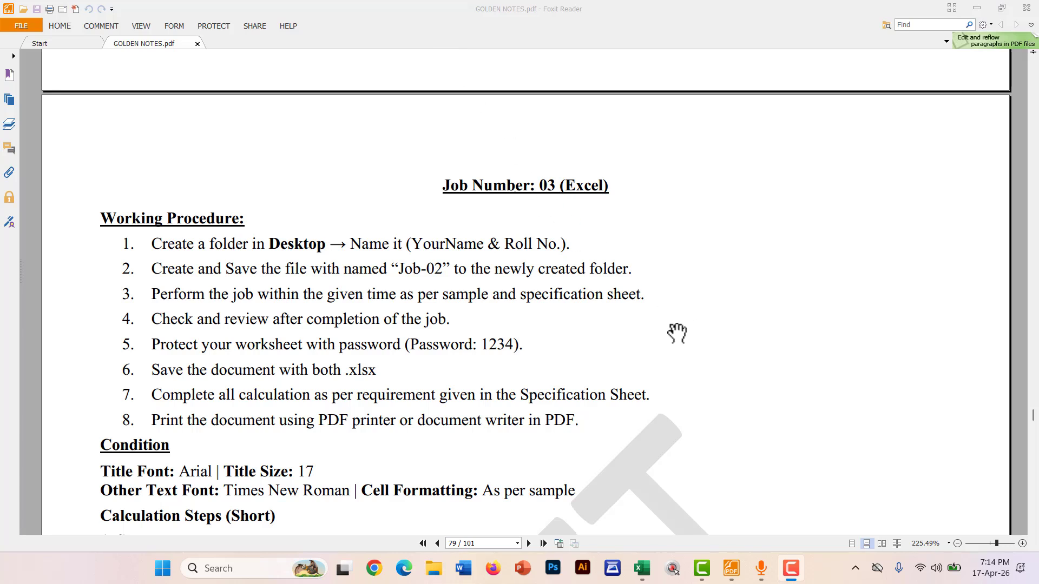
Switch to the Pencil tool and test red strokes under Working Procedure and Condition, undoing each
{"action": "scroll", "coordinate": [721, 402], "scroll_direction": "down", "scroll_amount": 3}
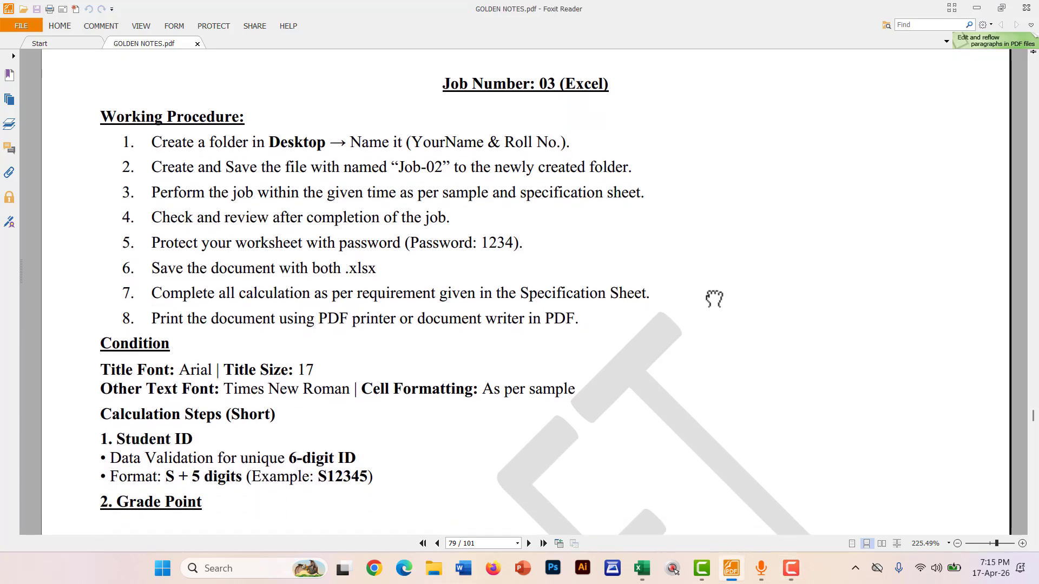
{"action": "scroll", "coordinate": [504, 179], "scroll_direction": "up", "scroll_amount": 1}
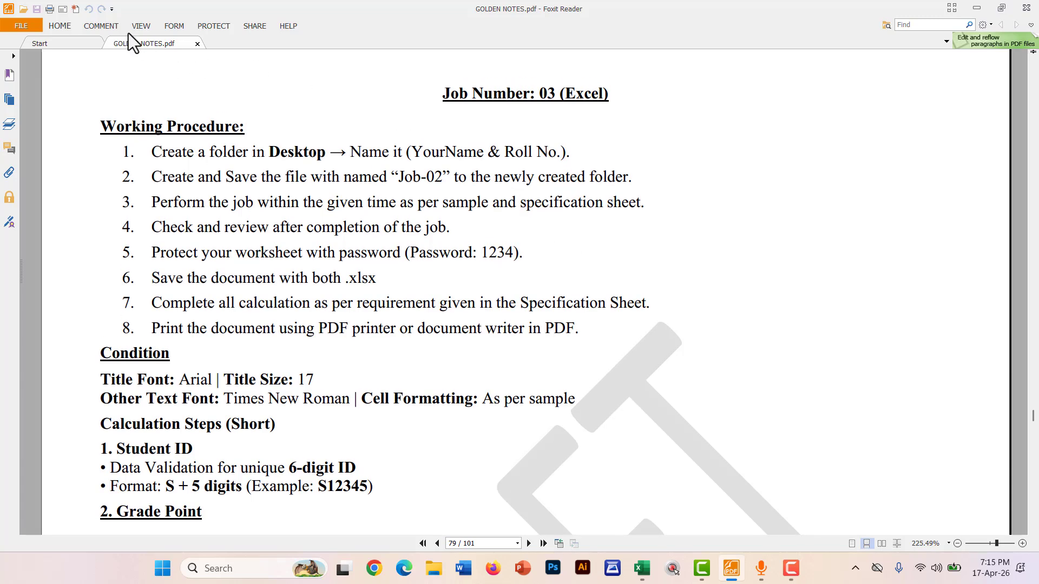
{"action": "left_click", "coordinate": [93, 17]}
{"action": "left_click", "coordinate": [265, 40]}
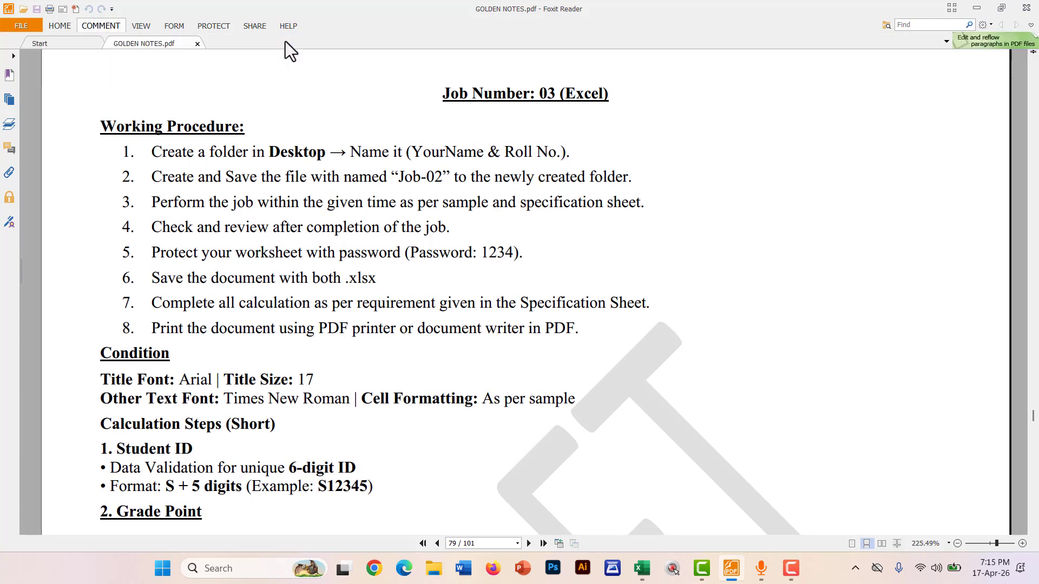
{"action": "left_click_drag", "start_coordinate": [99, 136], "coordinate": [228, 130]}
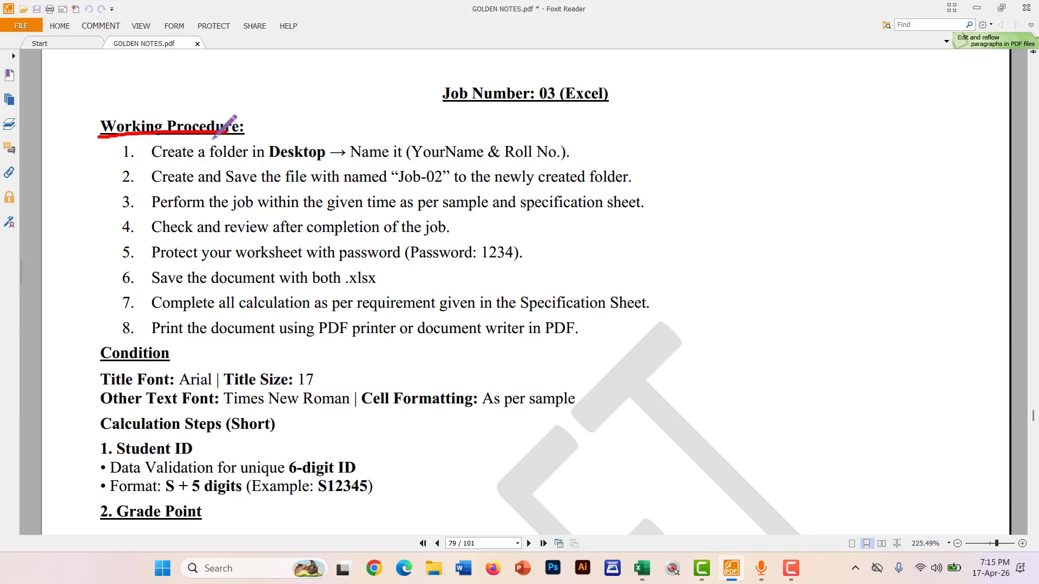
{"action": "key", "text": "ctrl+z"}
{"action": "scroll", "coordinate": [82, 330], "scroll_direction": "down", "scroll_amount": 3}
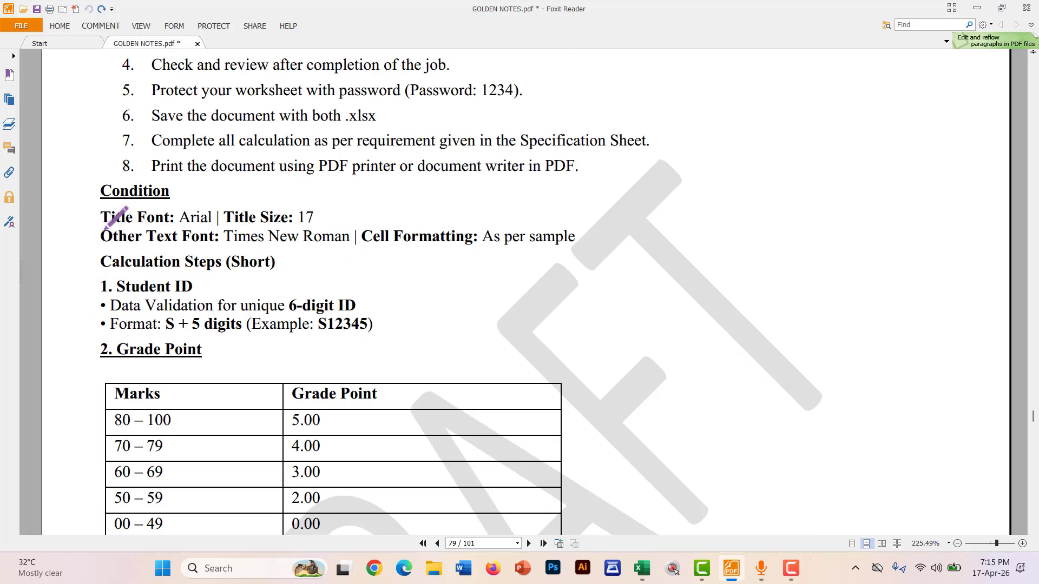
{"action": "left_click_drag", "start_coordinate": [96, 201], "coordinate": [176, 190]}
{"action": "key", "text": "ctrl+z"}
Draw a trial box around the Sample (A) heading, then undo it
{"action": "scroll", "coordinate": [98, 252], "scroll_direction": "down", "scroll_amount": 6}
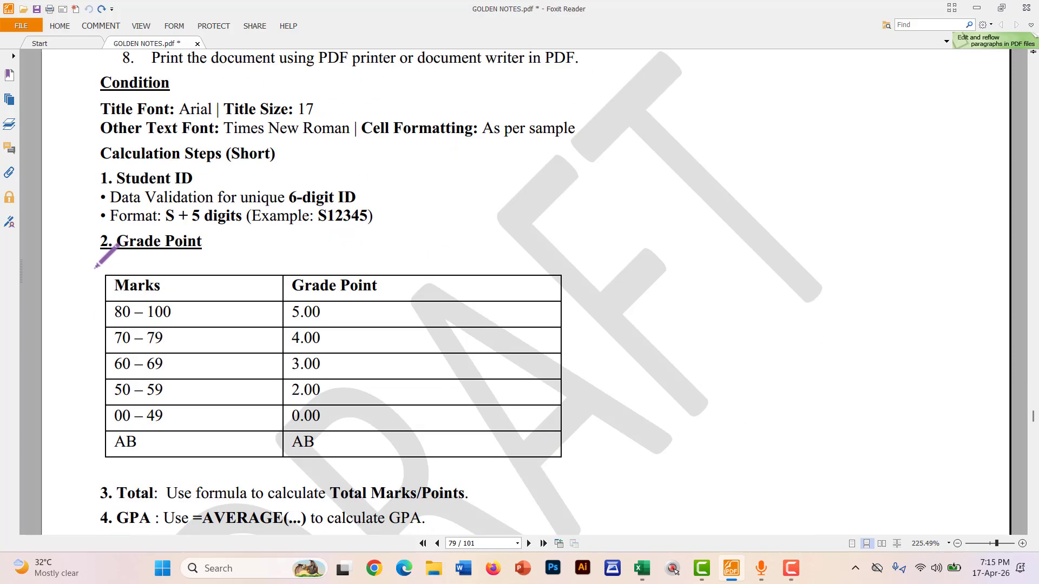
{"action": "scroll", "coordinate": [97, 268], "scroll_direction": "down", "scroll_amount": 8}
{"action": "scroll", "coordinate": [105, 193], "scroll_direction": "down", "scroll_amount": 10}
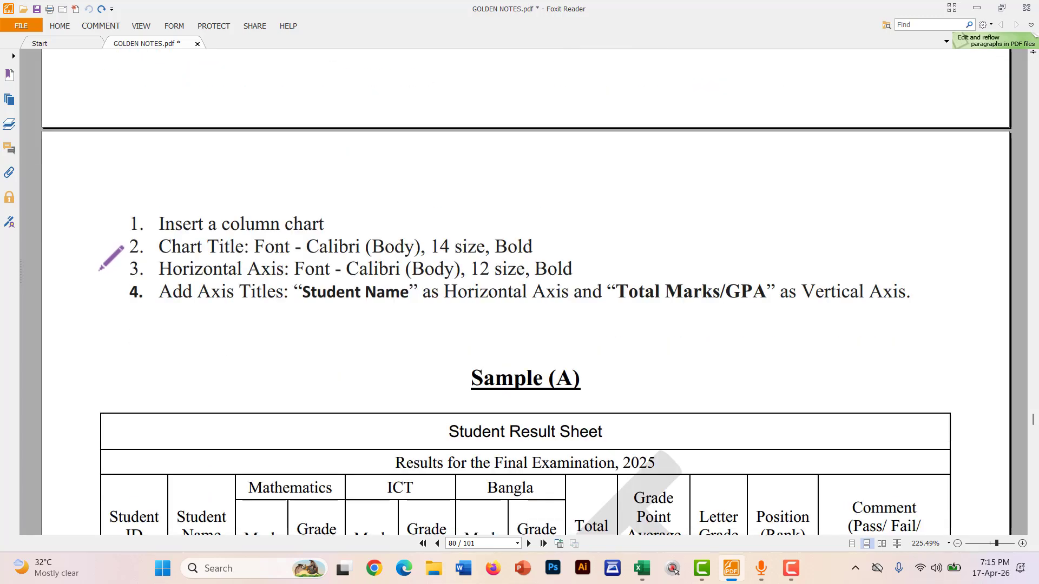
{"action": "scroll", "coordinate": [477, 245], "scroll_direction": "down", "scroll_amount": 1}
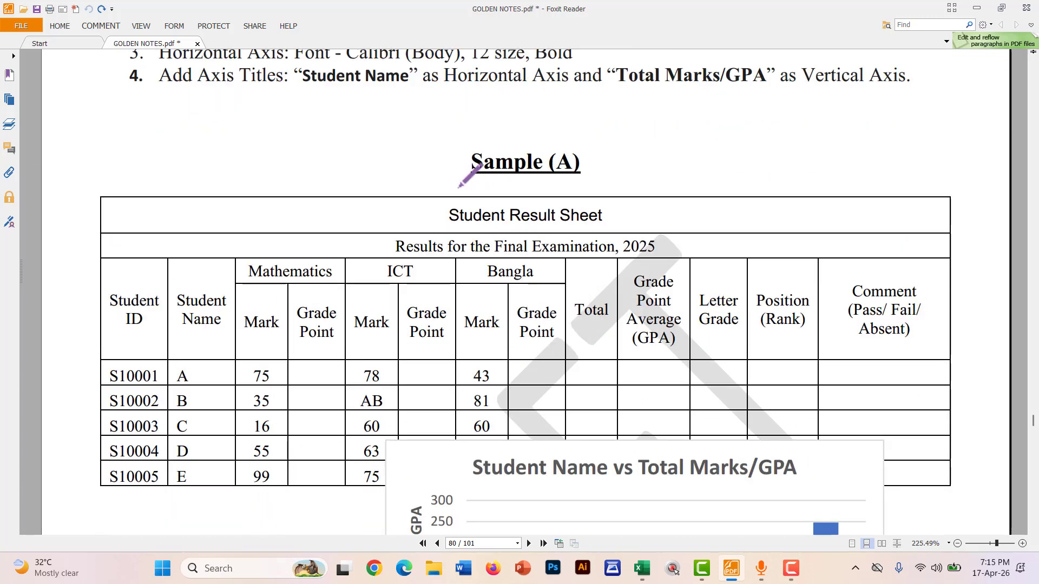
{"action": "mouse_move", "coordinate": [462, 183]}
{"action": "left_mouse_down"}
{"action": "mouse_move", "coordinate": [609, 184]}
{"action": "mouse_move", "coordinate": [608, 133]}
{"action": "mouse_move", "coordinate": [470, 133]}
{"action": "mouse_move", "coordinate": [459, 188]}
{"action": "left_mouse_up"}
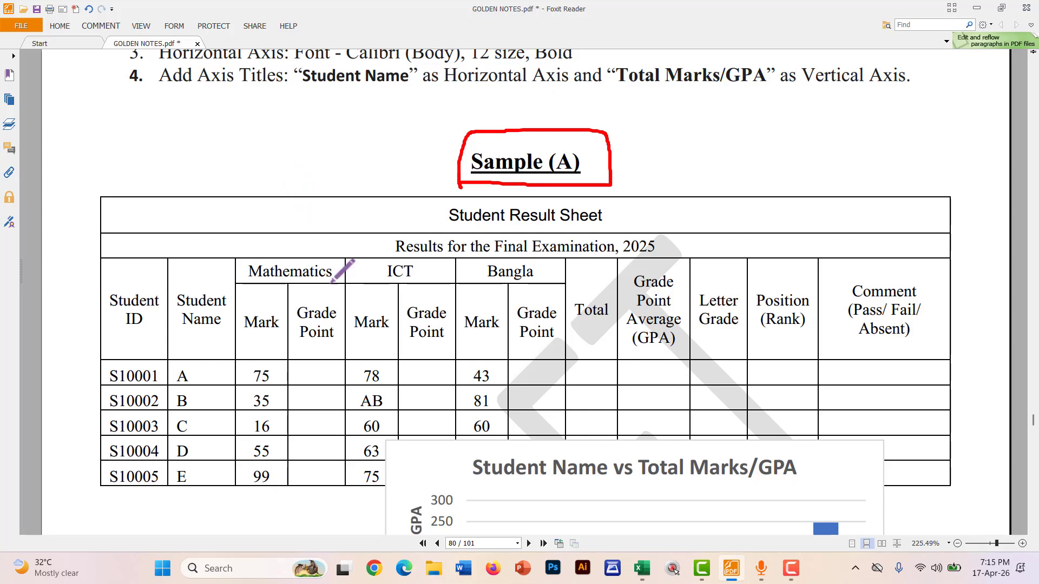
{"action": "scroll", "coordinate": [349, 319], "scroll_direction": "up", "scroll_amount": 15}
{"action": "scroll", "coordinate": [361, 320], "scroll_direction": "up", "scroll_amount": 15}
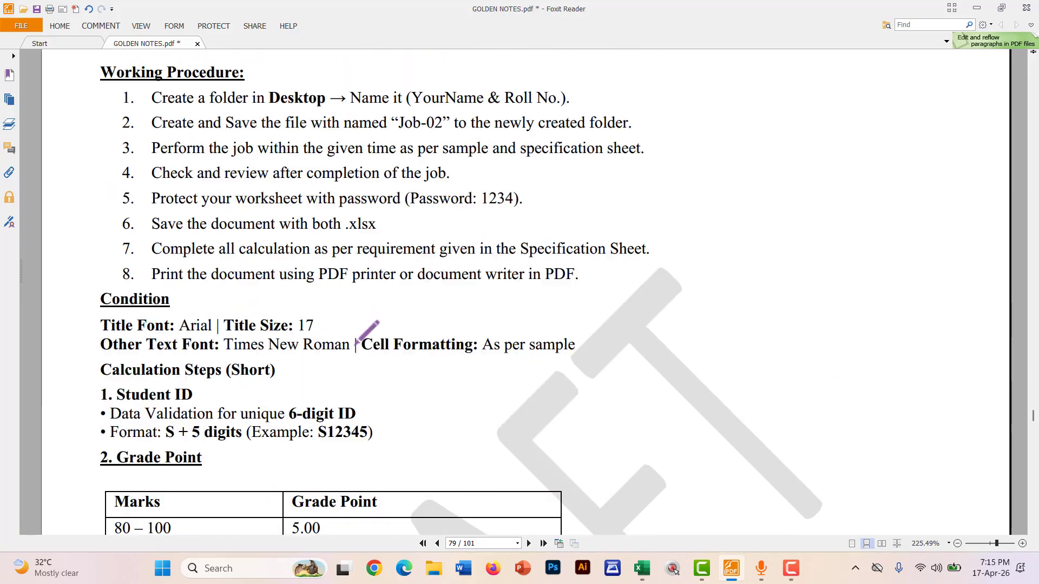
{"action": "scroll", "coordinate": [362, 352], "scroll_direction": "up", "scroll_amount": 5}
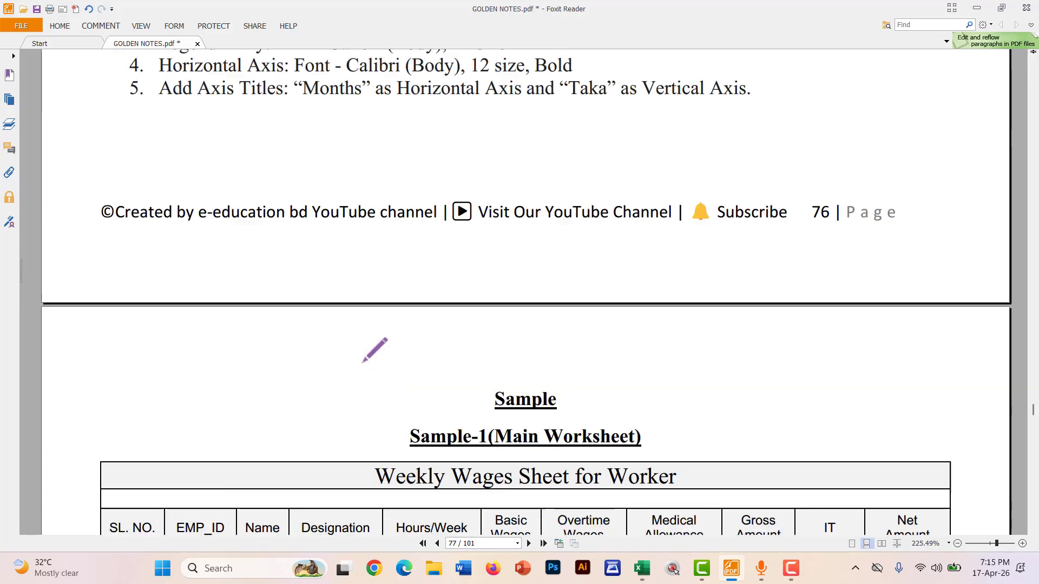
{"action": "scroll", "coordinate": [371, 349], "scroll_direction": "down", "scroll_amount": 5}
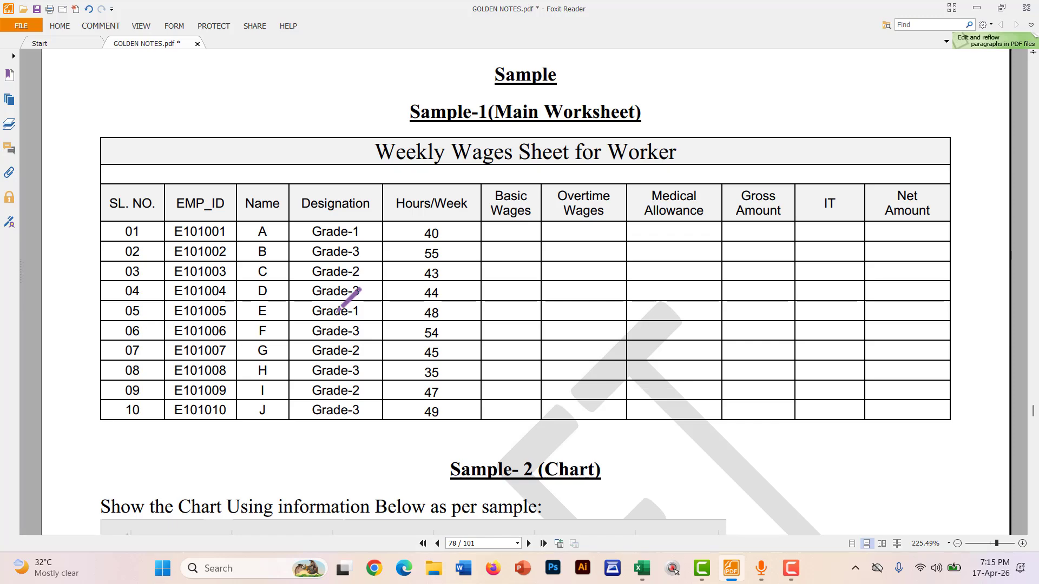
{"action": "scroll", "coordinate": [340, 309], "scroll_direction": "down", "scroll_amount": 20}
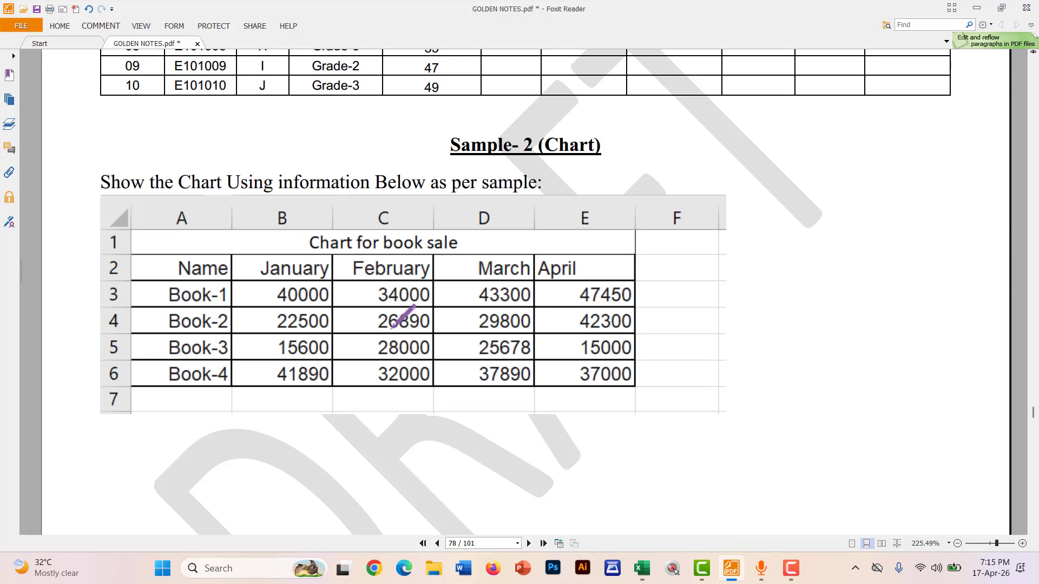
{"action": "scroll", "coordinate": [396, 324], "scroll_direction": "down", "scroll_amount": 15}
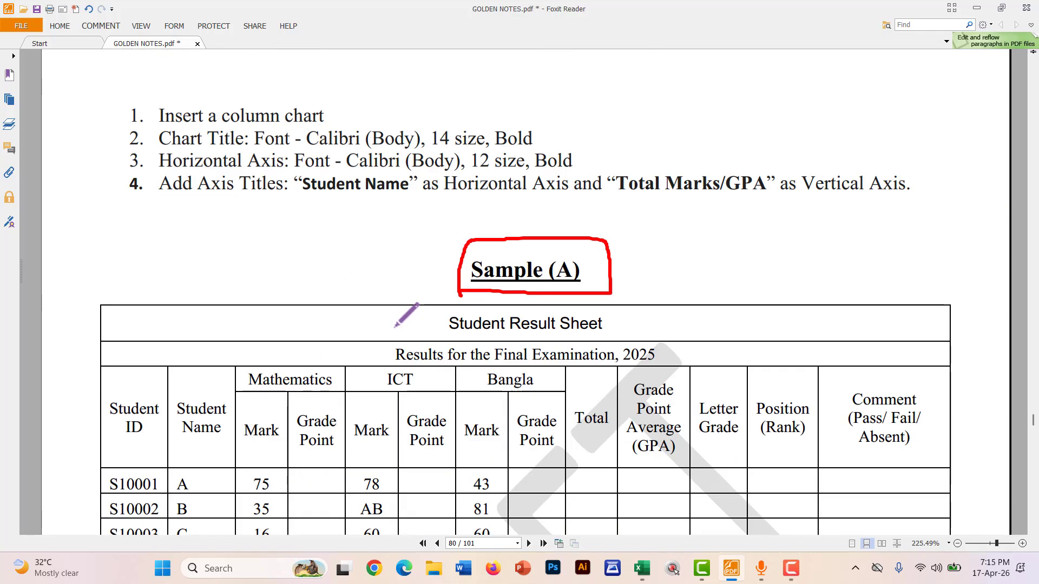
{"action": "key", "text": "ctrl+z"}
{"action": "scroll", "coordinate": [403, 315], "scroll_direction": "up", "scroll_amount": 15}
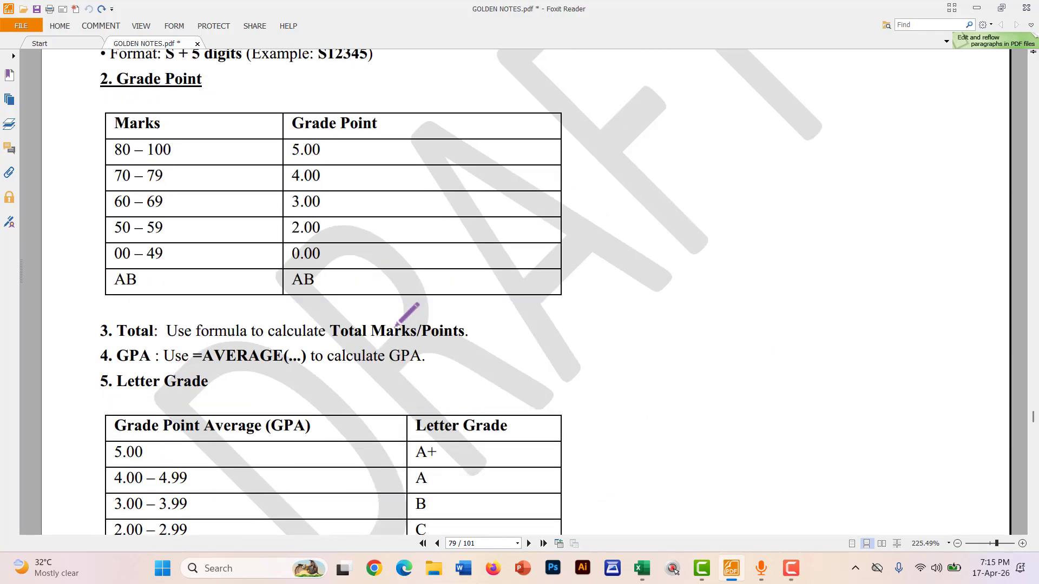
{"action": "scroll", "coordinate": [403, 317], "scroll_direction": "up", "scroll_amount": 14}
{"action": "scroll", "coordinate": [409, 330], "scroll_direction": "down", "scroll_amount": 4}
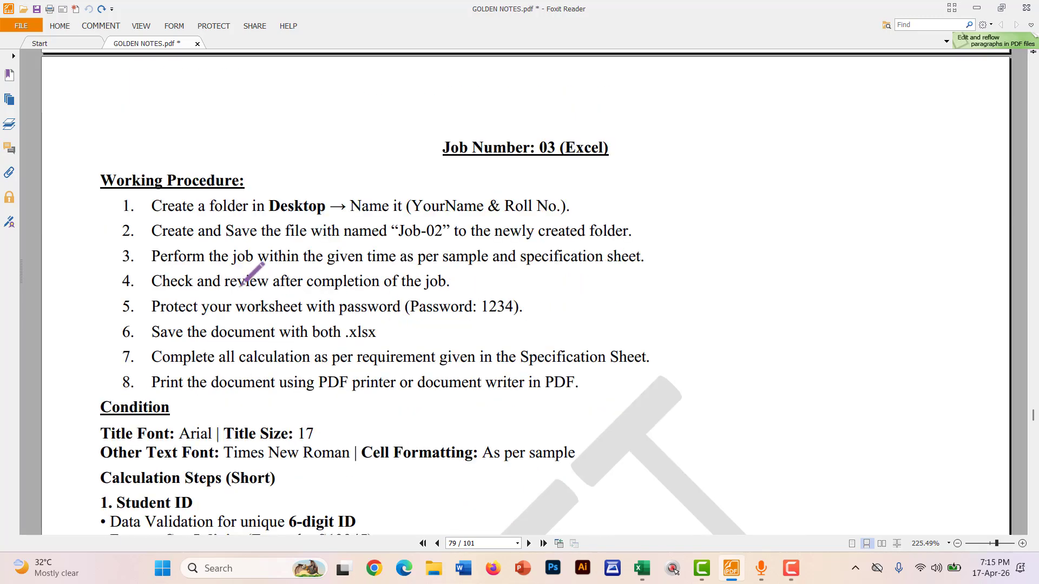
{"action": "scroll", "coordinate": [140, 234], "scroll_direction": "up", "scroll_amount": 2}
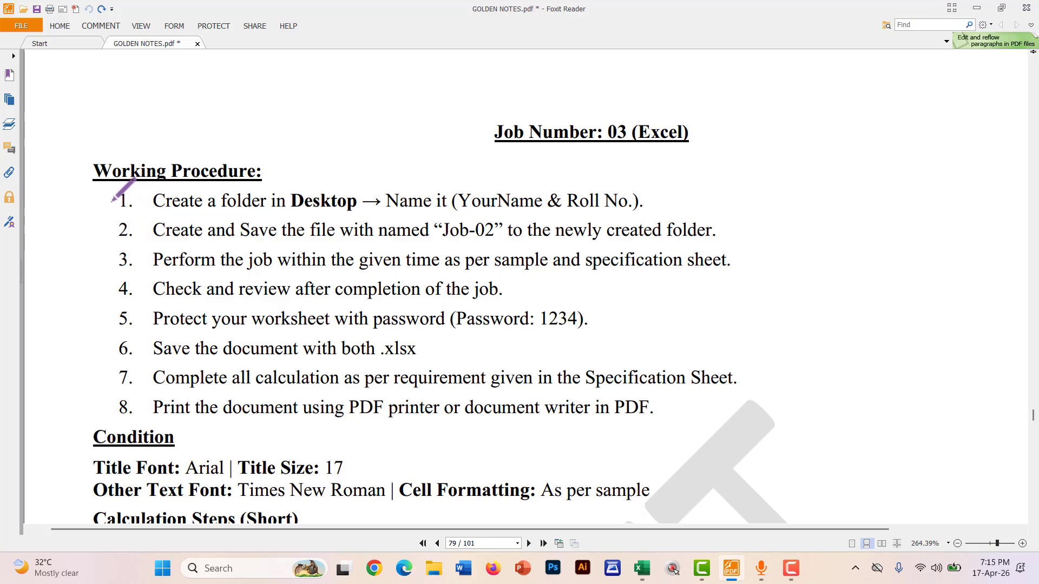
Tick step 1, underline '(YourName & Roll No.)' in red, then minimise Foxit Reader
{"action": "mouse_move", "coordinate": [109, 200]}
{"action": "left_mouse_down"}
{"action": "mouse_move", "coordinate": [140, 193]}
{"action": "mouse_move", "coordinate": [189, 211]}
{"action": "mouse_move", "coordinate": [364, 220]}
{"action": "left_mouse_up"}
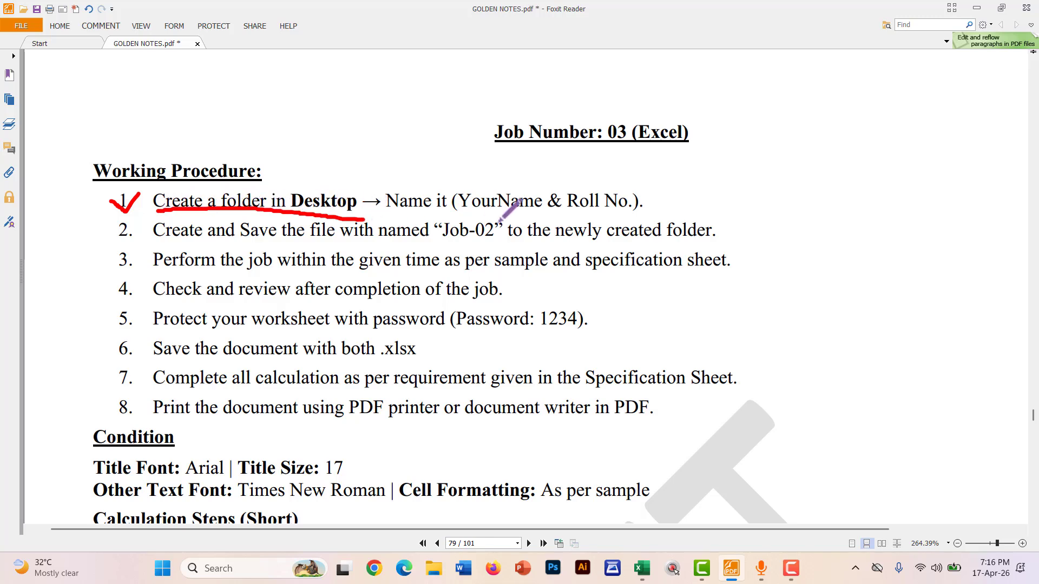
{"action": "left_click_drag", "start_coordinate": [462, 212], "coordinate": [645, 215]}
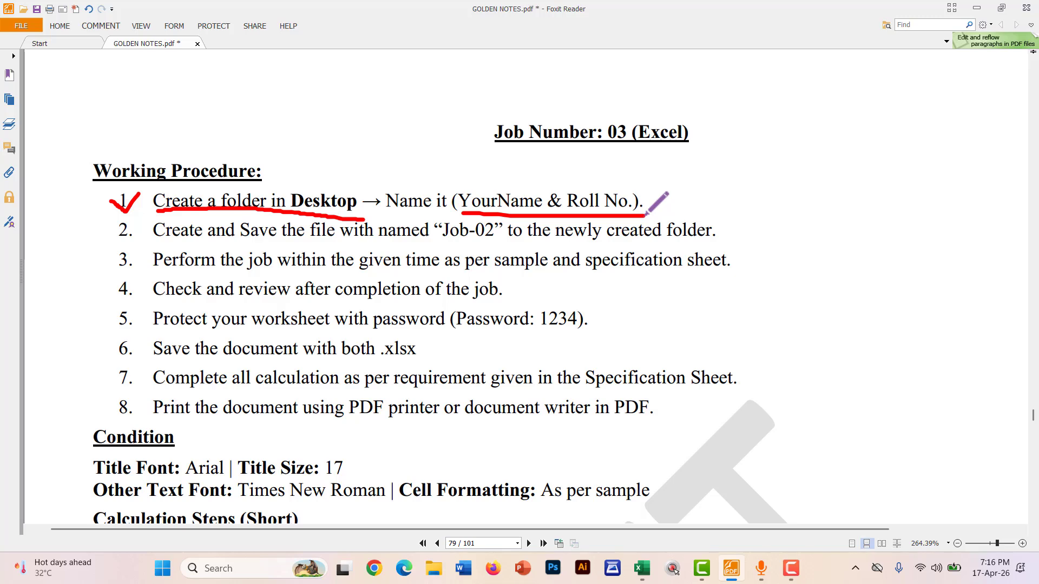
{"action": "left_click", "coordinate": [978, 6]}
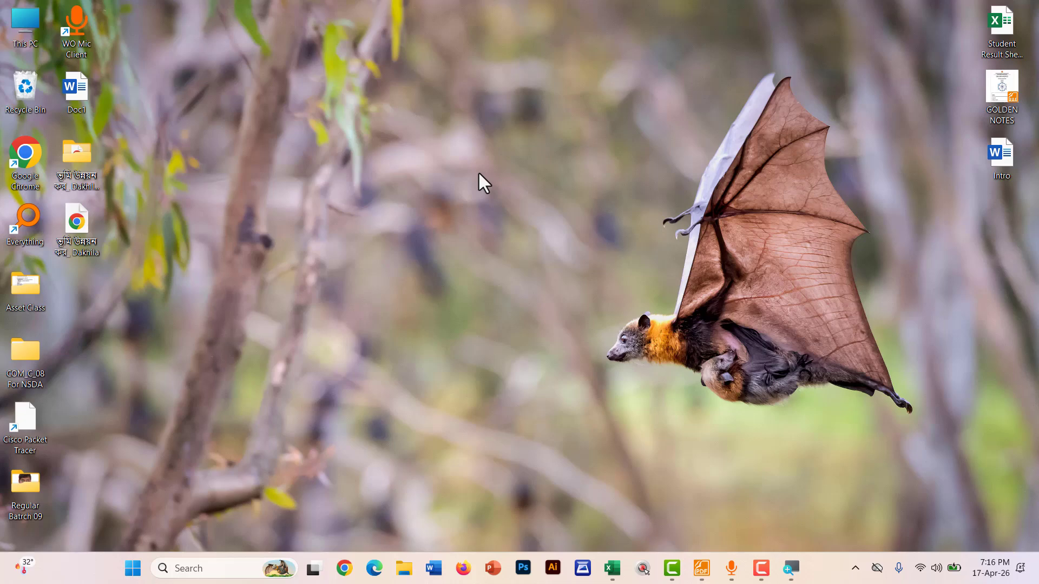
Create a new desktop folder named with the student's name followed by 01
{"action": "right_click", "coordinate": [479, 173]}
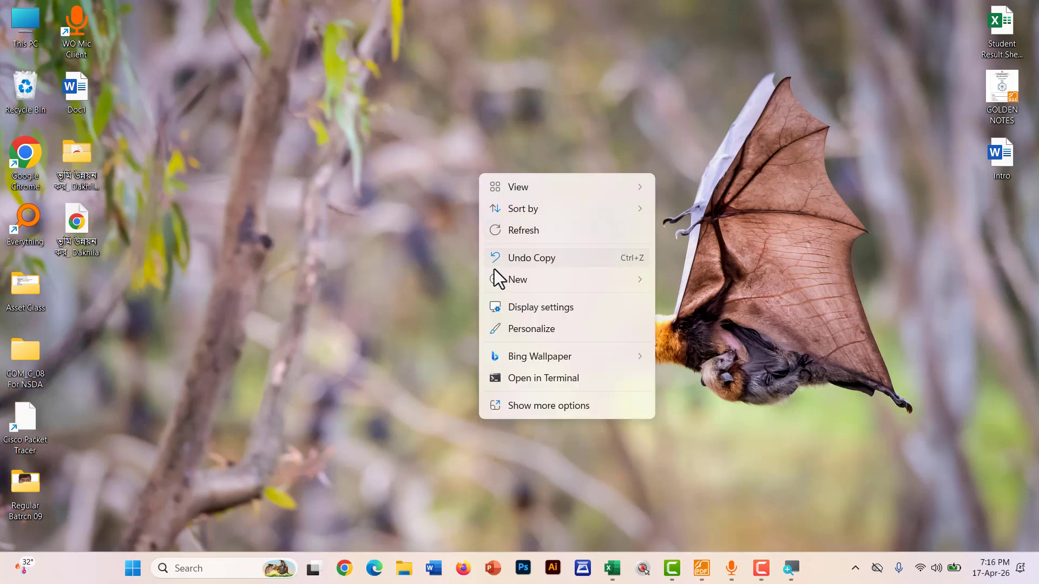
{"action": "mouse_move", "coordinate": [494, 279]}
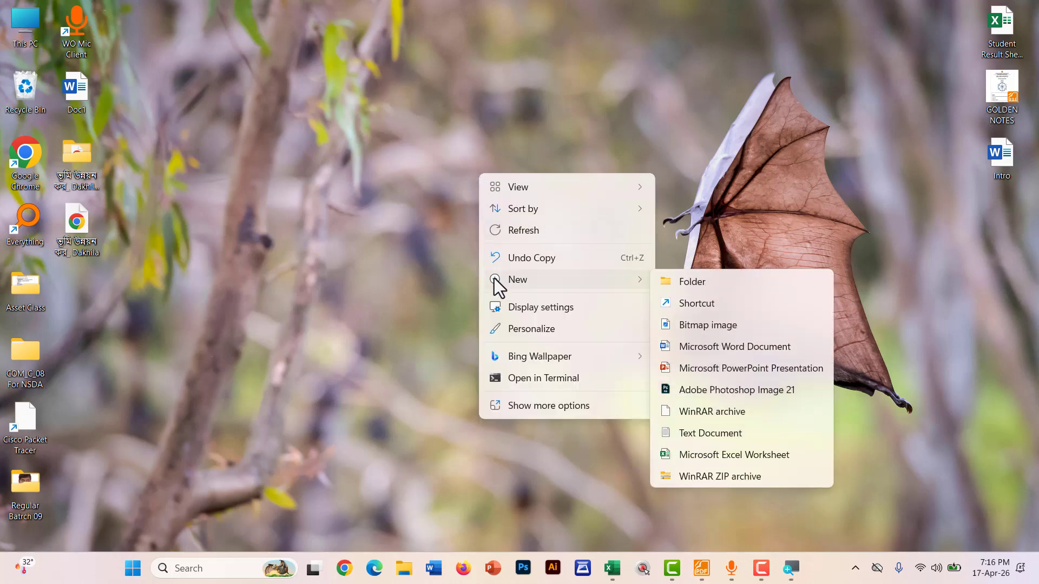
{"action": "left_click", "coordinate": [684, 281]}
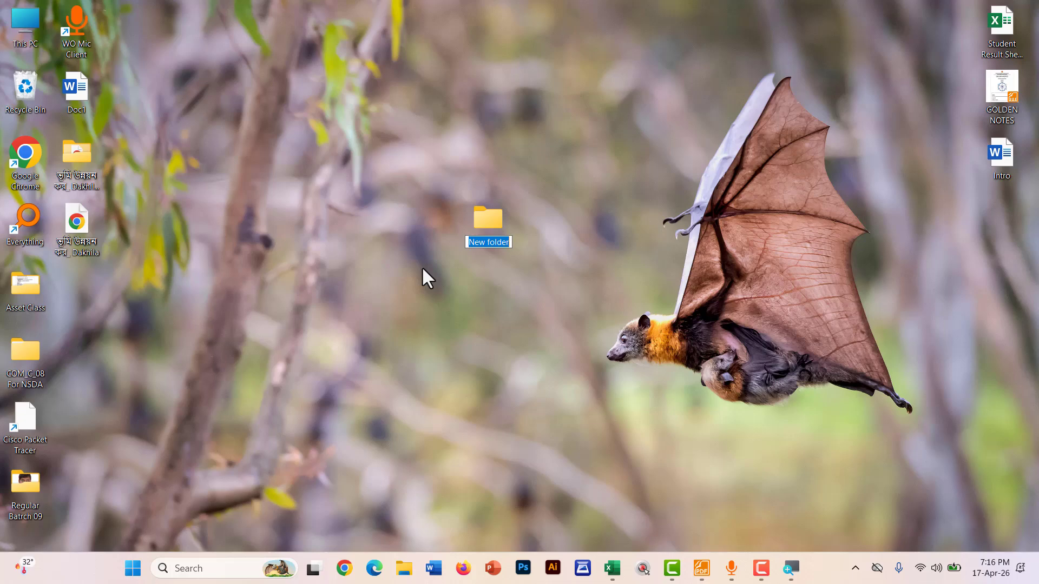
{"action": "type", "text": "Rakib 01"}
{"action": "key", "text": "Return"}
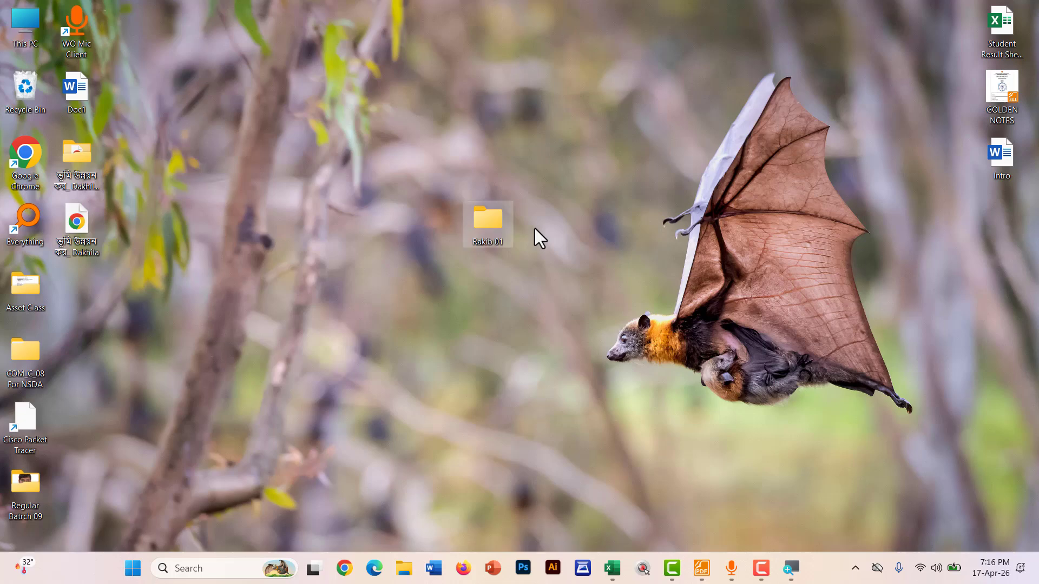
Open the new folder maximised in File Explorer, then bring Foxit Reader back up
{"action": "double_click", "coordinate": [488, 216]}
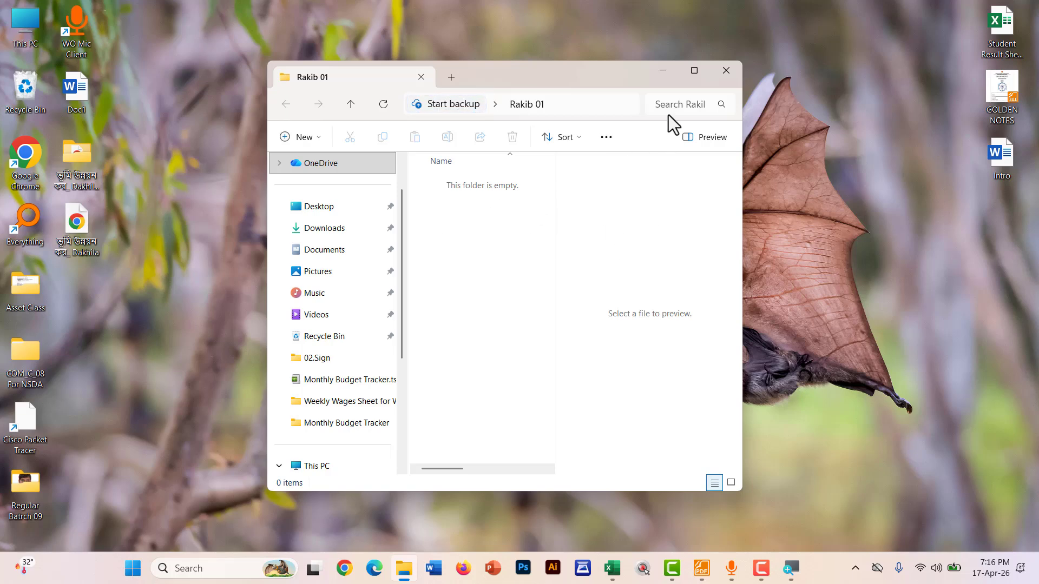
{"action": "left_click", "coordinate": [694, 77]}
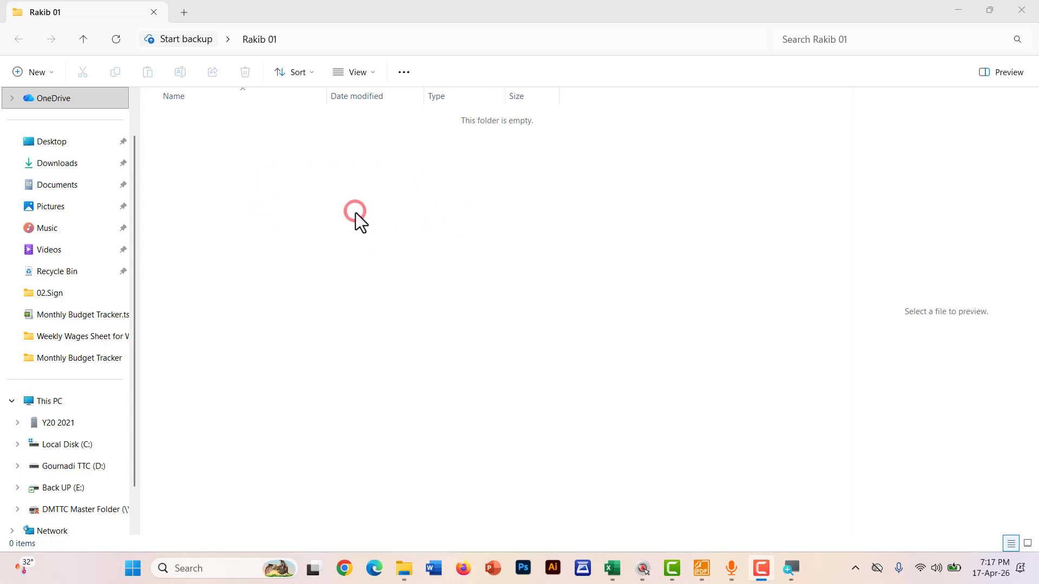
{"action": "left_click", "coordinate": [701, 568]}
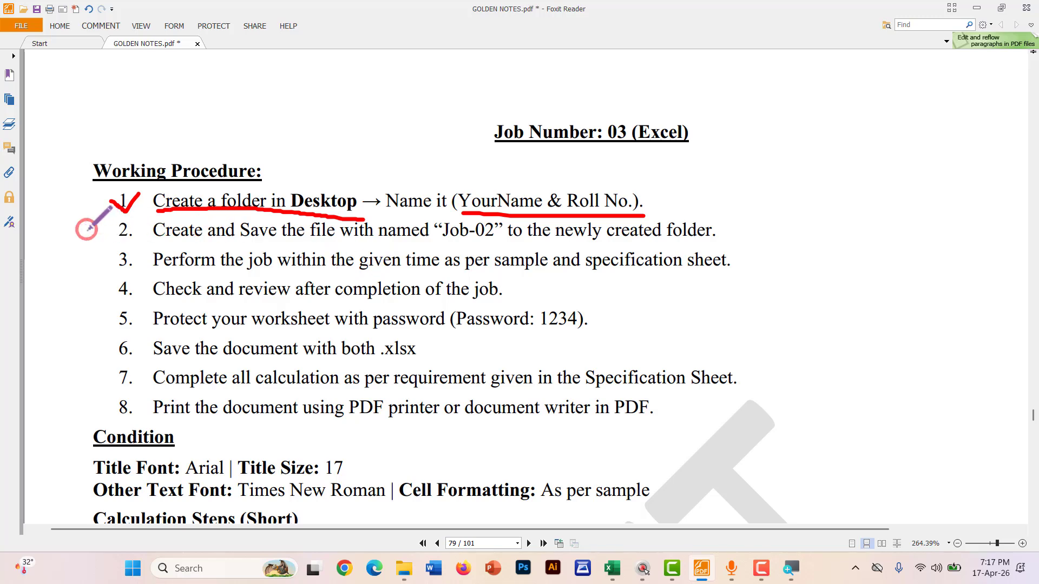
Tick item 2 and underline its text in red, then minimise the PDF
{"action": "scroll", "coordinate": [88, 230], "scroll_direction": "up", "scroll_amount": 1}
{"action": "scroll", "coordinate": [98, 226], "scroll_direction": "up", "scroll_amount": 1}
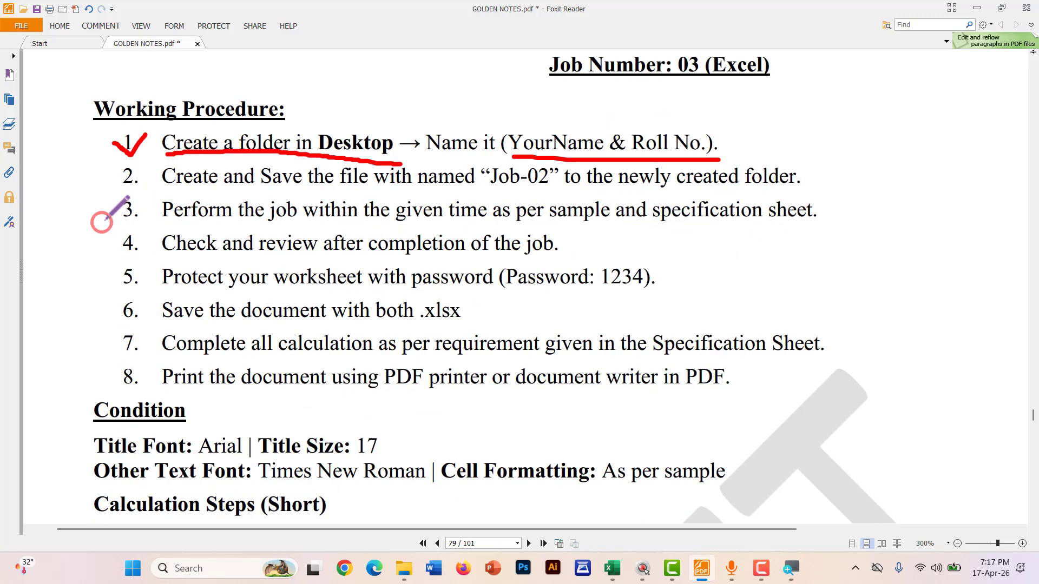
{"action": "left_click_drag", "start_coordinate": [117, 169], "coordinate": [155, 163]}
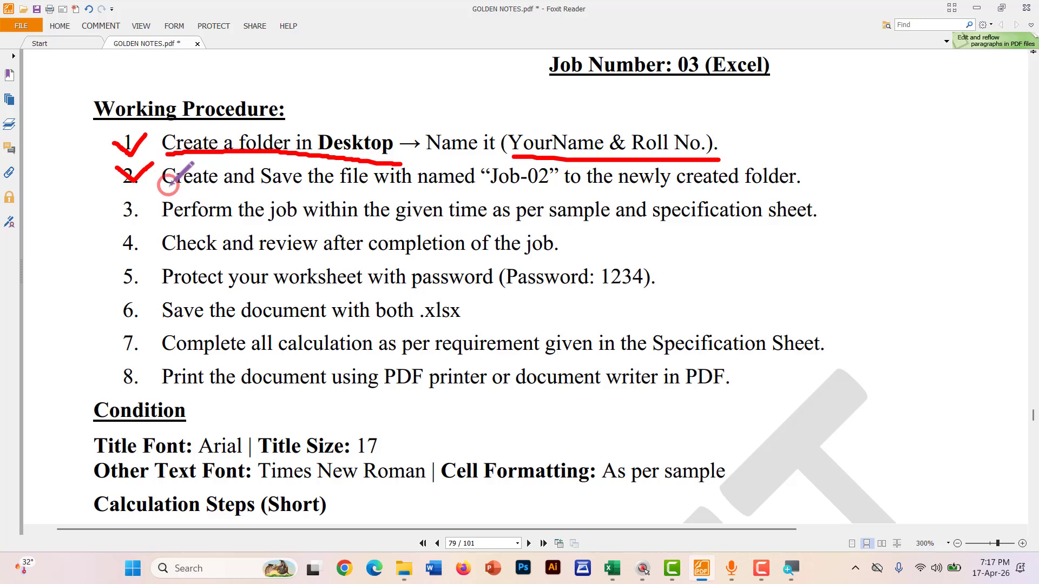
{"action": "left_click_drag", "start_coordinate": [170, 184], "coordinate": [806, 194]}
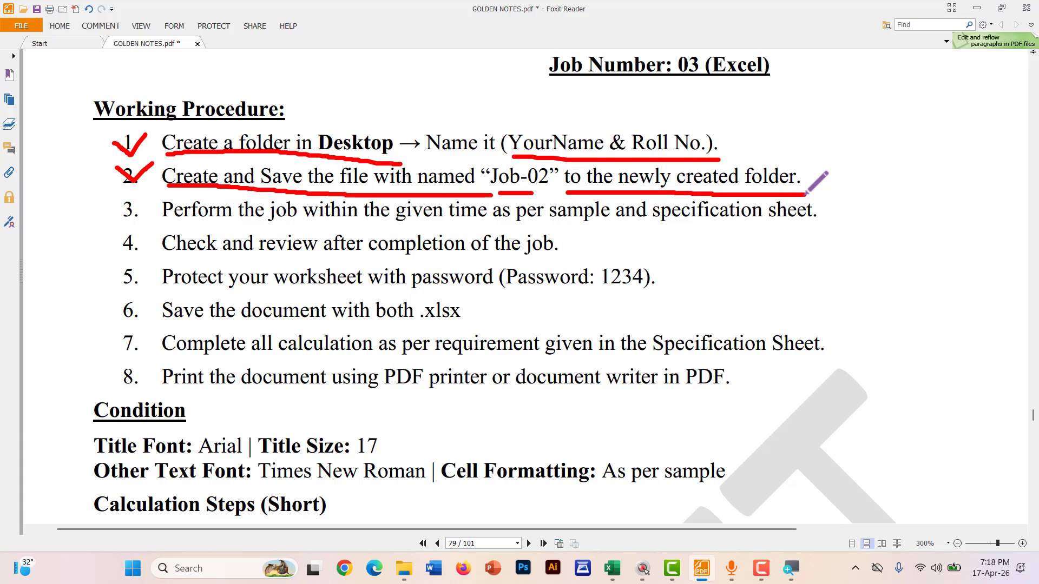
{"action": "left_click", "coordinate": [977, 8]}
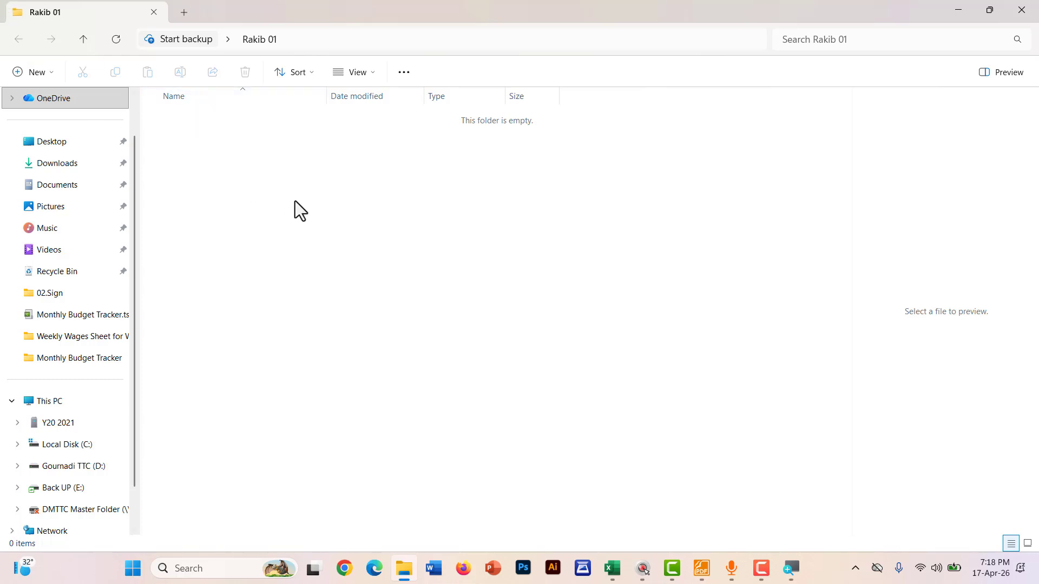
Create a new Microsoft Excel Worksheet named job-02 in the folder and select it
{"action": "right_click", "coordinate": [300, 185]}
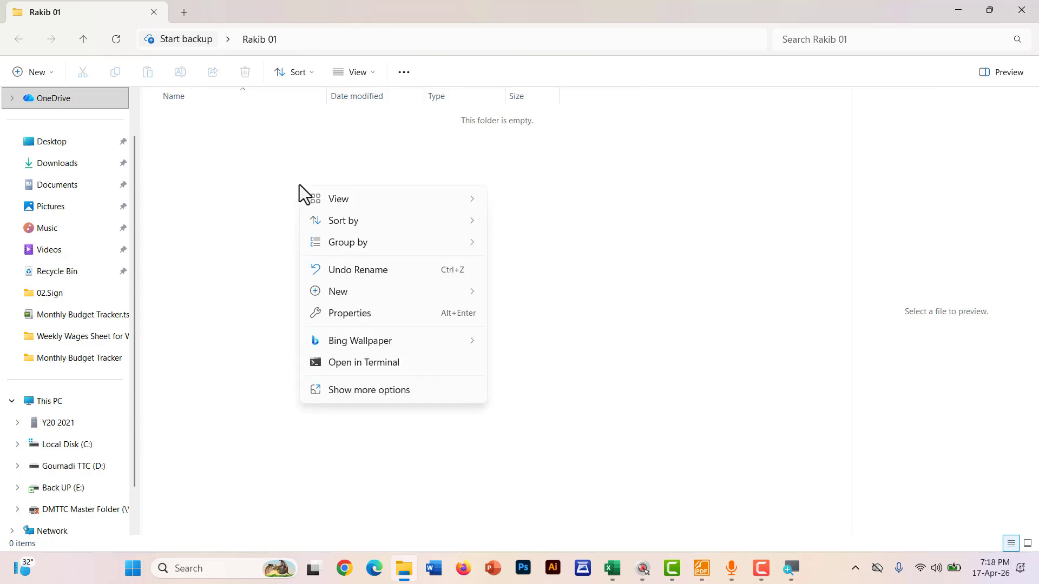
{"action": "mouse_move", "coordinate": [345, 288]}
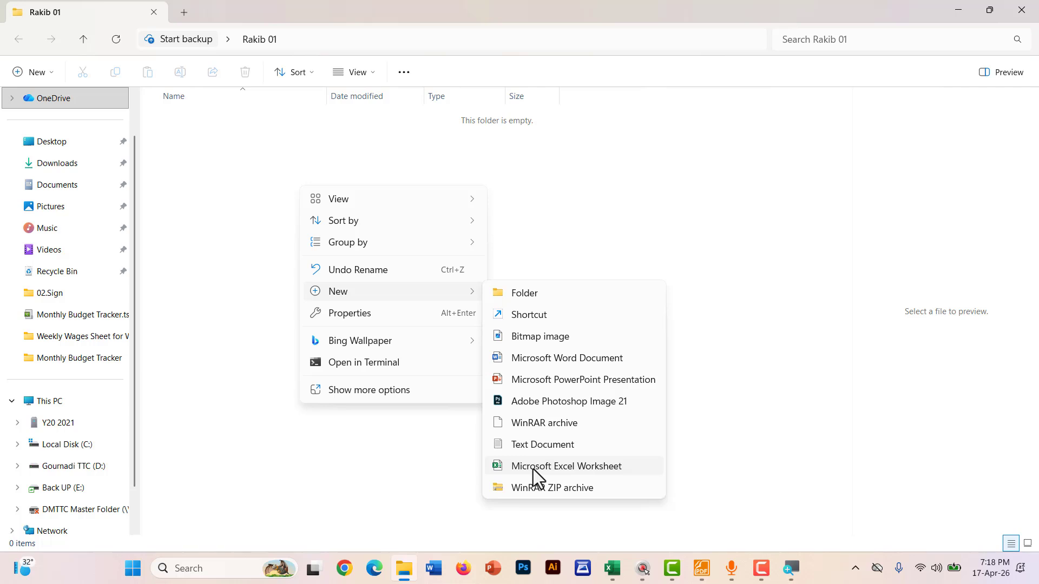
{"action": "left_click", "coordinate": [533, 467]}
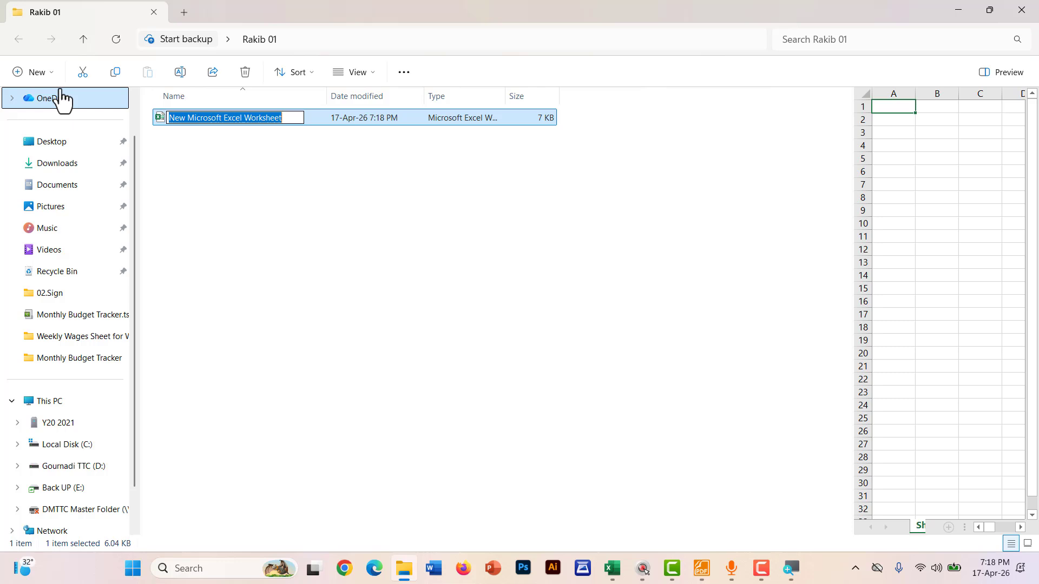
{"action": "type", "text": "jo"}
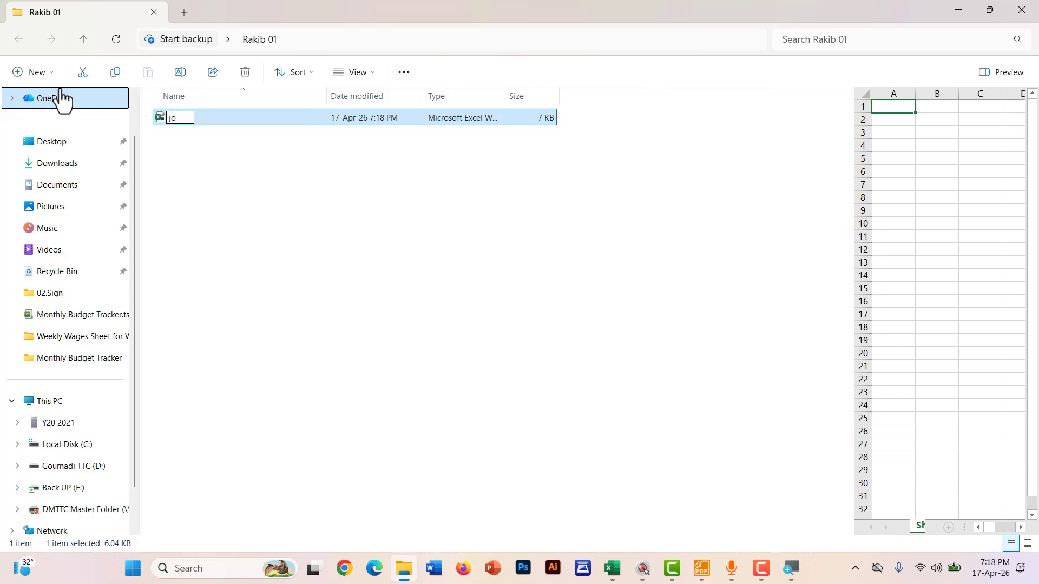
{"action": "type", "text": "b-02"}
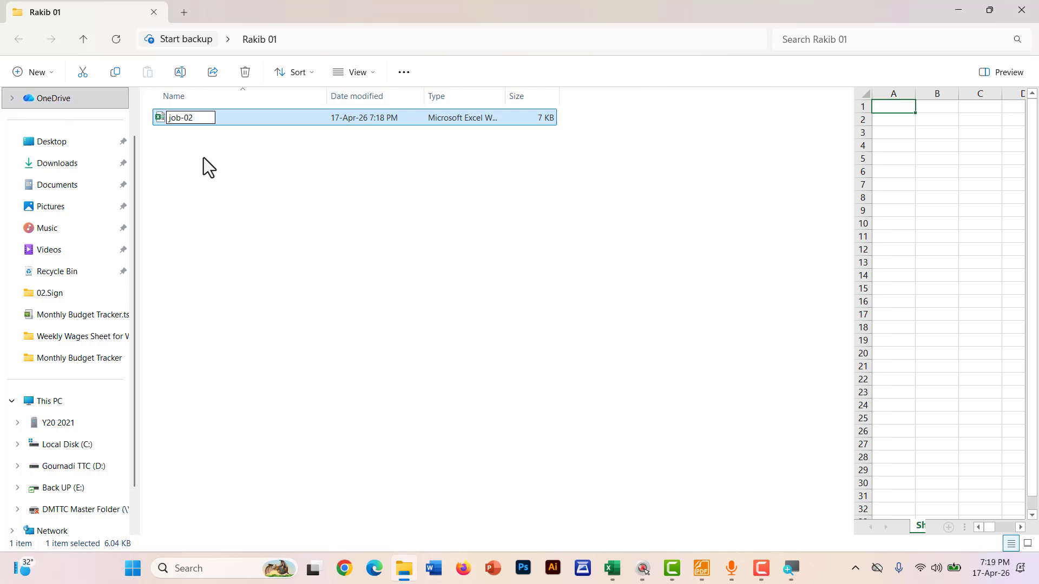
{"action": "key", "text": "Return"}
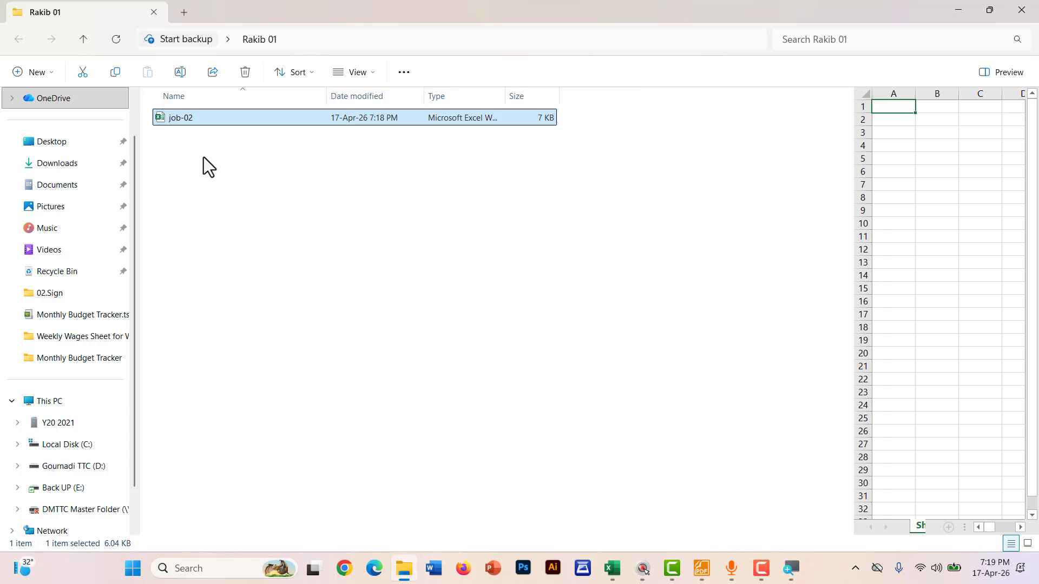
{"action": "left_click", "coordinate": [207, 157]}
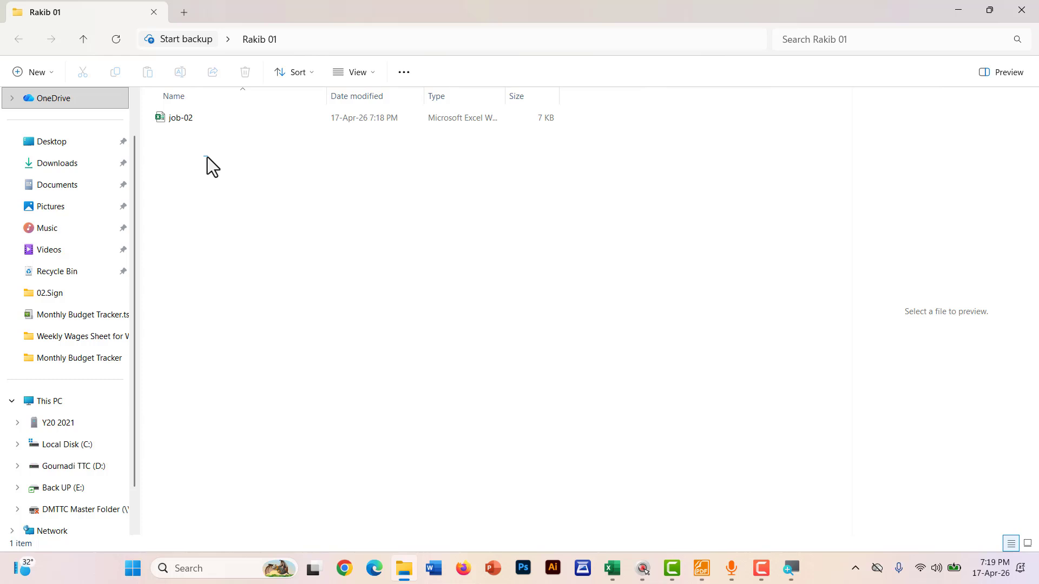
{"action": "left_click_drag", "start_coordinate": [206, 156], "coordinate": [177, 118]}
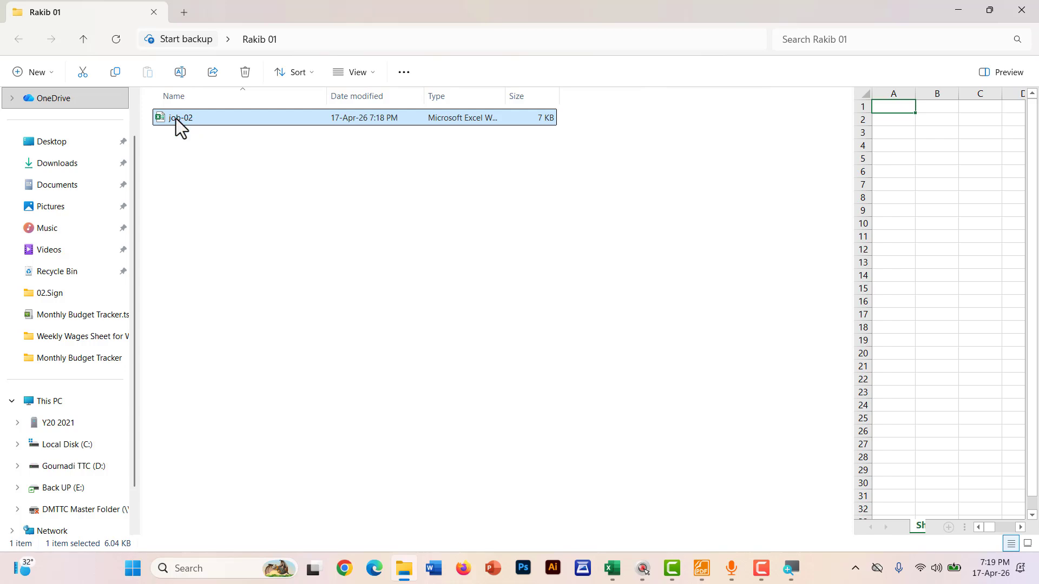
Open job-02 in Excel, then return to the PDF and scroll to step 3
{"action": "double_click", "coordinate": [187, 119]}
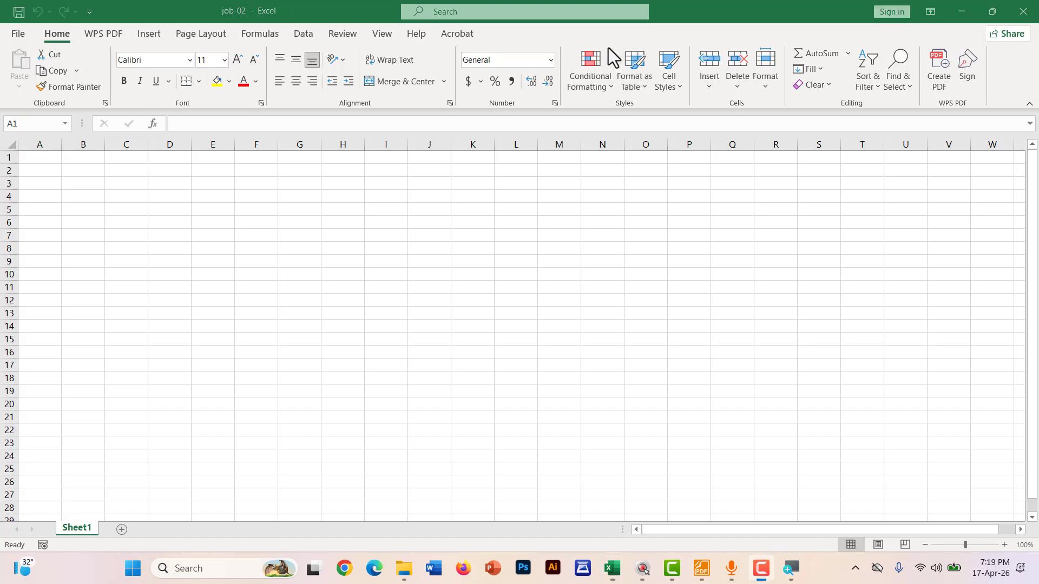
{"action": "left_click", "coordinate": [702, 568]}
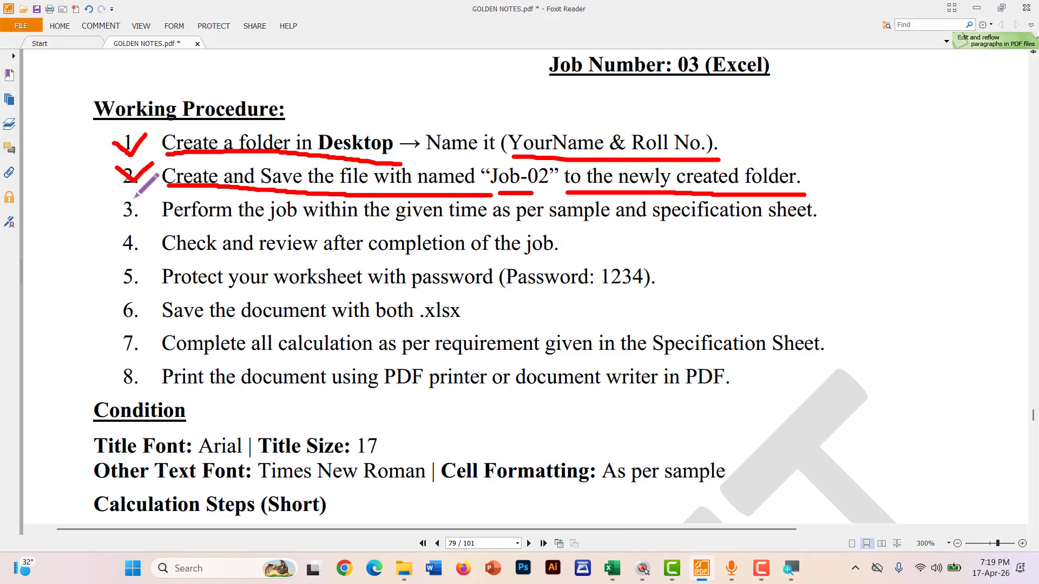
{"action": "scroll", "coordinate": [135, 197], "scroll_direction": "down", "scroll_amount": 1}
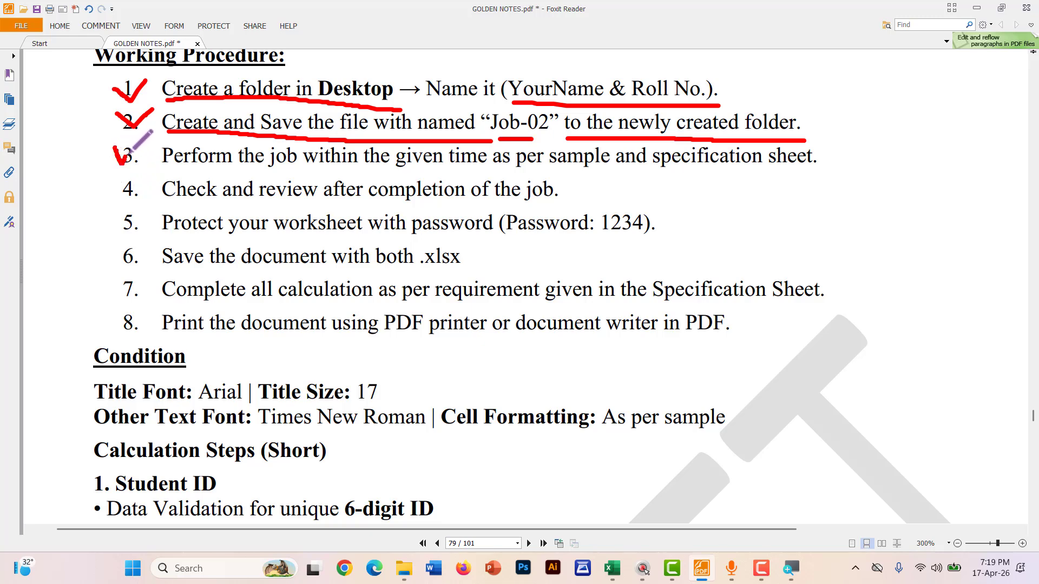
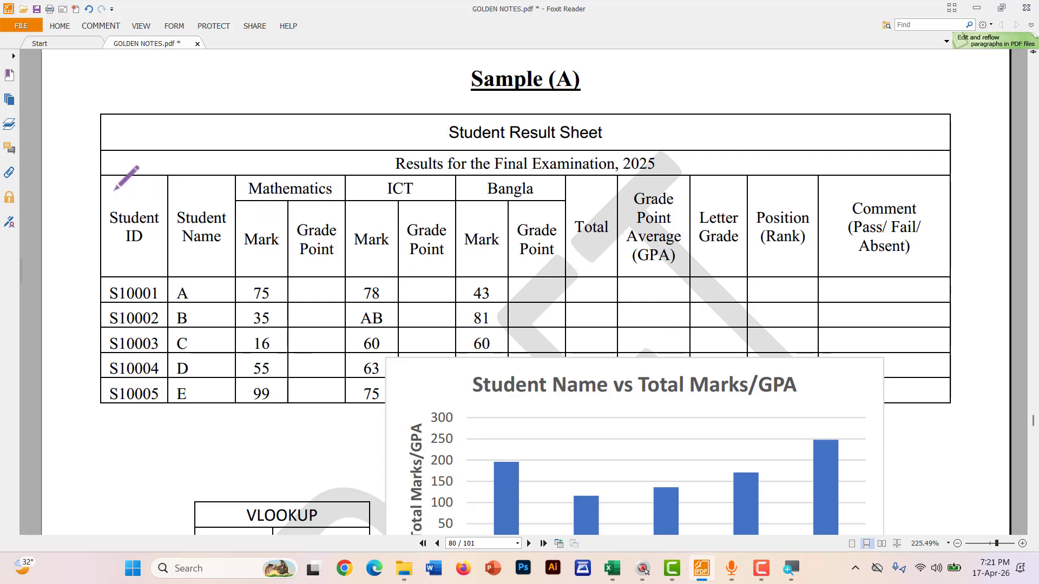
Draw a red freehand underline beneath the Student ID heading in the sample PDF, undoing the extra stroke
{"action": "left_click_drag", "start_coordinate": [114, 201], "coordinate": [537, 199]}
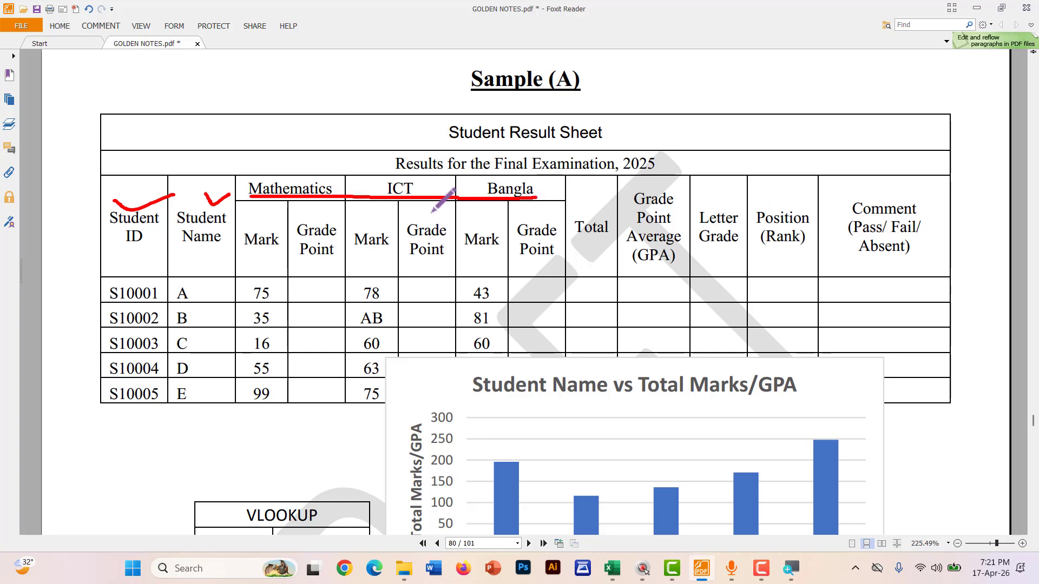
{"action": "key", "text": "ctrl+z"}
{"action": "key", "text": "ctrl+z"}
{"action": "key", "text": "ctrl+z"}
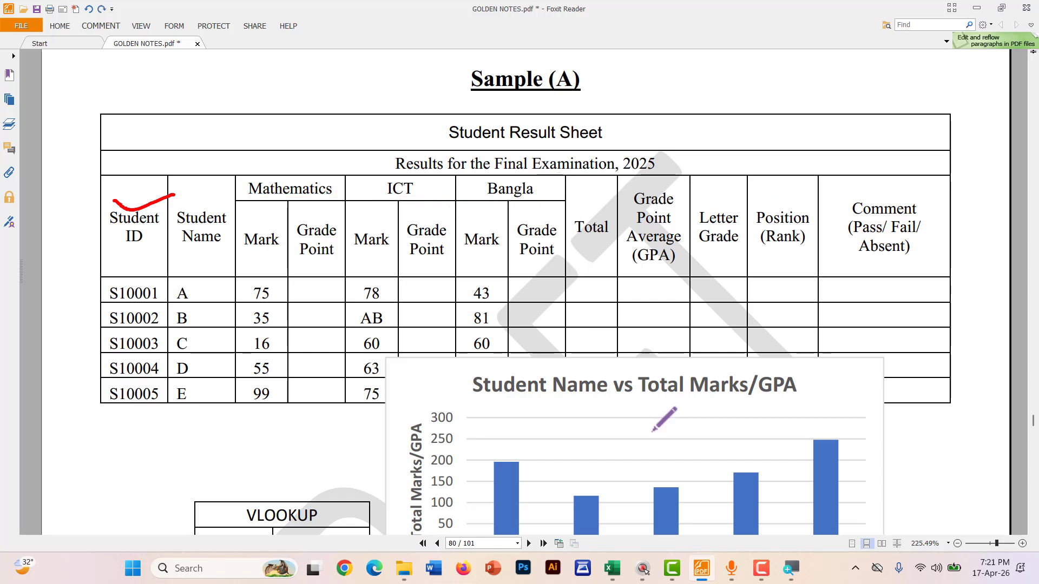
Enter the two-line headers Student ID in A1 and Student Name in B1 of job-02
{"action": "left_click", "coordinate": [612, 568]}
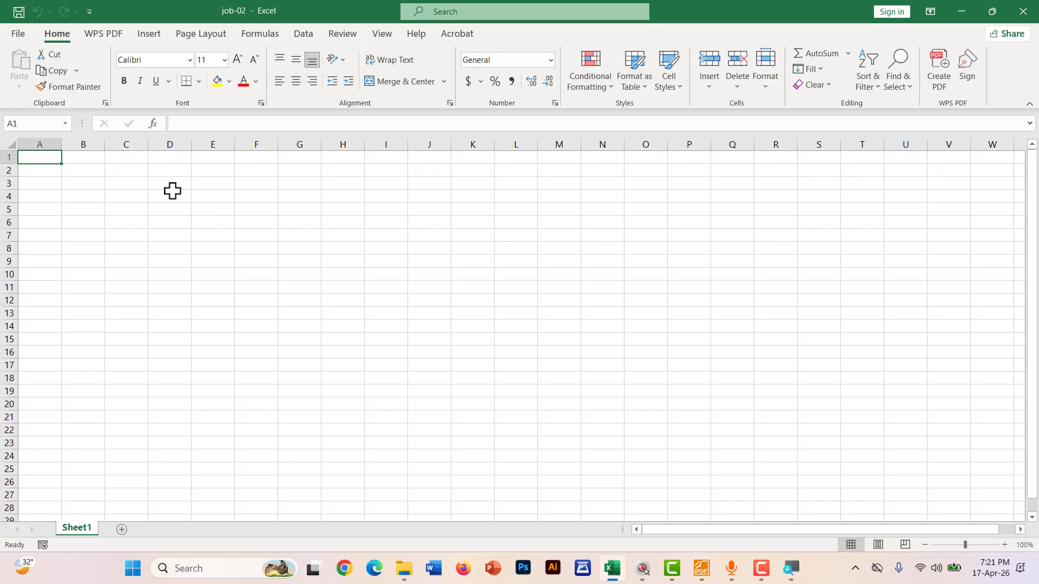
{"action": "scroll", "coordinate": [48, 189], "scroll_direction": "up", "scroll_amount": 15, "text": "ctrl"}
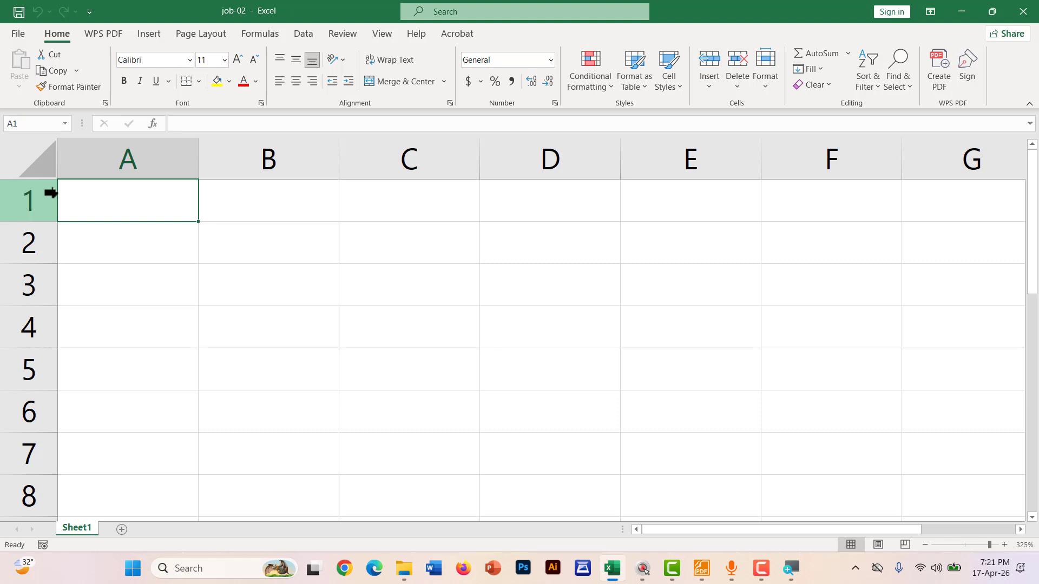
{"action": "type", "text": "S"}
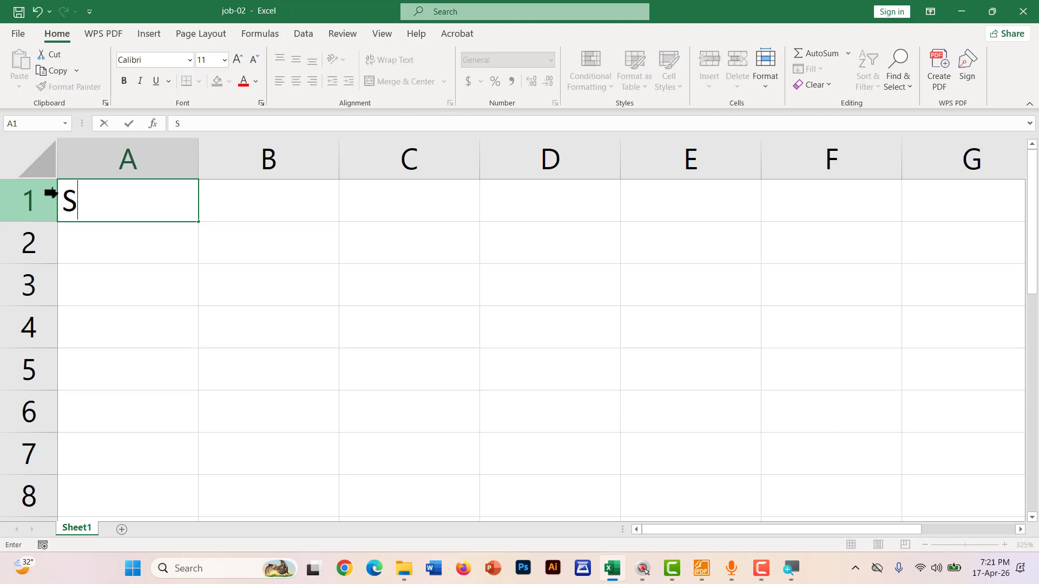
{"action": "type", "text": "tudent"}
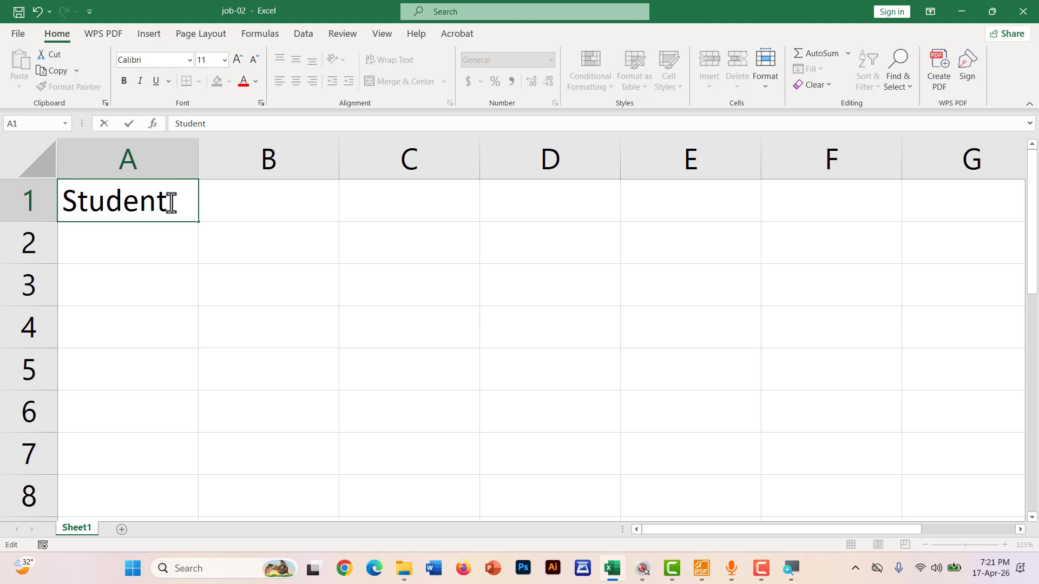
{"action": "key", "text": "alt+Return"}
{"action": "type", "text": "ID"}
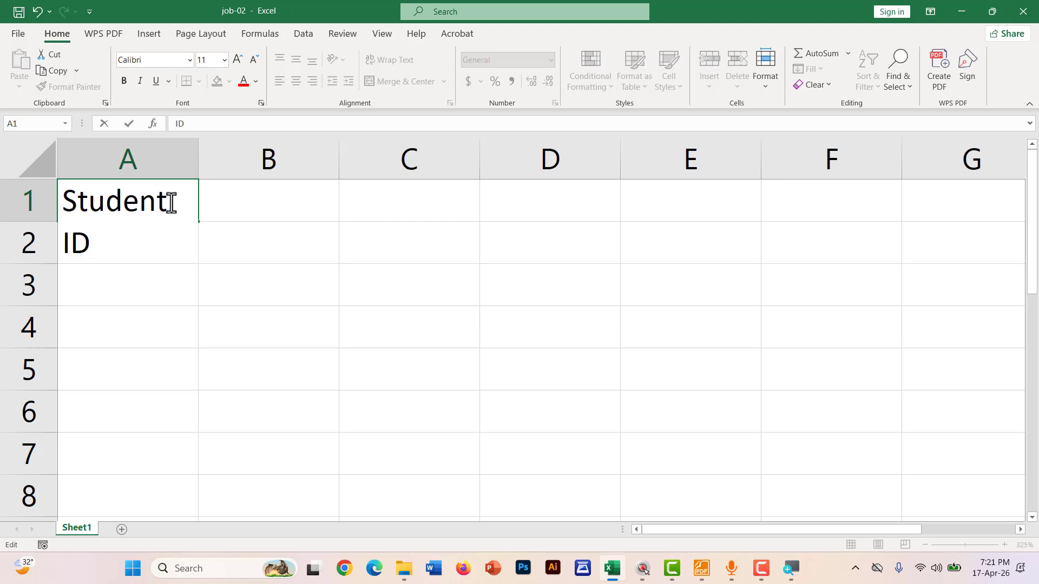
{"action": "left_click", "coordinate": [287, 216]}
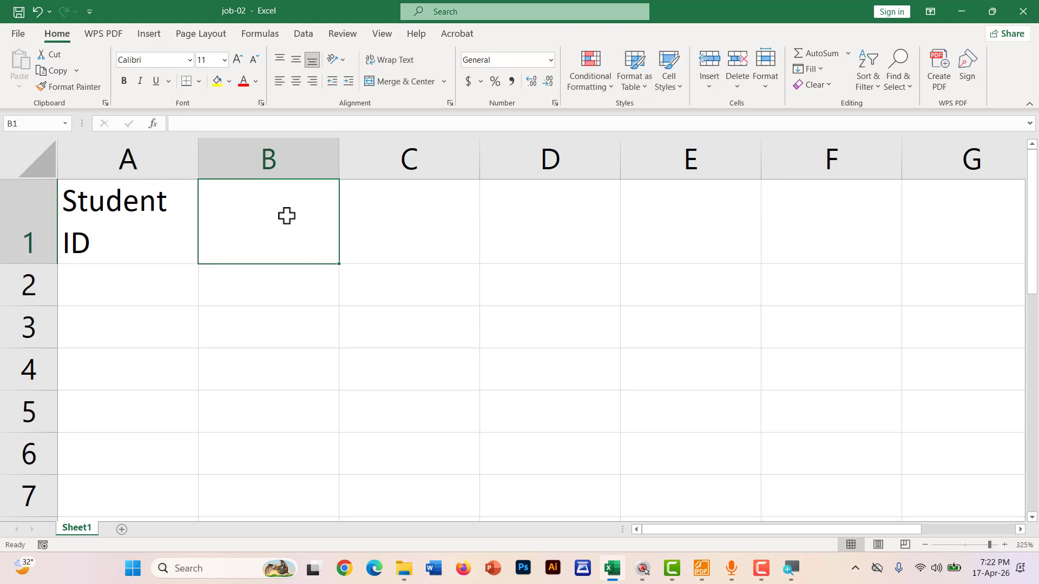
{"action": "type", "text": "S"}
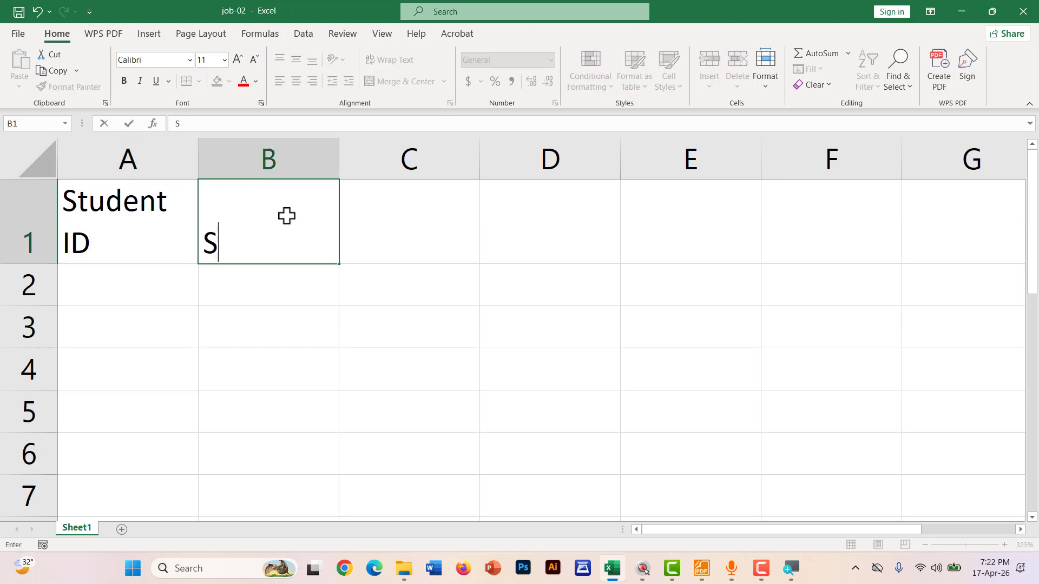
{"action": "type", "text": "tudent"}
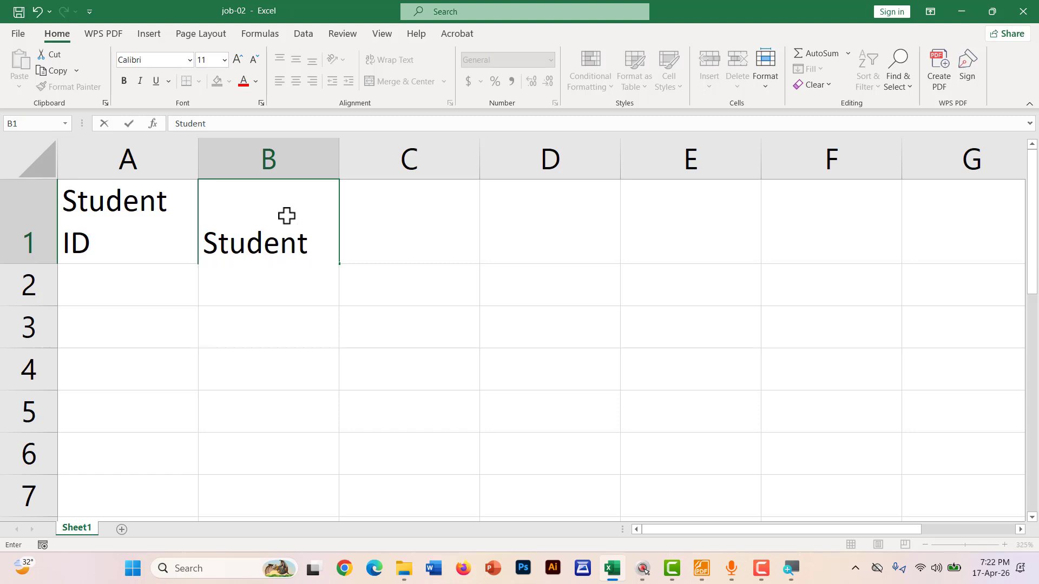
{"action": "key", "text": "alt+Return"}
{"action": "type", "text": "Name"}
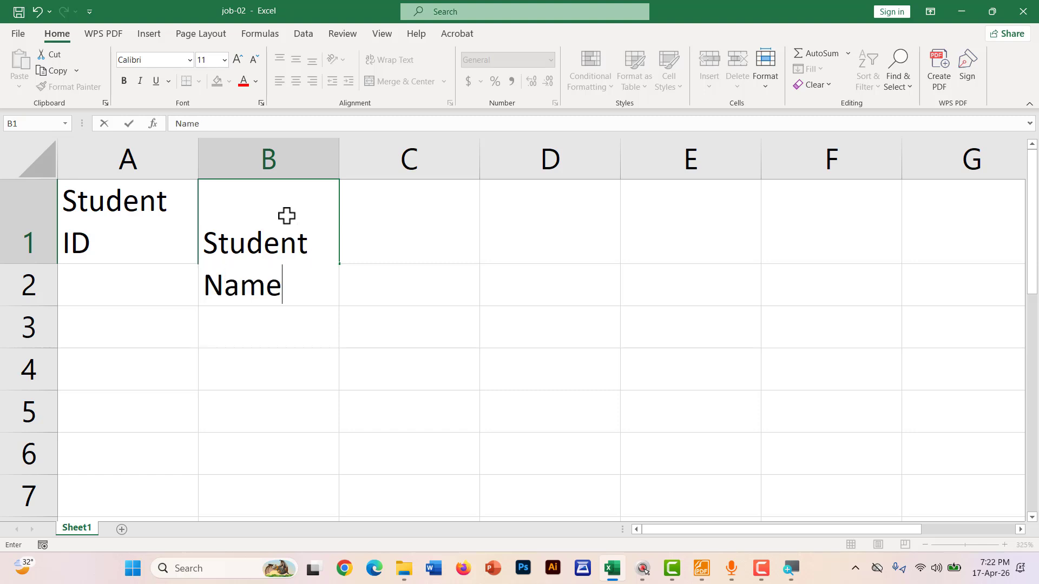
{"action": "key", "text": "Tab"}
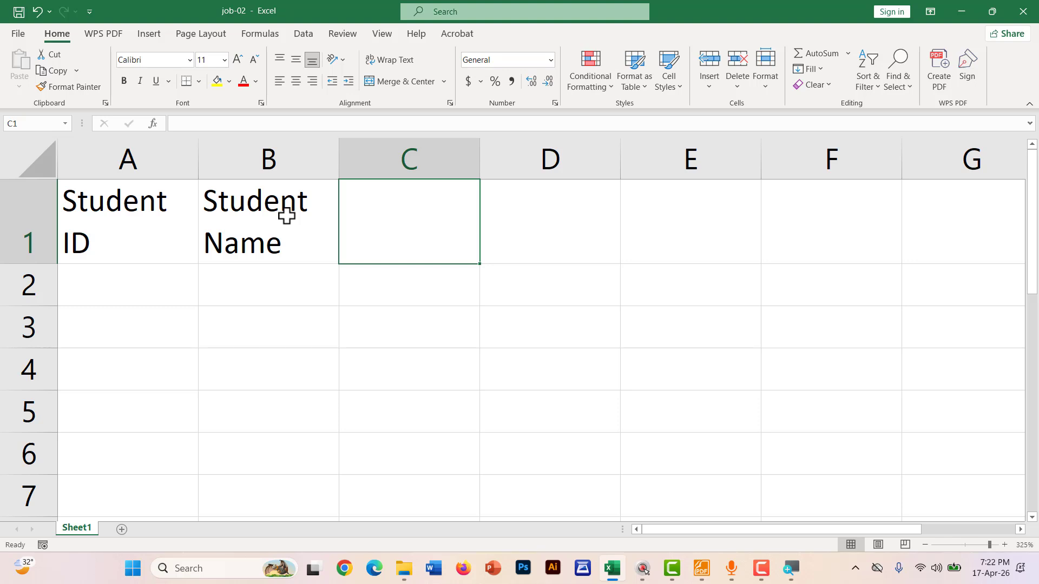
Add Mathematics, ICT and Bangla in C1–E1, then return to the sample PDF
{"action": "type", "text": "Ma"}
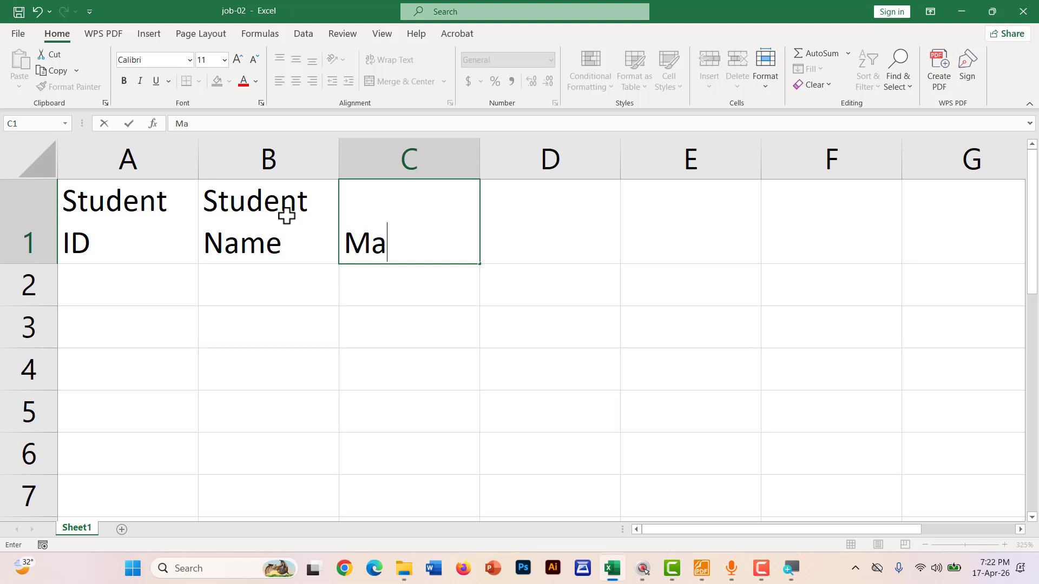
{"action": "type", "text": "thema"}
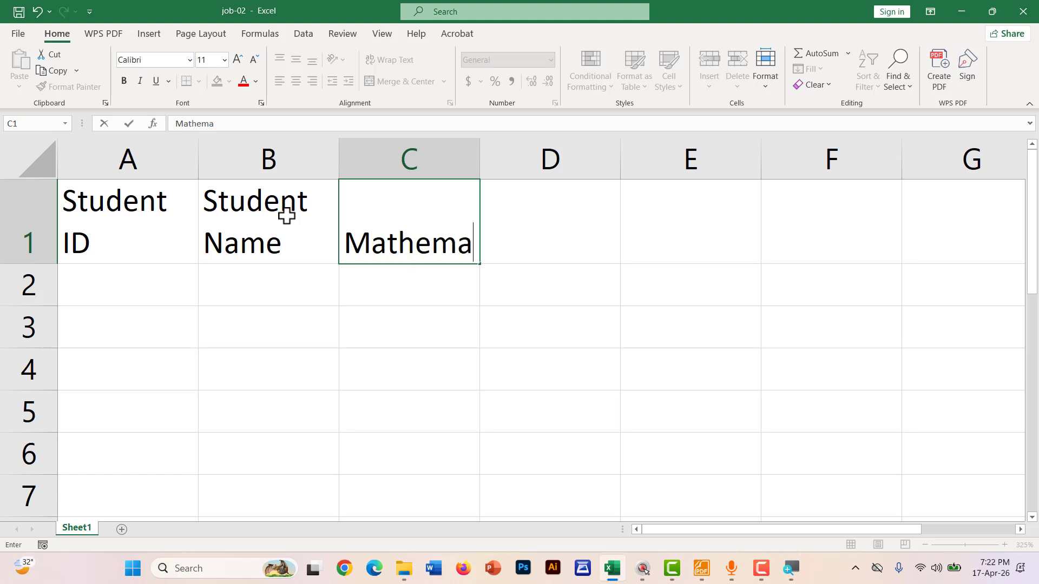
{"action": "type", "text": "tics"}
{"action": "key", "text": "Tab"}
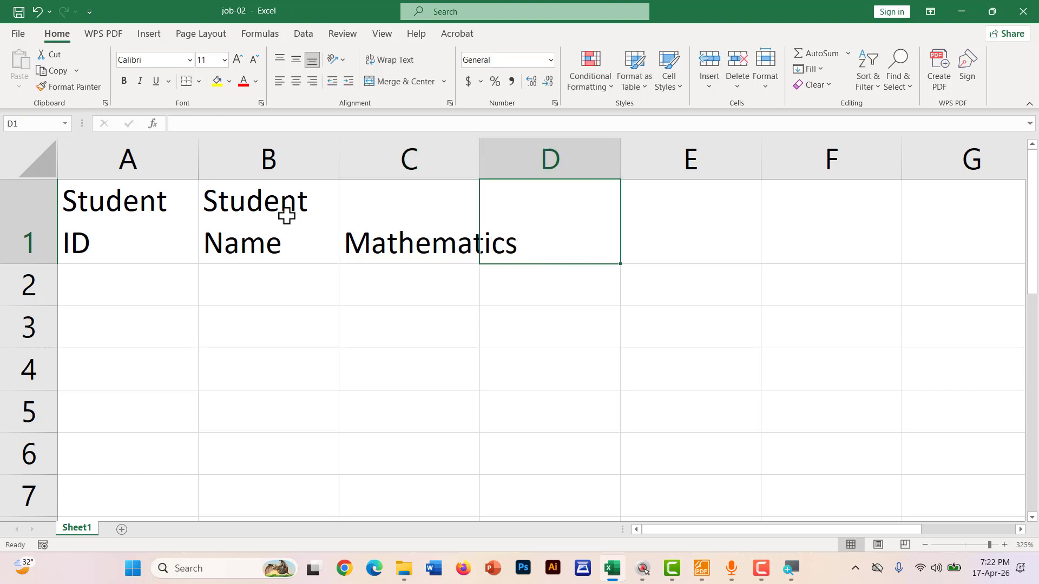
{"action": "type", "text": "ICT"}
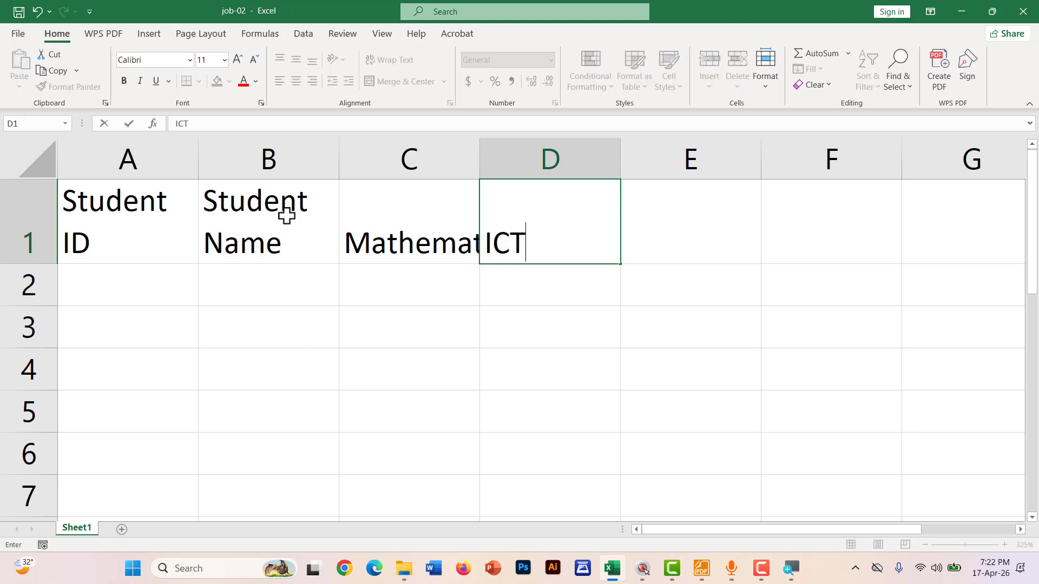
{"action": "key", "text": "Tab"}
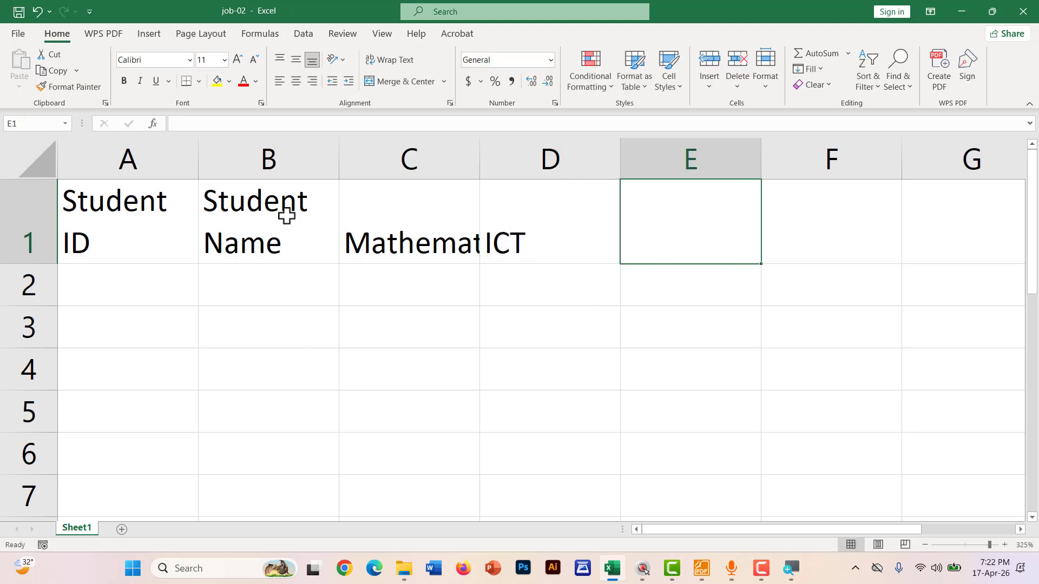
{"action": "type", "text": "Ban"}
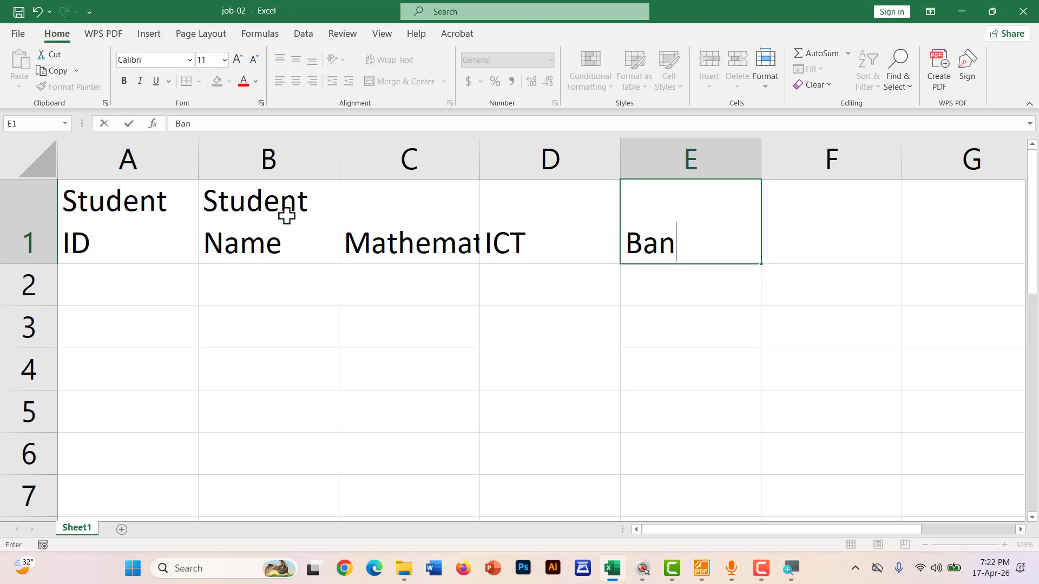
{"action": "type", "text": "gla"}
{"action": "key", "text": "Tab"}
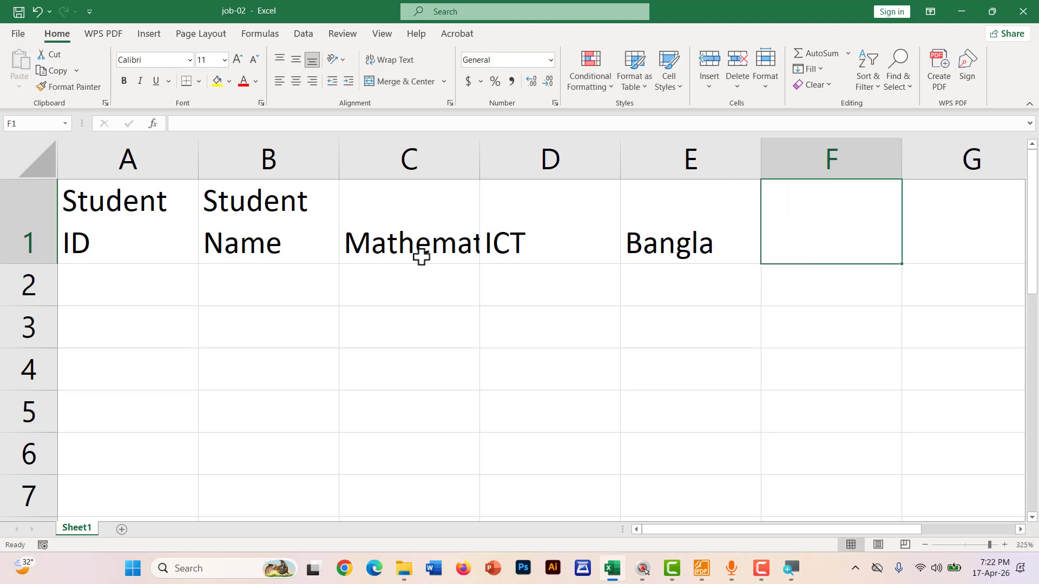
{"action": "left_click", "coordinate": [702, 568]}
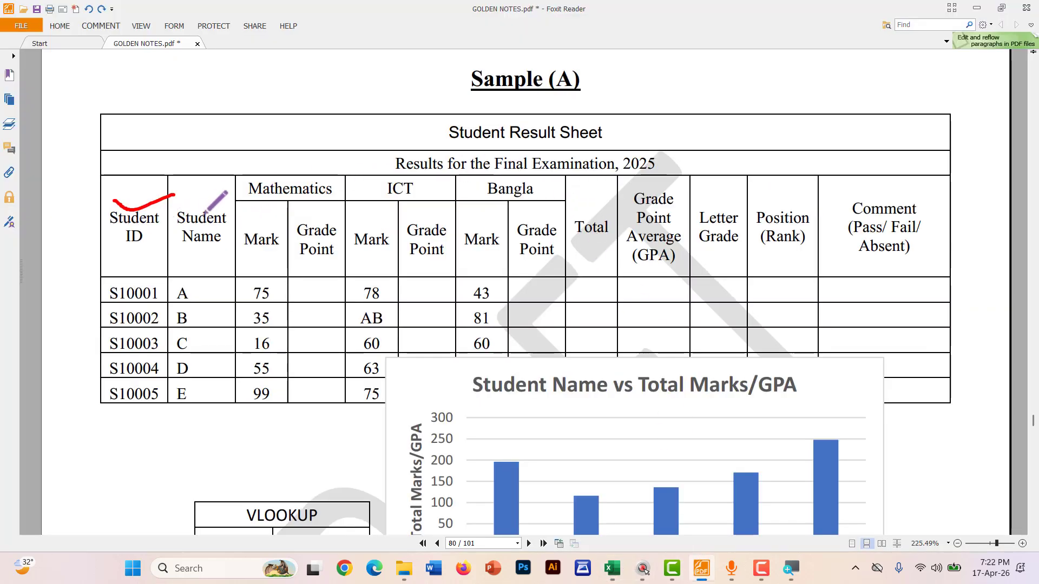
Mark Student Name, the subject headers, Total, GPA and Position (Rank) in red, then return to job-02
{"action": "left_click_drag", "start_coordinate": [202, 206], "coordinate": [511, 198]}
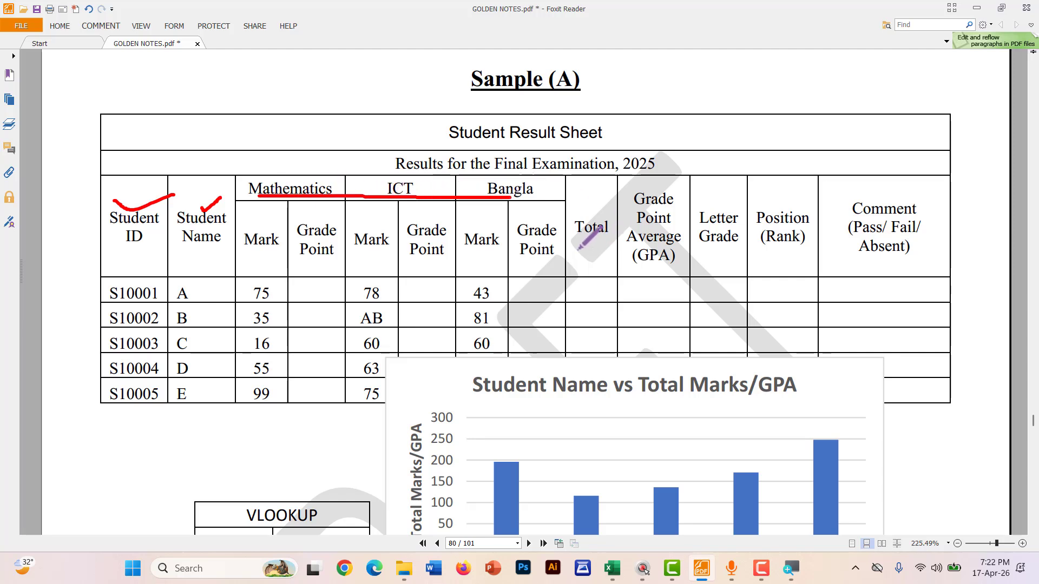
{"action": "mouse_move", "coordinate": [574, 248]}
{"action": "left_mouse_down"}
{"action": "mouse_move", "coordinate": [676, 271]}
{"action": "mouse_move", "coordinate": [796, 255]}
{"action": "mouse_move", "coordinate": [918, 261]}
{"action": "left_mouse_up"}
{"action": "left_click", "coordinate": [831, 261]}
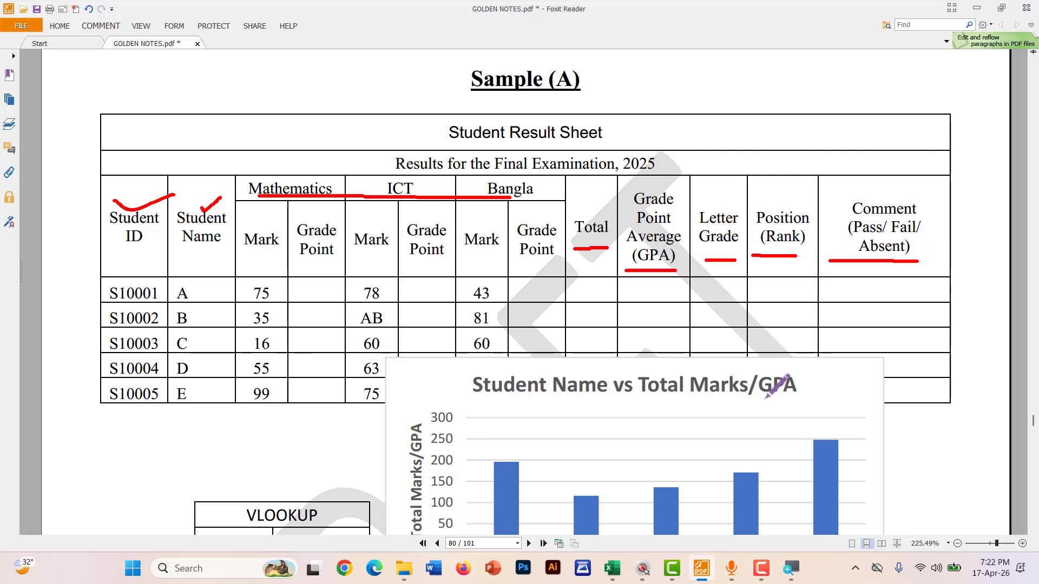
{"action": "left_click", "coordinate": [612, 577]}
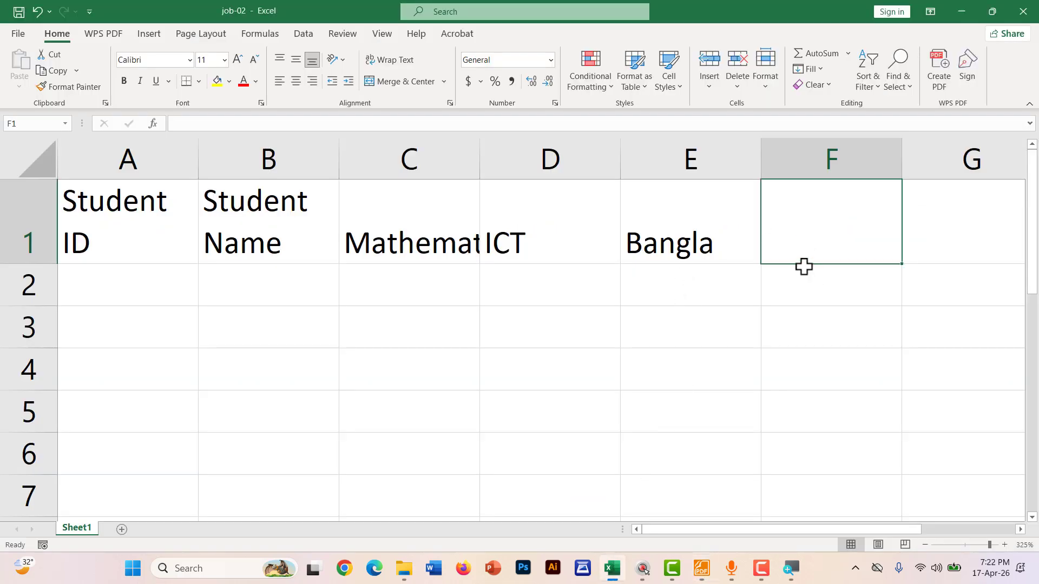
Enter Total in F1 and the four-line header Grade Point Average (GPA) in G1
{"action": "scroll", "coordinate": [804, 266], "scroll_direction": "down", "scroll_amount": 3, "text": "ctrl"}
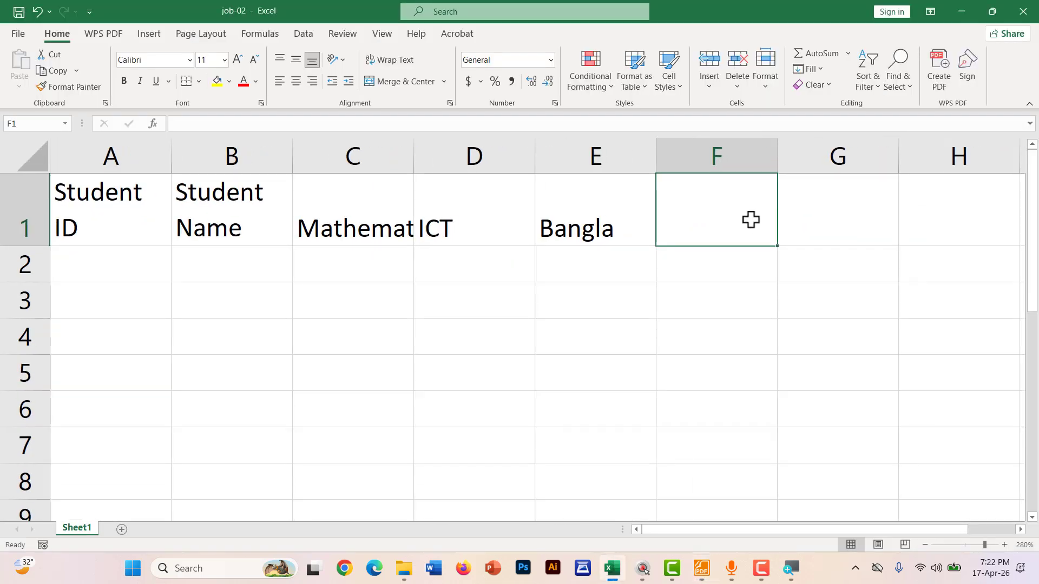
{"action": "type", "text": "T"}
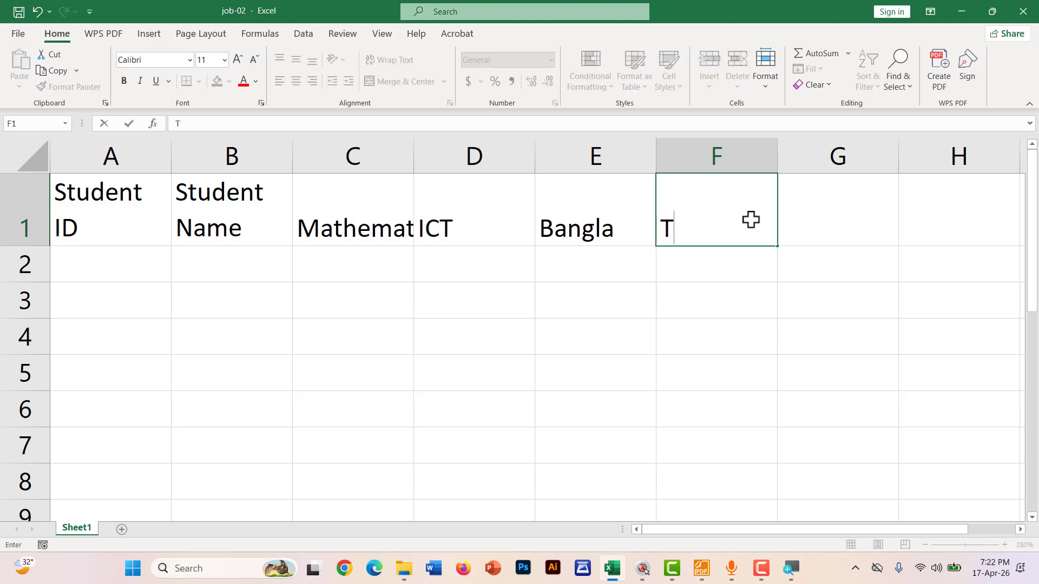
{"action": "type", "text": "otal"}
{"action": "key", "text": "Tab"}
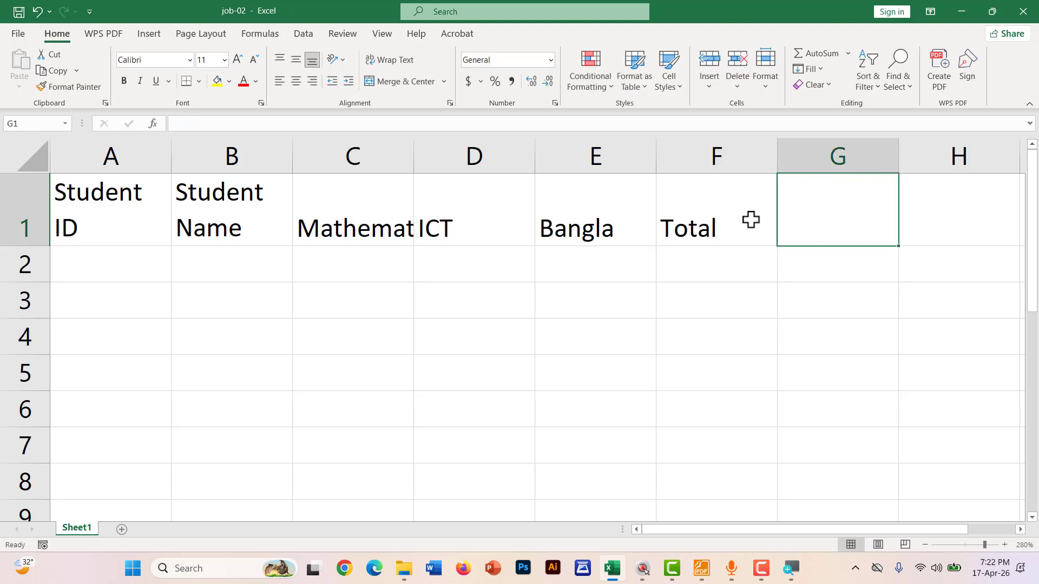
{"action": "type", "text": "Gra"}
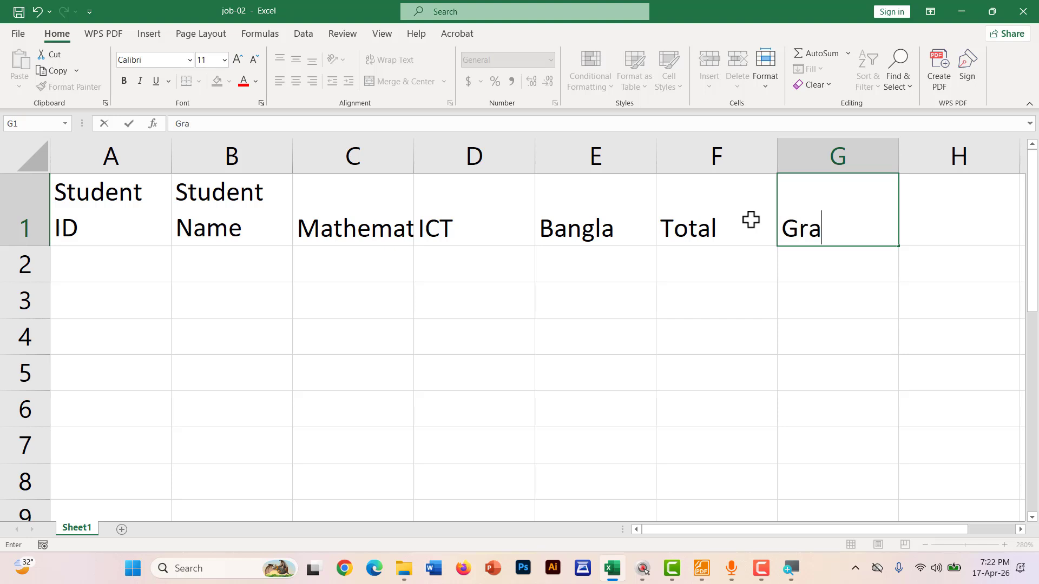
{"action": "type", "text": "de"}
{"action": "key", "text": "alt+Return"}
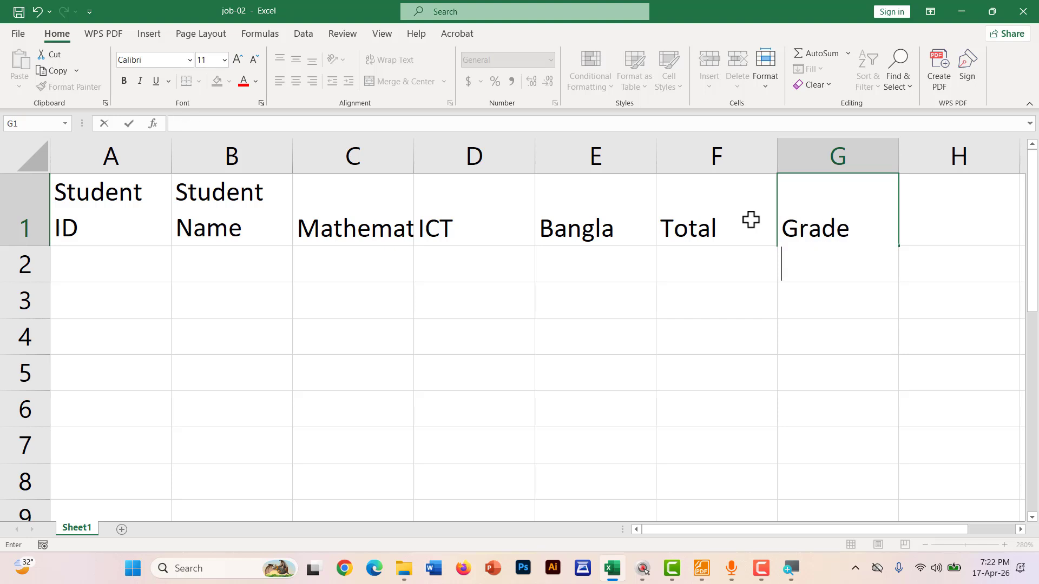
{"action": "type", "text": "Point"}
{"action": "key", "text": "alt+Return"}
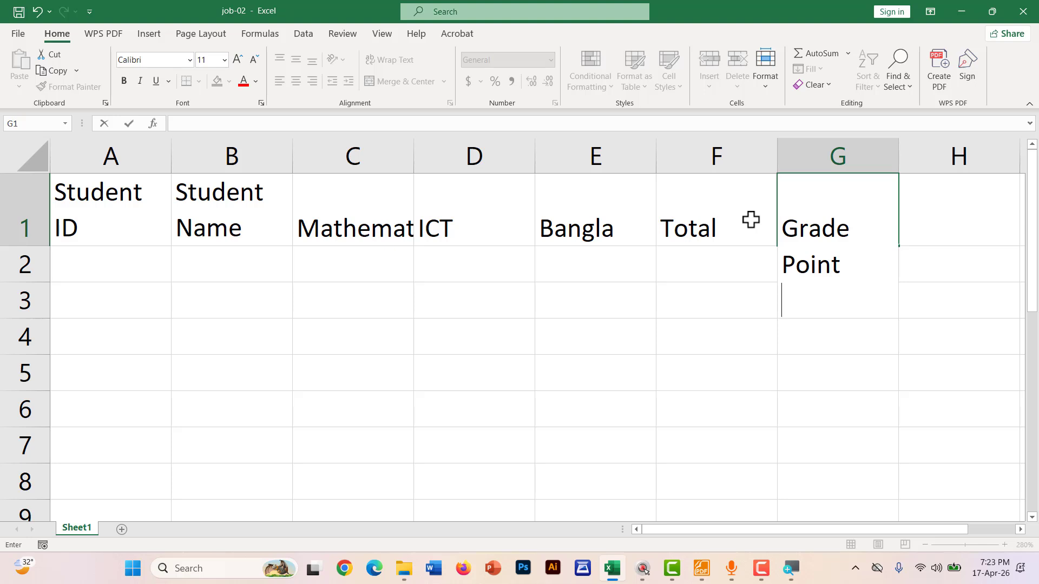
{"action": "type", "text": "Average"}
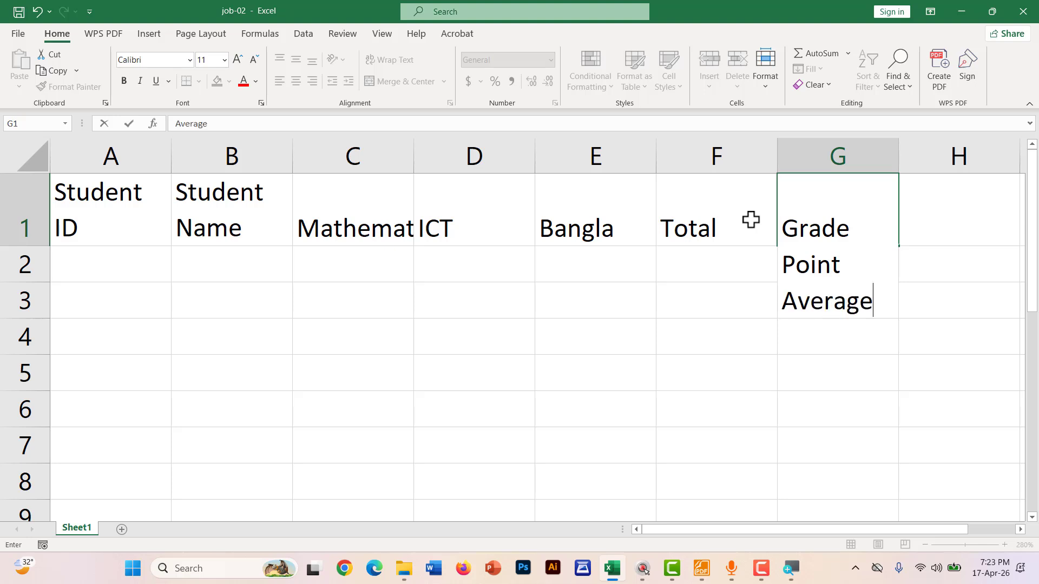
{"action": "key", "text": "alt+Return"}
{"action": "type", "text": "("}
{"action": "type", "text": "GGP"}
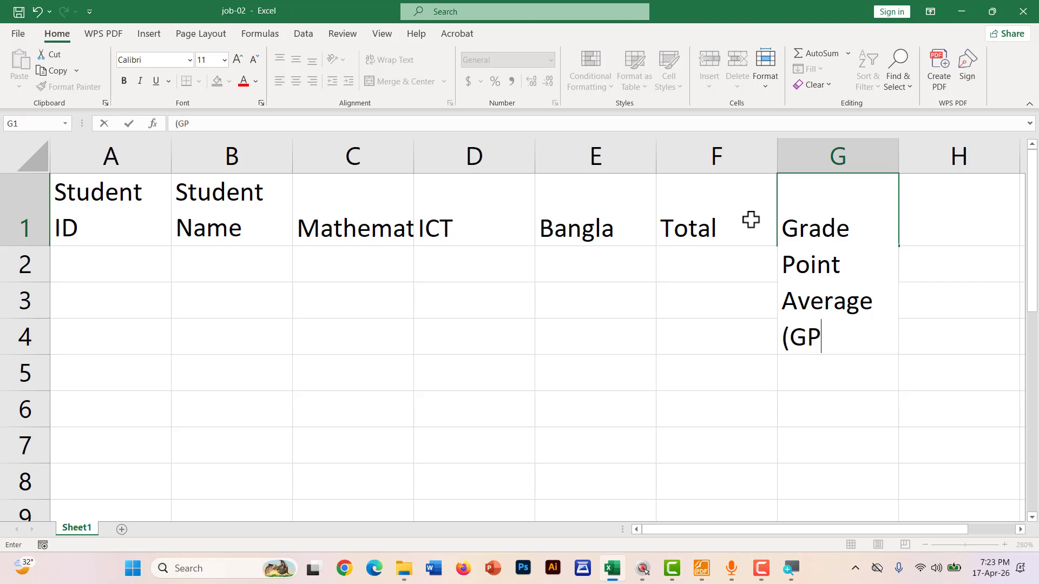
{"action": "type", "text": "A)"}
{"action": "key", "text": "Tab"}
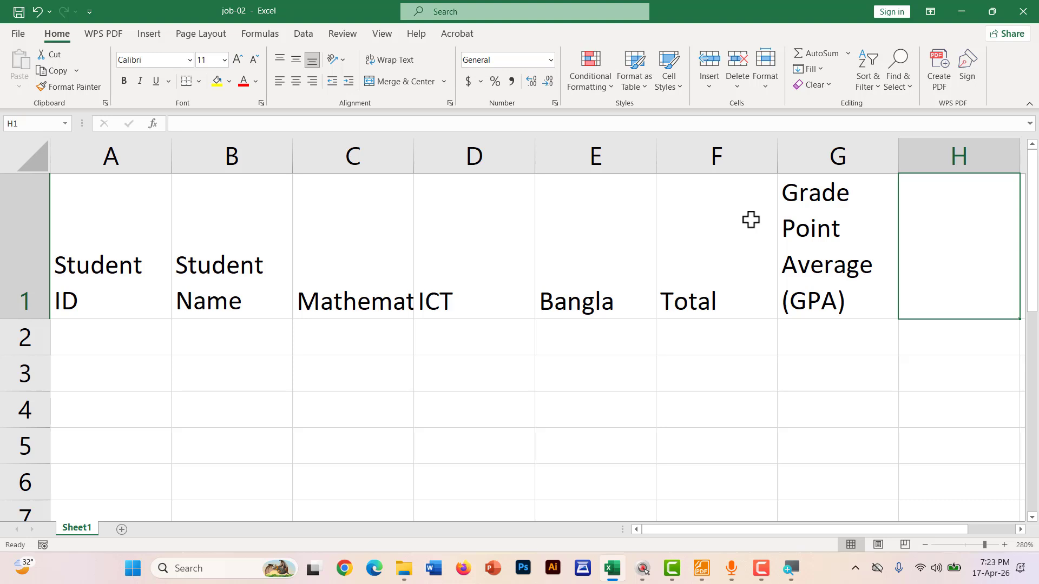
Add two-line headers Letter Grade, Position (Rank) and Comment (Pass/Fail/Absent) in H1–J1
{"action": "type", "text": "Le"}
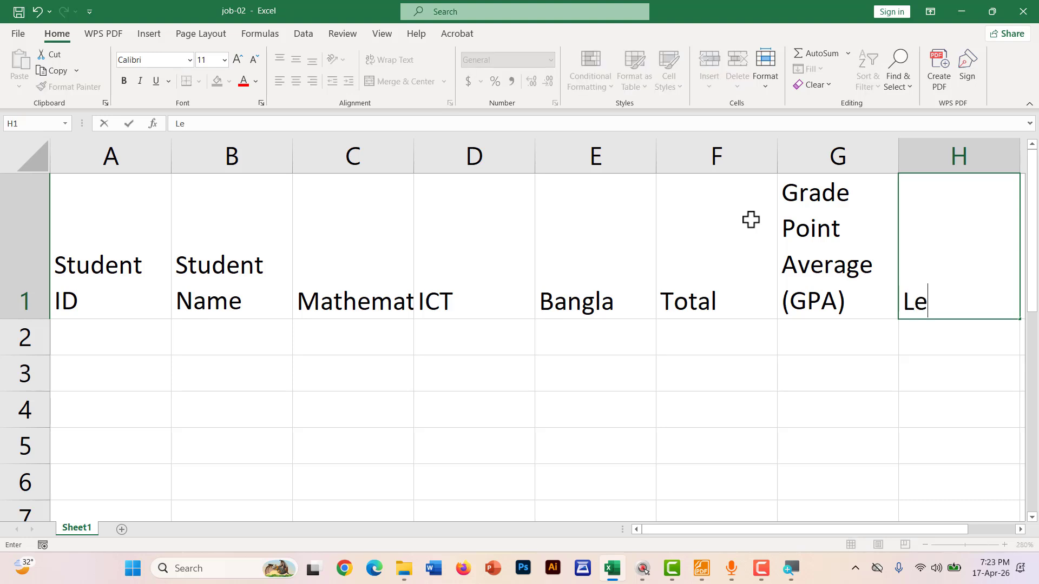
{"action": "type", "text": "tter"}
{"action": "key", "text": "alt+Return"}
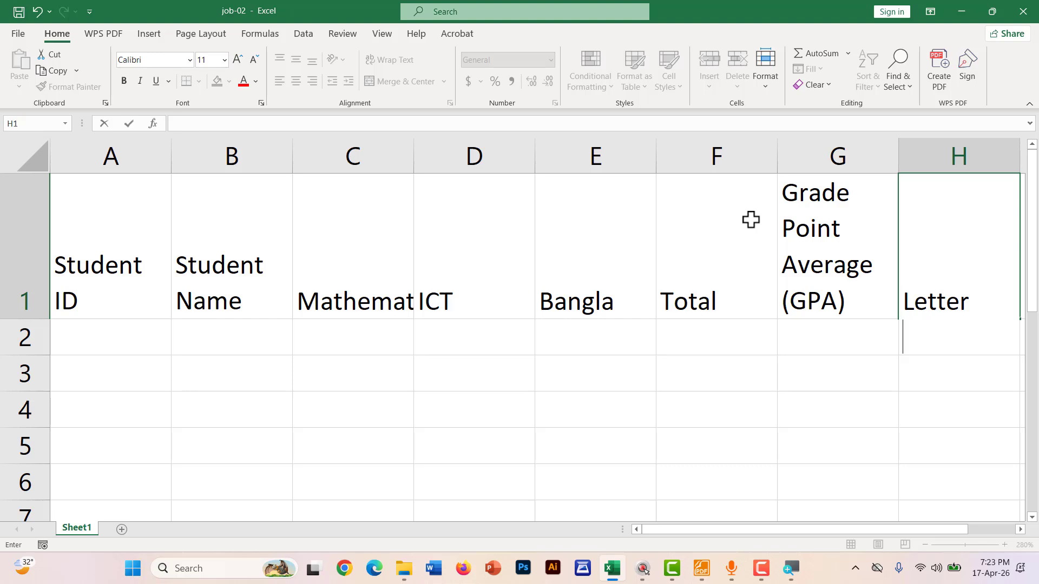
{"action": "type", "text": "Grade"}
{"action": "key", "text": "Tab"}
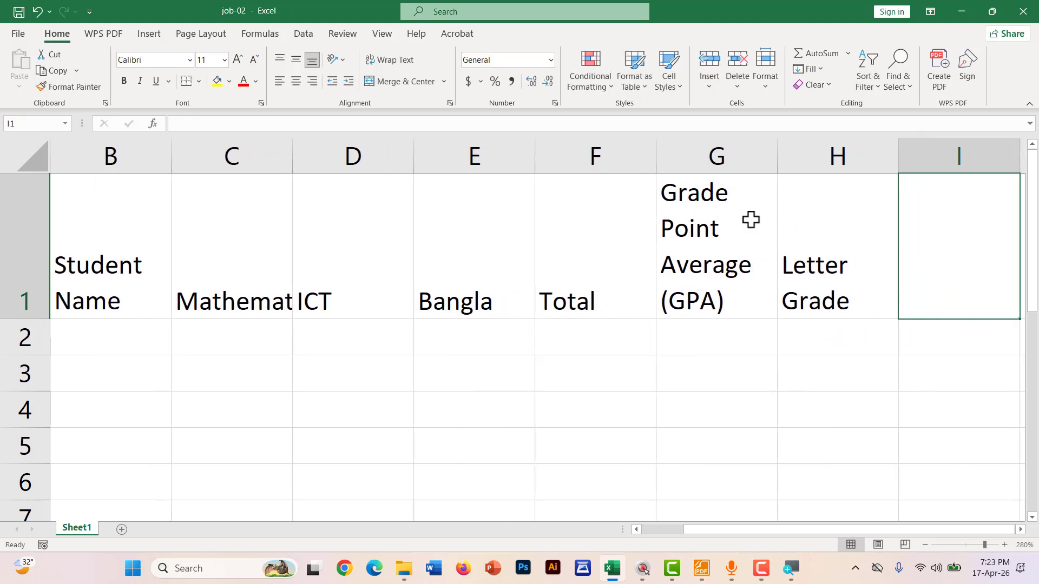
{"action": "type", "text": "Po"}
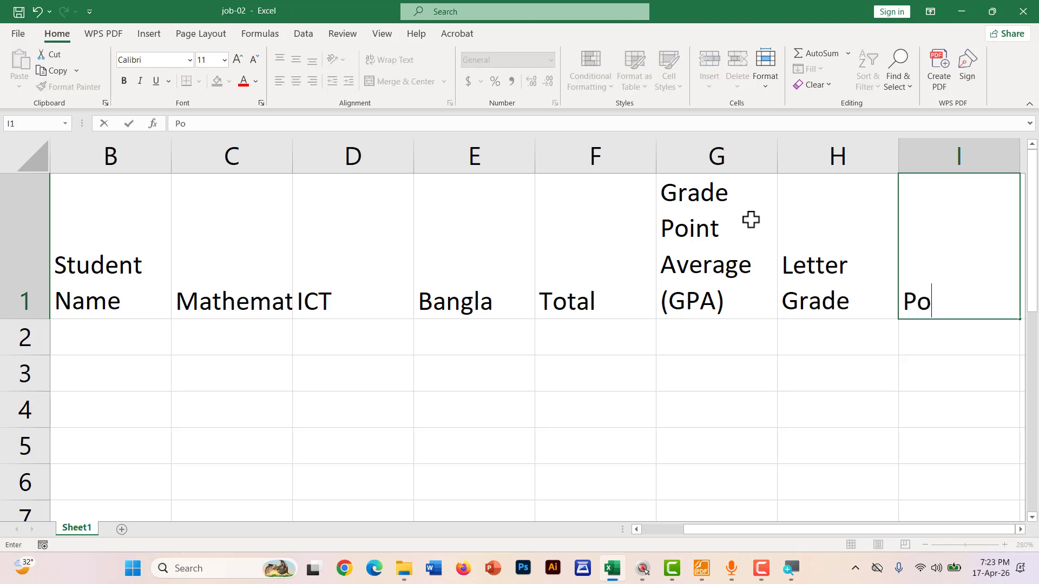
{"action": "type", "text": "sition"}
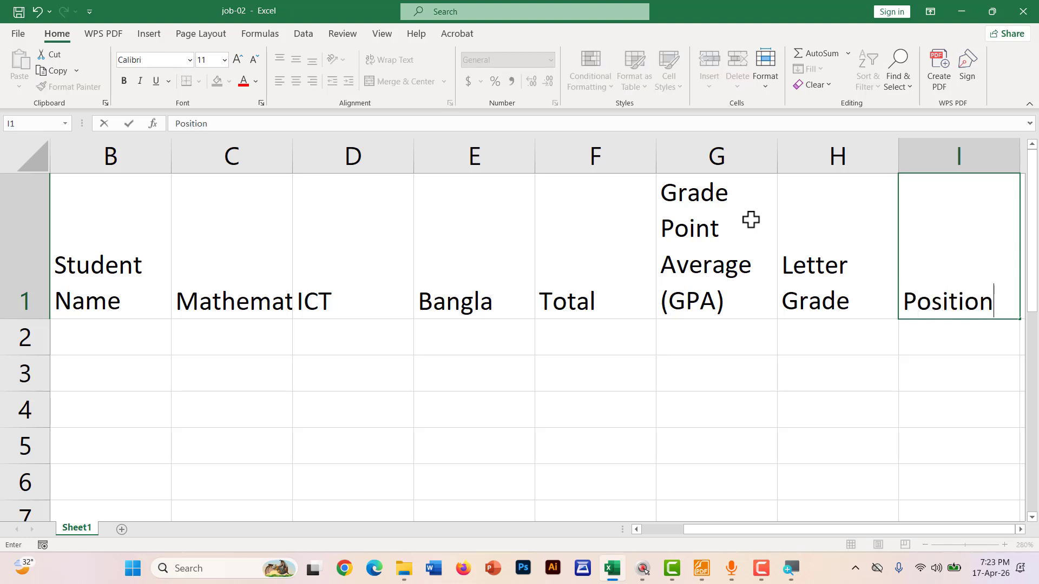
{"action": "key", "text": "alt+Return"}
{"action": "type", "text": "(Ran"}
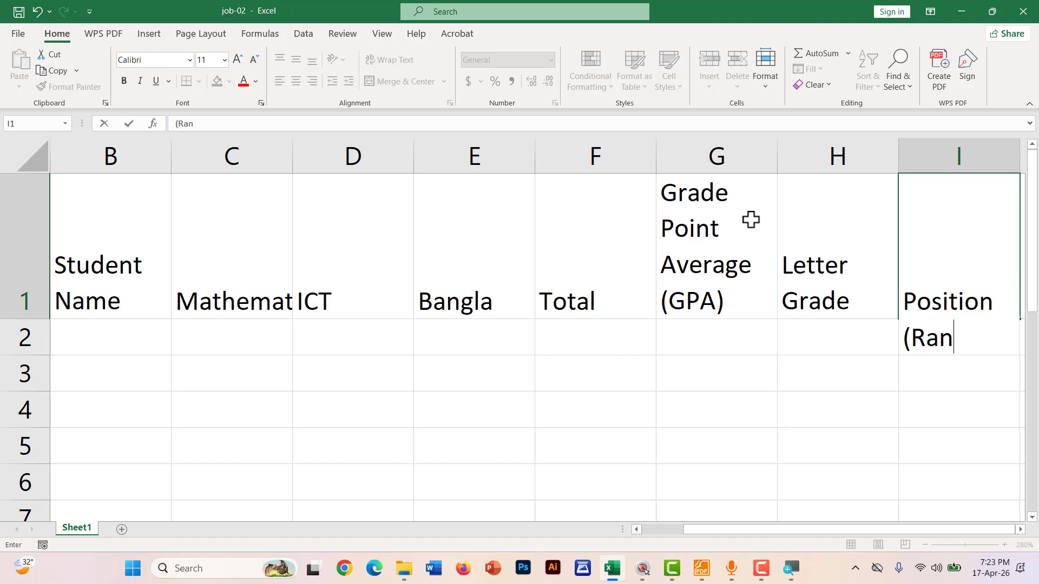
{"action": "type", "text": "k)"}
{"action": "key", "text": "Tab"}
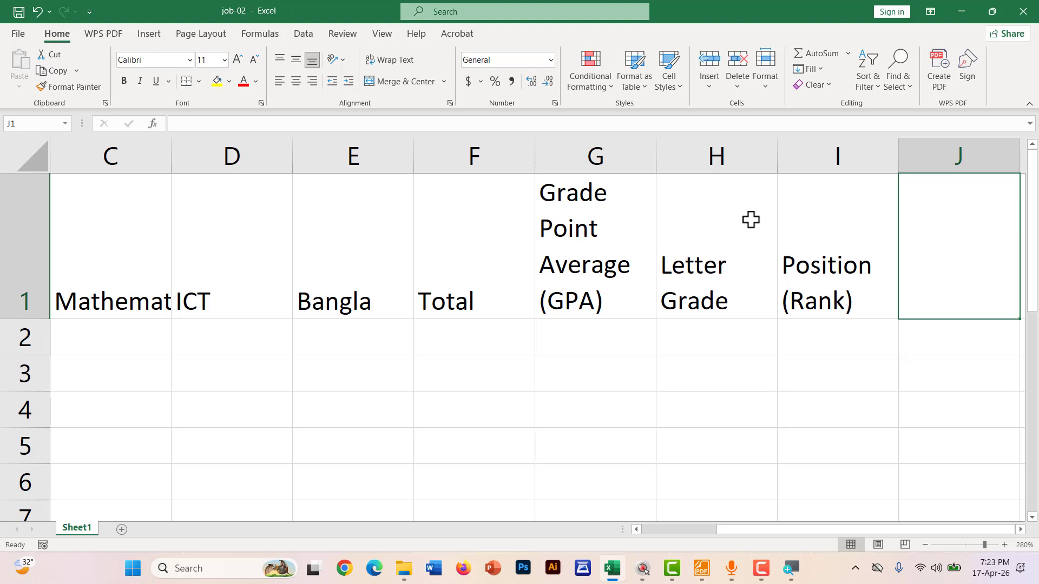
{"action": "type", "text": "Co"}
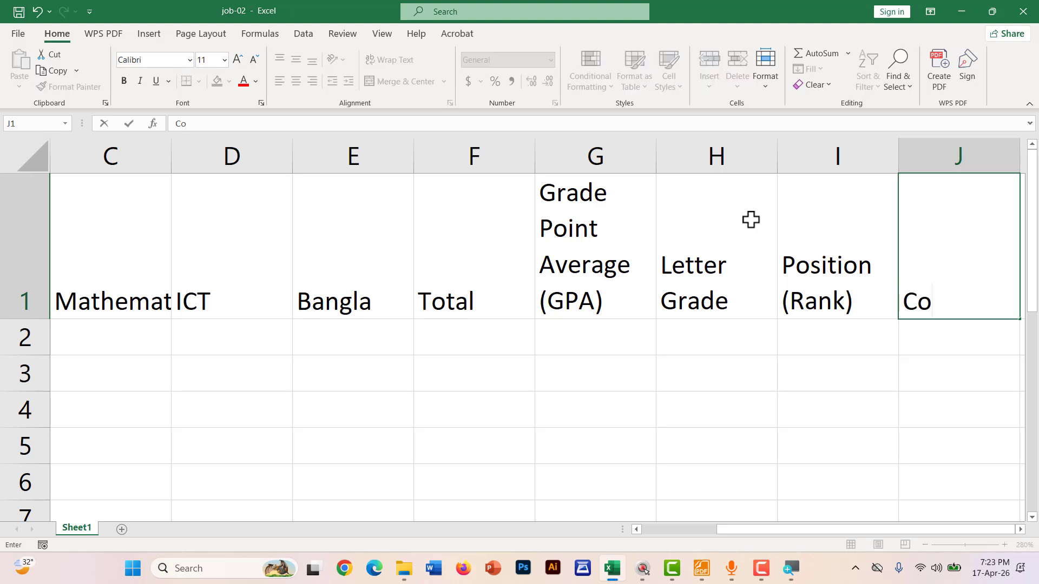
{"action": "type", "text": "mment"}
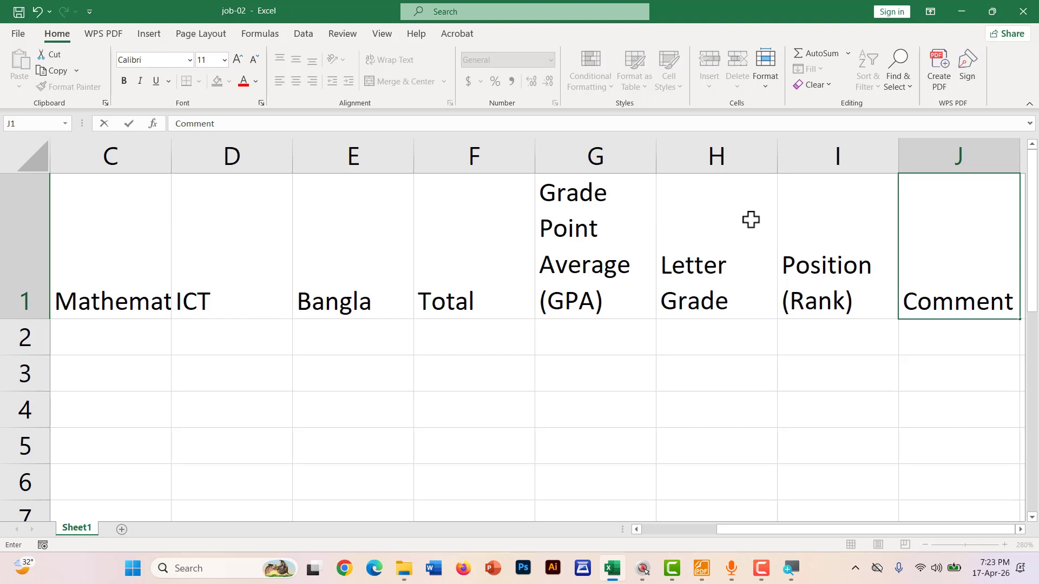
{"action": "left_click", "coordinate": [618, 43]}
{"action": "left_click", "coordinate": [1015, 302]}
{"action": "key", "text": "alt+Return"}
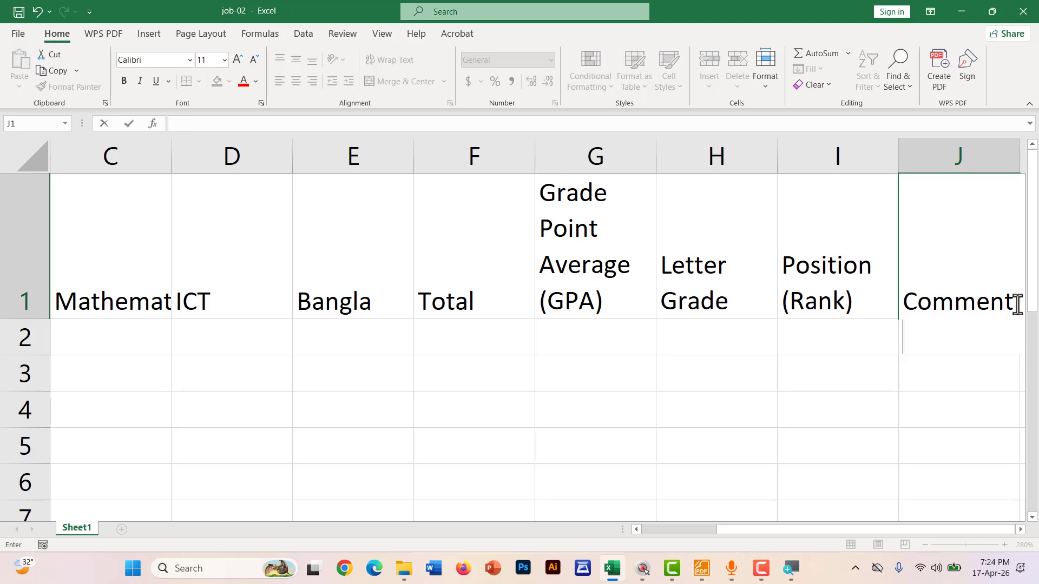
{"action": "type", "text": "(Pass"}
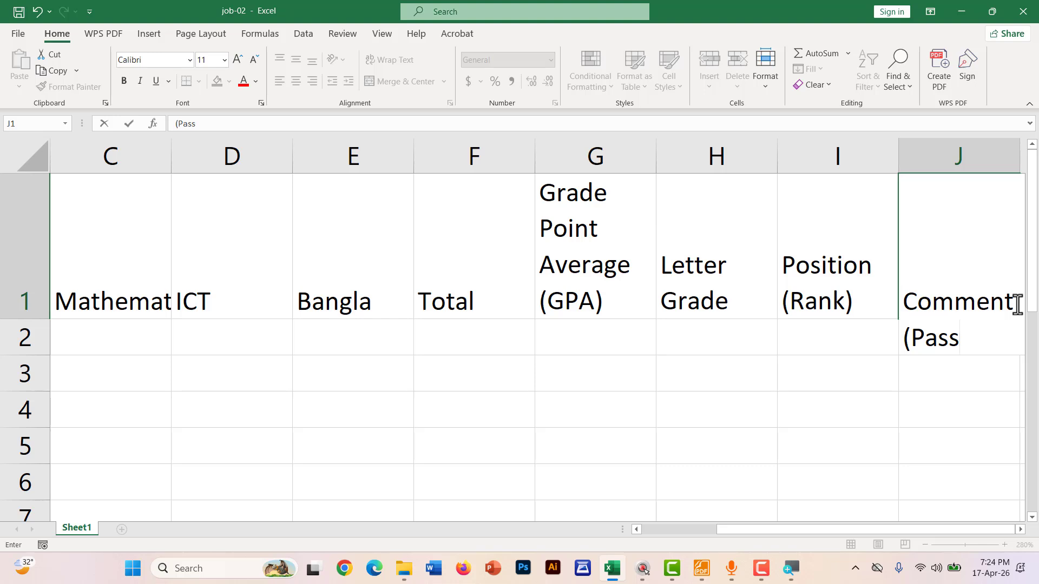
{"action": "type", "text": "/Fail"}
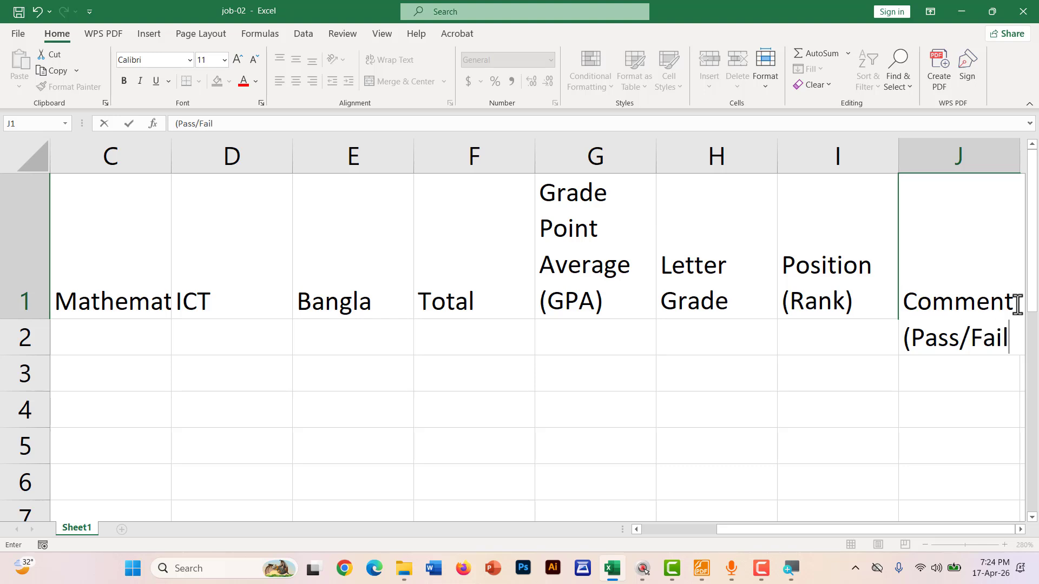
{"action": "type", "text": "/Abse"}
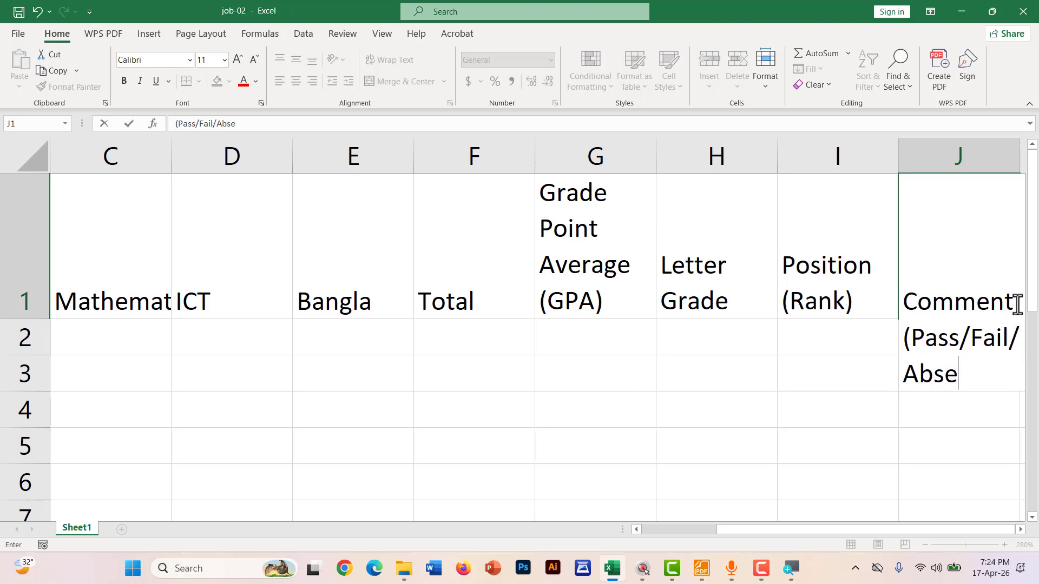
{"action": "type", "text": "nt)"}
Commit the Comment header and centre all row 1 headers horizontally and vertically
{"action": "key", "text": "Return"}
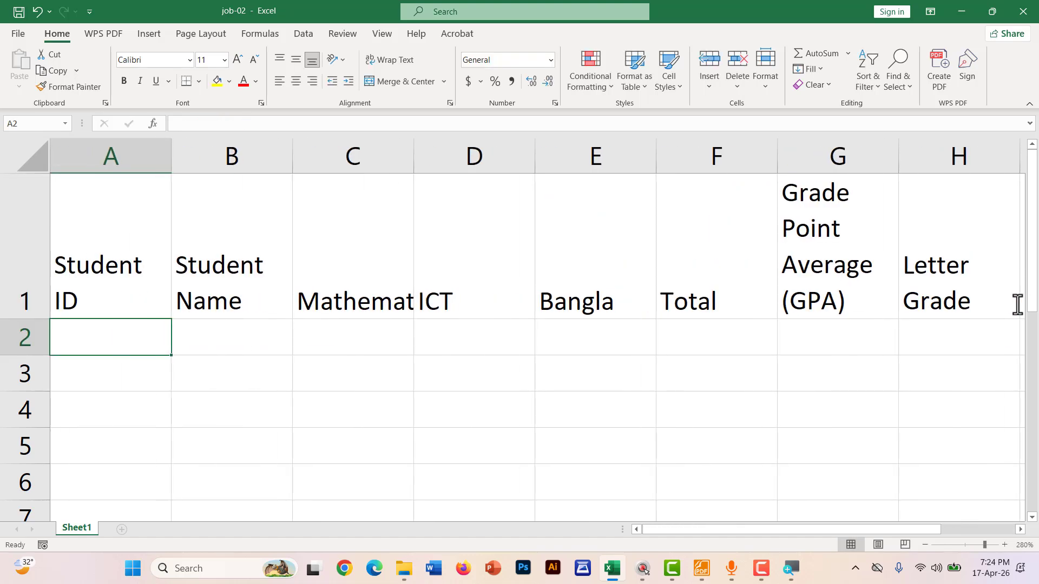
{"action": "scroll", "coordinate": [645, 403], "scroll_direction": "down", "scroll_amount": 4, "text": "ctrl"}
{"action": "scroll", "coordinate": [645, 404], "scroll_direction": "down", "scroll_amount": 2, "text": "ctrl"}
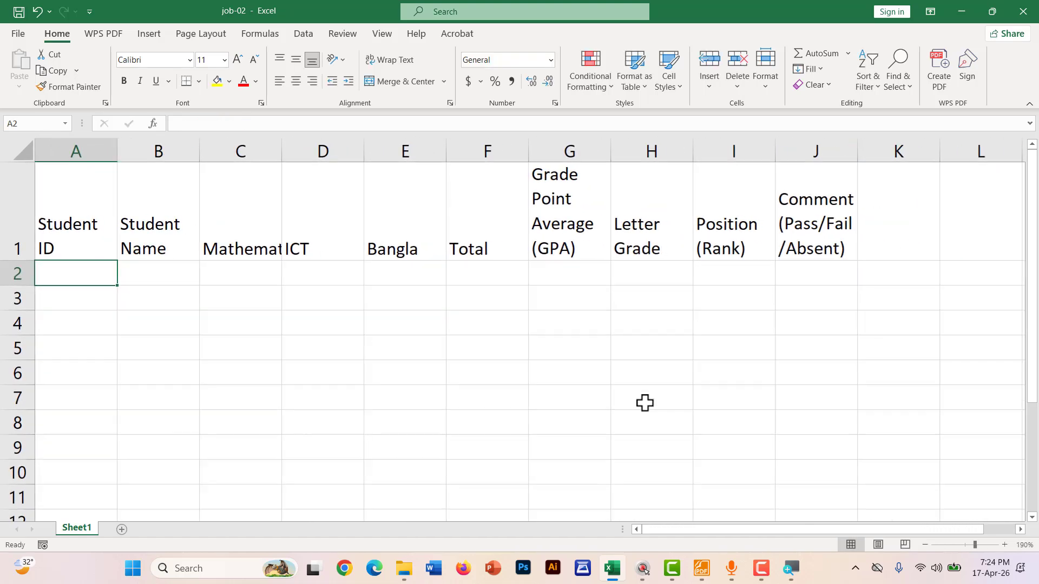
{"action": "left_click_drag", "start_coordinate": [811, 209], "coordinate": [30, 165]}
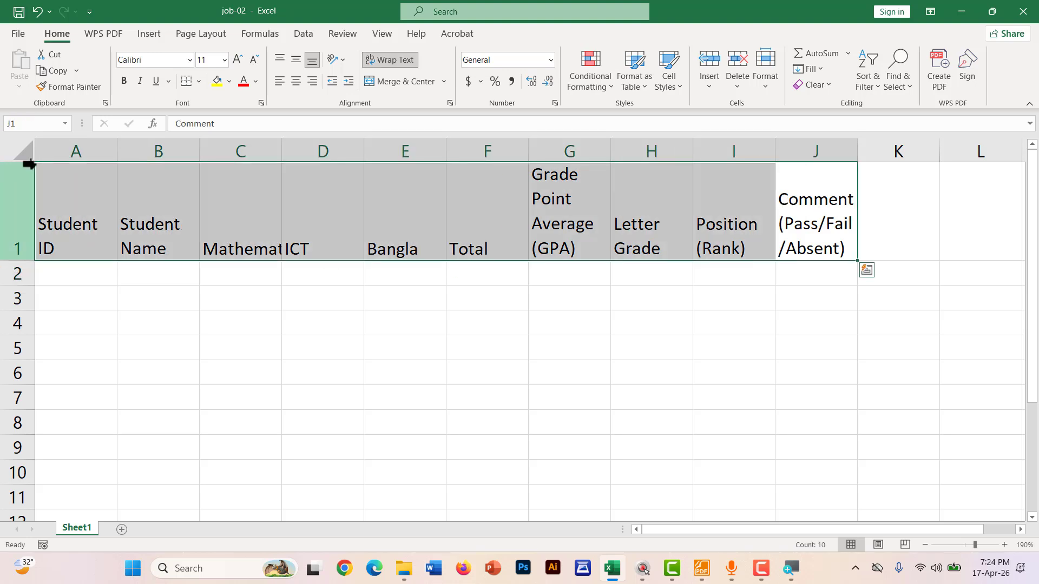
{"action": "left_click", "coordinate": [296, 82]}
{"action": "left_click", "coordinate": [290, 60]}
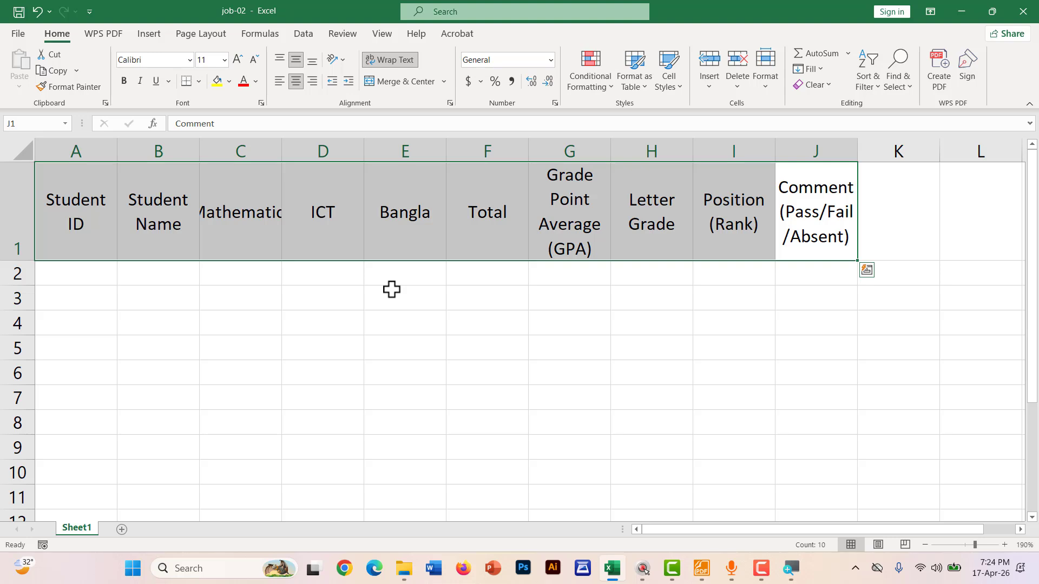
{"action": "left_click", "coordinate": [309, 292]}
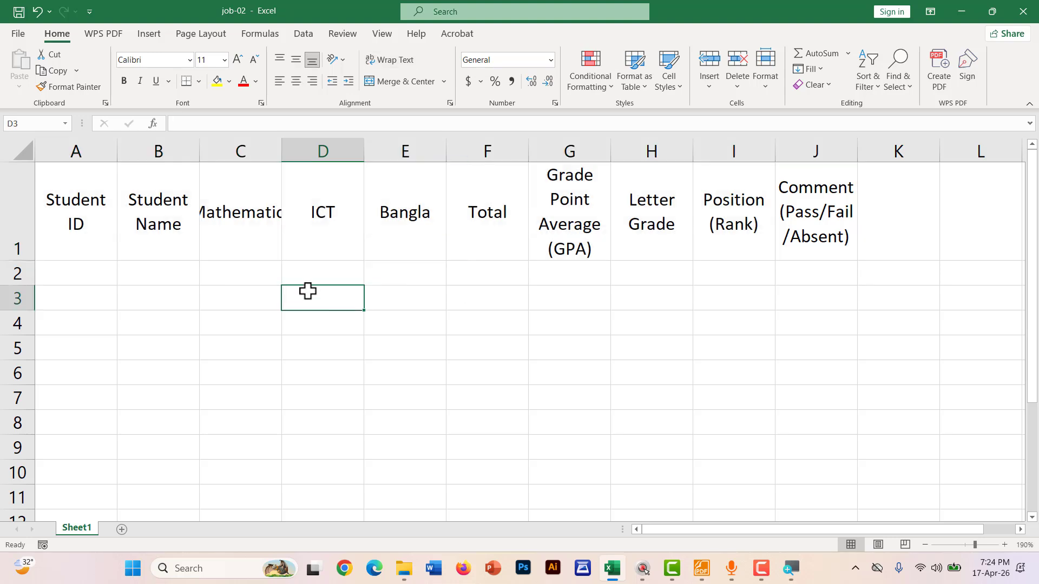
Widen column C so the Mathematics header shows in full
{"action": "left_click", "coordinate": [222, 207]}
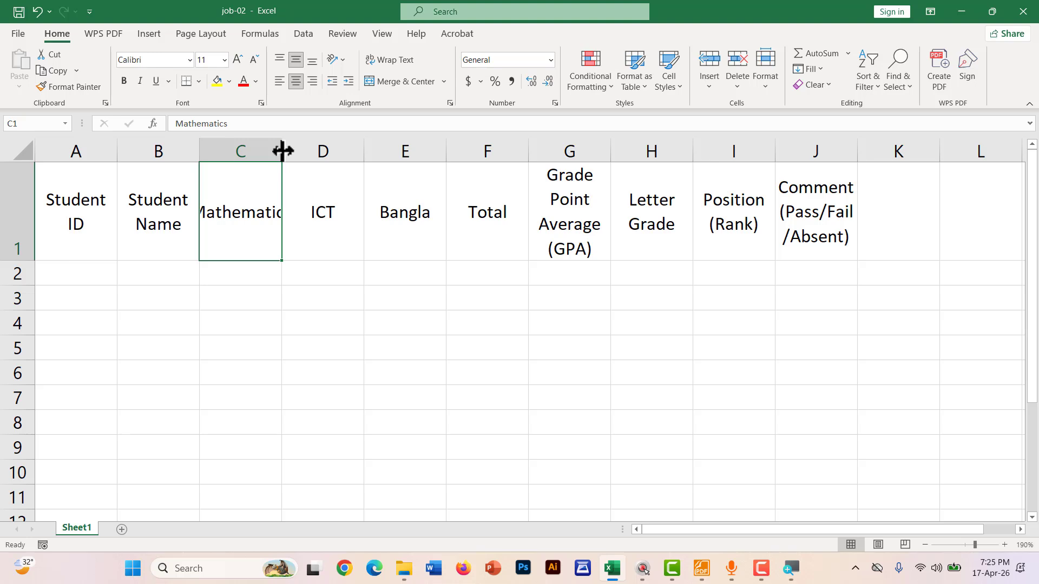
{"action": "left_click", "coordinate": [282, 151]}
{"action": "left_click_drag", "start_coordinate": [282, 151], "coordinate": [318, 151]}
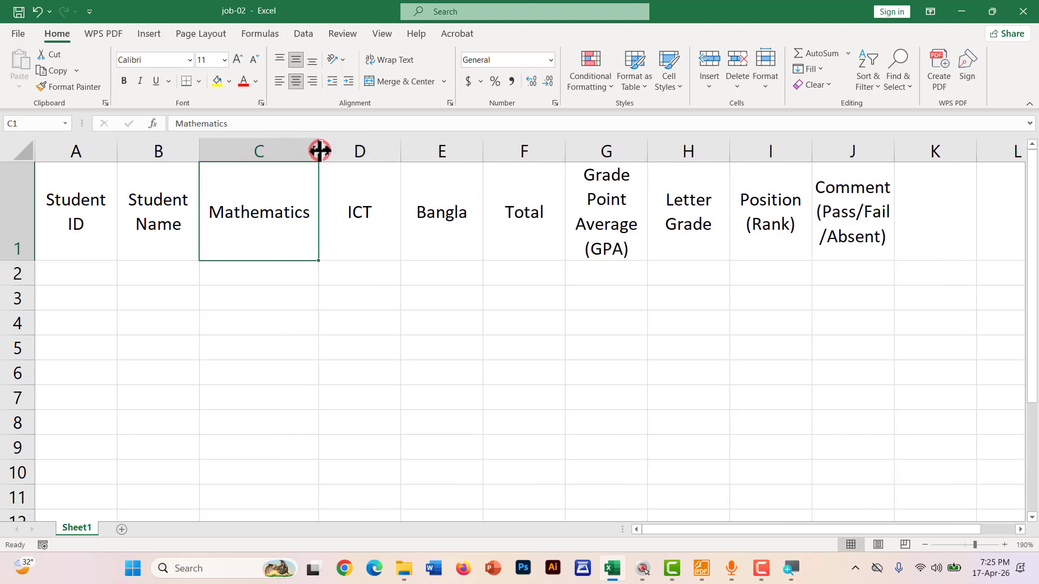
{"action": "left_click", "coordinate": [310, 155]}
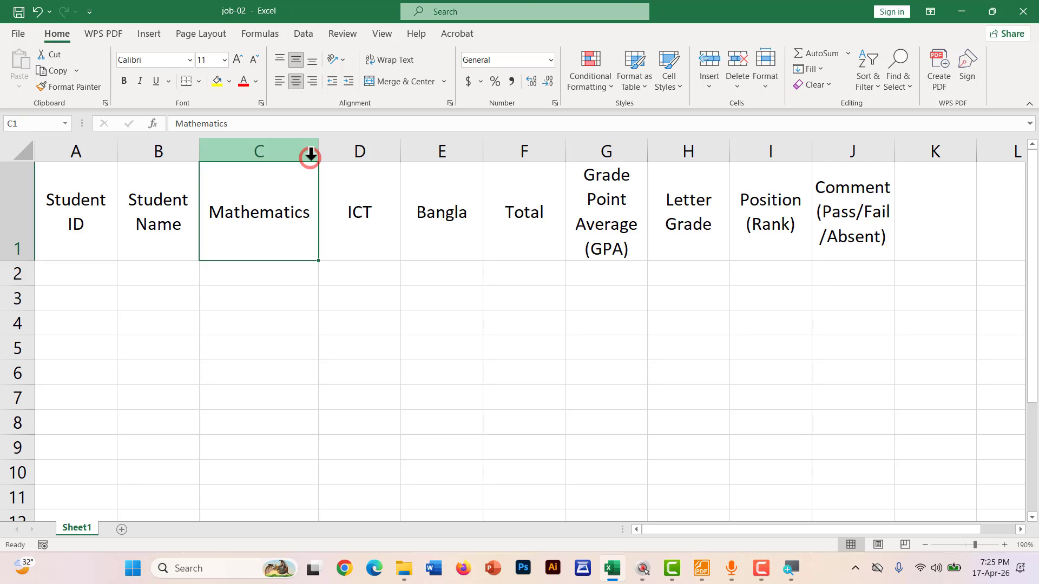
{"action": "left_click", "coordinate": [281, 276]}
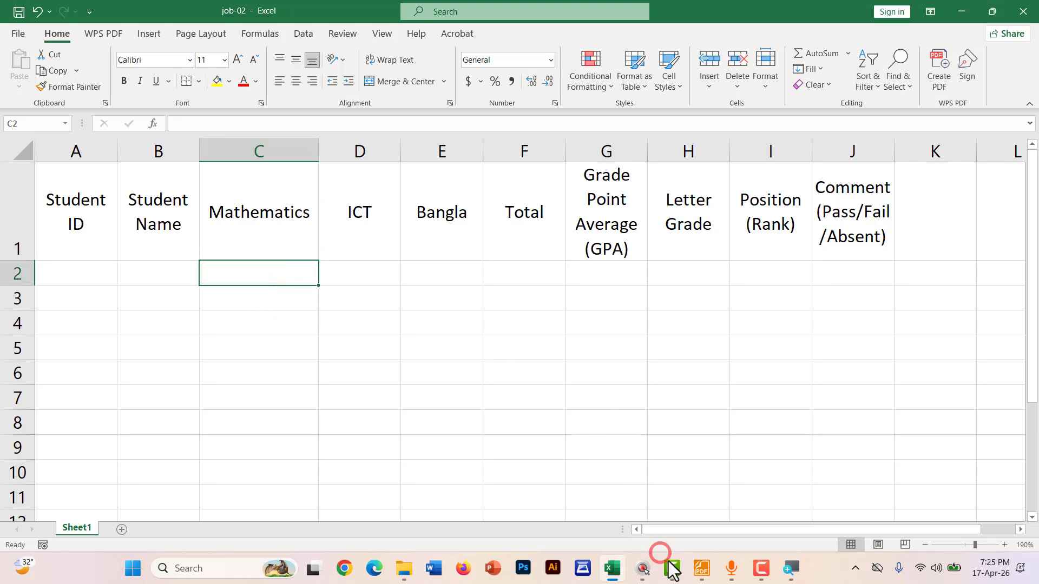
Underline the Mark and Grade Point subheadings in red on the sample sheet, then return to Excel
{"action": "left_click", "coordinate": [702, 569]}
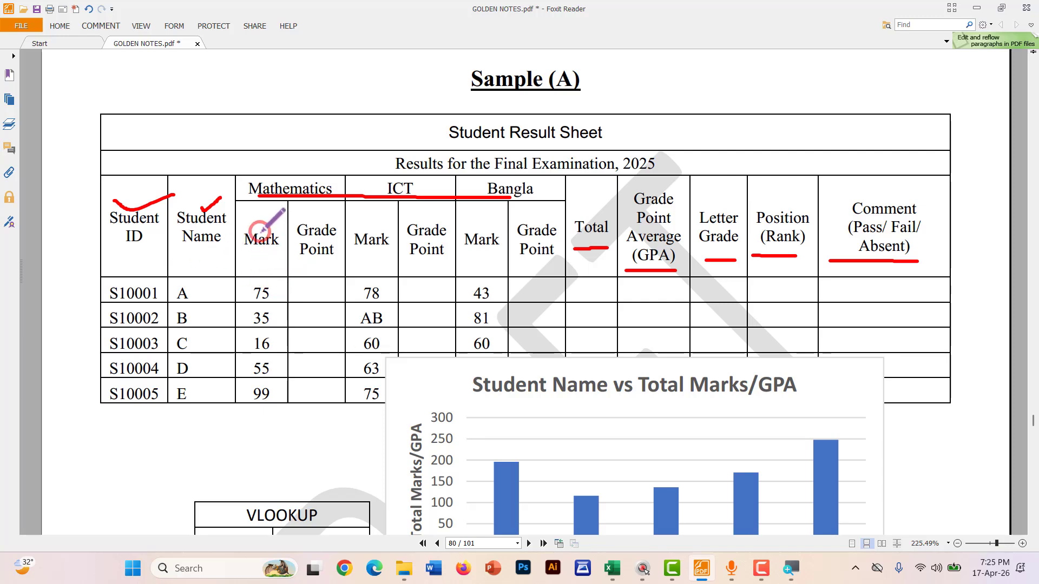
{"action": "left_click_drag", "start_coordinate": [247, 259], "coordinate": [540, 262]}
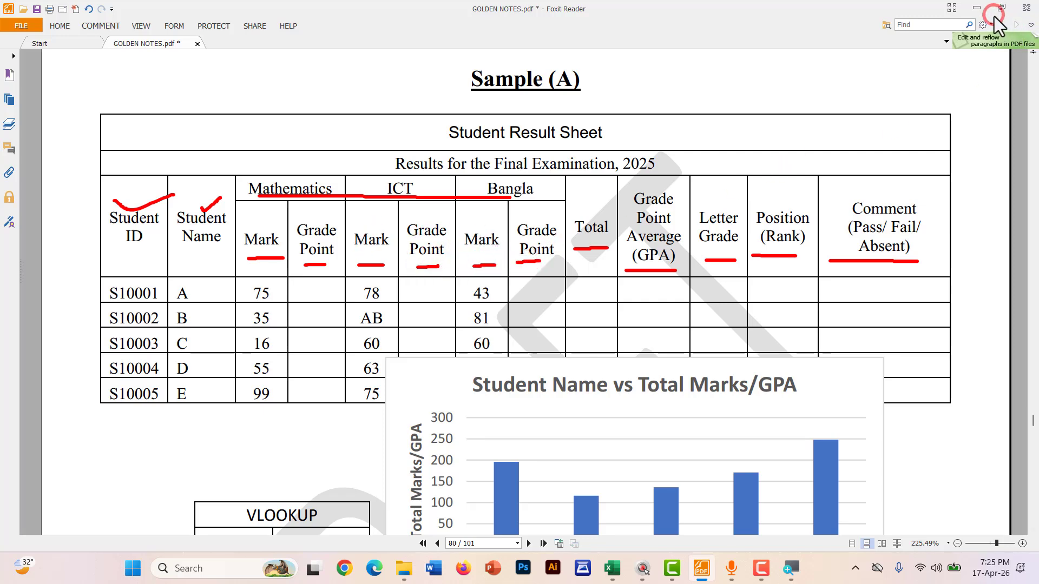
{"action": "left_click", "coordinate": [976, 9]}
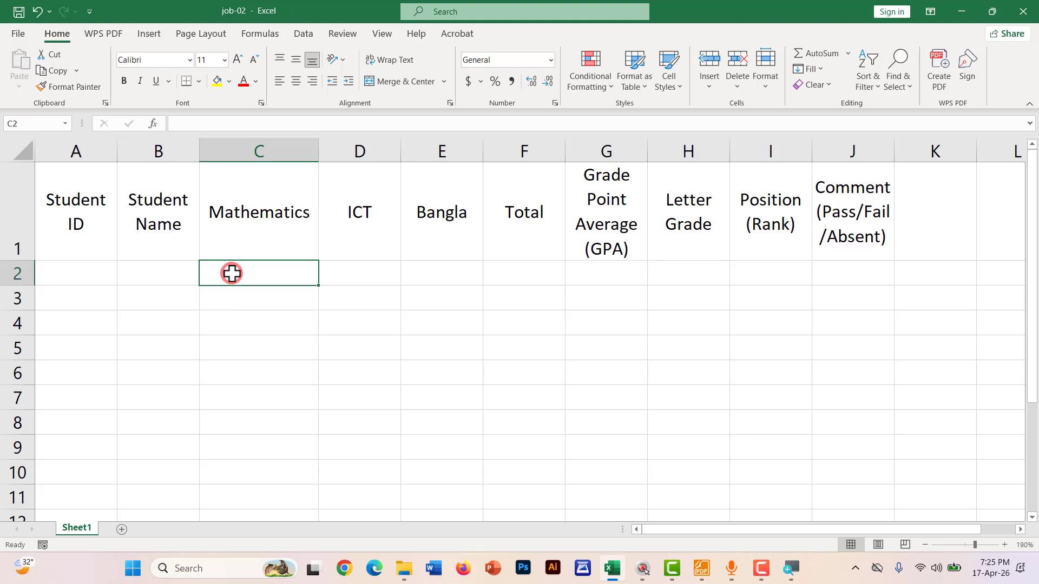
Enter the subheading Mark in C2, then bring the sample PDF back
{"action": "type", "text": "Mark"}
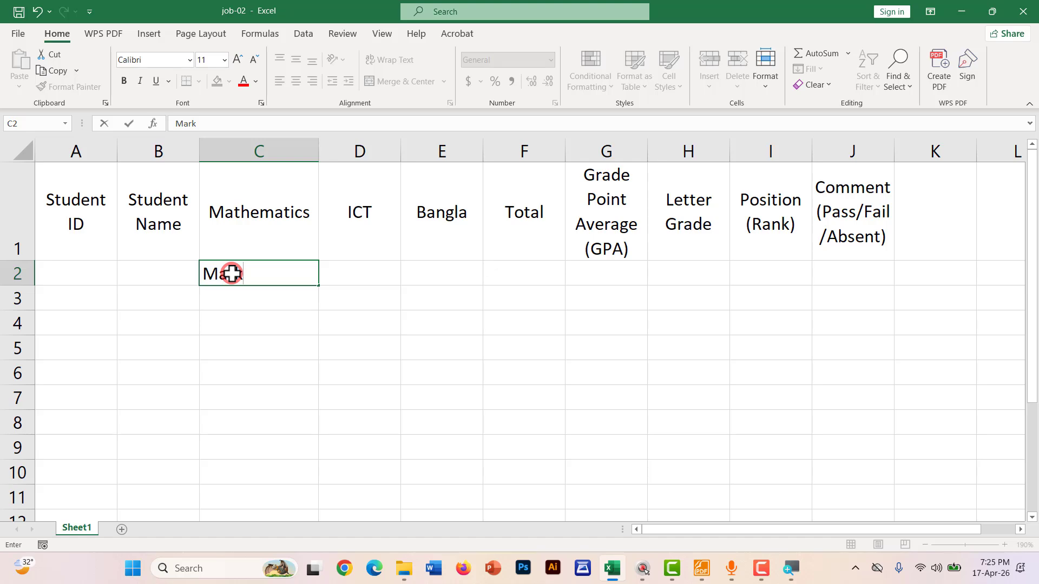
{"action": "key", "text": "Return"}
{"action": "left_click", "coordinate": [263, 274]}
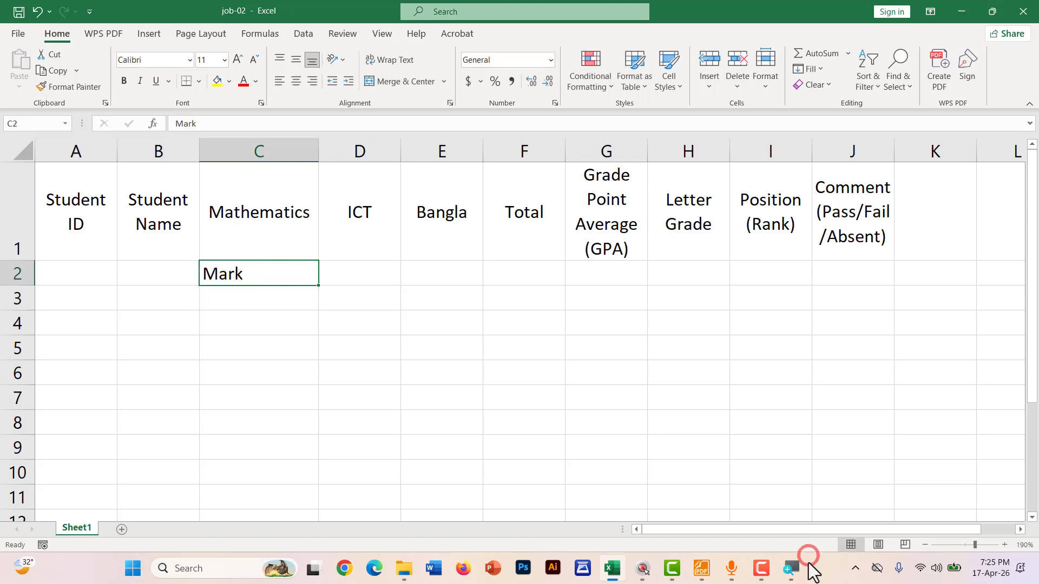
{"action": "left_click", "coordinate": [703, 567]}
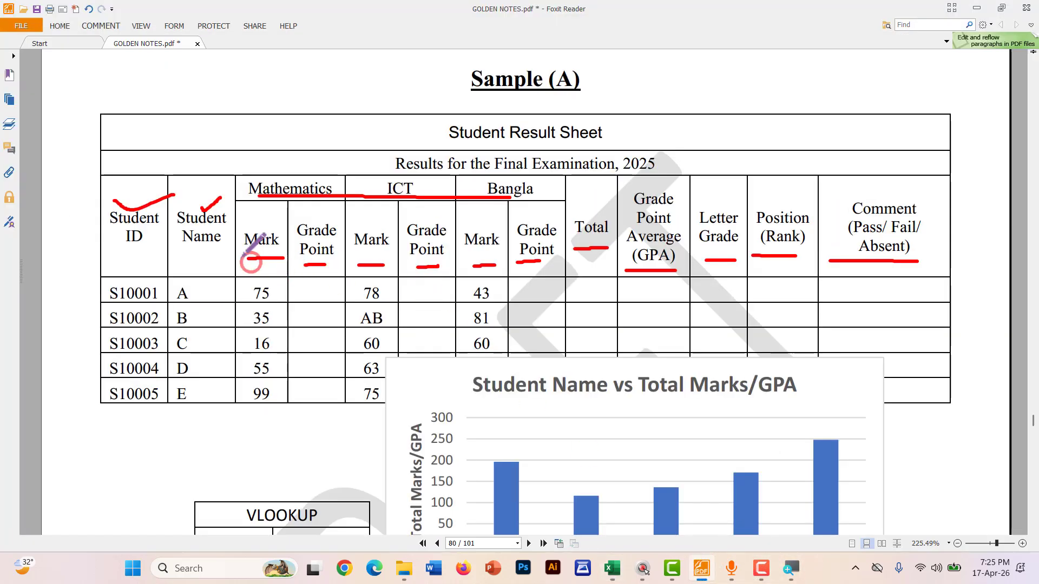
Undo the earlier red marks, outline the Mark sub-header, then switch back to Excel
{"action": "key", "text": "ctrl+z"}
{"action": "key", "text": "ctrl+z"}
{"action": "key", "text": "ctrl+z"}
{"action": "key", "text": "ctrl+z"}
{"action": "key", "text": "ctrl+z"}
{"action": "key", "text": "ctrl+z"}
{"action": "key", "text": "ctrl+z"}
{"action": "key", "text": "ctrl+z"}
{"action": "key", "text": "ctrl+z"}
{"action": "key", "text": "ctrl+z"}
{"action": "key", "text": "ctrl+z"}
{"action": "key", "text": "ctrl+z"}
{"action": "key", "text": "ctrl+z"}
{"action": "key", "text": "ctrl+z"}
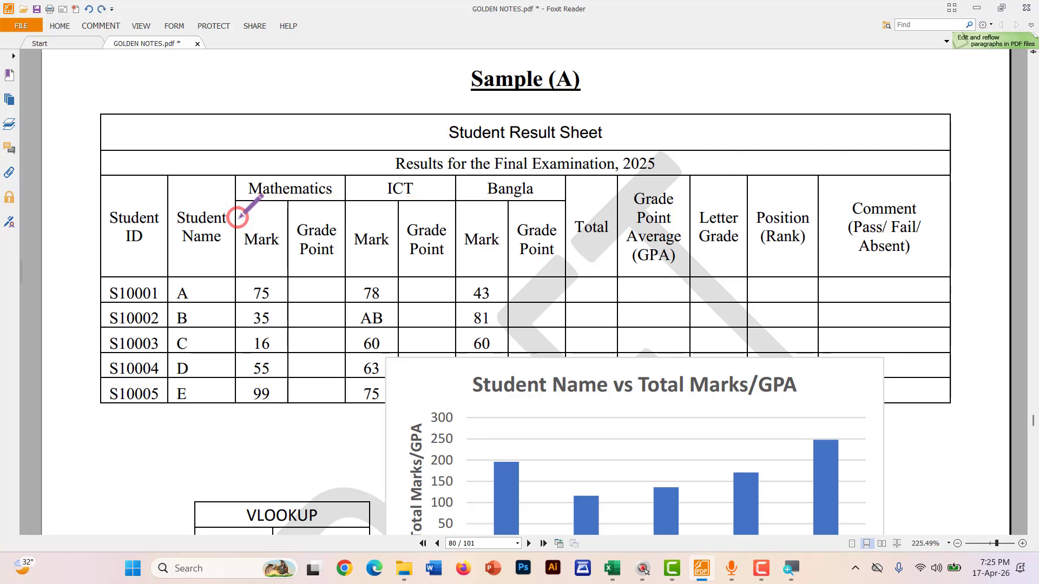
{"action": "scroll", "coordinate": [238, 217], "scroll_direction": "up", "scroll_amount": 2}
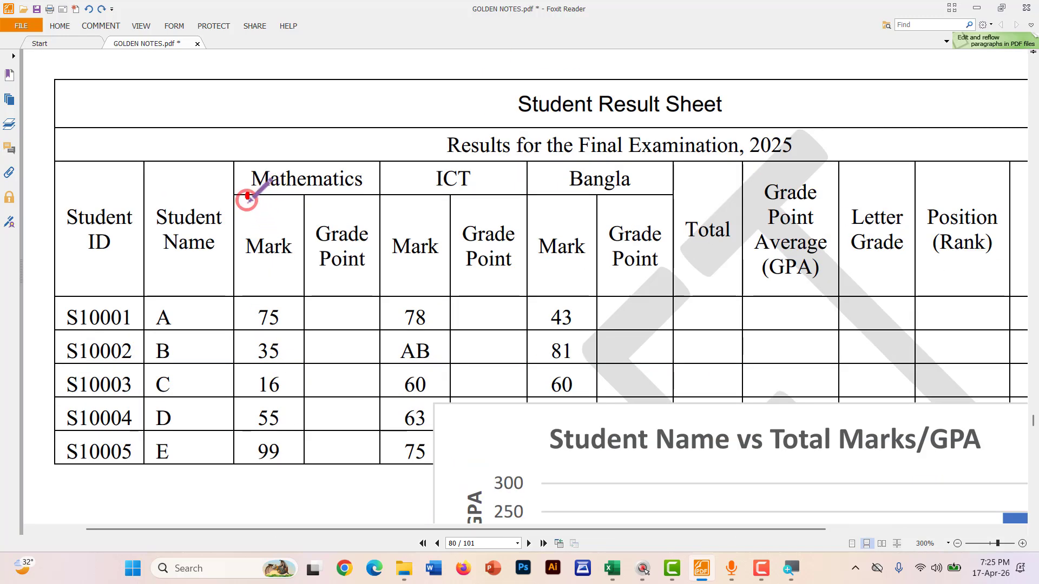
{"action": "mouse_move", "coordinate": [246, 194]}
{"action": "left_mouse_down"}
{"action": "mouse_move", "coordinate": [246, 276]}
{"action": "mouse_move", "coordinate": [355, 276]}
{"action": "mouse_move", "coordinate": [379, 211]}
{"action": "mouse_move", "coordinate": [276, 198]}
{"action": "left_mouse_up"}
{"action": "key", "text": "alt+Tab"}
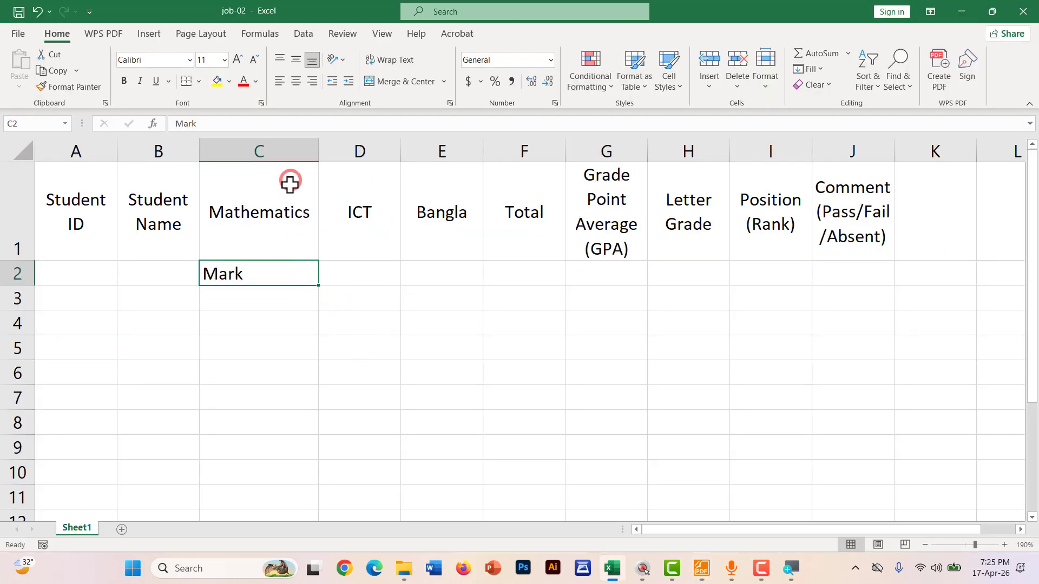
{"action": "right_click", "coordinate": [260, 150]}
{"action": "left_click", "coordinate": [281, 272]}
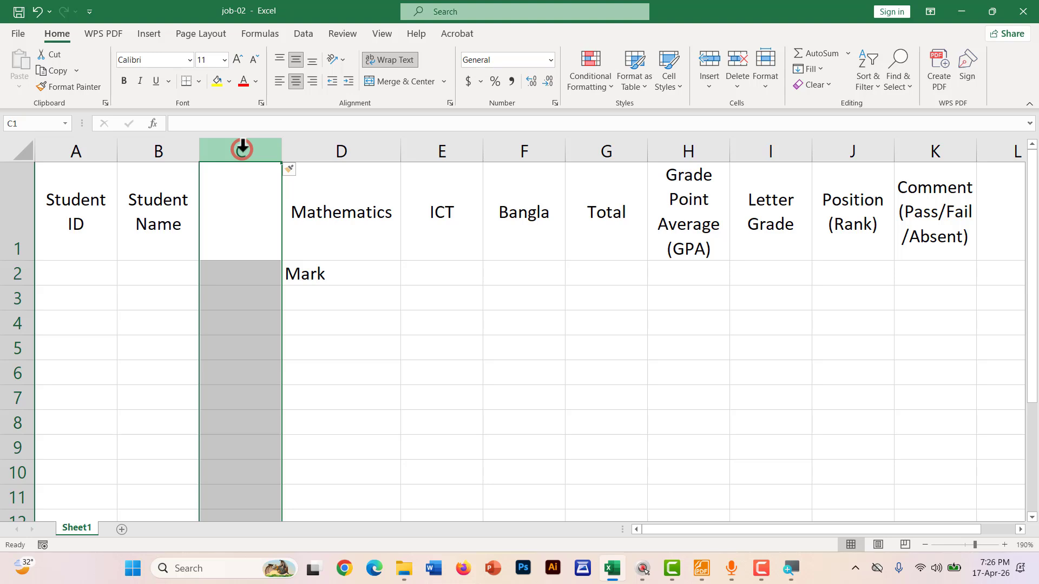
{"action": "right_click", "coordinate": [242, 150]}
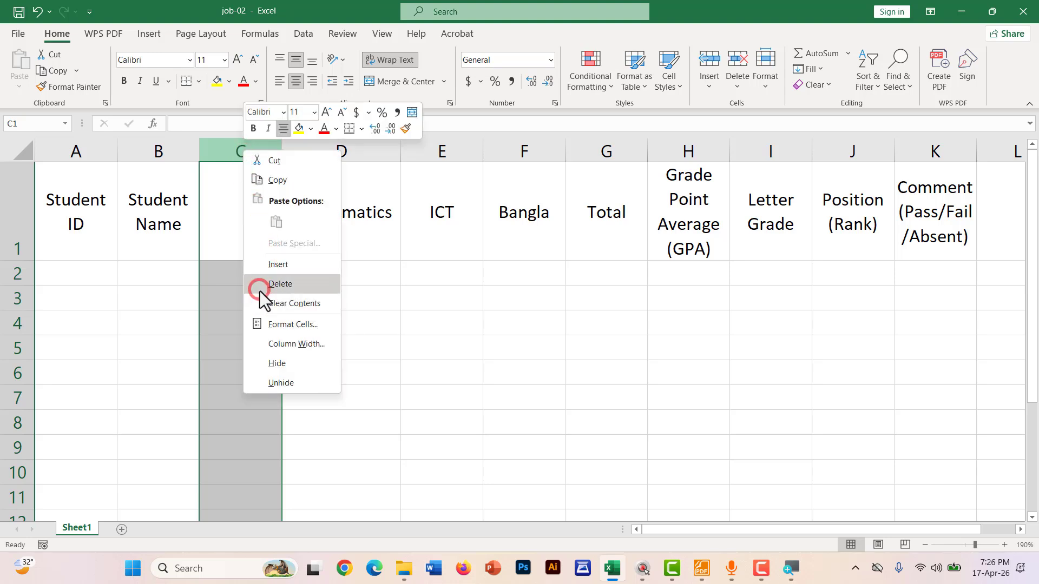
{"action": "left_click", "coordinate": [261, 285]}
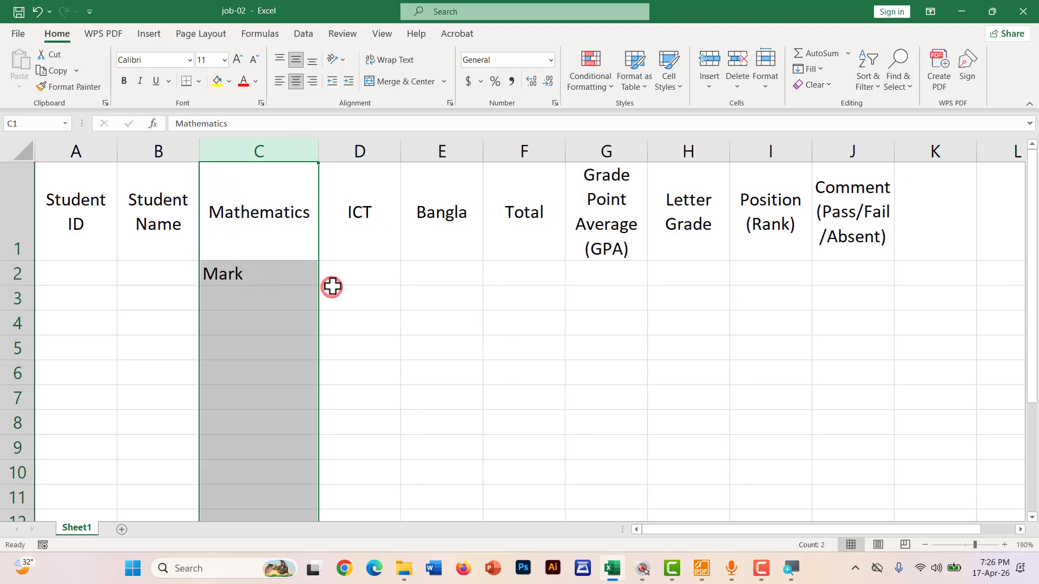
{"action": "left_click", "coordinate": [336, 272]}
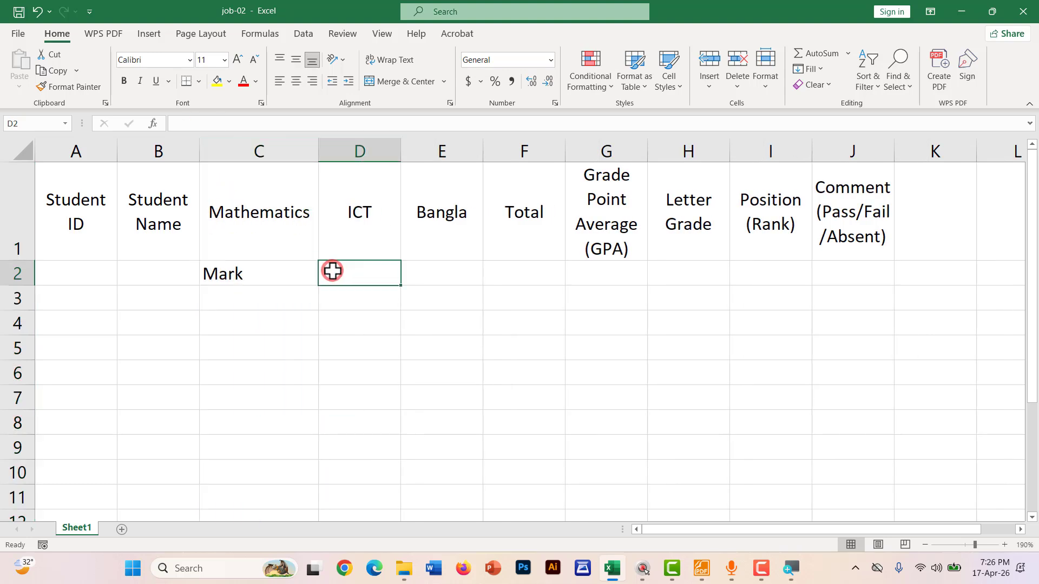
{"action": "key", "text": "ctrl+2"}
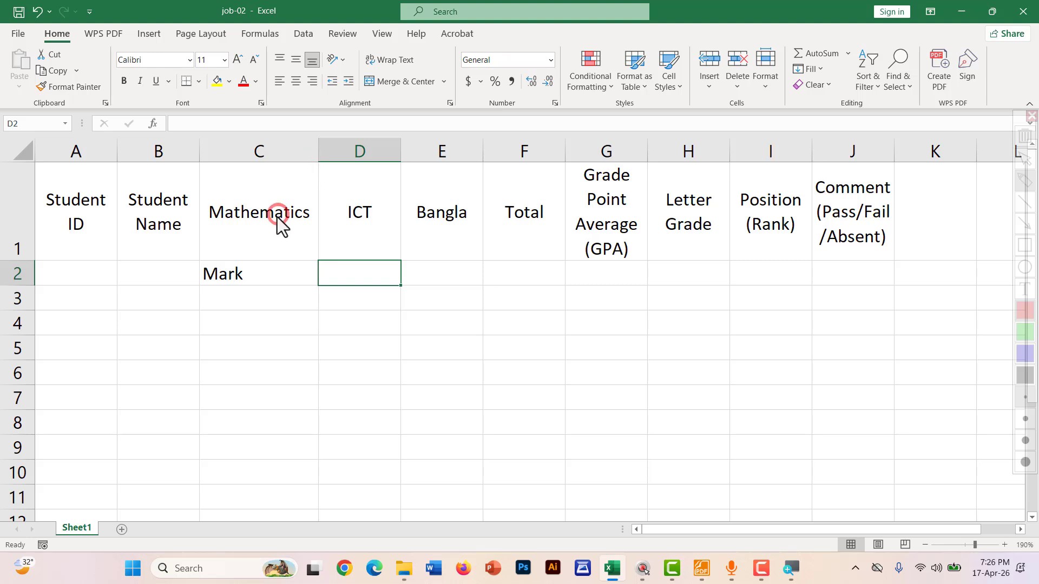
Insert a blank column D between Mathematics and ICT, shifting later headers right, and select D2
{"action": "left_click_drag", "start_coordinate": [228, 222], "coordinate": [234, 223]}
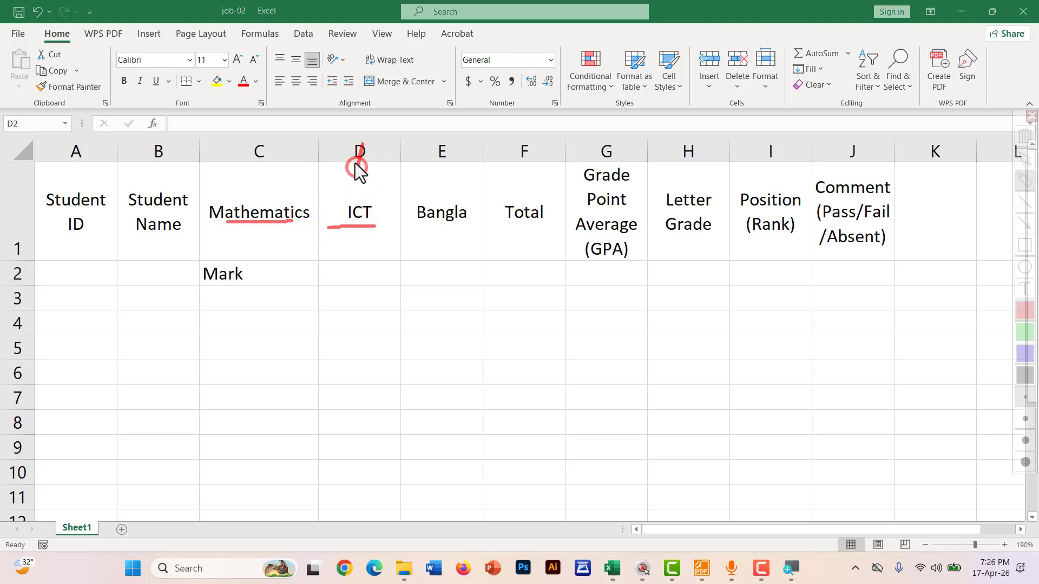
{"action": "left_click_drag", "start_coordinate": [352, 147], "coordinate": [359, 184]}
{"action": "key", "text": "Escape"}
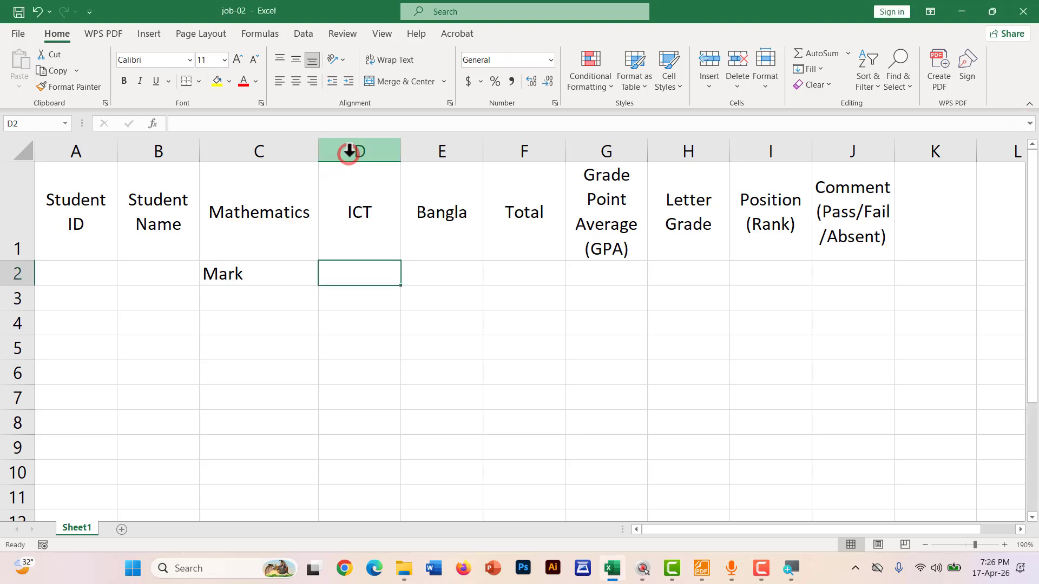
{"action": "right_click", "coordinate": [349, 152]}
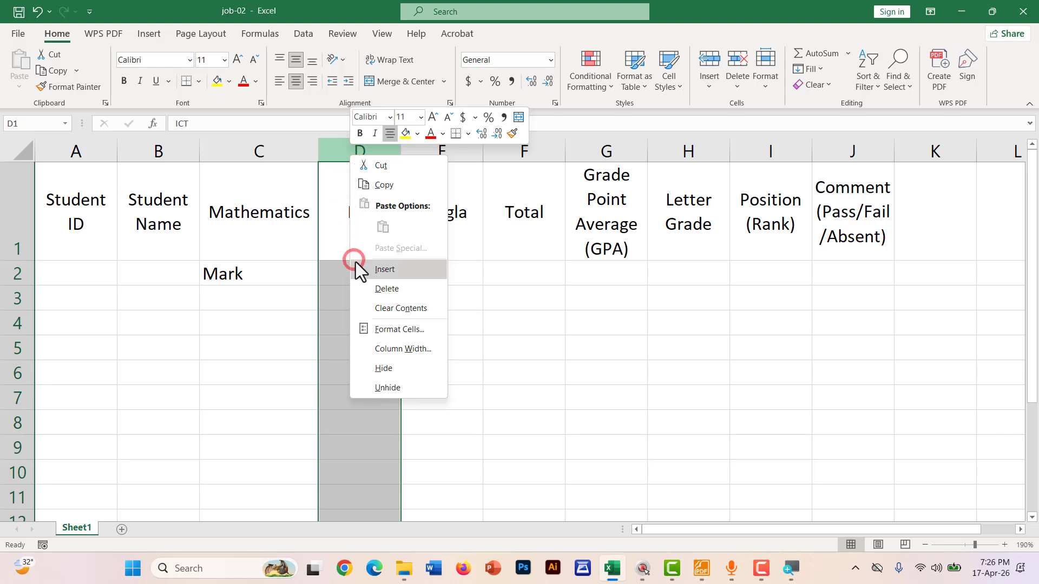
{"action": "left_click", "coordinate": [369, 275]}
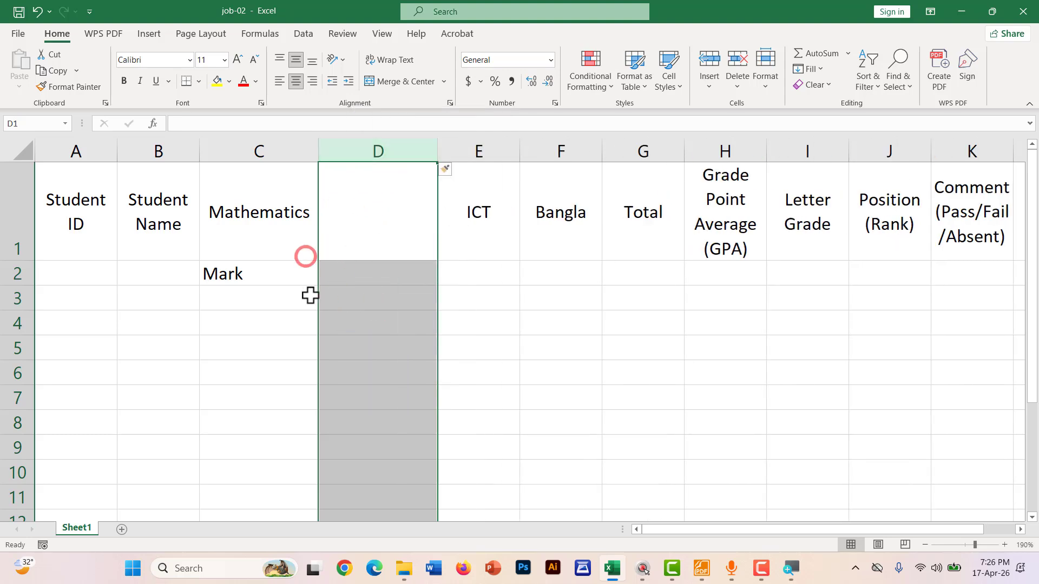
{"action": "left_click", "coordinate": [352, 276]}
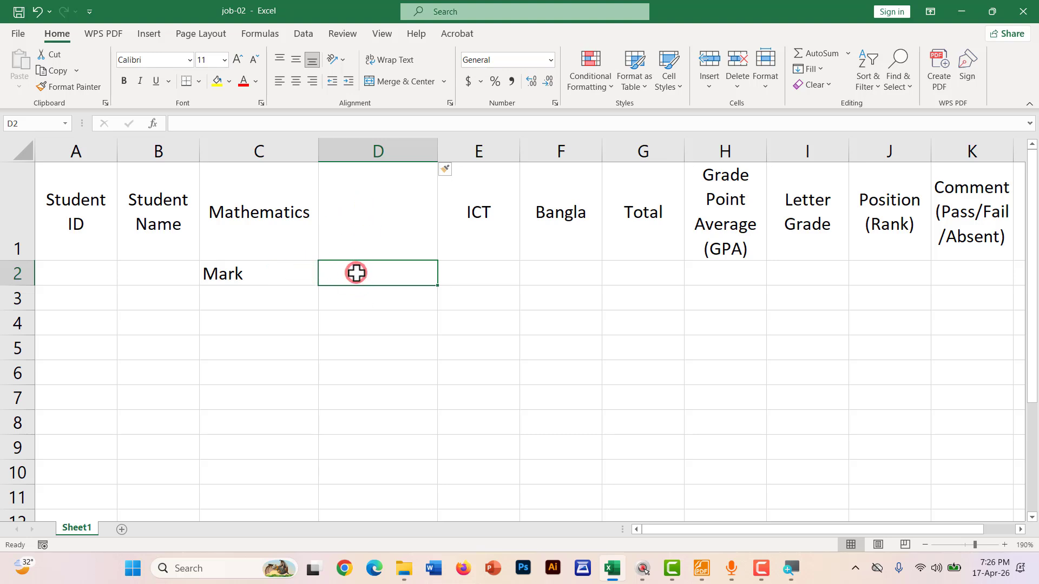
Enter the two-line sub-heading Grade Point in D2
{"action": "type", "text": "Gra"}
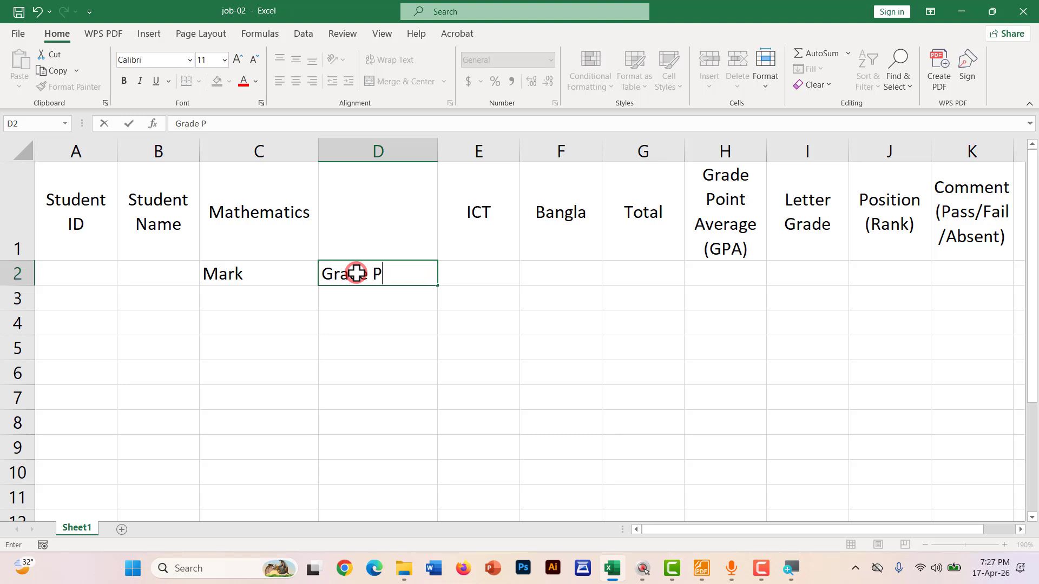
{"action": "type", "text": "de P"}
{"action": "key", "text": "BackSpace"}
{"action": "key", "text": "BackSpace"}
{"action": "key", "text": "alt+Return"}
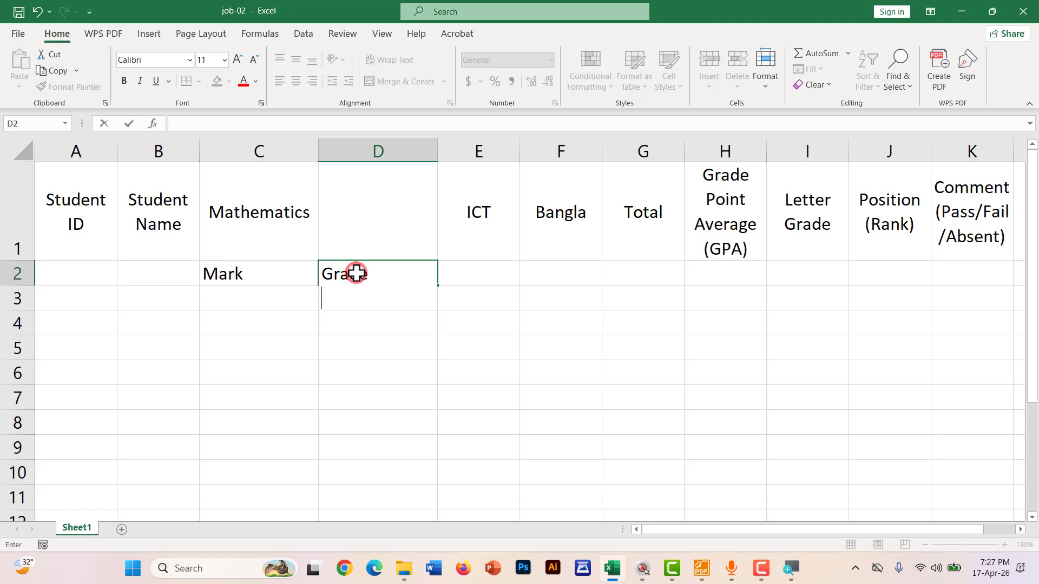
{"action": "type", "text": "Point"}
{"action": "key", "text": "Return"}
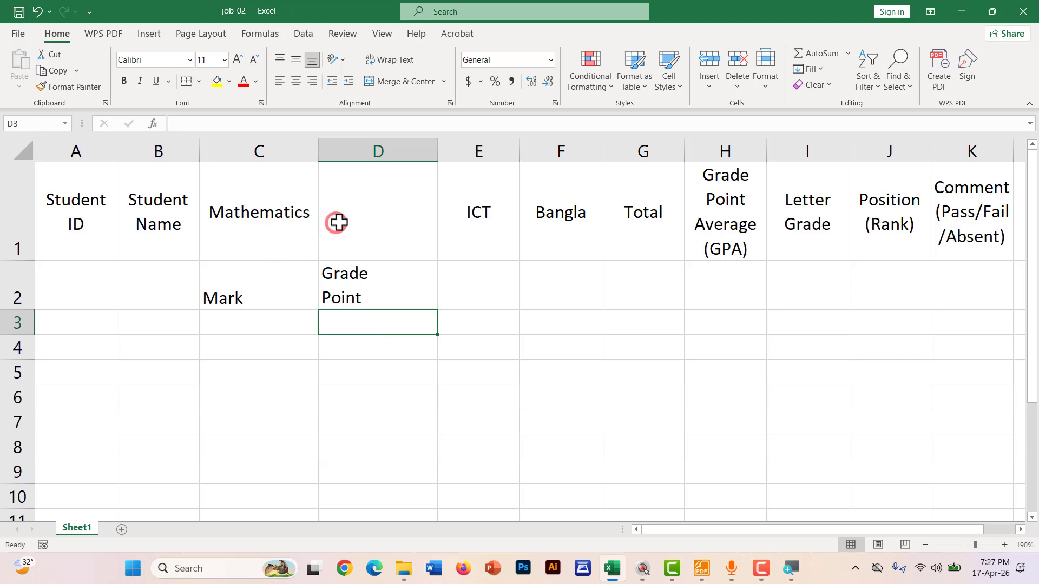
Merge and centre the Mathematics heading across C1:D1
{"action": "left_click_drag", "start_coordinate": [384, 215], "coordinate": [272, 213]}
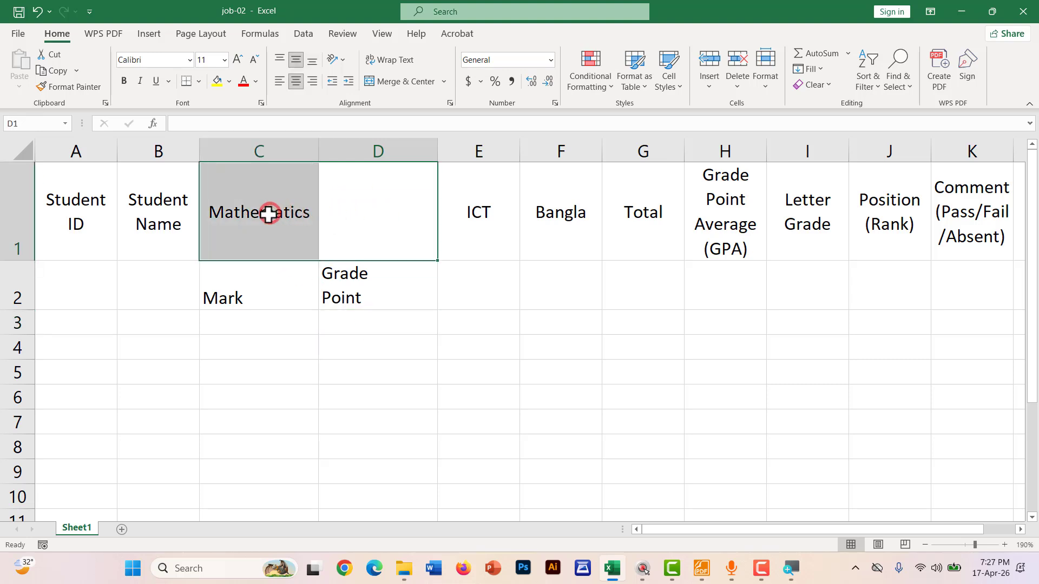
{"action": "left_click", "coordinate": [385, 83]}
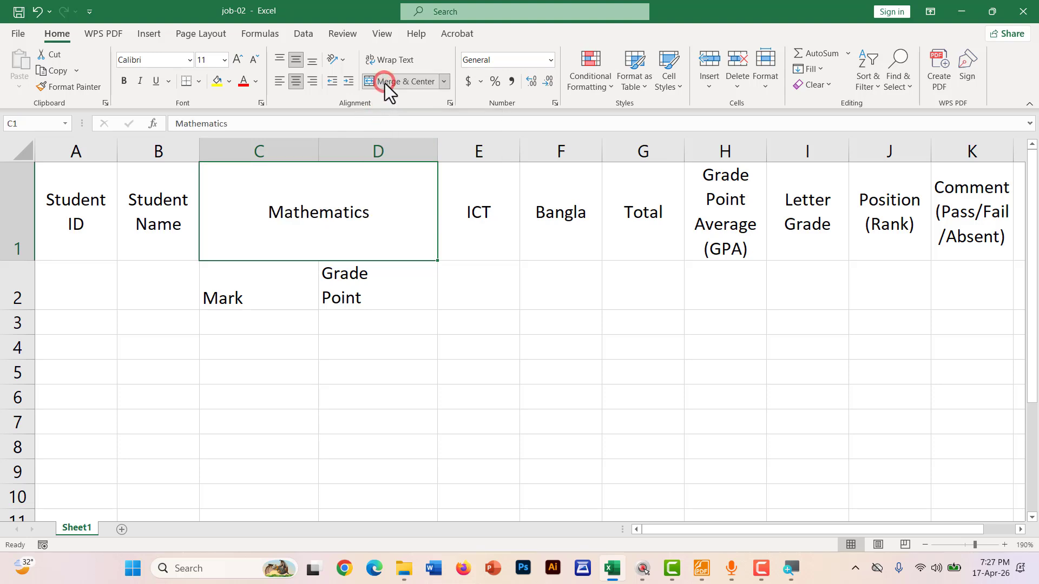
{"action": "left_click", "coordinate": [312, 322]}
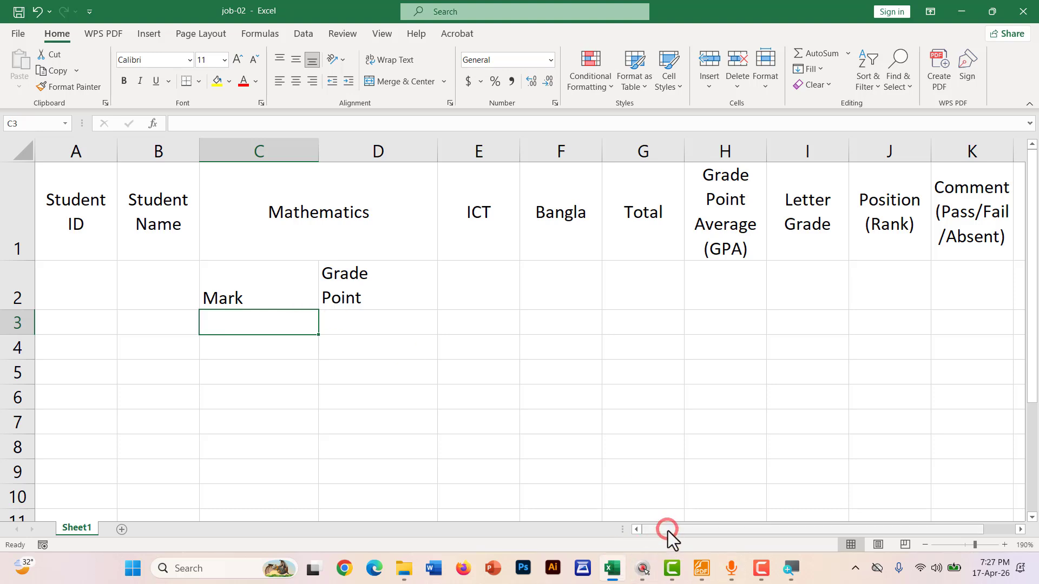
Enter the Mark subheading in cell E2 under ICT
{"action": "left_click_drag", "start_coordinate": [668, 531], "coordinate": [699, 529]}
{"action": "left_click", "coordinate": [178, 292]}
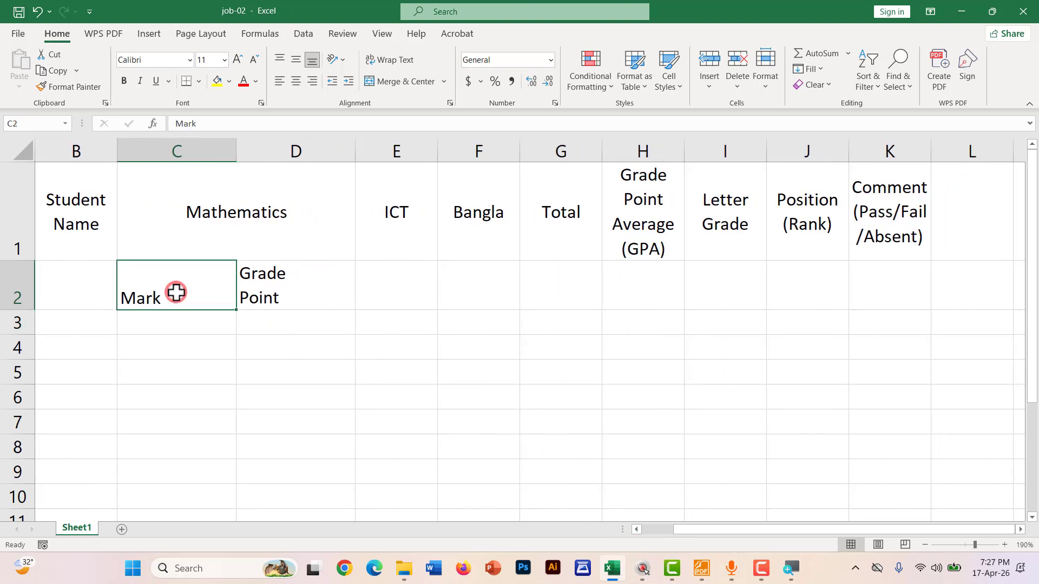
{"action": "left_click", "coordinate": [382, 292]}
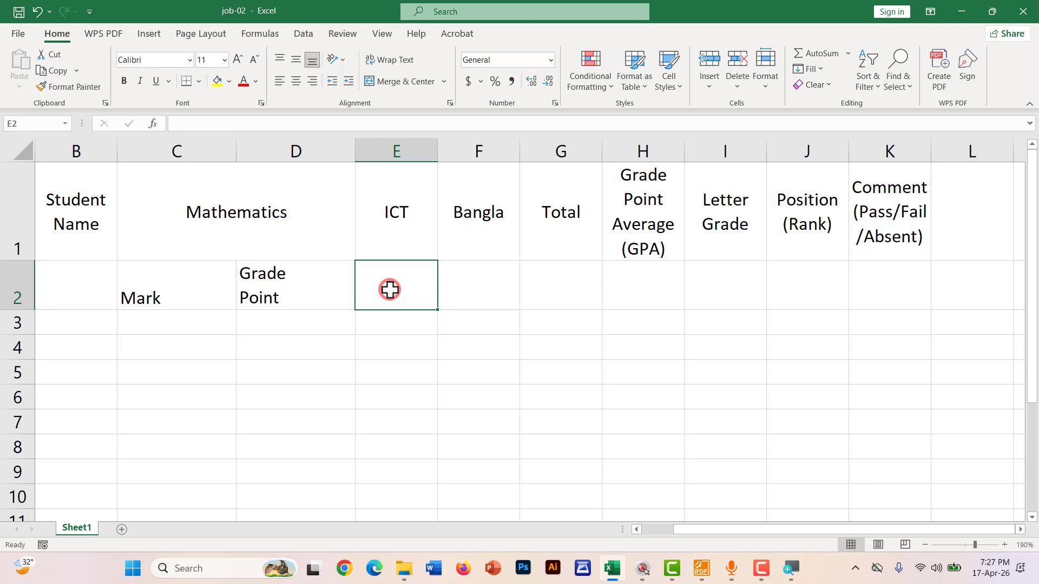
{"action": "type", "text": "Mark"}
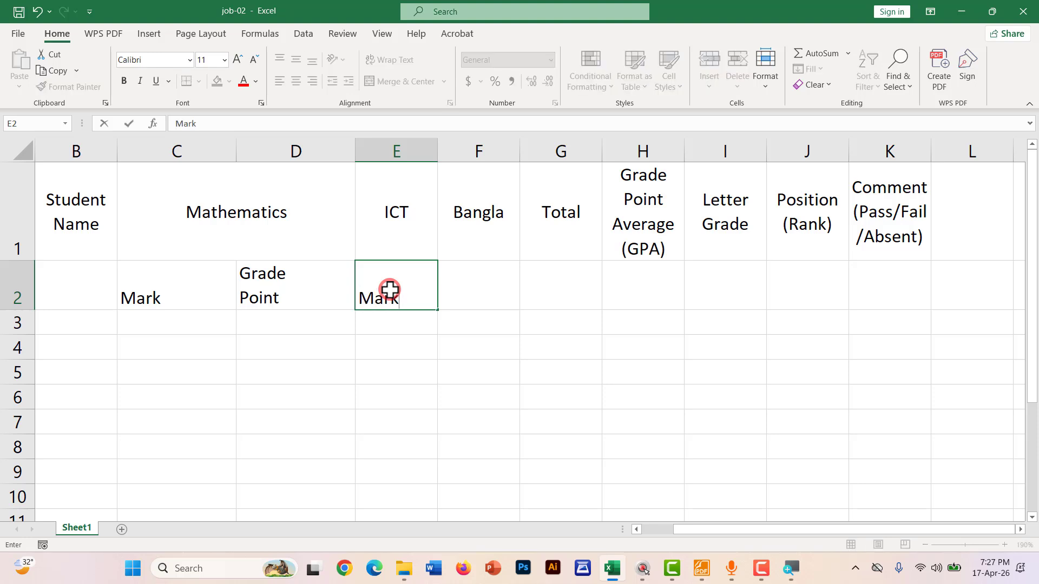
{"action": "key", "text": "Tab"}
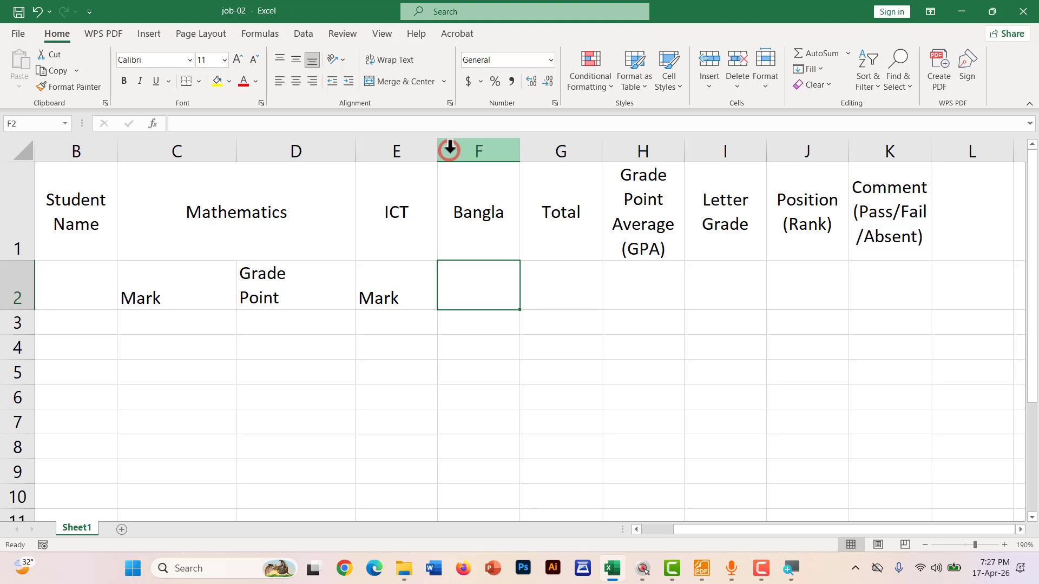
Mark the boundary between the ICT and Bangla columns with an on-screen annotation
{"action": "key", "text": "ctrl+2"}
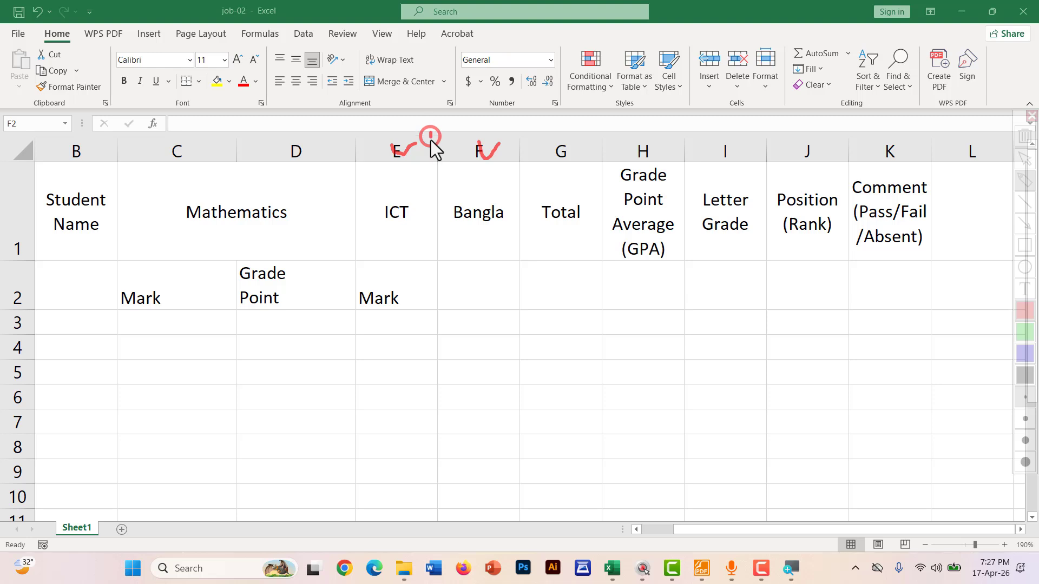
{"action": "mouse_move", "coordinate": [427, 222]}
{"action": "left_mouse_down"}
{"action": "mouse_move", "coordinate": [443, 195]}
{"action": "mouse_move", "coordinate": [438, 140]}
{"action": "left_mouse_up"}
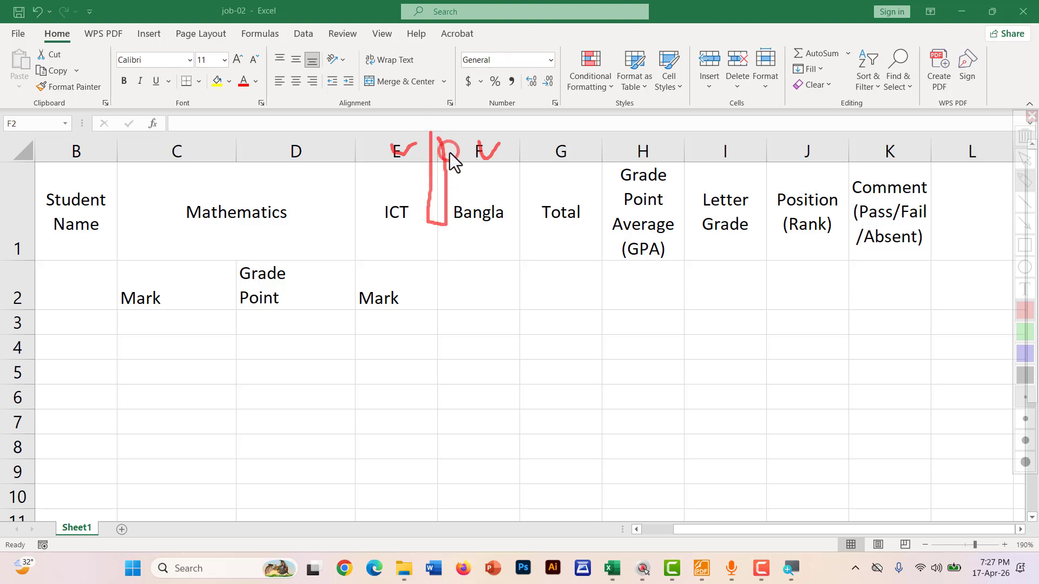
{"action": "key", "text": "Escape"}
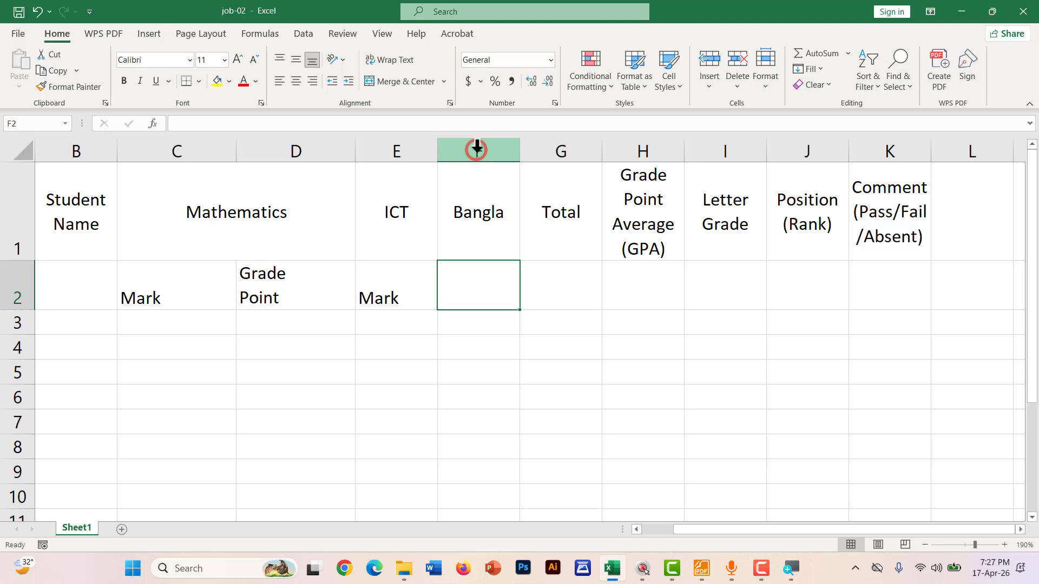
Insert a new column F before Bangla and enter a two-line 'Grade Point' subheading in F2
{"action": "right_click", "coordinate": [477, 149]}
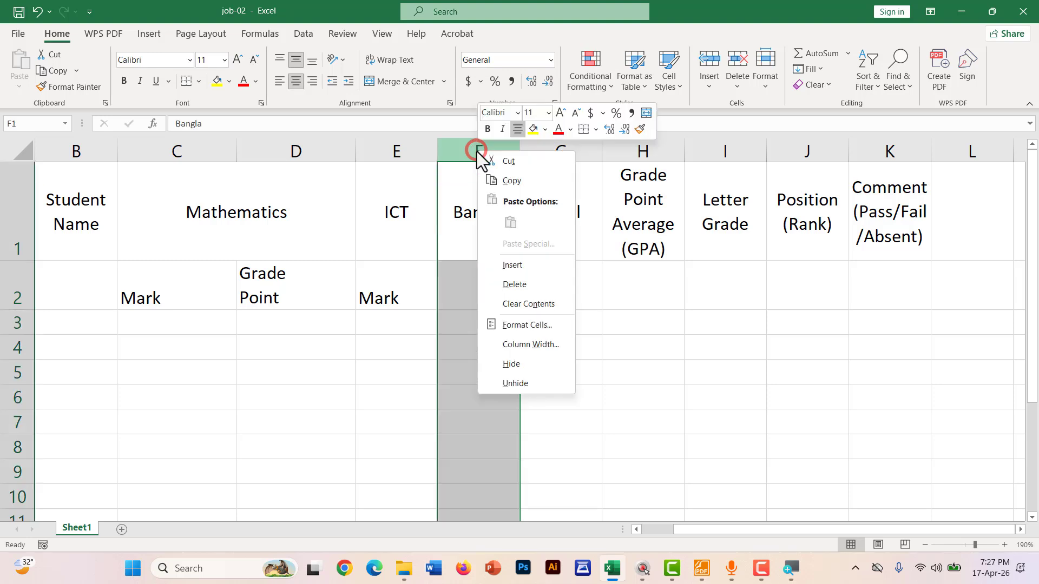
{"action": "left_click", "coordinate": [489, 264]}
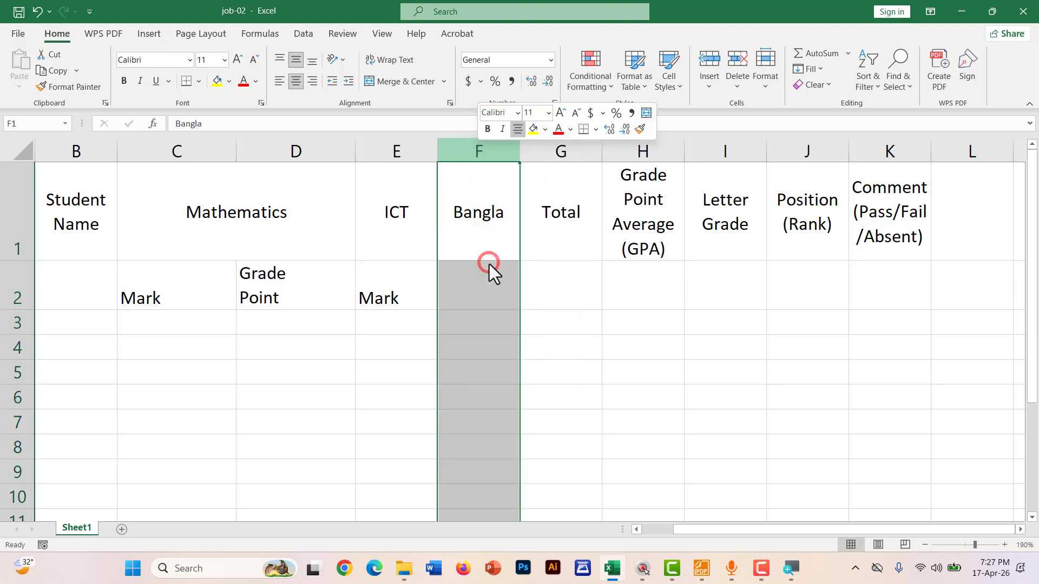
{"action": "left_click", "coordinate": [473, 292]}
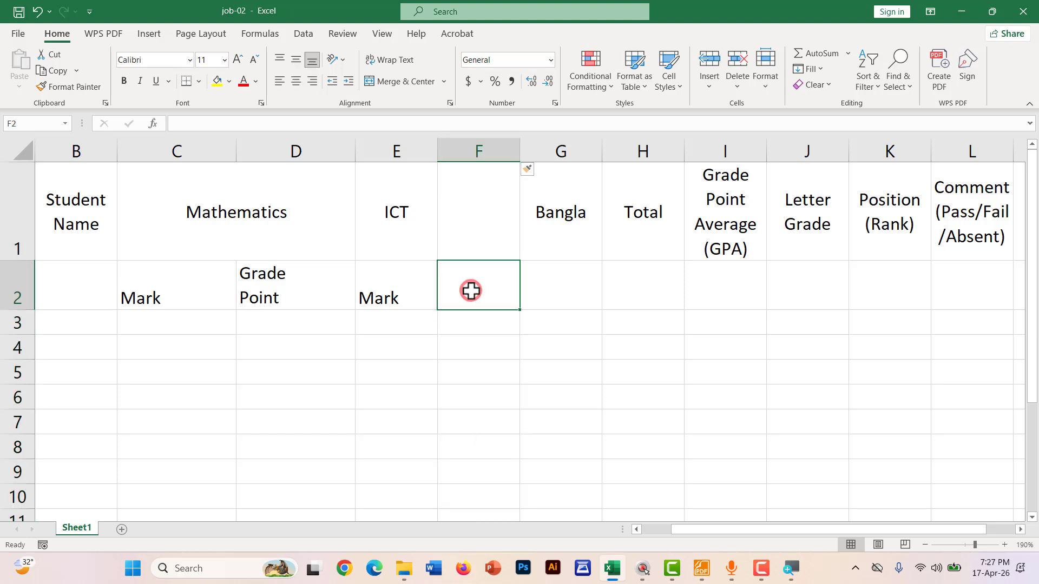
{"action": "type", "text": "G"}
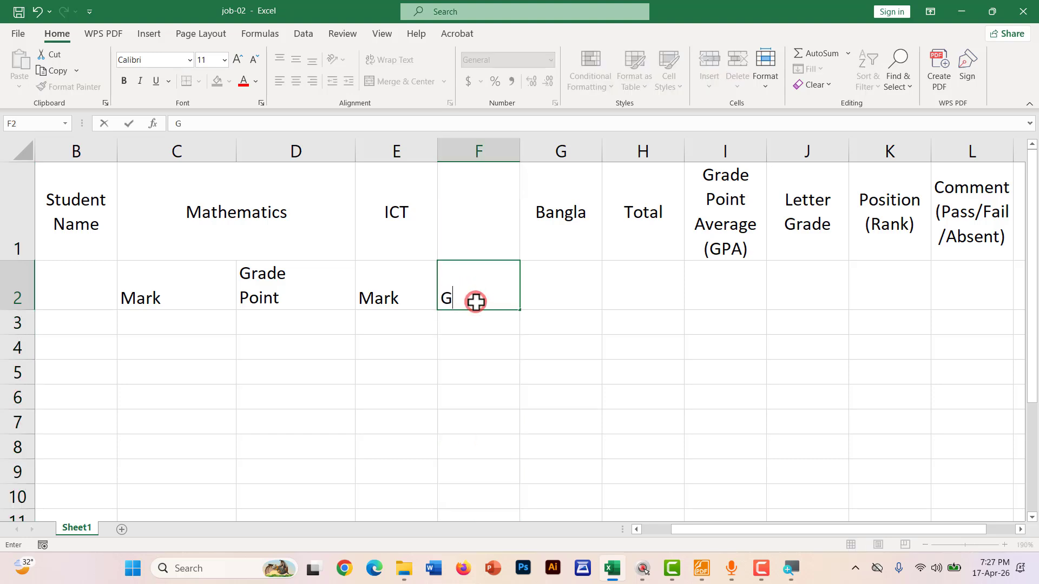
{"action": "type", "text": "rade"}
{"action": "key", "text": "alt+Return"}
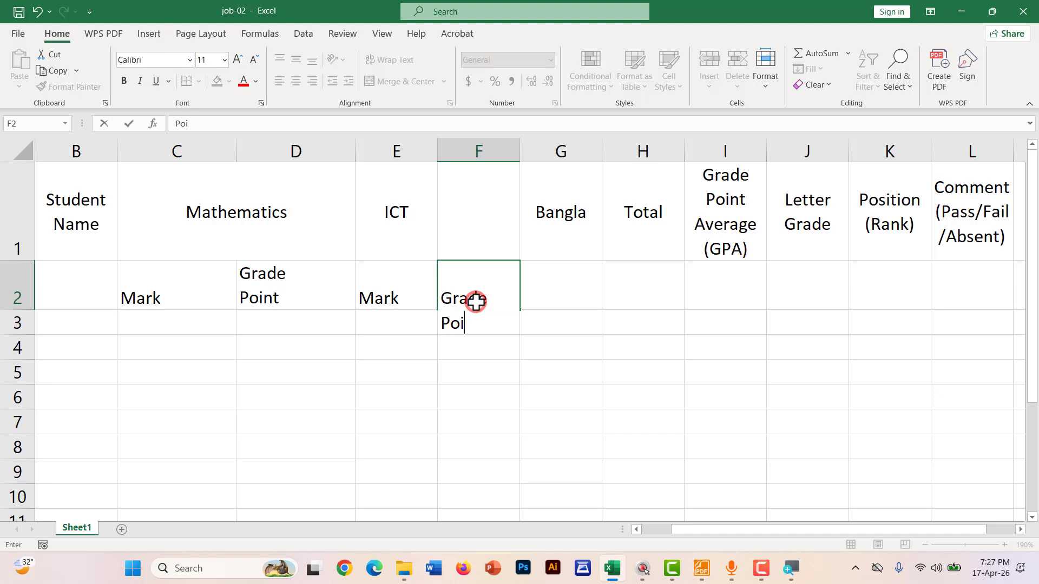
{"action": "key", "text": "Tab"}
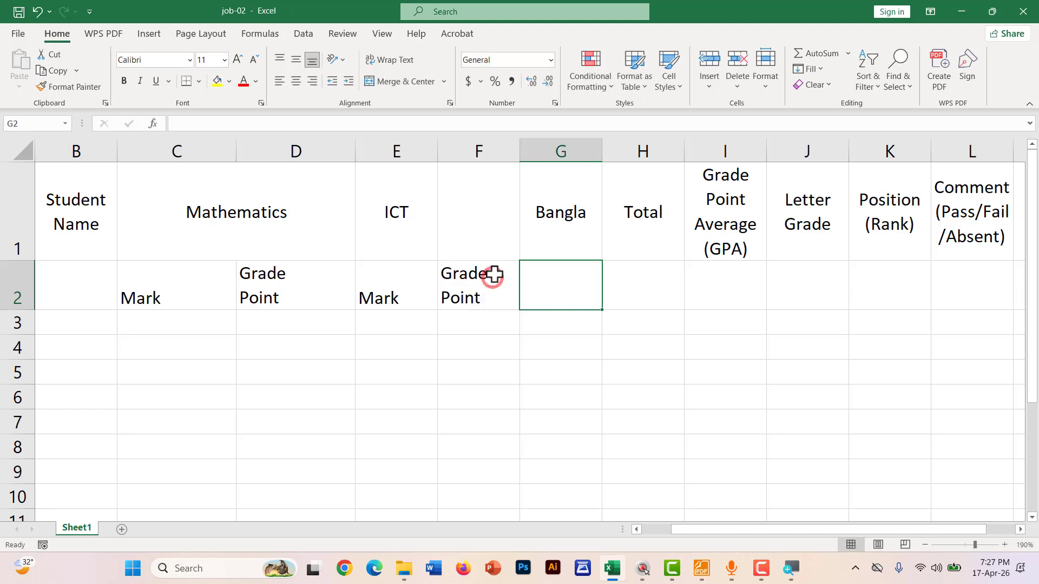
Merge and centre the ICT heading across E1:F1
{"action": "left_click", "coordinate": [460, 203]}
{"action": "left_click_drag", "start_coordinate": [460, 203], "coordinate": [417, 197]}
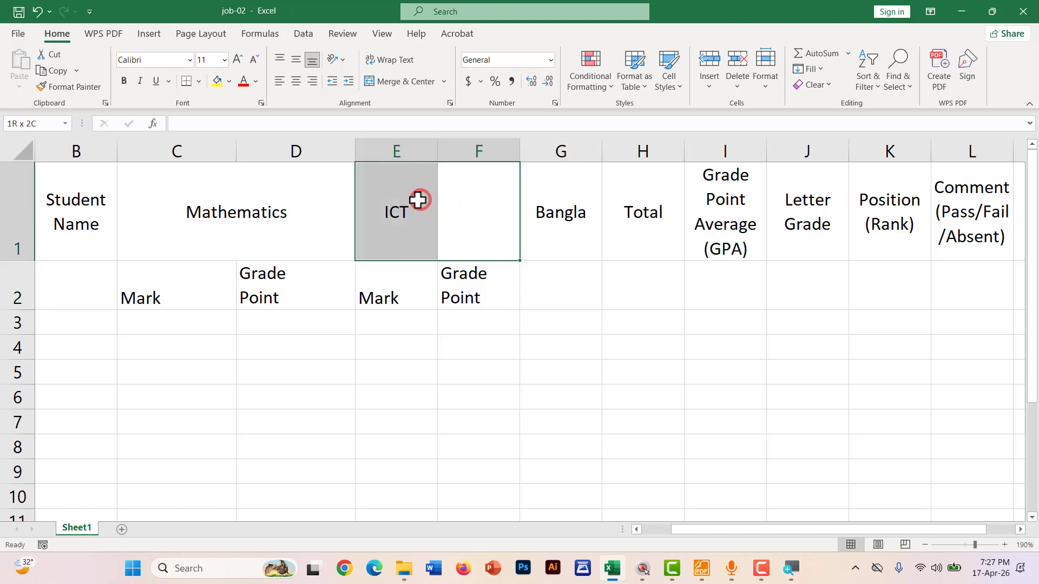
{"action": "left_click", "coordinate": [388, 81]}
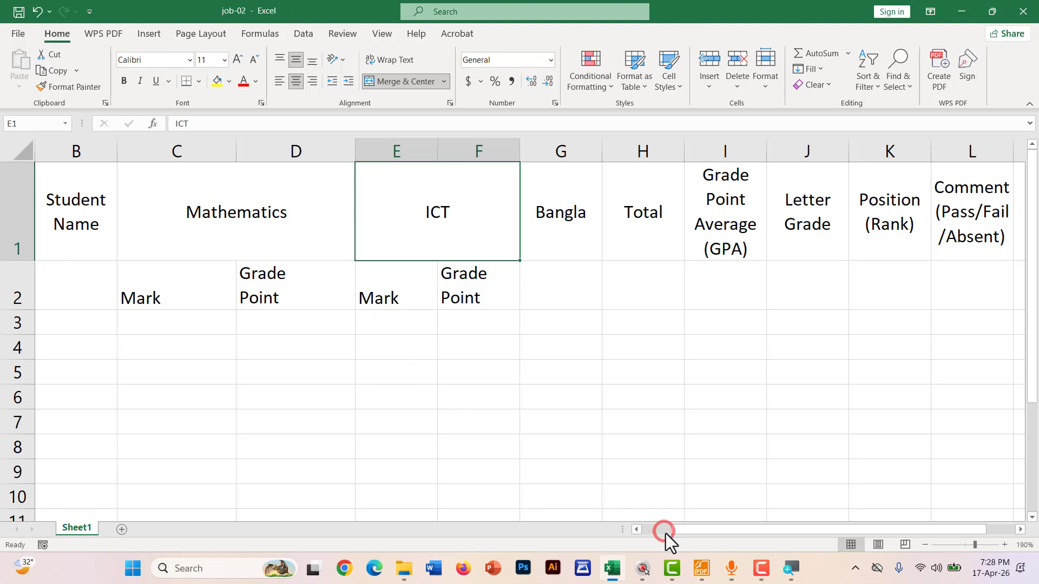
Type Mark in G2 under Bangla and annotate the Bangla column's boundary
{"action": "left_click_drag", "start_coordinate": [666, 534], "coordinate": [757, 527]}
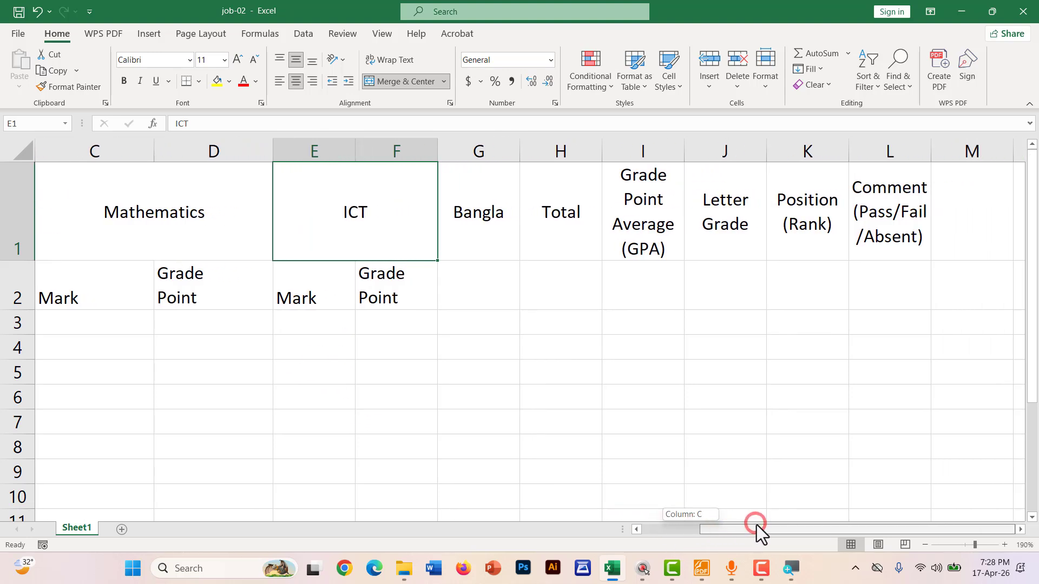
{"action": "left_click", "coordinate": [462, 282]}
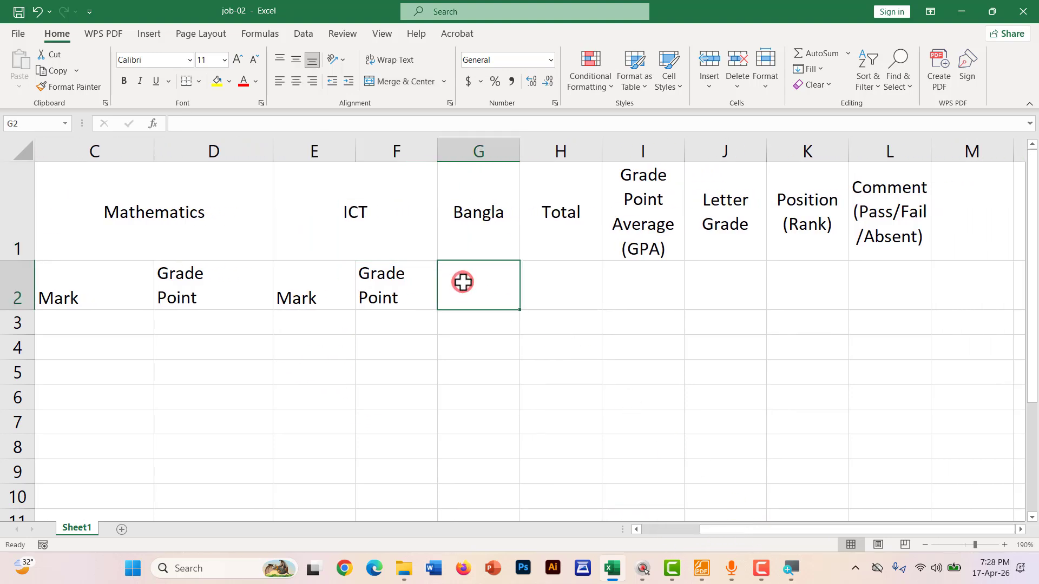
{"action": "type", "text": "Mark"}
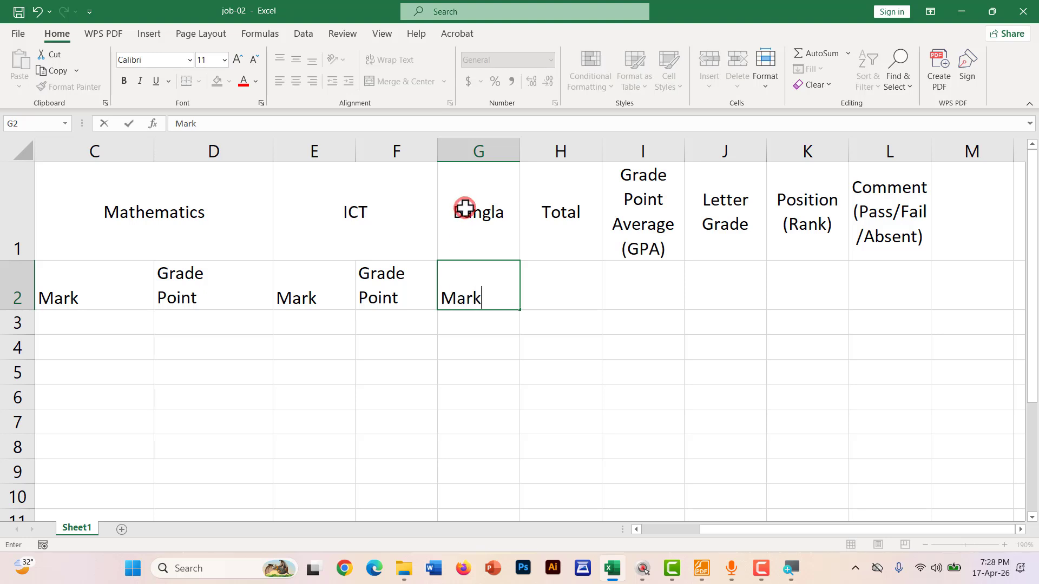
{"action": "key", "text": "ctrl+2"}
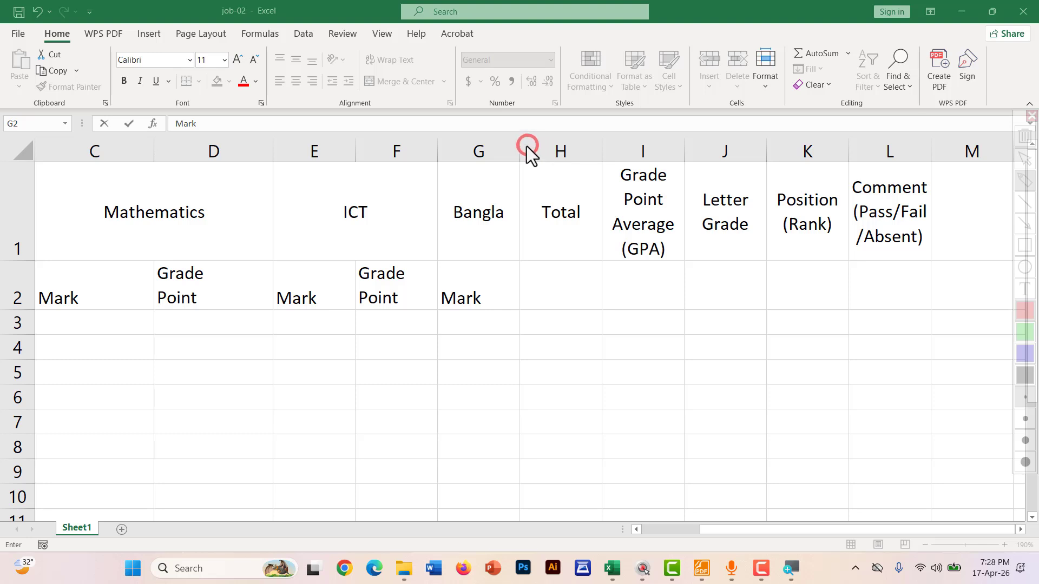
{"action": "mouse_move", "coordinate": [512, 215]}
{"action": "left_mouse_down"}
{"action": "mouse_move", "coordinate": [526, 184]}
{"action": "mouse_move", "coordinate": [522, 145]}
{"action": "left_mouse_up"}
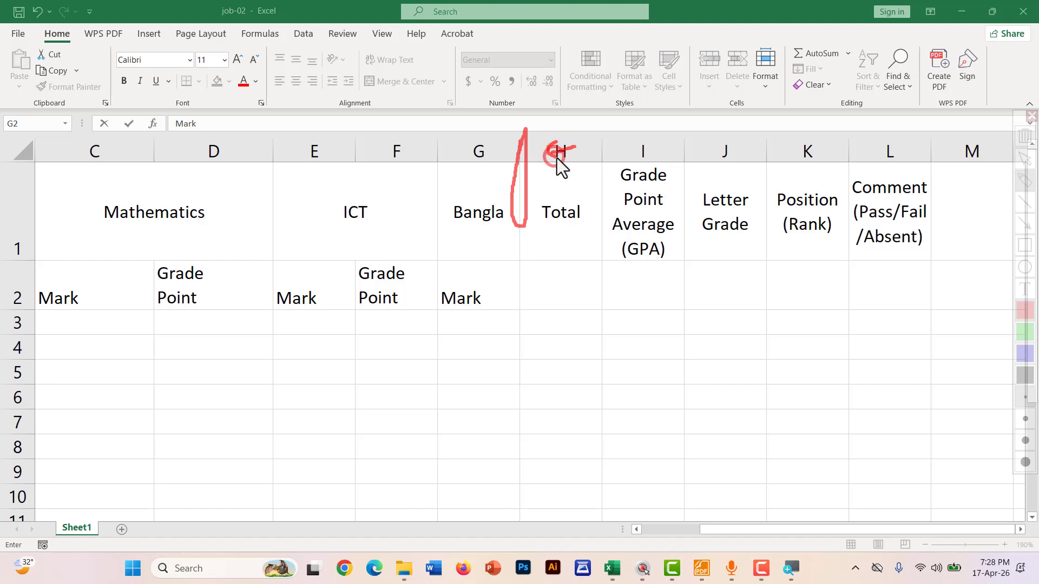
{"action": "key", "text": "Escape"}
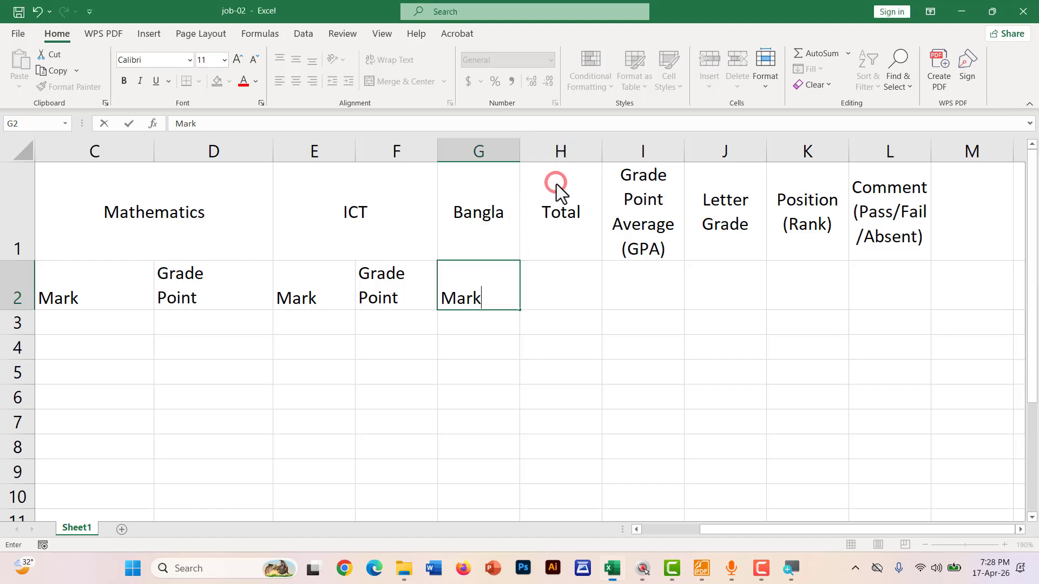
Insert a new column H before Total and enter a two-line 'Grade Point' in H2
{"action": "left_click", "coordinate": [551, 151]}
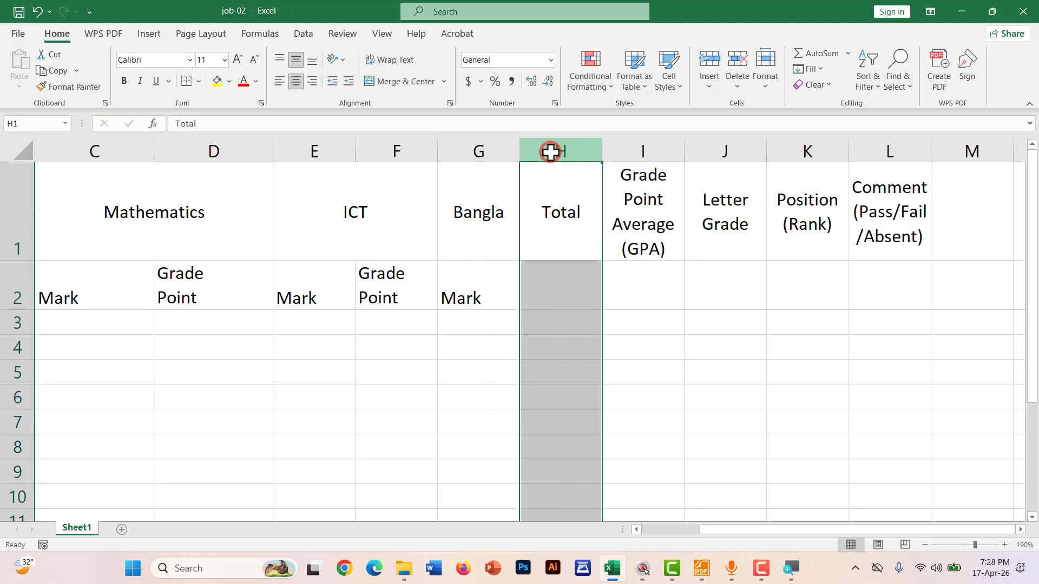
{"action": "right_click", "coordinate": [551, 152]}
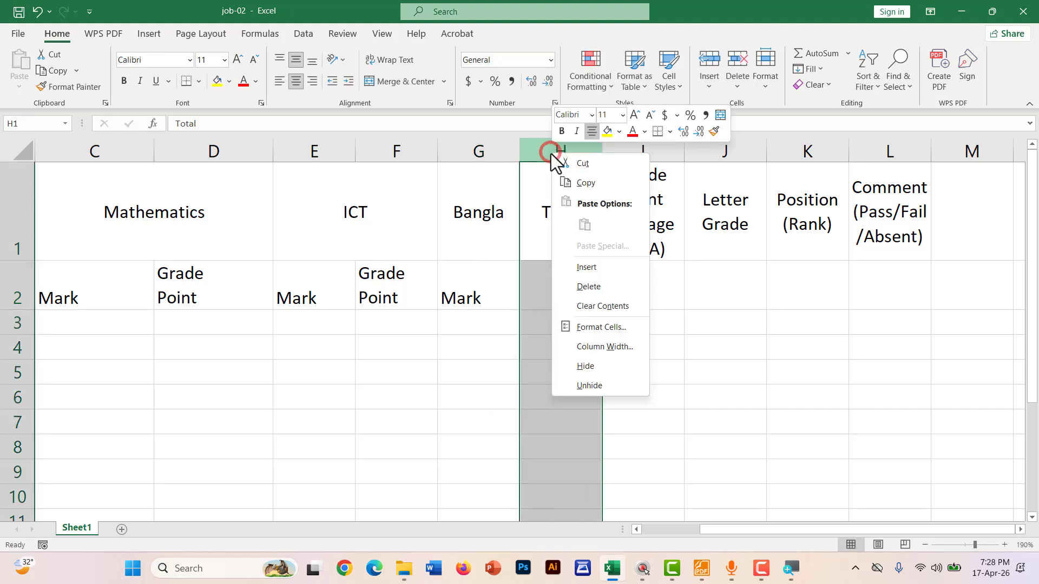
{"action": "left_click", "coordinate": [571, 265]}
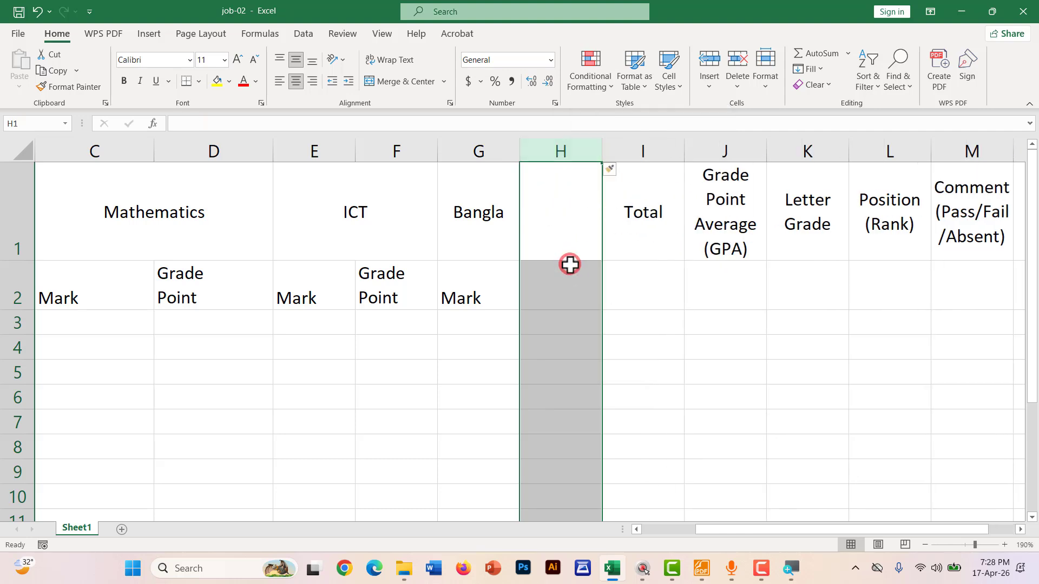
{"action": "left_click", "coordinate": [539, 283]}
{"action": "type", "text": "G"}
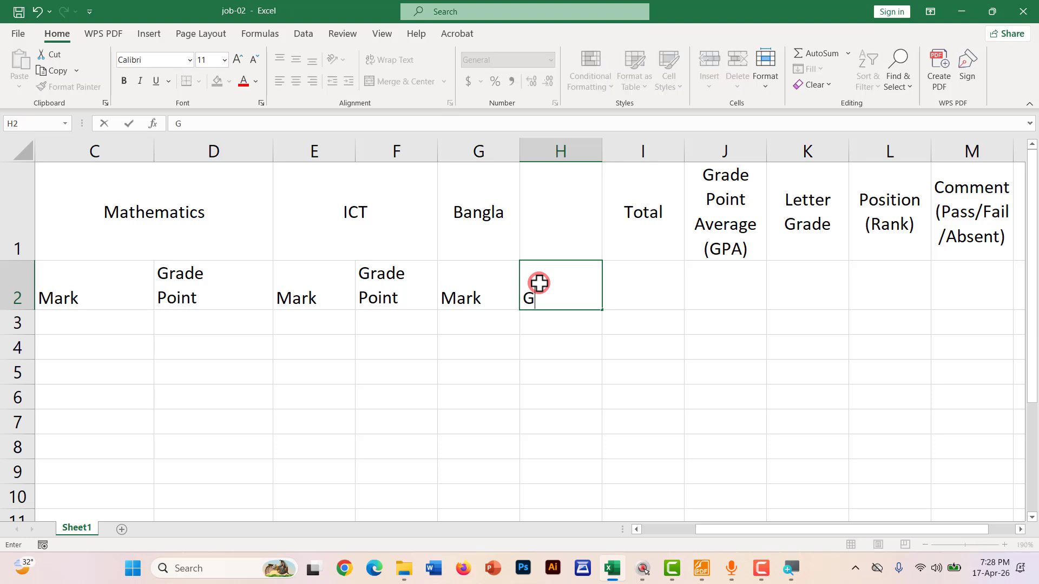
{"action": "type", "text": "rade"}
{"action": "key", "text": "alt+Return"}
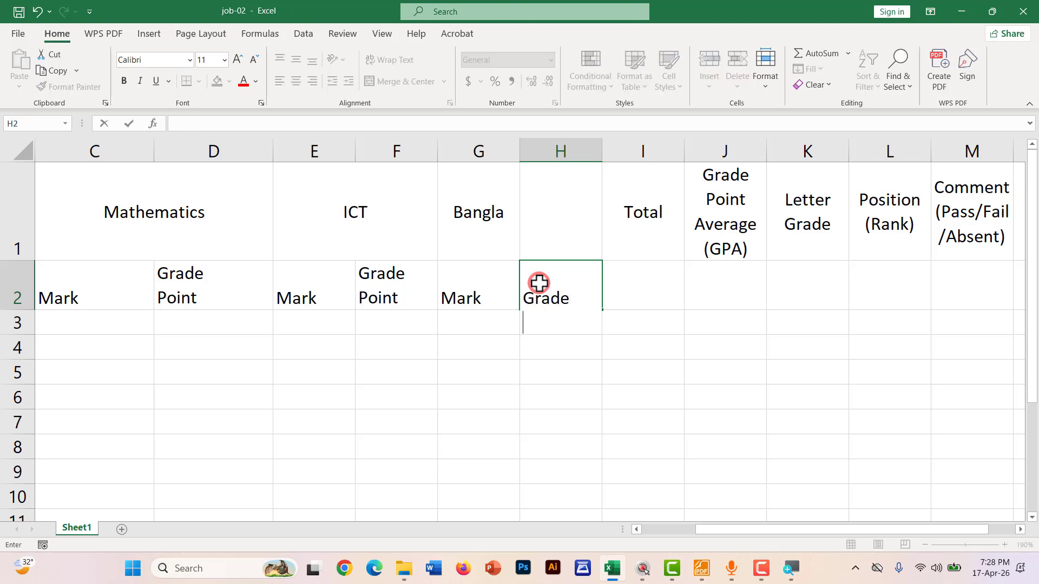
{"action": "type", "text": "Point"}
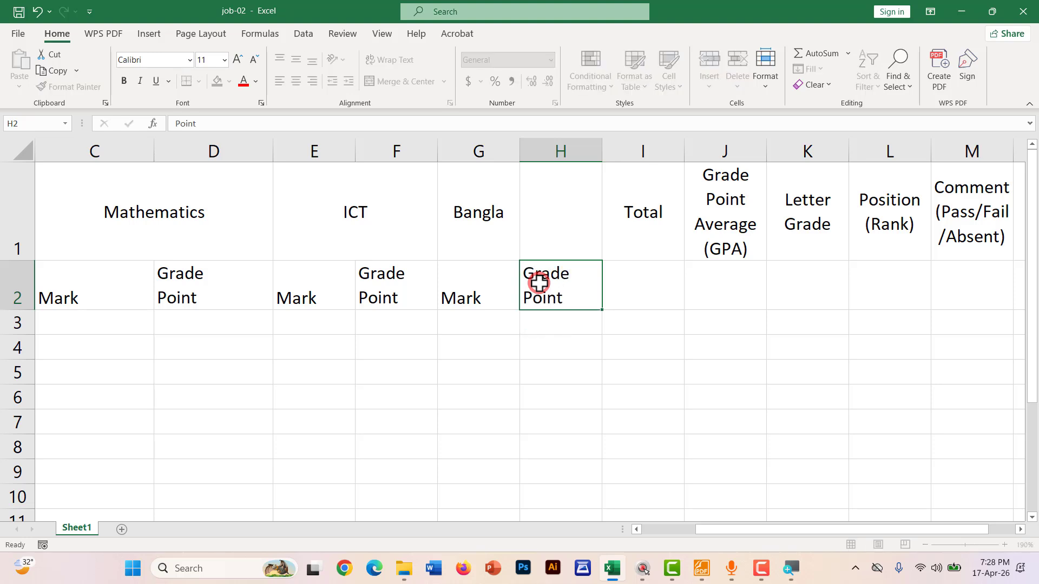
{"action": "key", "text": "Tab"}
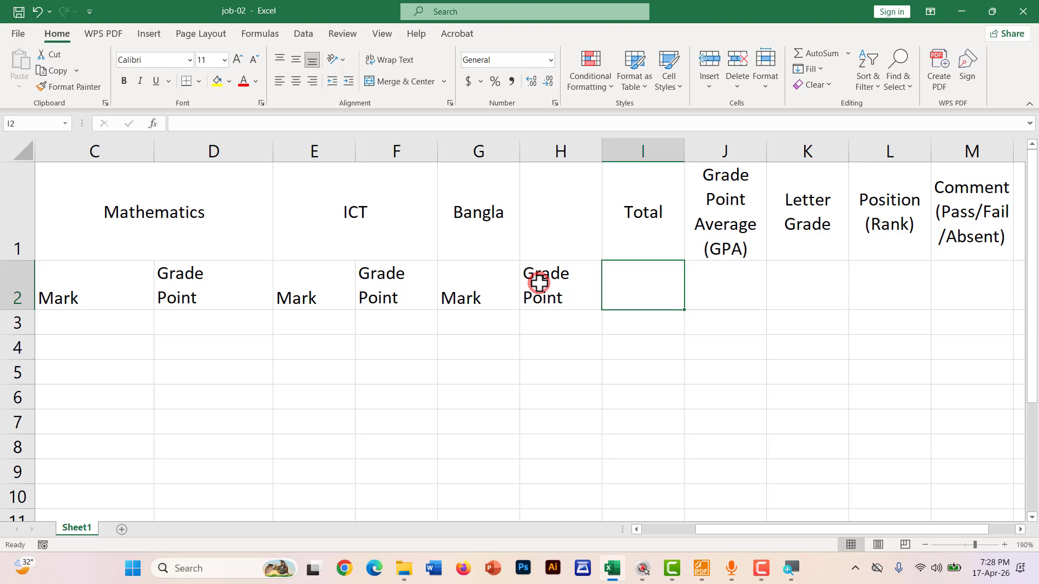
Merge and centre the Bangla heading across G1:H1
{"action": "left_click", "coordinate": [483, 199]}
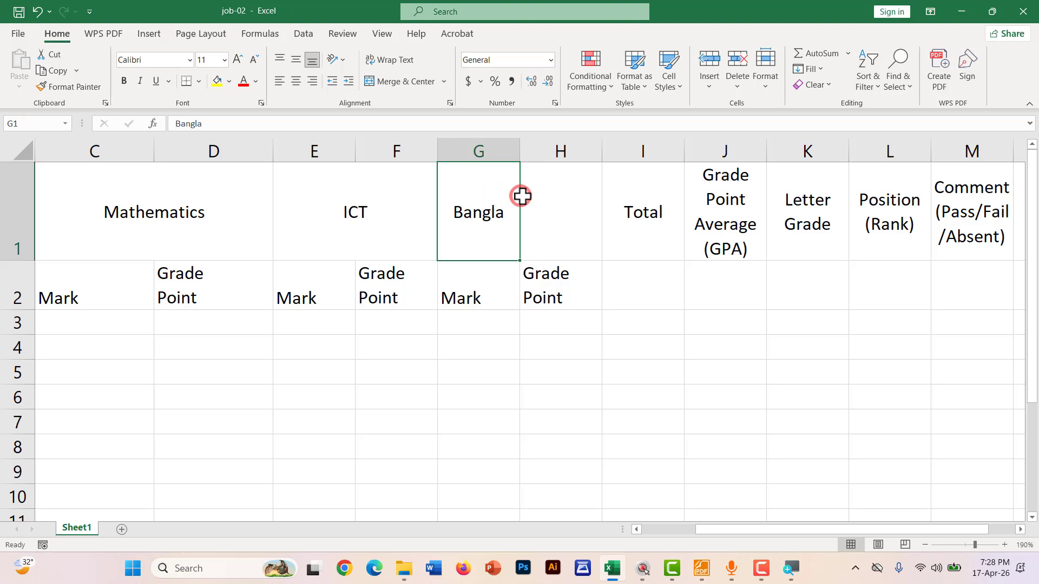
{"action": "left_click_drag", "start_coordinate": [522, 196], "coordinate": [531, 196]}
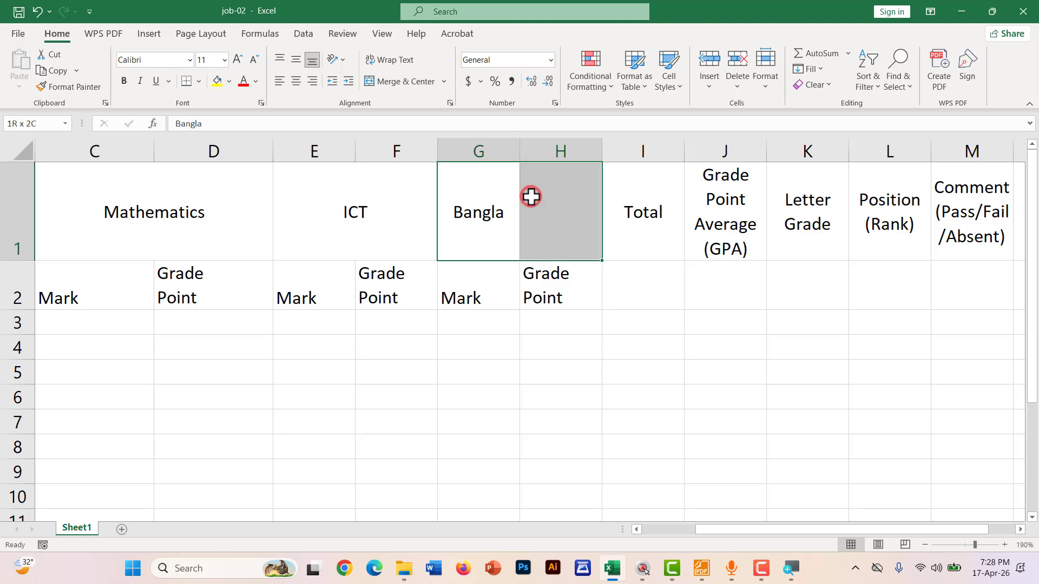
{"action": "left_click", "coordinate": [381, 81]}
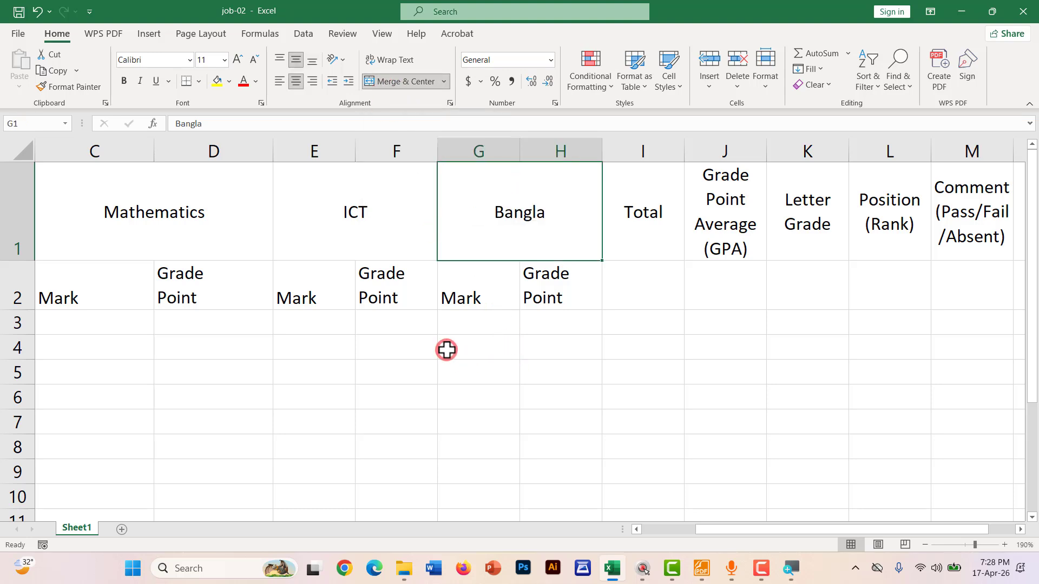
{"action": "scroll", "coordinate": [447, 350], "scroll_direction": "down", "scroll_amount": 2}
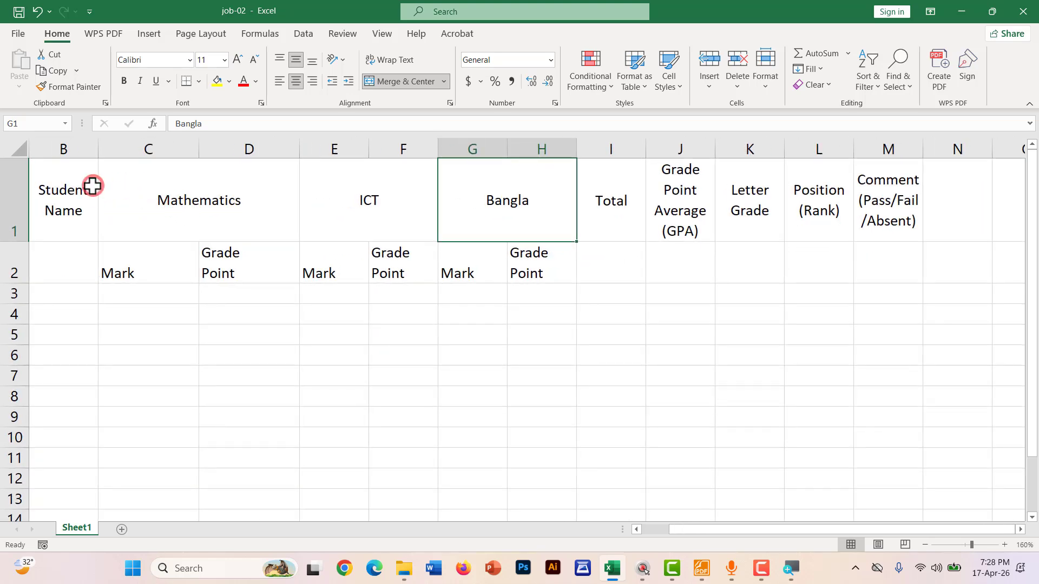
Select header block B1:M2 and apply both horizontal centring and Middle Align to it
{"action": "left_click_drag", "start_coordinate": [50, 190], "coordinate": [869, 258]}
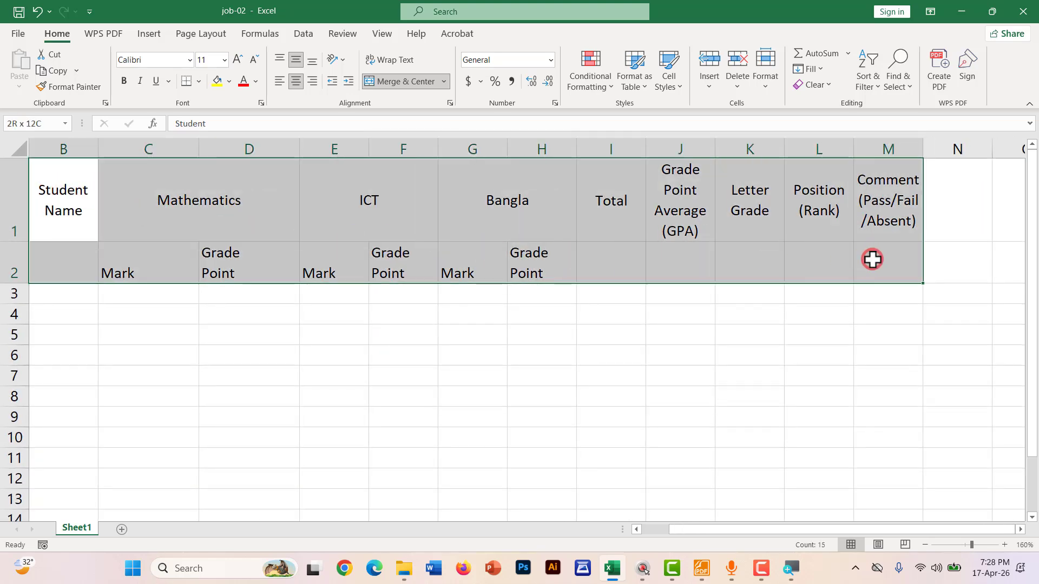
{"action": "left_click", "coordinate": [294, 81]}
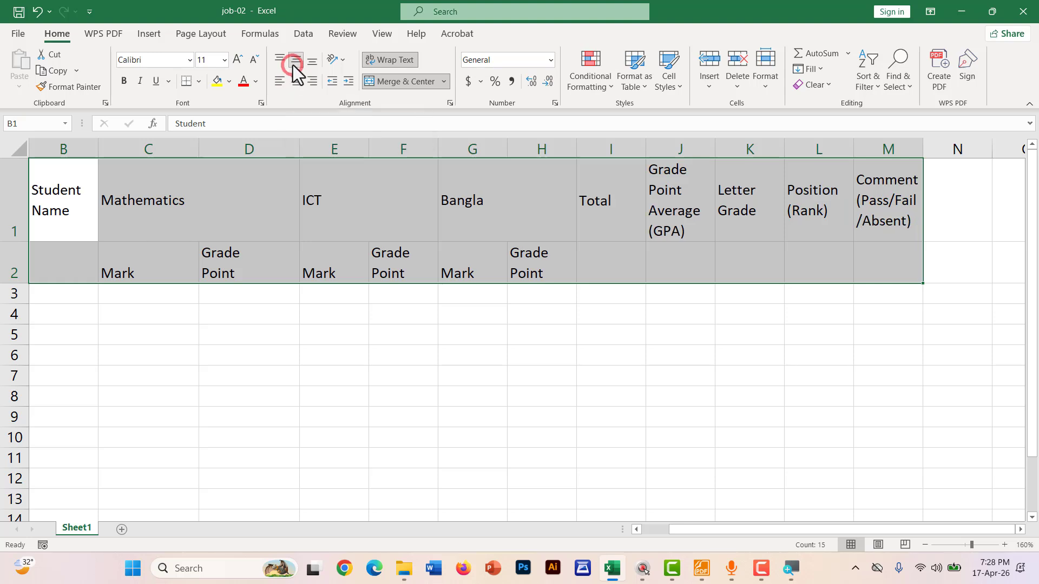
{"action": "left_click", "coordinate": [295, 81]}
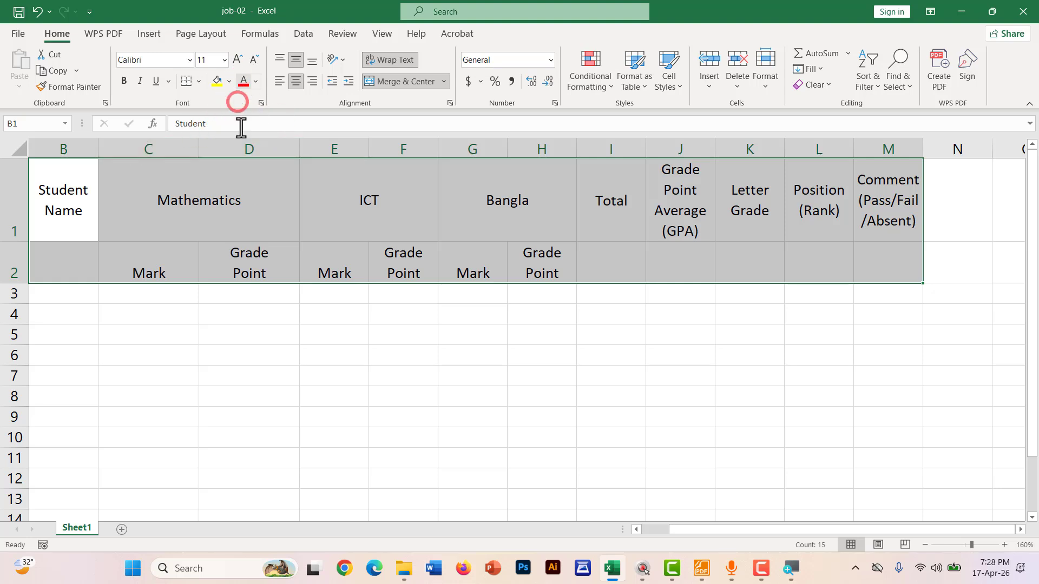
{"action": "left_click", "coordinate": [295, 59]}
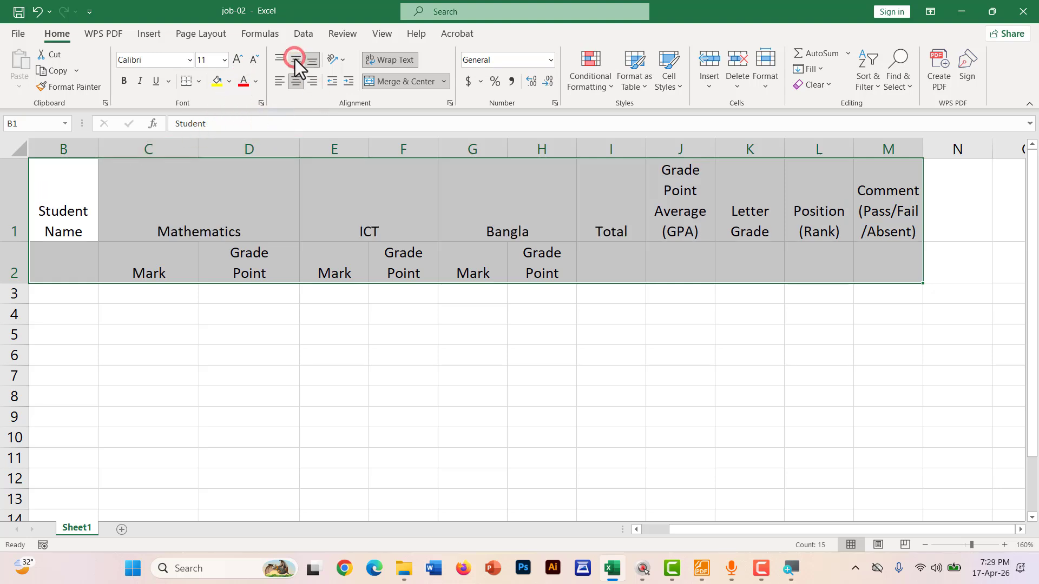
{"action": "left_click", "coordinate": [294, 60]}
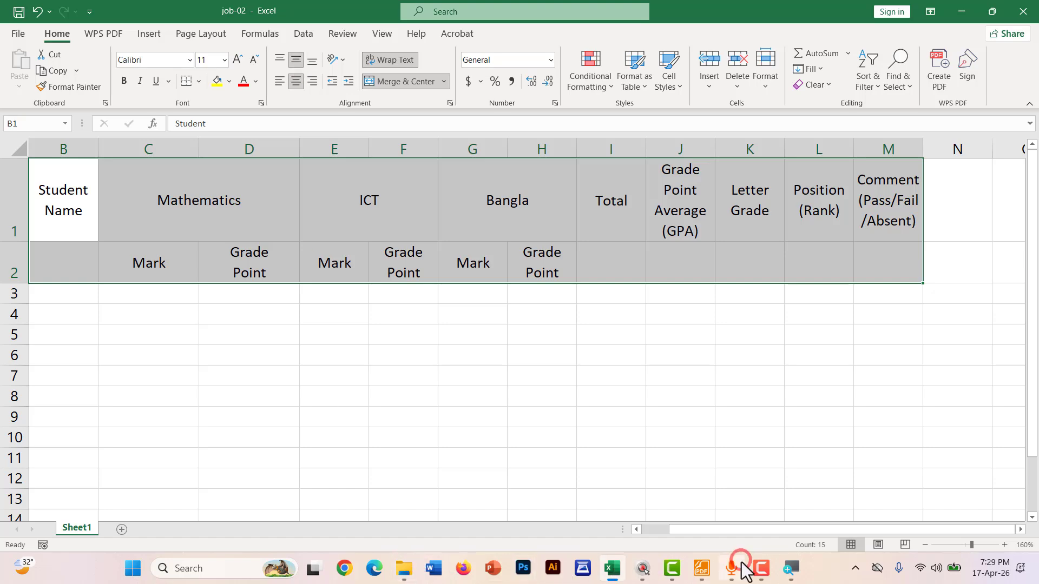
In Foxit, mark Student ID, Student Name, Total, GPA, Letter Grade and Position (Rank) headers in red
{"action": "left_click", "coordinate": [701, 568]}
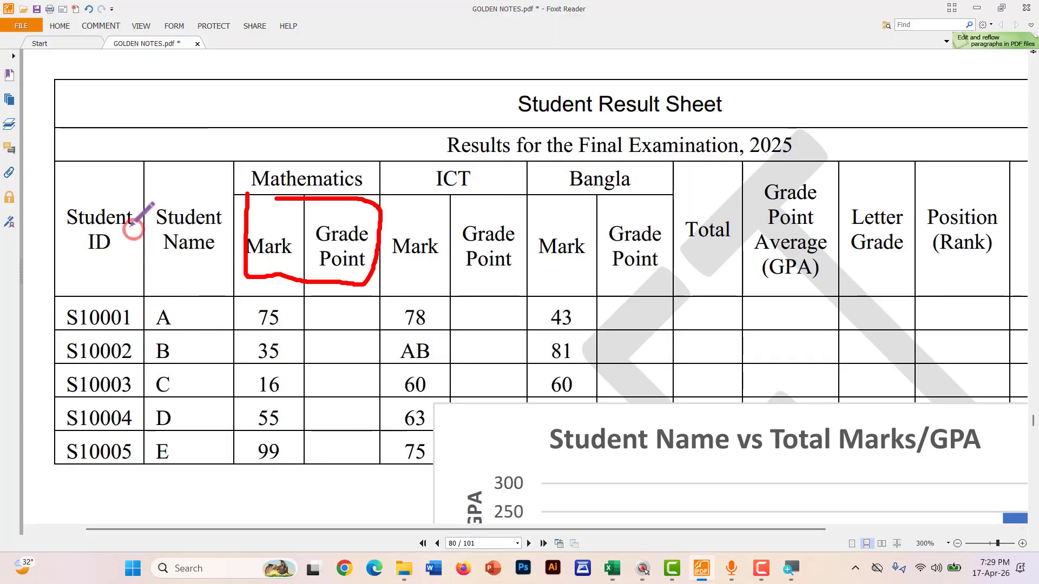
{"action": "mouse_move", "coordinate": [126, 180]}
{"action": "left_mouse_down"}
{"action": "mouse_move", "coordinate": [126, 234]}
{"action": "mouse_move", "coordinate": [90, 281]}
{"action": "mouse_move", "coordinate": [68, 189]}
{"action": "mouse_move", "coordinate": [127, 185]}
{"action": "left_mouse_up"}
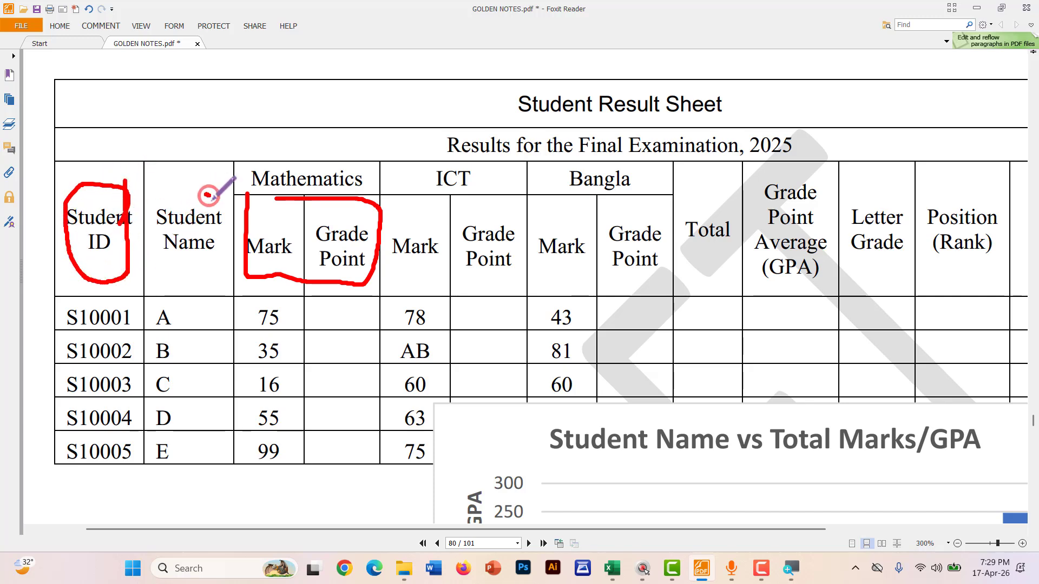
{"action": "mouse_move", "coordinate": [212, 195]}
{"action": "left_mouse_down"}
{"action": "mouse_move", "coordinate": [154, 254]}
{"action": "mouse_move", "coordinate": [185, 203]}
{"action": "left_mouse_up"}
{"action": "left_click_drag", "start_coordinate": [715, 189], "coordinate": [712, 280]}
{"action": "left_click_drag", "start_coordinate": [787, 183], "coordinate": [787, 280]}
{"action": "left_click_drag", "start_coordinate": [883, 199], "coordinate": [885, 282]}
{"action": "left_click_drag", "start_coordinate": [962, 191], "coordinate": [970, 282]}
{"action": "scroll", "coordinate": [698, 403], "scroll_direction": "down", "scroll_amount": 1}
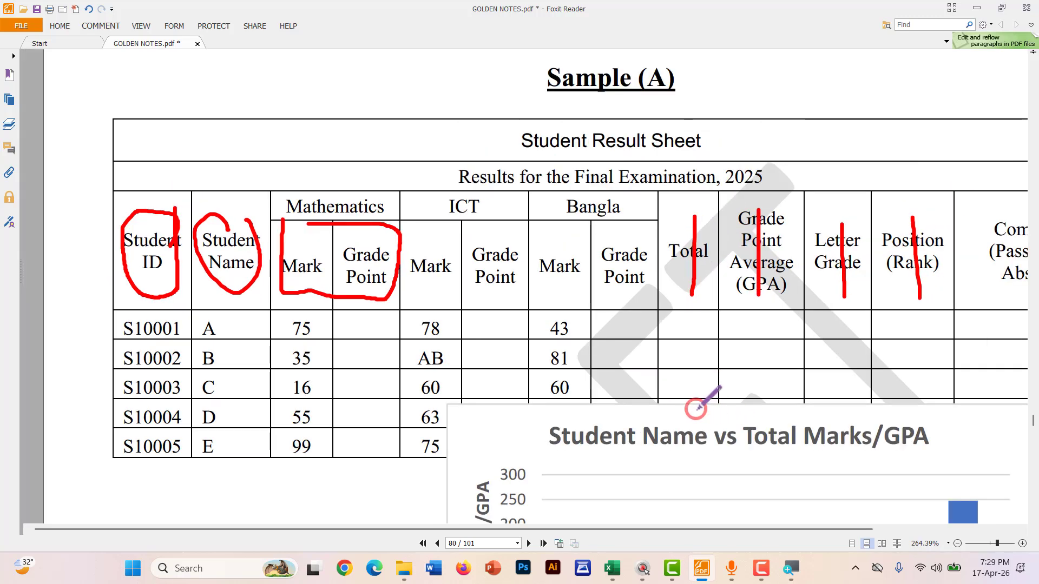
{"action": "left_click", "coordinate": [978, 10]}
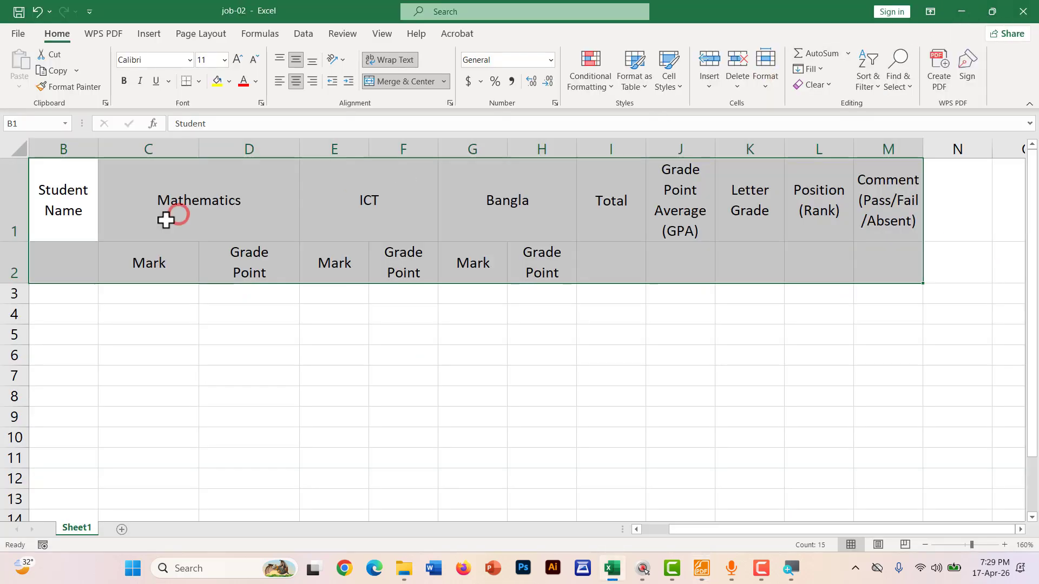
Merge the Student Name, Total and GPA headers down rows 1–2 (B1:B2, I1:I2, J1:J2)
{"action": "left_click", "coordinate": [100, 322]}
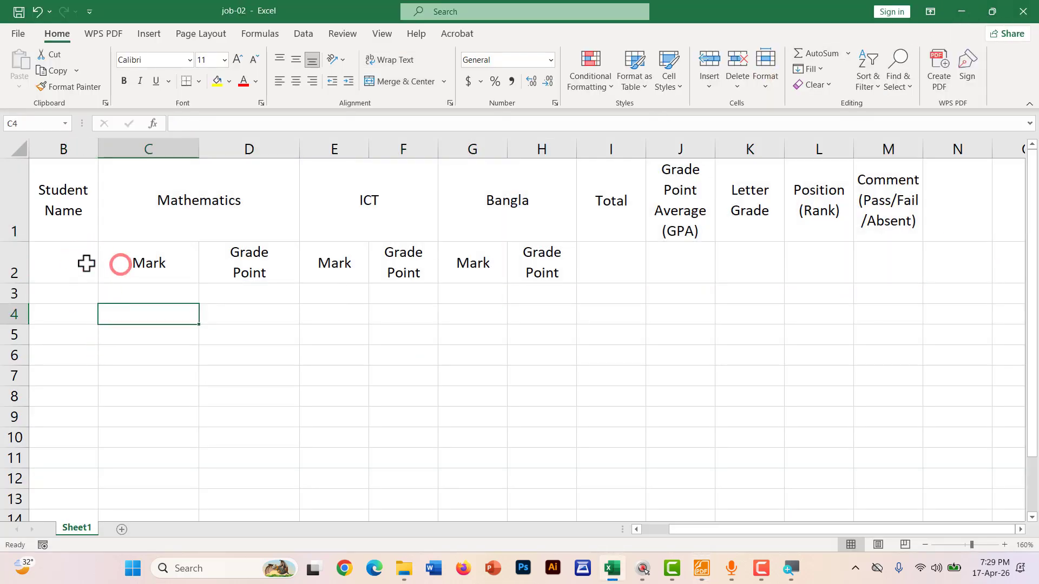
{"action": "left_click_drag", "start_coordinate": [69, 206], "coordinate": [63, 258]}
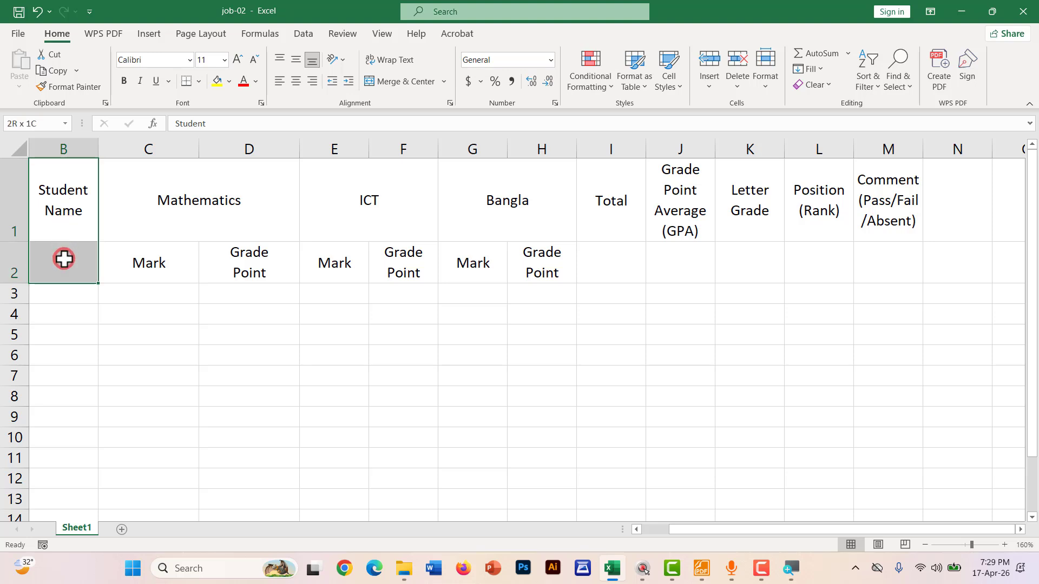
{"action": "left_click", "coordinate": [375, 81]}
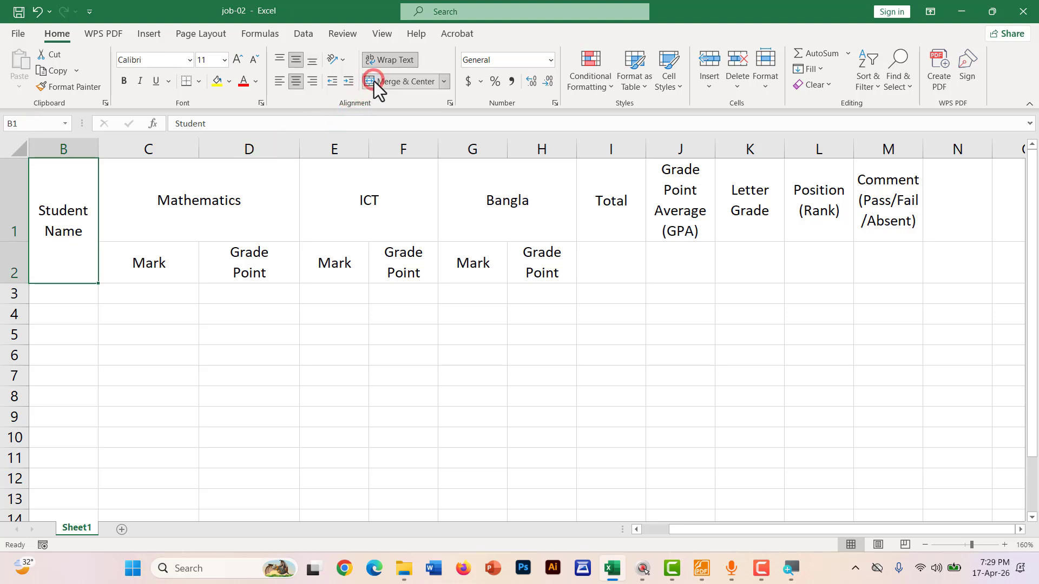
{"action": "left_click_drag", "start_coordinate": [614, 195], "coordinate": [612, 261]}
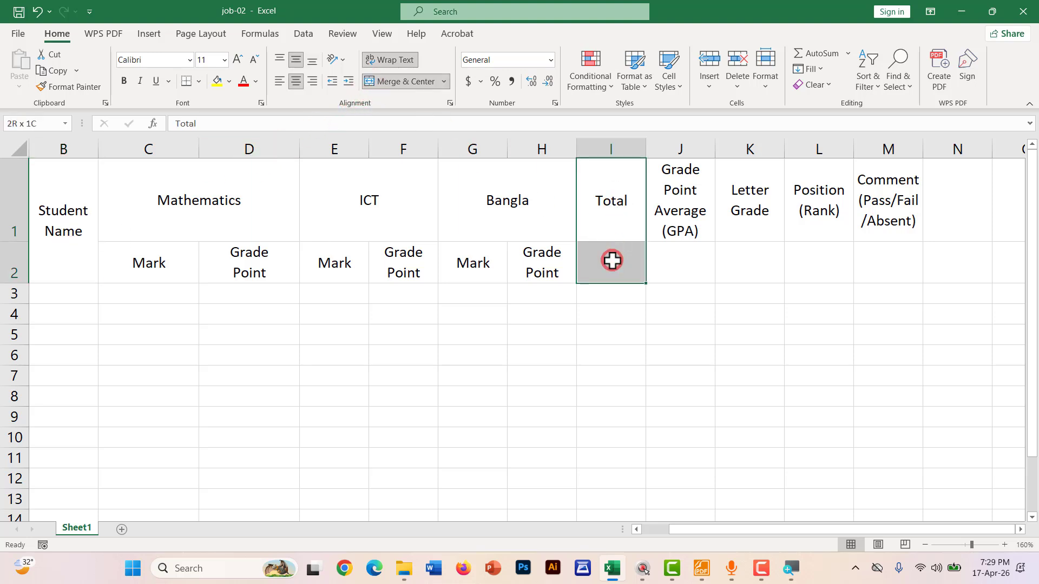
{"action": "left_click", "coordinate": [391, 82]}
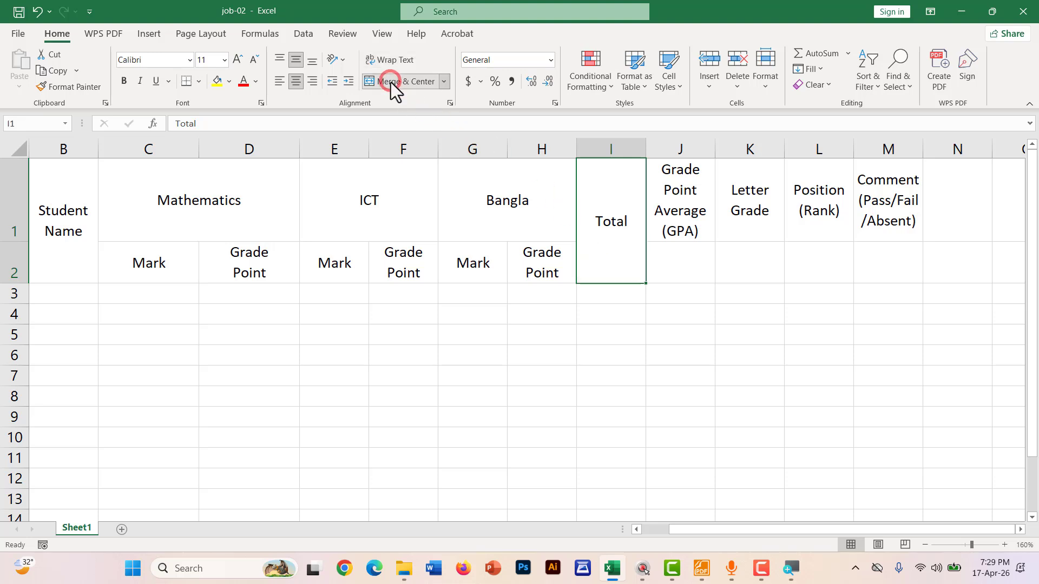
{"action": "left_click_drag", "start_coordinate": [649, 208], "coordinate": [680, 260]}
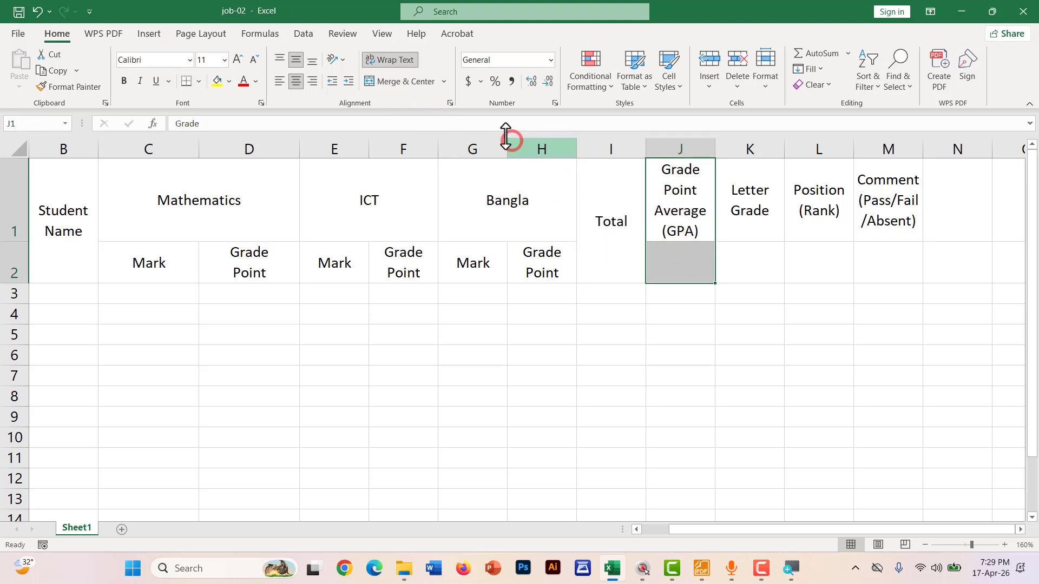
{"action": "left_click", "coordinate": [414, 82]}
Merge the Letter Grade, Position (Rank) and Comment headers down rows 1–2 (K1:K2, L1:L2, M1:M2)
{"action": "left_click_drag", "start_coordinate": [759, 204], "coordinate": [756, 250]}
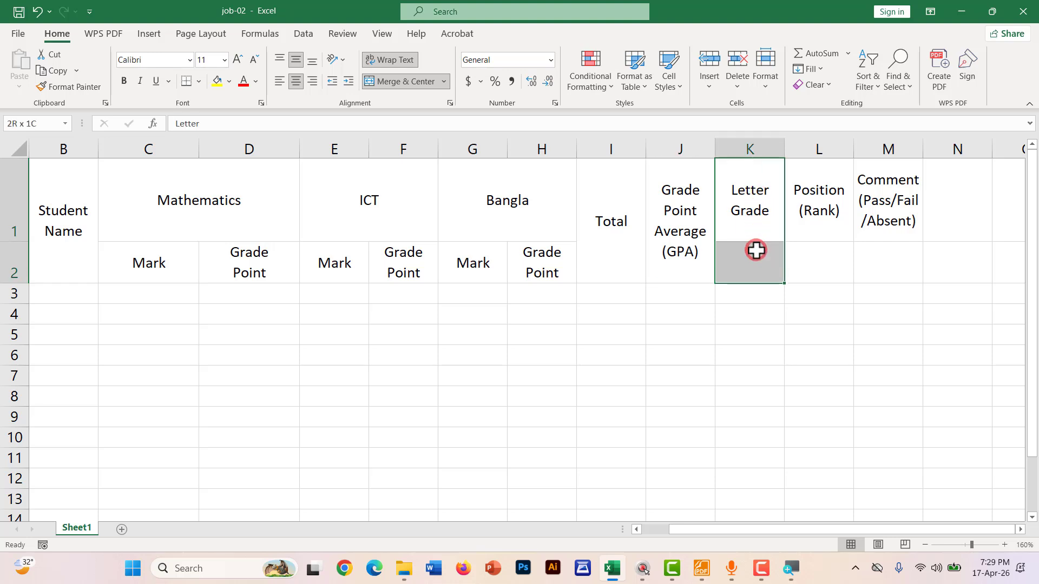
{"action": "left_click", "coordinate": [428, 82]}
{"action": "left_click_drag", "start_coordinate": [828, 196], "coordinate": [827, 257]}
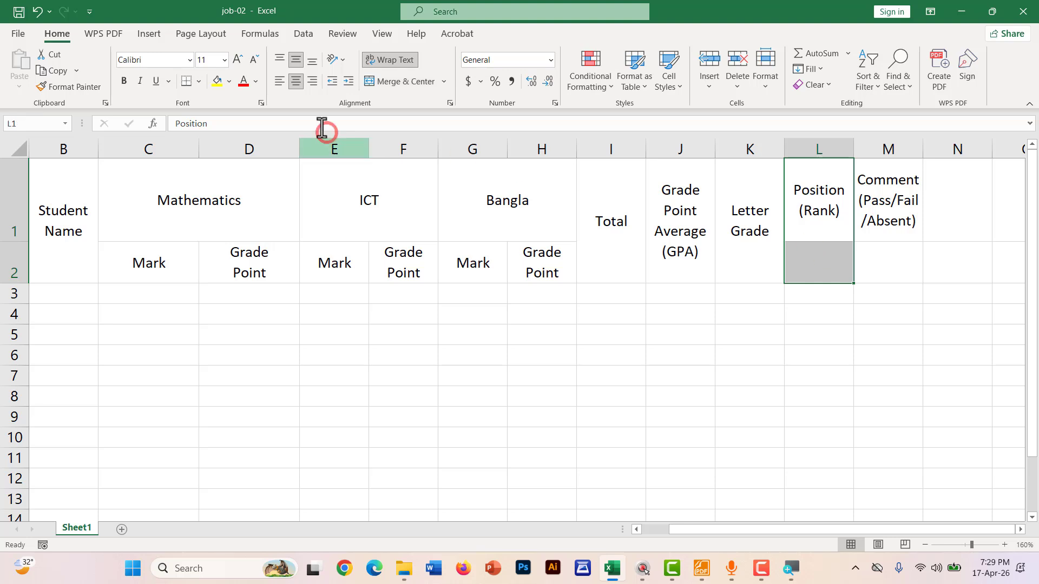
{"action": "left_click", "coordinate": [382, 82]}
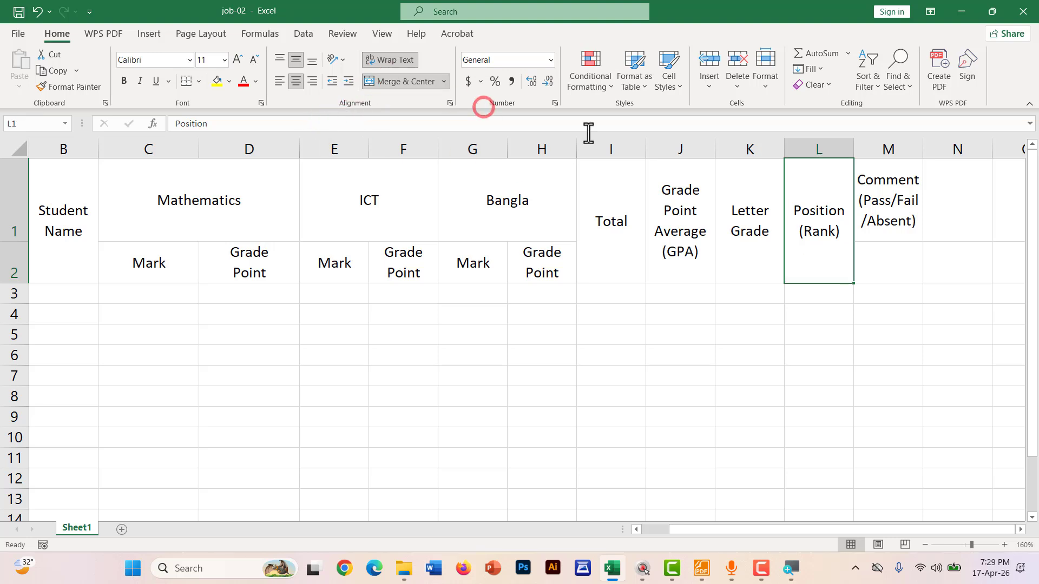
{"action": "left_click", "coordinate": [876, 200]}
{"action": "left_click_drag", "start_coordinate": [880, 235], "coordinate": [882, 251]}
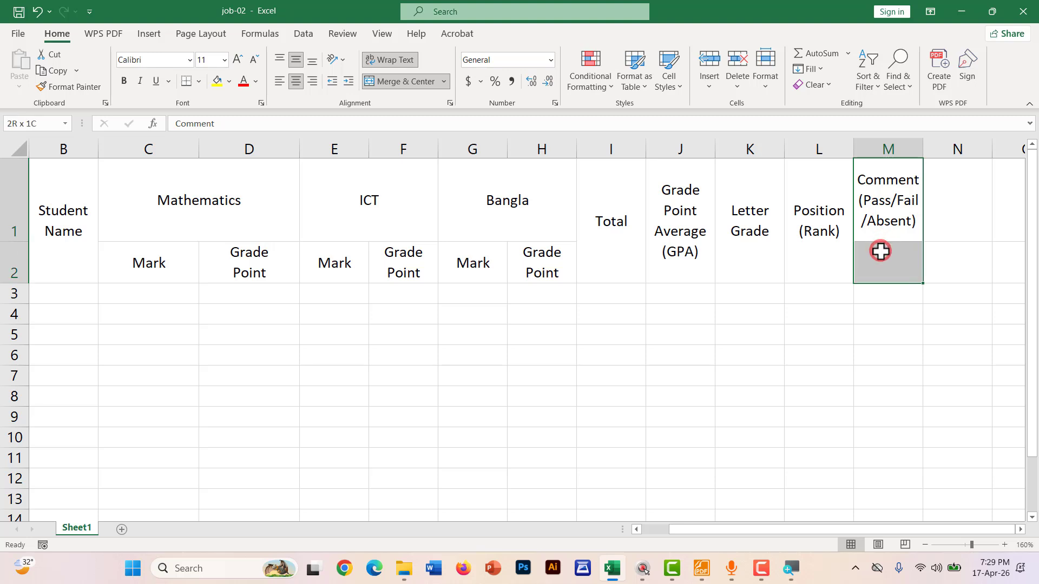
{"action": "left_click", "coordinate": [410, 81]}
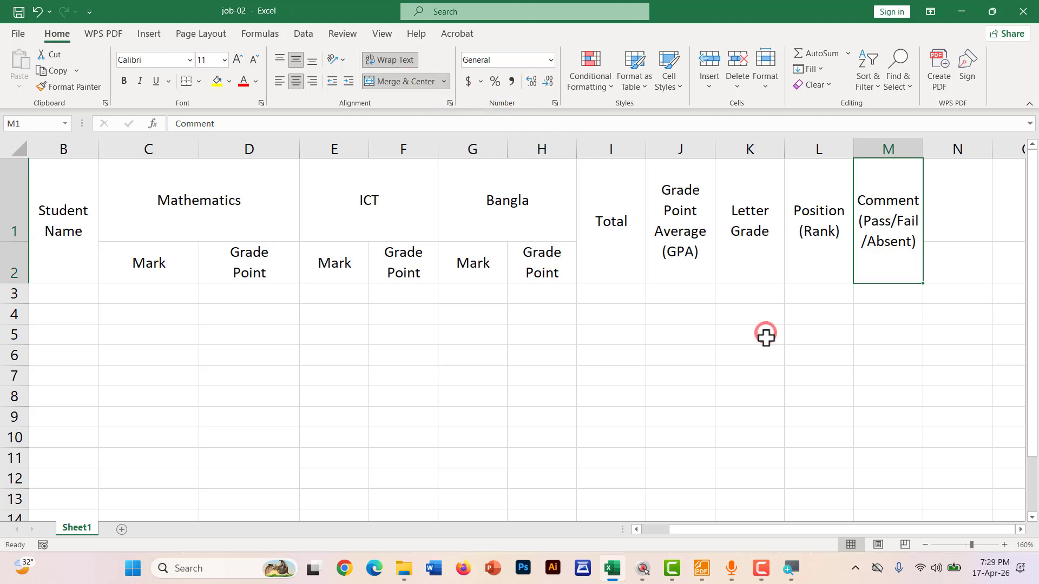
{"action": "left_click", "coordinate": [721, 338]}
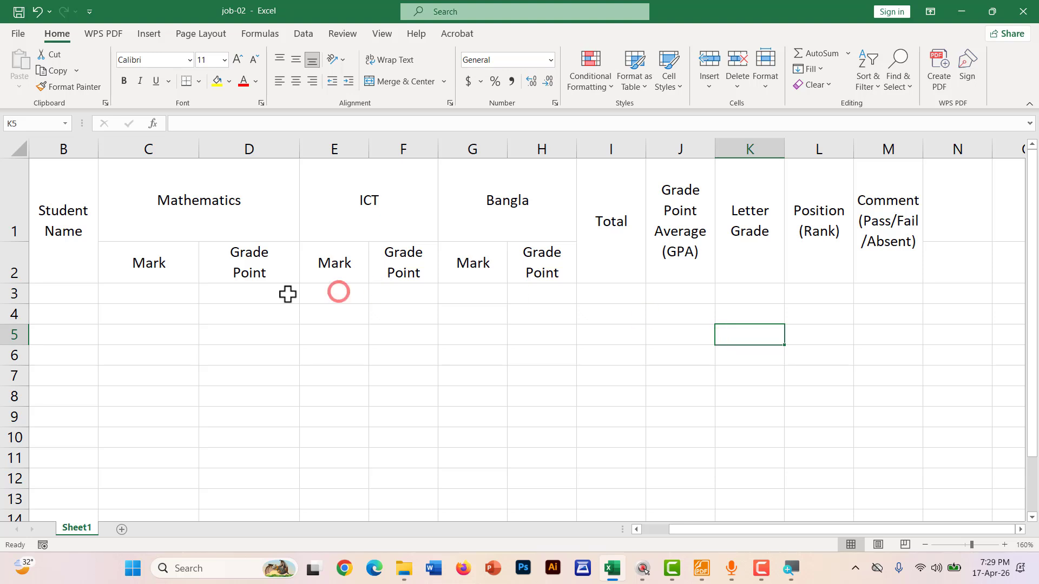
Undo the first loop and draw red dashes beside Student IDs S10001–S10005 on the Foxit sample
{"action": "left_click", "coordinate": [701, 568]}
{"action": "scroll", "coordinate": [159, 346], "scroll_direction": "down", "scroll_amount": 2}
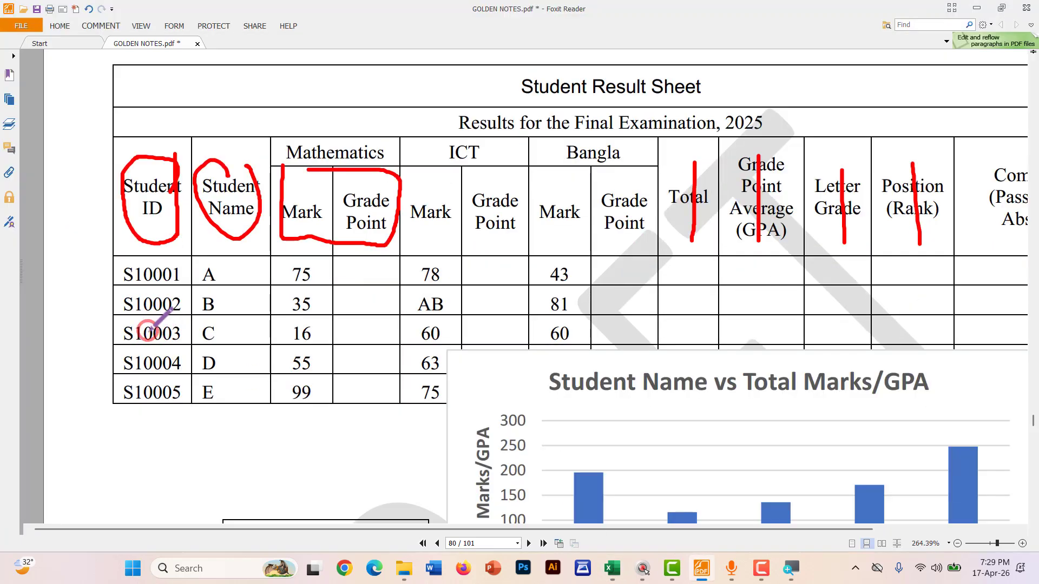
{"action": "mouse_move", "coordinate": [118, 253]}
{"action": "left_mouse_down"}
{"action": "mouse_move", "coordinate": [103, 335]}
{"action": "mouse_move", "coordinate": [146, 420]}
{"action": "mouse_move", "coordinate": [201, 391]}
{"action": "mouse_move", "coordinate": [200, 317]}
{"action": "mouse_move", "coordinate": [185, 244]}
{"action": "mouse_move", "coordinate": [119, 253]}
{"action": "left_mouse_up"}
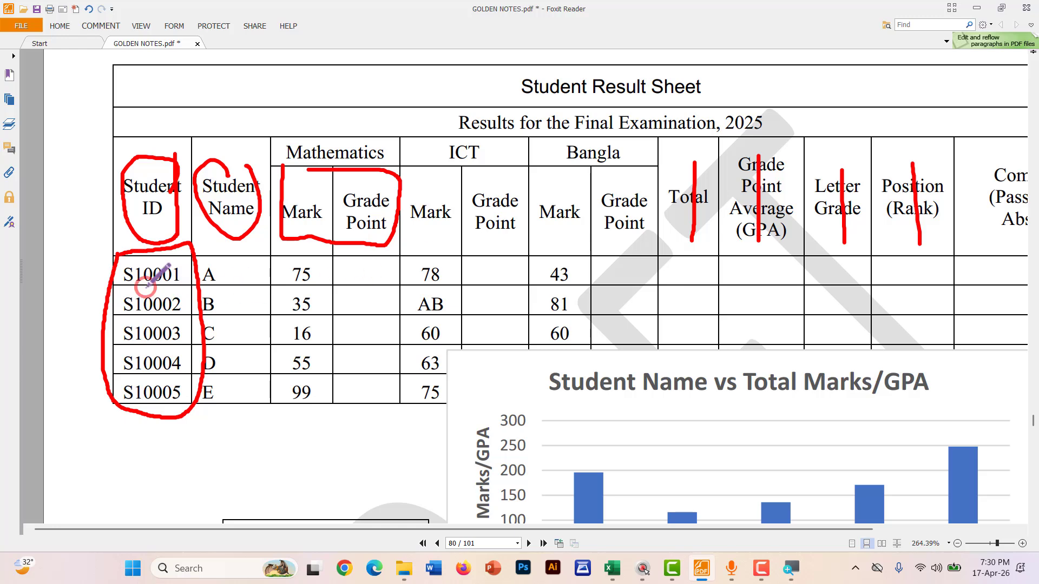
{"action": "key", "text": "ctrl+z"}
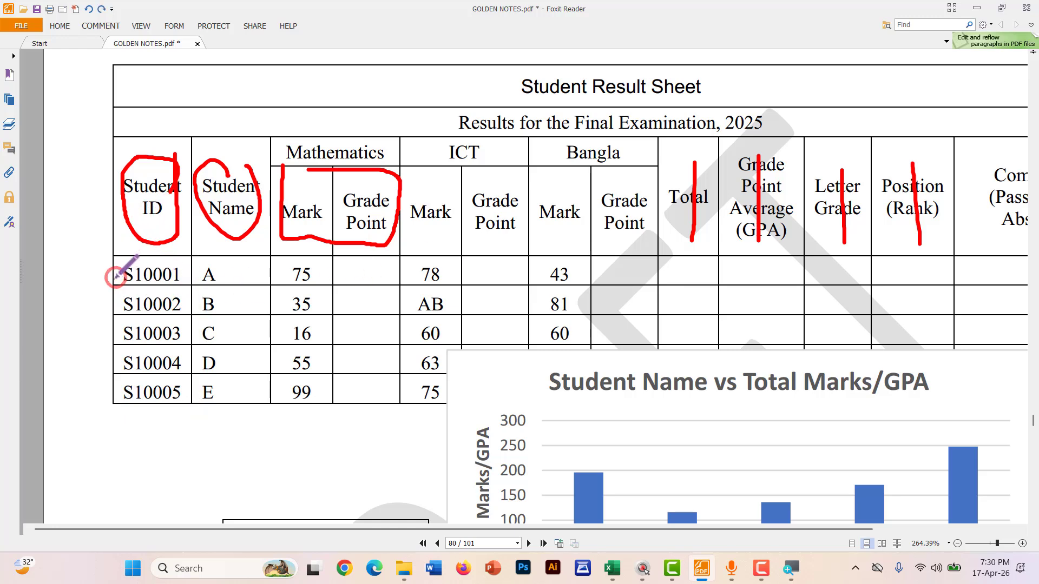
{"action": "left_click_drag", "start_coordinate": [96, 269], "coordinate": [132, 267]}
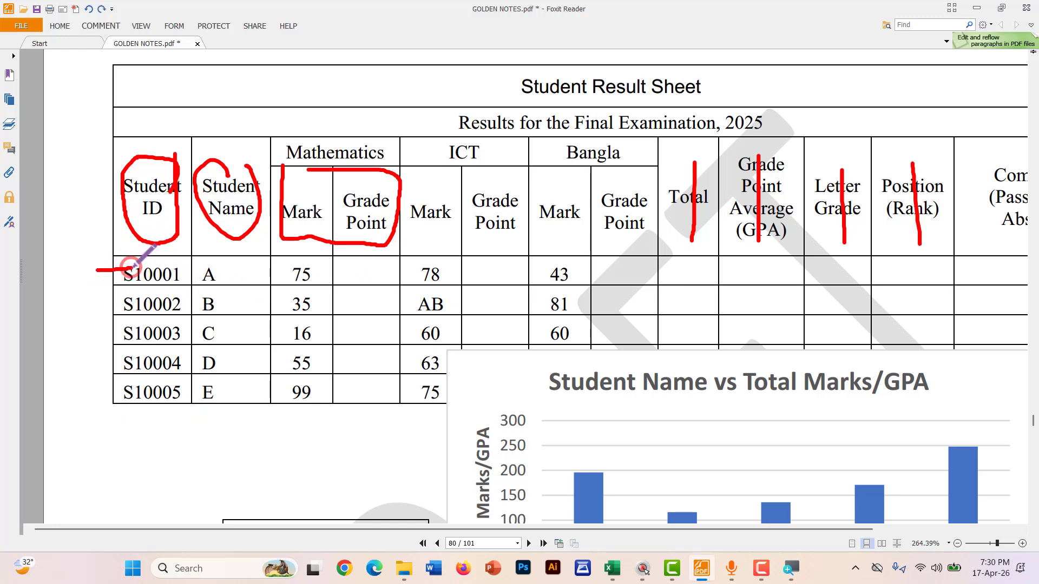
{"action": "left_click_drag", "start_coordinate": [97, 296], "coordinate": [142, 295]}
{"action": "left_click_drag", "start_coordinate": [94, 328], "coordinate": [144, 332]}
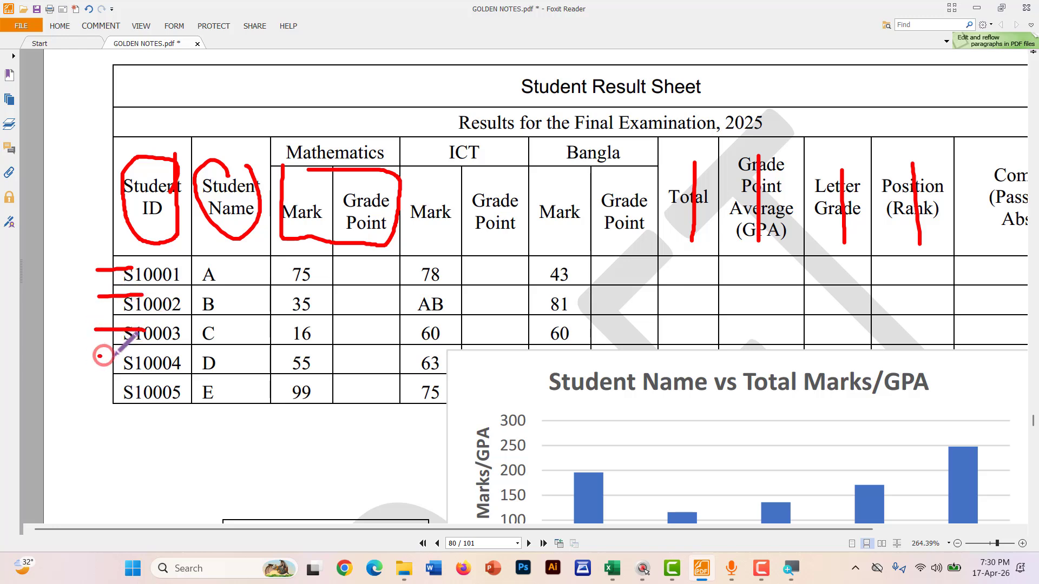
{"action": "mouse_move", "coordinate": [98, 355]}
{"action": "left_mouse_down"}
{"action": "mouse_move", "coordinate": [148, 361]}
{"action": "mouse_move", "coordinate": [160, 391]}
{"action": "left_mouse_up"}
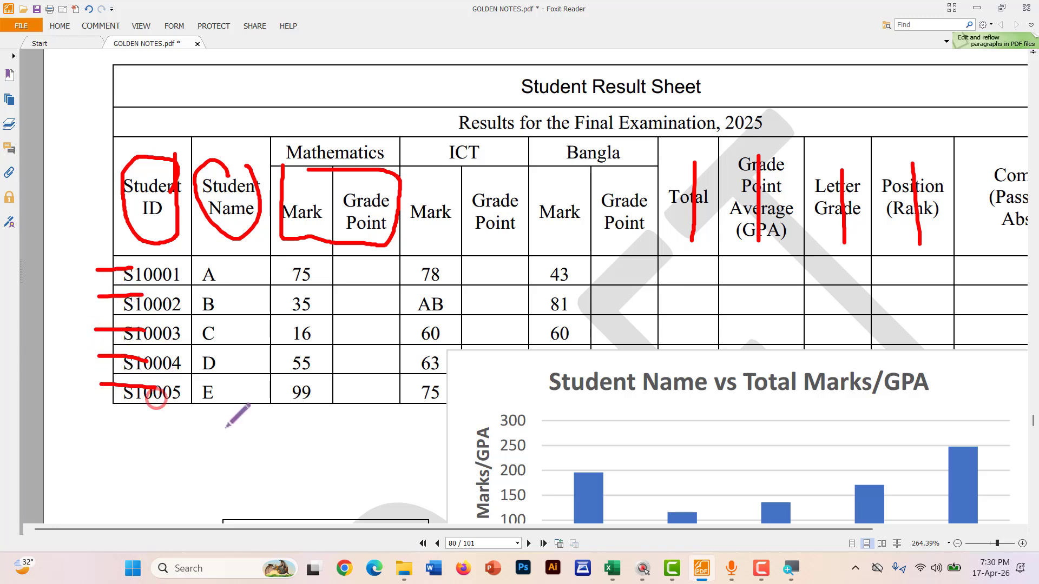
{"action": "left_click", "coordinate": [612, 568]}
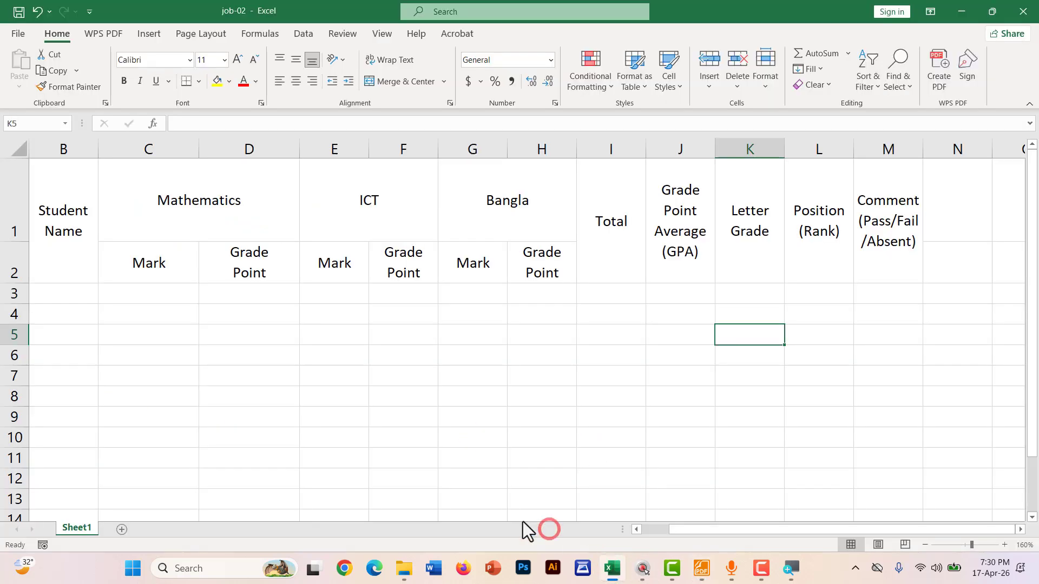
Apply All Borders to B1:M7 and drag column B wider for Student Name
{"action": "left_click", "coordinate": [57, 290]}
{"action": "left_click_drag", "start_coordinate": [57, 290], "coordinate": [51, 372]}
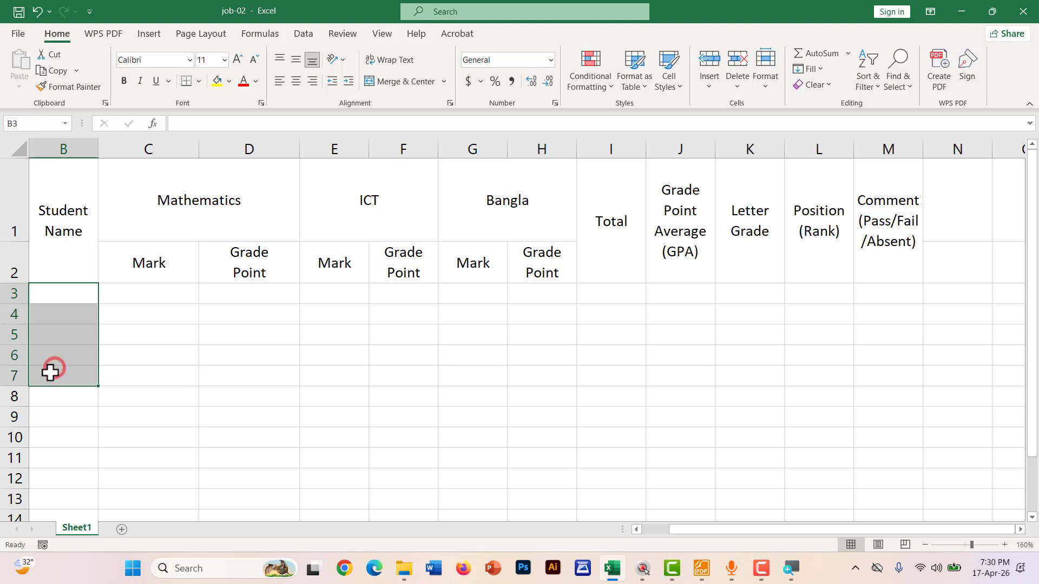
{"action": "left_click", "coordinate": [11, 374]}
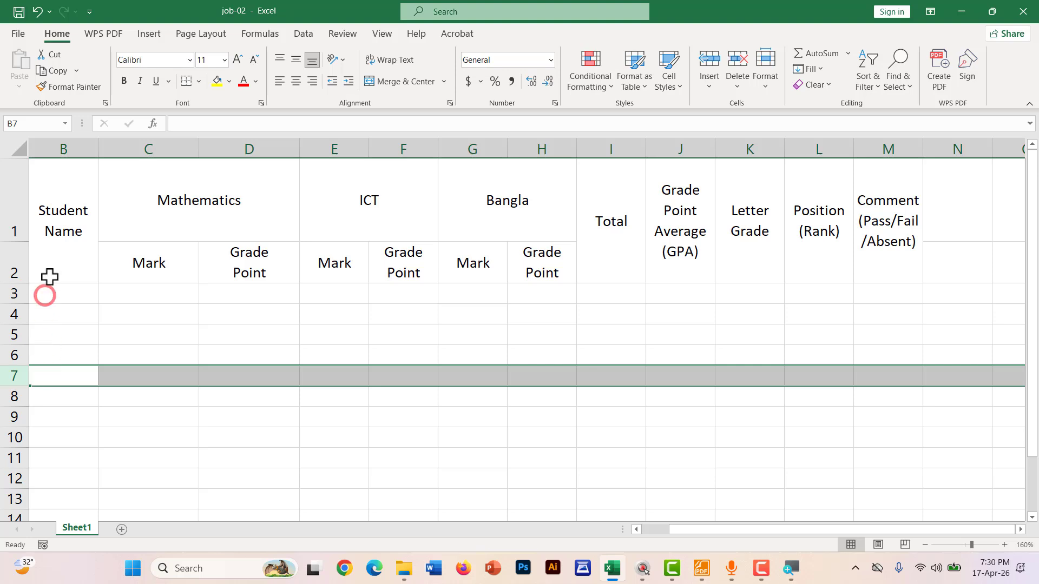
{"action": "left_click_drag", "start_coordinate": [46, 374], "coordinate": [875, 246]}
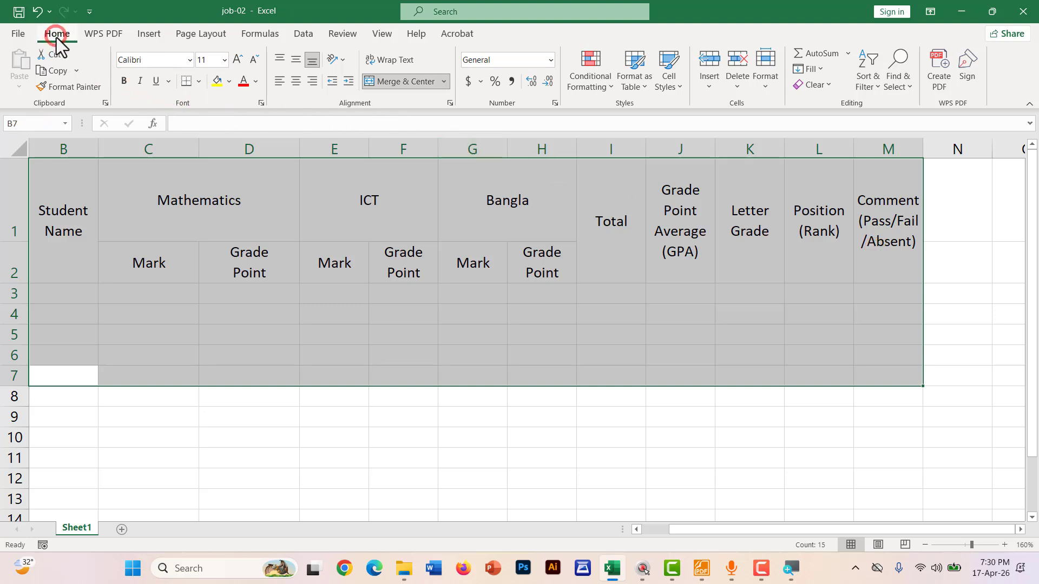
{"action": "left_click", "coordinate": [200, 84]}
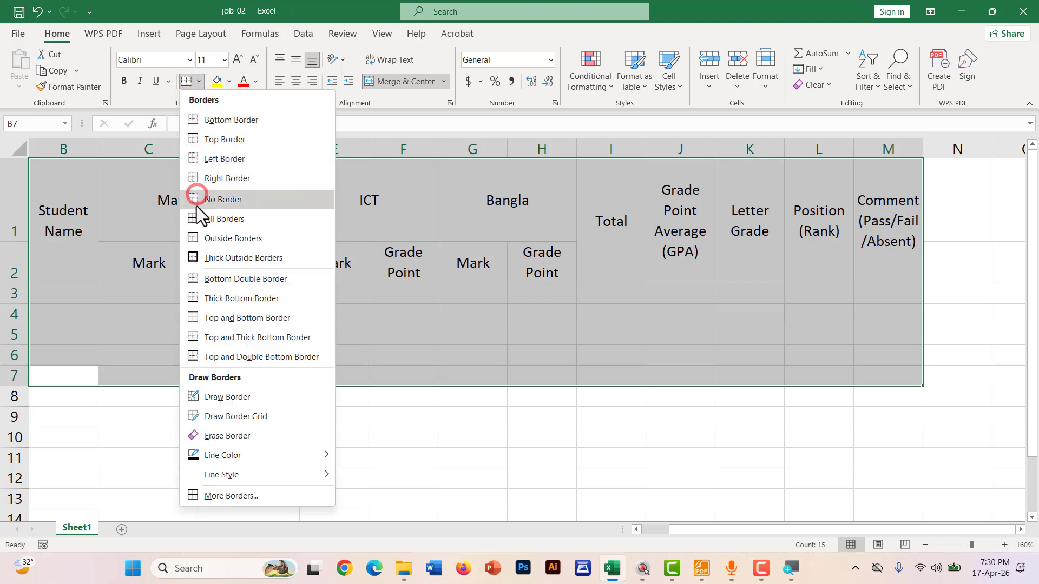
{"action": "left_click", "coordinate": [196, 222]}
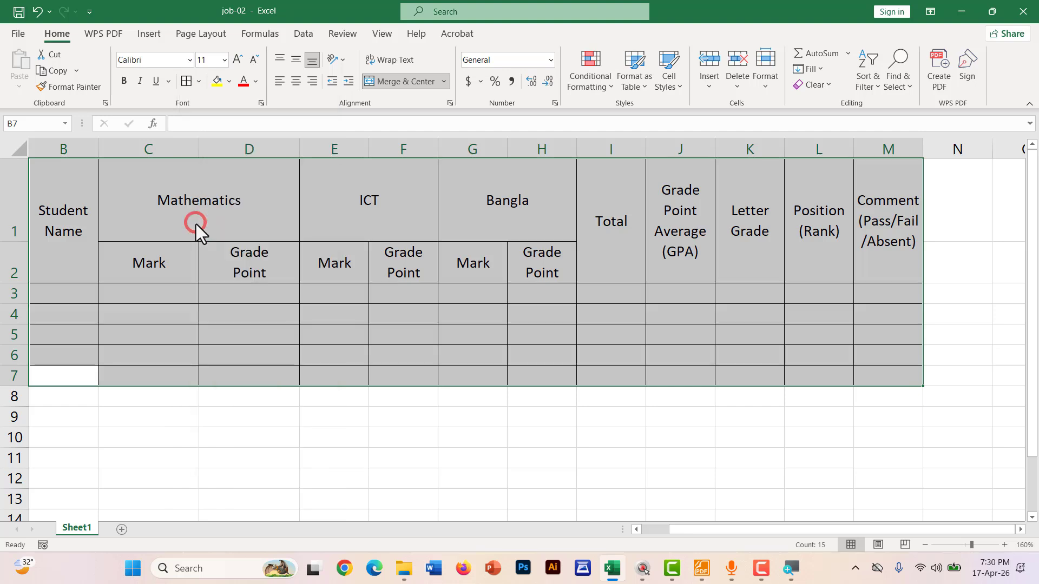
{"action": "left_click", "coordinate": [202, 417]}
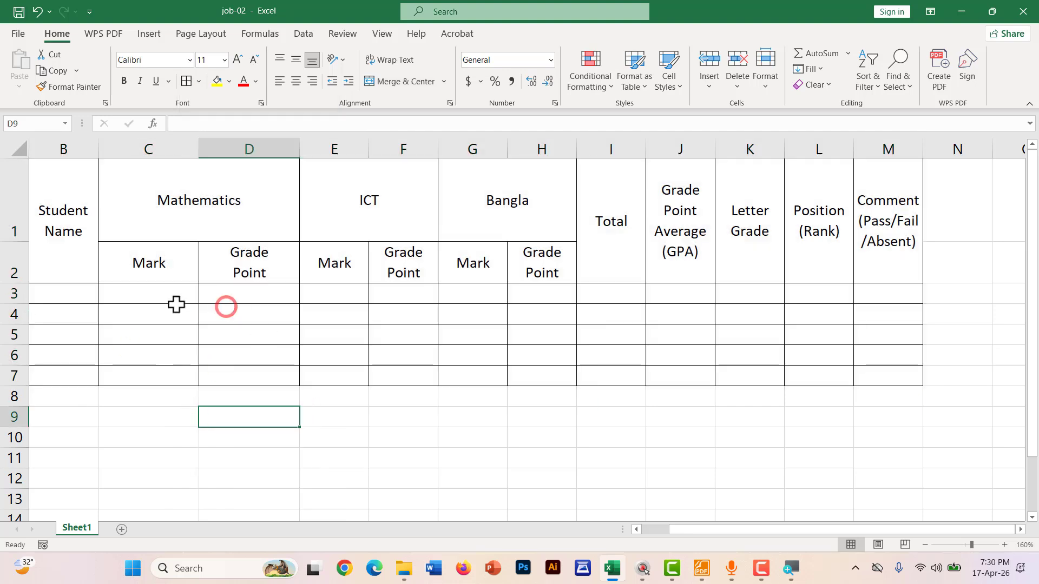
{"action": "left_click_drag", "start_coordinate": [91, 146], "coordinate": [119, 151]}
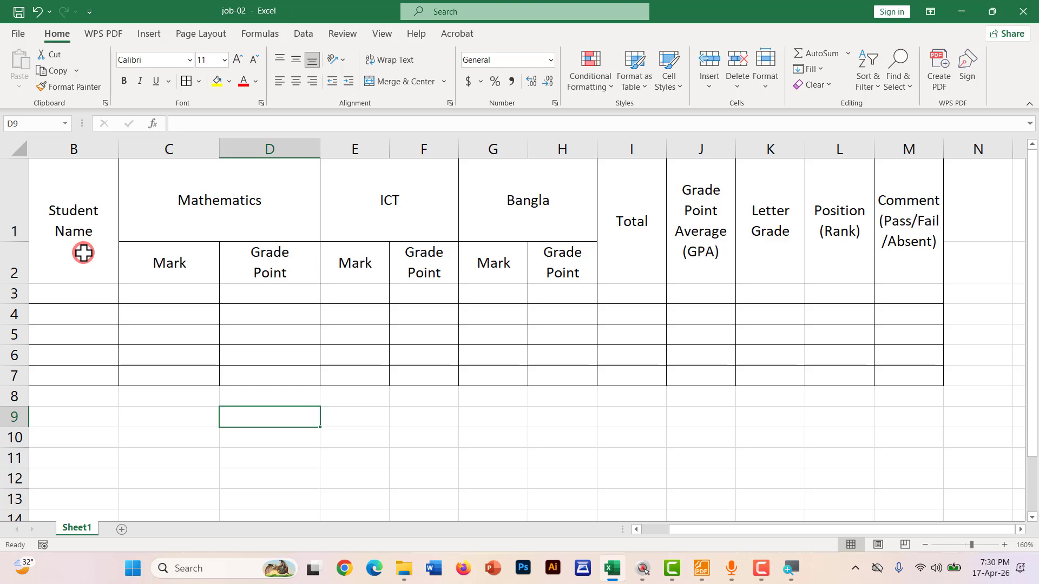
Save job-02 from the File backstage and return to the worksheet
{"action": "left_click", "coordinate": [18, 33]}
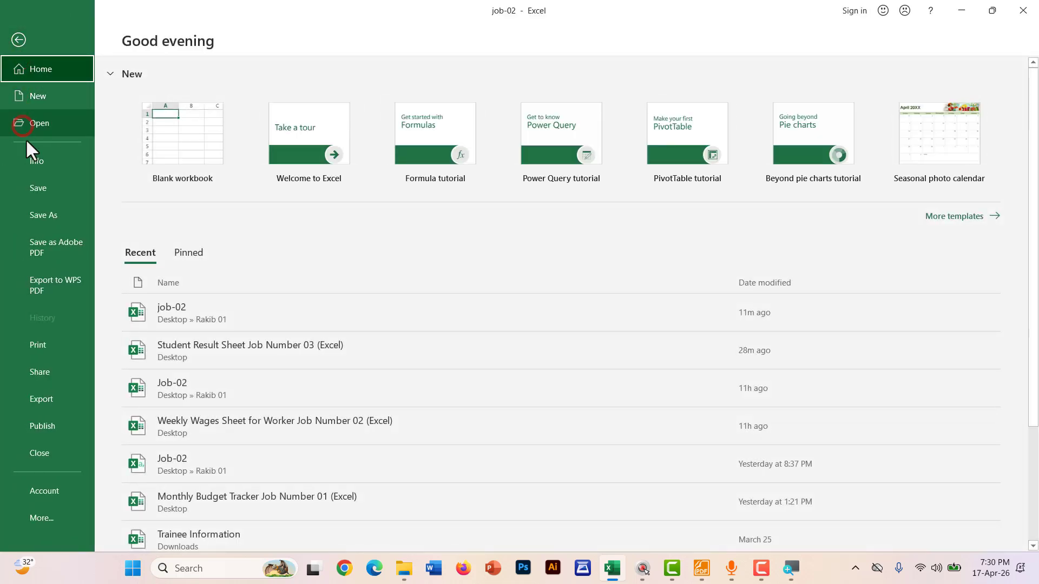
{"action": "left_click", "coordinate": [31, 185]}
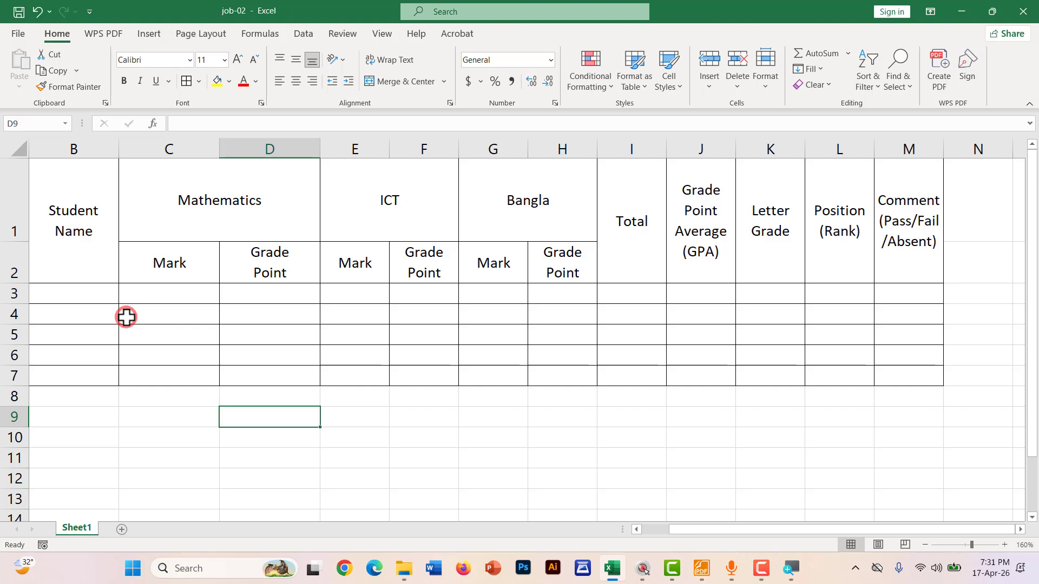
{"action": "left_click", "coordinate": [301, 437]}
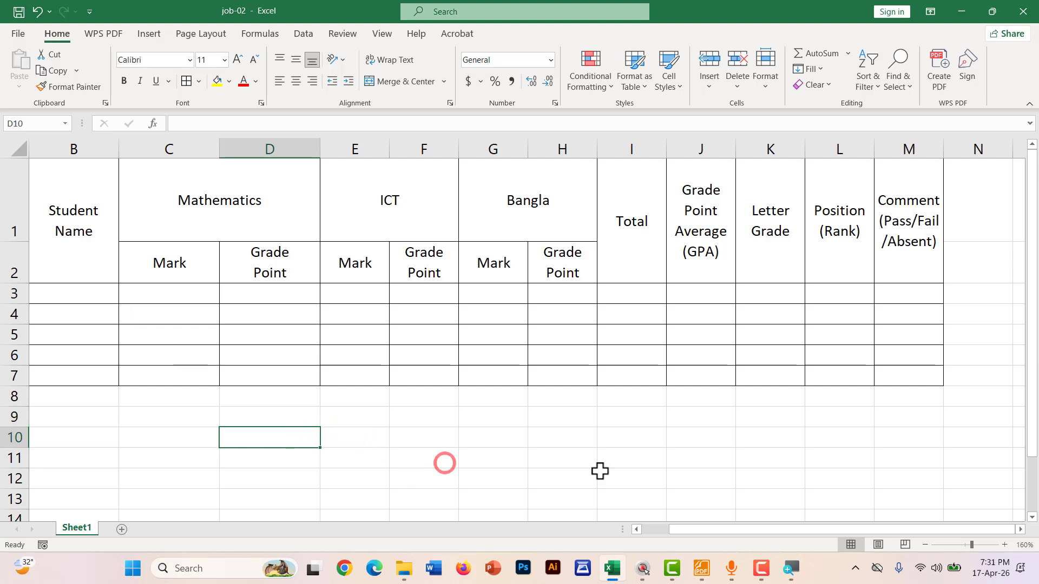
Undo the earlier pencil marks in Foxit and loop the Student ID column S10001–S10005 in red
{"action": "left_click", "coordinate": [702, 568]}
{"action": "key", "text": "ctrl+z"}
{"action": "key", "text": "ctrl+z"}
{"action": "key", "text": "ctrl+z"}
{"action": "key", "text": "ctrl+z"}
{"action": "key", "text": "ctrl+z"}
{"action": "key", "text": "ctrl+z"}
{"action": "key", "text": "ctrl+z"}
{"action": "key", "text": "ctrl+z"}
{"action": "key", "text": "ctrl+z"}
{"action": "key", "text": "ctrl+z"}
{"action": "key", "text": "ctrl+z"}
{"action": "key", "text": "ctrl+z"}
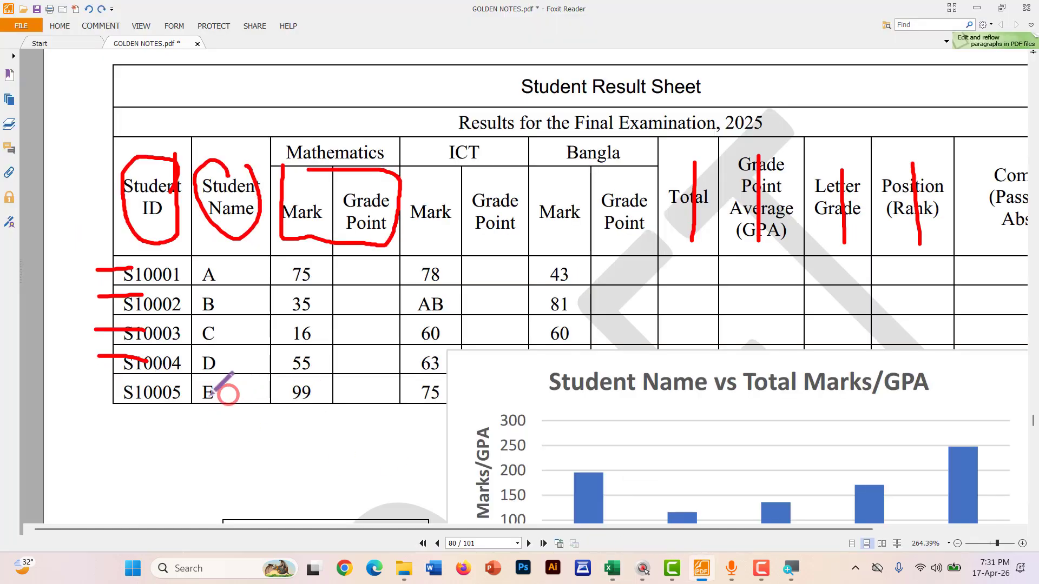
{"action": "mouse_move", "coordinate": [120, 267]}
{"action": "left_mouse_down"}
{"action": "mouse_move", "coordinate": [104, 353]}
{"action": "mouse_move", "coordinate": [126, 422]}
{"action": "mouse_move", "coordinate": [204, 372]}
{"action": "mouse_move", "coordinate": [196, 254]}
{"action": "mouse_move", "coordinate": [125, 248]}
{"action": "mouse_move", "coordinate": [114, 287]}
{"action": "left_mouse_up"}
{"action": "scroll", "coordinate": [181, 240], "scroll_direction": "down", "scroll_amount": 1}
{"action": "scroll", "coordinate": [167, 292], "scroll_direction": "up", "scroll_amount": 2}
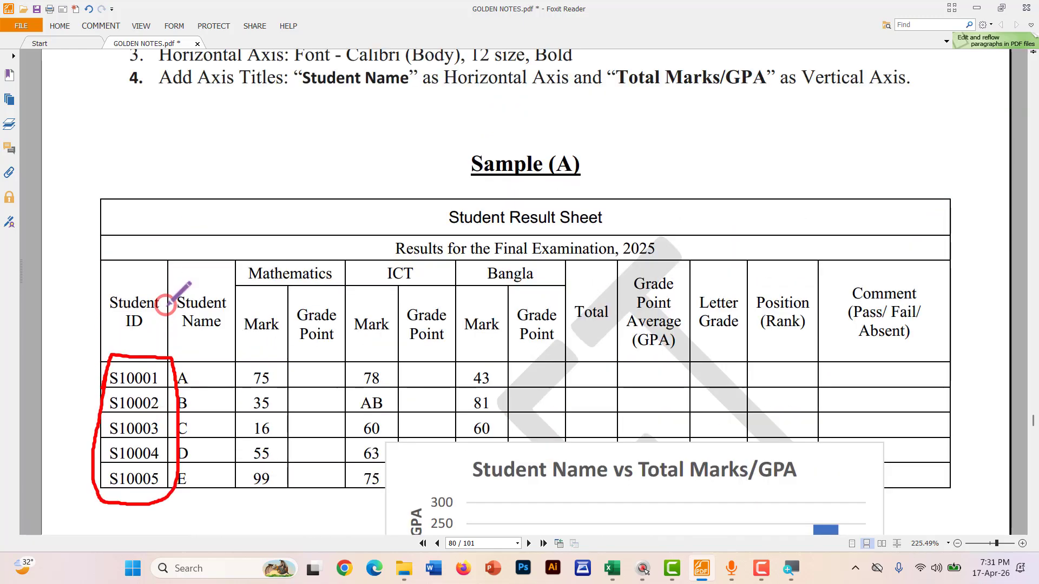
{"action": "scroll", "coordinate": [166, 305], "scroll_direction": "down", "scroll_amount": 3}
{"action": "scroll", "coordinate": [104, 287], "scroll_direction": "up", "scroll_amount": 2}
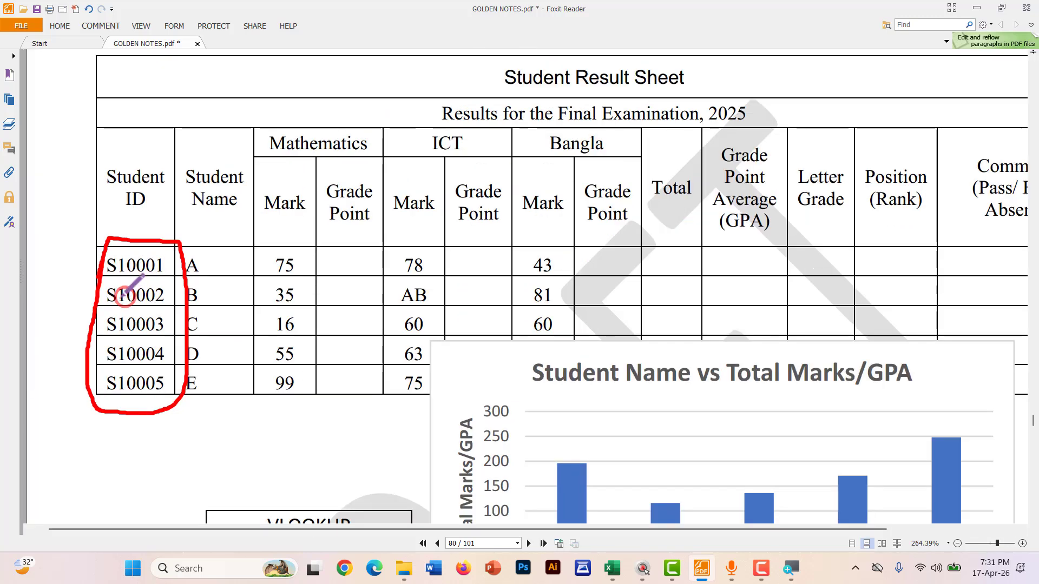
{"action": "scroll", "coordinate": [102, 279], "scroll_direction": "up", "scroll_amount": 1}
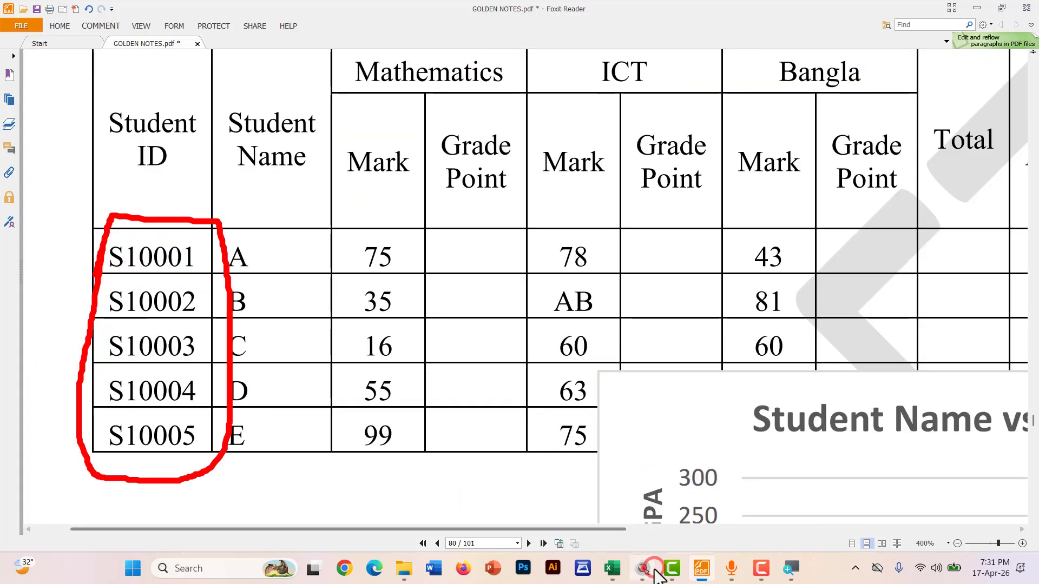
{"action": "left_click", "coordinate": [612, 568]}
Enter Student ID S10001 in B3 and S10002 in B4
{"action": "left_click", "coordinate": [100, 292]}
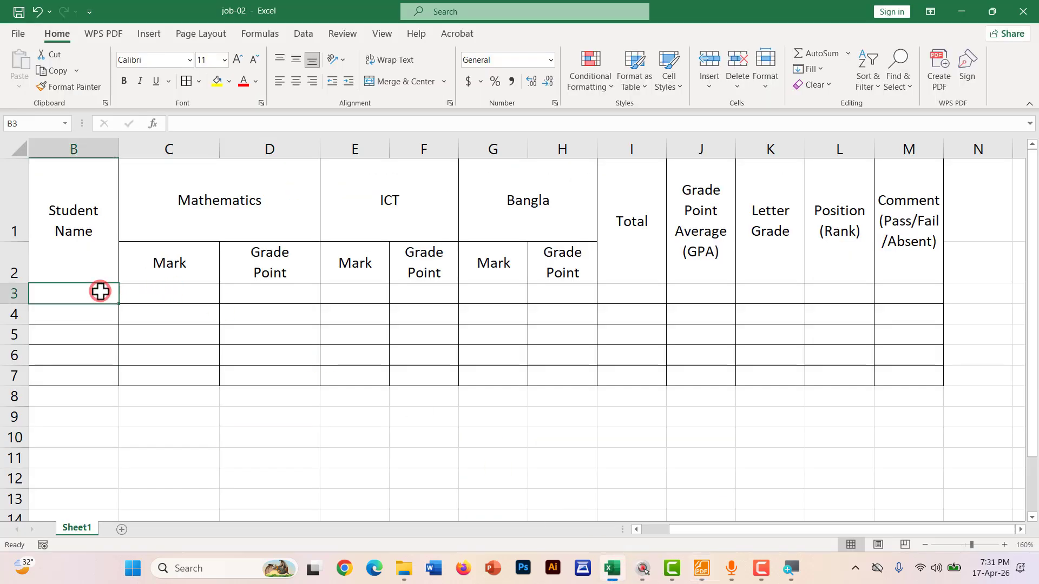
{"action": "type", "text": "Student Name"}
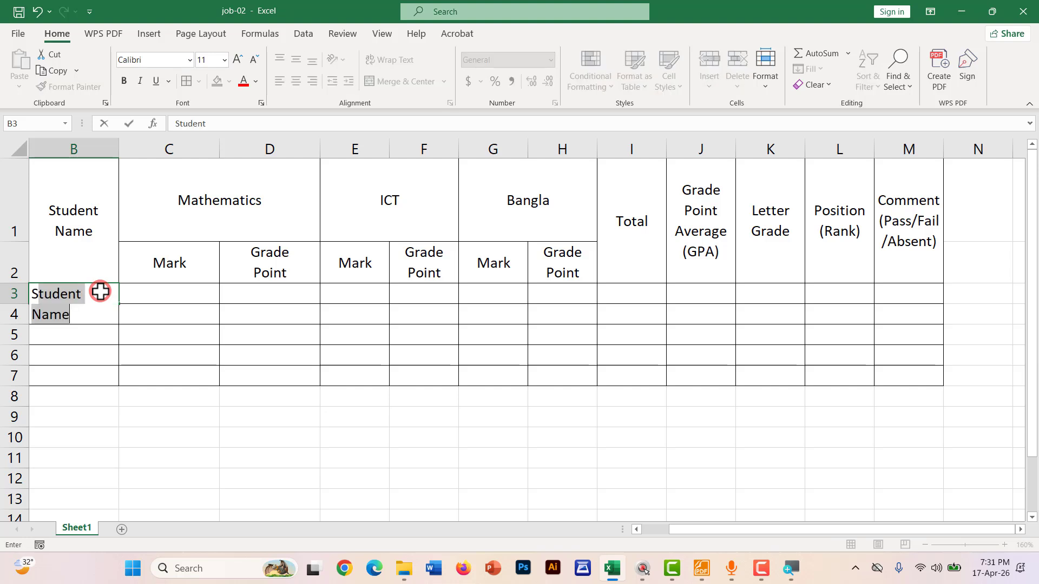
{"action": "type", "text": "10001"}
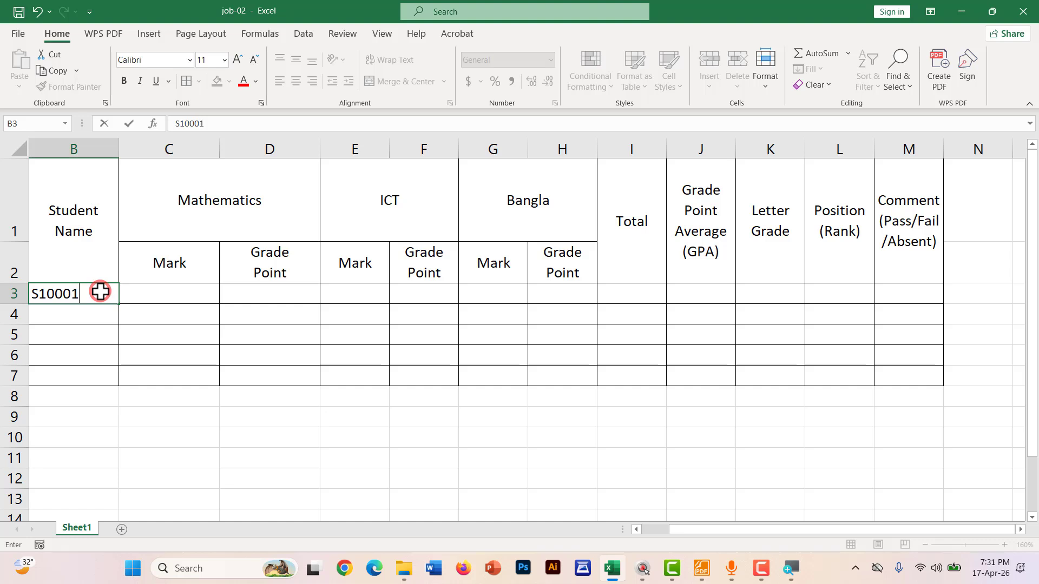
{"action": "key", "text": "Return"}
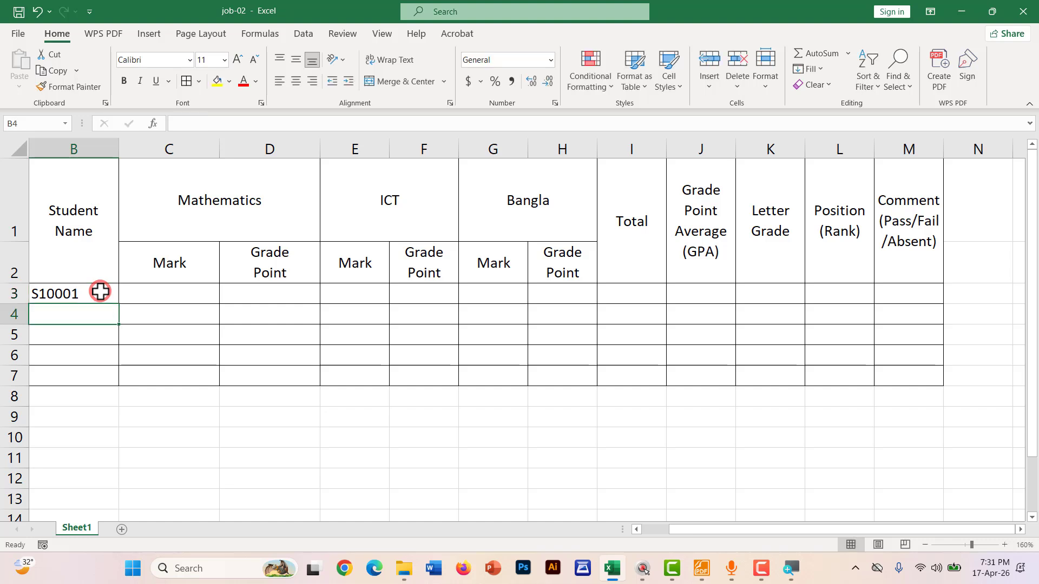
{"action": "type", "text": "s"}
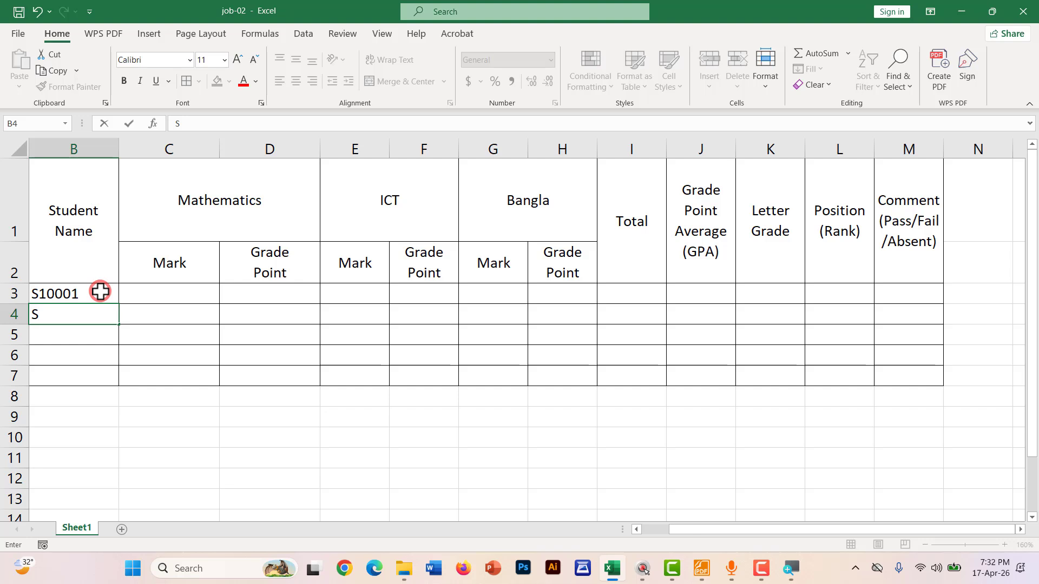
{"action": "type", "text": "10002"}
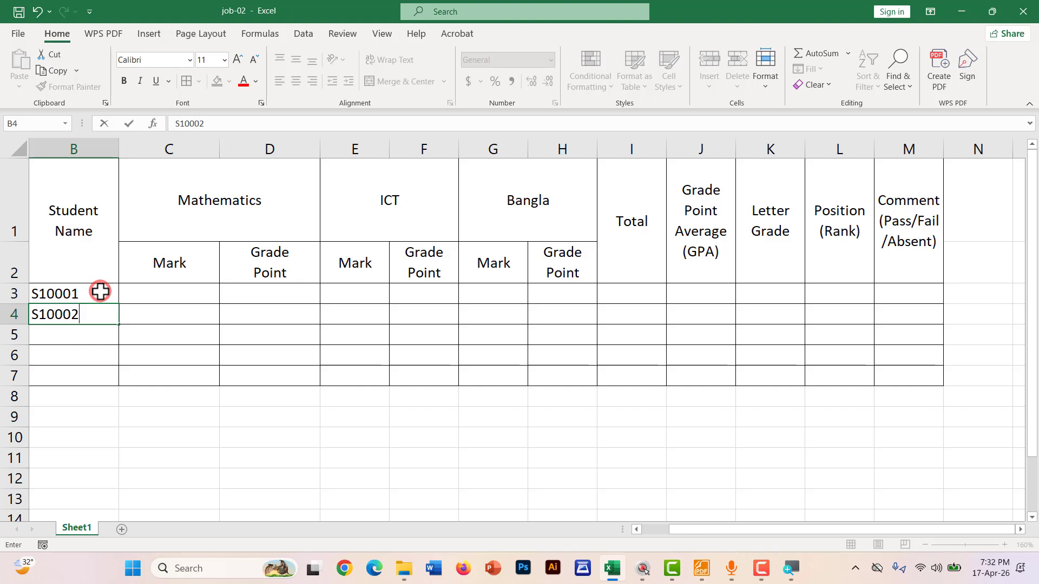
{"action": "key", "text": "Return"}
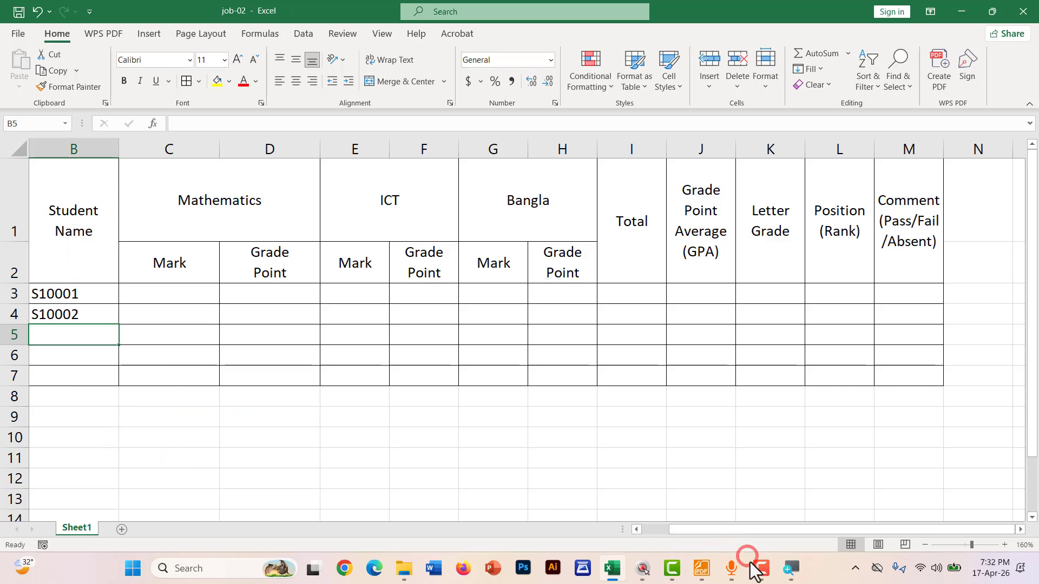
Back in Foxit Reader's PDF notes, mark the Condition section with the pencil
{"action": "left_click", "coordinate": [702, 569]}
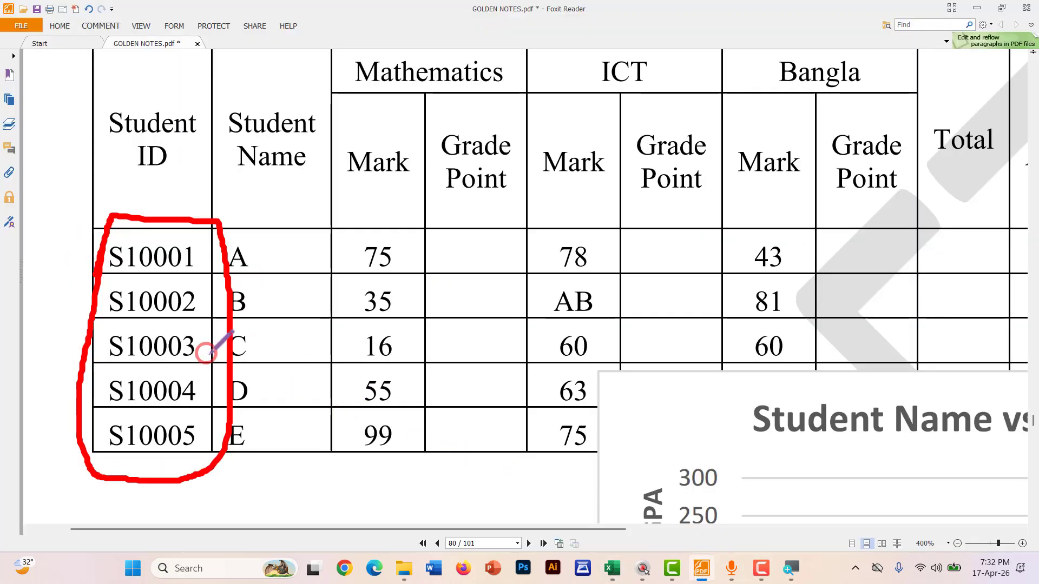
{"action": "scroll", "coordinate": [257, 363], "scroll_direction": "down", "scroll_amount": 5, "text": "ctrl"}
{"action": "scroll", "coordinate": [144, 349], "scroll_direction": "up", "scroll_amount": 15}
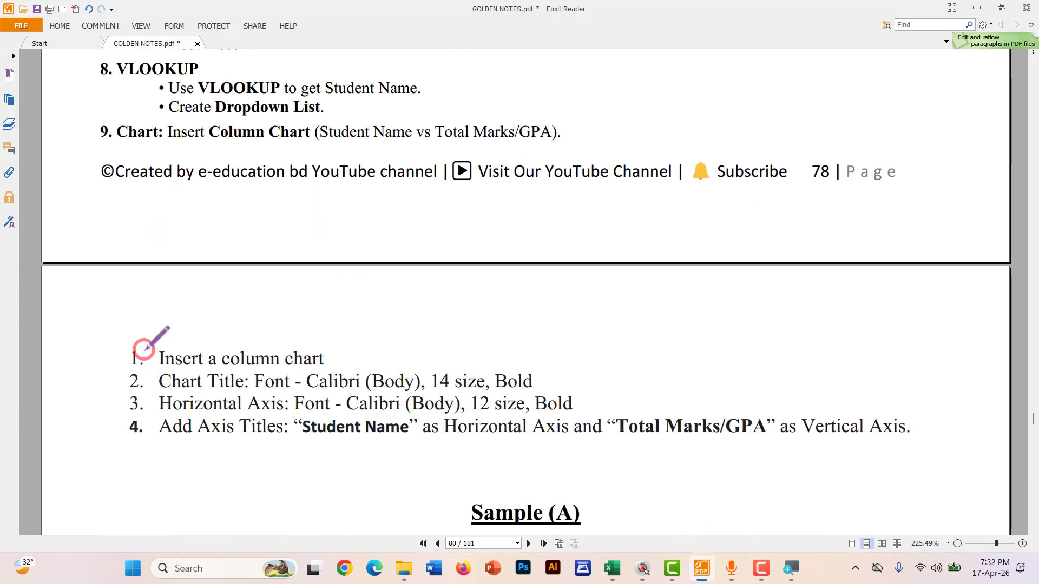
{"action": "scroll", "coordinate": [147, 352], "scroll_direction": "up", "scroll_amount": 7}
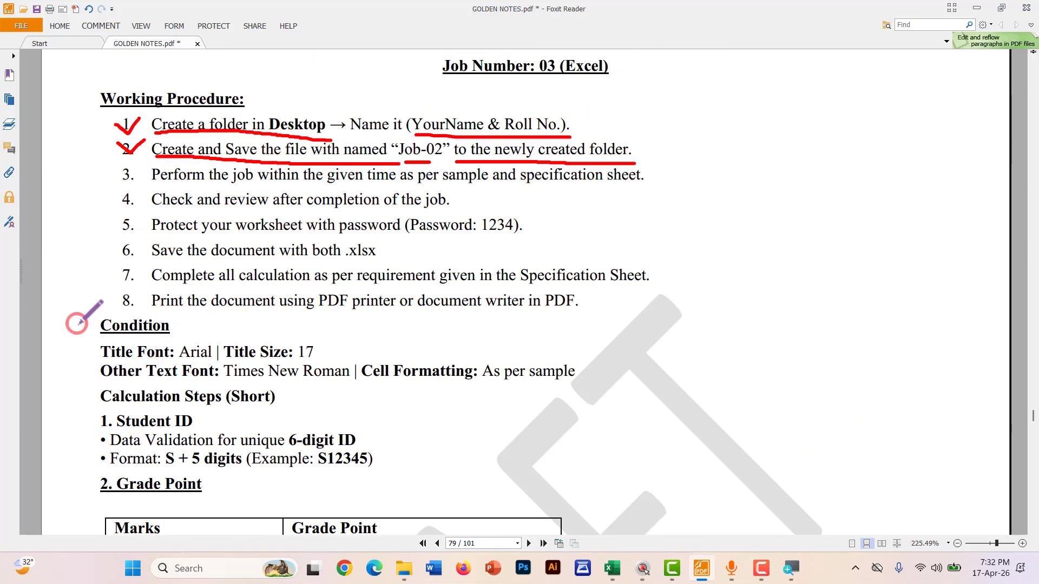
{"action": "left_click_drag", "start_coordinate": [76, 324], "coordinate": [107, 319]}
Tick the Student ID step, then underline its heading and the unique 6-digit ID validation rule
{"action": "scroll", "coordinate": [91, 378], "scroll_direction": "up", "scroll_amount": 3}
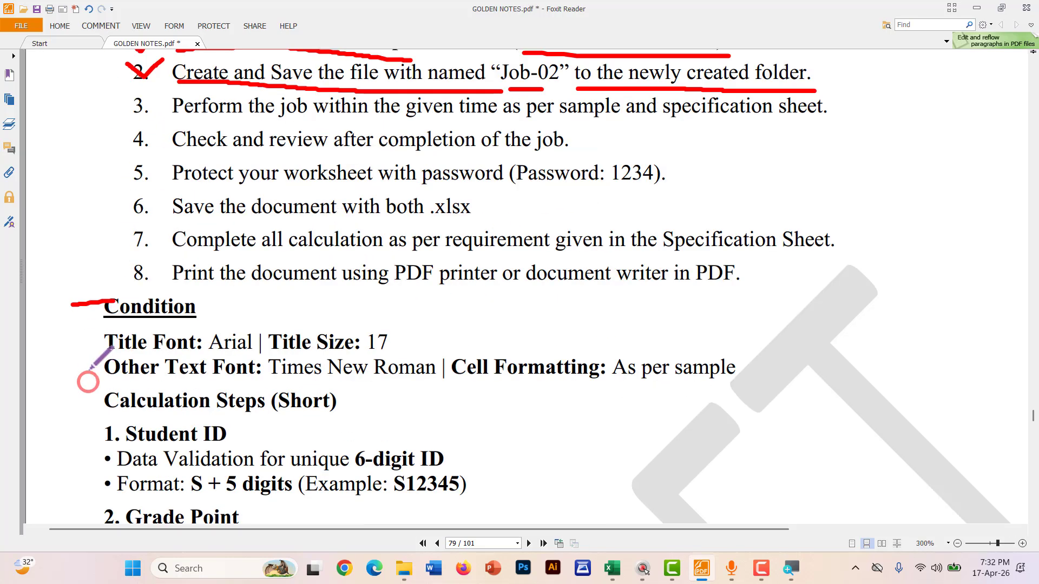
{"action": "scroll", "coordinate": [91, 382], "scroll_direction": "down", "scroll_amount": 2}
{"action": "scroll", "coordinate": [92, 314], "scroll_direction": "down", "scroll_amount": 1}
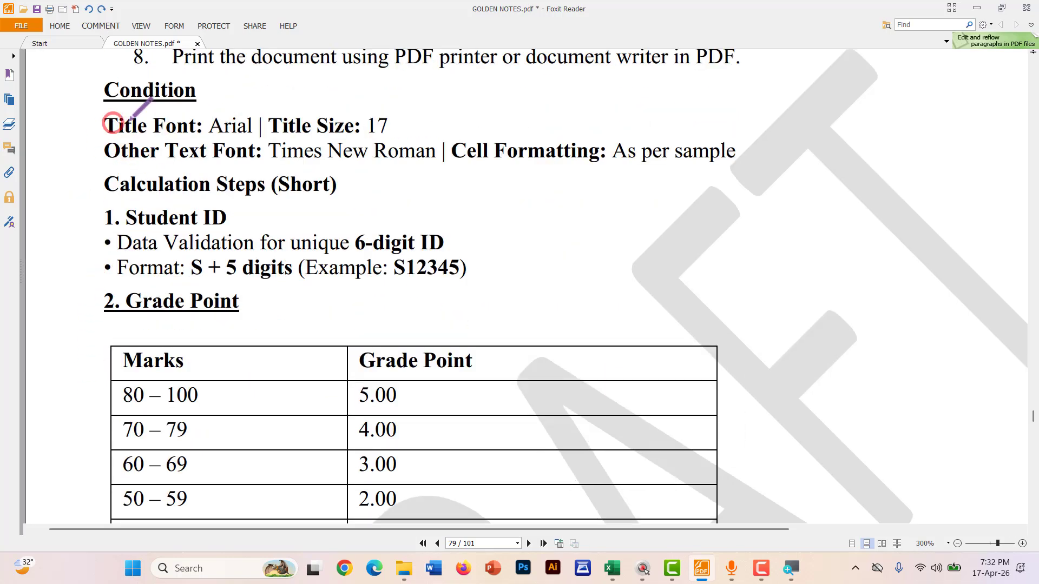
{"action": "scroll", "coordinate": [136, 211], "scroll_direction": "down", "scroll_amount": 2}
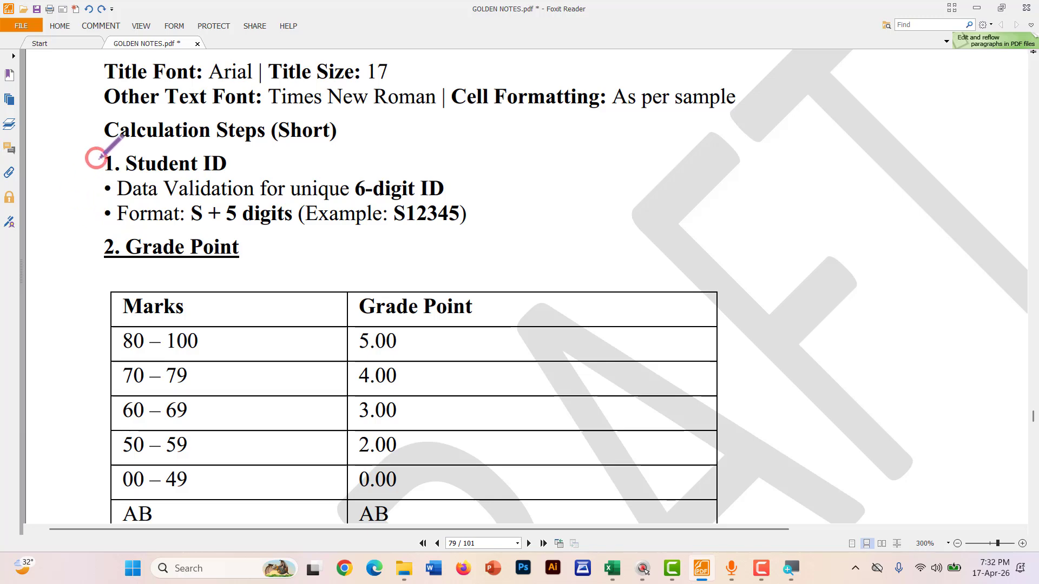
{"action": "mouse_move", "coordinate": [95, 153]}
{"action": "left_mouse_down"}
{"action": "mouse_move", "coordinate": [106, 172]}
{"action": "mouse_move", "coordinate": [130, 138]}
{"action": "left_mouse_up"}
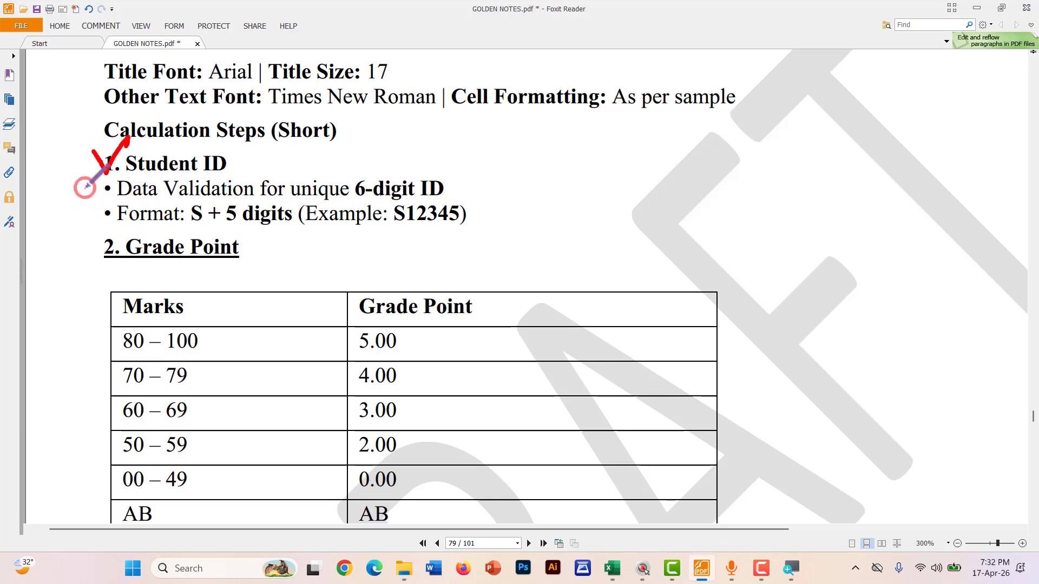
{"action": "scroll", "coordinate": [82, 184], "scroll_direction": "up", "scroll_amount": 1}
{"action": "scroll", "coordinate": [87, 192], "scroll_direction": "up", "scroll_amount": 1}
{"action": "scroll", "coordinate": [91, 195], "scroll_direction": "down", "scroll_amount": 1}
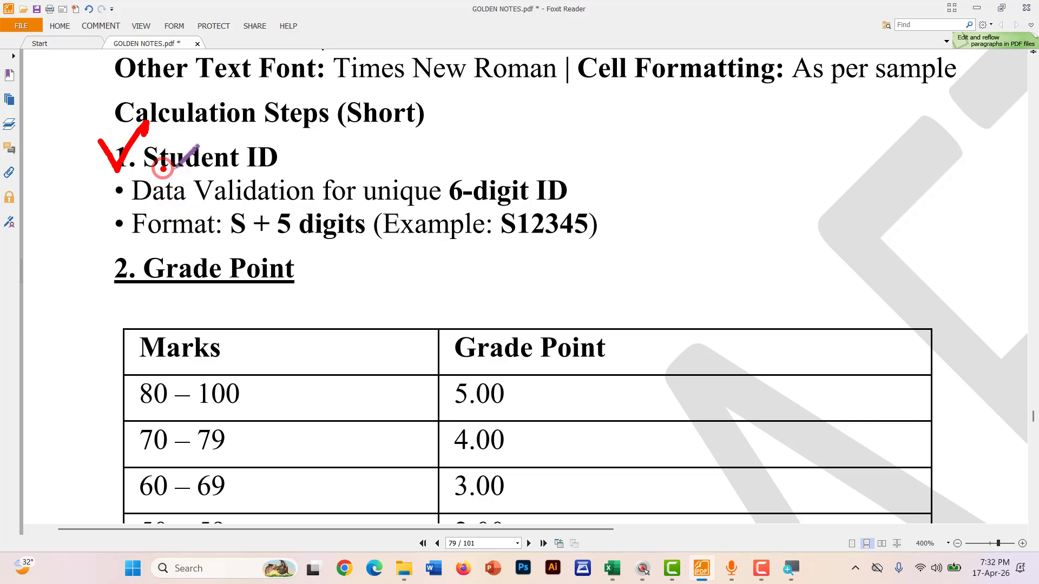
{"action": "left_click_drag", "start_coordinate": [161, 170], "coordinate": [278, 171]}
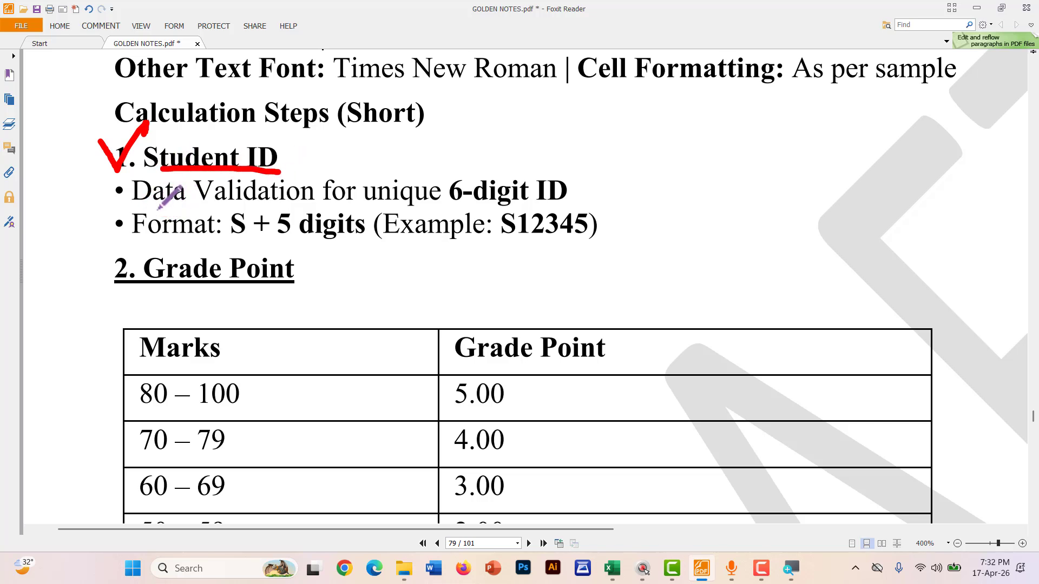
{"action": "left_click_drag", "start_coordinate": [147, 206], "coordinate": [564, 202]}
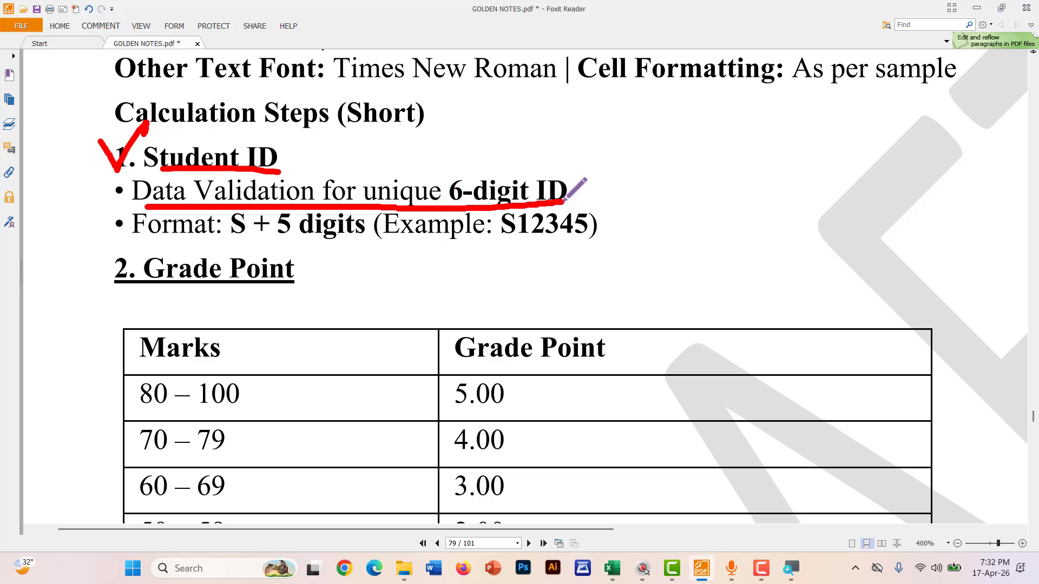
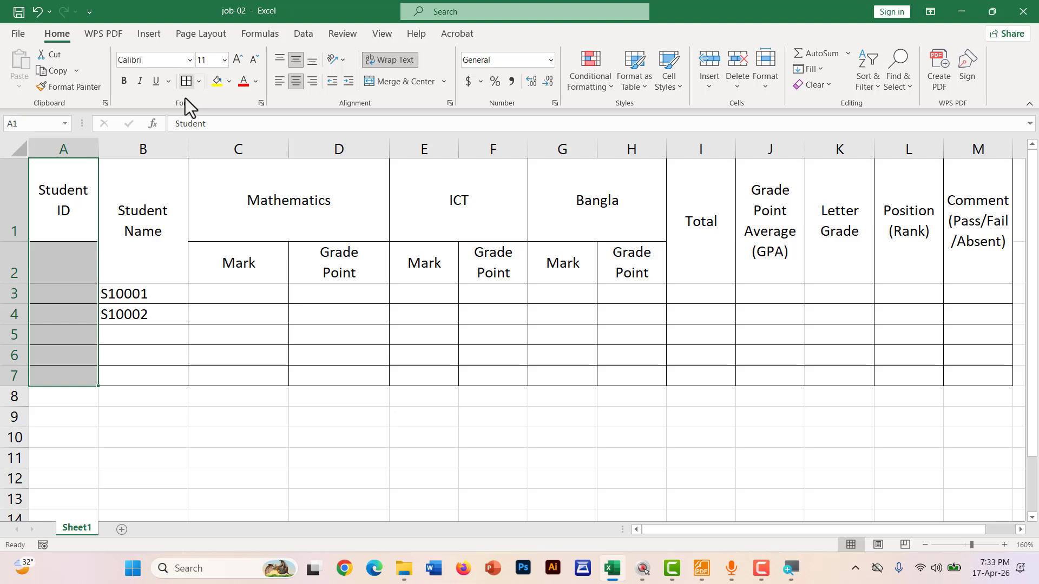
Move the Student IDs S10001 and S10002 from B3:B4 into A3:A4
{"action": "left_click", "coordinate": [126, 408]}
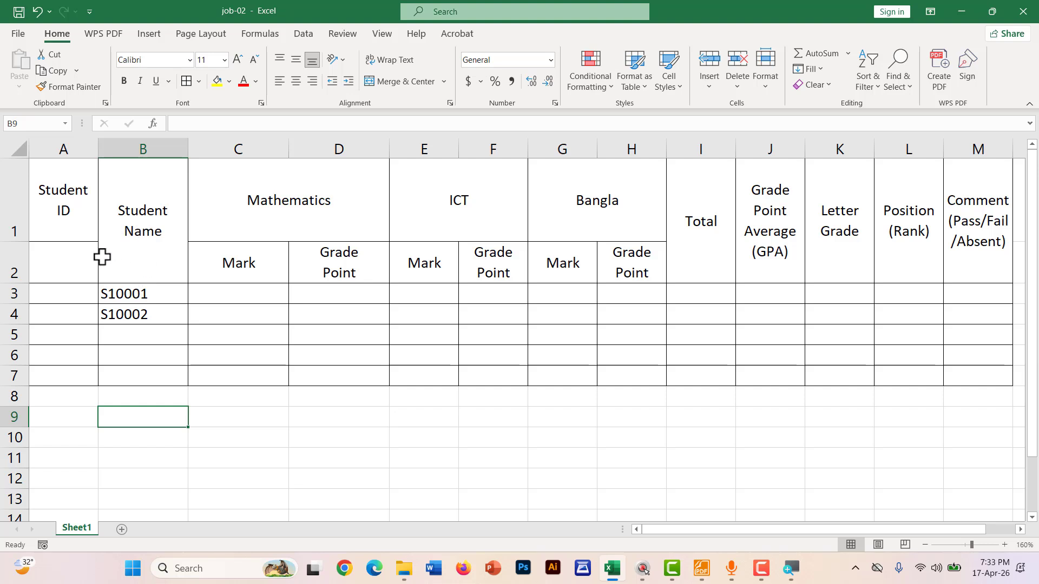
{"action": "mouse_move", "coordinate": [104, 294]}
{"action": "left_mouse_down"}
{"action": "mouse_move", "coordinate": [116, 297]}
{"action": "mouse_move", "coordinate": [80, 304]}
{"action": "mouse_move", "coordinate": [100, 306]}
{"action": "left_mouse_up"}
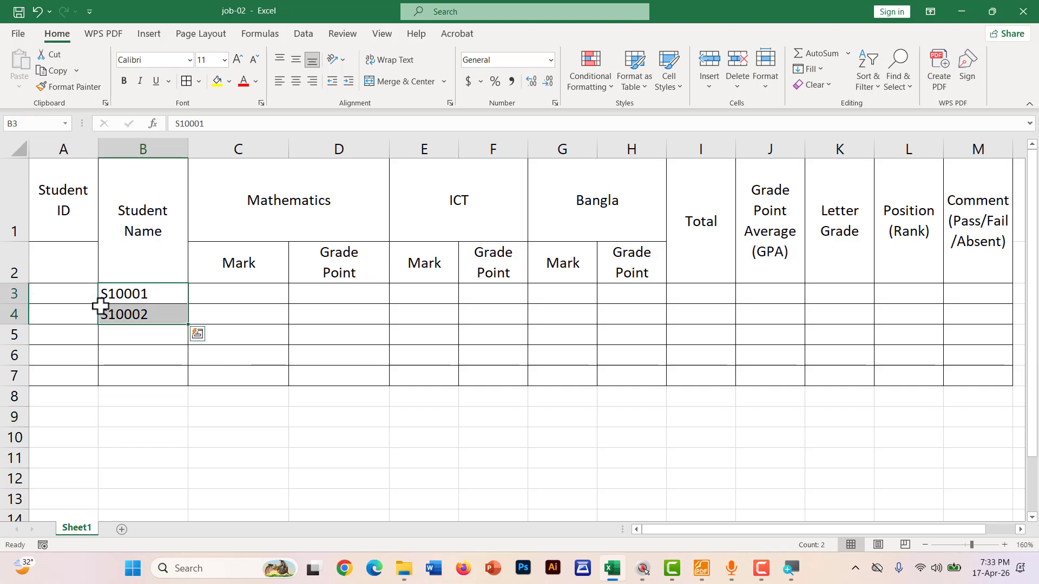
{"action": "key", "text": "ctrl+c"}
{"action": "left_click", "coordinate": [46, 291]}
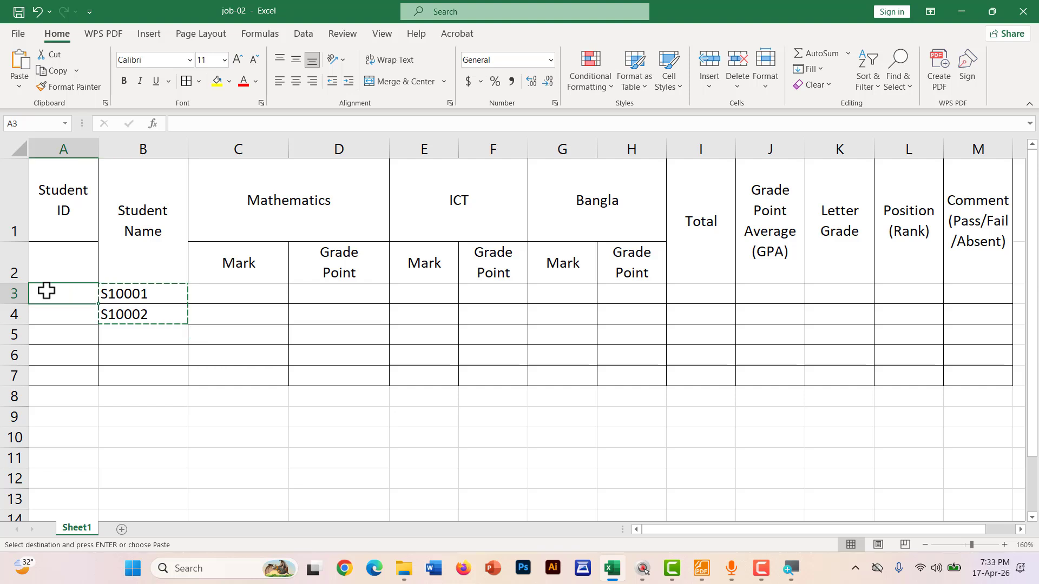
{"action": "key", "text": "ctrl+v"}
Merge and centre the Student ID header over A1:A2, and restore the B3:B4 border
{"action": "left_click_drag", "start_coordinate": [67, 195], "coordinate": [60, 259]}
{"action": "left_click", "coordinate": [401, 82]}
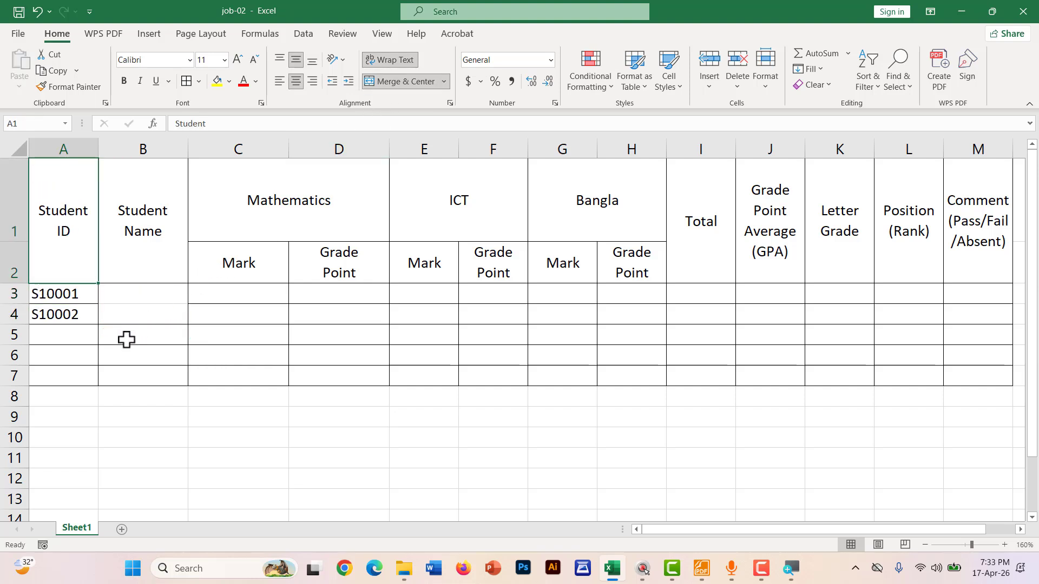
{"action": "scroll", "coordinate": [118, 348], "scroll_direction": "down", "scroll_amount": 1, "text": "ctrl"}
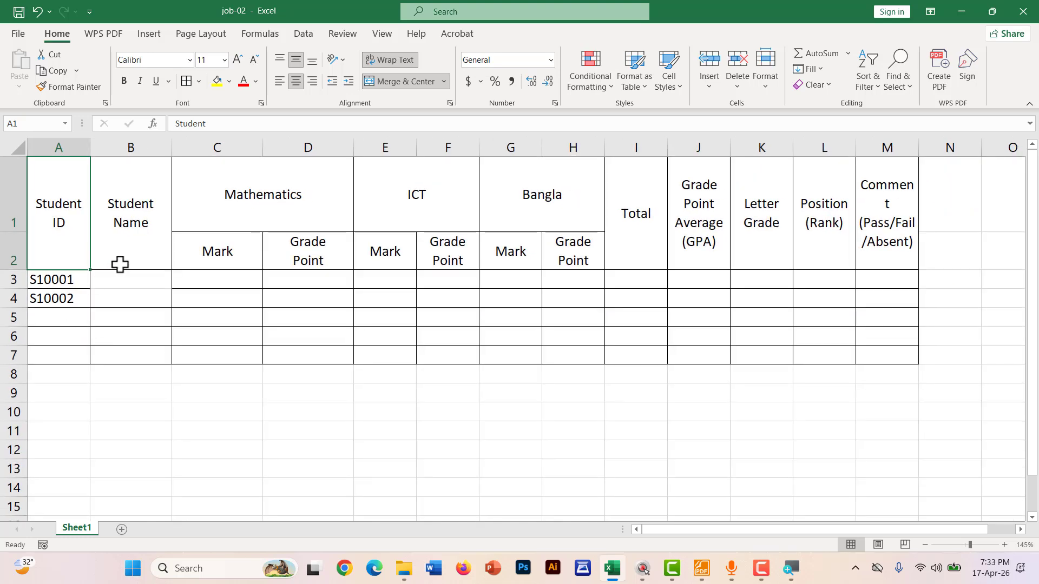
{"action": "left_click_drag", "start_coordinate": [118, 277], "coordinate": [121, 292]}
{"action": "left_click", "coordinate": [186, 81]}
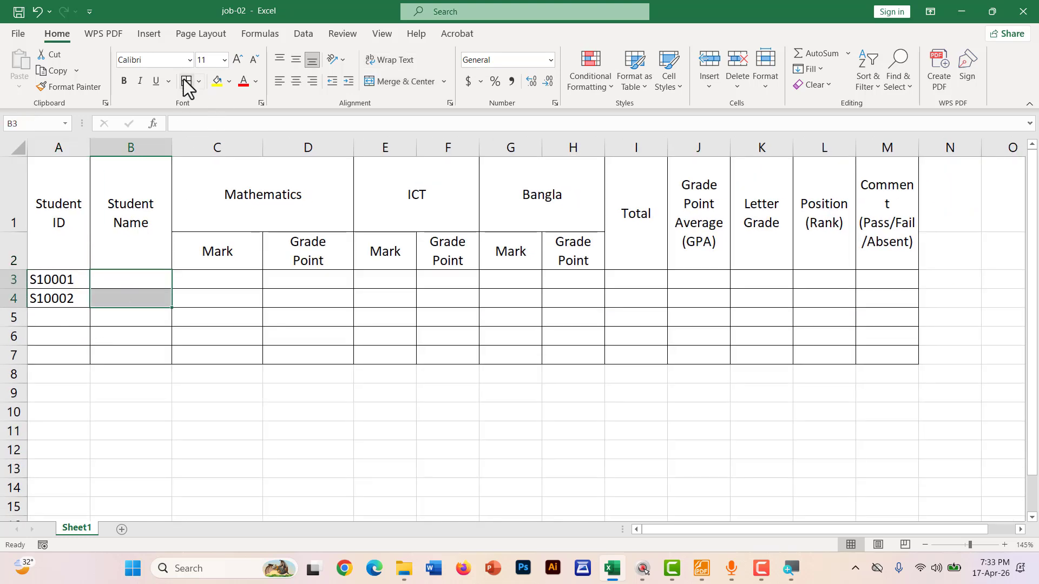
Widen column A to fit the Student IDs
{"action": "left_click", "coordinate": [120, 395]}
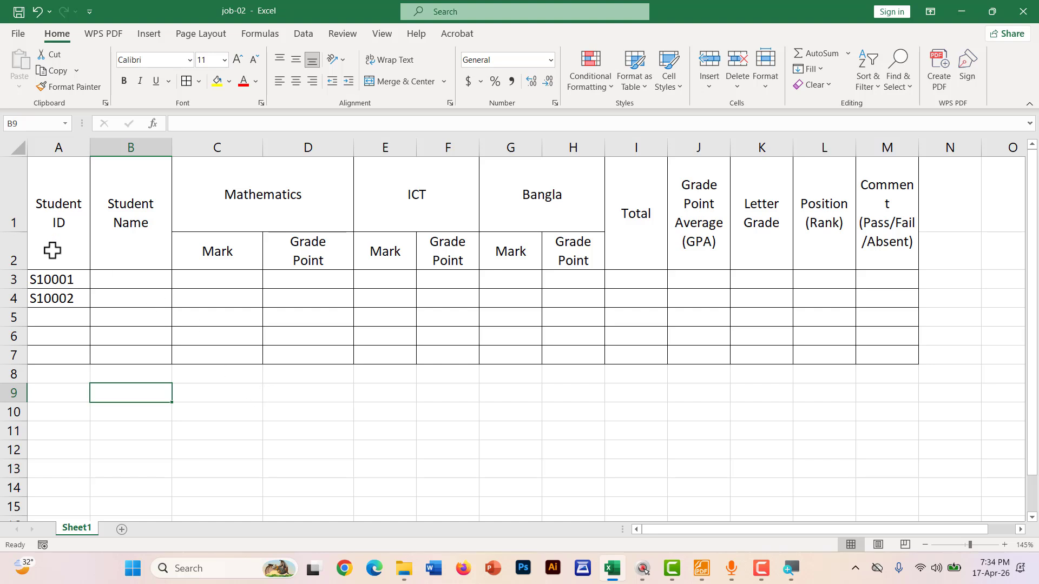
{"action": "left_click_drag", "start_coordinate": [90, 148], "coordinate": [99, 147]}
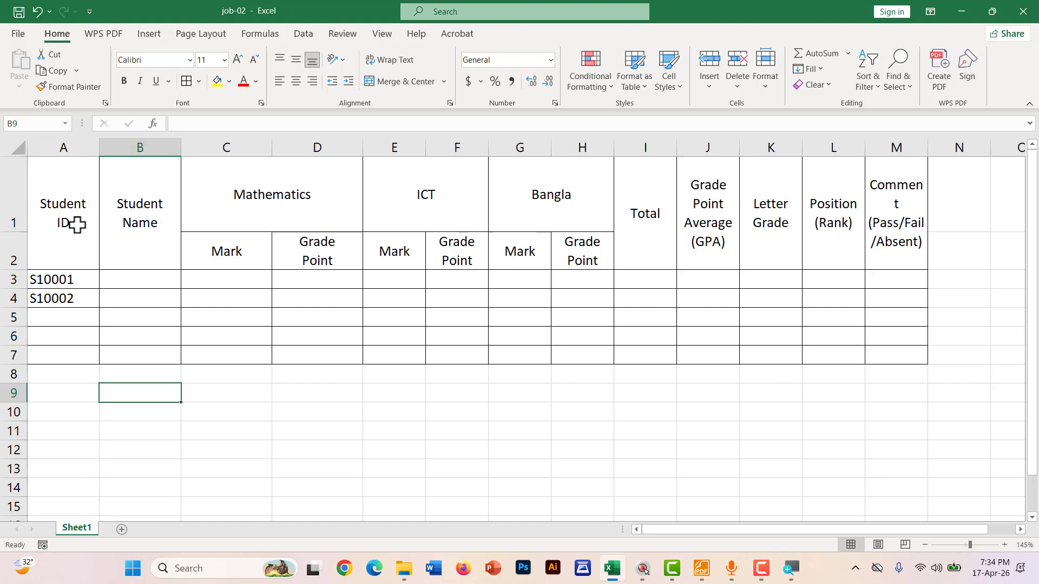
{"action": "scroll", "coordinate": [51, 393], "scroll_direction": "up", "scroll_amount": 1}
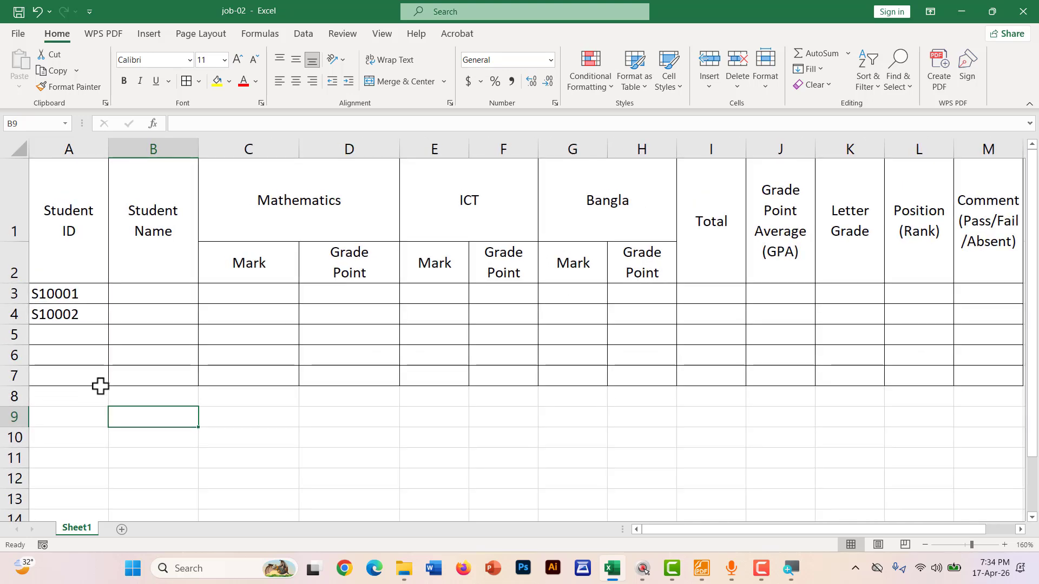
{"action": "key", "text": "ctrl+shift+d"}
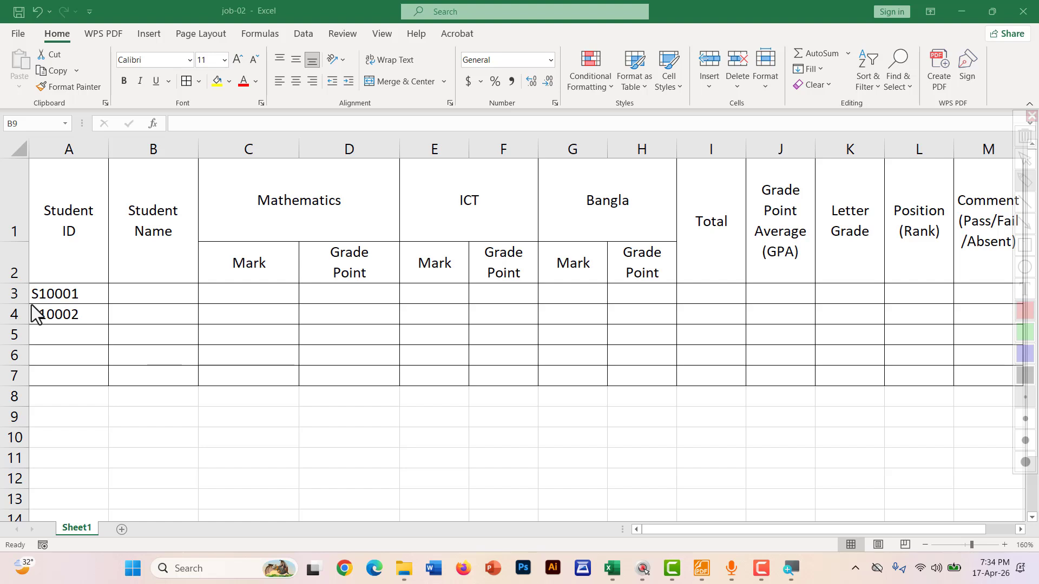
{"action": "mouse_move", "coordinate": [31, 305]}
{"action": "left_mouse_down"}
{"action": "mouse_move", "coordinate": [92, 303]}
{"action": "mouse_move", "coordinate": [112, 280]}
{"action": "mouse_move", "coordinate": [25, 282]}
{"action": "mouse_move", "coordinate": [26, 301]}
{"action": "left_mouse_up"}
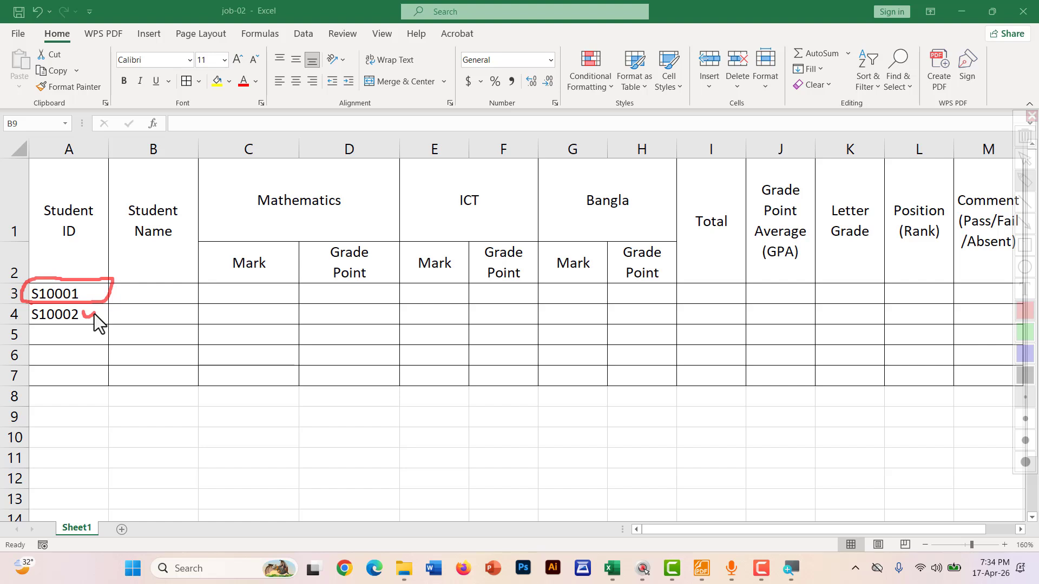
{"action": "mouse_move", "coordinate": [29, 322]}
{"action": "left_mouse_down"}
{"action": "mouse_move", "coordinate": [99, 306]}
{"action": "mouse_move", "coordinate": [32, 300]}
{"action": "mouse_move", "coordinate": [35, 323]}
{"action": "left_mouse_up"}
{"action": "key", "text": "Escape"}
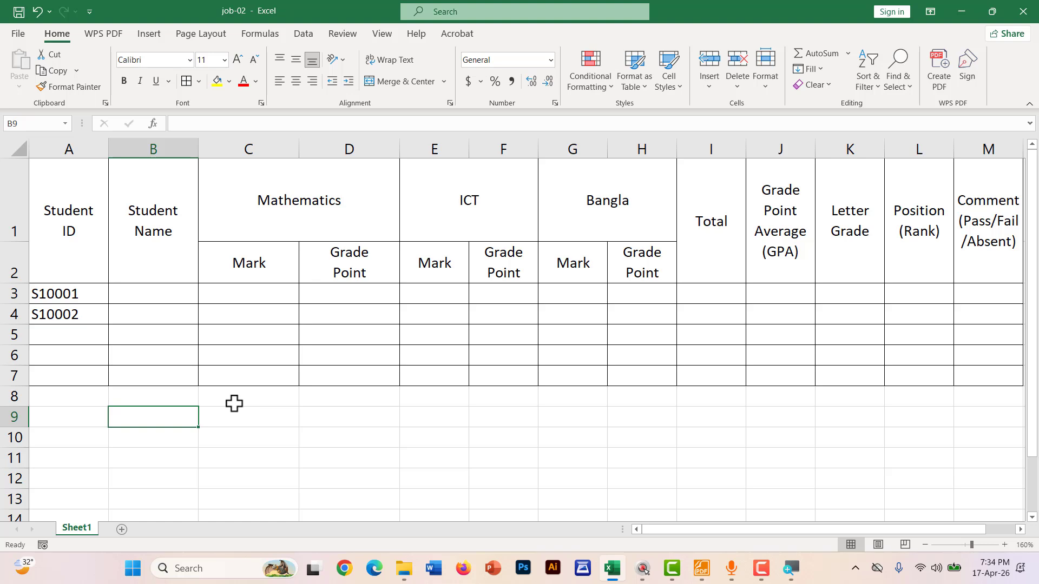
{"action": "left_click", "coordinate": [297, 409]}
{"action": "left_click", "coordinate": [325, 417]}
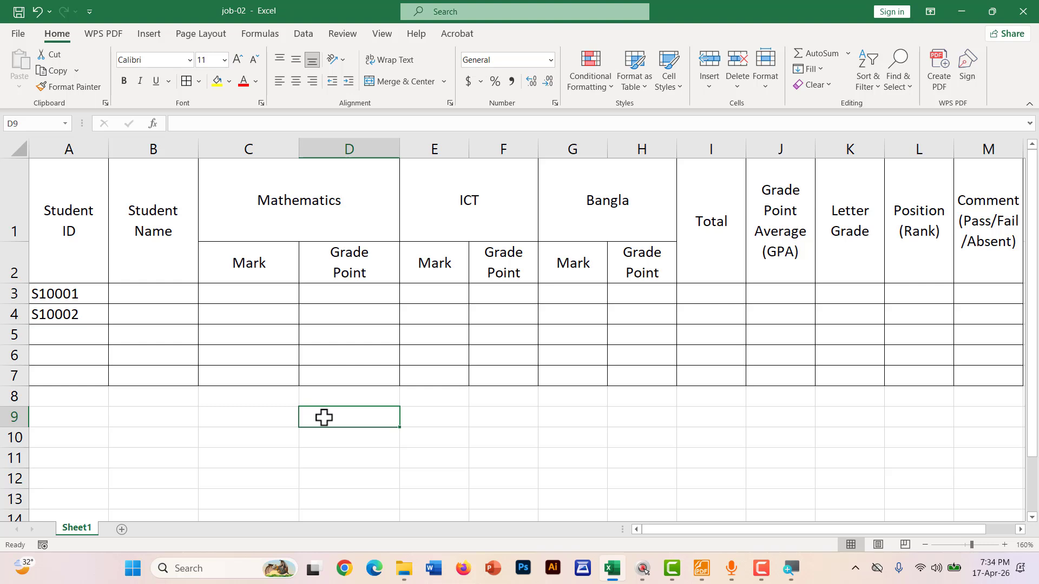
Enter =LEN(A3) in D9 so it returns 6
{"action": "type", "text": "="}
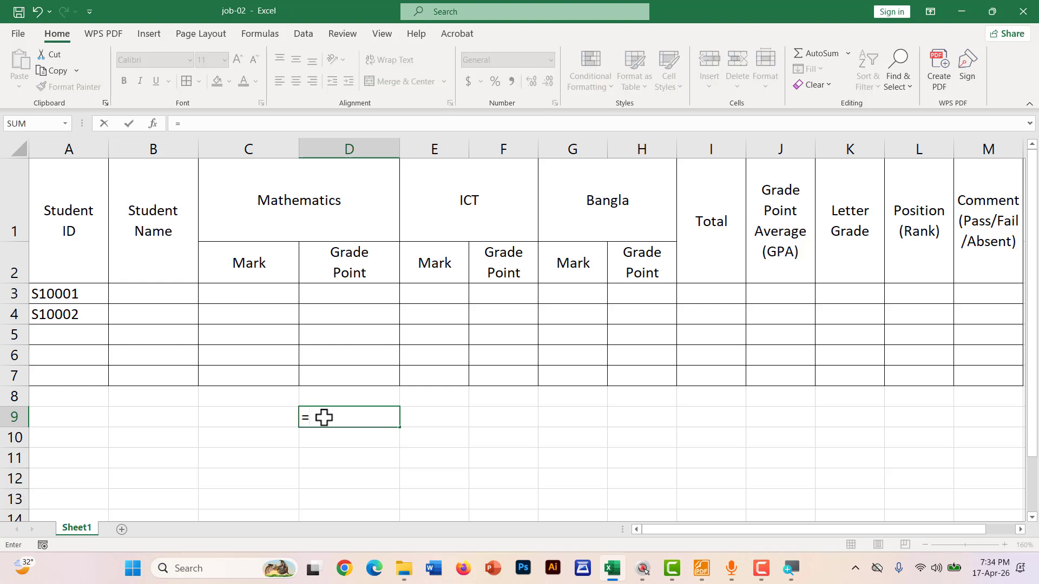
{"action": "type", "text": "LEN"}
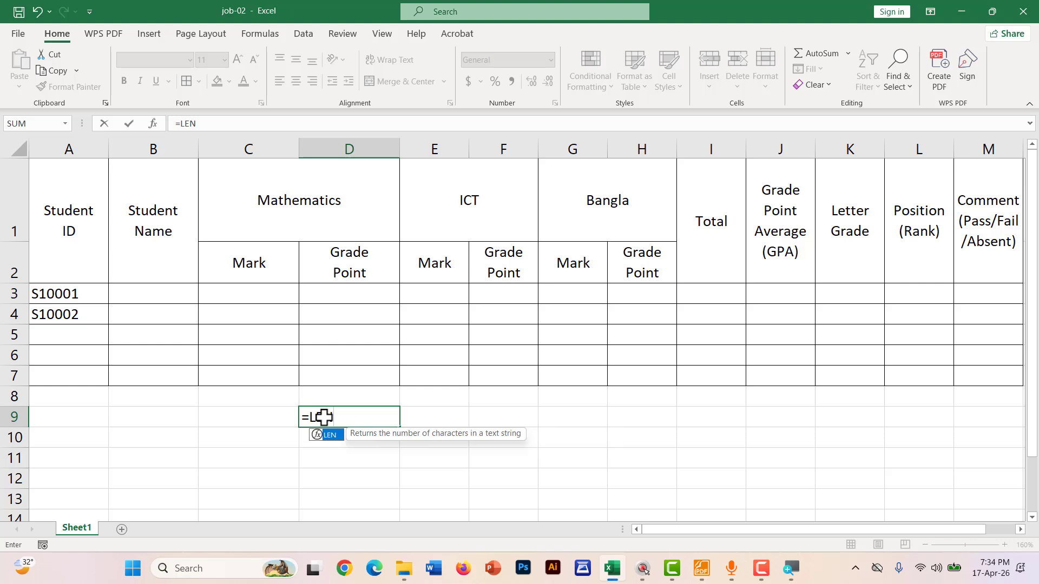
{"action": "type", "text": "("}
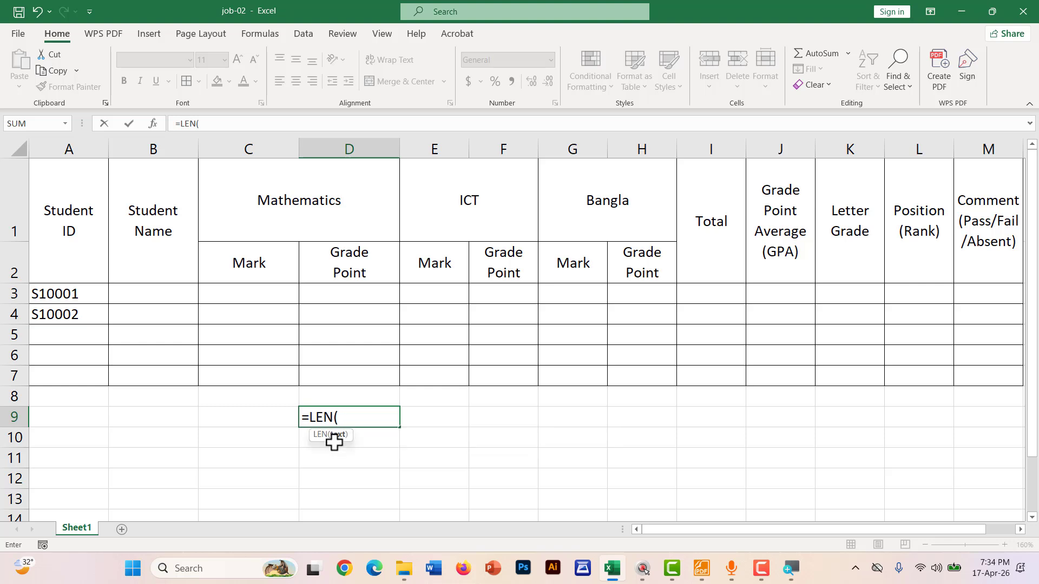
{"action": "left_click", "coordinate": [53, 292]}
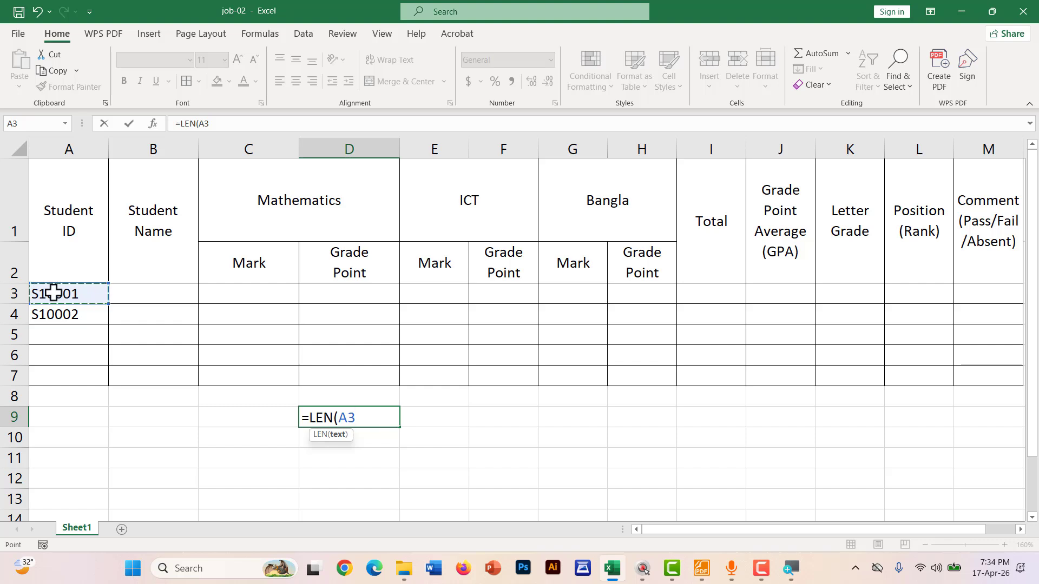
{"action": "type", "text": ")"}
{"action": "key", "text": "Return"}
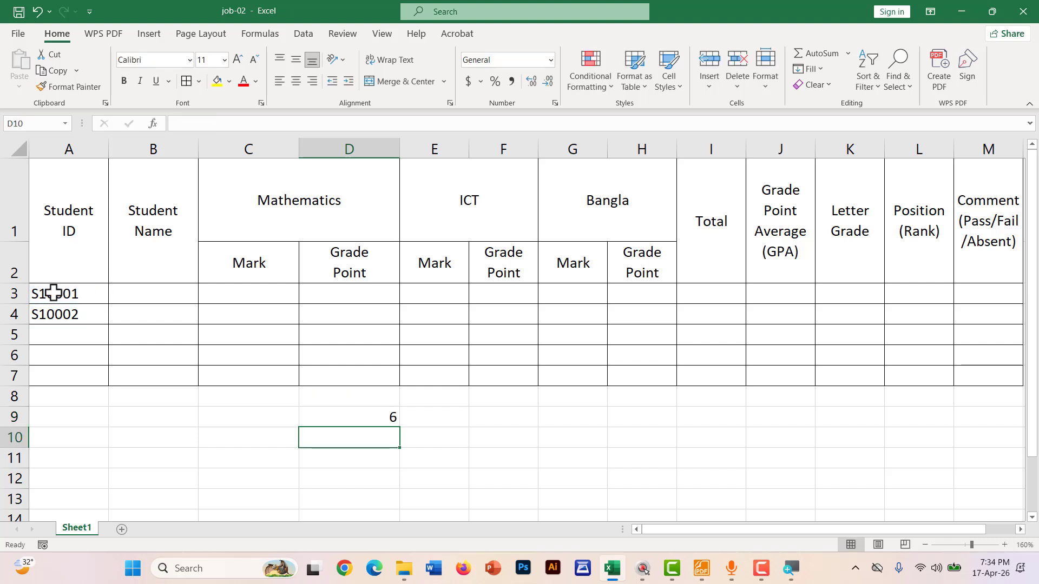
Annotate the ID S10001 in A3 and its length result 6 in D9
{"action": "left_click", "coordinate": [347, 417]}
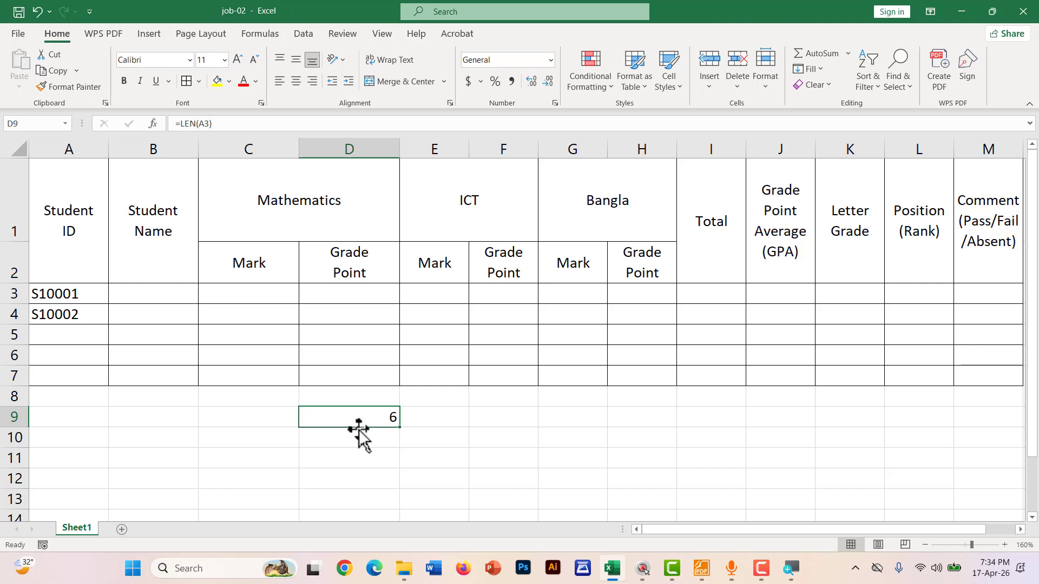
{"action": "key", "text": "ctrl+shift+d"}
{"action": "mouse_move", "coordinate": [30, 300]}
{"action": "left_mouse_down"}
{"action": "mouse_move", "coordinate": [58, 300]}
{"action": "mouse_move", "coordinate": [27, 298]}
{"action": "mouse_move", "coordinate": [35, 302]}
{"action": "left_mouse_up"}
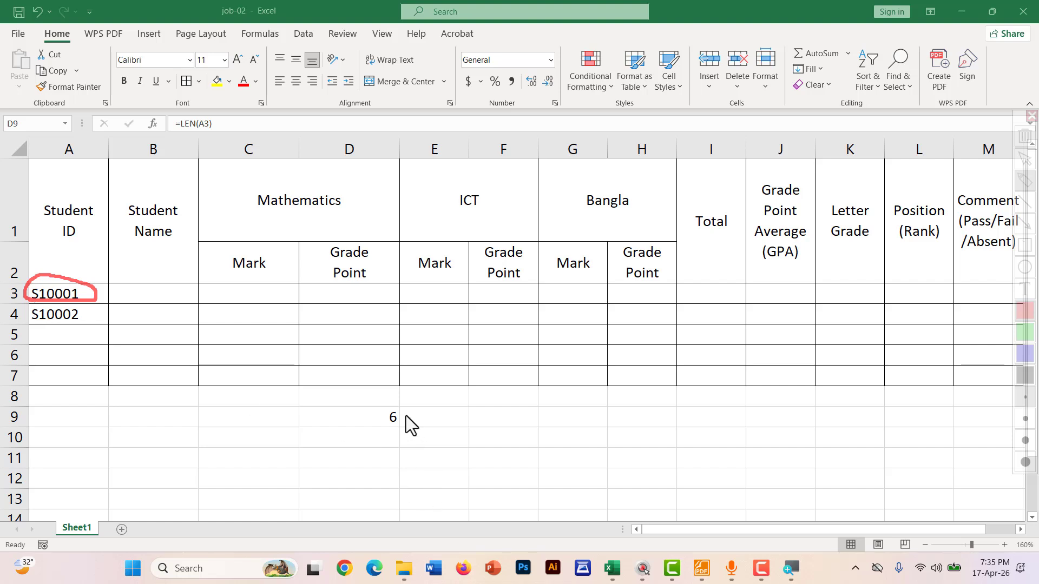
{"action": "left_click_drag", "start_coordinate": [406, 416], "coordinate": [358, 400]}
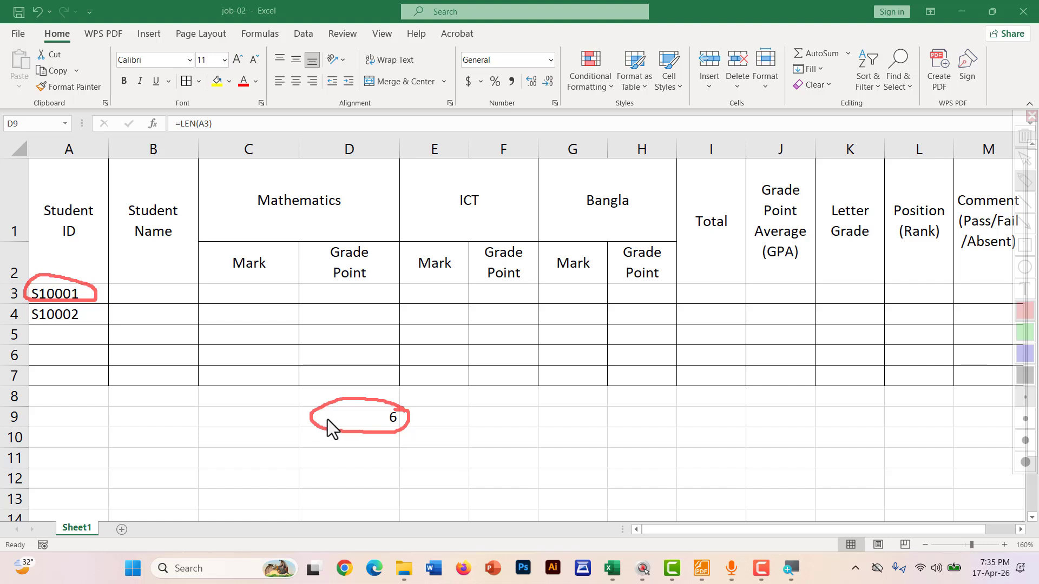
{"action": "key", "text": "Escape"}
Test the length count by changing A3 to S100011, then restore S10001
{"action": "double_click", "coordinate": [97, 298]}
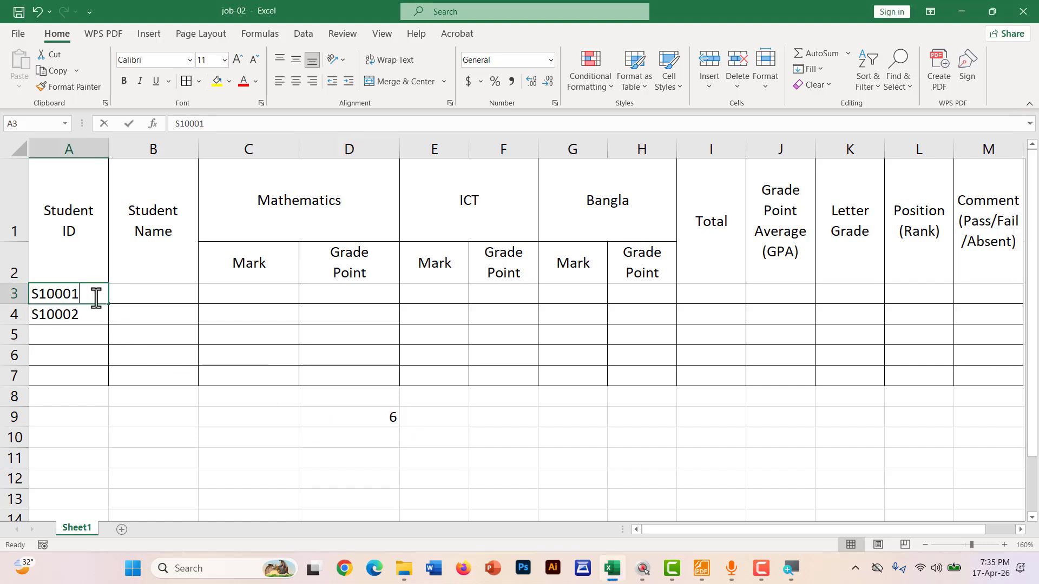
{"action": "left_click", "coordinate": [231, 413]}
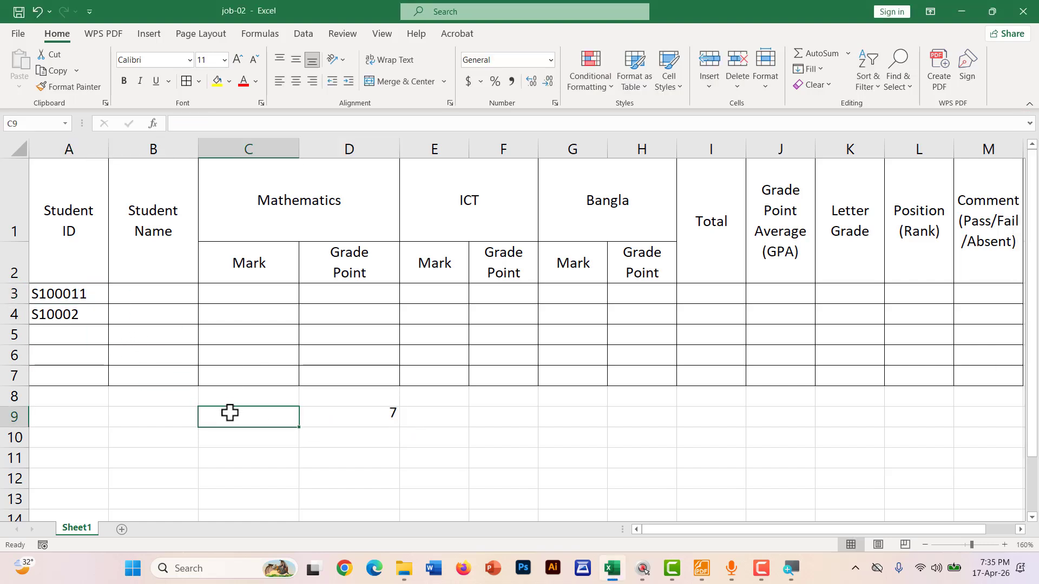
{"action": "double_click", "coordinate": [96, 295]}
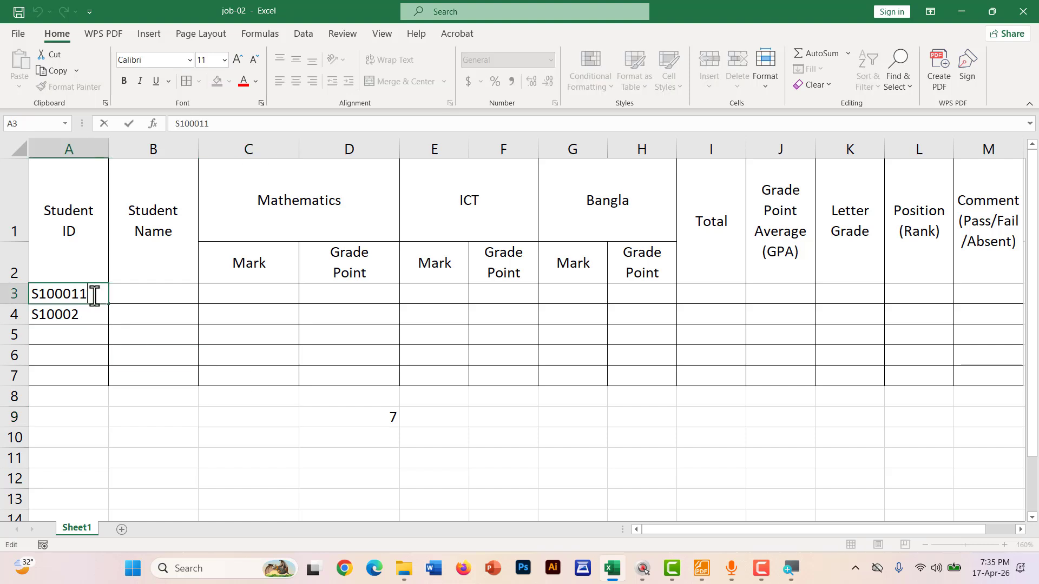
{"action": "key", "text": "BackSpace"}
{"action": "left_click", "coordinate": [227, 414]}
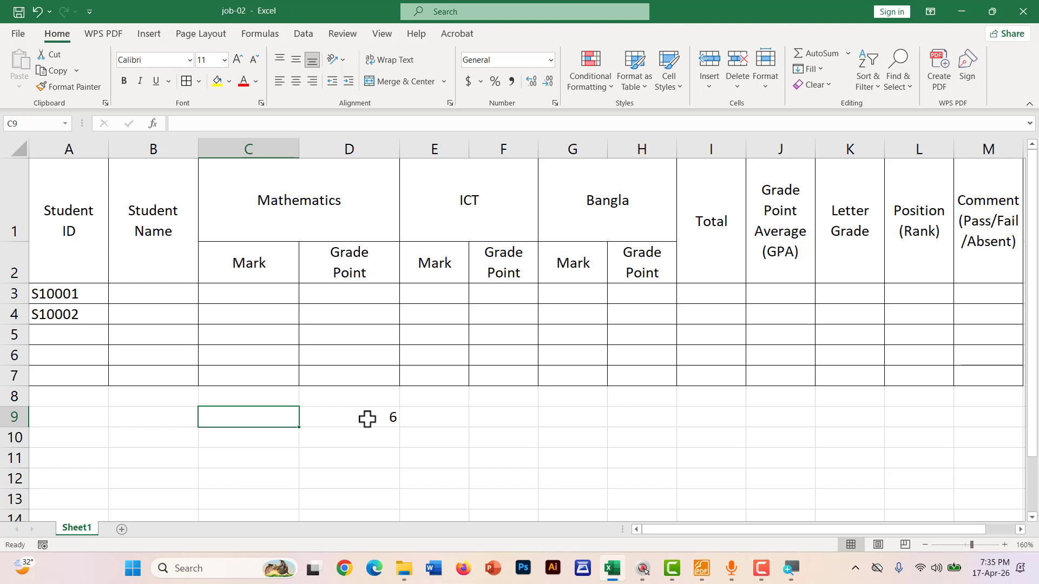
Make D9 the comparison =LEN(A3)=6 and circle its TRUE result for S10001
{"action": "double_click", "coordinate": [367, 419]}
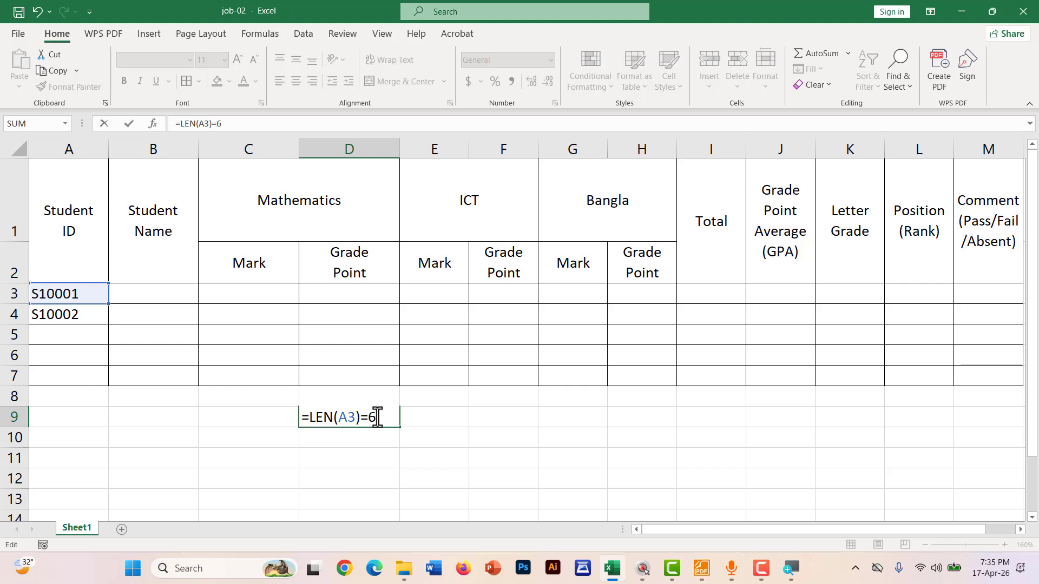
{"action": "key", "text": "Return"}
{"action": "left_click", "coordinate": [378, 417]}
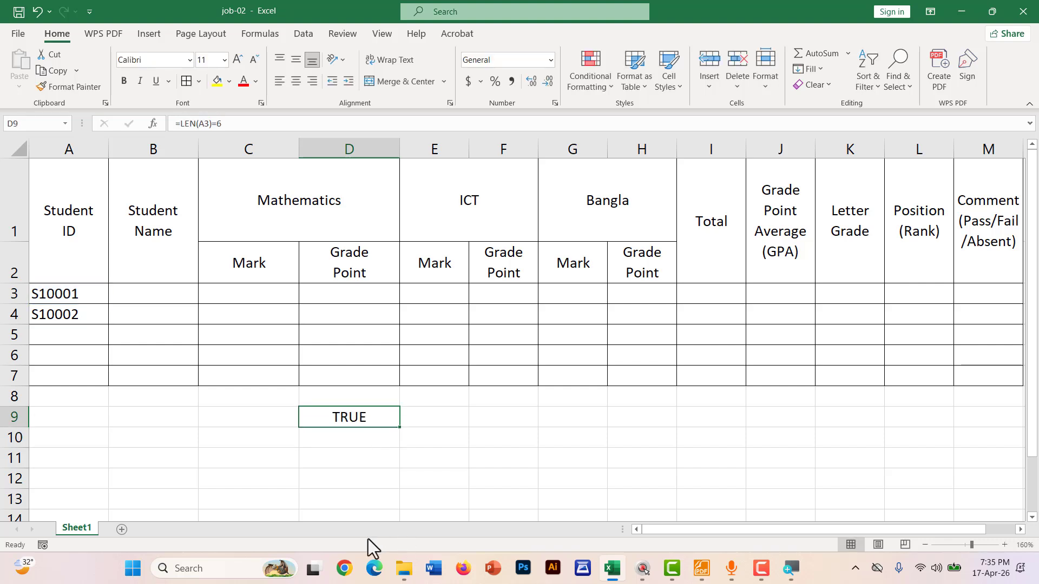
{"action": "key", "text": "ctrl+2"}
{"action": "mouse_move", "coordinate": [28, 299]}
{"action": "left_mouse_down"}
{"action": "mouse_move", "coordinate": [97, 303]}
{"action": "mouse_move", "coordinate": [104, 285]}
{"action": "mouse_move", "coordinate": [46, 278]}
{"action": "mouse_move", "coordinate": [31, 293]}
{"action": "left_mouse_up"}
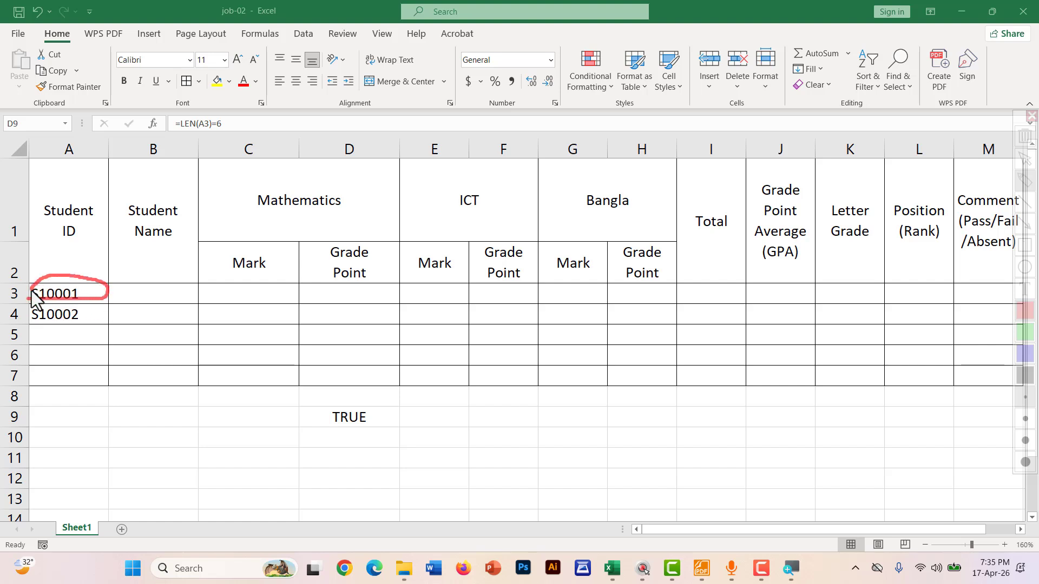
{"action": "left_click_drag", "start_coordinate": [340, 403], "coordinate": [336, 437]}
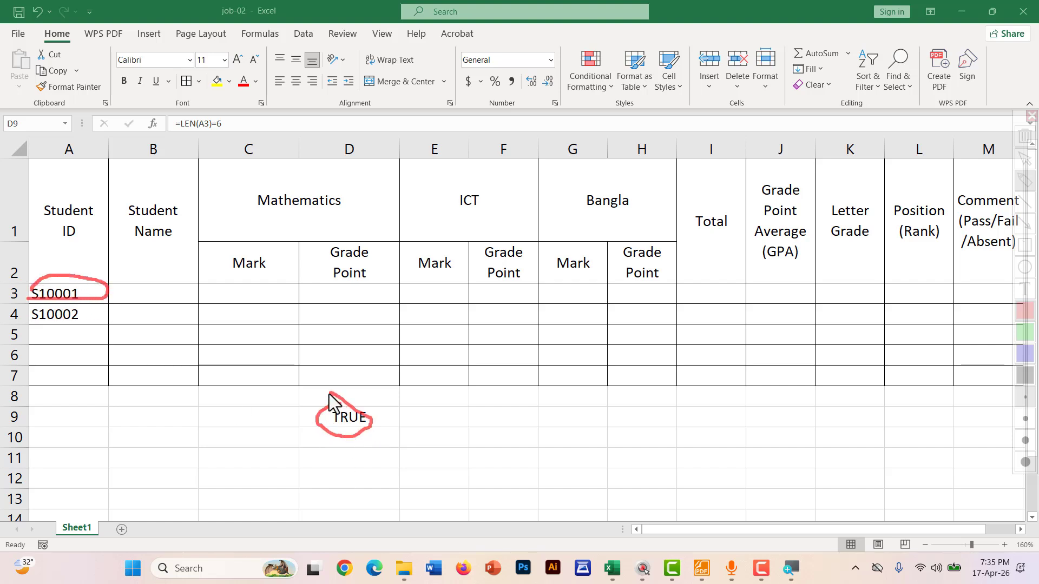
{"action": "key", "text": "Escape"}
Shorten A3's ID to S1000 to test the length check
{"action": "double_click", "coordinate": [77, 293]}
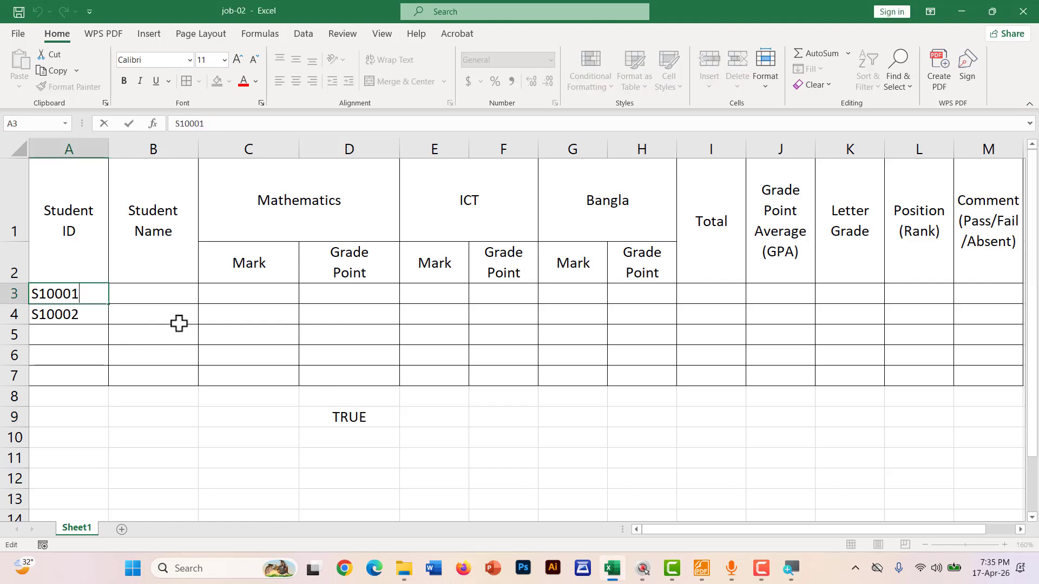
{"action": "key", "text": "BackSpace"}
{"action": "left_click", "coordinate": [390, 436]}
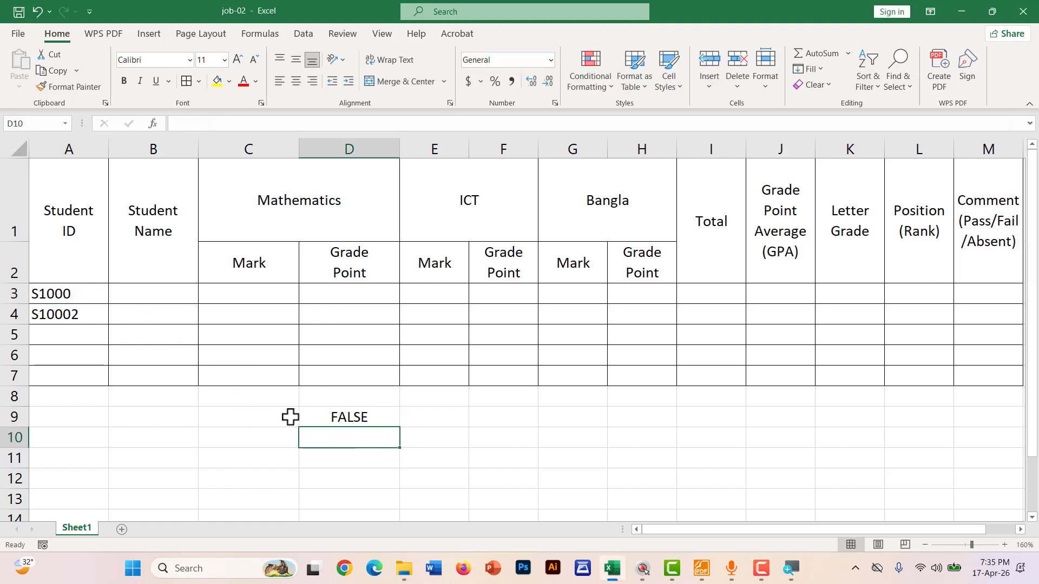
Delete the LEN formula from D9 and correct A3 back to S10001
{"action": "double_click", "coordinate": [366, 417]}
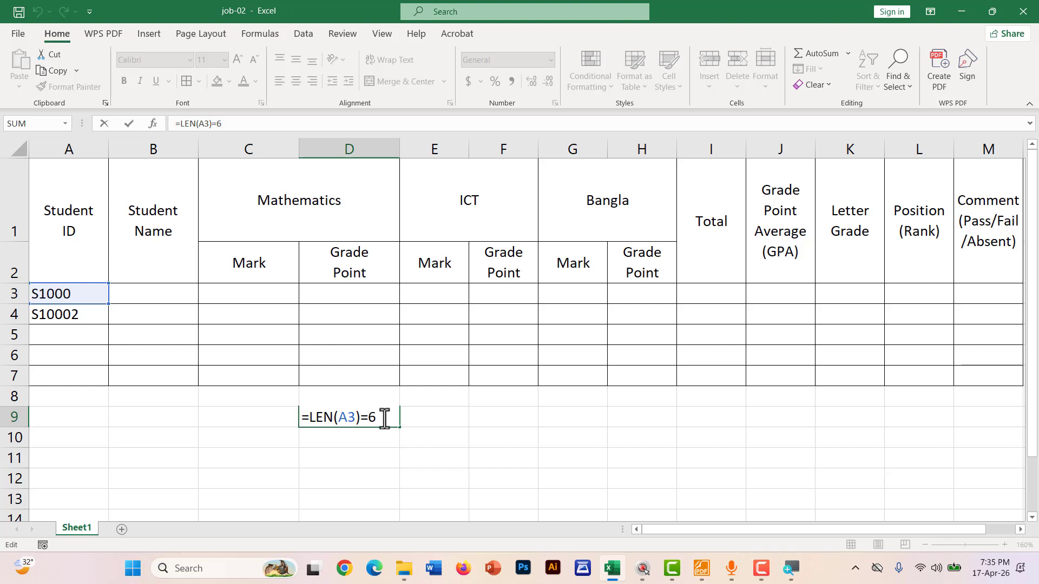
{"action": "left_click_drag", "start_coordinate": [384, 418], "coordinate": [301, 419]}
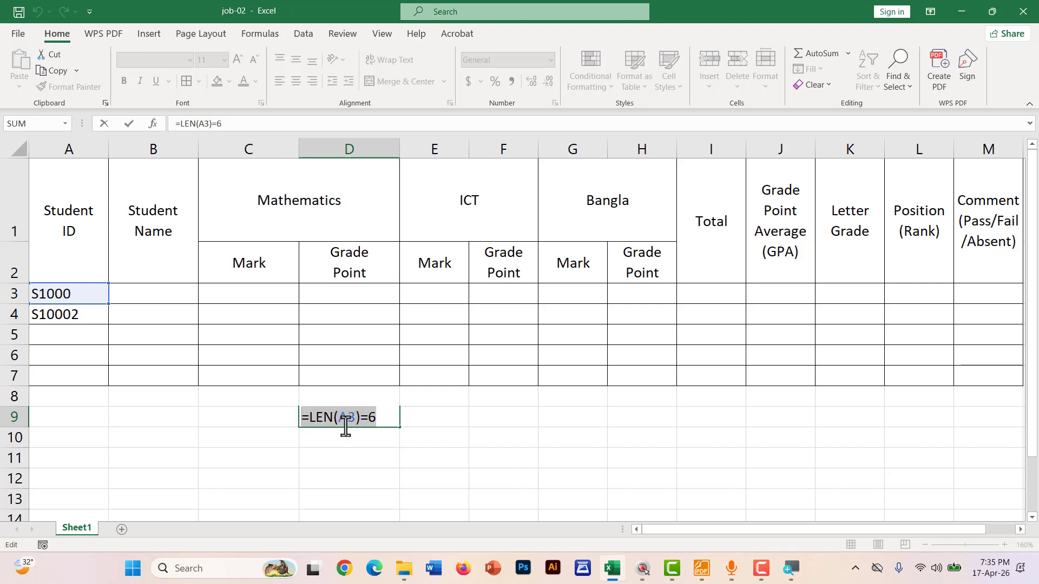
{"action": "key", "text": "BackSpace"}
{"action": "left_click", "coordinate": [81, 290]}
{"action": "double_click", "coordinate": [79, 293]}
{"action": "type", "text": "1"}
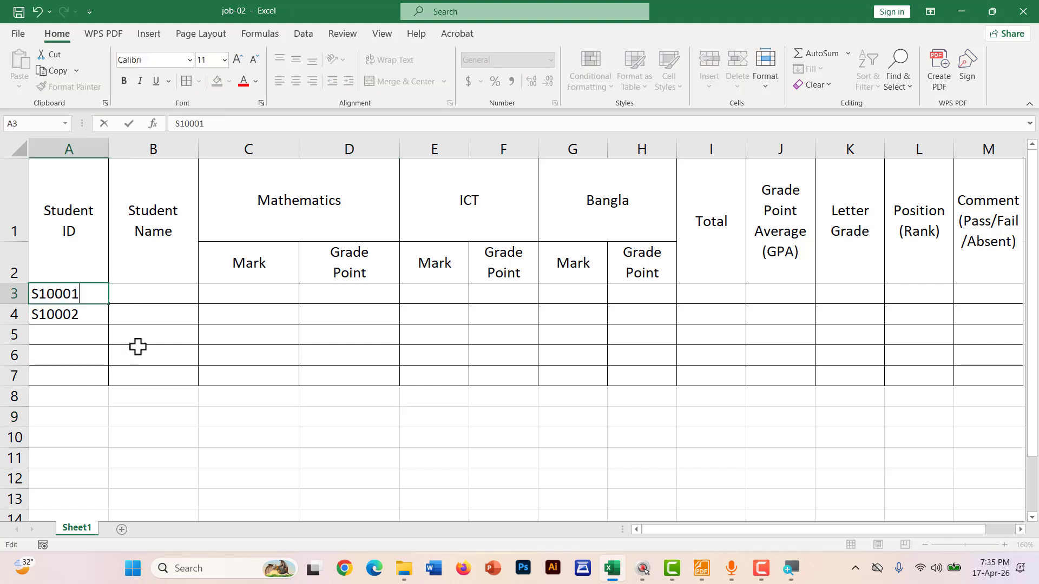
{"action": "left_click", "coordinate": [285, 460]}
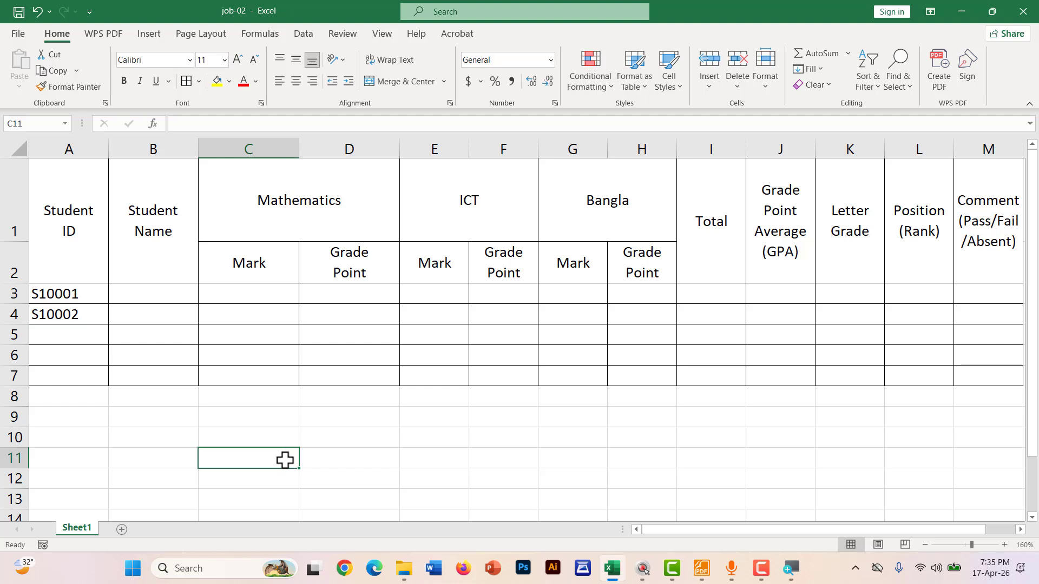
Enter =LEFT(A3,1) in C9, returning S
{"action": "left_click", "coordinate": [274, 420]}
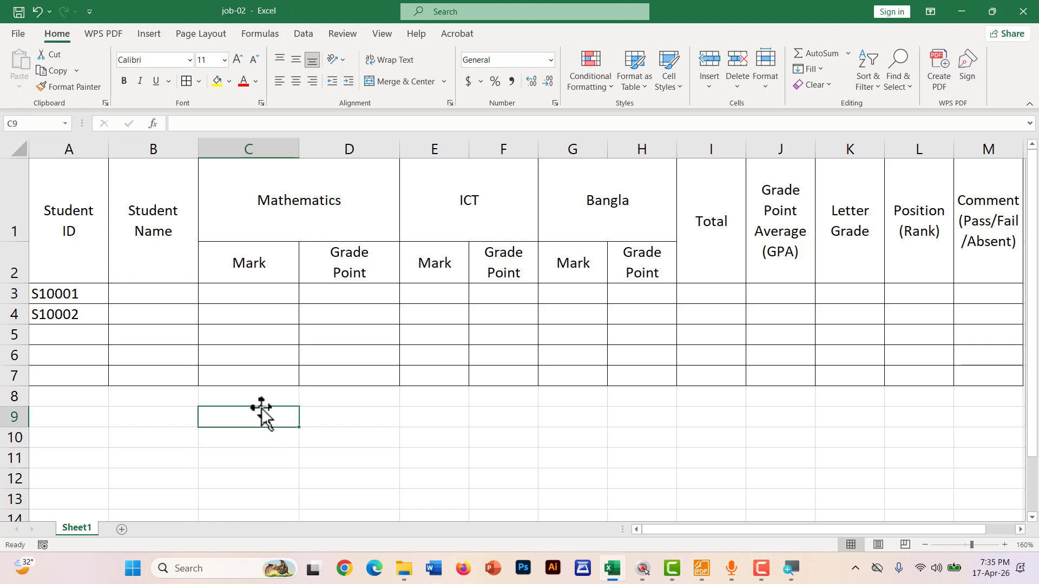
{"action": "type", "text": "=LE"}
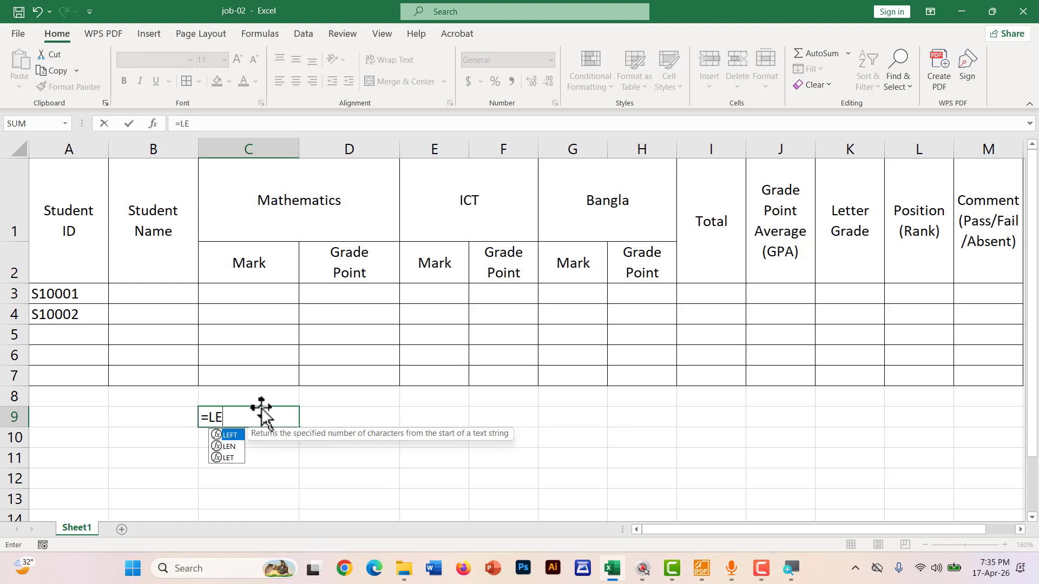
{"action": "key", "text": "Tab"}
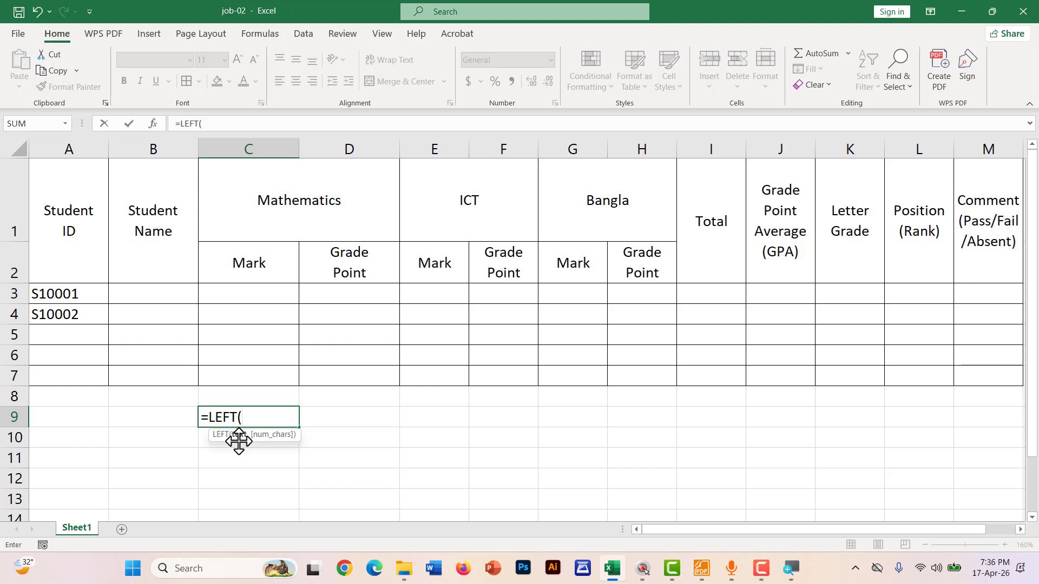
{"action": "left_click", "coordinate": [58, 290]}
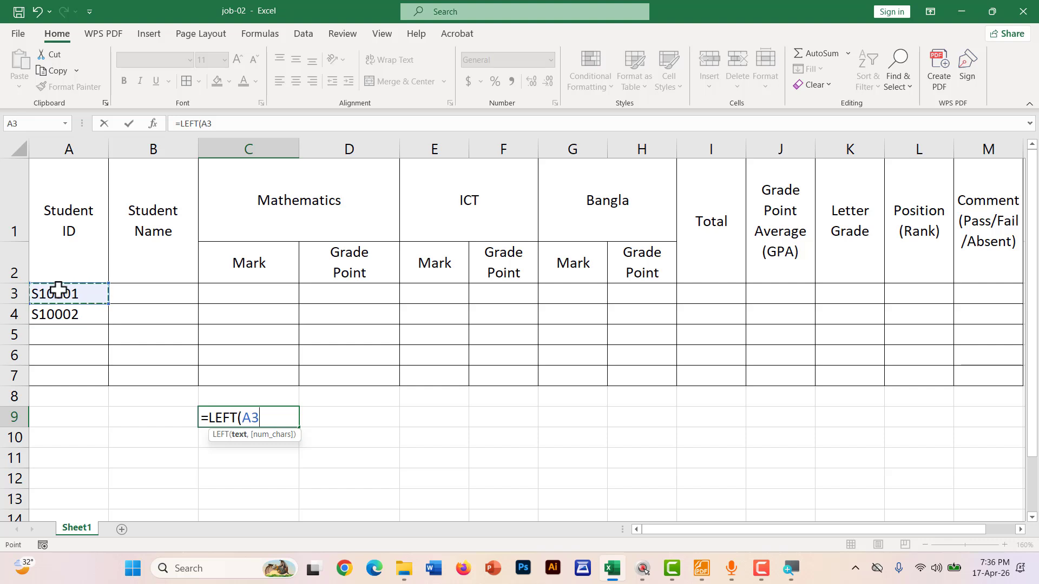
{"action": "type", "text": ","}
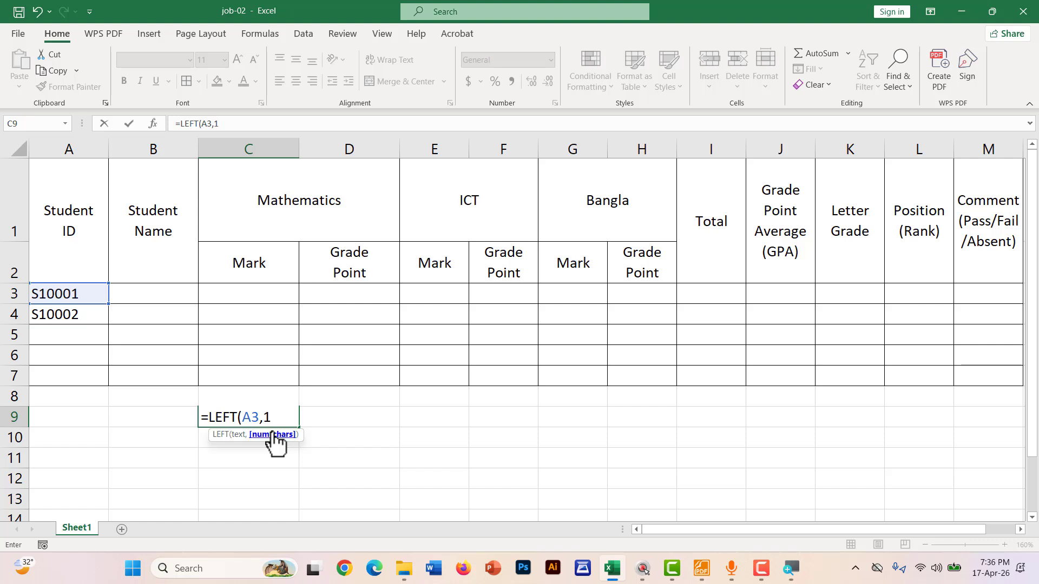
{"action": "type", "text": "1)"}
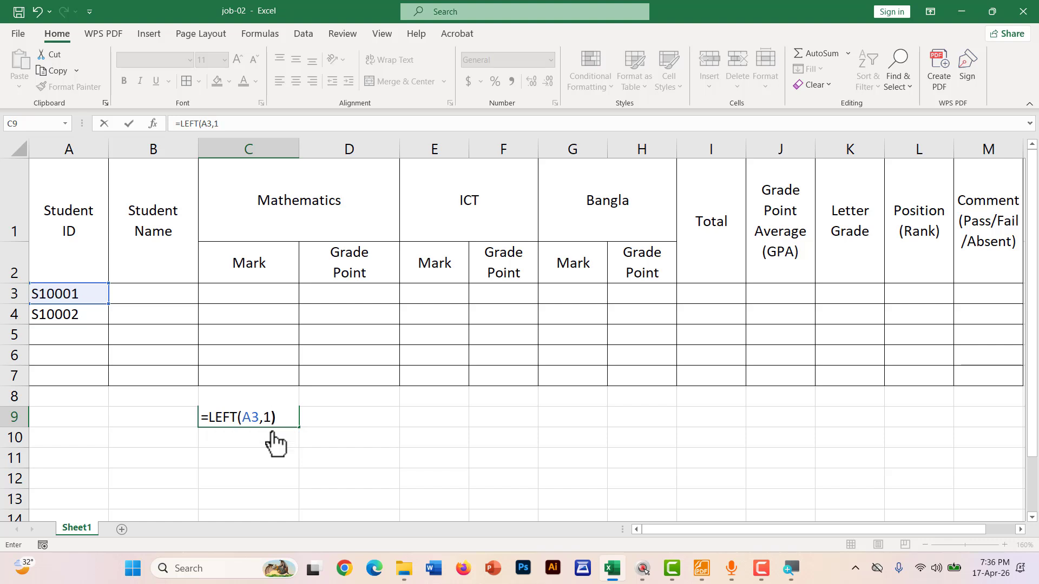
{"action": "key", "text": "Return"}
Keep C9's LEFT formula and underline the leading S in A3 and the S in C9
{"action": "left_click", "coordinate": [258, 416]}
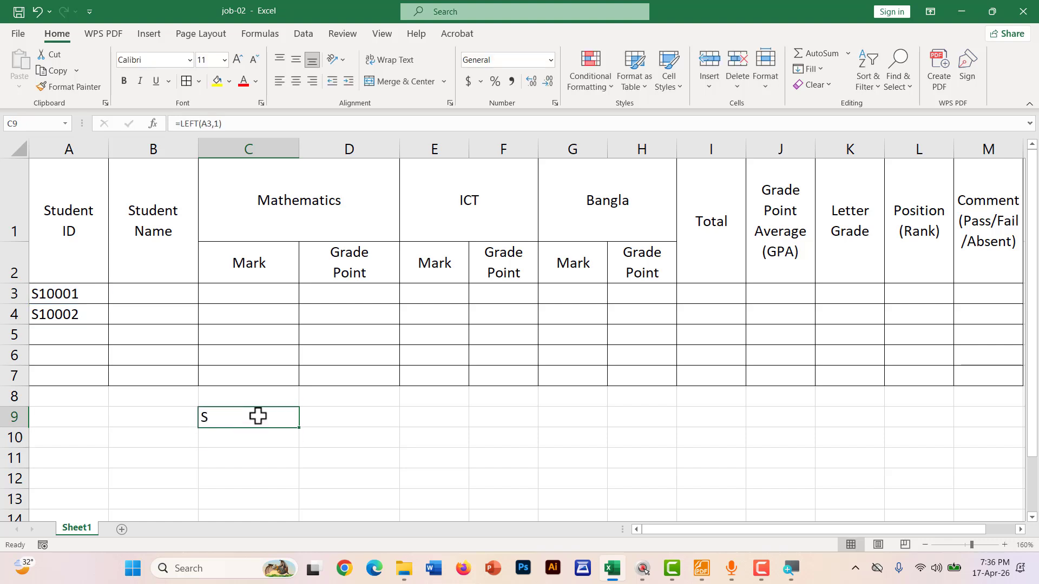
{"action": "key", "text": "F2"}
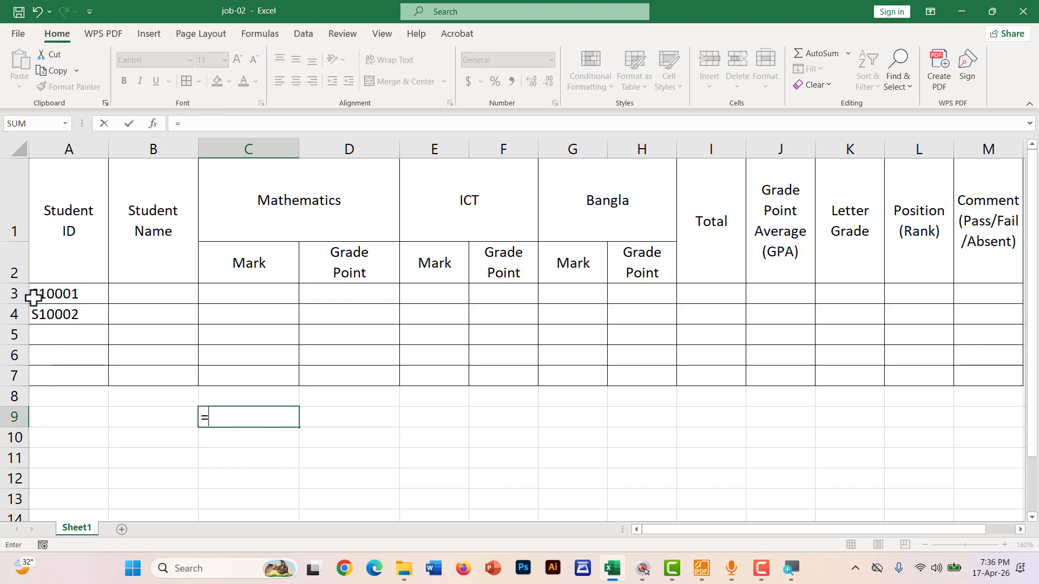
{"action": "key", "text": "shift+Home"}
{"action": "type", "text": "="}
{"action": "left_click", "coordinate": [220, 444]}
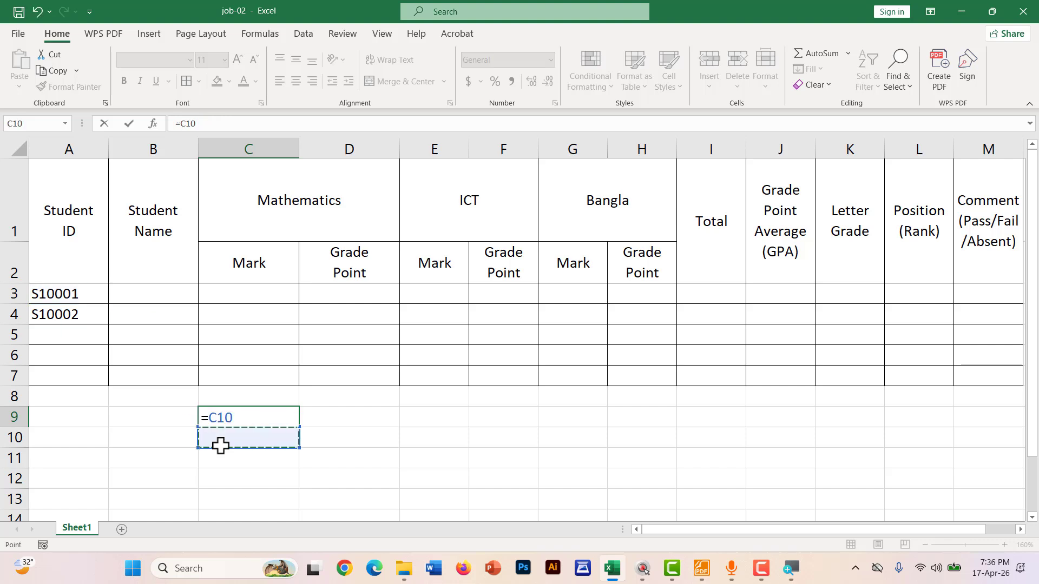
{"action": "key", "text": "ctrl+z"}
{"action": "key", "text": "Return"}
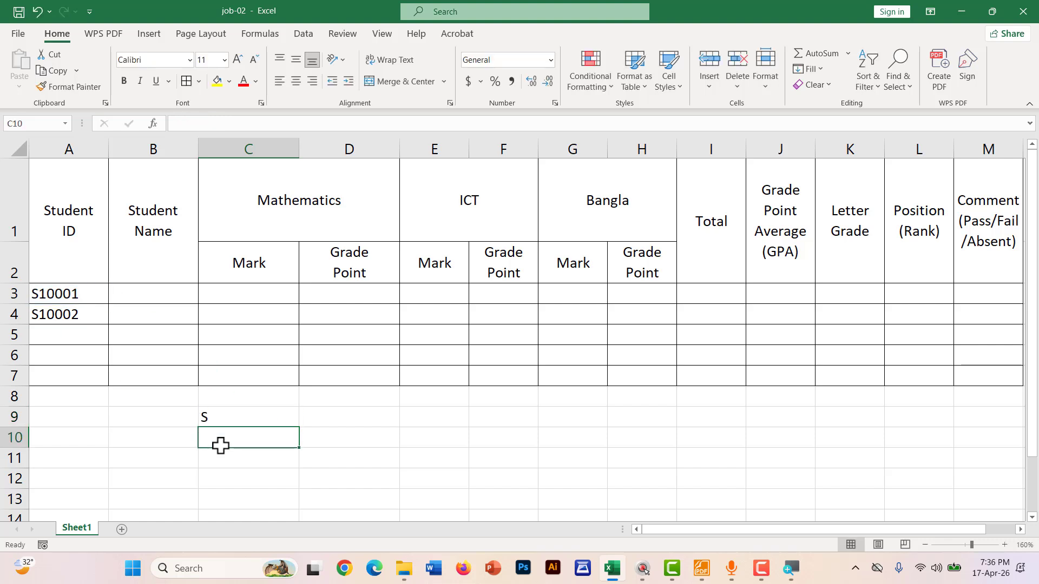
{"action": "key", "text": "ctrl+2"}
{"action": "left_click_drag", "start_coordinate": [32, 299], "coordinate": [44, 300]}
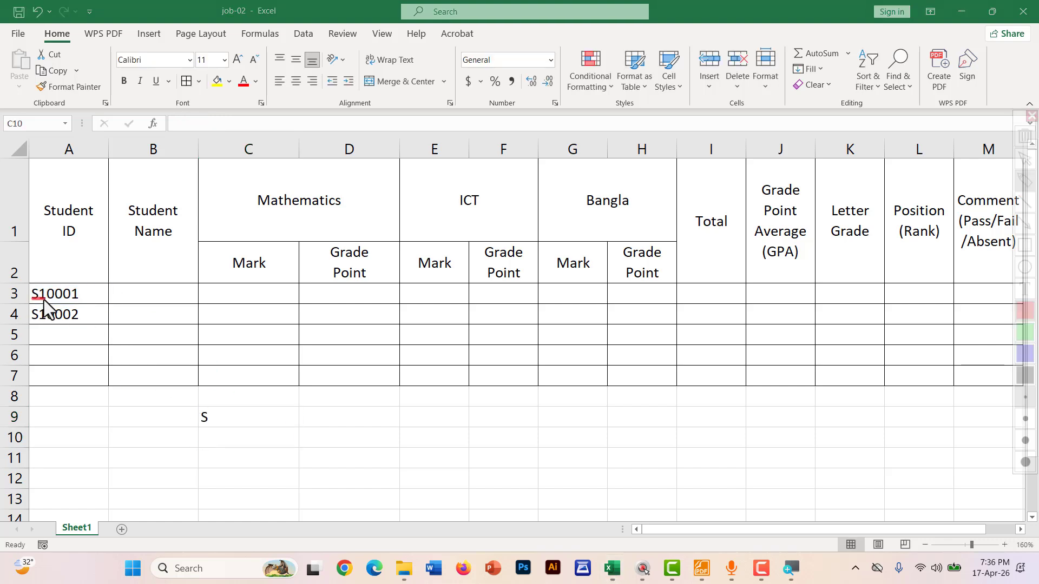
{"action": "left_click_drag", "start_coordinate": [197, 422], "coordinate": [227, 423]}
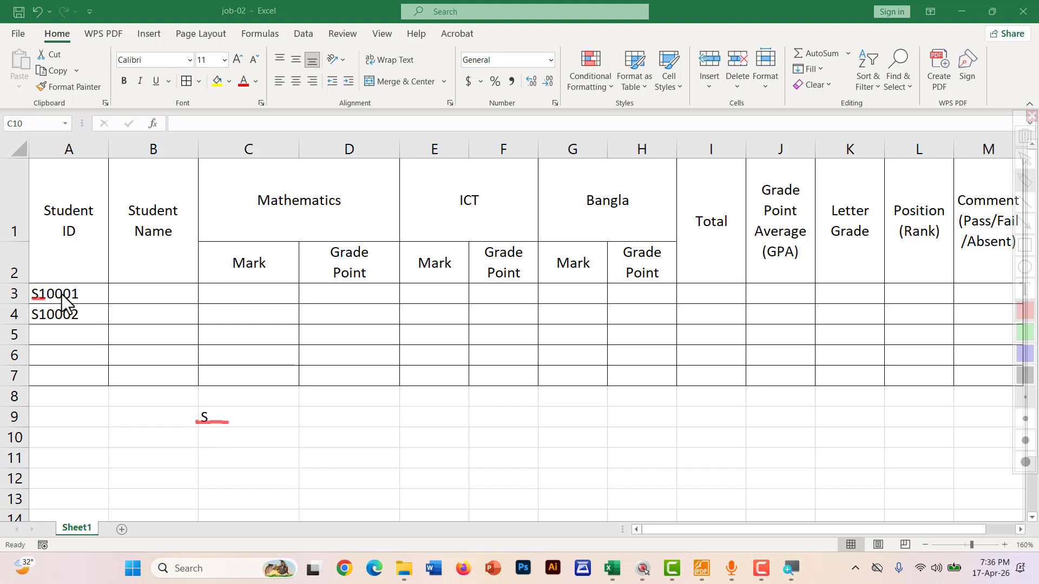
{"action": "key", "text": "Escape"}
Test LEFT by changing A3 to r10001, then undo back to S10001
{"action": "double_click", "coordinate": [30, 294]}
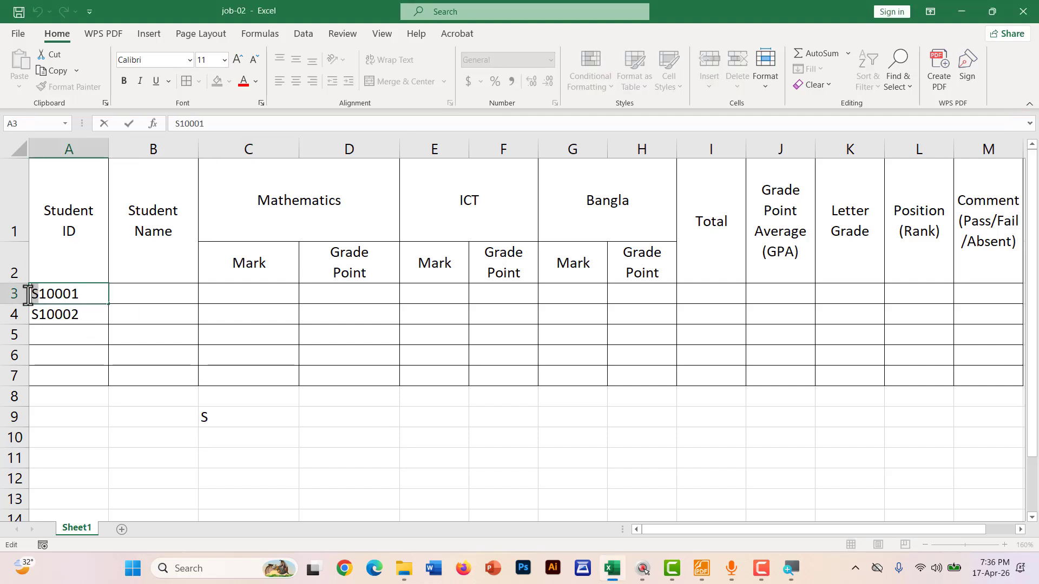
{"action": "key", "text": "Delete"}
{"action": "type", "text": "r"}
{"action": "left_click", "coordinate": [254, 433]}
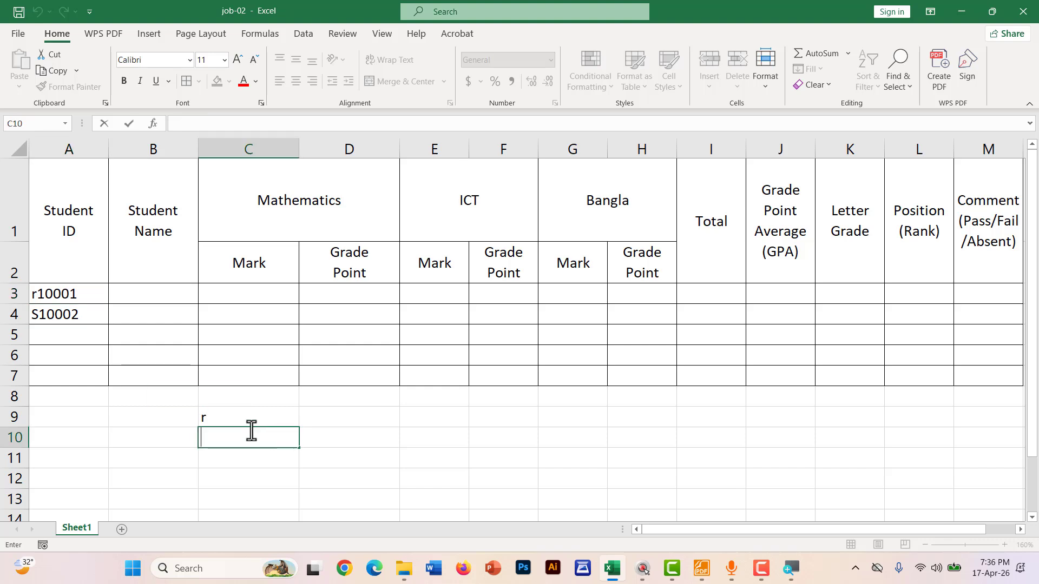
{"action": "left_click", "coordinate": [173, 439]}
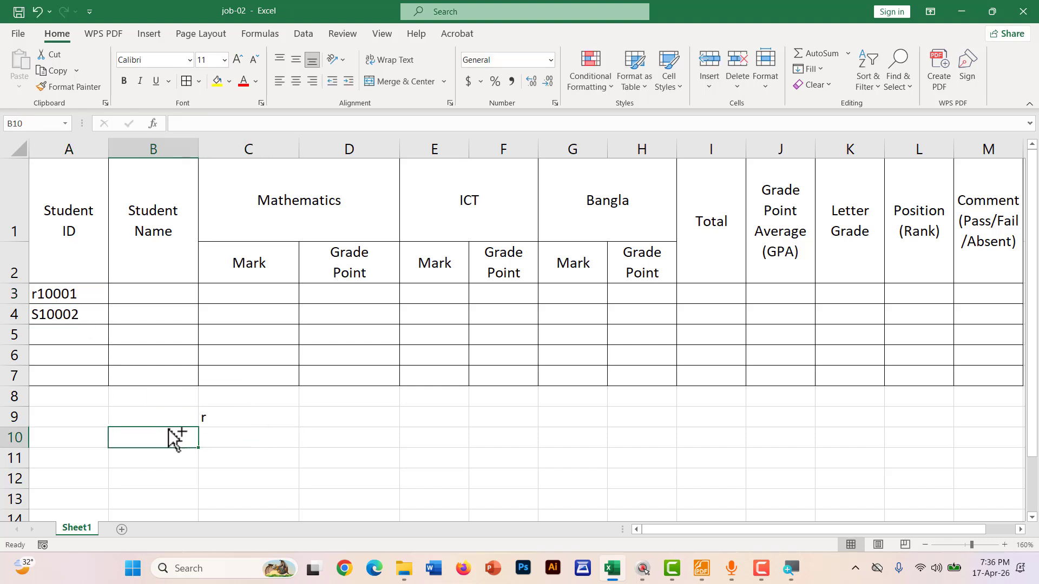
{"action": "key", "text": "ctrl+z"}
{"action": "key", "text": "ctrl+z"}
{"action": "left_click", "coordinate": [230, 447]}
Change C9 to =LEFT(A3,2) and underline the matching S1 in A3
{"action": "left_click", "coordinate": [228, 415]}
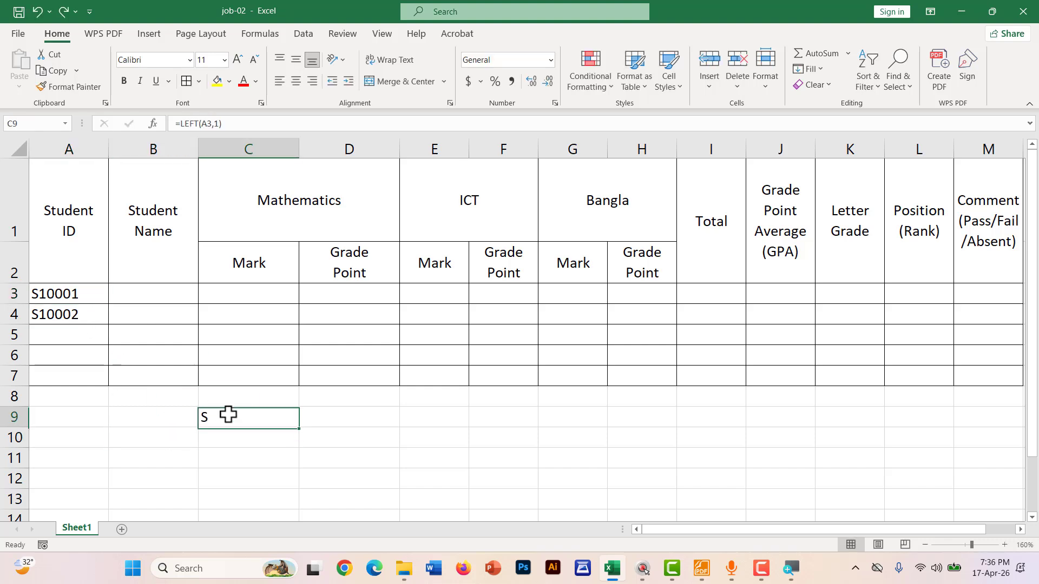
{"action": "double_click", "coordinate": [228, 415]}
{"action": "double_click", "coordinate": [267, 417]}
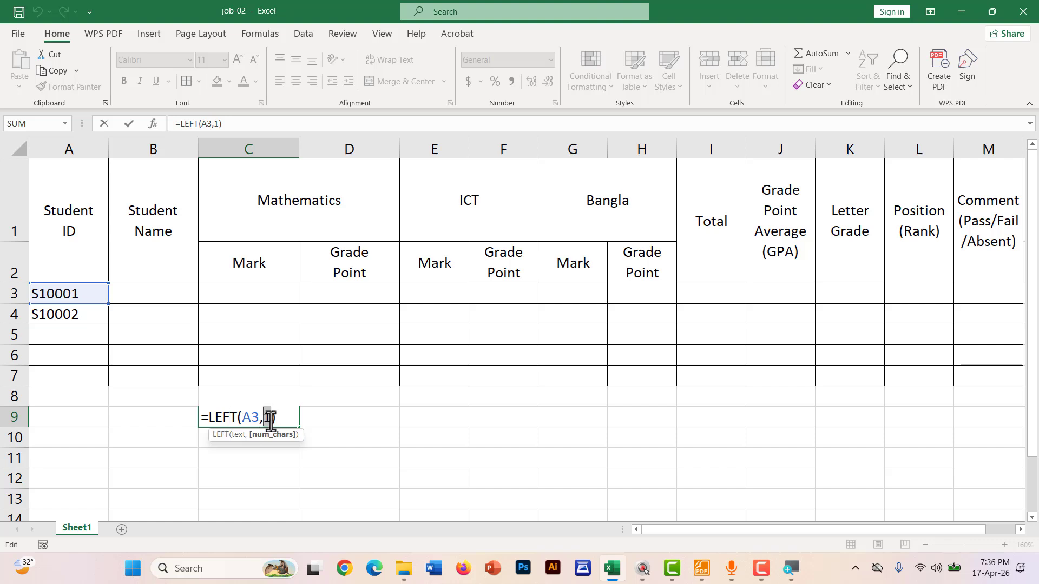
{"action": "type", "text": "2"}
{"action": "key", "text": "Return"}
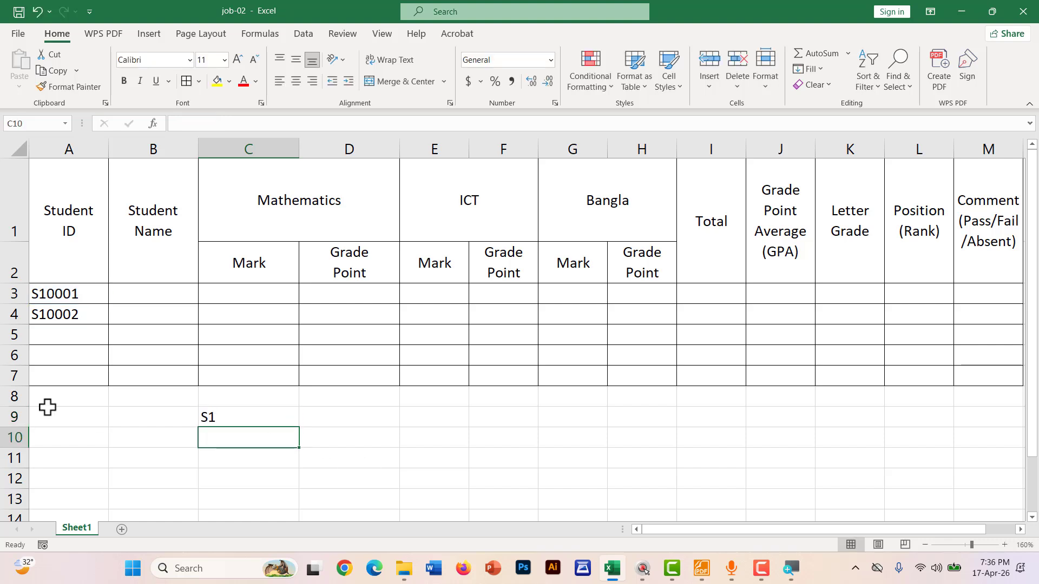
{"action": "key", "text": "ctrl+2"}
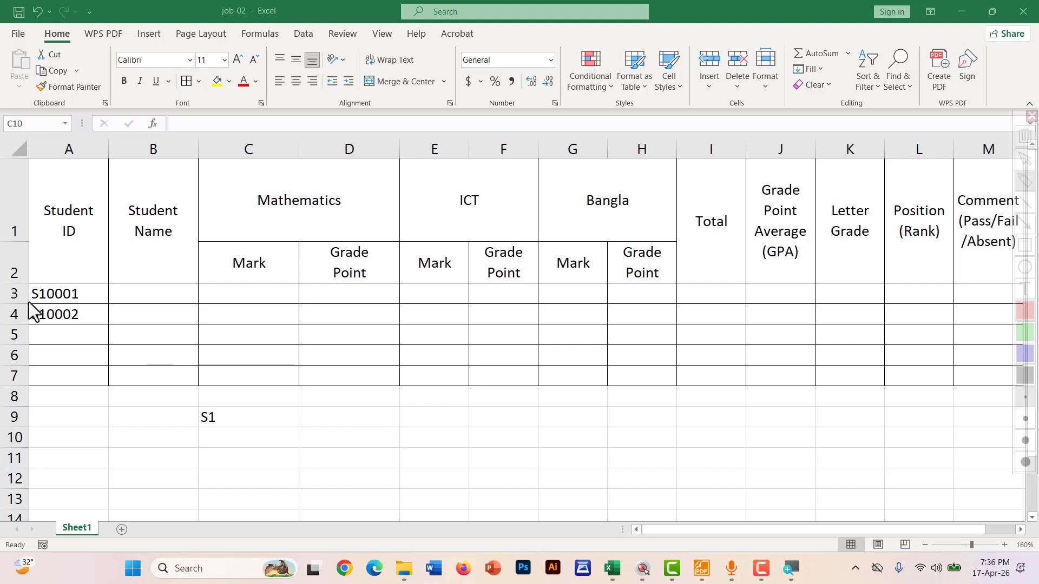
{"action": "left_click_drag", "start_coordinate": [25, 301], "coordinate": [48, 301]}
{"action": "key", "text": "ctrl+2"}
{"action": "left_click", "coordinate": [218, 420]}
Try LEFT with 3 characters, then set C9 back to =LEFT(A3,1)
{"action": "double_click", "coordinate": [219, 421]}
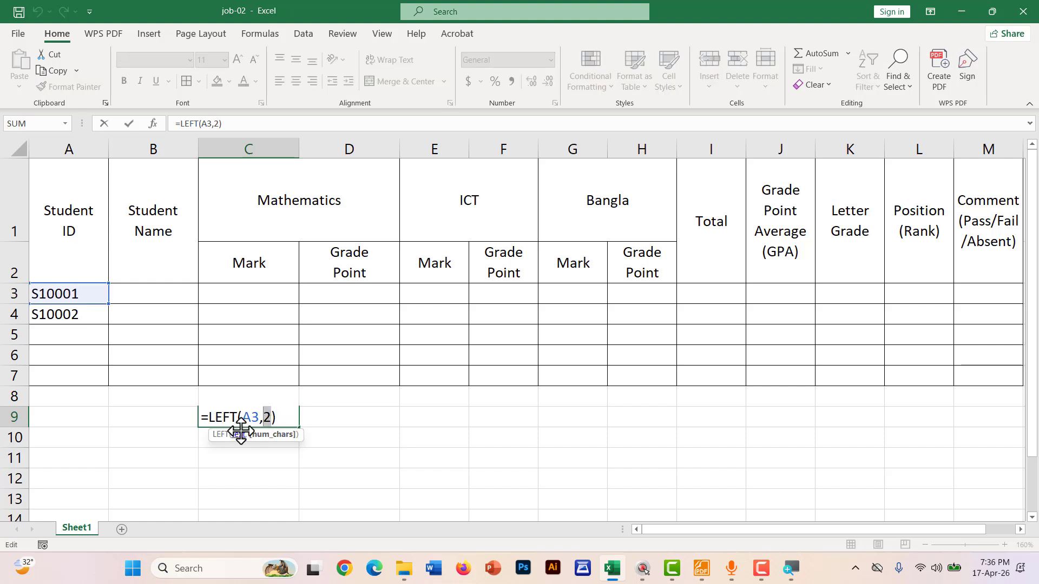
{"action": "type", "text": "3"}
{"action": "key", "text": "Return"}
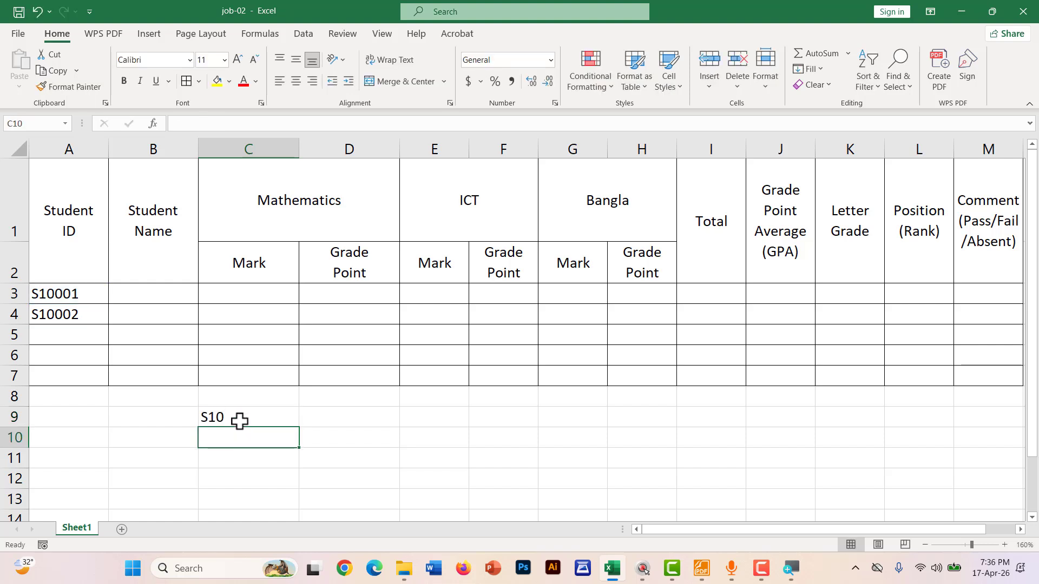
{"action": "double_click", "coordinate": [239, 420]}
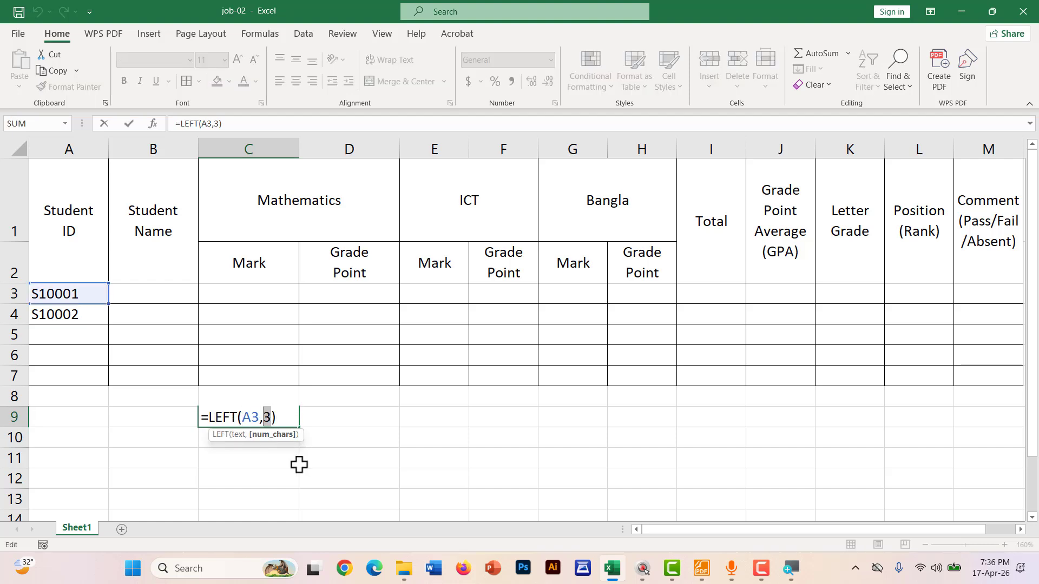
{"action": "type", "text": "1"}
{"action": "key", "text": "Return"}
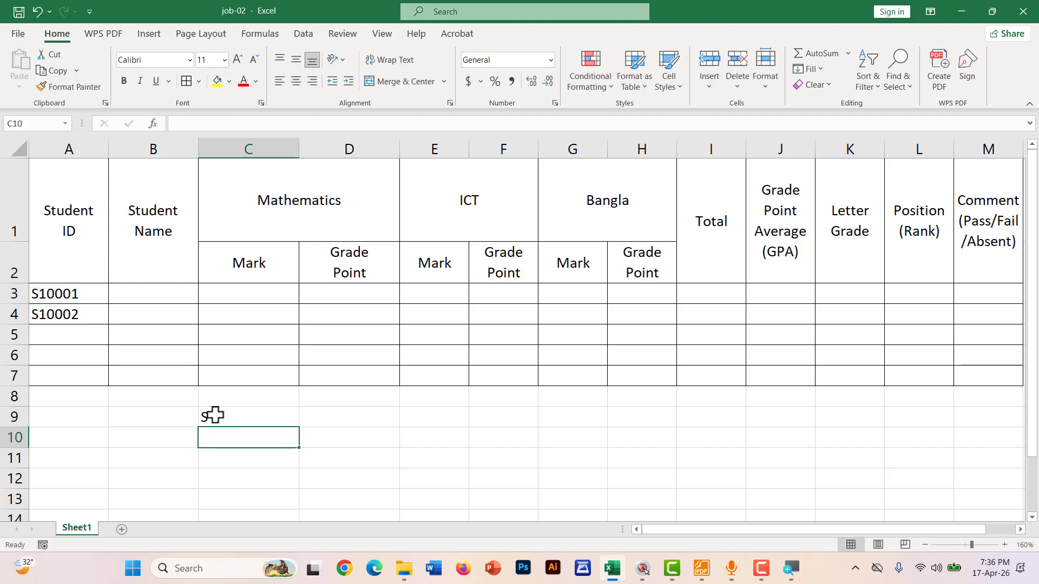
{"action": "left_click", "coordinate": [211, 418]}
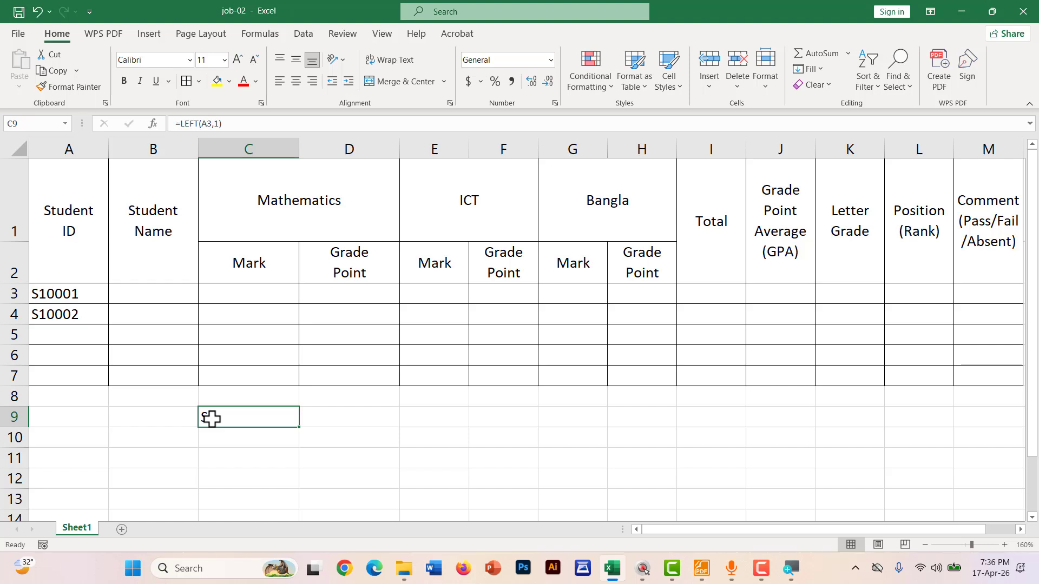
{"action": "double_click", "coordinate": [251, 422]}
Extend C9 to =LEFT(A3,1)="S" so it returns TRUE
{"action": "left_click", "coordinate": [295, 425]}
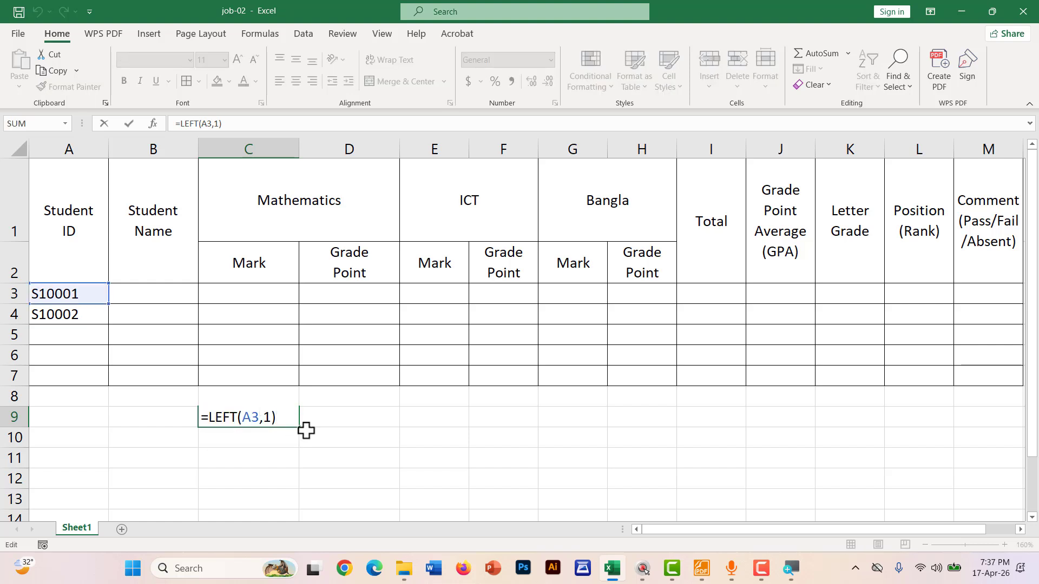
{"action": "type", "text": "=\"s"}
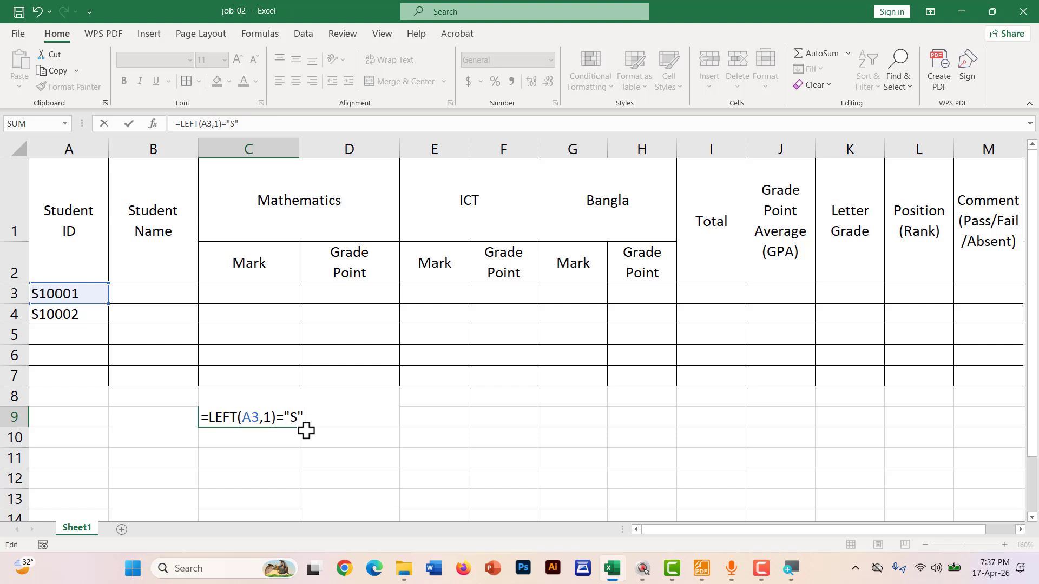
{"action": "left_click", "coordinate": [271, 418]}
{"action": "left_click", "coordinate": [280, 420]}
{"action": "double_click", "coordinate": [294, 420]}
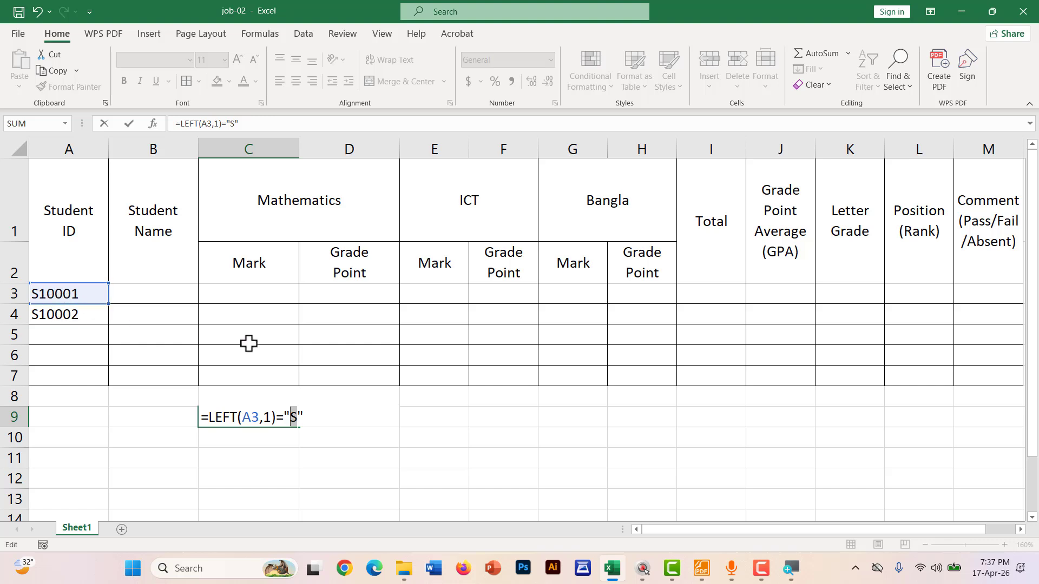
{"action": "key", "text": "Return"}
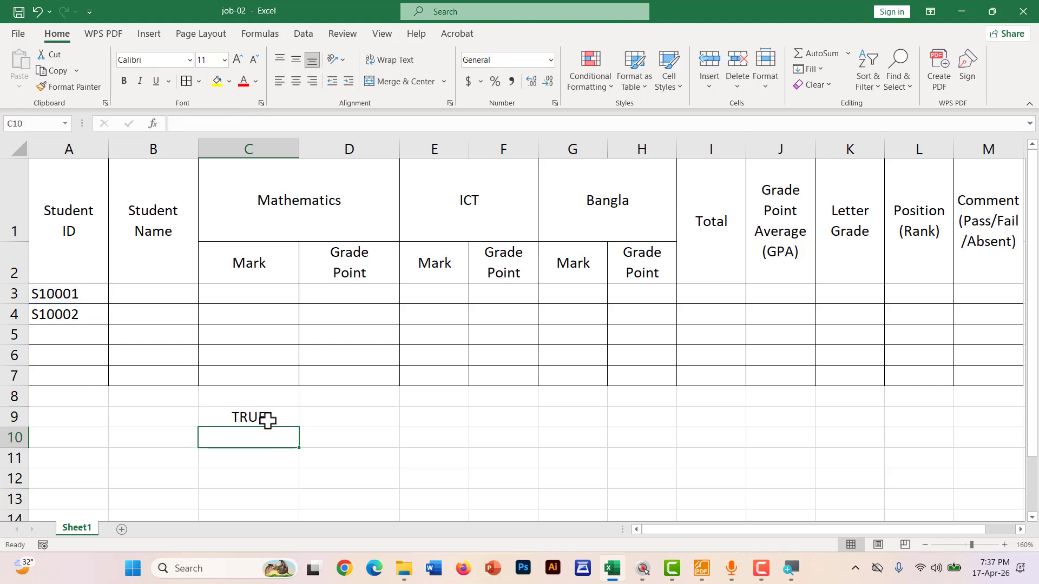
{"action": "left_click", "coordinate": [268, 420]}
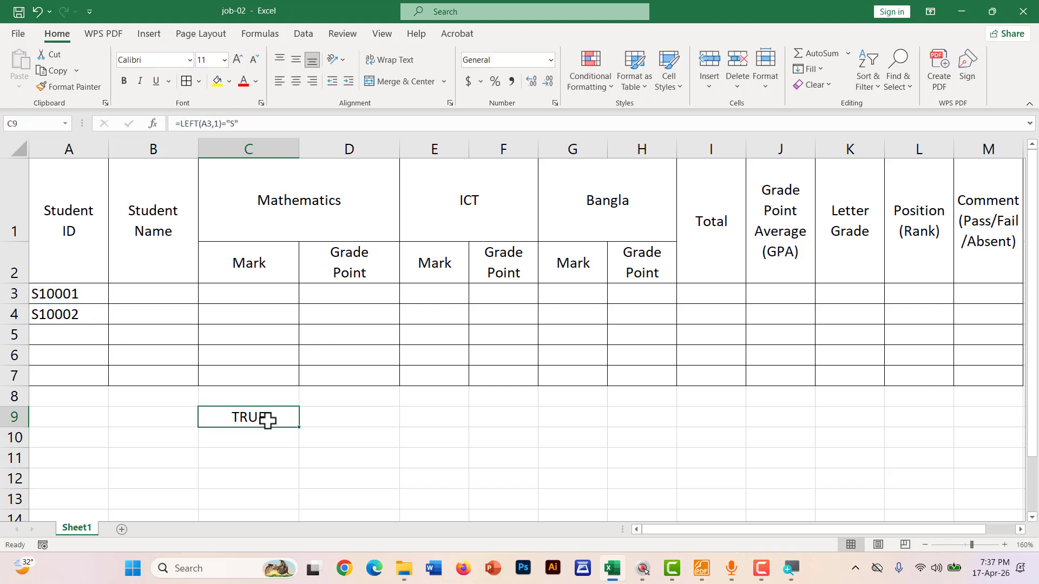
Change A3 to R10001 to get FALSE, then back to S10001 for TRUE
{"action": "left_click", "coordinate": [36, 296]}
{"action": "double_click", "coordinate": [36, 295]}
{"action": "key", "text": "BackSpace"}
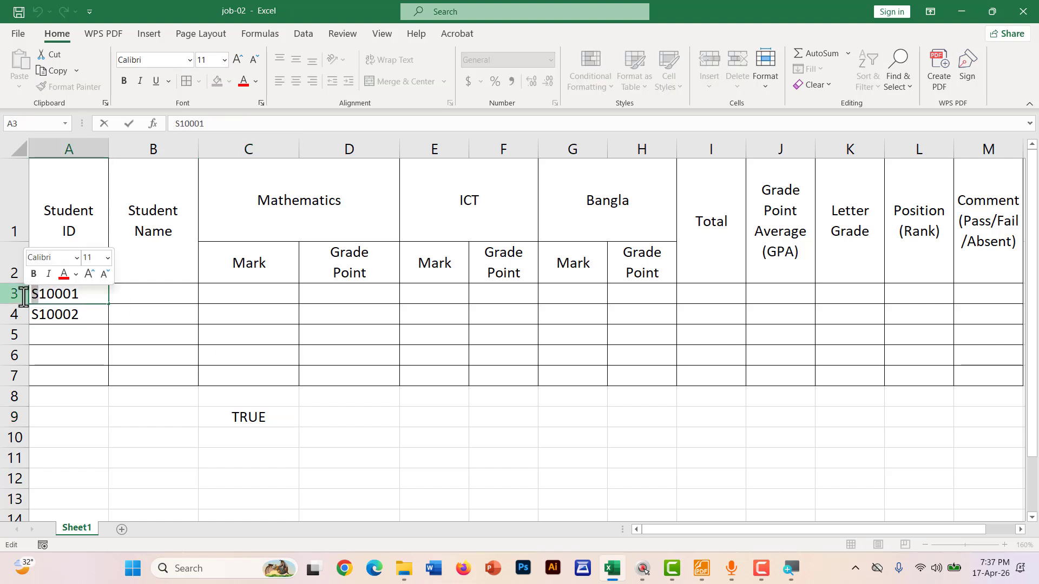
{"action": "type", "text": "R"}
{"action": "left_click", "coordinate": [299, 418]}
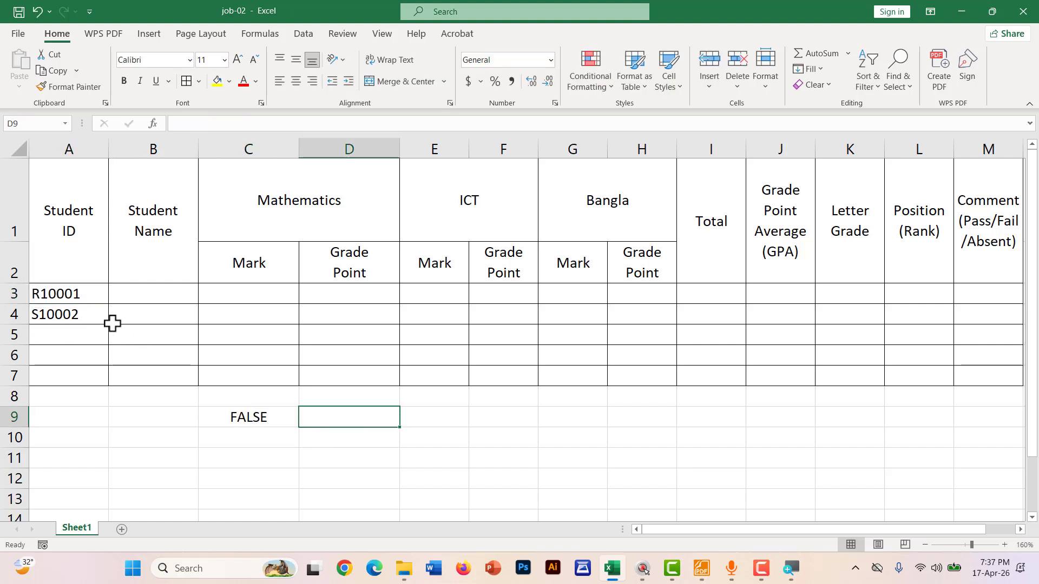
{"action": "double_click", "coordinate": [36, 295]}
{"action": "left_click_drag", "start_coordinate": [40, 295], "coordinate": [31, 295]}
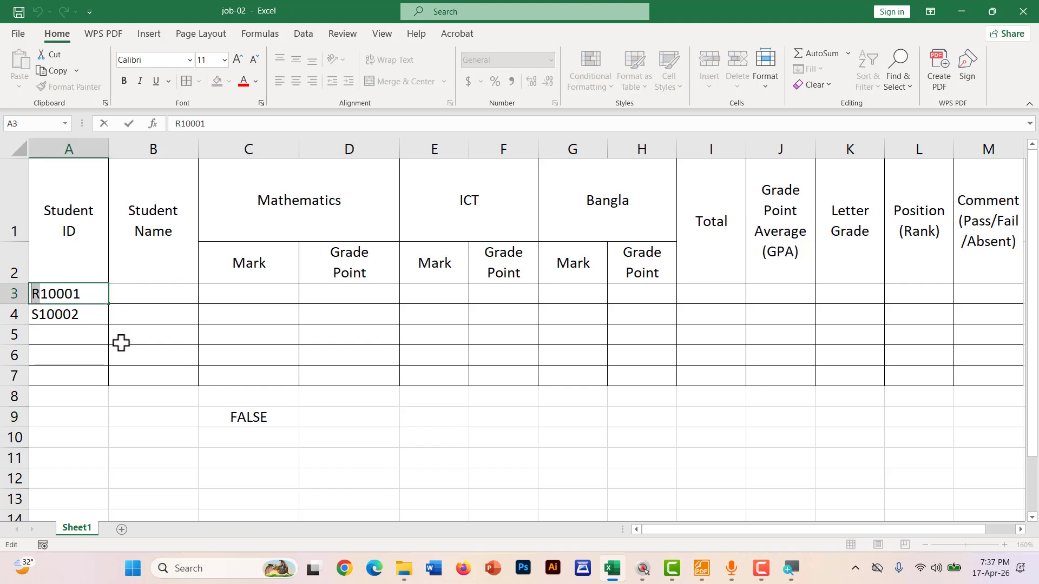
{"action": "type", "text": "S"}
{"action": "left_click", "coordinate": [323, 436]}
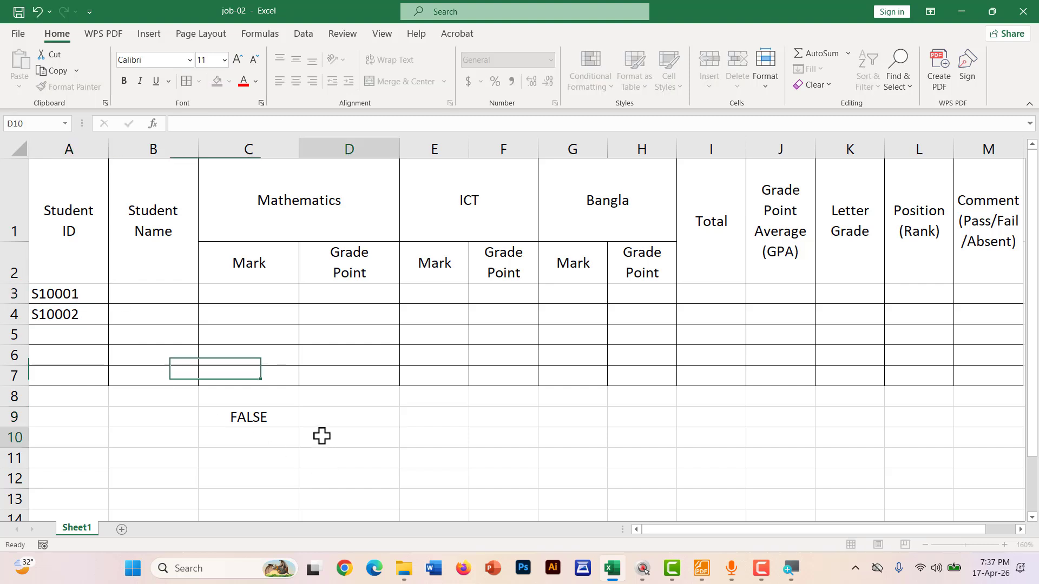
Delete the first-letter check formula from C9
{"action": "double_click", "coordinate": [241, 417]}
{"action": "left_click_drag", "start_coordinate": [303, 418], "coordinate": [203, 428]}
{"action": "key", "text": "BackSpace"}
{"action": "key", "text": "Return"}
Select C9 and tick the S10001 ID in A3 with an on-screen annotation
{"action": "left_click", "coordinate": [244, 411]}
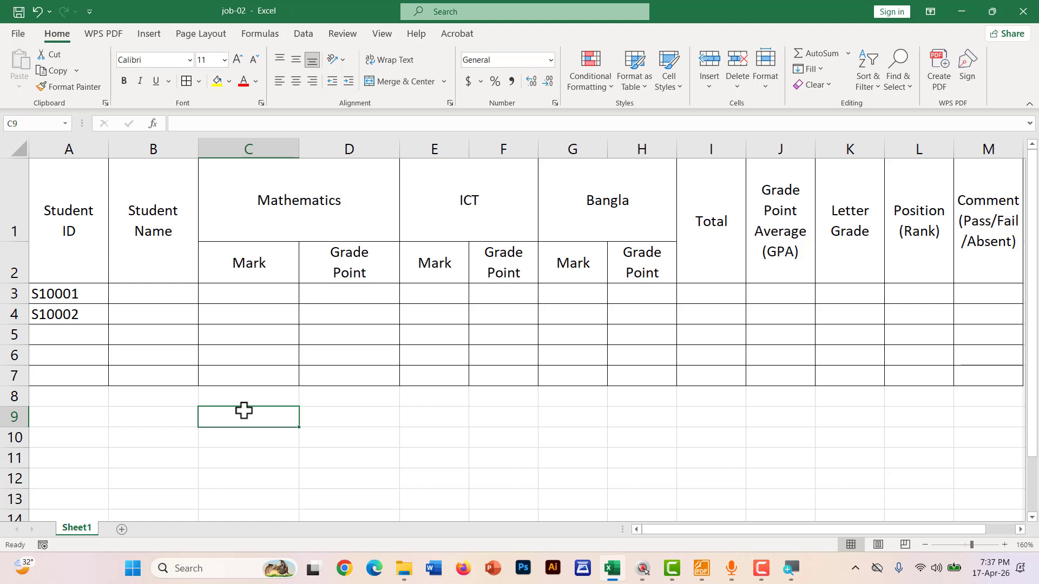
{"action": "key", "text": "ctrl+2"}
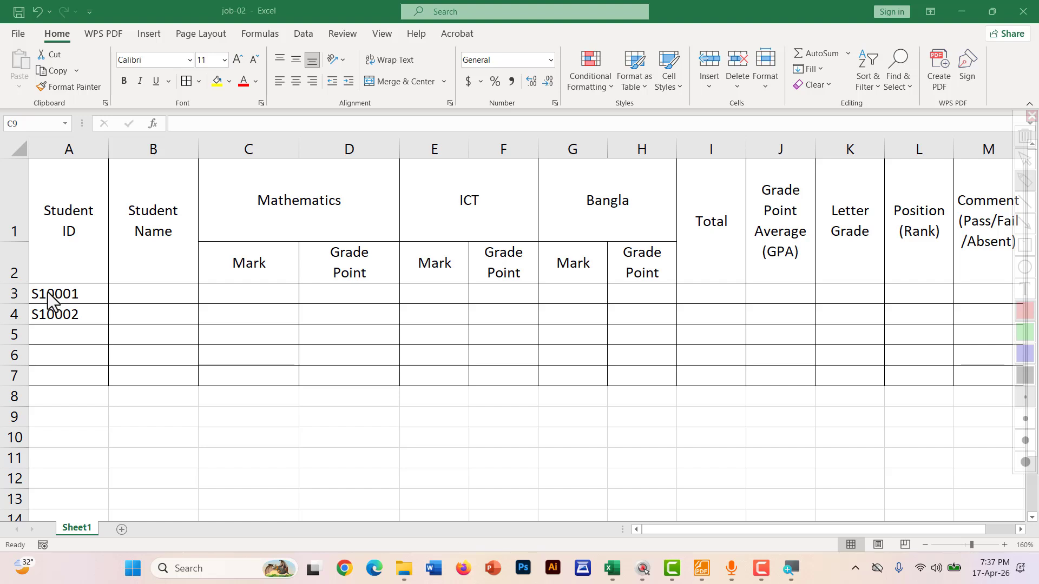
{"action": "mouse_move", "coordinate": [48, 293]}
{"action": "left_mouse_down"}
{"action": "mouse_move", "coordinate": [83, 281]}
{"action": "mouse_move", "coordinate": [81, 323]}
{"action": "mouse_move", "coordinate": [106, 310]}
{"action": "left_mouse_up"}
{"action": "key", "text": "Escape"}
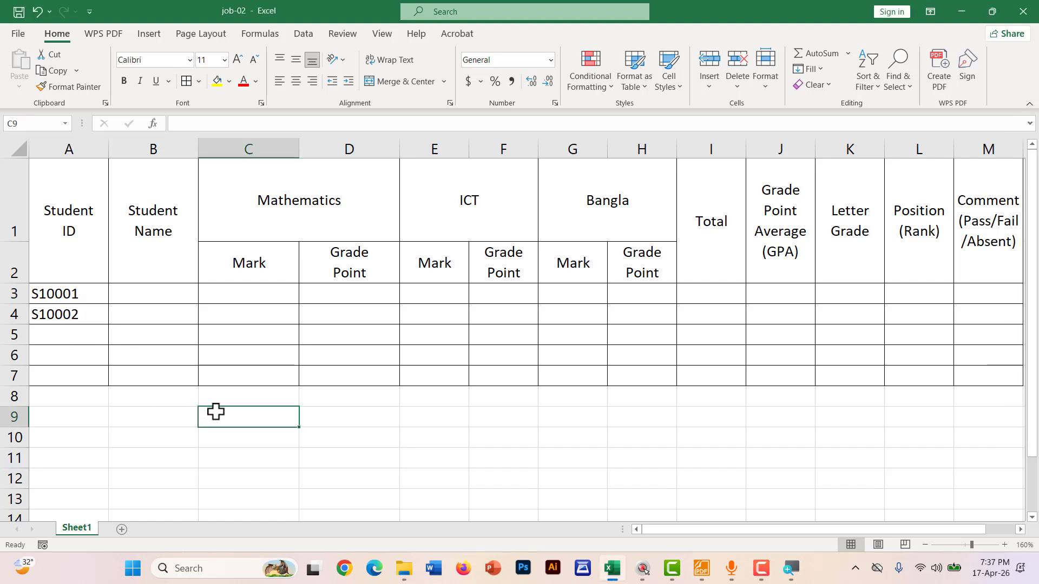
Enter =COUNTIF(A3:A7,A3) in C9, returning 1
{"action": "type", "text": "="}
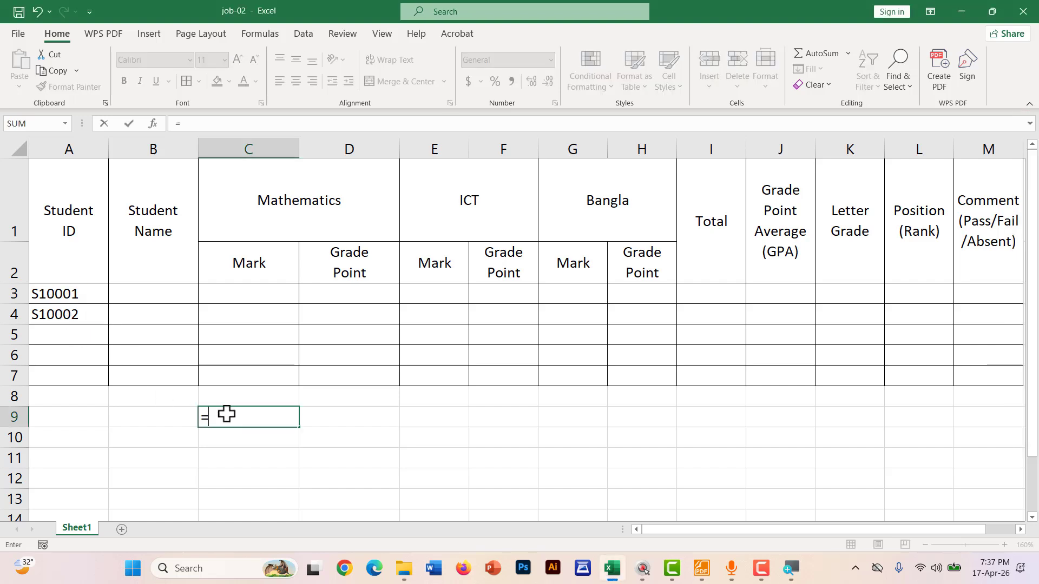
{"action": "type", "text": "COU"}
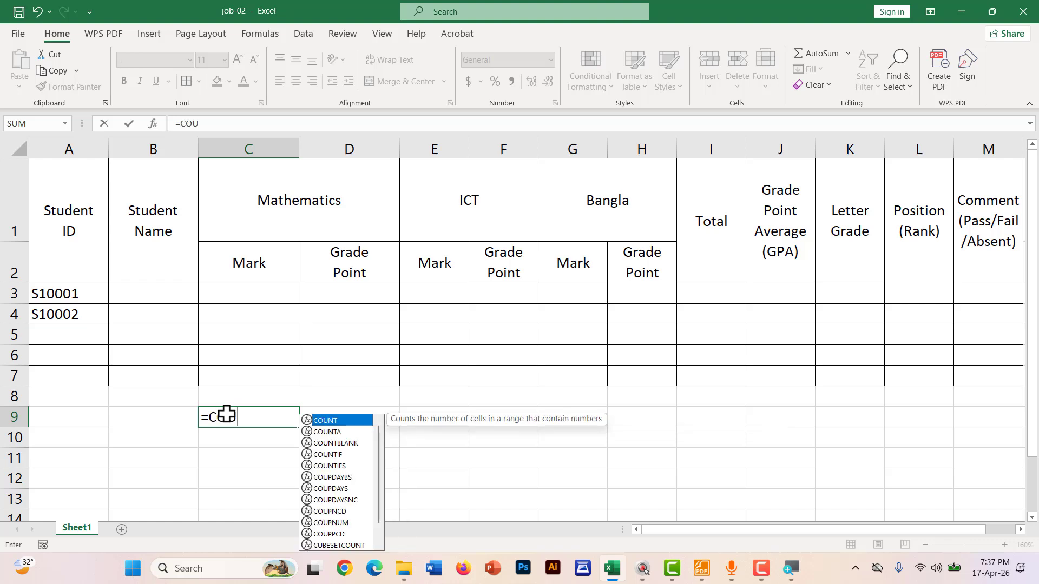
{"action": "key", "text": "Down"}
{"action": "key", "text": "Down"}
{"action": "key", "text": "Down"}
{"action": "key", "text": "Tab"}
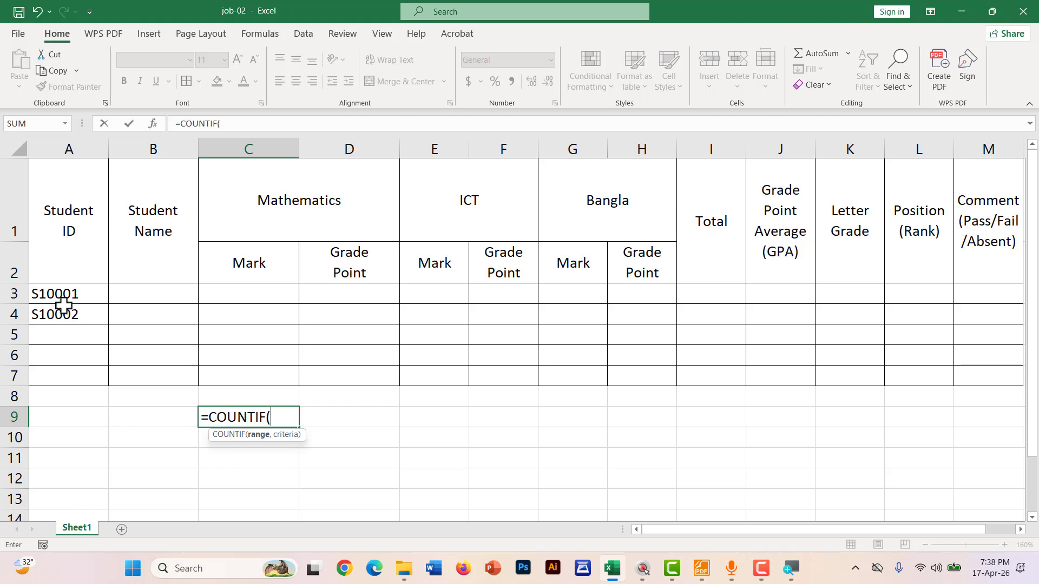
{"action": "left_click_drag", "start_coordinate": [62, 296], "coordinate": [57, 374]}
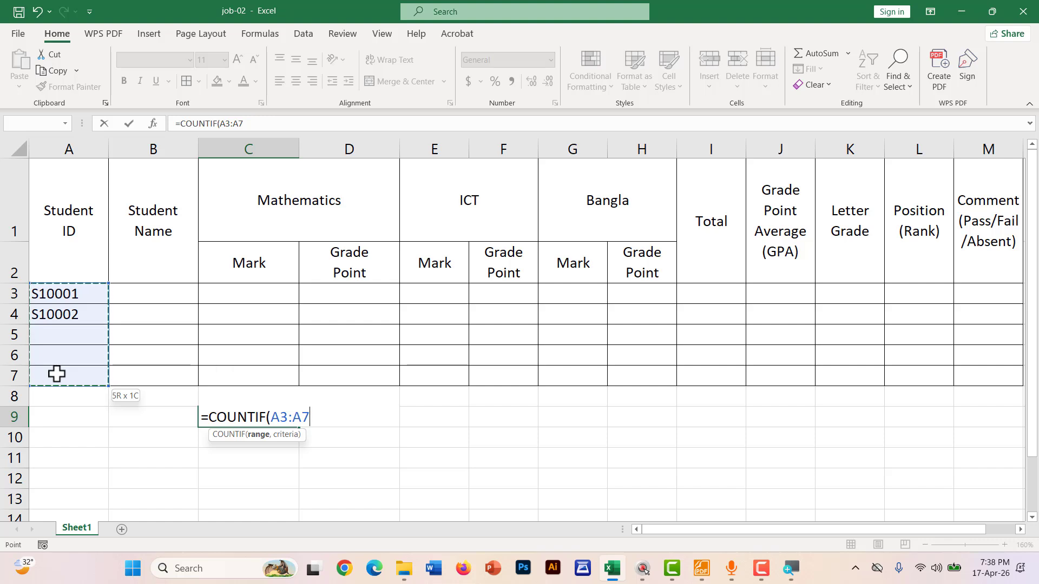
{"action": "type", "text": ","}
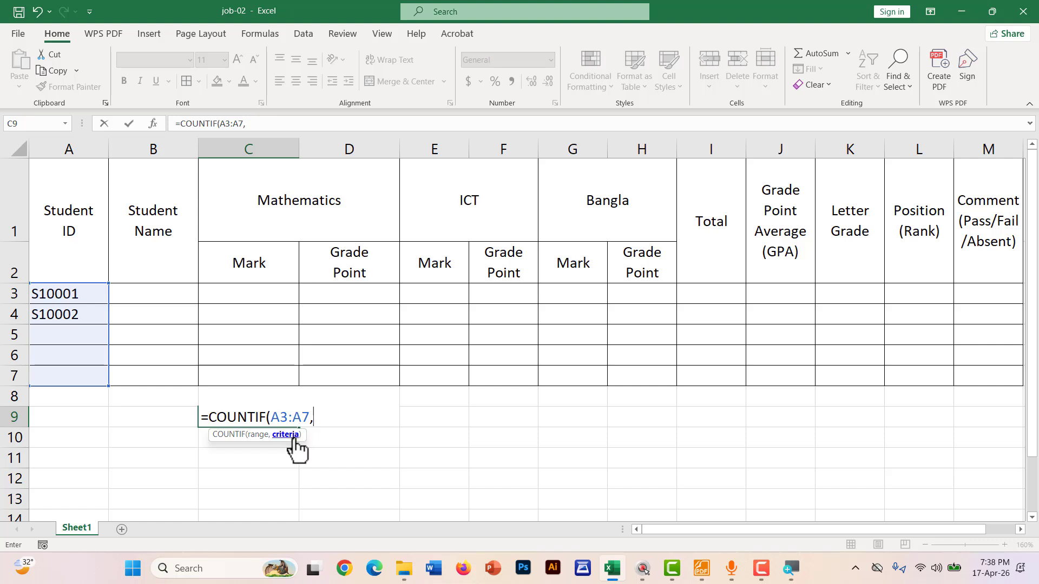
{"action": "left_click", "coordinate": [64, 292]}
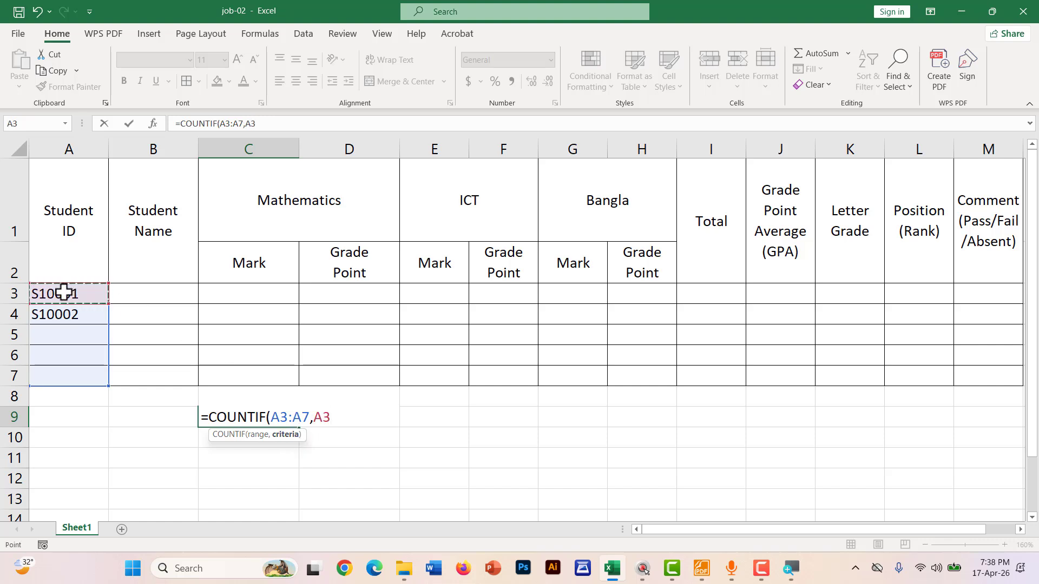
{"action": "key", "text": "Return"}
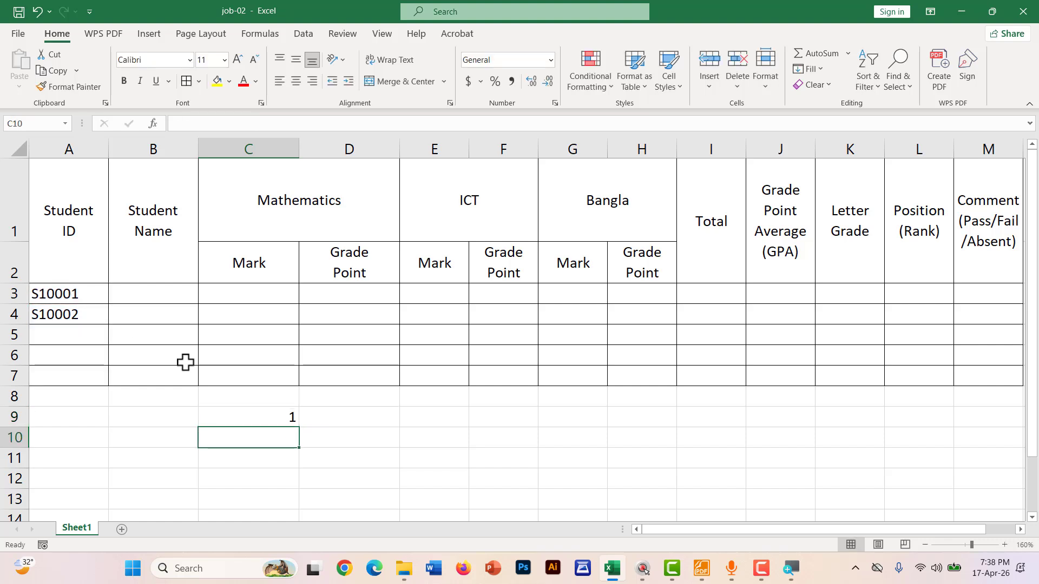
{"action": "left_click", "coordinate": [228, 415]}
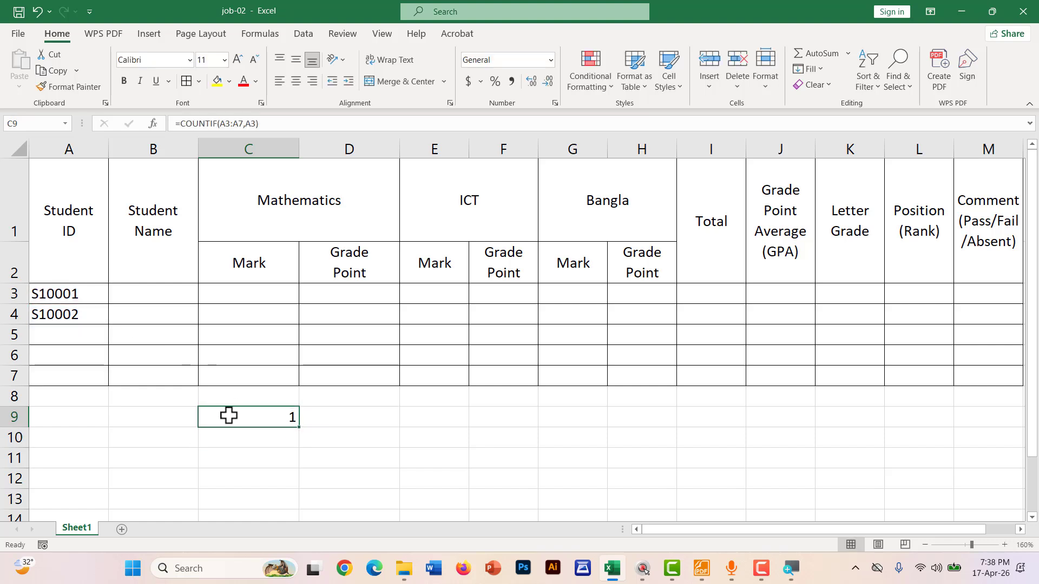
Enter a duplicate S10001 in A5 and circle both IDs and C9's count of 2
{"action": "left_click", "coordinate": [57, 333]}
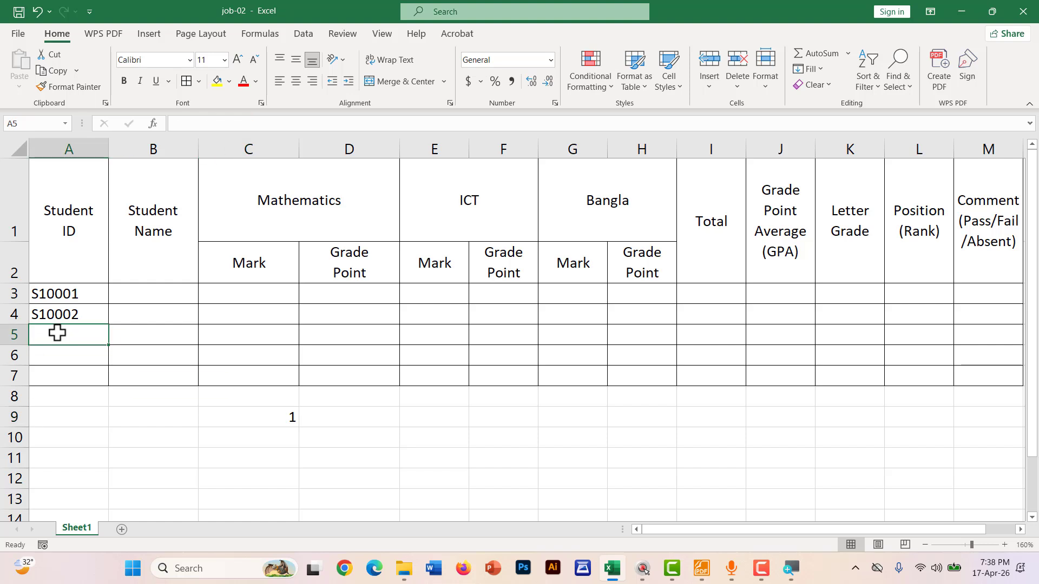
{"action": "type", "text": "S"}
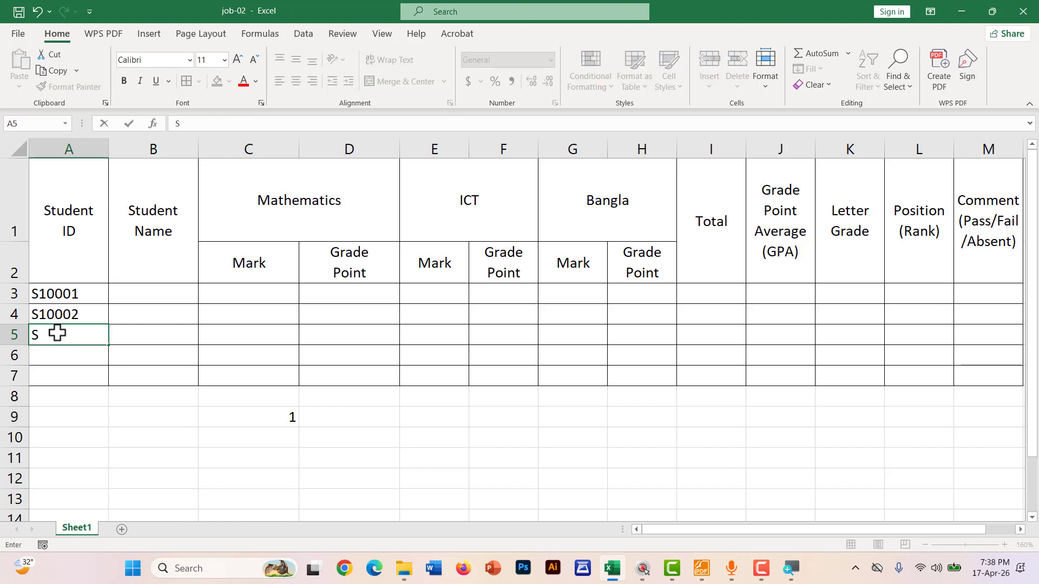
{"action": "type", "text": "10001"}
{"action": "key", "text": "Return"}
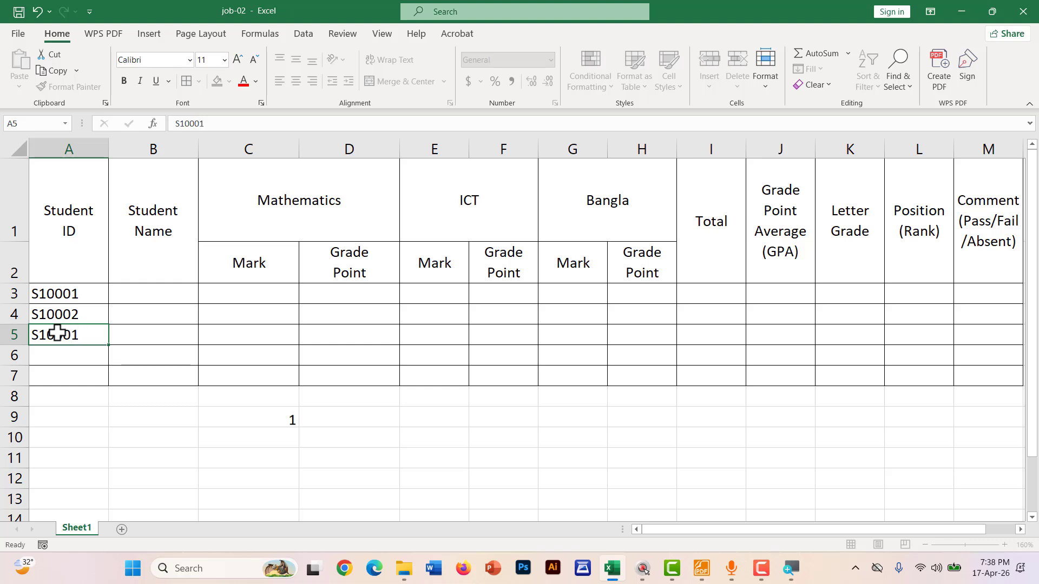
{"action": "key", "text": "ctrl+shift+d"}
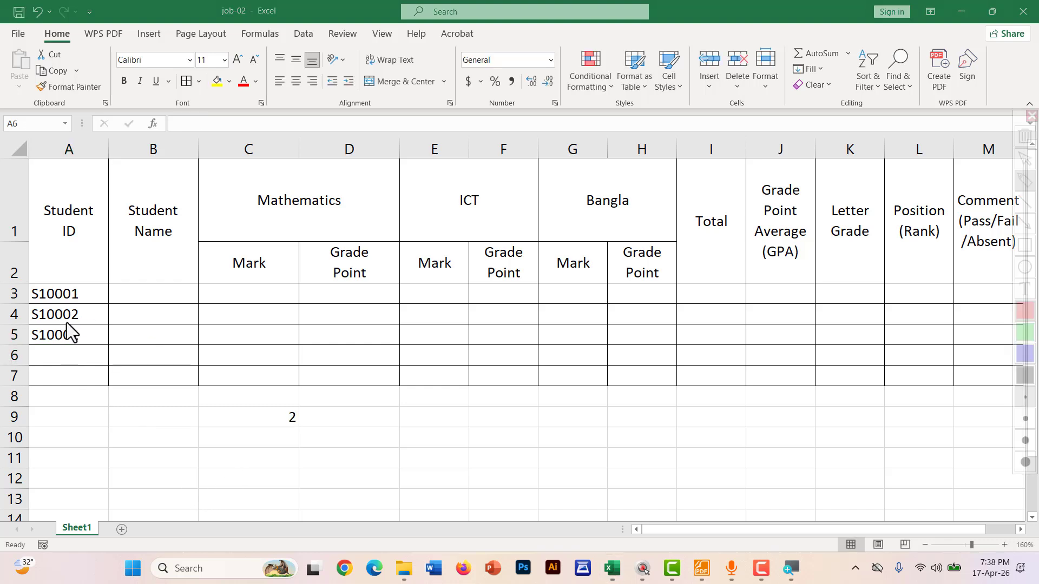
{"action": "left_click_drag", "start_coordinate": [34, 301], "coordinate": [103, 291]}
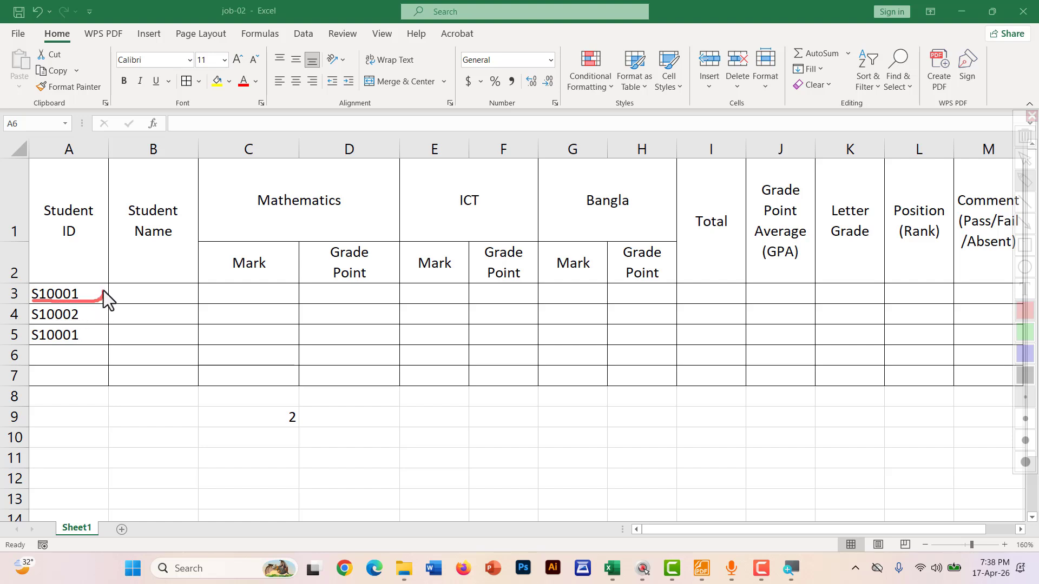
{"action": "mouse_move", "coordinate": [39, 275]}
{"action": "left_mouse_down"}
{"action": "mouse_move", "coordinate": [30, 299]}
{"action": "mouse_move", "coordinate": [91, 327]}
{"action": "left_mouse_up"}
{"action": "left_click_drag", "start_coordinate": [24, 333], "coordinate": [31, 347]}
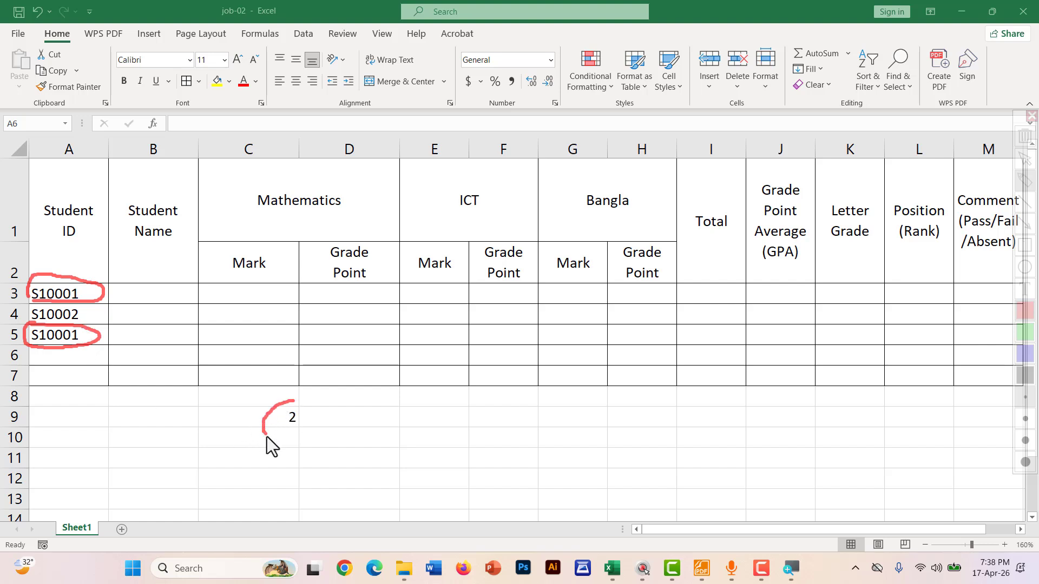
{"action": "left_click_drag", "start_coordinate": [304, 417], "coordinate": [283, 402]}
{"action": "key", "text": "ctrl+z"}
{"action": "key", "text": "Escape"}
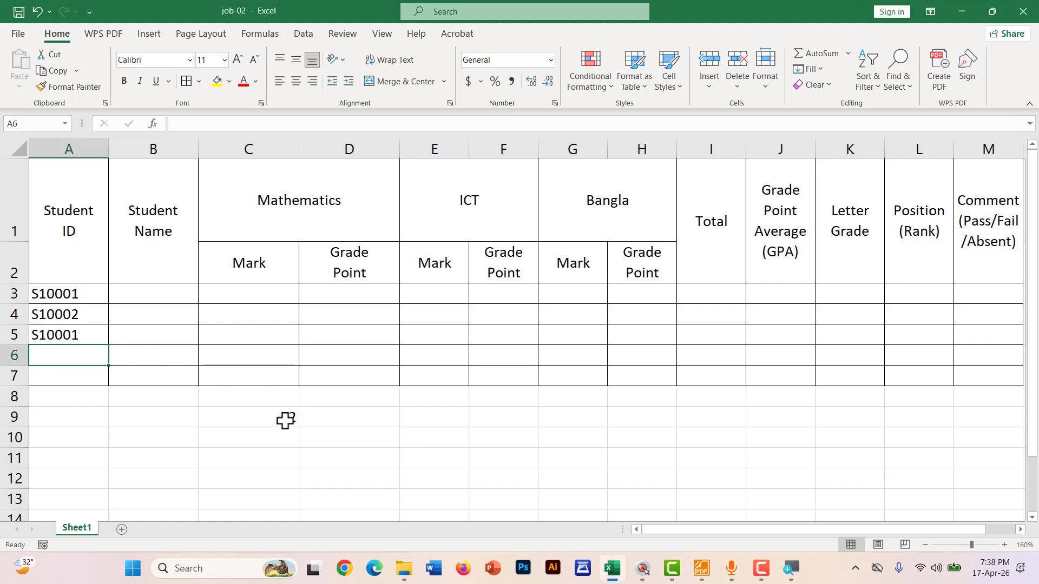
Delete the duplicate from A5 and reopen C9's COUNTIF formula at its end
{"action": "left_click", "coordinate": [83, 330]}
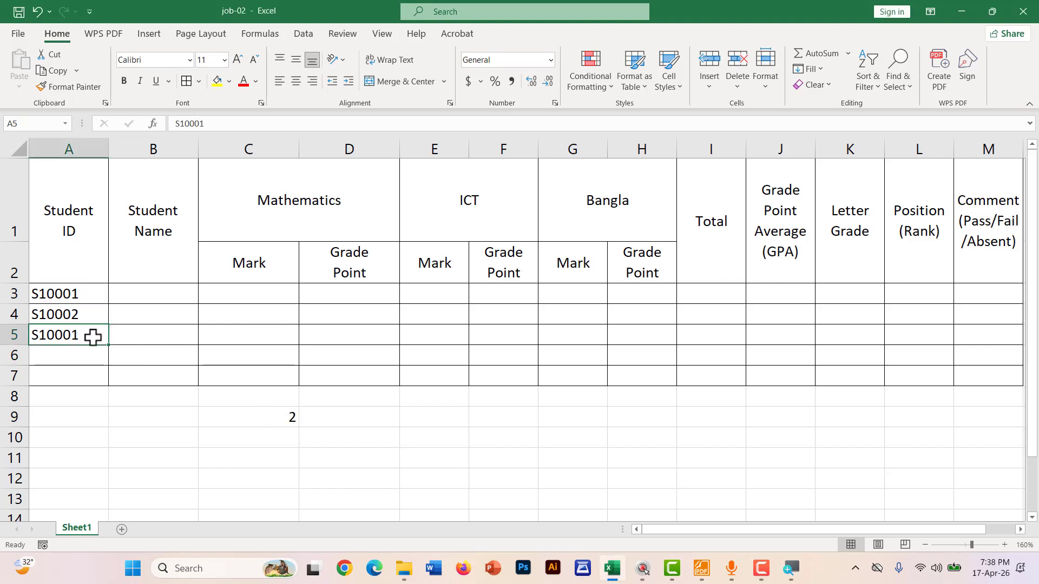
{"action": "key", "text": "Delete"}
{"action": "left_click", "coordinate": [146, 378]}
{"action": "left_click", "coordinate": [279, 422]}
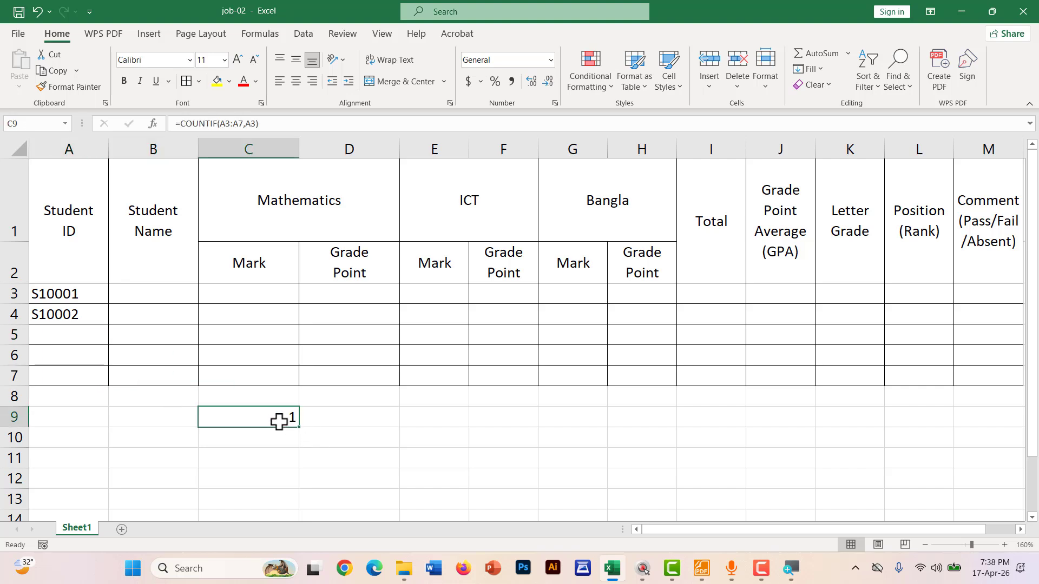
{"action": "double_click", "coordinate": [279, 422]}
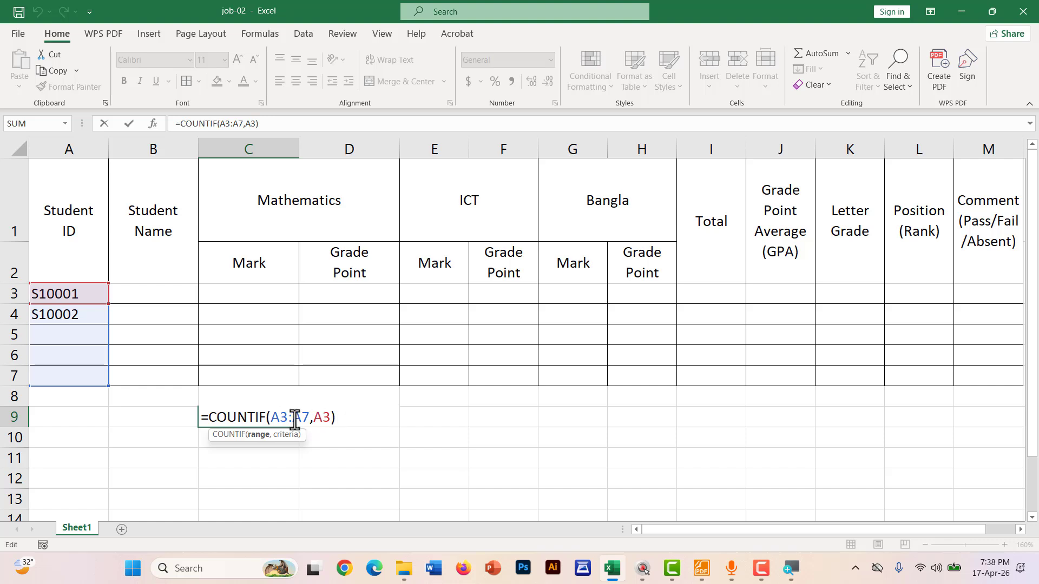
{"action": "left_click", "coordinate": [340, 418]}
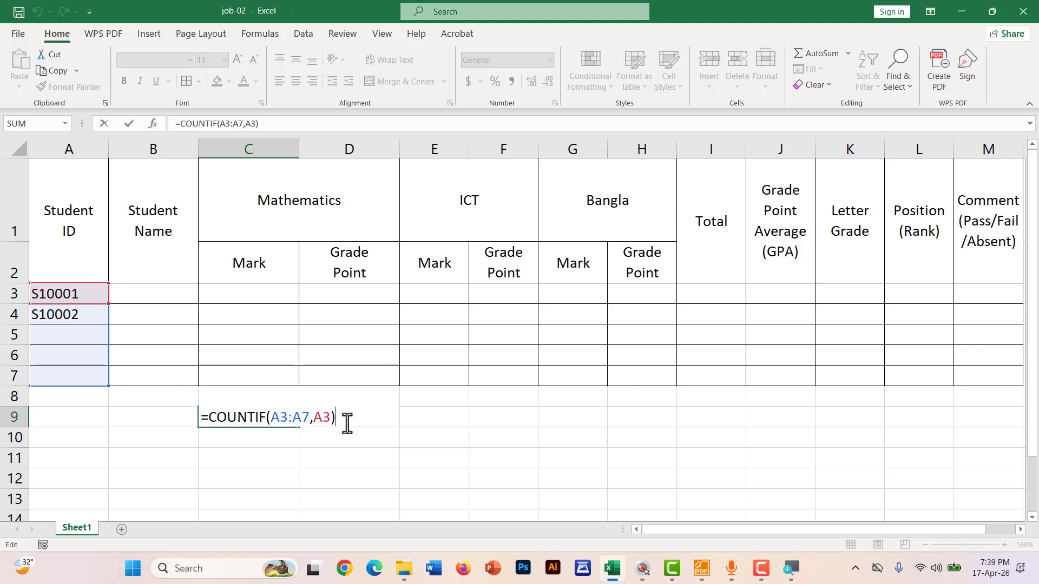
Commit =COUNTIF(A3:A7,A3)=1 in C9 so it shows TRUE
{"action": "type", "text": "=1"}
{"action": "key", "text": "Return"}
{"action": "left_click", "coordinate": [268, 412]}
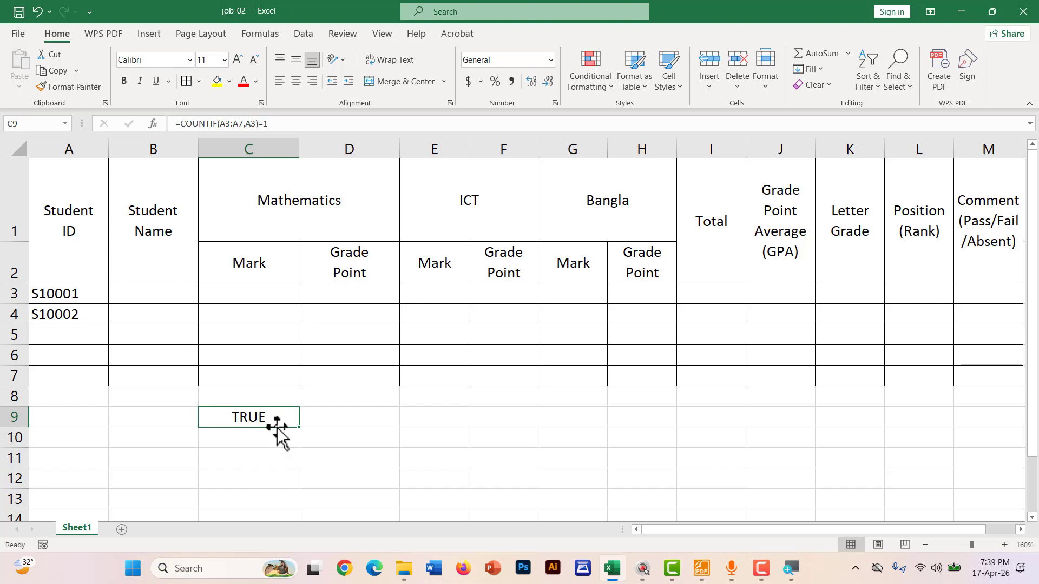
Compare C9's COUNTIF arguments and trailing =1 against the IDs in A3:A5, then recommit it
{"action": "mouse_move", "coordinate": [65, 295]}
{"action": "left_mouse_down"}
{"action": "mouse_move", "coordinate": [70, 373]}
{"action": "mouse_move", "coordinate": [74, 297]}
{"action": "left_mouse_up"}
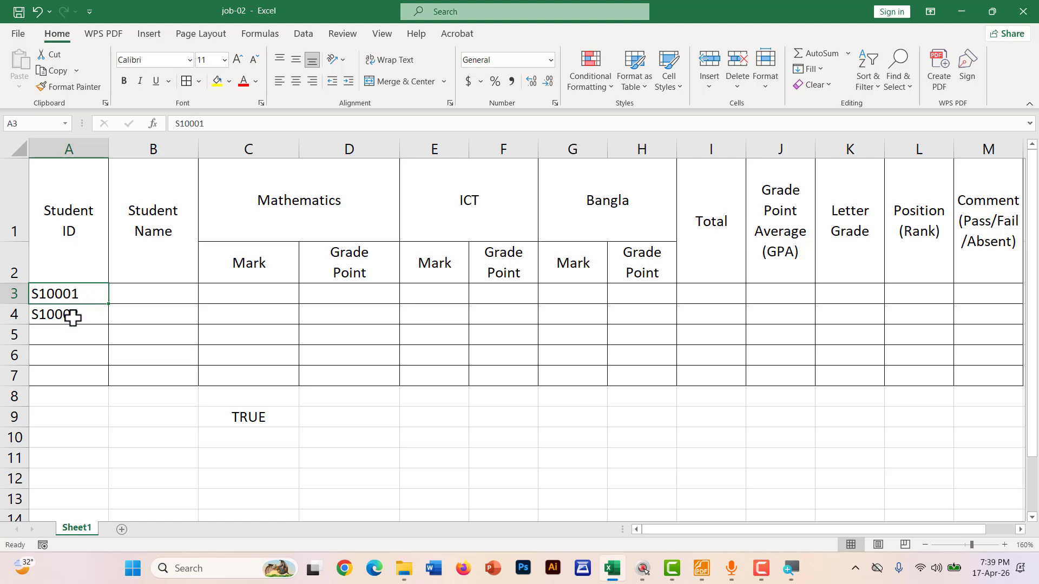
{"action": "left_click", "coordinate": [72, 314]}
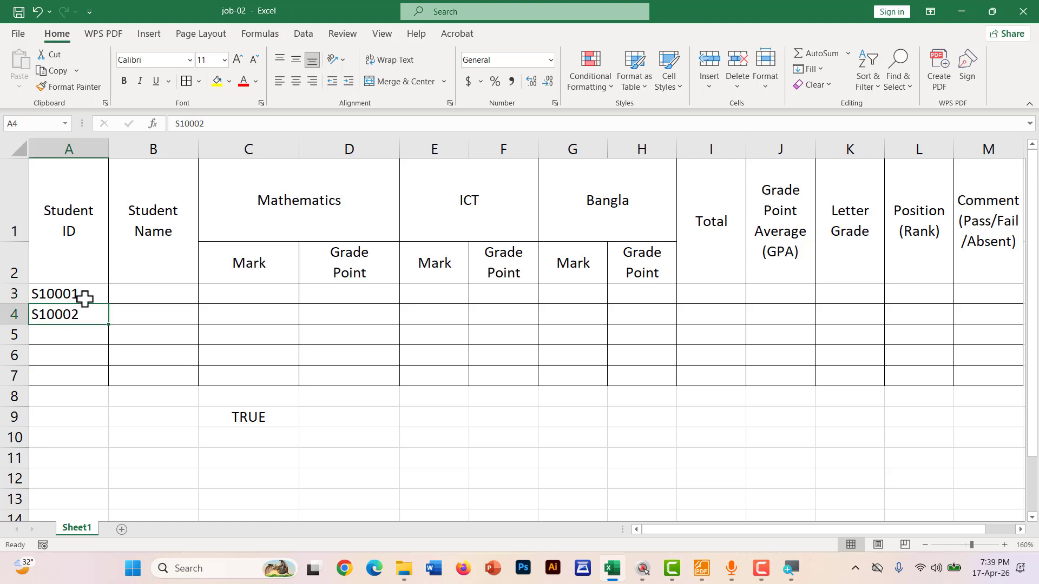
{"action": "left_click", "coordinate": [85, 298]}
{"action": "double_click", "coordinate": [235, 420]}
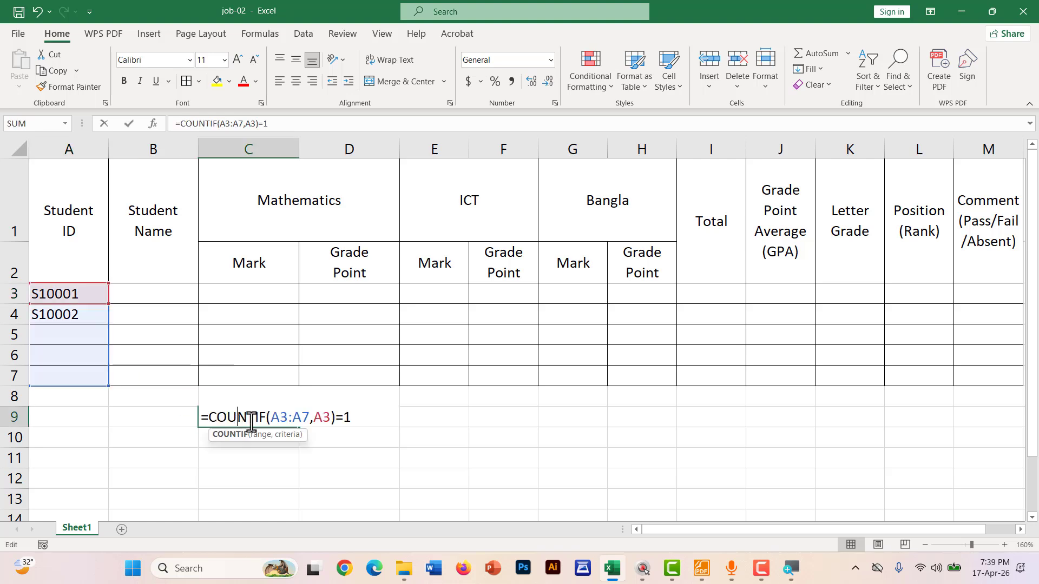
{"action": "left_click_drag", "start_coordinate": [338, 422], "coordinate": [269, 422]}
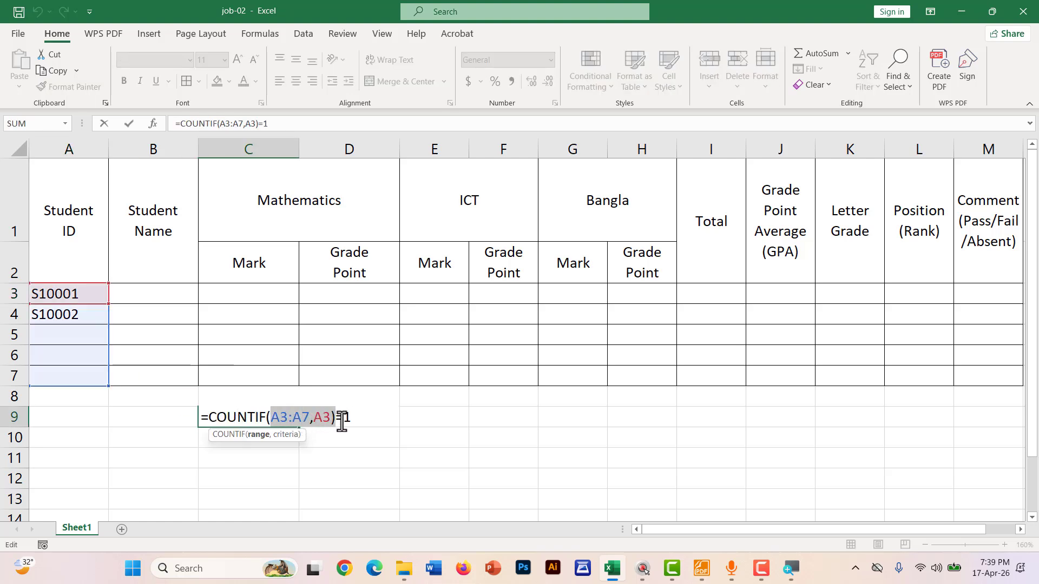
{"action": "left_click_drag", "start_coordinate": [343, 422], "coordinate": [355, 422]}
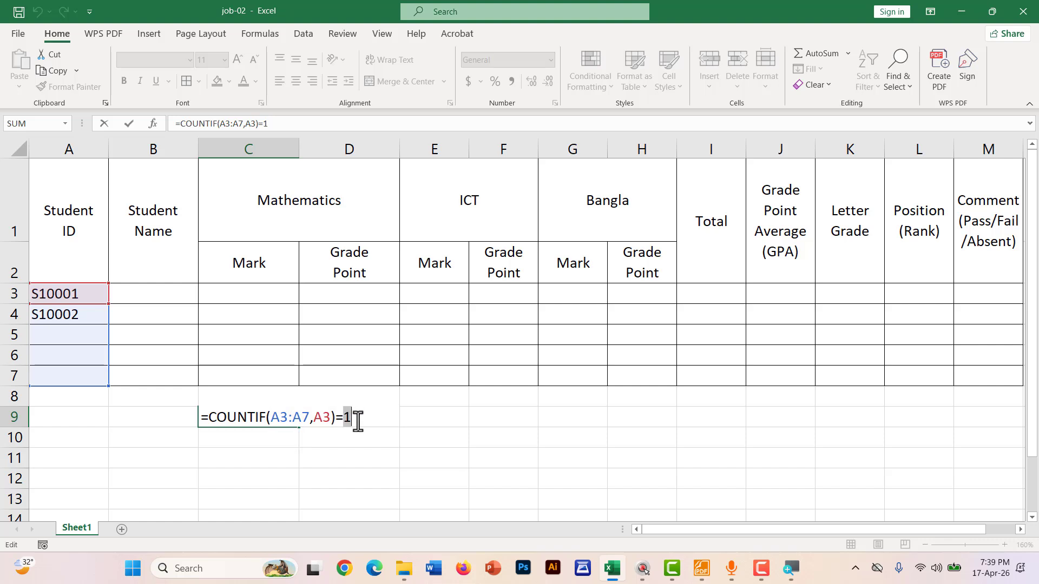
{"action": "key", "text": "Return"}
Enter the duplicate ID S10001 in cell A5
{"action": "left_click", "coordinate": [74, 334]}
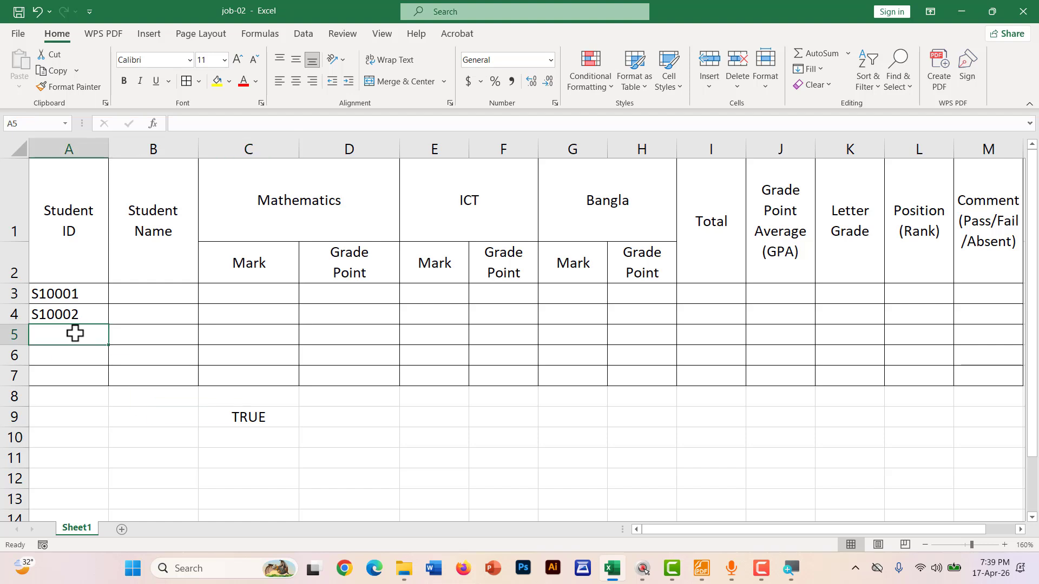
{"action": "type", "text": "S"}
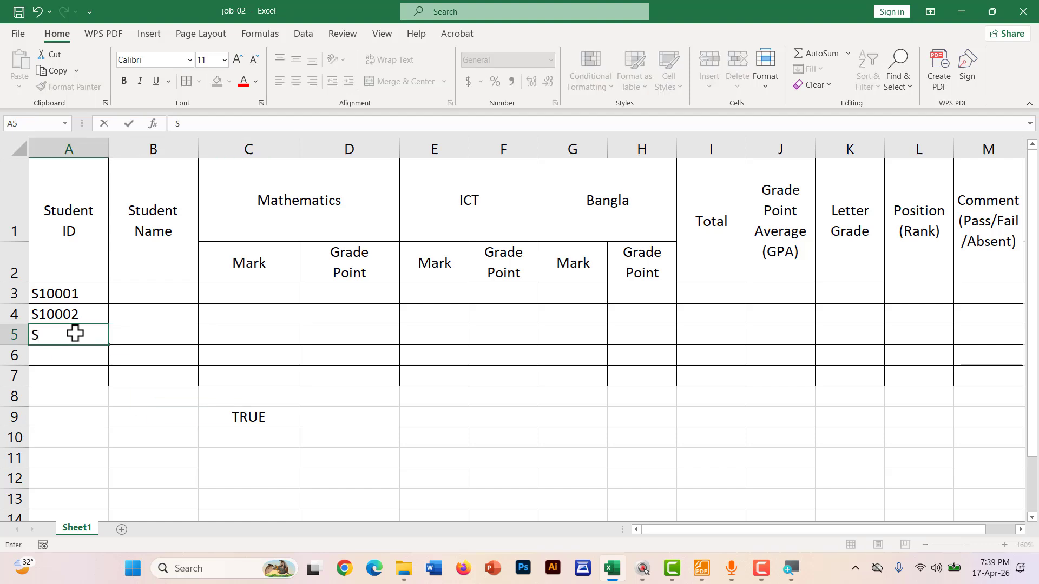
{"action": "type", "text": "10001"}
{"action": "key", "text": "BackSpace"}
{"action": "type", "text": "001"}
{"action": "key", "text": "Return"}
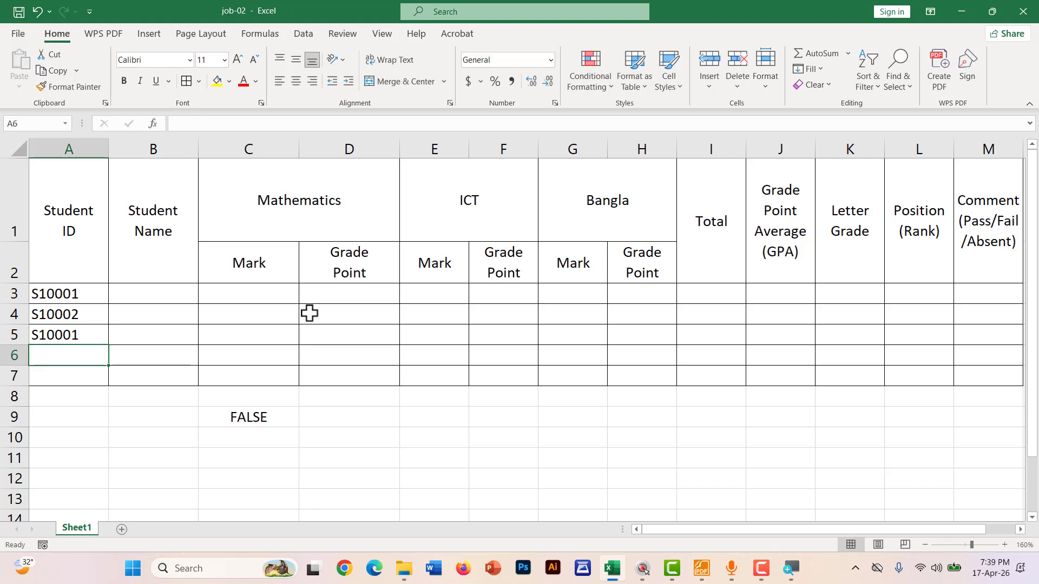
Annotate C9's FALSE result and the two matching S10001 IDs in A3 and A5
{"action": "key", "text": "ctrl+2"}
{"action": "mouse_move", "coordinate": [223, 424]}
{"action": "left_mouse_down"}
{"action": "mouse_move", "coordinate": [259, 427]}
{"action": "mouse_move", "coordinate": [210, 418]}
{"action": "left_mouse_up"}
{"action": "mouse_move", "coordinate": [30, 297]}
{"action": "left_mouse_down"}
{"action": "mouse_move", "coordinate": [57, 306]}
{"action": "mouse_move", "coordinate": [33, 286]}
{"action": "left_mouse_up"}
{"action": "mouse_move", "coordinate": [38, 348]}
{"action": "left_mouse_down"}
{"action": "mouse_move", "coordinate": [103, 339]}
{"action": "mouse_move", "coordinate": [29, 334]}
{"action": "left_mouse_up"}
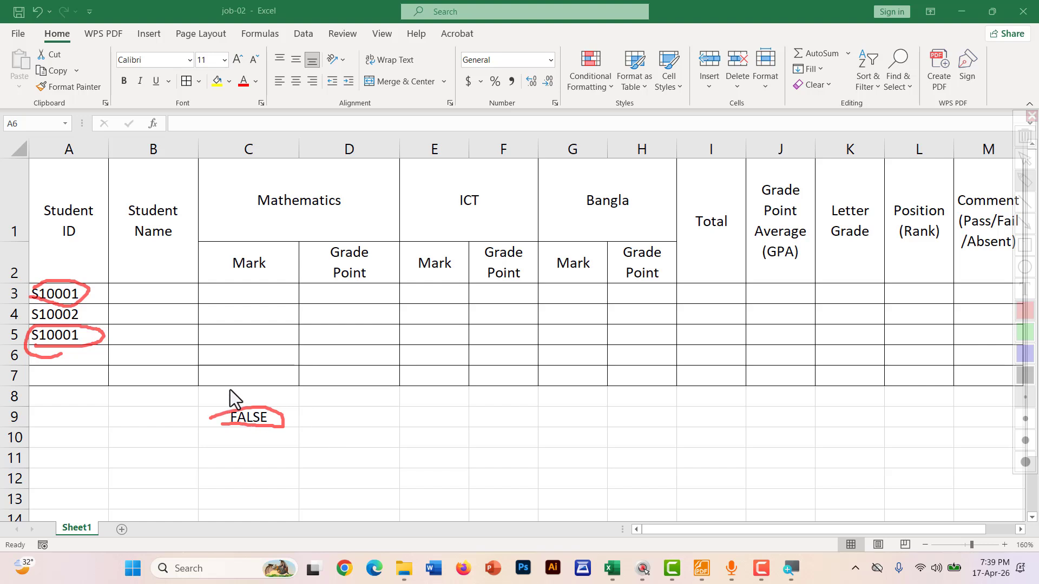
{"action": "key", "text": "Escape"}
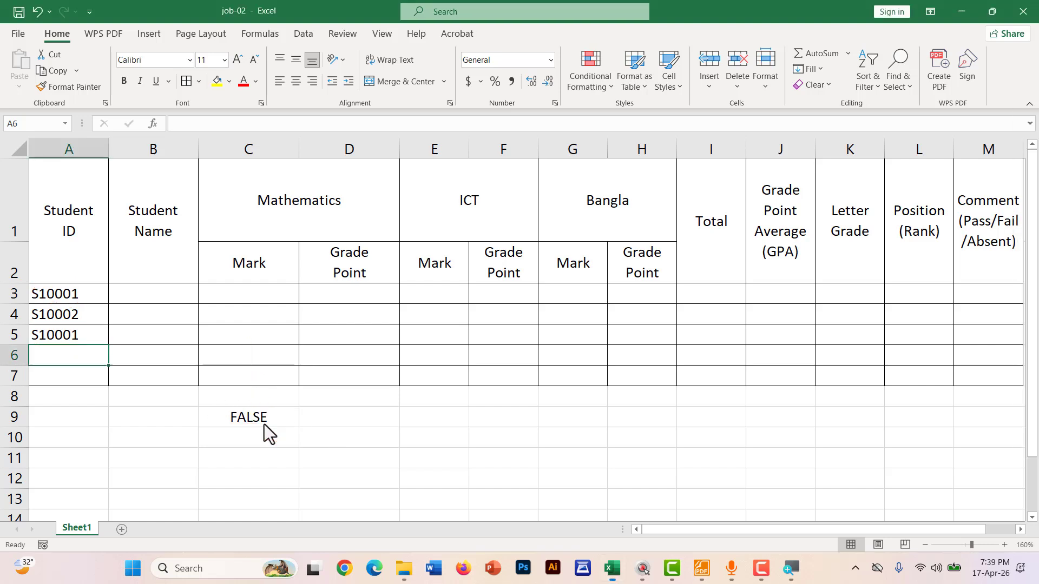
Delete the COUNTIF formula from C9, leaving the cell empty
{"action": "left_click", "coordinate": [265, 420]}
{"action": "double_click", "coordinate": [265, 421]}
{"action": "left_click_drag", "start_coordinate": [362, 418], "coordinate": [146, 401]}
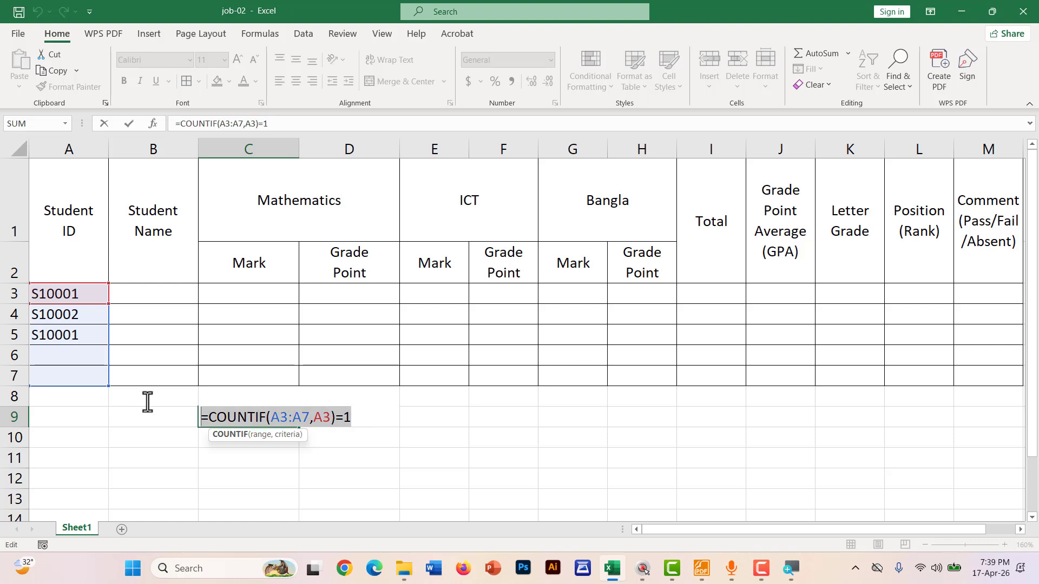
{"action": "key", "text": "BackSpace"}
{"action": "left_click", "coordinate": [293, 458]}
{"action": "left_click", "coordinate": [271, 418]}
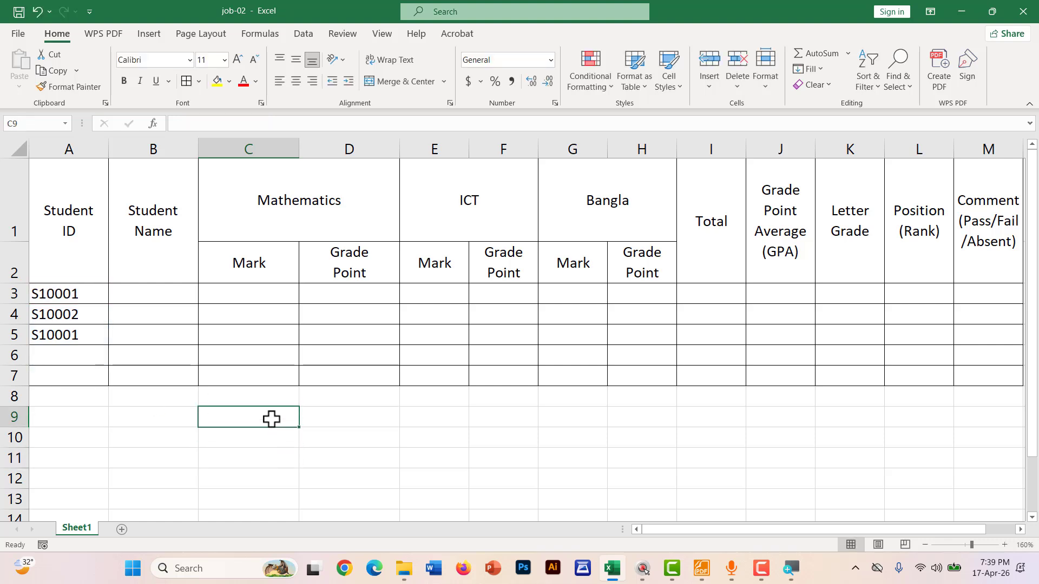
Enter =RIGHT(A3,5) in D9 to extract the last five characters of A3's ID
{"action": "key", "text": "ctrl+2"}
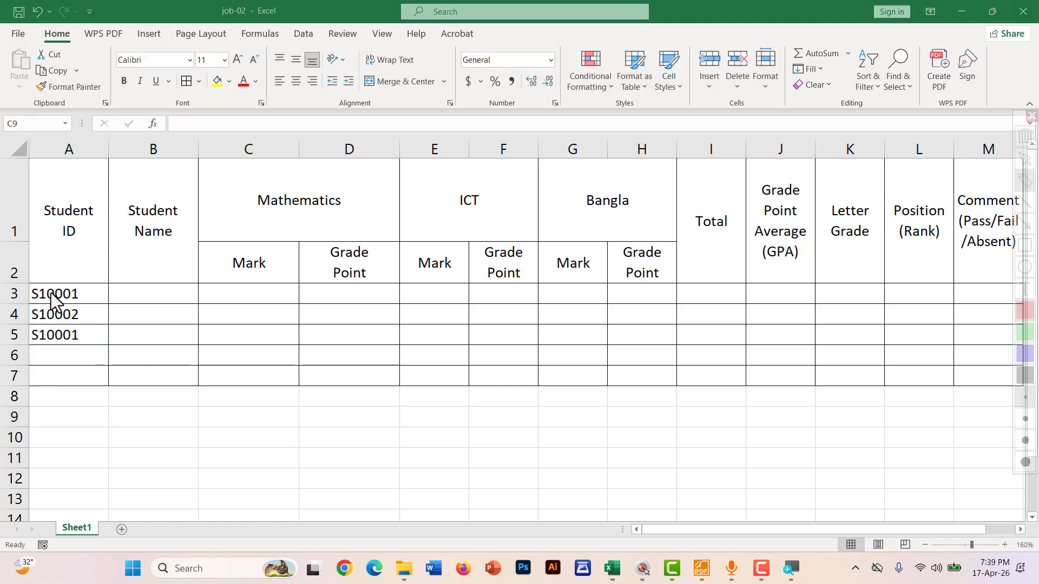
{"action": "mouse_move", "coordinate": [43, 299]}
{"action": "left_mouse_down"}
{"action": "mouse_move", "coordinate": [84, 298]}
{"action": "mouse_move", "coordinate": [83, 279]}
{"action": "mouse_move", "coordinate": [40, 287]}
{"action": "mouse_move", "coordinate": [49, 301]}
{"action": "left_mouse_up"}
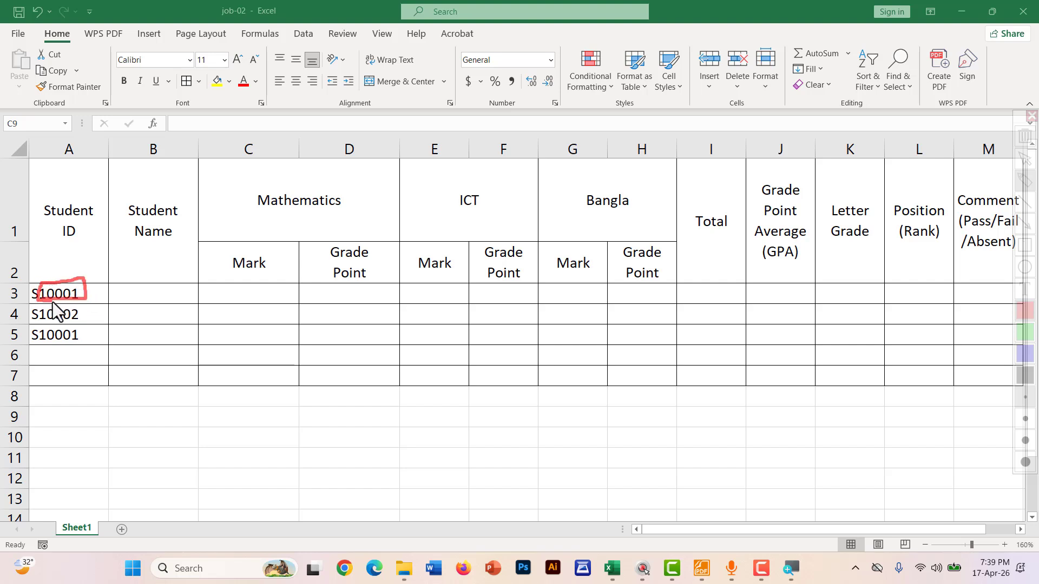
{"action": "key", "text": "ctrl+2"}
{"action": "left_click", "coordinate": [327, 416]}
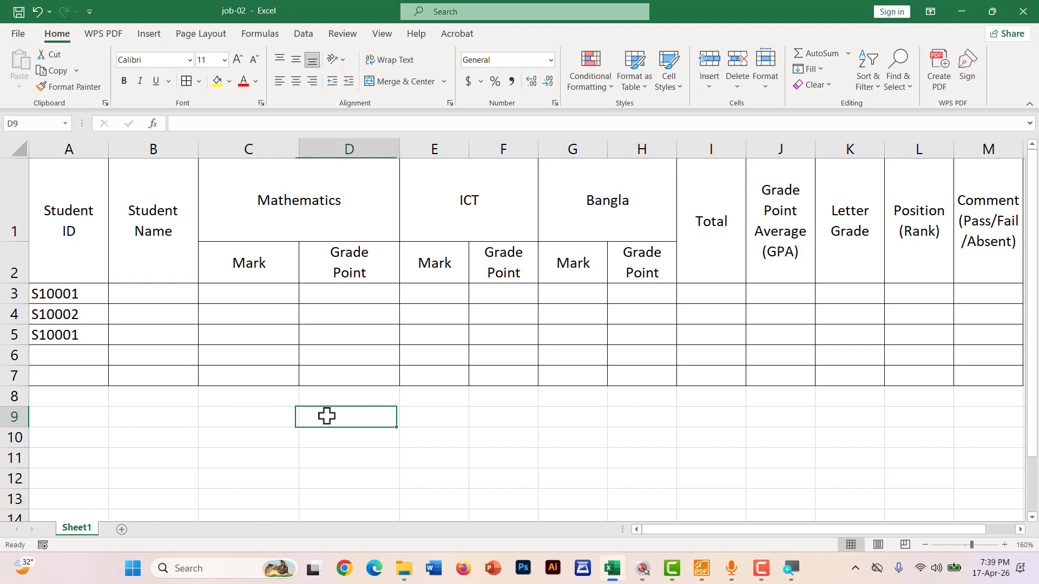
{"action": "type", "text": "=R"}
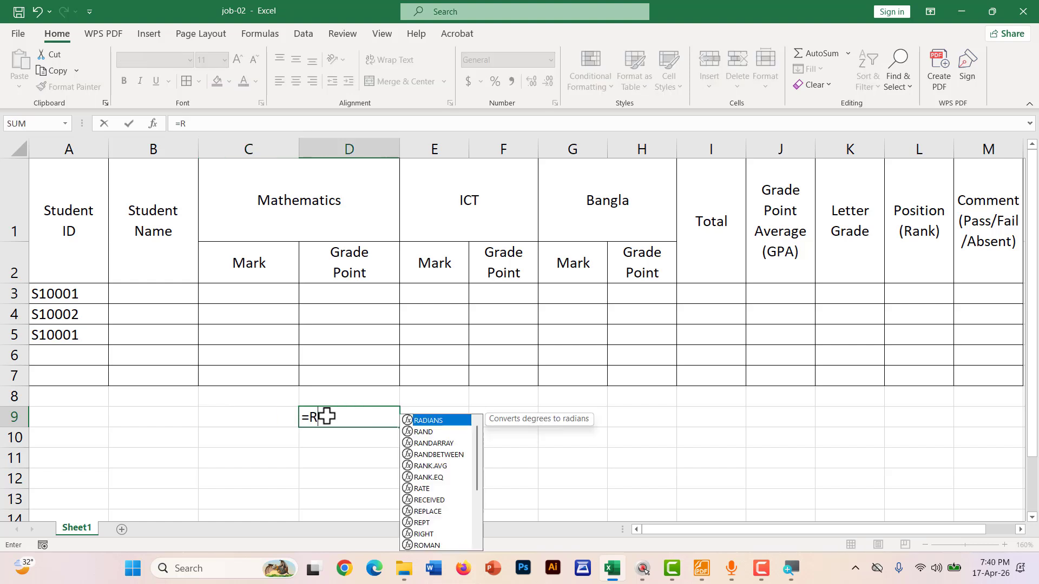
{"action": "type", "text": "IGHT("}
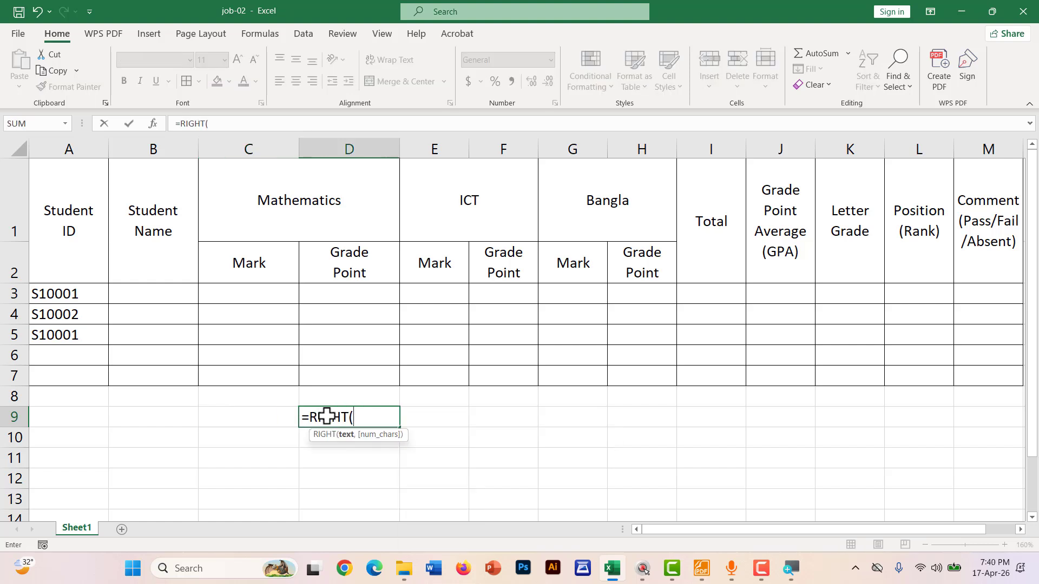
{"action": "left_click", "coordinate": [67, 291]}
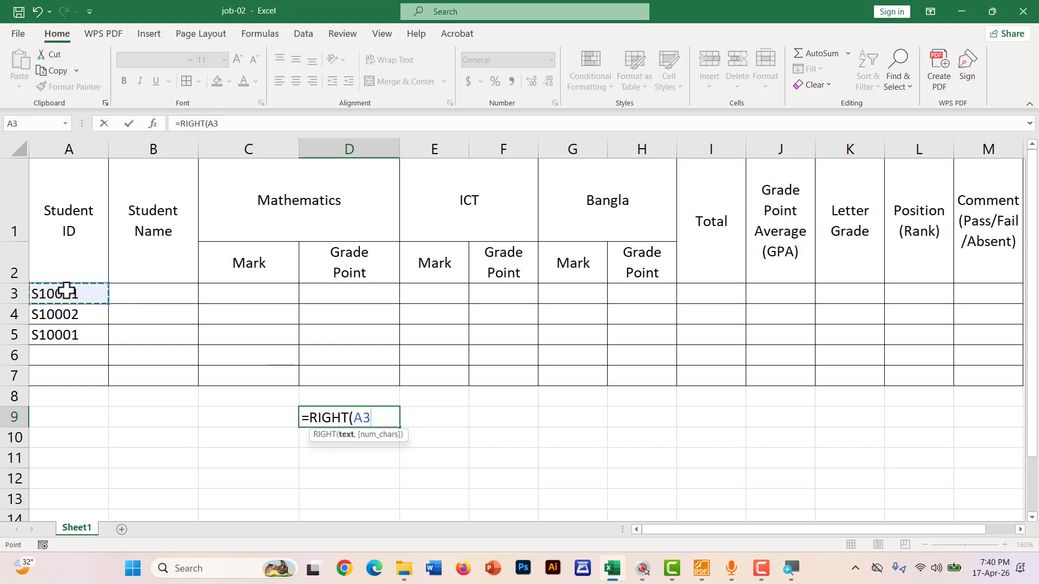
{"action": "type", "text": ","}
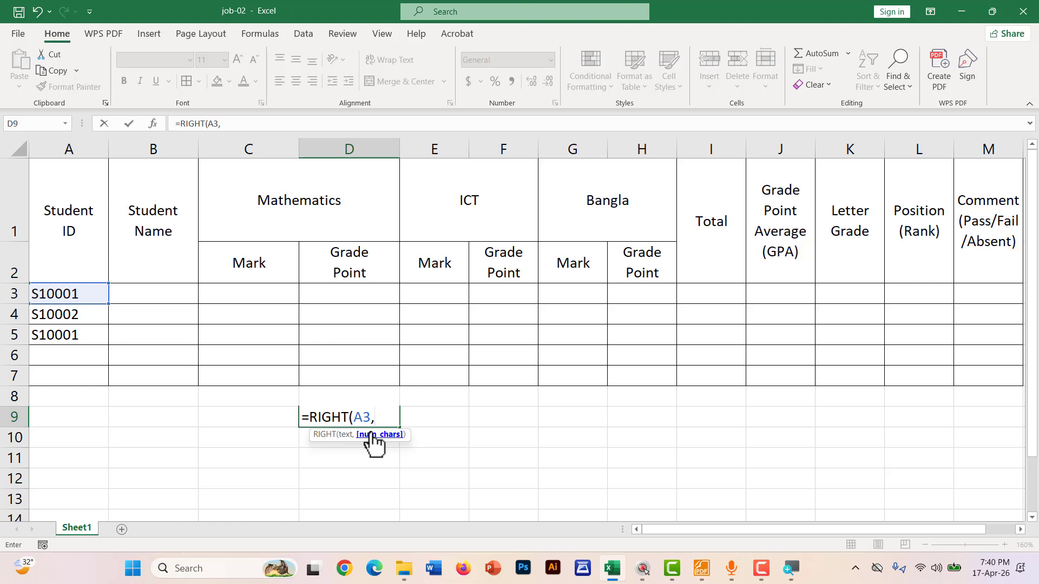
{"action": "key", "text": "ctrl+2"}
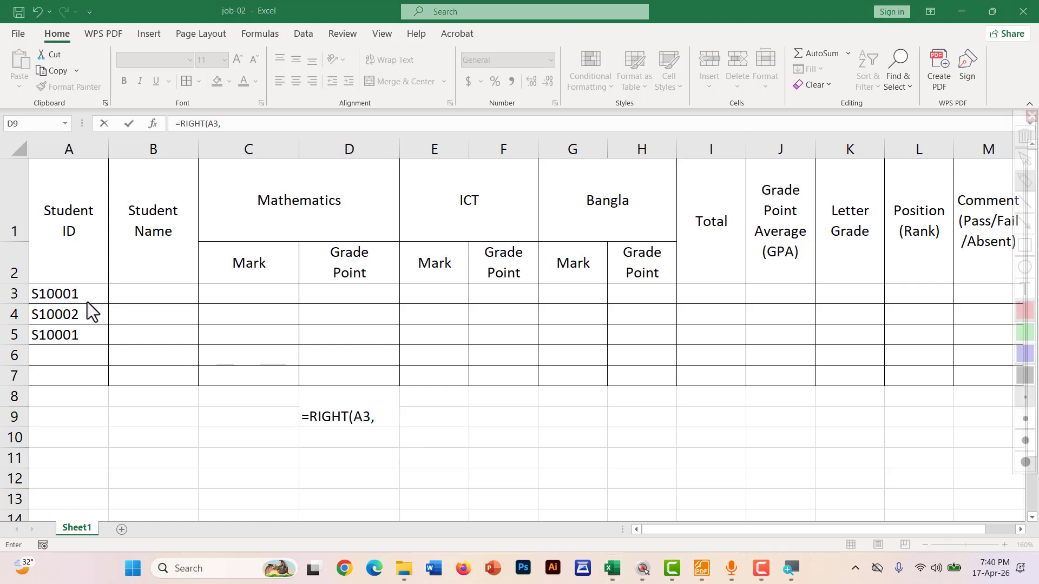
{"action": "left_click_drag", "start_coordinate": [87, 300], "coordinate": [46, 301]}
{"action": "key", "text": "Escape"}
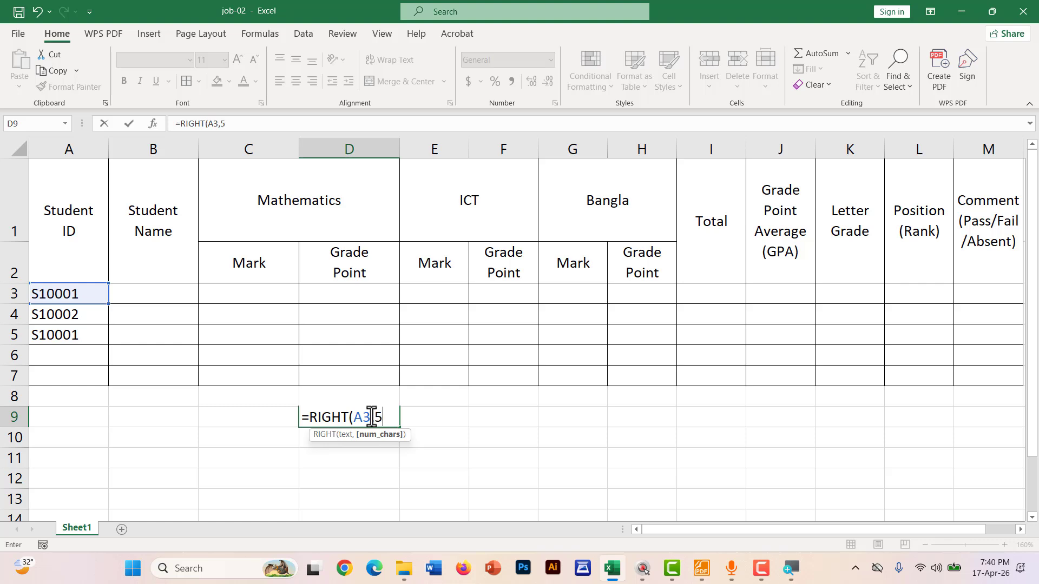
{"action": "type", "text": ")"}
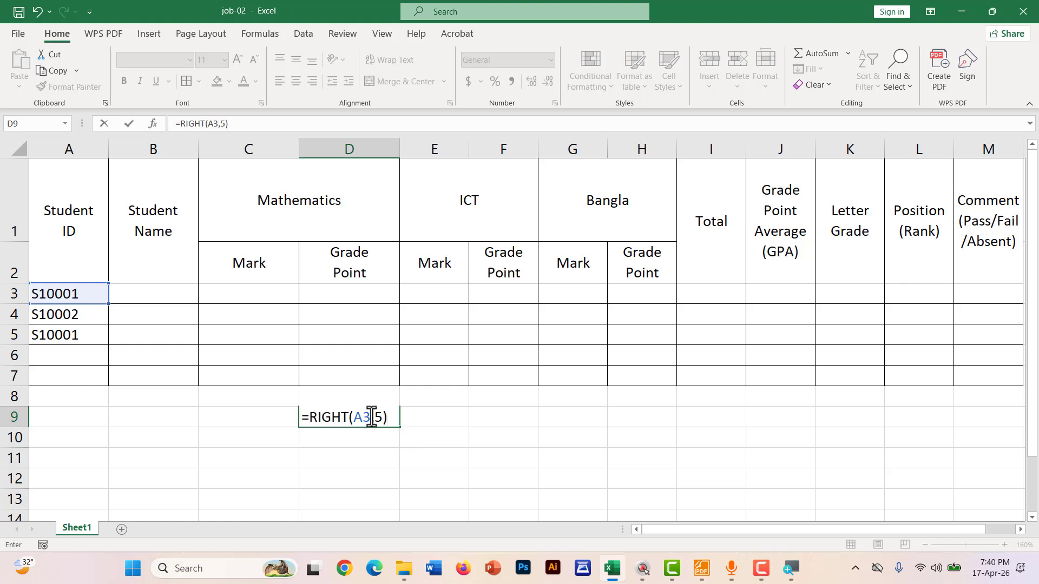
{"action": "key", "text": "Return"}
Check that D9 shows 10001, marking those digits in A3's ID
{"action": "left_click", "coordinate": [371, 416]}
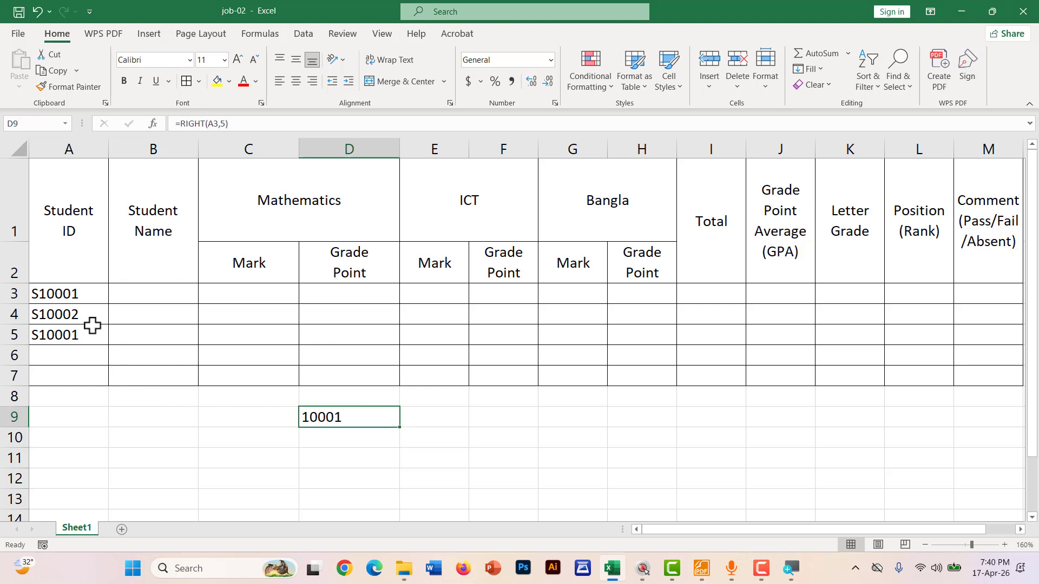
{"action": "key", "text": "ctrl+shift+d"}
{"action": "left_click_drag", "start_coordinate": [40, 298], "coordinate": [73, 299]}
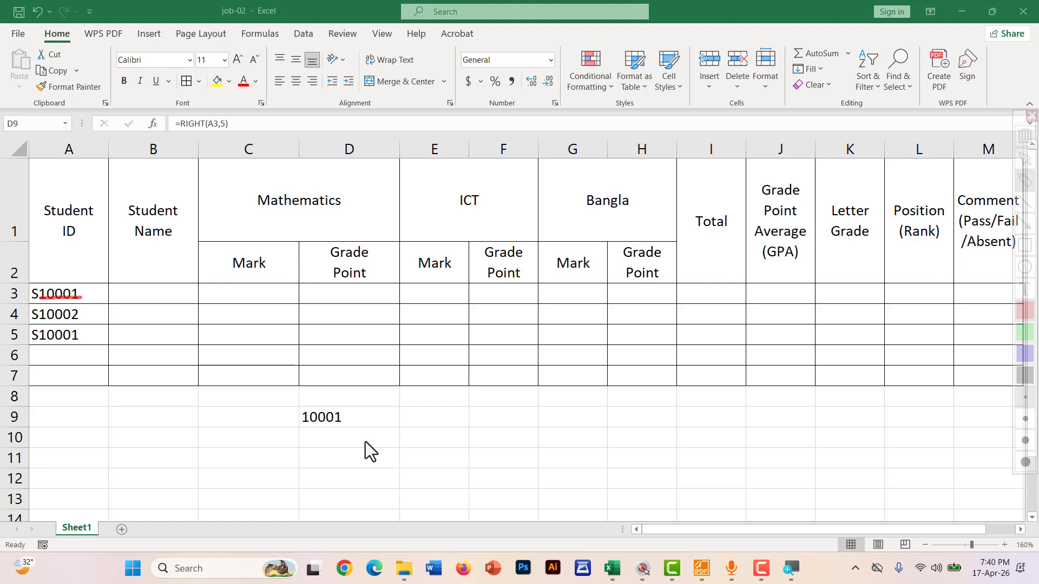
{"action": "key", "text": "Escape"}
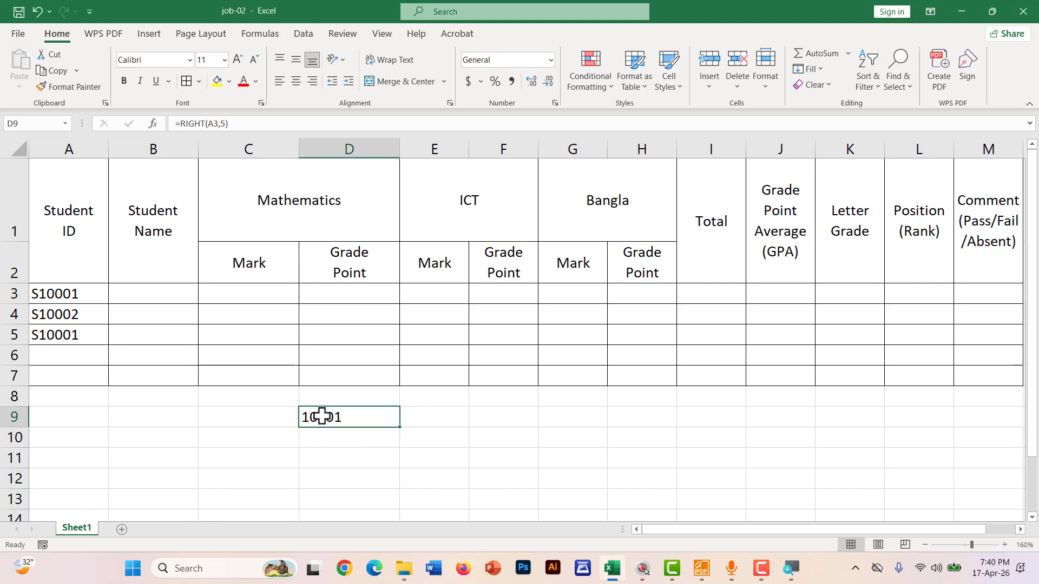
Test D9 by changing A3 to S1000T, undo the change, and reopen D9's formula
{"action": "left_click", "coordinate": [79, 295]}
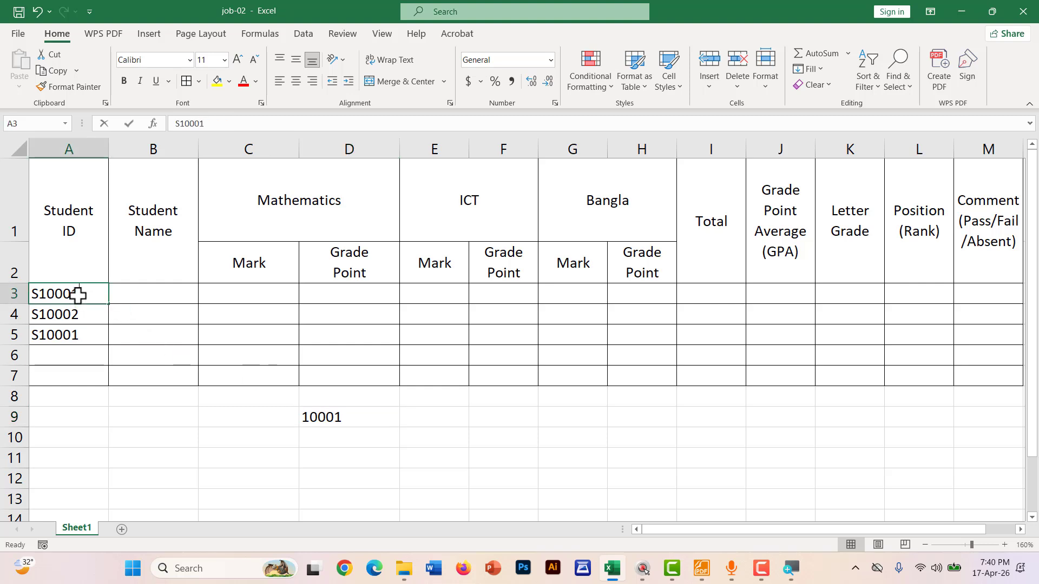
{"action": "double_click", "coordinate": [79, 295]}
{"action": "left_click_drag", "start_coordinate": [98, 293], "coordinate": [72, 292]}
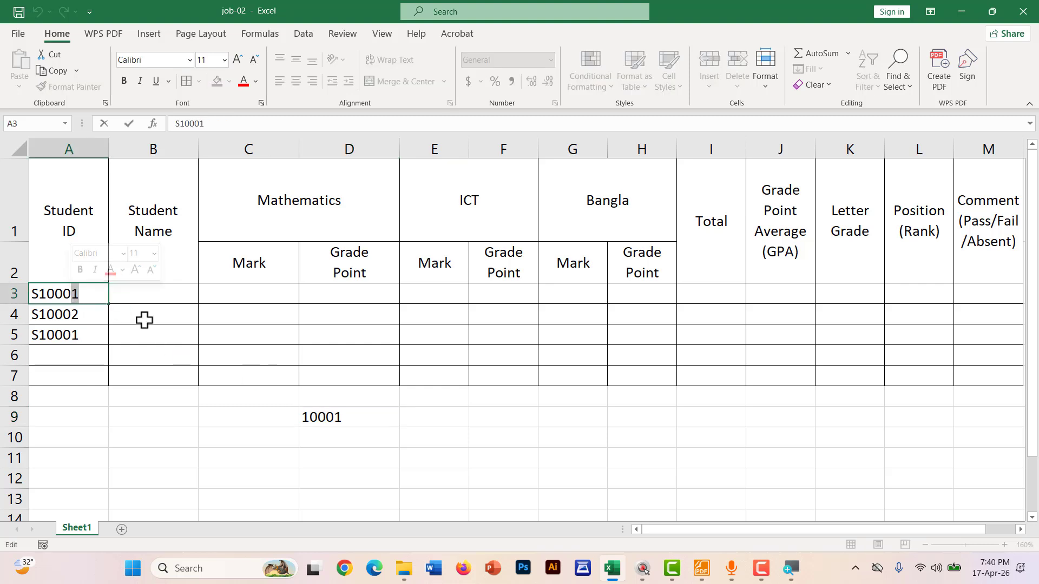
{"action": "type", "text": "T"}
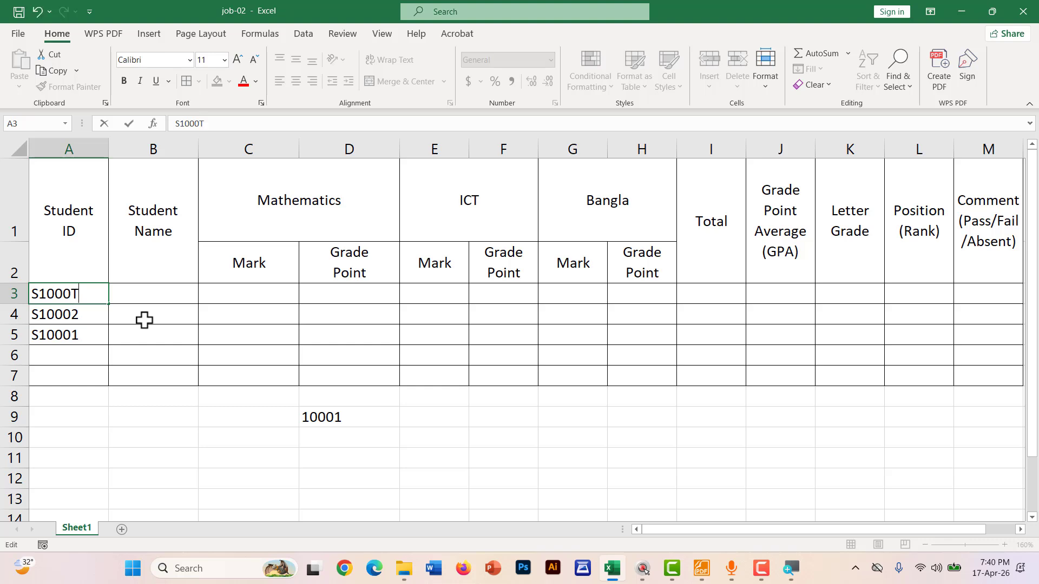
{"action": "left_click", "coordinate": [405, 463]}
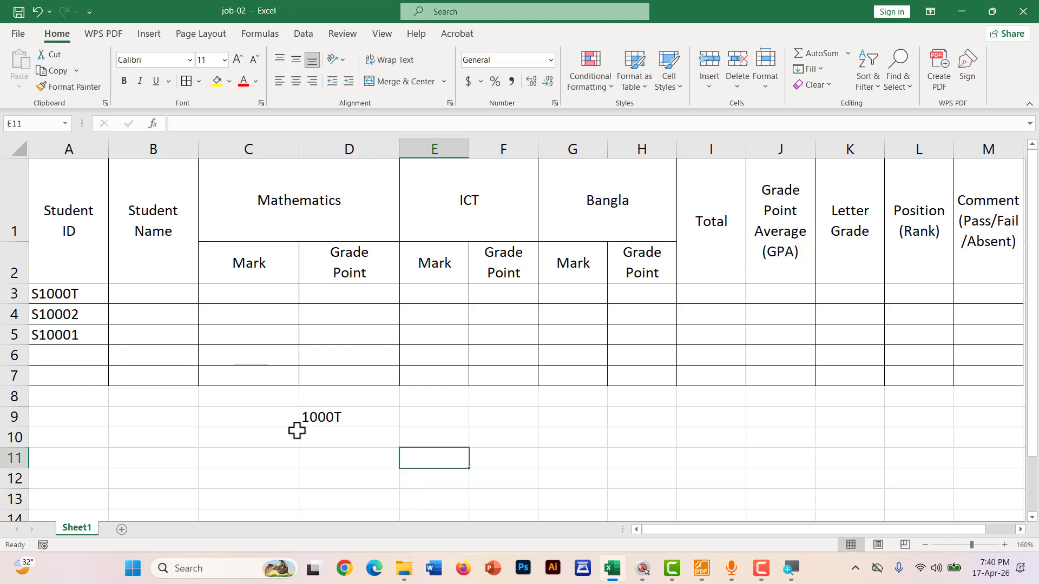
{"action": "left_click", "coordinate": [321, 417]}
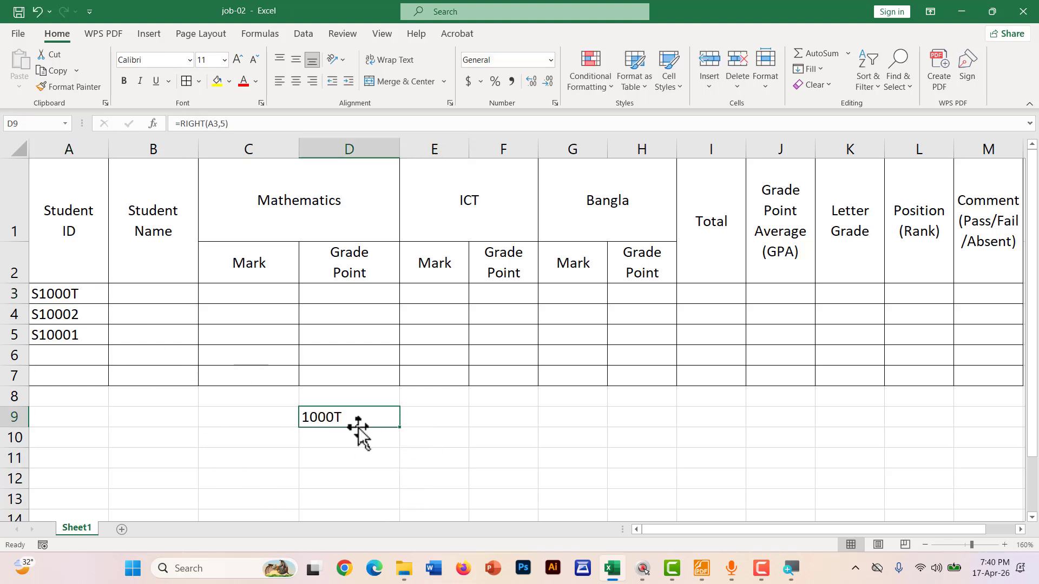
{"action": "key", "text": "ctrl+z"}
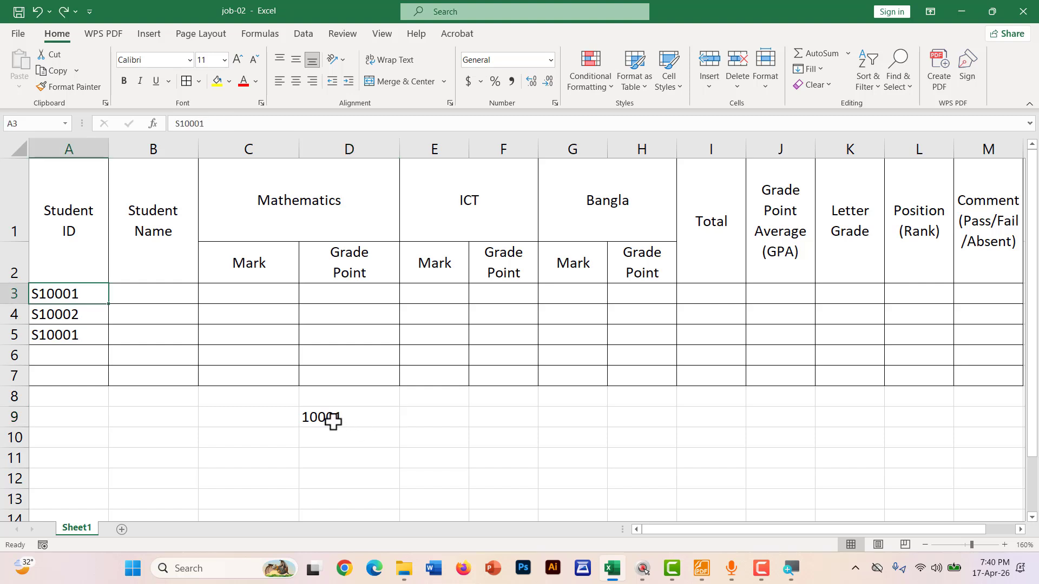
{"action": "double_click", "coordinate": [332, 420]}
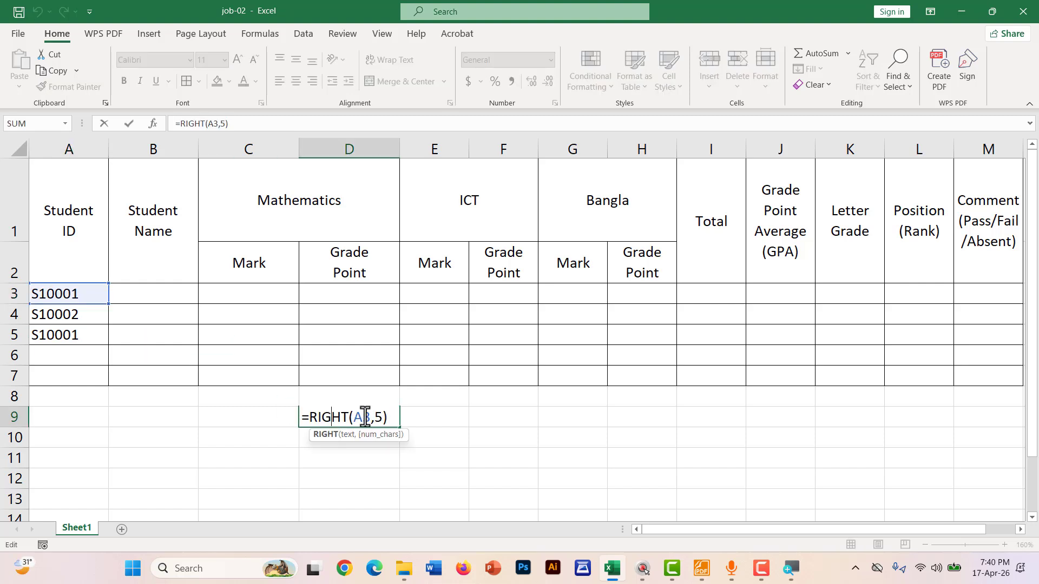
Wrap D9's formula in ISNUMBER to read =ISNUMBER(RIGHT(A3,5))
{"action": "left_click", "coordinate": [305, 417]}
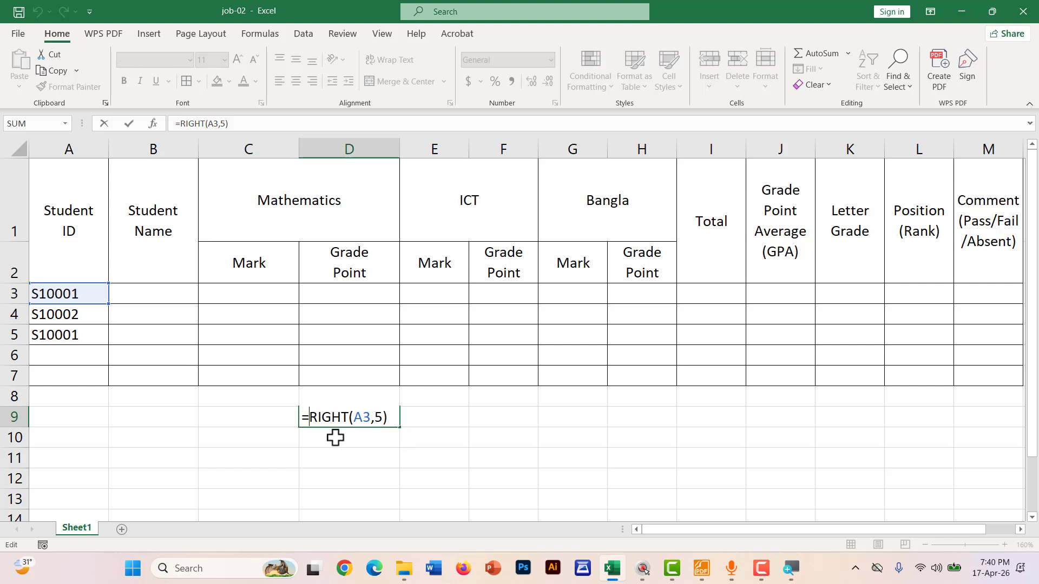
{"action": "type", "text": "ISNU"}
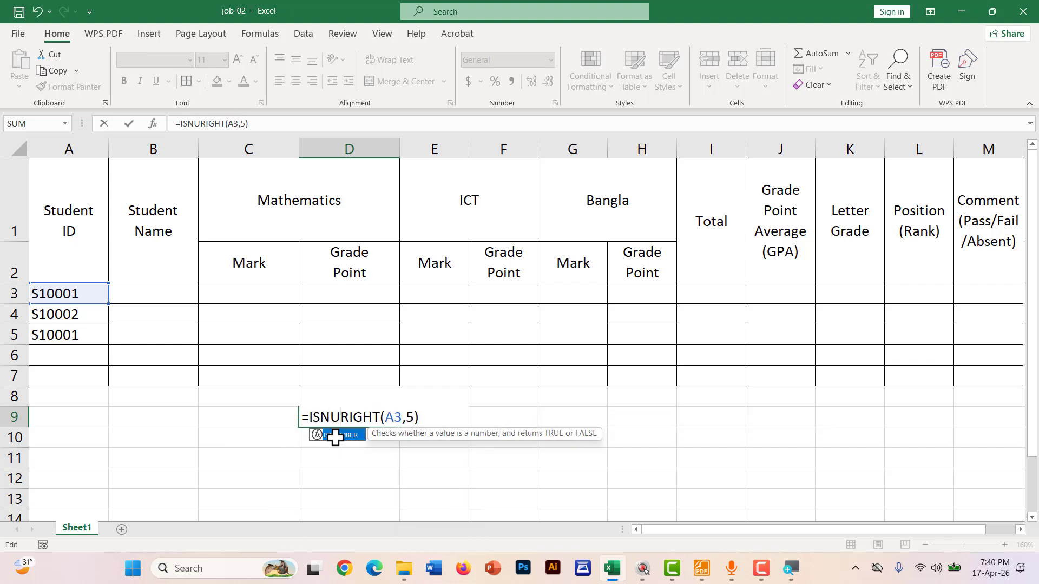
{"action": "double_click", "coordinate": [335, 436]}
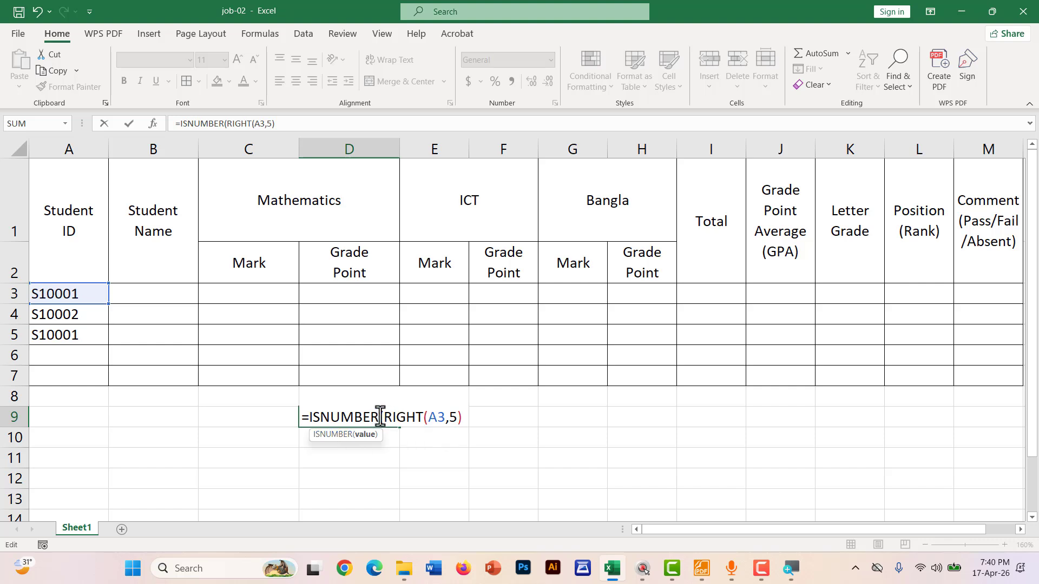
{"action": "left_click_drag", "start_coordinate": [384, 418], "coordinate": [449, 420]}
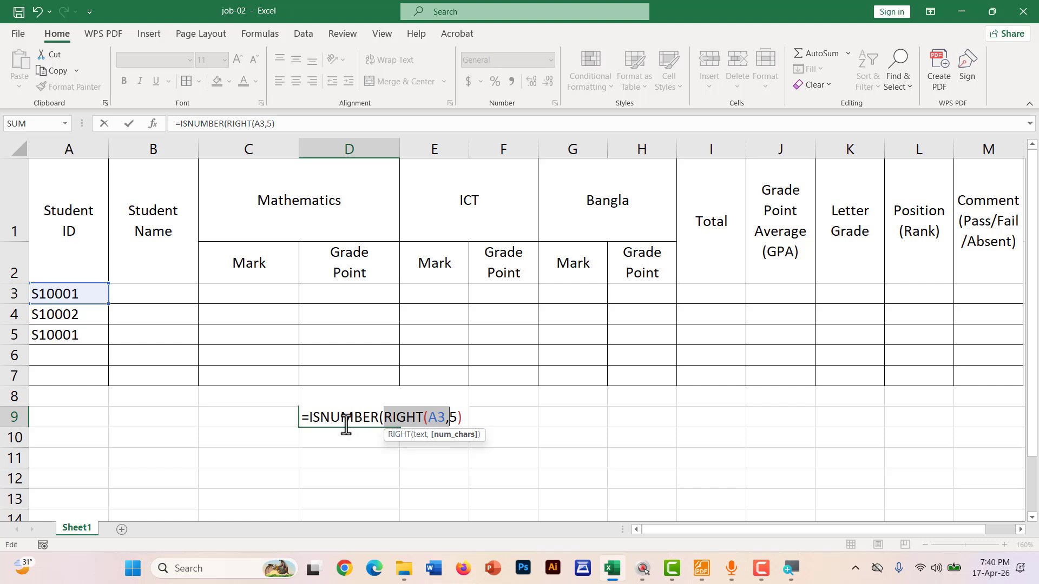
{"action": "left_click", "coordinate": [462, 417]}
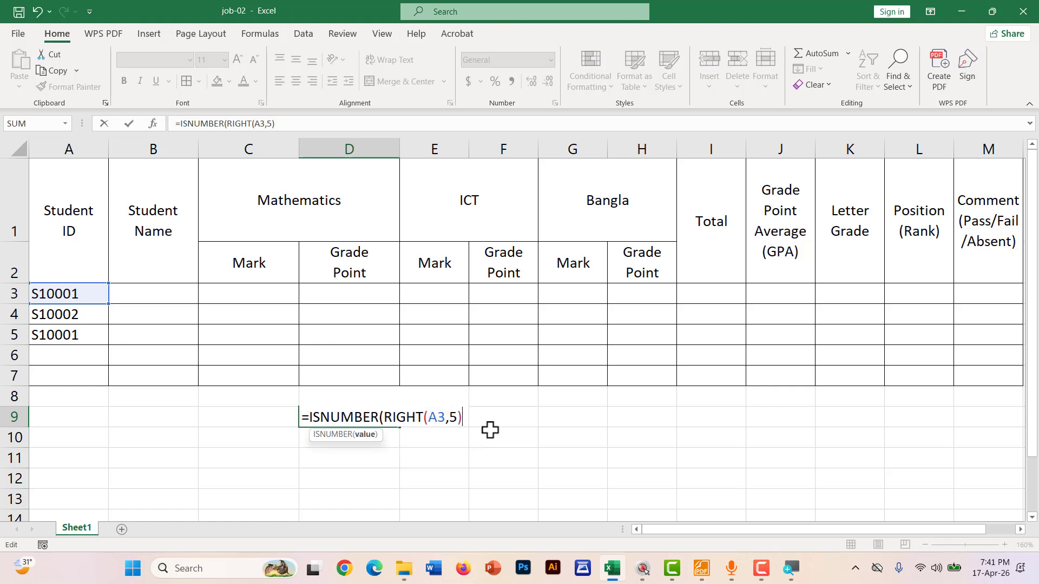
{"action": "type", "text": ")"}
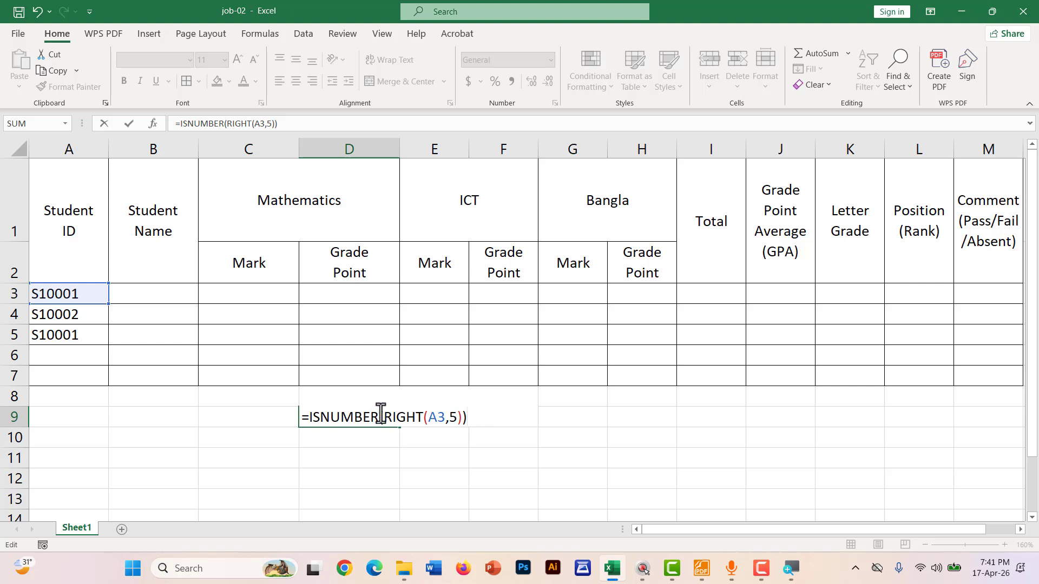
Commit the ISNUMBER formula, which returns FALSE, then reopen D9 to review its RIGHT part
{"action": "left_click_drag", "start_coordinate": [381, 414], "coordinate": [310, 418]}
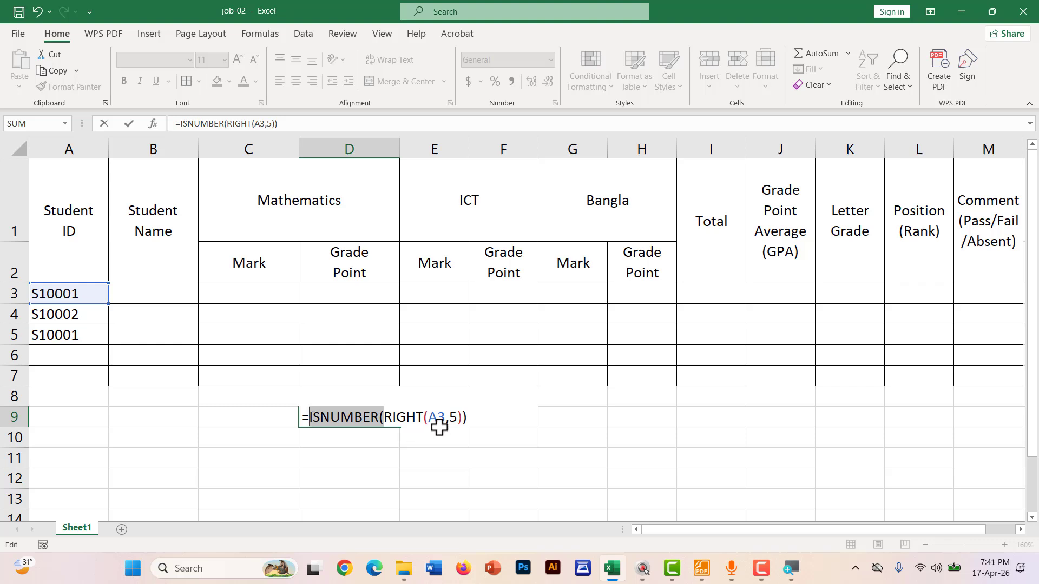
{"action": "left_click", "coordinate": [383, 417]}
{"action": "left_click_drag", "start_coordinate": [383, 417], "coordinate": [459, 417]}
{"action": "key", "text": "Return"}
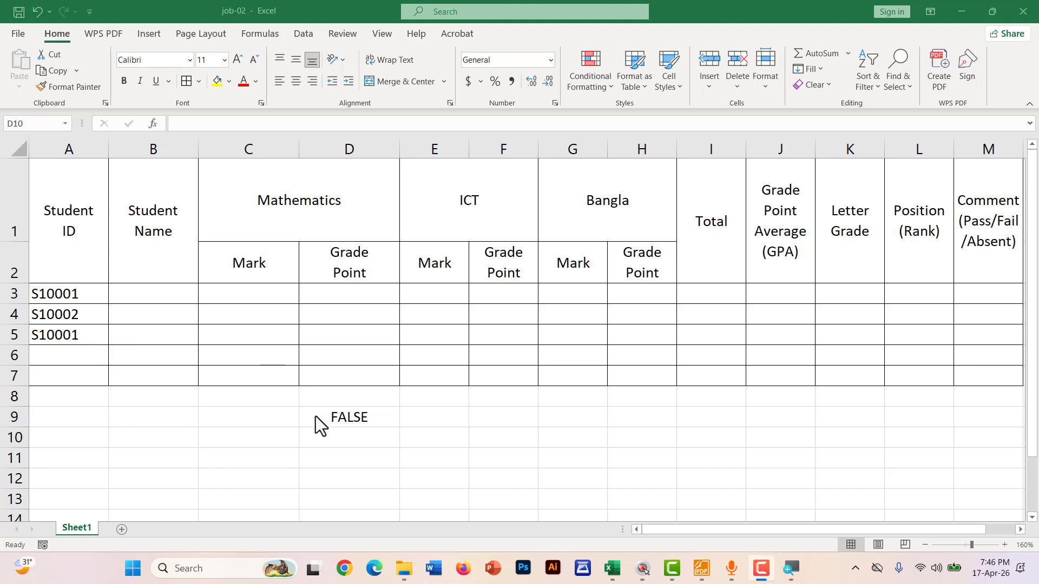
{"action": "left_click", "coordinate": [330, 425]}
{"action": "left_click", "coordinate": [381, 416]}
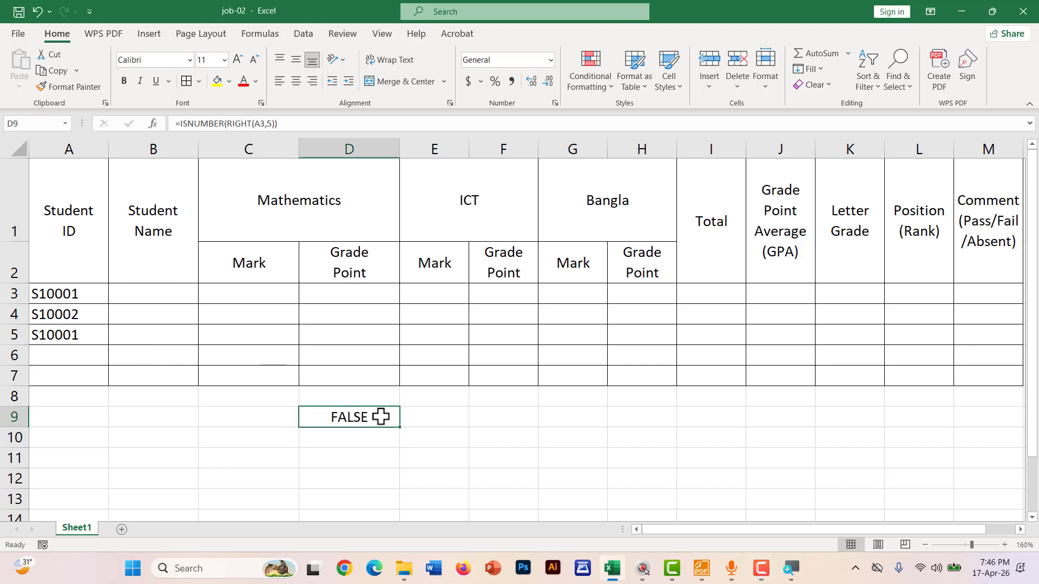
{"action": "double_click", "coordinate": [380, 417]}
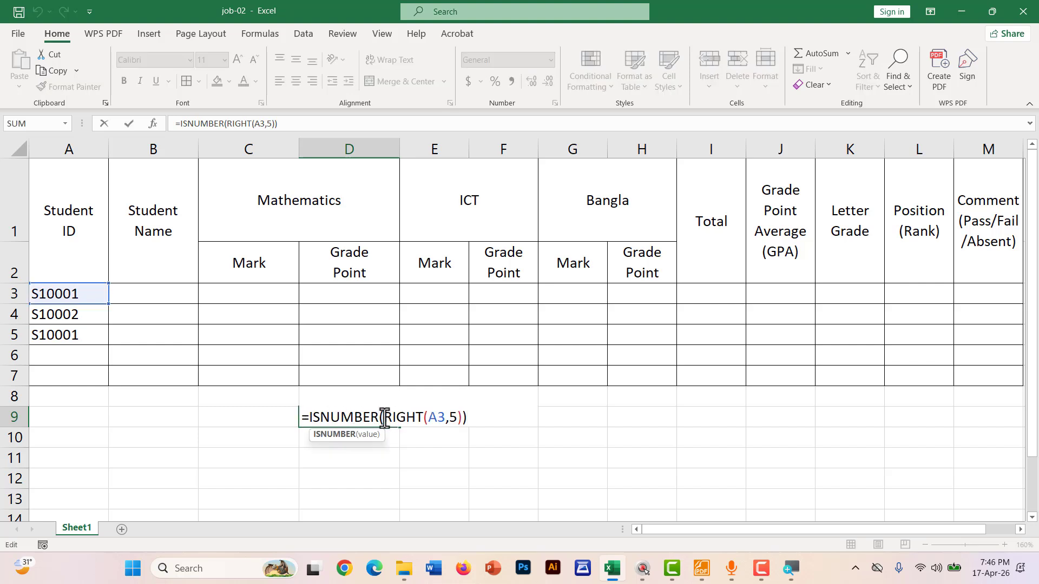
{"action": "left_click_drag", "start_coordinate": [384, 417], "coordinate": [465, 420]}
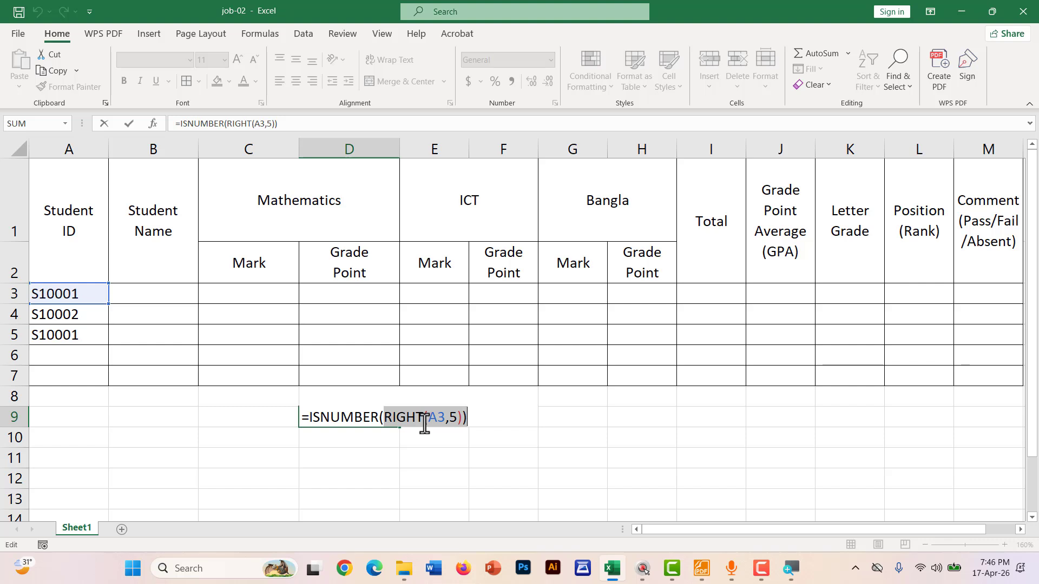
Insert VALUE( before RIGHT in D9's formula via autocomplete
{"action": "key", "text": "Return"}
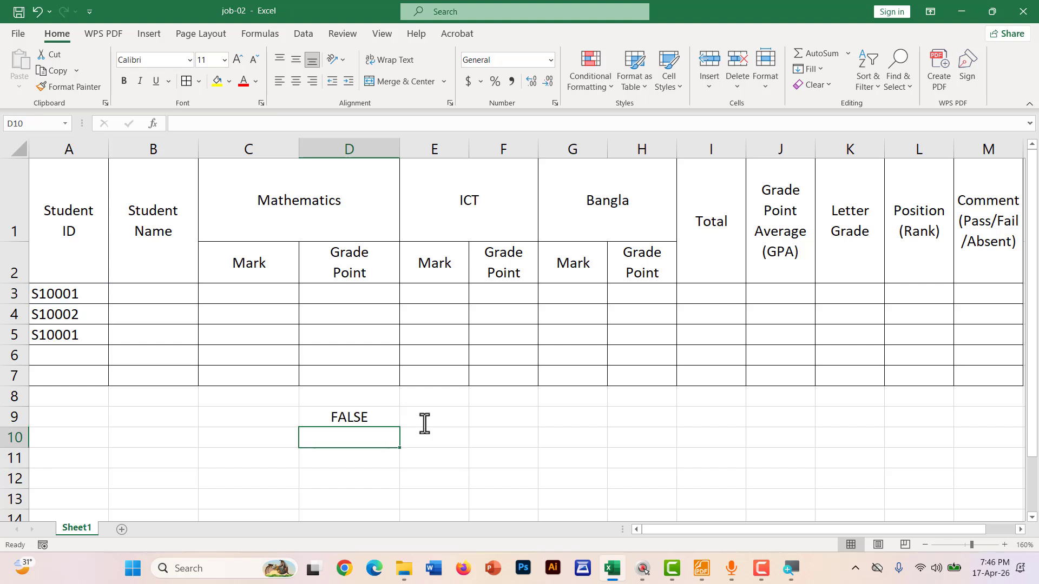
{"action": "double_click", "coordinate": [366, 415]}
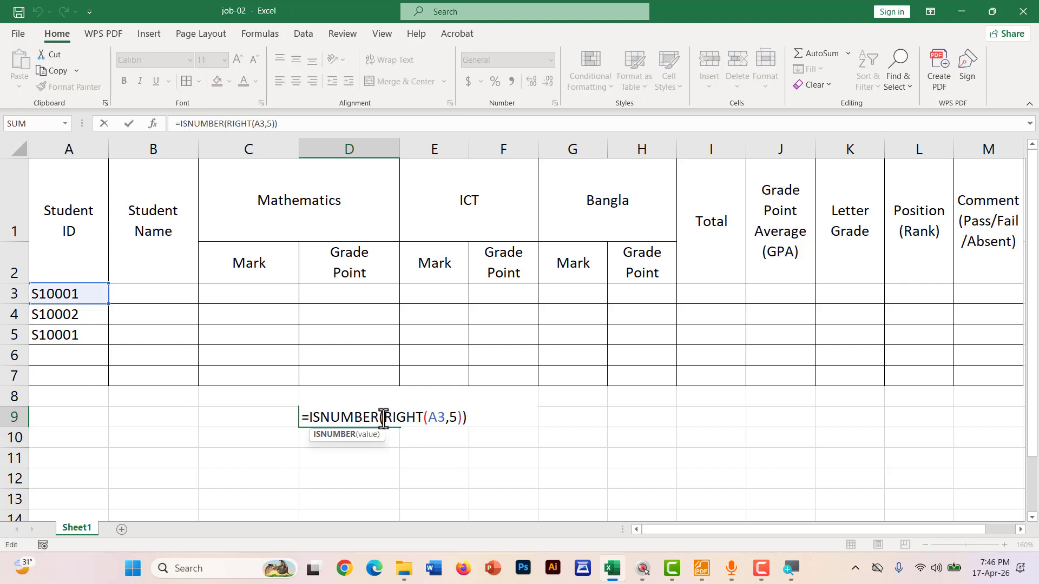
{"action": "left_click", "coordinate": [401, 420]}
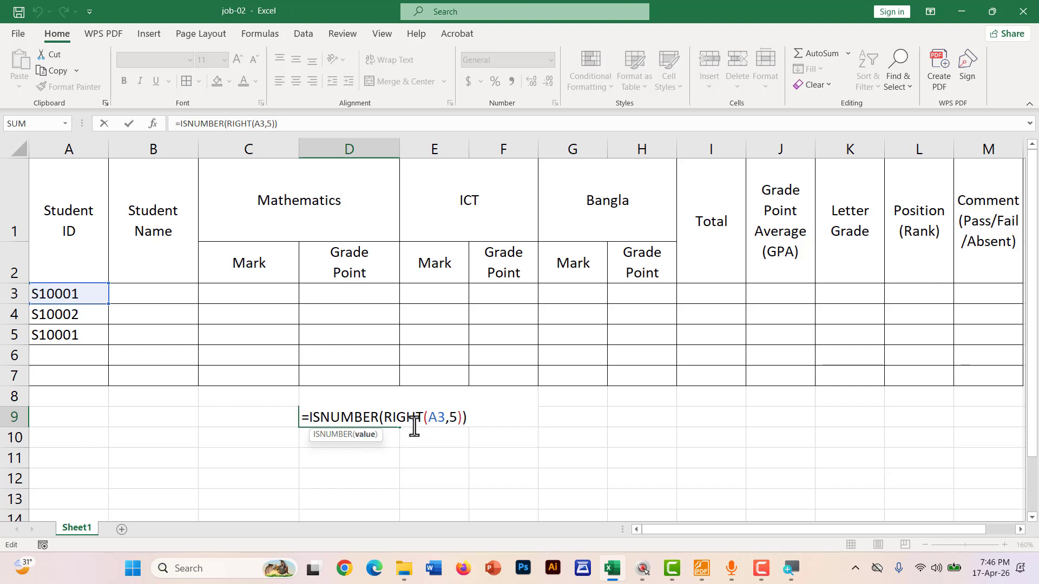
{"action": "type", "text": "VL"}
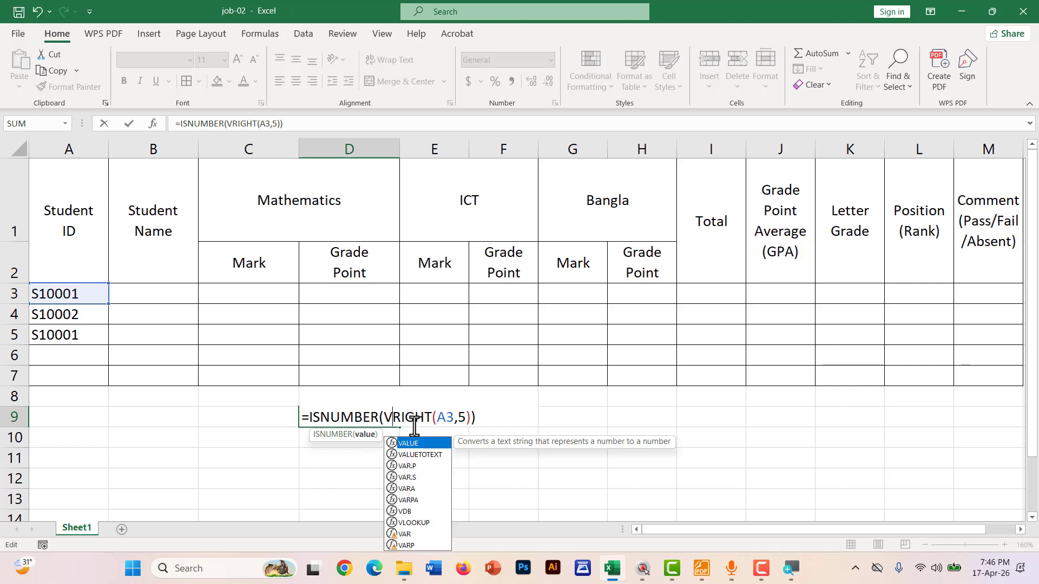
{"action": "key", "text": "BackSpace"}
{"action": "key", "text": "Tab"}
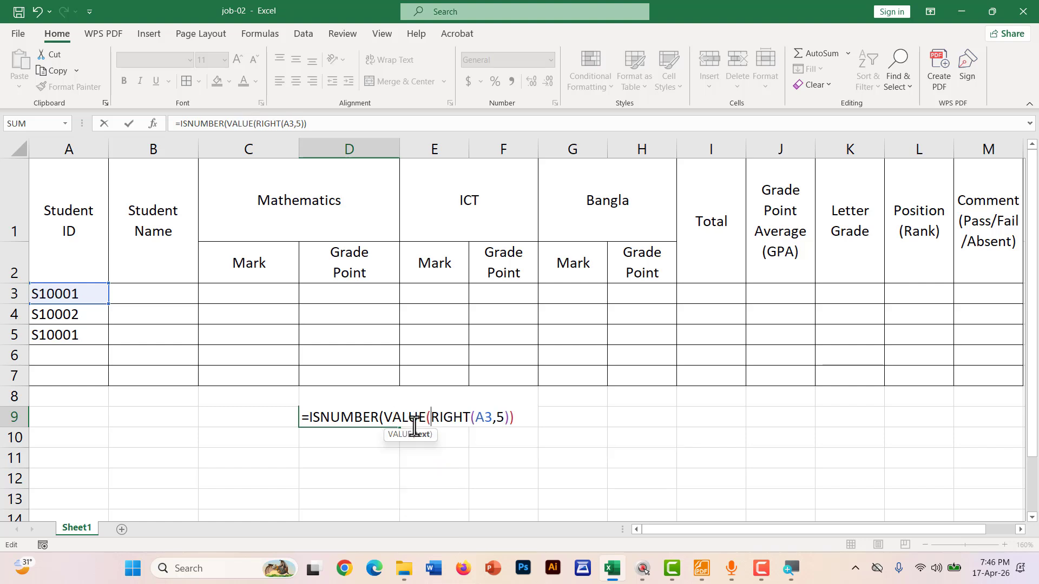
Commit =ISNUMBER(VALUE(RIGHT(A3,5))) with Excel's bracket fix so D9 shows TRUE
{"action": "left_click", "coordinate": [518, 420]}
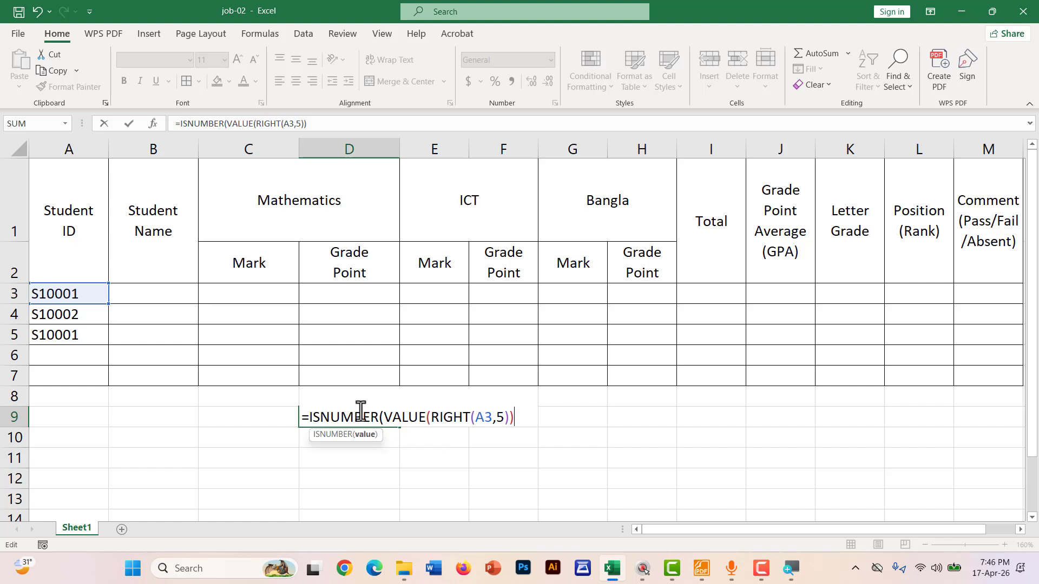
{"action": "left_click_drag", "start_coordinate": [379, 418], "coordinate": [508, 425]}
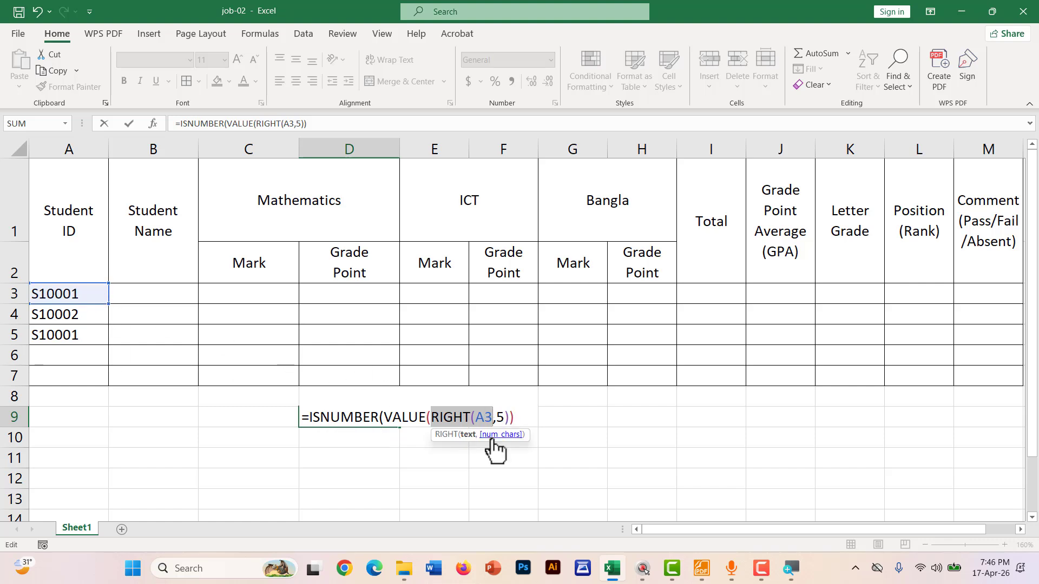
{"action": "left_click", "coordinate": [523, 422]}
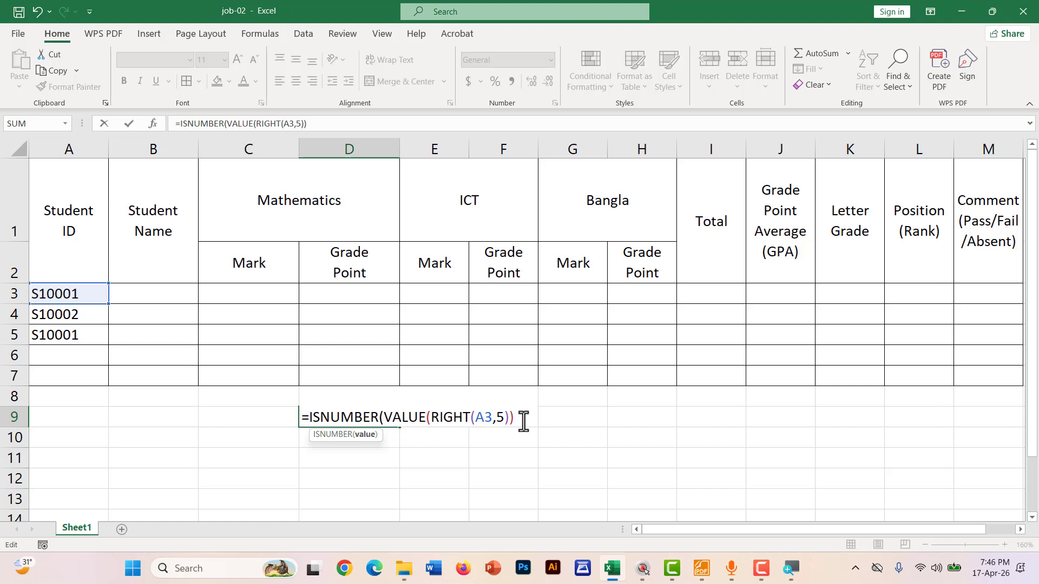
{"action": "key", "text": "Return"}
{"action": "key", "text": "Return"}
{"action": "left_click", "coordinate": [343, 418]}
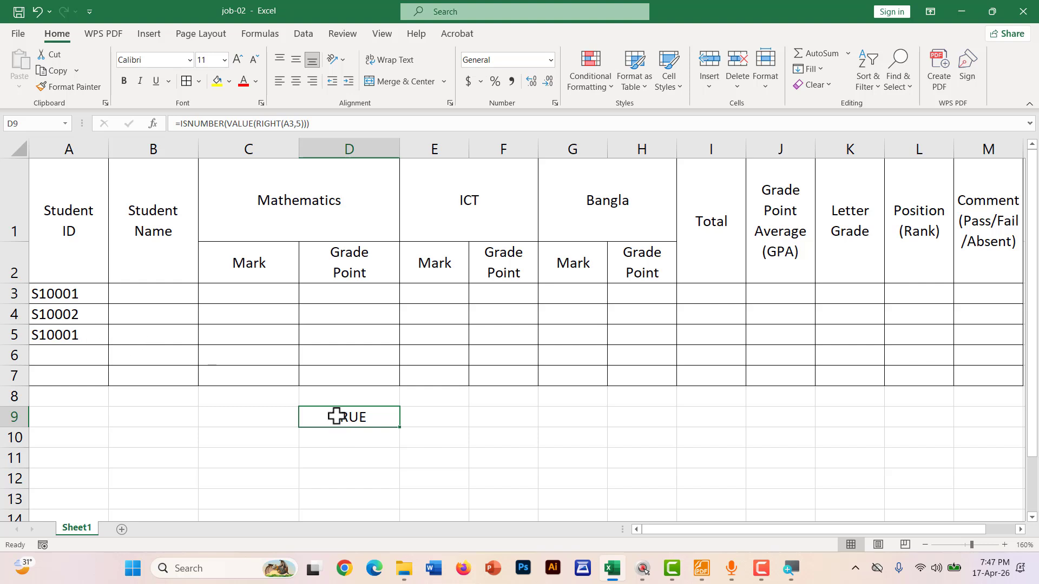
Change A3's ID to S1000T to see D9's check return FALSE
{"action": "key", "text": "ctrl+2"}
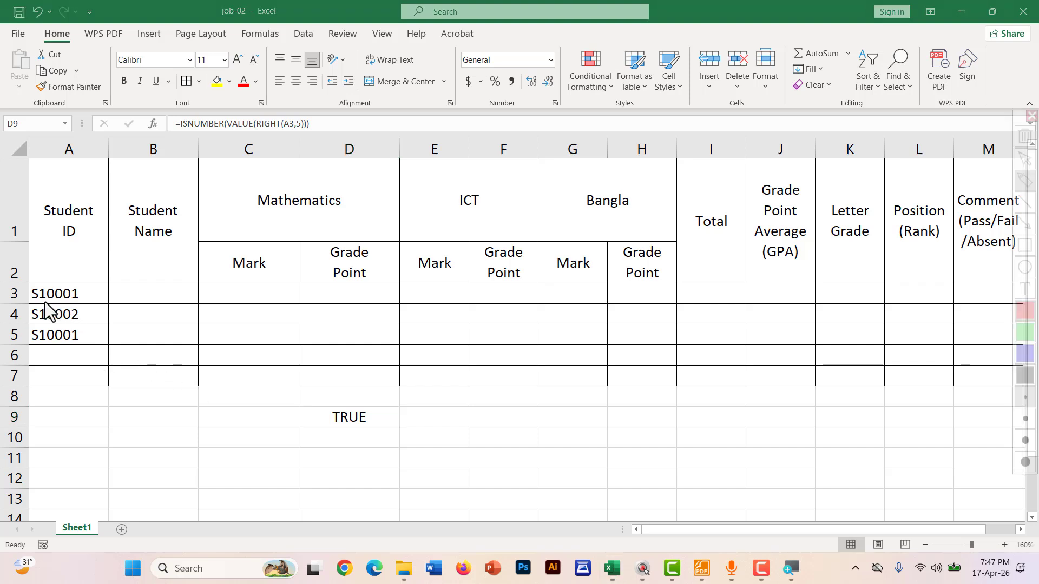
{"action": "left_click_drag", "start_coordinate": [44, 299], "coordinate": [83, 299]}
{"action": "mouse_move", "coordinate": [366, 408]}
{"action": "left_mouse_down"}
{"action": "mouse_move", "coordinate": [330, 398]}
{"action": "mouse_move", "coordinate": [392, 403]}
{"action": "left_mouse_up"}
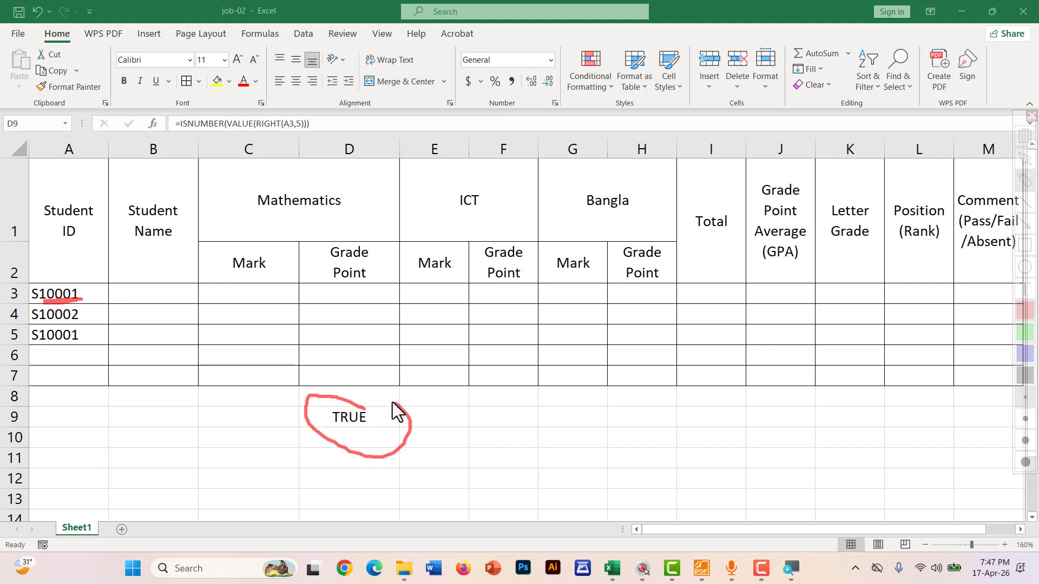
{"action": "key", "text": "Escape"}
{"action": "double_click", "coordinate": [89, 295]}
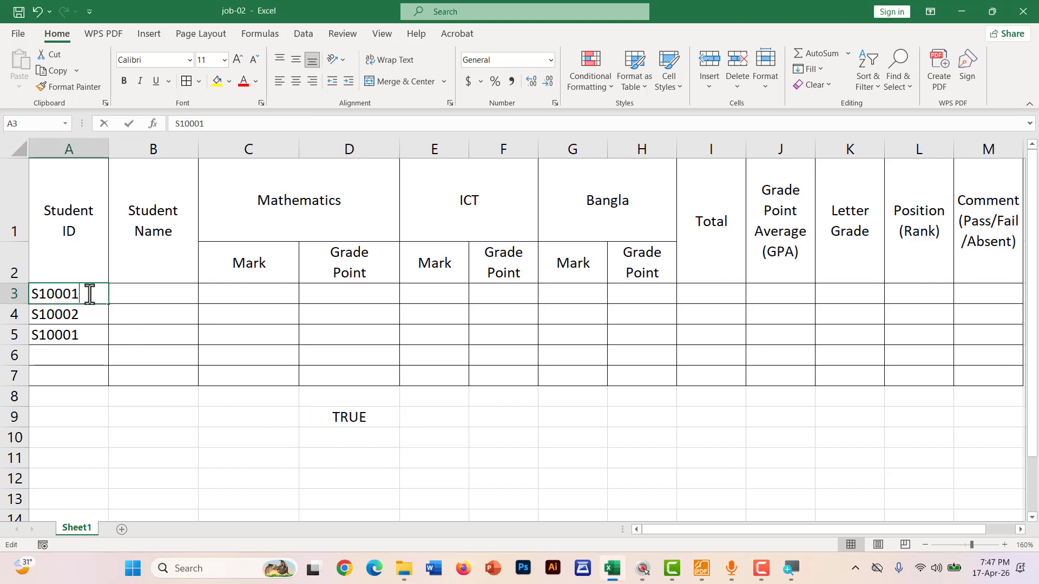
{"action": "left_click_drag", "start_coordinate": [89, 295], "coordinate": [71, 295]}
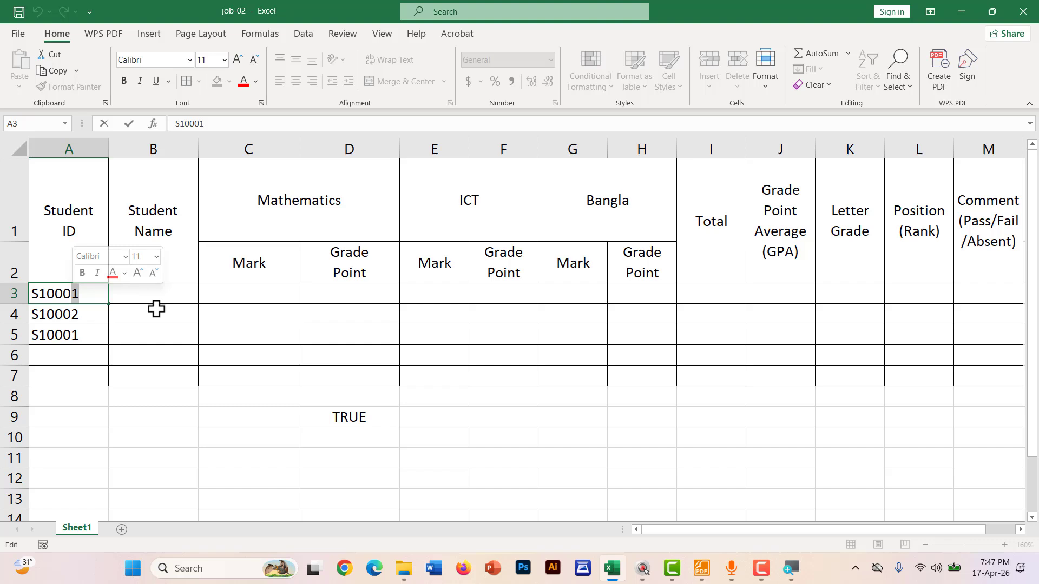
{"action": "type", "text": "T"}
{"action": "left_click", "coordinate": [506, 417]}
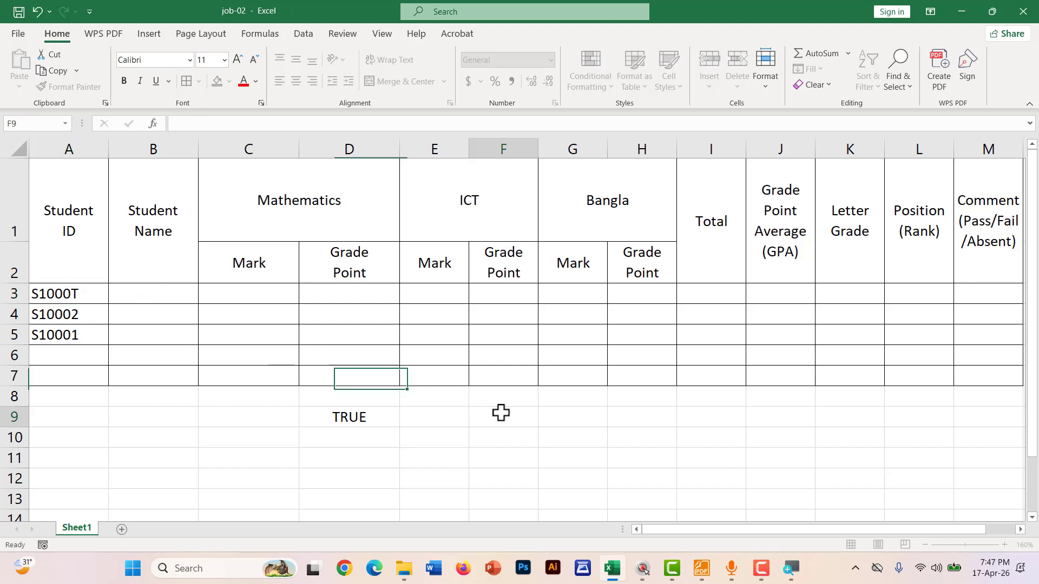
{"action": "left_click", "coordinate": [352, 417]}
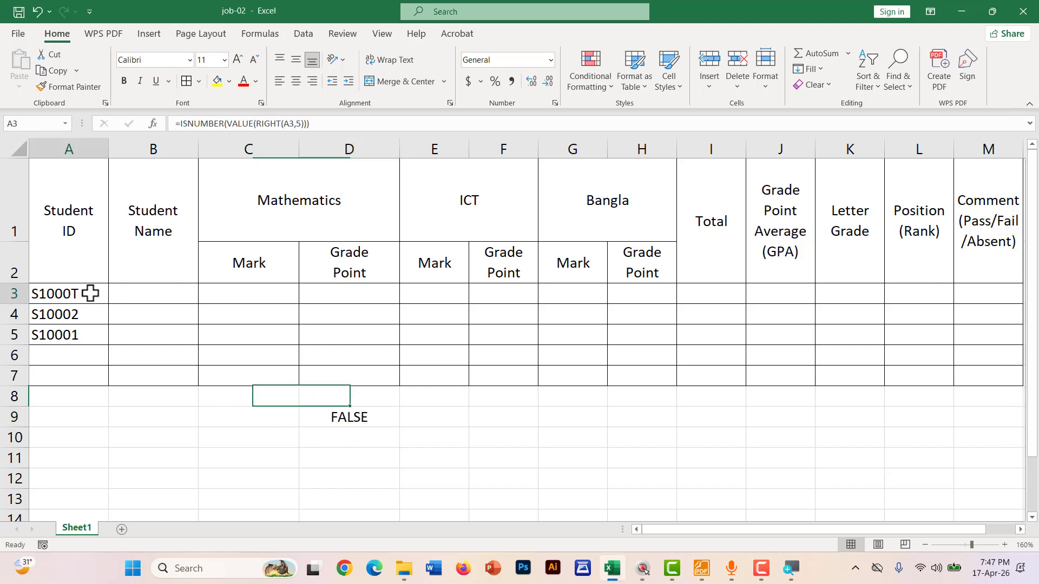
Restore S10001 in A3, delete A5's duplicate ID, and clear D9
{"action": "double_click", "coordinate": [90, 295]}
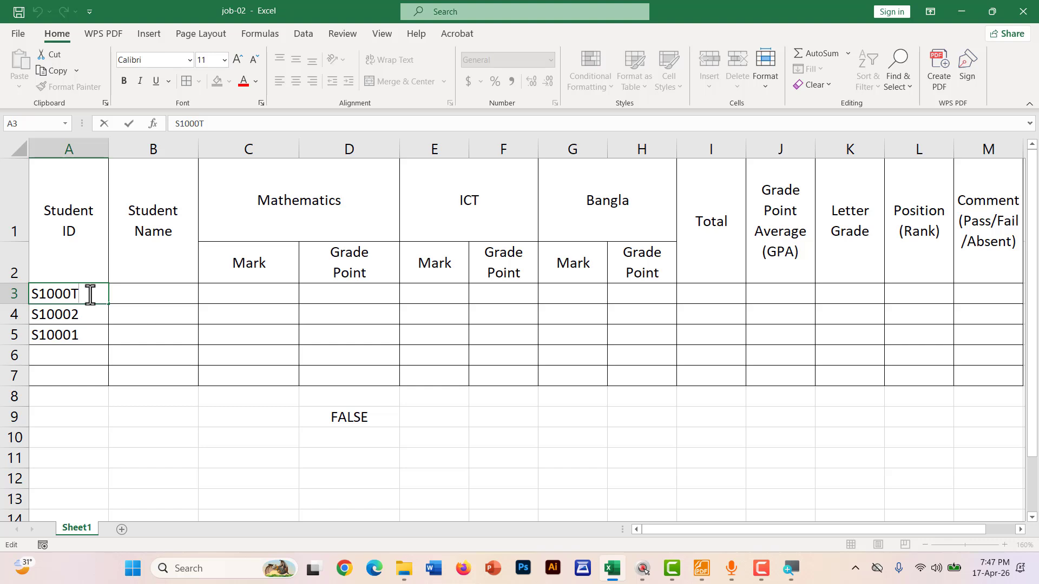
{"action": "key", "text": "Return"}
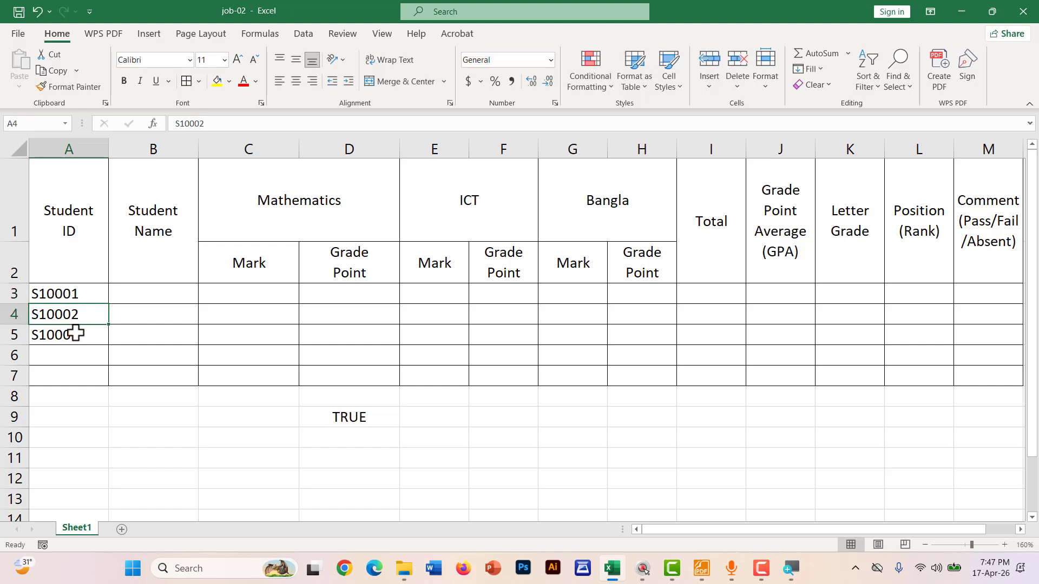
{"action": "left_click", "coordinate": [77, 334]}
{"action": "key", "text": "Delete"}
{"action": "left_click", "coordinate": [357, 420]}
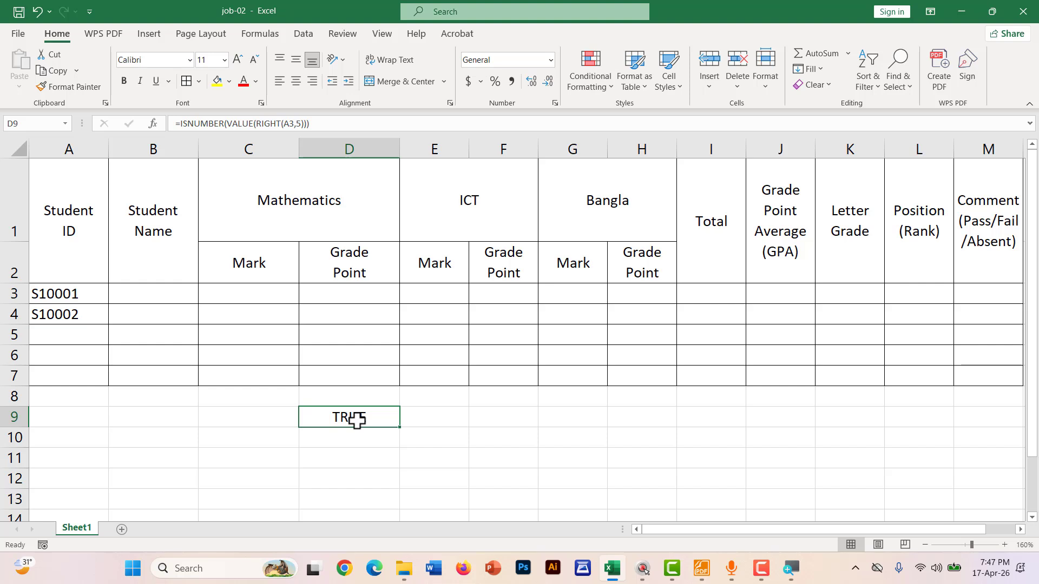
{"action": "key", "text": "Delete"}
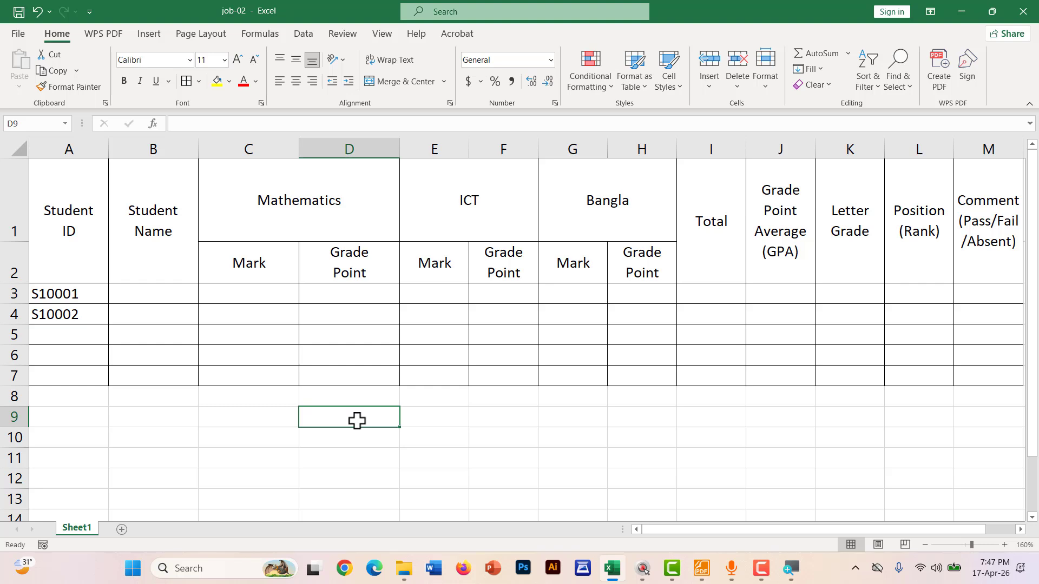
Type =AND(LEN(A3)=6, in D9 as the six-character ID length condition
{"action": "type", "text": "="}
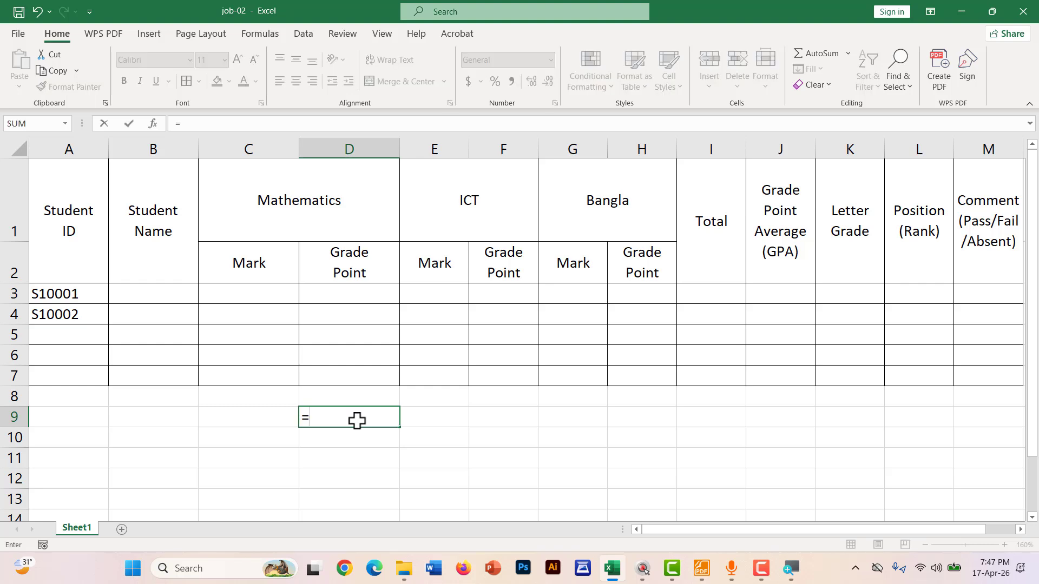
{"action": "type", "text": "AND("}
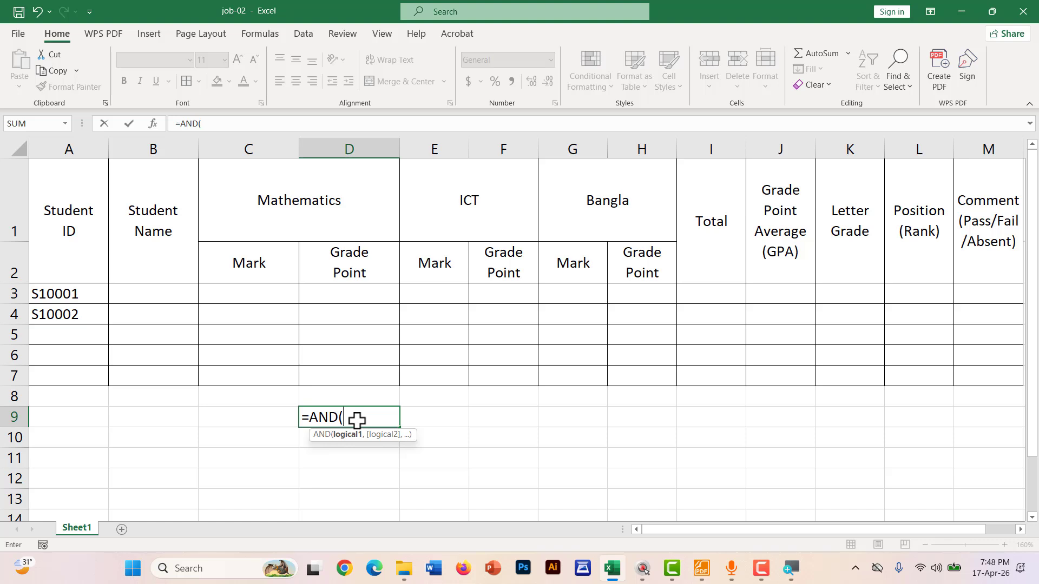
{"action": "type", "text": "LEN("}
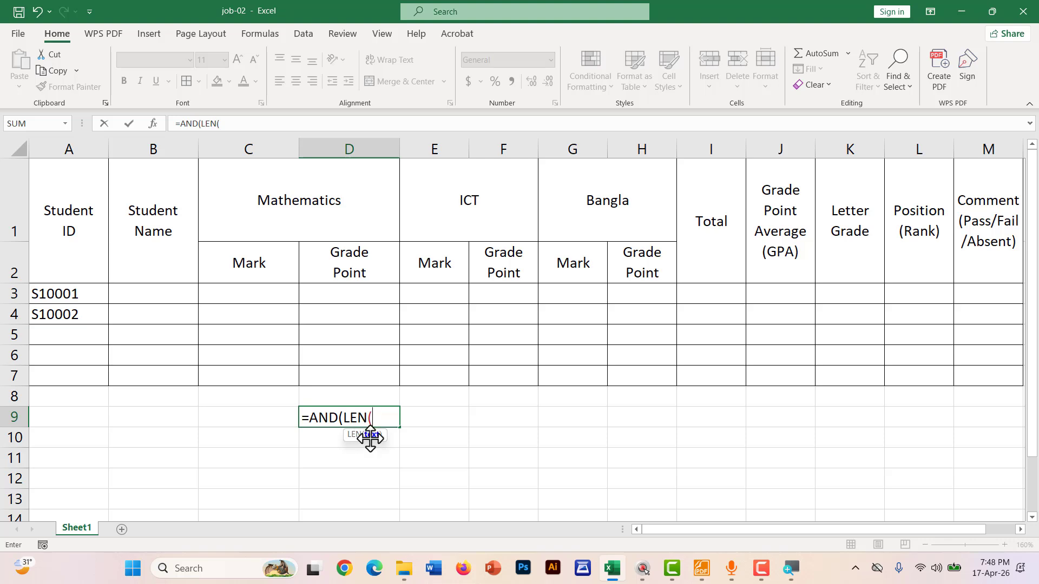
{"action": "left_click", "coordinate": [63, 294]}
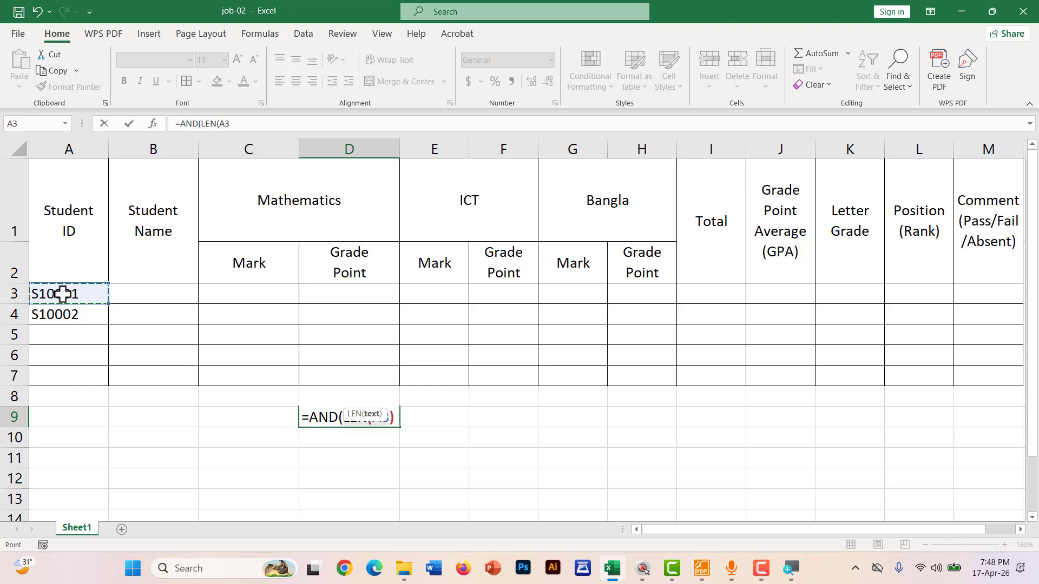
{"action": "type", "text": ")=6"}
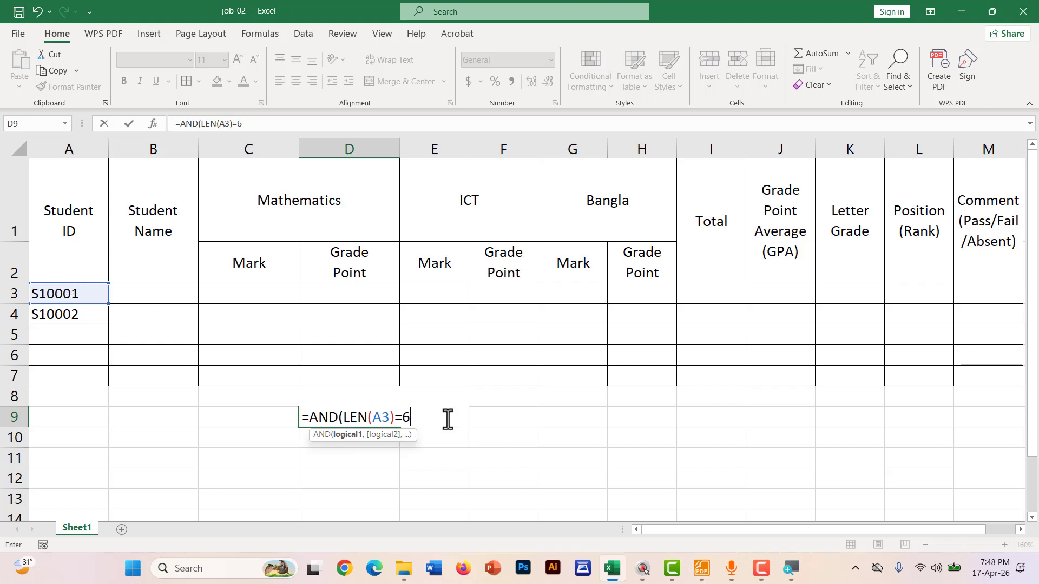
{"action": "left_click_drag", "start_coordinate": [417, 417], "coordinate": [349, 419]}
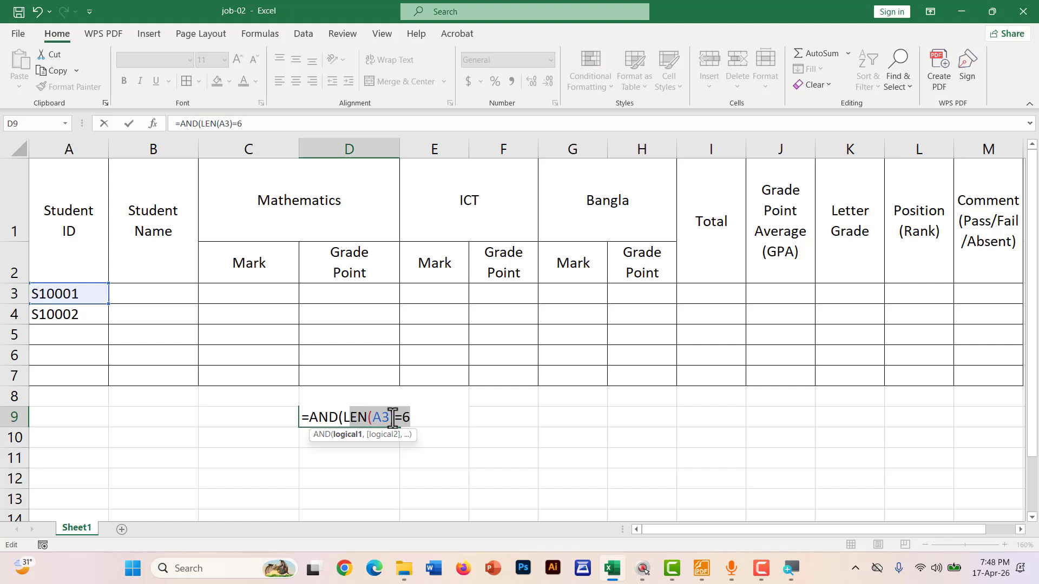
{"action": "left_click", "coordinate": [417, 419]}
{"action": "type", "text": ","}
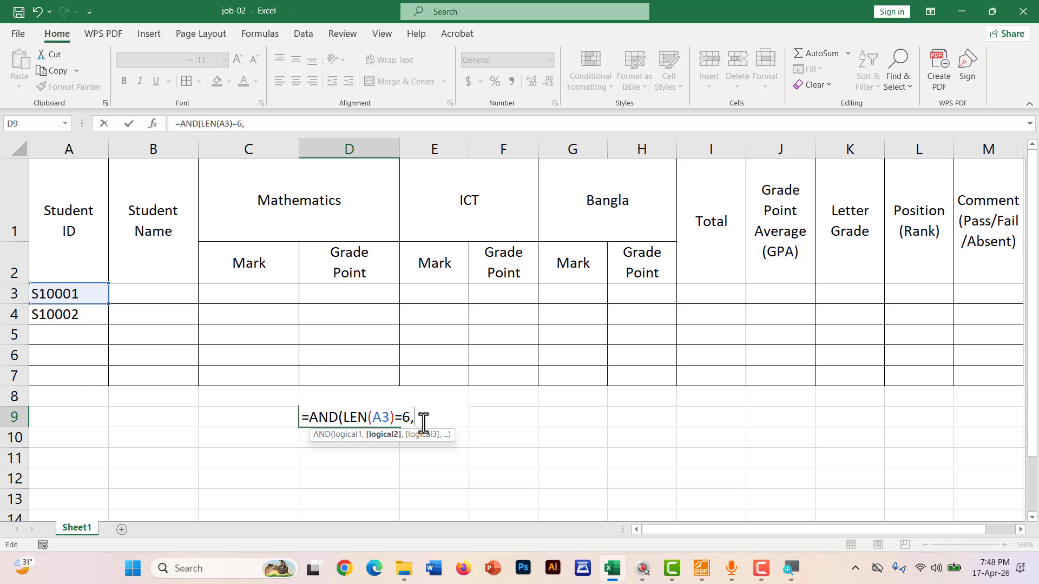
Append LEFT(A3,1)="S", to D9's AND formula as the second condition
{"action": "type", "text": "LE"}
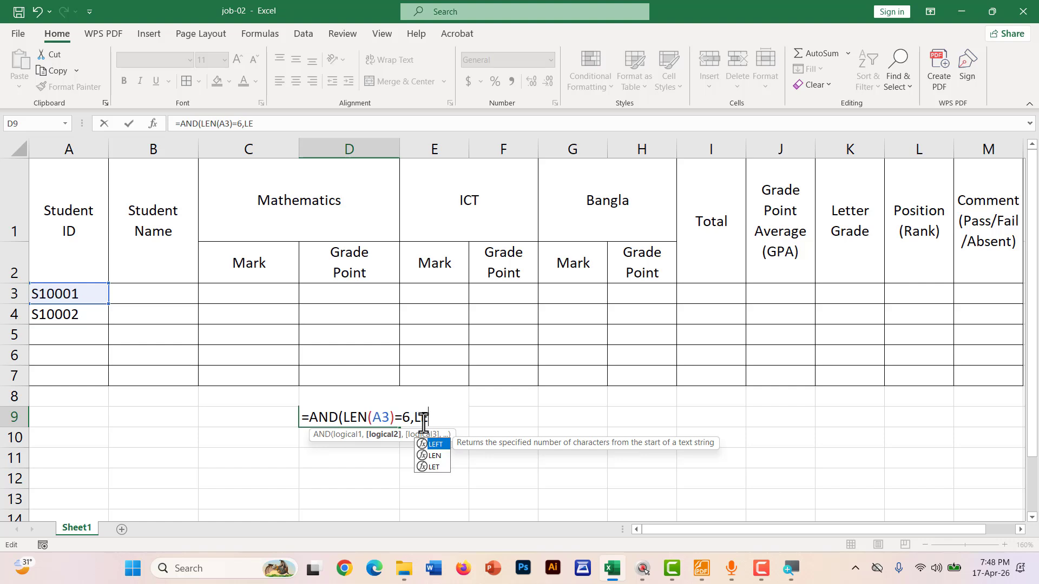
{"action": "key", "text": "Tab"}
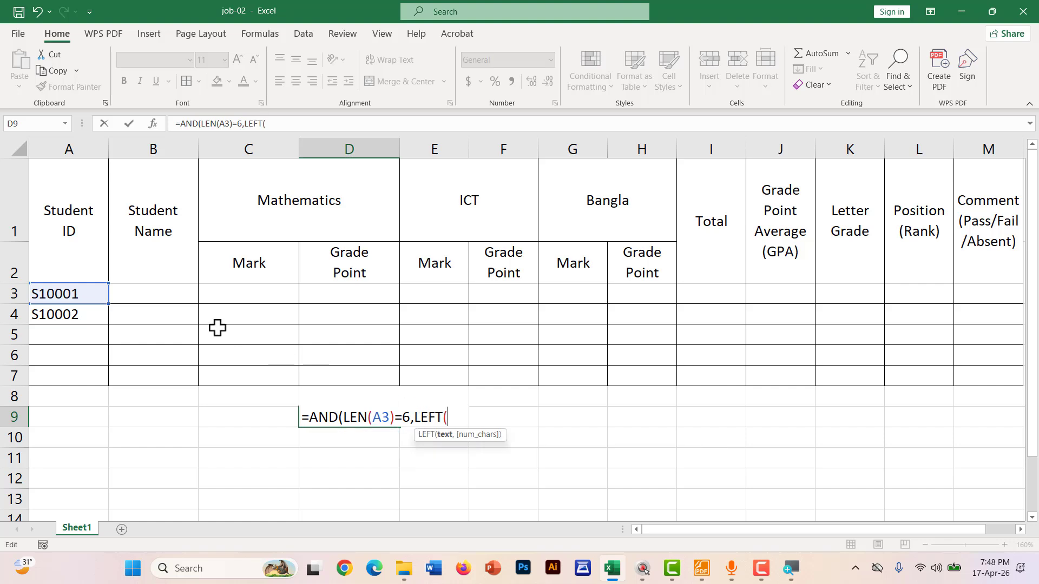
{"action": "left_click", "coordinate": [64, 293]}
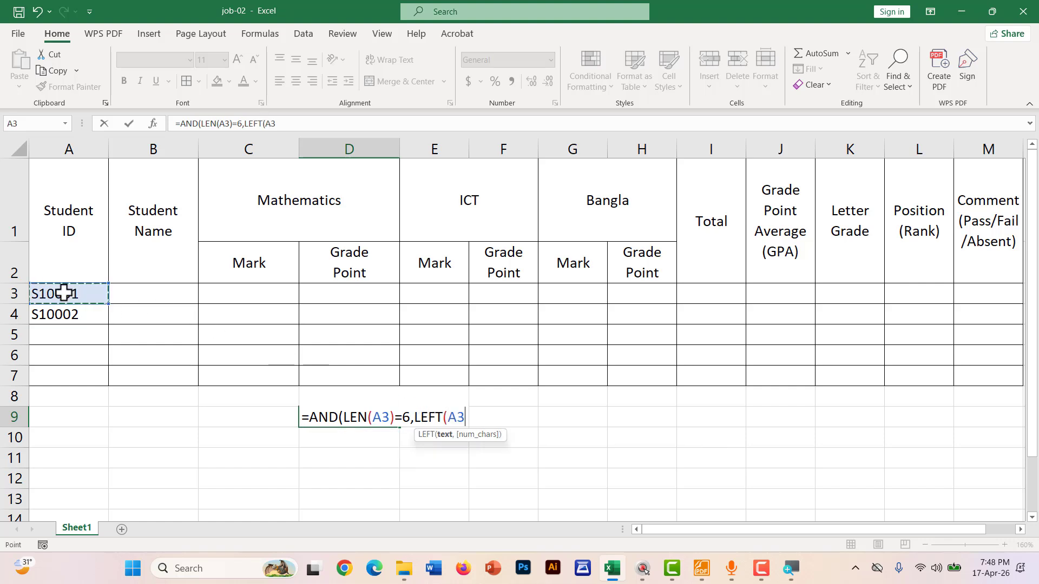
{"action": "type", "text": ","}
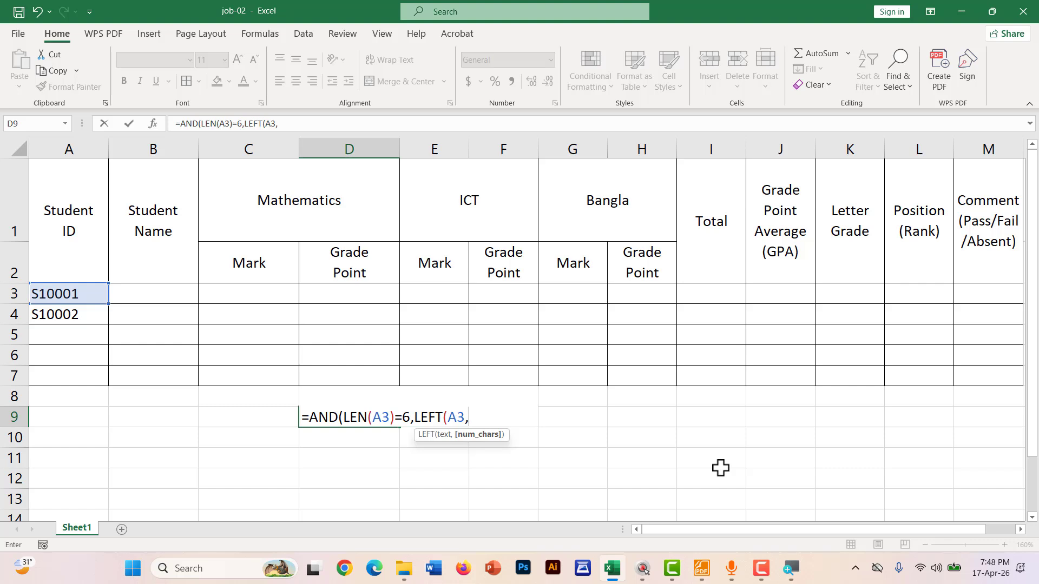
{"action": "type", "text": "1)="}
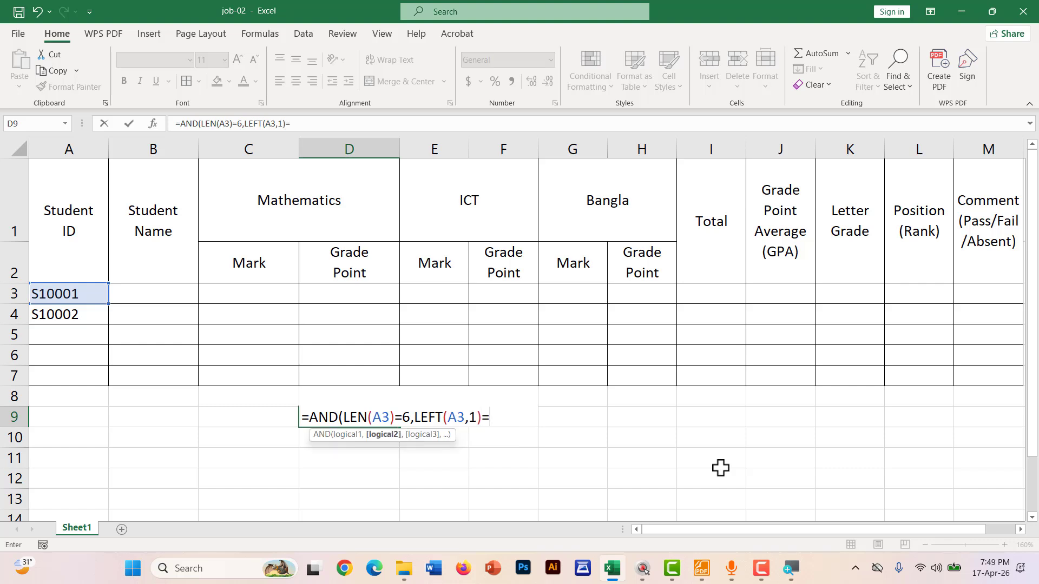
{"action": "type", "text": "\"S\""}
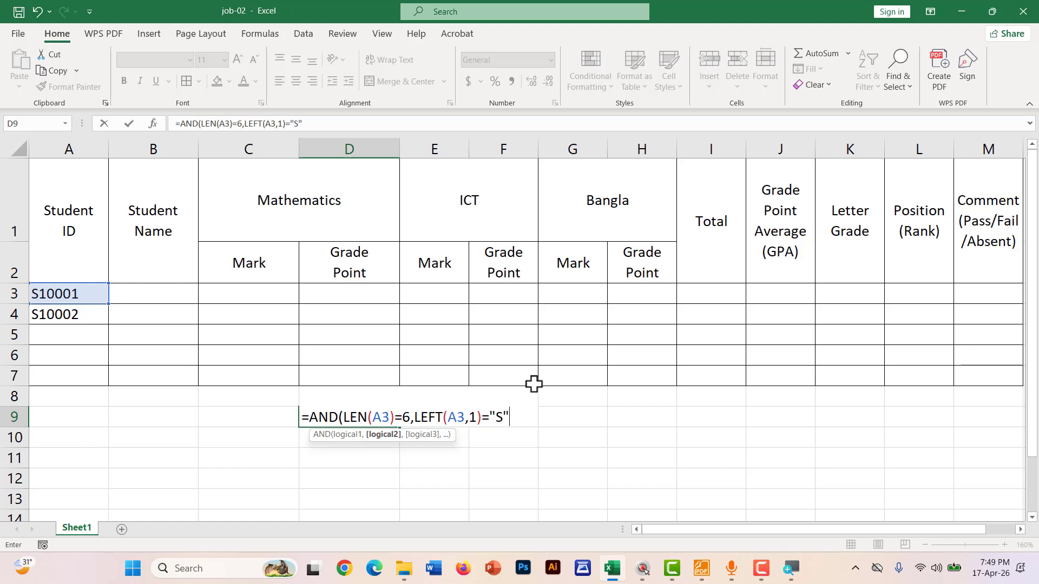
{"action": "left_click_drag", "start_coordinate": [506, 413], "coordinate": [414, 413]}
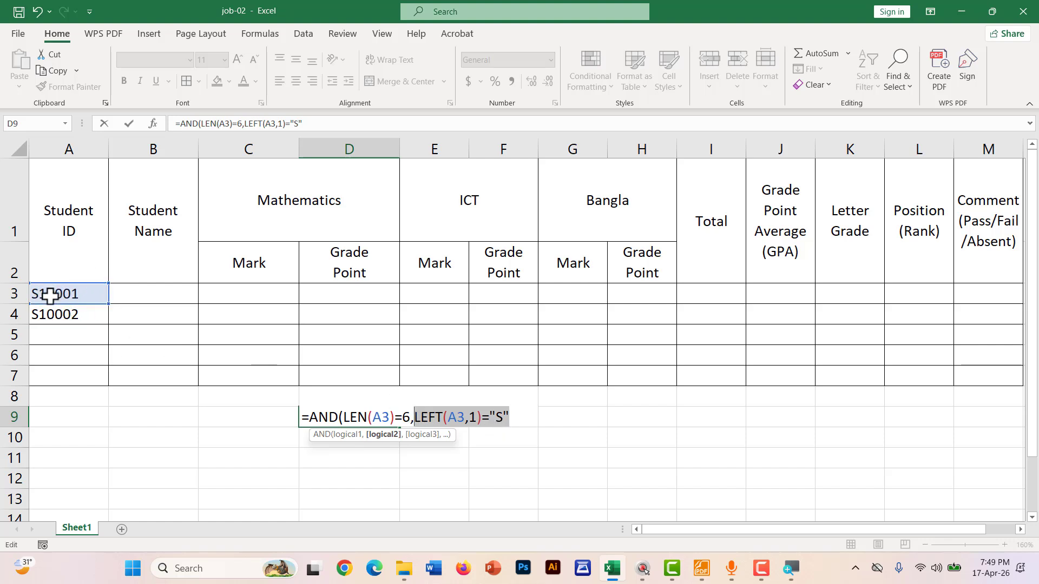
{"action": "left_click", "coordinate": [520, 417]}
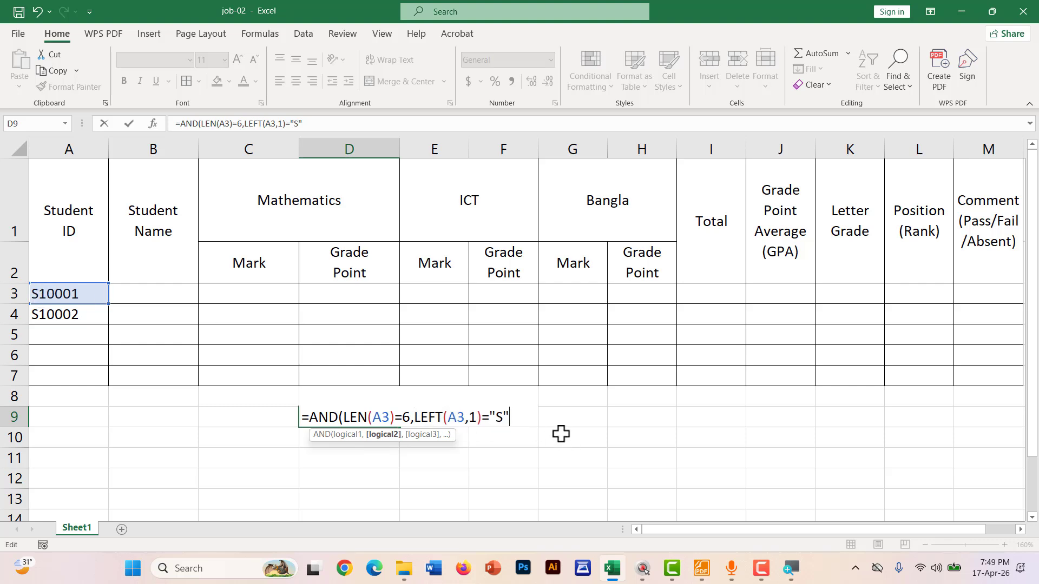
{"action": "type", "text": ","}
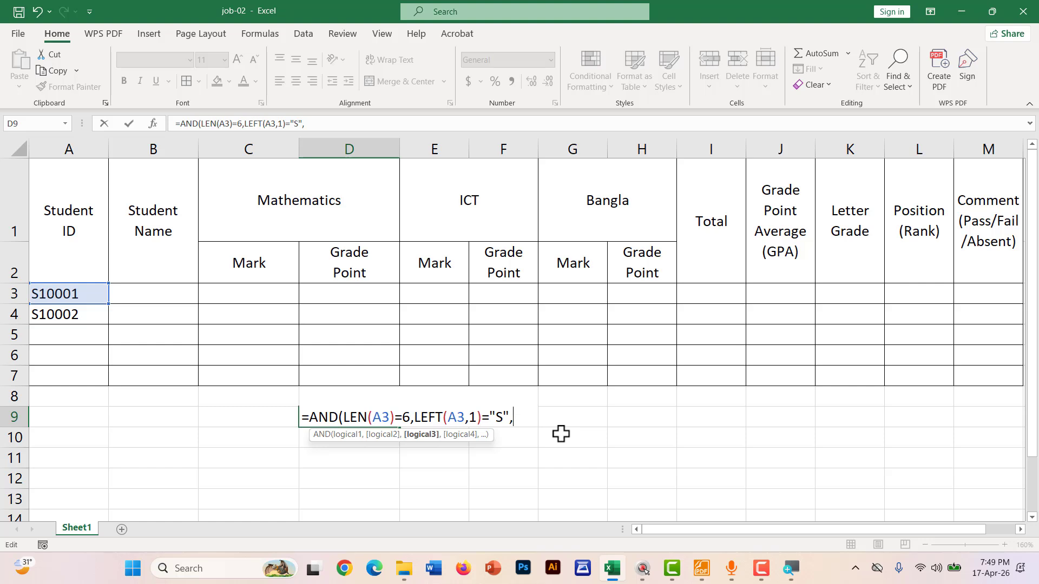
Add COUNTIF with the range A3:A7 locked as $A$3:$A$7 to D9's formula
{"action": "type", "text": "COUN"}
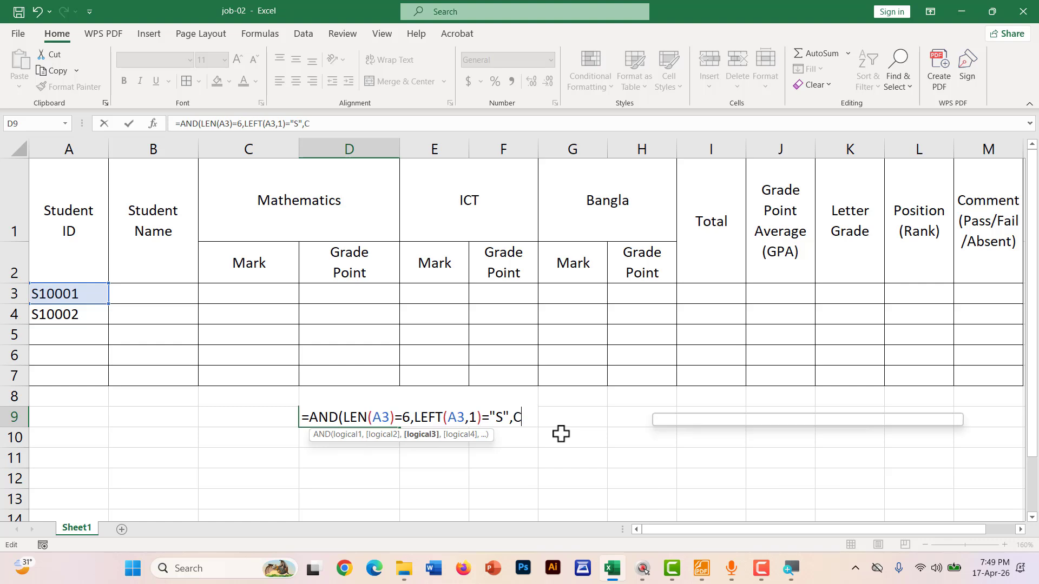
{"action": "key", "text": "Down"}
{"action": "key", "text": "Down"}
{"action": "key", "text": "Down"}
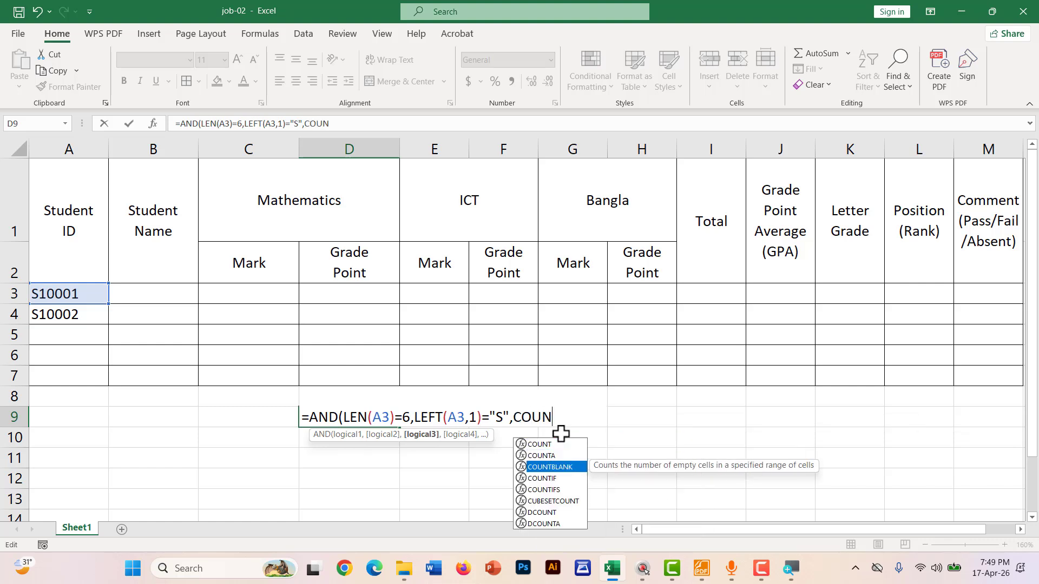
{"action": "key", "text": "Tab"}
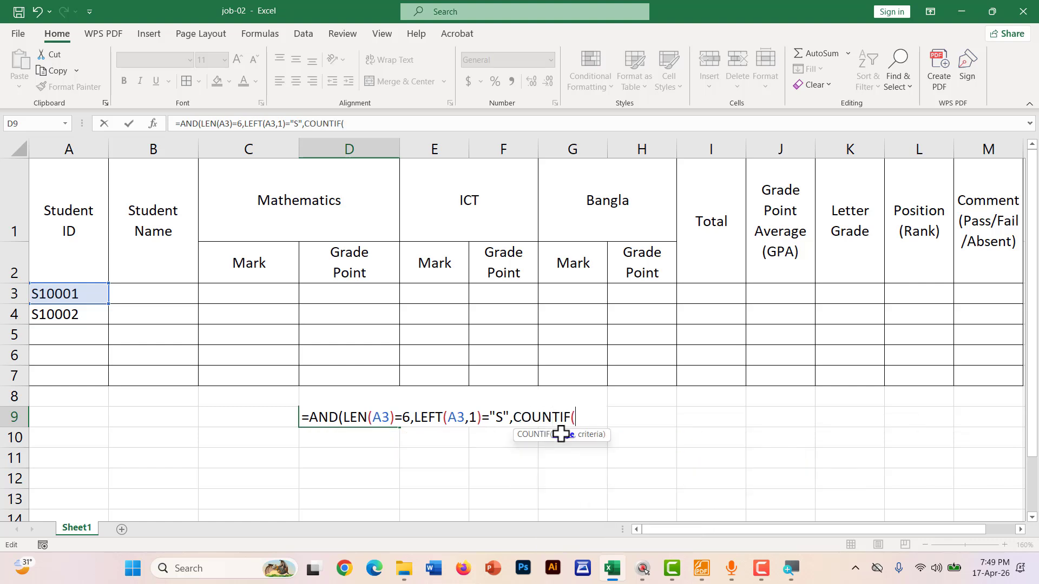
{"action": "left_click_drag", "start_coordinate": [78, 293], "coordinate": [74, 373]}
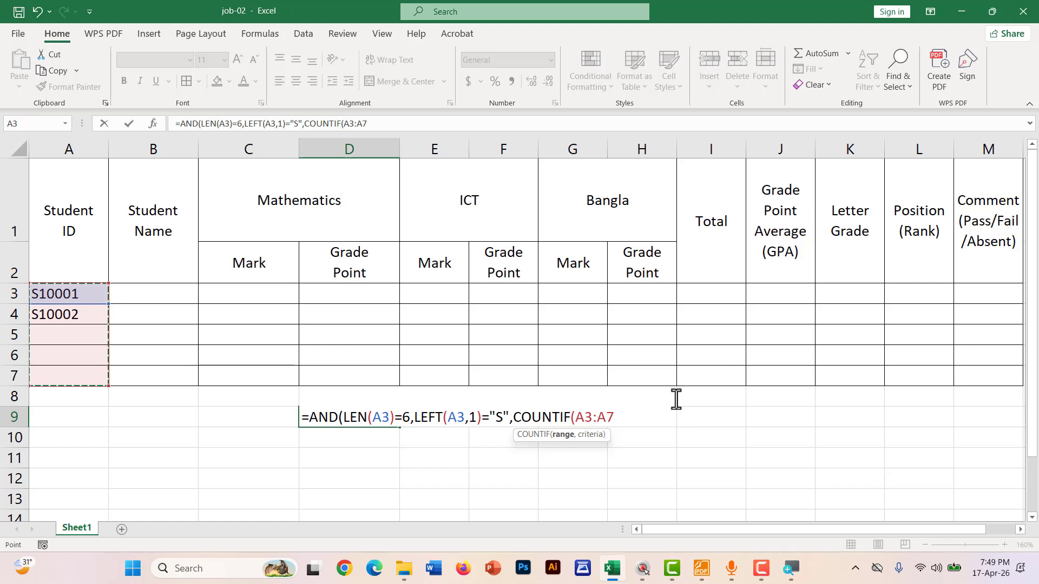
{"action": "left_click_drag", "start_coordinate": [615, 416], "coordinate": [576, 417]}
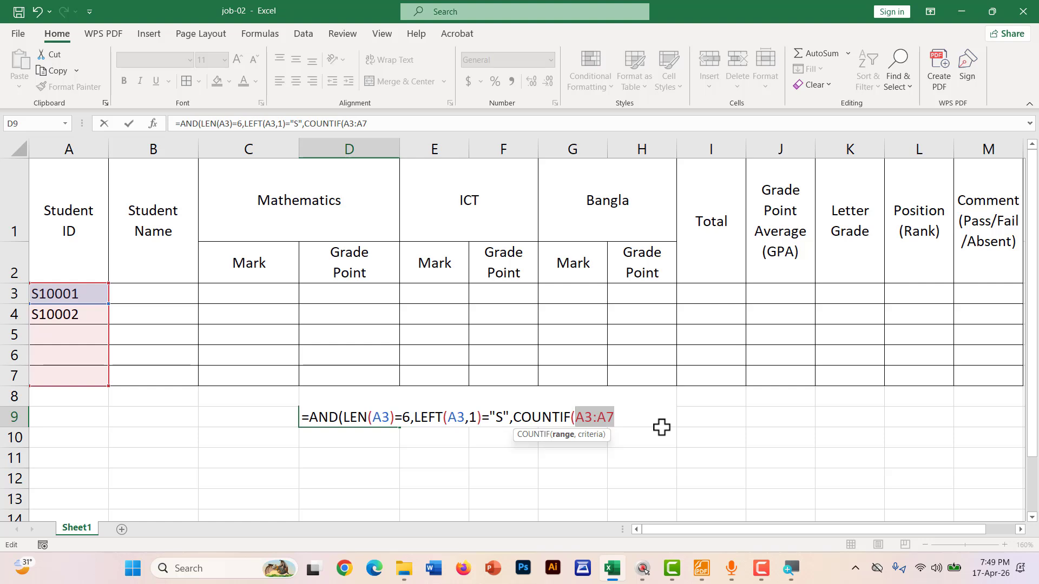
{"action": "key", "text": "F4"}
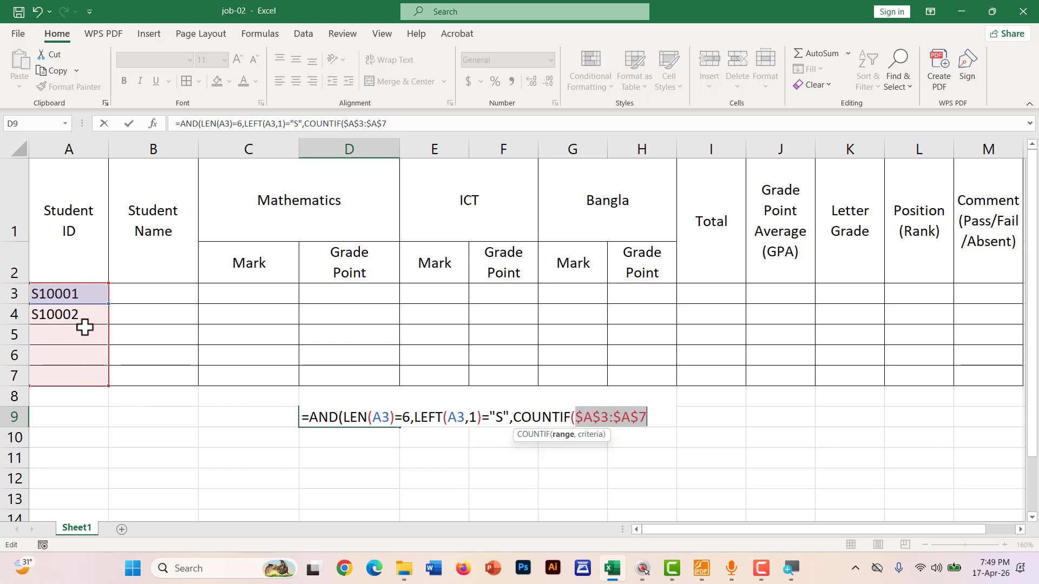
{"action": "left_click", "coordinate": [661, 417]}
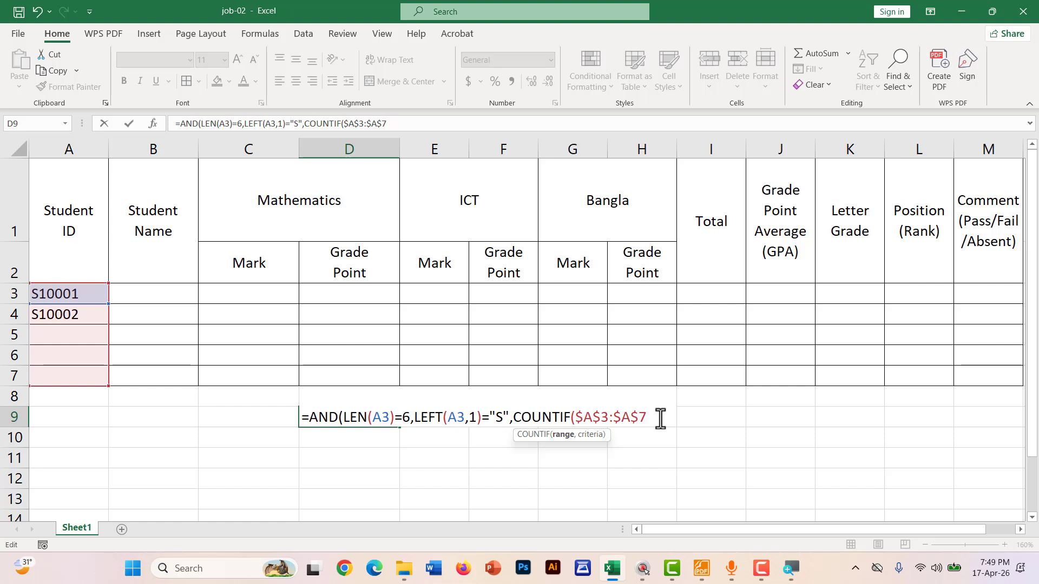
{"action": "left_click_drag", "start_coordinate": [658, 417], "coordinate": [578, 415]}
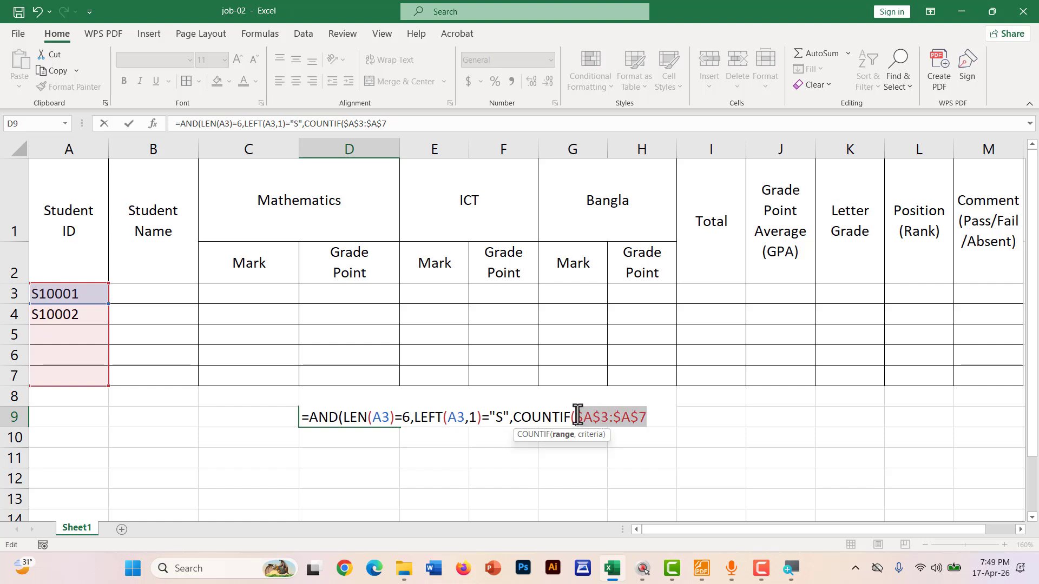
{"action": "left_click", "coordinate": [644, 418]}
{"action": "left_click_drag", "start_coordinate": [641, 417], "coordinate": [574, 419]}
{"action": "left_click", "coordinate": [661, 415]}
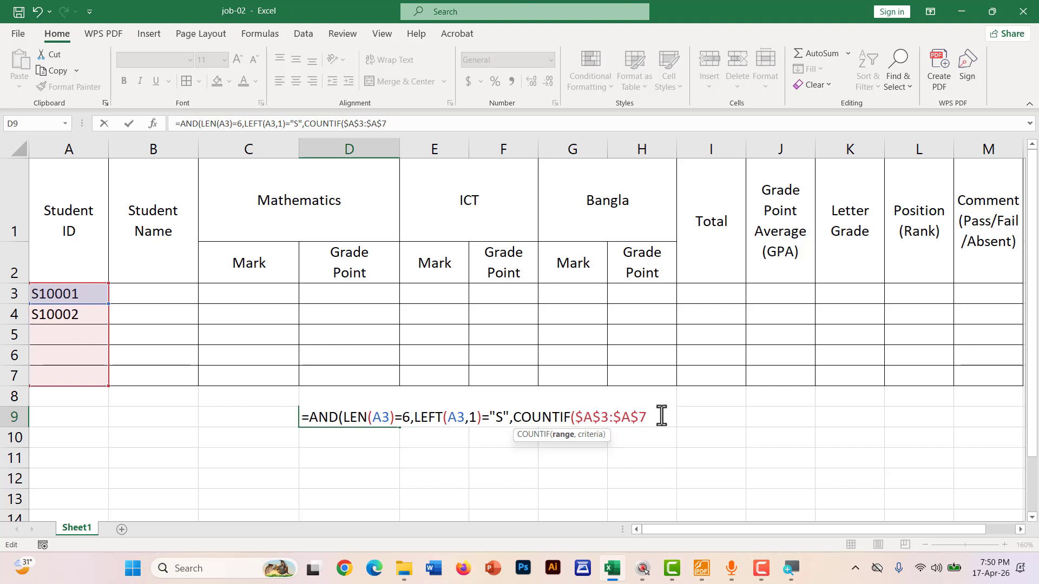
Finish the condition as COUNTIF($A$3:$A$7,A3)=1, and underline S10001 for emphasis
{"action": "type", "text": ","}
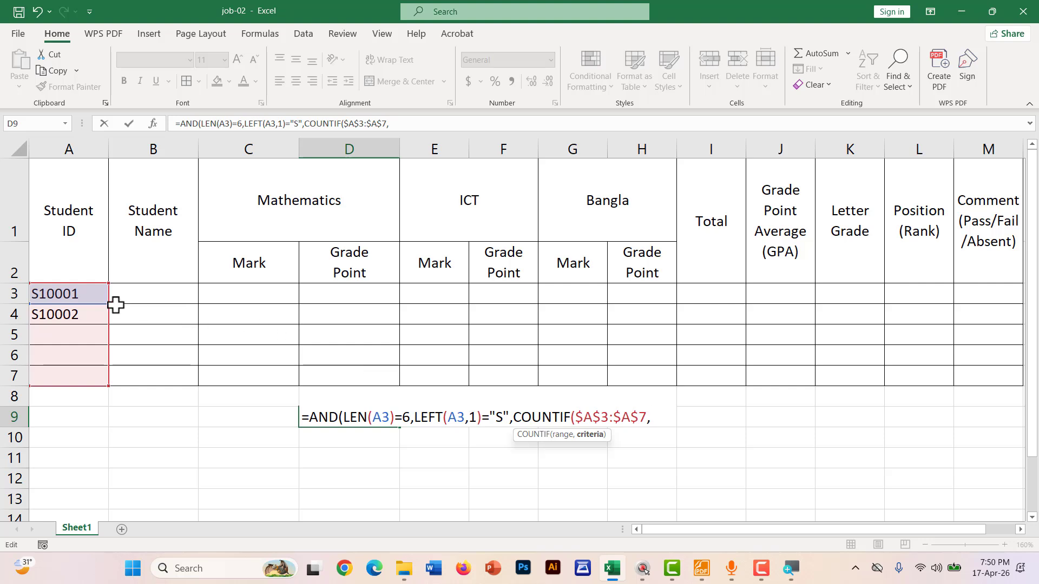
{"action": "left_click", "coordinate": [85, 294]}
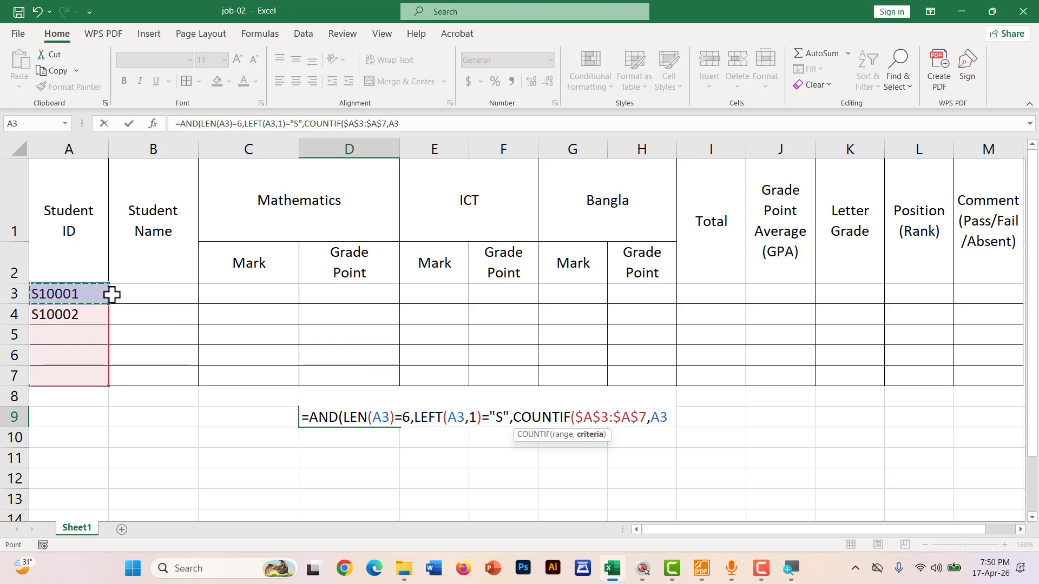
{"action": "type", "text": ")"}
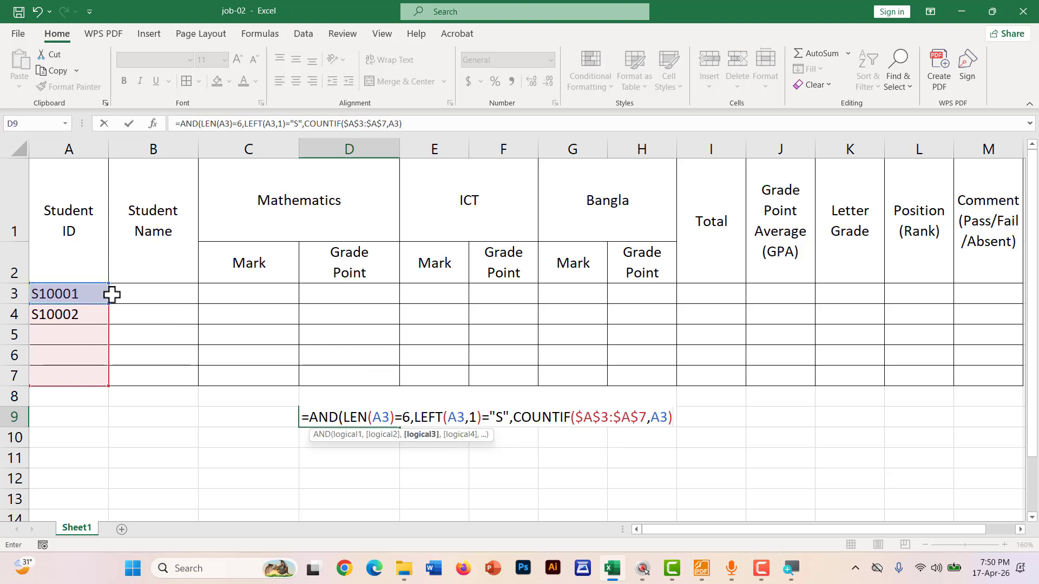
{"action": "type", "text": "=1,"}
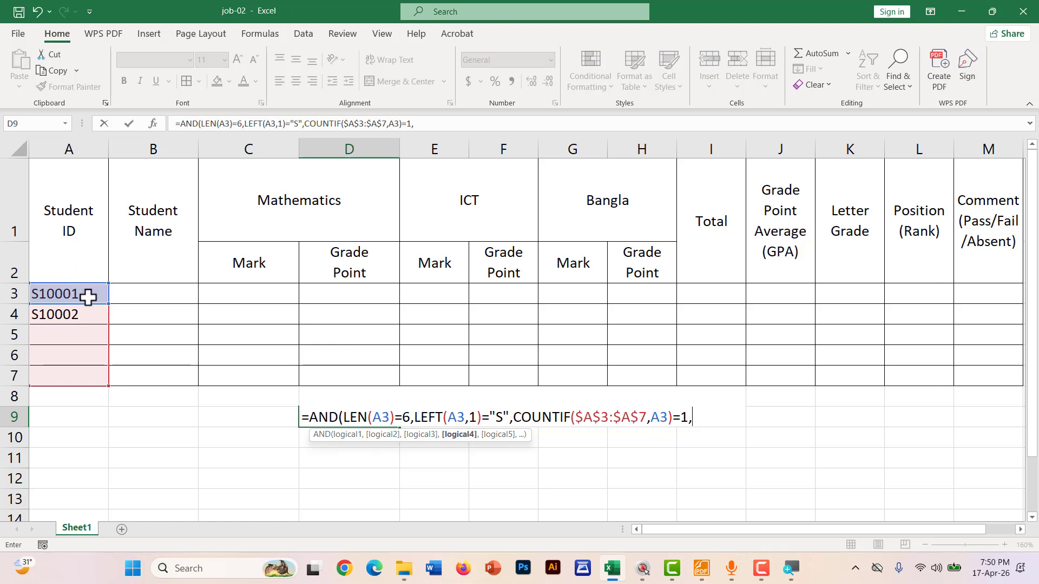
{"action": "key", "text": "ctrl+2"}
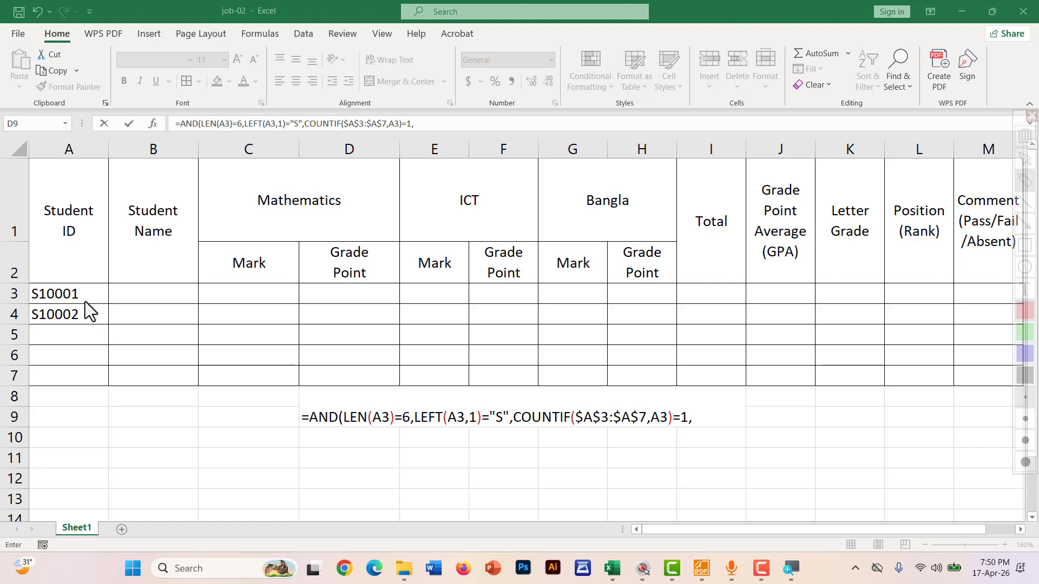
{"action": "left_click_drag", "start_coordinate": [74, 301], "coordinate": [39, 301]}
{"action": "key", "text": "Escape"}
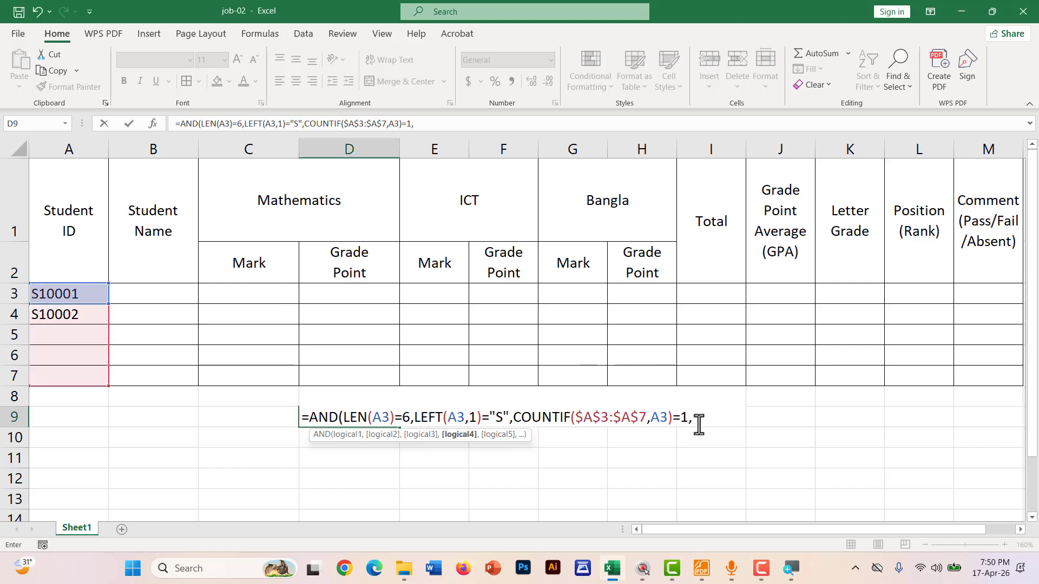
Start the fourth condition as ISNUMBER(VALUE(RIGHT( using autocomplete
{"action": "left_click", "coordinate": [700, 417]}
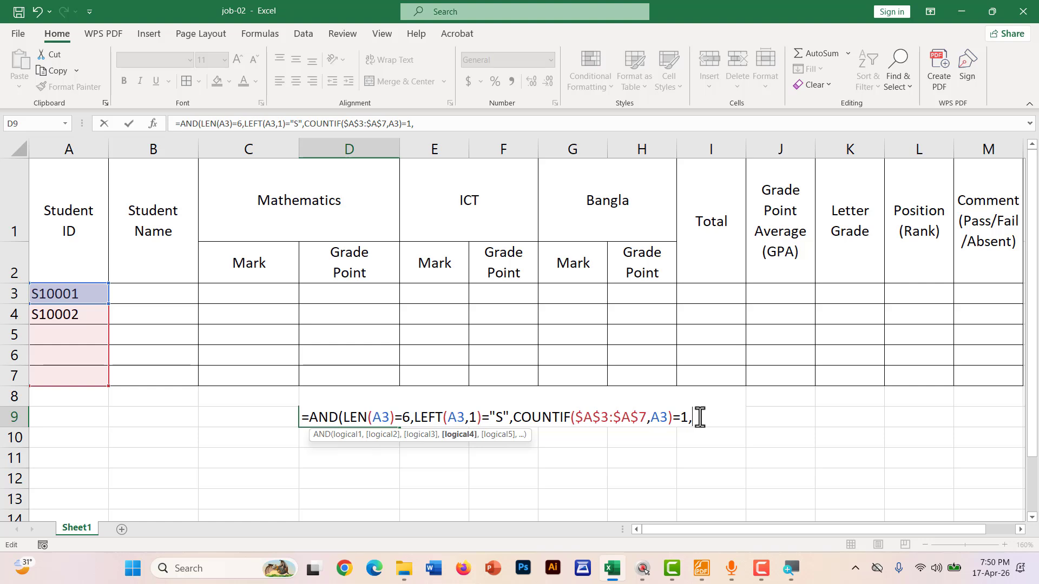
{"action": "type", "text": "IN"}
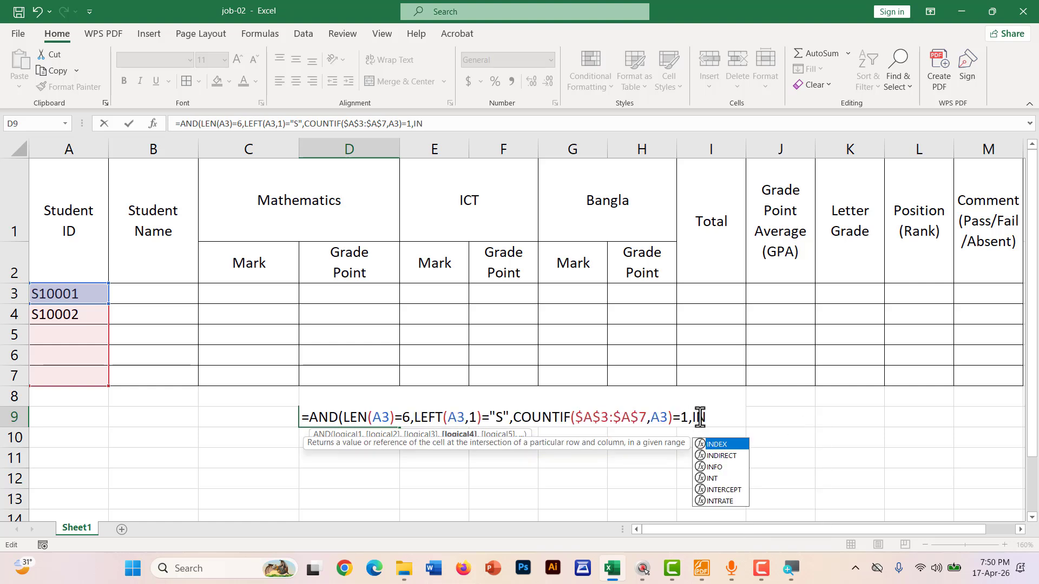
{"action": "key", "text": "BackSpace"}
{"action": "type", "text": "S"}
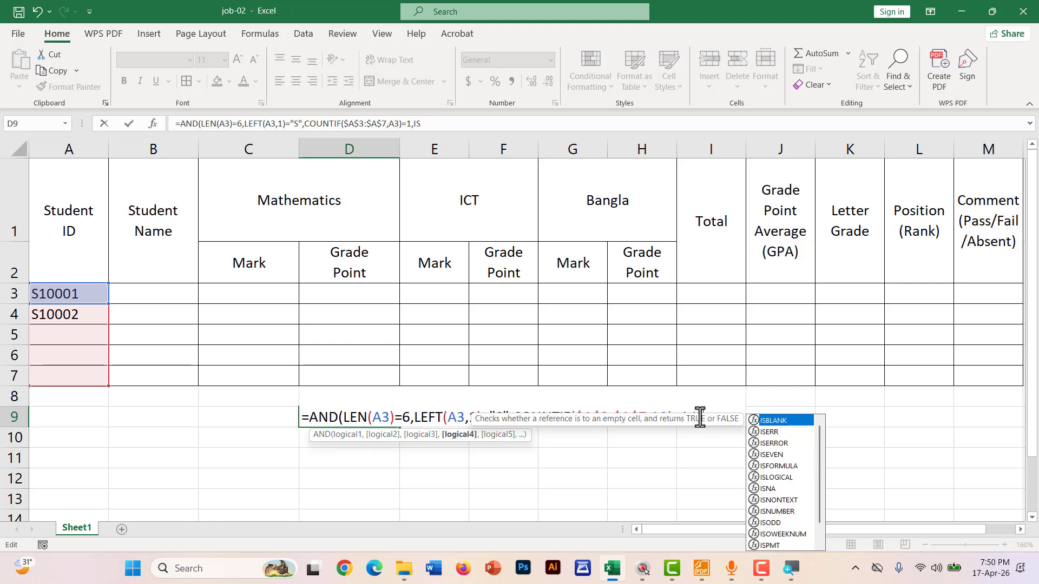
{"action": "type", "text": "NU"}
{"action": "key", "text": "Tab"}
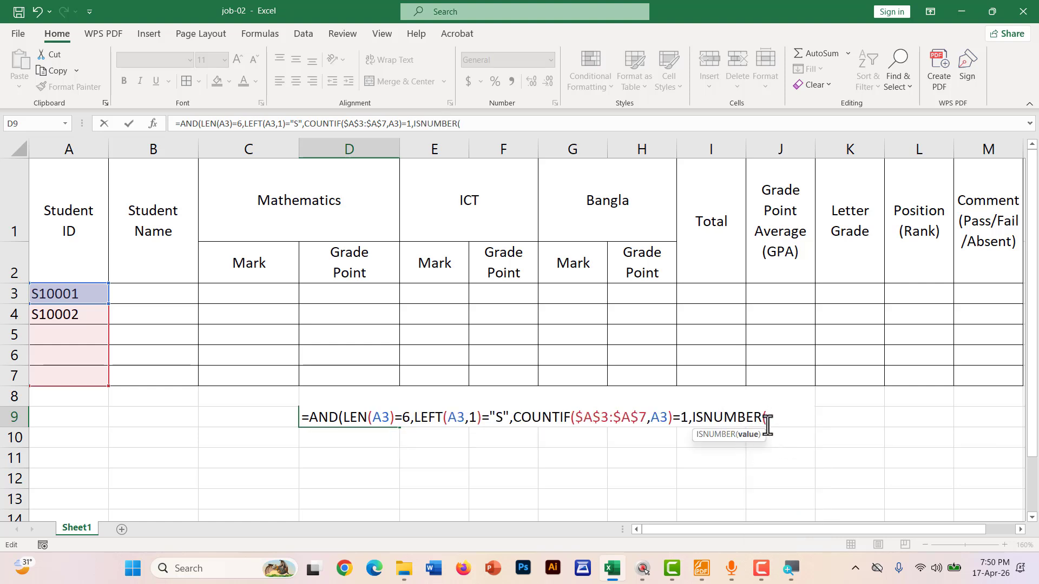
{"action": "type", "text": "VA"}
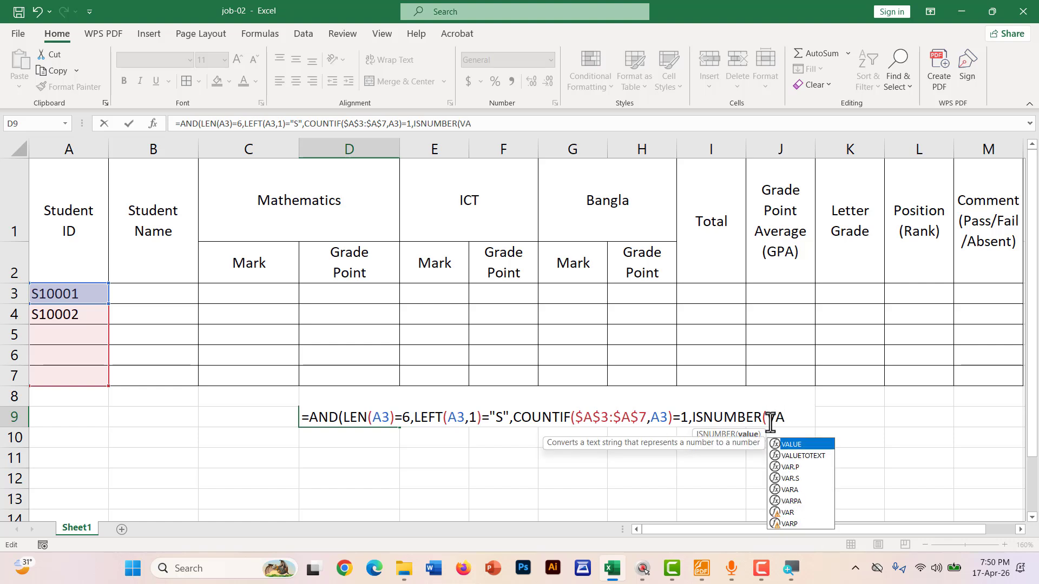
{"action": "key", "text": "Tab"}
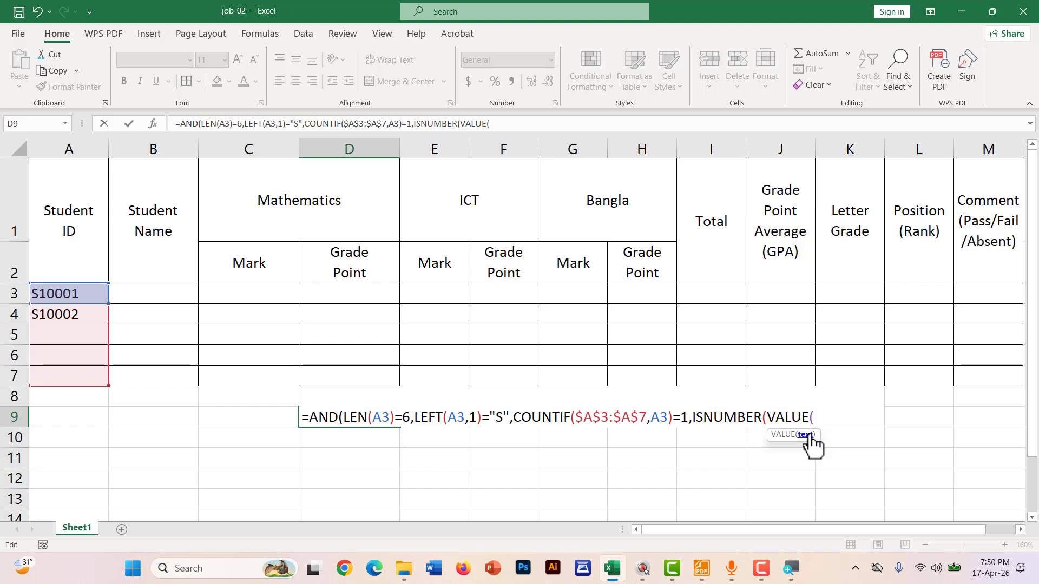
{"action": "type", "text": "REI"}
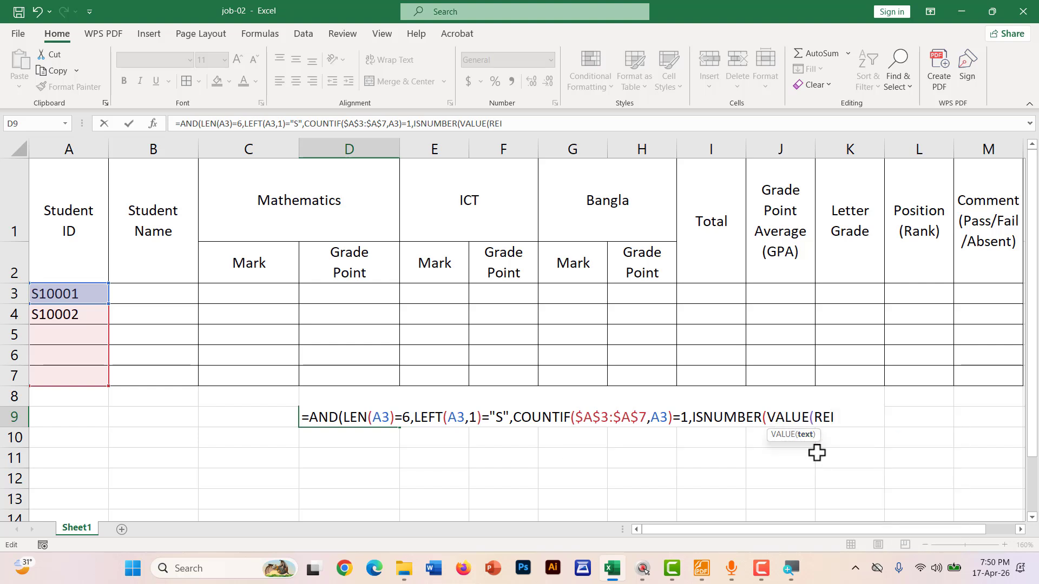
{"action": "key", "text": "BackSpace"}
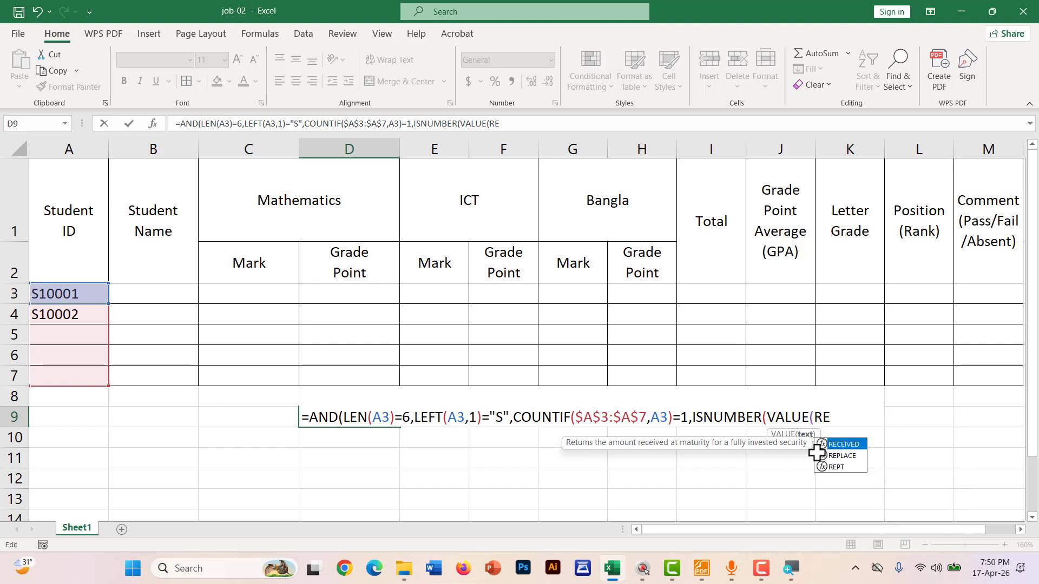
{"action": "key", "text": "BackSpace"}
{"action": "type", "text": "I"}
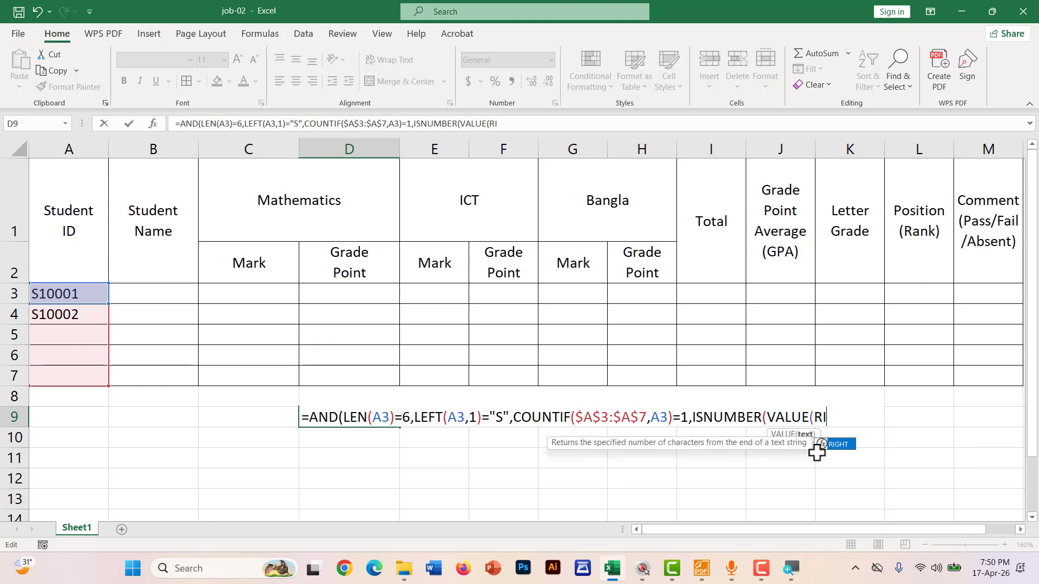
{"action": "key", "text": "Tab"}
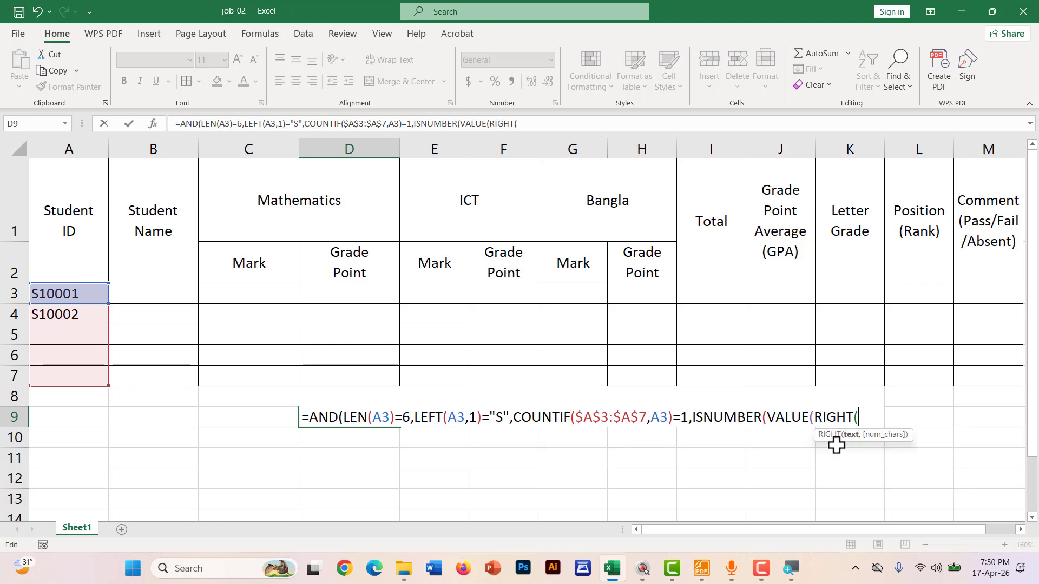
Complete RIGHT(A3,5))) and enter the formula, accepting Excel's bracket correction so D9 shows TRUE
{"action": "left_click", "coordinate": [76, 294]}
{"action": "type", "text": ","}
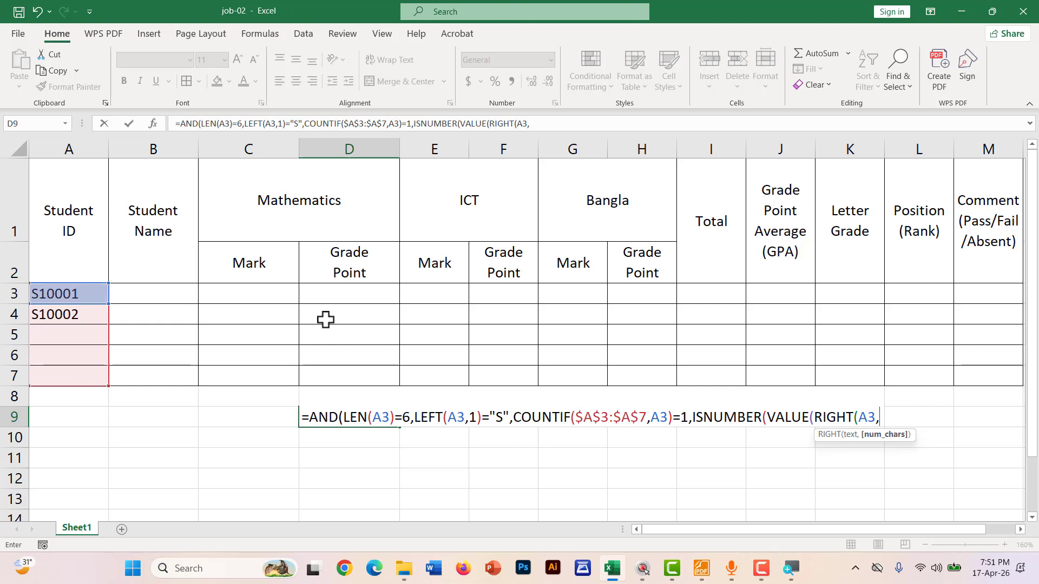
{"action": "type", "text": "5"}
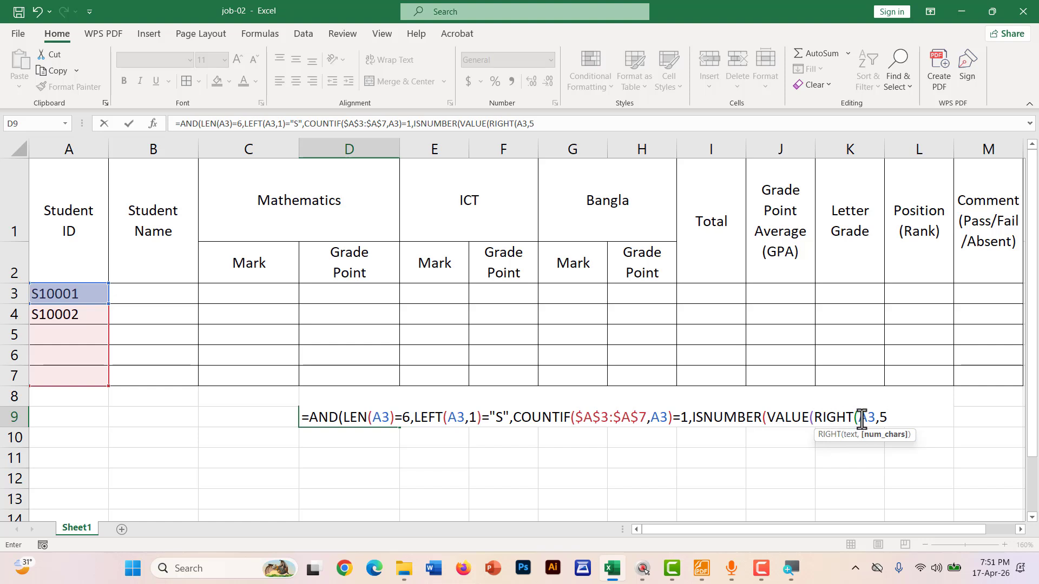
{"action": "type", "text": ")"}
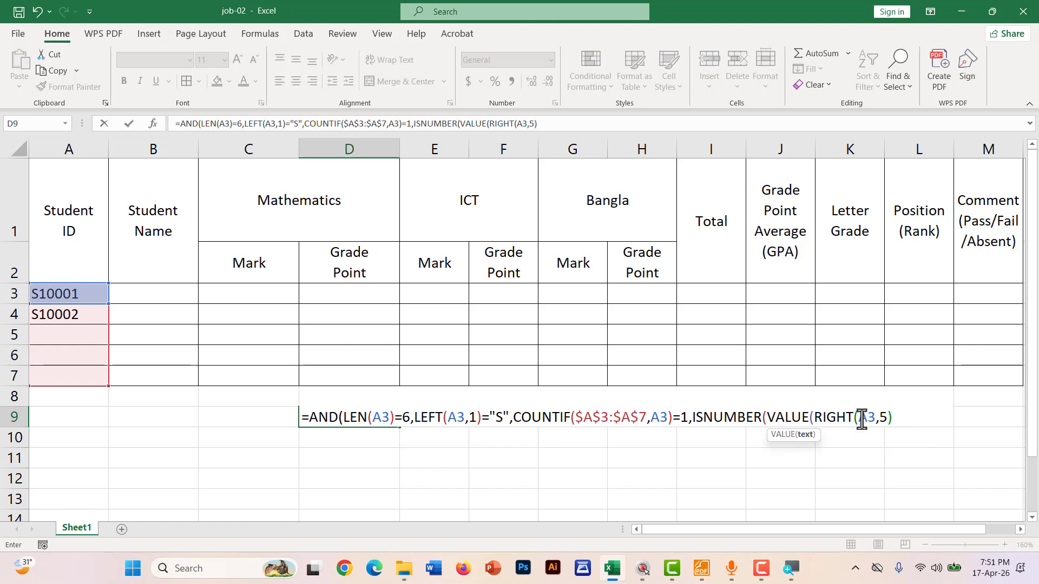
{"action": "type", "text": ")"}
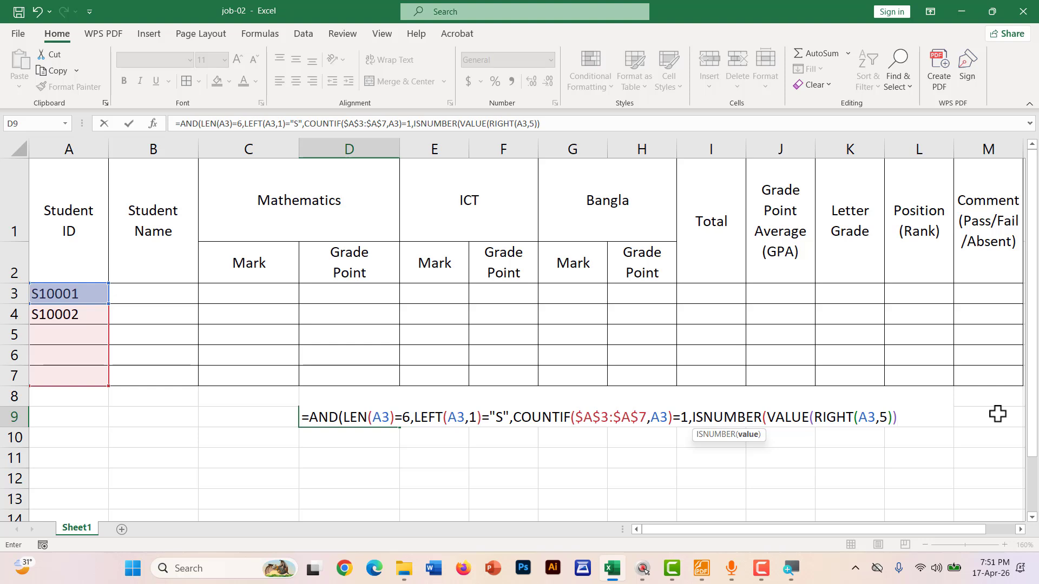
{"action": "key", "text": "Return"}
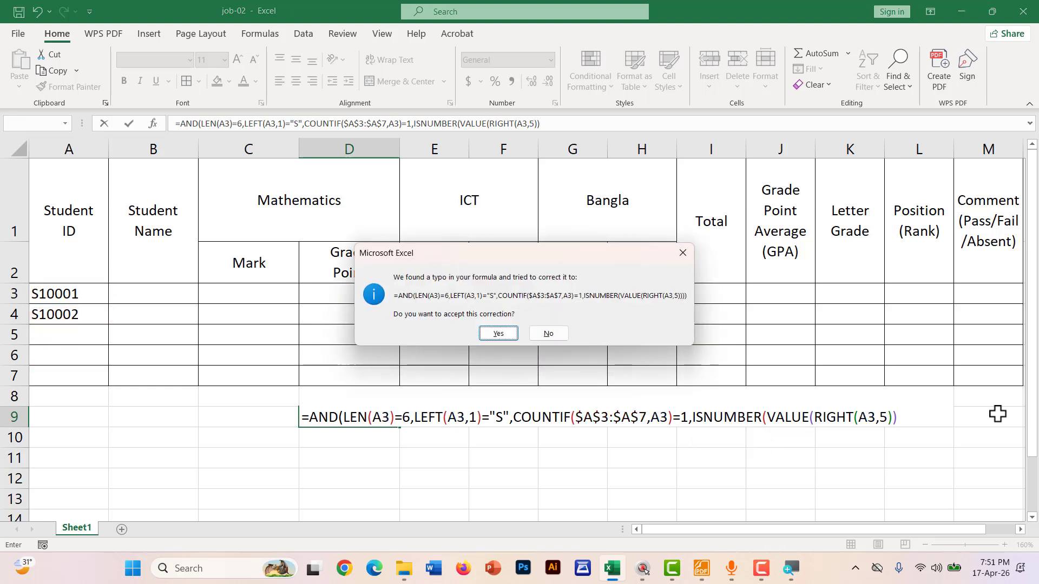
{"action": "left_click", "coordinate": [497, 334]}
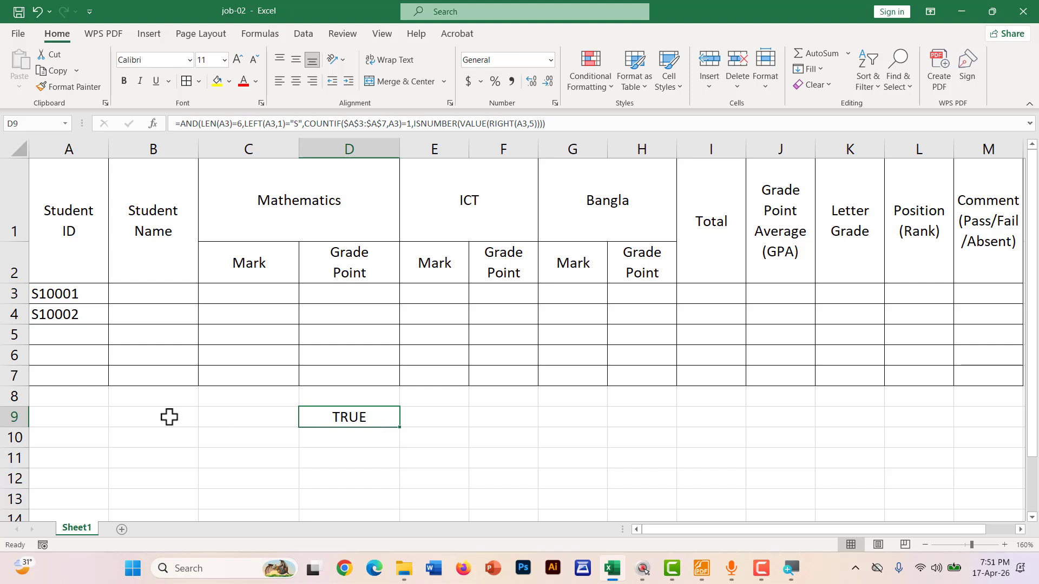
{"action": "key", "text": "F12"}
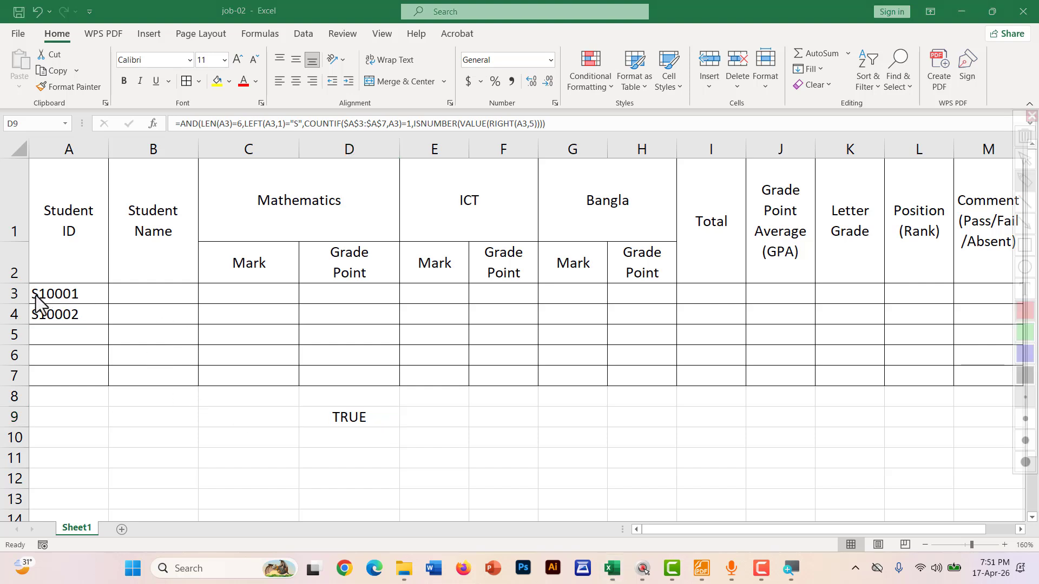
{"action": "mouse_move", "coordinate": [25, 299]}
{"action": "left_mouse_down"}
{"action": "mouse_move", "coordinate": [83, 303]}
{"action": "mouse_move", "coordinate": [37, 292]}
{"action": "left_mouse_up"}
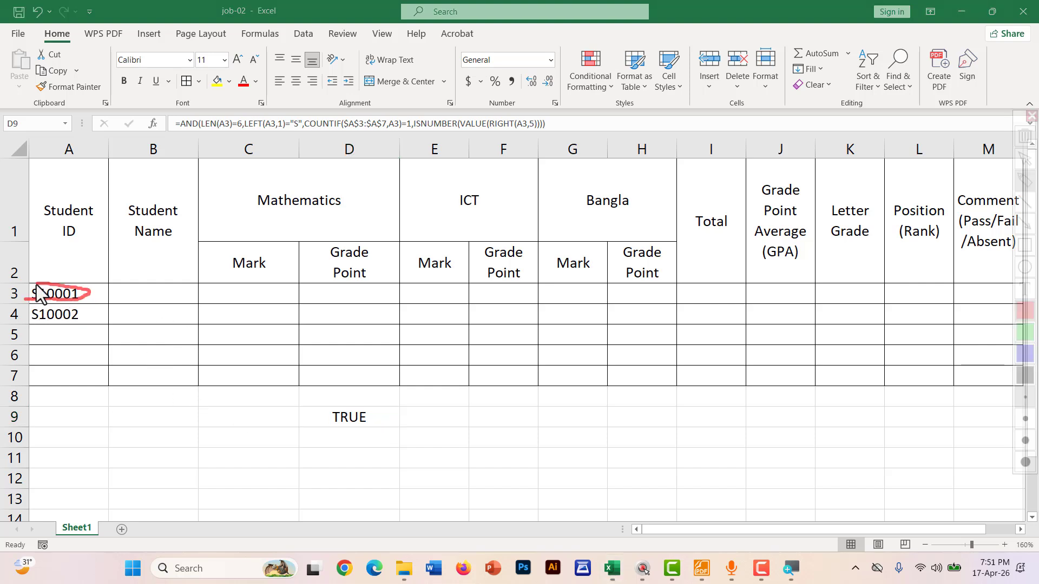
{"action": "key", "text": "Escape"}
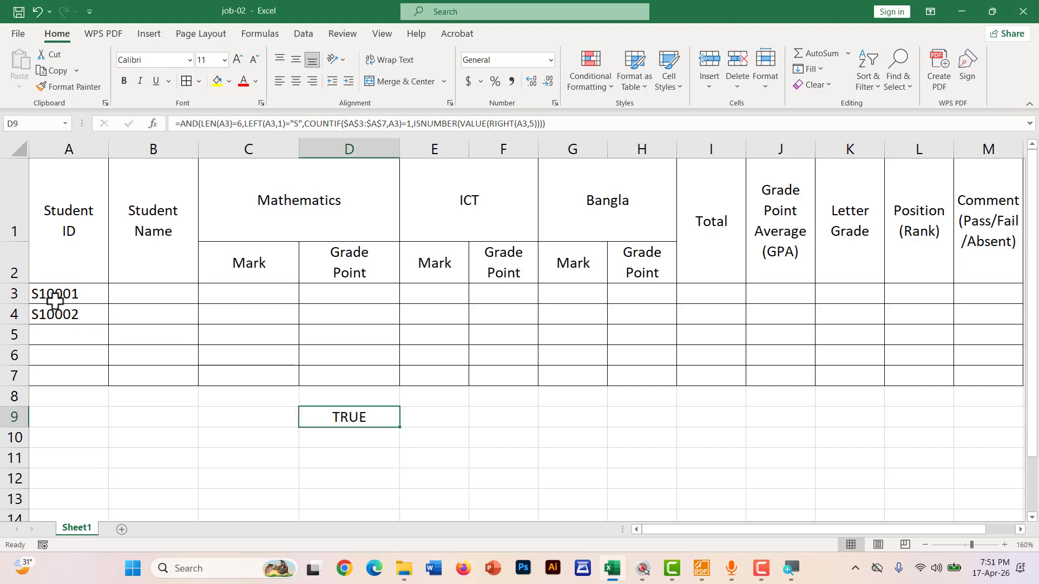
{"action": "double_click", "coordinate": [29, 294]}
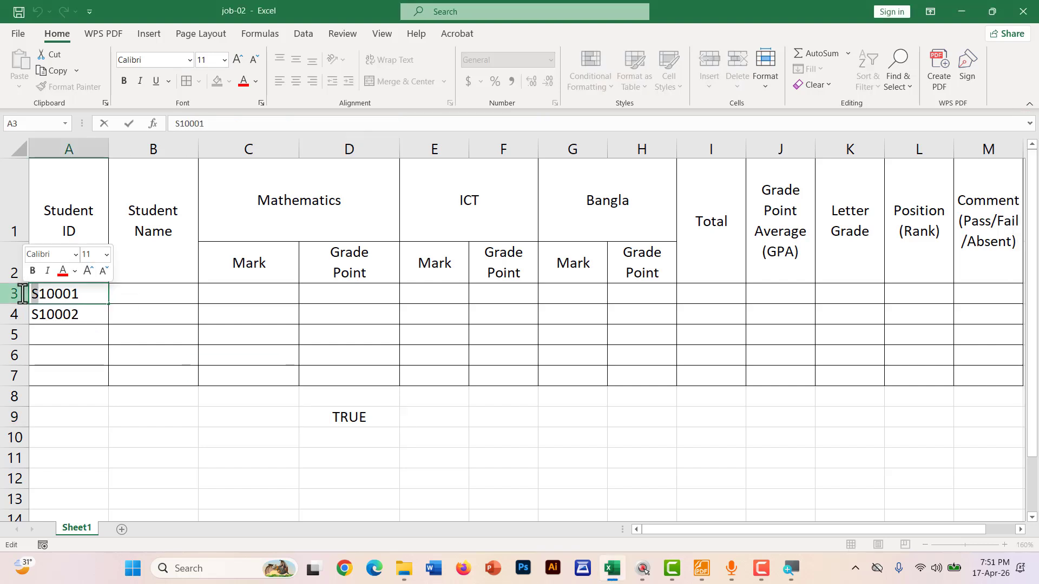
{"action": "type", "text": "R"}
{"action": "left_click", "coordinate": [421, 439]}
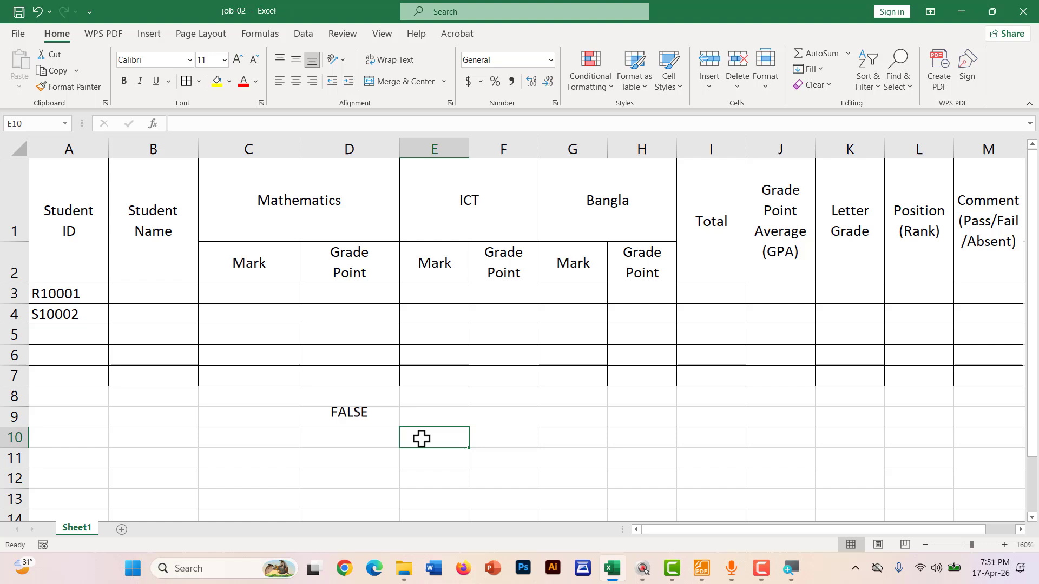
{"action": "left_click", "coordinate": [339, 418]}
{"action": "key", "text": "ctrl+z"}
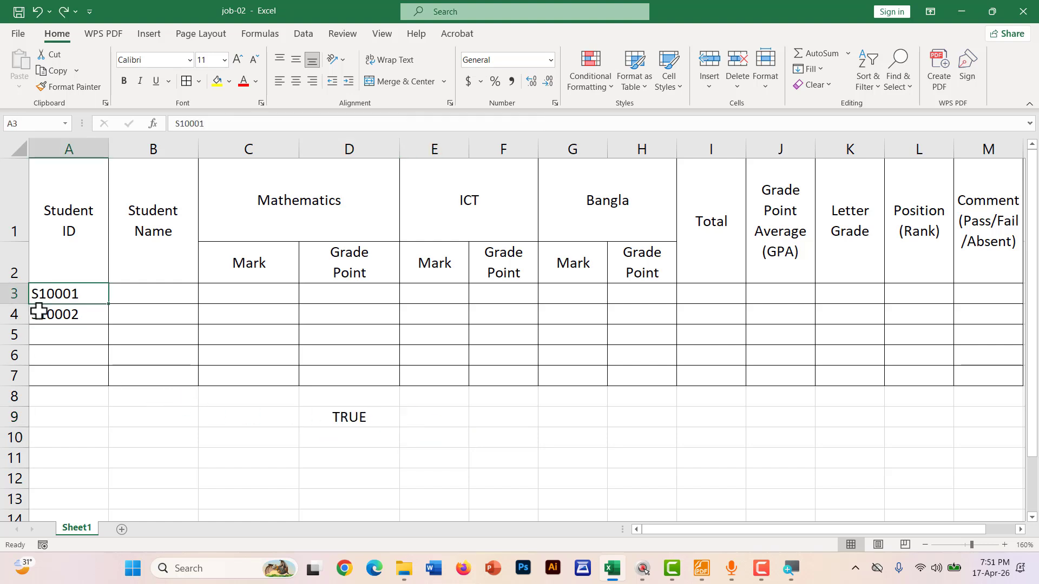
{"action": "double_click", "coordinate": [63, 295]}
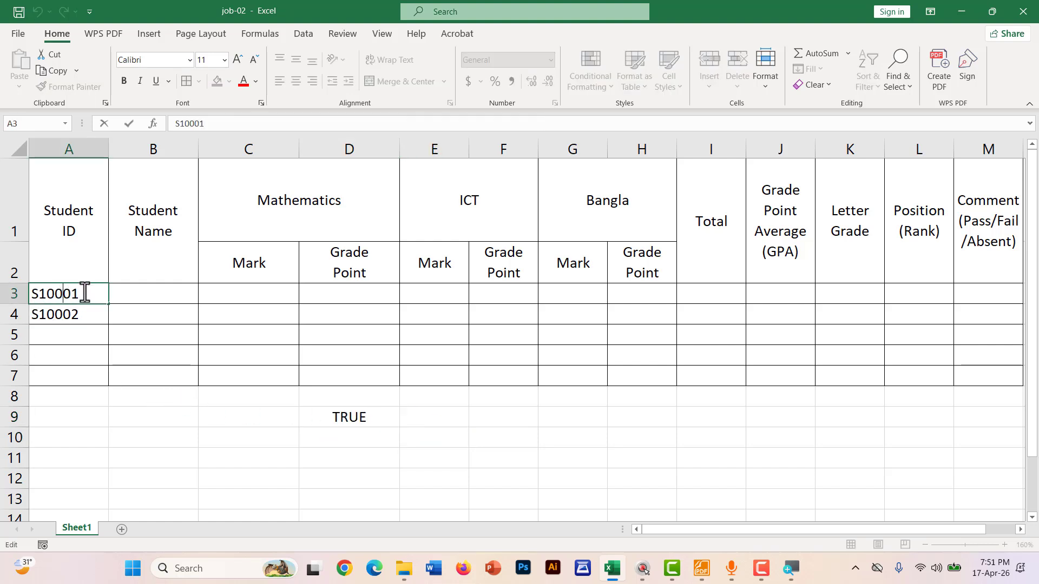
{"action": "left_click_drag", "start_coordinate": [84, 296], "coordinate": [70, 295]}
{"action": "key", "text": "BackSpace"}
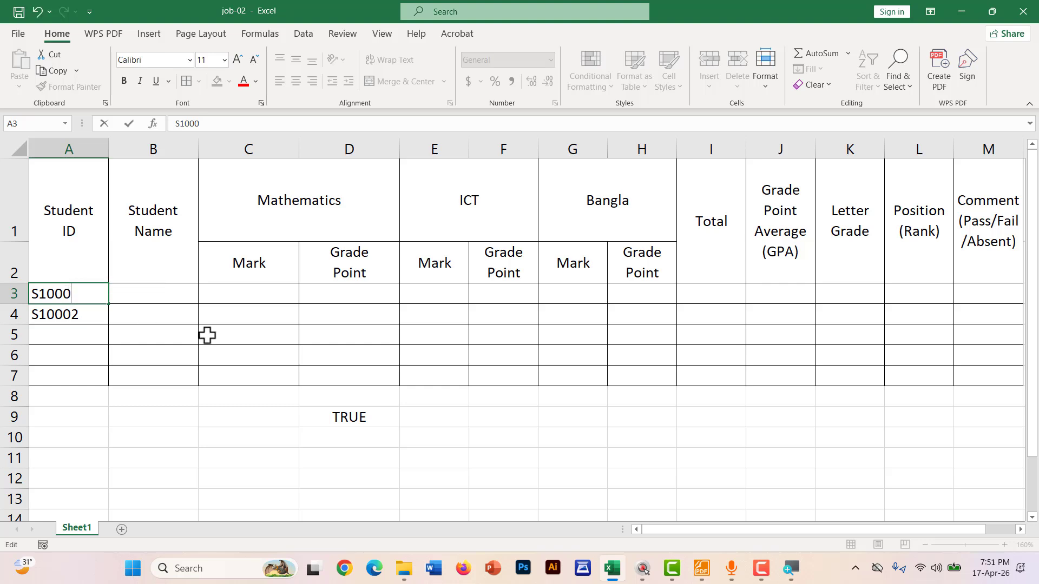
{"action": "left_click", "coordinate": [284, 437]}
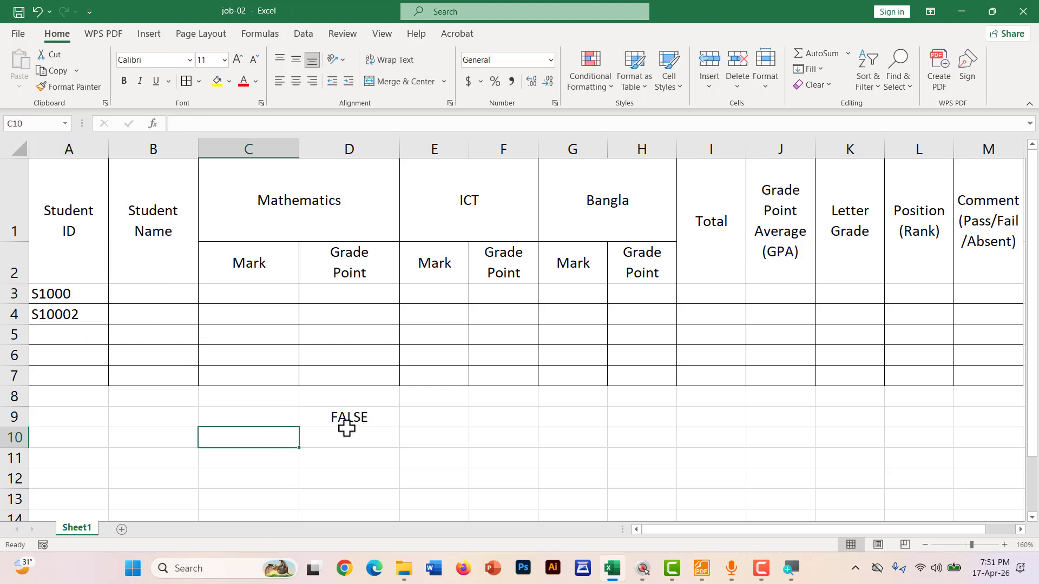
{"action": "key", "text": "ctrl+z"}
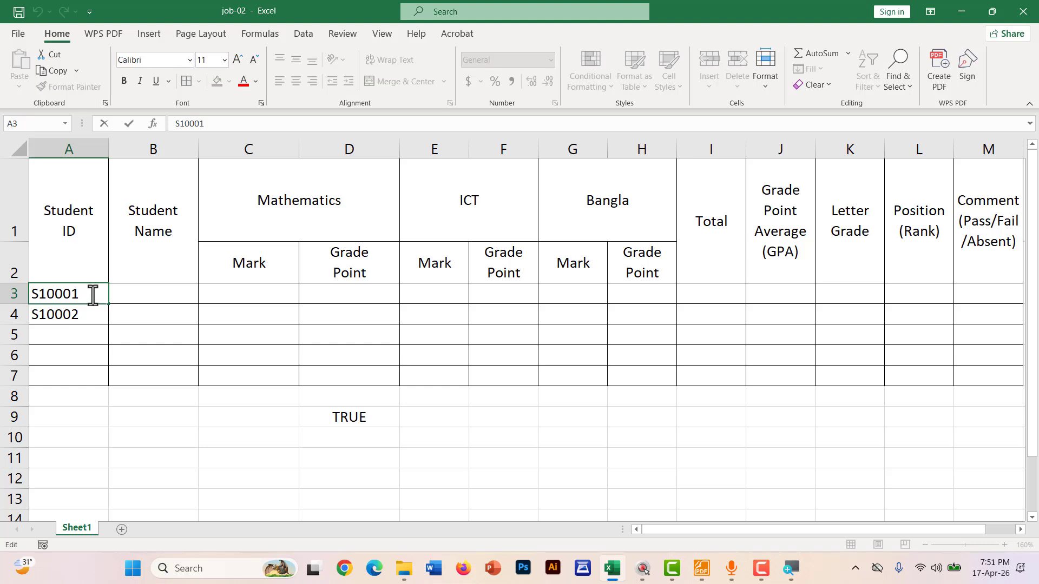
{"action": "left_click", "coordinate": [216, 439]}
{"action": "key", "text": "ctrl+z"}
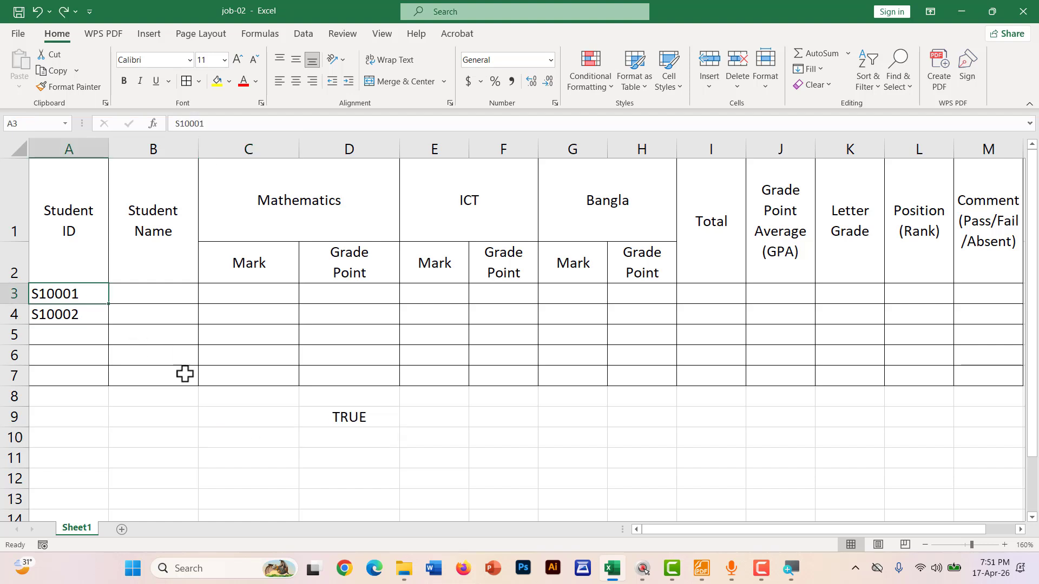
{"action": "left_click", "coordinate": [56, 332]}
{"action": "type", "text": "S"}
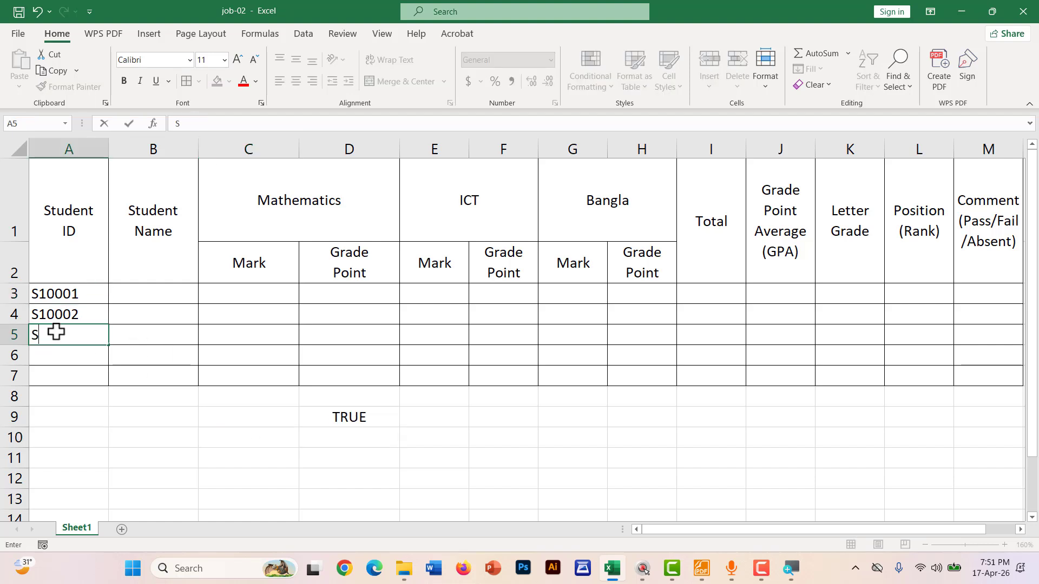
{"action": "type", "text": "10001"}
{"action": "key", "text": "Return"}
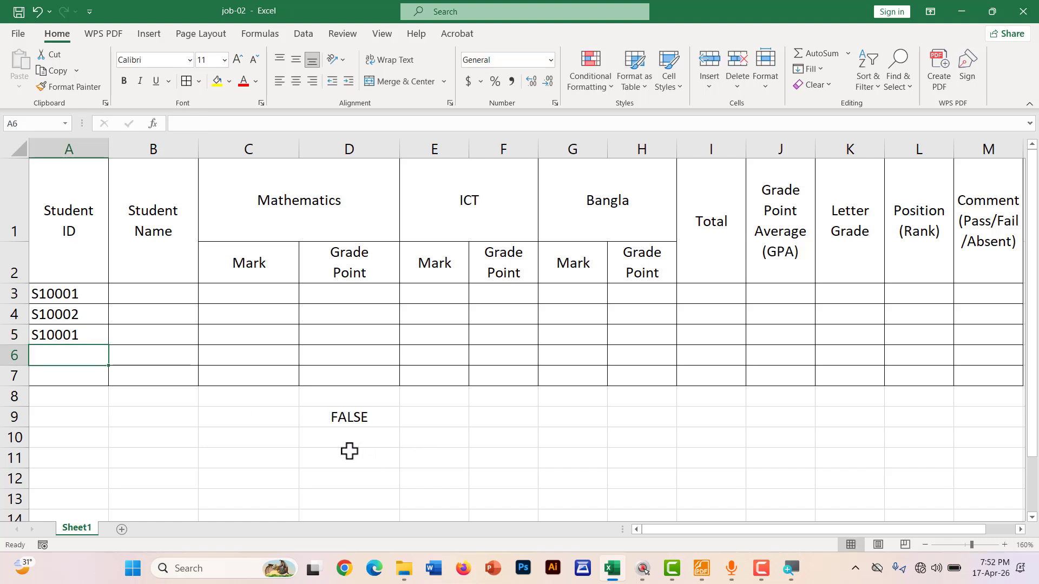
{"action": "key", "text": "ctrl+z"}
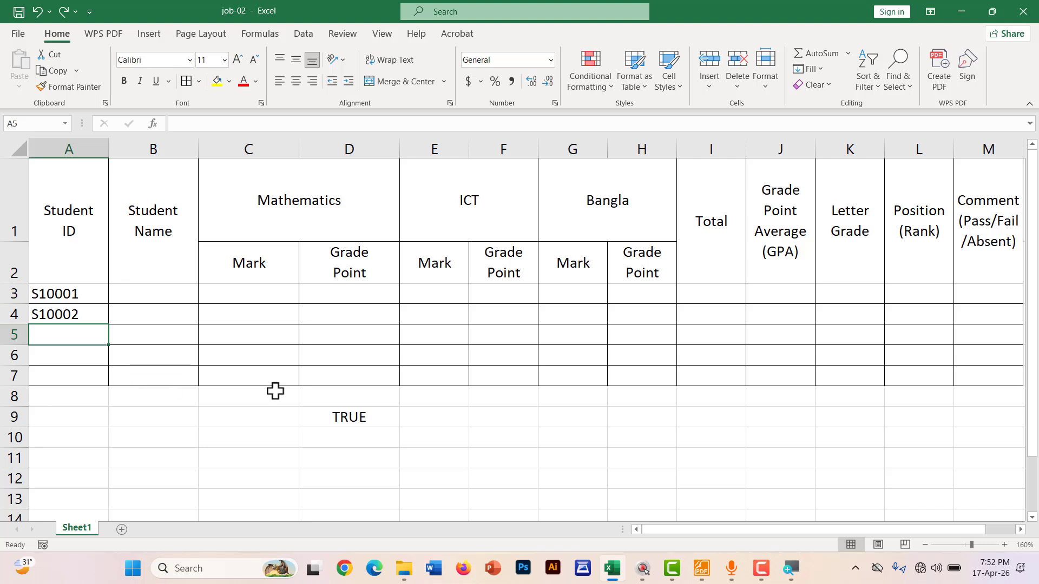
Copy the full AND Student ID check formula text from cell D9
{"action": "left_click", "coordinate": [352, 418]}
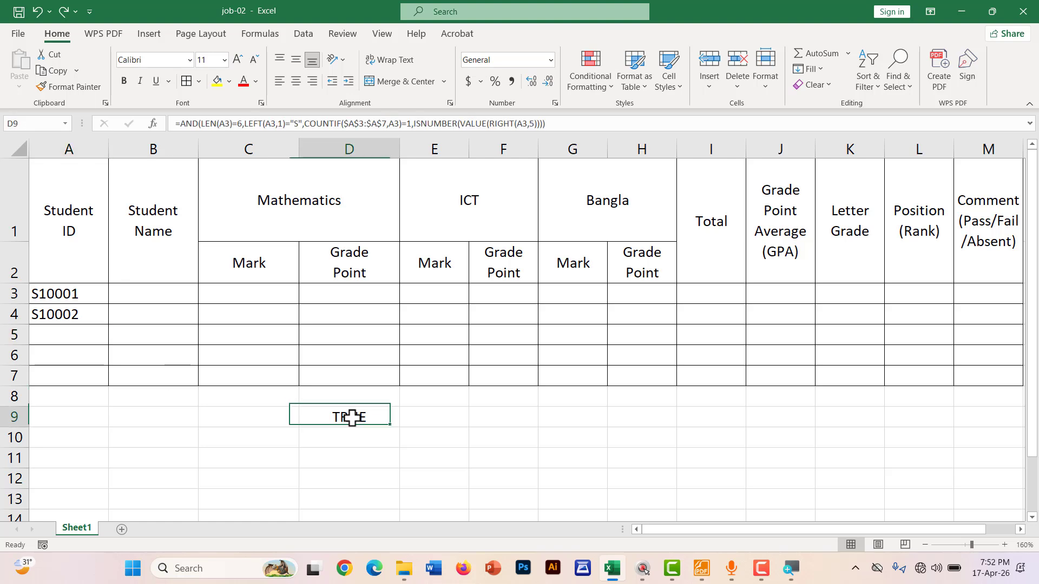
{"action": "double_click", "coordinate": [352, 418]}
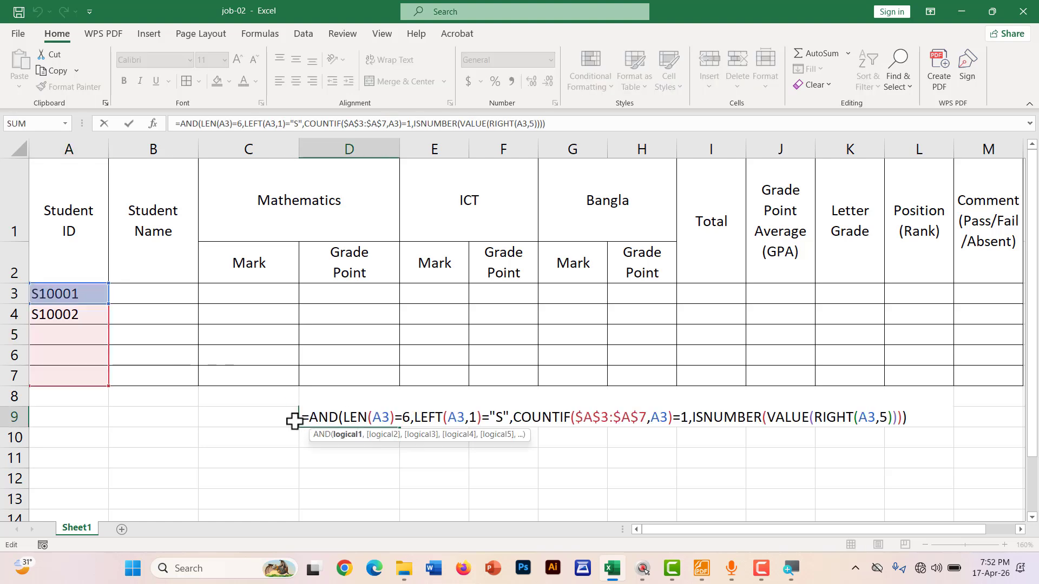
{"action": "left_click_drag", "start_coordinate": [300, 419], "coordinate": [912, 420]}
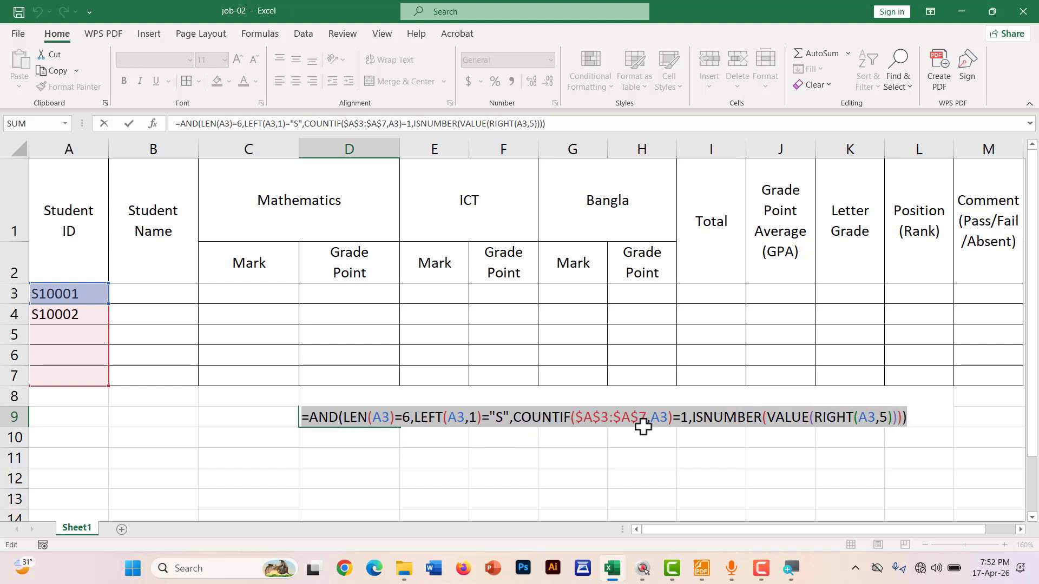
{"action": "right_click", "coordinate": [391, 421]}
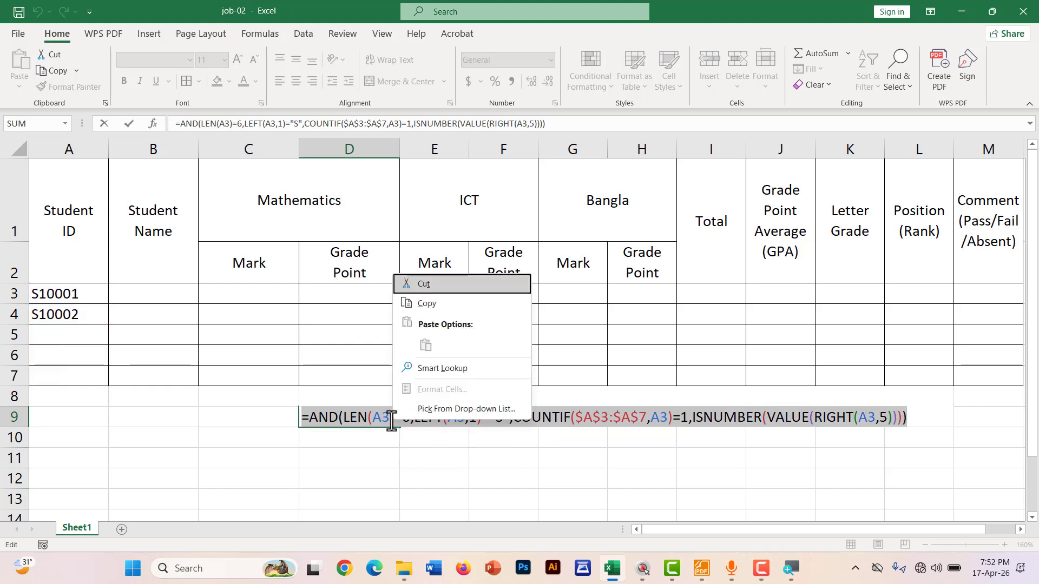
{"action": "left_click", "coordinate": [433, 307]}
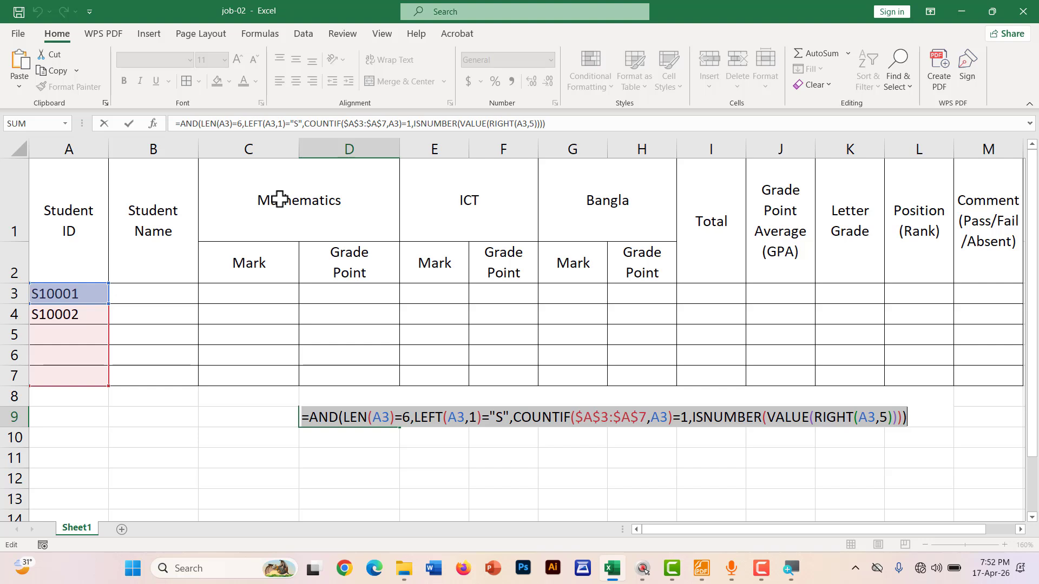
Leave D9 unchanged and select the Student ID cells A3:A7 under the Data tab
{"action": "key", "text": "Return"}
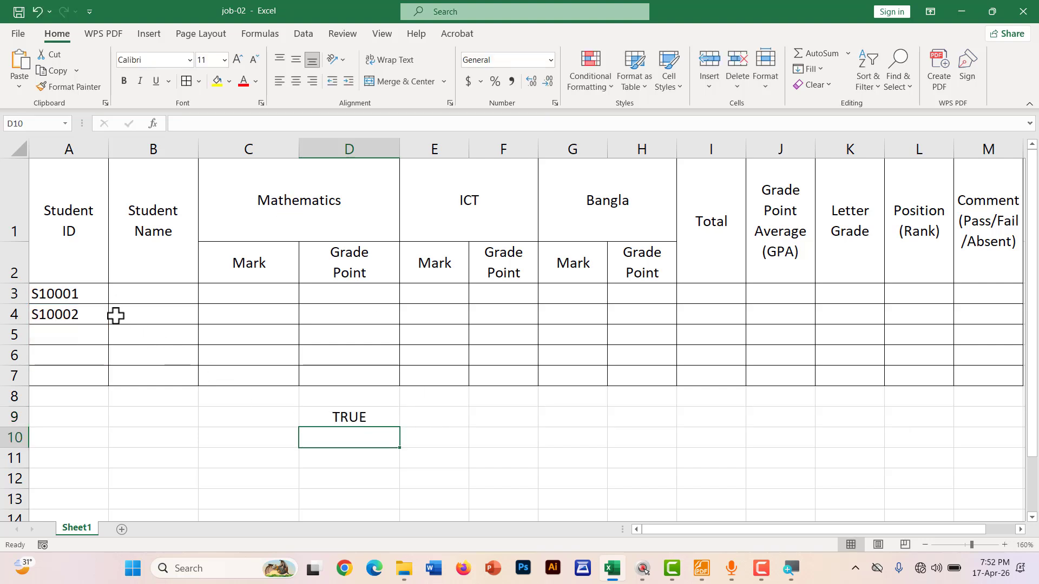
{"action": "left_click_drag", "start_coordinate": [88, 296], "coordinate": [86, 378]}
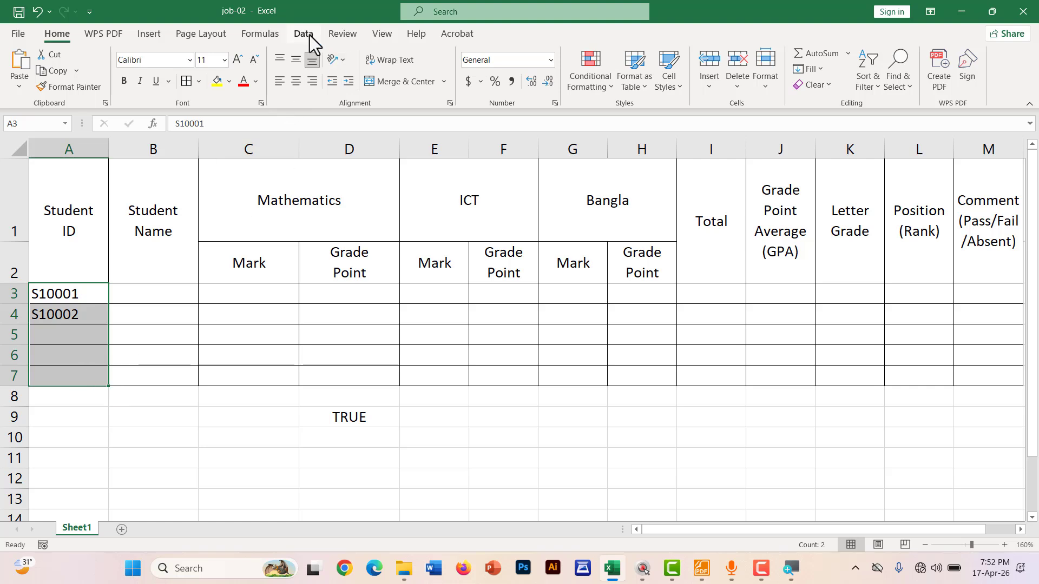
{"action": "left_click", "coordinate": [304, 35]}
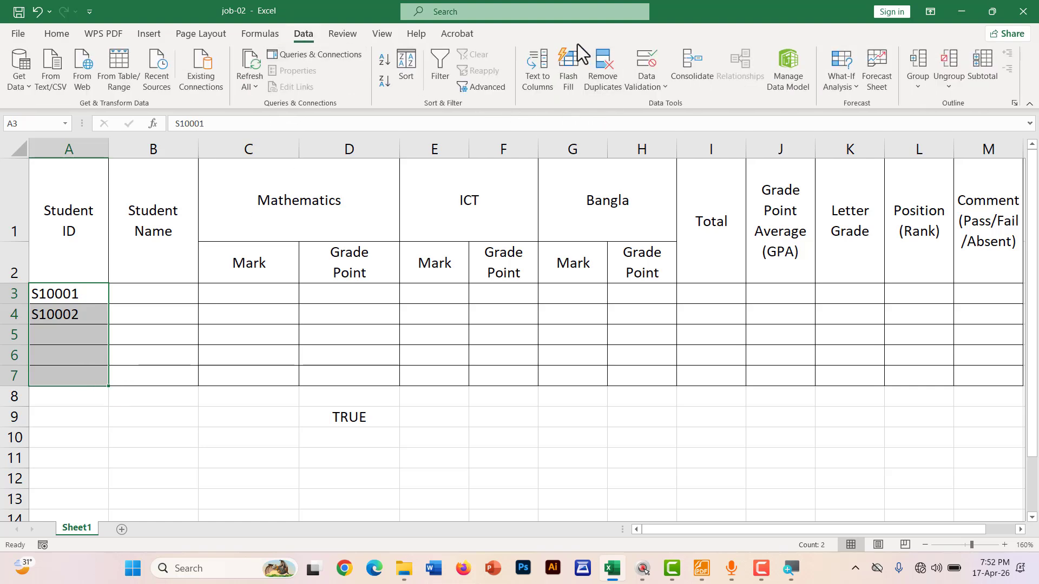
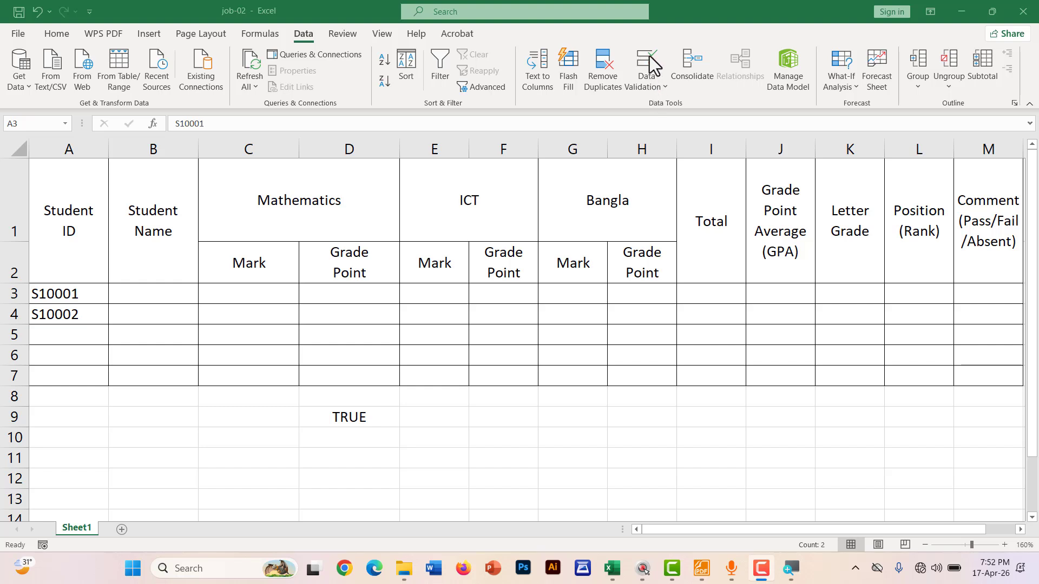
Open Data Validation for A3:A7 and set Allow to Custom
{"action": "left_click", "coordinate": [644, 84]}
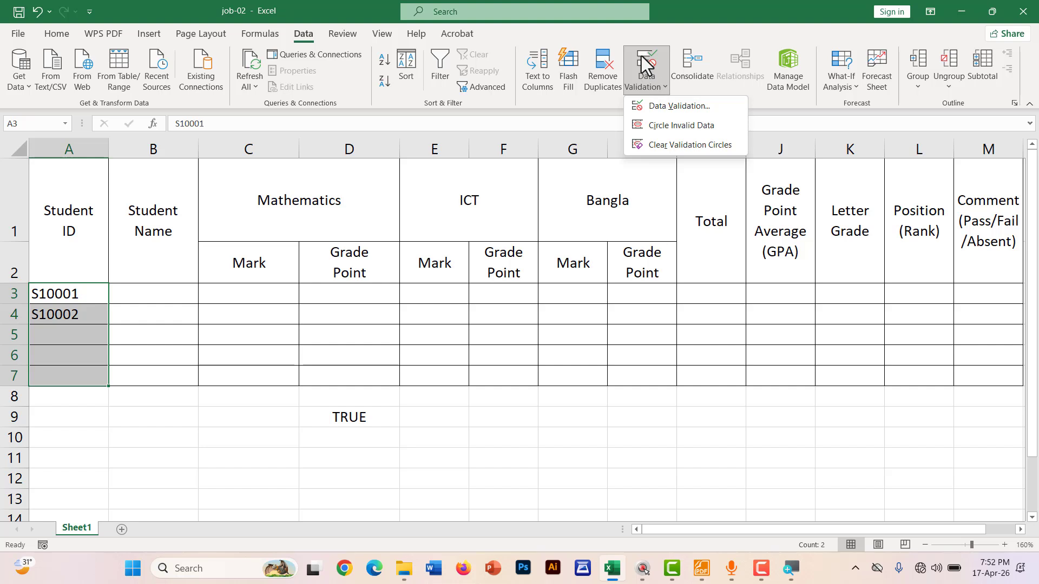
{"action": "left_click", "coordinate": [658, 106]}
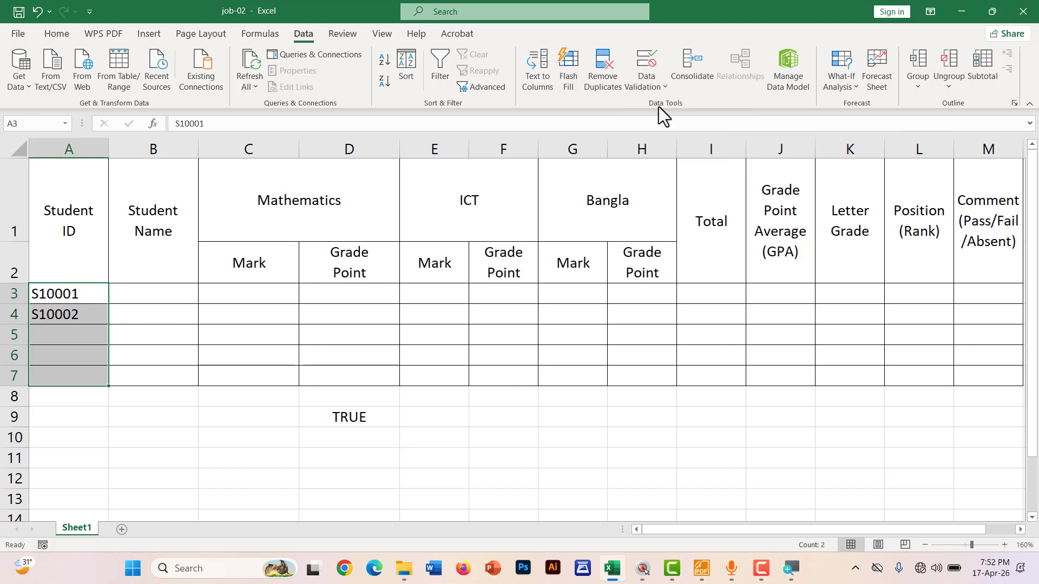
{"action": "left_click_drag", "start_coordinate": [505, 164], "coordinate": [441, 155]}
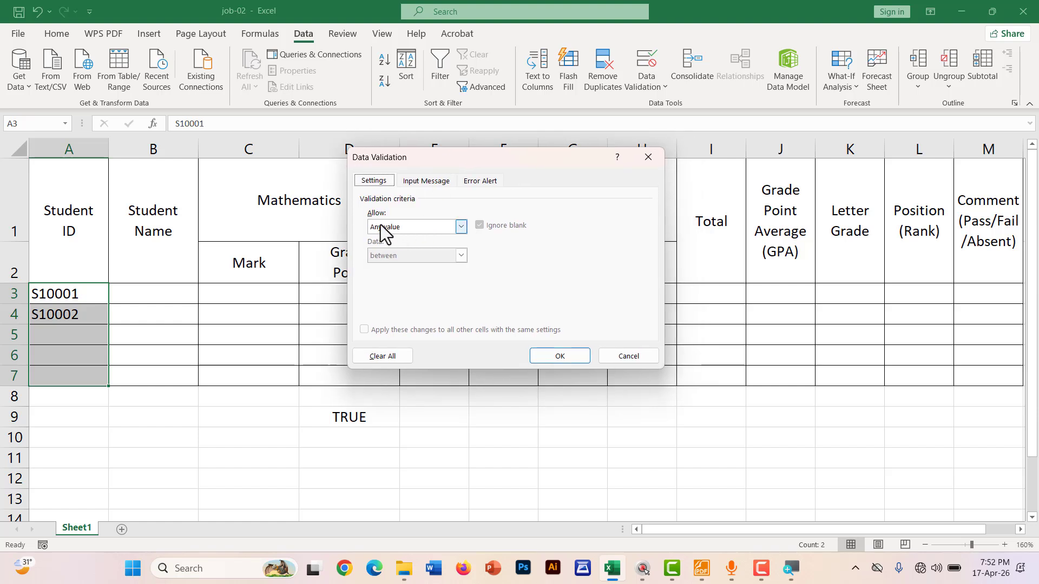
{"action": "left_click", "coordinate": [412, 226]}
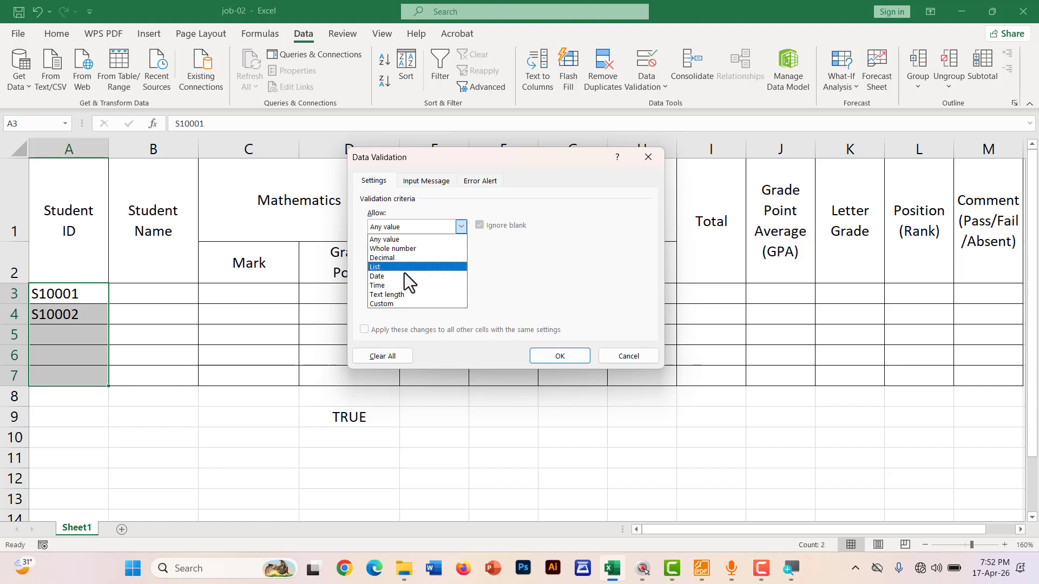
{"action": "left_click", "coordinate": [390, 304]}
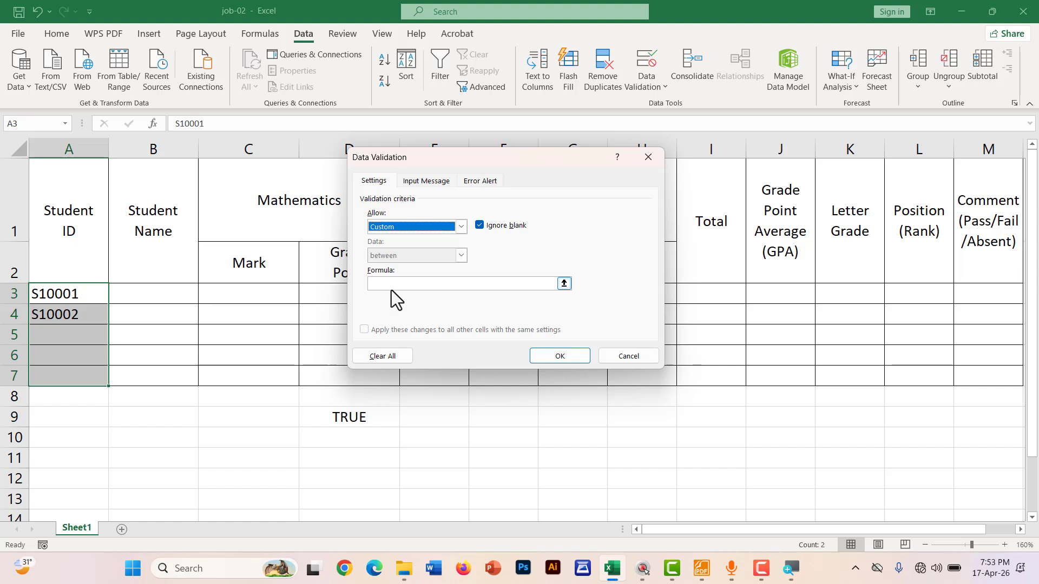
Paste the AND/COUNTIF/ISNUMBER unique-ID formula into the Formula box and apply the rule
{"action": "left_click", "coordinate": [389, 283]}
{"action": "right_click", "coordinate": [394, 285]}
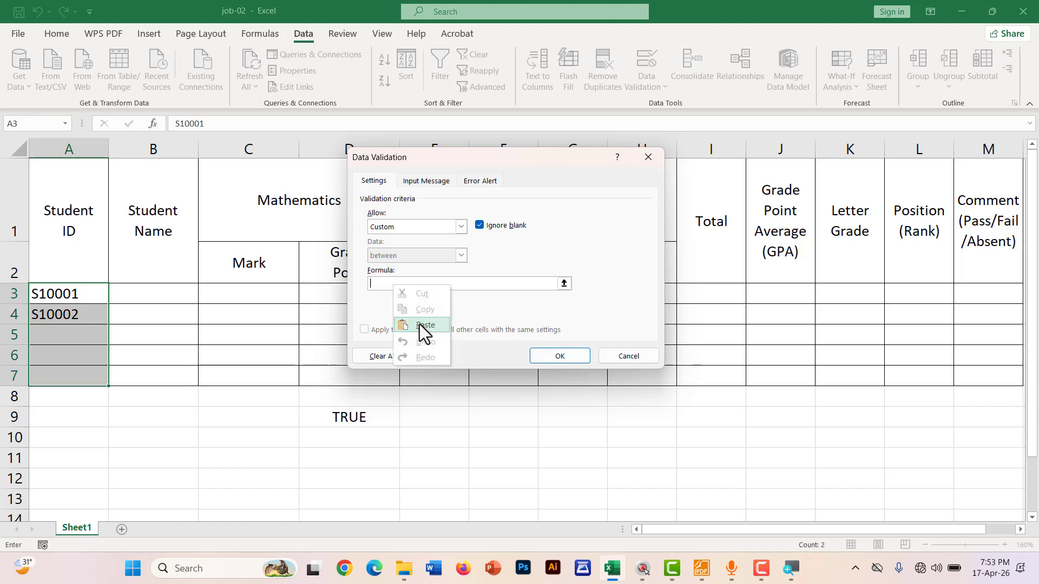
{"action": "left_click", "coordinate": [381, 284]}
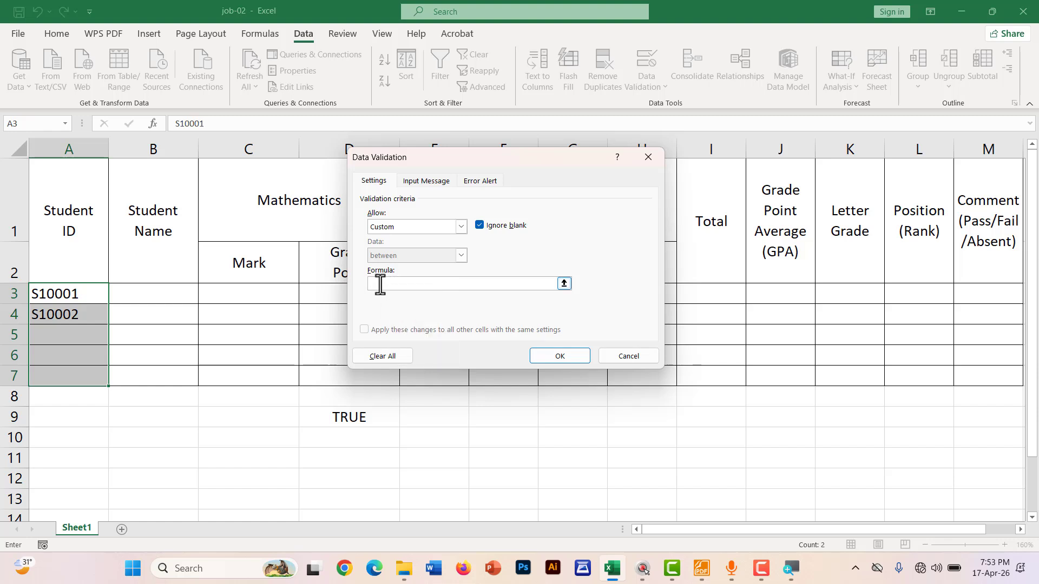
{"action": "right_click", "coordinate": [380, 284]}
{"action": "left_click", "coordinate": [404, 324]}
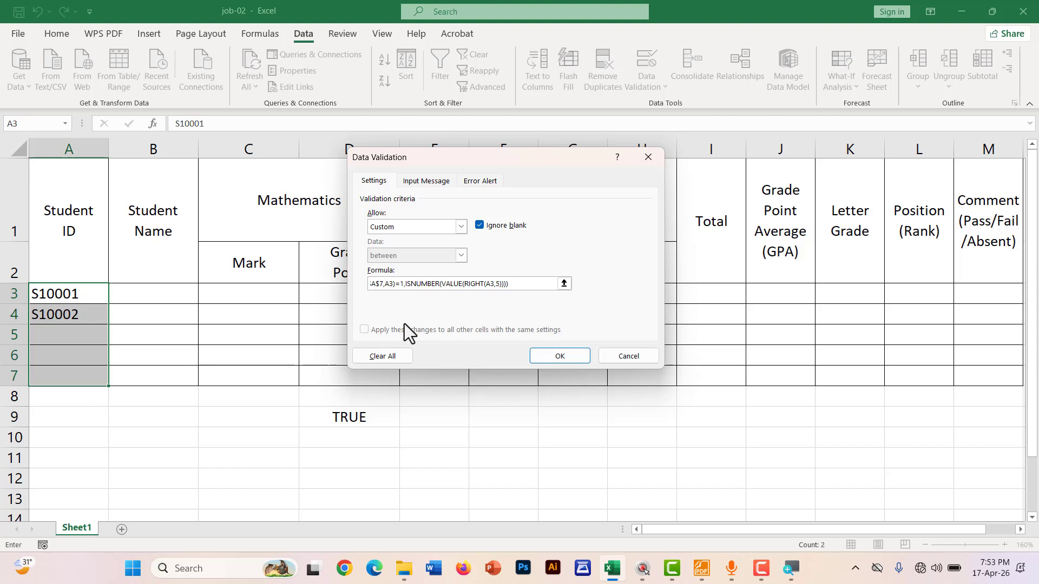
{"action": "left_click", "coordinate": [552, 359]}
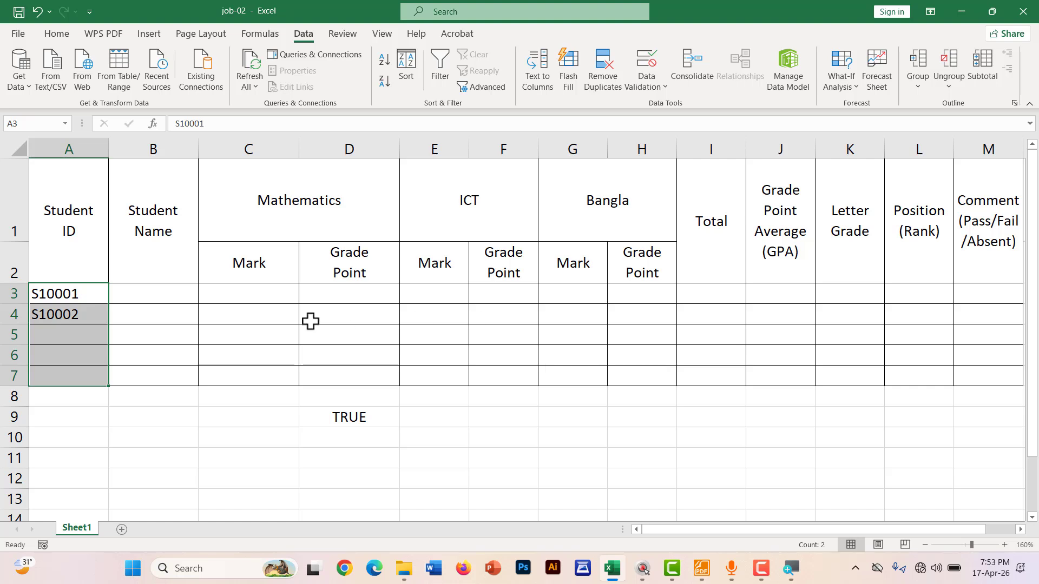
{"action": "left_click", "coordinate": [162, 417]}
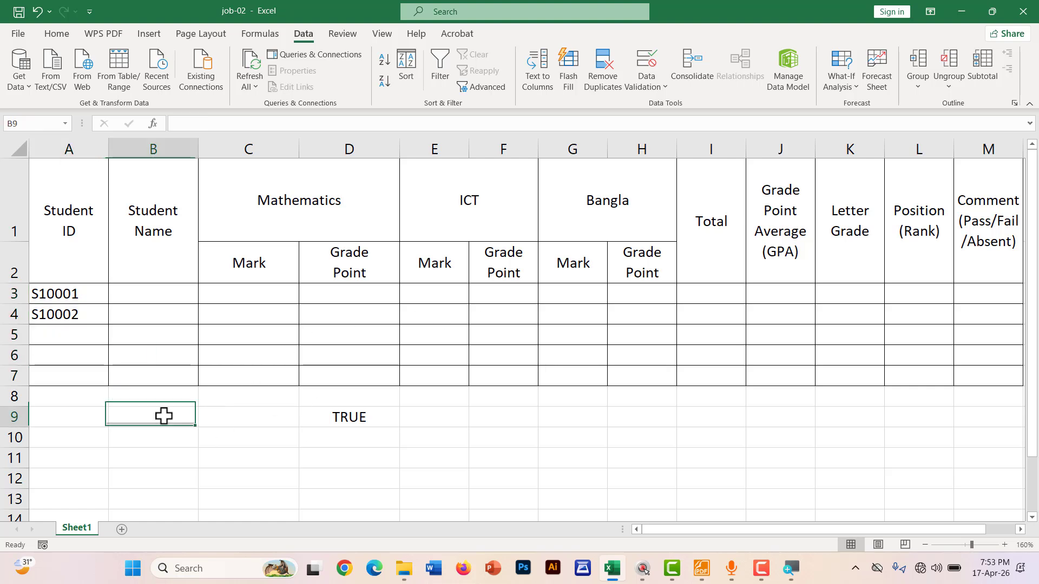
{"action": "left_click", "coordinate": [61, 342]}
{"action": "double_click", "coordinate": [57, 340]}
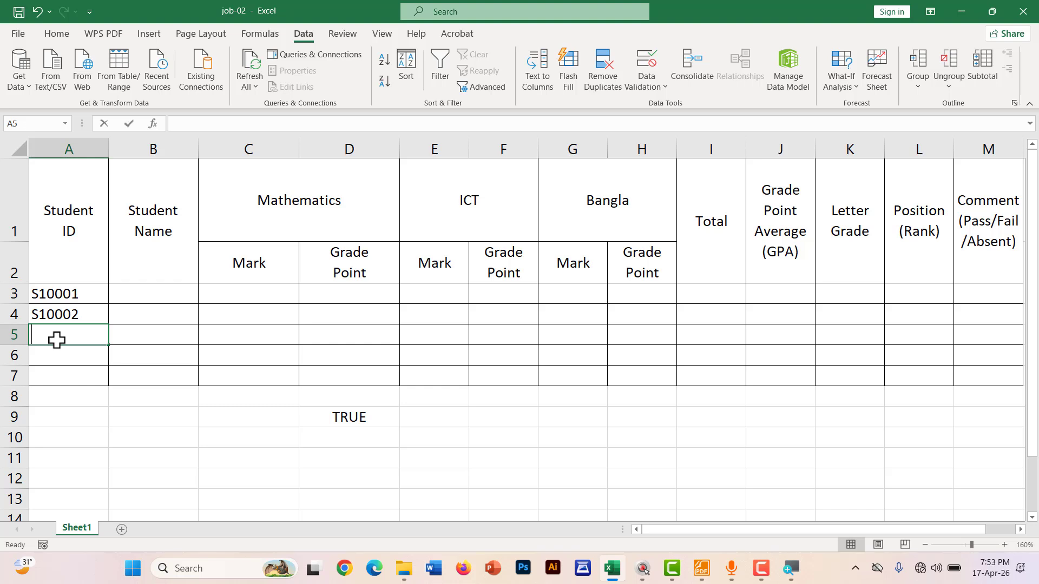
{"action": "type", "text": "S"}
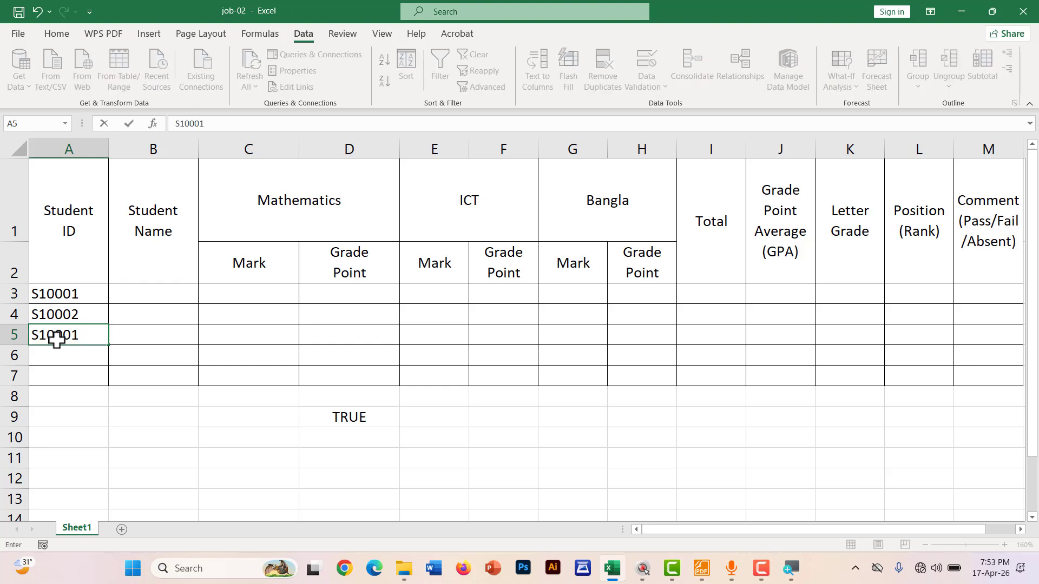
{"action": "type", "text": "10001"}
{"action": "key", "text": "Return"}
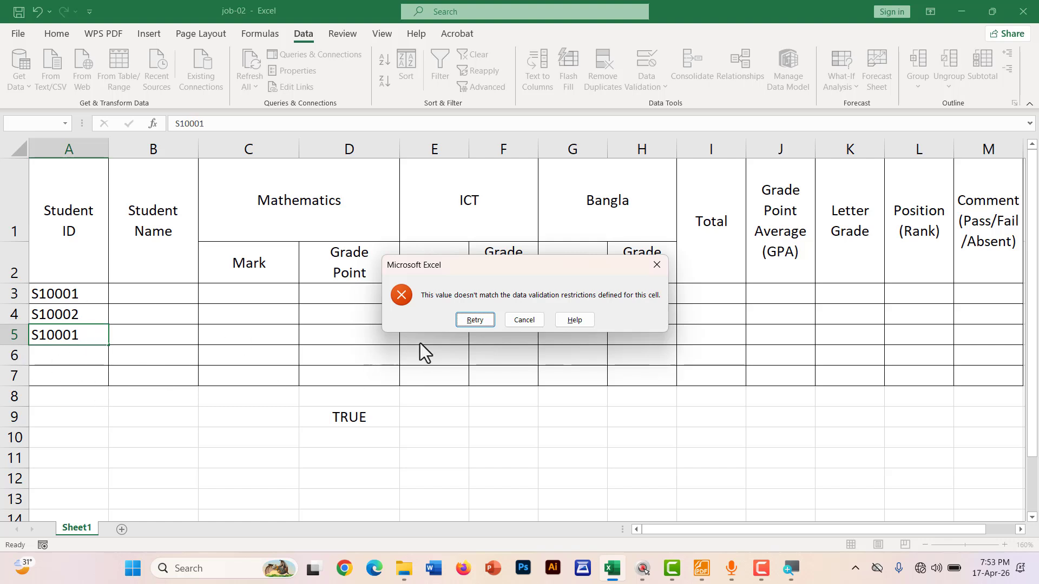
{"action": "left_click", "coordinate": [523, 320]}
{"action": "double_click", "coordinate": [99, 295]}
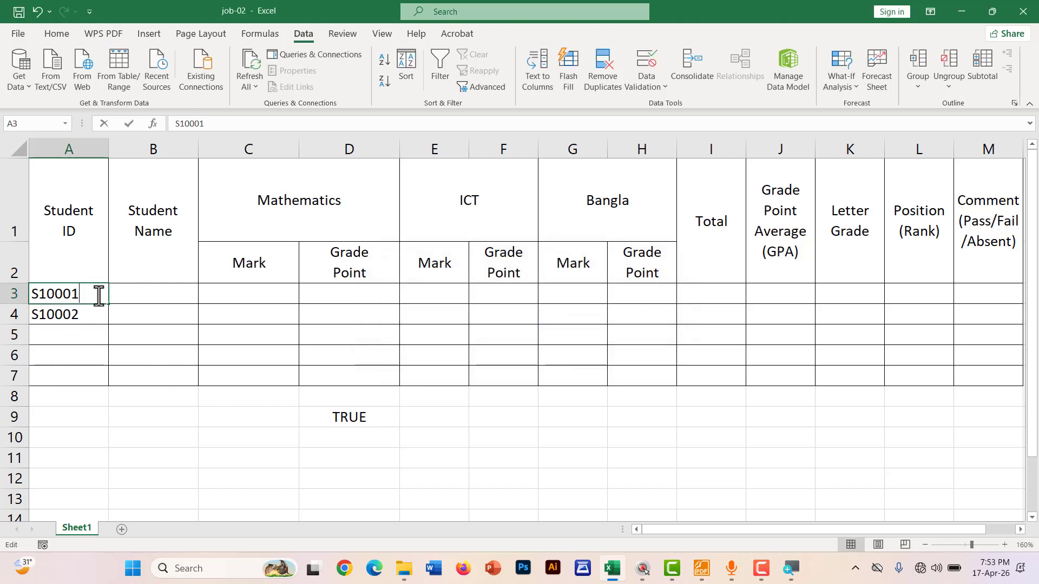
{"action": "key", "text": "BackSpace"}
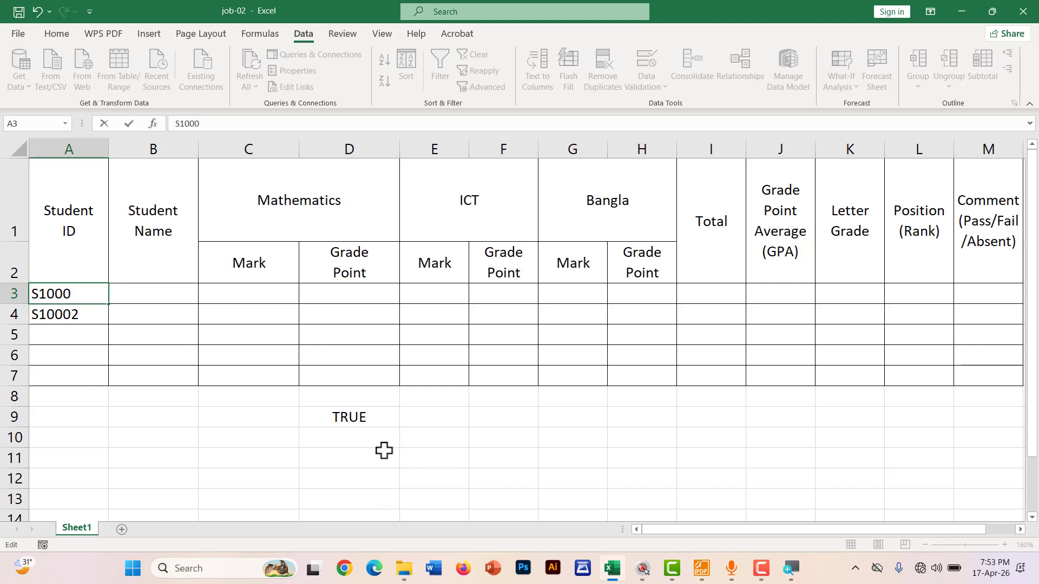
{"action": "left_click", "coordinate": [373, 418]}
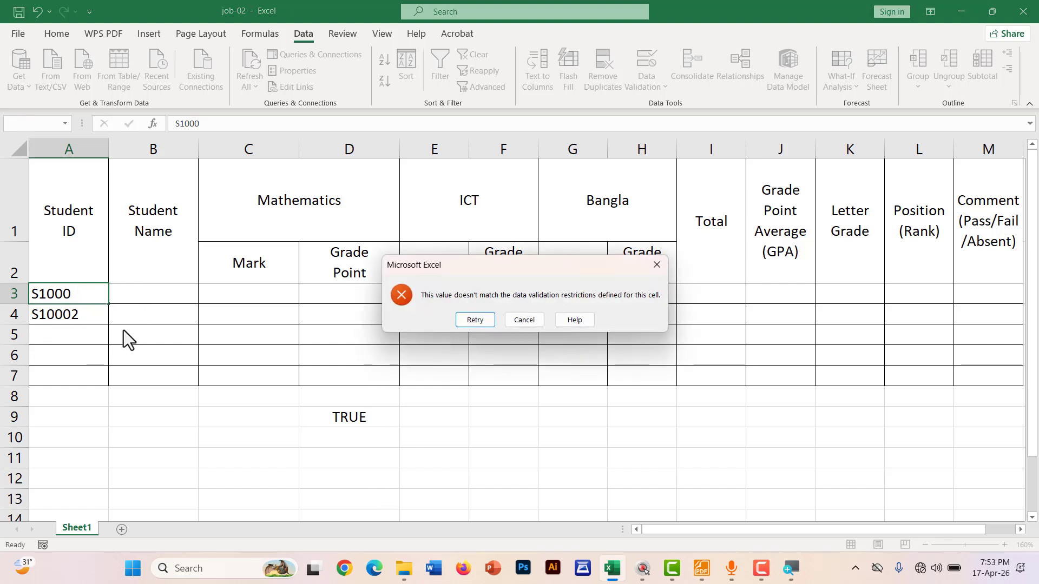
{"action": "left_click", "coordinate": [521, 320]}
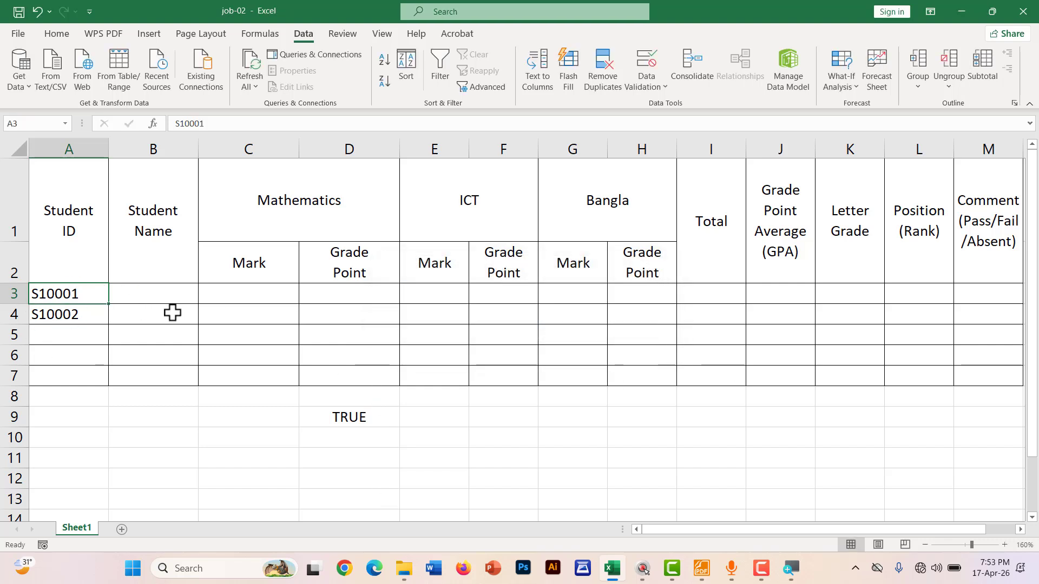
{"action": "double_click", "coordinate": [99, 296]}
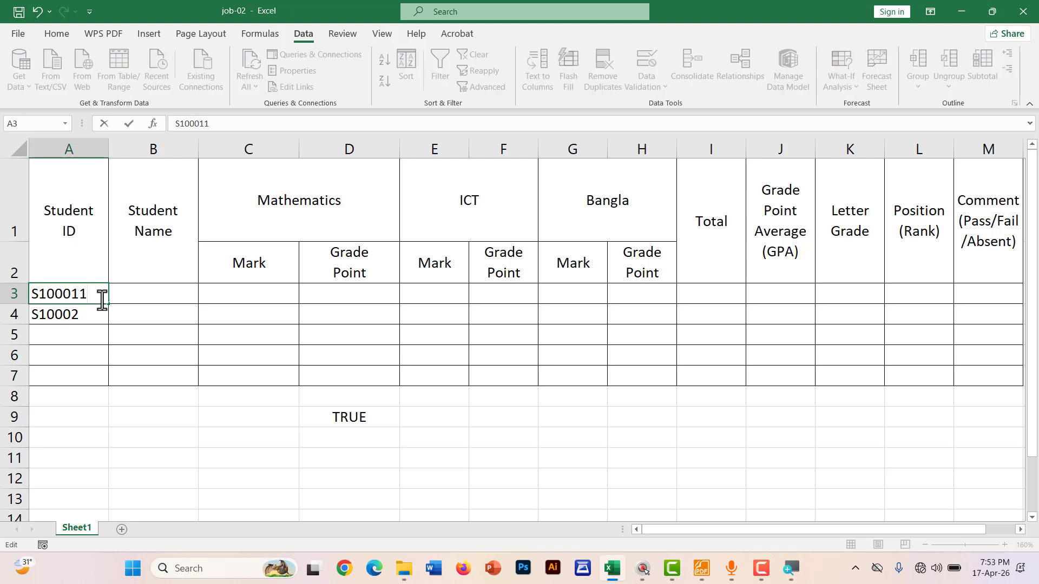
{"action": "key", "text": "Return"}
{"action": "left_click", "coordinate": [522, 320]}
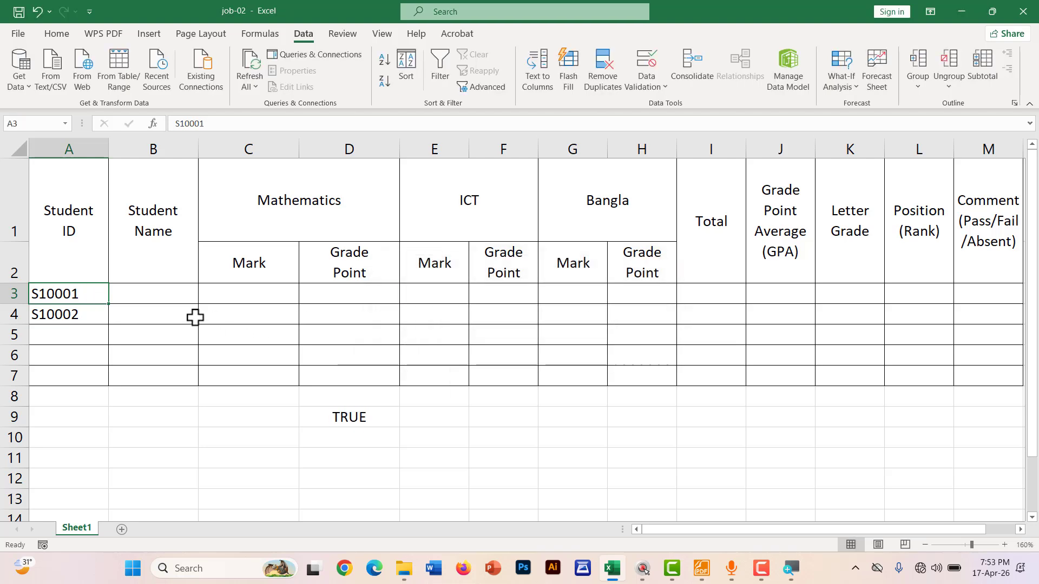
{"action": "double_click", "coordinate": [63, 294]}
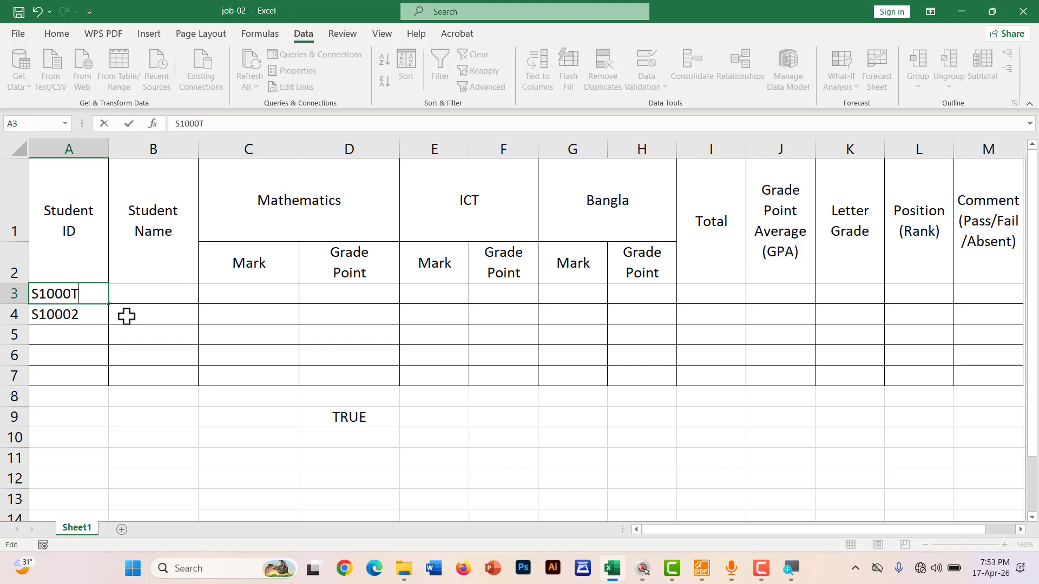
{"action": "left_click", "coordinate": [441, 420]}
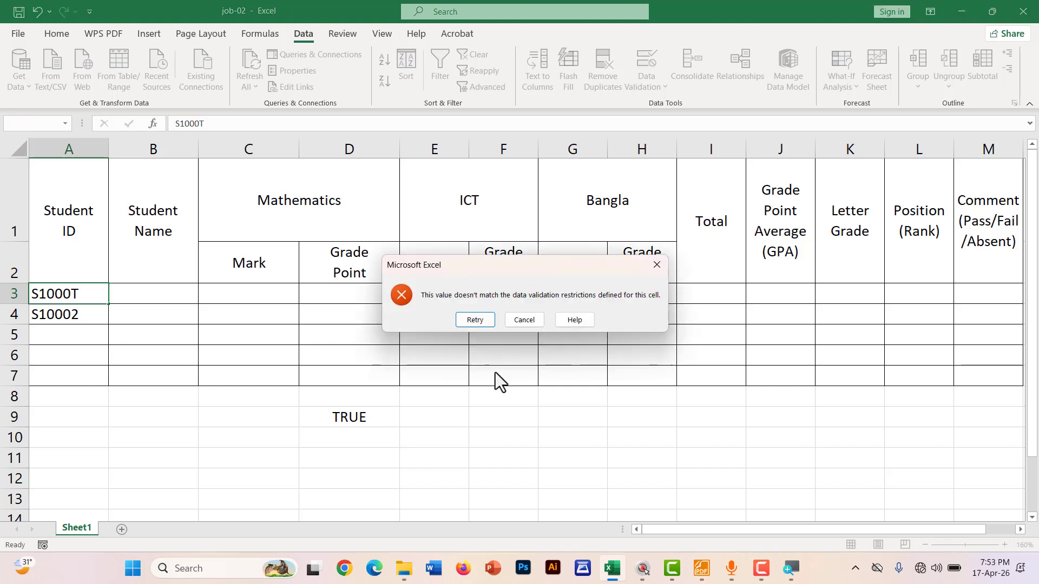
{"action": "left_click", "coordinate": [525, 320]}
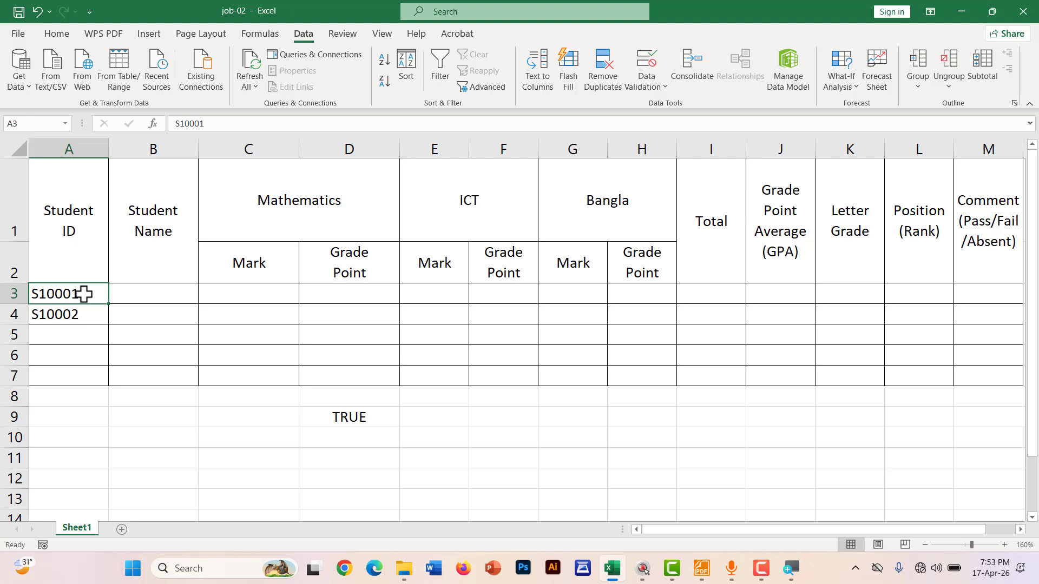
Fill IDs S10003–S10005 into A5:A7 from A3:A4, then clear the TRUE test value in D9
{"action": "left_click_drag", "start_coordinate": [84, 294], "coordinate": [99, 384]}
{"action": "left_click", "coordinate": [156, 413]}
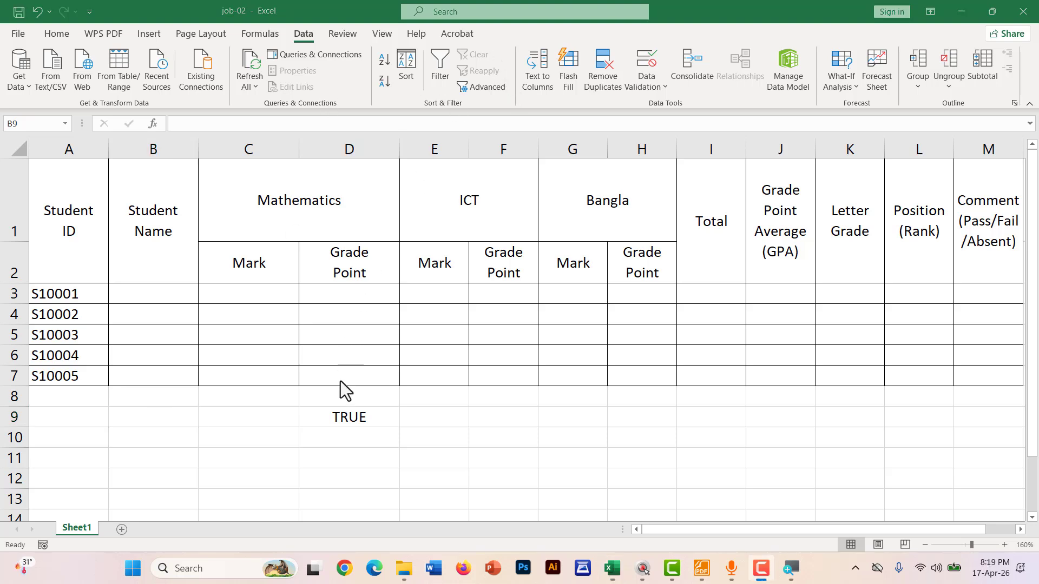
{"action": "left_click", "coordinate": [349, 414]}
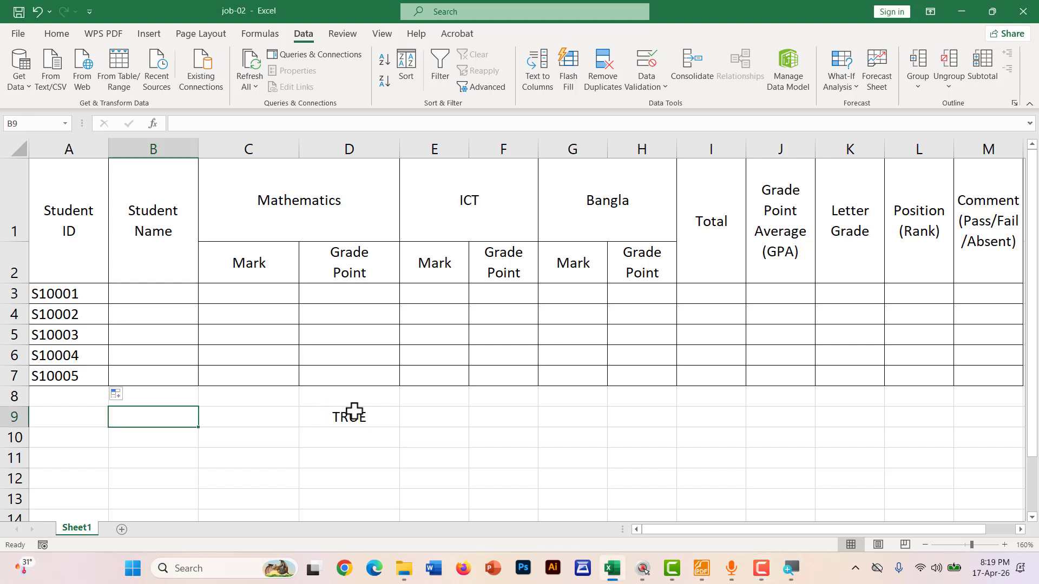
{"action": "left_click", "coordinate": [351, 414]}
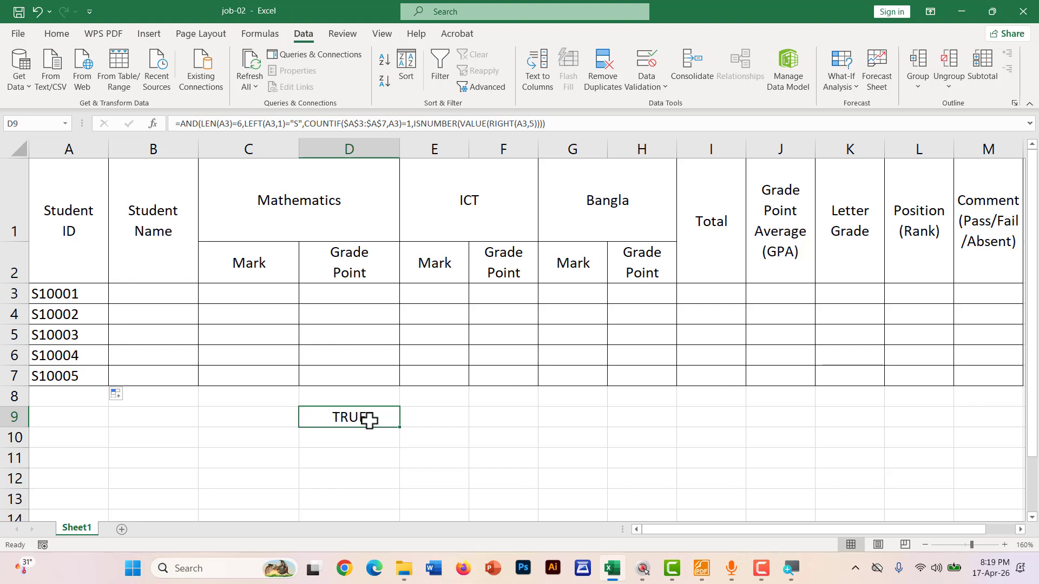
{"action": "key", "text": "Delete"}
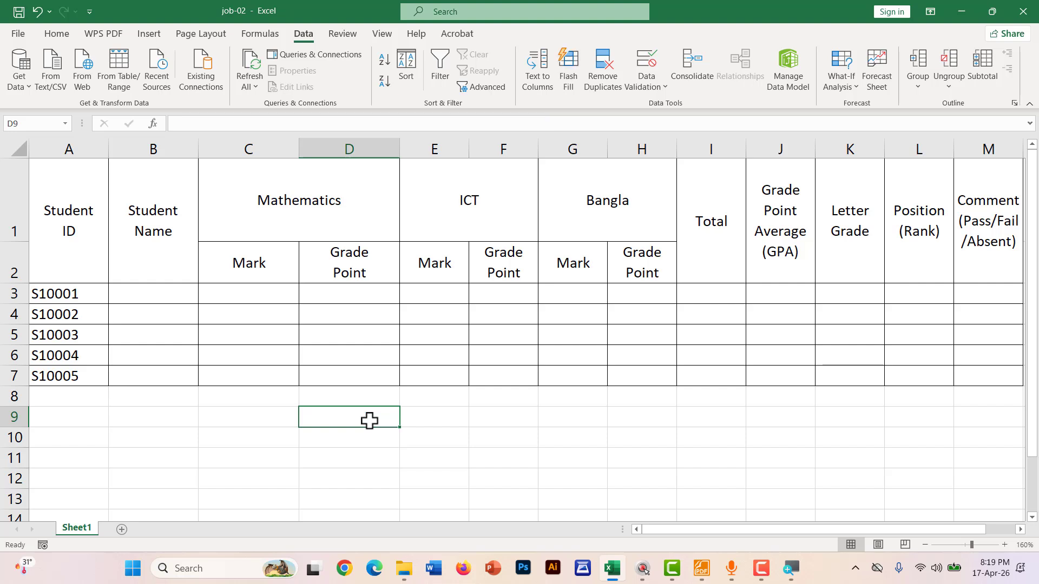
{"action": "left_click", "coordinate": [292, 417]}
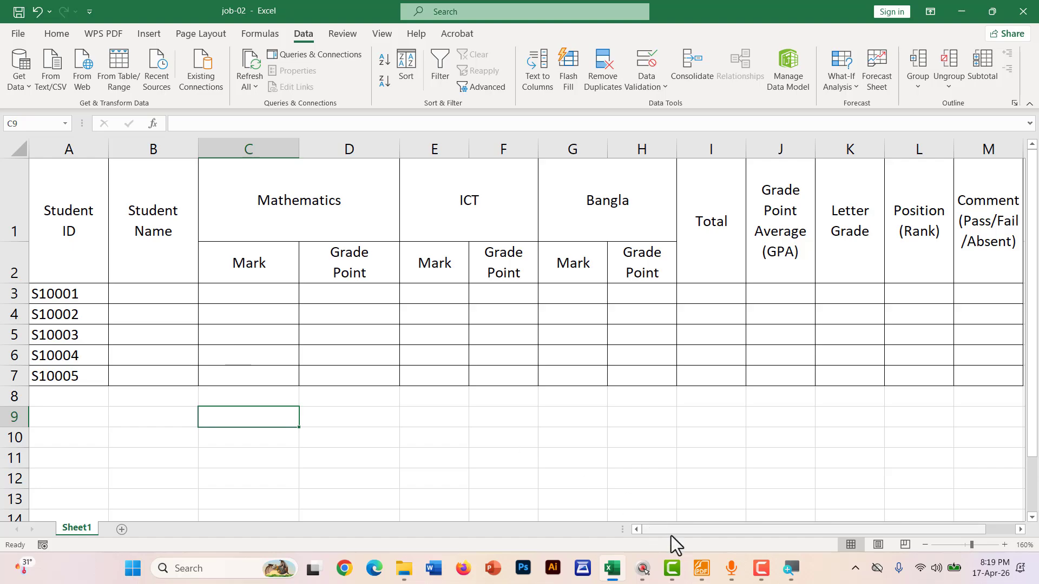
In GOLDEN NOTES.pdf, undo the red Student ID circle and circle the Student Name column instead
{"action": "left_click", "coordinate": [701, 575]}
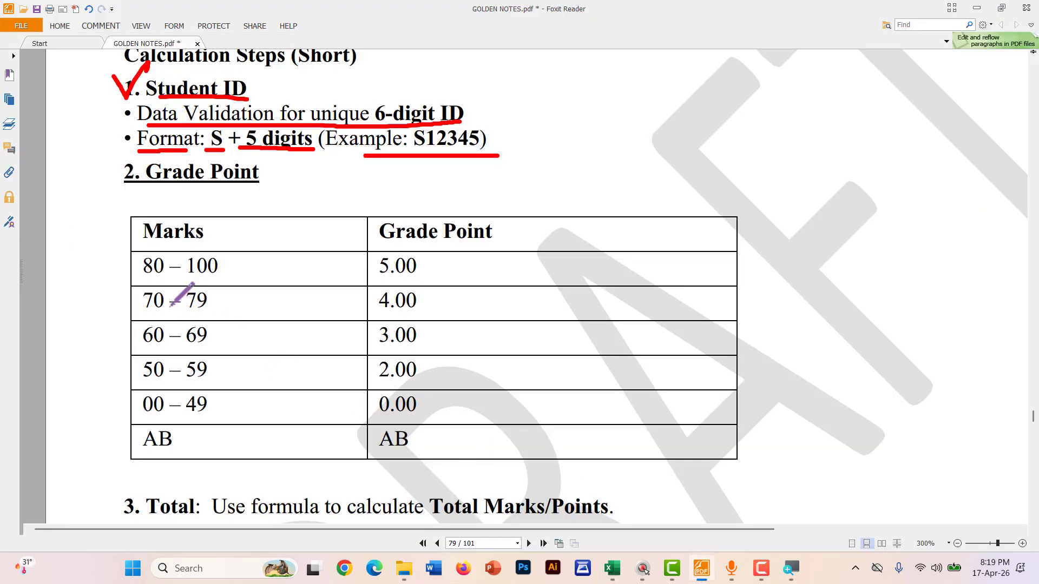
{"action": "scroll", "coordinate": [190, 306], "scroll_direction": "up", "scroll_amount": 3}
{"action": "scroll", "coordinate": [190, 308], "scroll_direction": "down", "scroll_amount": 20}
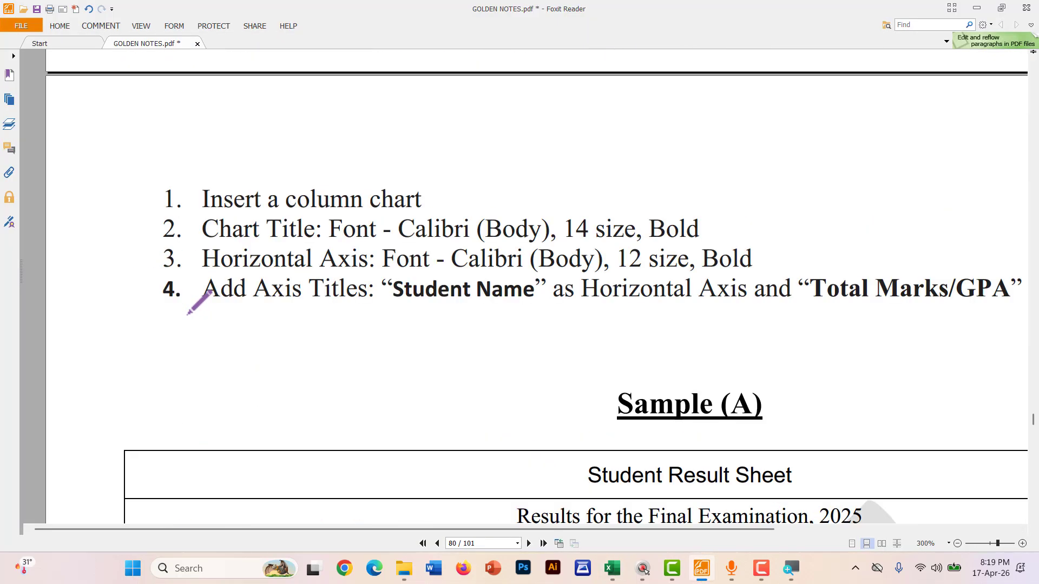
{"action": "left_click_drag", "start_coordinate": [268, 235], "coordinate": [280, 401]}
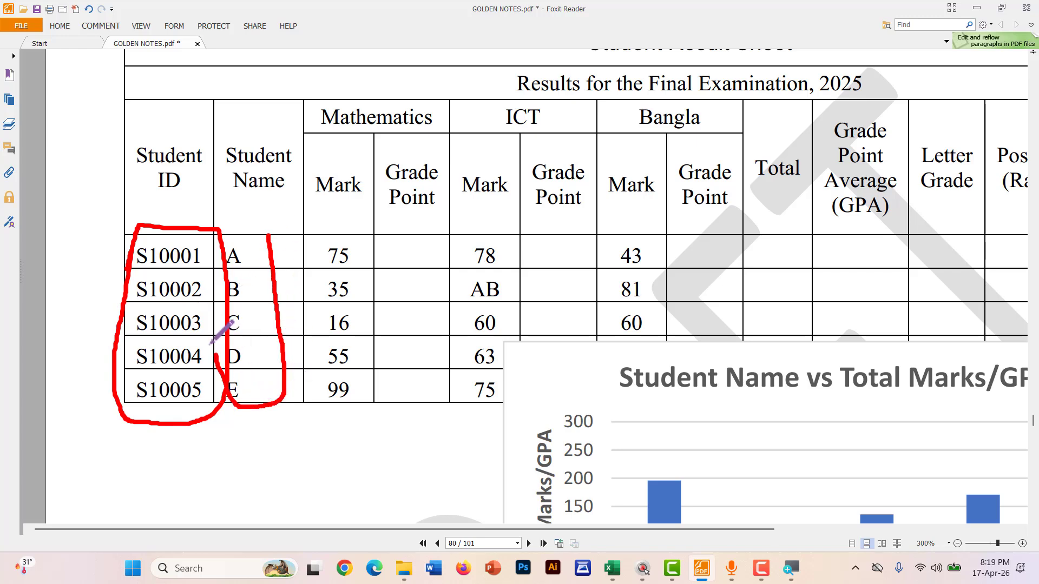
{"action": "key", "text": "ctrl+z"}
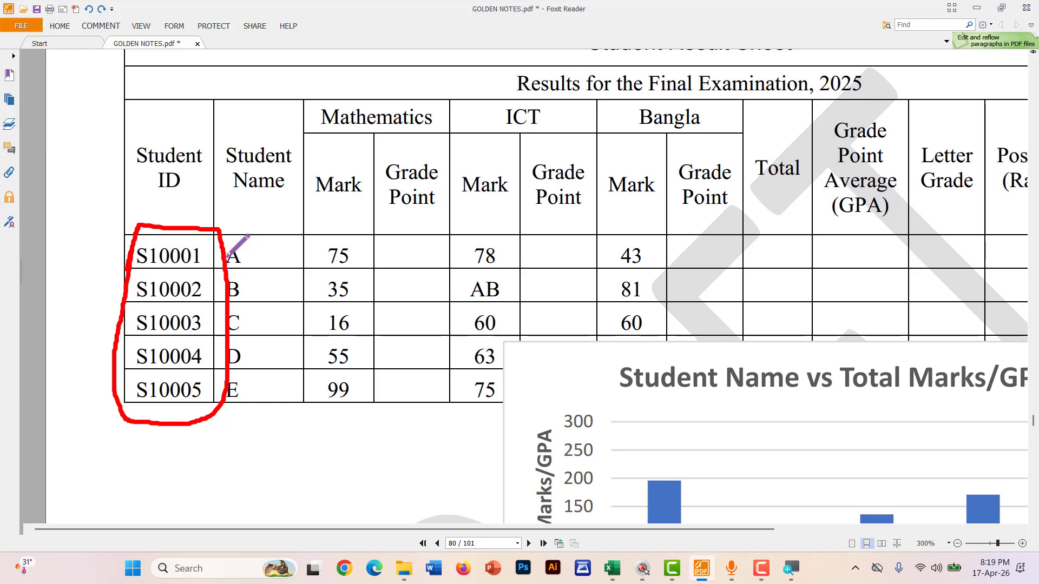
{"action": "key", "text": "ctrl+z"}
{"action": "mouse_move", "coordinate": [220, 245]}
{"action": "left_mouse_down"}
{"action": "mouse_move", "coordinate": [230, 427]}
{"action": "mouse_move", "coordinate": [284, 238]}
{"action": "mouse_move", "coordinate": [208, 244]}
{"action": "left_mouse_up"}
Enter student names A, B, C, D and E into B3:B7
{"action": "key", "text": "alt+Tab"}
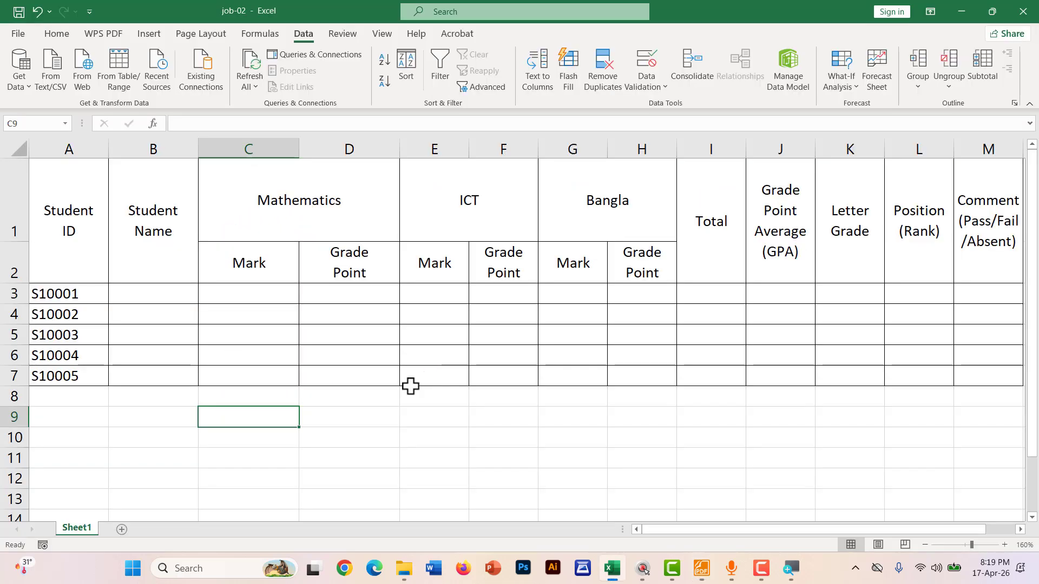
{"action": "left_click", "coordinate": [167, 293]}
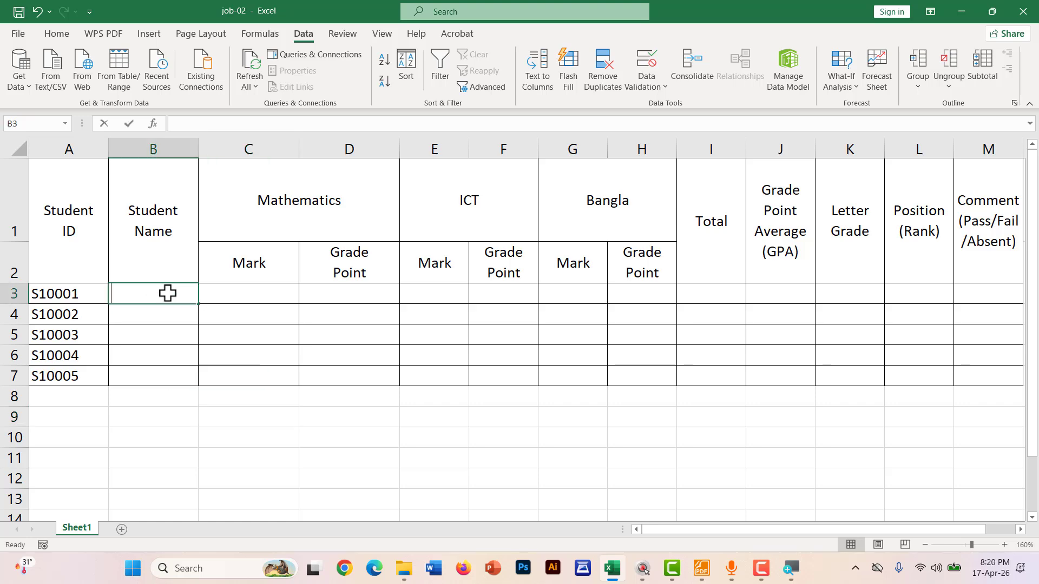
{"action": "type", "text": "A"}
{"action": "key", "text": "Return"}
{"action": "type", "text": "B"}
{"action": "key", "text": "Return"}
{"action": "type", "text": "C"}
{"action": "key", "text": "Return"}
{"action": "type", "text": "D"}
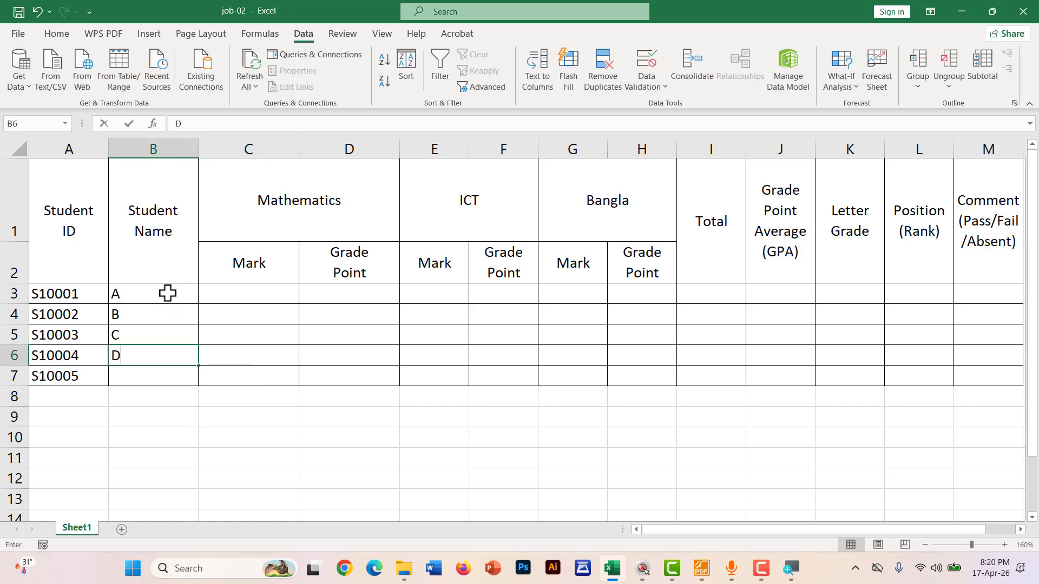
{"action": "key", "text": "Return"}
{"action": "type", "text": "E"}
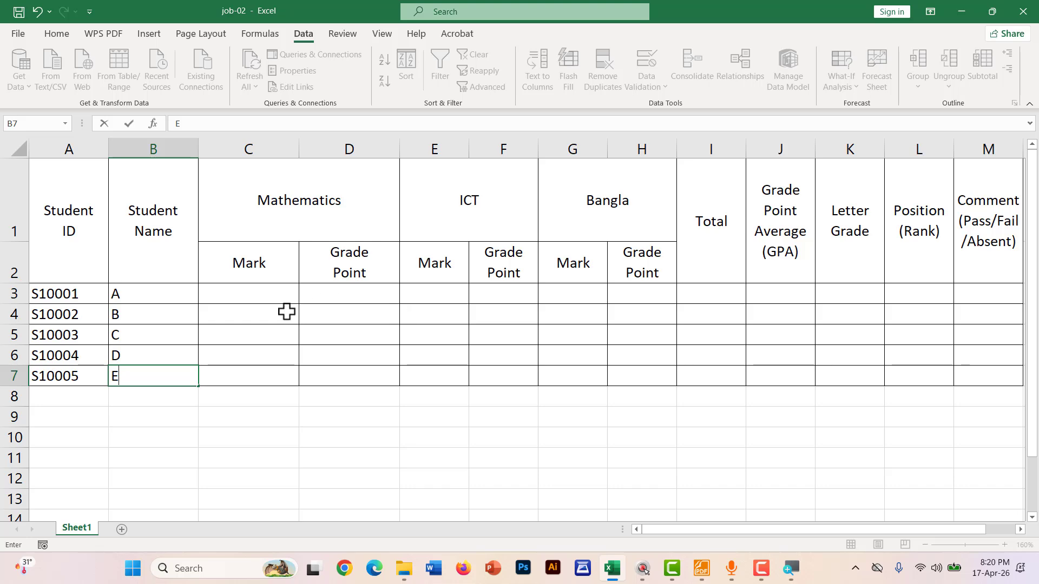
{"action": "left_click", "coordinate": [259, 312]}
{"action": "key", "text": "alt+Tab"}
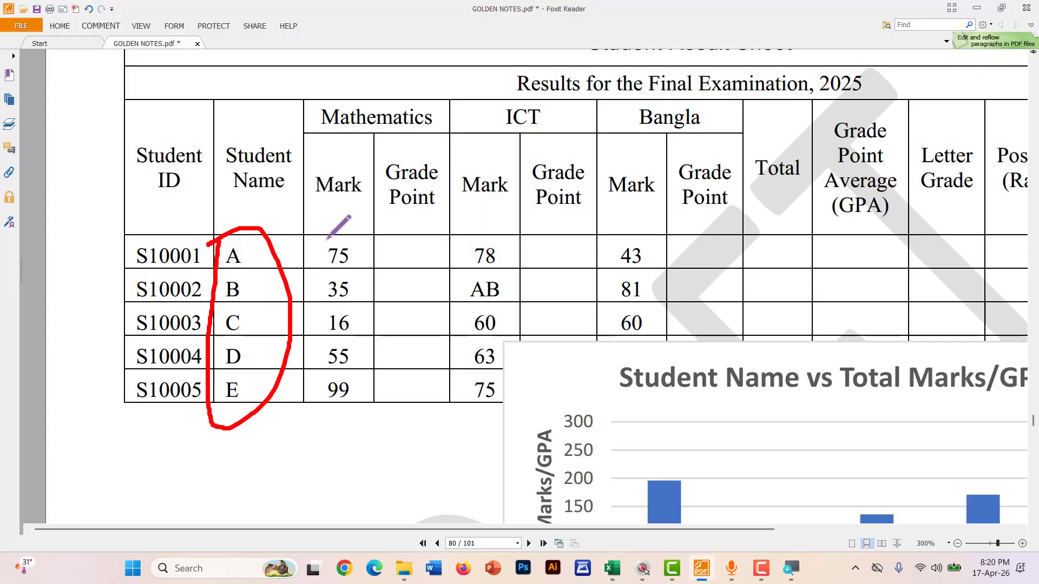
Circle the Mathematics and ICT Mark columns in red, undo the Bangla stroke, and mark the chart title
{"action": "mouse_move", "coordinate": [326, 238]}
{"action": "left_mouse_down"}
{"action": "mouse_move", "coordinate": [322, 402]}
{"action": "mouse_move", "coordinate": [366, 346]}
{"action": "mouse_move", "coordinate": [357, 239]}
{"action": "mouse_move", "coordinate": [347, 242]}
{"action": "mouse_move", "coordinate": [356, 367]}
{"action": "mouse_move", "coordinate": [390, 324]}
{"action": "mouse_move", "coordinate": [388, 232]}
{"action": "mouse_move", "coordinate": [353, 236]}
{"action": "left_mouse_up"}
{"action": "key", "text": "ctrl+2"}
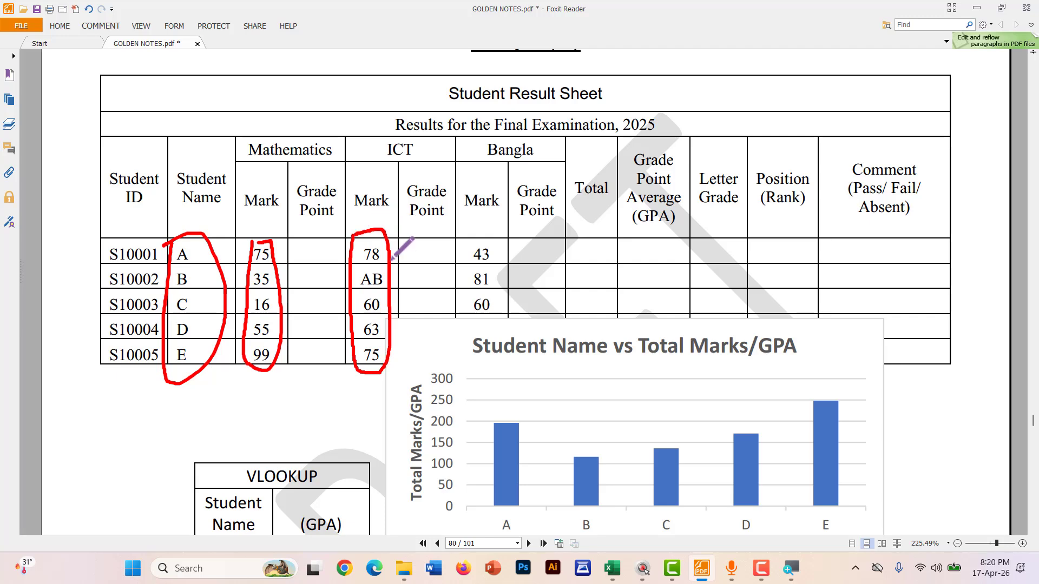
{"action": "left_click_drag", "start_coordinate": [466, 247], "coordinate": [467, 387]}
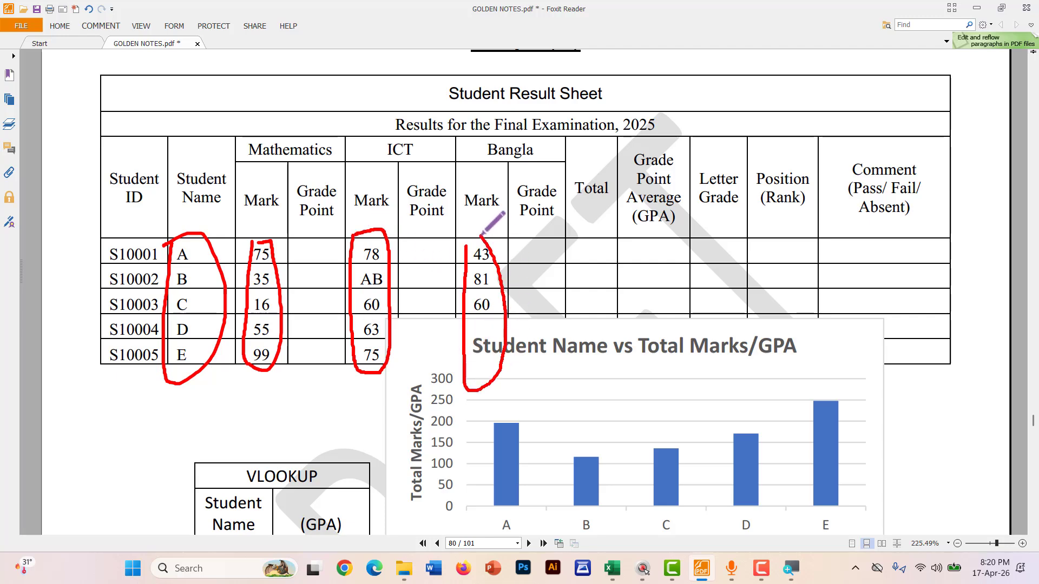
{"action": "key", "text": "ctrl+z"}
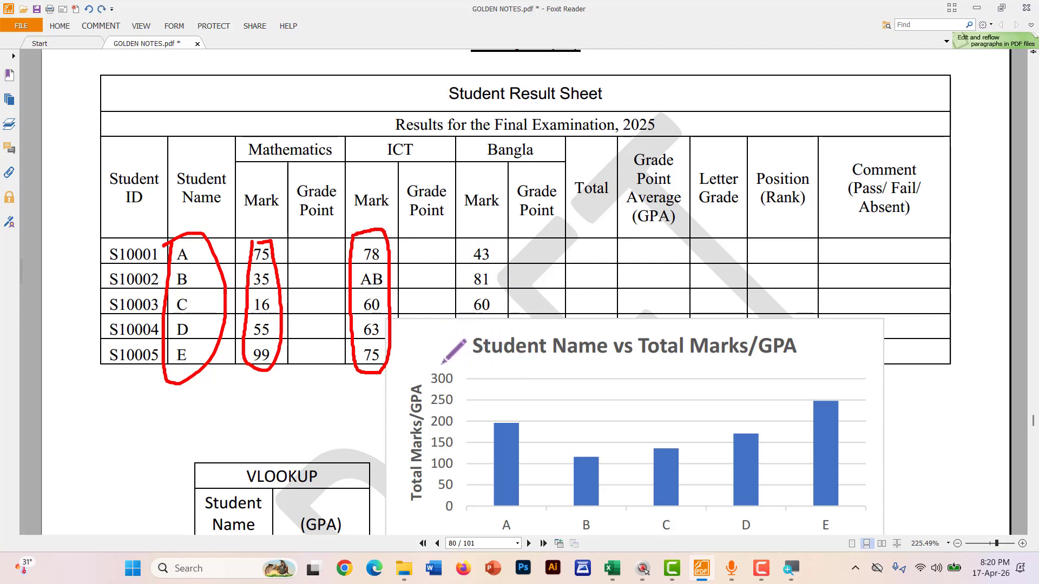
{"action": "scroll", "coordinate": [442, 364], "scroll_direction": "down", "scroll_amount": 1}
{"action": "scroll", "coordinate": [442, 364], "scroll_direction": "up", "scroll_amount": 1}
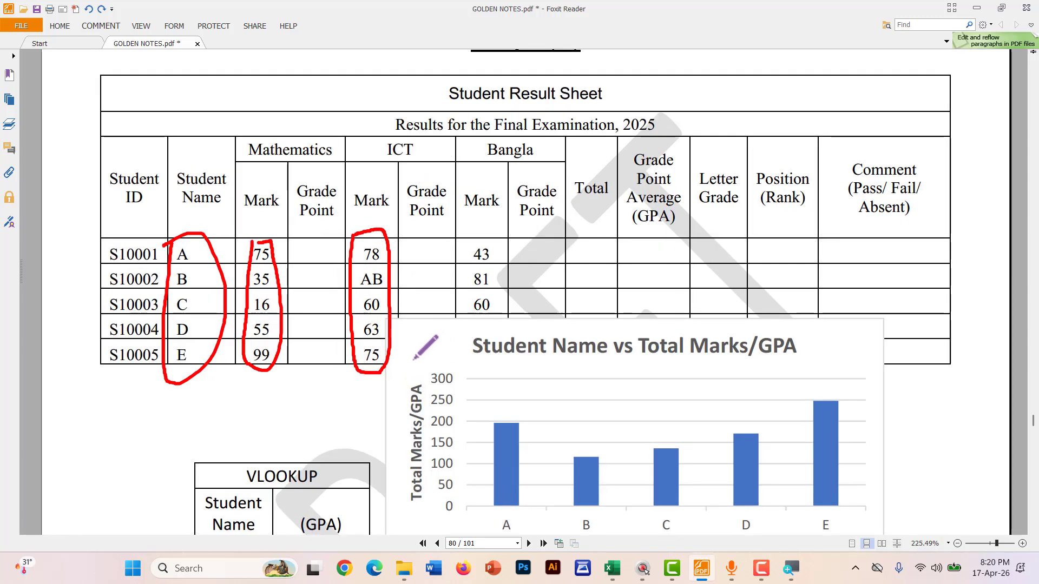
{"action": "mouse_move", "coordinate": [412, 358]}
{"action": "left_mouse_down"}
{"action": "mouse_move", "coordinate": [476, 369]}
{"action": "mouse_move", "coordinate": [506, 307]}
{"action": "mouse_move", "coordinate": [428, 332]}
{"action": "mouse_move", "coordinate": [454, 373]}
{"action": "left_mouse_up"}
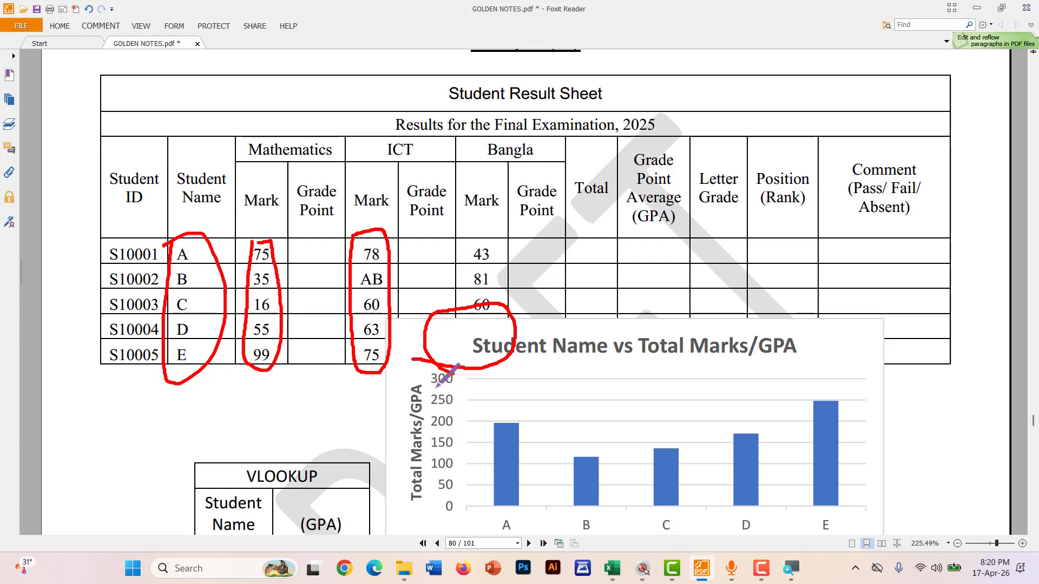
{"action": "scroll", "coordinate": [461, 373], "scroll_direction": "down", "scroll_amount": 1}
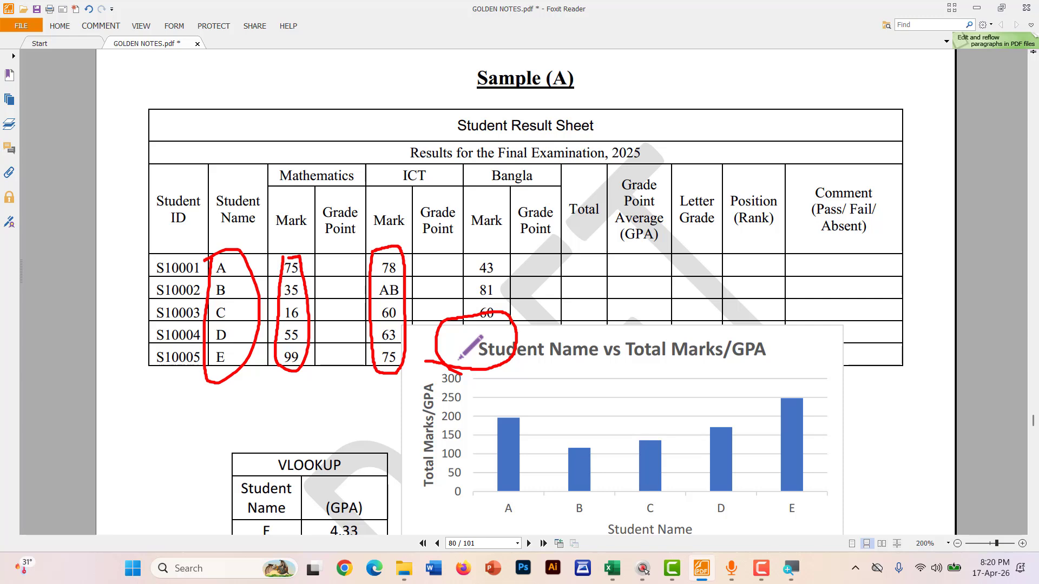
{"action": "scroll", "coordinate": [455, 336], "scroll_direction": "up", "scroll_amount": 1}
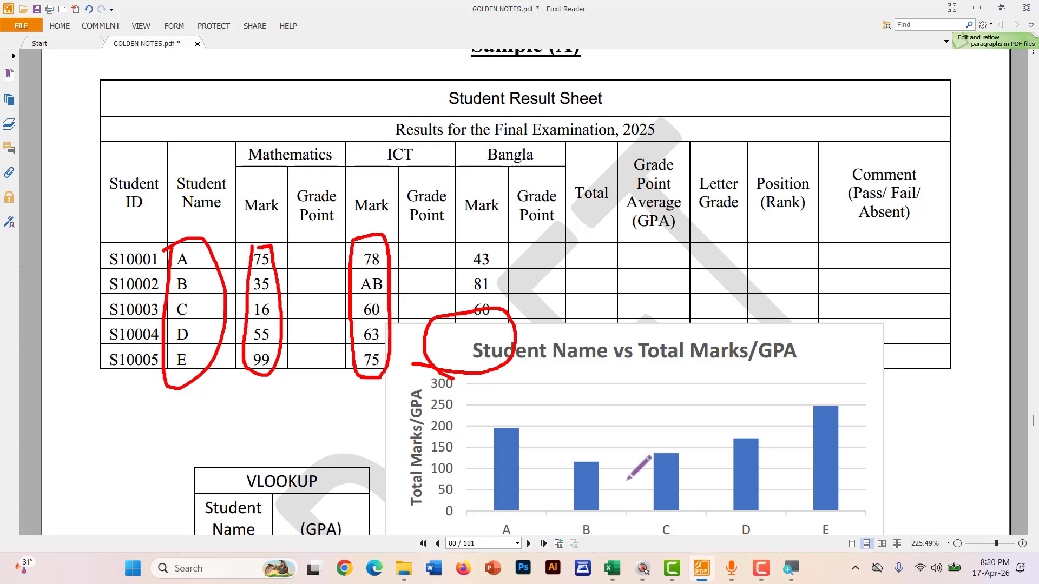
Enter Mathematics marks 75, 35, 16, 55 and 99 into C3:C7
{"action": "left_click", "coordinate": [621, 566]}
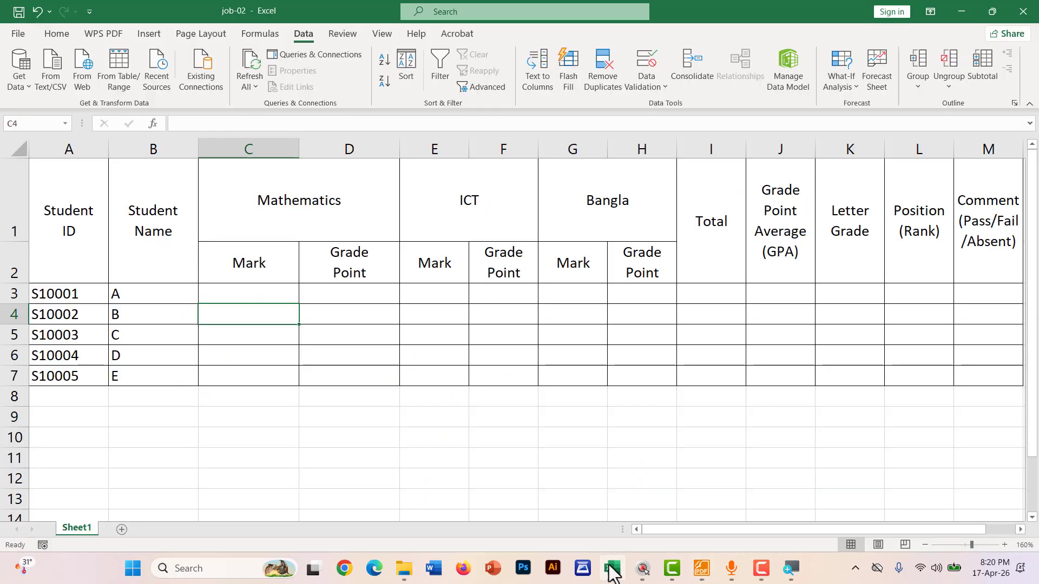
{"action": "left_click", "coordinate": [268, 289]}
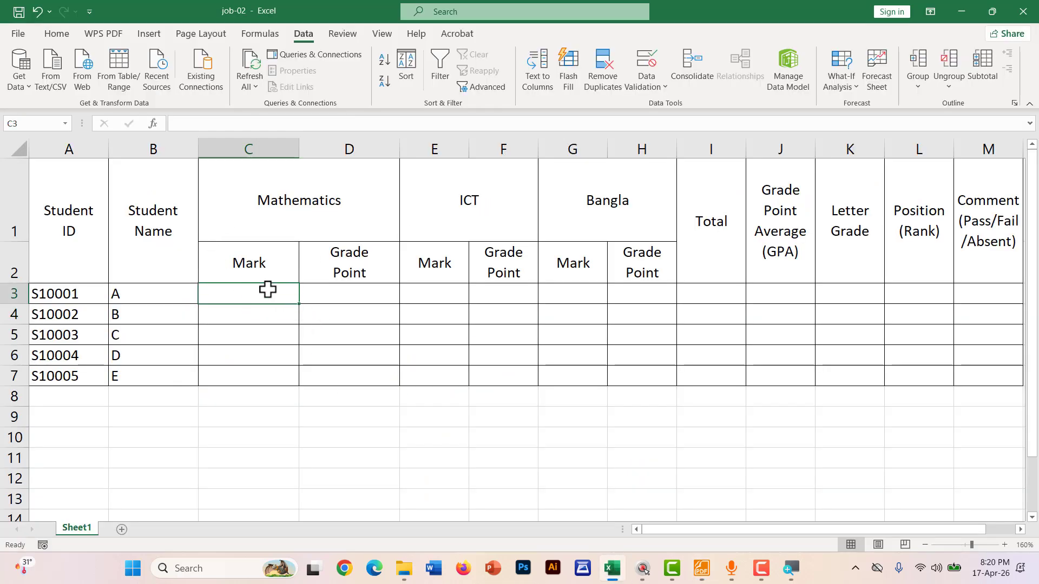
{"action": "type", "text": "75"}
{"action": "key", "text": "Return"}
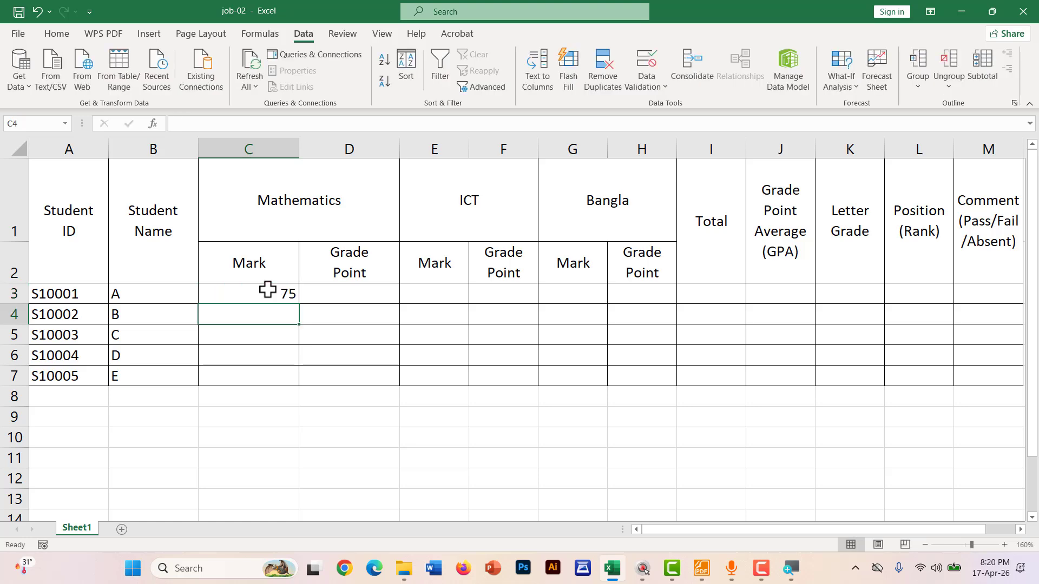
{"action": "type", "text": "35"}
{"action": "key", "text": "Return"}
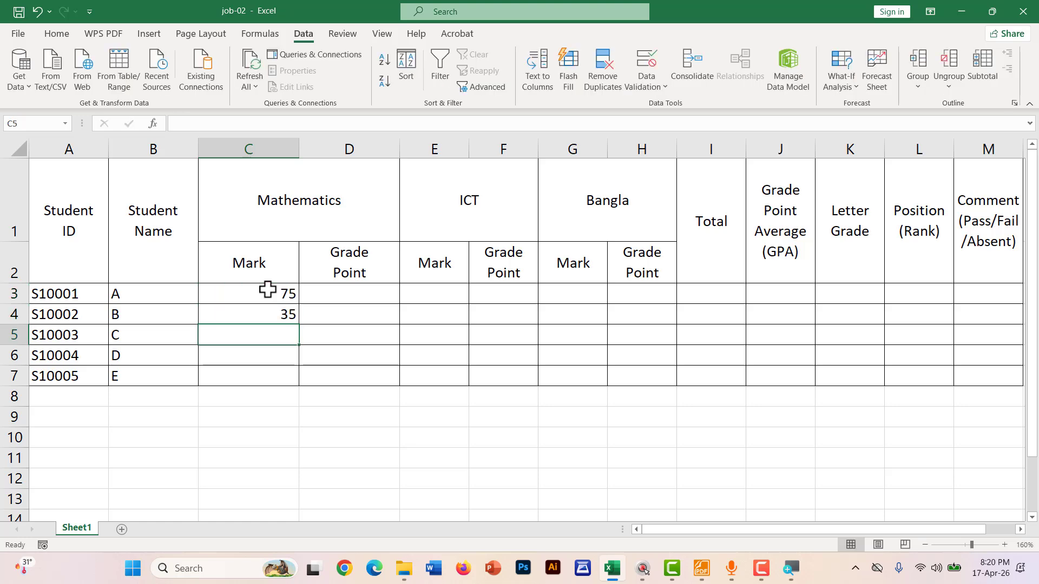
{"action": "type", "text": "16"}
{"action": "key", "text": "Return"}
{"action": "type", "text": "55"}
{"action": "key", "text": "Return"}
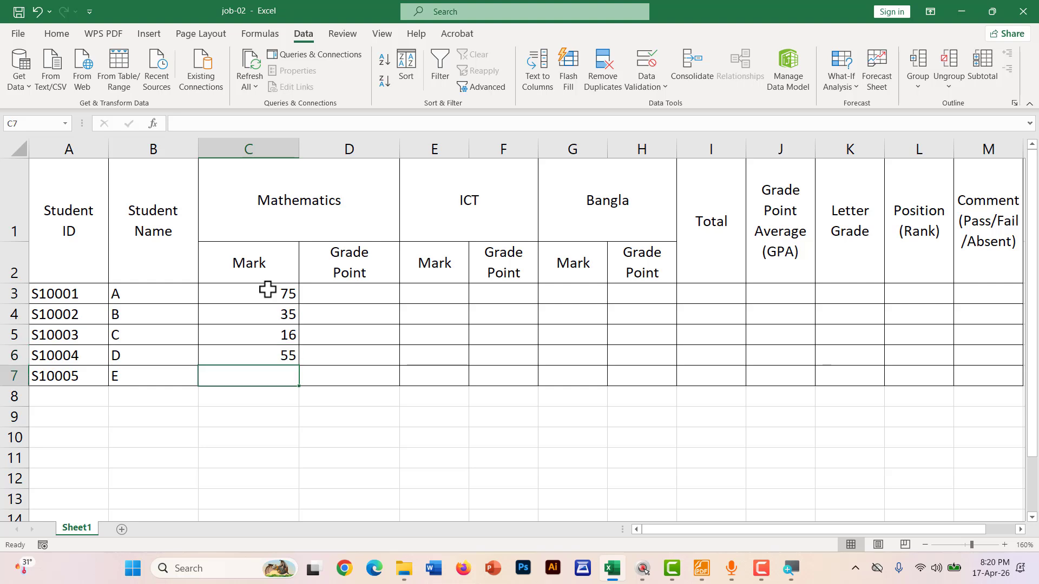
{"action": "type", "text": "99"}
{"action": "left_click", "coordinate": [338, 292]}
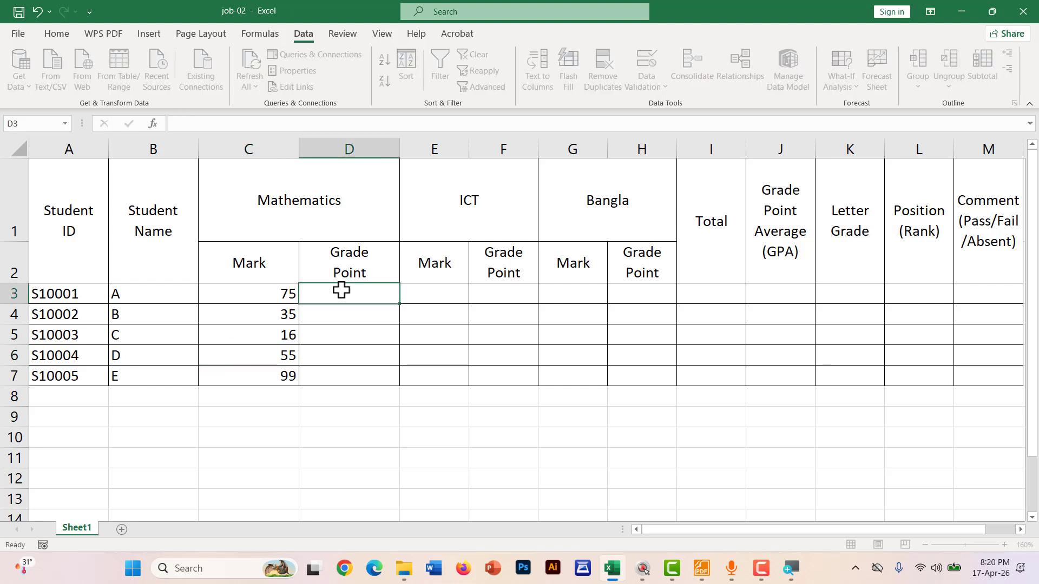
Enter ICT marks 78, AB, 60, 63 and 75 into E3:E7
{"action": "left_click", "coordinate": [449, 295]}
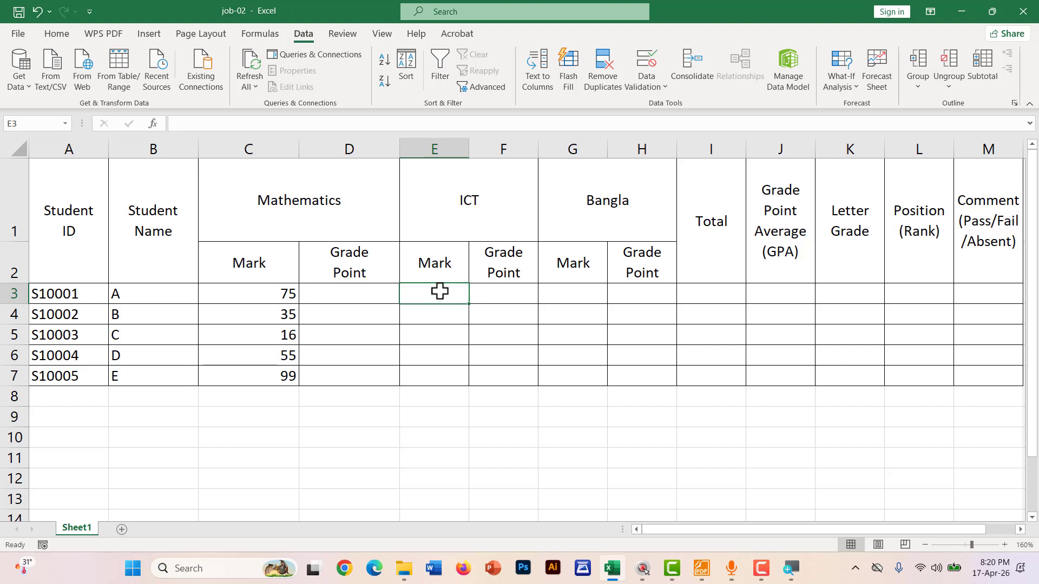
{"action": "type", "text": "78"}
{"action": "key", "text": "Return"}
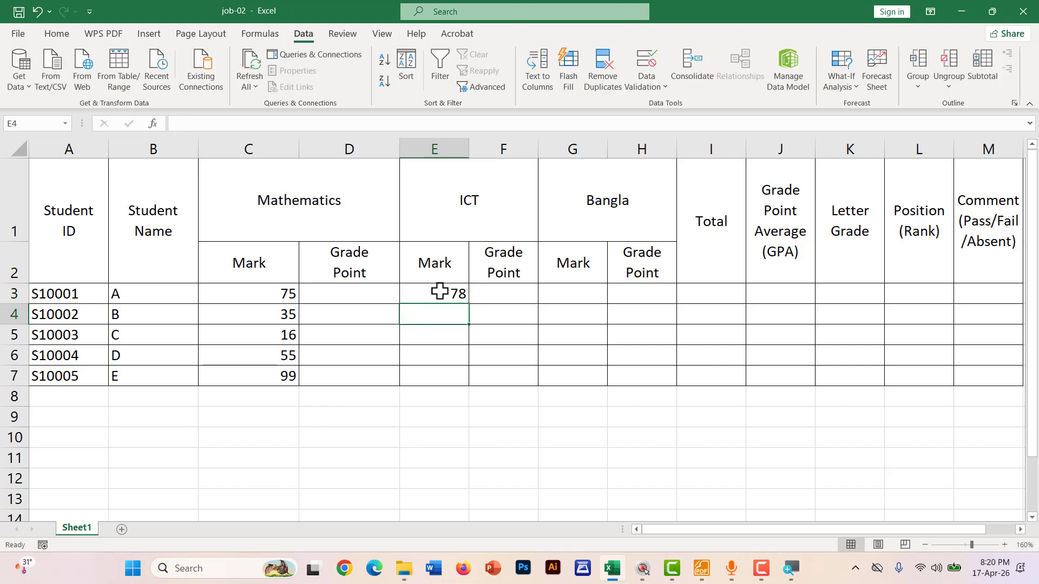
{"action": "type", "text": "AB"}
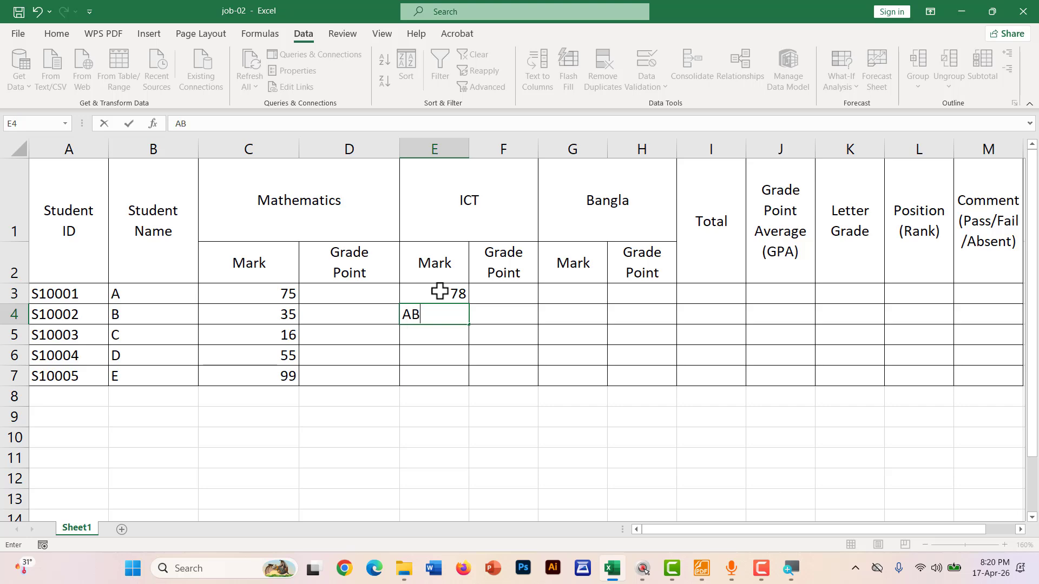
{"action": "key", "text": "Return"}
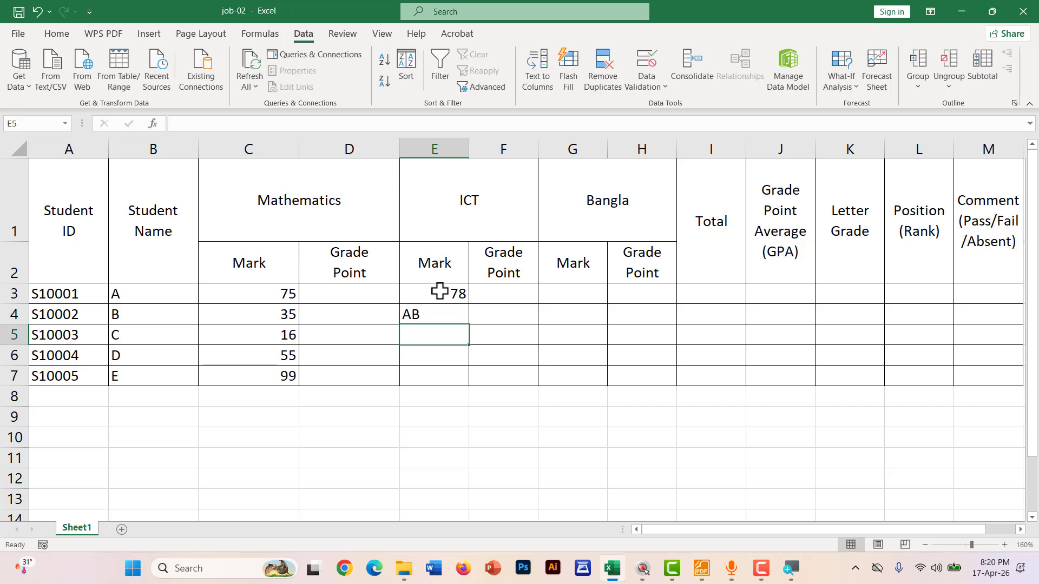
{"action": "type", "text": "60"}
{"action": "key", "text": "Return"}
{"action": "type", "text": "63"}
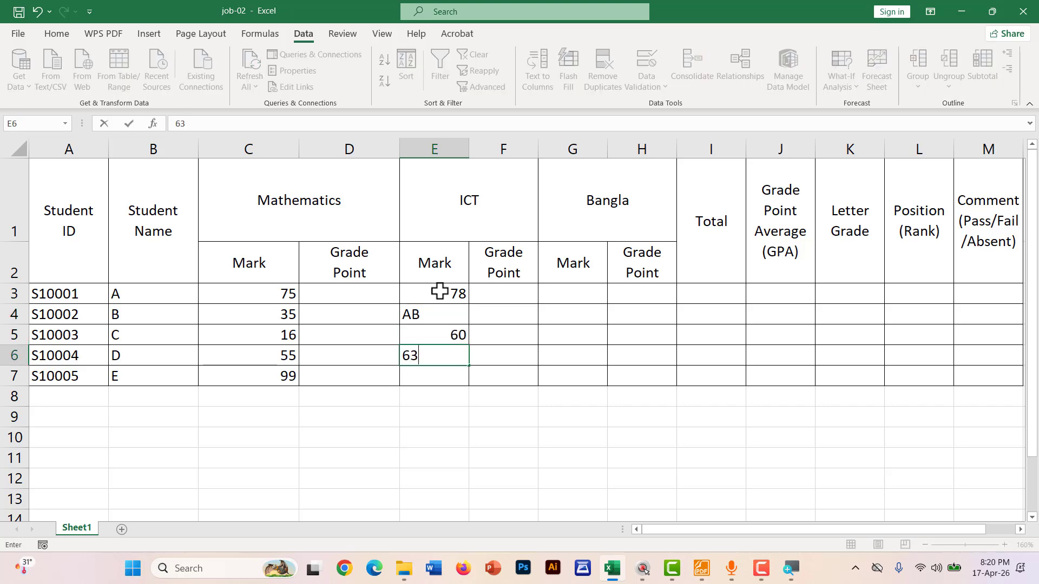
{"action": "key", "text": "Return"}
{"action": "type", "text": "75"}
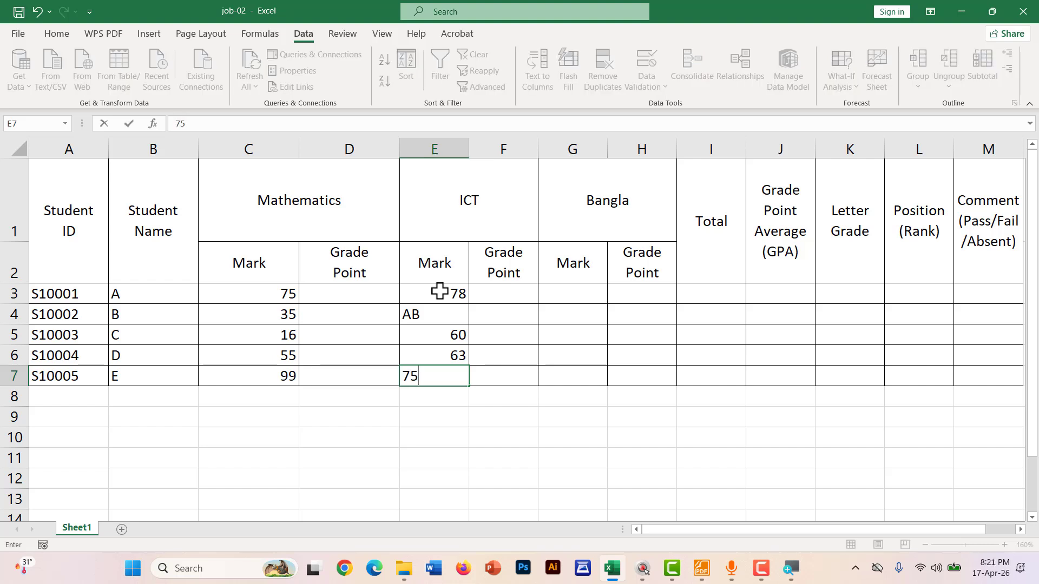
Enter Bangla marks 43, 81, 60, 25 and 50 into G3:G7
{"action": "left_click", "coordinate": [580, 290]}
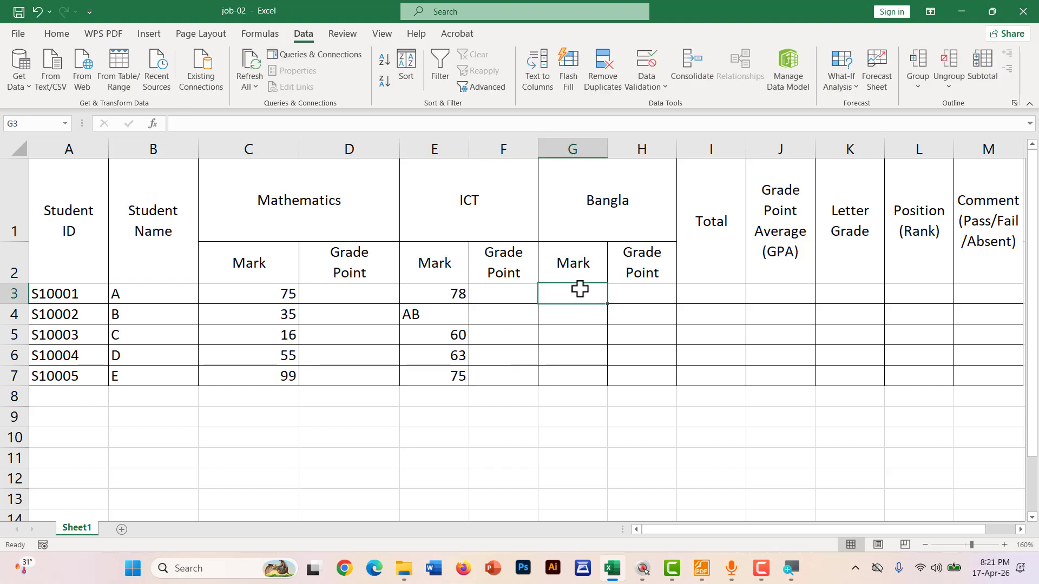
{"action": "type", "text": "43"}
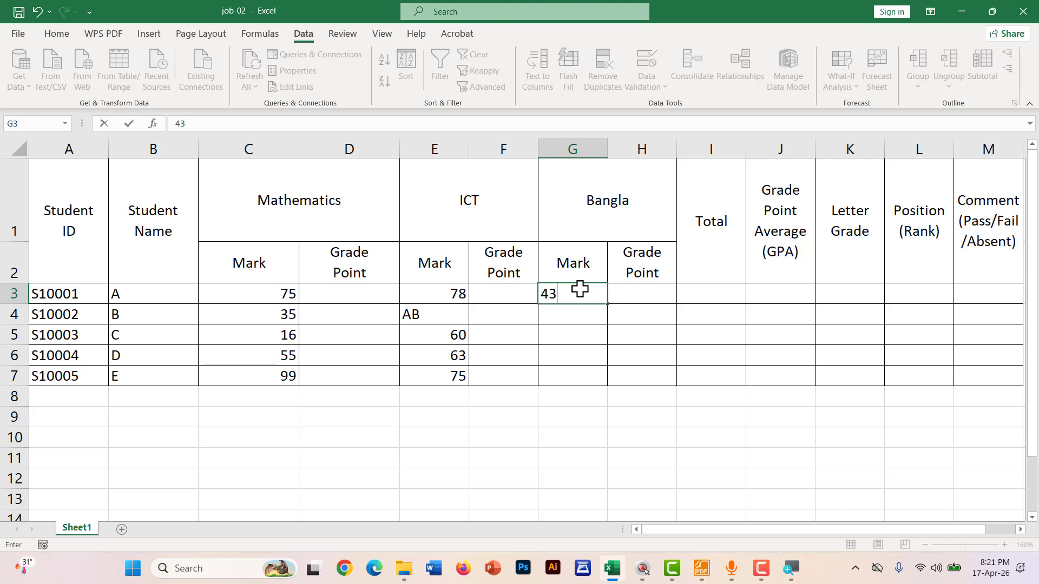
{"action": "key", "text": "Return"}
{"action": "type", "text": "81"}
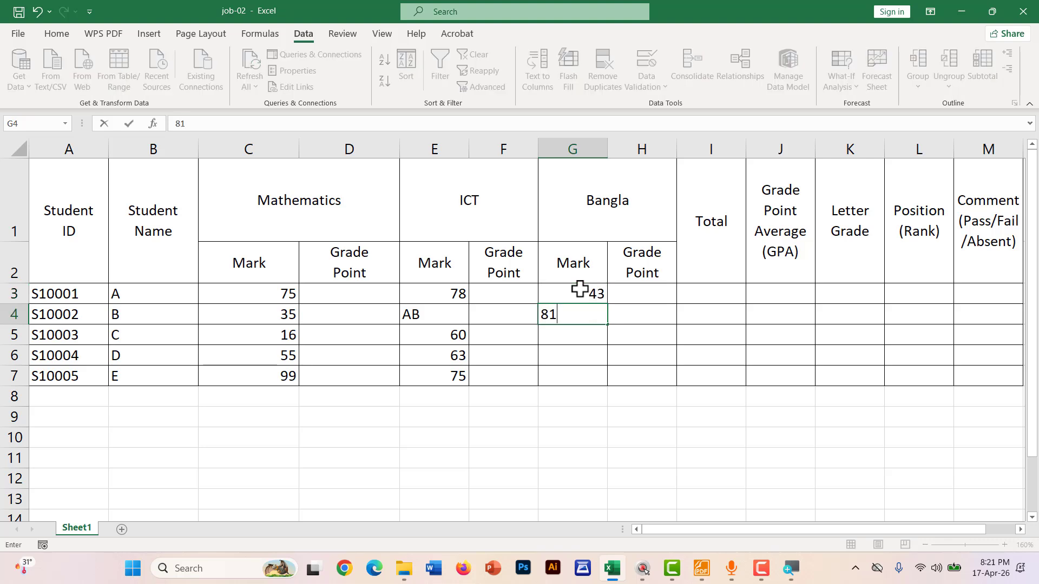
{"action": "key", "text": "Return"}
{"action": "type", "text": "60"}
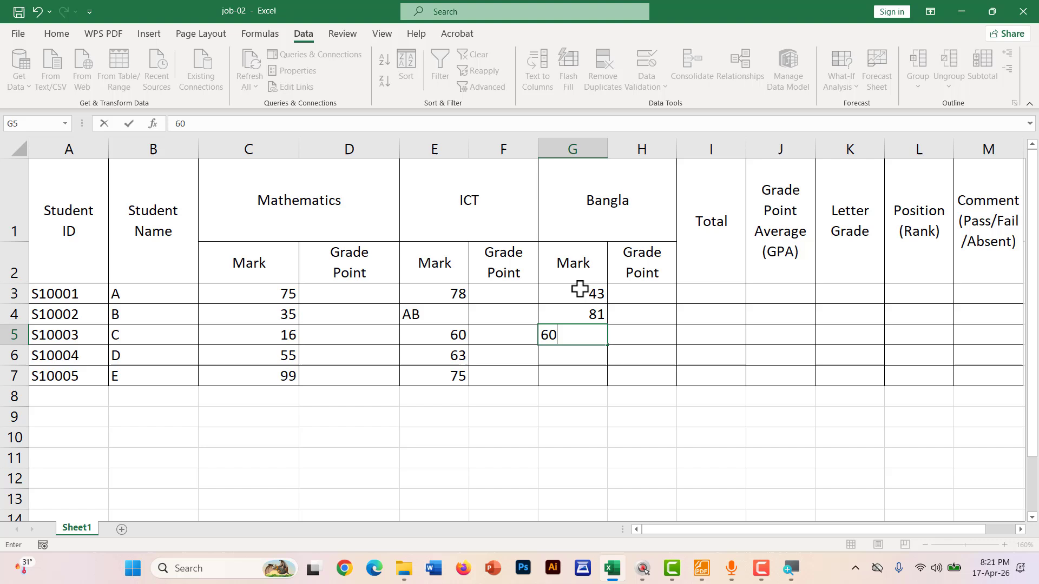
{"action": "key", "text": "Return"}
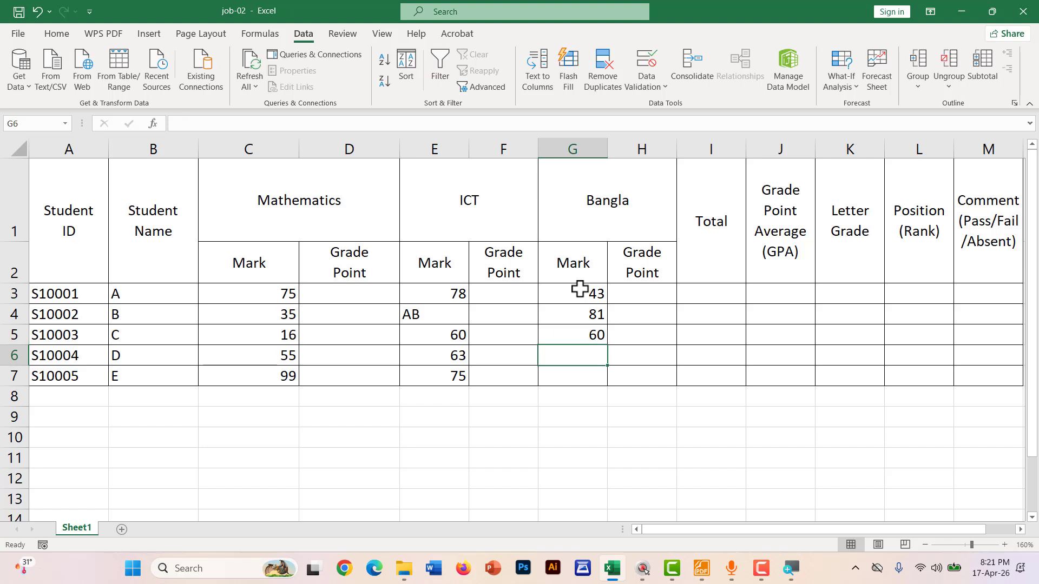
{"action": "type", "text": "25"}
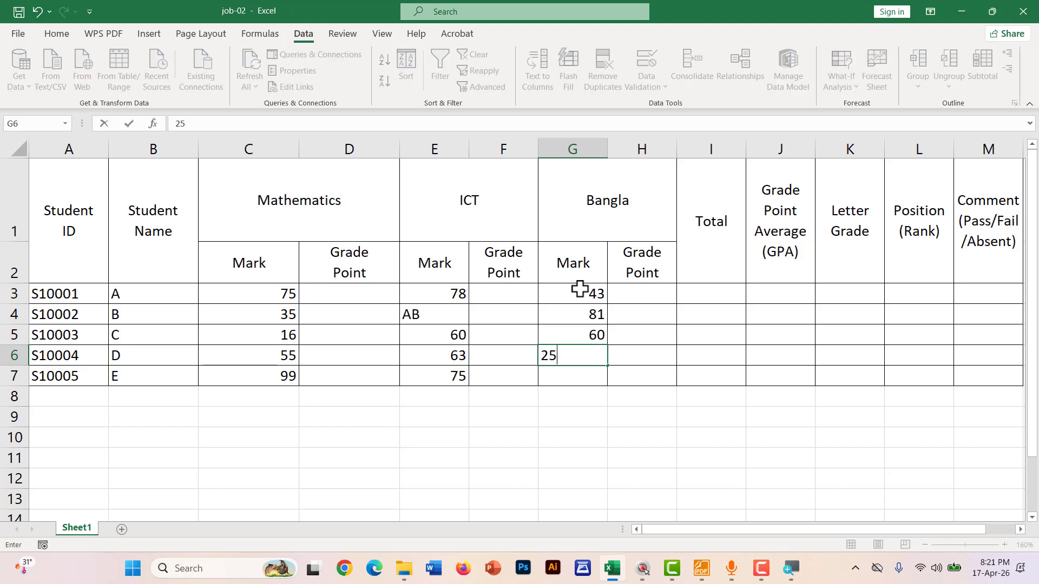
{"action": "key", "text": "Return"}
{"action": "type", "text": "7"}
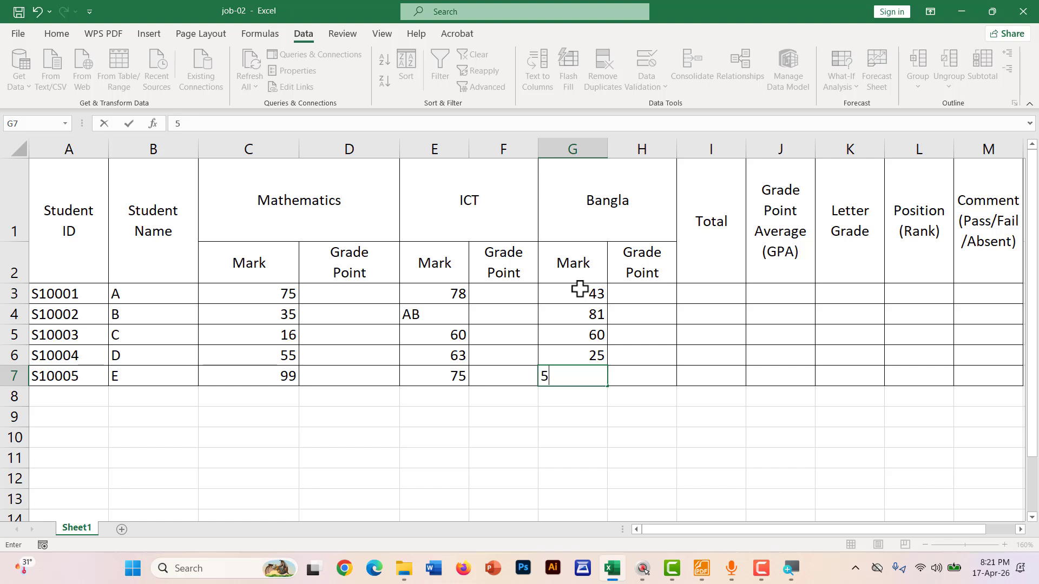
{"action": "type", "text": "0"}
{"action": "key", "text": "Return"}
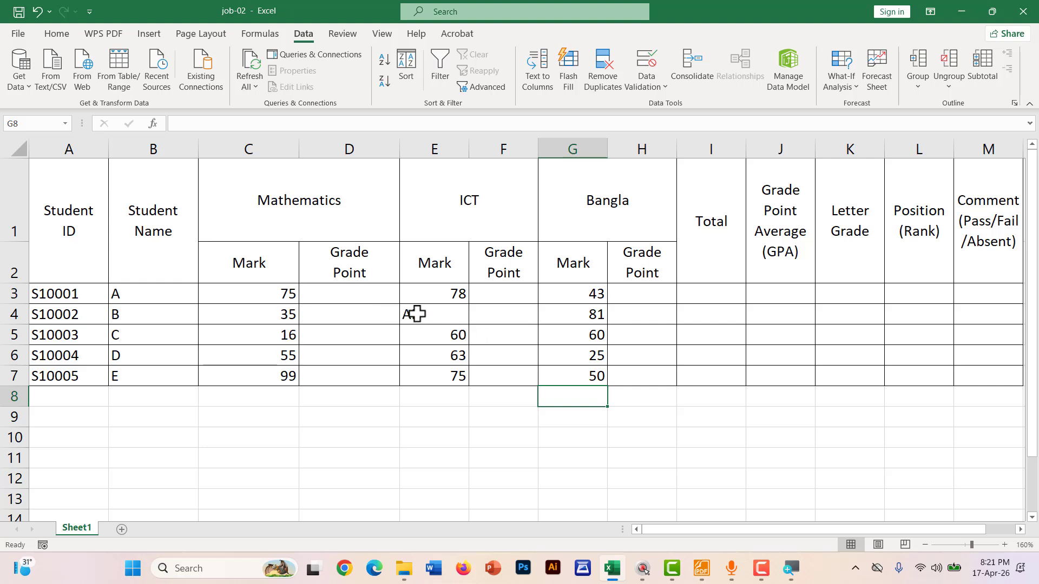
Center-align the marks in C3:C7, E3:E7 and G3:G7, middle-aligning the Mathematics and ICT marks
{"action": "left_click", "coordinate": [450, 317]}
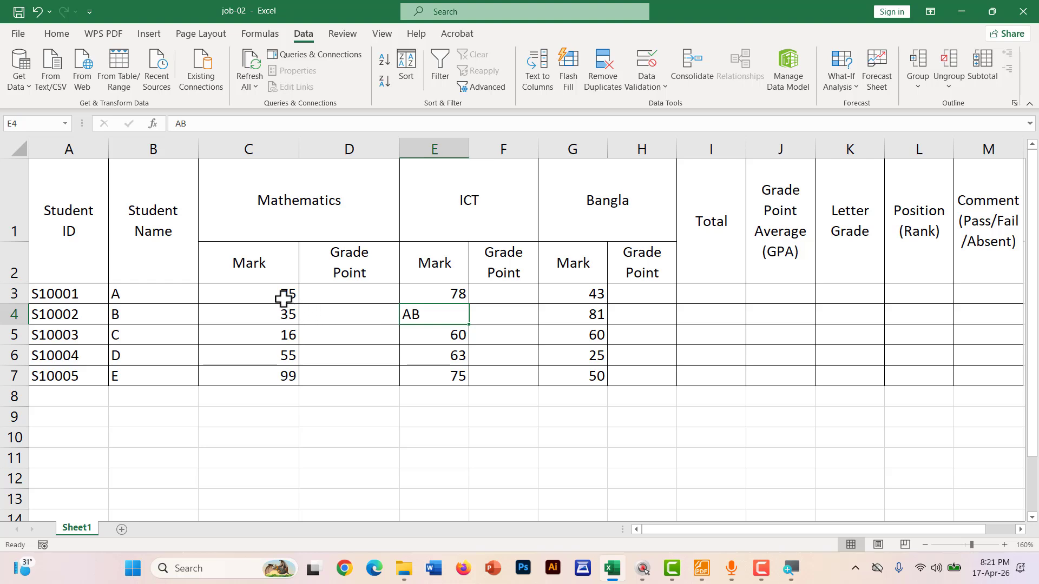
{"action": "left_click_drag", "start_coordinate": [282, 297], "coordinate": [275, 384]}
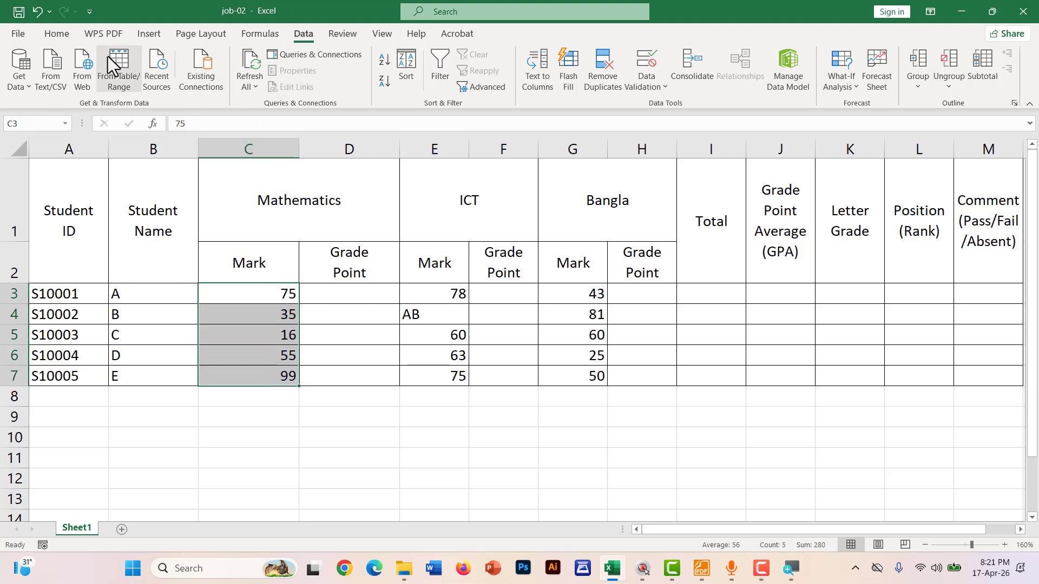
{"action": "left_click", "coordinate": [59, 34]}
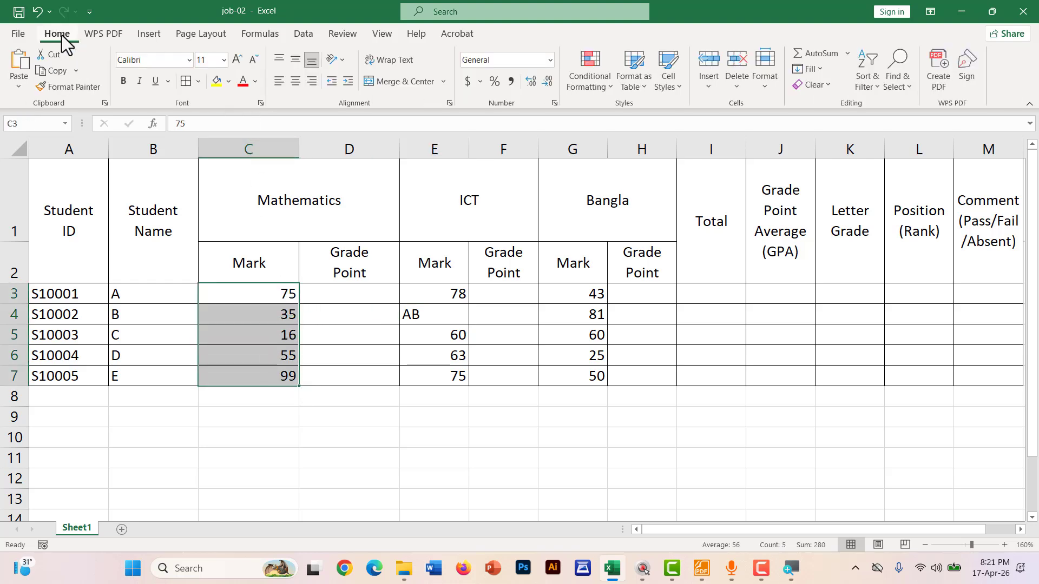
{"action": "left_click", "coordinate": [297, 85]}
{"action": "left_click", "coordinate": [293, 61]}
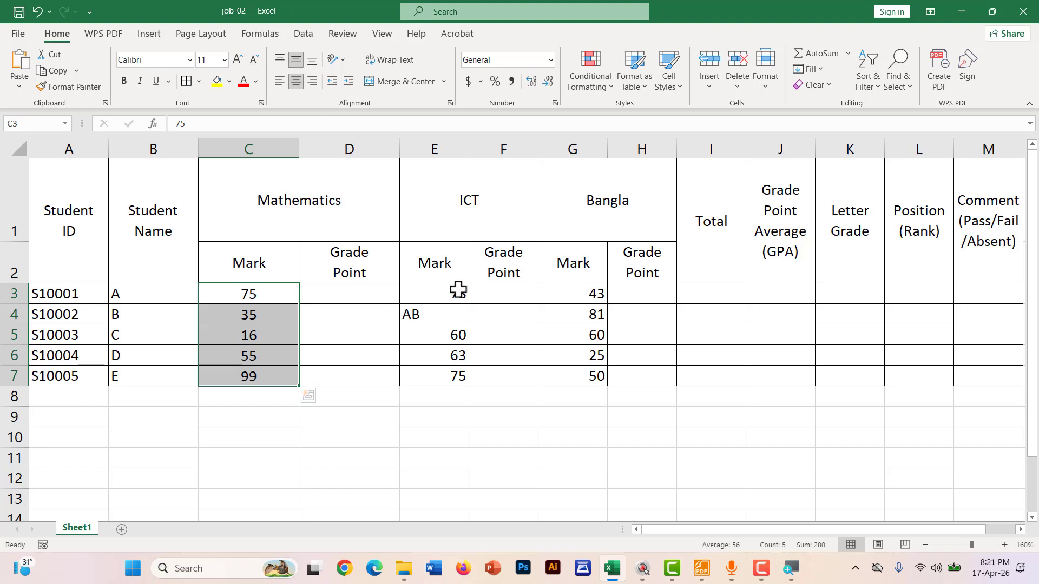
{"action": "left_click_drag", "start_coordinate": [458, 291], "coordinate": [452, 368]}
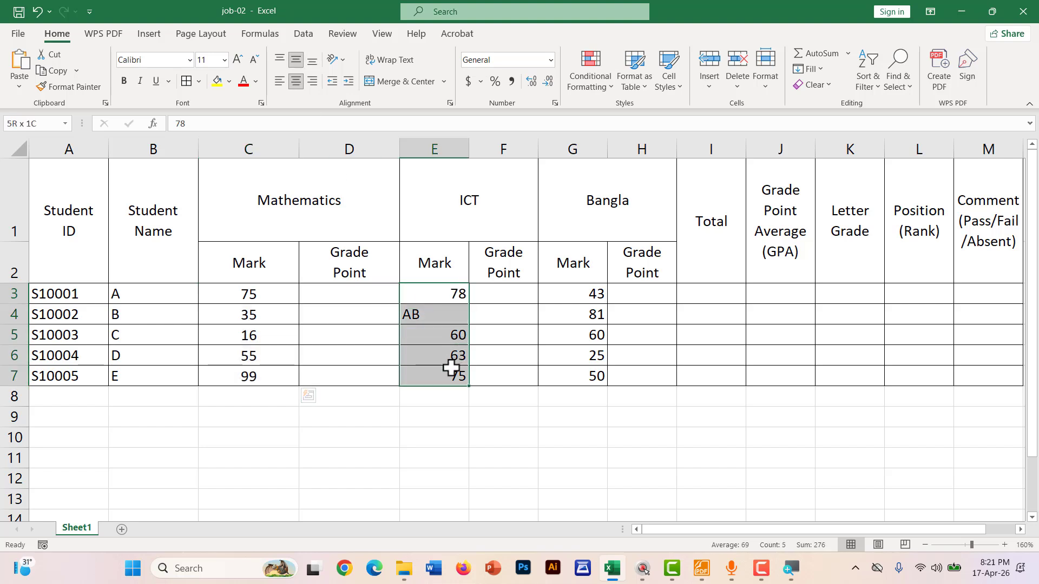
{"action": "left_click", "coordinate": [299, 82]}
{"action": "left_click", "coordinate": [295, 60]}
{"action": "left_click_drag", "start_coordinate": [596, 290], "coordinate": [583, 378]}
{"action": "left_click", "coordinate": [295, 81]}
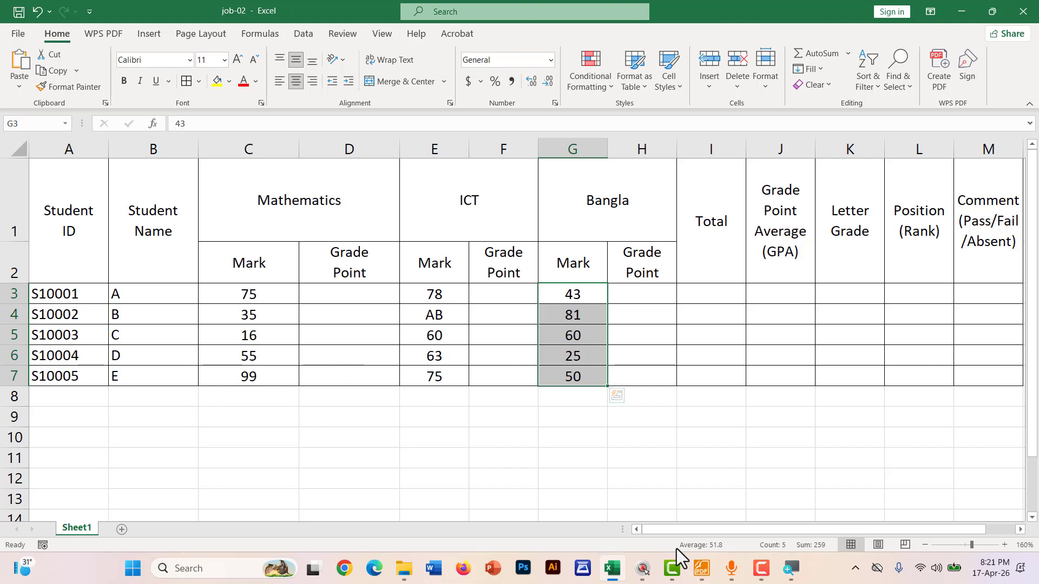
{"action": "left_click_drag", "start_coordinate": [334, 303], "coordinate": [336, 375]}
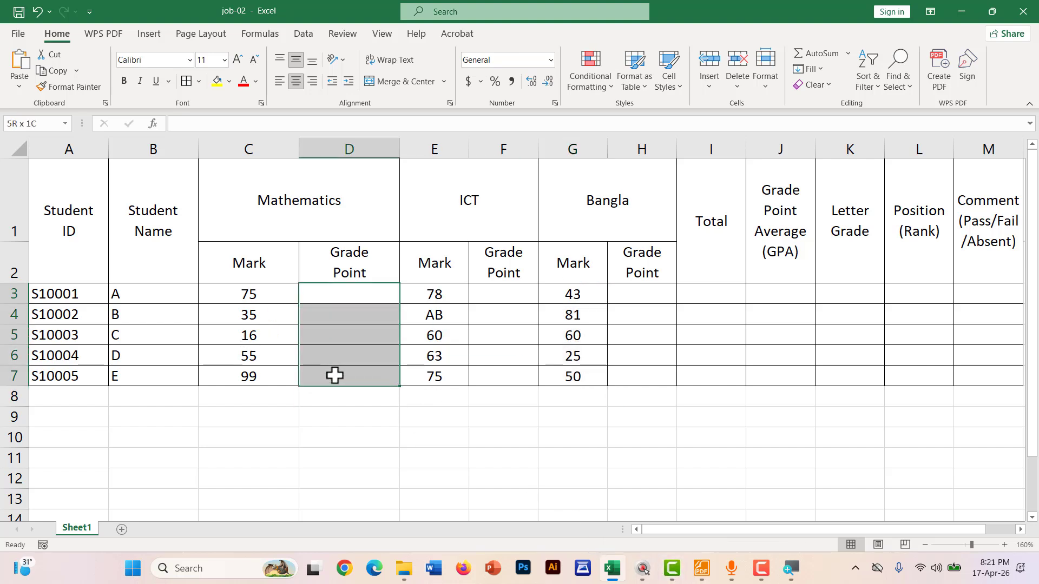
{"action": "left_click", "coordinate": [702, 568]}
Underline the Grade Point heading and both AB entries in red, and arrow the 00 – 49 row
{"action": "scroll", "coordinate": [416, 341], "scroll_direction": "up", "scroll_amount": 15}
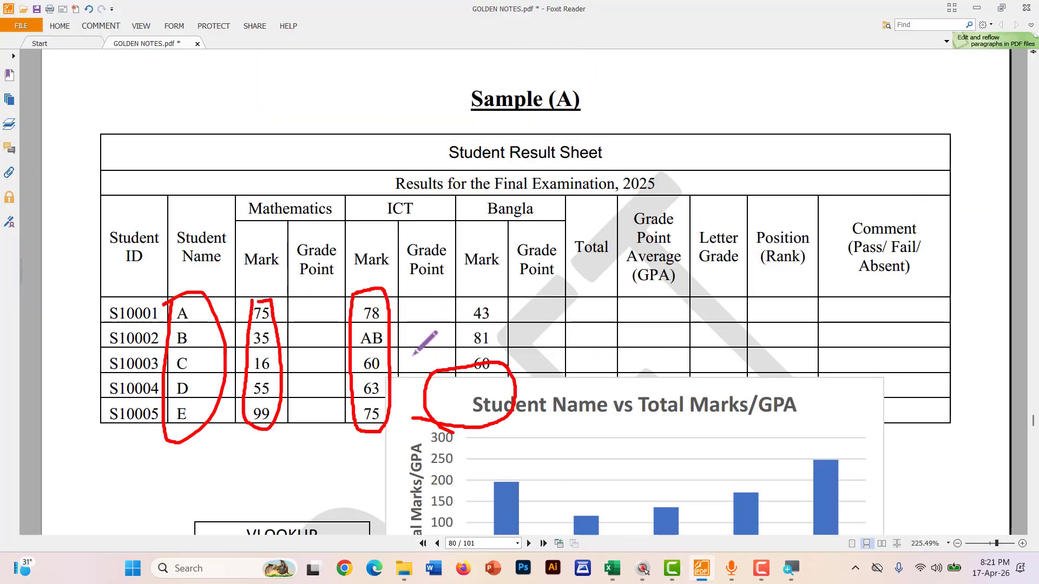
{"action": "scroll", "coordinate": [222, 339], "scroll_direction": "up", "scroll_amount": 12}
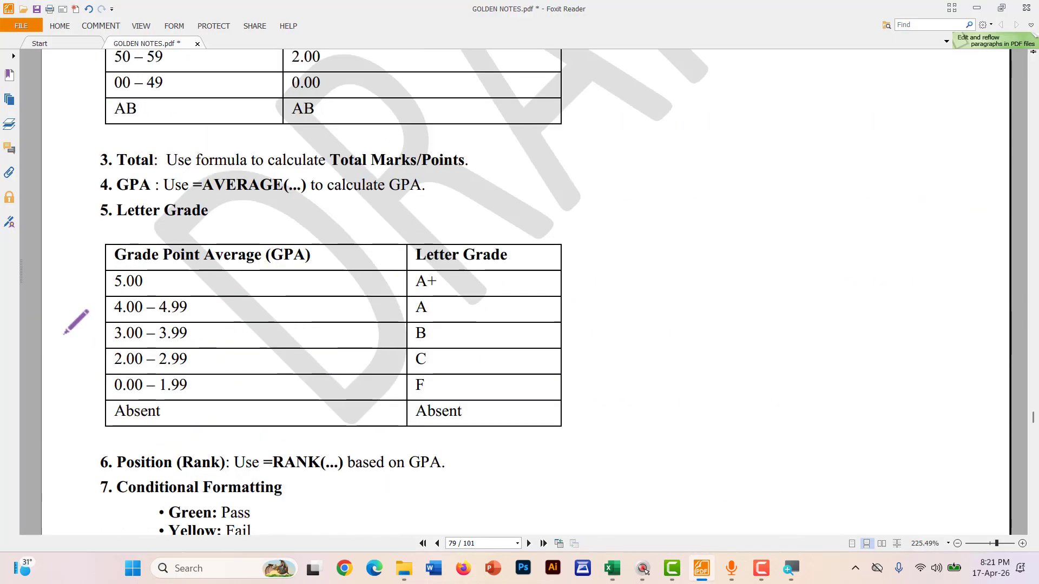
{"action": "scroll", "coordinate": [106, 329], "scroll_direction": "down", "scroll_amount": 3}
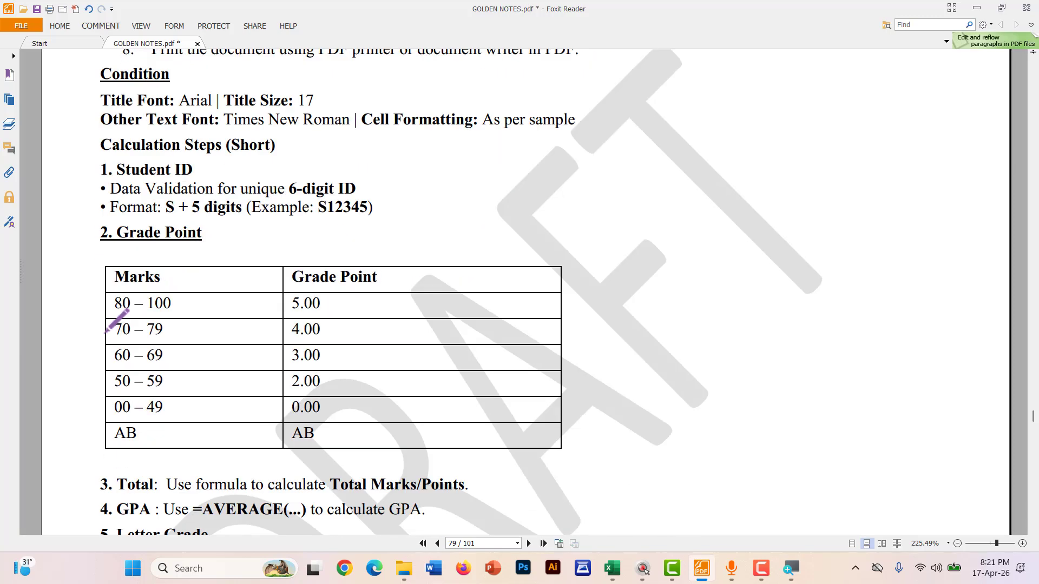
{"action": "scroll", "coordinate": [107, 330], "scroll_direction": "down", "scroll_amount": 2}
{"action": "scroll", "coordinate": [46, 232], "scroll_direction": "down", "scroll_amount": 1}
{"action": "scroll", "coordinate": [42, 257], "scroll_direction": "up", "scroll_amount": 1, "text": "ctrl"}
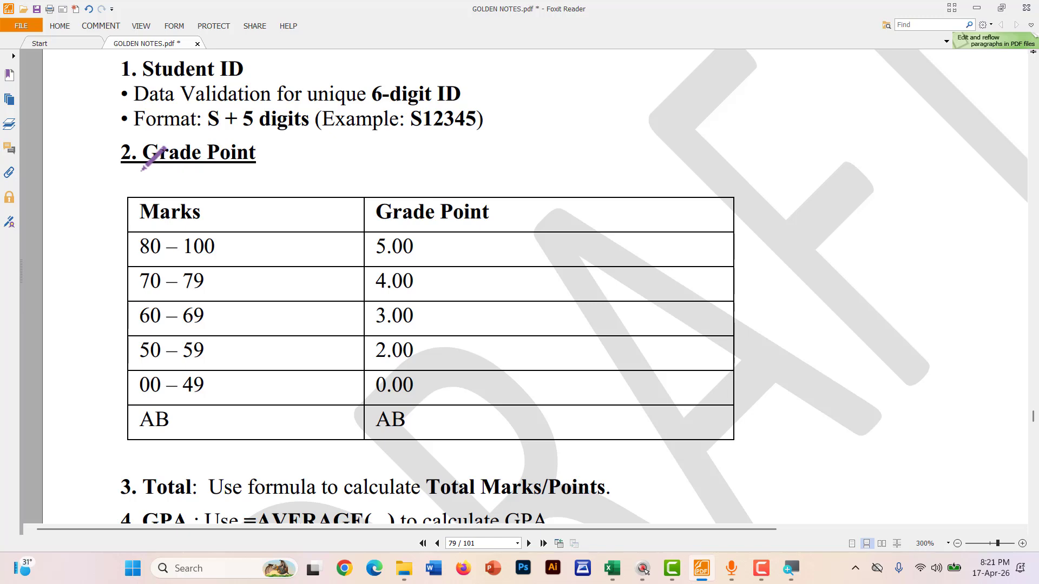
{"action": "left_click_drag", "start_coordinate": [141, 171], "coordinate": [234, 168]}
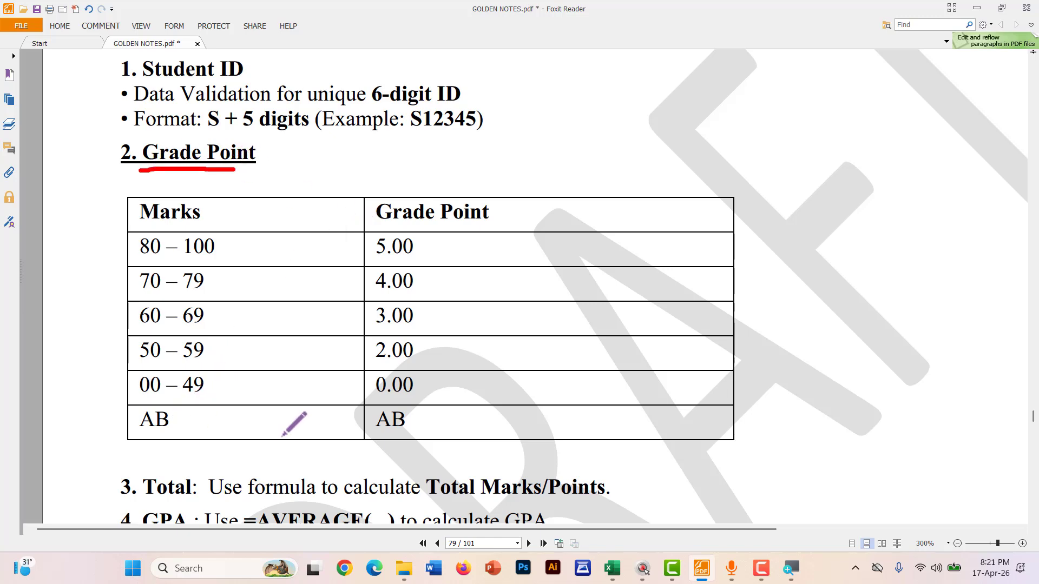
{"action": "left_click_drag", "start_coordinate": [189, 425], "coordinate": [244, 432]}
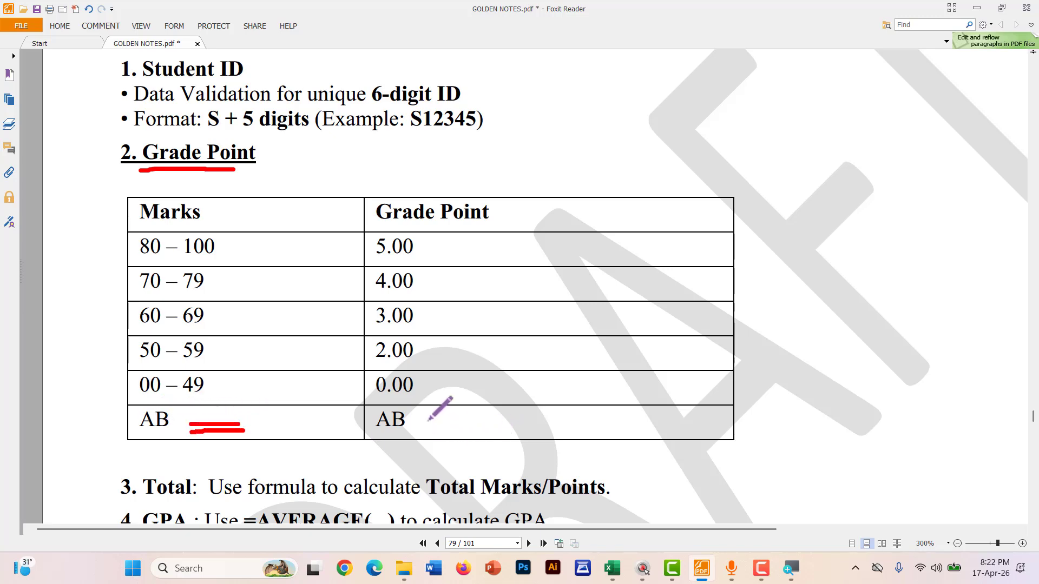
{"action": "mouse_move", "coordinate": [426, 420]}
{"action": "left_mouse_down"}
{"action": "mouse_move", "coordinate": [469, 425]}
{"action": "mouse_move", "coordinate": [463, 431]}
{"action": "left_mouse_up"}
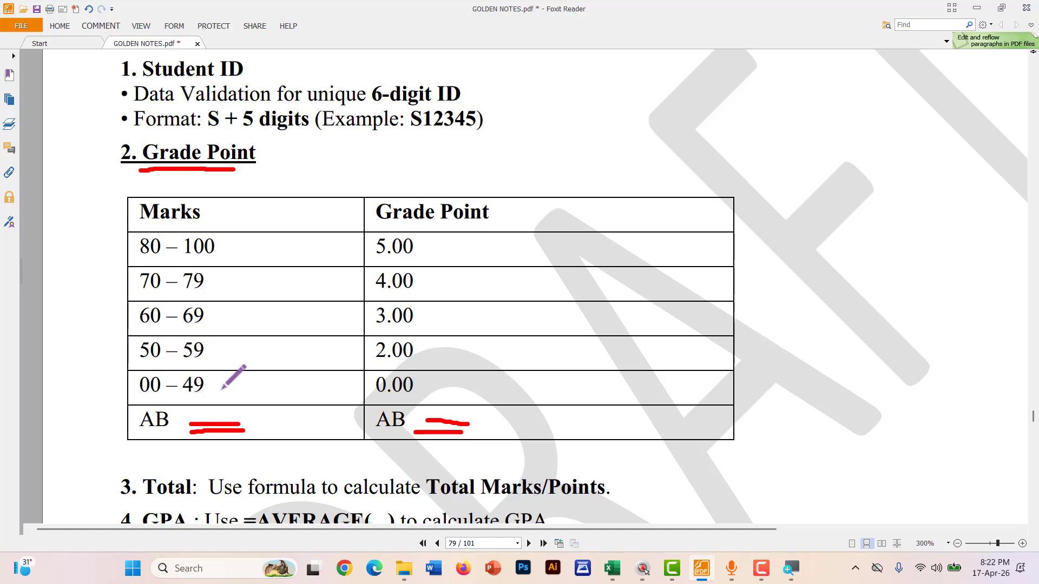
{"action": "left_click_drag", "start_coordinate": [224, 374], "coordinate": [223, 391]}
Handwrite a red 49 note above the Grade Point table, undoing the miswritten strokes
{"action": "left_click_drag", "start_coordinate": [533, 143], "coordinate": [617, 132]}
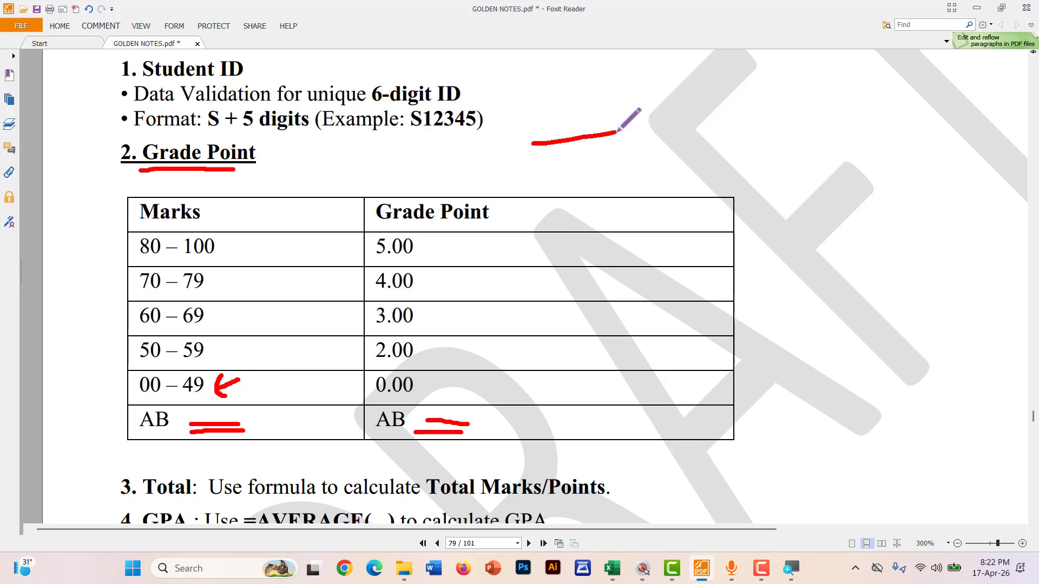
{"action": "left_click_drag", "start_coordinate": [540, 141], "coordinate": [576, 190]}
{"action": "mouse_move", "coordinate": [663, 130]}
{"action": "left_mouse_down"}
{"action": "mouse_move", "coordinate": [677, 142]}
{"action": "mouse_move", "coordinate": [652, 129]}
{"action": "left_mouse_up"}
{"action": "left_click_drag", "start_coordinate": [514, 145], "coordinate": [572, 213]}
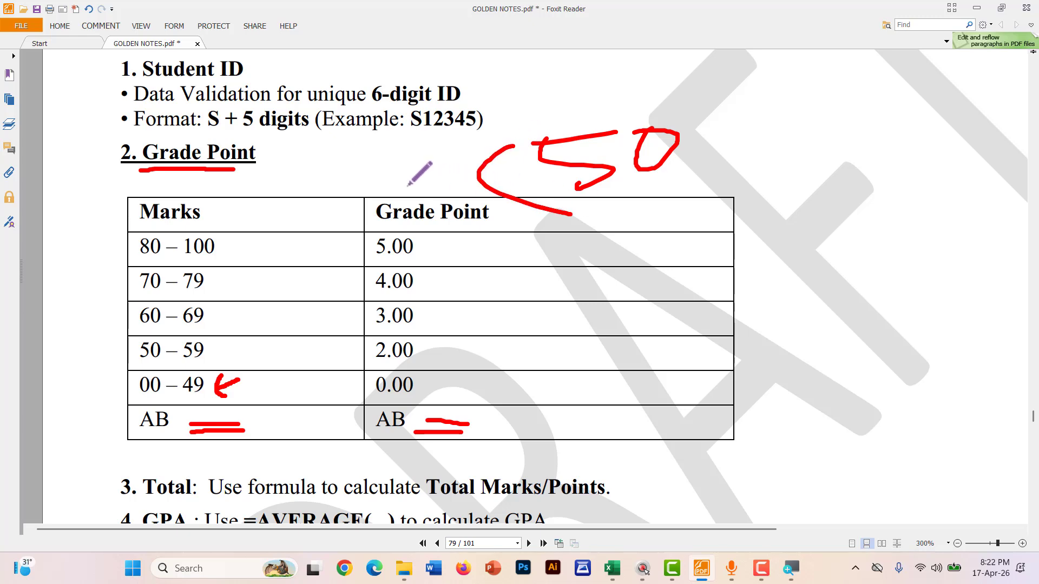
{"action": "mouse_move", "coordinate": [378, 160]}
{"action": "left_mouse_down"}
{"action": "mouse_move", "coordinate": [401, 189]}
{"action": "mouse_move", "coordinate": [398, 230]}
{"action": "left_mouse_up"}
{"action": "mouse_move", "coordinate": [417, 174]}
{"action": "left_mouse_down"}
{"action": "mouse_move", "coordinate": [439, 162]}
{"action": "mouse_move", "coordinate": [423, 204]}
{"action": "left_mouse_up"}
{"action": "key", "text": "ctrl+z"}
{"action": "key", "text": "ctrl+z"}
{"action": "key", "text": "ctrl+z"}
{"action": "key", "text": "ctrl+z"}
{"action": "key", "text": "ctrl+z"}
{"action": "key", "text": "ctrl+z"}
{"action": "key", "text": "ctrl+z"}
{"action": "key", "text": "ctrl+z"}
{"action": "key", "text": "ctrl+z"}
{"action": "mouse_move", "coordinate": [560, 130]}
{"action": "left_mouse_down"}
{"action": "mouse_move", "coordinate": [543, 174]}
{"action": "mouse_move", "coordinate": [578, 170]}
{"action": "left_mouse_up"}
{"action": "left_click_drag", "start_coordinate": [579, 125], "coordinate": [564, 220]}
{"action": "left_click_drag", "start_coordinate": [621, 131], "coordinate": [582, 178]}
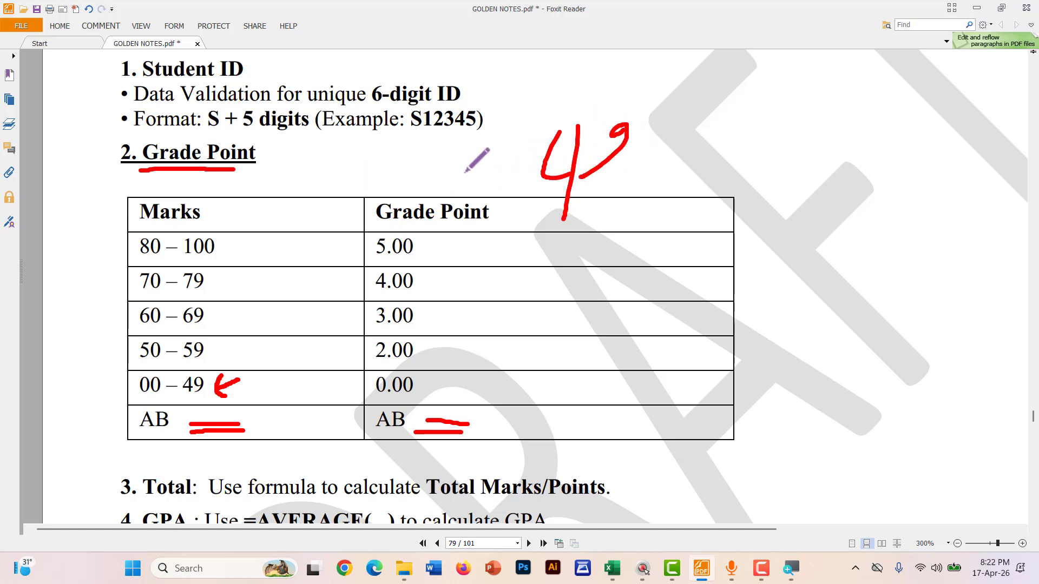
{"action": "mouse_move", "coordinate": [494, 153]}
{"action": "left_mouse_down"}
{"action": "mouse_move", "coordinate": [454, 176]}
{"action": "mouse_move", "coordinate": [488, 184]}
{"action": "mouse_move", "coordinate": [526, 158]}
{"action": "mouse_move", "coordinate": [523, 172]}
{"action": "left_mouse_up"}
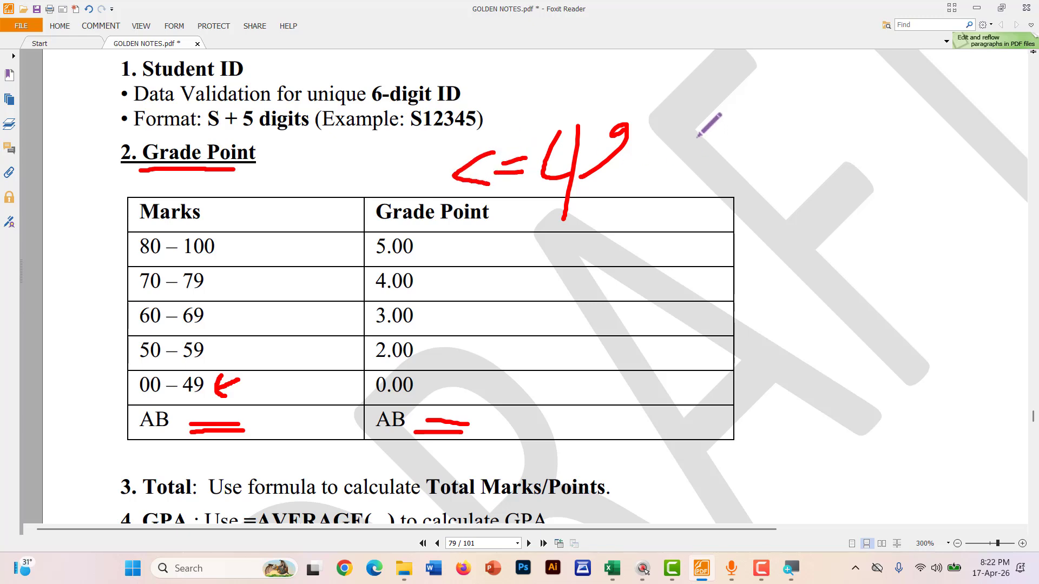
{"action": "key", "text": "ctrl+z"}
{"action": "key", "text": "ctrl+z"}
{"action": "key", "text": "ctrl+z"}
{"action": "key", "text": "ctrl+z"}
{"action": "key", "text": "ctrl+z"}
{"action": "key", "text": "ctrl+z"}
{"action": "key", "text": "ctrl+z"}
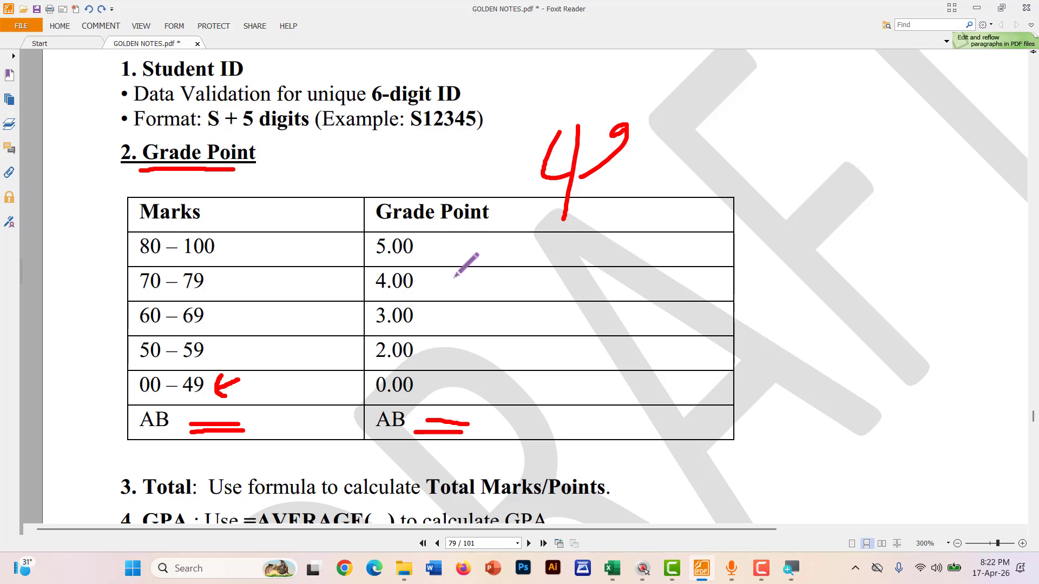
Make a first pass of red underlines under the mark ranges and grade points, then undo the stray strokes
{"action": "key", "text": "ctrl+z"}
{"action": "key", "text": "ctrl+z"}
{"action": "key", "text": "ctrl+z"}
{"action": "key", "text": "ctrl+z"}
{"action": "key", "text": "ctrl+z"}
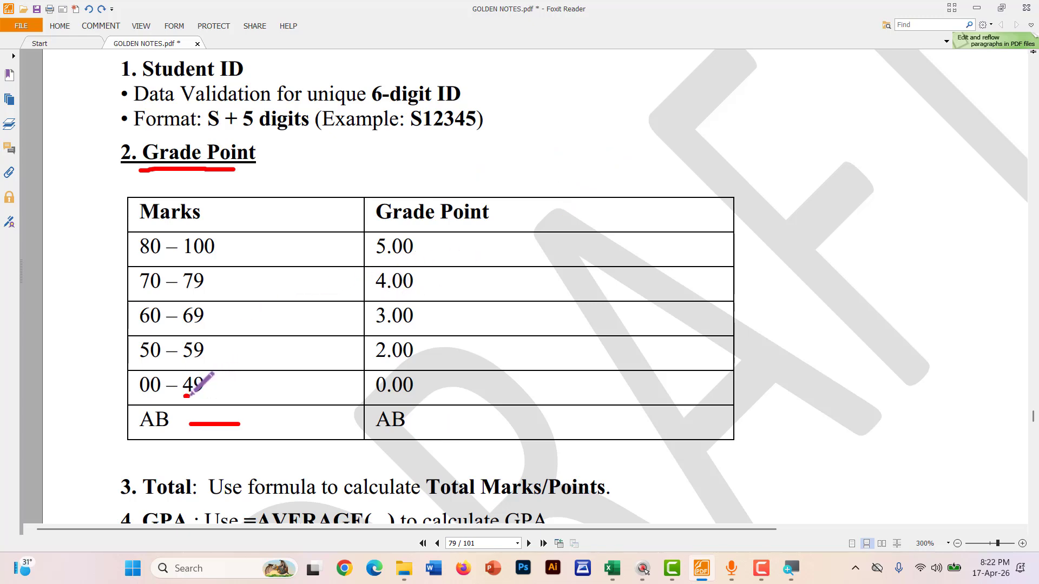
{"action": "left_click_drag", "start_coordinate": [190, 395], "coordinate": [223, 396]}
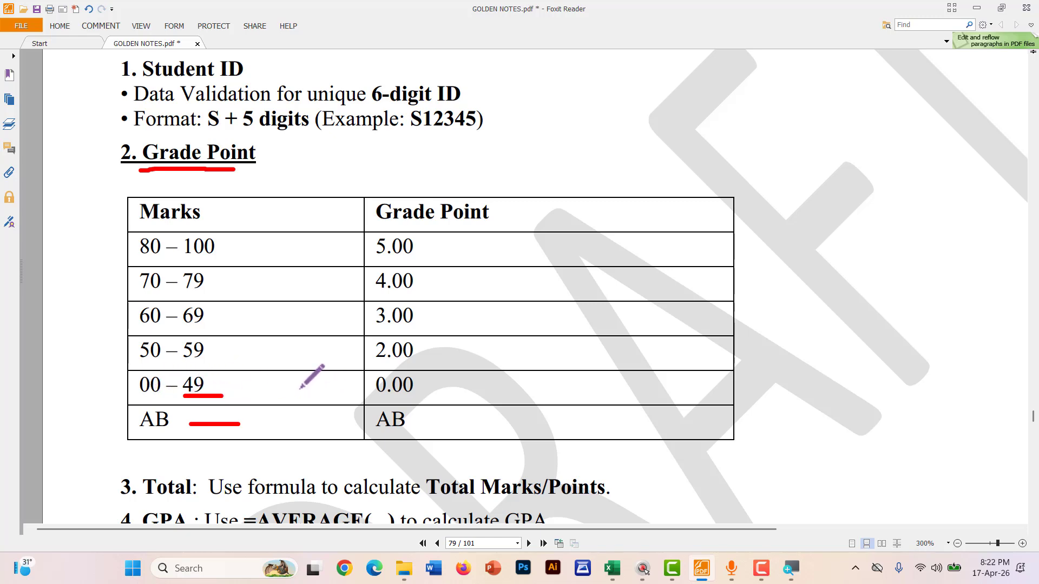
{"action": "left_click_drag", "start_coordinate": [372, 400], "coordinate": [418, 400]}
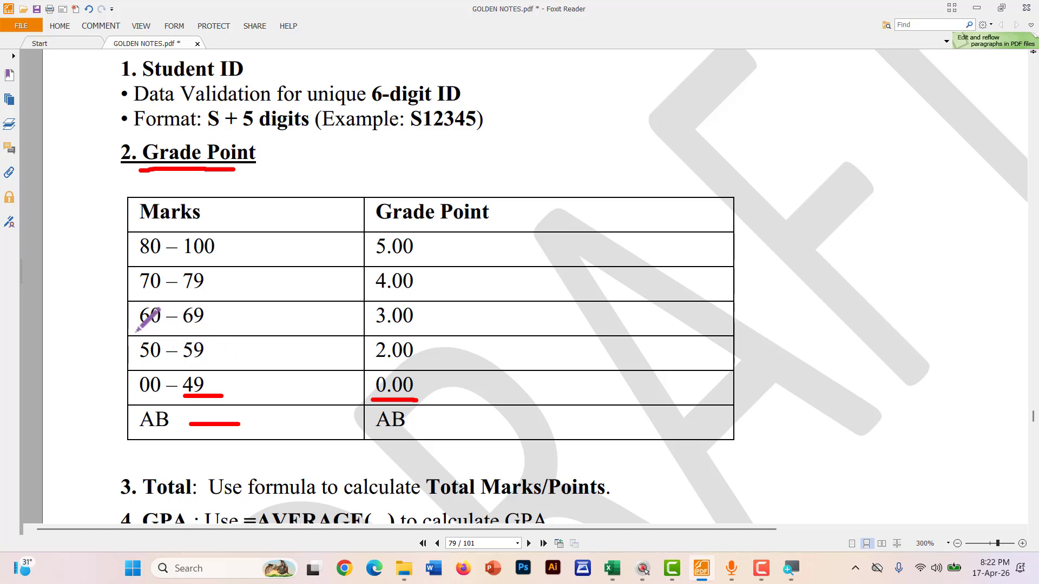
{"action": "left_click_drag", "start_coordinate": [135, 331], "coordinate": [170, 333]}
{"action": "left_click_drag", "start_coordinate": [371, 364], "coordinate": [440, 373]}
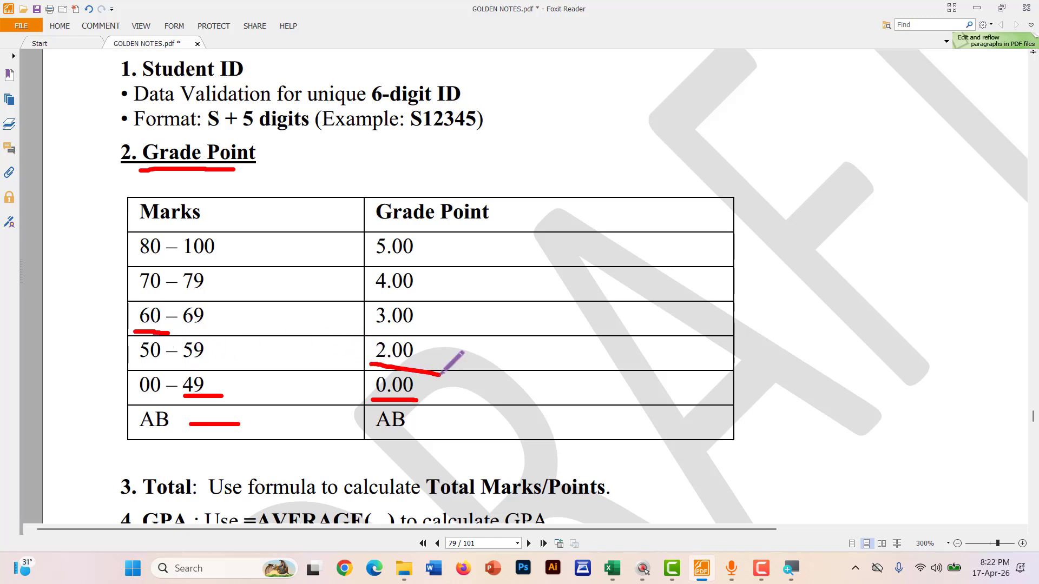
{"action": "left_click_drag", "start_coordinate": [142, 292], "coordinate": [199, 293]}
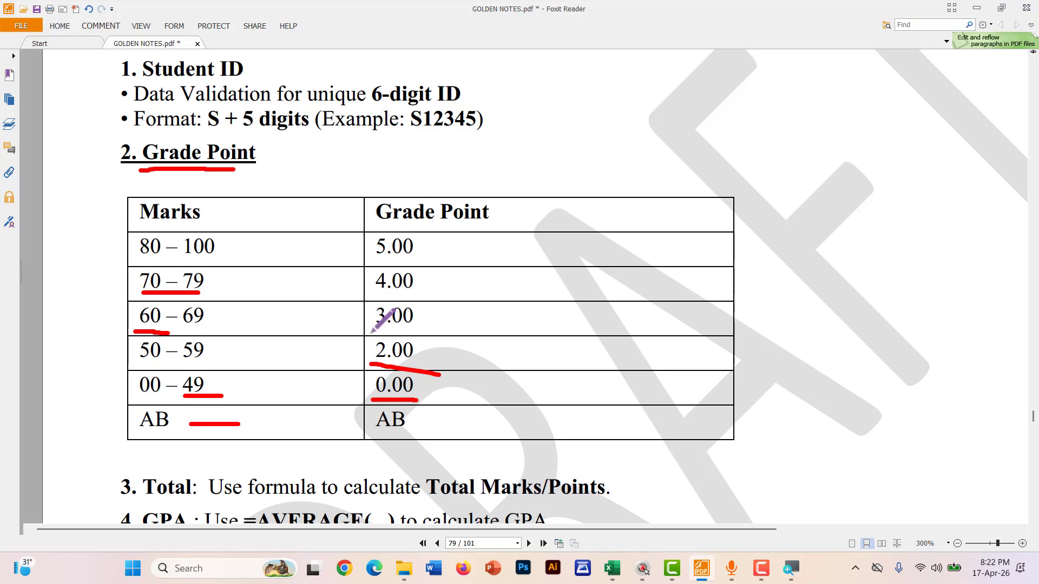
{"action": "left_click_drag", "start_coordinate": [368, 332], "coordinate": [431, 333]}
{"action": "left_click_drag", "start_coordinate": [144, 259], "coordinate": [206, 259]}
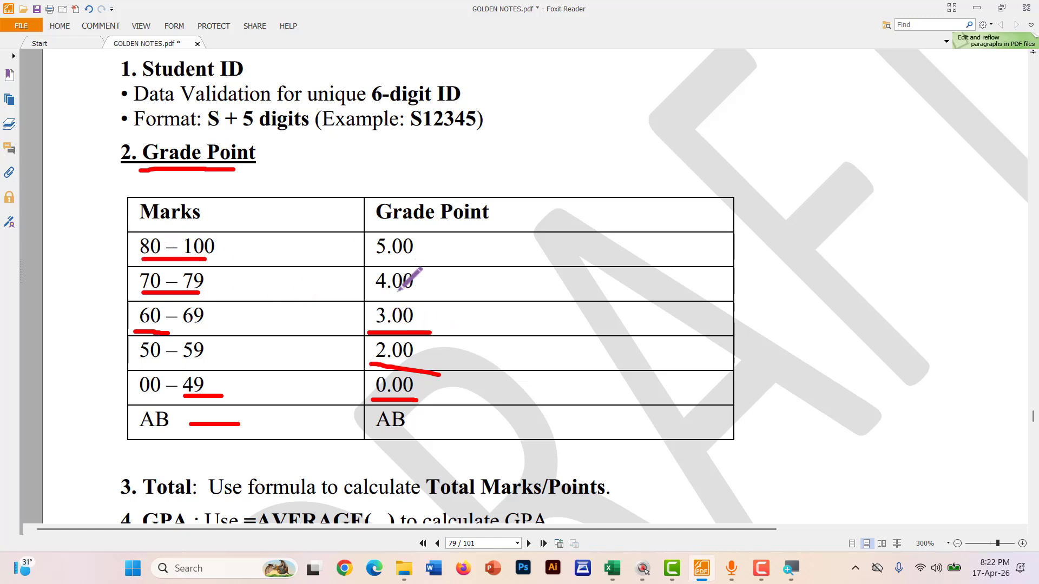
{"action": "left_click_drag", "start_coordinate": [366, 295], "coordinate": [437, 295]}
{"action": "left_click_drag", "start_coordinate": [220, 256], "coordinate": [259, 254]}
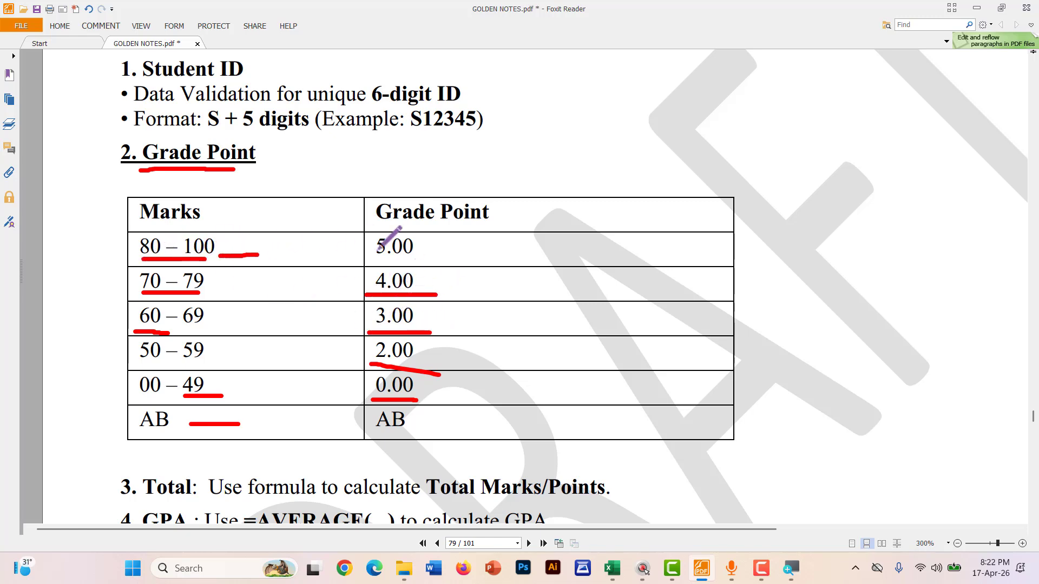
{"action": "left_click_drag", "start_coordinate": [362, 263], "coordinate": [447, 264]}
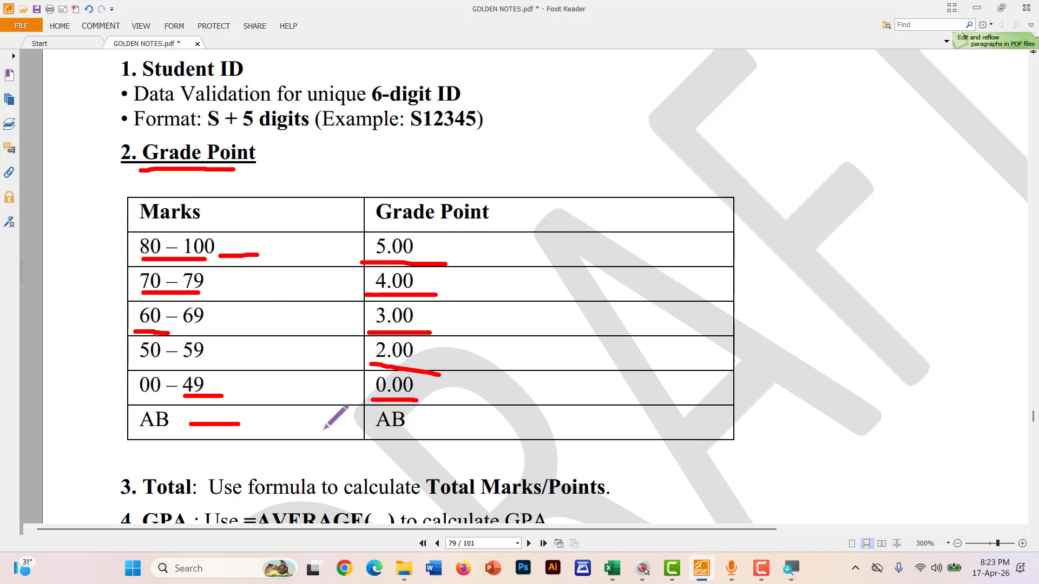
{"action": "key", "text": "ctrl+z"}
{"action": "key", "text": "ctrl+z"}
{"action": "key", "text": "ctrl+z"}
{"action": "key", "text": "ctrl+z"}
{"action": "key", "text": "ctrl+z"}
{"action": "key", "text": "ctrl+z"}
{"action": "key", "text": "ctrl+z"}
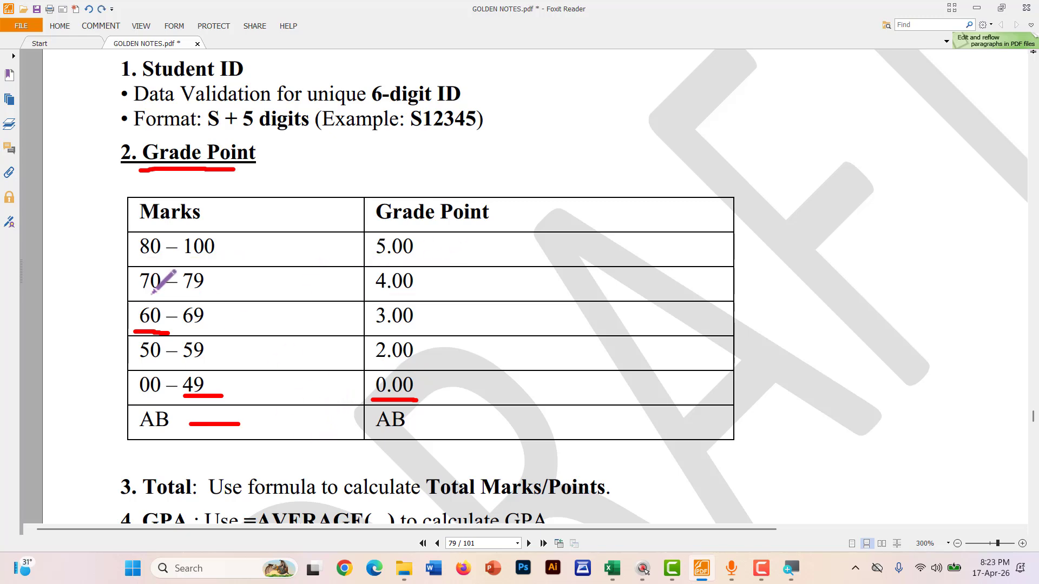
{"action": "key", "text": "ctrl+z"}
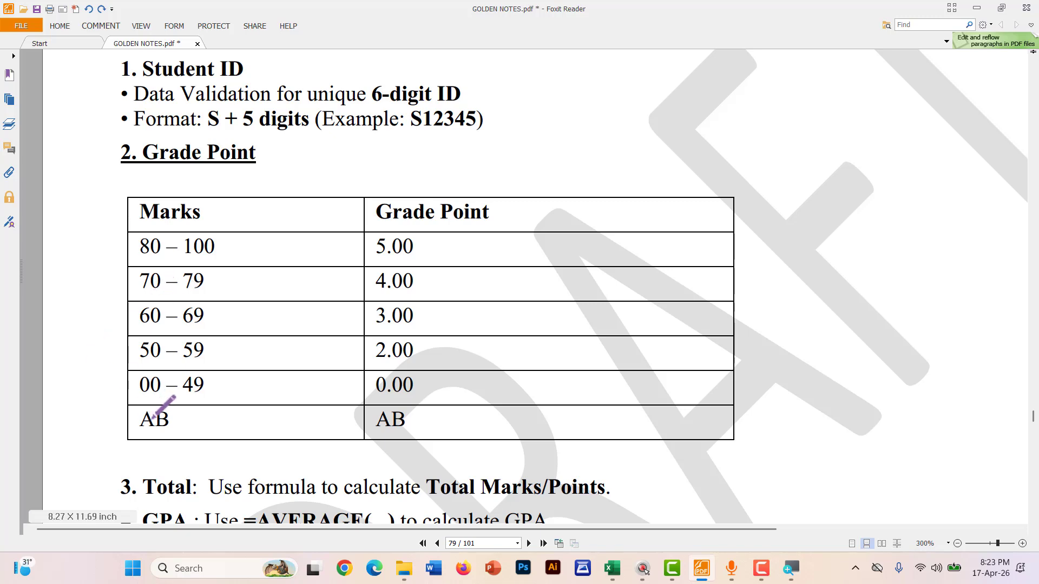
Underline AB, 00 – 49, 70 – 79, 80 – 100 and grade points 0.00 to 5.00 in red
{"action": "left_click_drag", "start_coordinate": [174, 424], "coordinate": [231, 425]}
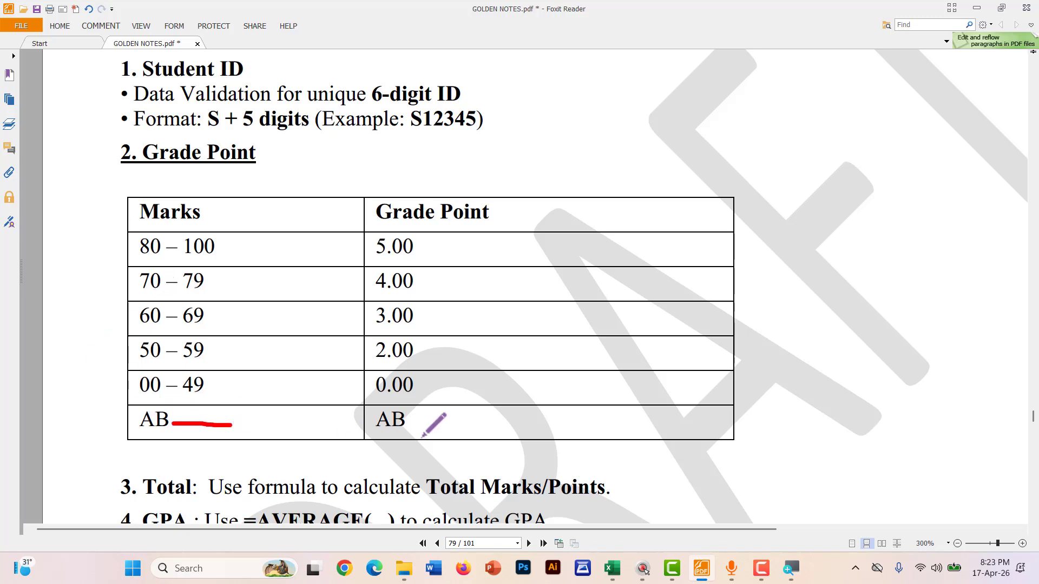
{"action": "left_click_drag", "start_coordinate": [406, 424], "coordinate": [454, 423]}
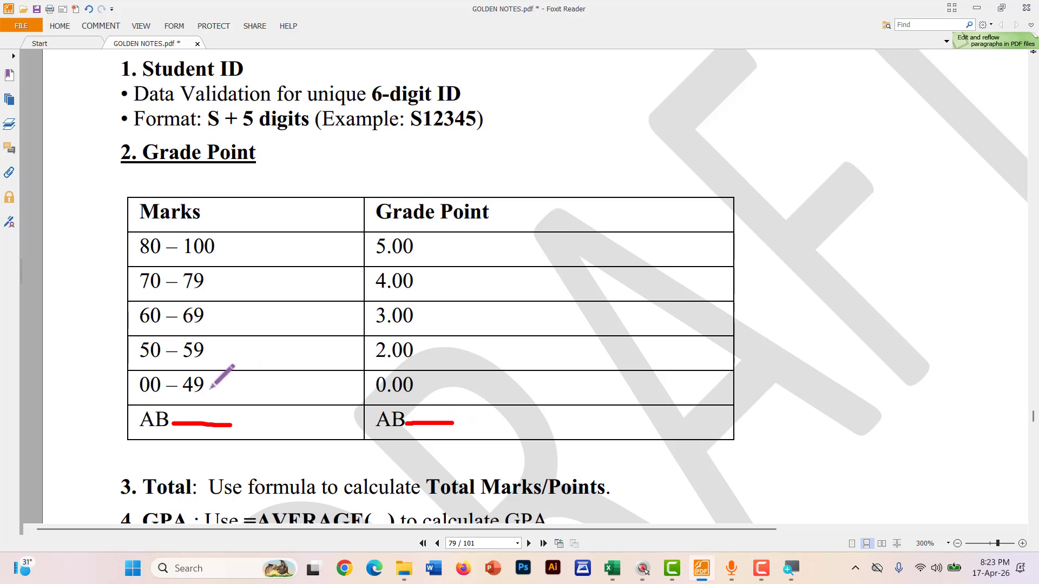
{"action": "left_click_drag", "start_coordinate": [209, 389], "coordinate": [238, 388]}
{"action": "left_click_drag", "start_coordinate": [380, 397], "coordinate": [414, 399]}
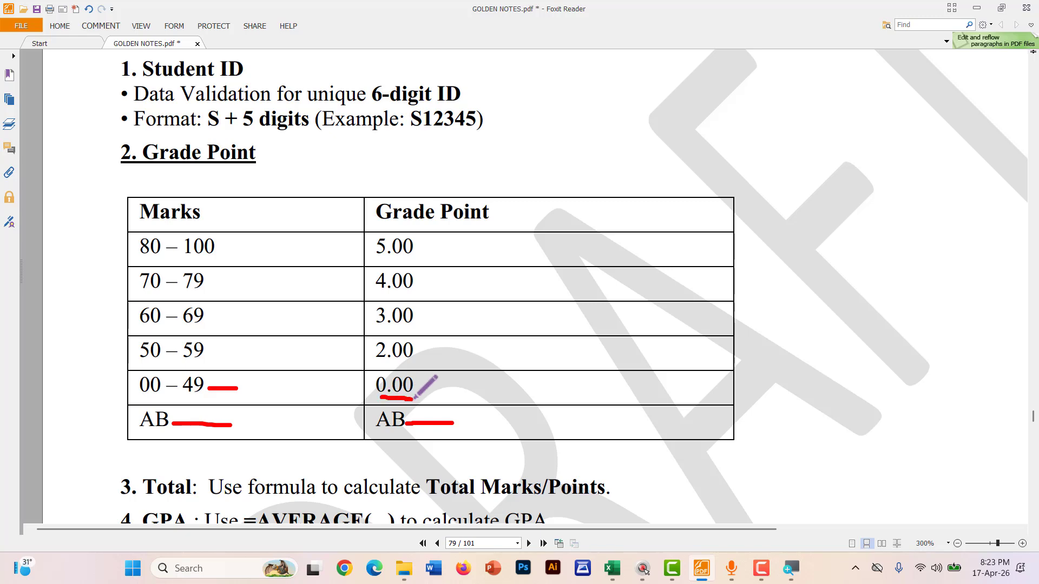
{"action": "left_click_drag", "start_coordinate": [378, 366], "coordinate": [424, 366]}
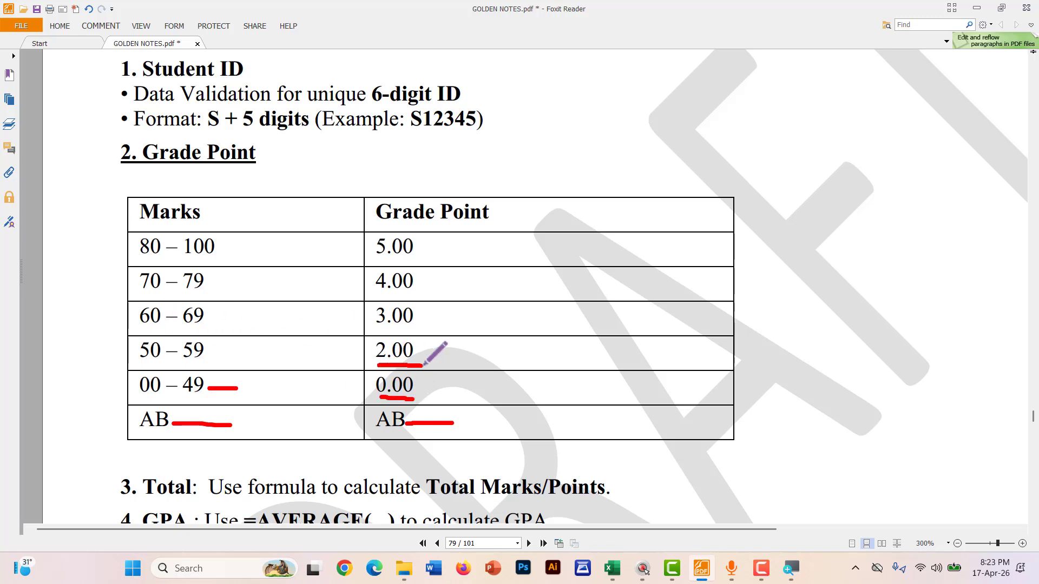
{"action": "left_click_drag", "start_coordinate": [152, 296], "coordinate": [184, 298]}
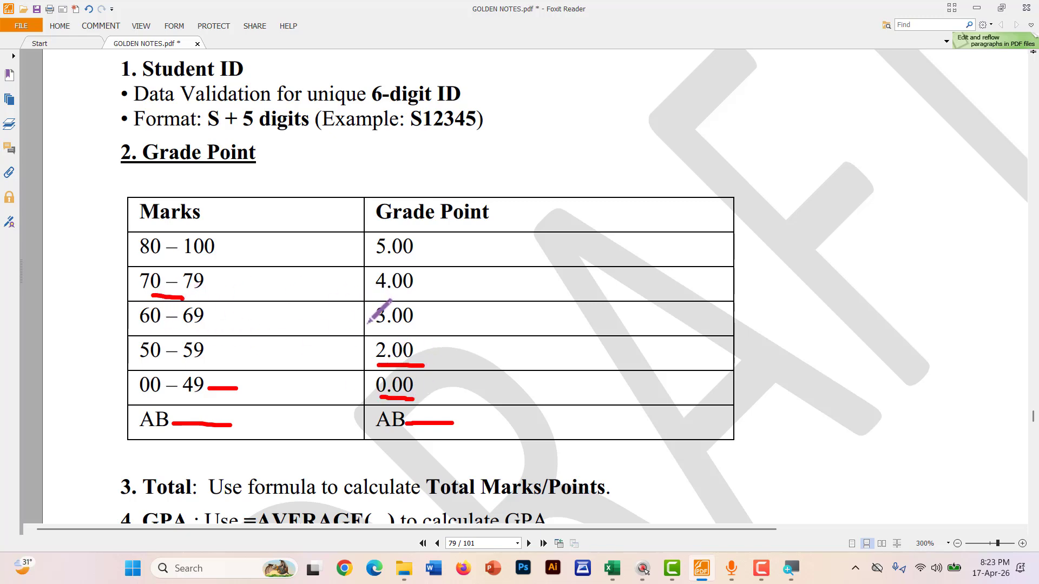
{"action": "left_click_drag", "start_coordinate": [375, 330], "coordinate": [404, 331]}
{"action": "left_click_drag", "start_coordinate": [126, 259], "coordinate": [156, 260]}
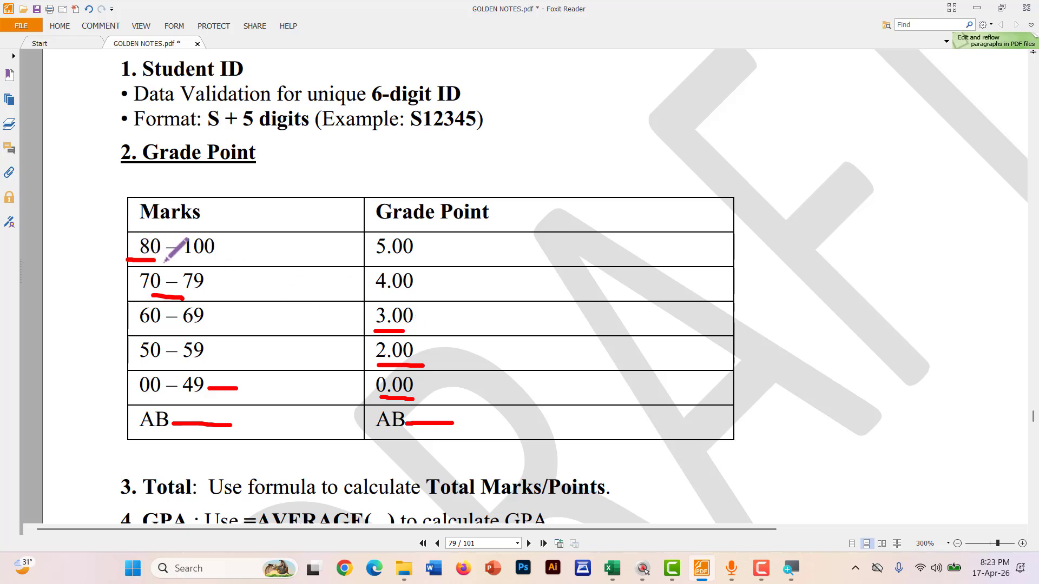
{"action": "left_click_drag", "start_coordinate": [374, 296], "coordinate": [412, 298]}
{"action": "left_click_drag", "start_coordinate": [191, 259], "coordinate": [242, 261]}
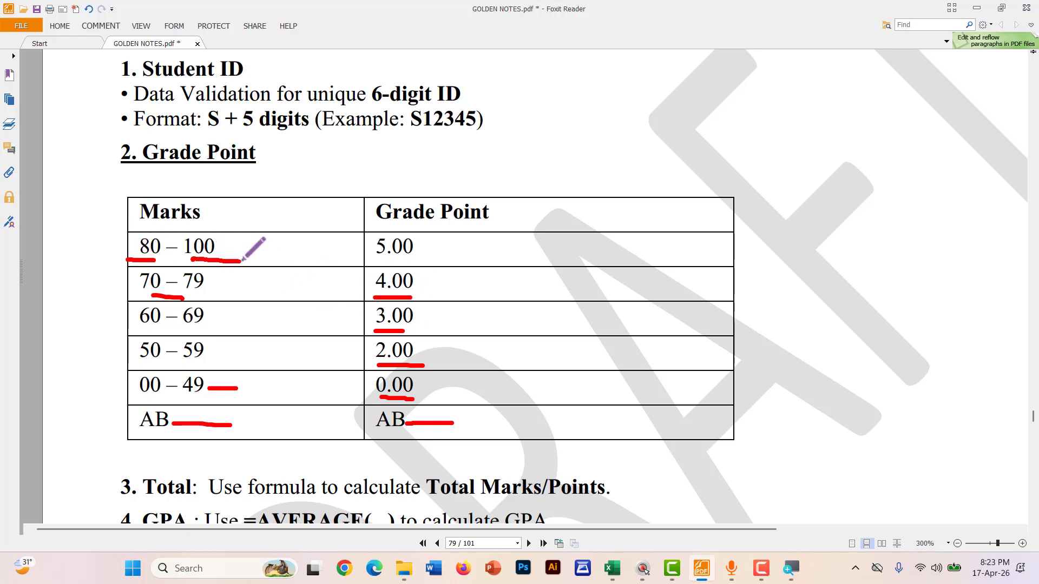
{"action": "left_click_drag", "start_coordinate": [374, 263], "coordinate": [451, 263]}
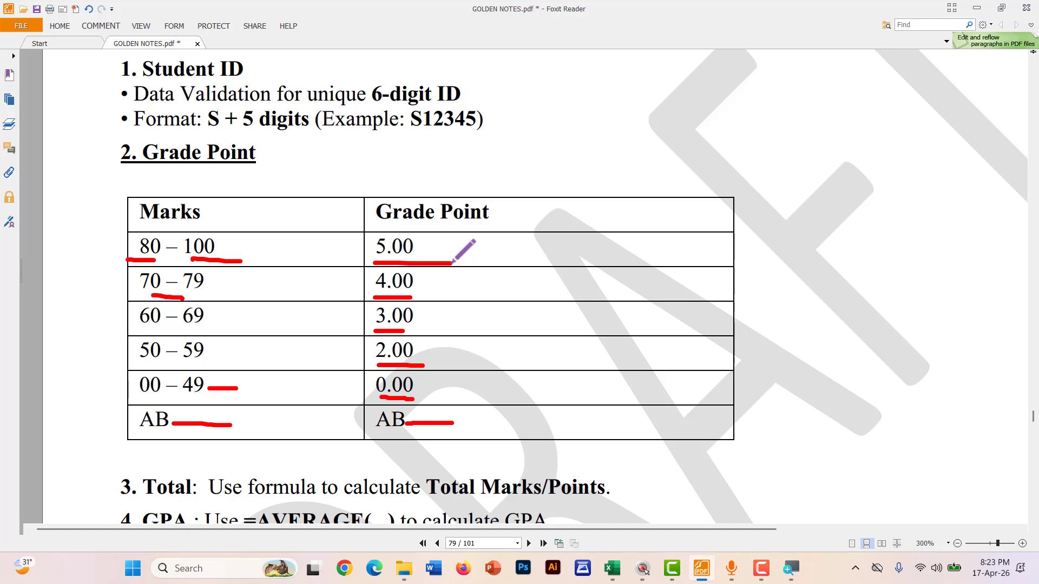
{"action": "left_click", "coordinate": [611, 568]}
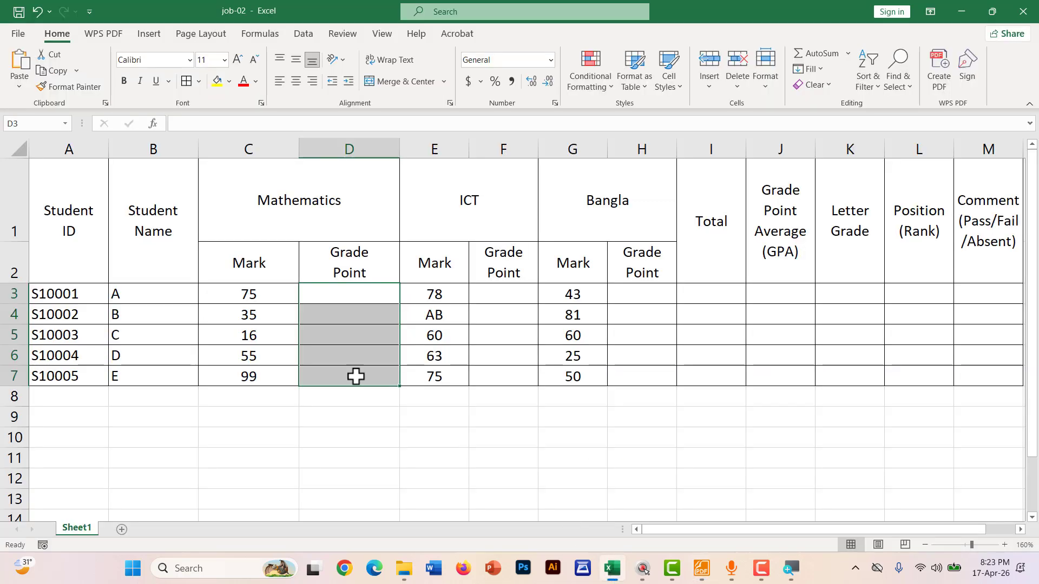
Start D3's Mathematics grade-point formula as =IF(C3, then bring the grade notes PDF back up
{"action": "scroll", "coordinate": [469, 480], "scroll_direction": "up", "scroll_amount": 2, "text": "ctrl"}
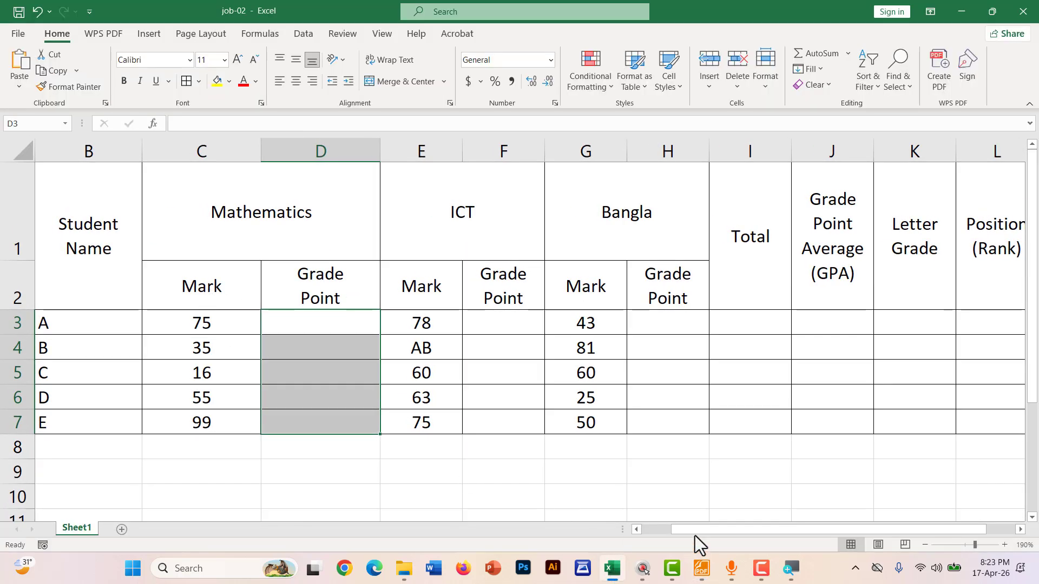
{"action": "left_click_drag", "start_coordinate": [698, 530], "coordinate": [653, 529]}
{"action": "left_click", "coordinate": [414, 329]}
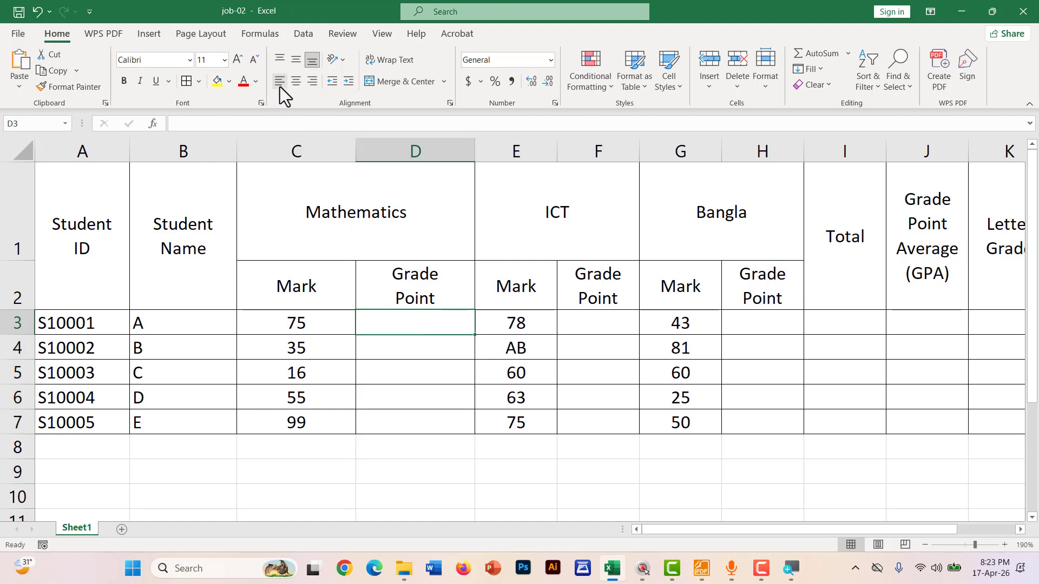
{"action": "type", "text": "="}
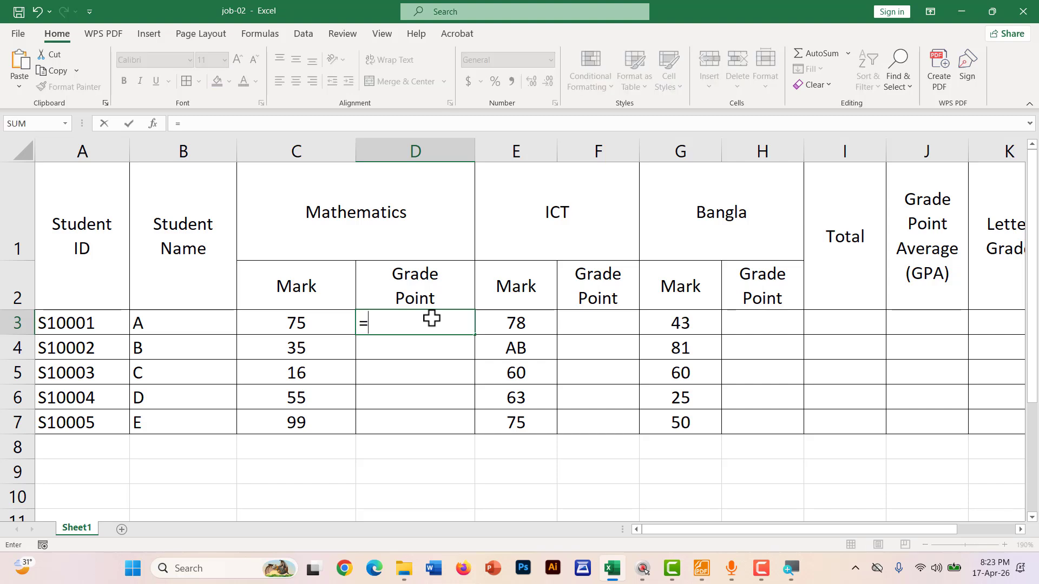
{"action": "type", "text": "IF("}
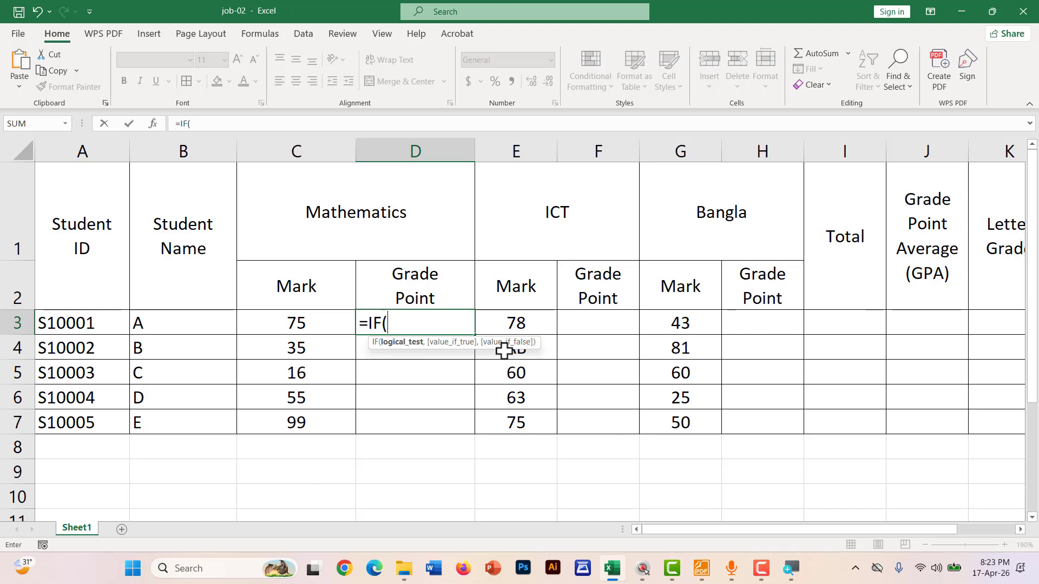
{"action": "left_click", "coordinate": [291, 323]}
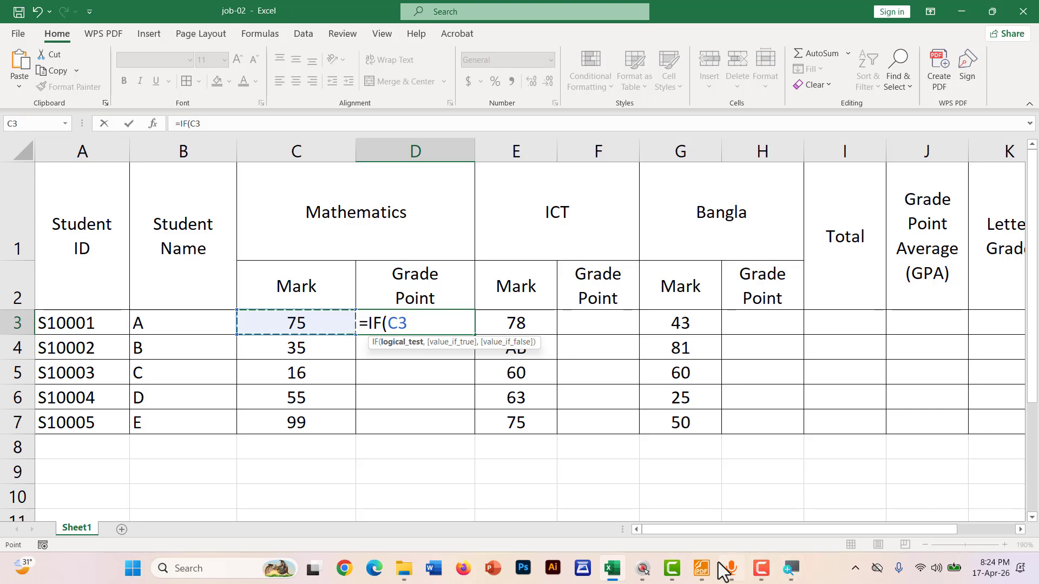
{"action": "left_click", "coordinate": [703, 568]}
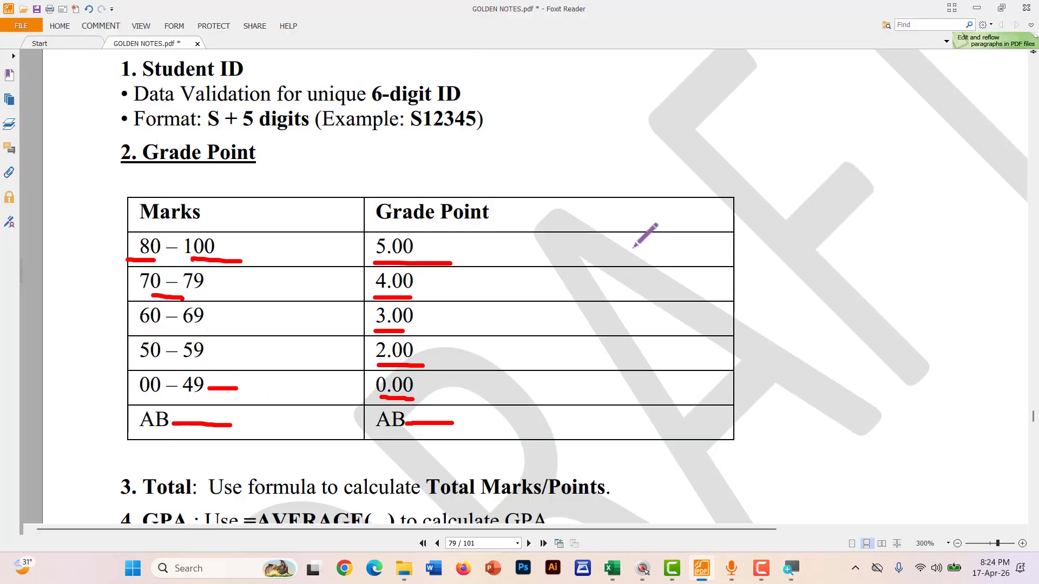
Minimize Foxit Reader to get back to Excel with D3's =IF(C3 formula still open
{"action": "left_click", "coordinate": [977, 7]}
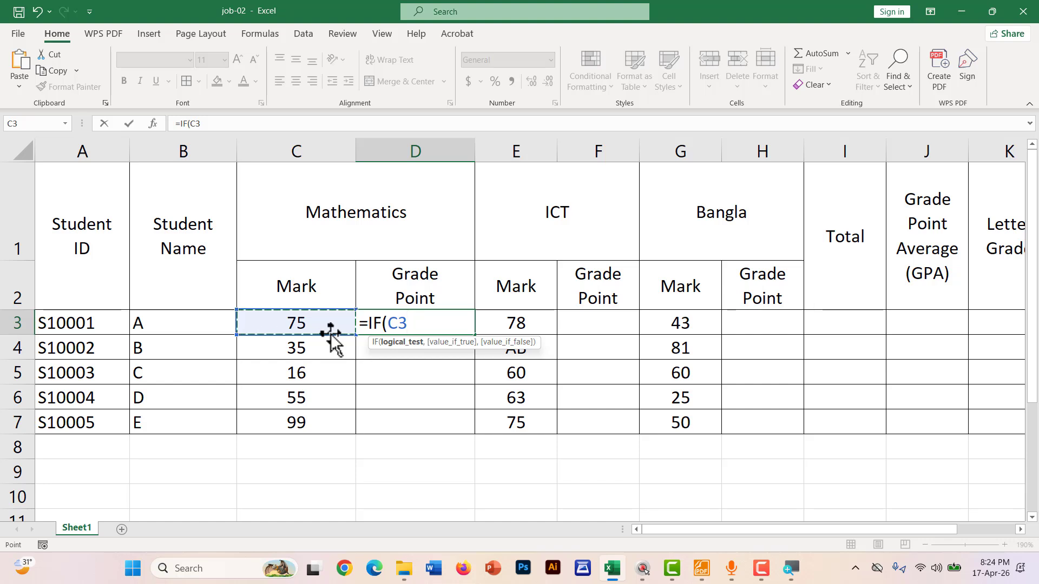
Extend D3's formula to =IF(C3="AB","AB",IF( so absent marks return AB
{"action": "type", "text": "=\"A B"}
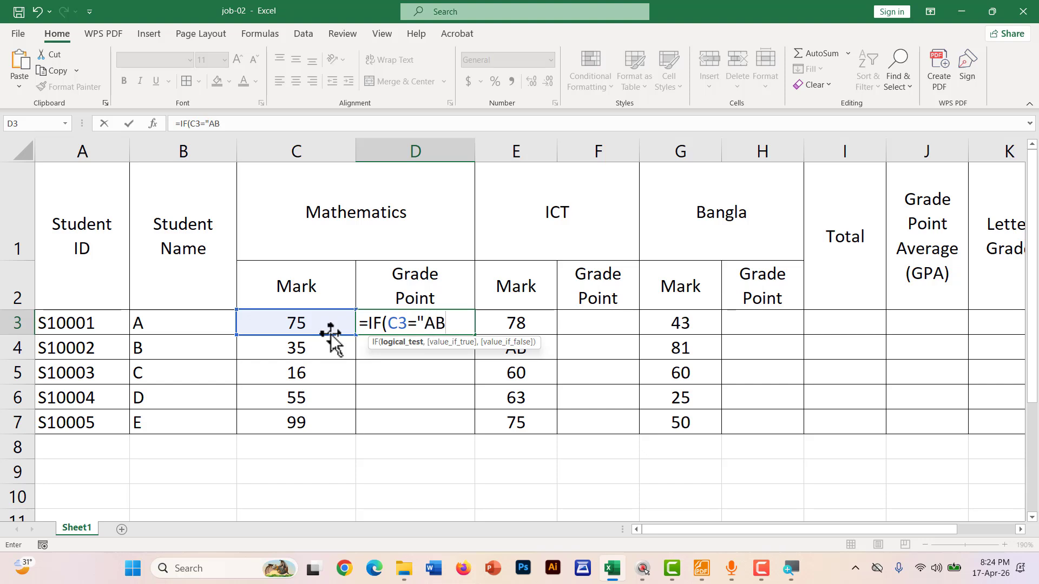
{"action": "type", "text": "\","}
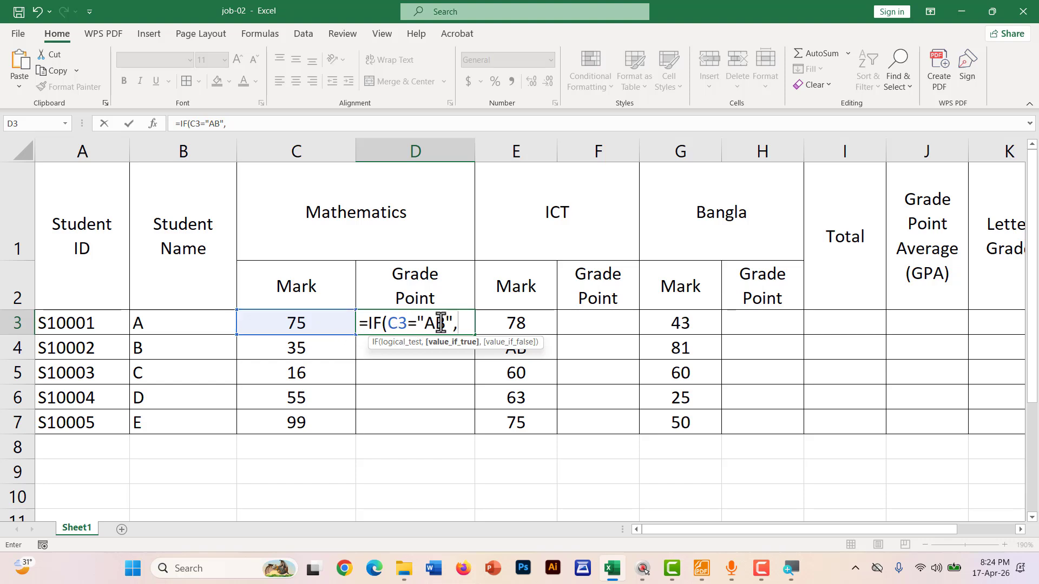
{"action": "left_click_drag", "start_coordinate": [450, 323], "coordinate": [387, 324]}
{"action": "left_click", "coordinate": [461, 324]}
{"action": "type", "text": "\"AB\""}
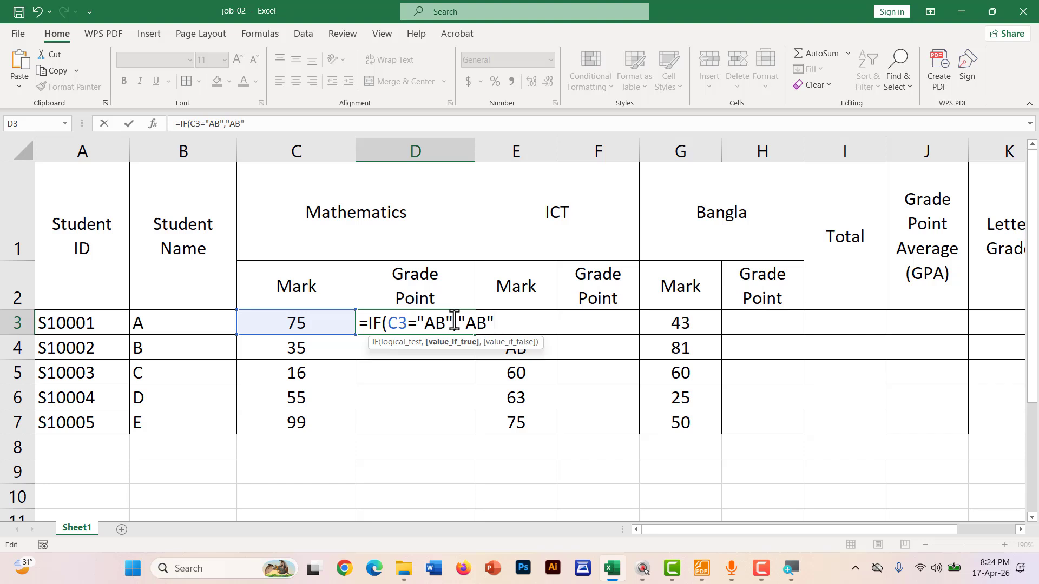
{"action": "type", "text": ","}
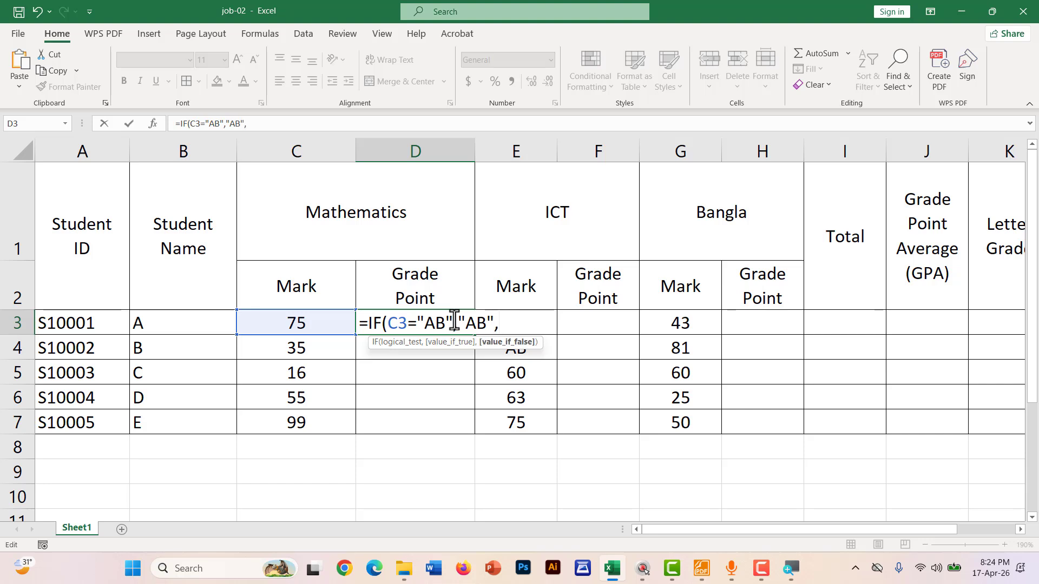
{"action": "type", "text": "IF("}
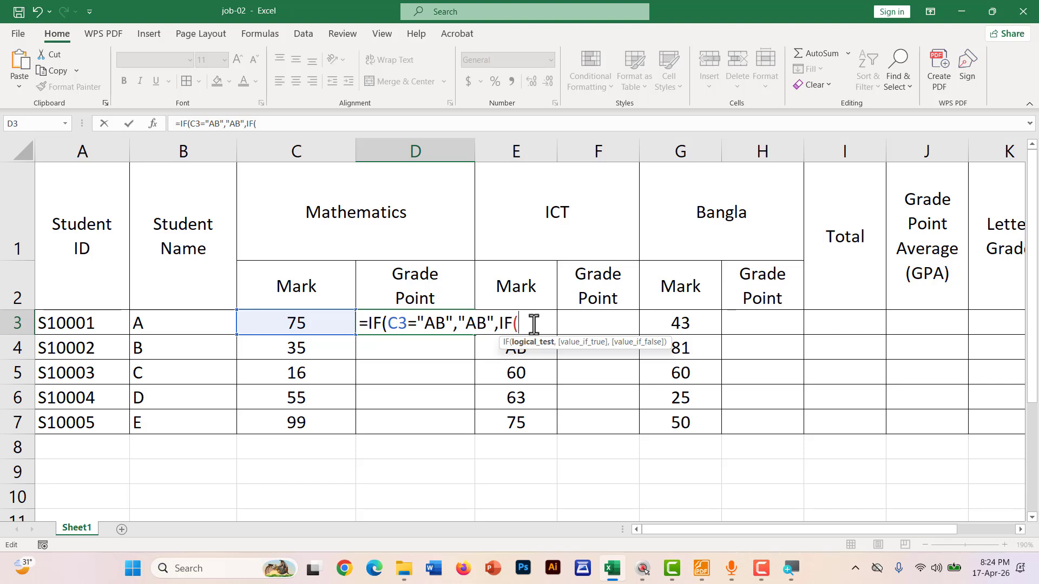
{"action": "key", "text": "BackSpace"}
{"action": "key", "text": "BackSpace"}
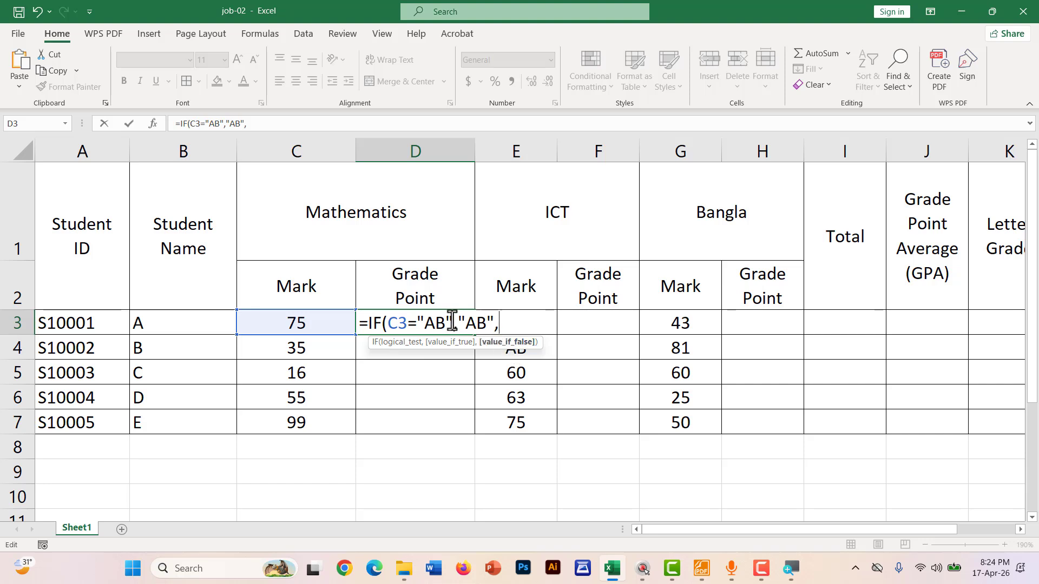
{"action": "left_click_drag", "start_coordinate": [453, 322], "coordinate": [387, 322]}
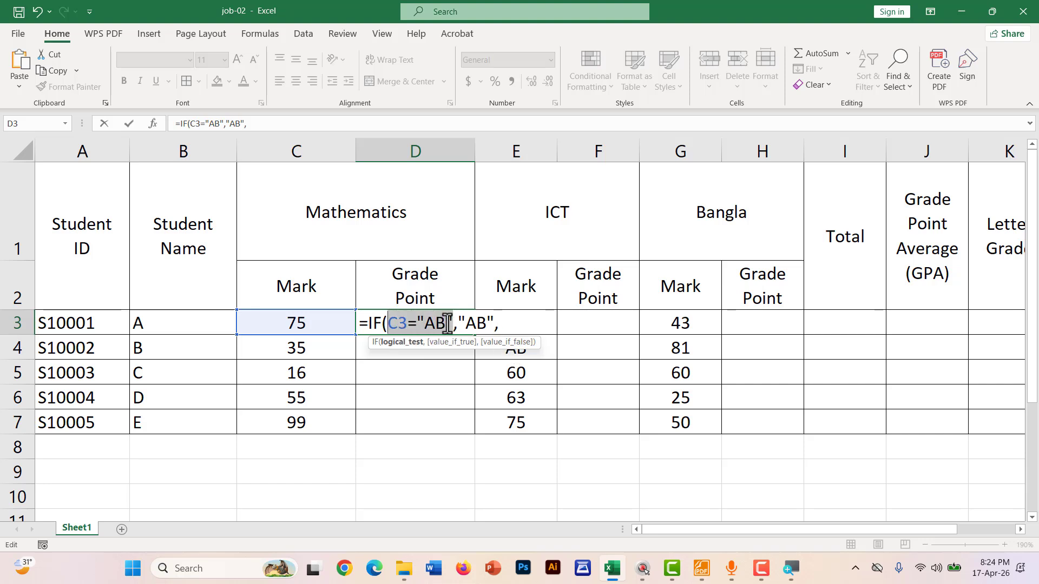
{"action": "left_click_drag", "start_coordinate": [458, 323], "coordinate": [501, 328]}
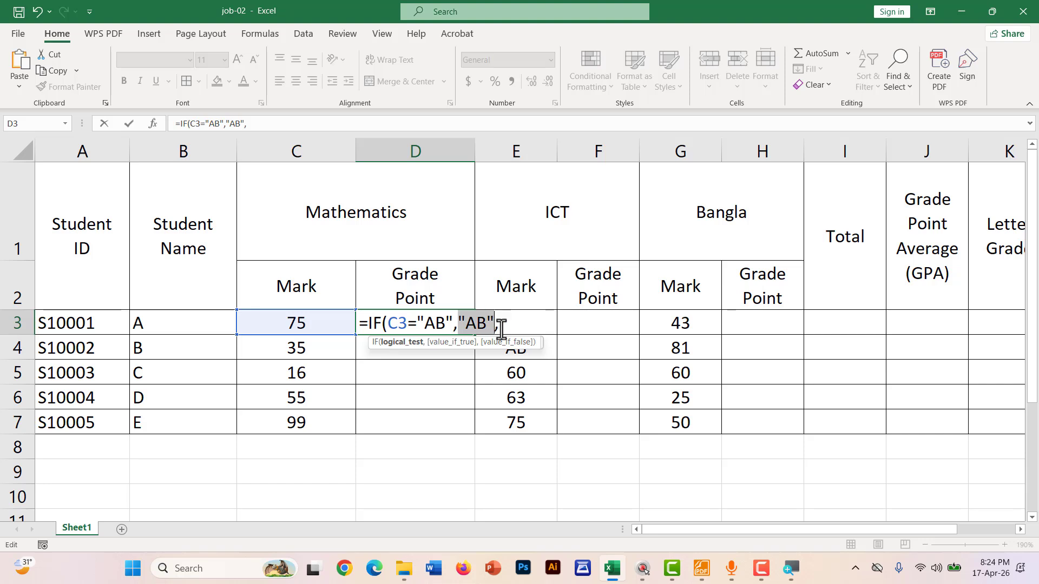
{"action": "left_click", "coordinate": [501, 328]}
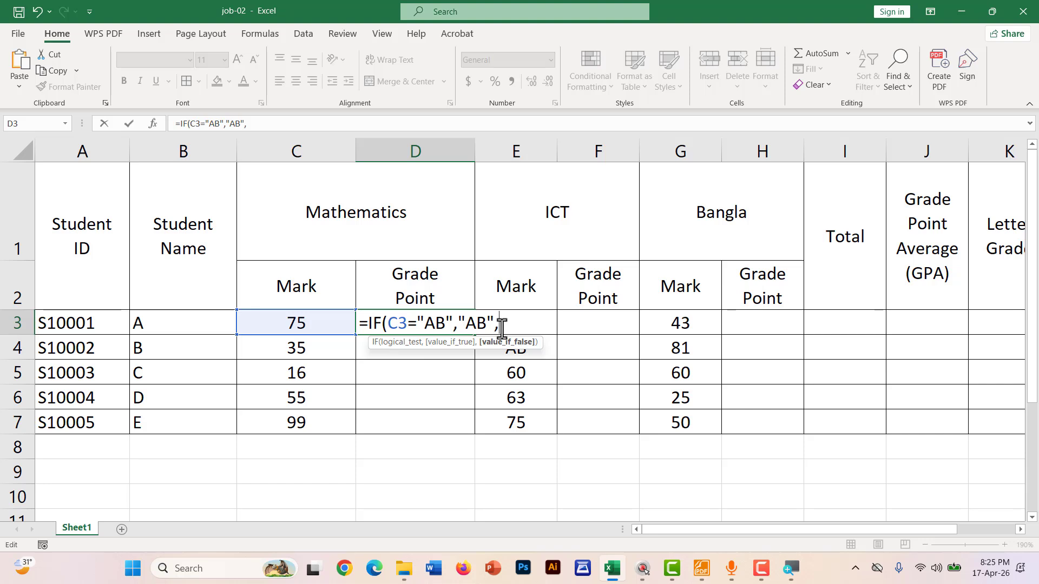
{"action": "type", "text": "IF("}
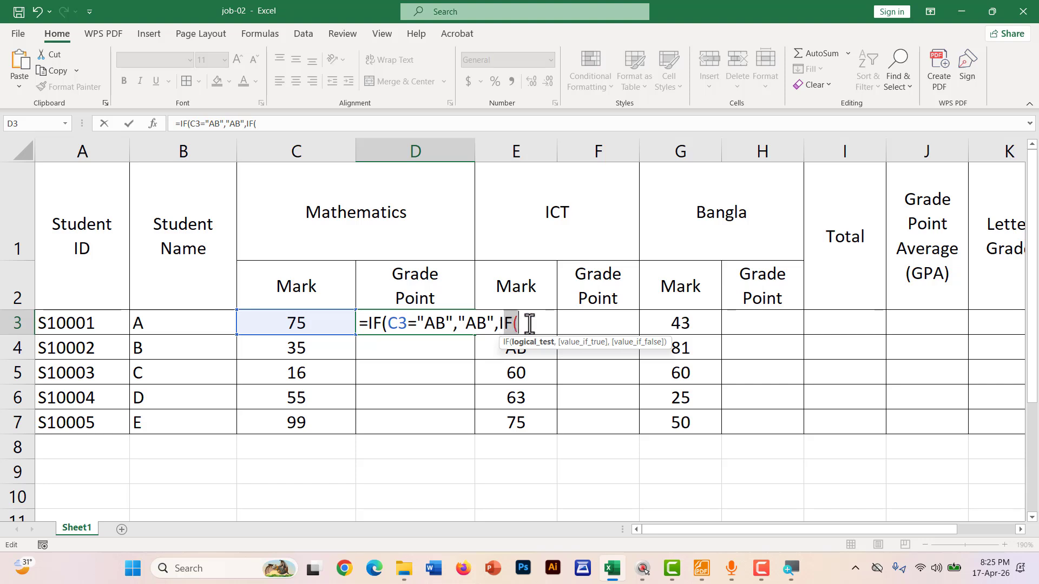
{"action": "left_click_drag", "start_coordinate": [452, 323], "coordinate": [383, 325]}
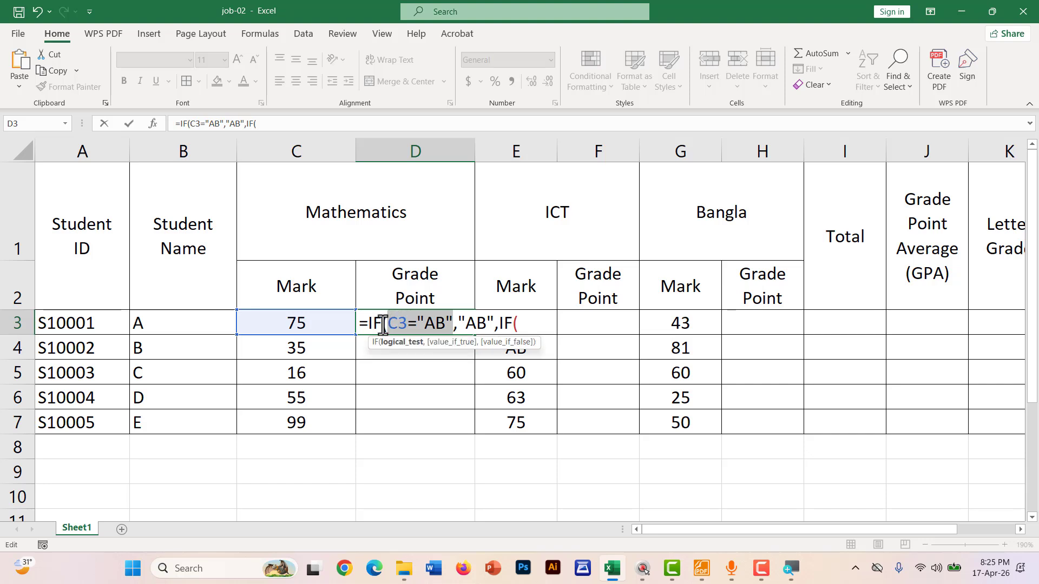
{"action": "left_click", "coordinate": [535, 323]}
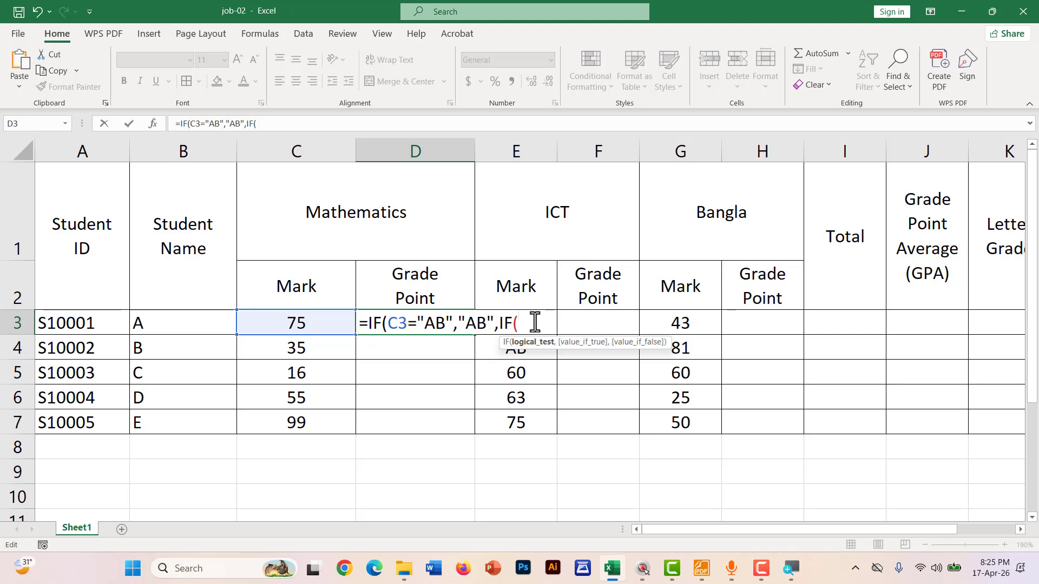
Add the nested bands C3<50 giving 0 and C3<60 giving 2 to D3's formula
{"action": "left_click", "coordinate": [310, 323]}
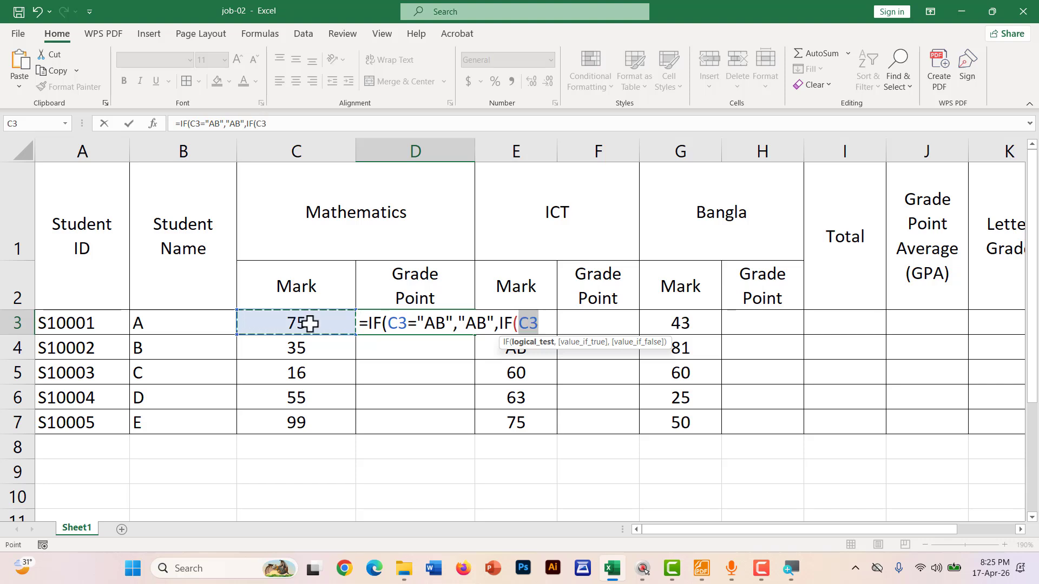
{"action": "type", "text": "<"}
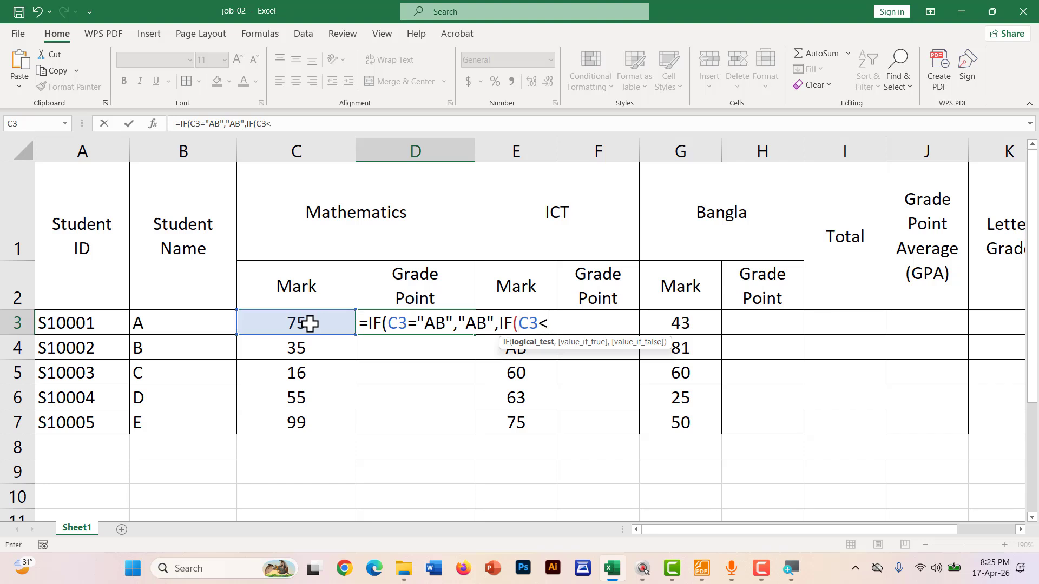
{"action": "type", "text": "50"}
{"action": "type", "text": ","}
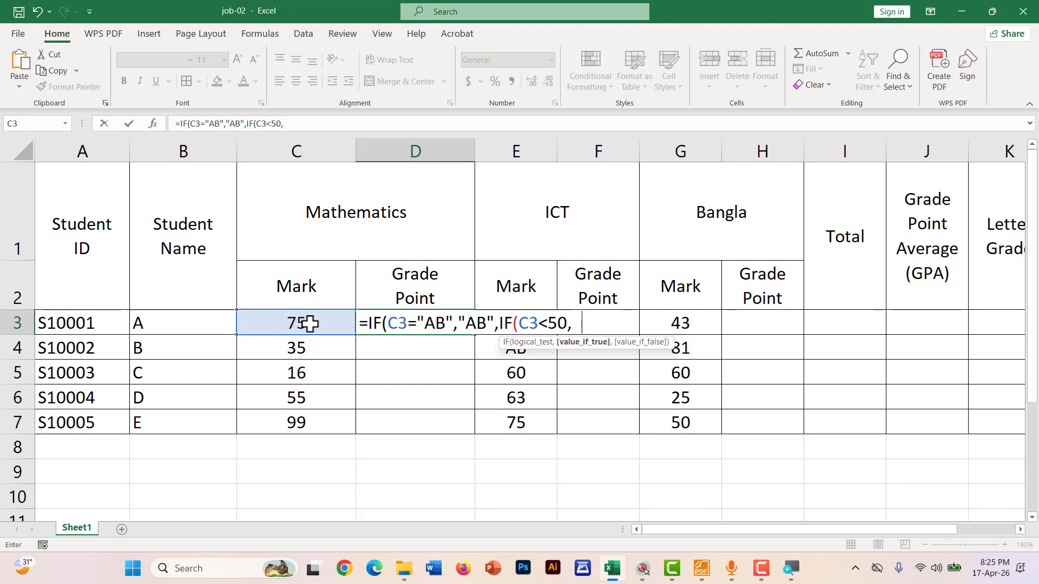
{"action": "type", "text": "0,IF("}
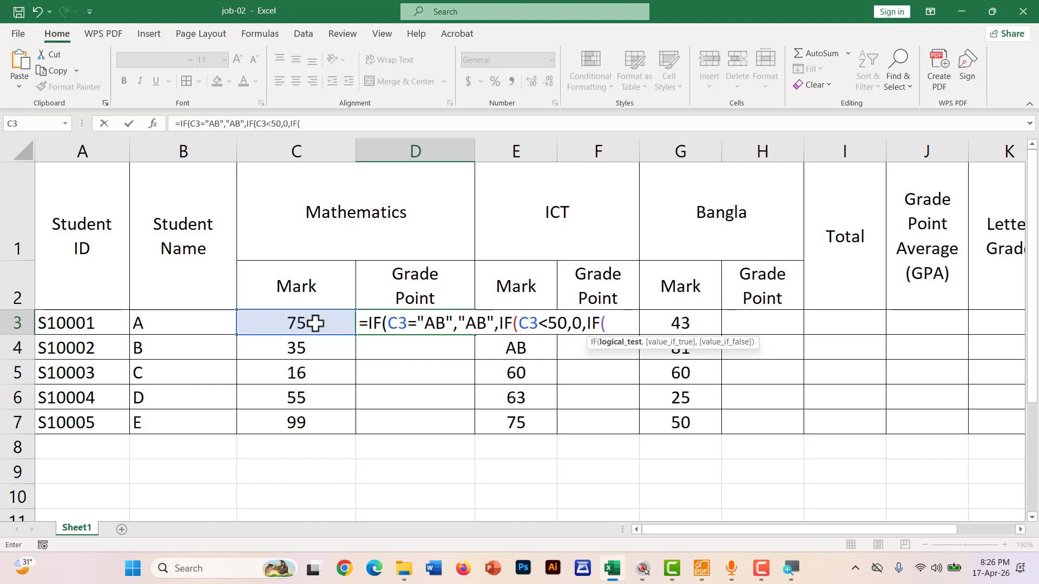
{"action": "left_click", "coordinate": [306, 321]}
{"action": "type", "text": "<"}
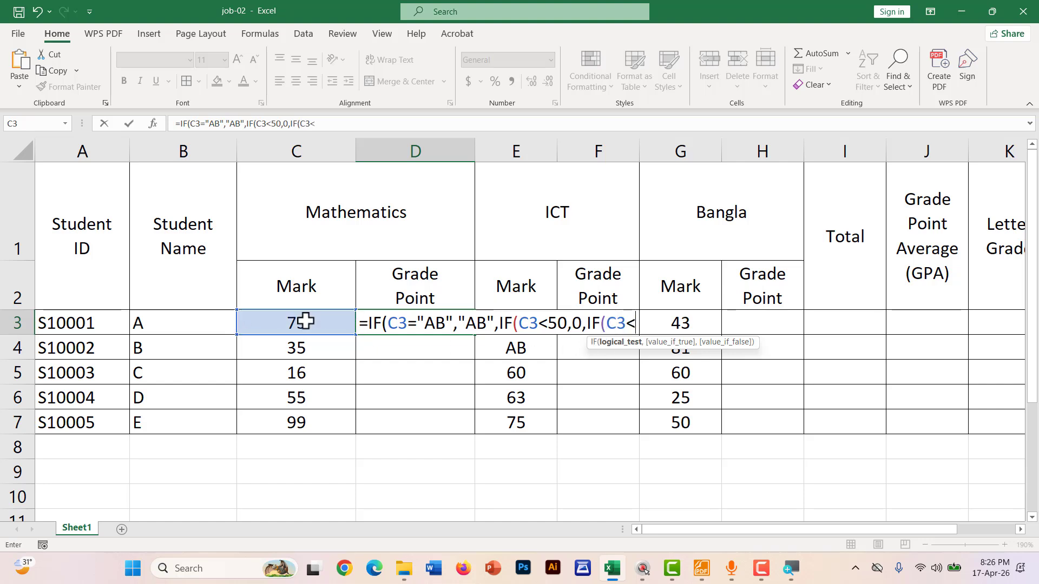
{"action": "type", "text": "60,"}
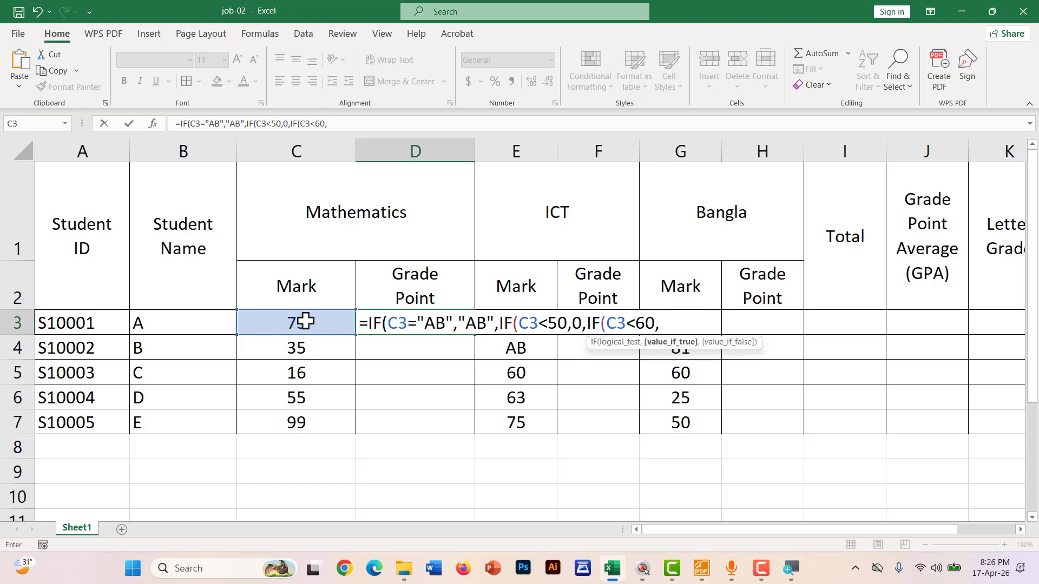
{"action": "type", "text": "2,"}
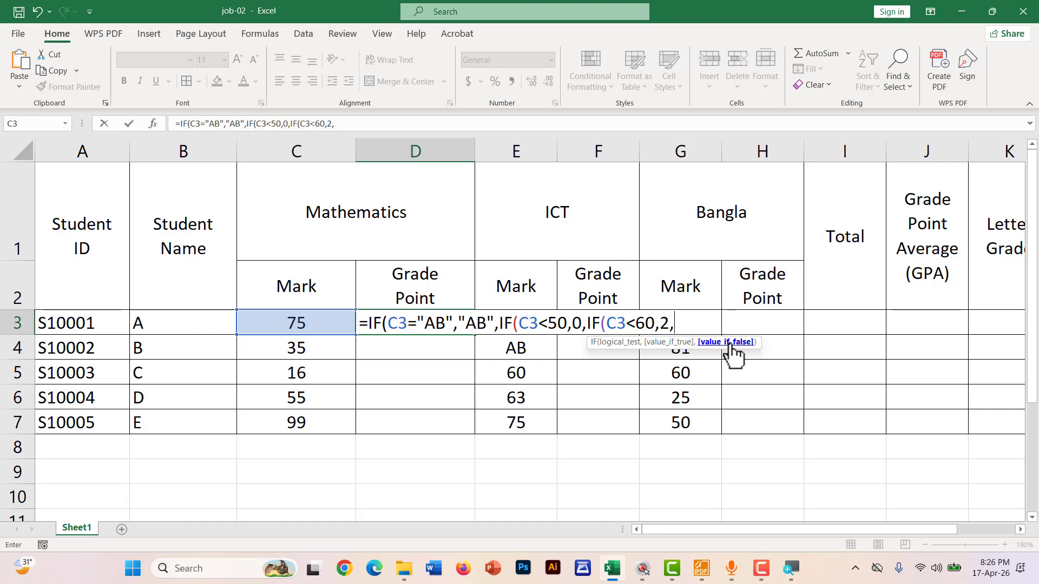
Add the nested bands C3<70 giving 3 and C3<80 giving 4 to D3's formula
{"action": "type", "text": "IF("}
{"action": "left_click", "coordinate": [310, 323]}
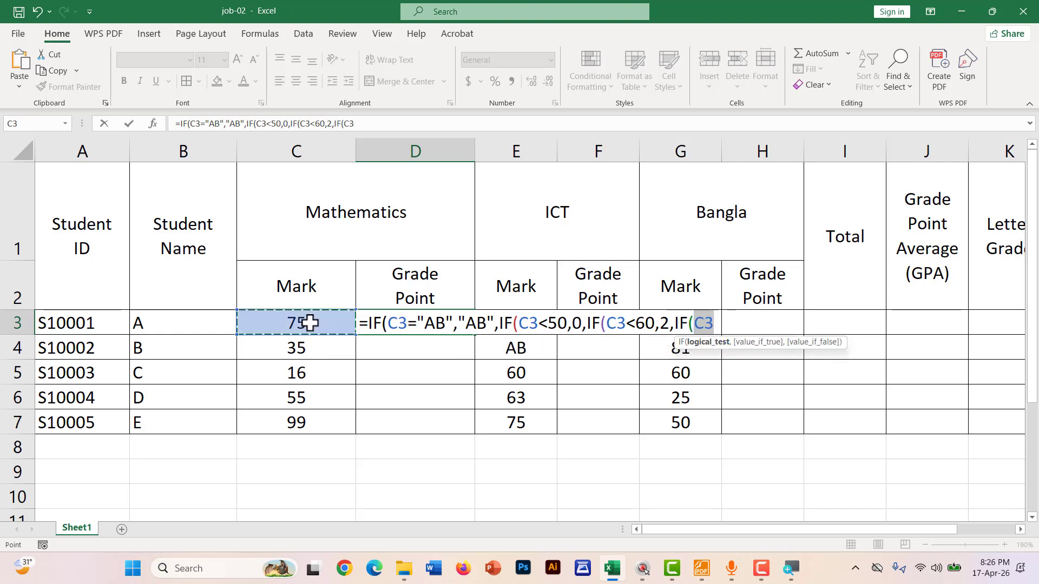
{"action": "type", "text": "<"}
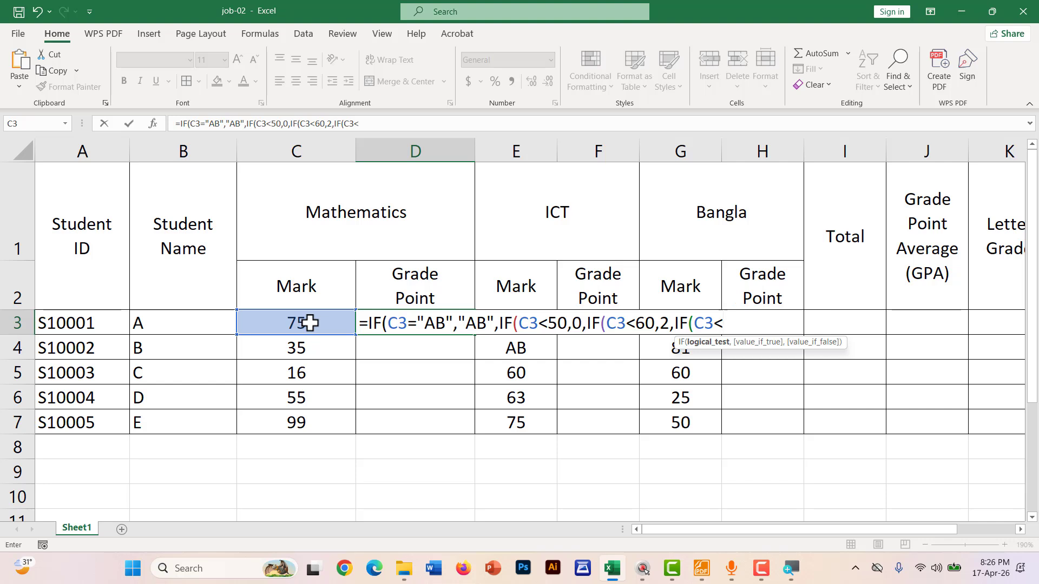
{"action": "type", "text": "70,"}
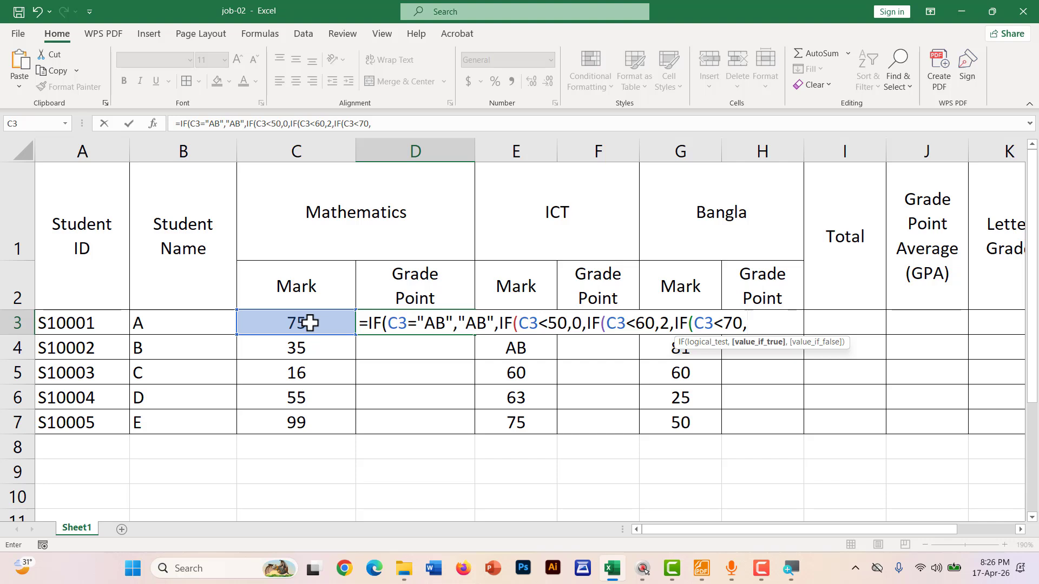
{"action": "type", "text": "3,"}
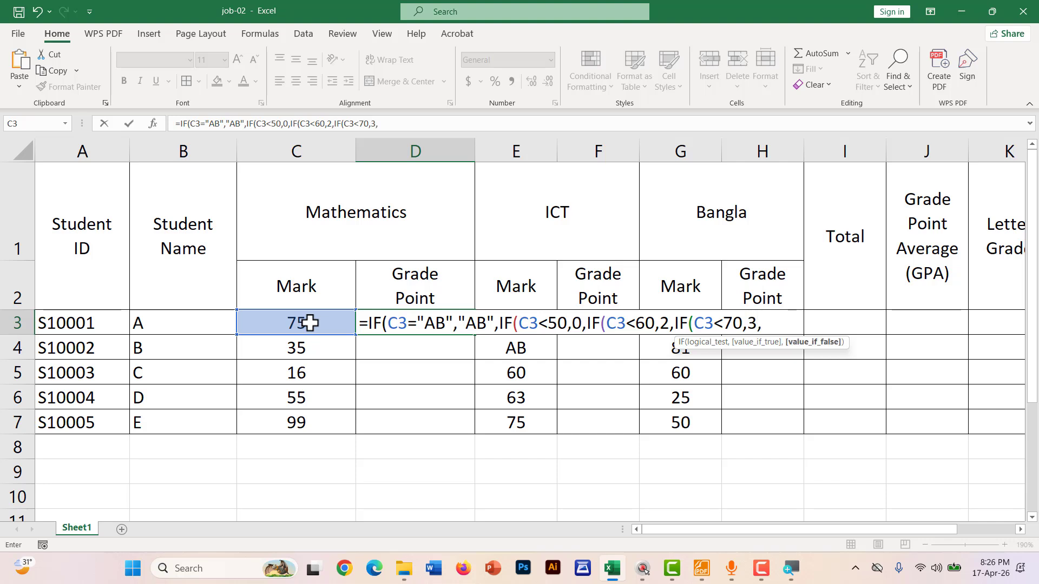
{"action": "type", "text": "IF("}
{"action": "left_click", "coordinate": [309, 323]}
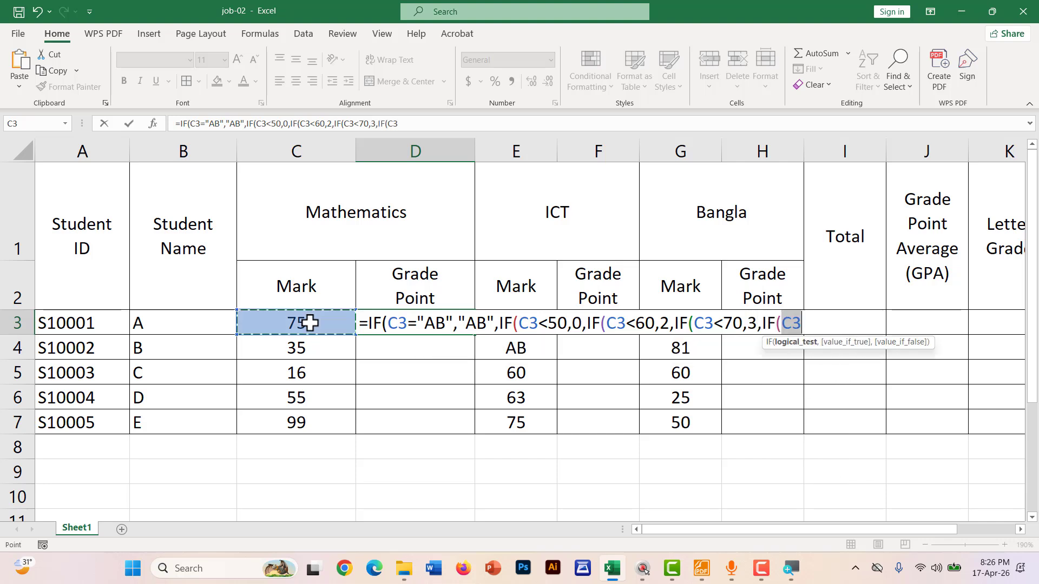
{"action": "type", "text": "<"}
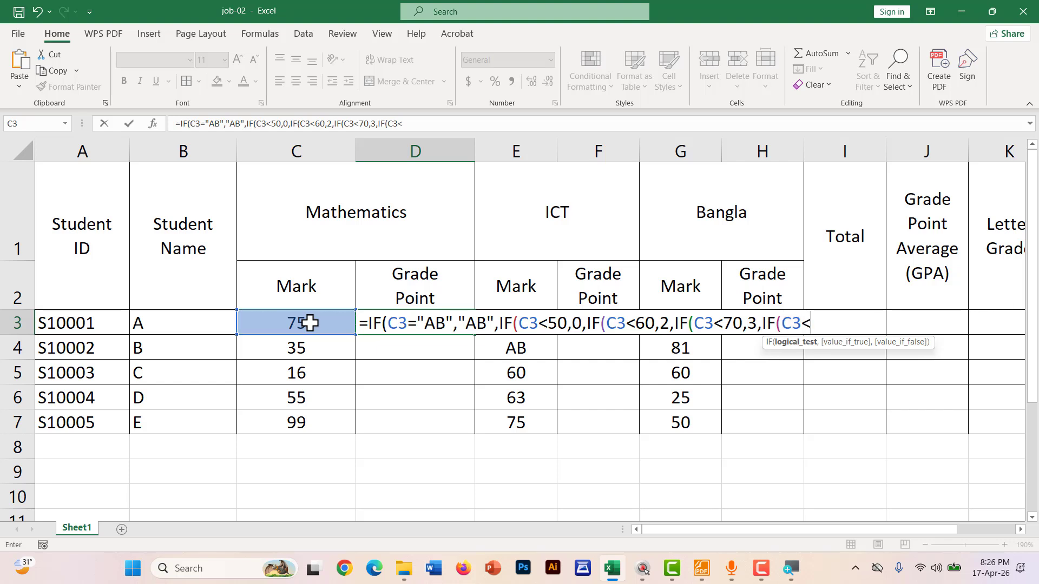
{"action": "type", "text": "80"}
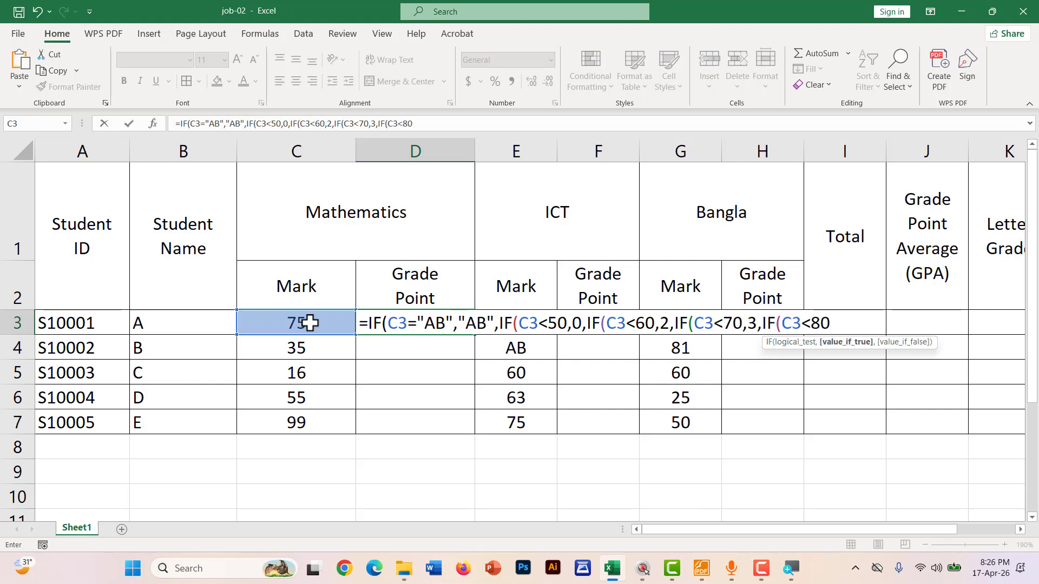
{"action": "type", "text": ",4,IF("}
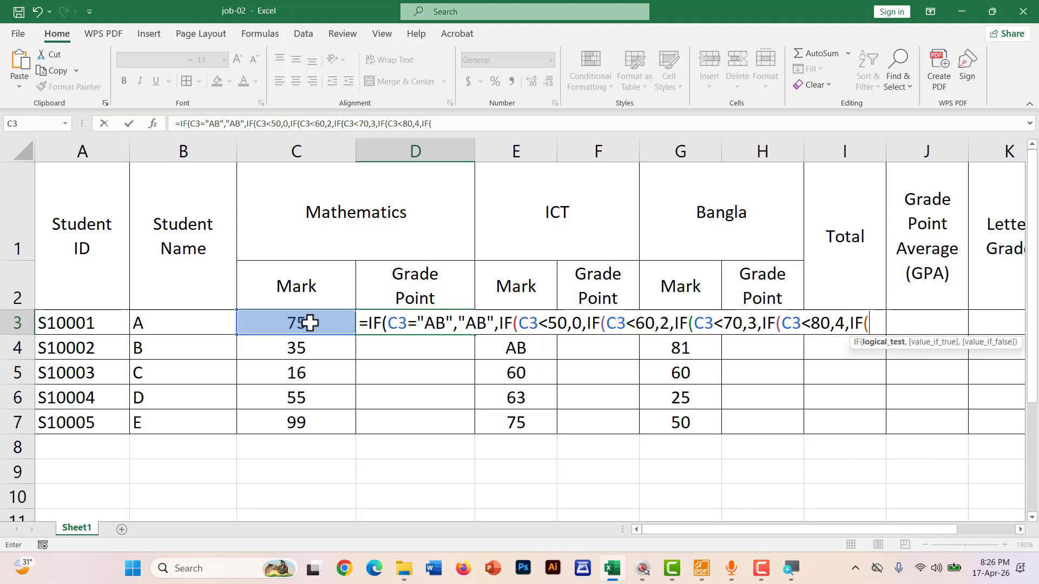
Finish with C3<=100 giving 5, else "", and accept Excel's bracket correction so D3 shows 4
{"action": "left_click", "coordinate": [309, 323]}
{"action": "type", "text": "<"}
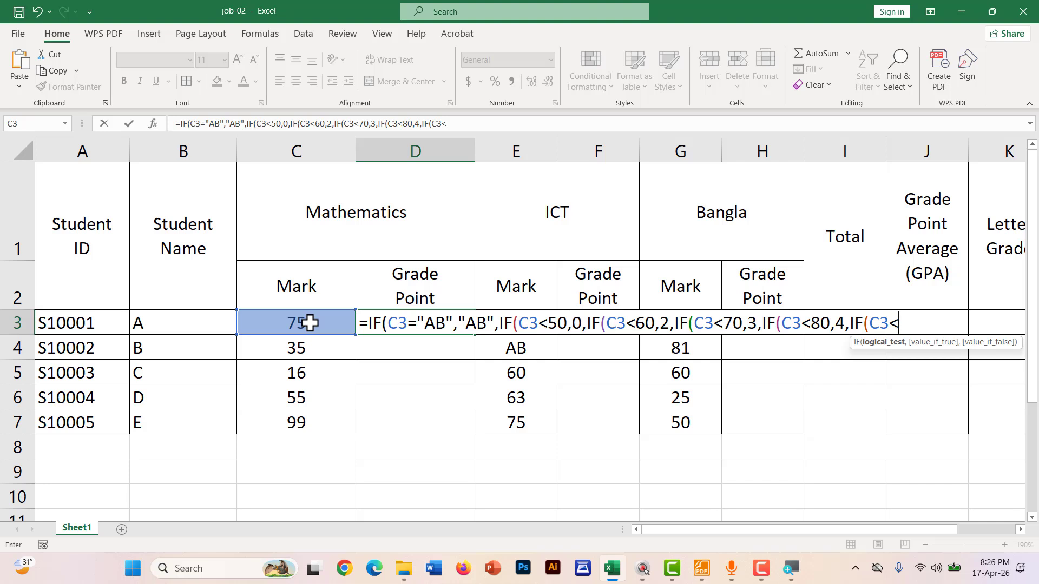
{"action": "type", "text": "=100"}
{"action": "type", "text": ","}
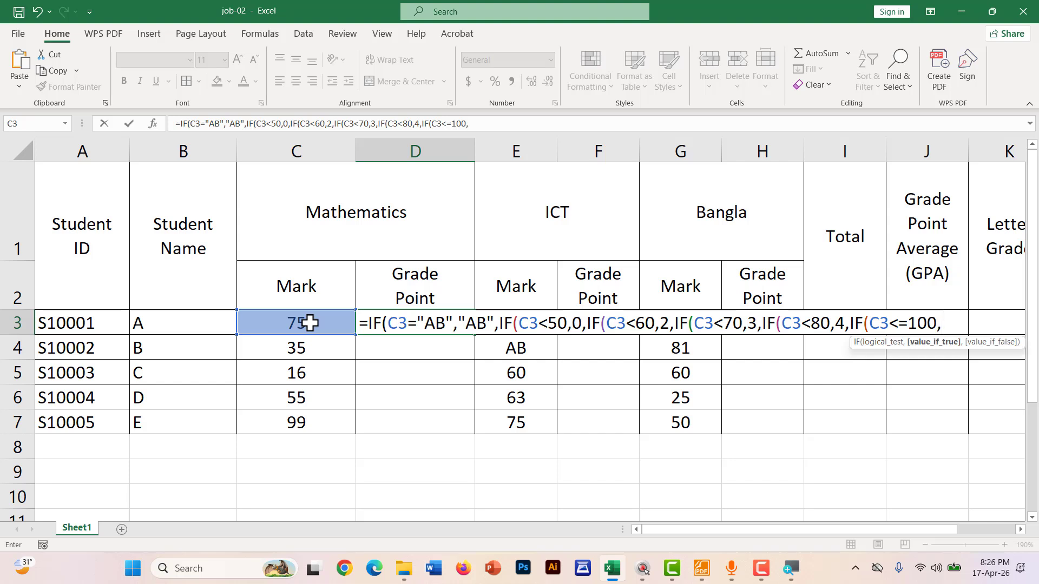
{"action": "type", "text": "5,"}
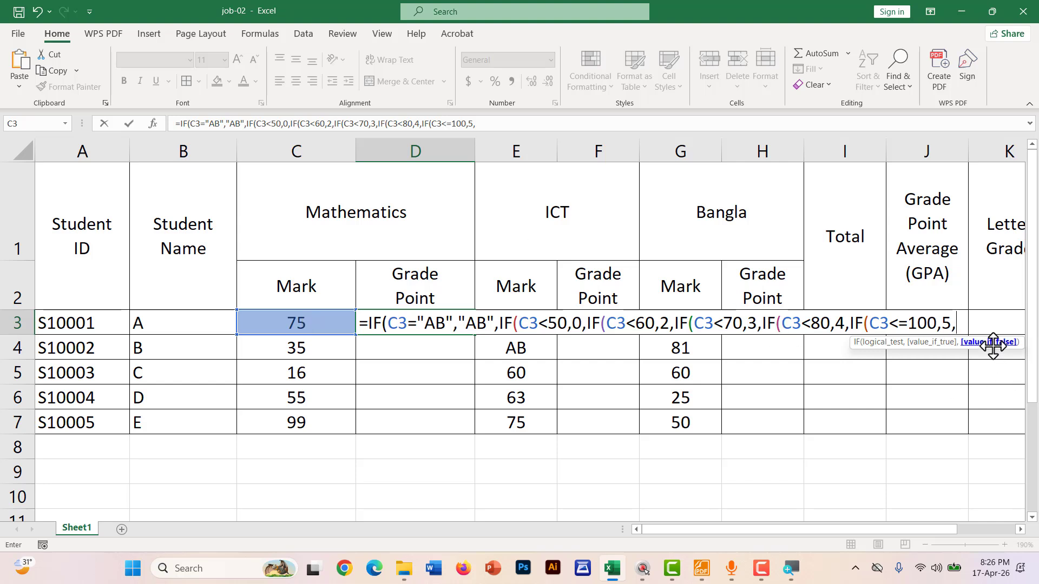
{"action": "type", "text": "\"\""}
{"action": "key", "text": "Return"}
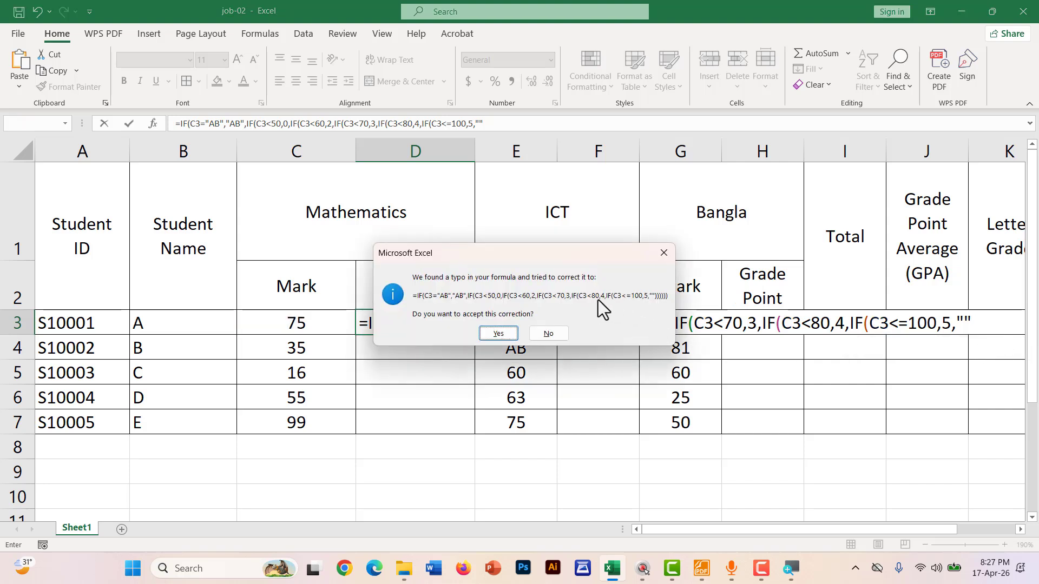
{"action": "left_click", "coordinate": [498, 334]}
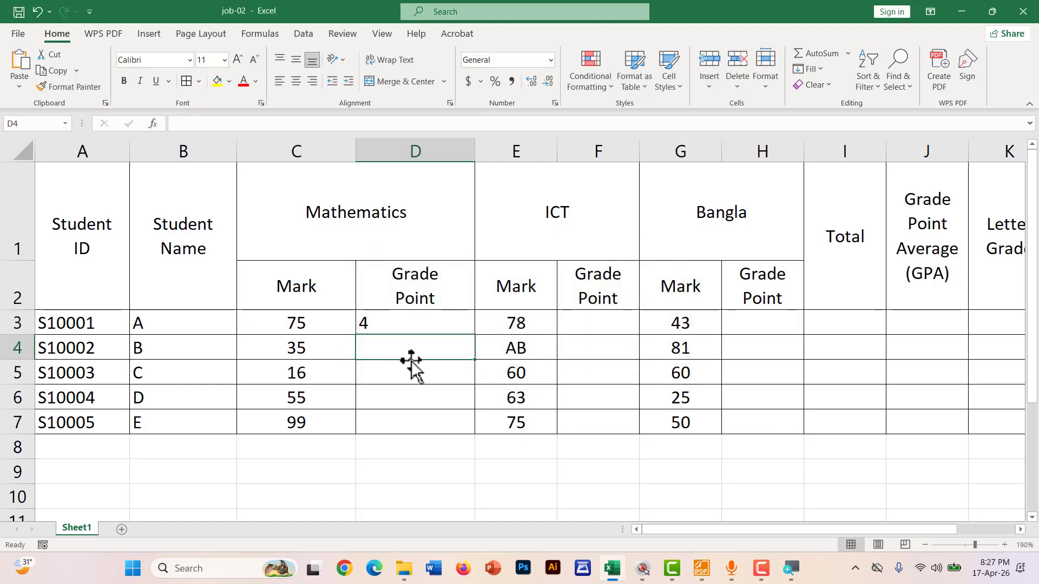
Copy D3's grade-point formula down through D7, giving 0, 0, 2 and 5 for the remaining students
{"action": "left_click", "coordinate": [403, 325]}
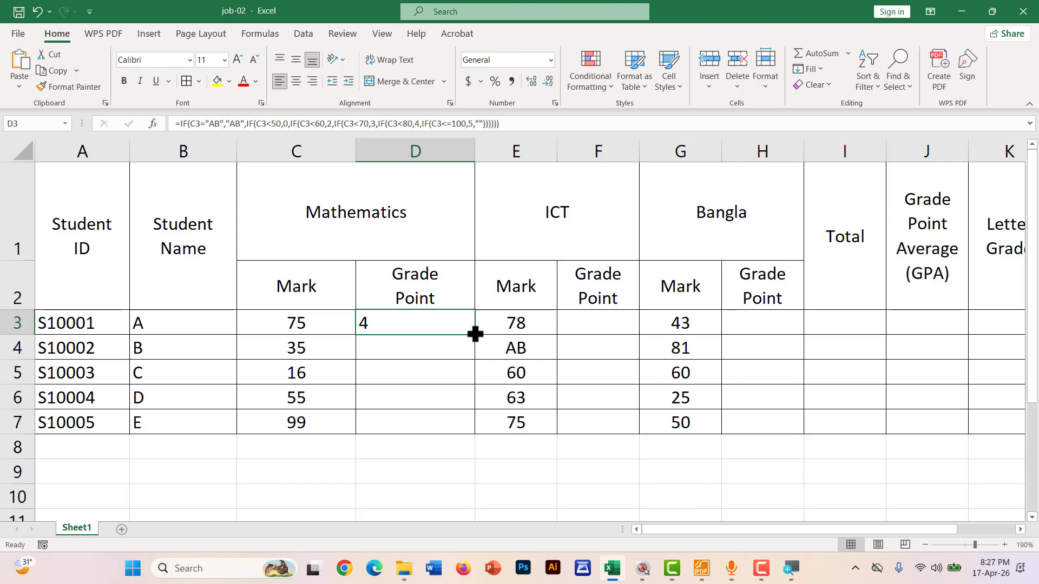
{"action": "left_click_drag", "start_coordinate": [474, 336], "coordinate": [457, 429]}
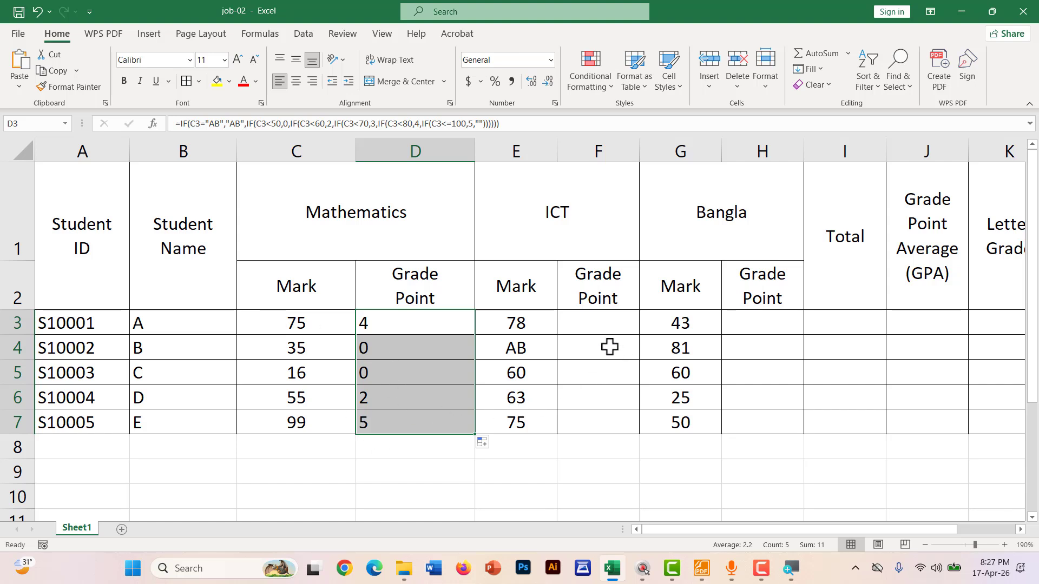
{"action": "key", "text": "ctrl+shift+d"}
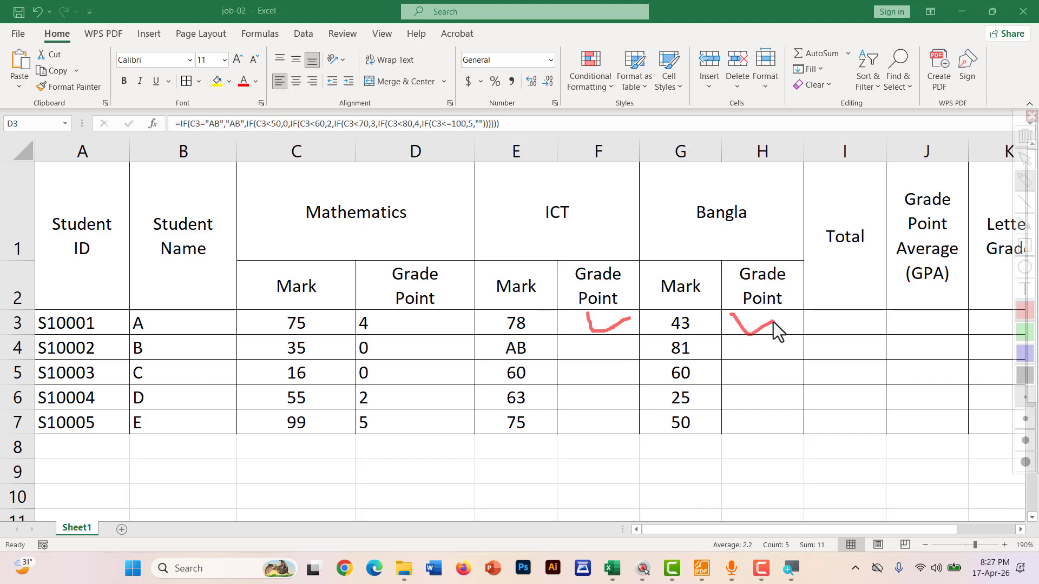
{"action": "key", "text": "Escape"}
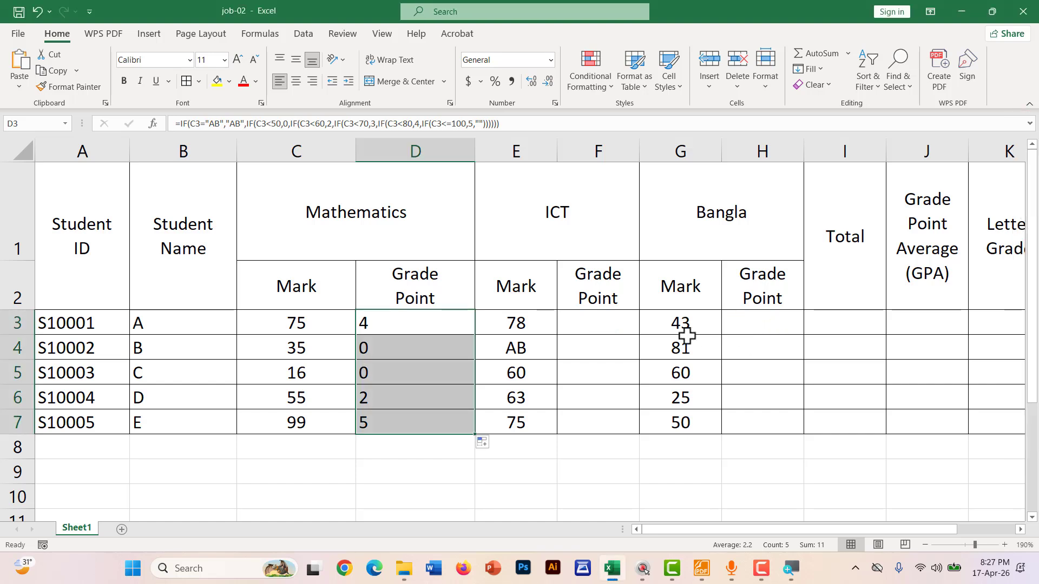
{"action": "double_click", "coordinate": [404, 327]}
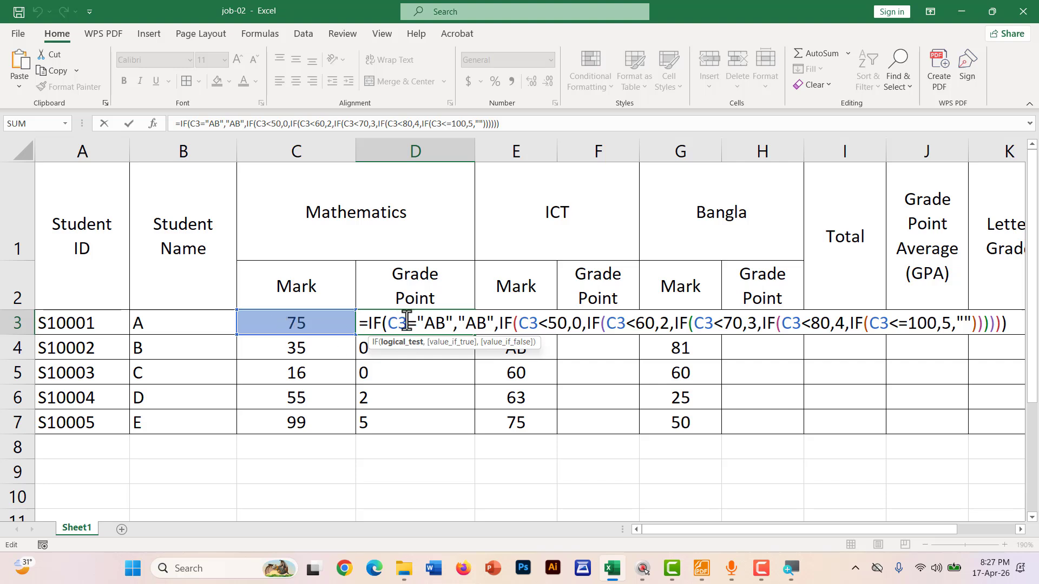
{"action": "left_click_drag", "start_coordinate": [407, 323], "coordinate": [389, 323]}
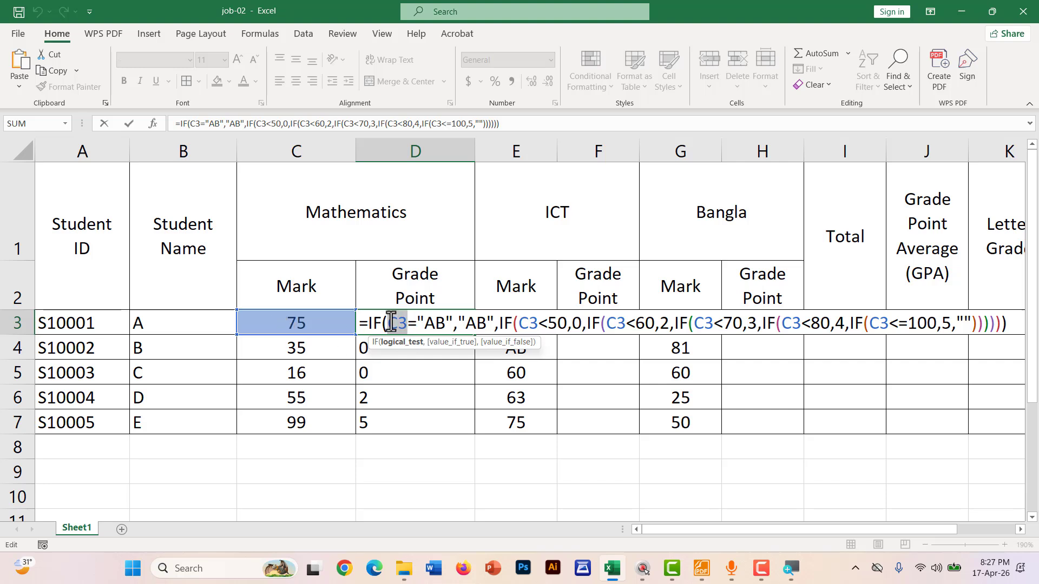
{"action": "key", "text": "Return"}
{"action": "left_click", "coordinate": [576, 323]}
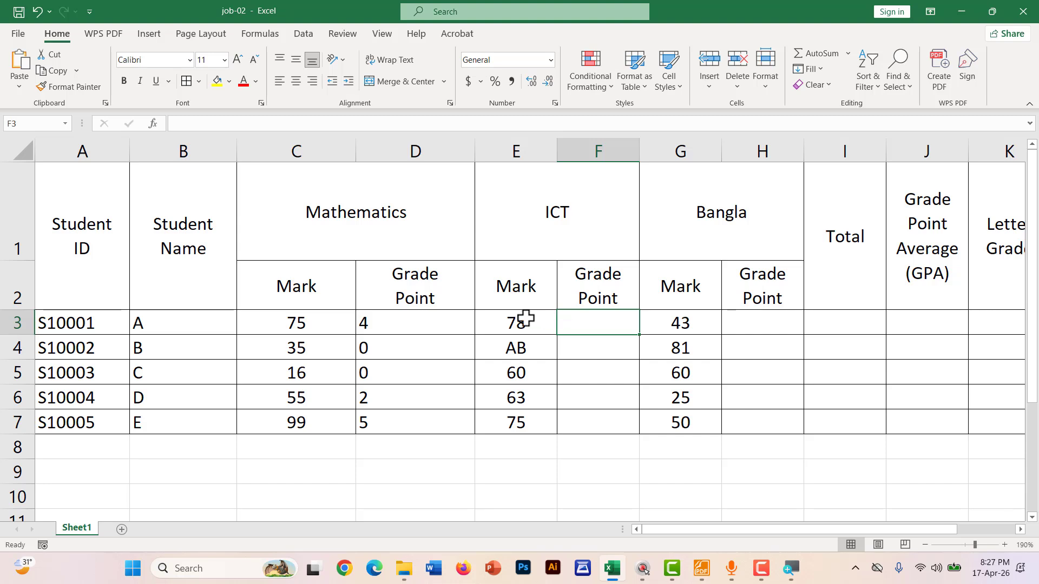
{"action": "double_click", "coordinate": [510, 323]}
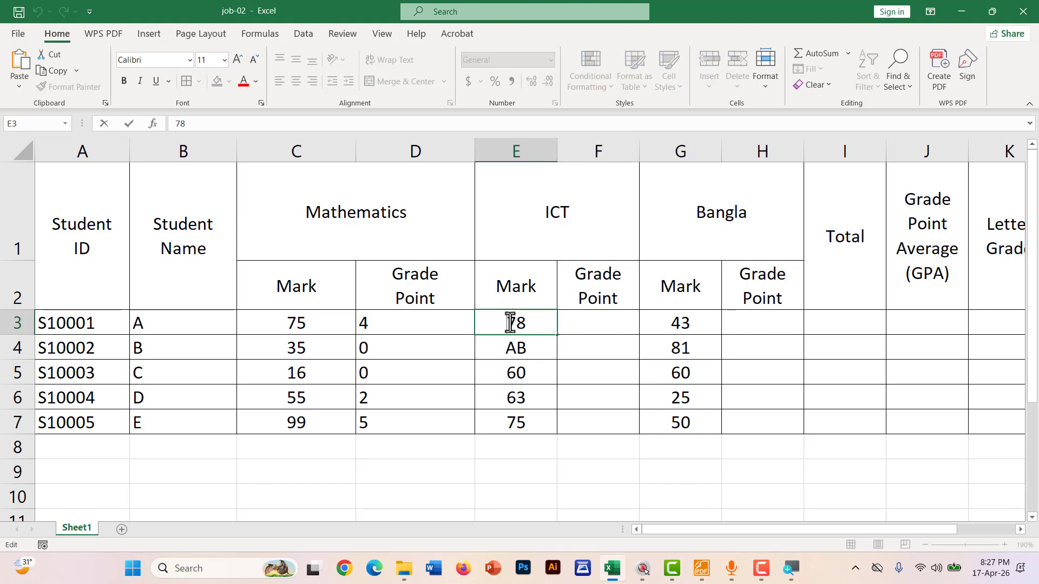
{"action": "left_click", "coordinate": [753, 323]}
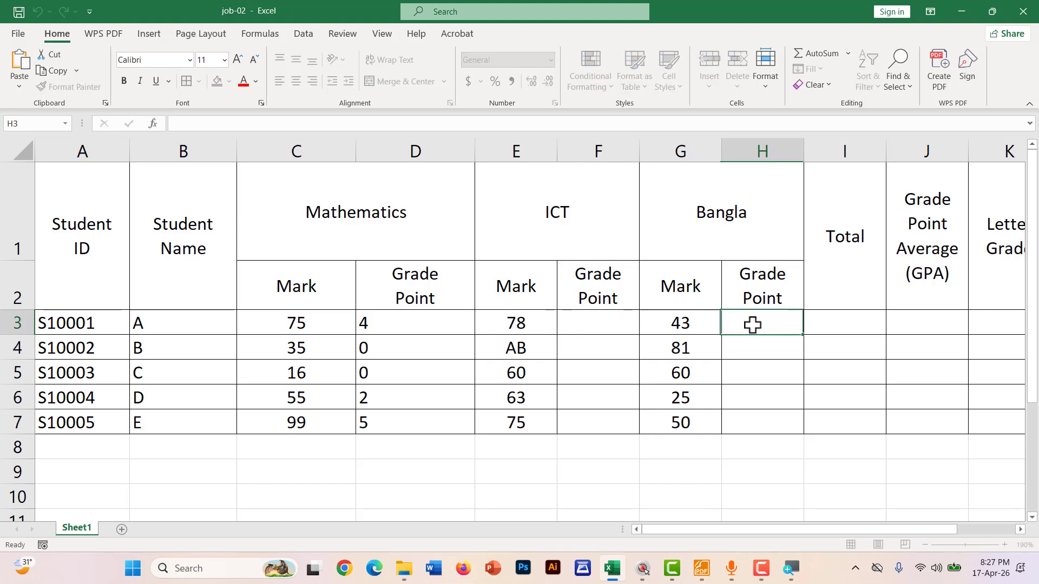
{"action": "left_click", "coordinate": [682, 323]}
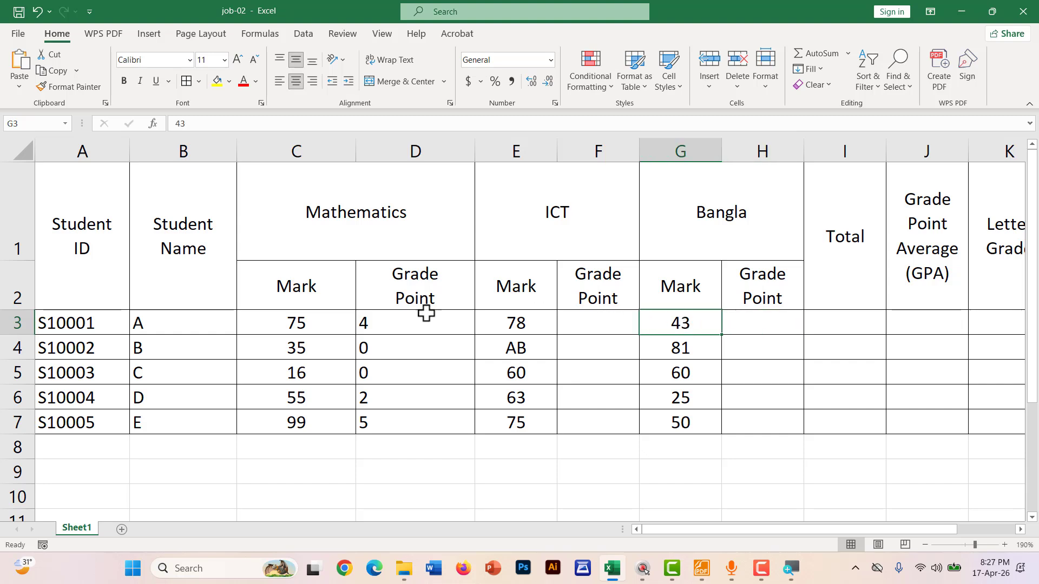
{"action": "left_click", "coordinate": [386, 324]}
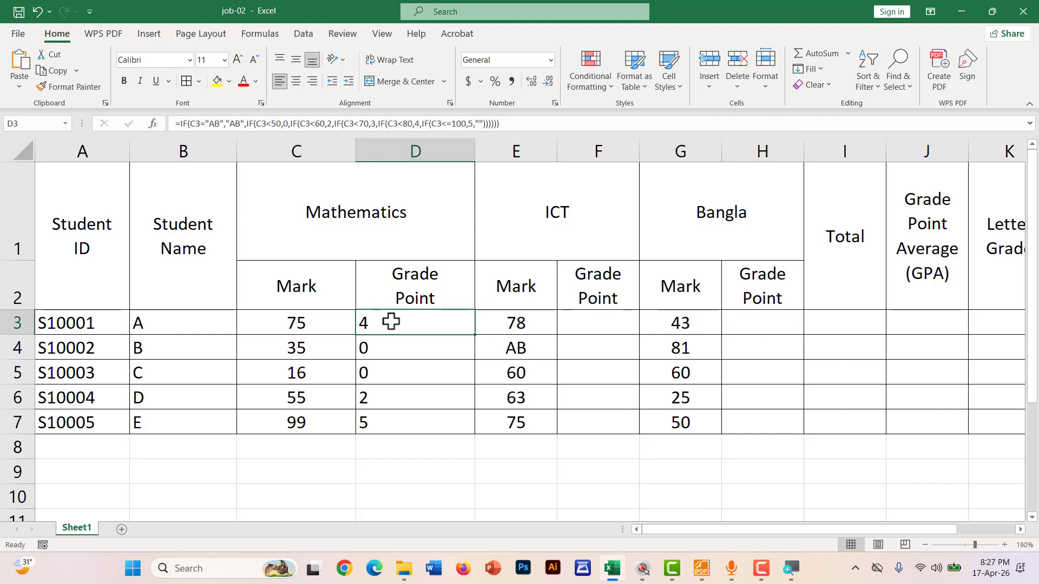
{"action": "double_click", "coordinate": [398, 322]}
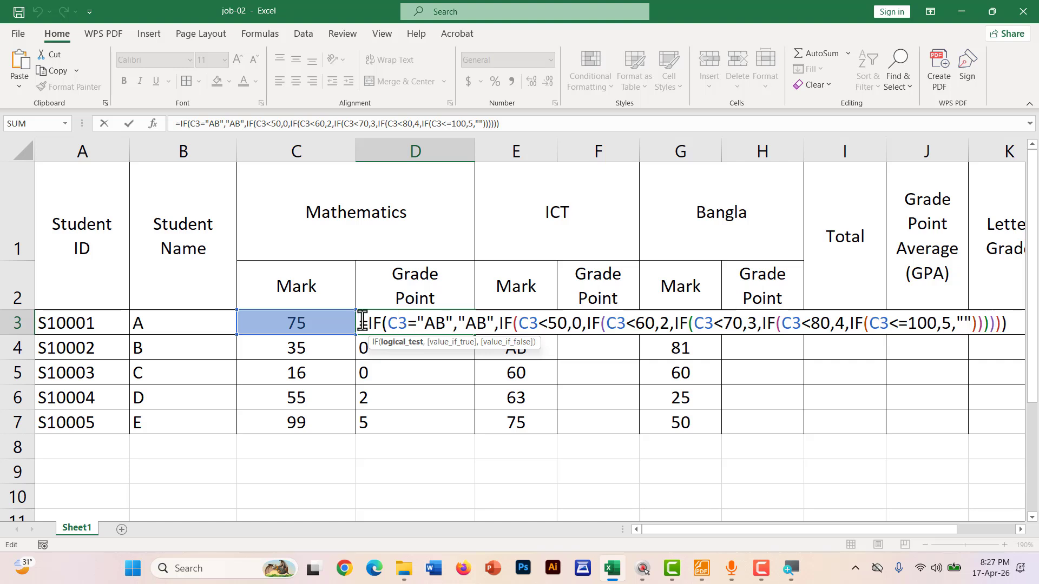
{"action": "left_click_drag", "start_coordinate": [361, 323], "coordinate": [1008, 323]}
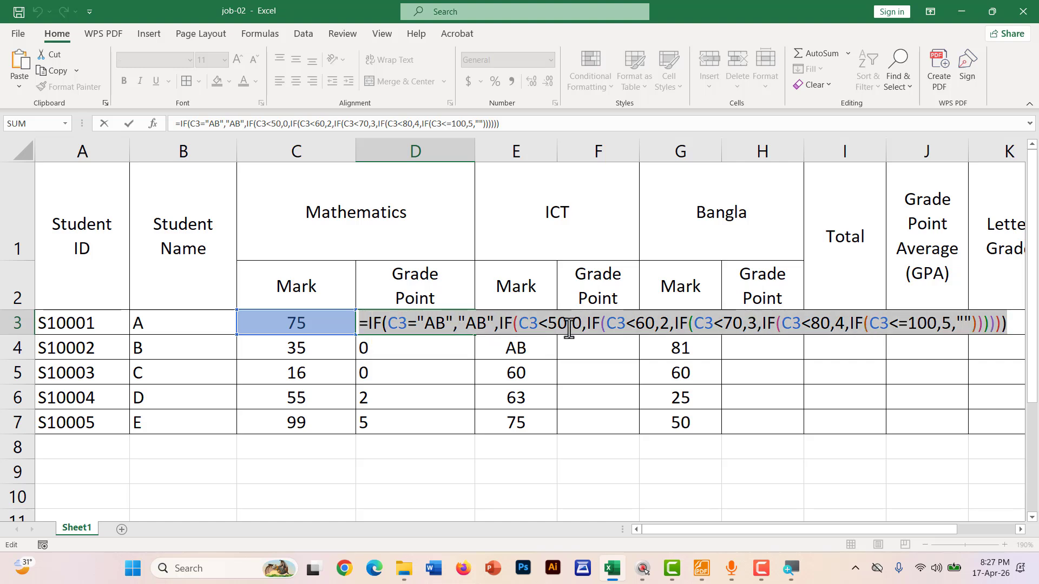
{"action": "key", "text": "Return"}
{"action": "left_click", "coordinate": [420, 321]}
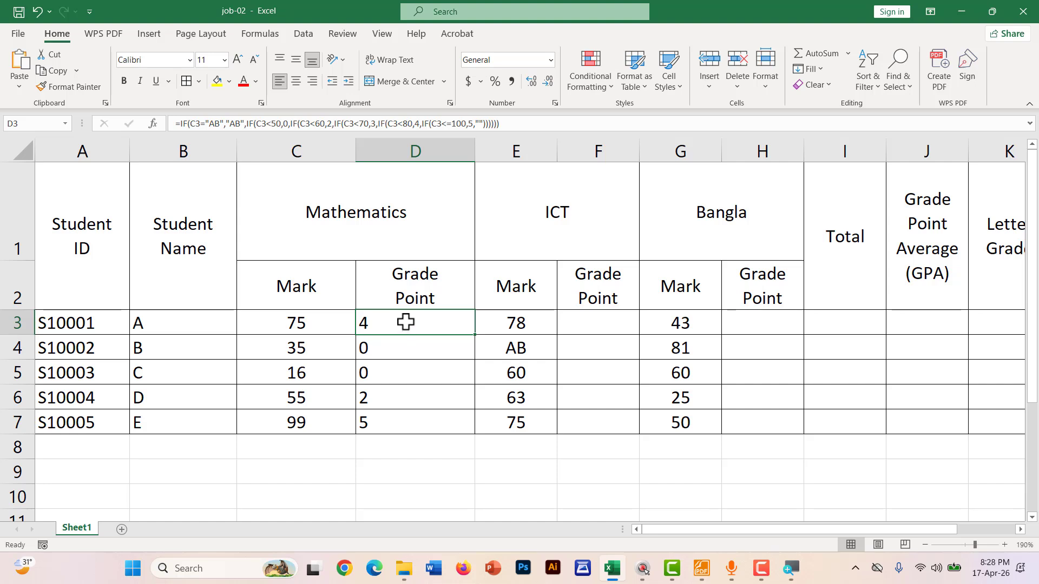
Copy the Mathematics grade-point formula from D3 and paste it into F3
{"action": "right_click", "coordinate": [405, 322]}
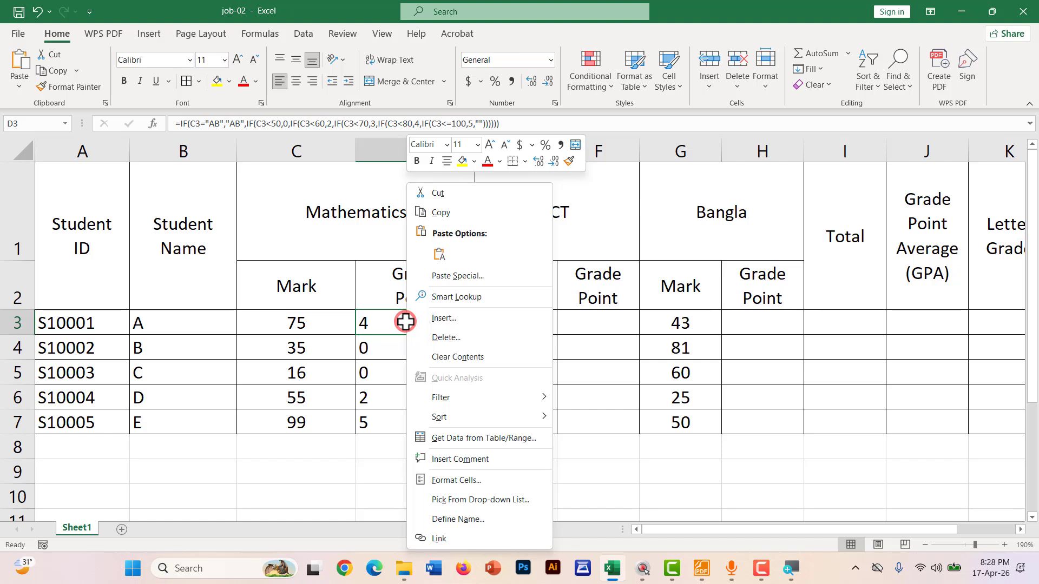
{"action": "left_click", "coordinate": [442, 212]}
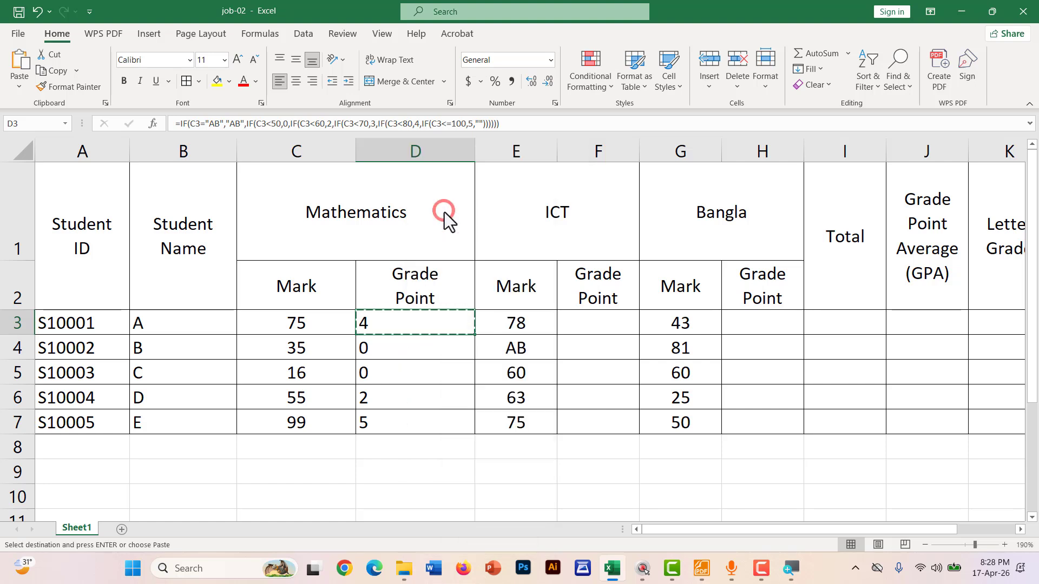
{"action": "left_click", "coordinate": [595, 321]}
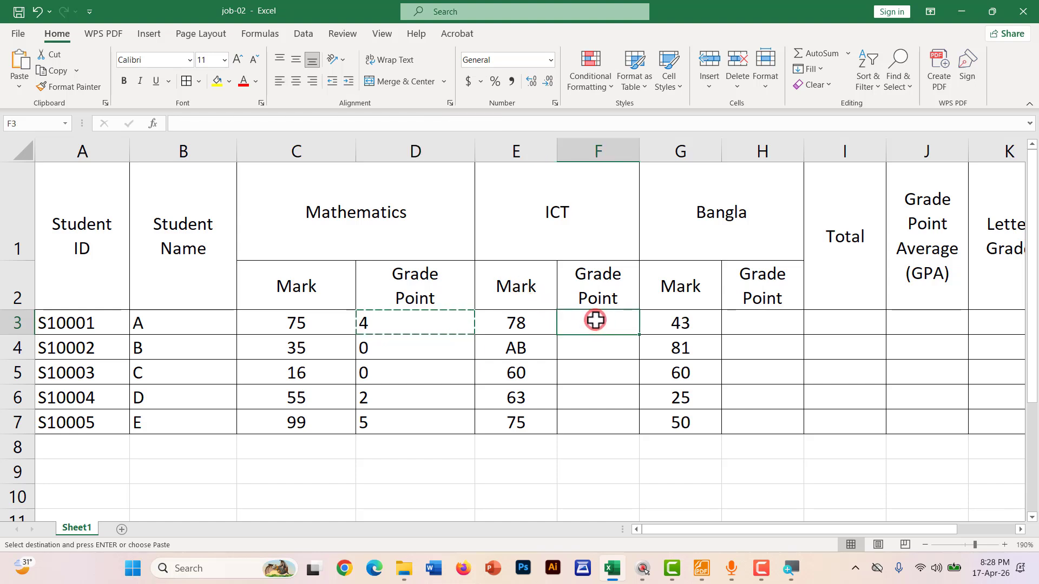
{"action": "right_click", "coordinate": [595, 321]}
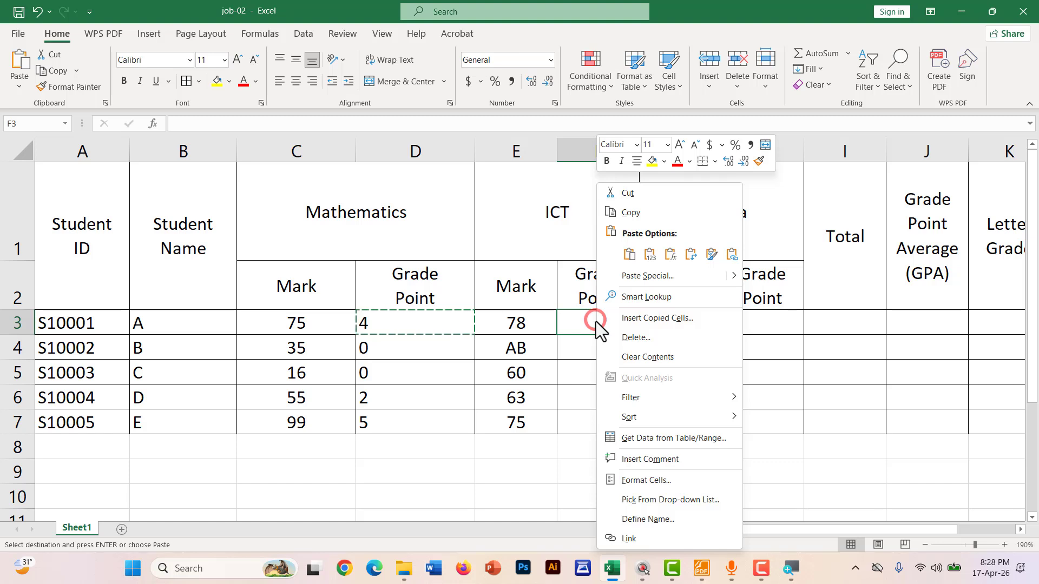
{"action": "left_click", "coordinate": [628, 254]}
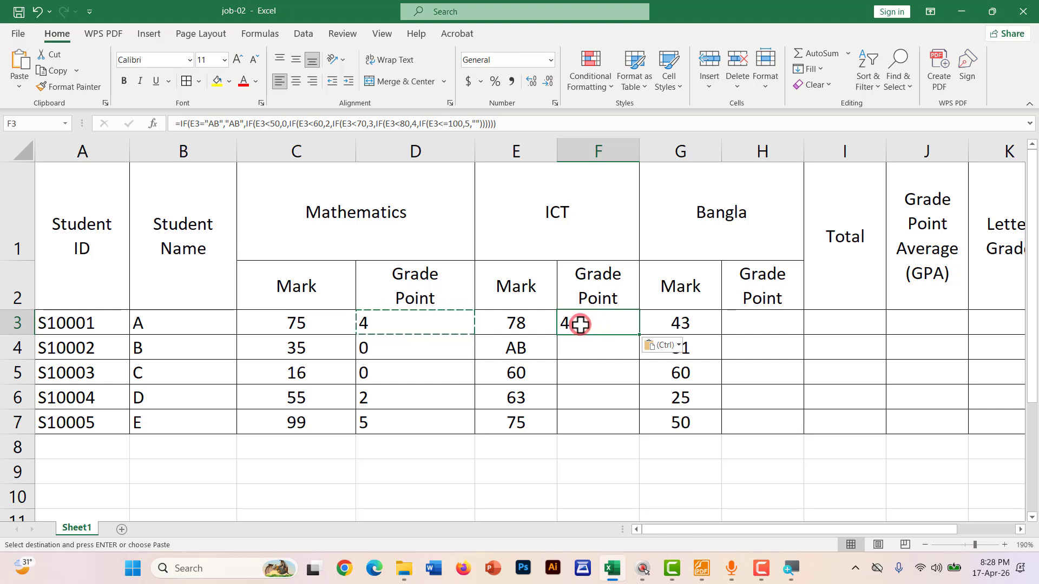
Confirm F3's formula references E3 and fill it down to F7, giving 4, AB, 3, 3, 4
{"action": "double_click", "coordinate": [583, 323]}
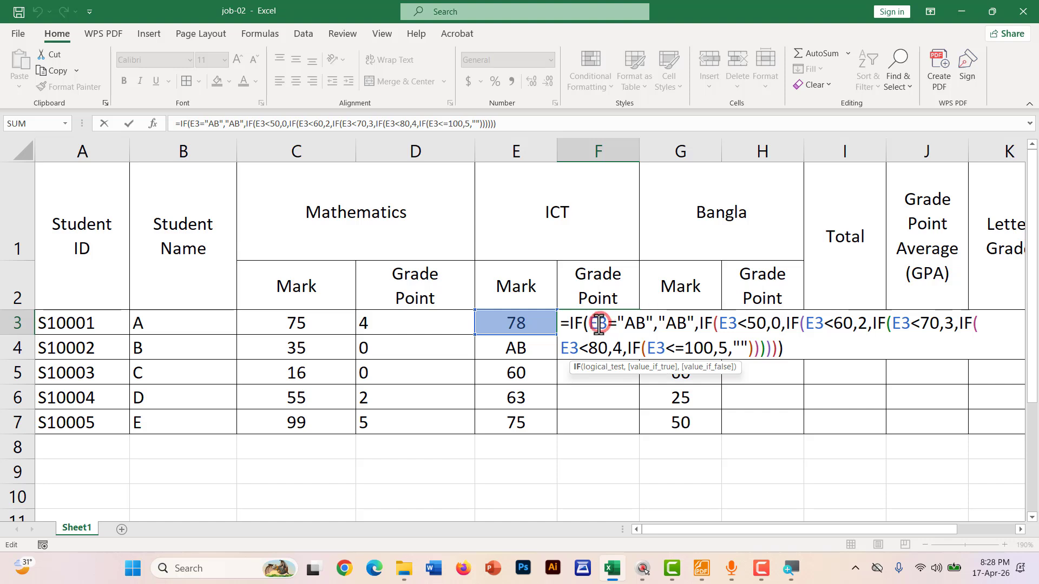
{"action": "double_click", "coordinate": [598, 323]}
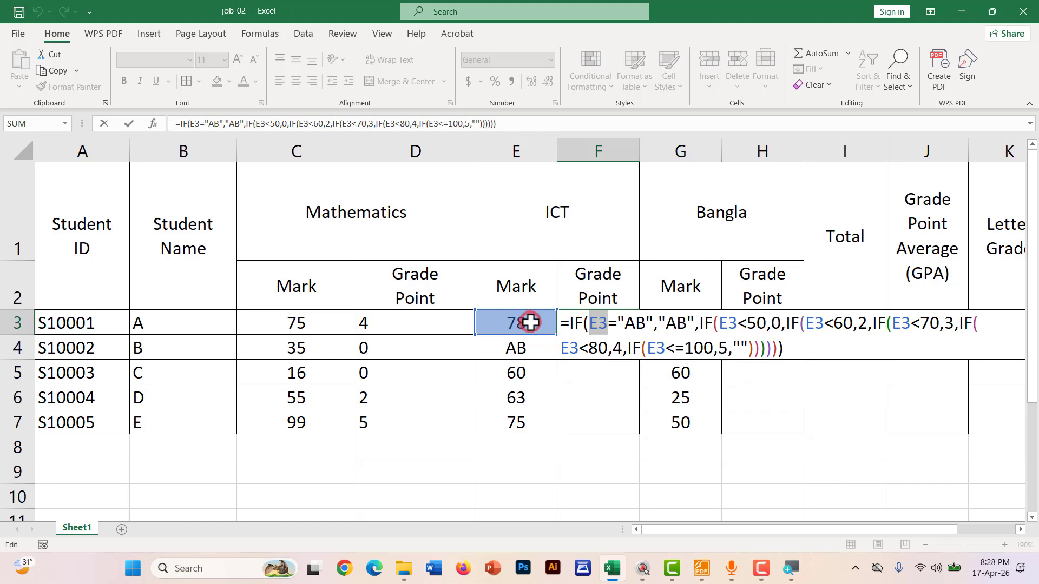
{"action": "key", "text": "Return"}
{"action": "left_click", "coordinate": [583, 323]}
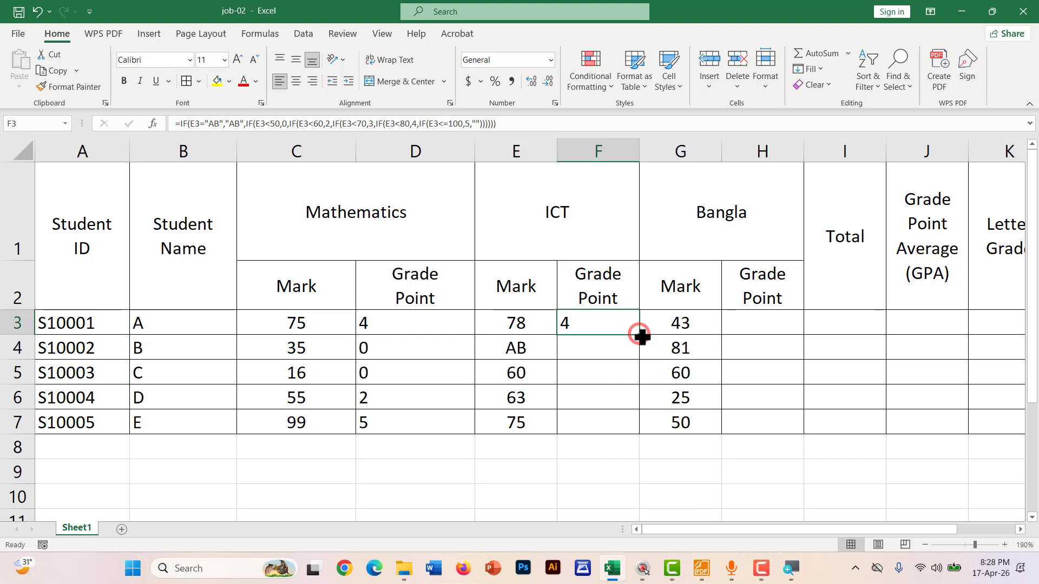
{"action": "left_click_drag", "start_coordinate": [640, 335], "coordinate": [633, 431]}
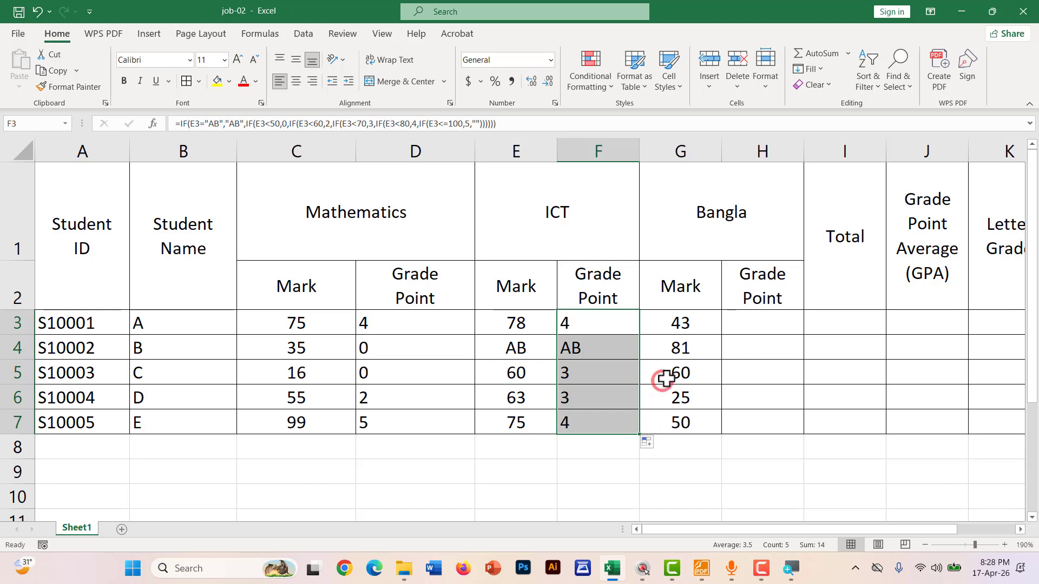
{"action": "left_click", "coordinate": [602, 324]}
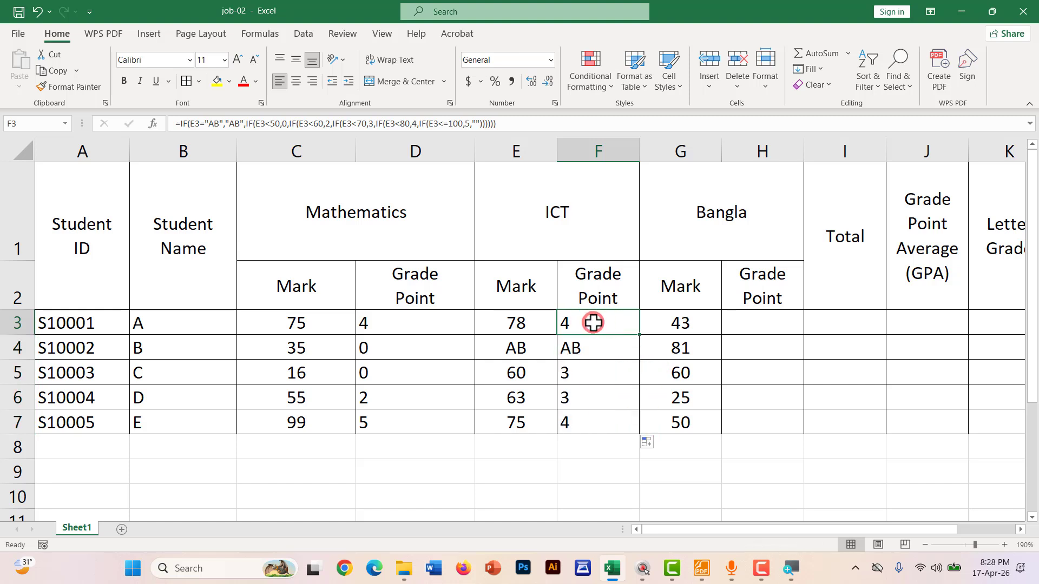
{"action": "double_click", "coordinate": [594, 323]}
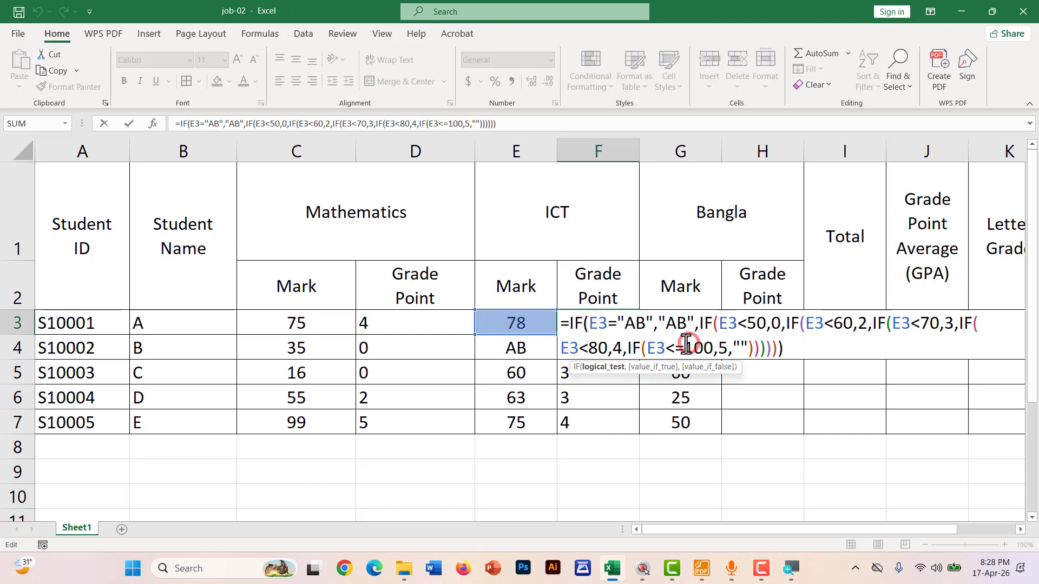
{"action": "left_click_drag", "start_coordinate": [801, 348], "coordinate": [552, 309]}
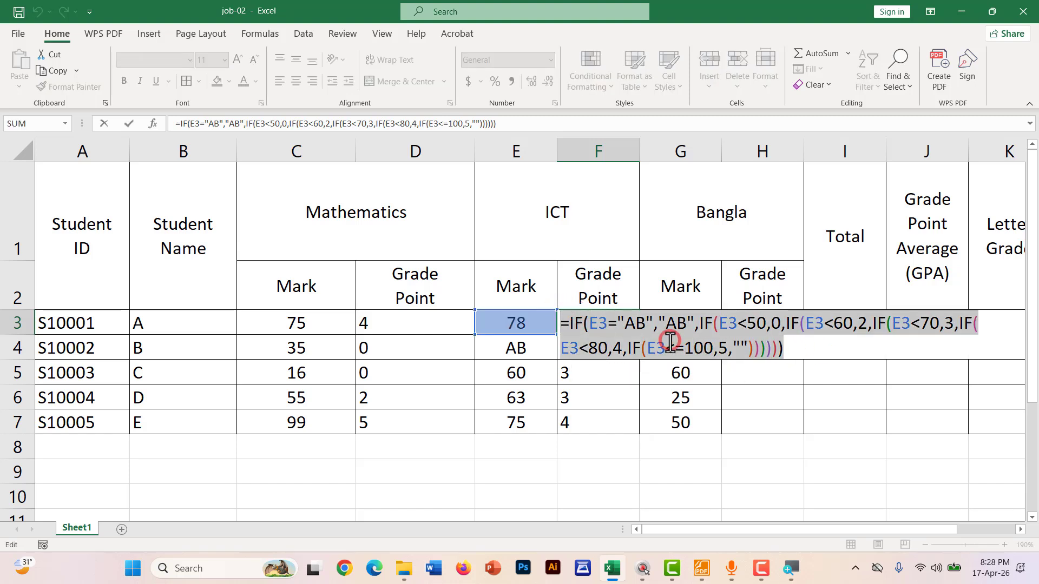
{"action": "key", "text": "Return"}
{"action": "left_click", "coordinate": [590, 322]}
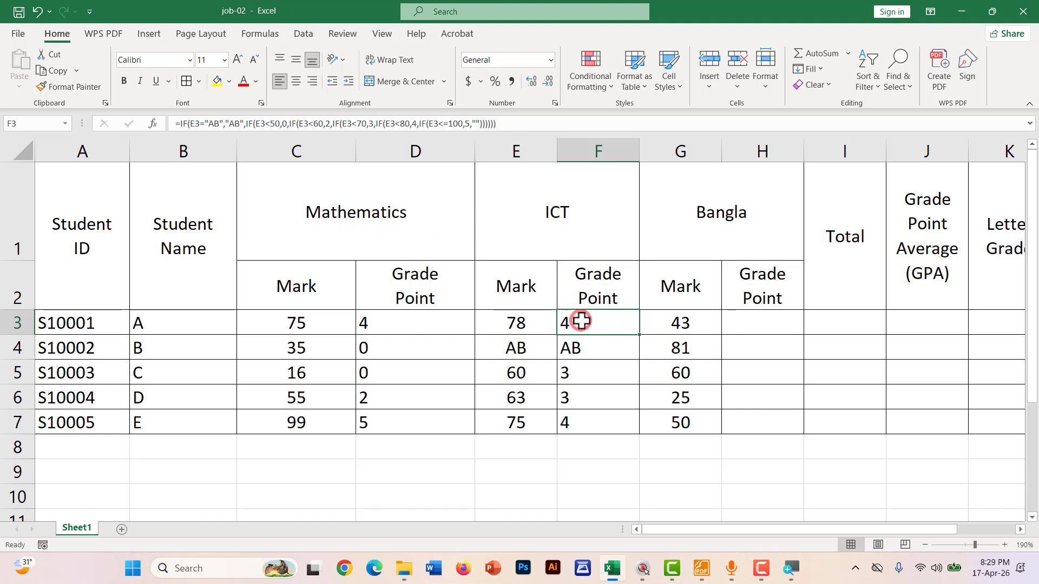
Copy F3's grade-point formula into H3 and confirm it
{"action": "right_click", "coordinate": [593, 325]}
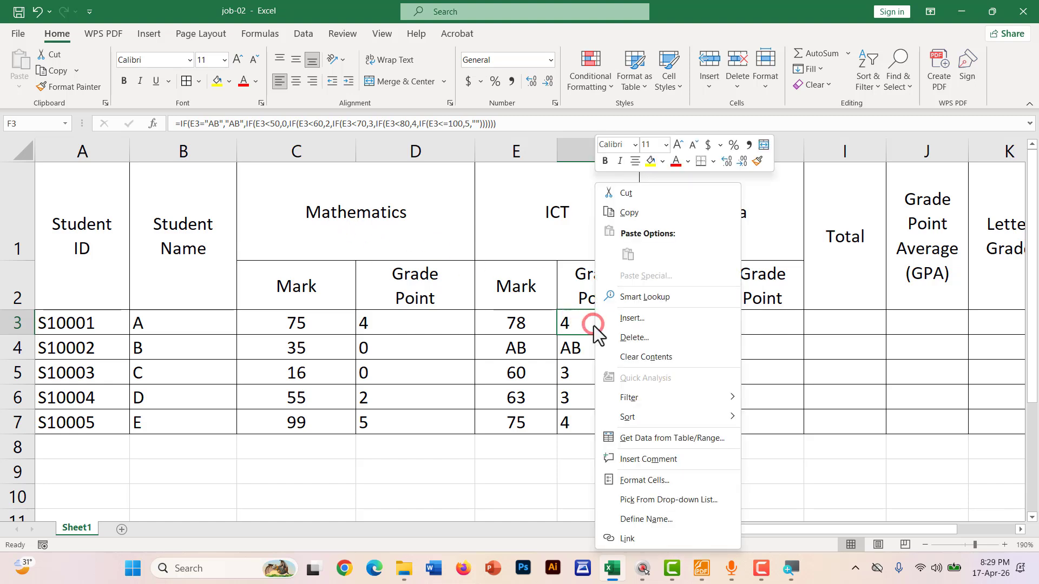
{"action": "left_click", "coordinate": [615, 213]}
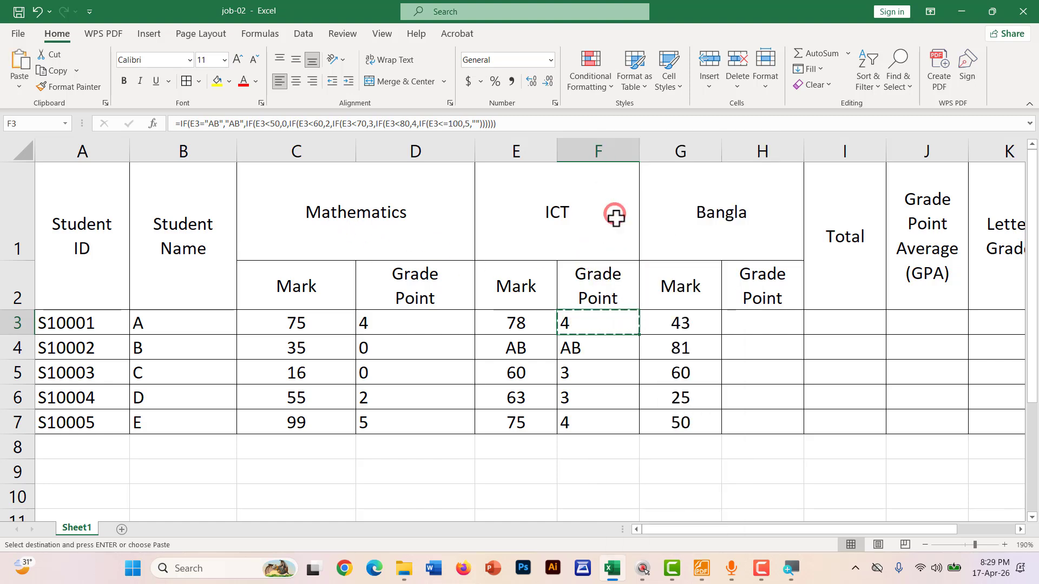
{"action": "left_click", "coordinate": [737, 316]}
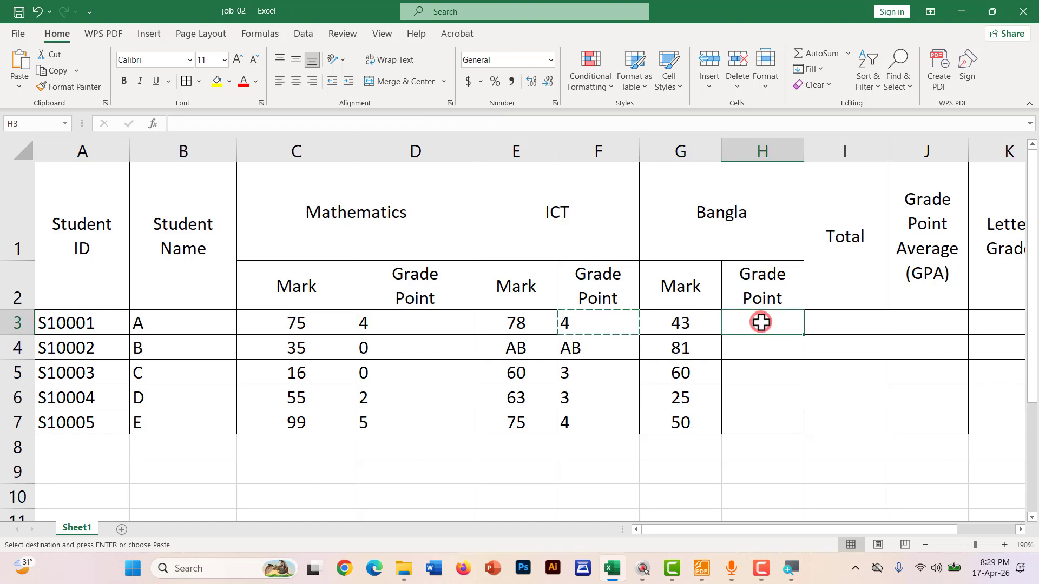
{"action": "right_click", "coordinate": [761, 323]}
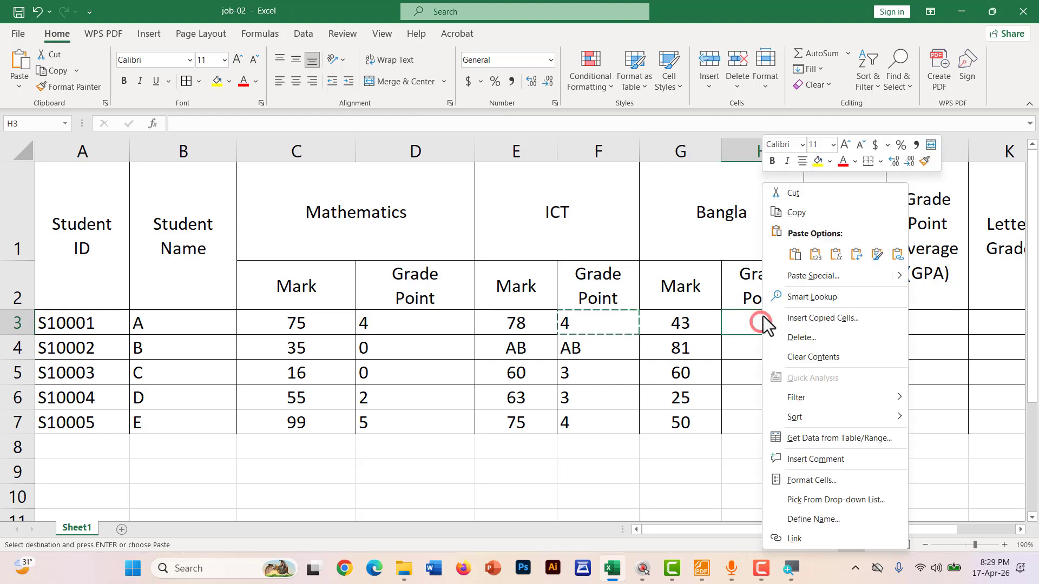
{"action": "left_click", "coordinate": [793, 256]}
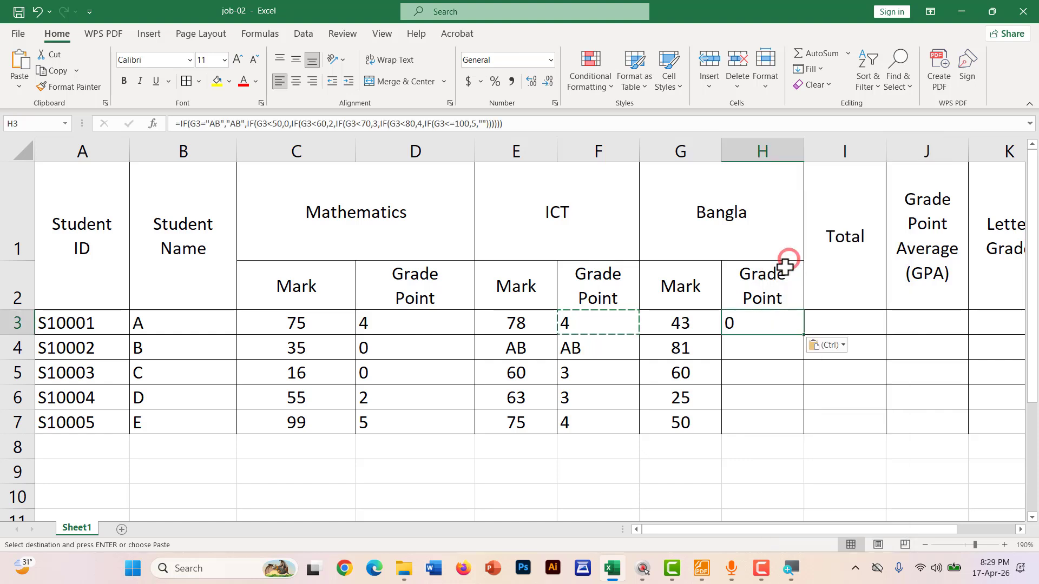
{"action": "double_click", "coordinate": [763, 322]}
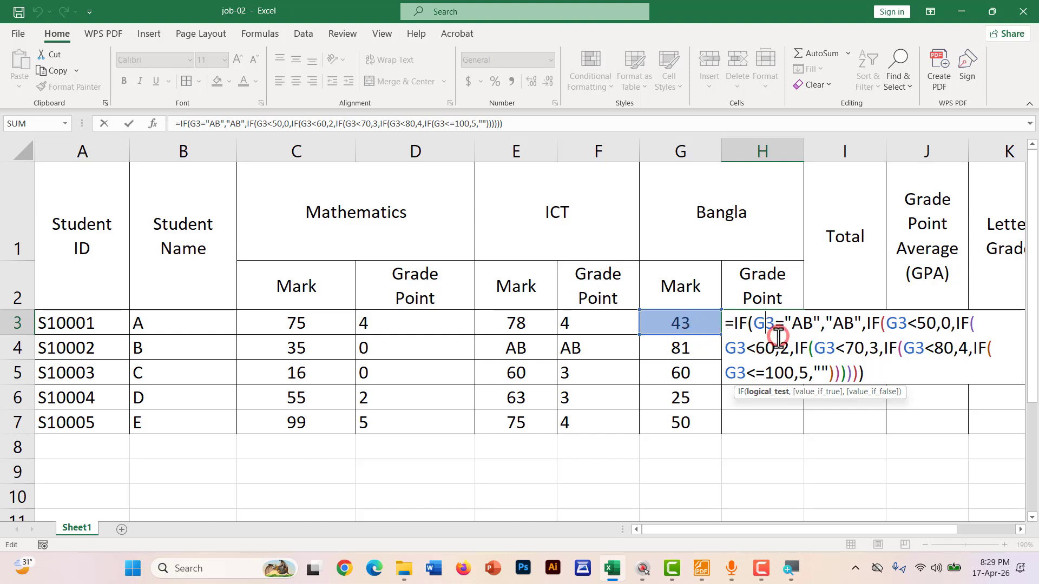
{"action": "key", "text": "Return"}
Fill H3's formula down H3:H7 with Ctrl+D, giving 0, 5, 3, 0 and 2
{"action": "left_click", "coordinate": [769, 323]}
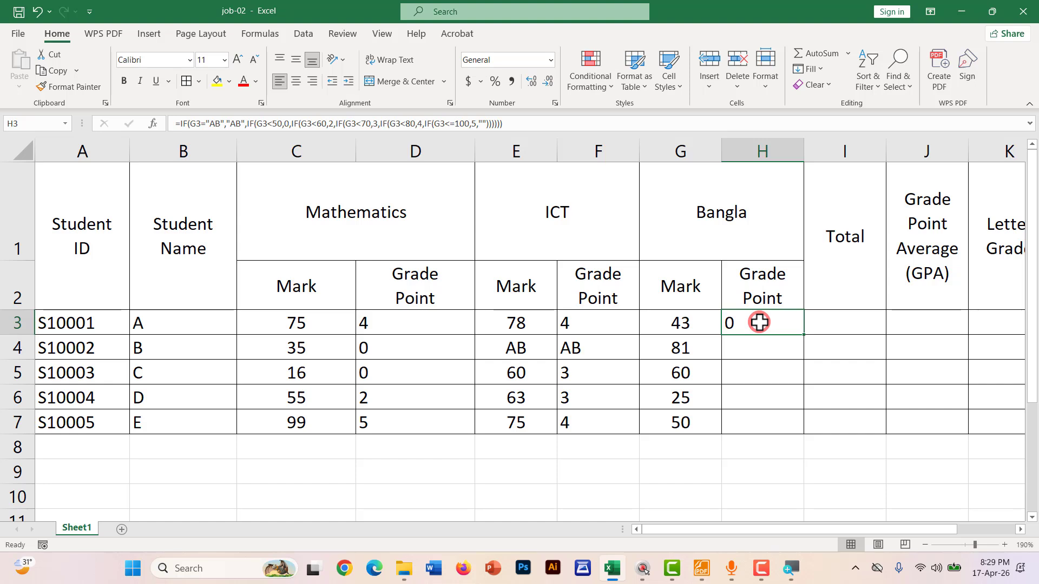
{"action": "left_click_drag", "start_coordinate": [759, 323], "coordinate": [758, 413]}
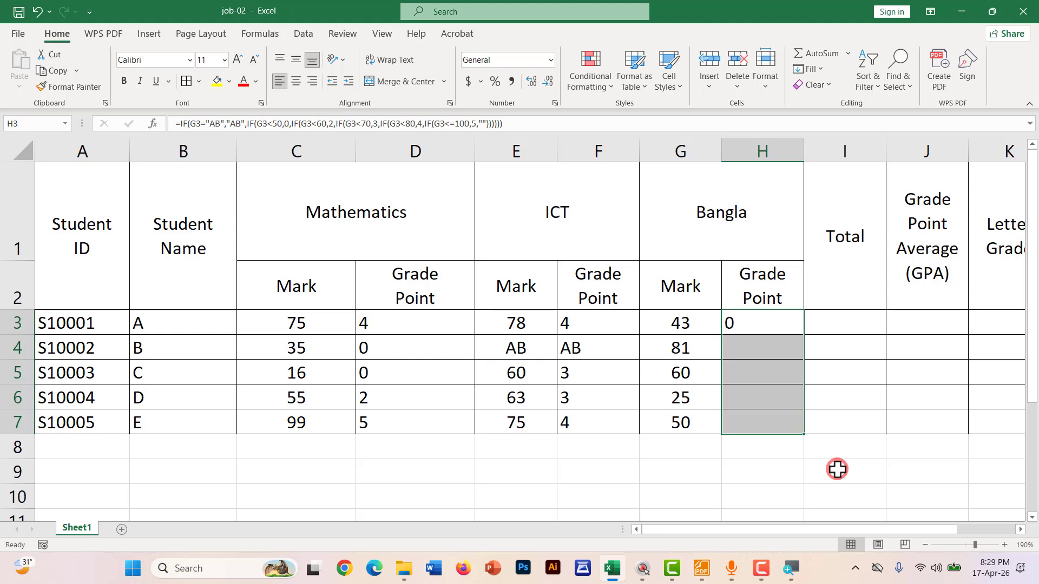
{"action": "key", "text": "ctrl+d"}
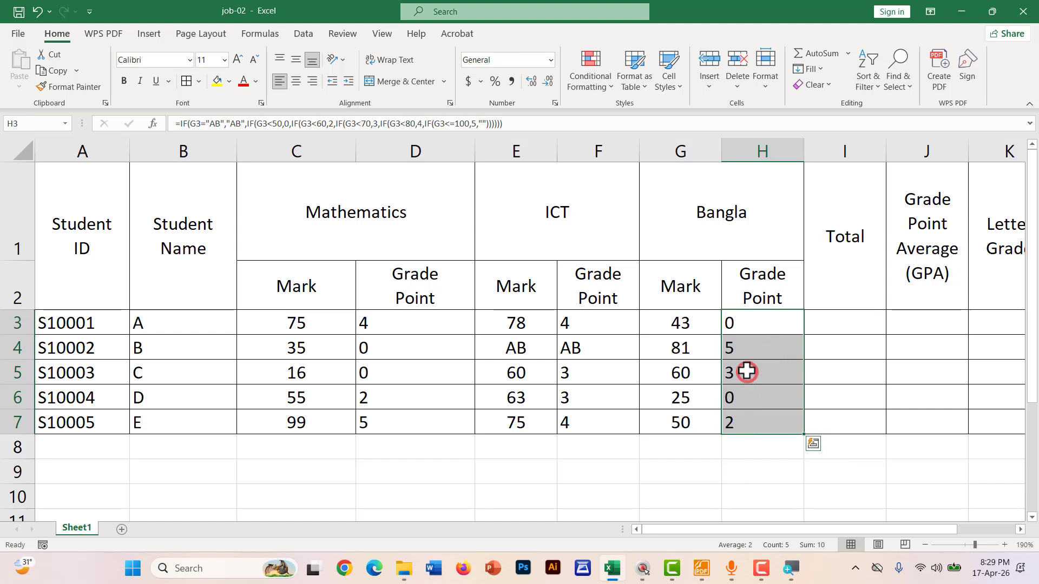
{"action": "double_click", "coordinate": [764, 424]}
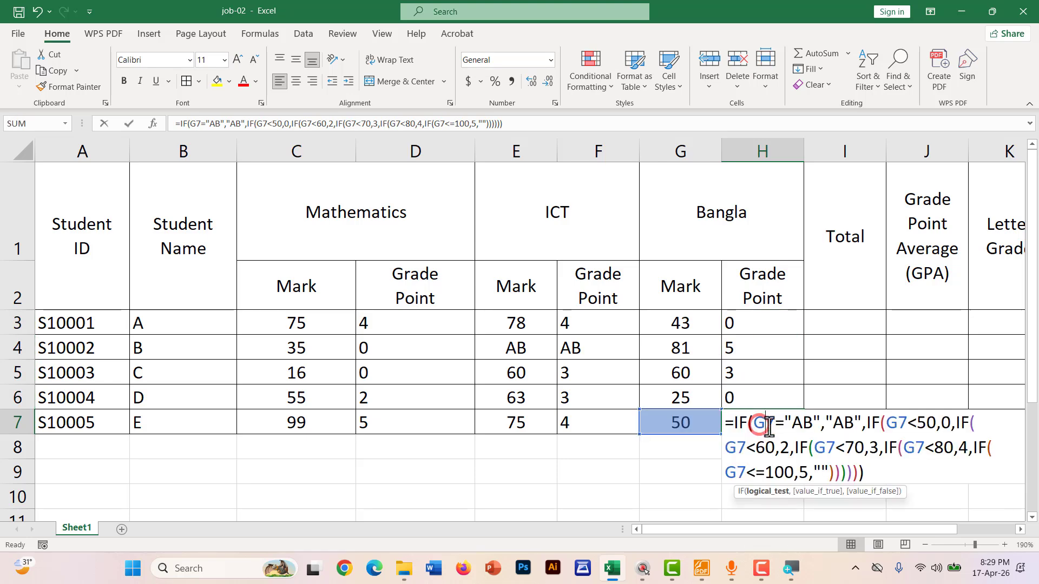
{"action": "key", "text": "Return"}
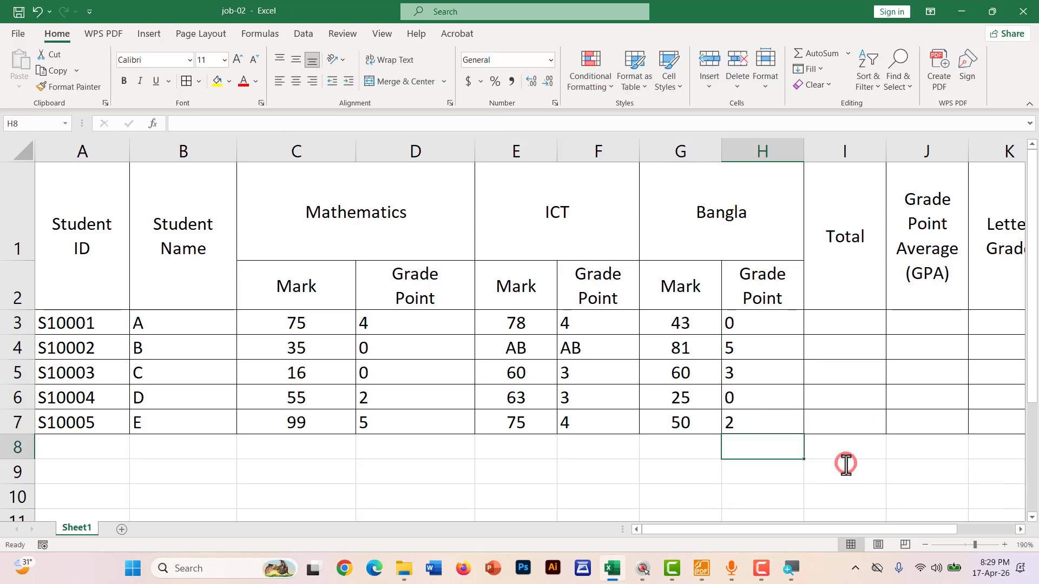
Undo the red AB underlines in the PDF grade table and loop the 5.00–0.00 grade points in red
{"action": "left_click", "coordinate": [702, 568]}
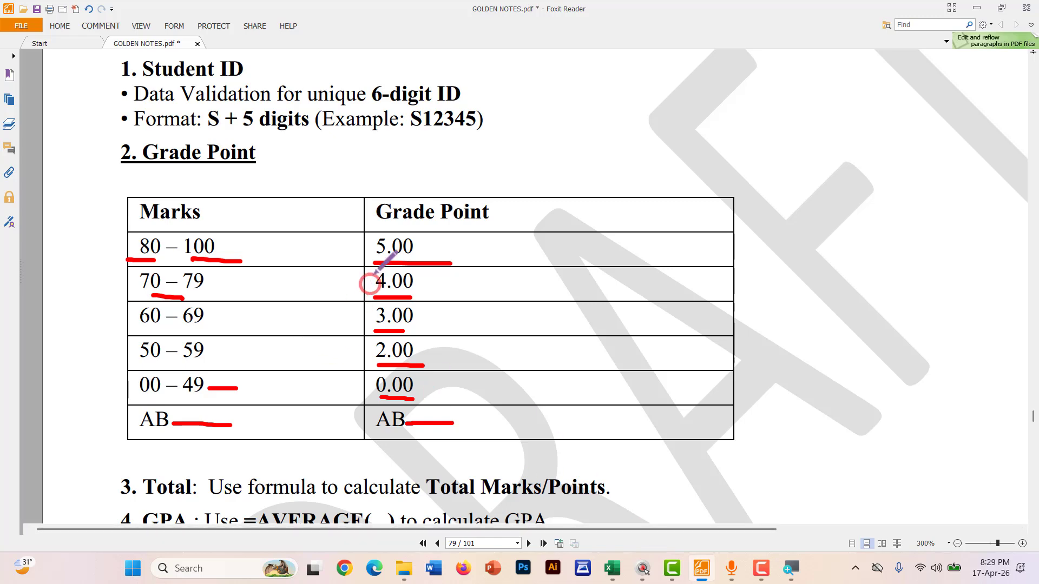
{"action": "key", "text": "ctrl+z"}
{"action": "key", "text": "ctrl+z"}
{"action": "key", "text": "ctrl+z"}
{"action": "key", "text": "ctrl+z"}
{"action": "key", "text": "ctrl+z"}
{"action": "key", "text": "ctrl+z"}
{"action": "key", "text": "ctrl+z"}
{"action": "key", "text": "ctrl+z"}
{"action": "key", "text": "ctrl+z"}
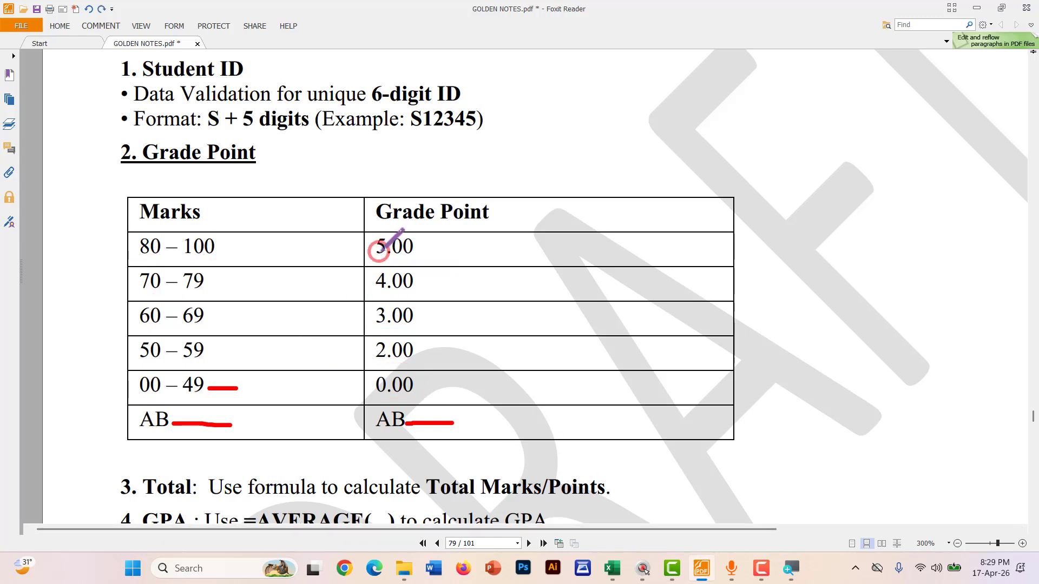
{"action": "mouse_move", "coordinate": [376, 234]}
{"action": "left_mouse_down"}
{"action": "mouse_move", "coordinate": [373, 398]}
{"action": "mouse_move", "coordinate": [459, 336]}
{"action": "mouse_move", "coordinate": [394, 230]}
{"action": "mouse_move", "coordinate": [375, 249]}
{"action": "left_mouse_up"}
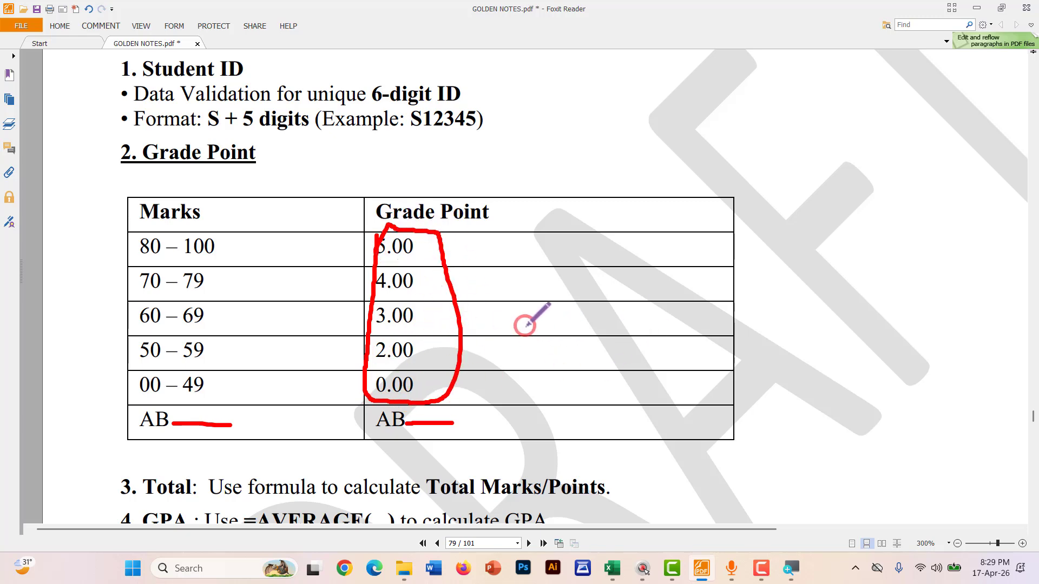
{"action": "key", "text": "alt+Tab"}
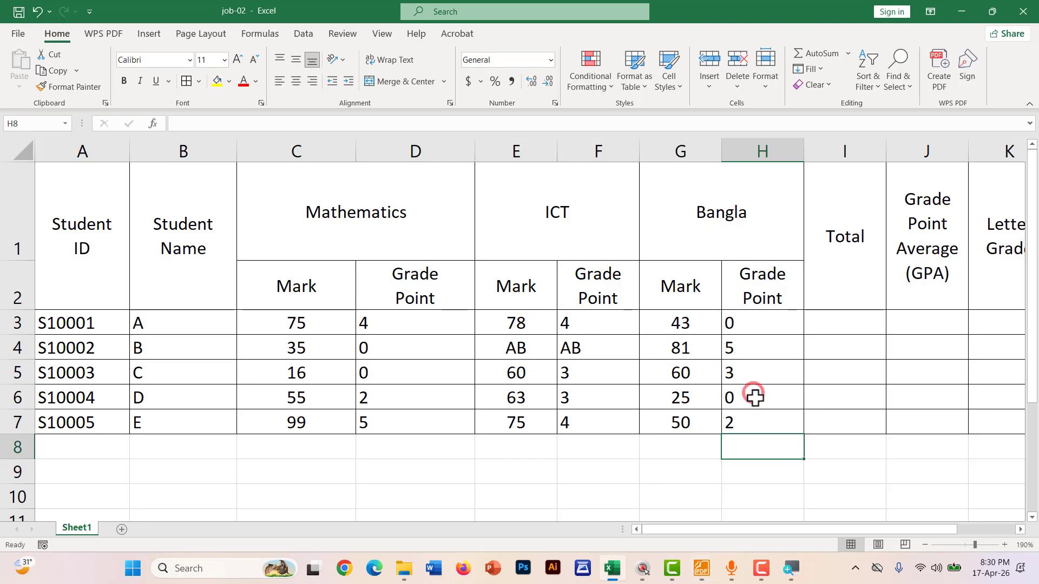
Select D3:D7, the Mathematics grade points 4, 0, 0, 2 and 5
{"action": "left_click_drag", "start_coordinate": [401, 321], "coordinate": [391, 414]}
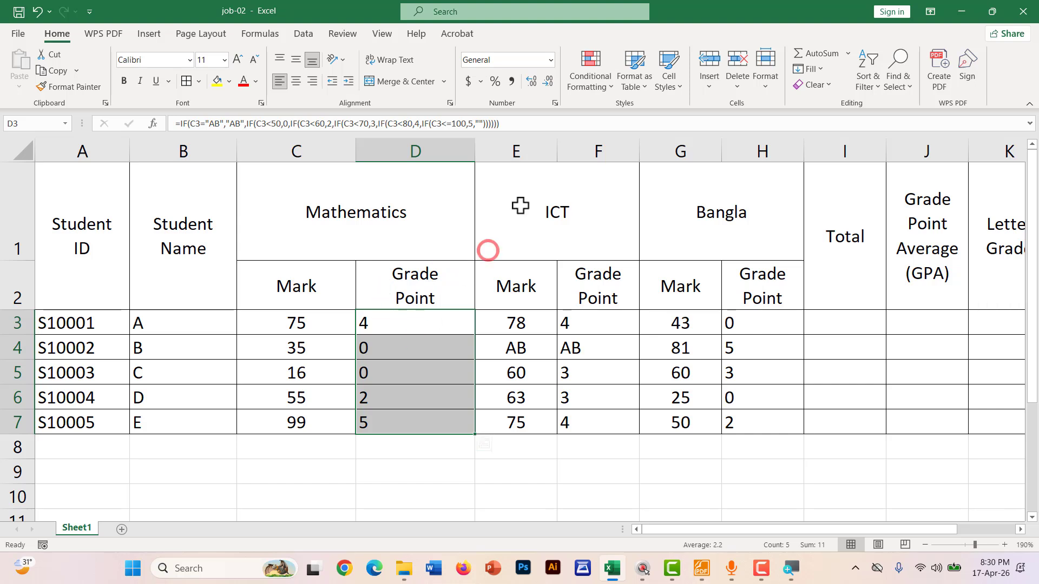
Show the Mathematics, ICT and Bangla grade points (D3:D7, F3:F7, H3:H7) with two decimal places
{"action": "left_click", "coordinate": [531, 78]}
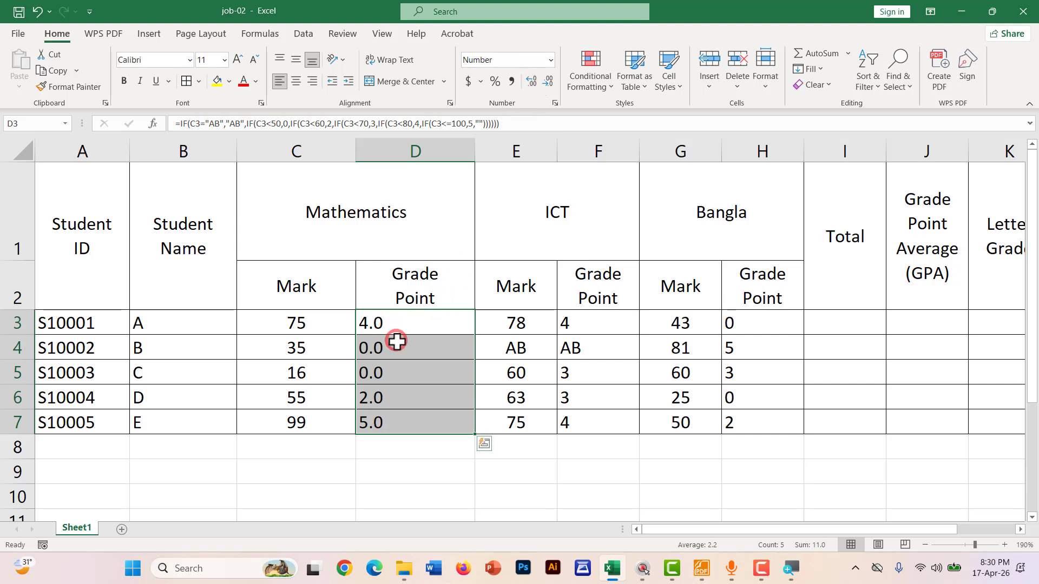
{"action": "left_click", "coordinate": [532, 85]}
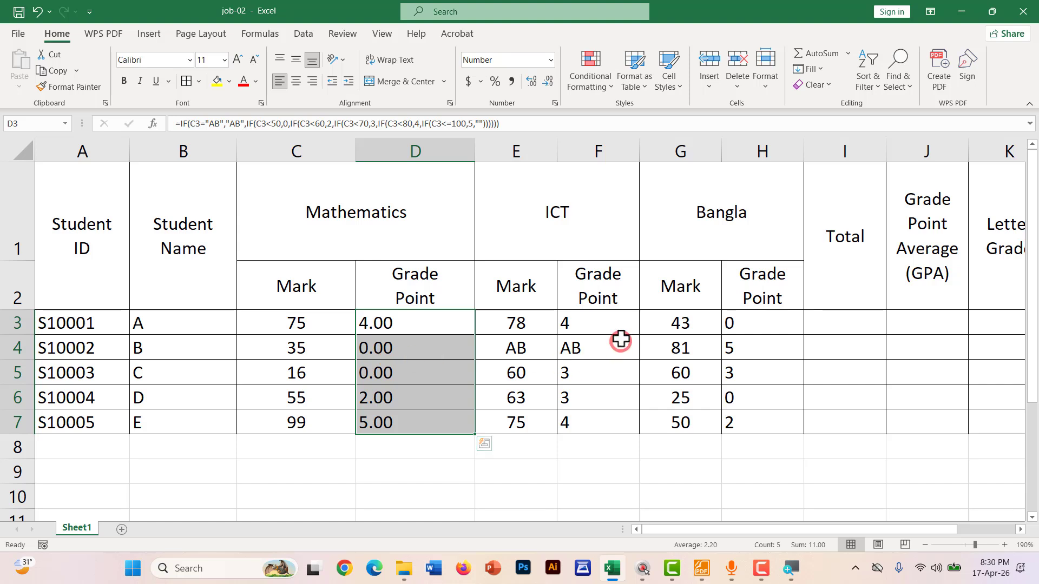
{"action": "left_click_drag", "start_coordinate": [602, 322], "coordinate": [593, 426]}
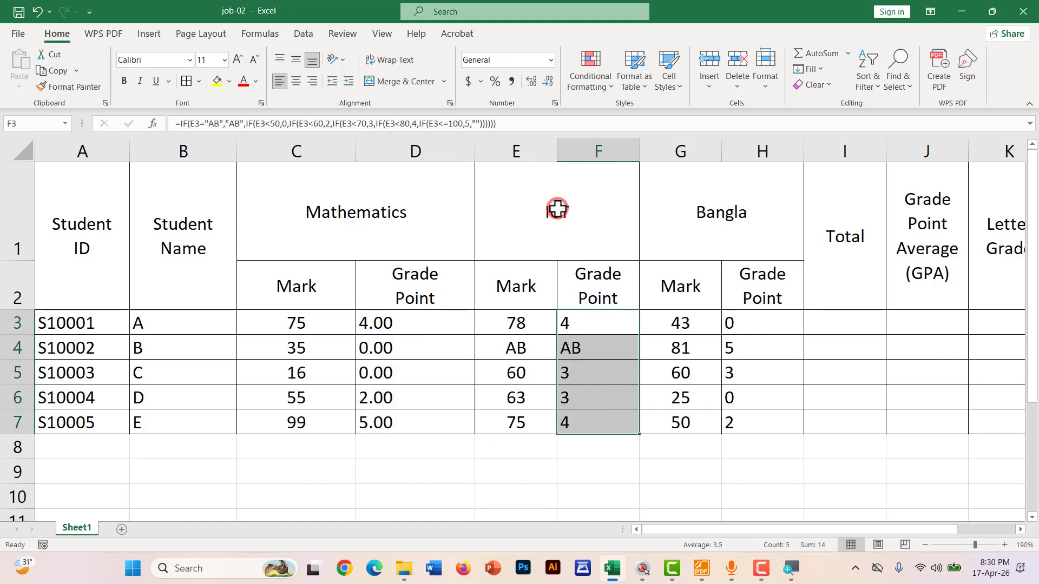
{"action": "left_click", "coordinate": [534, 84]}
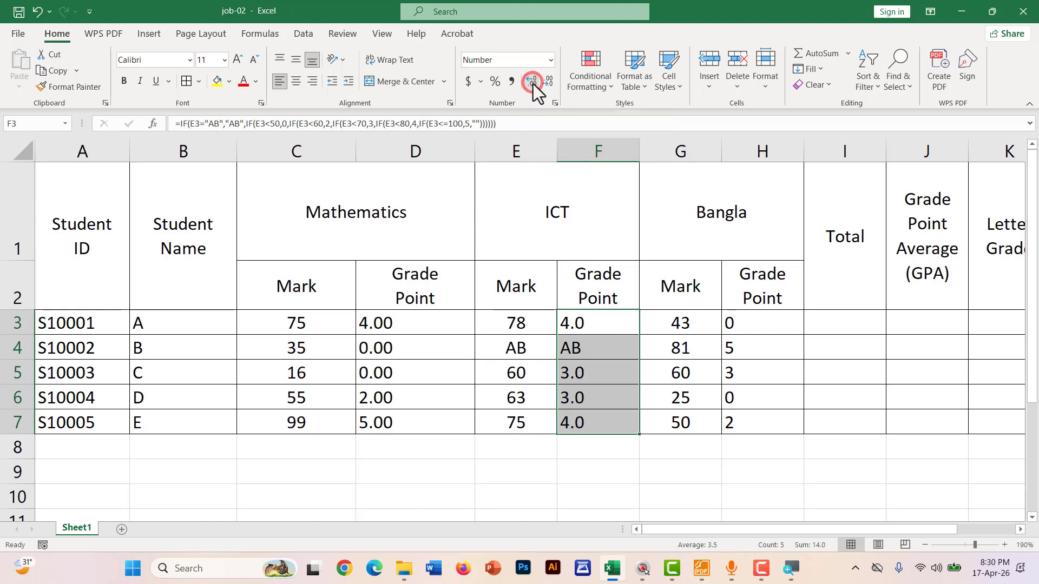
{"action": "left_click", "coordinate": [534, 83]}
{"action": "left_click", "coordinate": [757, 320]}
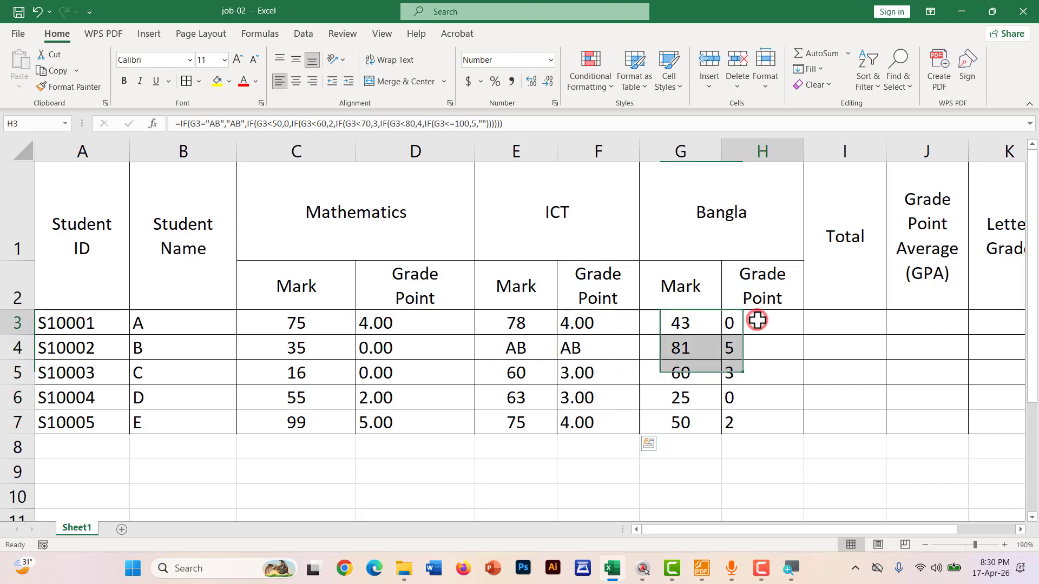
{"action": "left_click_drag", "start_coordinate": [757, 320], "coordinate": [749, 420]}
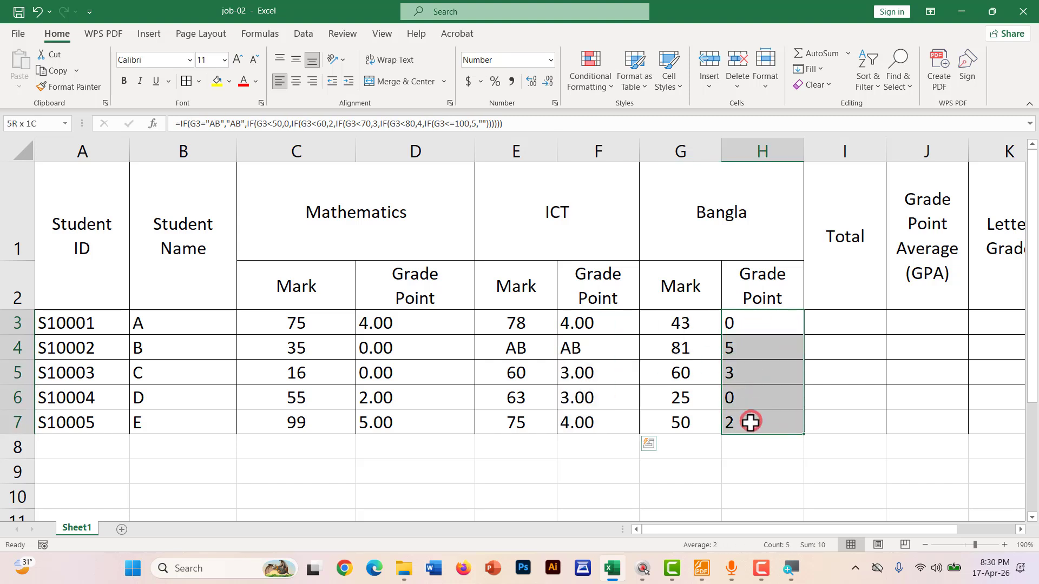
{"action": "left_click", "coordinate": [529, 82]}
{"action": "left_click", "coordinate": [529, 81]}
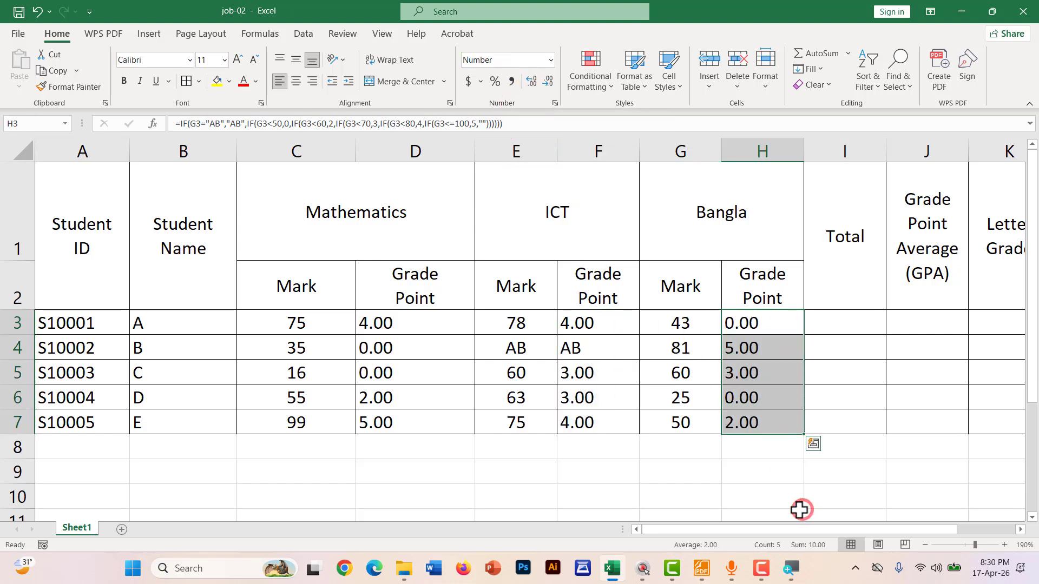
{"action": "left_click", "coordinate": [568, 482]}
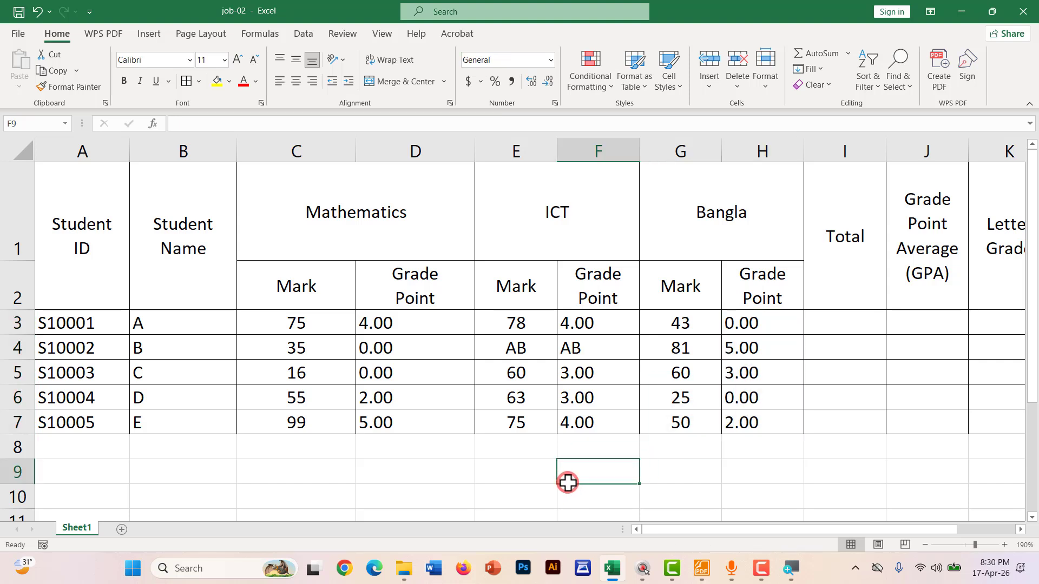
{"action": "scroll", "coordinate": [529, 461], "scroll_direction": "down", "scroll_amount": 1, "text": "ctrl"}
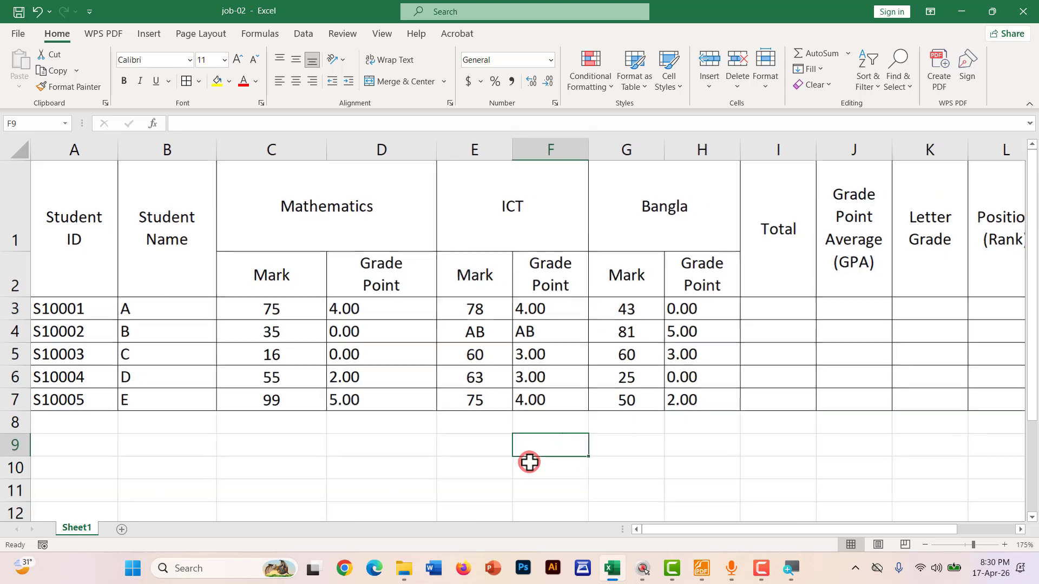
In the Foxit notes, underline '3. Total' and circle 'Total Marks/Points' in red
{"action": "left_click", "coordinate": [702, 567]}
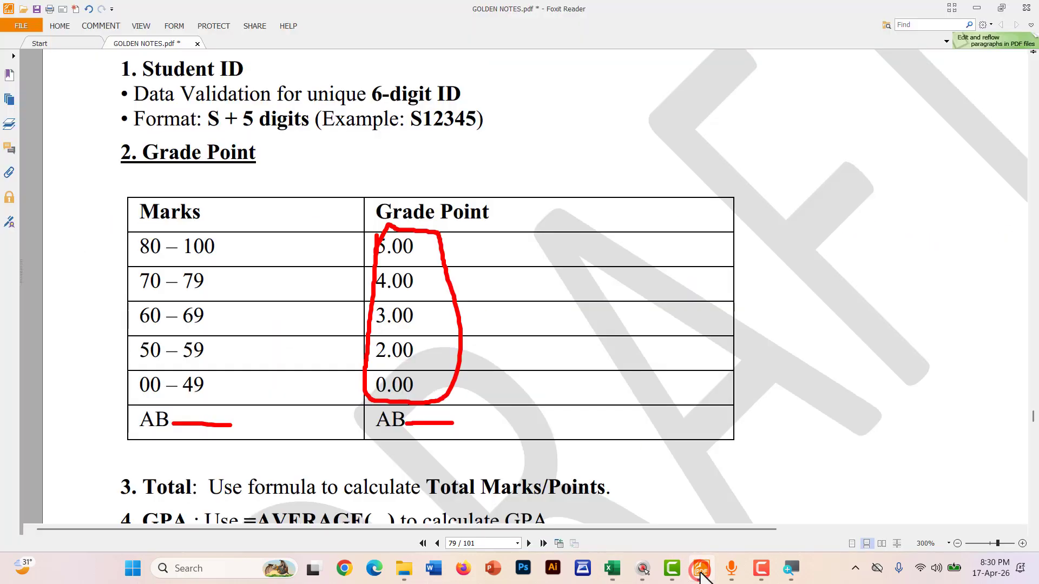
{"action": "scroll", "coordinate": [111, 348], "scroll_direction": "down", "scroll_amount": 5}
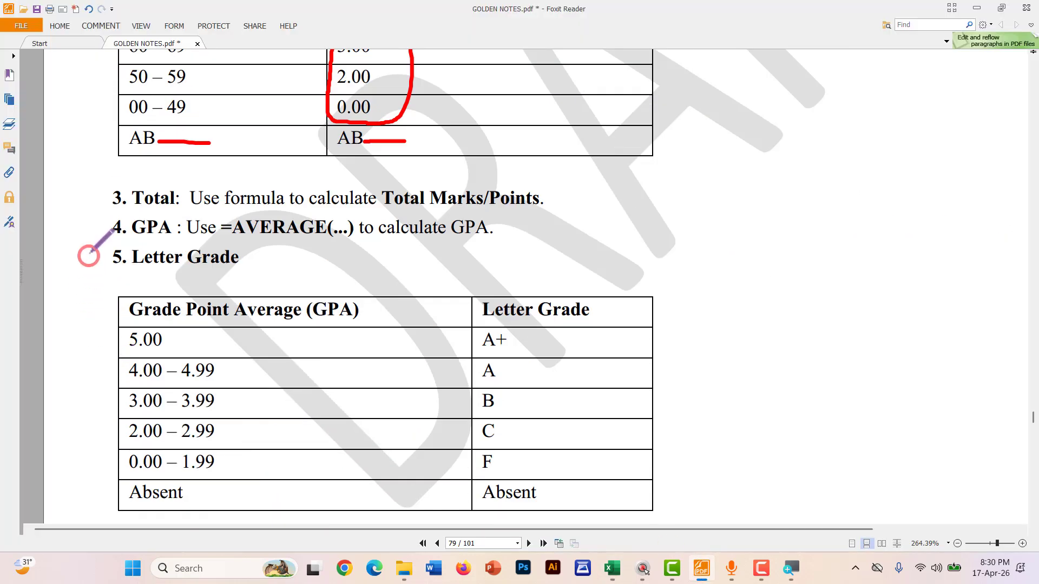
{"action": "scroll", "coordinate": [91, 239], "scroll_direction": "up", "scroll_amount": 1, "text": "ctrl"}
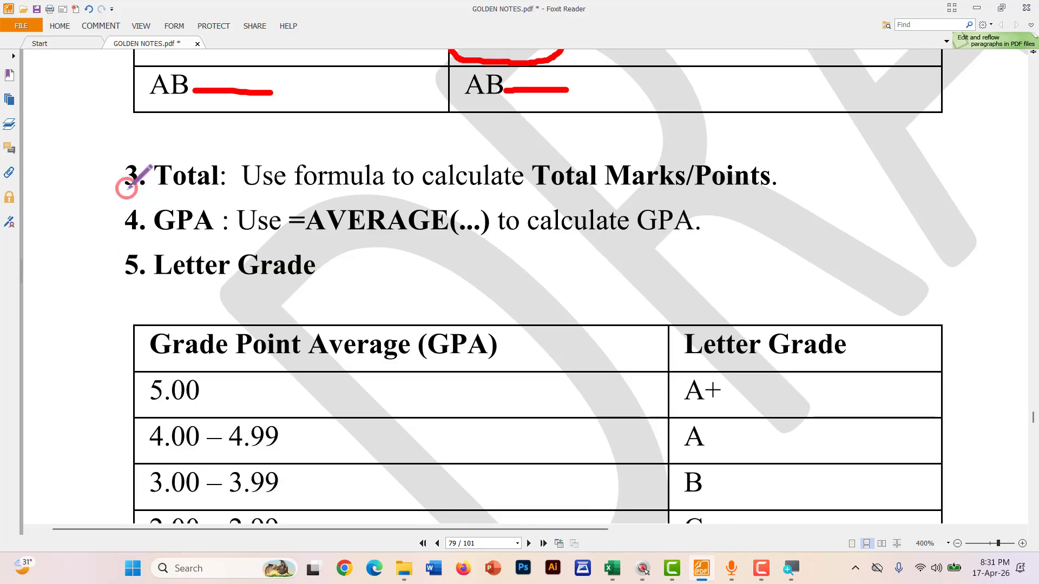
{"action": "left_click_drag", "start_coordinate": [126, 188], "coordinate": [437, 194]}
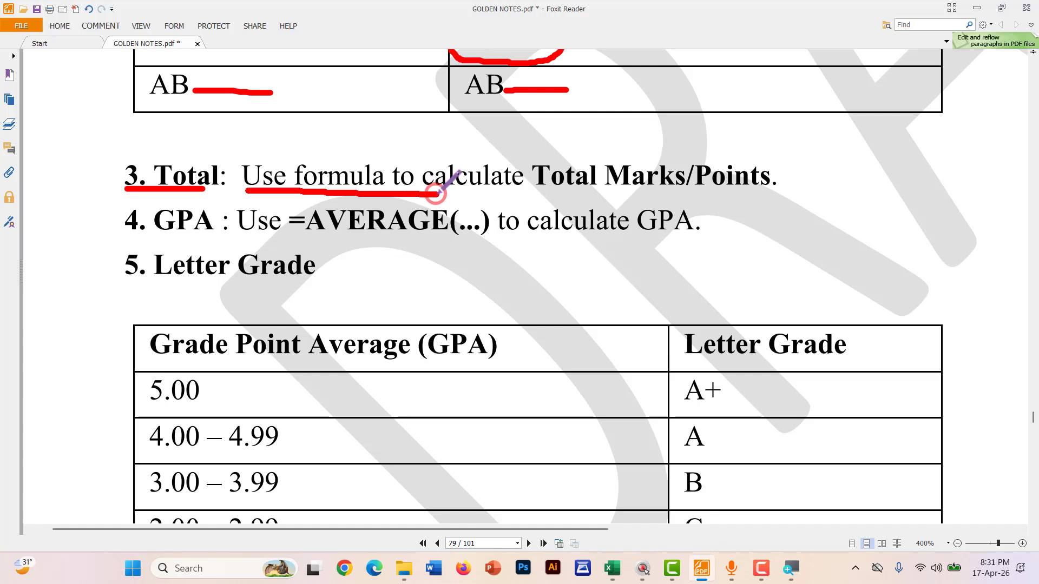
{"action": "mouse_move", "coordinate": [537, 196]}
{"action": "left_mouse_down"}
{"action": "mouse_move", "coordinate": [778, 199]}
{"action": "mouse_move", "coordinate": [789, 151]}
{"action": "mouse_move", "coordinate": [566, 145]}
{"action": "mouse_move", "coordinate": [536, 181]}
{"action": "left_mouse_up"}
{"action": "scroll", "coordinate": [550, 281], "scroll_direction": "down", "scroll_amount": 1}
Back in Excel, circle the first student's Mathematics mark 75 and grade point 4.00 on screen
{"action": "key", "text": "alt+Tab"}
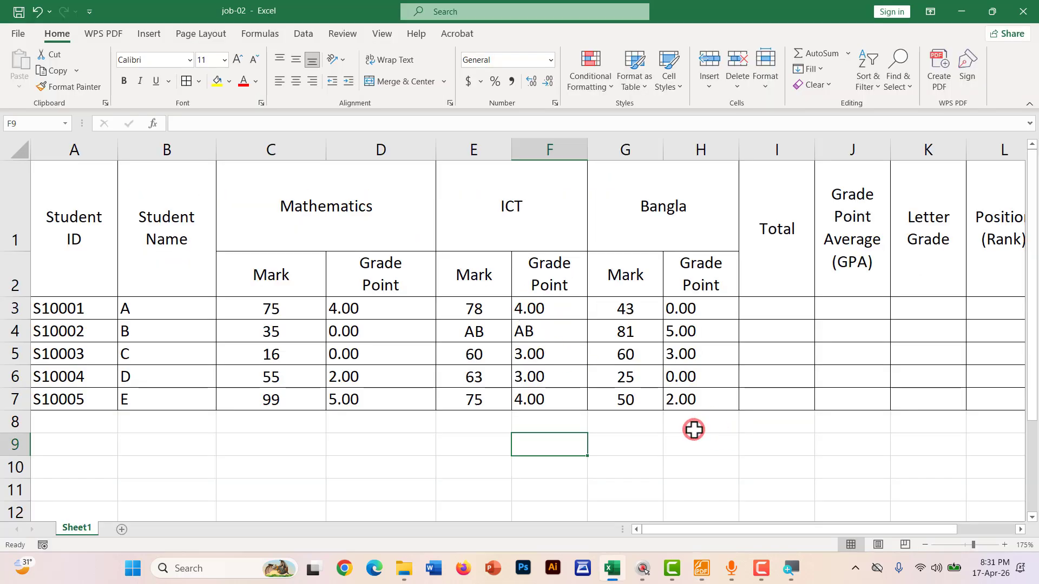
{"action": "mouse_move", "coordinate": [296, 297]}
{"action": "left_mouse_down"}
{"action": "mouse_move", "coordinate": [293, 305]}
{"action": "mouse_move", "coordinate": [306, 295]}
{"action": "mouse_move", "coordinate": [294, 301]}
{"action": "left_mouse_up"}
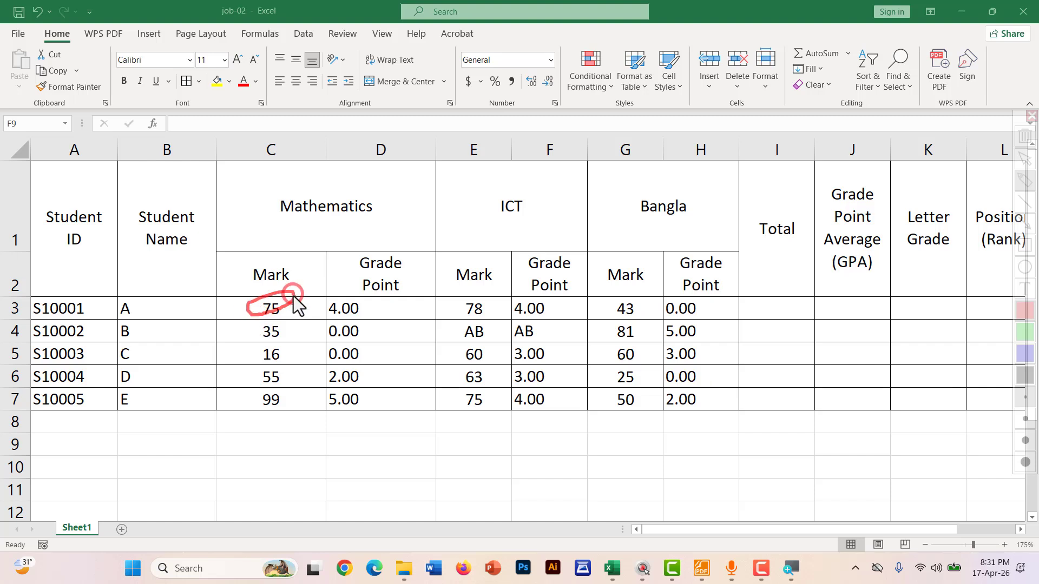
{"action": "mouse_move", "coordinate": [388, 304]}
{"action": "left_mouse_down"}
{"action": "mouse_move", "coordinate": [328, 320]}
{"action": "mouse_move", "coordinate": [388, 311]}
{"action": "left_mouse_up"}
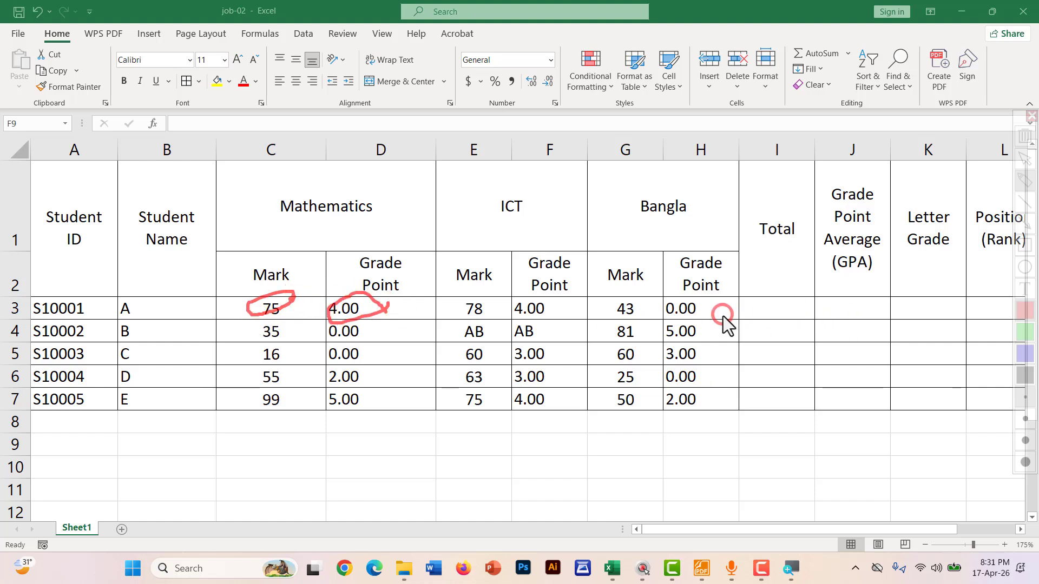
{"action": "key", "text": "Escape"}
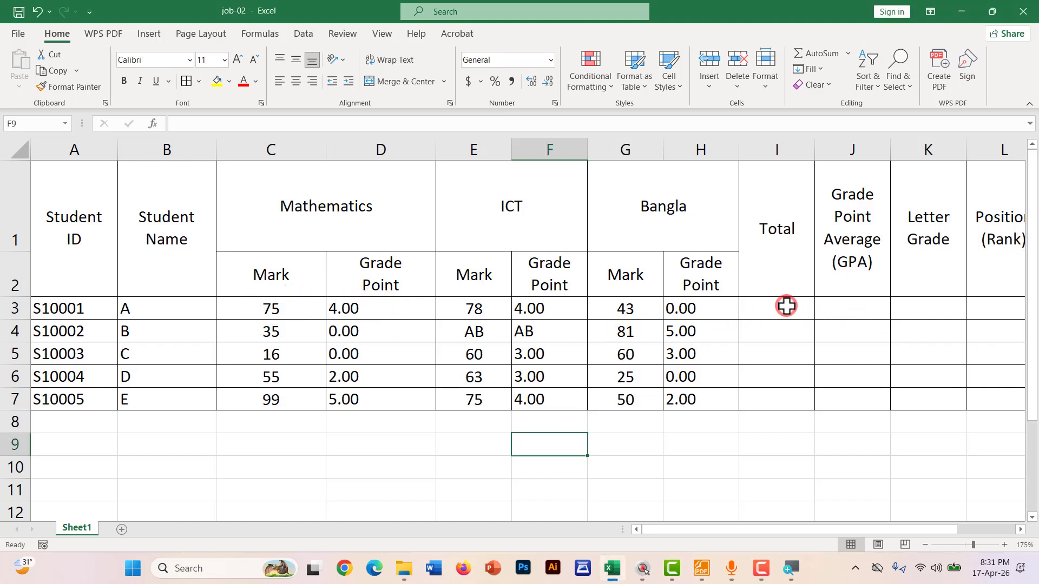
Enter =SUM(C3,E3,H3) in the first student's Total cell I3
{"action": "left_click", "coordinate": [787, 306]}
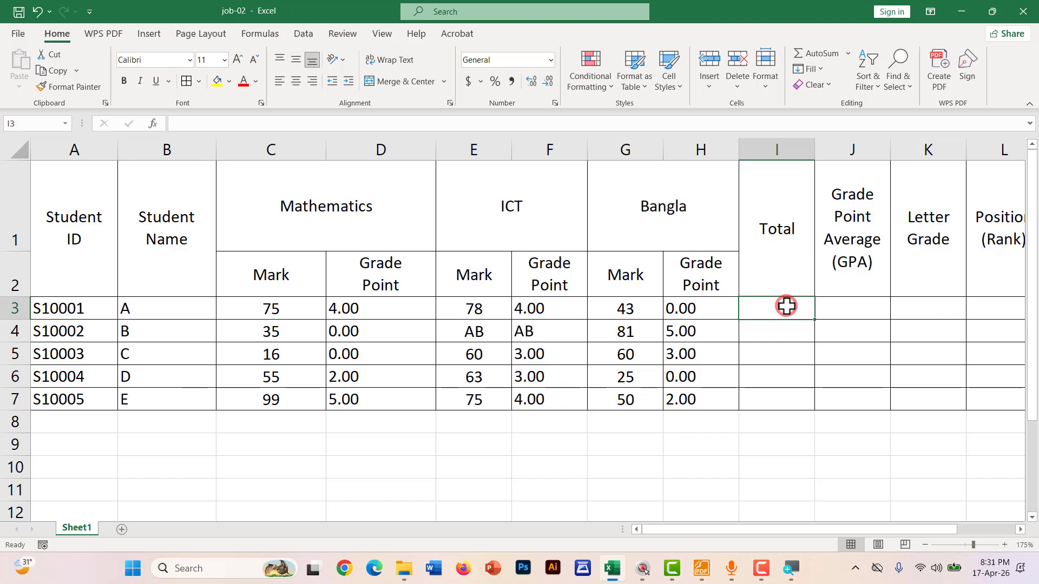
{"action": "type", "text": "=SUM("}
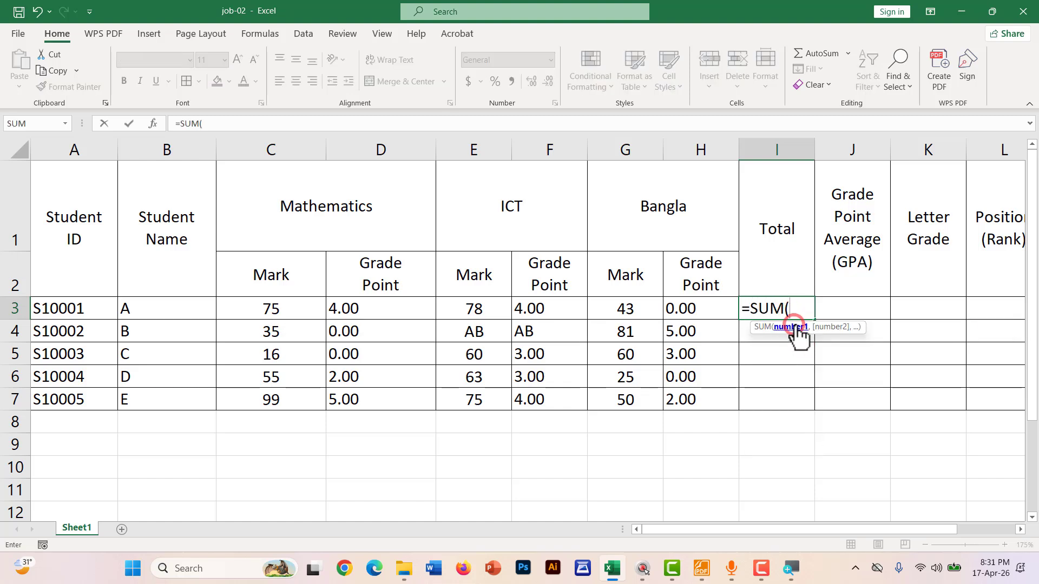
{"action": "left_click", "coordinate": [256, 310]}
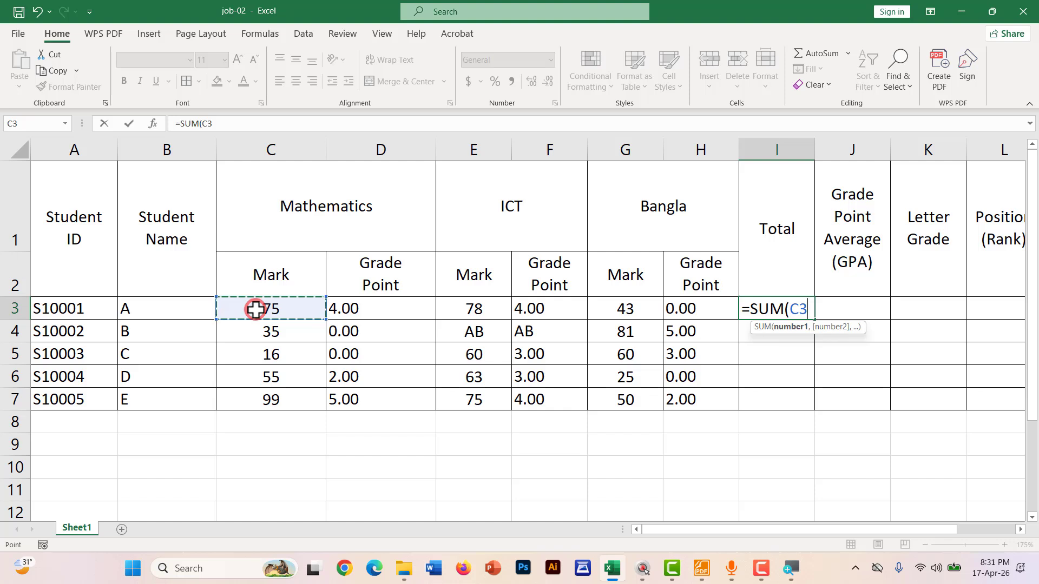
{"action": "type", "text": ","}
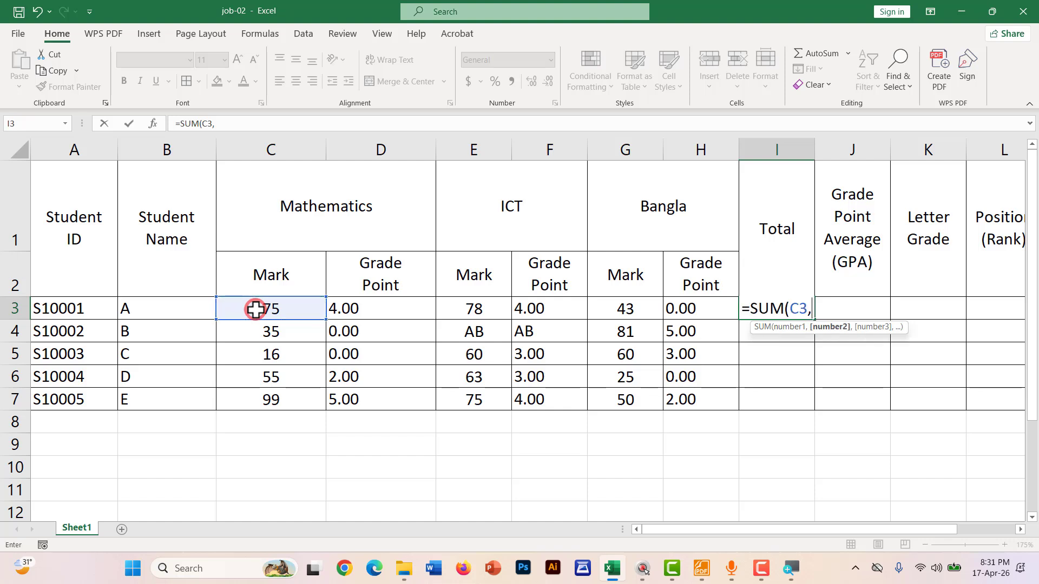
{"action": "left_click", "coordinate": [474, 311]}
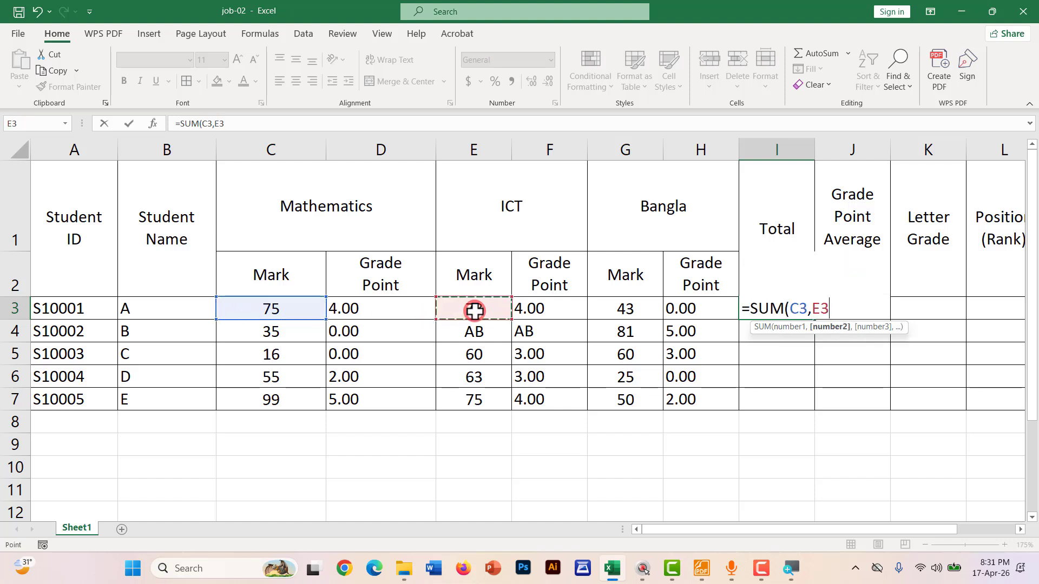
{"action": "type", "text": ","}
{"action": "left_click", "coordinate": [674, 309]}
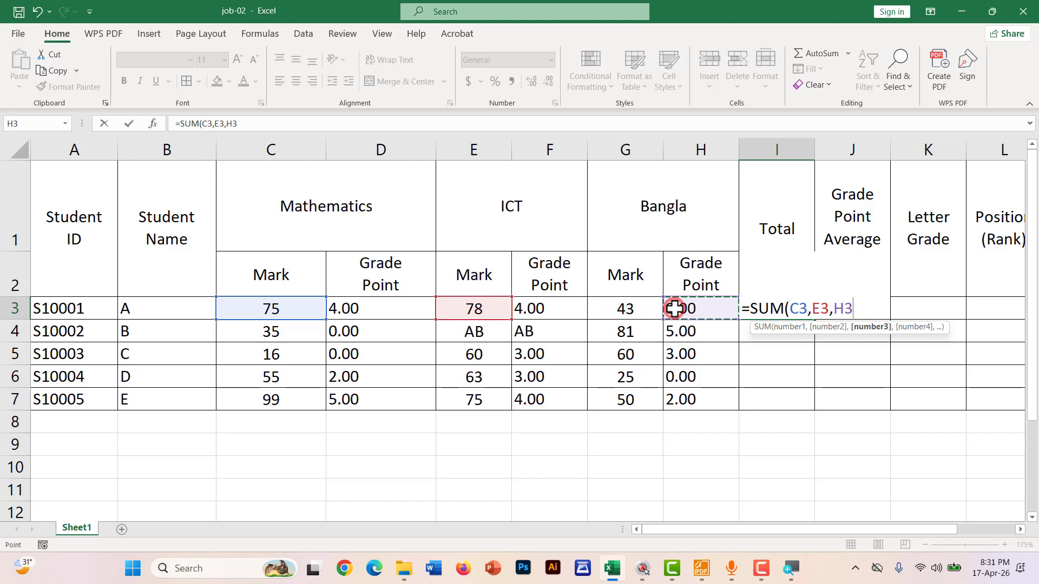
{"action": "type", "text": ")"}
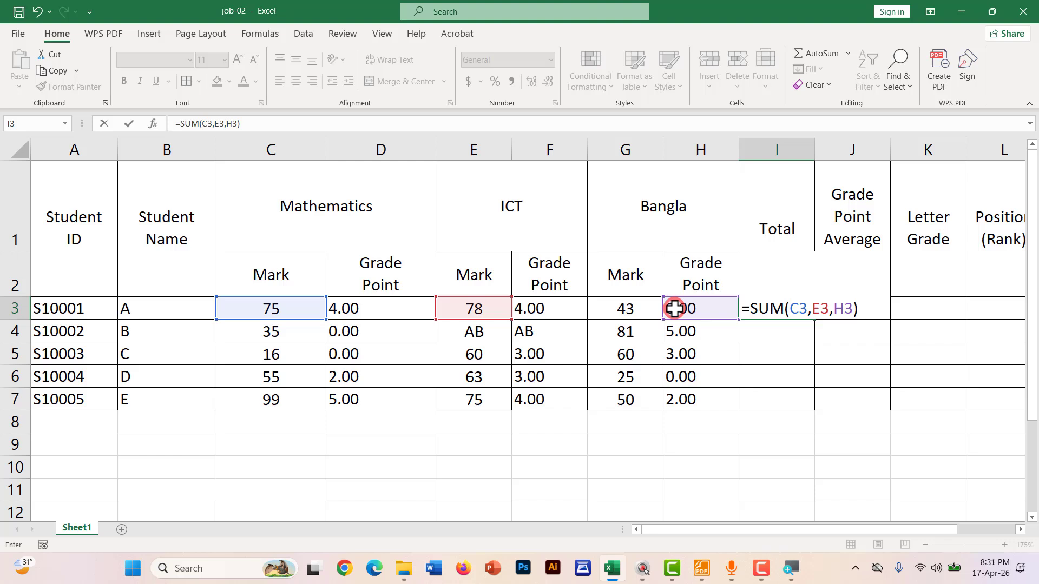
{"action": "key", "text": "Return"}
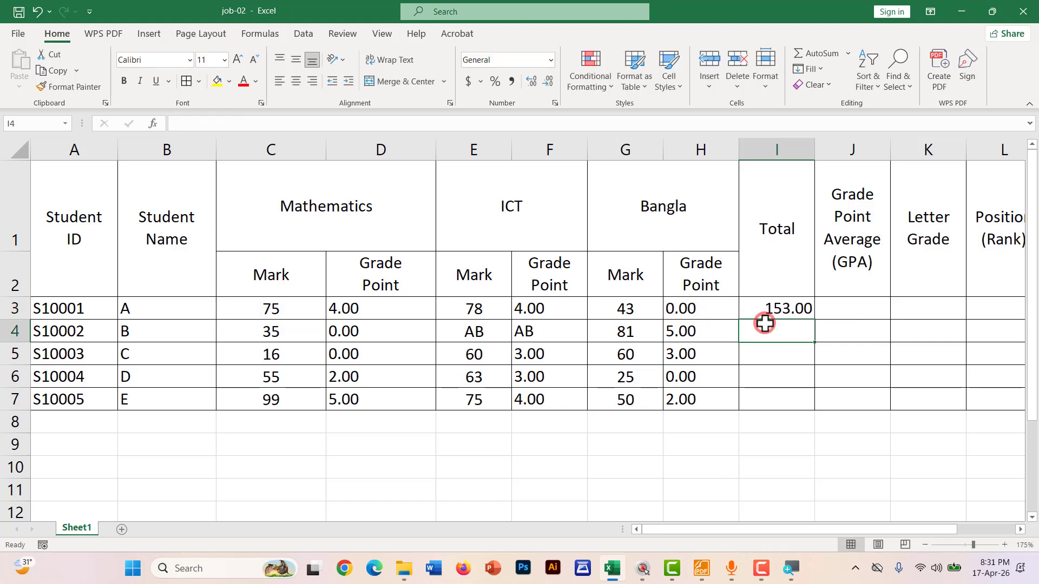
Fill the SUM formula down to I7 and remove the decimals from the totals
{"action": "left_click", "coordinate": [780, 308]}
{"action": "left_click_drag", "start_coordinate": [815, 321], "coordinate": [800, 405]}
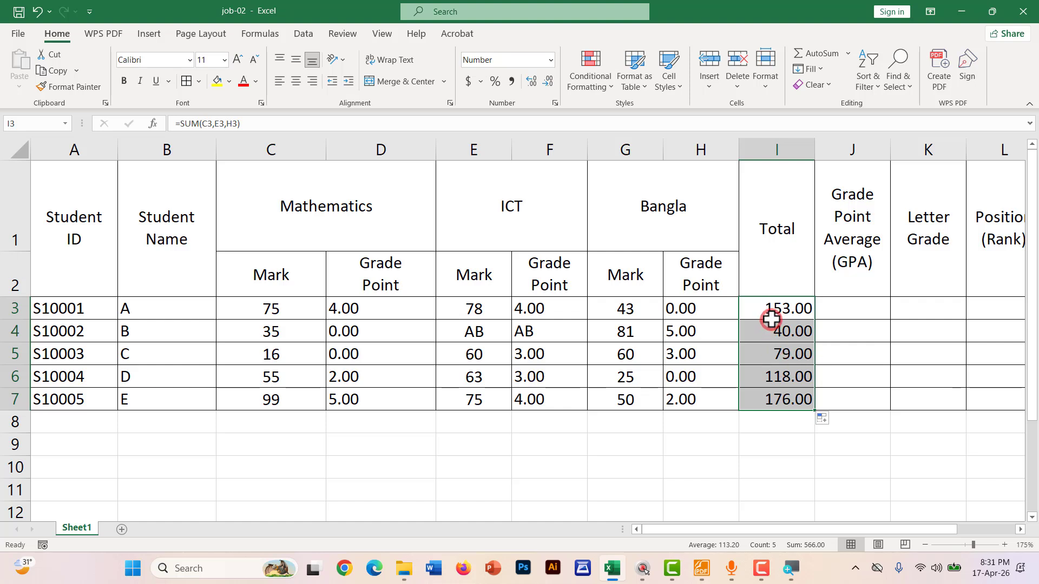
{"action": "left_click_drag", "start_coordinate": [759, 306], "coordinate": [752, 392]}
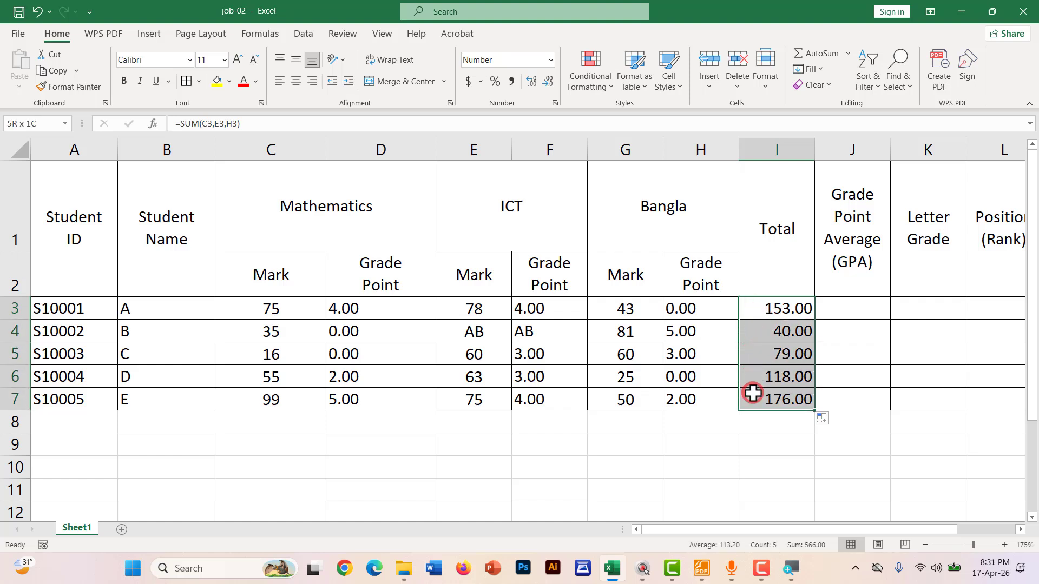
{"action": "left_click", "coordinate": [547, 87]}
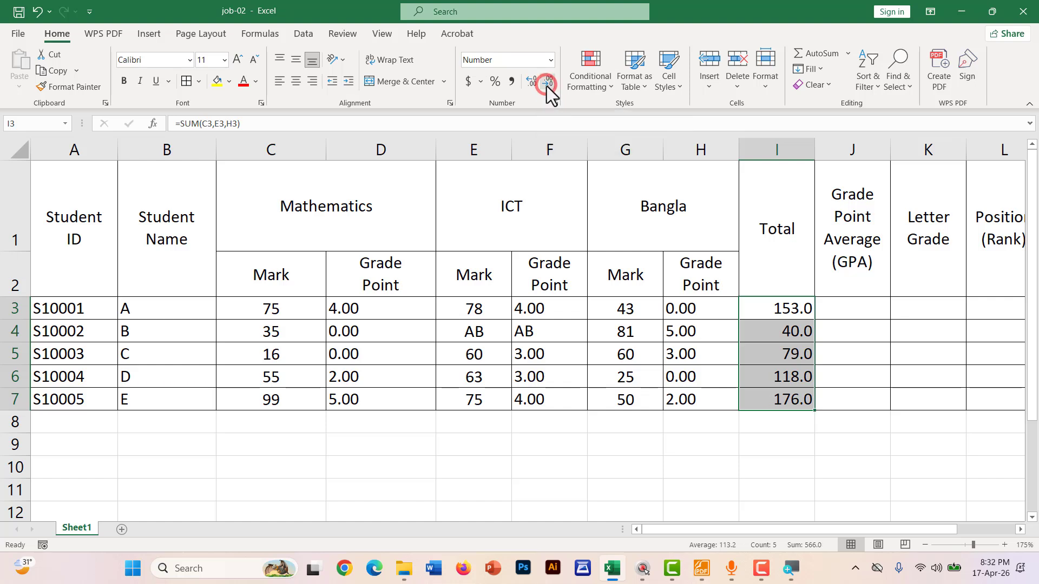
{"action": "left_click", "coordinate": [547, 86]}
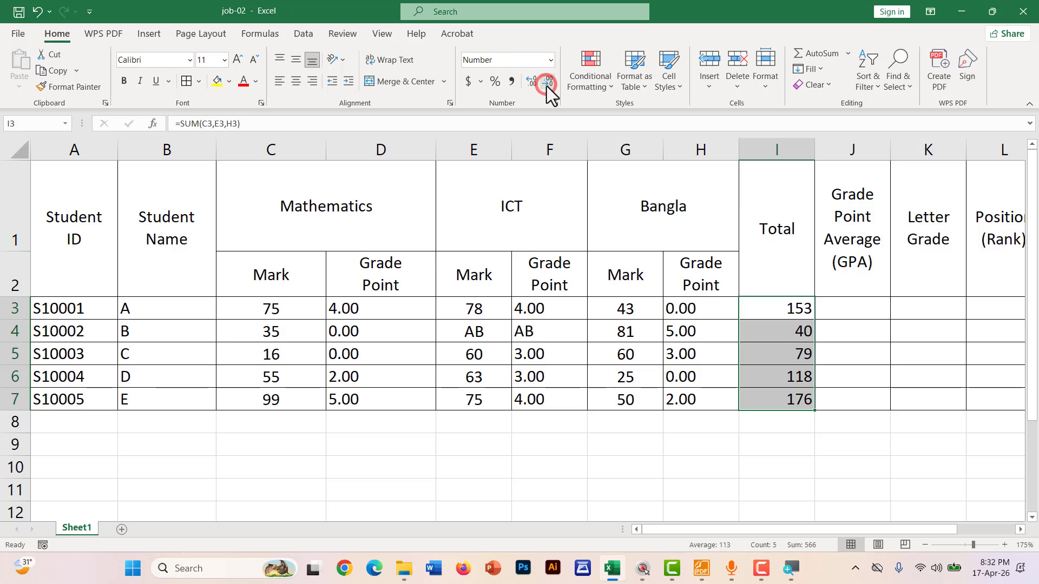
{"action": "left_click", "coordinate": [827, 477]}
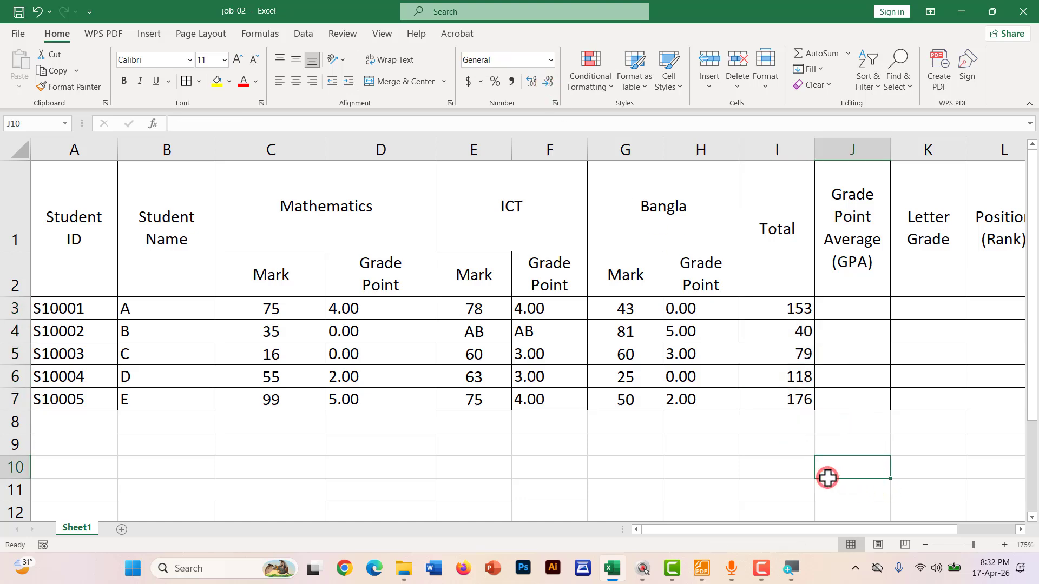
Underline the '4. GPA' and '=AVERAGE(...)' instruction in red in the Foxit notes
{"action": "scroll", "coordinate": [827, 478], "scroll_direction": "down", "scroll_amount": 1}
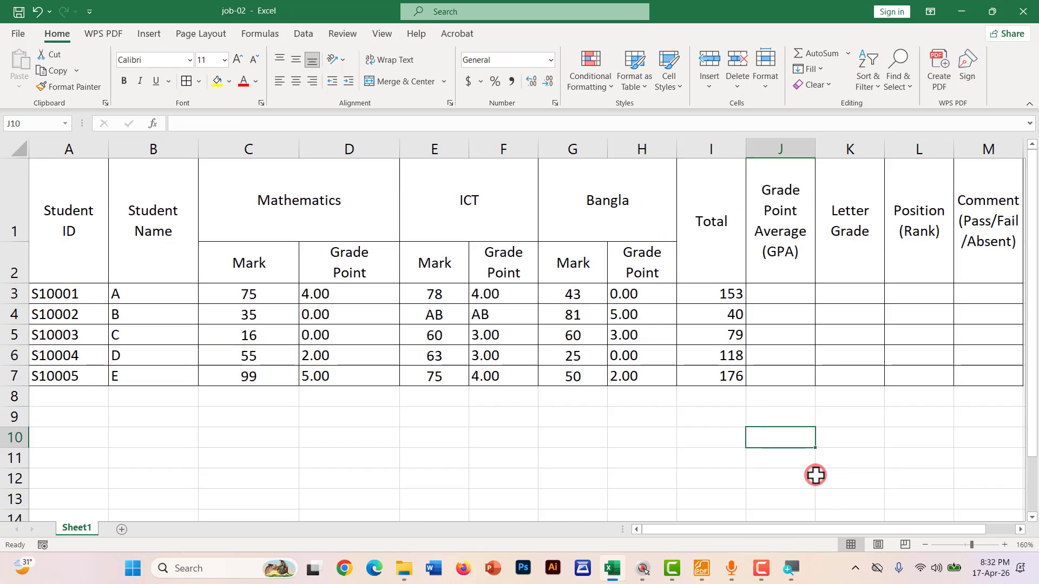
{"action": "left_click", "coordinate": [694, 563]}
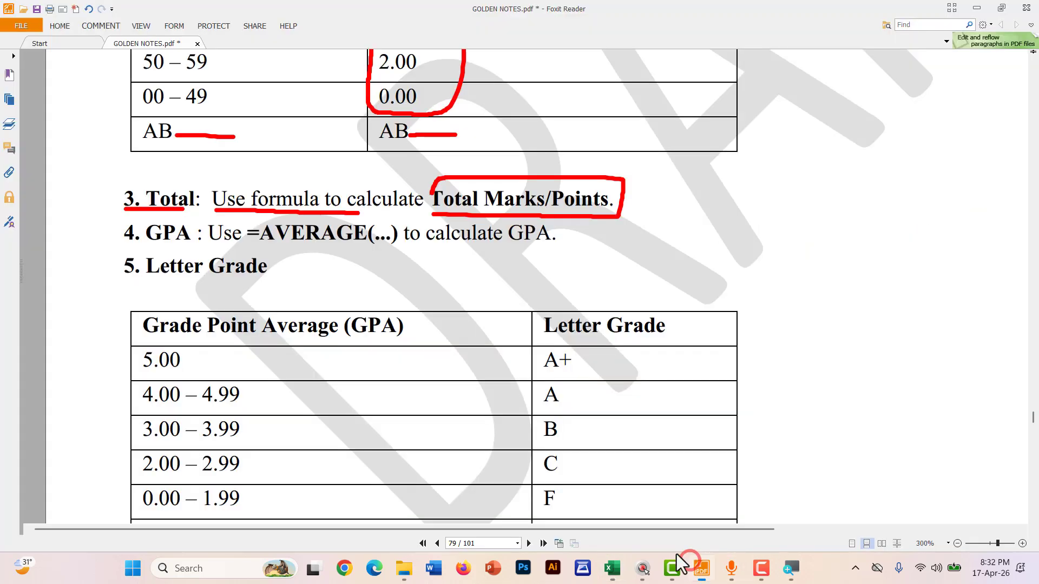
{"action": "scroll", "coordinate": [203, 295], "scroll_direction": "down", "scroll_amount": 1}
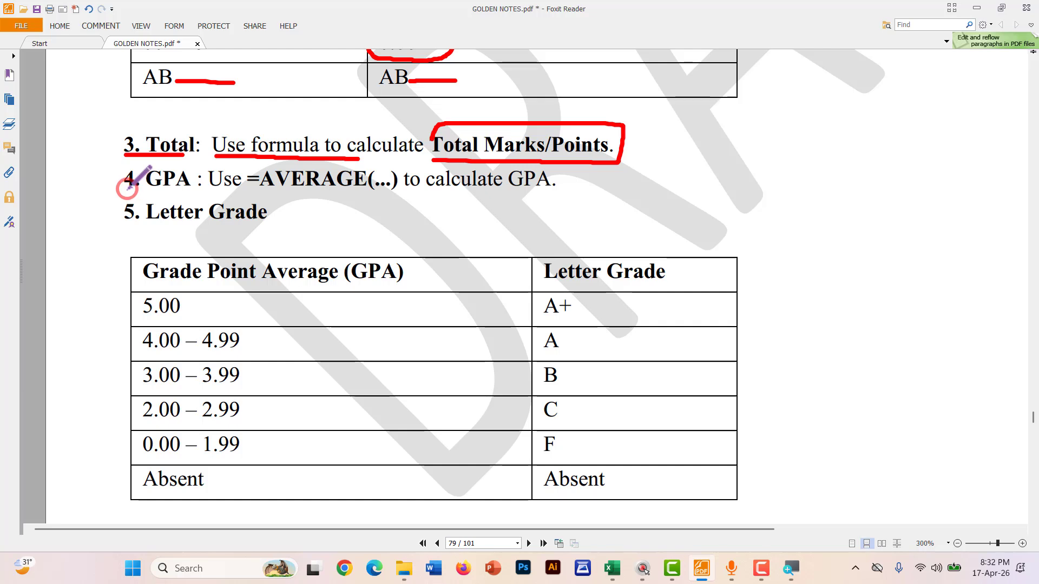
{"action": "left_click_drag", "start_coordinate": [124, 191], "coordinate": [555, 199]}
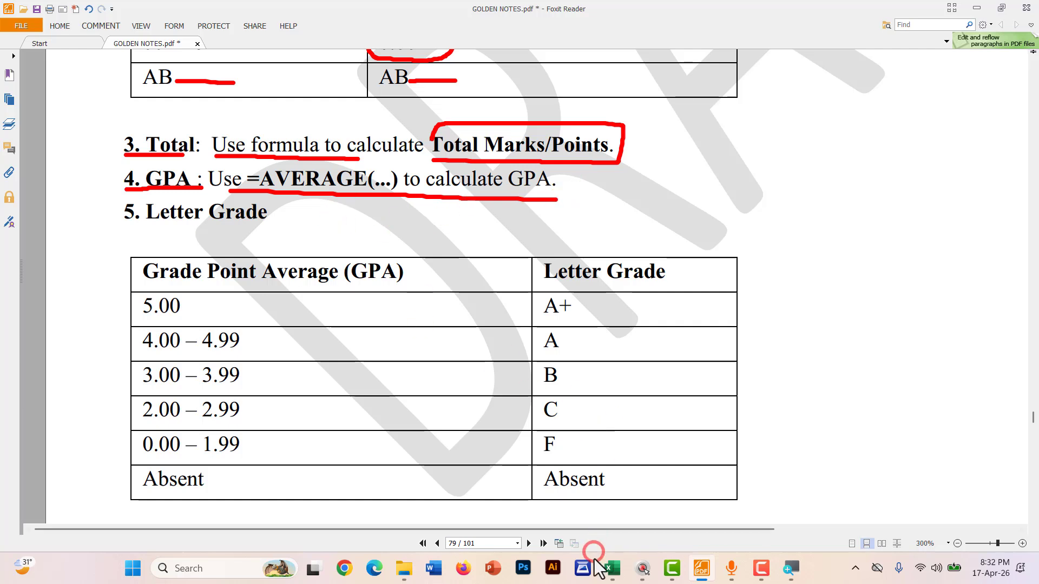
{"action": "left_click", "coordinate": [611, 573]}
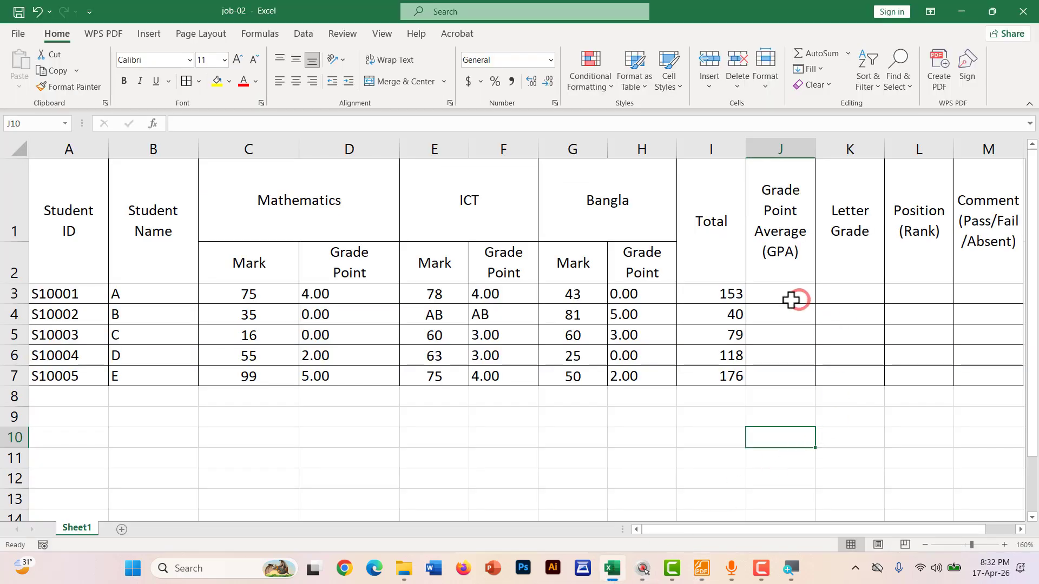
Circle the first student's grade points 4.00, 4.00 and 0.00 on screen and mark J3 for the GPA
{"action": "left_click", "coordinate": [773, 295]}
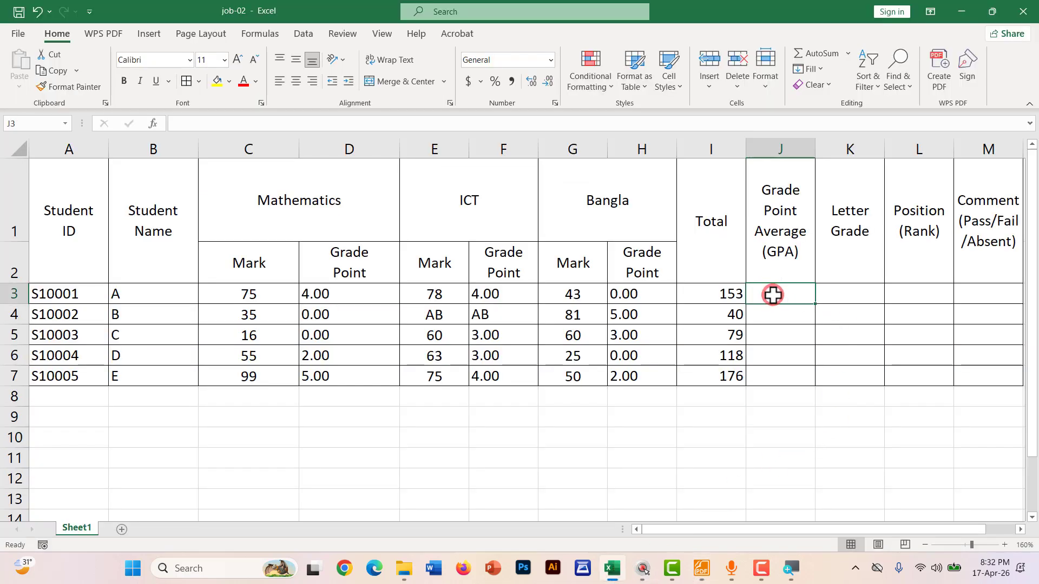
{"action": "key", "text": "F9"}
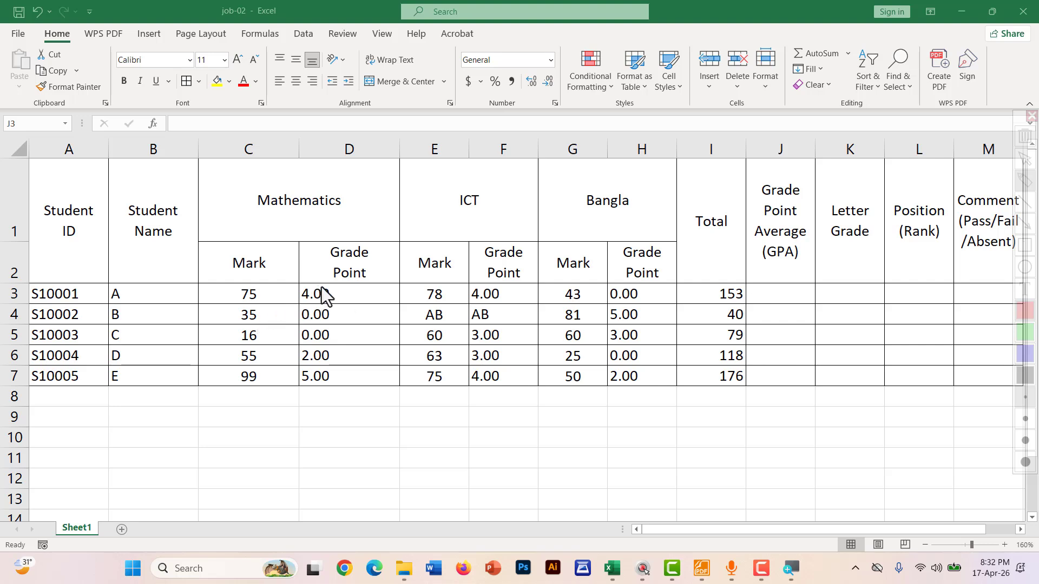
{"action": "mouse_move", "coordinate": [308, 283]}
{"action": "left_mouse_down"}
{"action": "mouse_move", "coordinate": [338, 290]}
{"action": "mouse_move", "coordinate": [338, 304]}
{"action": "mouse_move", "coordinate": [306, 309]}
{"action": "mouse_move", "coordinate": [303, 284]}
{"action": "mouse_move", "coordinate": [324, 280]}
{"action": "left_mouse_up"}
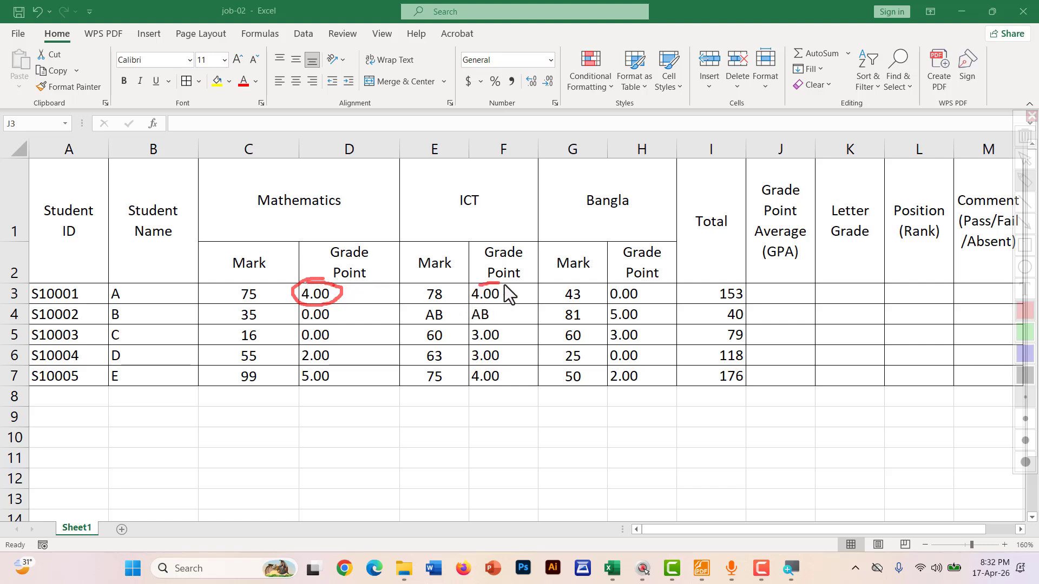
{"action": "mouse_move", "coordinate": [489, 307]}
{"action": "left_mouse_down"}
{"action": "mouse_move", "coordinate": [459, 297]}
{"action": "mouse_move", "coordinate": [482, 288]}
{"action": "left_mouse_up"}
{"action": "mouse_move", "coordinate": [616, 284]}
{"action": "left_mouse_down"}
{"action": "mouse_move", "coordinate": [657, 297]}
{"action": "mouse_move", "coordinate": [613, 310]}
{"action": "mouse_move", "coordinate": [634, 281]}
{"action": "left_mouse_up"}
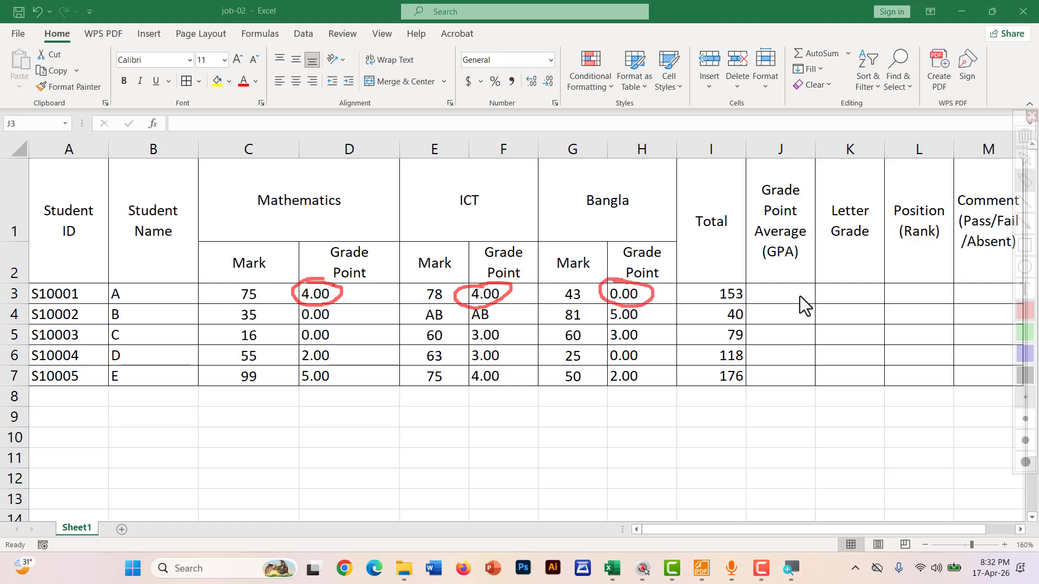
{"action": "left_click_drag", "start_coordinate": [765, 284], "coordinate": [800, 276]}
{"action": "key", "text": "Escape"}
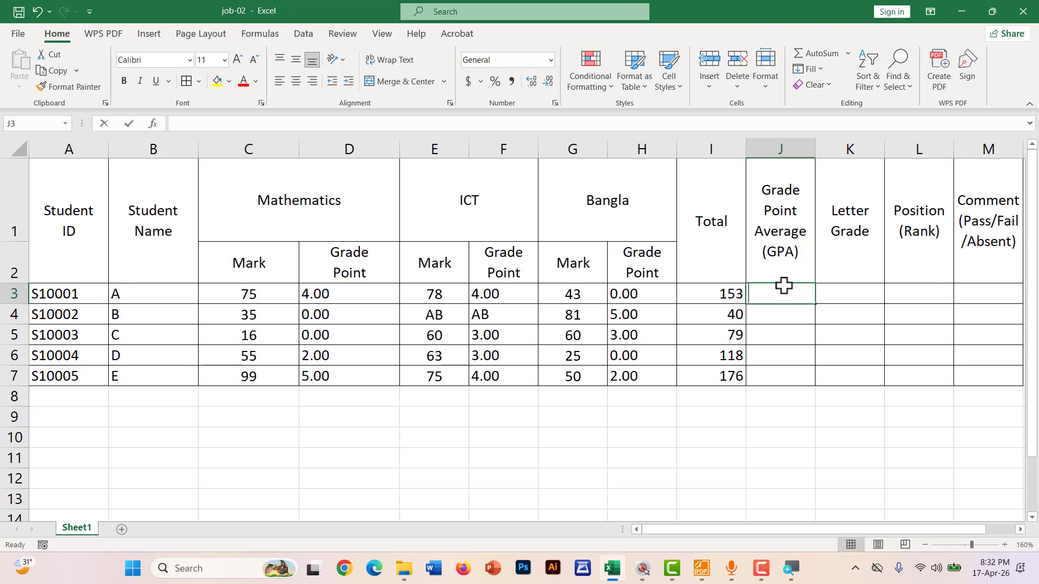
Enter =AVERAGE(D3,F3,H3) in J3 and fill it down to J7
{"action": "type", "text": "=AVERAGE("}
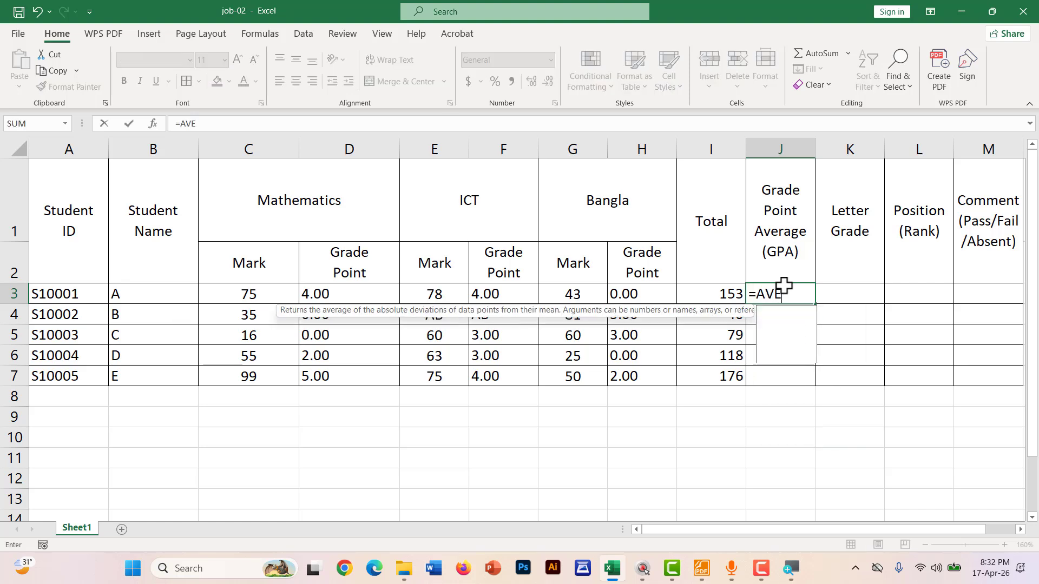
{"action": "left_click", "coordinate": [331, 297]}
{"action": "type", "text": ","}
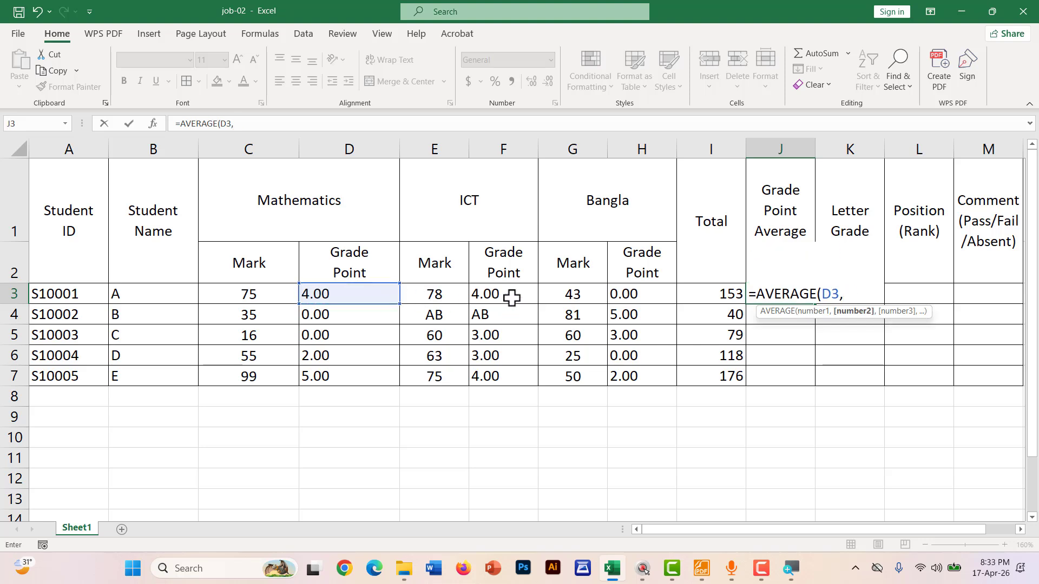
{"action": "left_click", "coordinate": [512, 297]}
{"action": "type", "text": ","}
{"action": "left_click", "coordinate": [636, 295]}
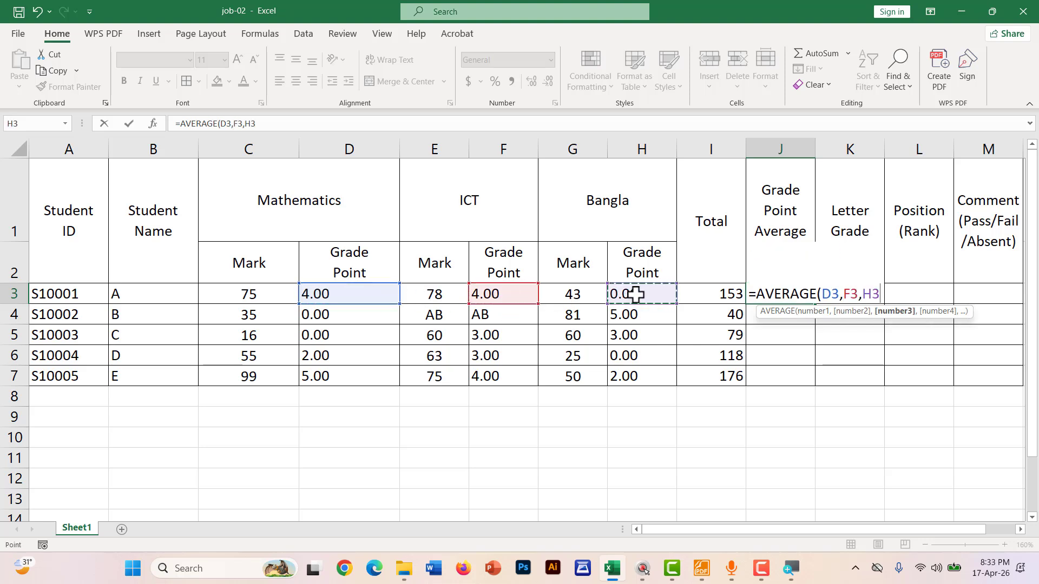
{"action": "type", "text": ")"}
{"action": "key", "text": "Return"}
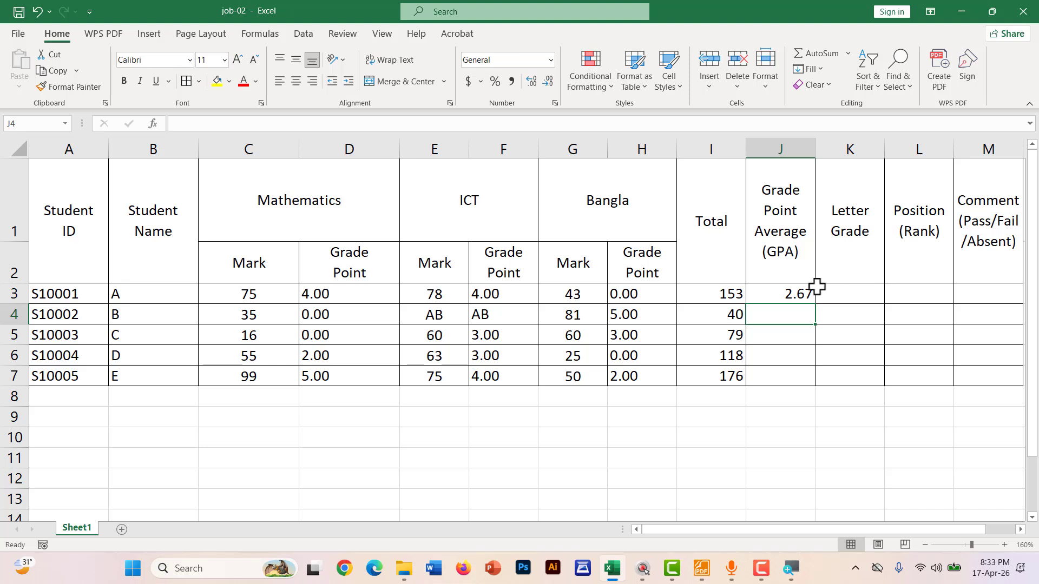
{"action": "left_click", "coordinate": [807, 298]}
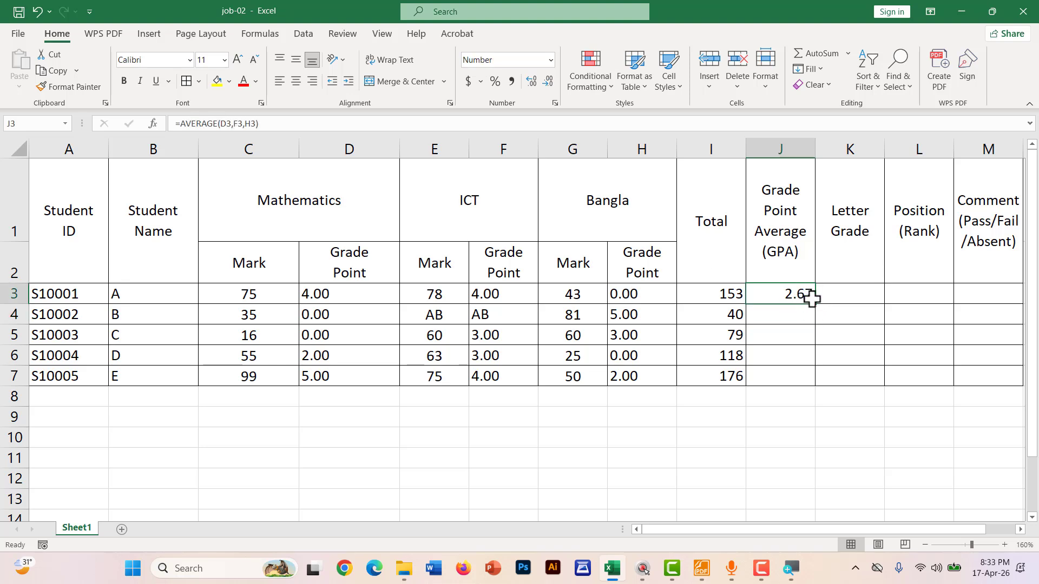
{"action": "left_click_drag", "start_coordinate": [815, 304], "coordinate": [806, 383]}
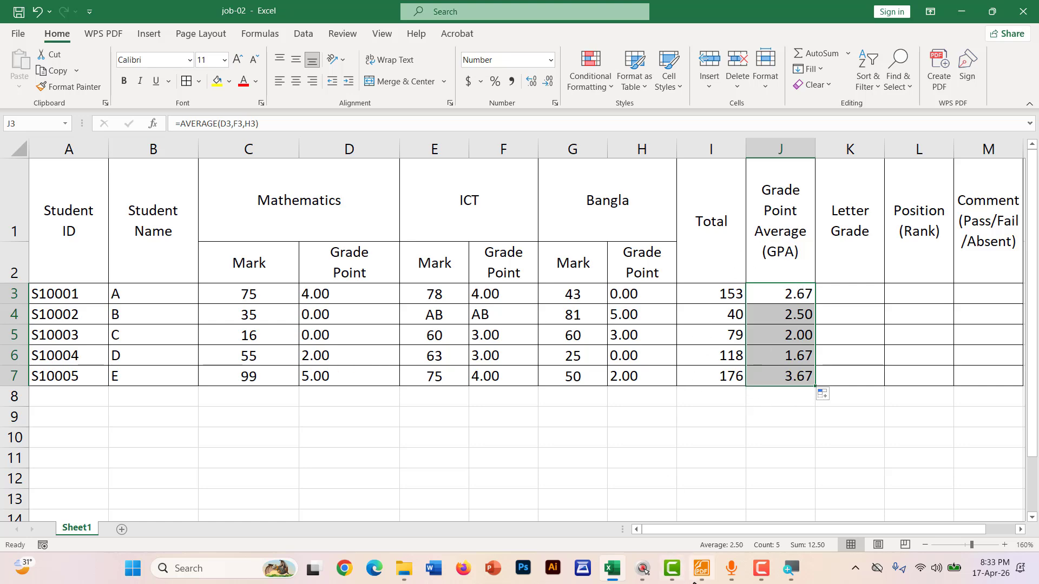
Underline '5. Letter Grade' in red in the Foxit notes
{"action": "left_click", "coordinate": [700, 570]}
{"action": "scroll", "coordinate": [247, 241], "scroll_direction": "down", "scroll_amount": 3}
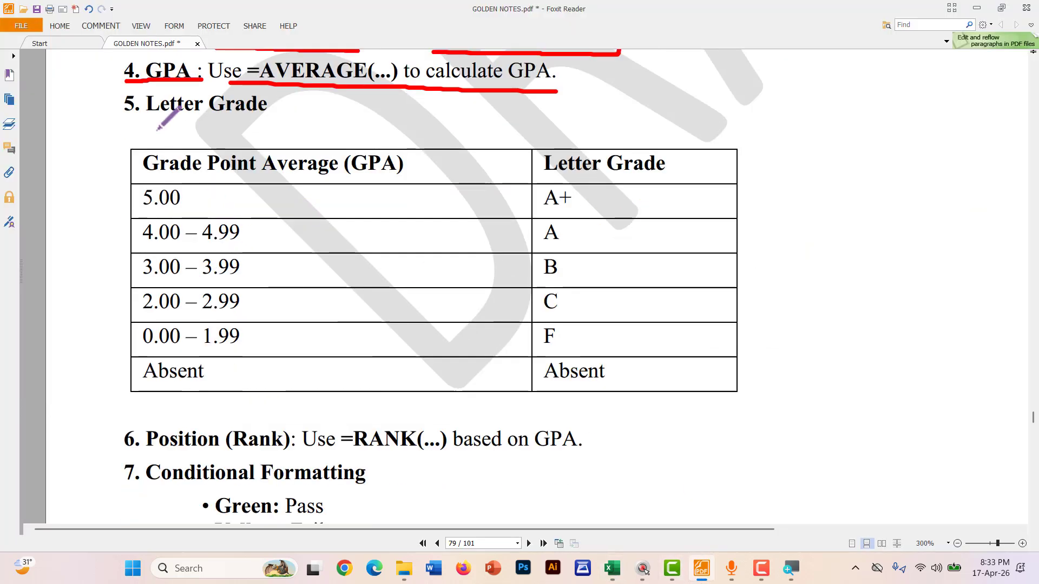
{"action": "left_click_drag", "start_coordinate": [126, 116], "coordinate": [285, 116]}
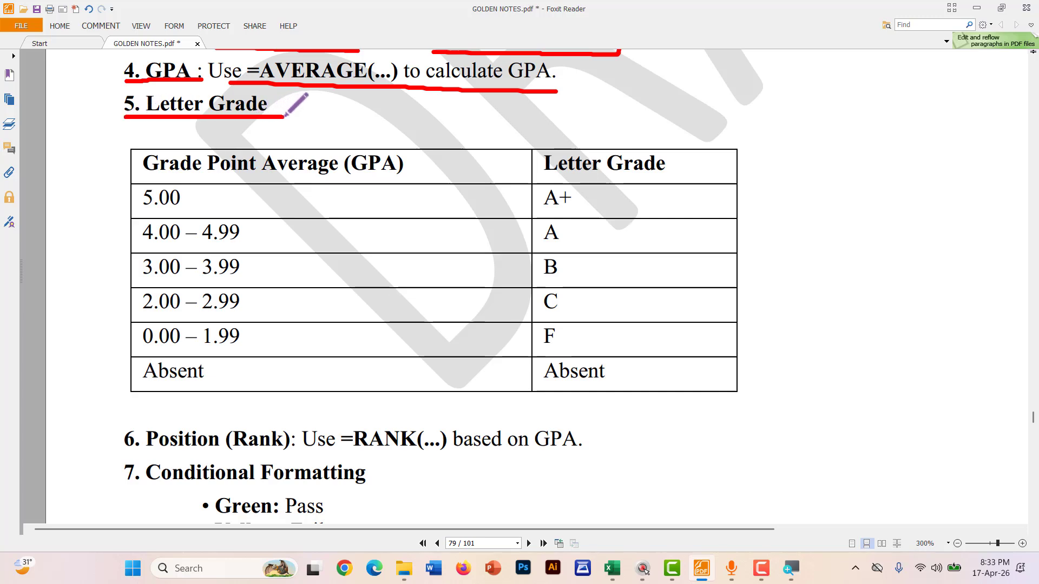
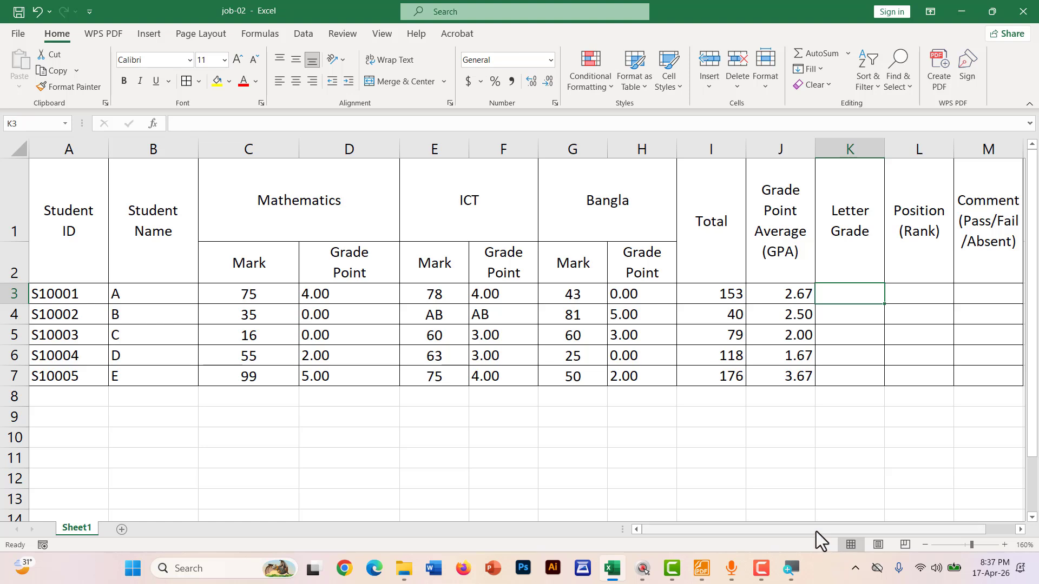
Review the '(Pass/Fail/Absent)' part of the M1 Comment header, leaving it unchanged
{"action": "left_click_drag", "start_coordinate": [816, 532], "coordinate": [853, 524]}
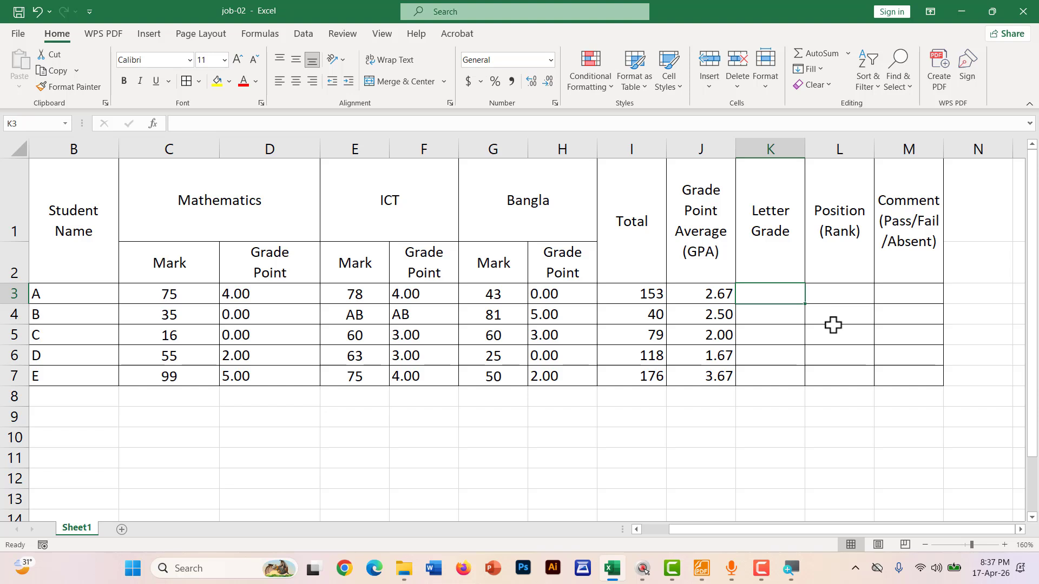
{"action": "left_click", "coordinate": [910, 208]}
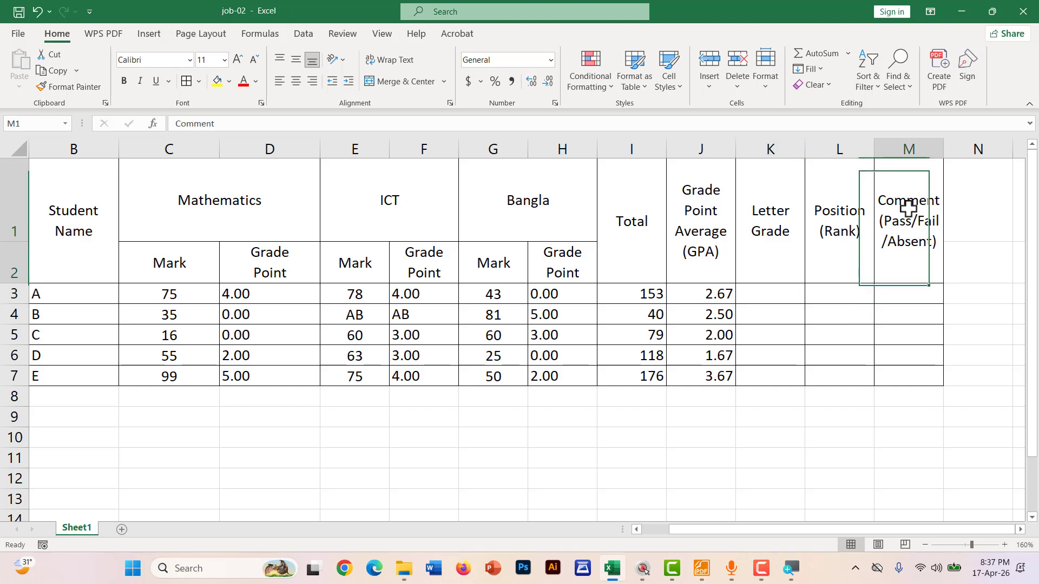
{"action": "double_click", "coordinate": [896, 230]}
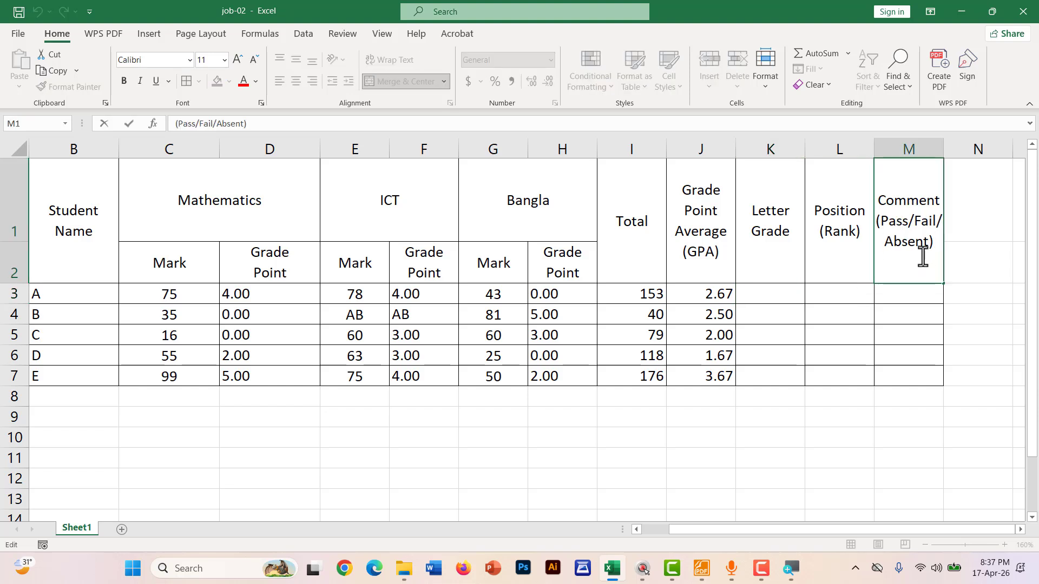
{"action": "left_click_drag", "start_coordinate": [923, 257], "coordinate": [882, 225]}
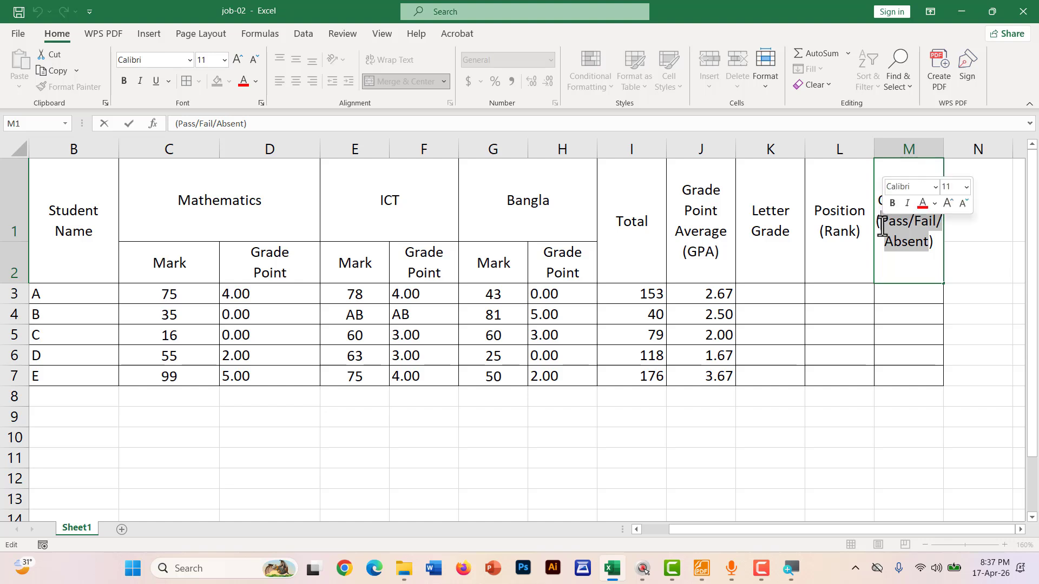
{"action": "key", "text": "Return"}
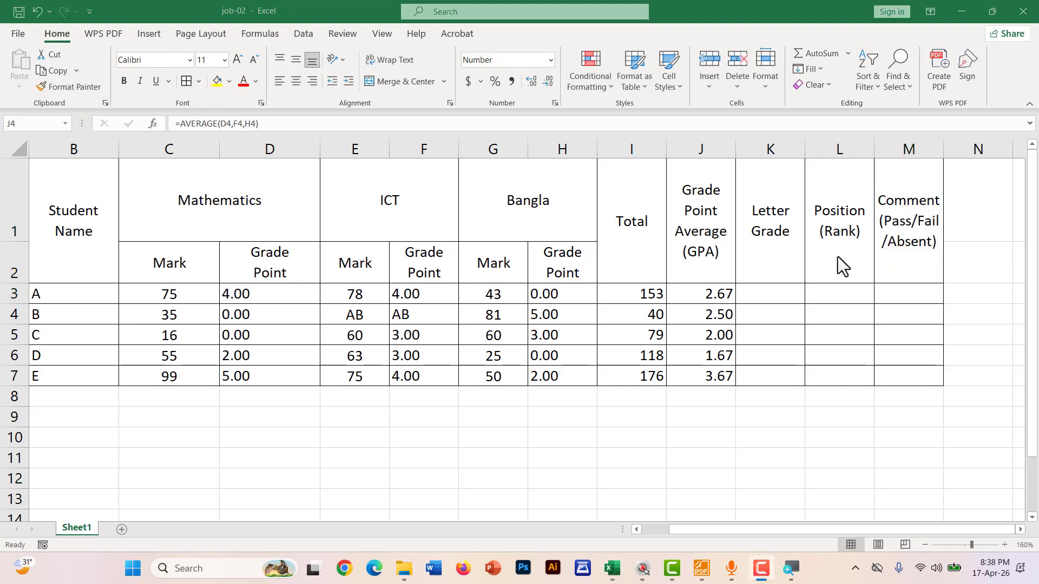
Select J3 and circle marks 75, 78 and 43 and the 2.67 GPA on screen
{"action": "left_click", "coordinate": [707, 295]}
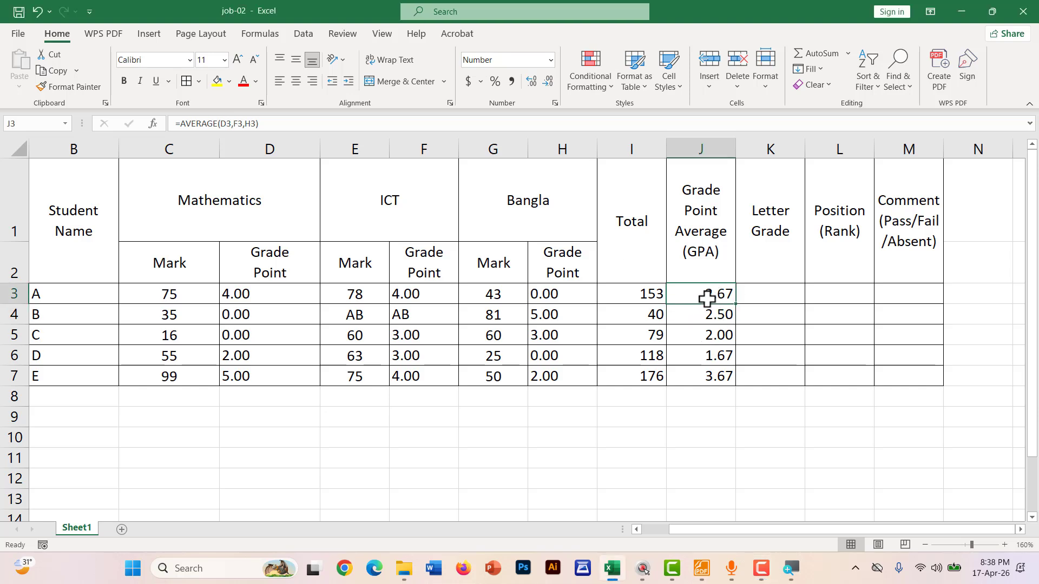
{"action": "key", "text": "ctrl+2"}
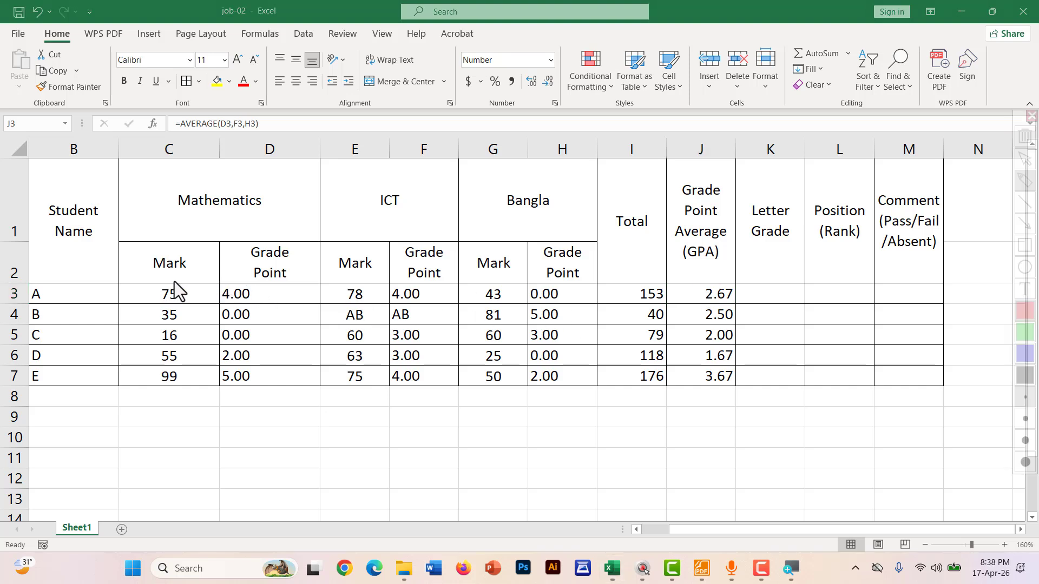
{"action": "mouse_move", "coordinate": [155, 280]}
{"action": "left_mouse_down"}
{"action": "mouse_move", "coordinate": [189, 301]}
{"action": "mouse_move", "coordinate": [150, 306]}
{"action": "mouse_move", "coordinate": [145, 291]}
{"action": "mouse_move", "coordinate": [168, 279]}
{"action": "left_mouse_up"}
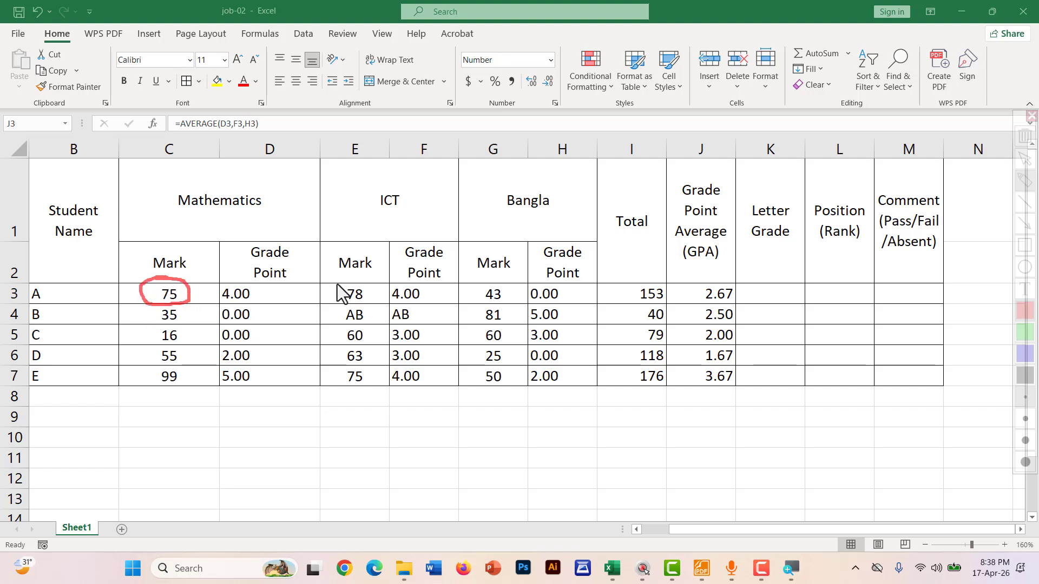
{"action": "mouse_move", "coordinate": [351, 284]}
{"action": "left_mouse_down"}
{"action": "mouse_move", "coordinate": [378, 298]}
{"action": "mouse_move", "coordinate": [341, 309]}
{"action": "mouse_move", "coordinate": [364, 293]}
{"action": "left_mouse_up"}
{"action": "mouse_move", "coordinate": [489, 288]}
{"action": "left_mouse_down"}
{"action": "mouse_move", "coordinate": [482, 308]}
{"action": "mouse_move", "coordinate": [493, 295]}
{"action": "left_mouse_up"}
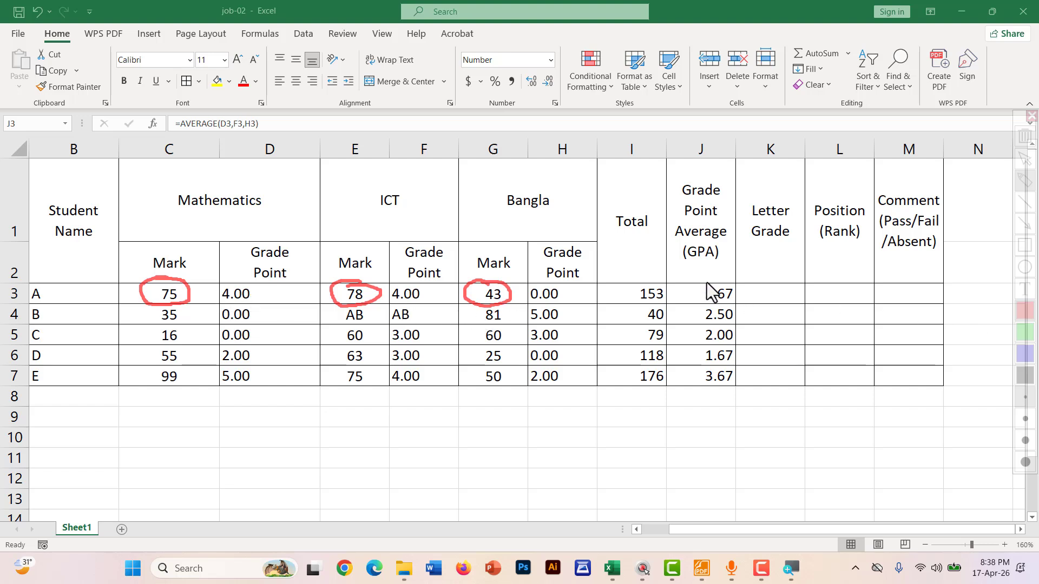
{"action": "mouse_move", "coordinate": [708, 280]}
{"action": "left_mouse_down"}
{"action": "mouse_move", "coordinate": [695, 293]}
{"action": "mouse_move", "coordinate": [700, 308]}
{"action": "mouse_move", "coordinate": [713, 316]}
{"action": "mouse_move", "coordinate": [742, 309]}
{"action": "mouse_move", "coordinate": [733, 287]}
{"action": "mouse_move", "coordinate": [703, 282]}
{"action": "left_mouse_up"}
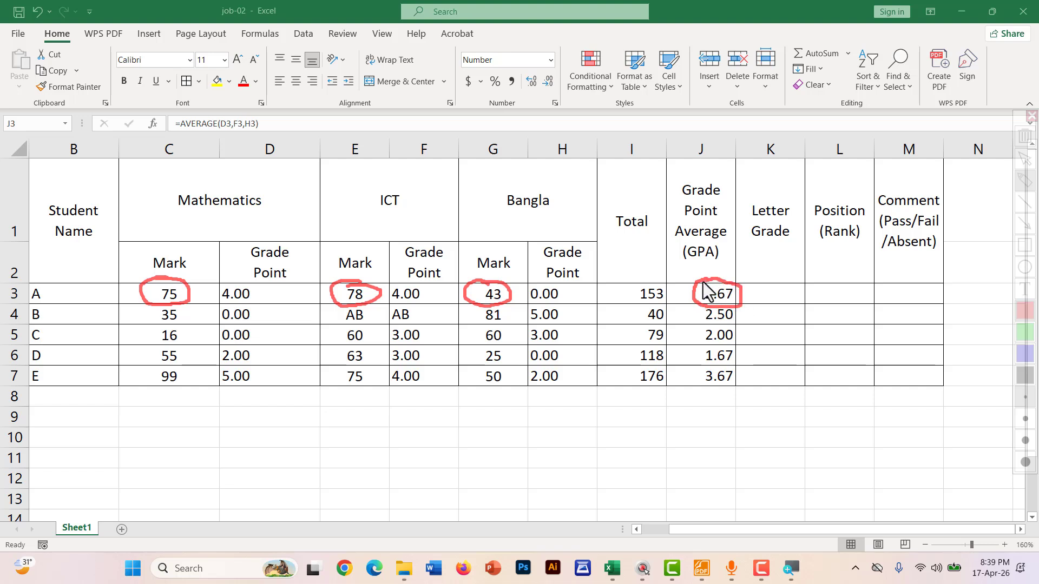
{"action": "key", "text": "Escape"}
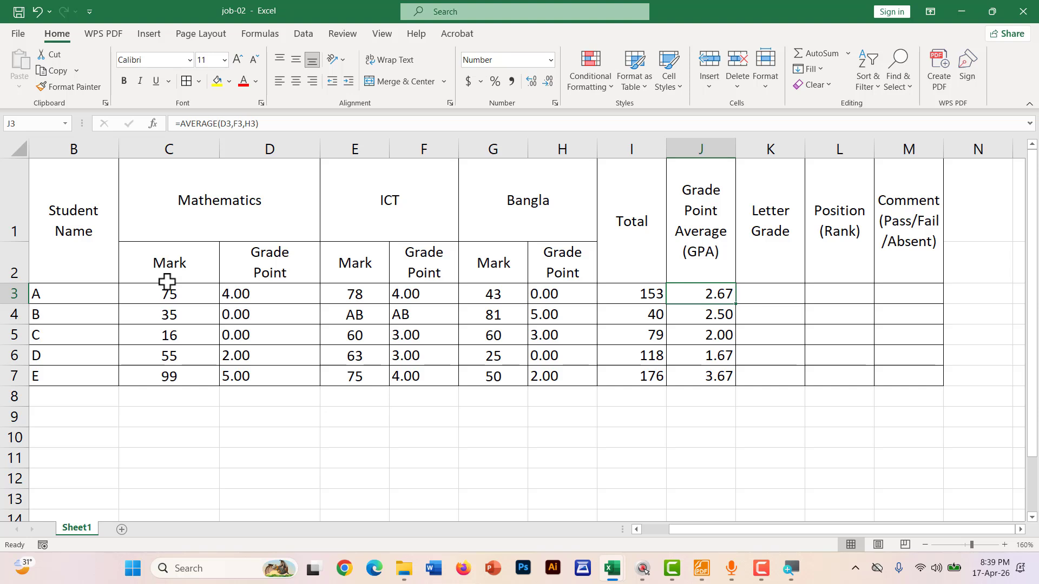
Re-circle marks 75 and 78 and link the failing Bangla mark 43 to the GPA
{"action": "key", "text": "ctrl+shift+d"}
{"action": "mouse_move", "coordinate": [179, 288]}
{"action": "left_mouse_down"}
{"action": "mouse_move", "coordinate": [158, 293]}
{"action": "mouse_move", "coordinate": [179, 289]}
{"action": "left_mouse_up"}
{"action": "mouse_move", "coordinate": [348, 285]}
{"action": "left_mouse_down"}
{"action": "mouse_move", "coordinate": [336, 287]}
{"action": "mouse_move", "coordinate": [347, 286]}
{"action": "left_mouse_up"}
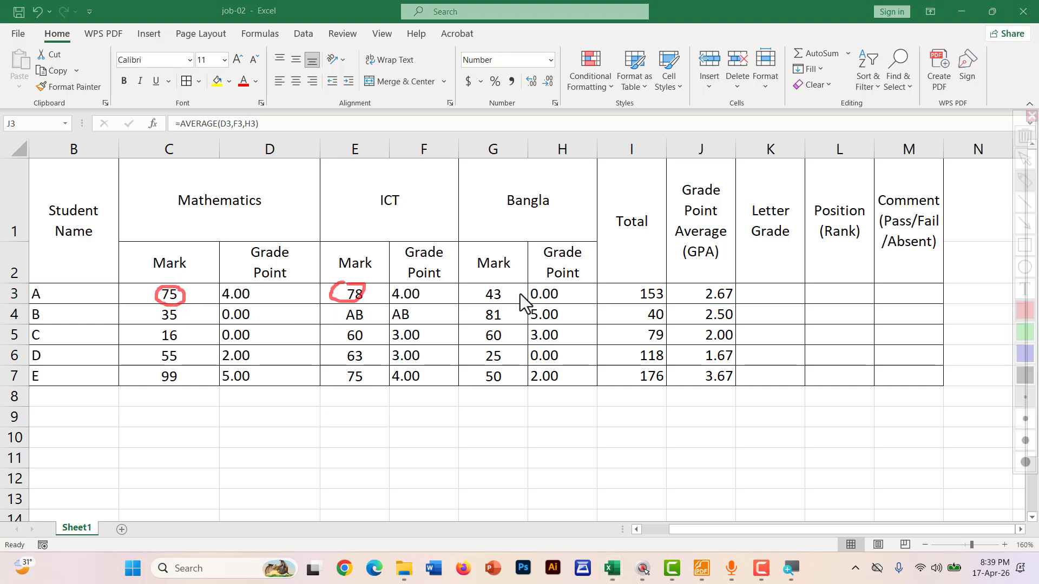
{"action": "mouse_move", "coordinate": [479, 284]}
{"action": "left_mouse_down"}
{"action": "mouse_move", "coordinate": [684, 292]}
{"action": "mouse_move", "coordinate": [663, 299]}
{"action": "left_mouse_up"}
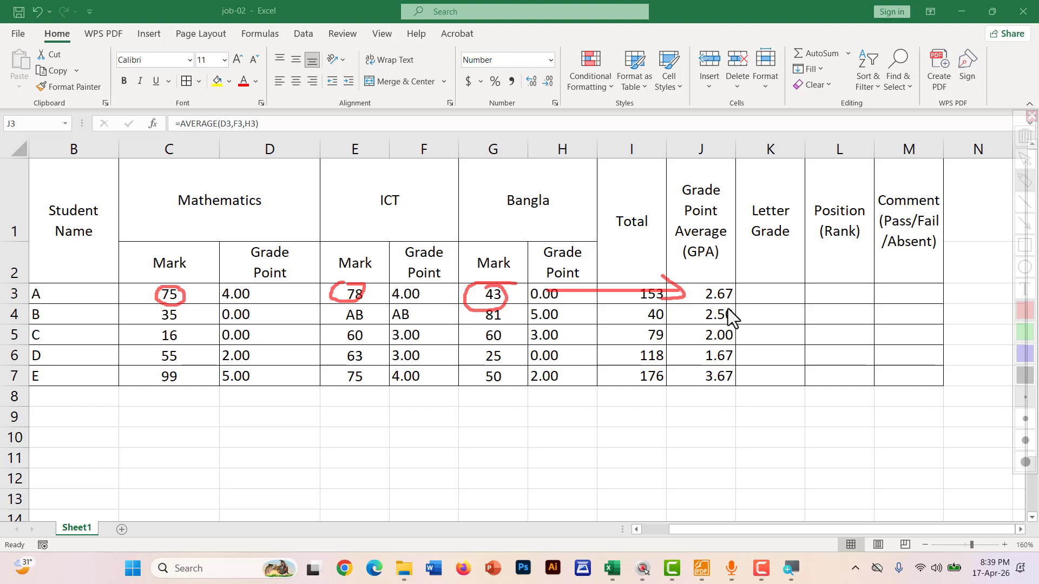
{"action": "key", "text": "Escape"}
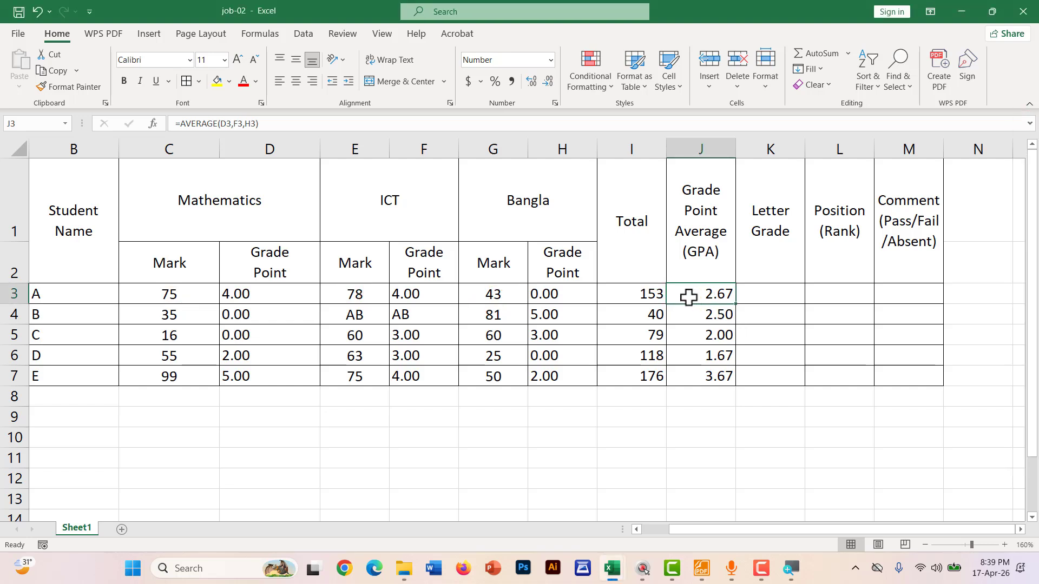
Clear the old AVERAGE GPA values from J3:J7, ready to rewrite J3
{"action": "double_click", "coordinate": [696, 296]}
{"action": "key", "text": "Return"}
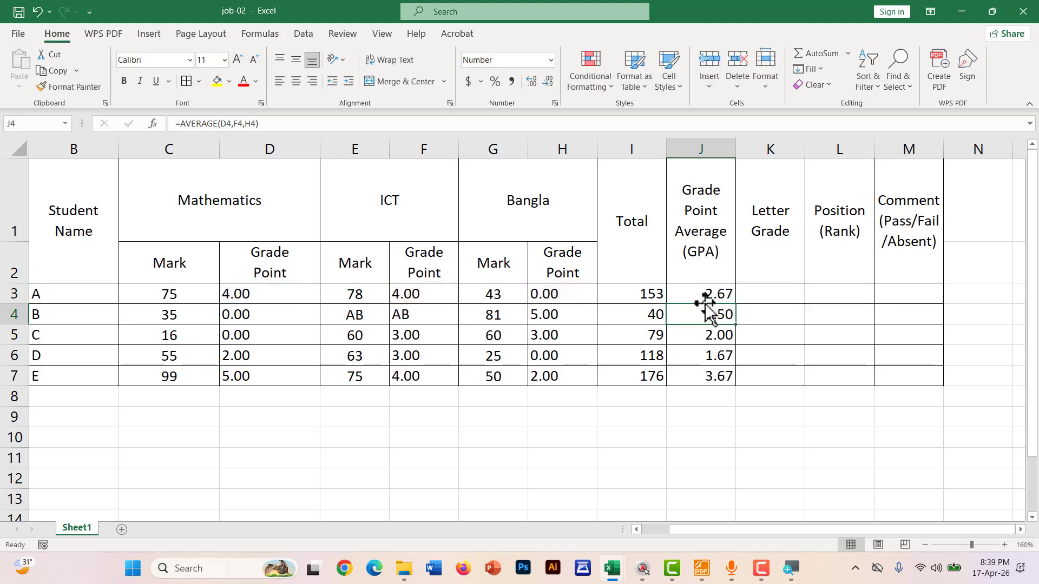
{"action": "left_click_drag", "start_coordinate": [700, 299], "coordinate": [698, 371]}
{"action": "key", "text": "Delete"}
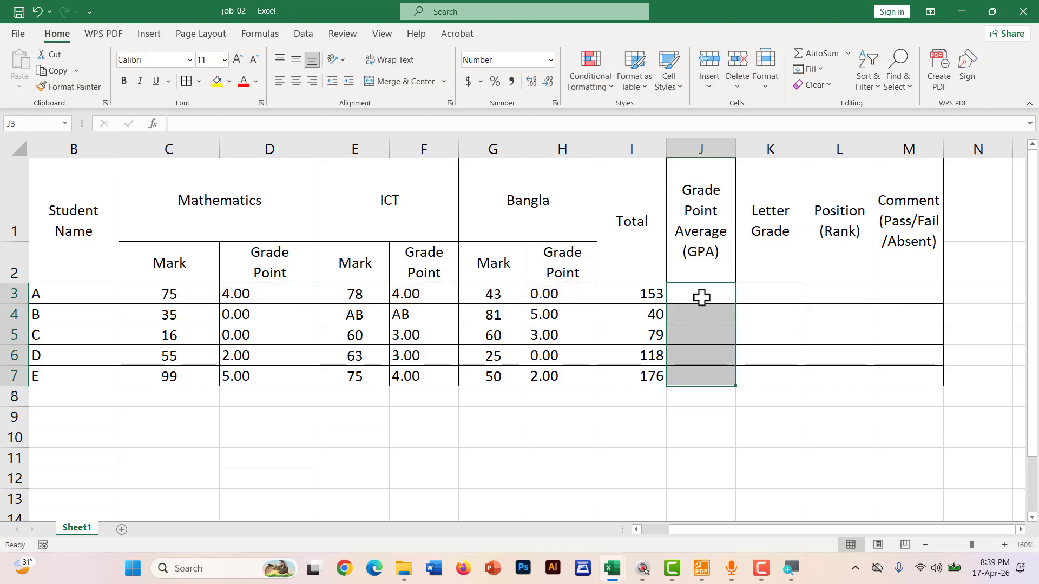
{"action": "left_click", "coordinate": [702, 298]}
Start J3's formula with nested IFs returning 0 when C3, E3 or G3 is below 50
{"action": "type", "text": "="}
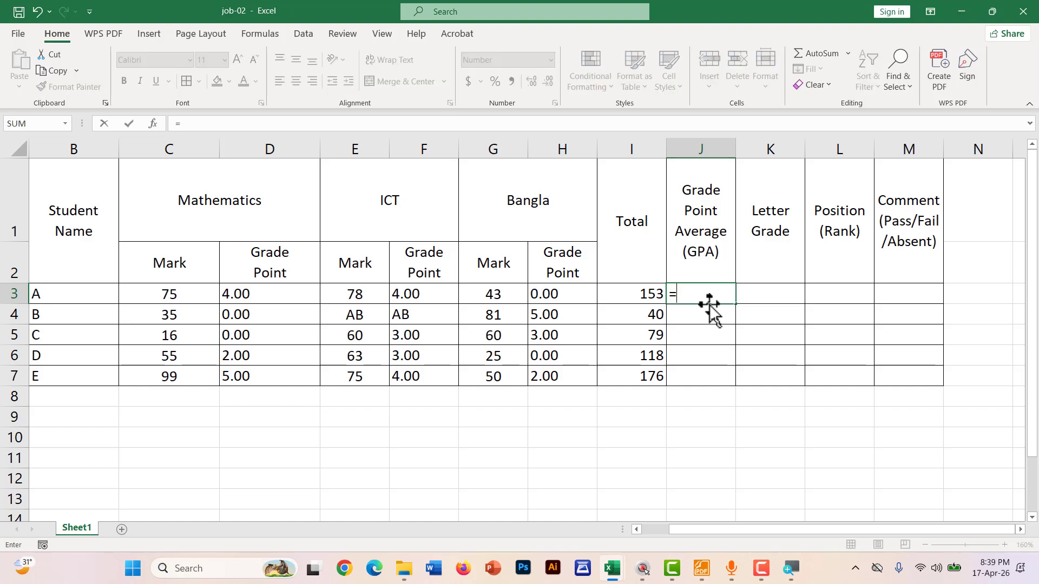
{"action": "type", "text": "IF("}
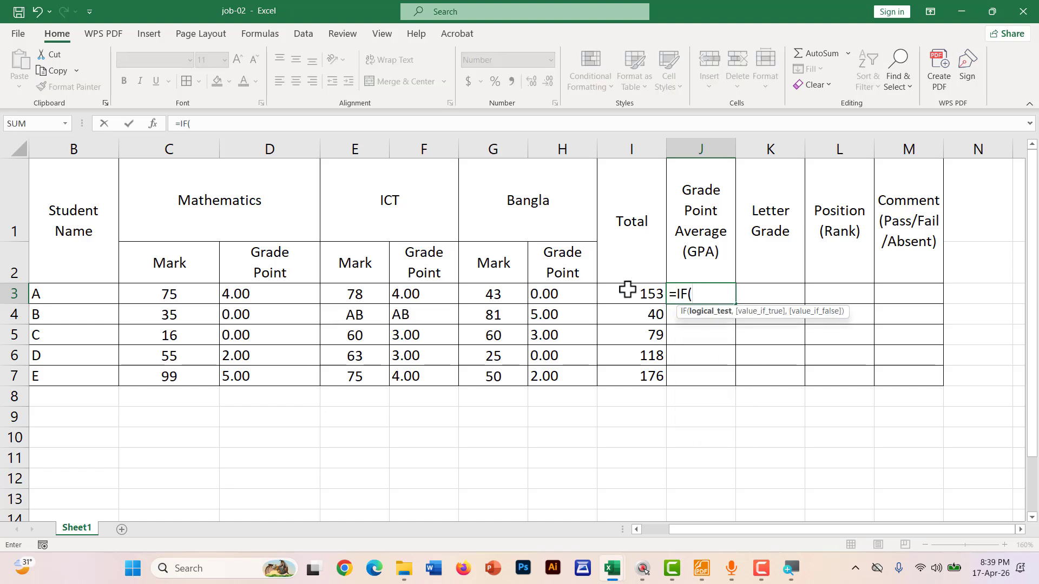
{"action": "left_click", "coordinate": [157, 294]}
{"action": "type", "text": "<"}
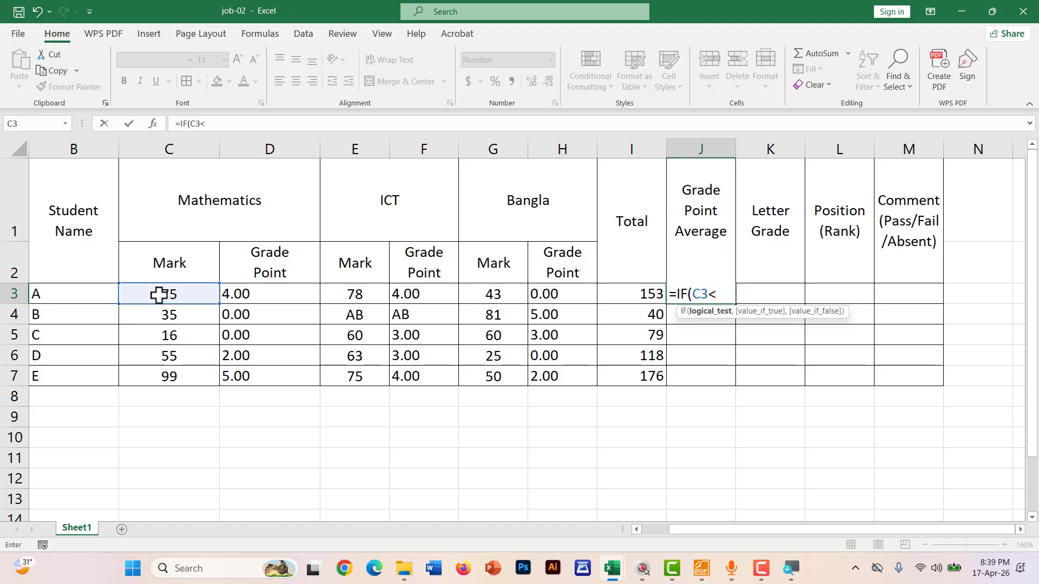
{"action": "type", "text": "50,"}
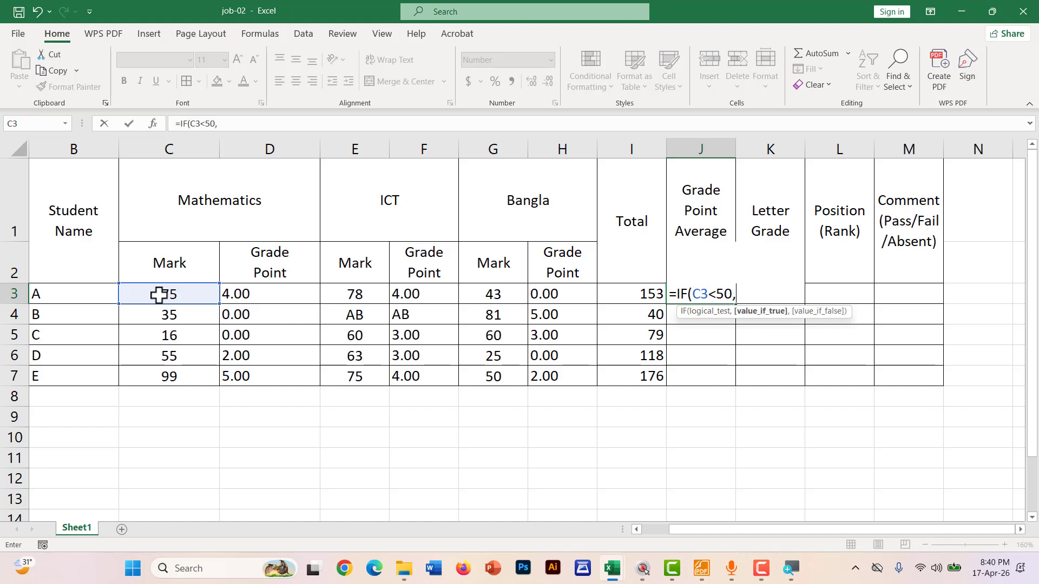
{"action": "type", "text": "0,IF("}
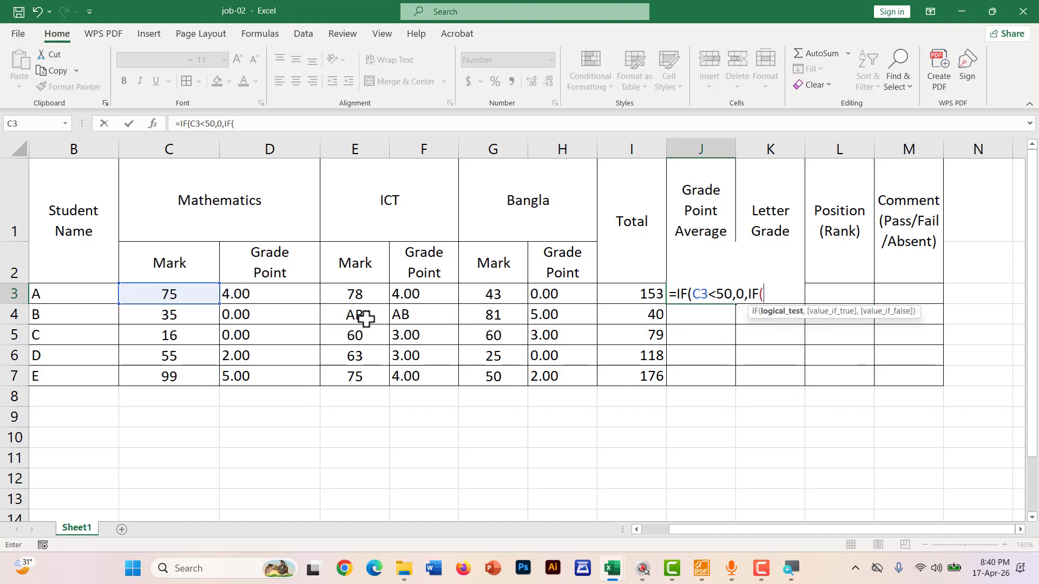
{"action": "left_click", "coordinate": [362, 292]}
{"action": "type", "text": "<"}
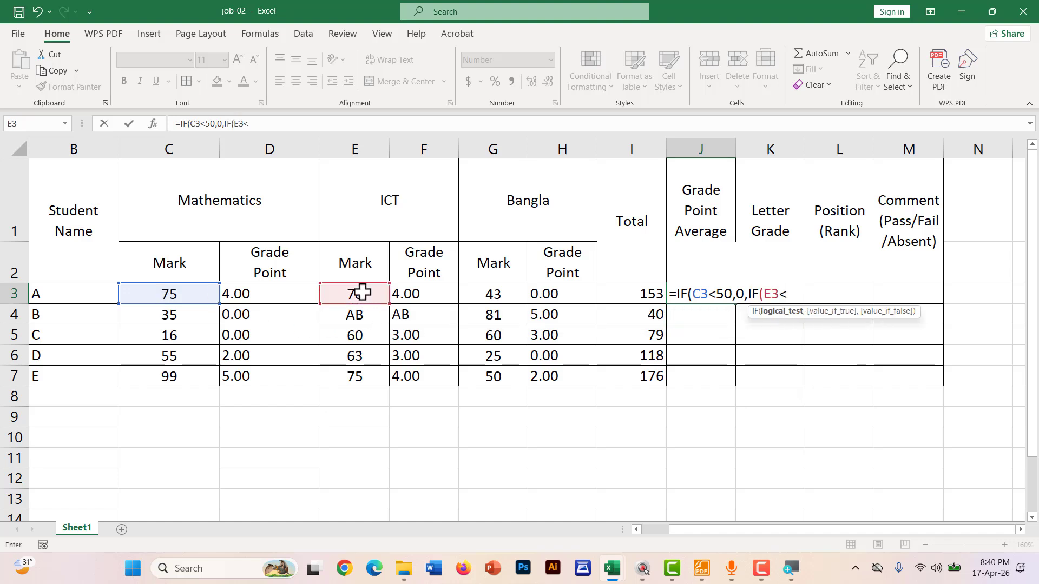
{"action": "type", "text": "50,0"}
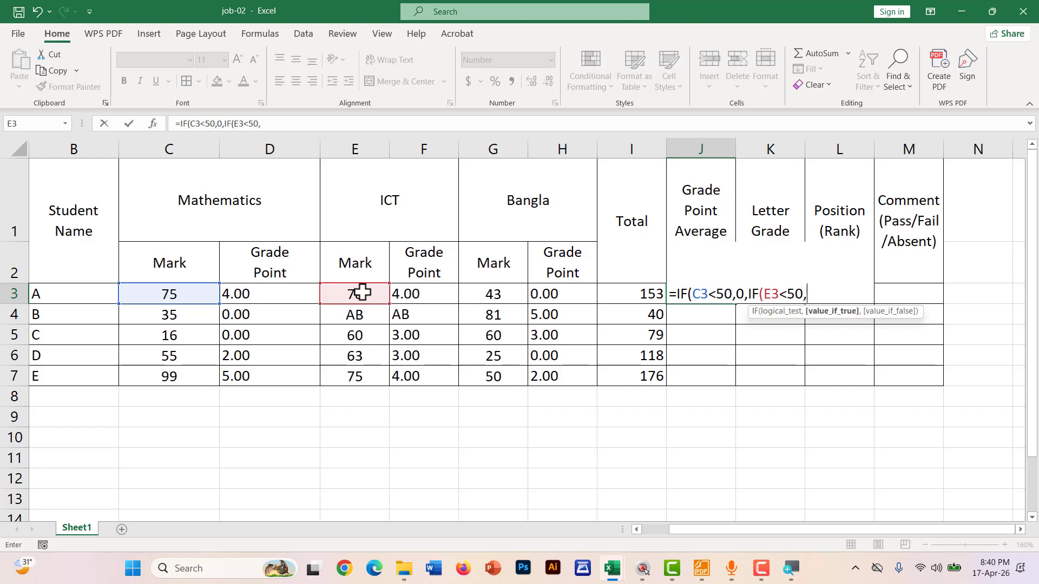
{"action": "type", "text": ","}
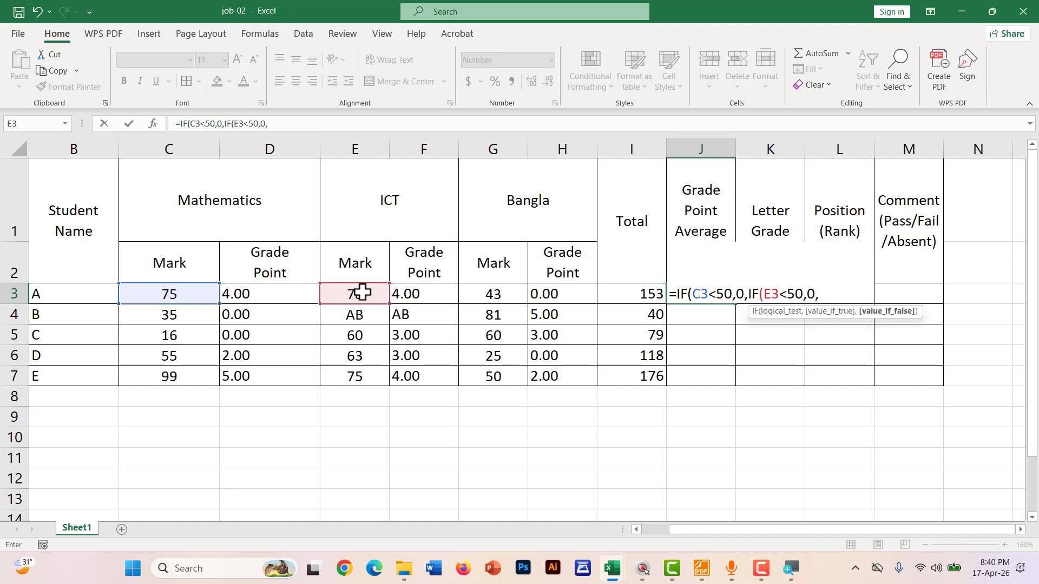
{"action": "type", "text": "IF("}
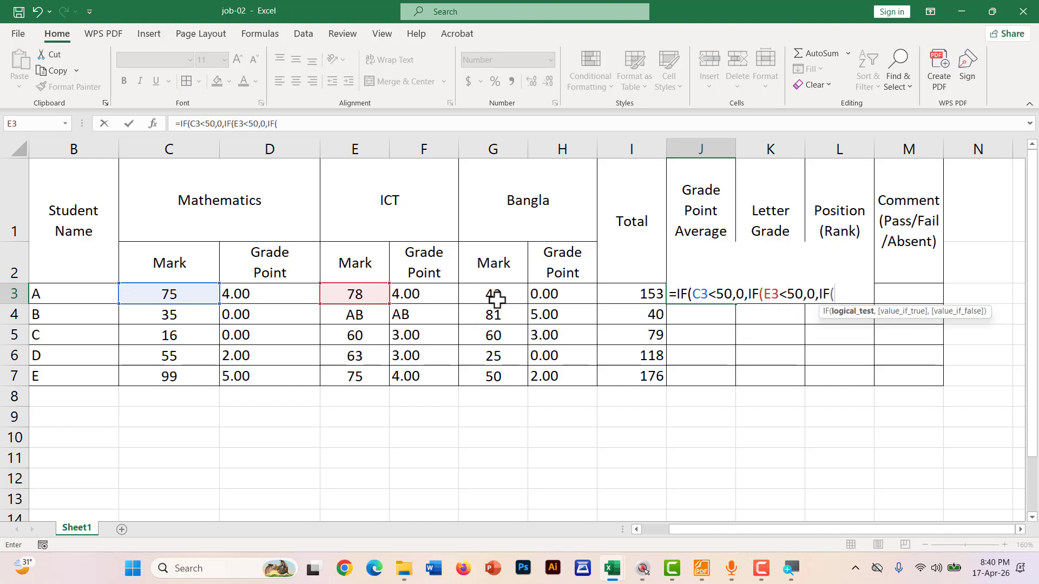
{"action": "left_click", "coordinate": [495, 295]}
{"action": "type", "text": "<50"}
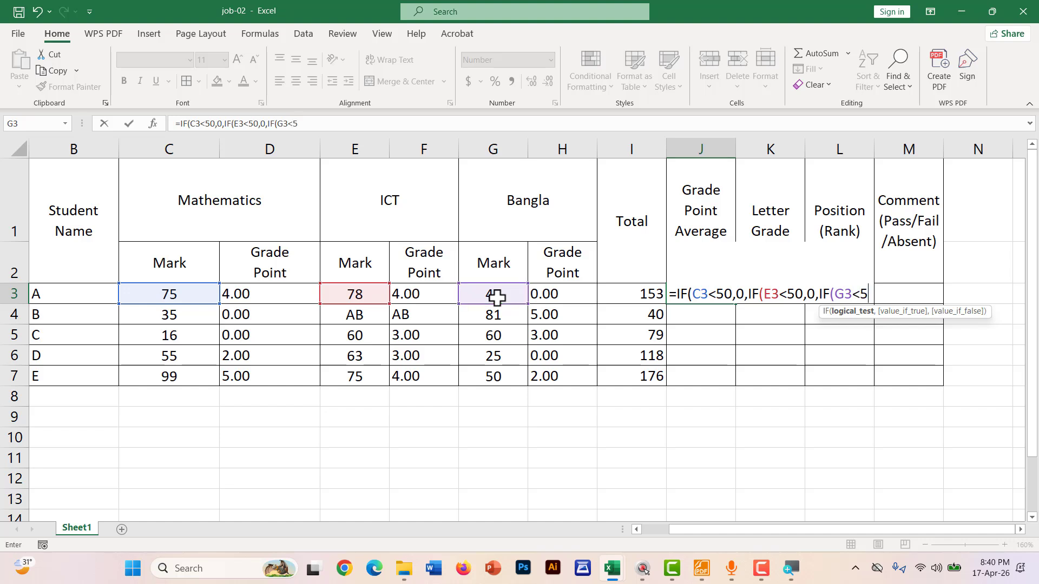
{"action": "type", "text": ",0"}
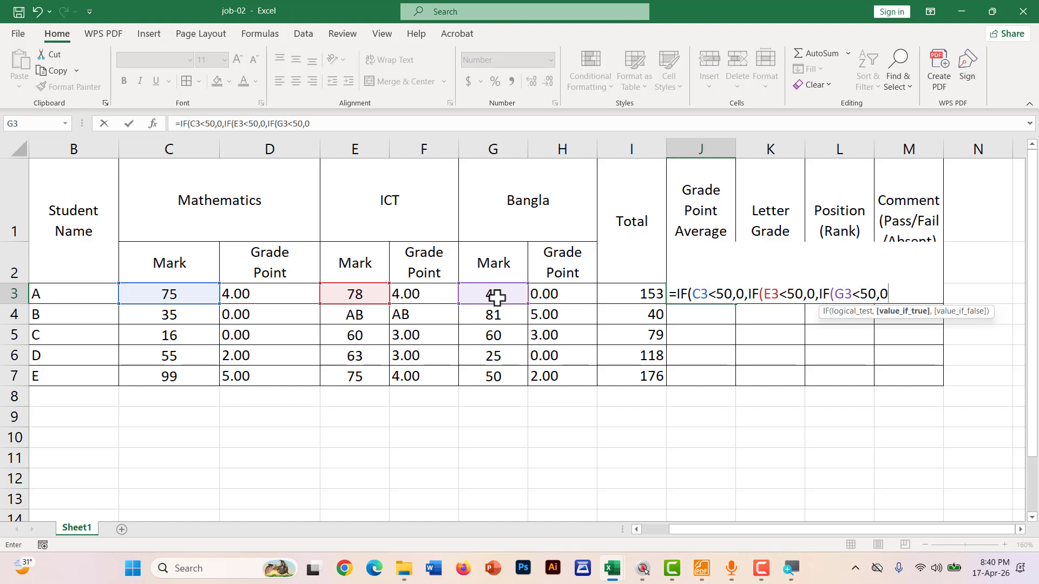
{"action": "type", "text": ","}
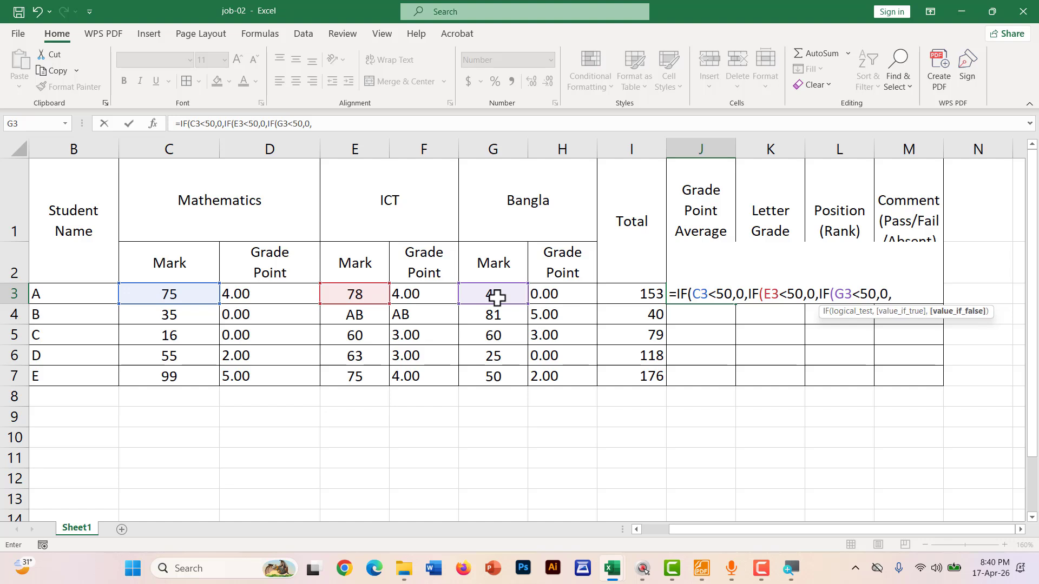
{"action": "type", "text": "IF("}
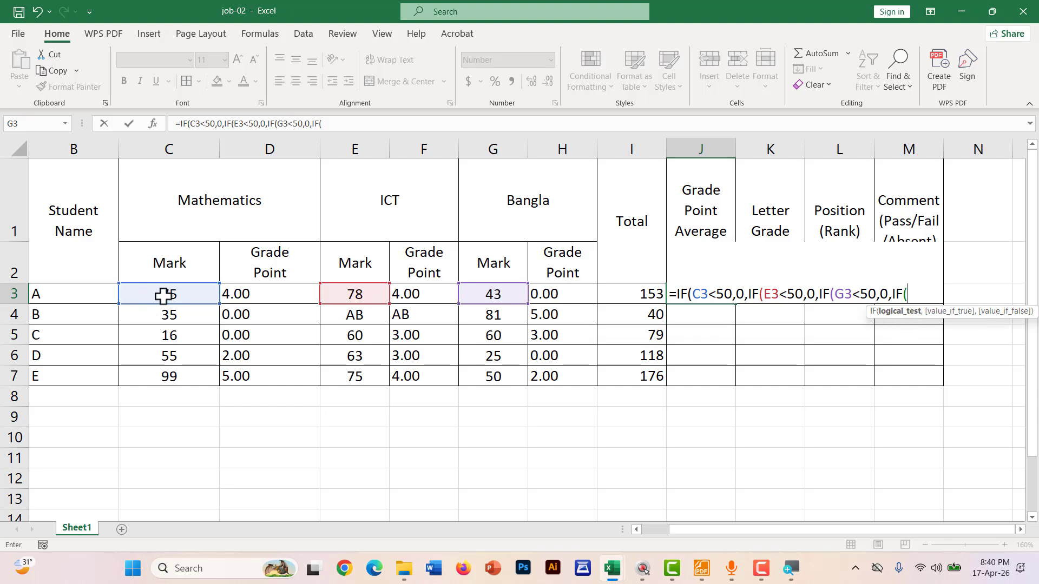
Add nested IFs returning "AB" when C3, E3 or G3 equals "AB"
{"action": "left_click", "coordinate": [163, 296]}
{"action": "type", "text": "=\""}
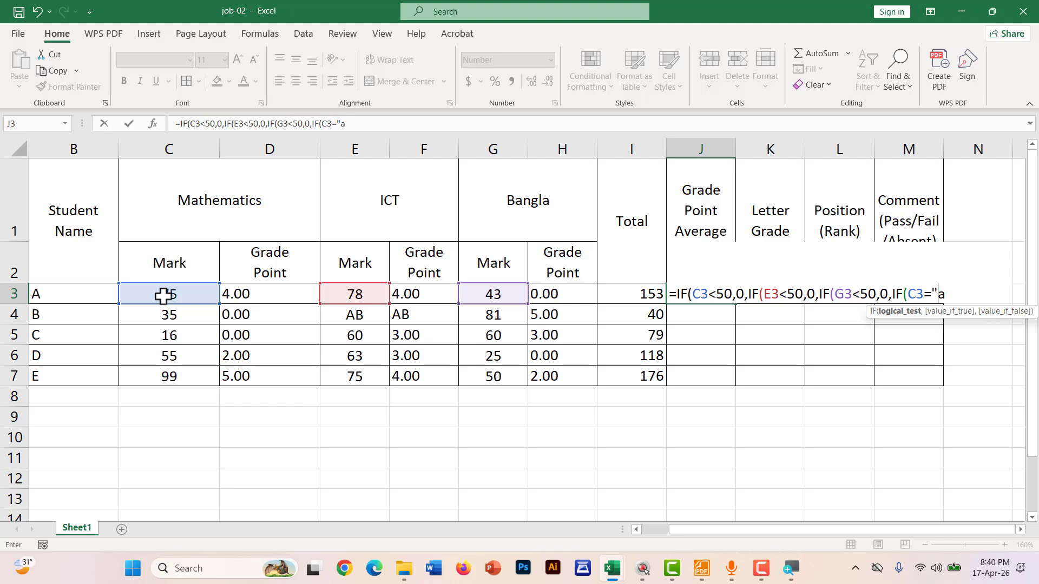
{"action": "type", "text": "AB\","}
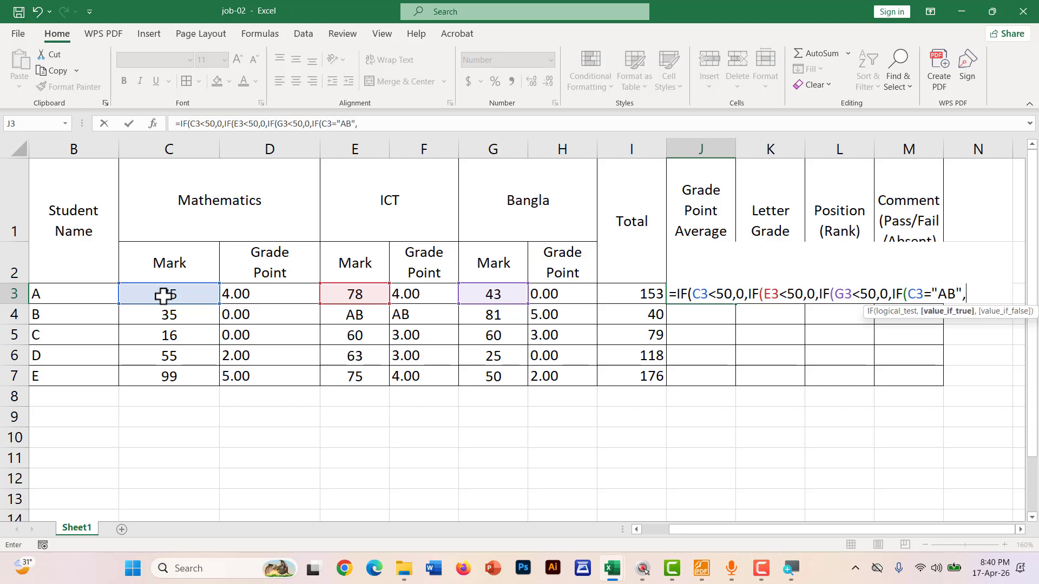
{"action": "type", "text": "\"AB\","}
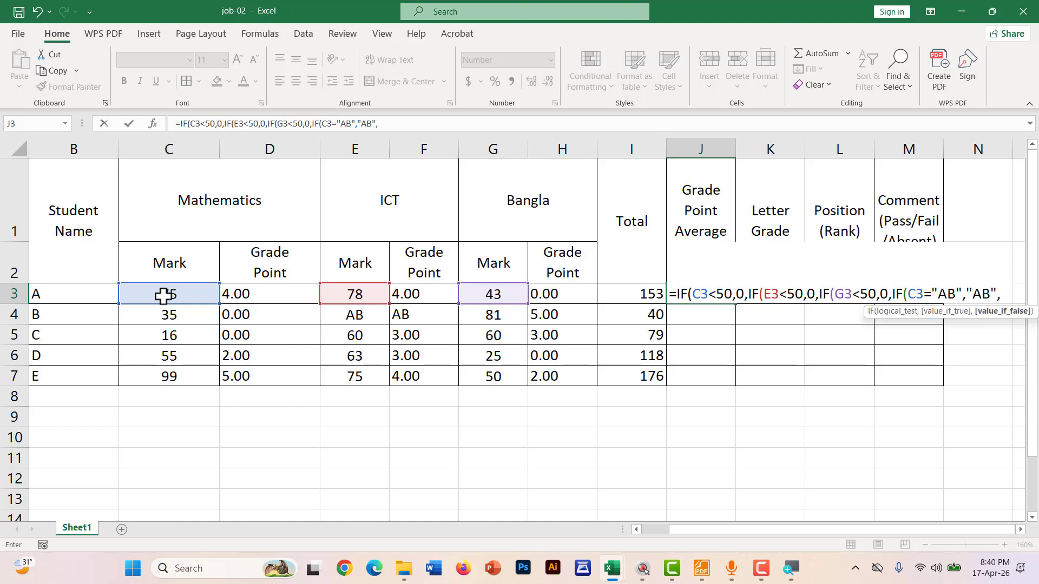
{"action": "type", "text": "IF("}
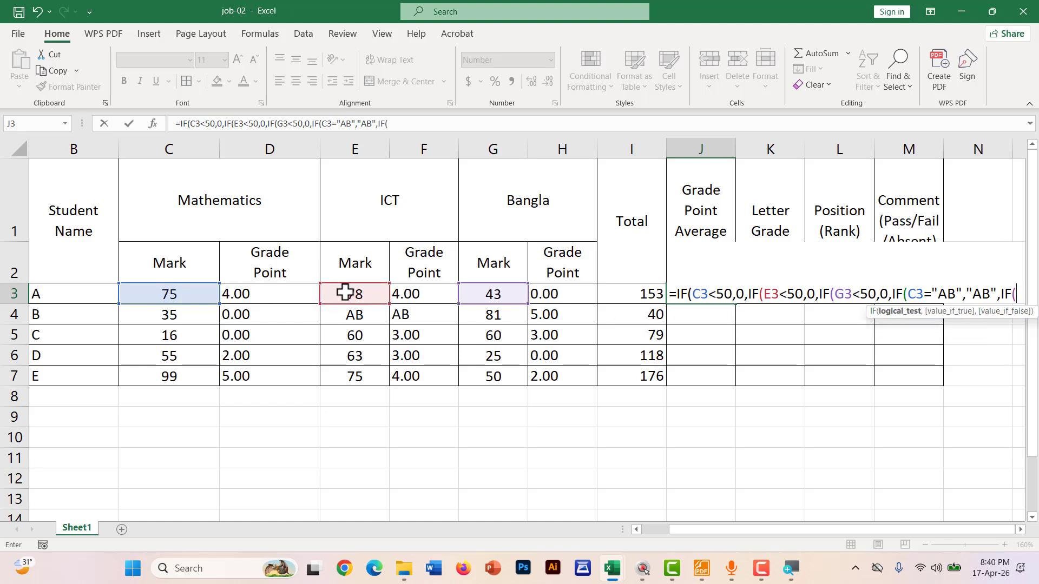
{"action": "left_click", "coordinate": [345, 293]}
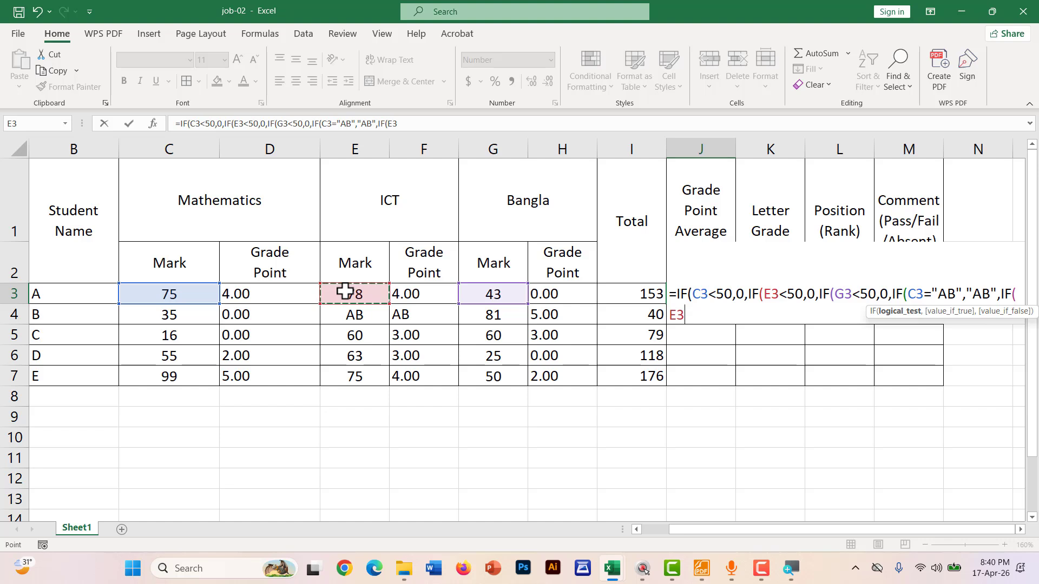
{"action": "type", "text": "=\"AB"}
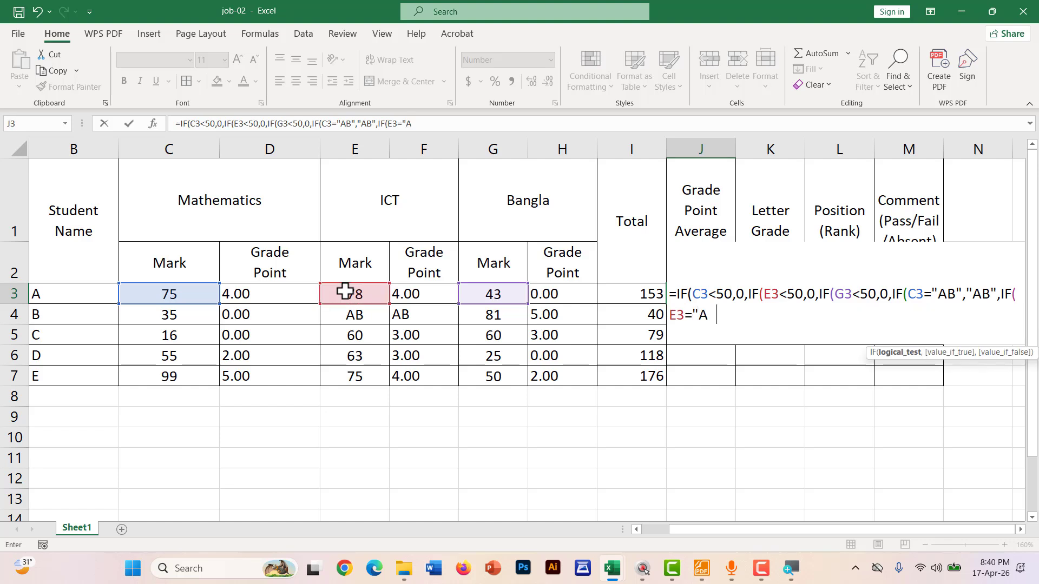
{"action": "type", "text": "\",\"AB"}
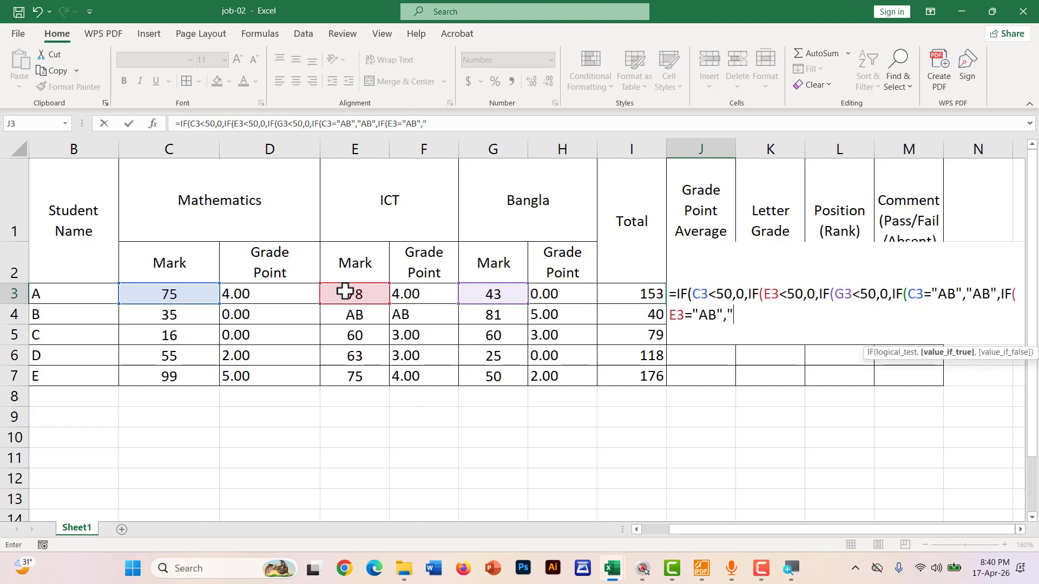
{"action": "type", "text": "\","}
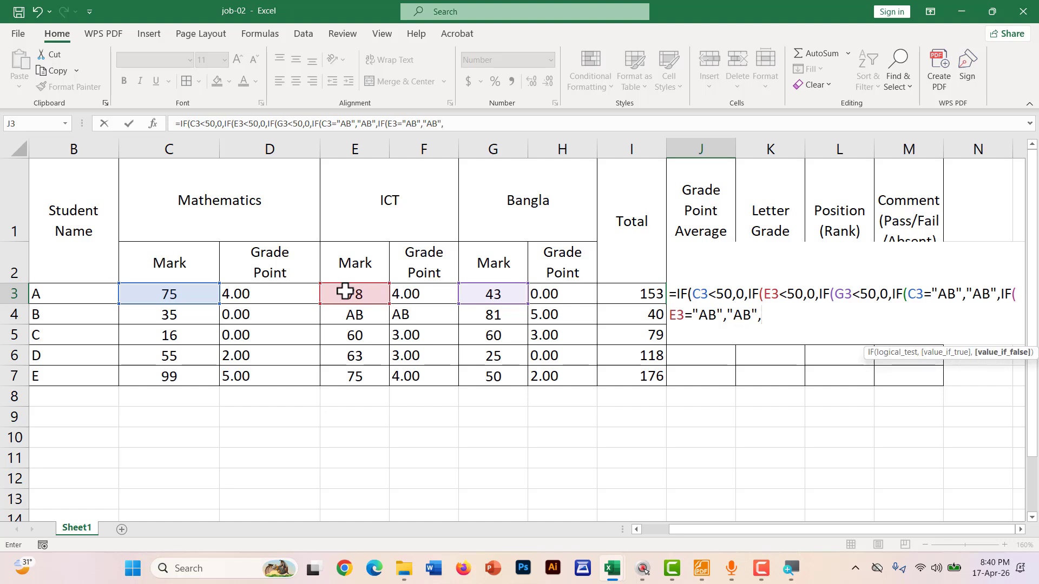
{"action": "type", "text": "IF("}
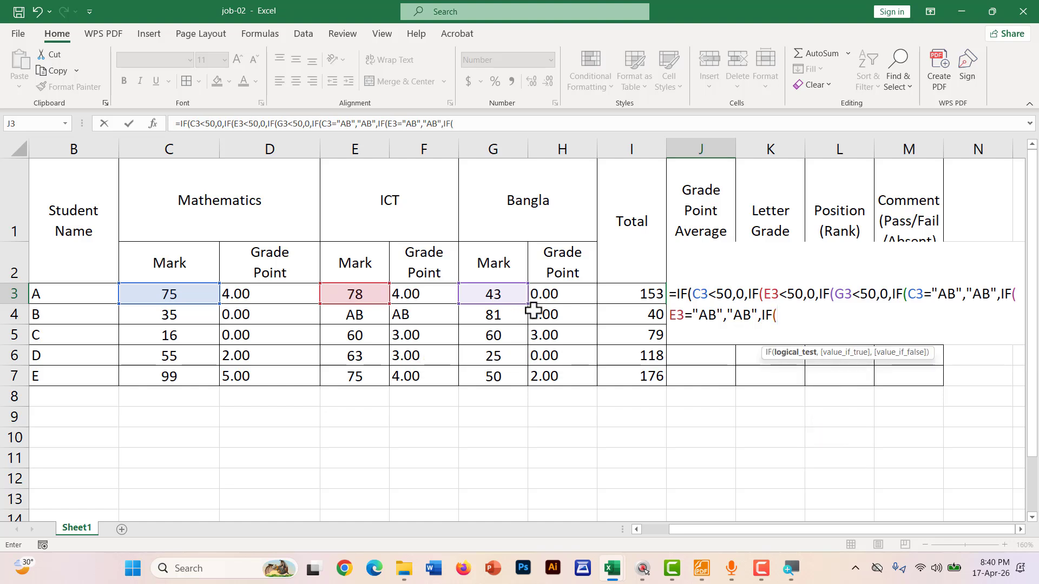
{"action": "left_click", "coordinate": [506, 293]}
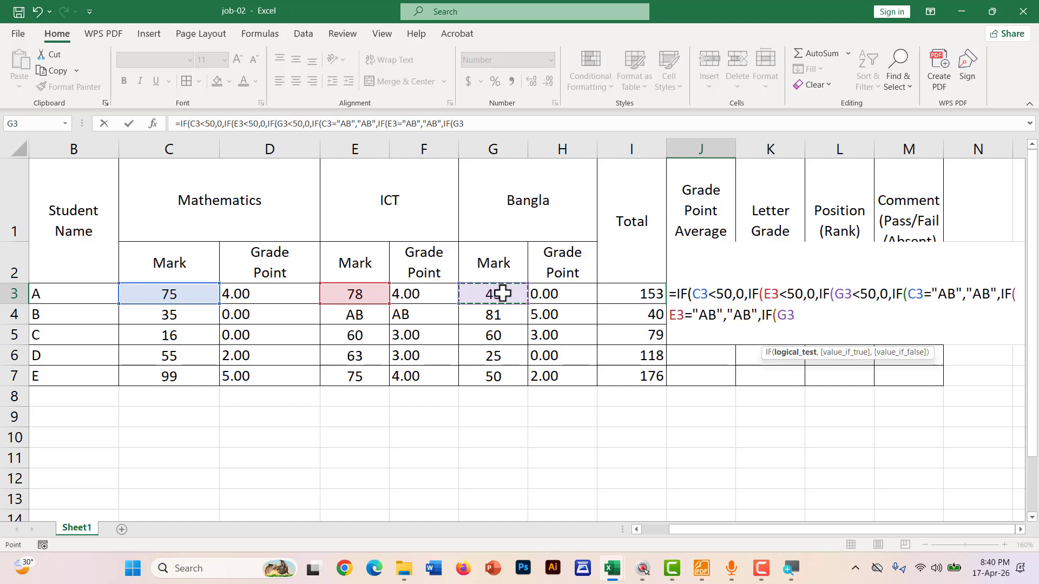
{"action": "type", "text": "=\"AB"}
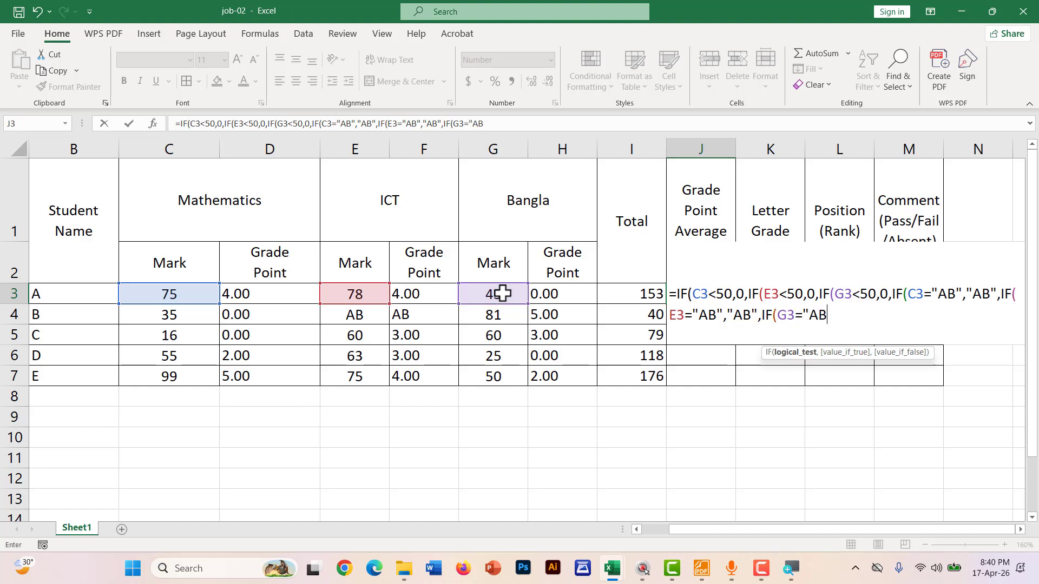
{"action": "type", "text": "\",\"AB"}
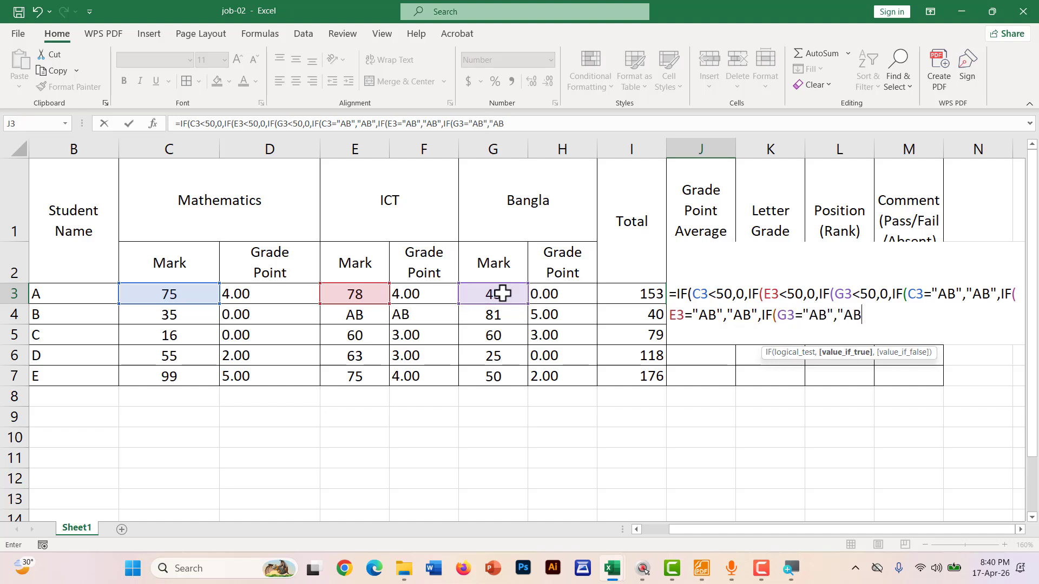
{"action": "type", "text": "\","}
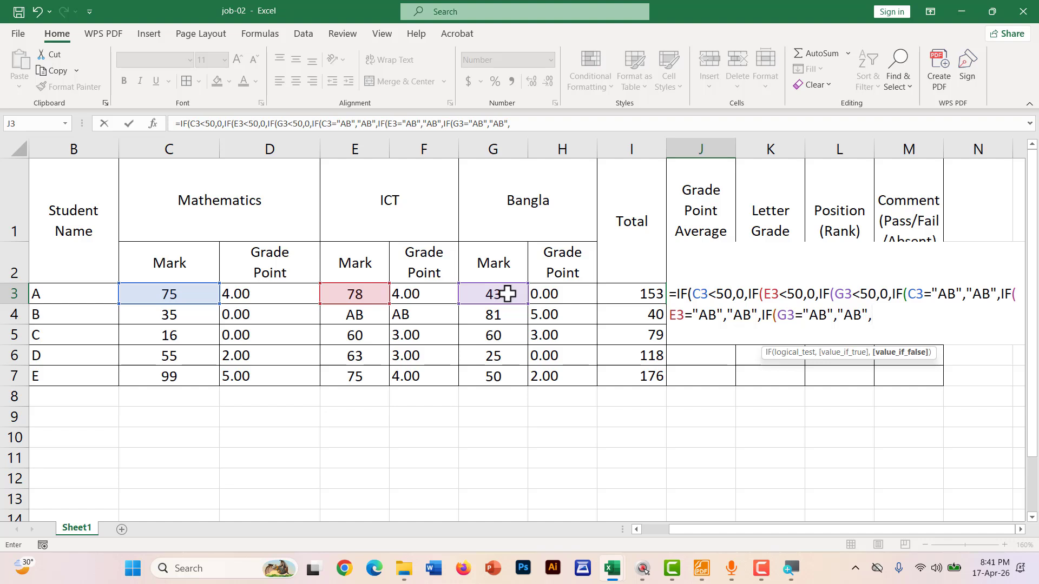
End the formula with AVERAGE(D3,F3,H3) and accept the closing-parenthesis correction
{"action": "type", "text": "AVERAGE("}
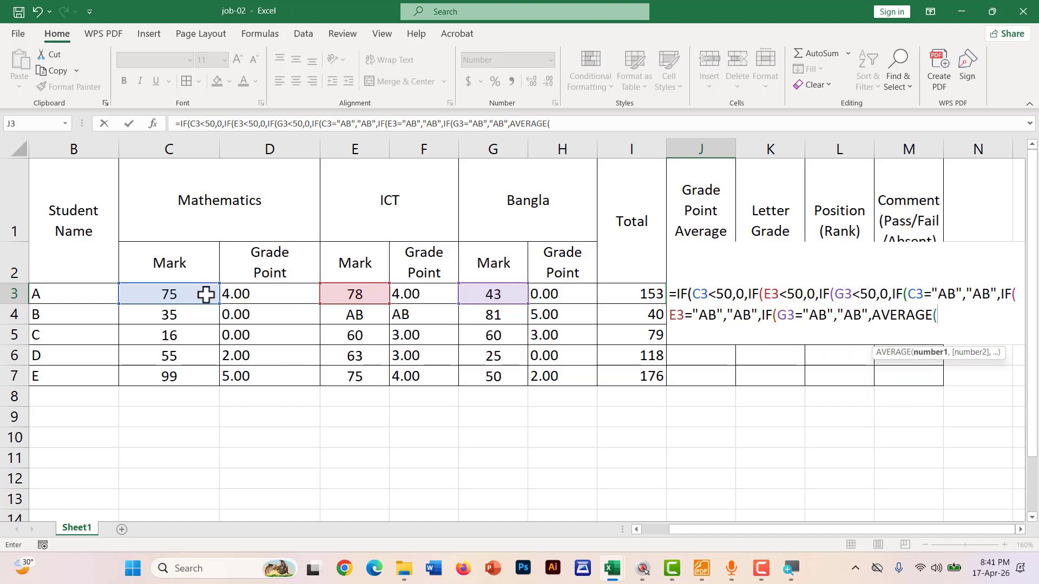
{"action": "left_click", "coordinate": [250, 292]}
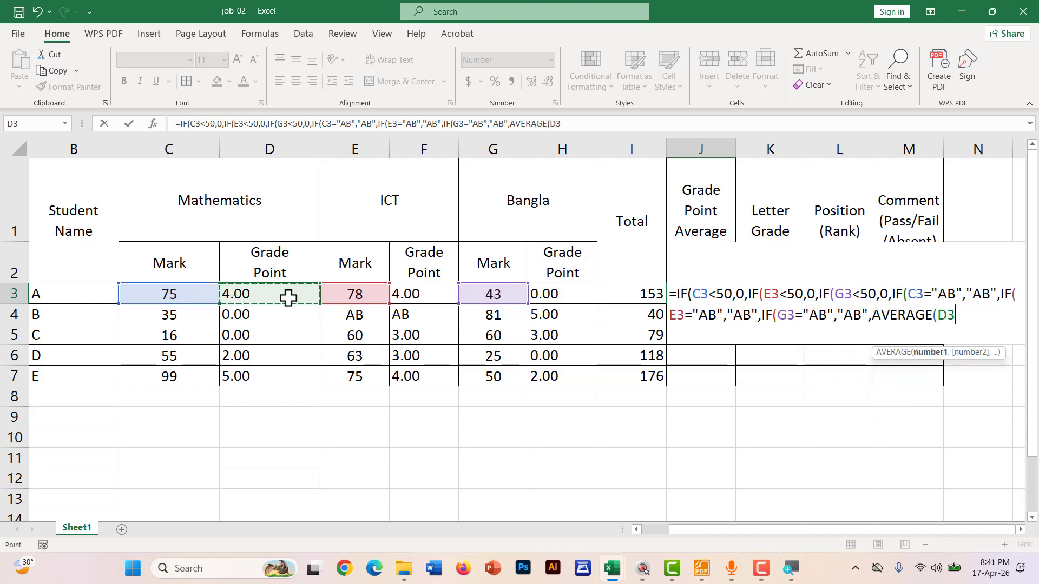
{"action": "type", "text": ","}
{"action": "left_click", "coordinate": [430, 298]}
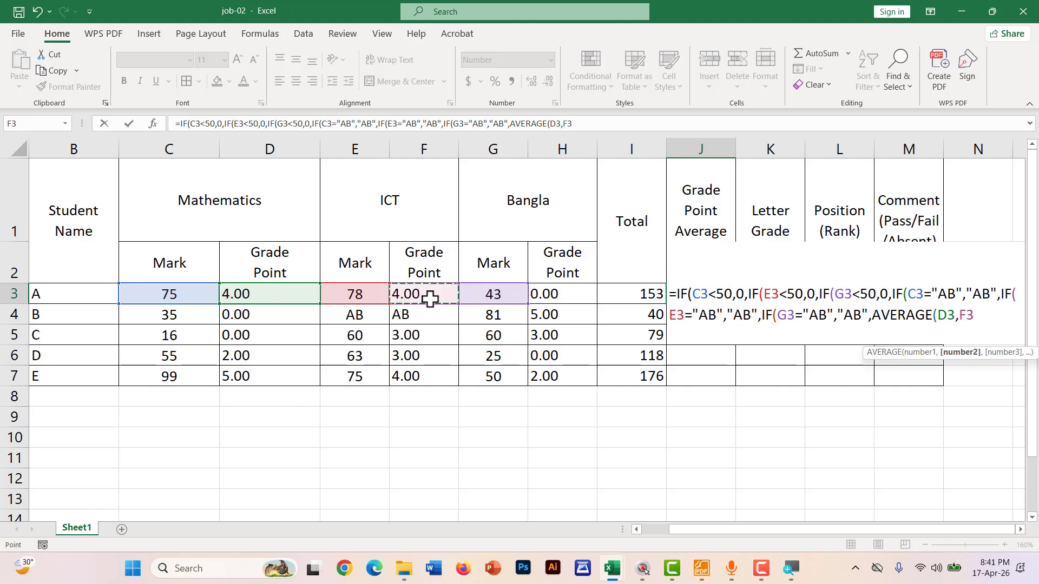
{"action": "type", "text": ","}
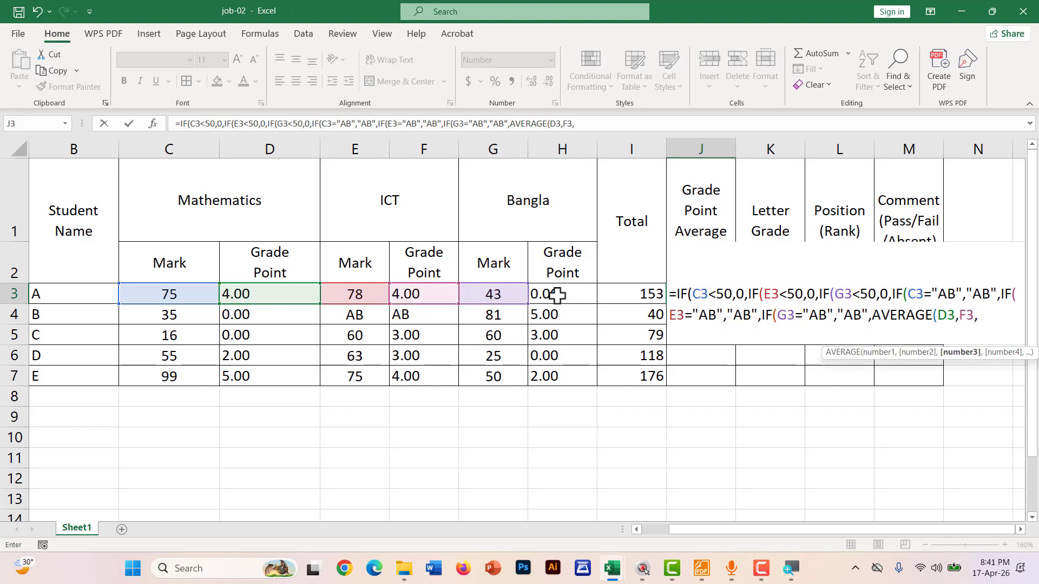
{"action": "left_click", "coordinate": [558, 295]}
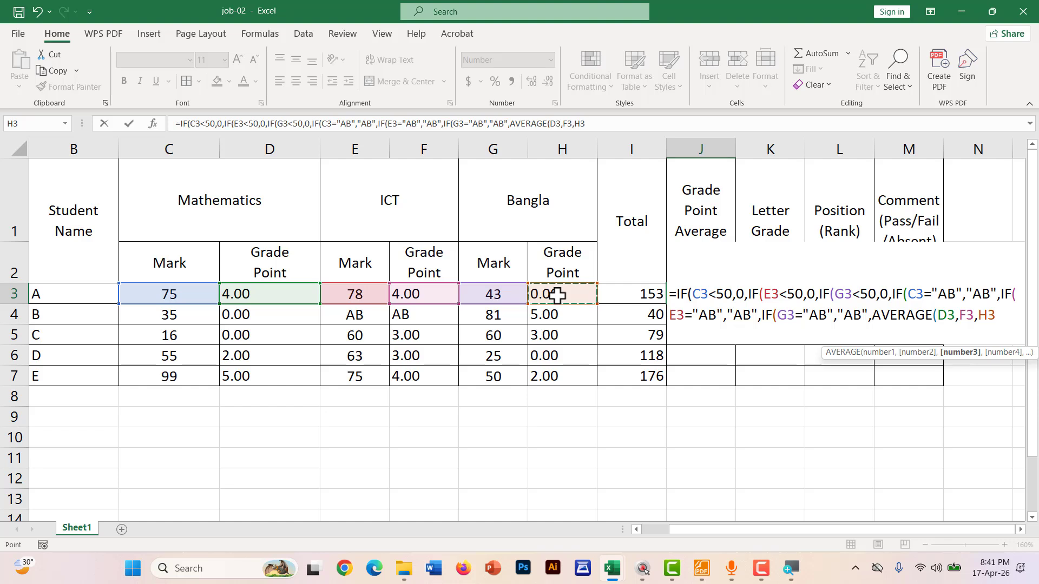
{"action": "key", "text": "Return"}
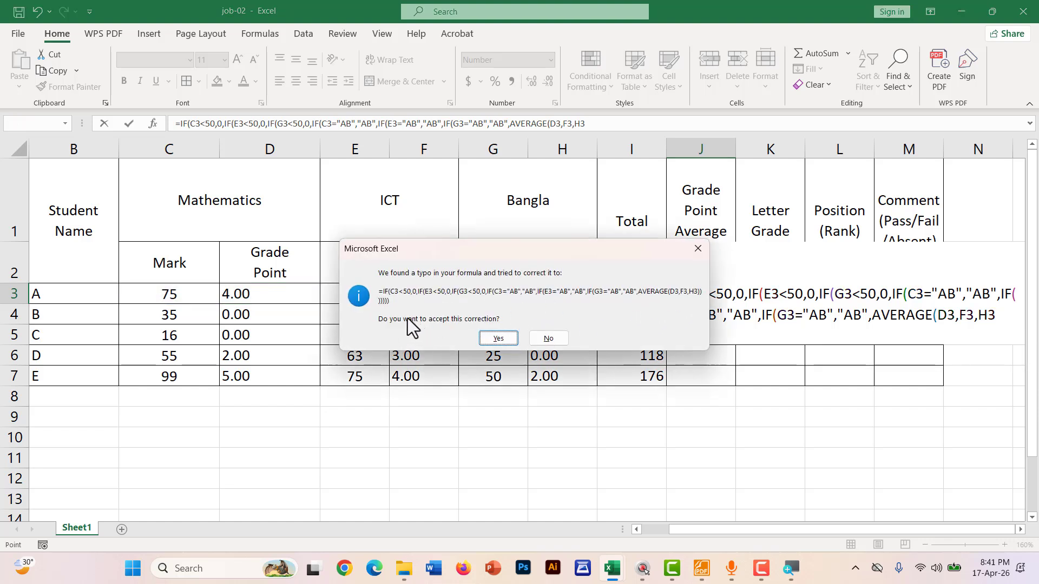
{"action": "left_click", "coordinate": [498, 339]}
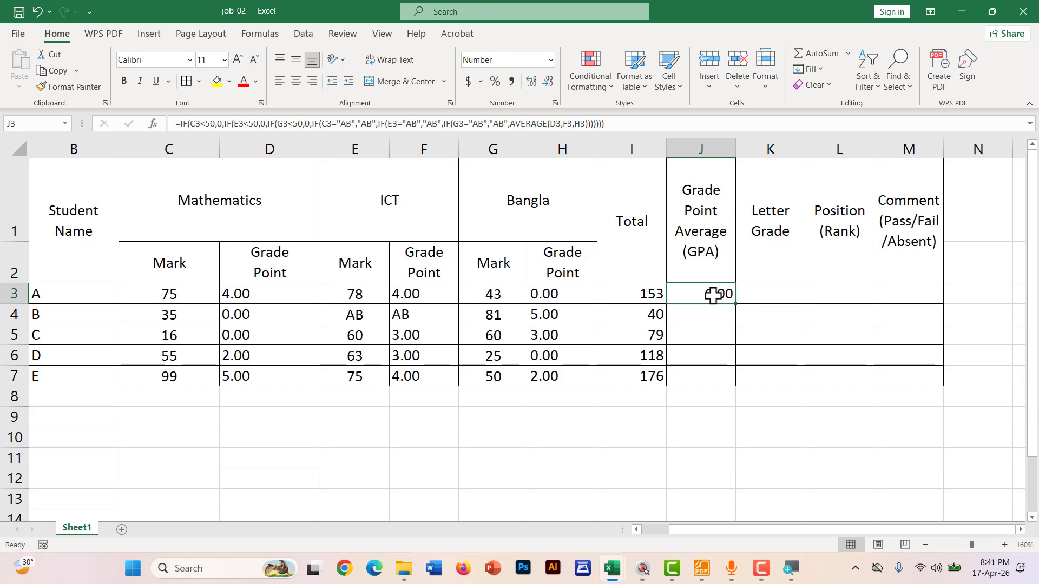
Mark grade points 4.00, 4.00 and 0.00 and the failing Bangla mark 43 on screen
{"action": "key", "text": "ctrl+2"}
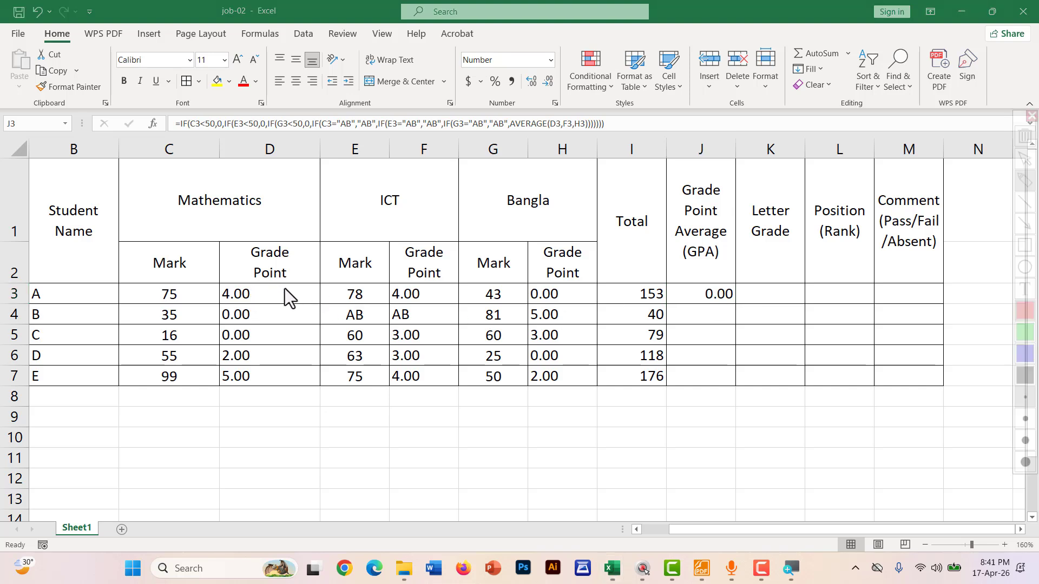
{"action": "mouse_move", "coordinate": [248, 286]}
{"action": "left_mouse_down"}
{"action": "mouse_move", "coordinate": [267, 299]}
{"action": "mouse_move", "coordinate": [218, 291]}
{"action": "left_mouse_up"}
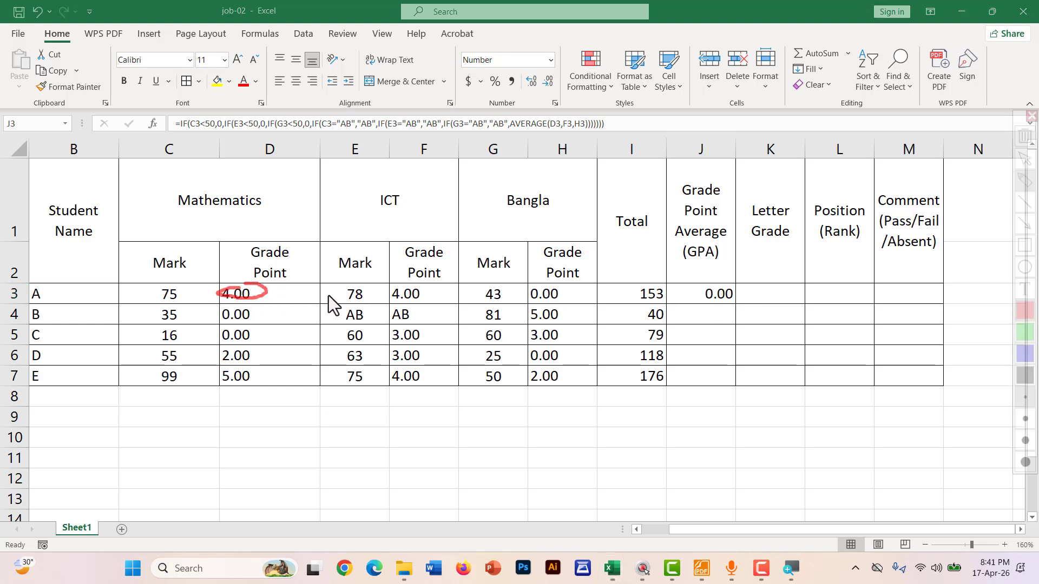
{"action": "left_click_drag", "start_coordinate": [401, 295], "coordinate": [431, 295]}
{"action": "left_click_drag", "start_coordinate": [523, 299], "coordinate": [548, 298]}
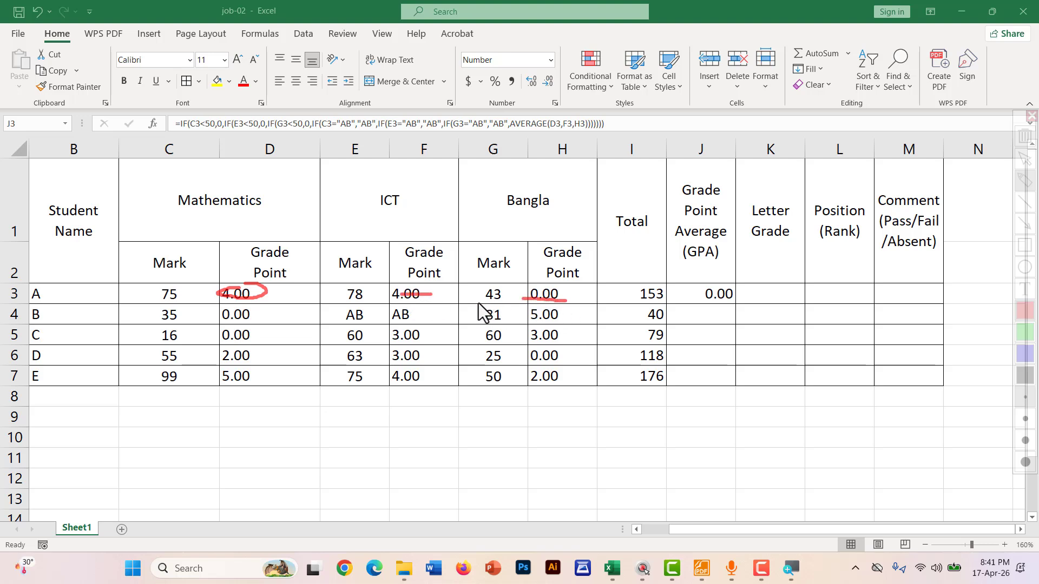
{"action": "left_click_drag", "start_coordinate": [477, 302], "coordinate": [514, 302]}
{"action": "left_click_drag", "start_coordinate": [499, 283], "coordinate": [487, 298]}
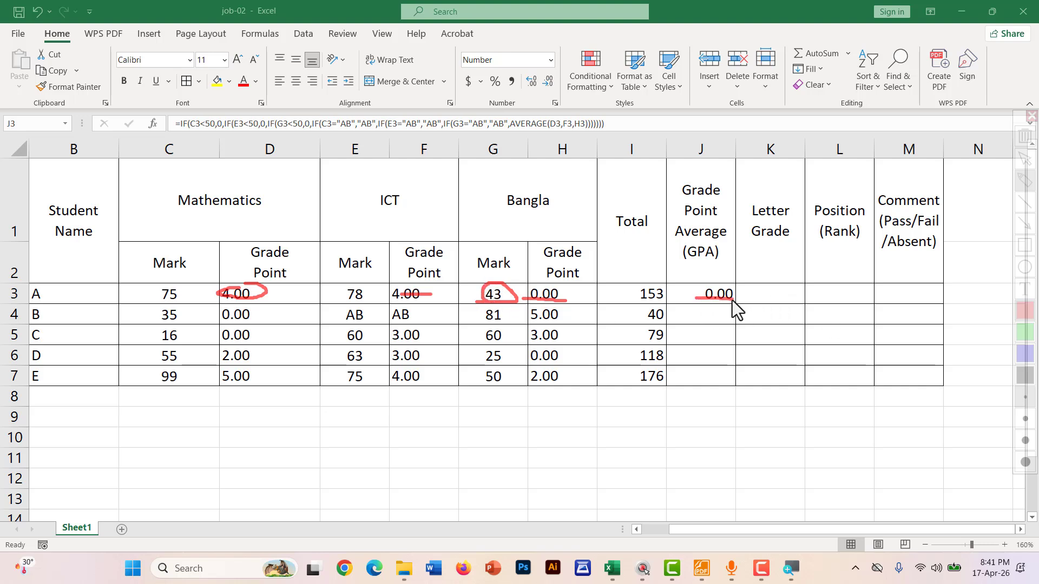
{"action": "key", "text": "Escape"}
Fill the GPA formula into J4 and mark student B's failing 35 and AB
{"action": "left_click_drag", "start_coordinate": [736, 305], "coordinate": [736, 322]}
{"action": "left_click", "coordinate": [707, 313]}
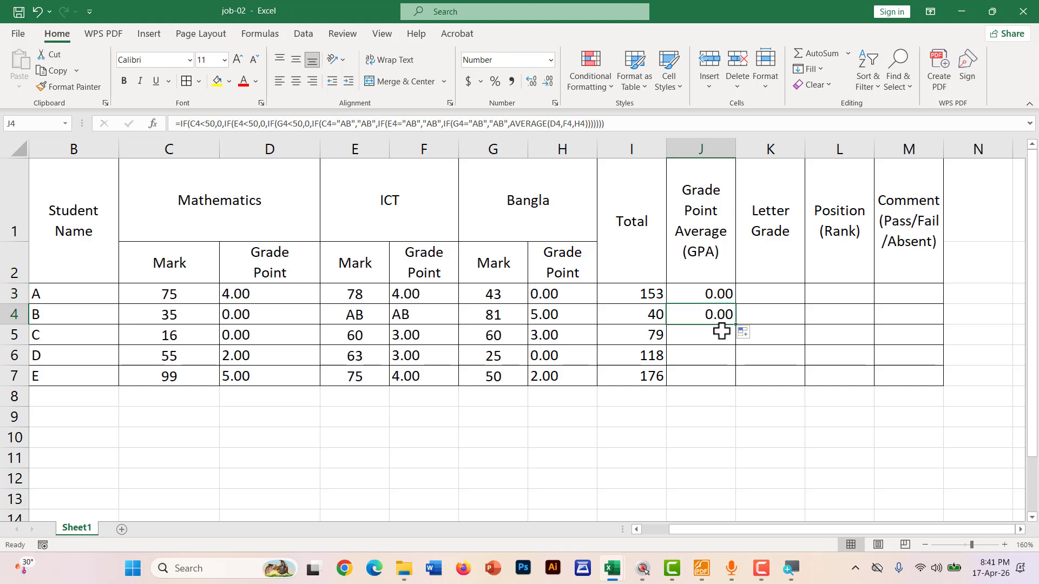
{"action": "key", "text": "ctrl+2"}
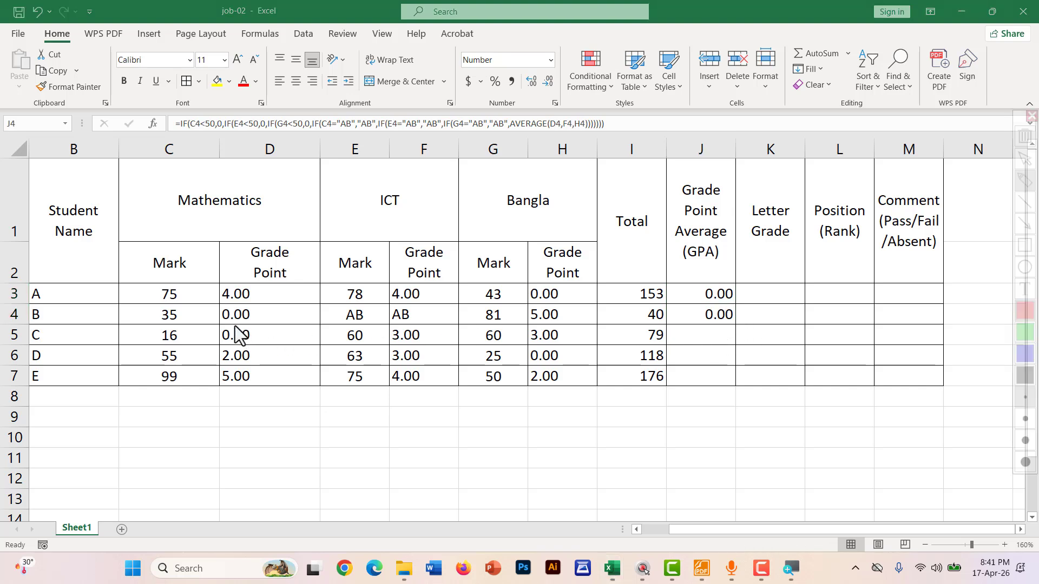
{"action": "left_click_drag", "start_coordinate": [223, 321], "coordinate": [229, 321]}
{"action": "mouse_move", "coordinate": [147, 319]}
{"action": "left_mouse_down"}
{"action": "mouse_move", "coordinate": [205, 320]}
{"action": "mouse_move", "coordinate": [161, 306]}
{"action": "left_mouse_up"}
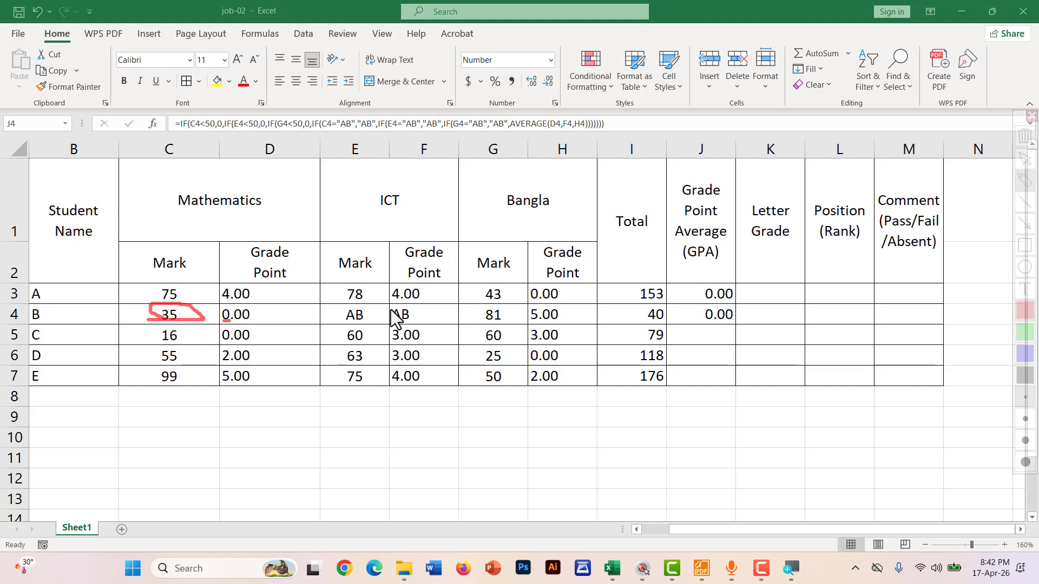
{"action": "mouse_move", "coordinate": [388, 321]}
{"action": "left_mouse_down"}
{"action": "mouse_move", "coordinate": [411, 321]}
{"action": "mouse_move", "coordinate": [413, 305]}
{"action": "mouse_move", "coordinate": [392, 315]}
{"action": "left_mouse_up"}
{"action": "key", "text": "Escape"}
Highlight the three under-50 checks in J3's formula without changing it
{"action": "double_click", "coordinate": [708, 297]}
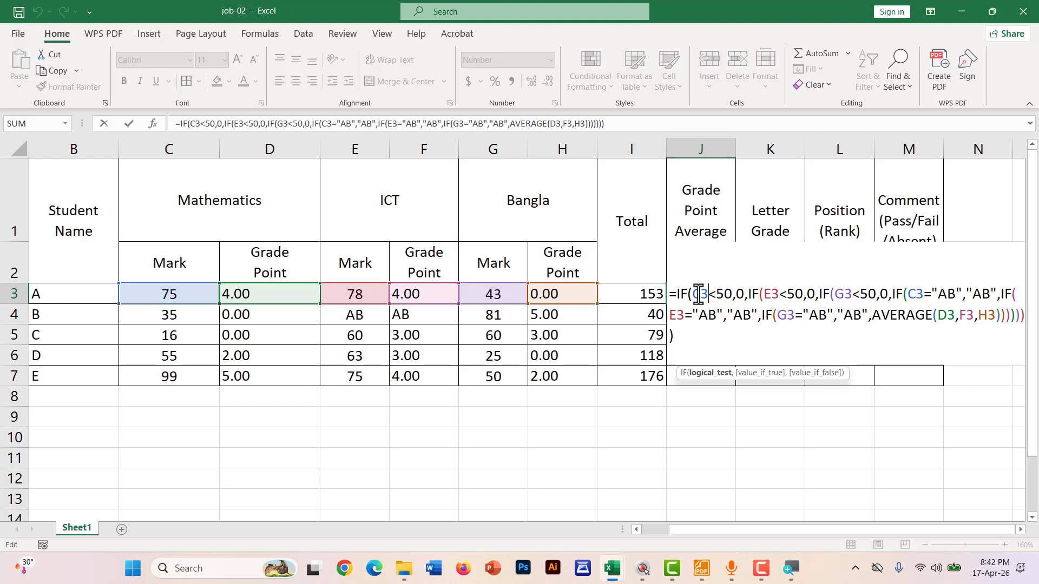
{"action": "mouse_move", "coordinate": [688, 294]}
{"action": "left_mouse_down"}
{"action": "mouse_move", "coordinate": [885, 302]}
{"action": "mouse_move", "coordinate": [685, 294]}
{"action": "mouse_move", "coordinate": [693, 294]}
{"action": "left_mouse_up"}
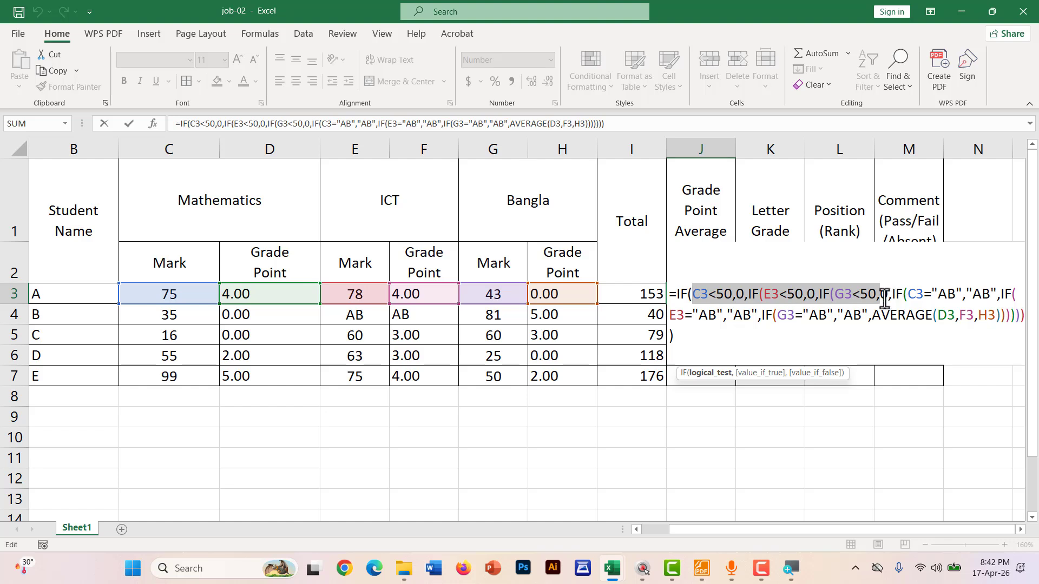
{"action": "left_click", "coordinate": [694, 295]}
{"action": "left_click_drag", "start_coordinate": [692, 295], "coordinate": [877, 295]}
{"action": "key", "text": "Return"}
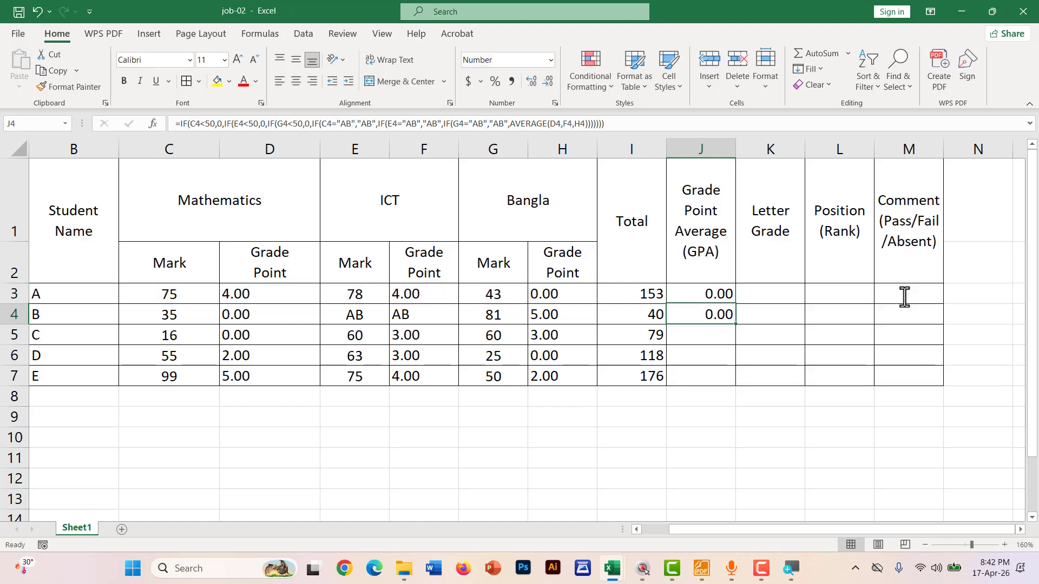
{"action": "left_click", "coordinate": [197, 314]}
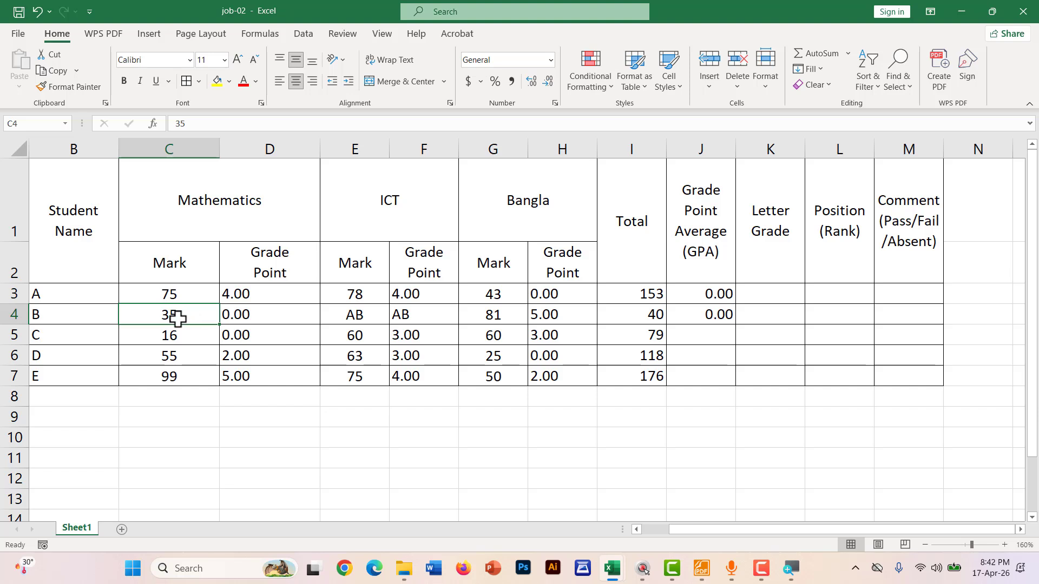
Change student B's Mathematics mark in C4 to 55 and link the ICT AB to the GPA
{"action": "type", "text": "55"}
{"action": "key", "text": "Return"}
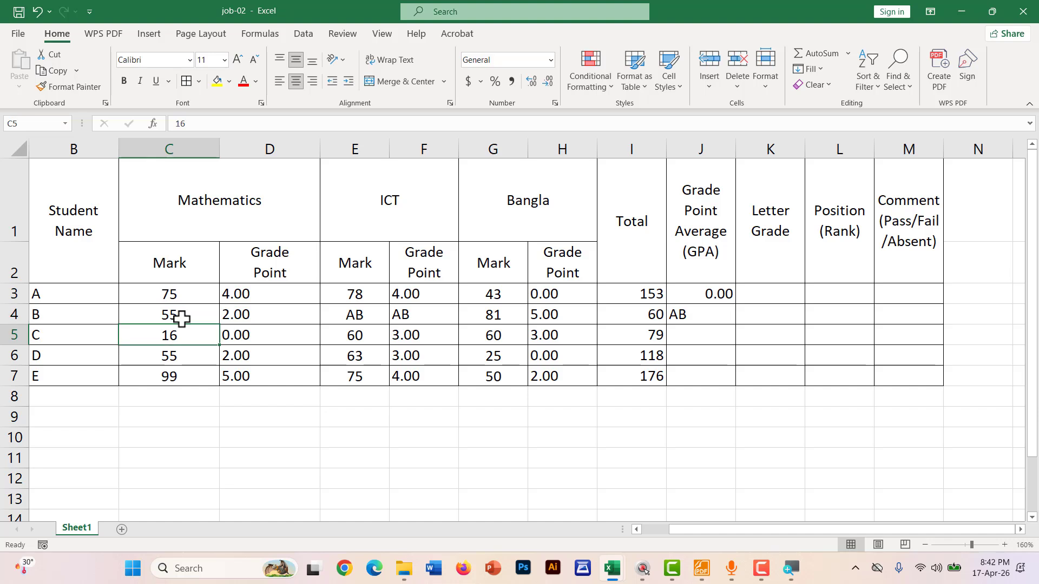
{"action": "left_click", "coordinate": [166, 314]}
{"action": "key", "text": "ctrl+shift+d"}
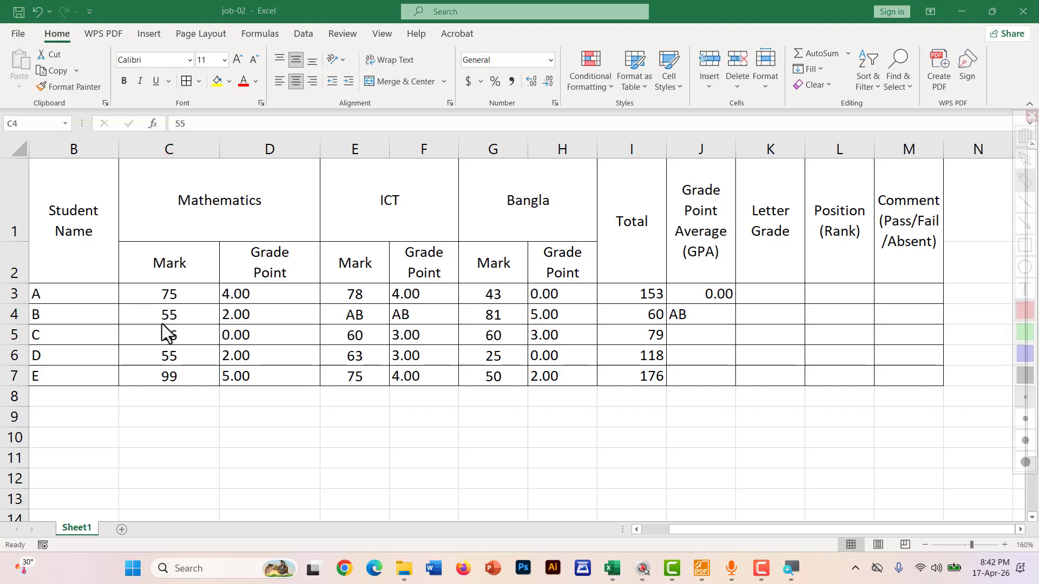
{"action": "left_click_drag", "start_coordinate": [154, 323], "coordinate": [267, 321]}
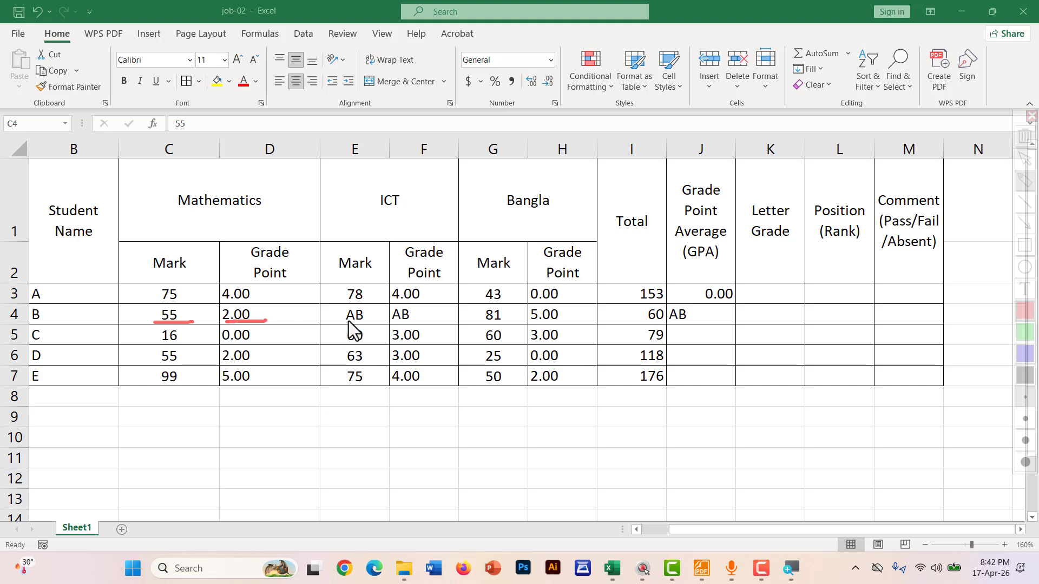
{"action": "left_click_drag", "start_coordinate": [336, 321], "coordinate": [422, 322]}
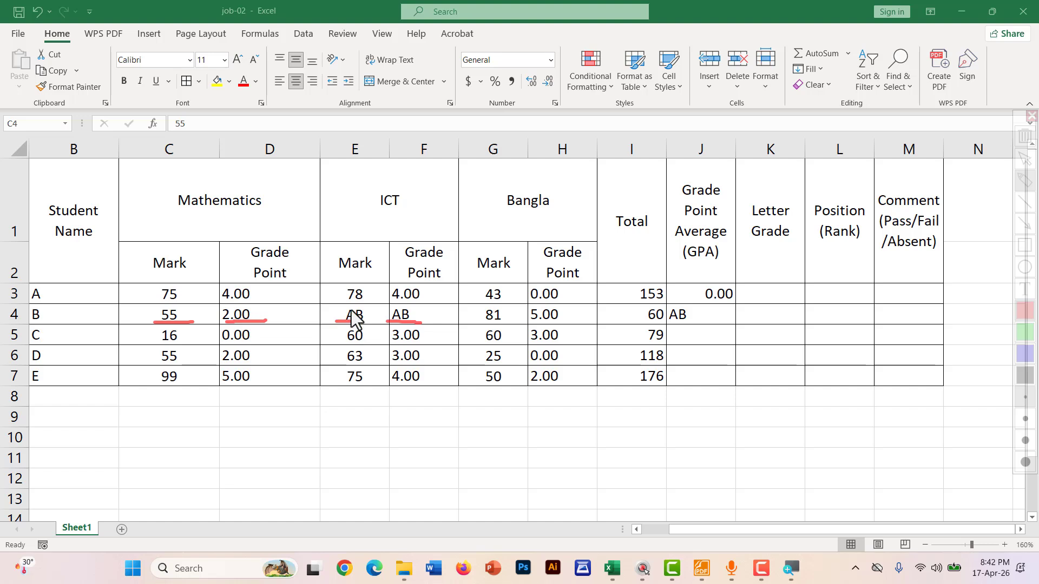
{"action": "mouse_move", "coordinate": [351, 311]}
{"action": "left_mouse_down"}
{"action": "mouse_move", "coordinate": [524, 264]}
{"action": "mouse_move", "coordinate": [657, 296]}
{"action": "mouse_move", "coordinate": [665, 317]}
{"action": "mouse_move", "coordinate": [676, 290]}
{"action": "left_mouse_up"}
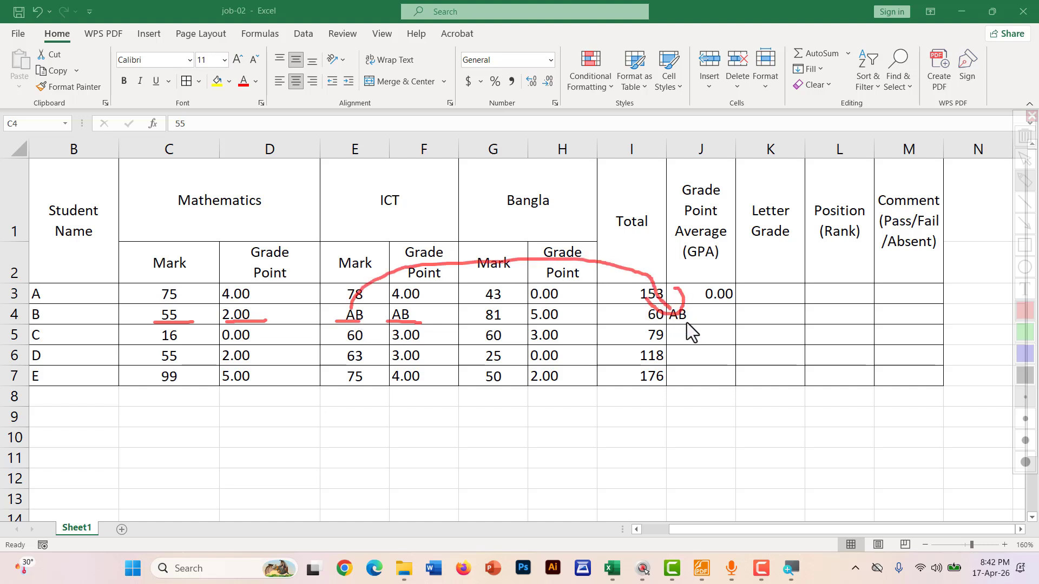
{"action": "key", "text": "Escape"}
Fill the GPA formula from J4 down to J7 and centre J3:J7 horizontally and vertically
{"action": "left_click", "coordinate": [722, 313]}
{"action": "left_click_drag", "start_coordinate": [735, 325], "coordinate": [730, 387]}
{"action": "left_click_drag", "start_coordinate": [700, 292], "coordinate": [697, 368]}
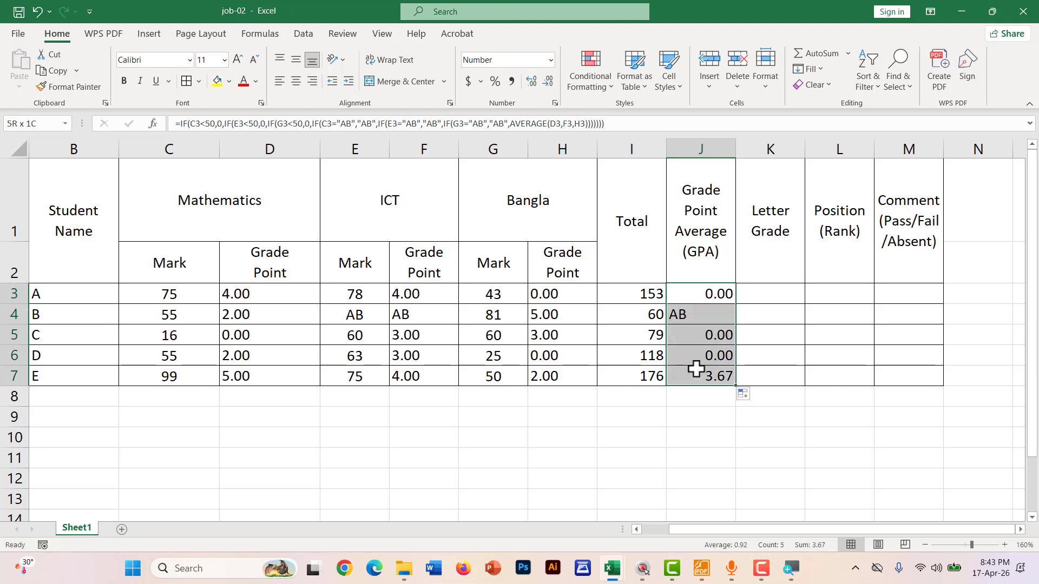
{"action": "left_click", "coordinate": [295, 82]}
{"action": "left_click", "coordinate": [296, 60]}
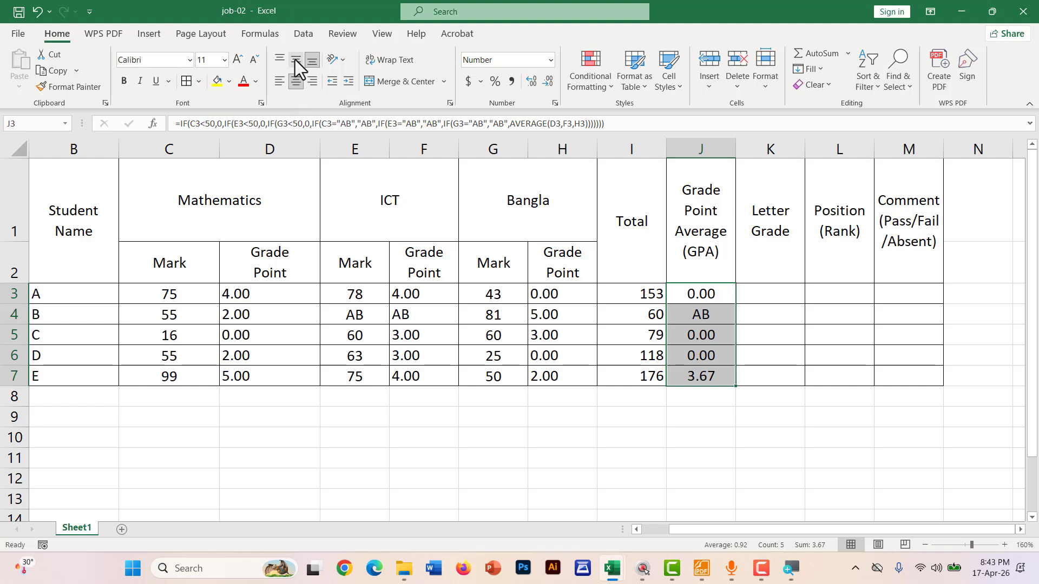
{"action": "left_click", "coordinate": [777, 286]}
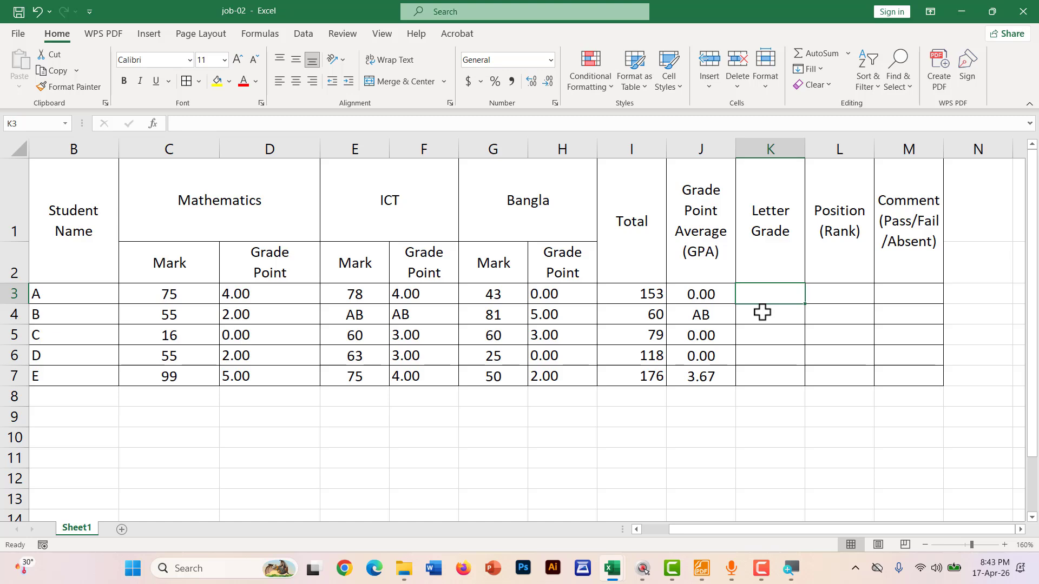
Bring up GOLDEN NOTES.pdf and undo the stray red pen strokes on the grade table
{"action": "left_click", "coordinate": [702, 568]}
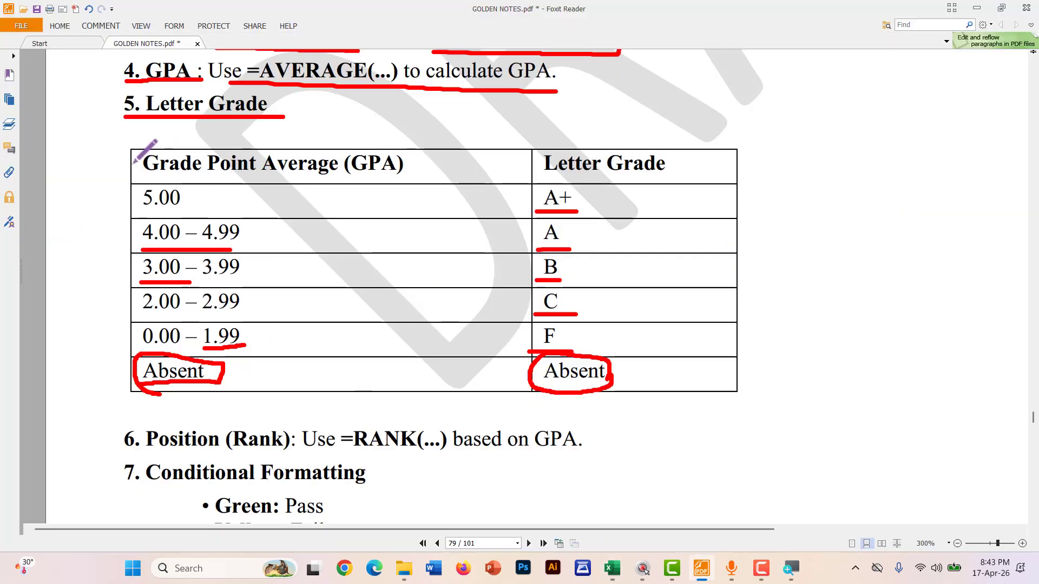
{"action": "mouse_move", "coordinate": [133, 163]}
{"action": "left_mouse_down"}
{"action": "mouse_move", "coordinate": [120, 200]}
{"action": "mouse_move", "coordinate": [271, 398]}
{"action": "mouse_move", "coordinate": [690, 392]}
{"action": "left_mouse_up"}
{"action": "key", "text": "ctrl+z"}
{"action": "key", "text": "ctrl+z"}
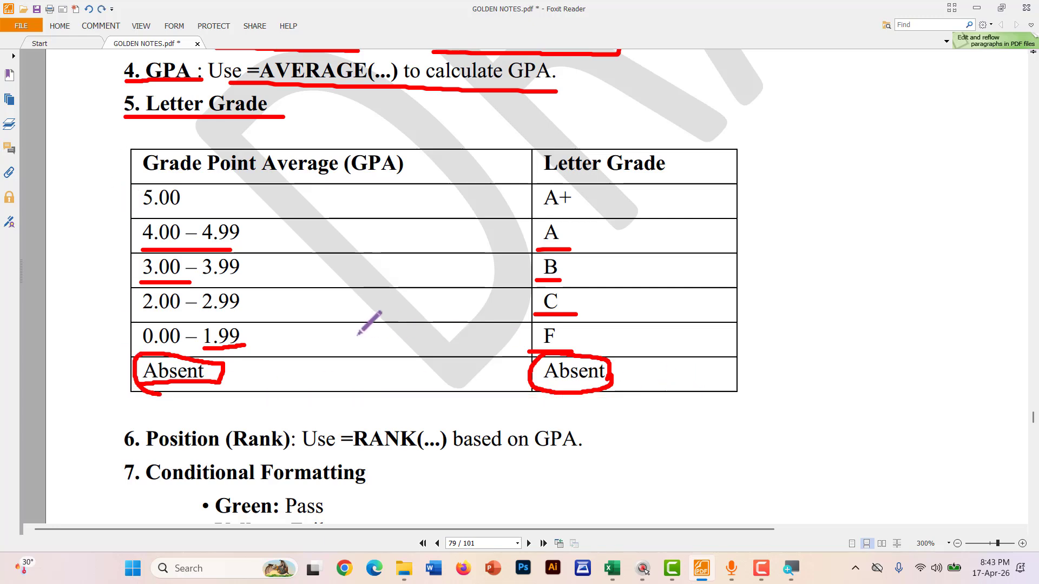
{"action": "key", "text": "ctrl+z"}
{"action": "key", "text": "ctrl+z"}
{"action": "key", "text": "ctrl+z"}
{"action": "key", "text": "ctrl+z"}
{"action": "key", "text": "ctrl+z"}
{"action": "key", "text": "ctrl+z"}
{"action": "key", "text": "ctrl+z"}
{"action": "key", "text": "ctrl+z"}
{"action": "key", "text": "ctrl+z"}
{"action": "key", "text": "ctrl+z"}
Underline the Absent, 0.00–1.99 F, C, B, A and A+ grade rows in red
{"action": "left_click_drag", "start_coordinate": [237, 380], "coordinate": [369, 380]}
{"action": "left_click_drag", "start_coordinate": [628, 376], "coordinate": [692, 376]}
{"action": "left_click_drag", "start_coordinate": [258, 344], "coordinate": [437, 345]}
{"action": "left_click_drag", "start_coordinate": [568, 341], "coordinate": [651, 338]}
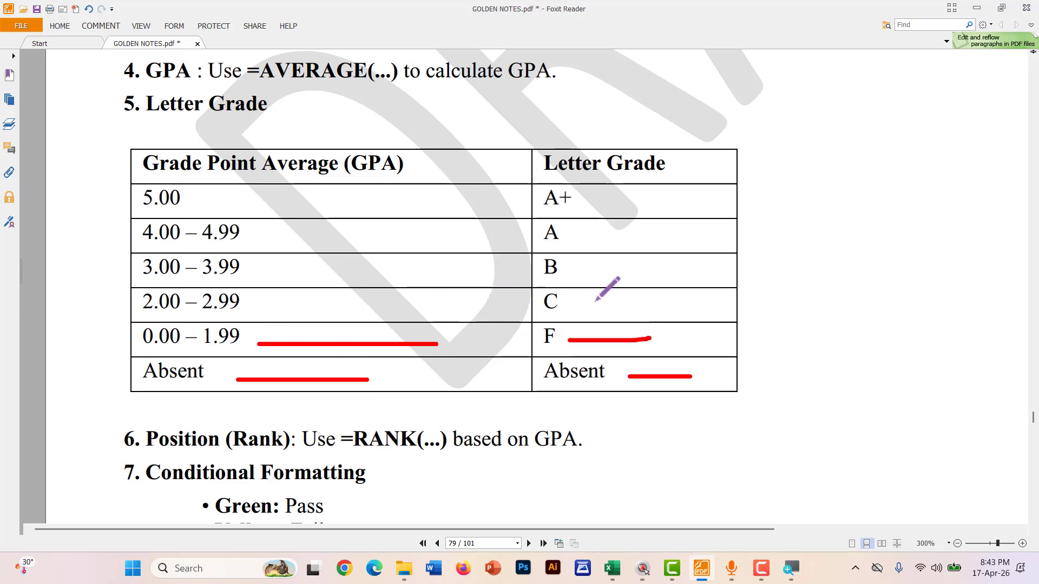
{"action": "left_click_drag", "start_coordinate": [572, 304], "coordinate": [654, 305]}
{"action": "left_click_drag", "start_coordinate": [568, 268], "coordinate": [635, 269]}
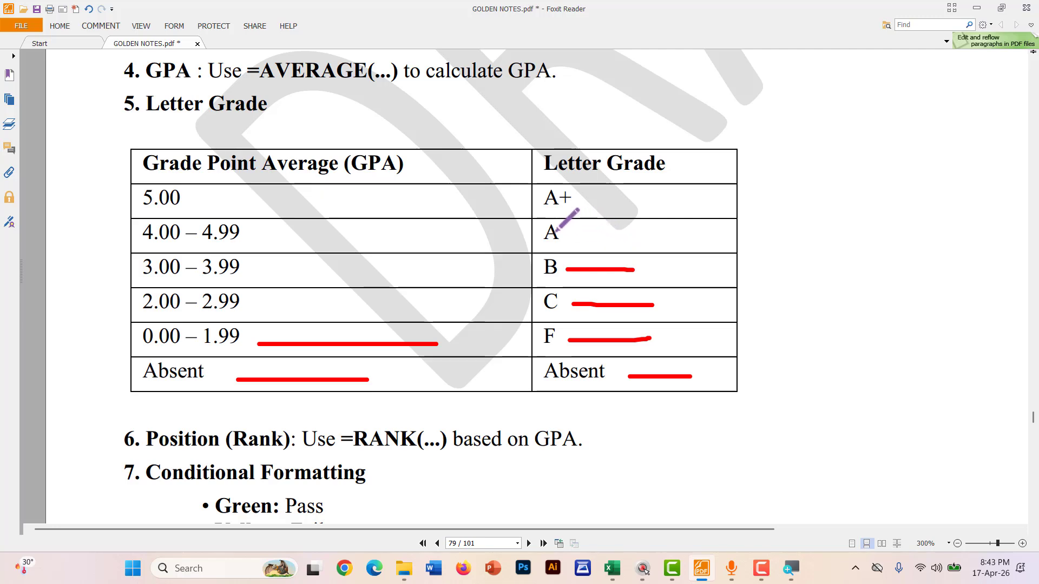
{"action": "left_click_drag", "start_coordinate": [553, 233], "coordinate": [663, 241]}
{"action": "left_click_drag", "start_coordinate": [574, 201], "coordinate": [639, 201]}
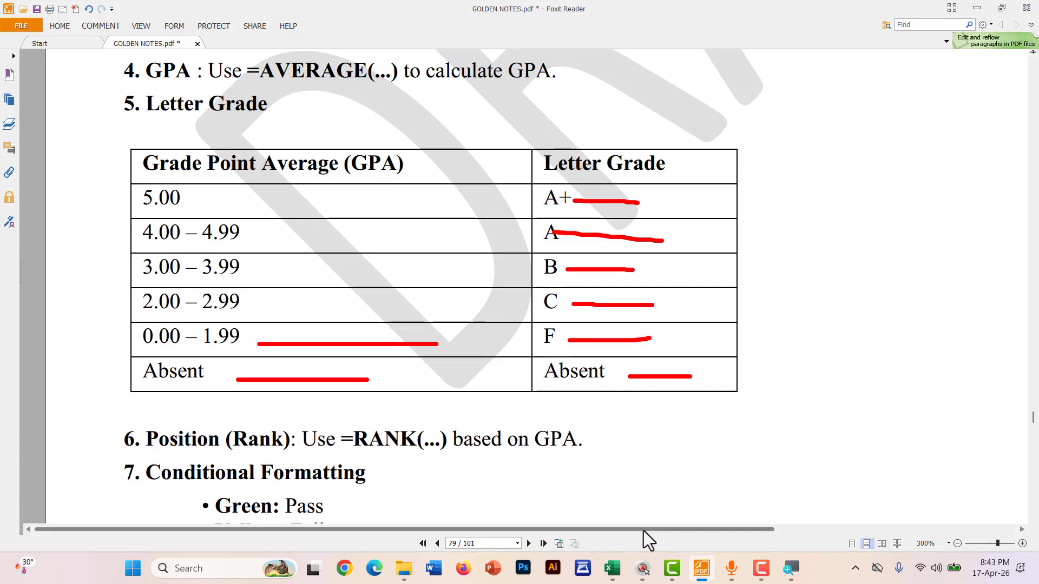
{"action": "key", "text": "alt+Tab"}
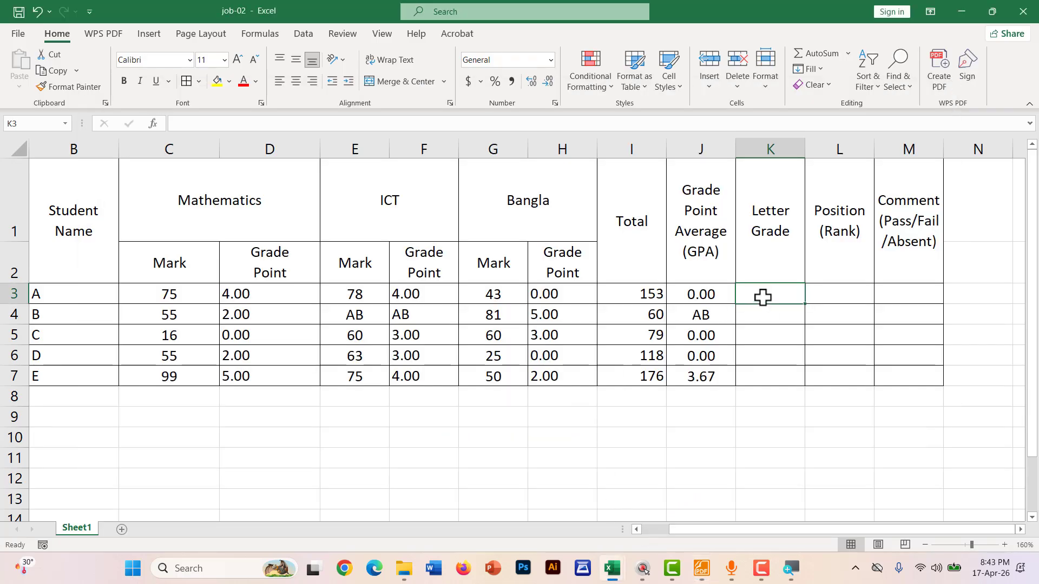
Start K3's formula with =IF(J3="AB","AB", correcting the mistyped text
{"action": "type", "text": "="}
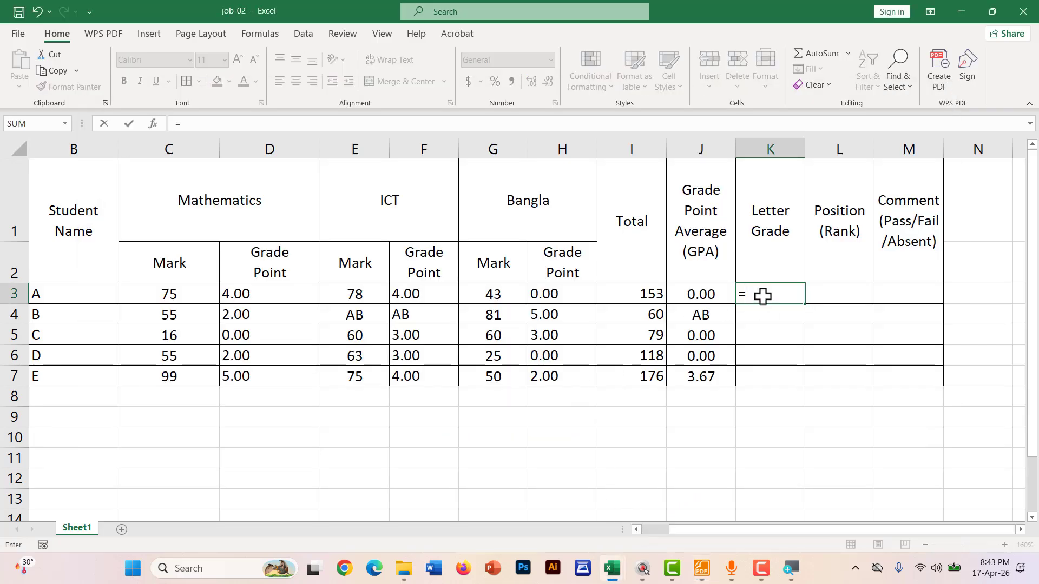
{"action": "type", "text": "IF("}
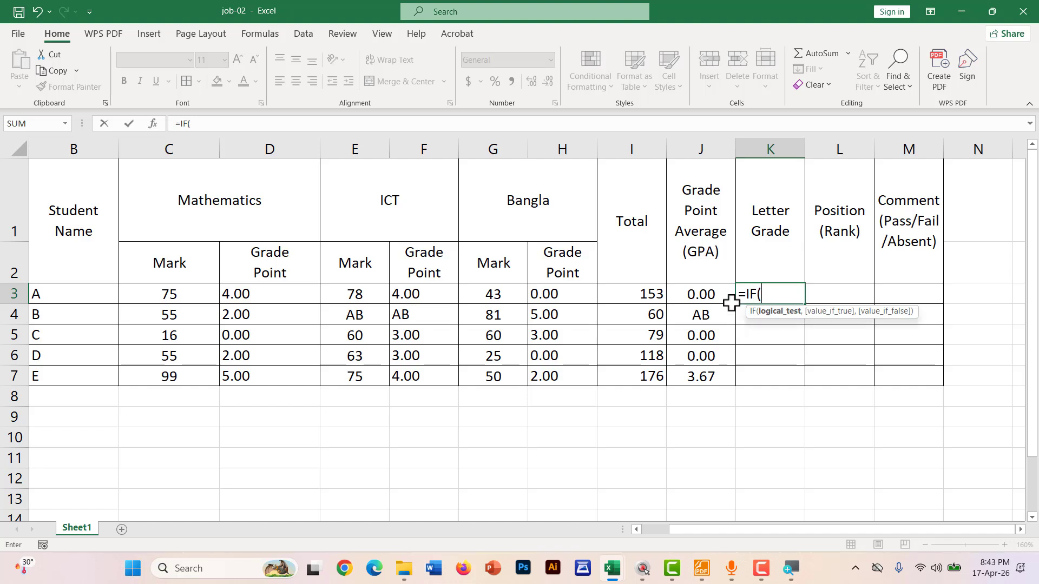
{"action": "left_click", "coordinate": [698, 290]}
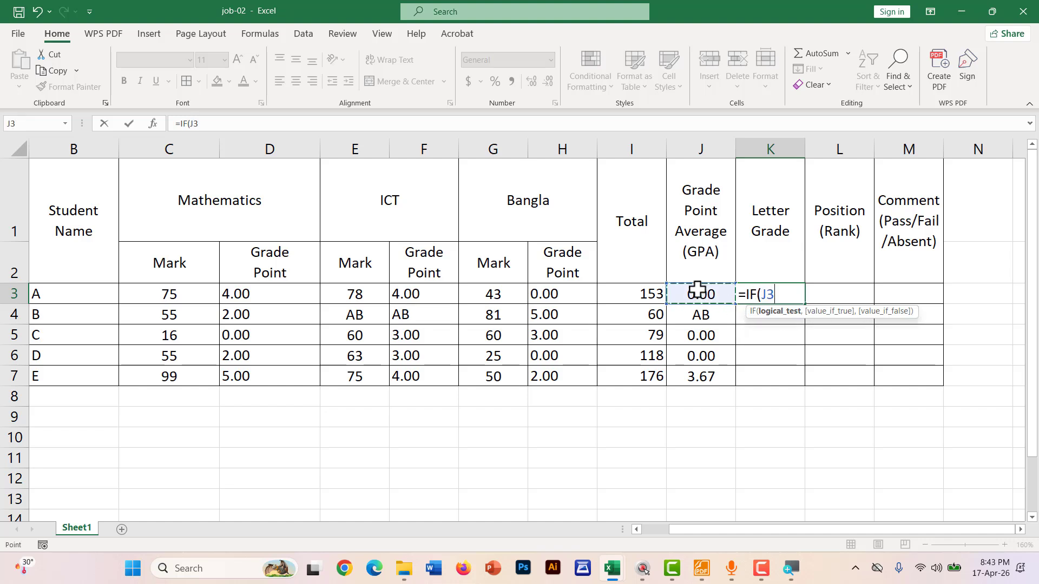
{"action": "type", "text": "=\"AB"}
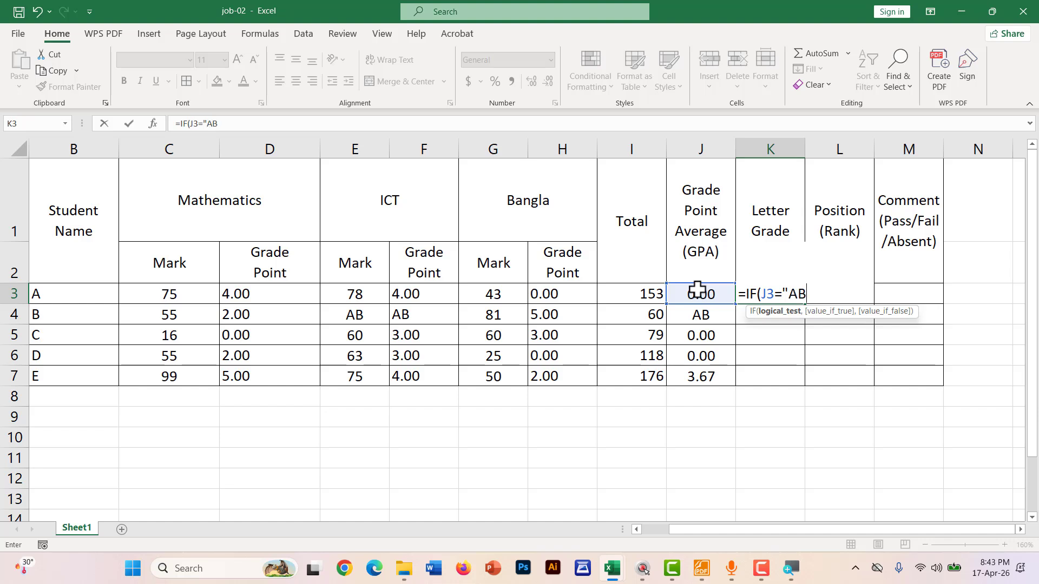
{"action": "key", "text": "BackSpace"}
{"action": "type", "text": "'A"}
{"action": "type", "text": ","}
{"action": "type", "text": "\"AB"}
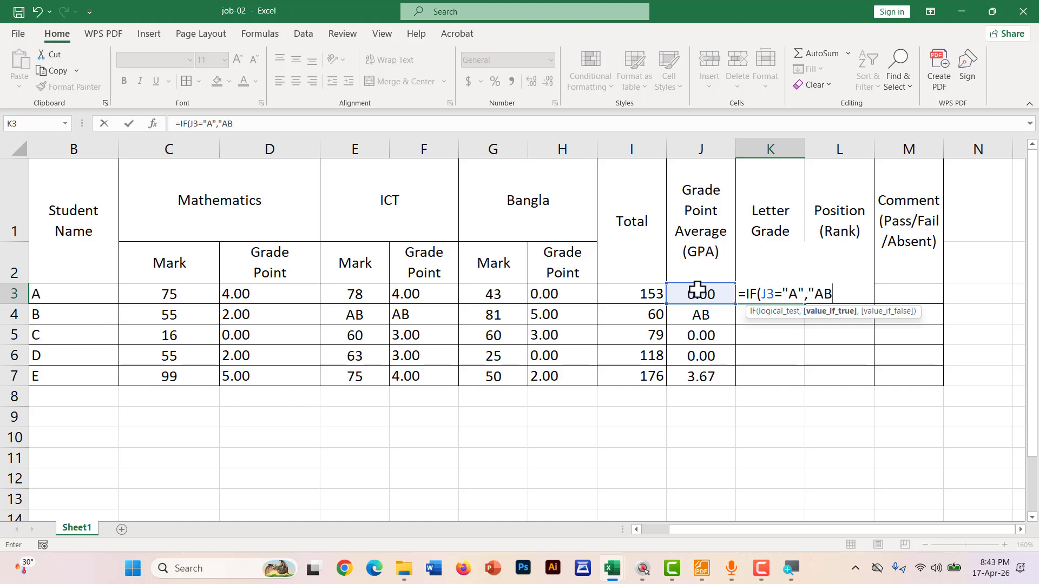
{"action": "type", "text": "\""}
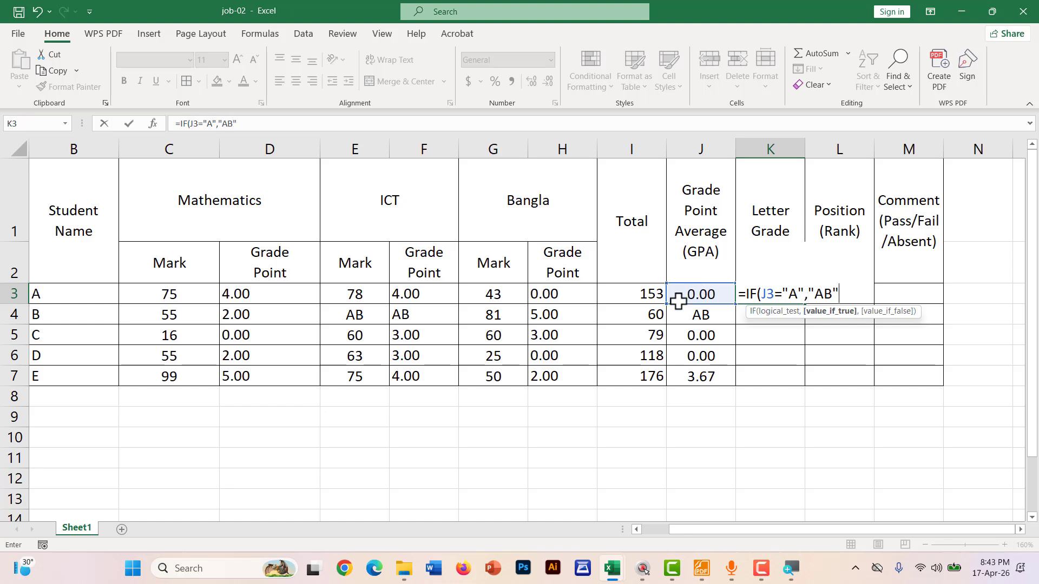
{"action": "left_click", "coordinate": [800, 293]}
{"action": "type", "text": "B"}
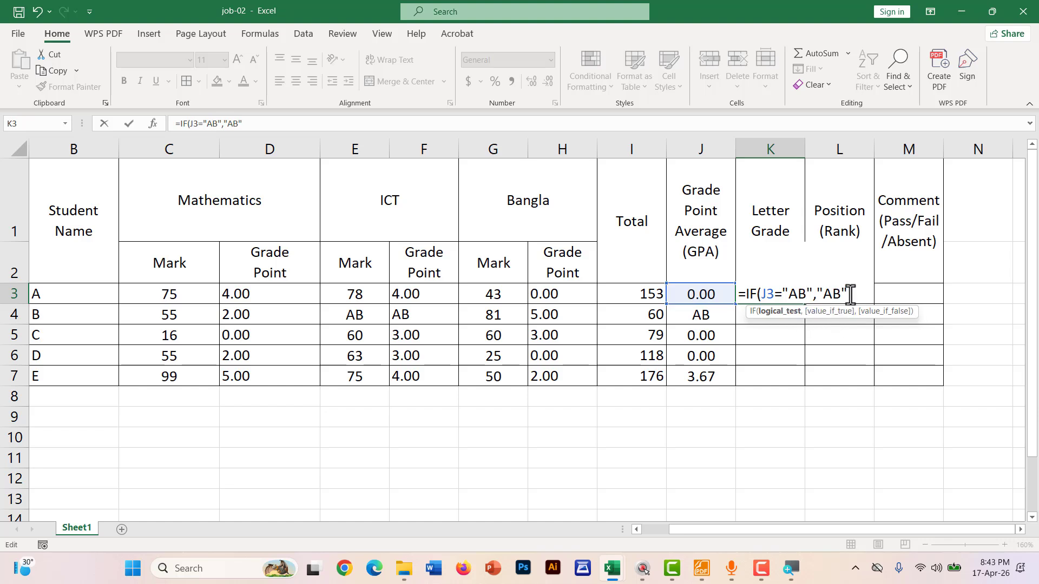
{"action": "left_click", "coordinate": [850, 294]}
Add nested tests giving F below 2, C below 3 and B below 4
{"action": "type", "text": ",IF("}
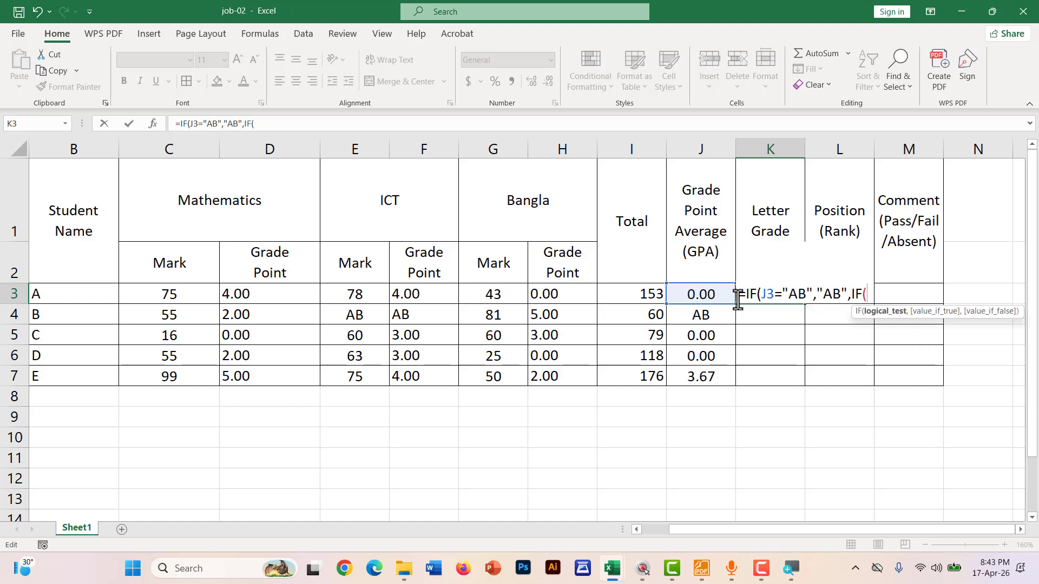
{"action": "left_click", "coordinate": [697, 294]}
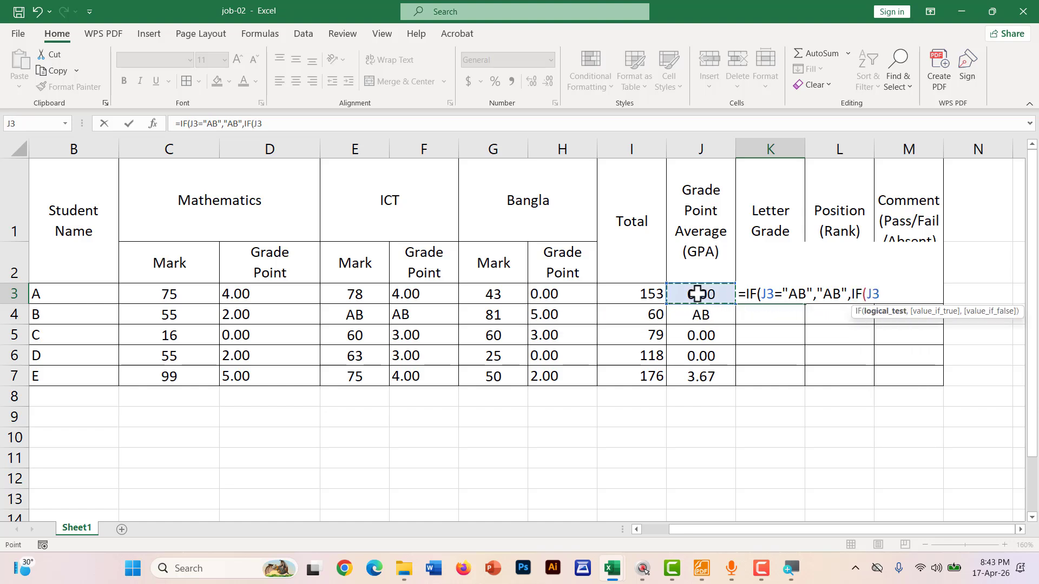
{"action": "type", "text": "<2,"}
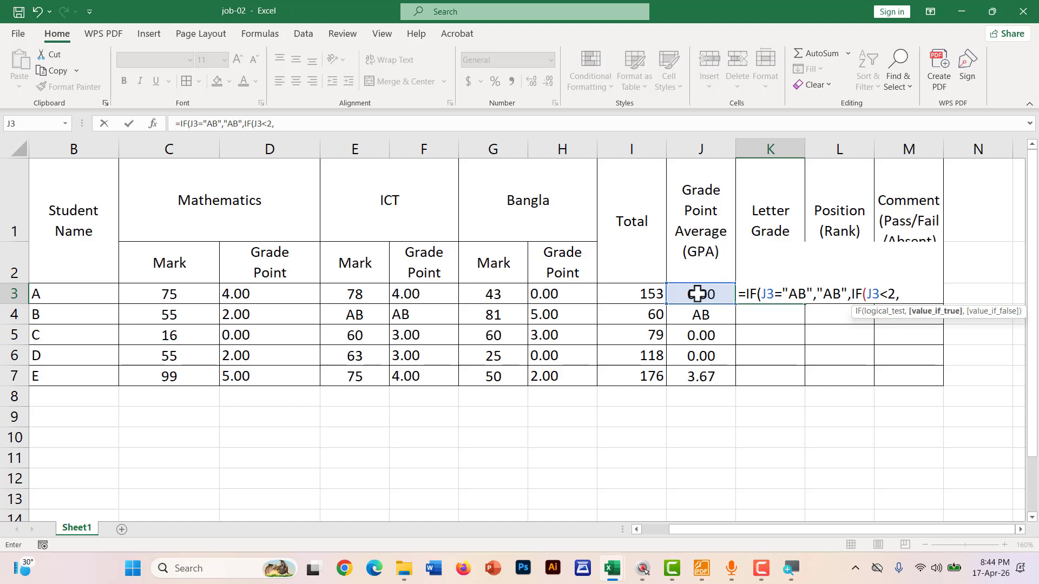
{"action": "type", "text": "\"F\",IF("}
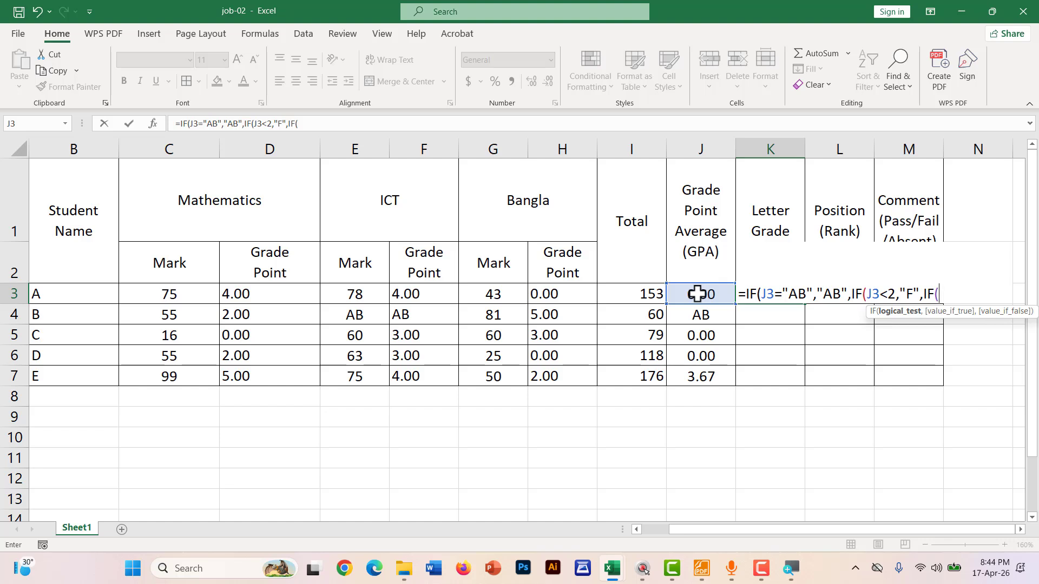
{"action": "left_click", "coordinate": [697, 294]}
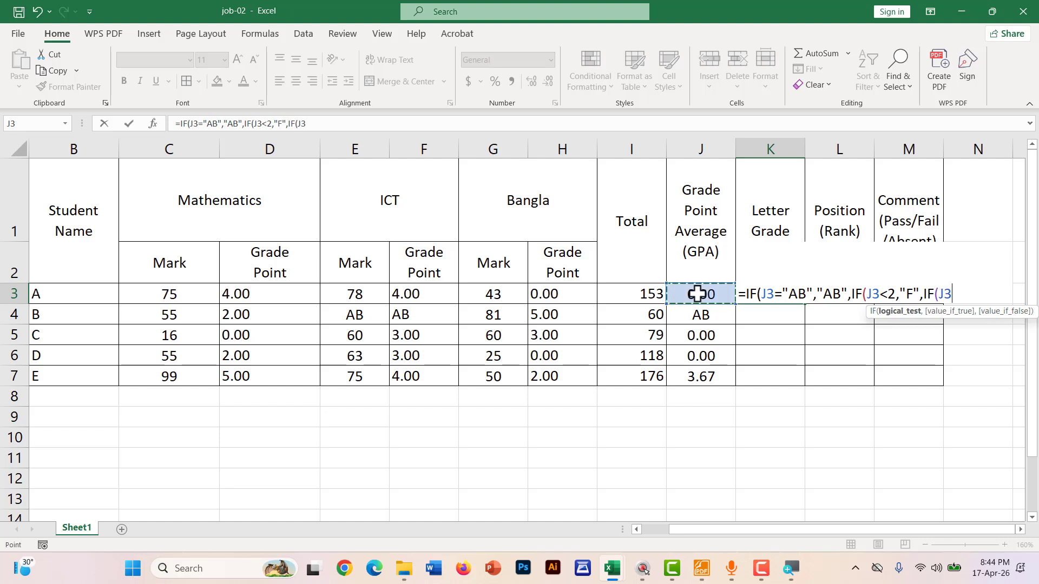
{"action": "type", "text": "<3,\"C"}
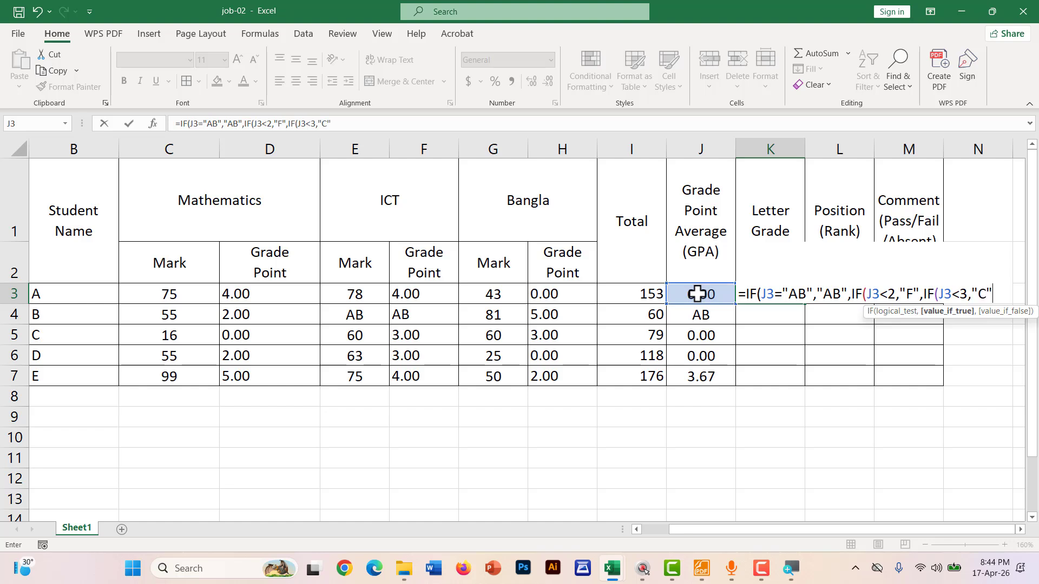
{"action": "type", "text": "\",IF("}
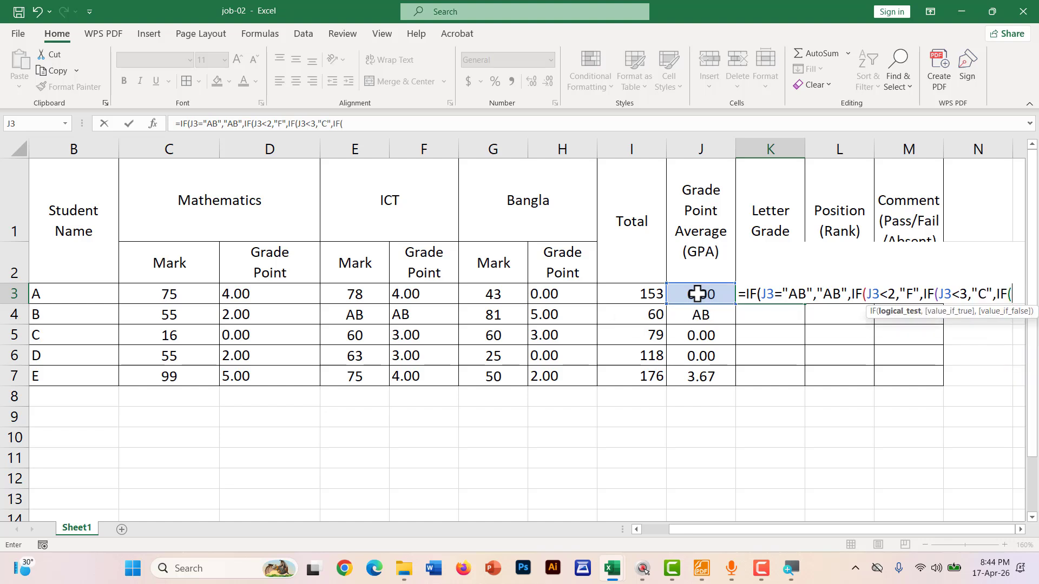
{"action": "left_click", "coordinate": [697, 294]}
{"action": "type", "text": "<"}
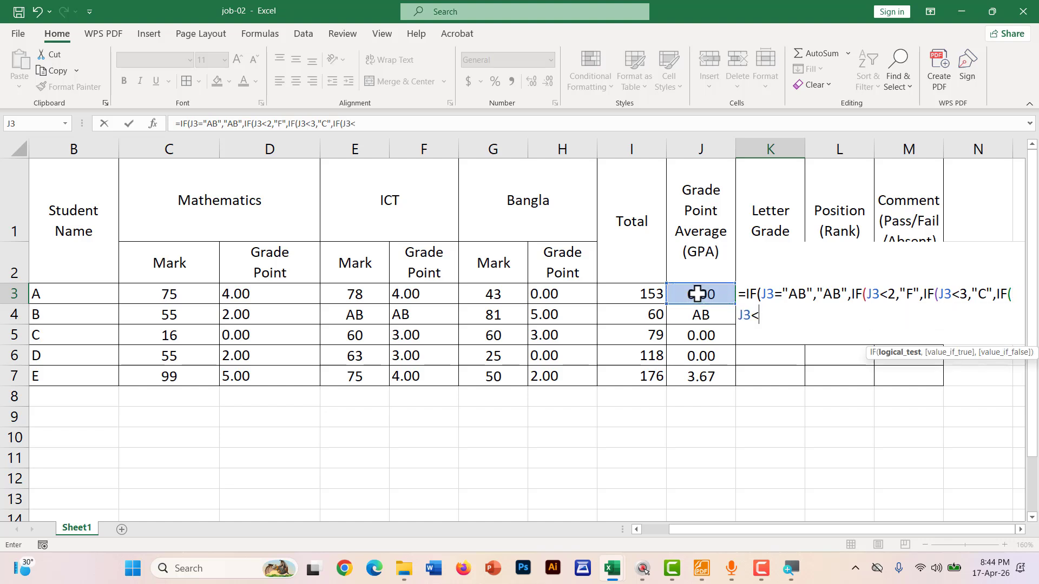
{"action": "type", "text": "4,\""}
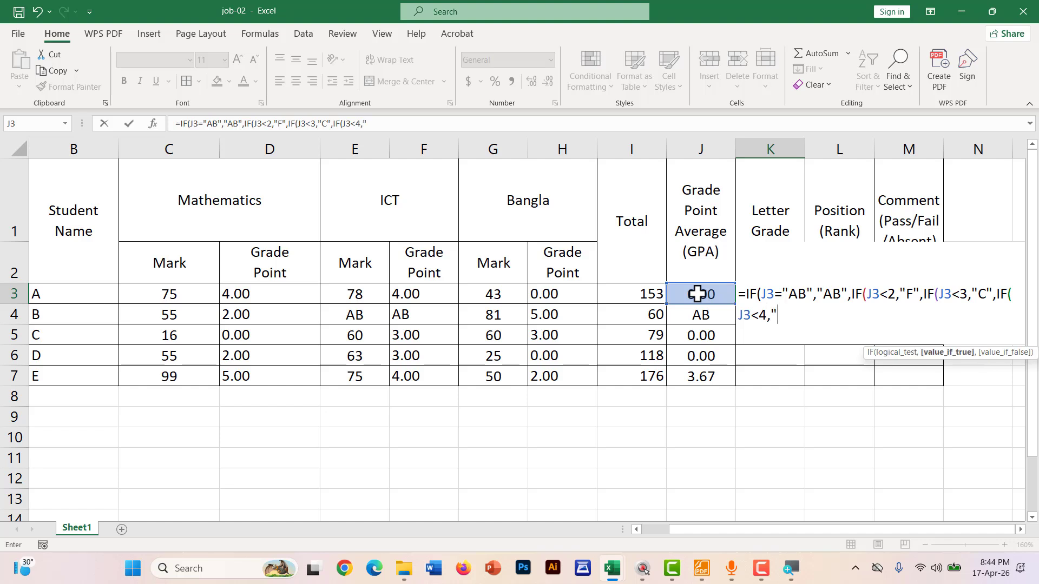
{"action": "type", "text": "B\",IF"}
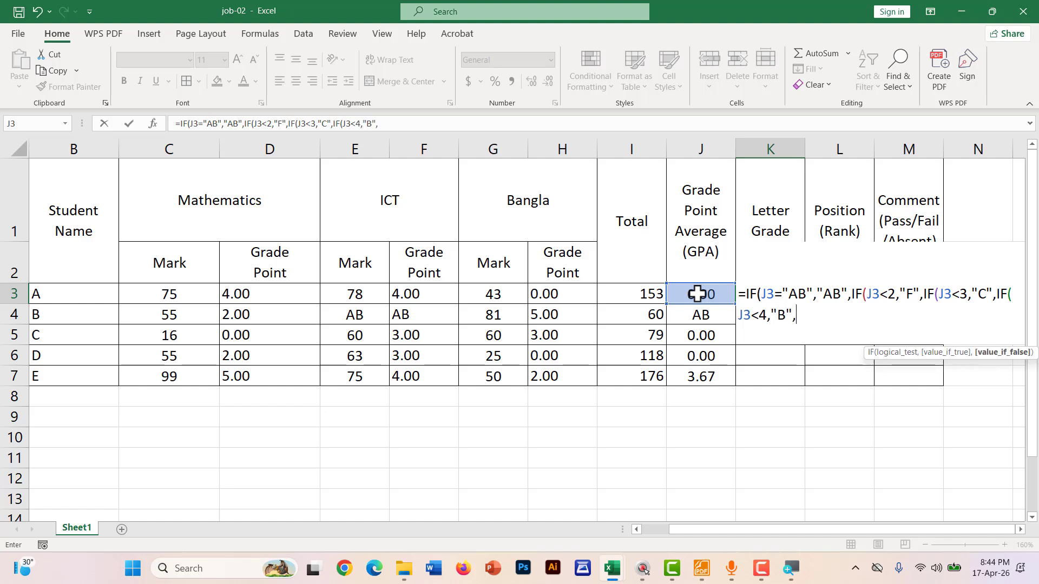
{"action": "type", "text": "("}
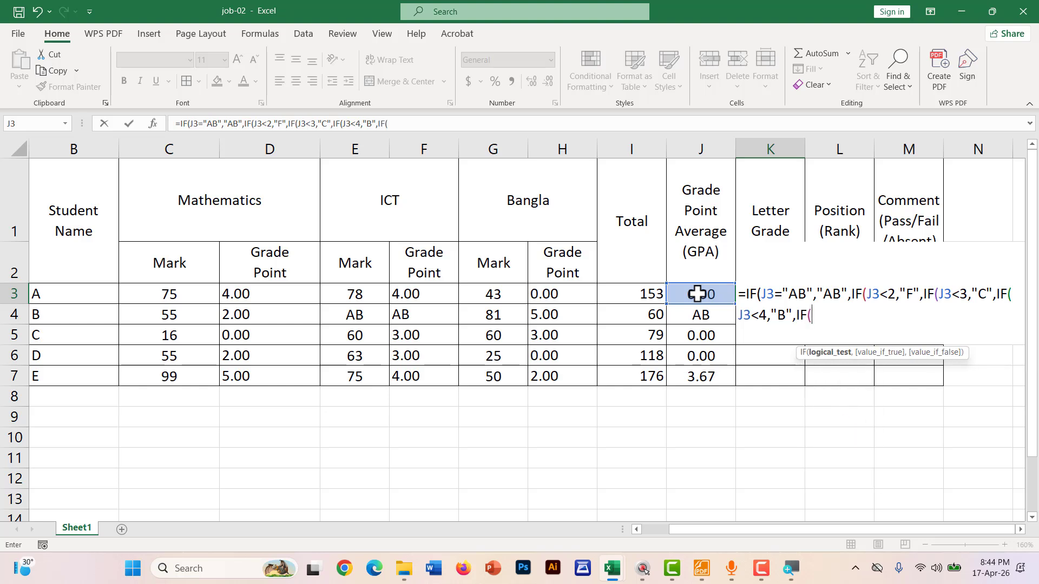
Add A below 5 and A+ when J3 equals 5, then enter the formula
{"action": "left_click", "coordinate": [697, 294]}
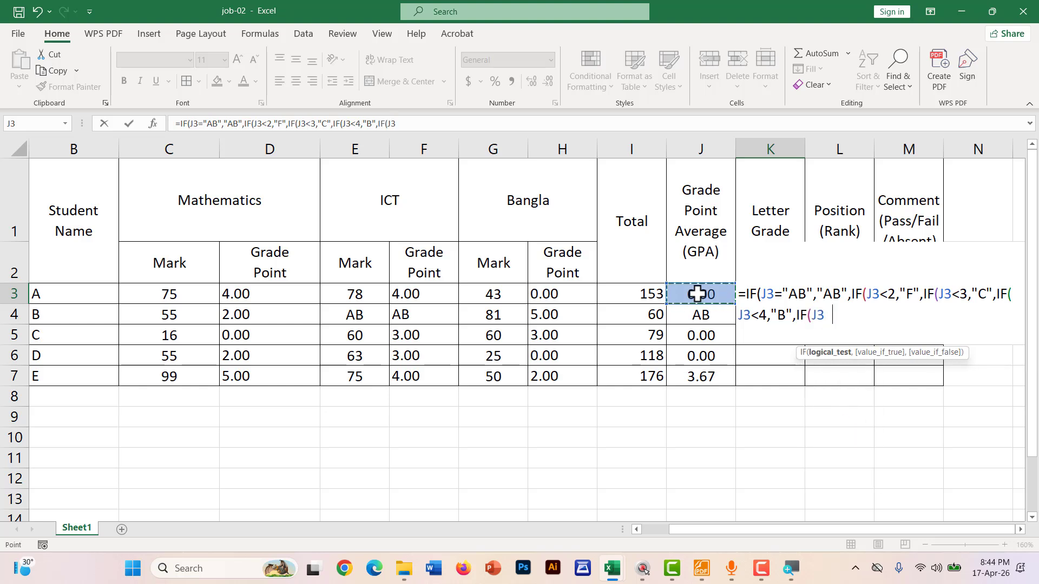
{"action": "type", "text": "<5,"}
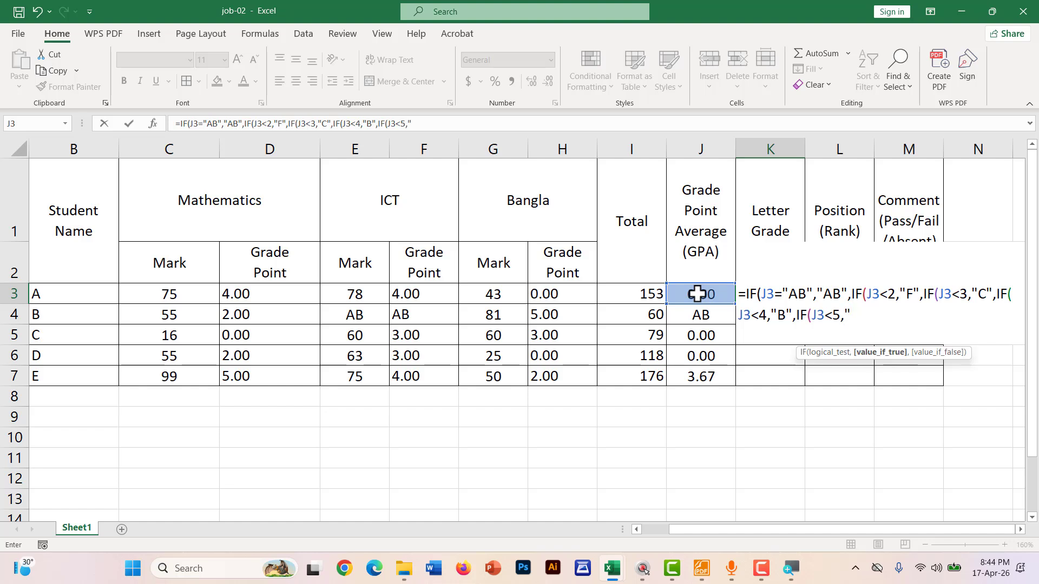
{"action": "type", "text": "\"A\","}
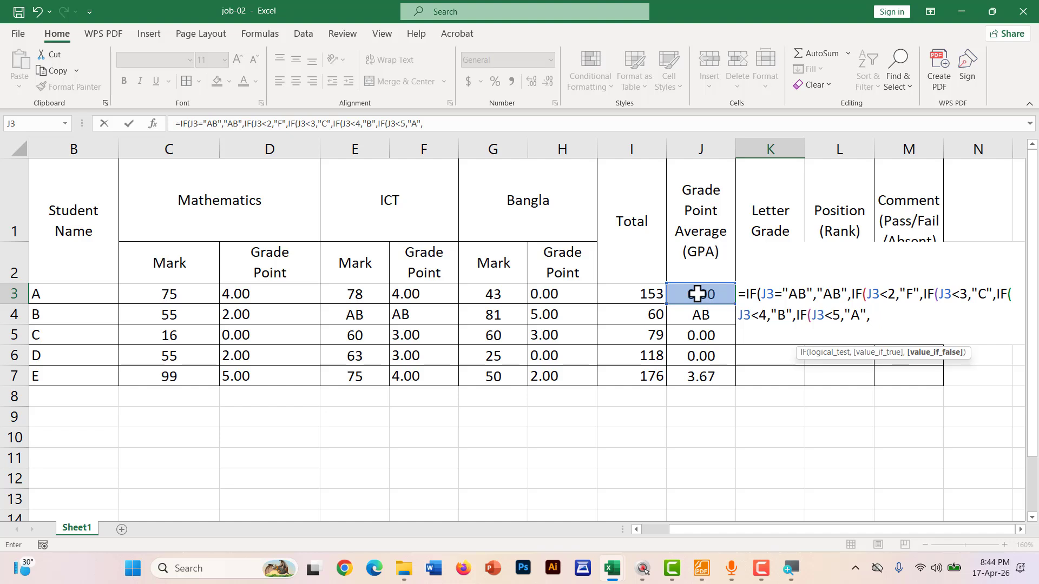
{"action": "type", "text": "IF("}
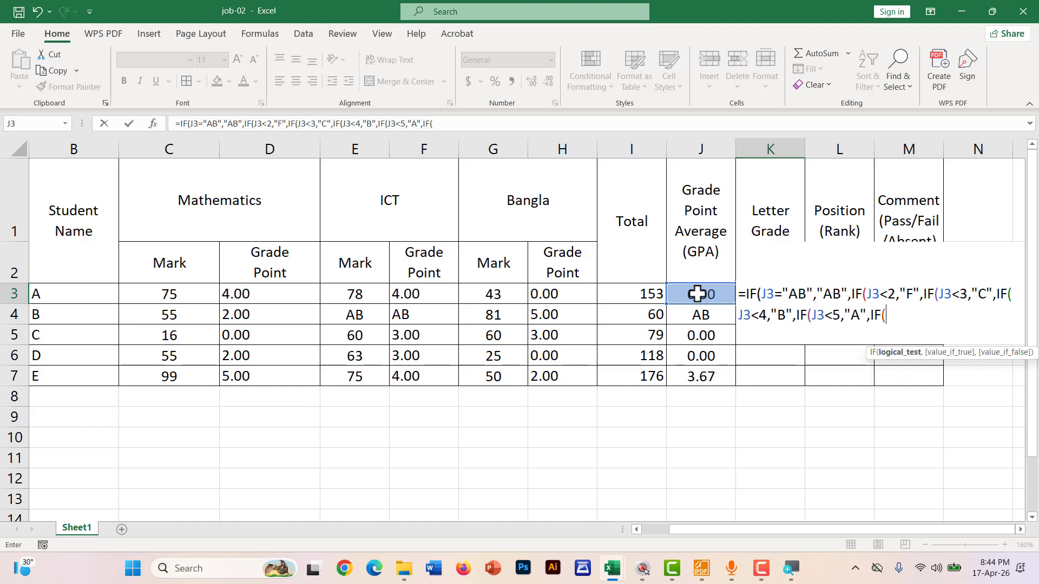
{"action": "left_click", "coordinate": [697, 294]}
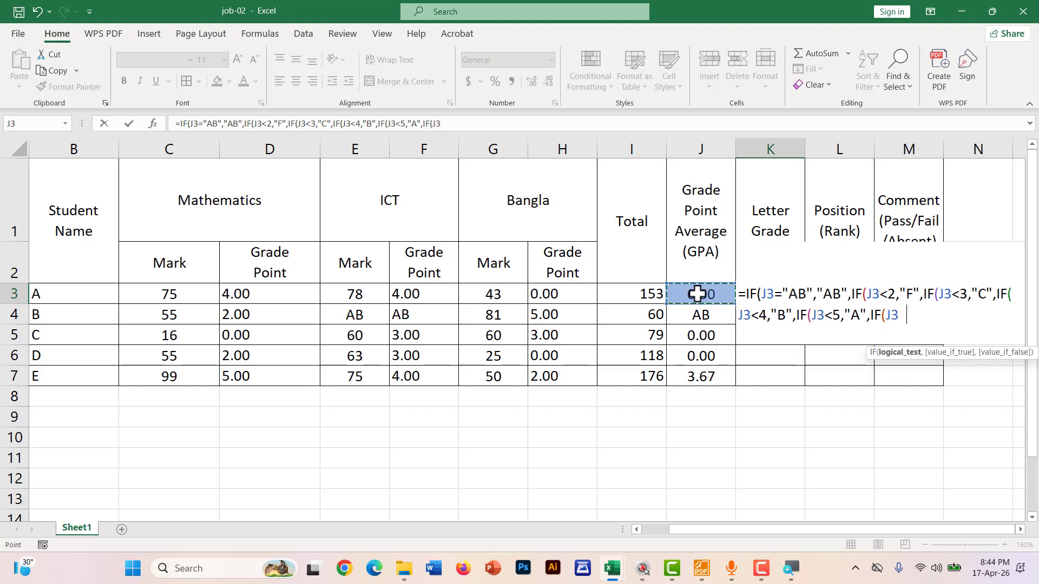
{"action": "type", "text": "=5,\"A"}
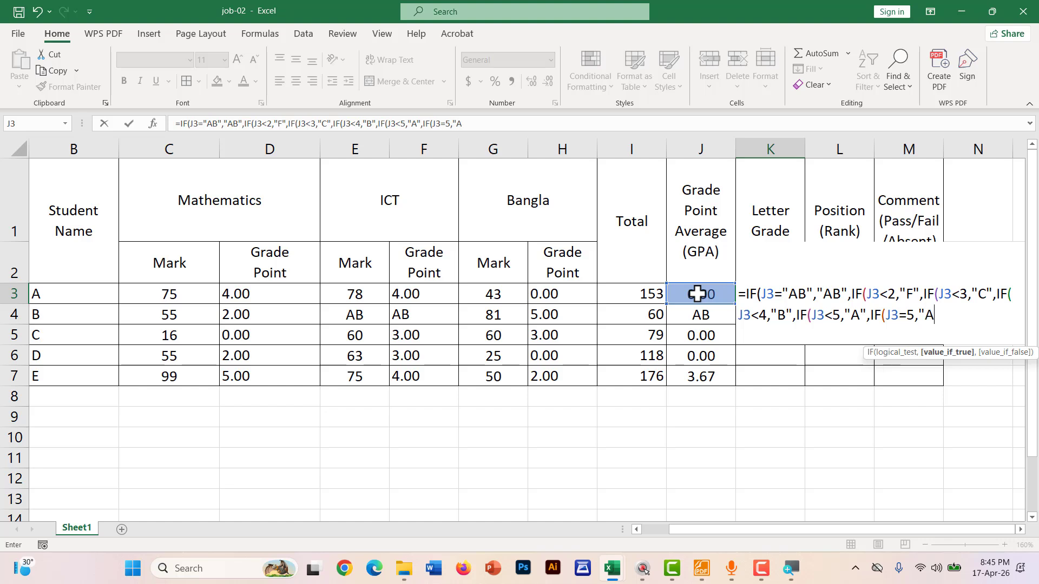
{"action": "type", "text": "+\",\""}
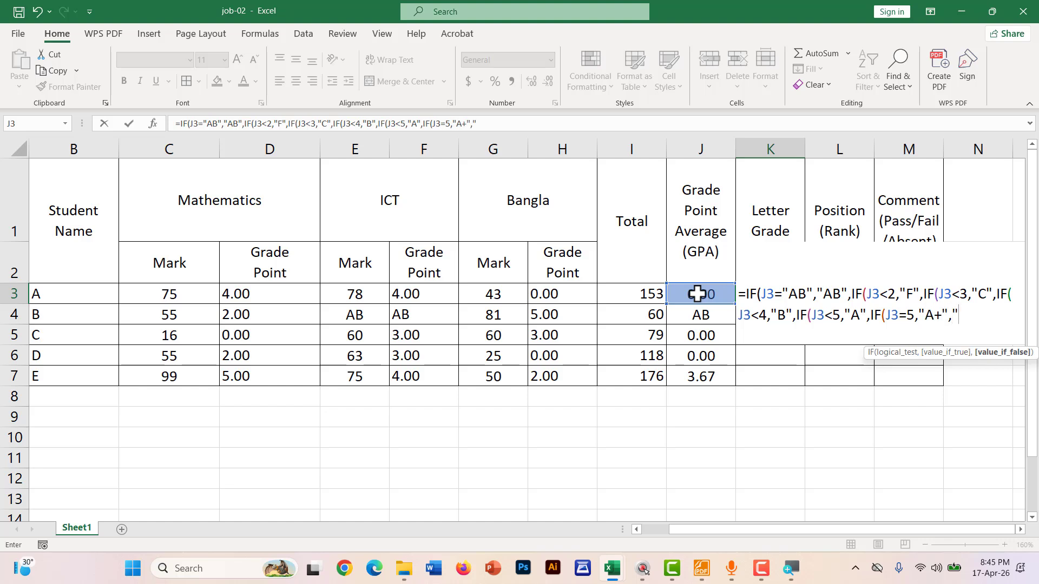
{"action": "type", "text": "\""}
{"action": "key", "text": "Return"}
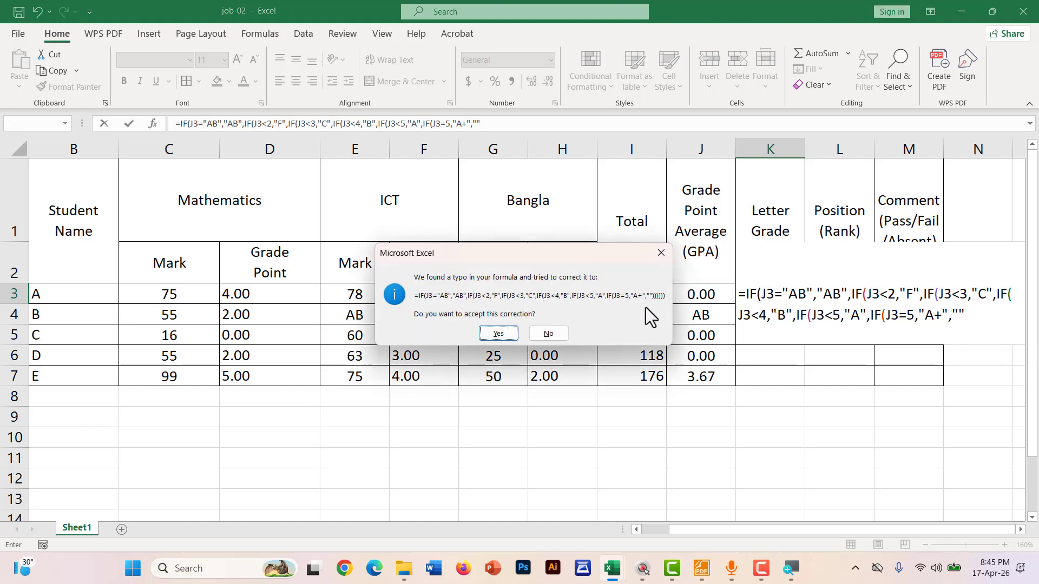
Accept the bracket correction and fill K3's letter-grade formula down to K7
{"action": "left_click", "coordinate": [499, 331]}
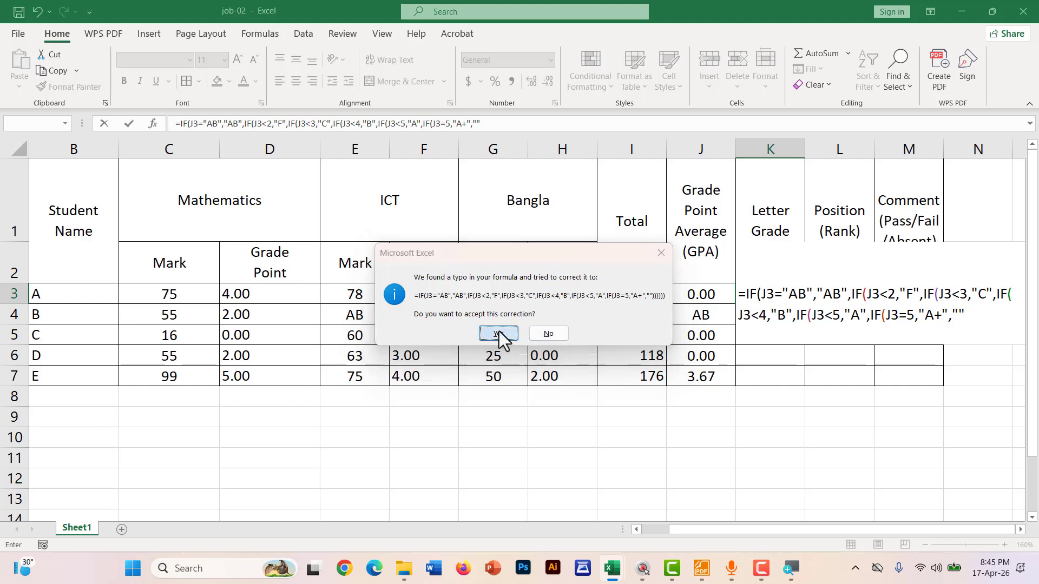
{"action": "left_click", "coordinate": [776, 294]}
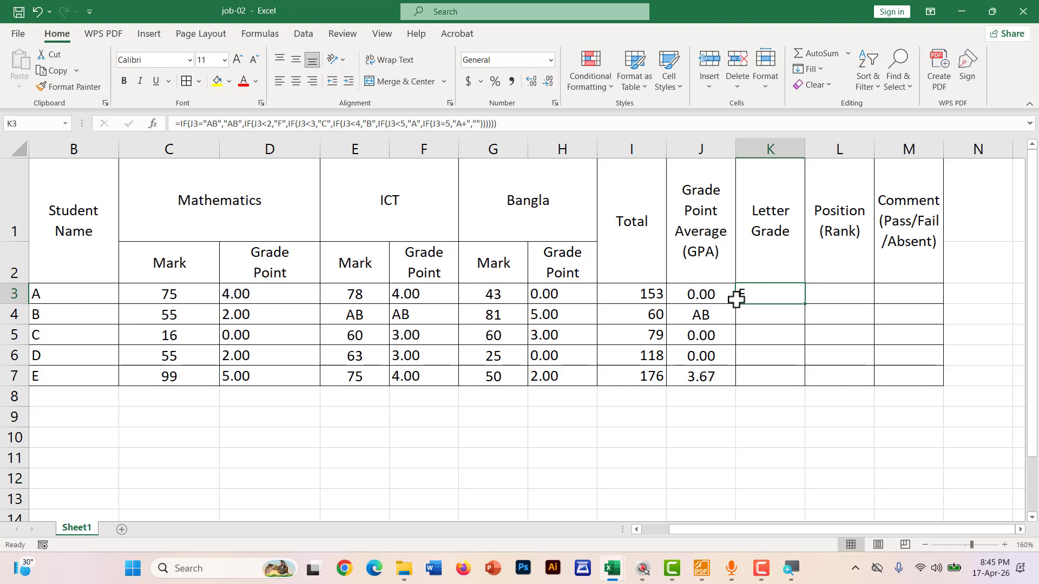
{"action": "left_click_drag", "start_coordinate": [680, 300], "coordinate": [731, 299]}
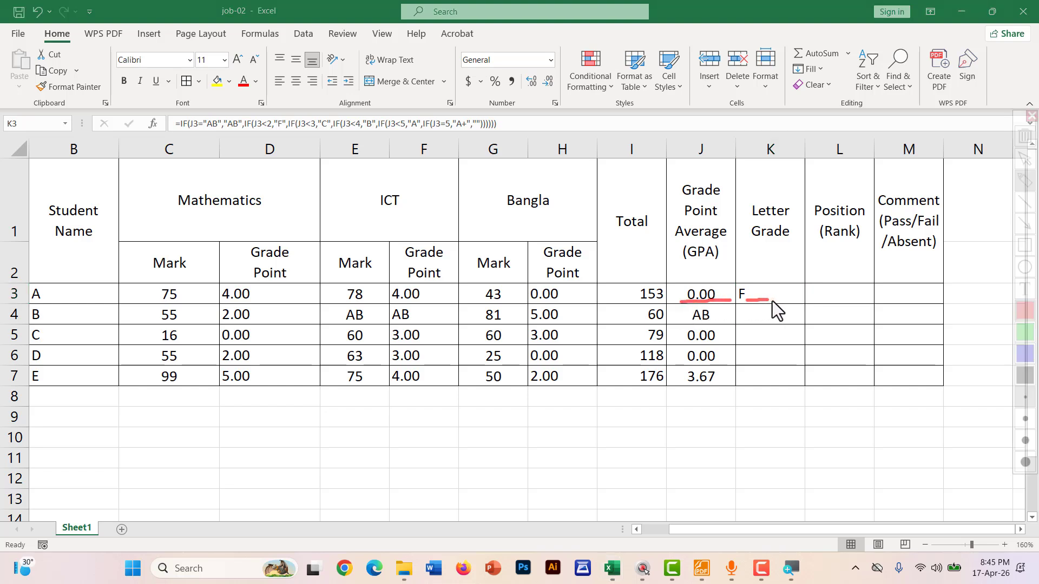
{"action": "key", "text": "Escape"}
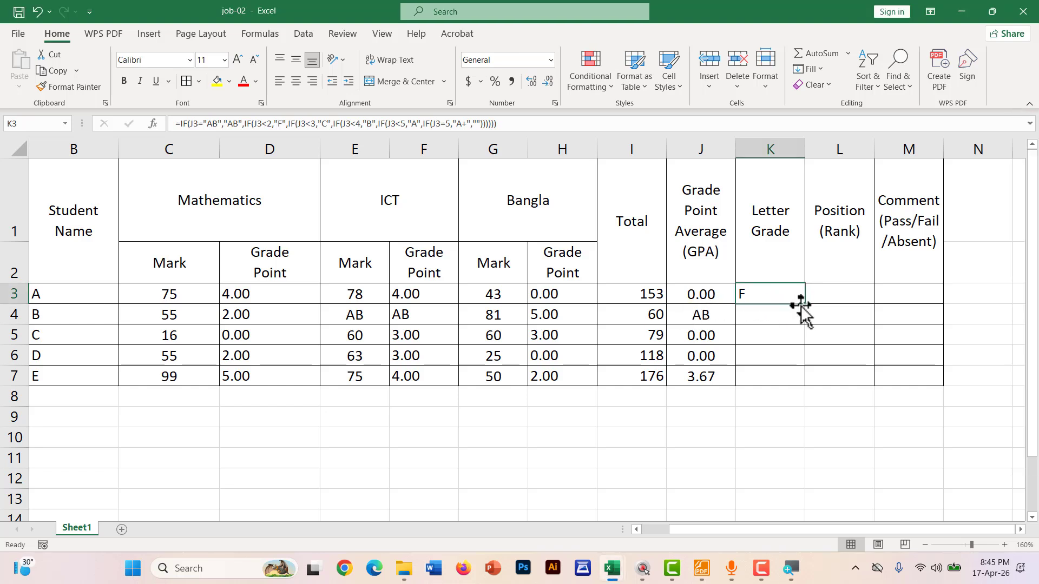
{"action": "left_click_drag", "start_coordinate": [804, 306], "coordinate": [796, 388]}
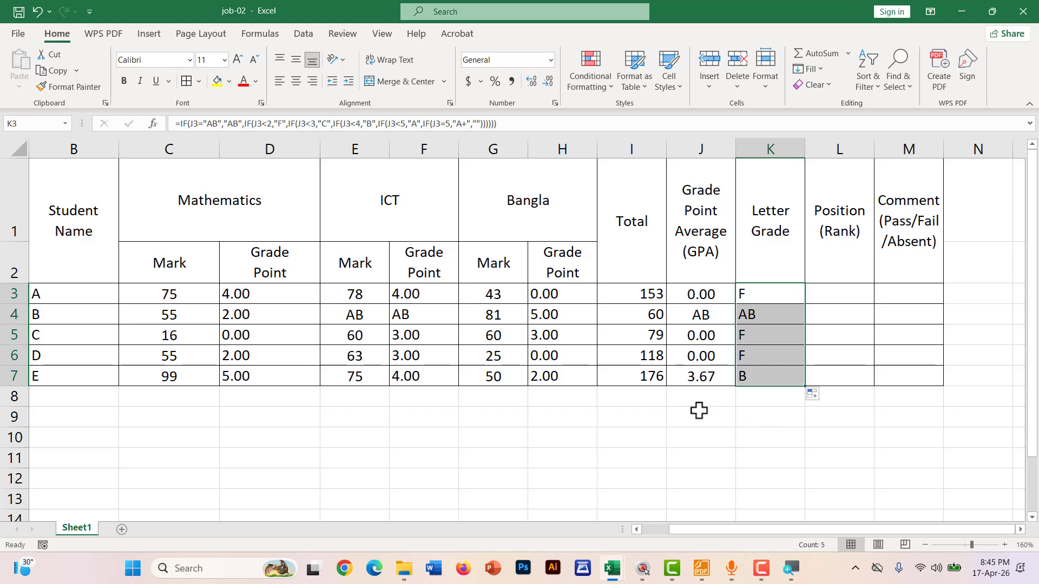
{"action": "left_click_drag", "start_coordinate": [742, 336], "coordinate": [473, 357]}
Circle the Mathematics, ICT and Bangla marks columns on screen
{"action": "left_click", "coordinate": [494, 353]}
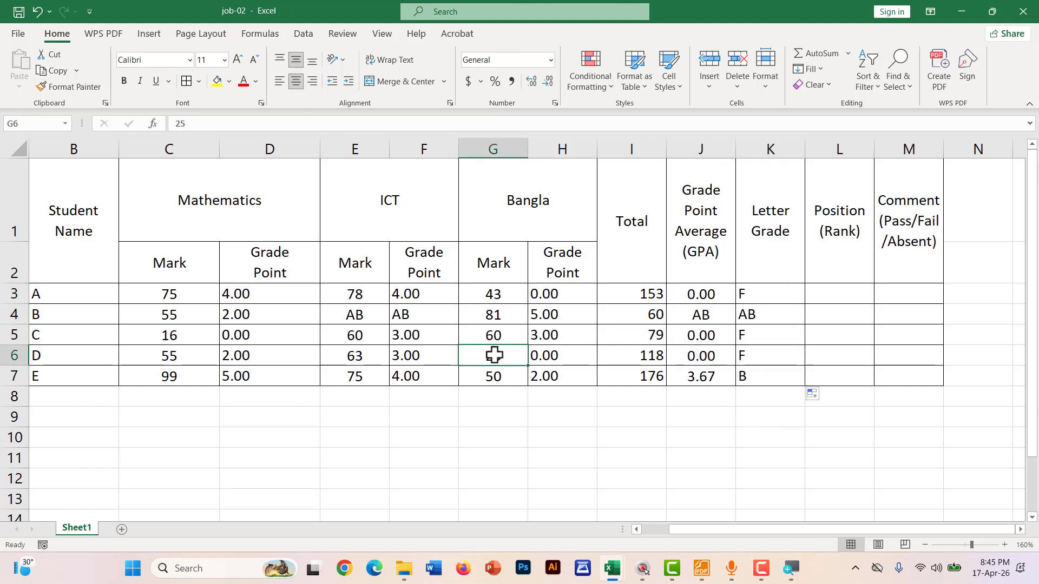
{"action": "key", "text": "ctrl+2"}
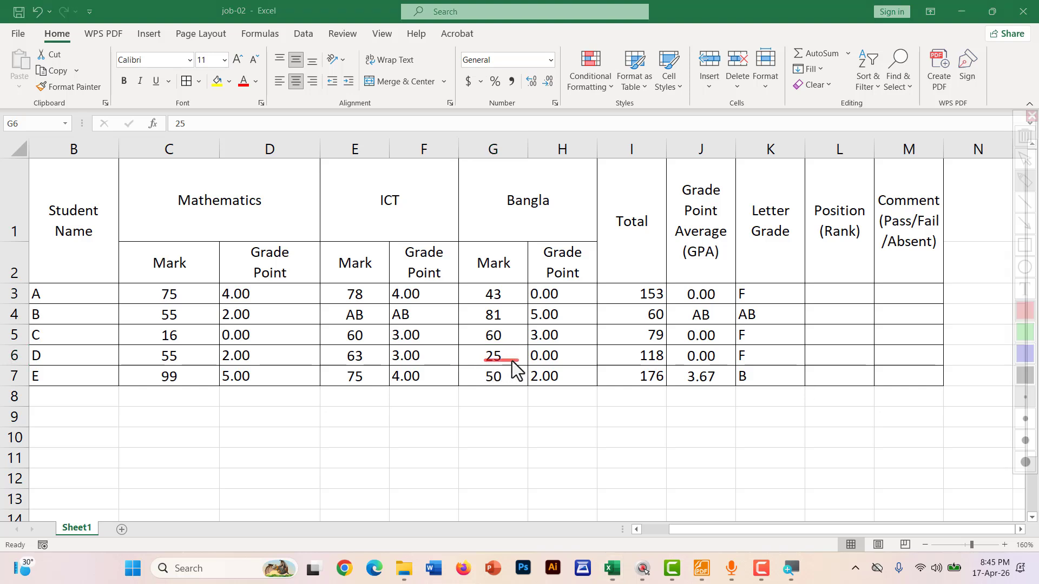
{"action": "key", "text": "Escape"}
{"action": "key", "text": "ctrl+2"}
{"action": "mouse_move", "coordinate": [163, 277]}
{"action": "left_mouse_down"}
{"action": "mouse_move", "coordinate": [132, 332]}
{"action": "mouse_move", "coordinate": [154, 399]}
{"action": "mouse_move", "coordinate": [193, 292]}
{"action": "mouse_move", "coordinate": [167, 273]}
{"action": "mouse_move", "coordinate": [160, 285]}
{"action": "left_mouse_up"}
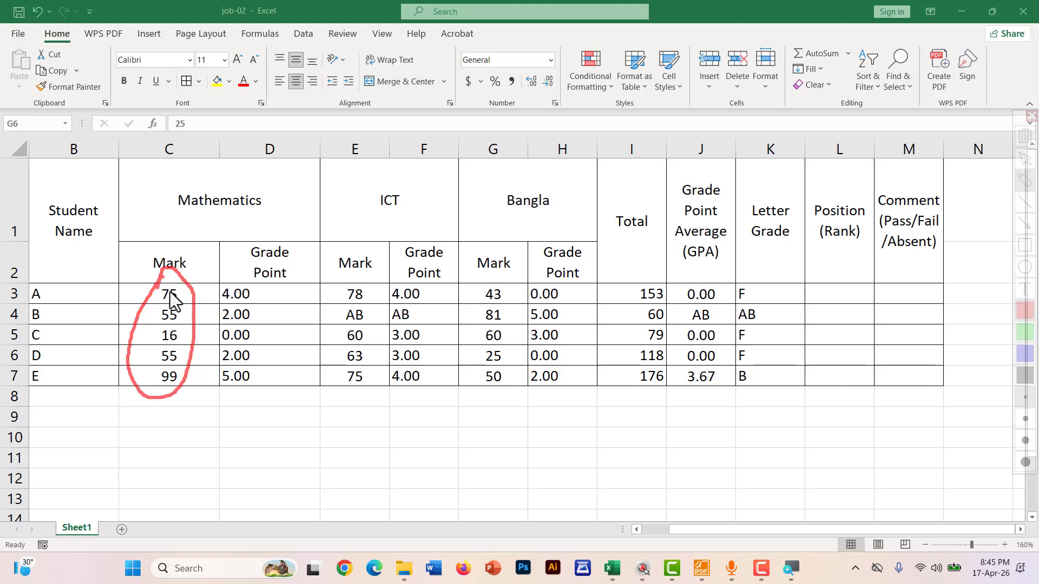
{"action": "mouse_move", "coordinate": [337, 281]}
{"action": "left_mouse_down"}
{"action": "mouse_move", "coordinate": [325, 379]}
{"action": "mouse_move", "coordinate": [384, 374]}
{"action": "mouse_move", "coordinate": [385, 278]}
{"action": "left_mouse_up"}
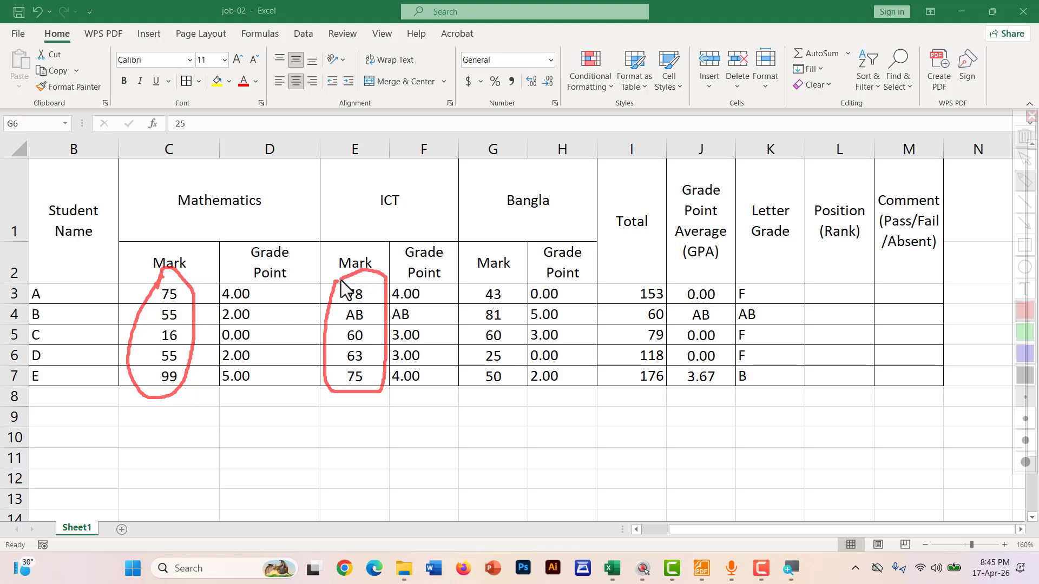
{"action": "left_click_drag", "start_coordinate": [470, 279], "coordinate": [462, 357]}
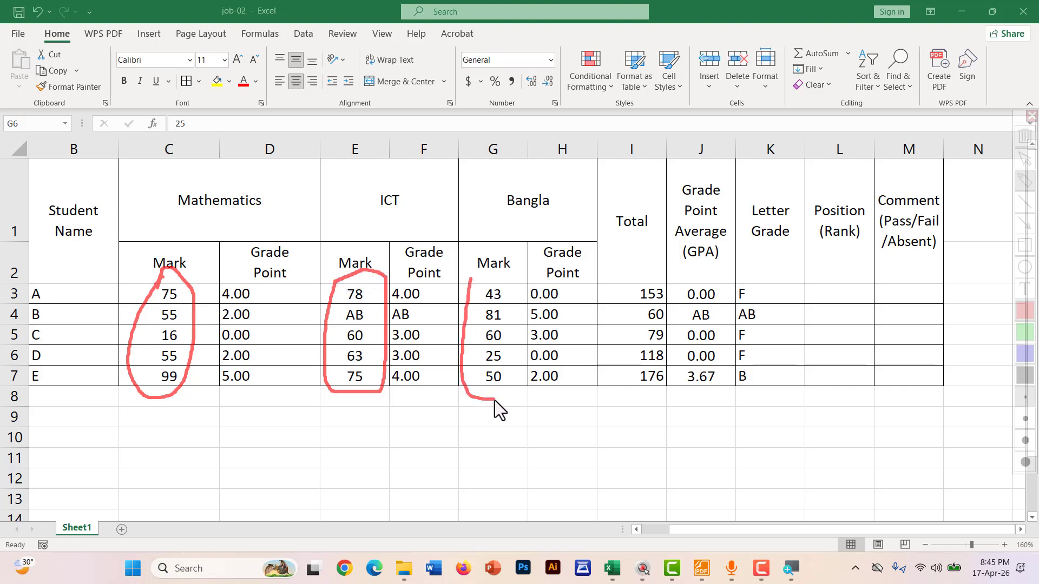
{"action": "mouse_move", "coordinate": [516, 378]}
{"action": "left_mouse_down"}
{"action": "mouse_move", "coordinate": [514, 269]}
{"action": "mouse_move", "coordinate": [473, 281]}
{"action": "left_mouse_up"}
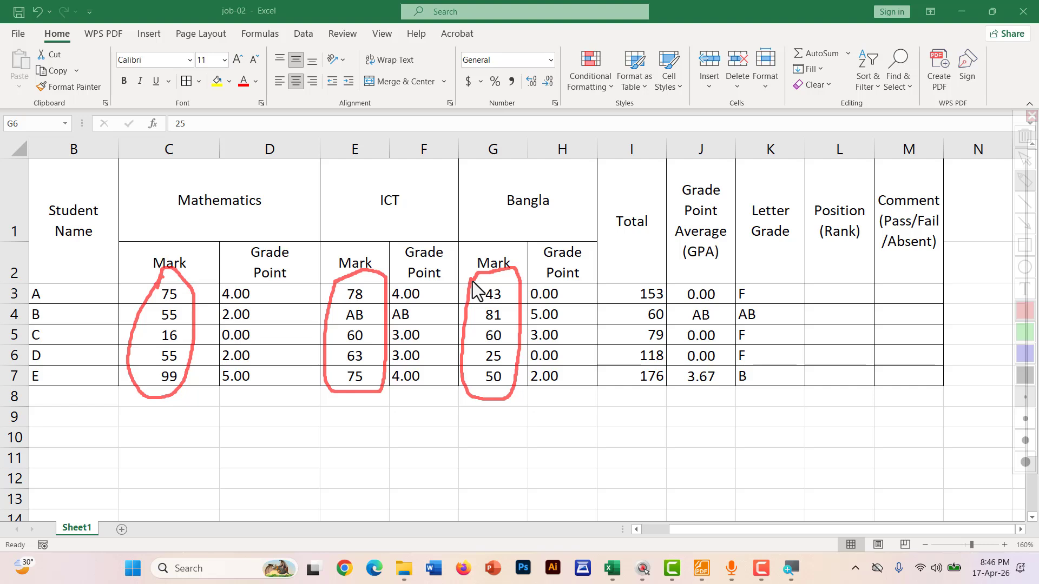
{"action": "key", "text": "Escape"}
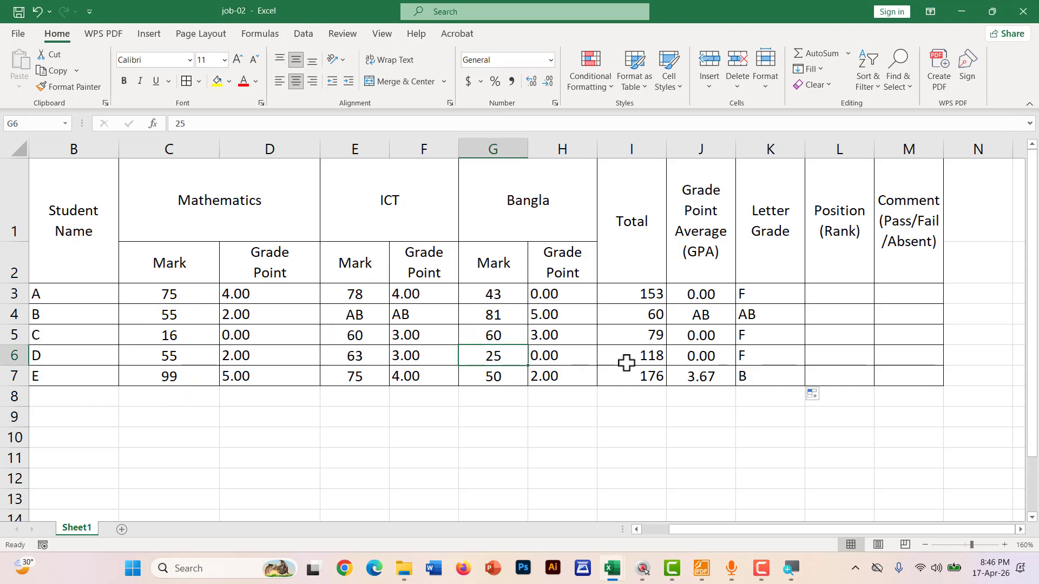
Select K3:K7 and apply Center and Middle Align to the letter grades
{"action": "left_click_drag", "start_coordinate": [780, 292], "coordinate": [765, 371]}
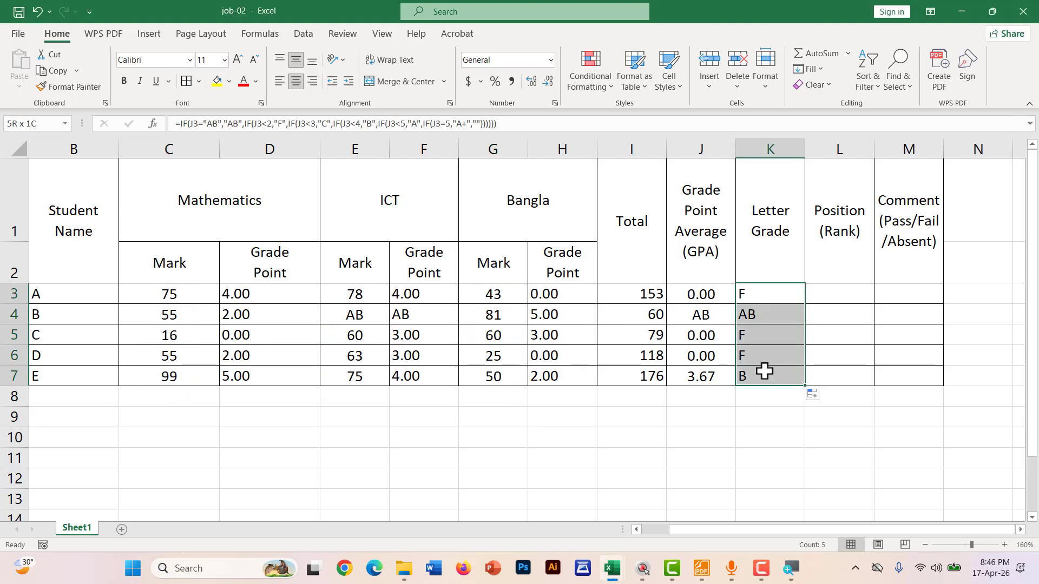
{"action": "left_click", "coordinate": [295, 82]}
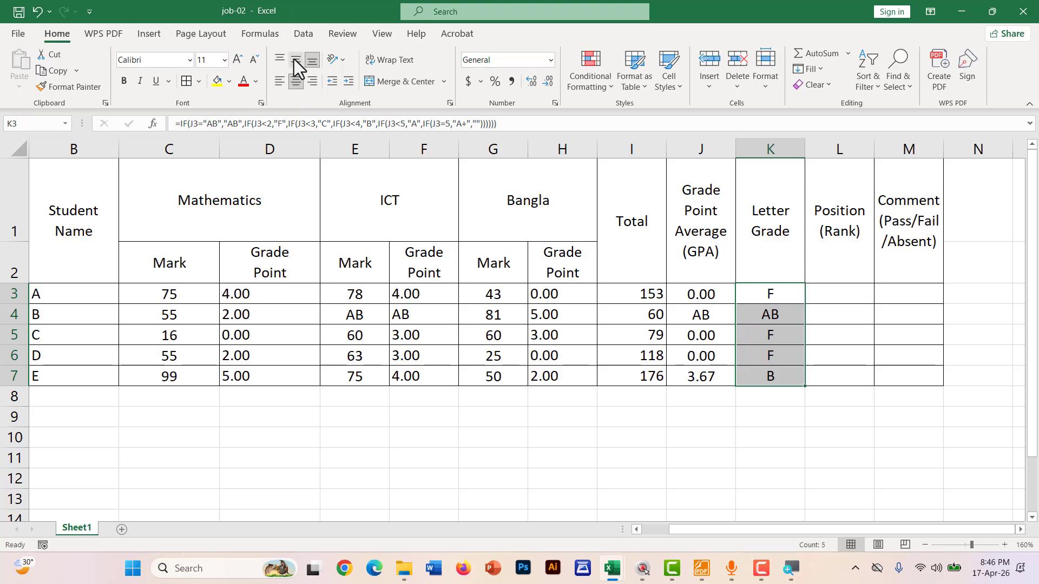
{"action": "left_click", "coordinate": [295, 60]}
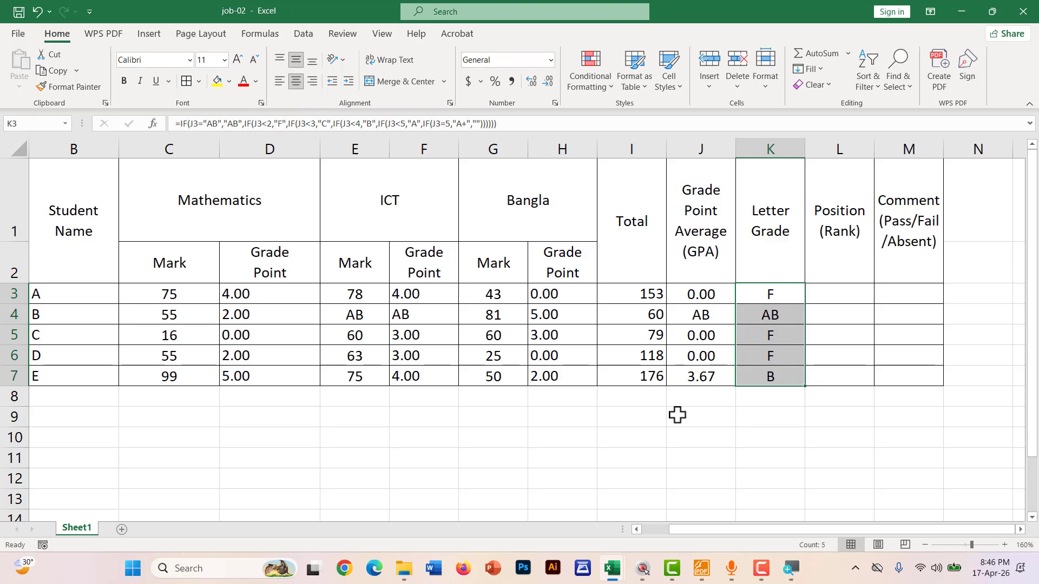
{"action": "left_click", "coordinate": [698, 568]}
Scroll the notes to item 6, Position (Rank), circle it, and return to Excel
{"action": "scroll", "coordinate": [278, 363], "scroll_direction": "down", "scroll_amount": 3}
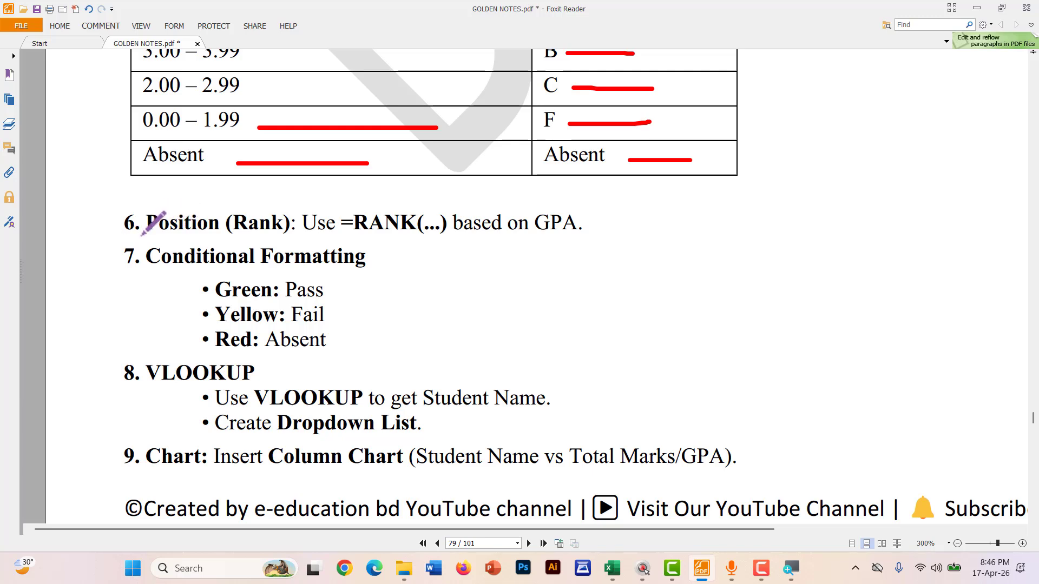
{"action": "mouse_move", "coordinate": [141, 235]}
{"action": "left_mouse_down"}
{"action": "mouse_move", "coordinate": [477, 241]}
{"action": "mouse_move", "coordinate": [593, 200]}
{"action": "mouse_move", "coordinate": [384, 173]}
{"action": "mouse_move", "coordinate": [146, 190]}
{"action": "mouse_move", "coordinate": [142, 230]}
{"action": "left_mouse_up"}
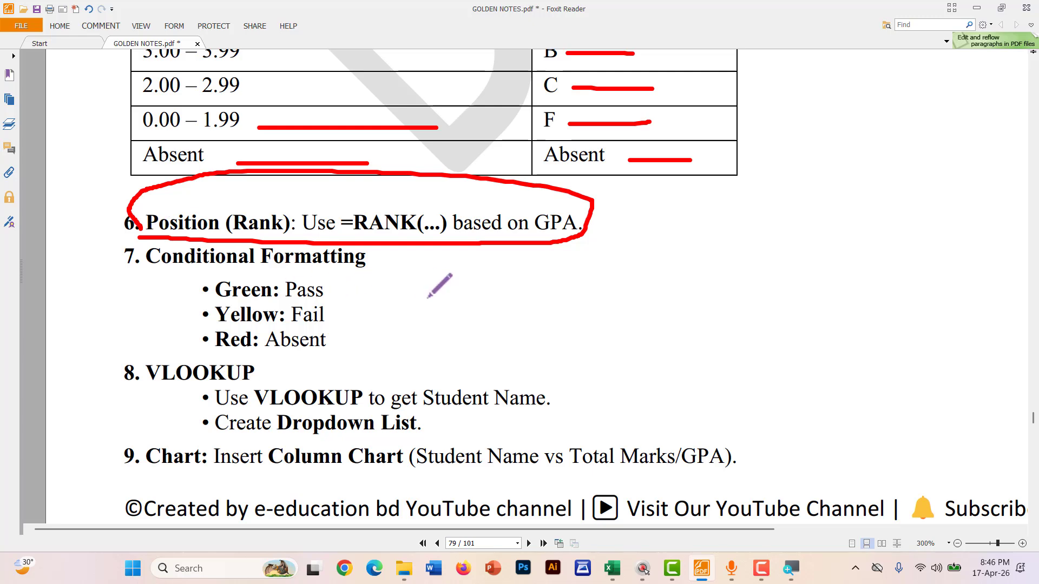
{"action": "key", "text": "alt+Tab"}
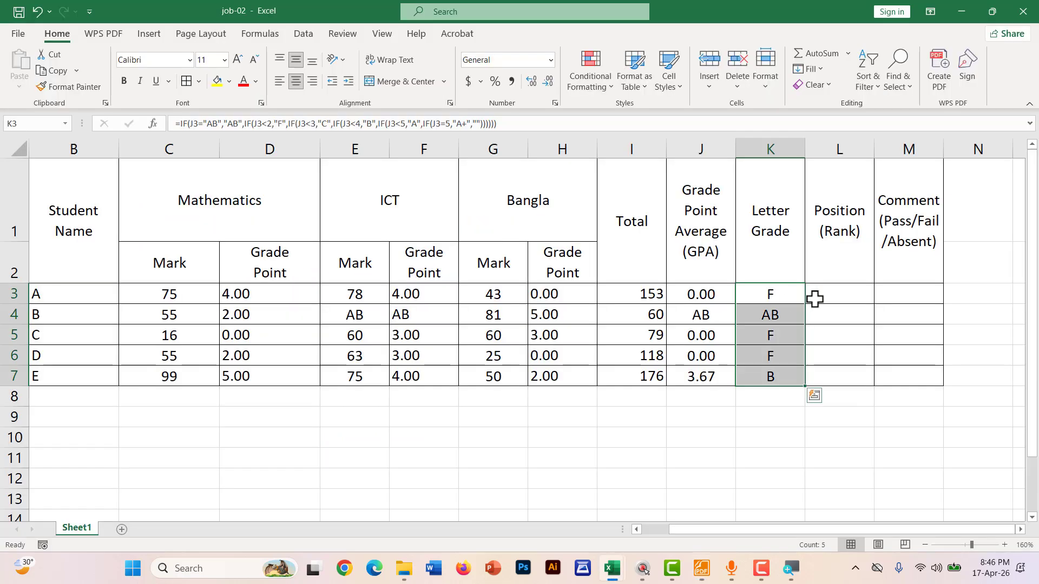
{"action": "left_click", "coordinate": [814, 299]}
{"action": "key", "text": "ctrl+alt+g"}
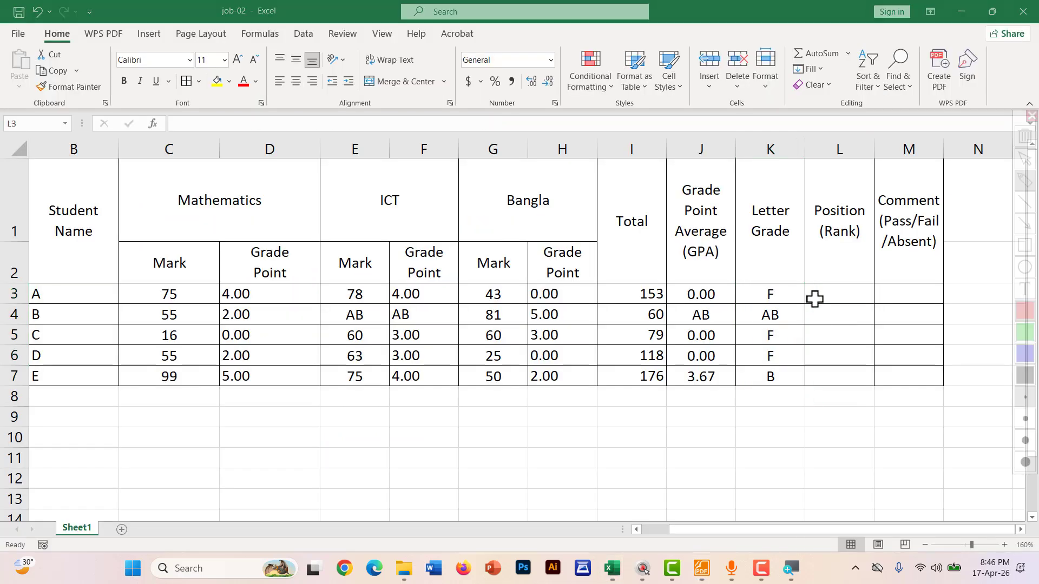
{"action": "mouse_move", "coordinate": [720, 289]}
{"action": "left_mouse_down"}
{"action": "mouse_move", "coordinate": [698, 307]}
{"action": "mouse_move", "coordinate": [687, 275]}
{"action": "mouse_move", "coordinate": [691, 321]}
{"action": "mouse_move", "coordinate": [842, 320]}
{"action": "left_mouse_up"}
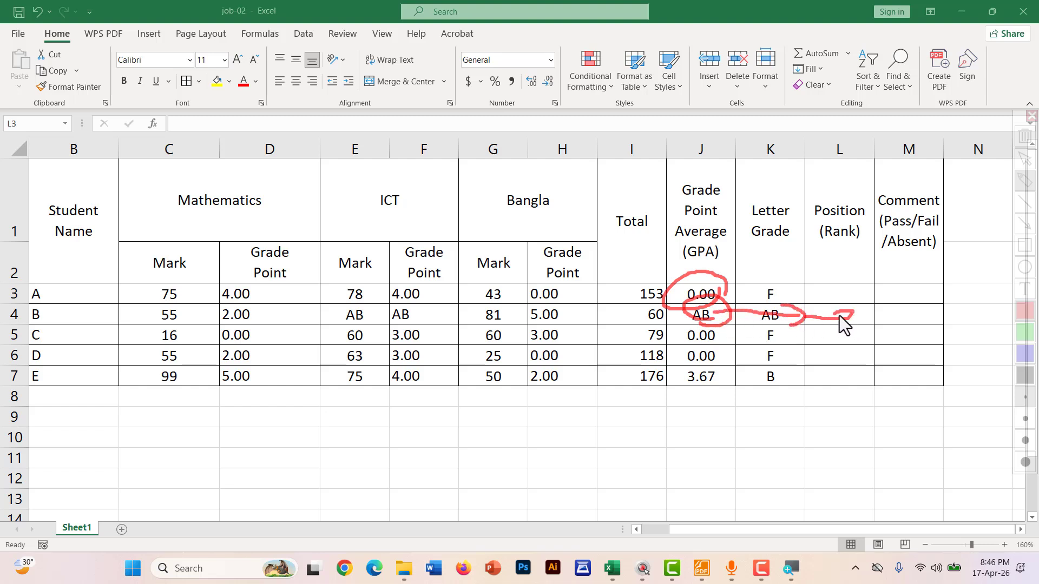
{"action": "key", "text": "Escape"}
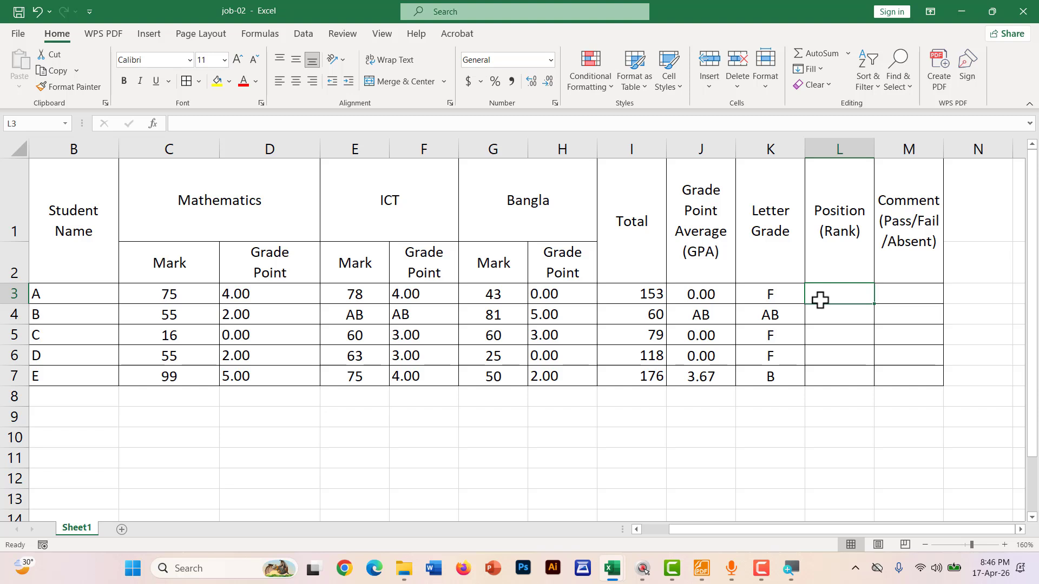
Enter =RANK(J3,$J$3:$J$7,1) in L3 to rank student A's GPA in ascending order
{"action": "type", "text": "=RAN"}
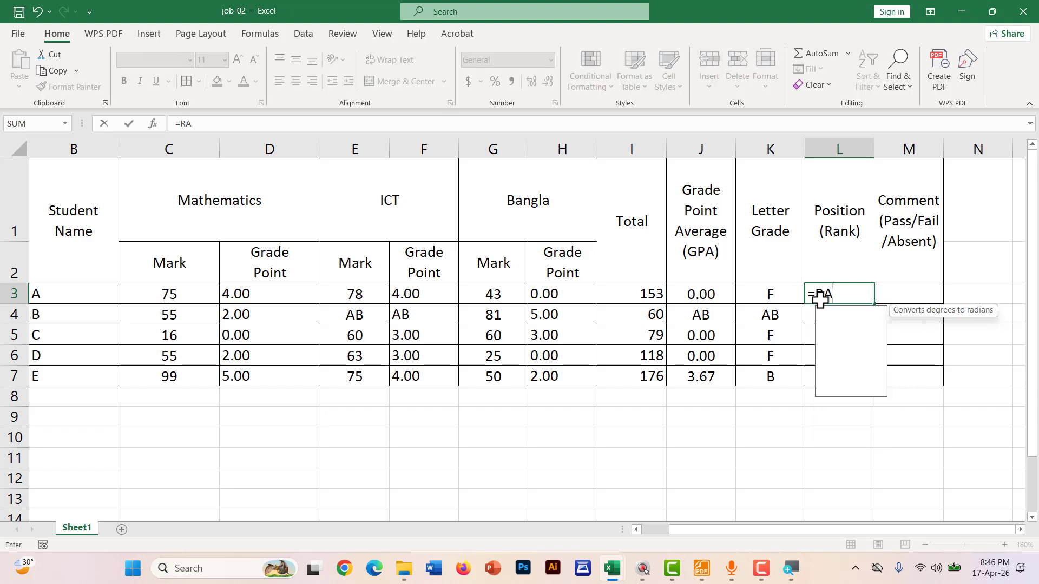
{"action": "key", "text": "Down"}
{"action": "key", "text": "Down"}
{"action": "key", "text": "Down"}
{"action": "key", "text": "Down"}
{"action": "key", "text": "Down"}
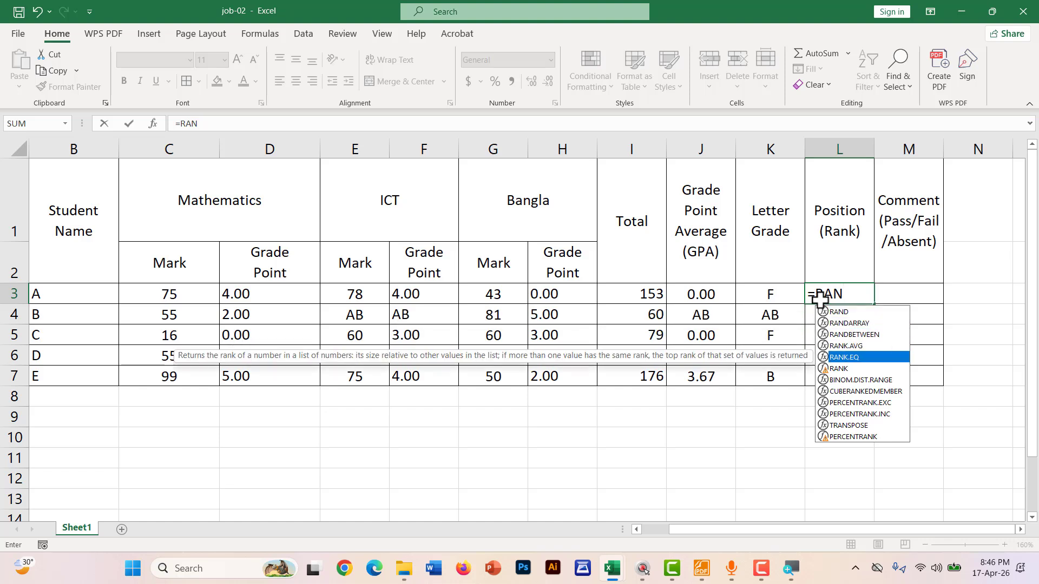
{"action": "double_click", "coordinate": [861, 369]}
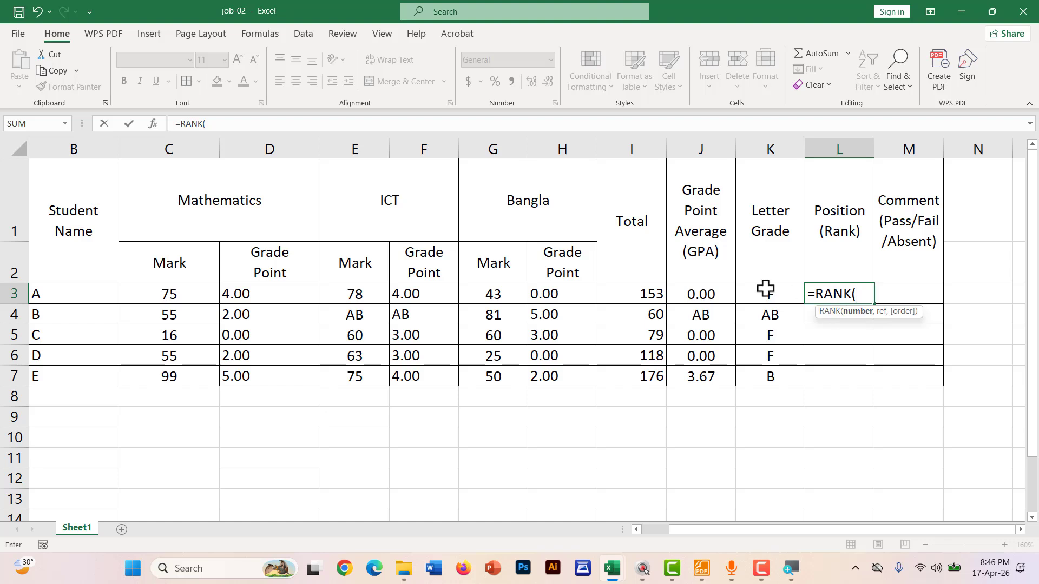
{"action": "left_click", "coordinate": [706, 293]}
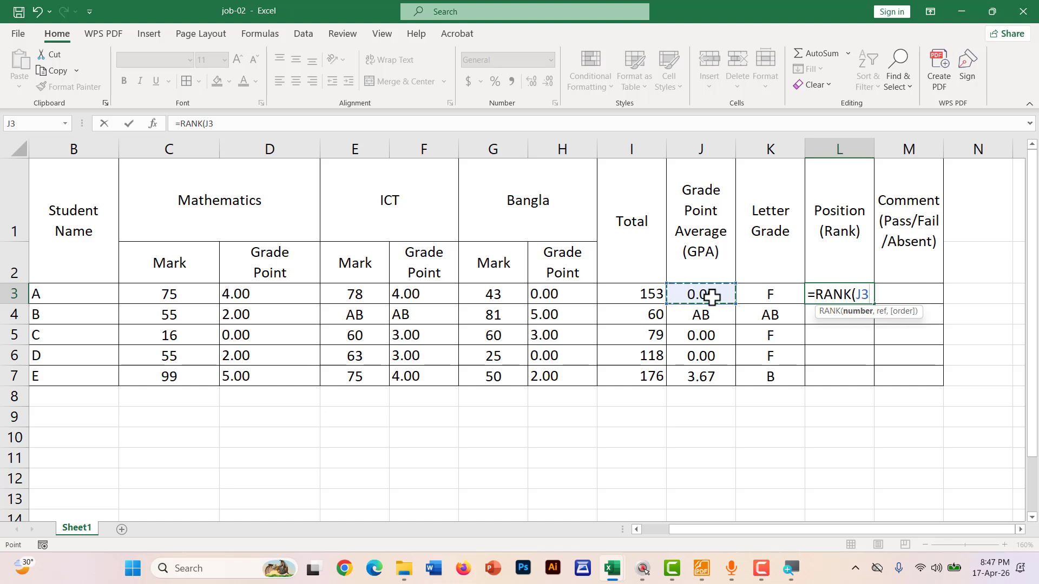
{"action": "type", "text": ","}
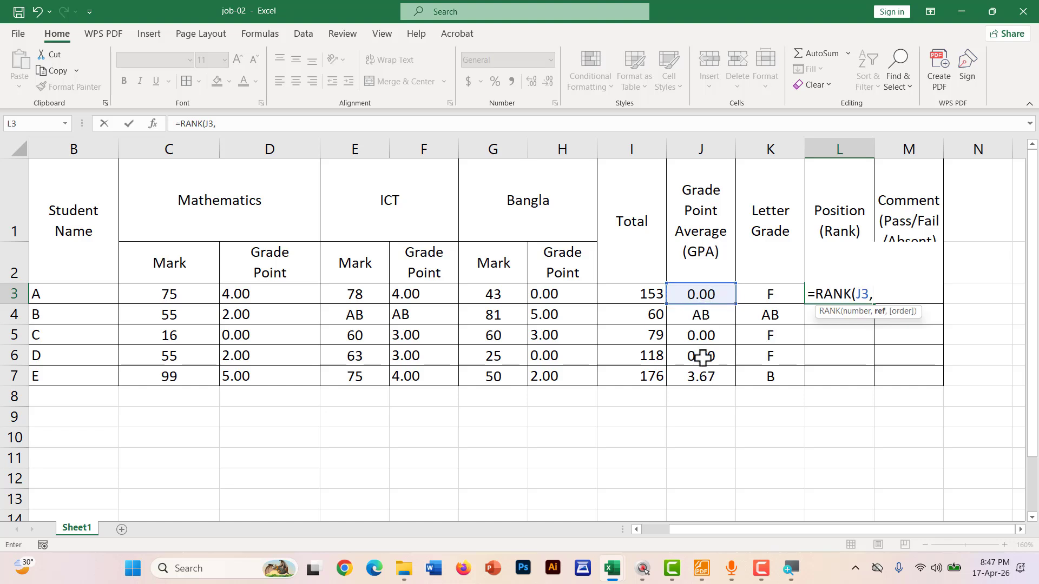
{"action": "left_click_drag", "start_coordinate": [698, 294], "coordinate": [690, 377]}
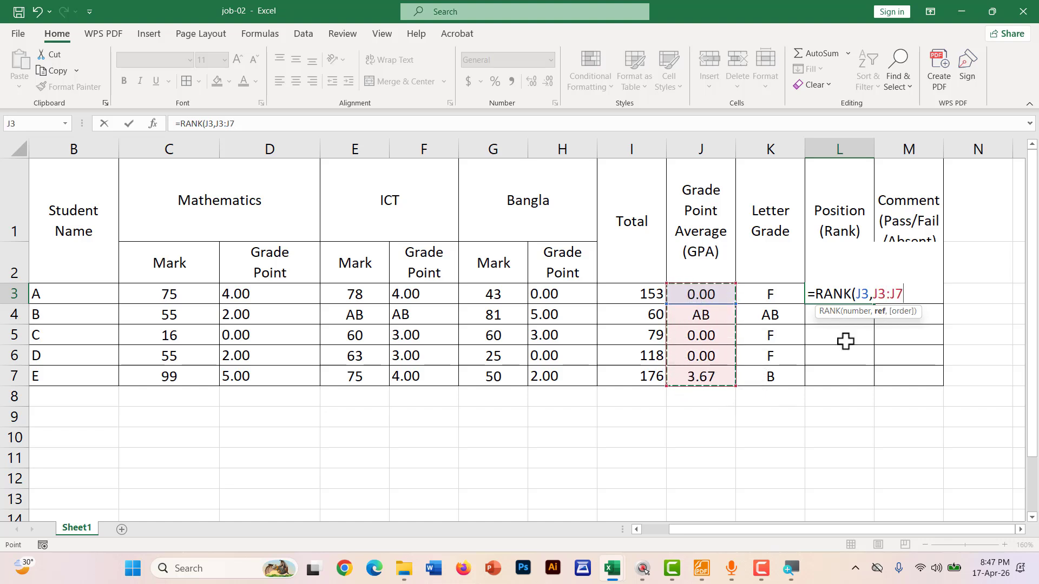
{"action": "left_click_drag", "start_coordinate": [906, 294], "coordinate": [875, 293]}
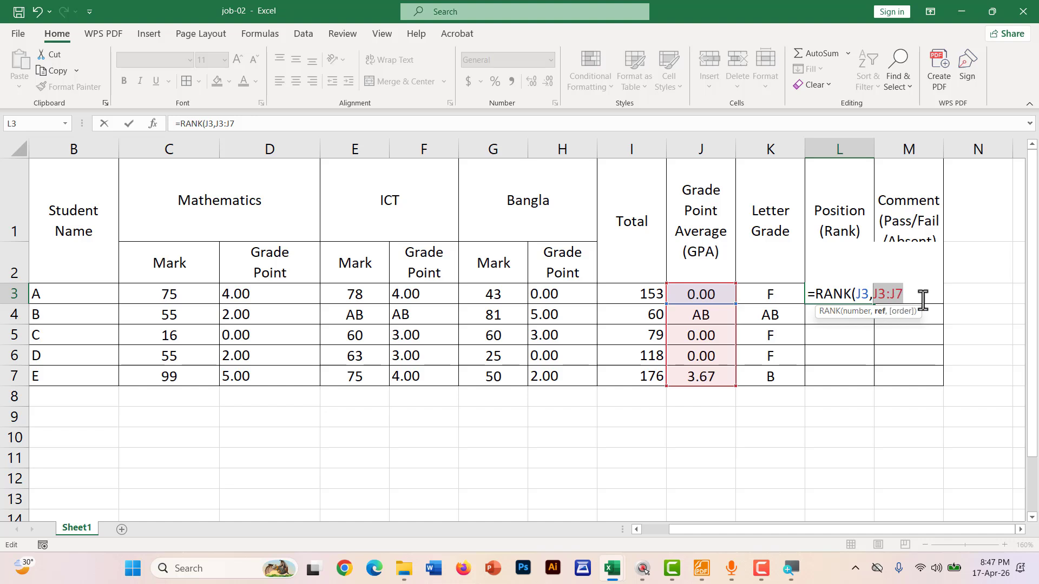
{"action": "key", "text": "F4"}
{"action": "type", "text": ","}
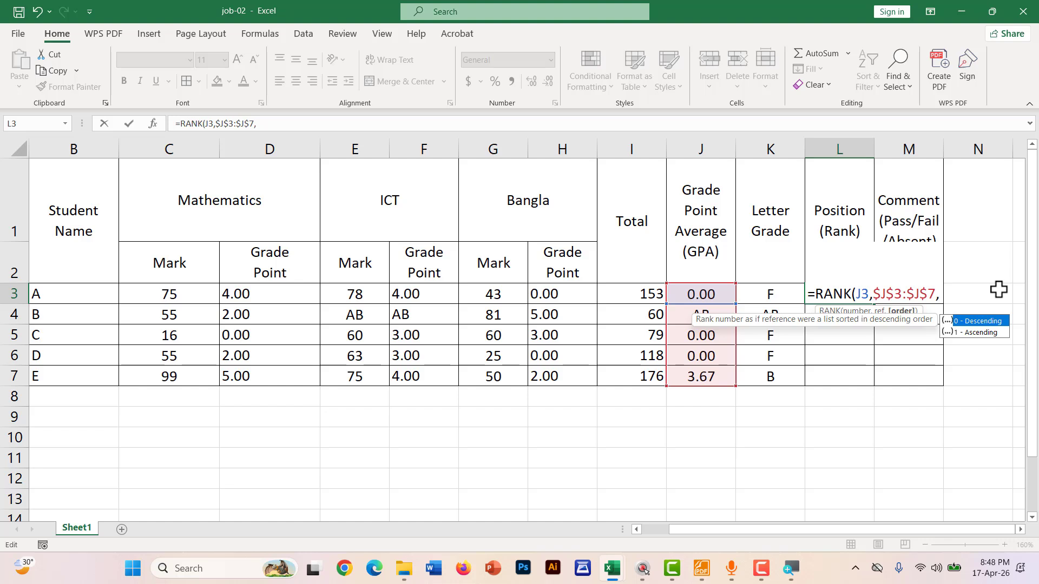
{"action": "type", "text": "1)"}
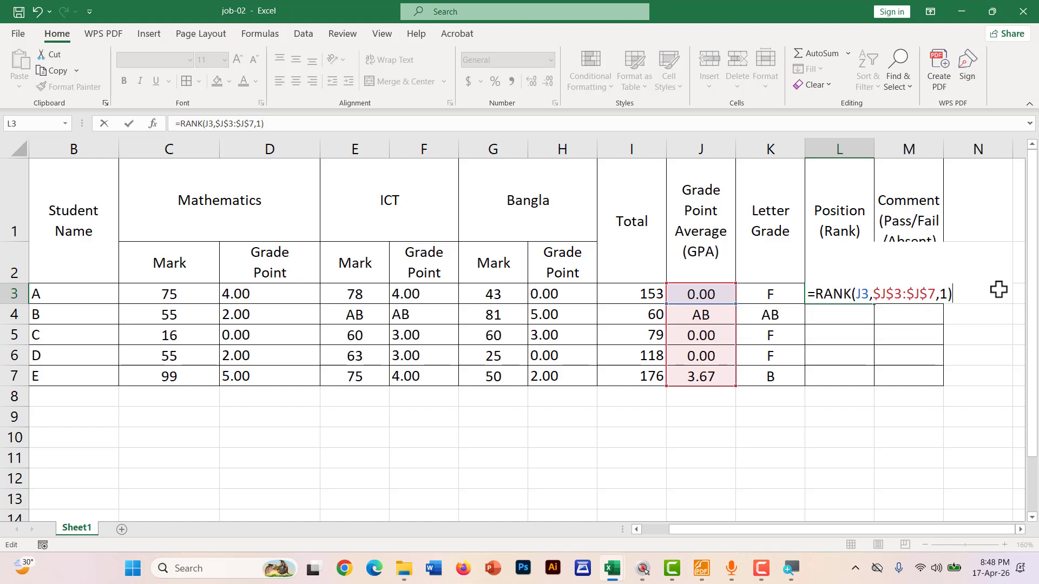
{"action": "key", "text": "Return"}
Fill the ascending rank formula down to L7 and mark the #VALUE! error beside the AB GPA
{"action": "left_click", "coordinate": [834, 295]}
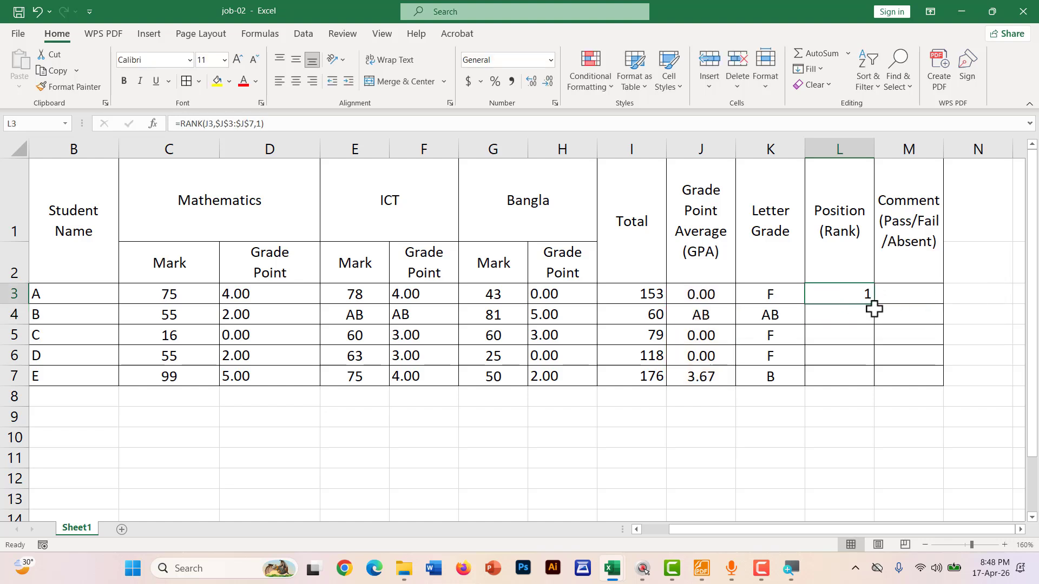
{"action": "left_click_drag", "start_coordinate": [874, 304], "coordinate": [867, 392]}
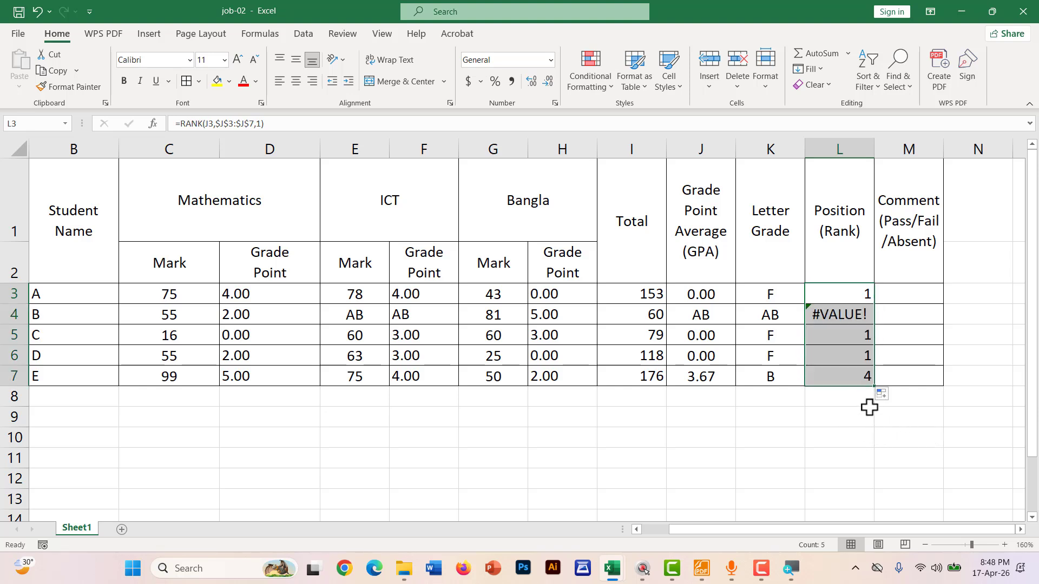
{"action": "key", "text": "ctrl+2"}
{"action": "mouse_move", "coordinate": [824, 301]}
{"action": "left_mouse_down"}
{"action": "mouse_move", "coordinate": [879, 306]}
{"action": "mouse_move", "coordinate": [868, 282]}
{"action": "left_mouse_up"}
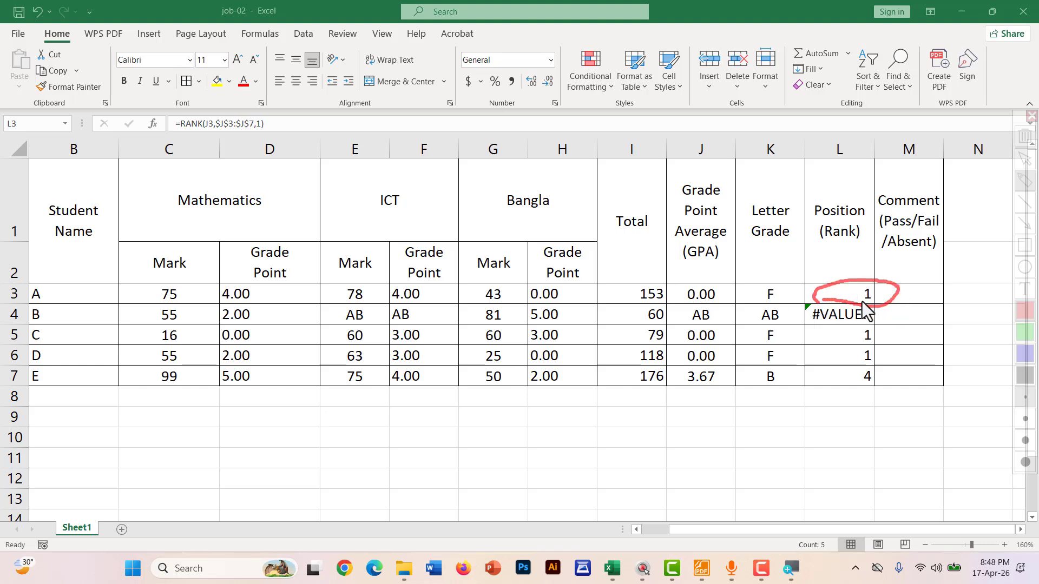
{"action": "mouse_move", "coordinate": [815, 324]}
{"action": "left_mouse_down"}
{"action": "mouse_move", "coordinate": [879, 317]}
{"action": "mouse_move", "coordinate": [811, 300]}
{"action": "mouse_move", "coordinate": [804, 325]}
{"action": "left_mouse_up"}
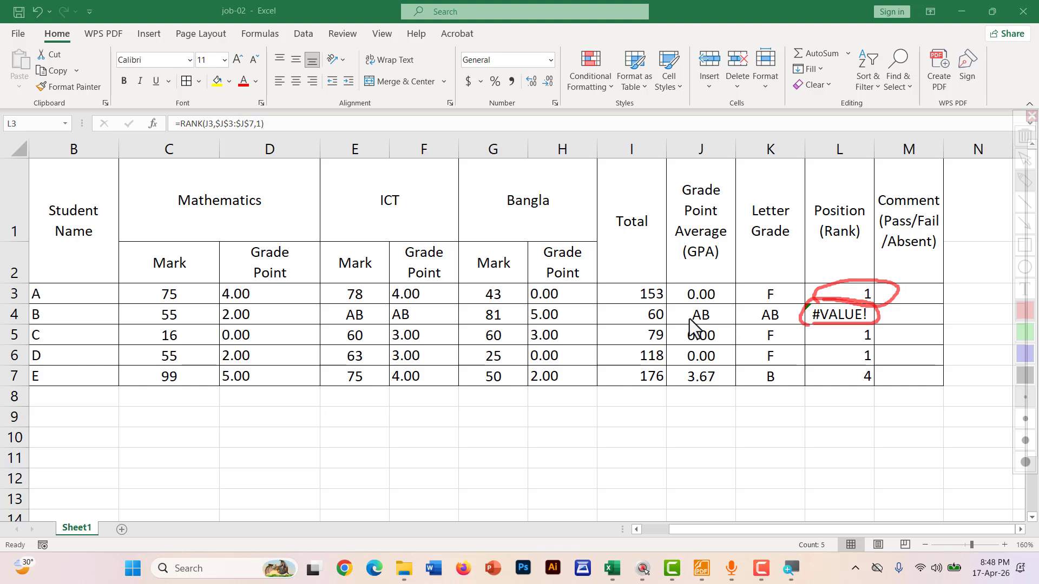
{"action": "left_click_drag", "start_coordinate": [689, 319], "coordinate": [727, 318]}
{"action": "key", "text": "Escape"}
{"action": "left_click", "coordinate": [863, 295]}
Change L3 to =RANK(J3,$J$3:$J$7,0) and fill it to L7, so GPA 3.67 ranks 1
{"action": "double_click", "coordinate": [863, 295]}
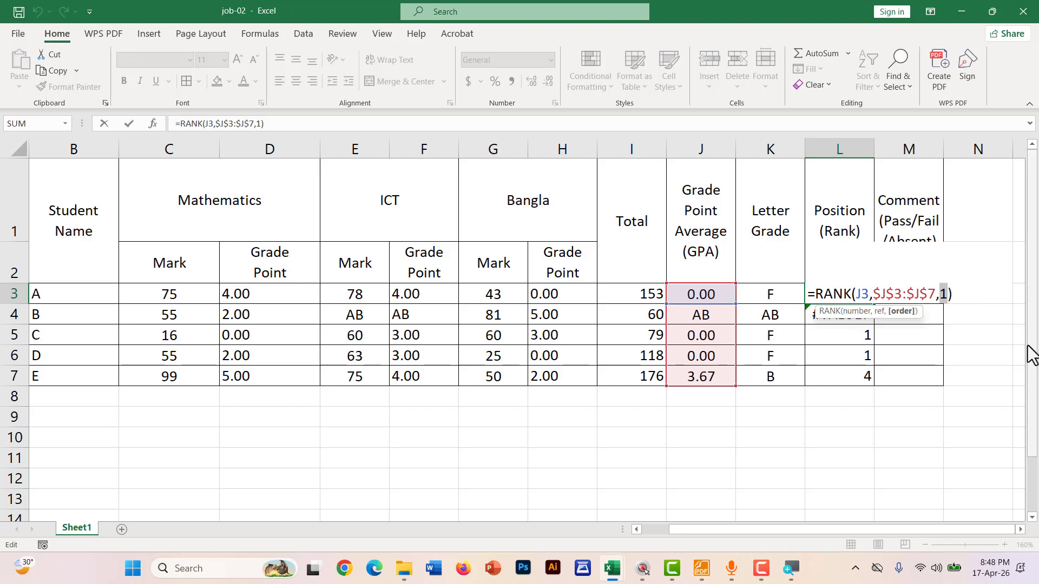
{"action": "type", "text": "0"}
{"action": "key", "text": "Return"}
{"action": "left_click", "coordinate": [865, 299]}
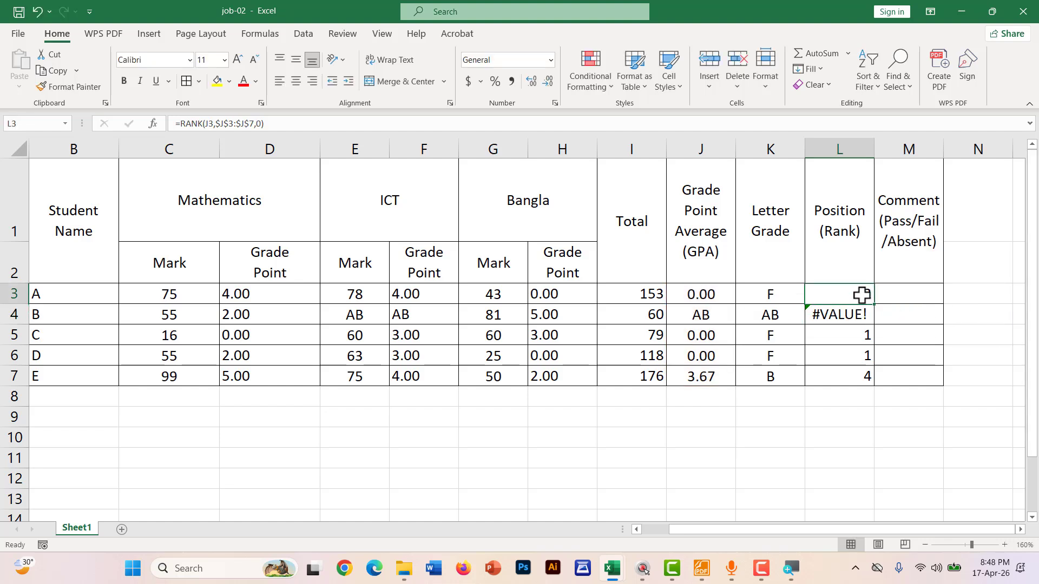
{"action": "left_click_drag", "start_coordinate": [875, 304], "coordinate": [875, 385]}
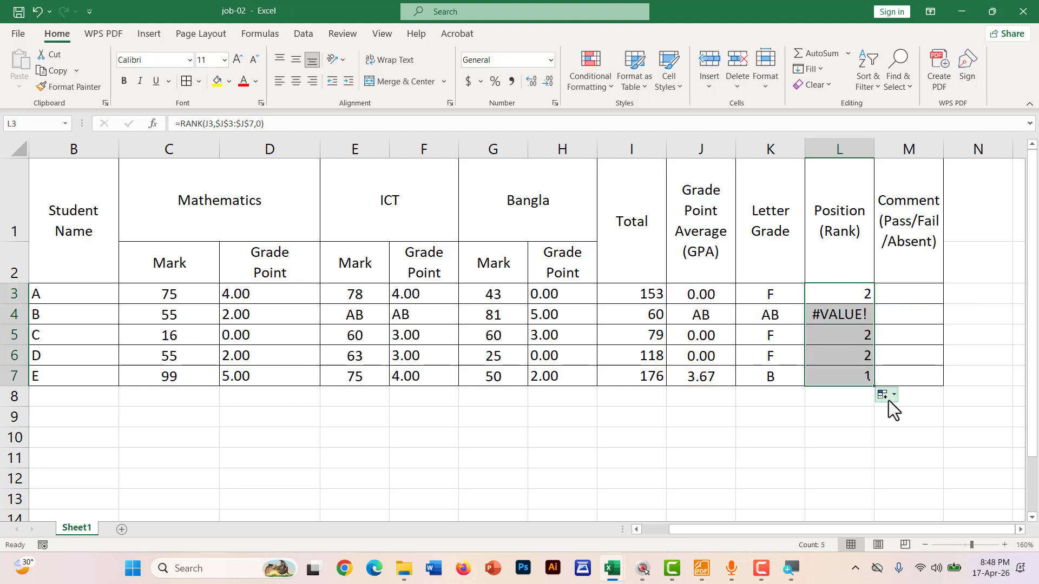
{"action": "key", "text": "ctrl+shift+d"}
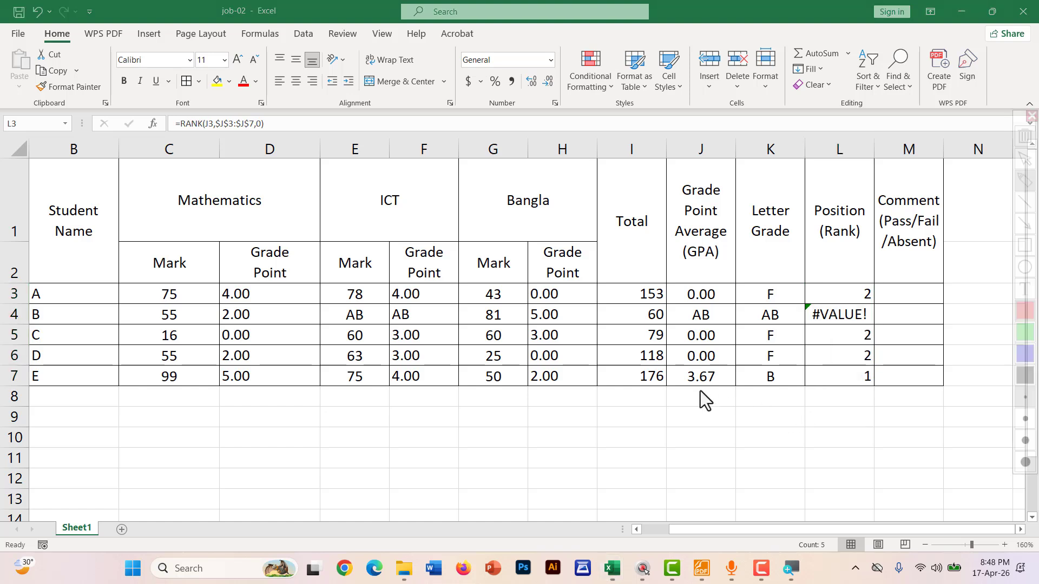
{"action": "mouse_move", "coordinate": [682, 364]}
{"action": "left_mouse_down"}
{"action": "mouse_move", "coordinate": [675, 380]}
{"action": "mouse_move", "coordinate": [733, 394]}
{"action": "mouse_move", "coordinate": [681, 366]}
{"action": "left_mouse_up"}
{"action": "left_click_drag", "start_coordinate": [843, 390], "coordinate": [878, 388]}
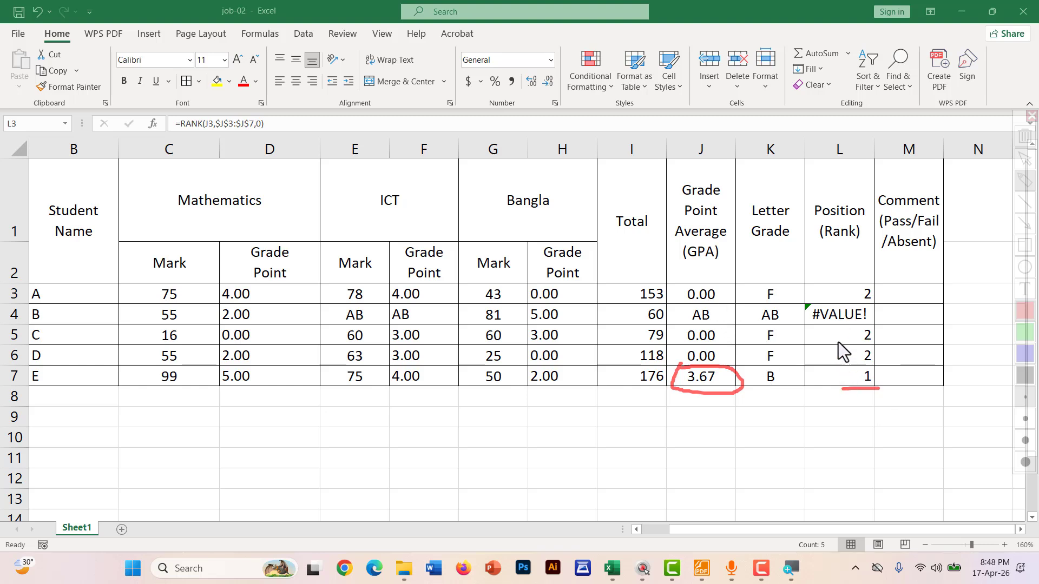
{"action": "key", "text": "Escape"}
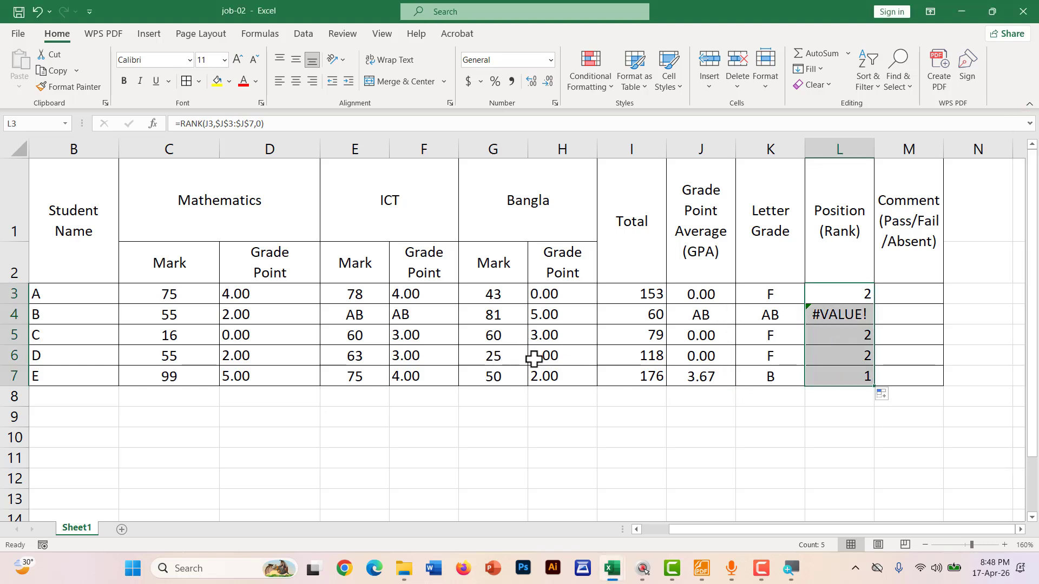
{"action": "left_click", "coordinate": [845, 293]}
Wrap L3's rank in =IF(J3="AB","AB",RANK(J3,$J$3:$J$7,0)), accepting the parenthesis correction
{"action": "double_click", "coordinate": [836, 296]}
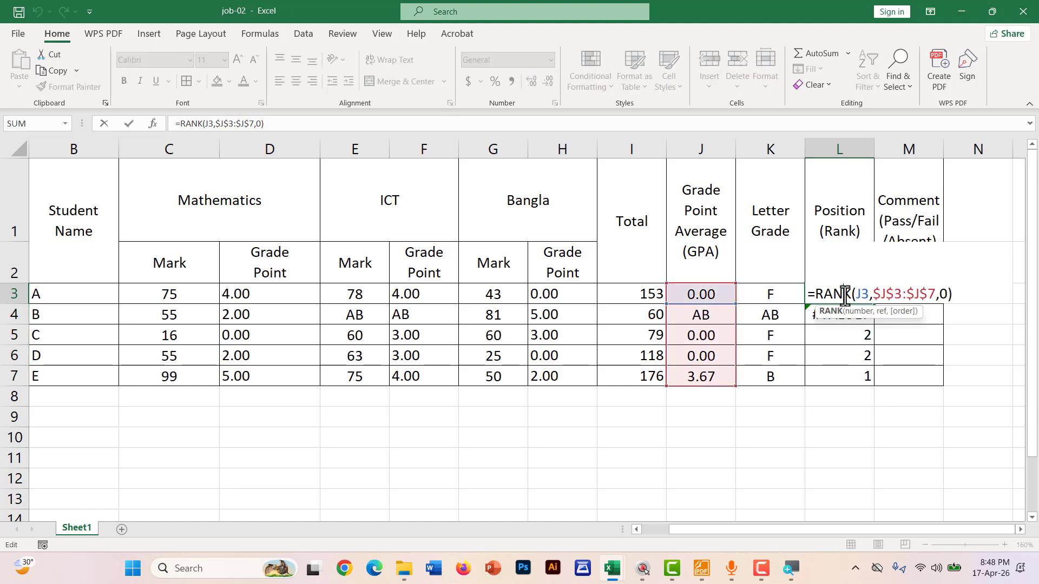
{"action": "left_click", "coordinate": [814, 296]}
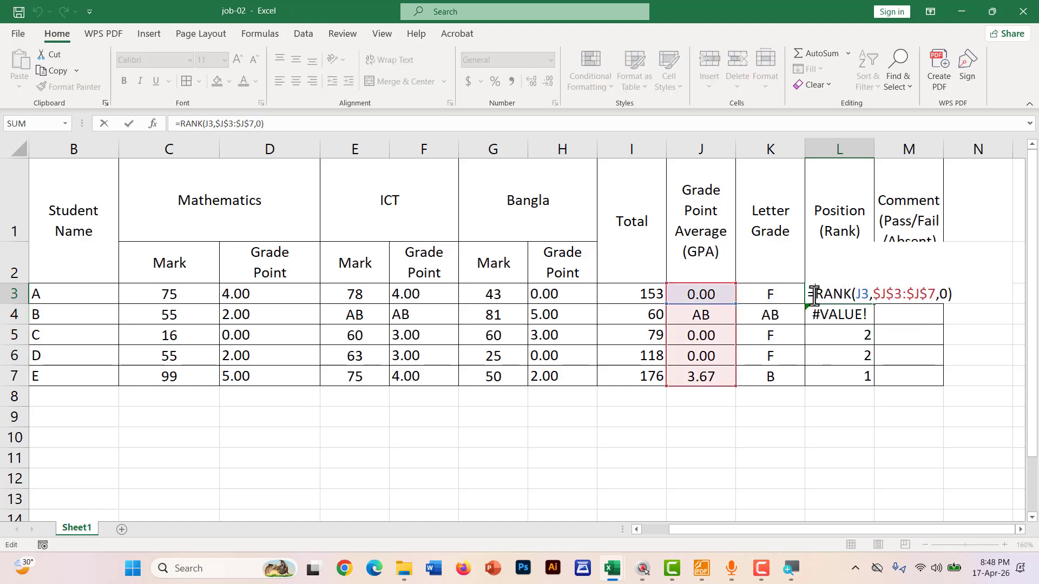
{"action": "type", "text": "IF("}
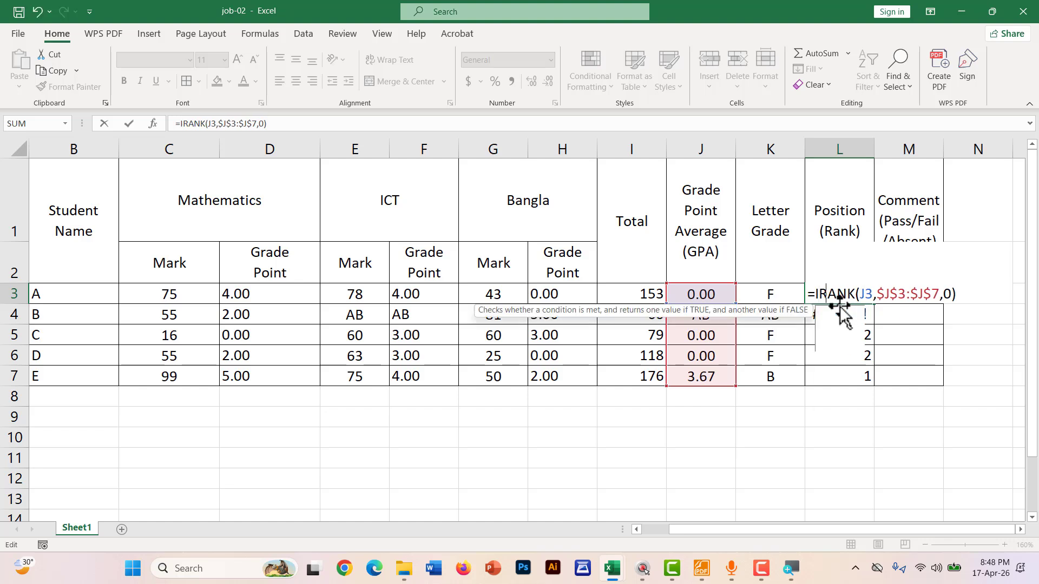
{"action": "left_click", "coordinate": [691, 291]}
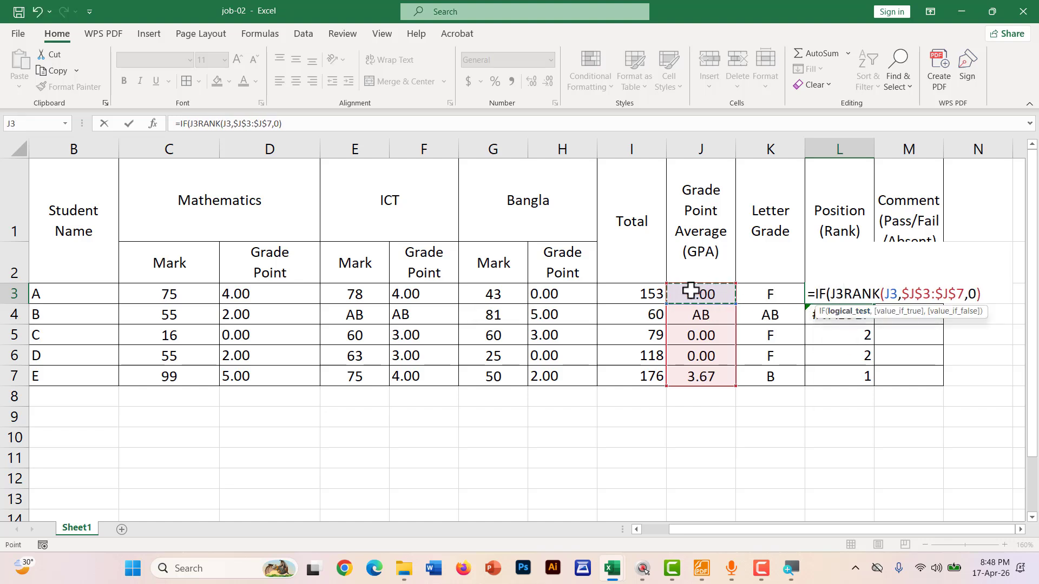
{"action": "type", "text": "=\"A"}
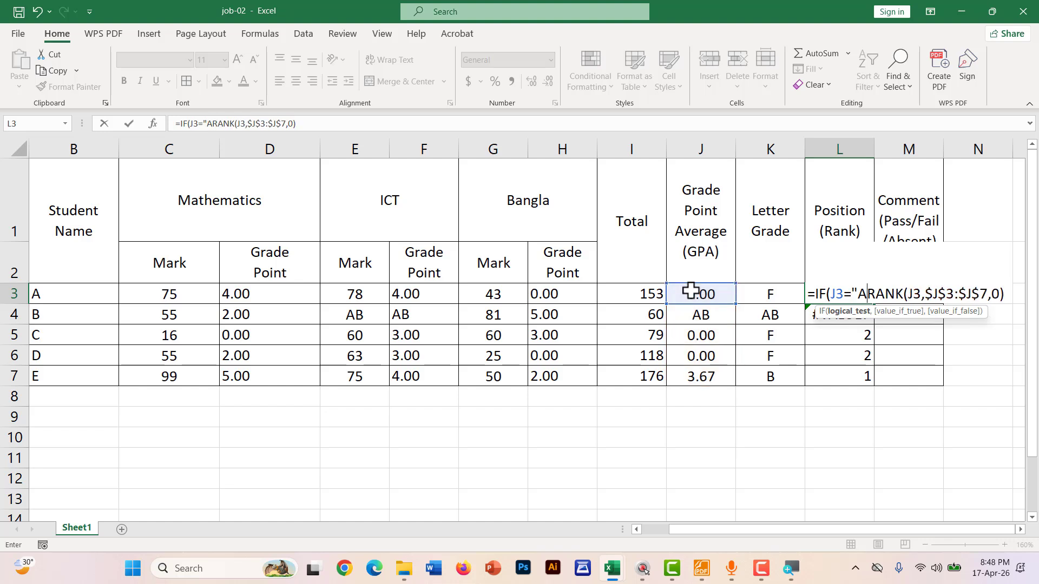
{"action": "type", "text": "B"}
{"action": "type", "text": "\",\"AB"}
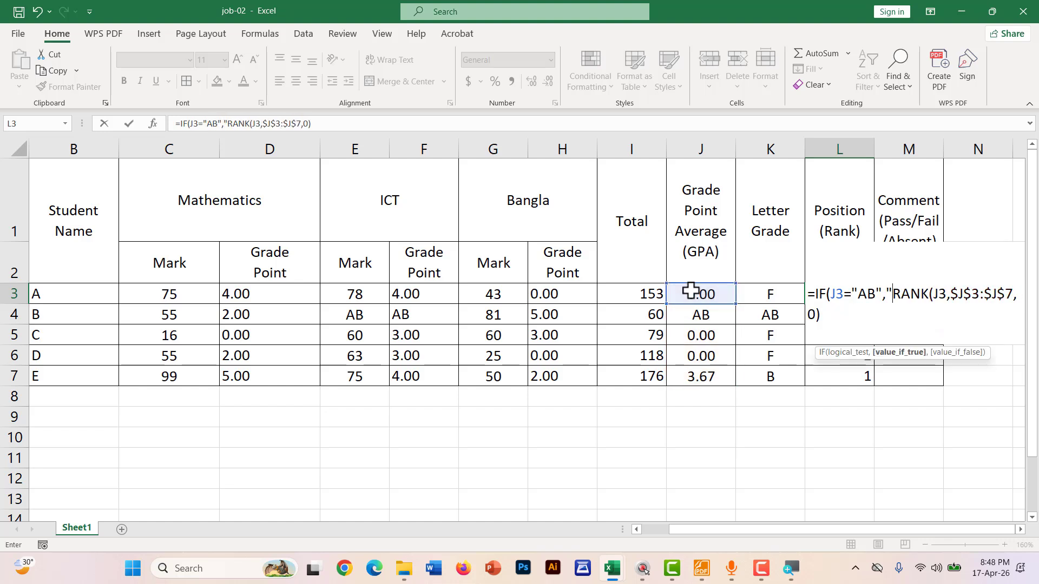
{"action": "type", "text": "\","}
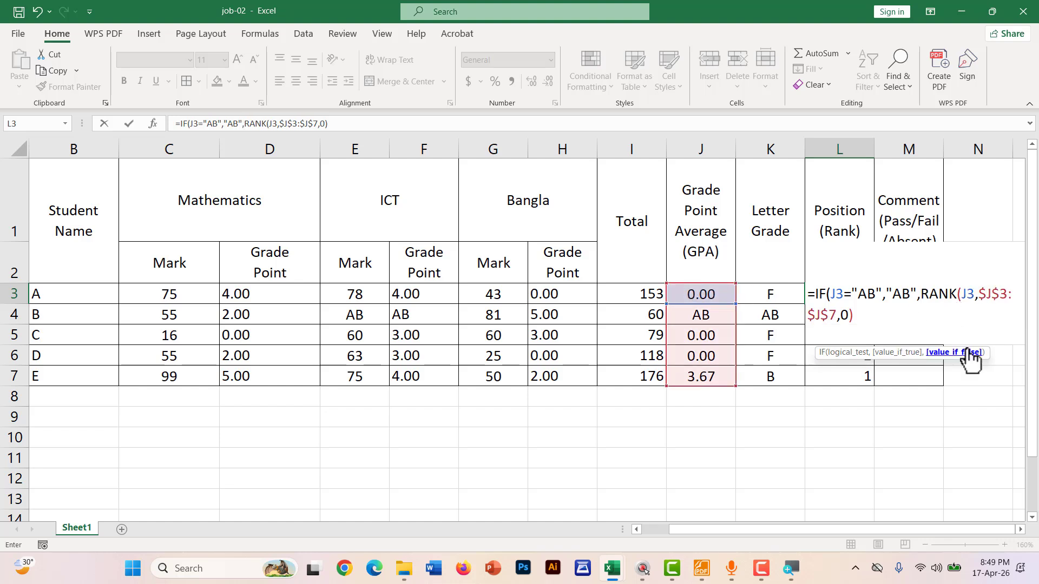
{"action": "key", "text": "Return"}
{"action": "key", "text": "Return"}
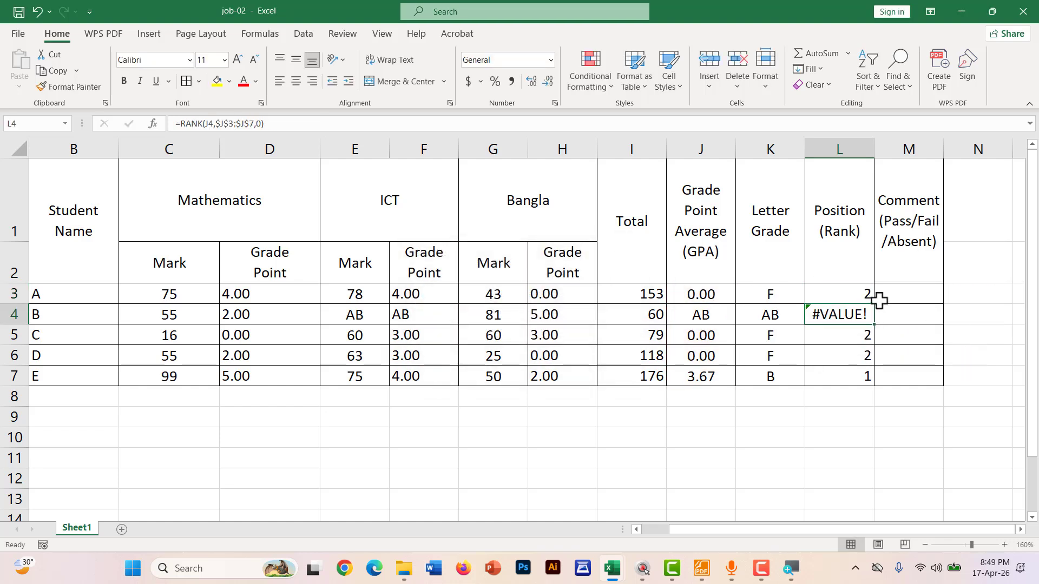
{"action": "left_click", "coordinate": [866, 297]}
Fill the IF rank formula down to L7 and centre the Position values
{"action": "left_click_drag", "start_coordinate": [875, 303], "coordinate": [866, 385]}
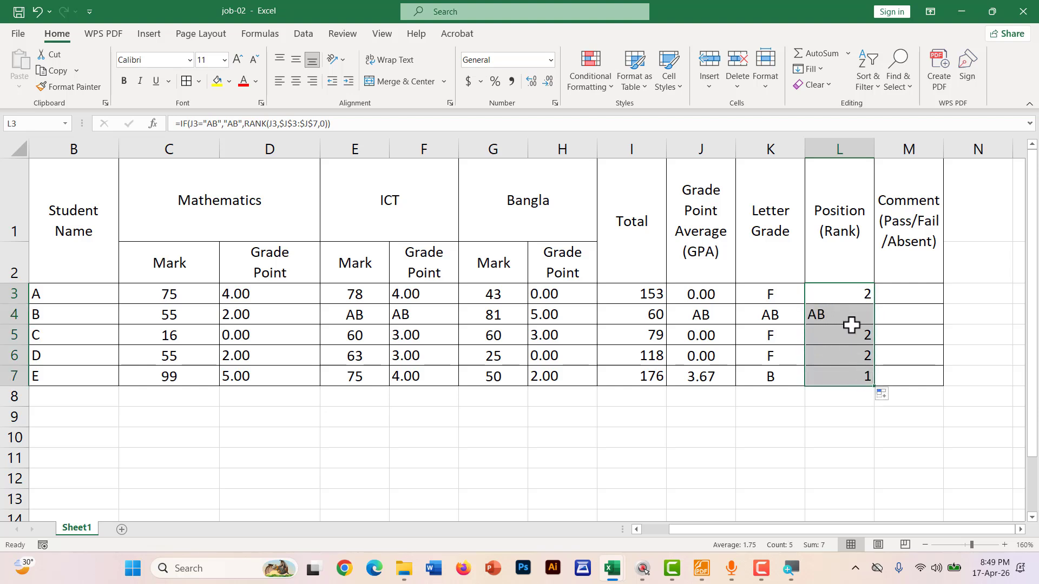
{"action": "left_click", "coordinate": [297, 81]}
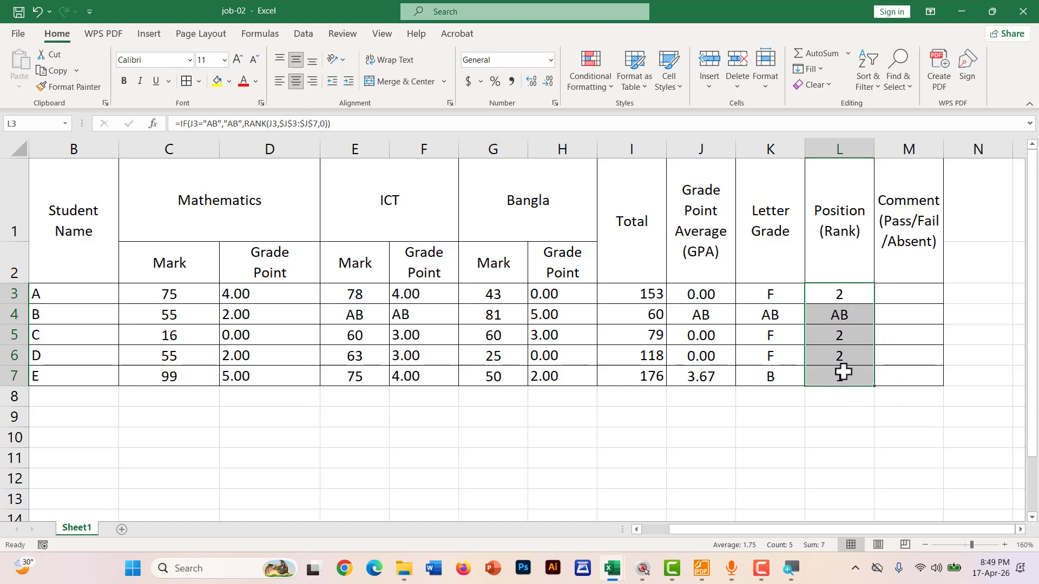
{"action": "key", "text": "ctrl+shift+d"}
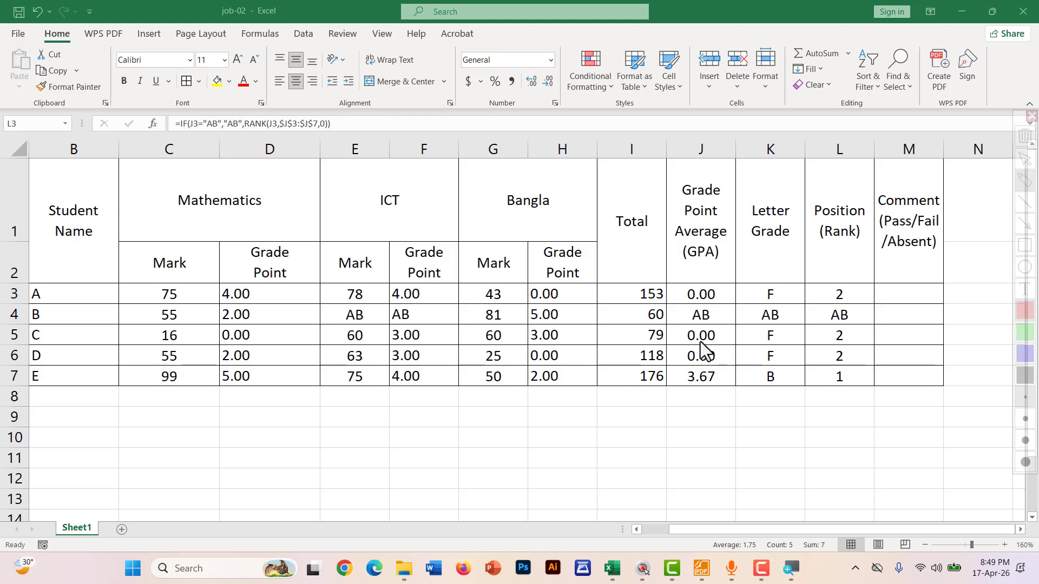
{"action": "left_click_drag", "start_coordinate": [681, 342], "coordinate": [715, 343]}
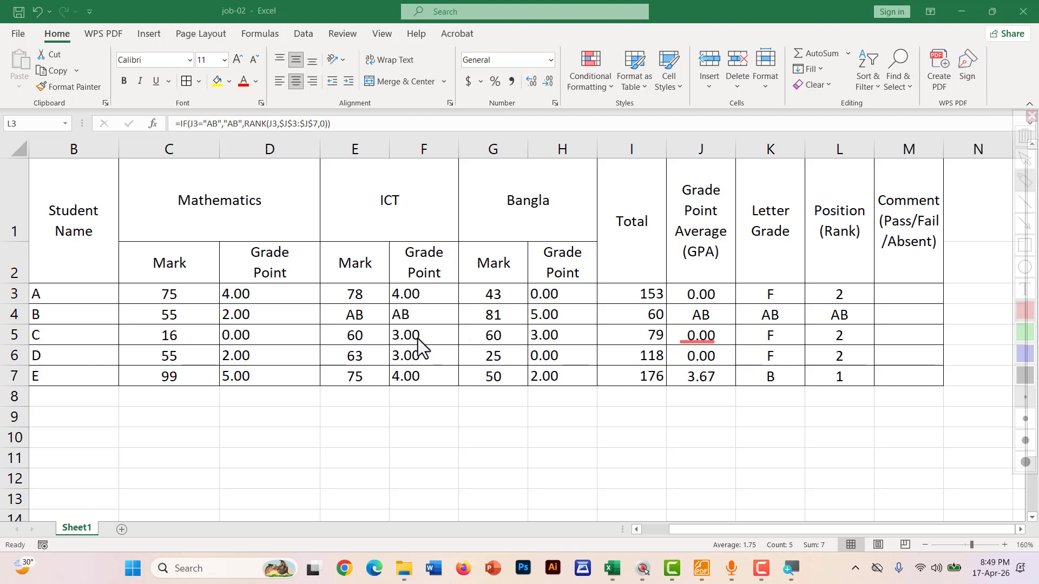
{"action": "key", "text": "Escape"}
Change student C's Mathematics mark to 60 and student D's Bangla mark to 75
{"action": "left_click", "coordinate": [160, 334]}
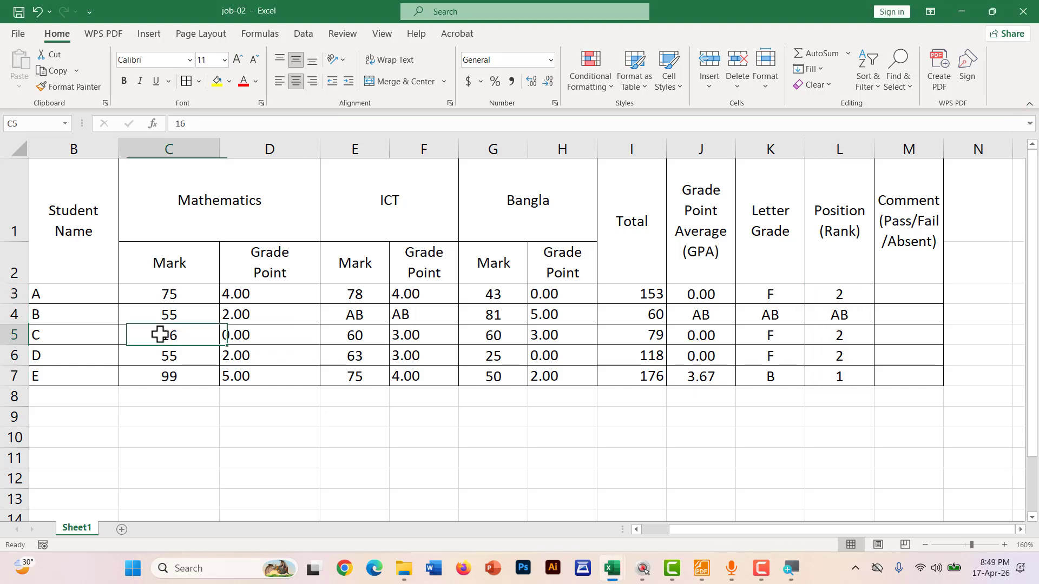
{"action": "key", "text": "BackSpace"}
{"action": "key", "text": "BackSpace"}
{"action": "type", "text": "60"}
{"action": "key", "text": "Return"}
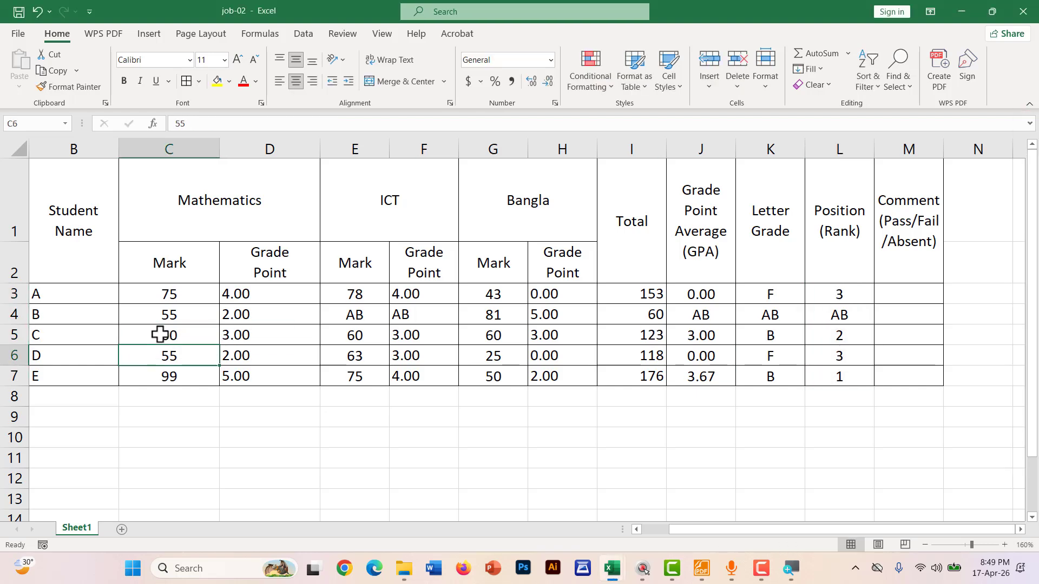
{"action": "left_click_drag", "start_coordinate": [159, 336], "coordinate": [840, 333]}
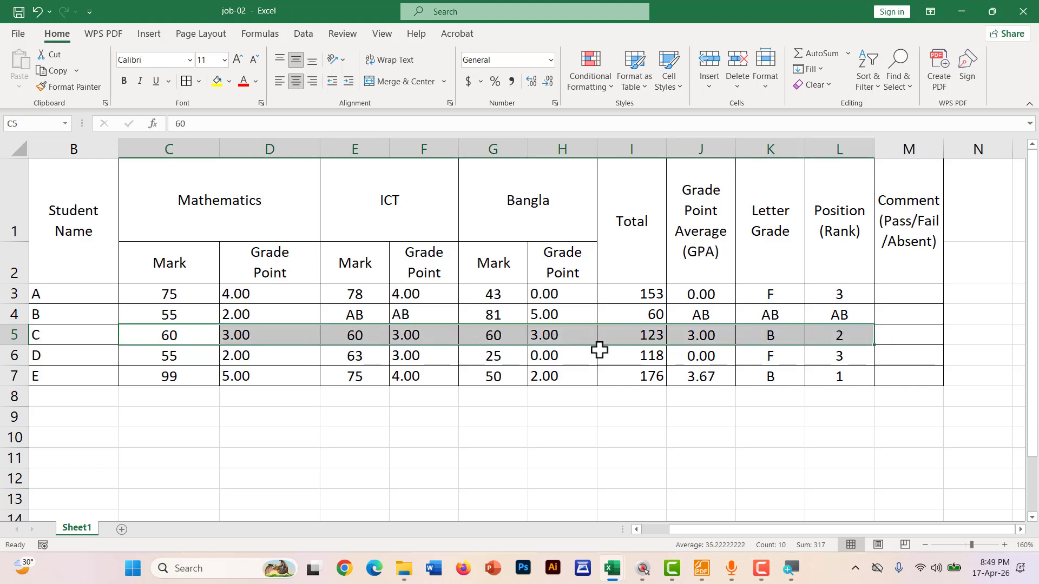
{"action": "left_click", "coordinate": [541, 356]}
{"action": "left_click", "coordinate": [499, 358]}
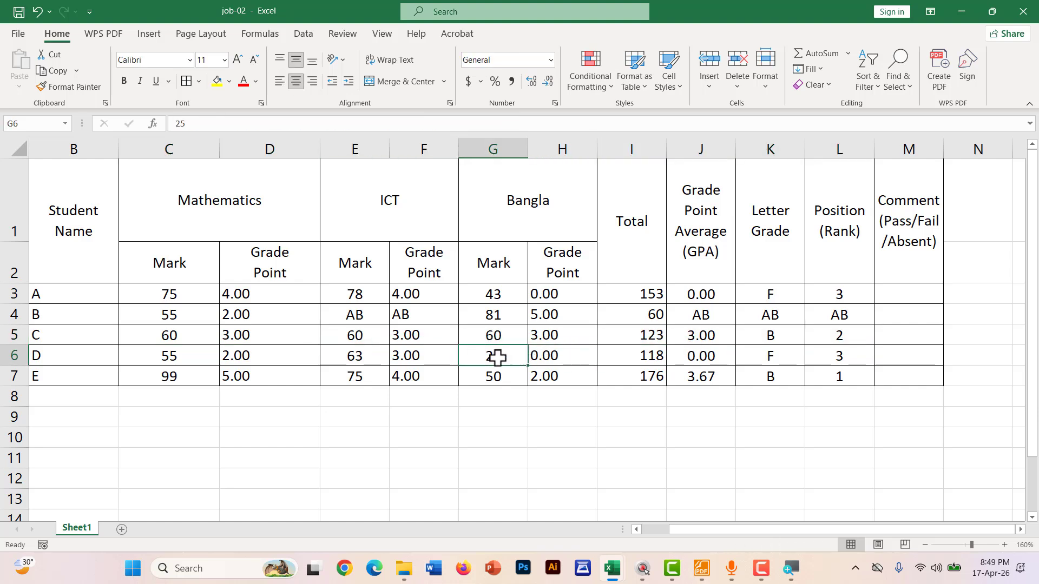
{"action": "type", "text": "75"}
{"action": "key", "text": "Return"}
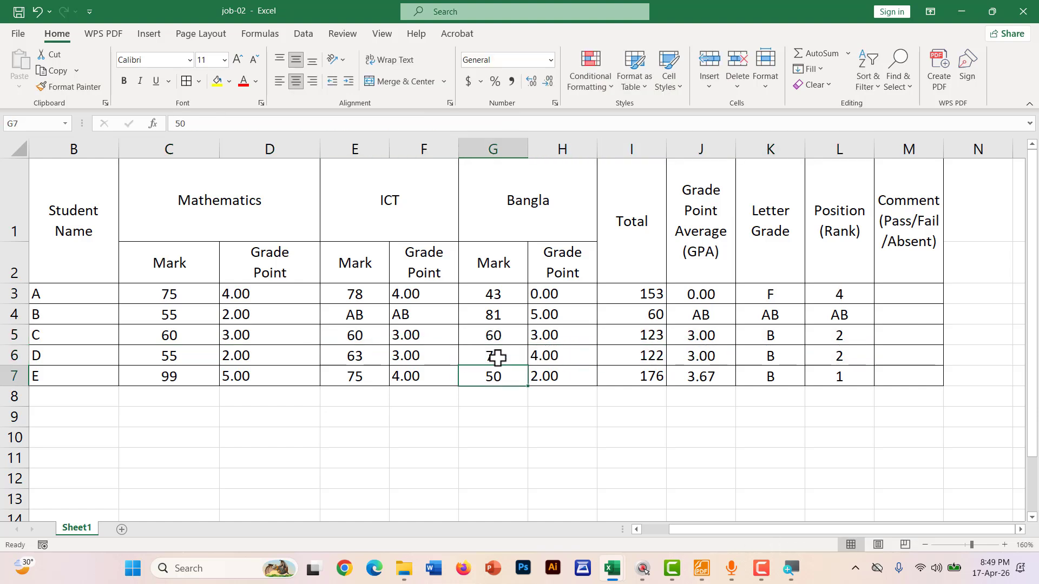
Mark the updated Position ranks in L3:L7 with the screen pen
{"action": "key", "text": "ctrl+shift+d"}
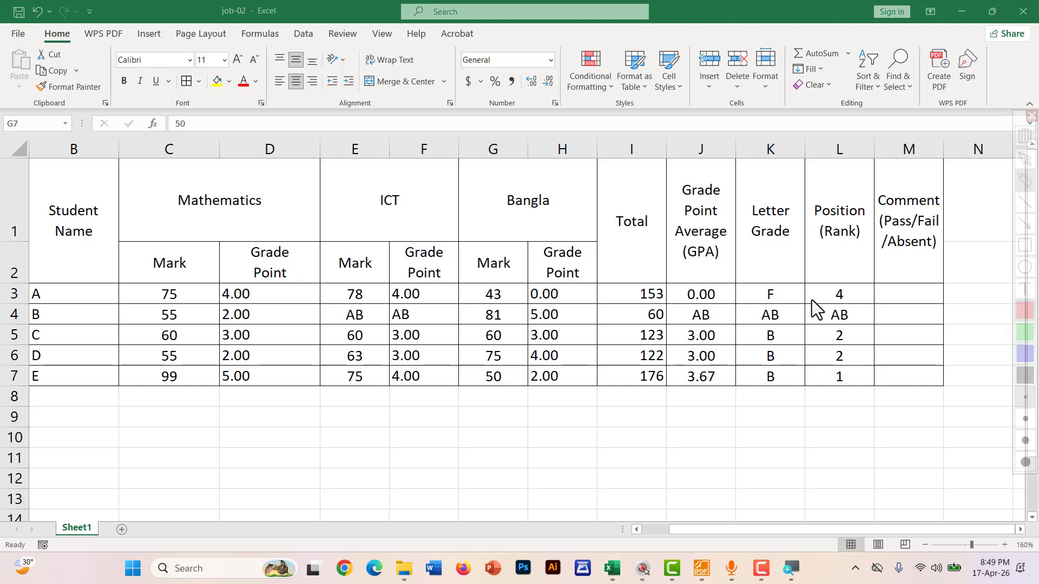
{"action": "mouse_move", "coordinate": [819, 279]}
{"action": "left_mouse_down"}
{"action": "mouse_move", "coordinate": [816, 311]}
{"action": "mouse_move", "coordinate": [862, 390]}
{"action": "left_mouse_up"}
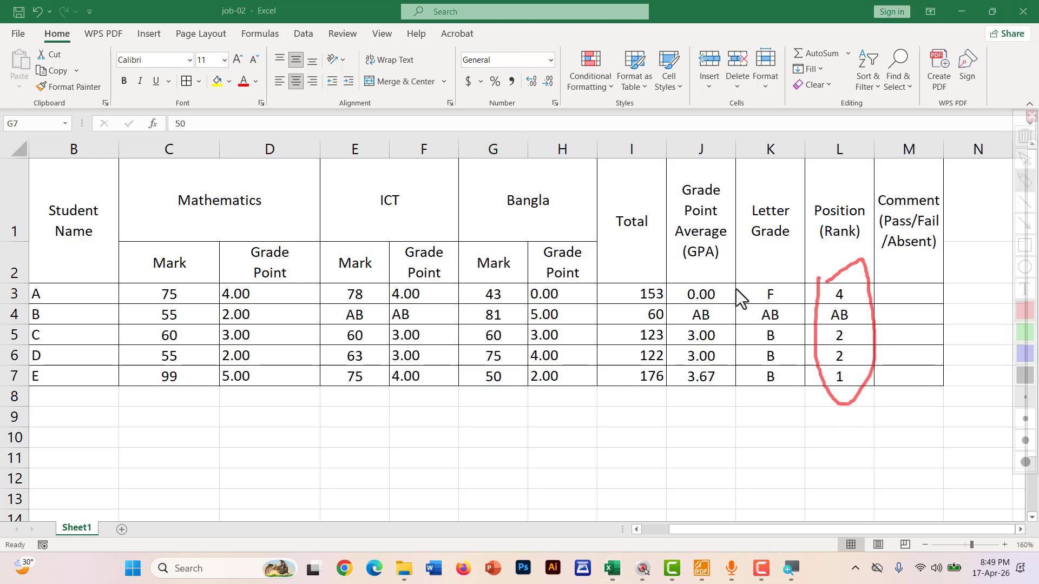
{"action": "mouse_move", "coordinate": [744, 278]}
{"action": "left_mouse_down"}
{"action": "mouse_move", "coordinate": [761, 411]}
{"action": "mouse_move", "coordinate": [781, 264]}
{"action": "left_mouse_up"}
{"action": "key", "text": "Escape"}
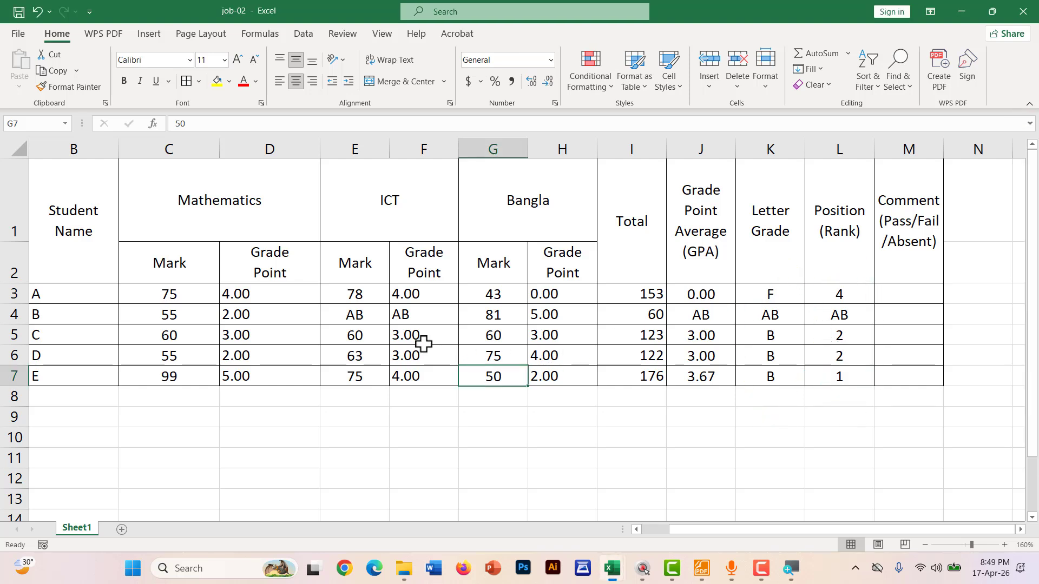
{"action": "left_click", "coordinate": [703, 341]}
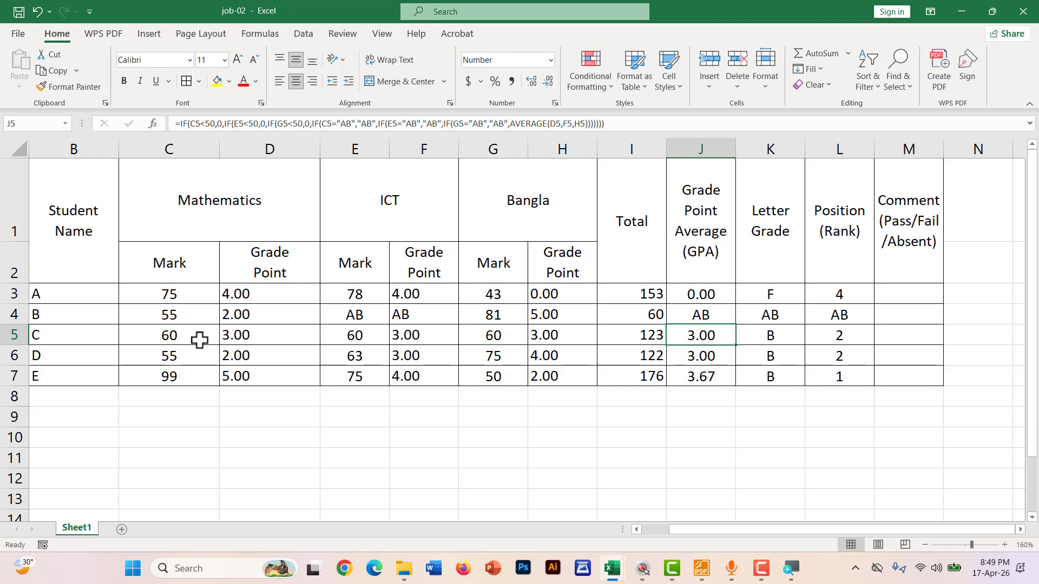
Set student C's ICT mark to 80 and Bangla mark to 90, giving GPA 4.33 and grade A
{"action": "double_click", "coordinate": [364, 336]}
{"action": "key", "text": "BackSpace"}
{"action": "key", "text": "BackSpace"}
{"action": "type", "text": "80"}
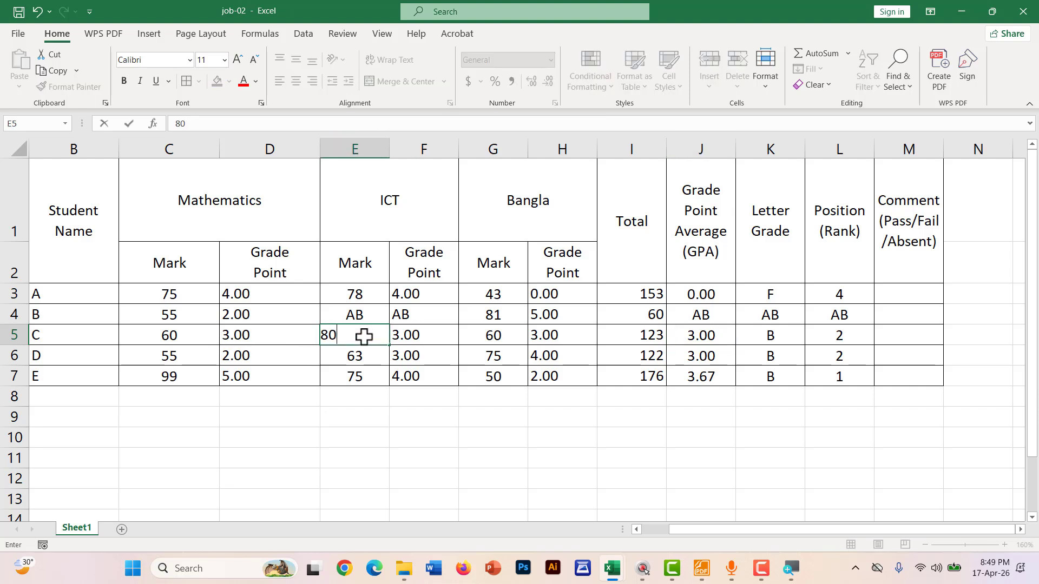
{"action": "key", "text": "Return"}
{"action": "left_click_drag", "start_coordinate": [344, 337], "coordinate": [773, 336]}
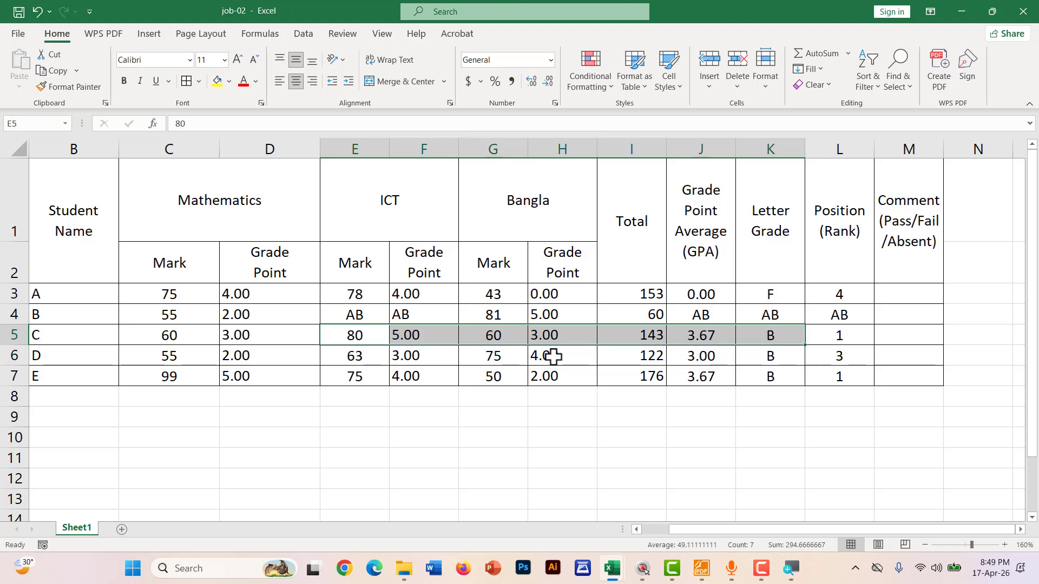
{"action": "left_click", "coordinate": [509, 336]}
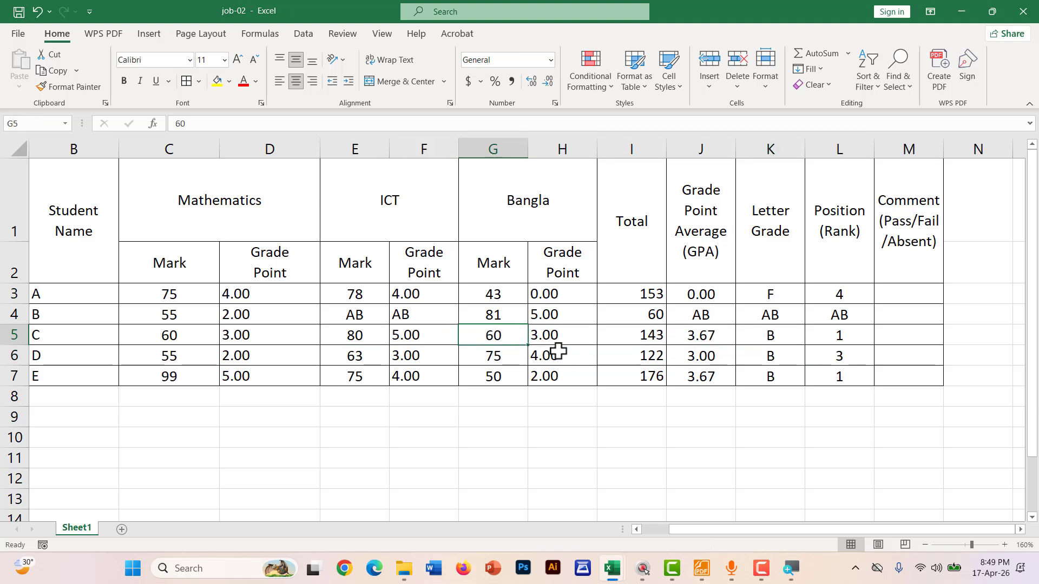
{"action": "type", "text": "90"}
{"action": "key", "text": "Return"}
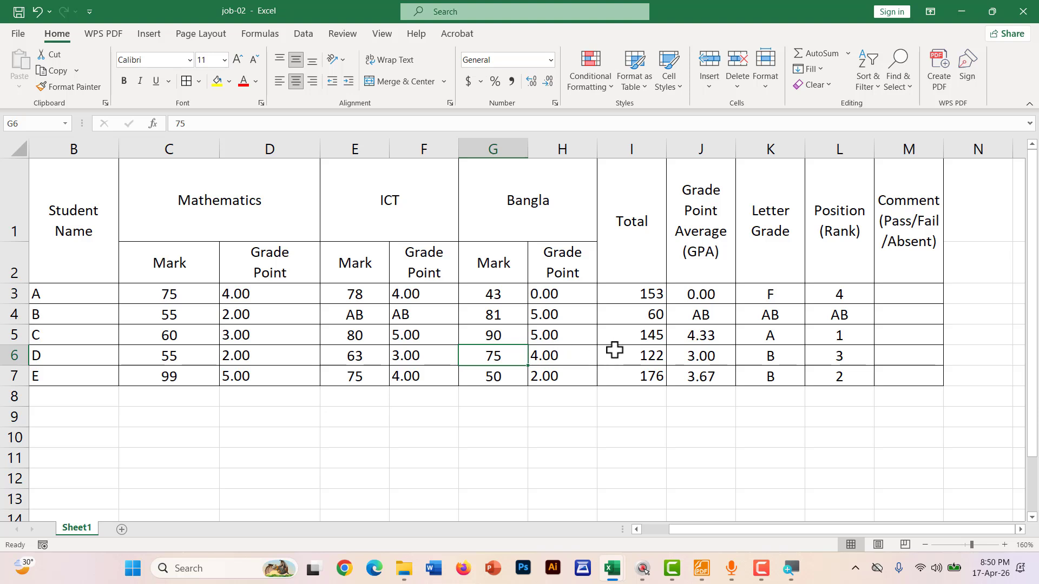
{"action": "mouse_move", "coordinate": [681, 344]}
{"action": "left_mouse_down"}
{"action": "mouse_move", "coordinate": [710, 345]}
{"action": "mouse_move", "coordinate": [689, 327]}
{"action": "left_mouse_up"}
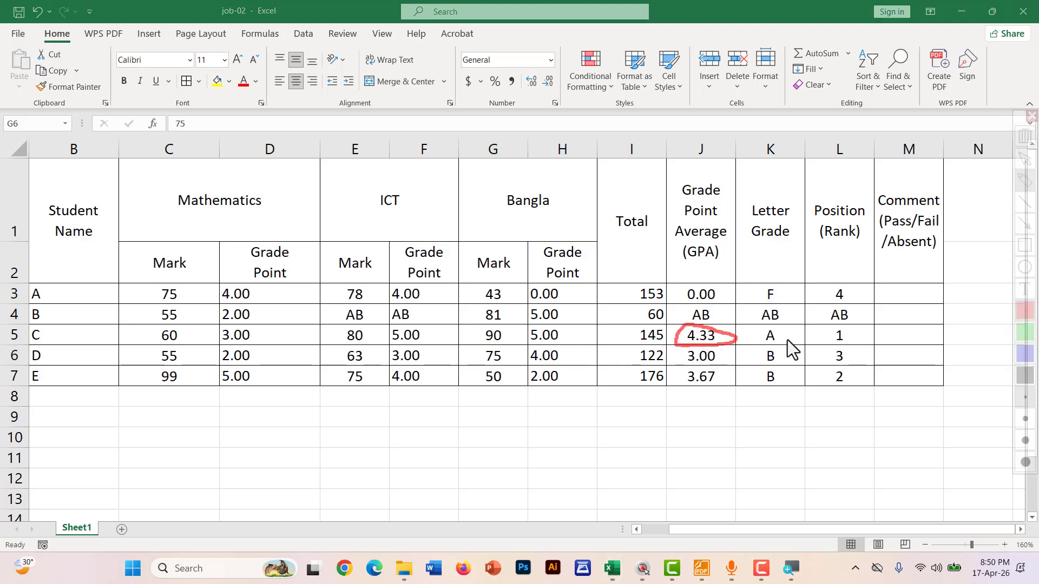
{"action": "mouse_move", "coordinate": [786, 339]}
{"action": "left_mouse_down"}
{"action": "mouse_move", "coordinate": [764, 351]}
{"action": "mouse_move", "coordinate": [780, 343]}
{"action": "mouse_move", "coordinate": [769, 333]}
{"action": "left_mouse_up"}
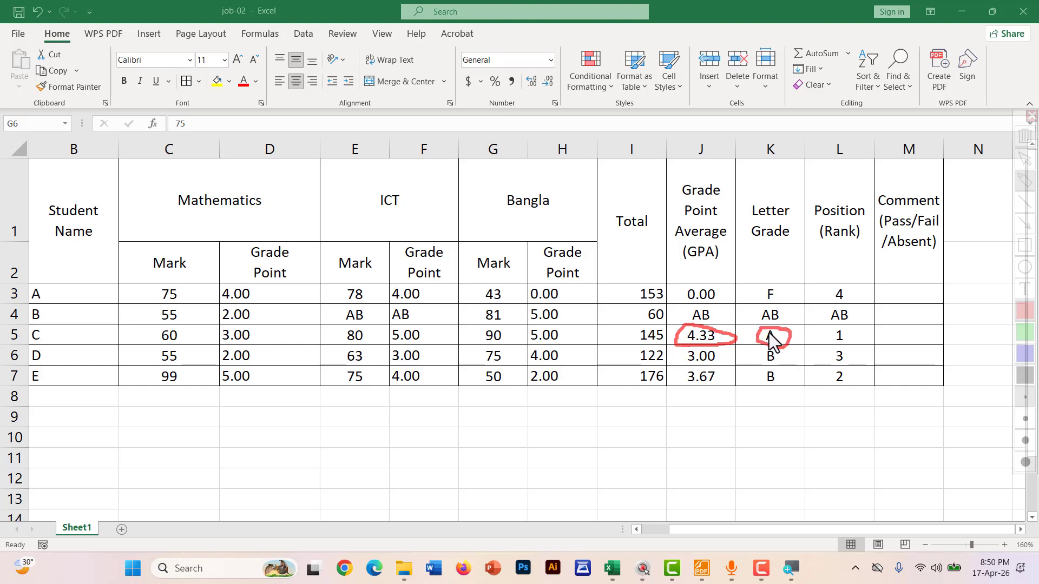
{"action": "key", "text": "Escape"}
Circle the Mathematics, ICT and Bangla mark columns with the screen pen
{"action": "key", "text": "ctrl+2"}
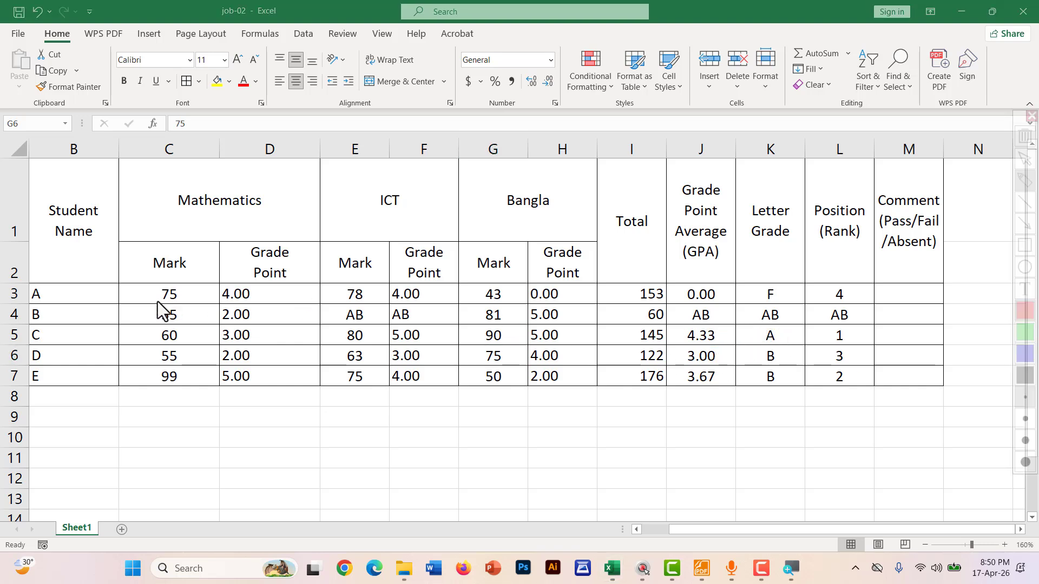
{"action": "mouse_move", "coordinate": [158, 397]}
{"action": "left_mouse_down"}
{"action": "mouse_move", "coordinate": [205, 288]}
{"action": "mouse_move", "coordinate": [150, 273]}
{"action": "left_mouse_up"}
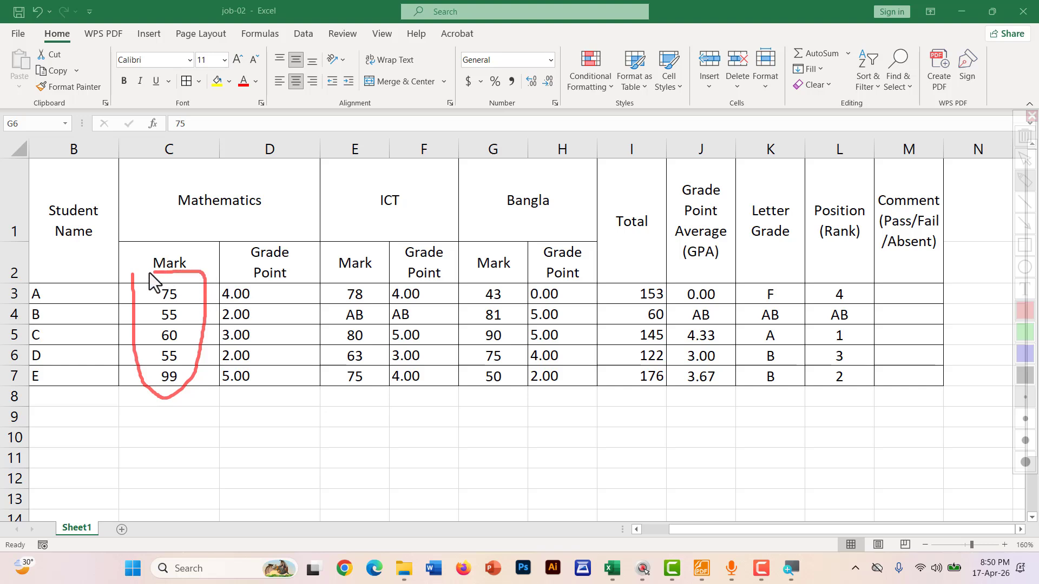
{"action": "mouse_move", "coordinate": [327, 279]}
{"action": "left_mouse_down"}
{"action": "mouse_move", "coordinate": [362, 396]}
{"action": "mouse_move", "coordinate": [395, 287]}
{"action": "mouse_move", "coordinate": [329, 278]}
{"action": "left_mouse_up"}
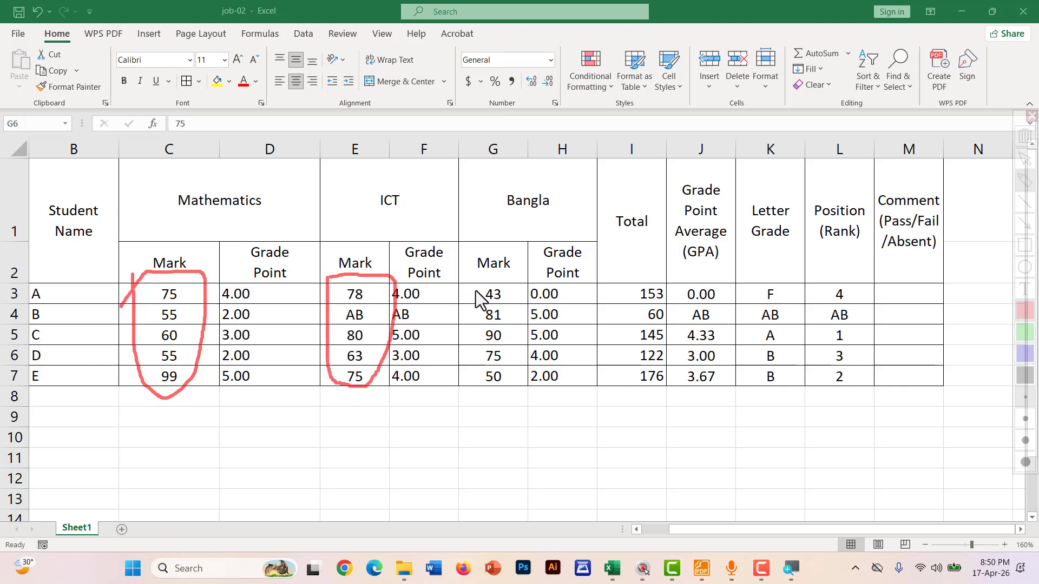
{"action": "mouse_move", "coordinate": [469, 278]}
{"action": "left_mouse_down"}
{"action": "mouse_move", "coordinate": [463, 354]}
{"action": "mouse_move", "coordinate": [498, 388]}
{"action": "mouse_move", "coordinate": [531, 321]}
{"action": "left_mouse_up"}
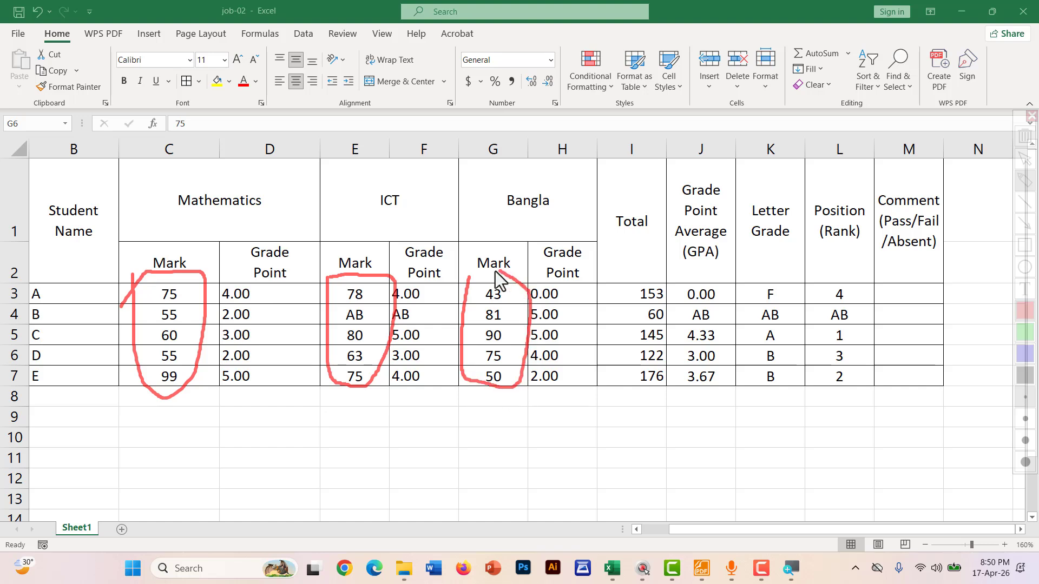
{"action": "left_click_drag", "start_coordinate": [495, 272], "coordinate": [471, 283]}
{"action": "key", "text": "Escape"}
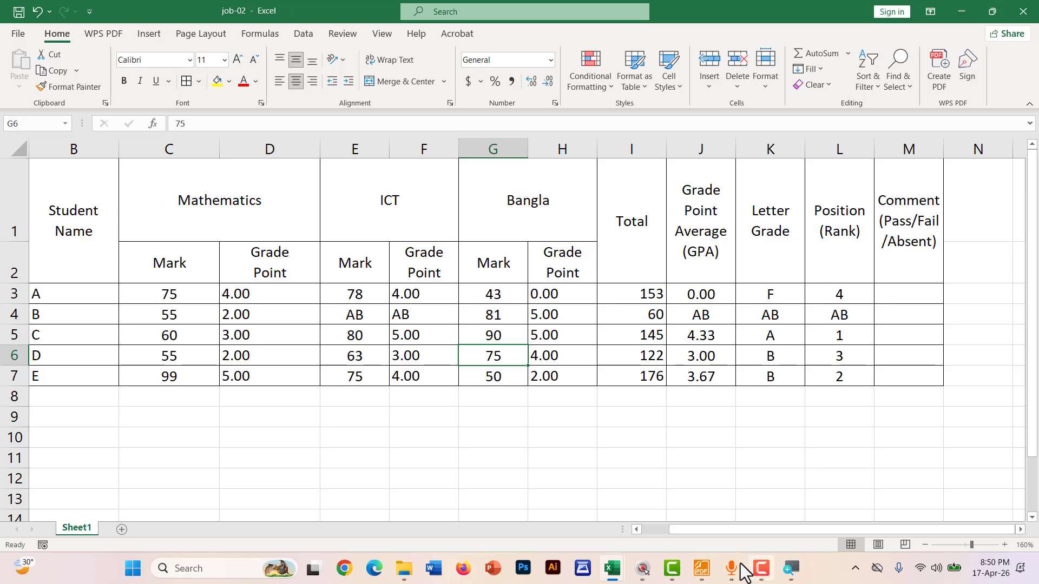
Underline Pass, Fail and Absent in the Foxit notes' colour rules, then return to Excel
{"action": "left_click", "coordinate": [702, 568]}
{"action": "scroll", "coordinate": [270, 317], "scroll_direction": "down", "scroll_amount": 2}
{"action": "scroll", "coordinate": [139, 262], "scroll_direction": "up", "scroll_amount": 2}
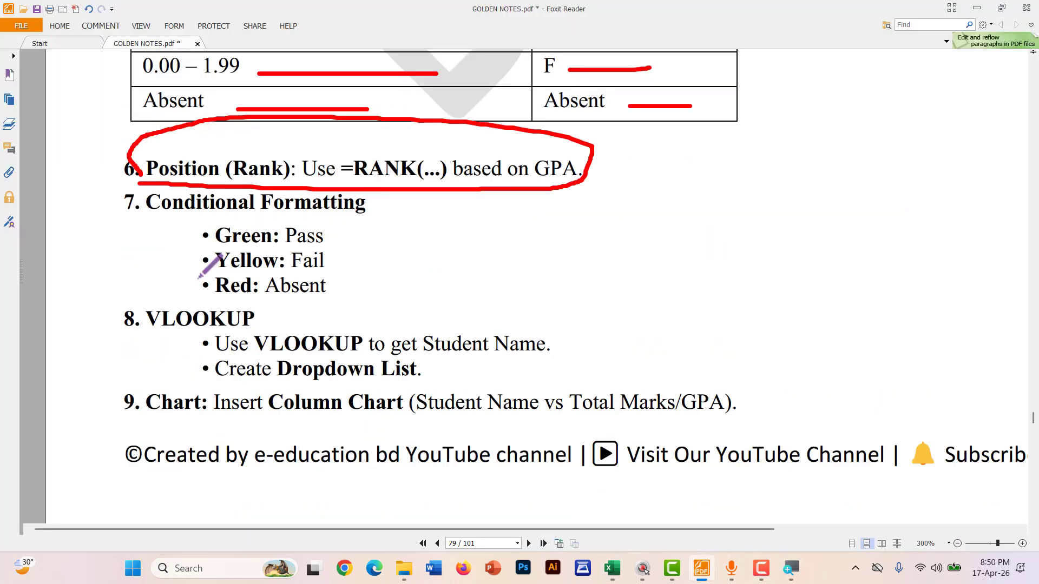
{"action": "mouse_move", "coordinate": [143, 273]}
{"action": "left_mouse_down"}
{"action": "mouse_move", "coordinate": [382, 276]}
{"action": "mouse_move", "coordinate": [388, 238]}
{"action": "mouse_move", "coordinate": [150, 242]}
{"action": "mouse_move", "coordinate": [145, 267]}
{"action": "left_mouse_up"}
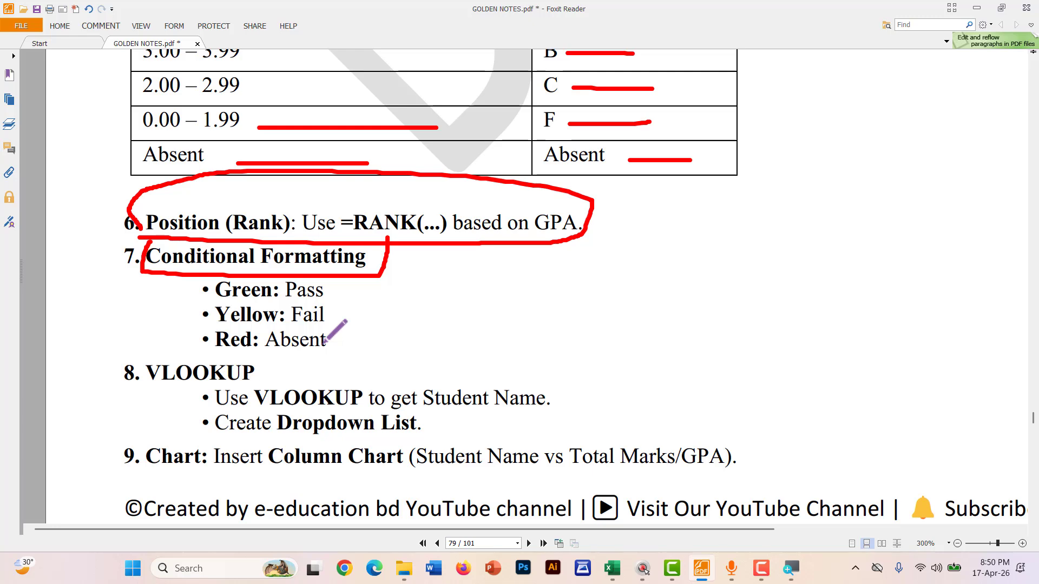
{"action": "left_click_drag", "start_coordinate": [285, 298], "coordinate": [329, 299]}
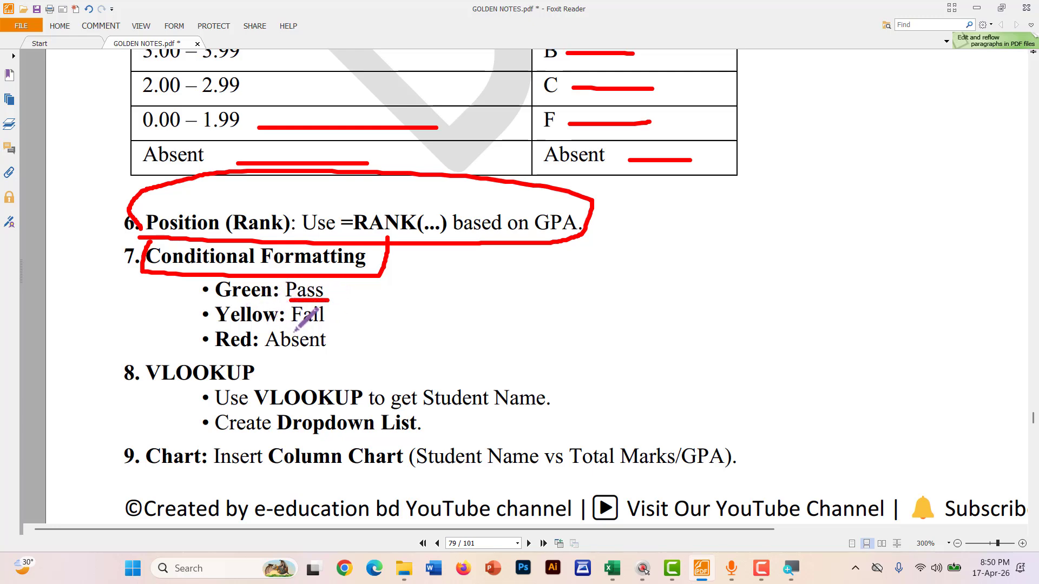
{"action": "left_click_drag", "start_coordinate": [284, 328], "coordinate": [338, 328]}
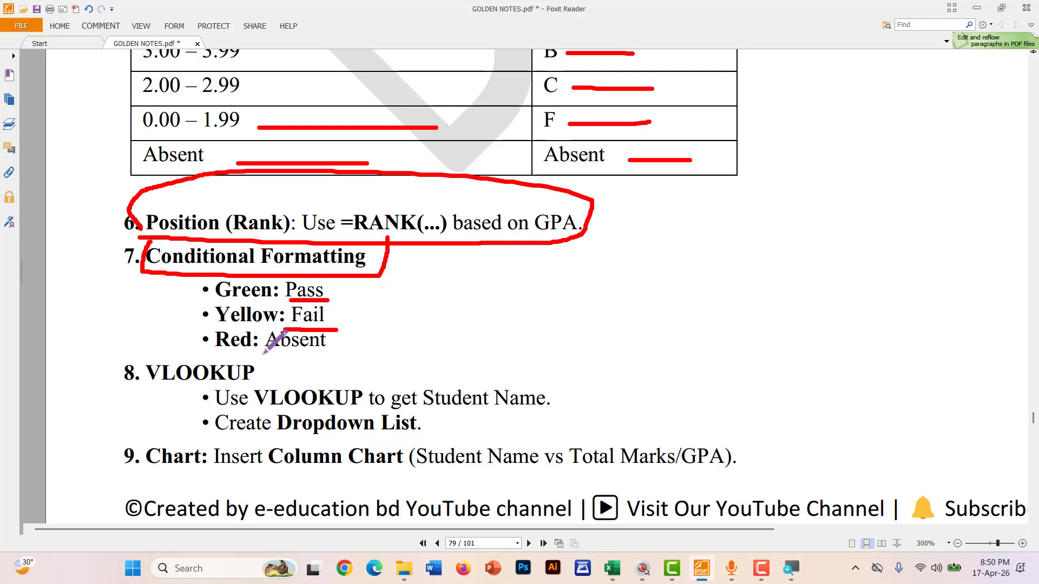
{"action": "left_click_drag", "start_coordinate": [261, 355], "coordinate": [358, 357]}
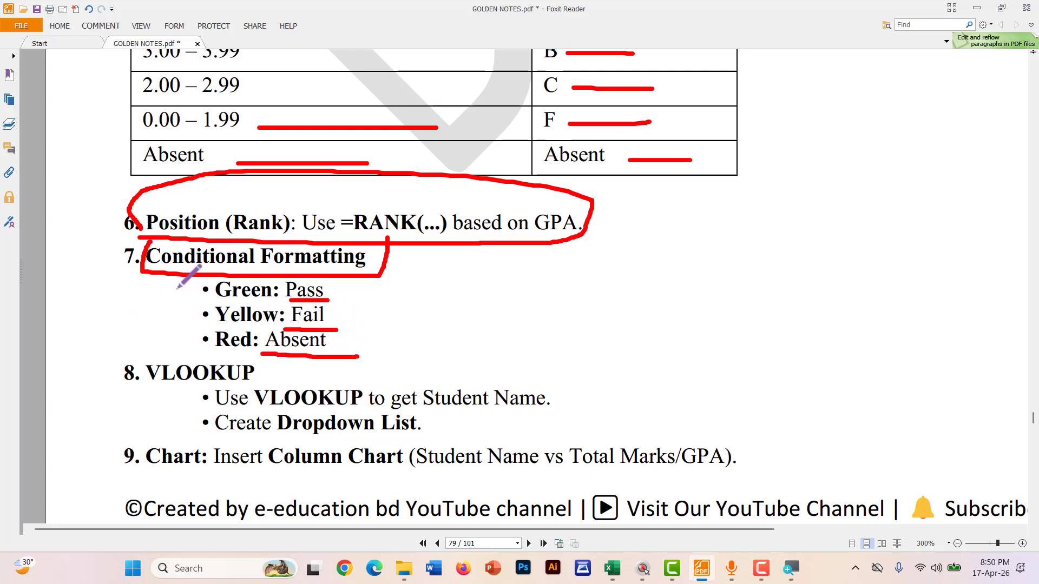
{"action": "key", "text": "alt+Tab"}
Enter =IF(J3=0,"Fail",IF(J3="AB","AB","Pass")) in M3, giving Fail for student A
{"action": "left_click", "coordinate": [905, 297]}
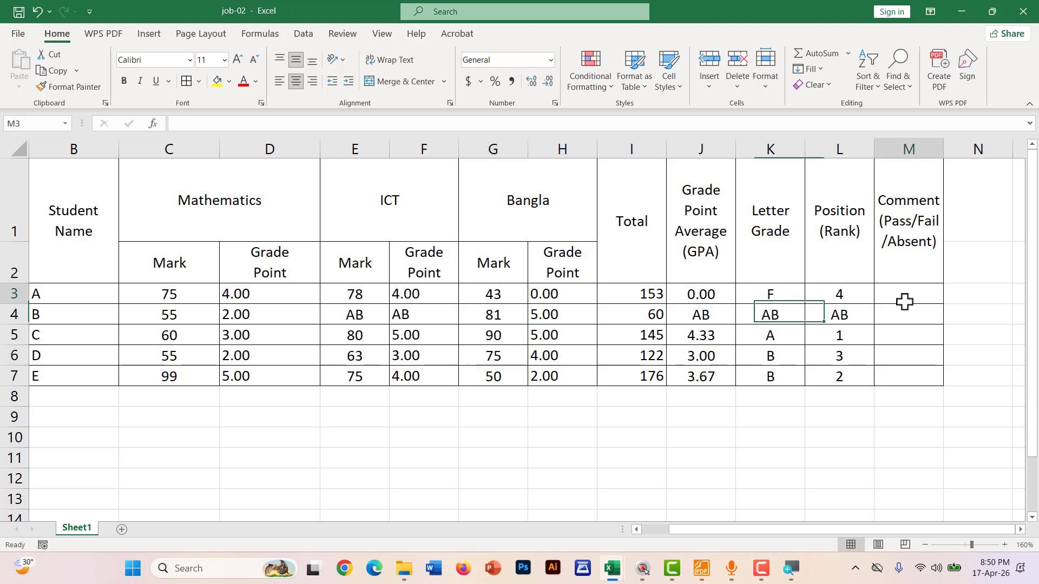
{"action": "left_click_drag", "start_coordinate": [905, 302], "coordinate": [901, 379]}
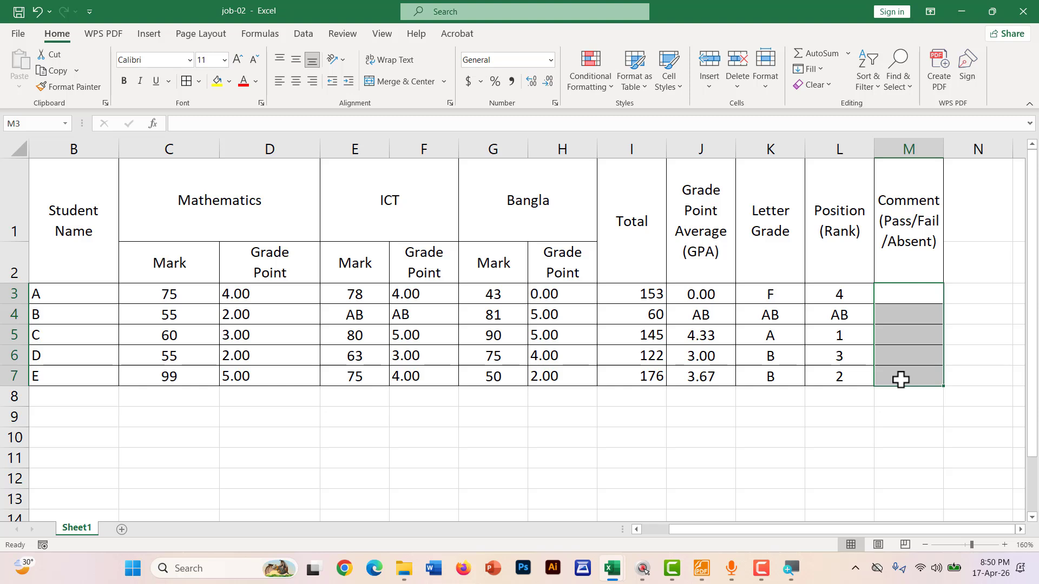
{"action": "left_click", "coordinate": [902, 301]}
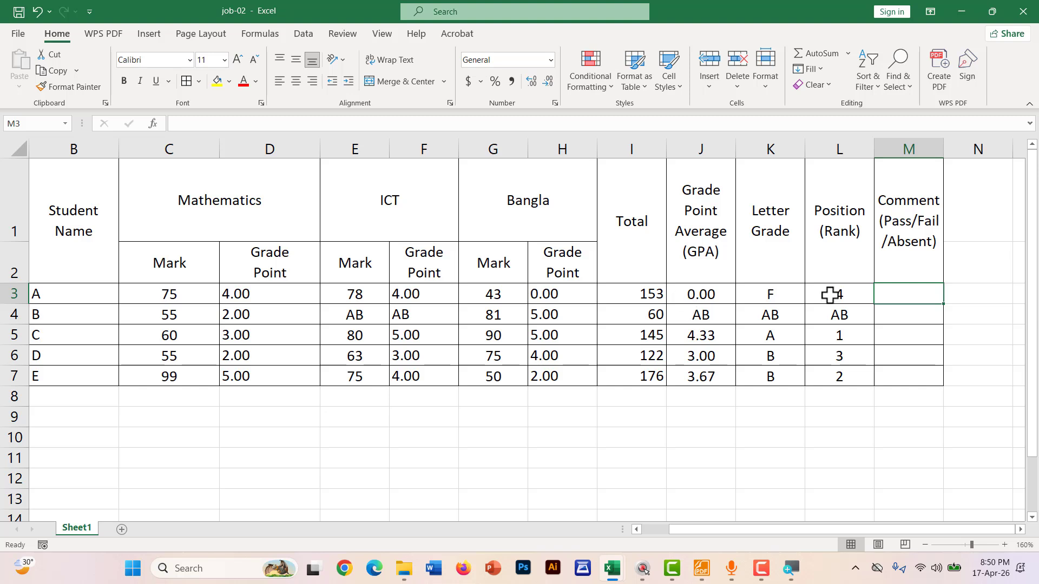
{"action": "type", "text": "=IF("}
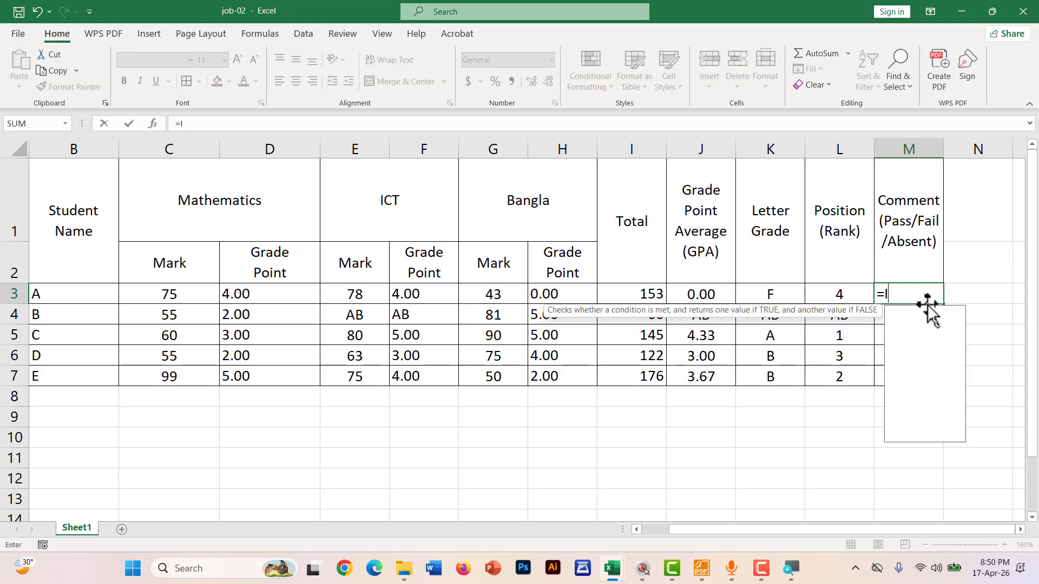
{"action": "left_click", "coordinate": [683, 293]}
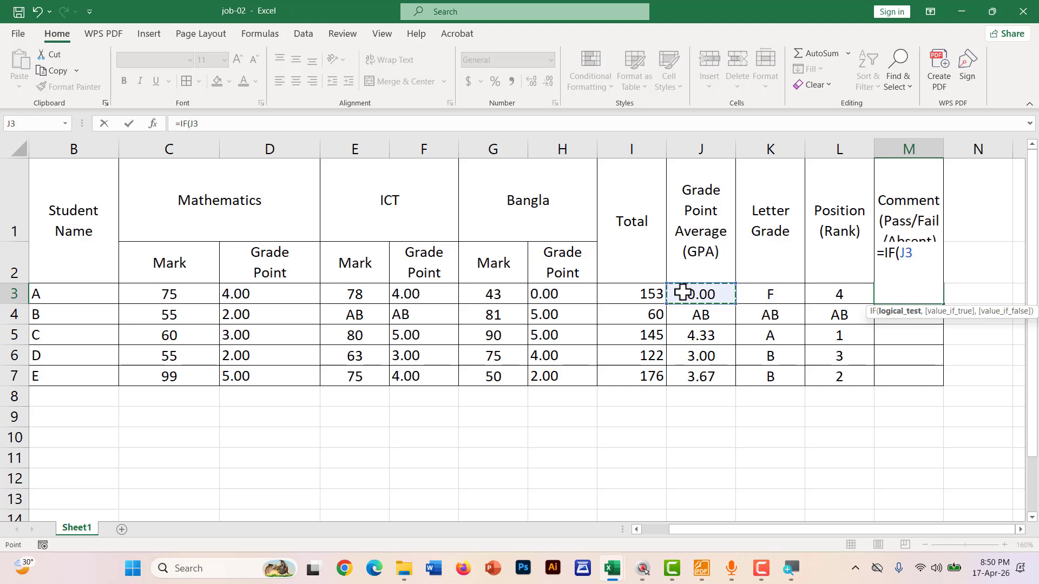
{"action": "type", "text": "="}
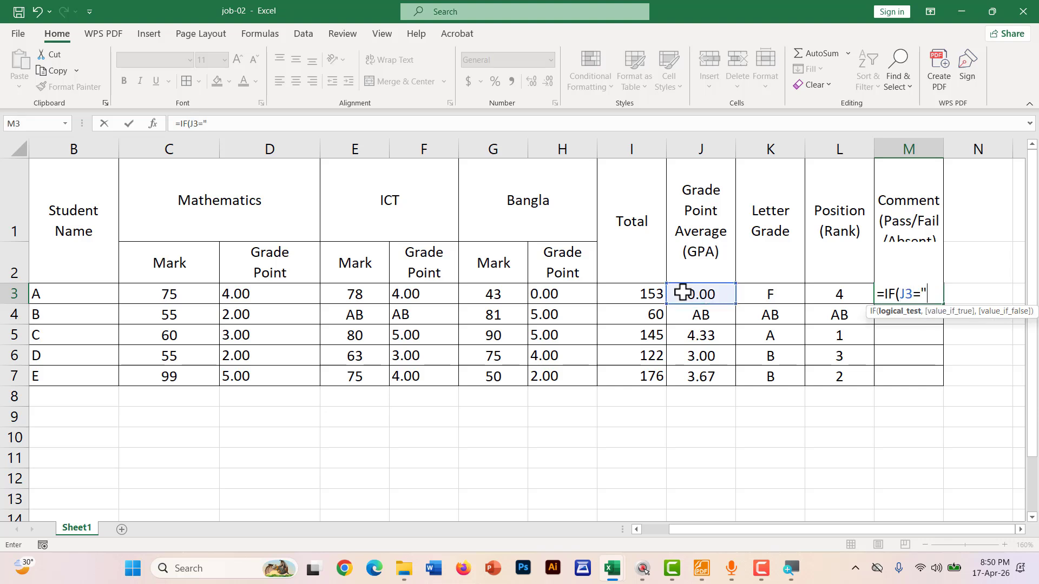
{"action": "type", "text": "0,"}
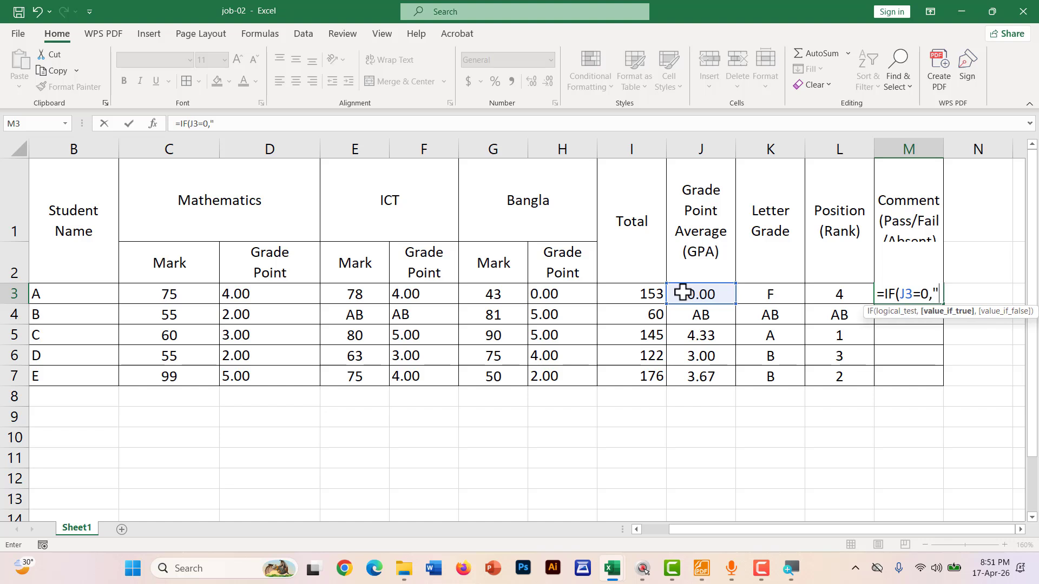
{"action": "type", "text": "\"fA il\","}
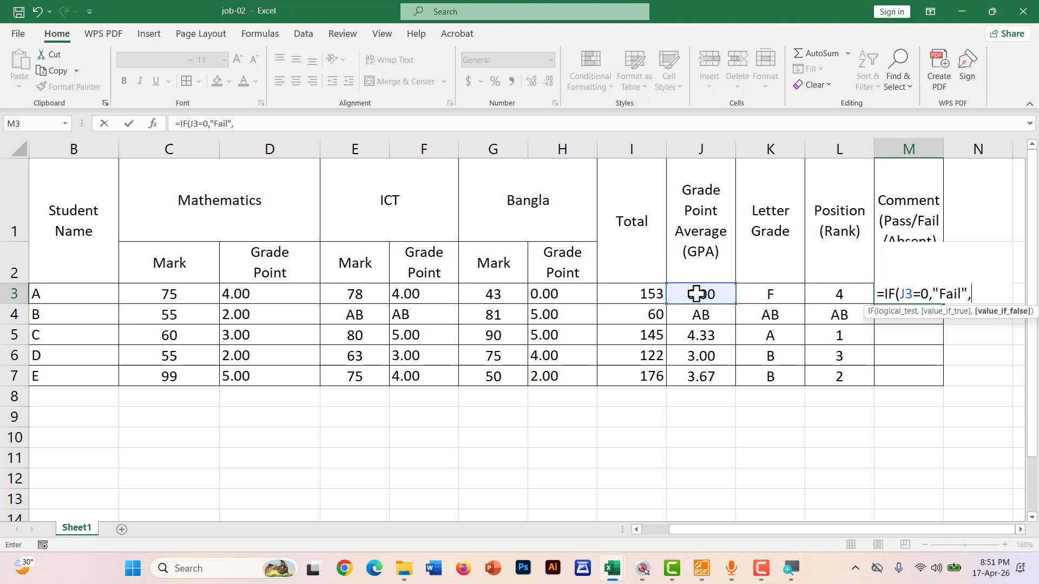
{"action": "type", "text": "if"}
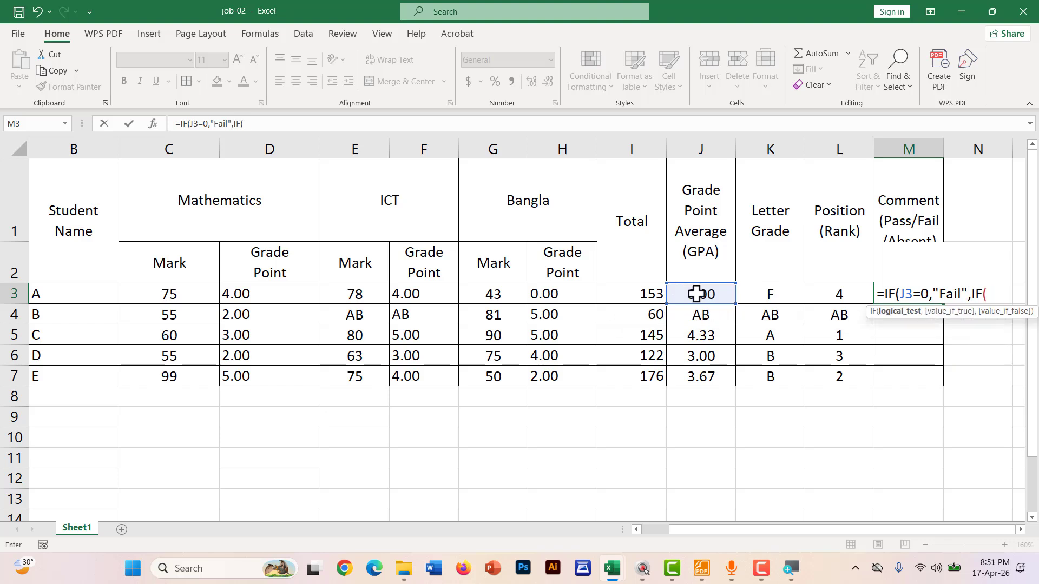
{"action": "left_click", "coordinate": [697, 294]}
{"action": "type", "text": "="}
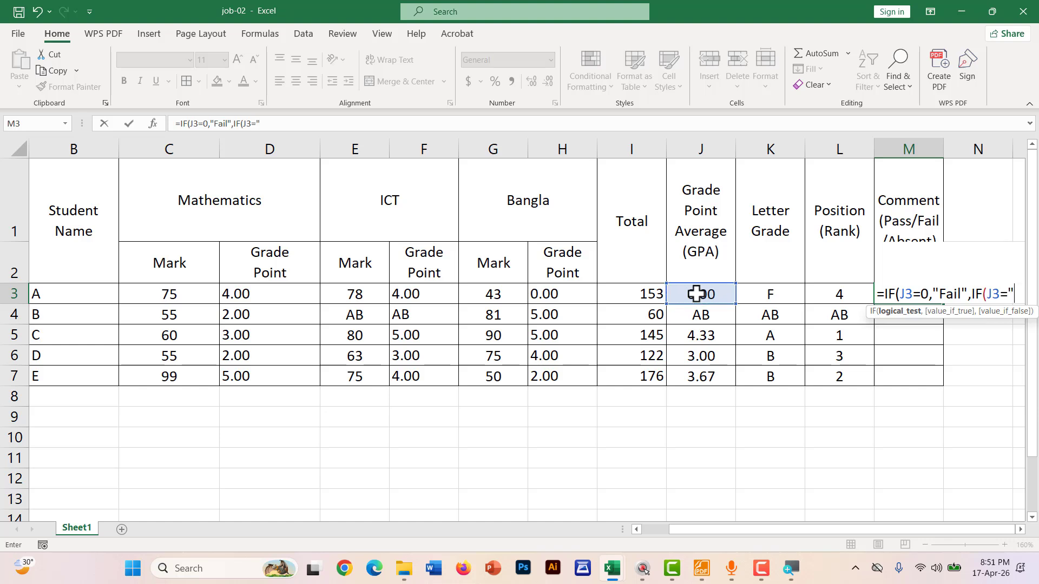
{"action": "type", "text": "\"ab"}
{"action": "key", "text": "BackSpace"}
{"action": "type", "text": "AB"}
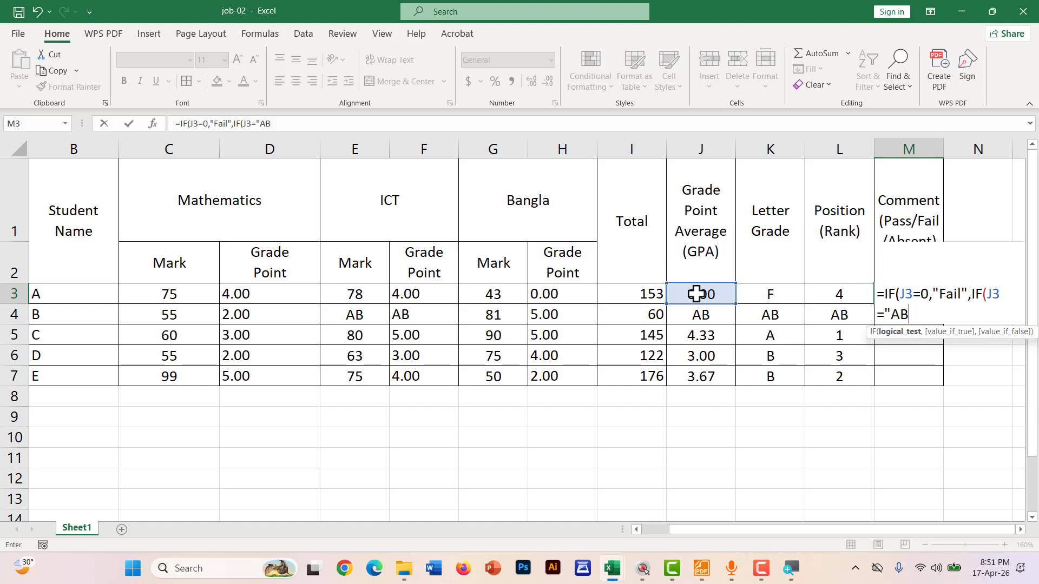
{"action": "type", "text": "\","}
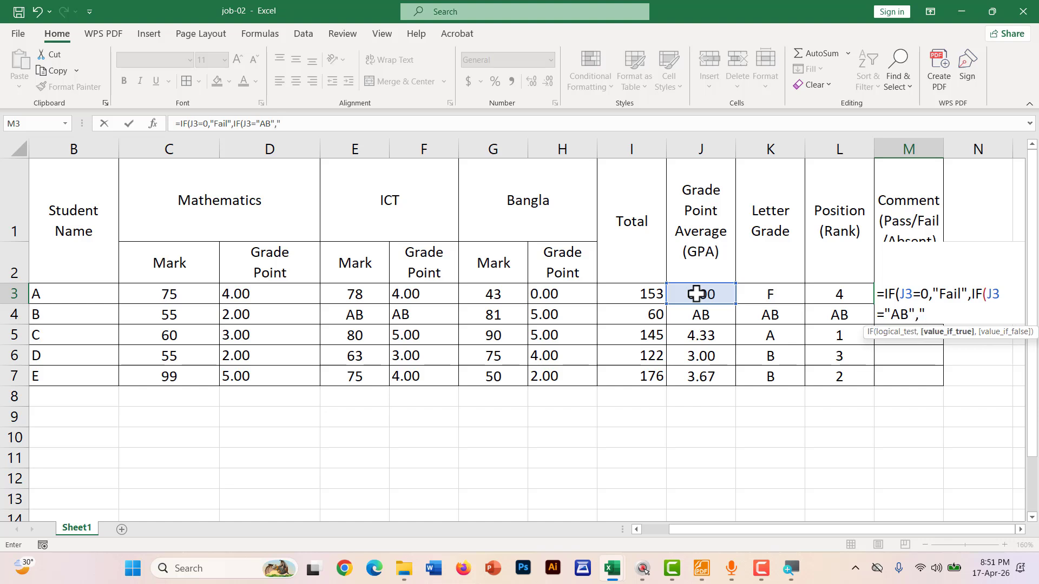
{"action": "type", "text": "\"AB\","}
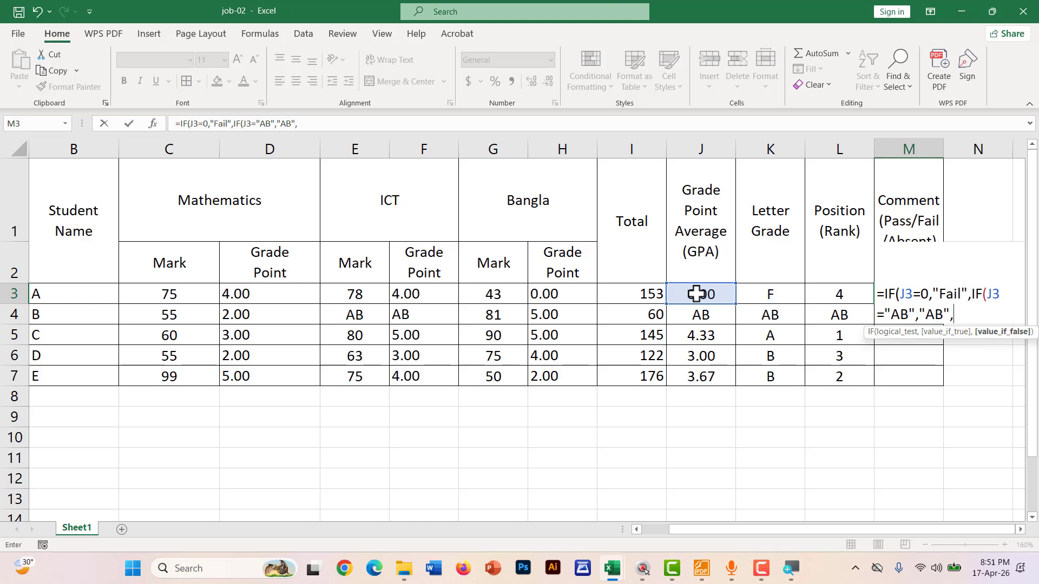
{"action": "type", "text": "\"Pass\""}
{"action": "key", "text": "Return"}
{"action": "key", "text": "Return"}
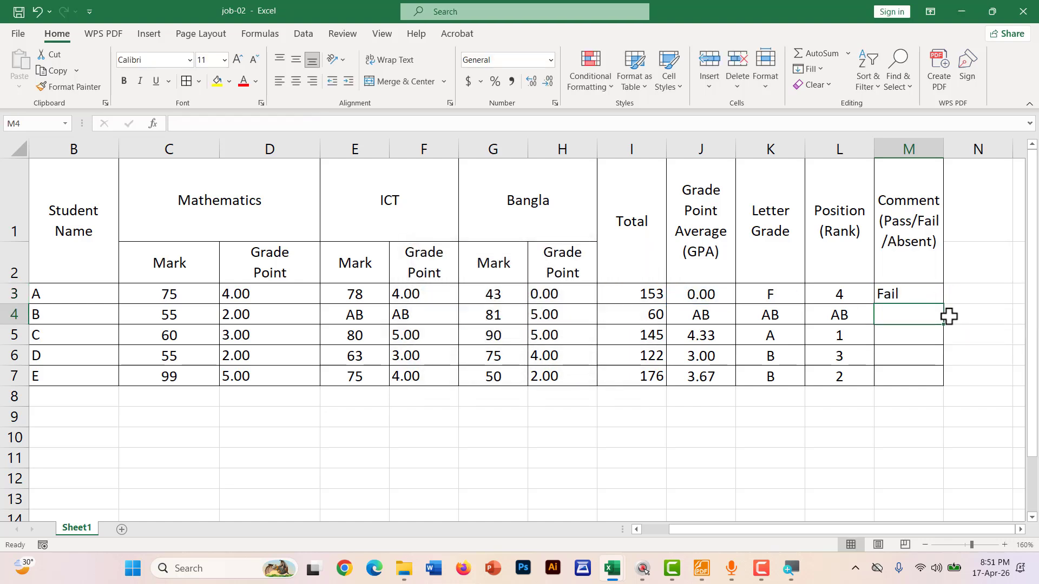
{"action": "left_click", "coordinate": [917, 289]}
{"action": "left_click", "coordinate": [683, 295]}
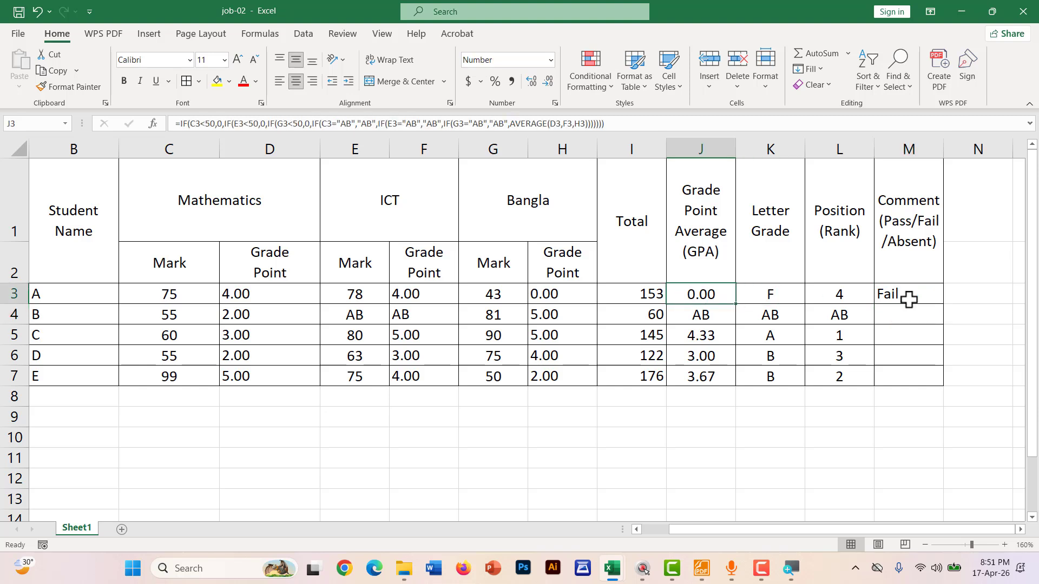
{"action": "left_click", "coordinate": [926, 295]}
{"action": "left_click_drag", "start_coordinate": [946, 304], "coordinate": [948, 394]}
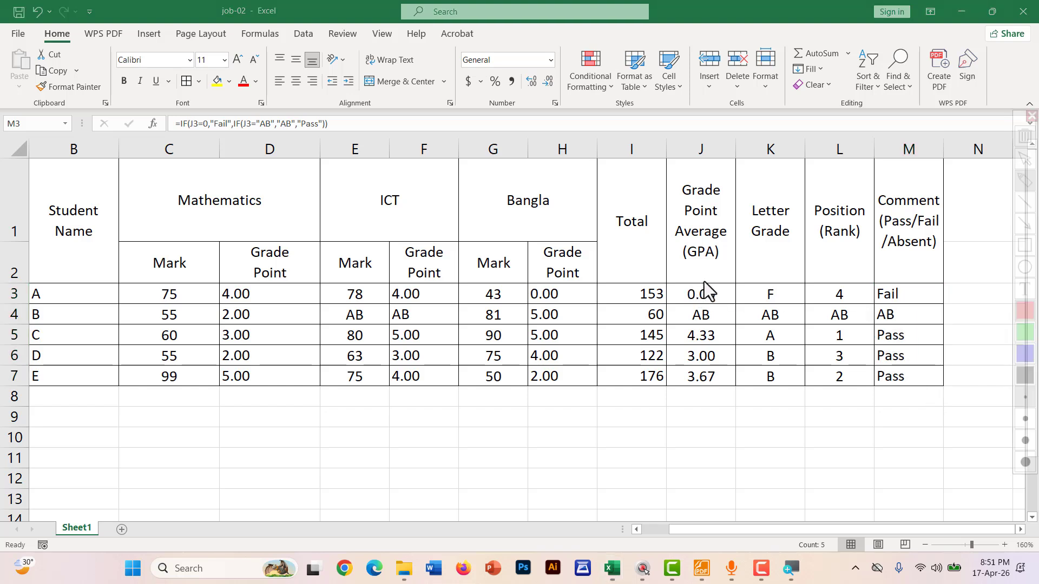
{"action": "mouse_move", "coordinate": [704, 277]}
{"action": "left_mouse_down"}
{"action": "mouse_move", "coordinate": [684, 316]}
{"action": "mouse_move", "coordinate": [920, 300]}
{"action": "left_mouse_up"}
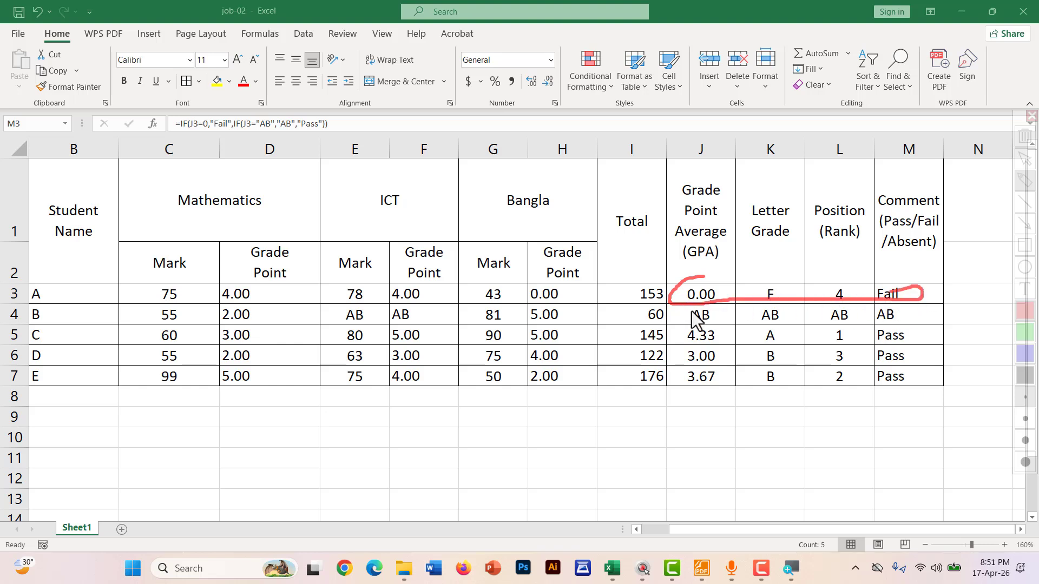
{"action": "left_click_drag", "start_coordinate": [679, 321], "coordinate": [731, 321]}
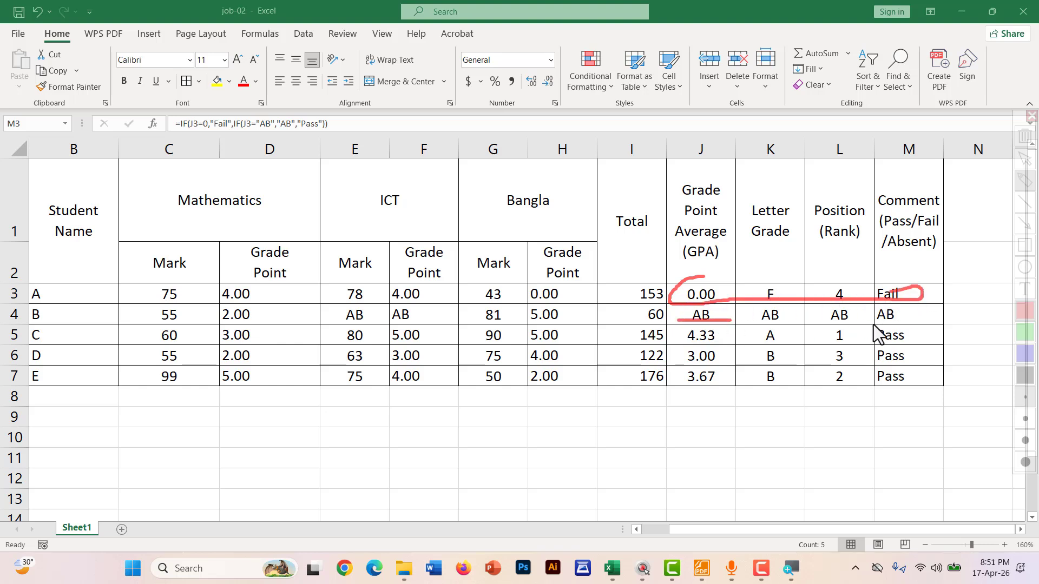
{"action": "left_click_drag", "start_coordinate": [874, 325], "coordinate": [931, 328]}
{"action": "left_click_drag", "start_coordinate": [689, 384], "coordinate": [805, 390]}
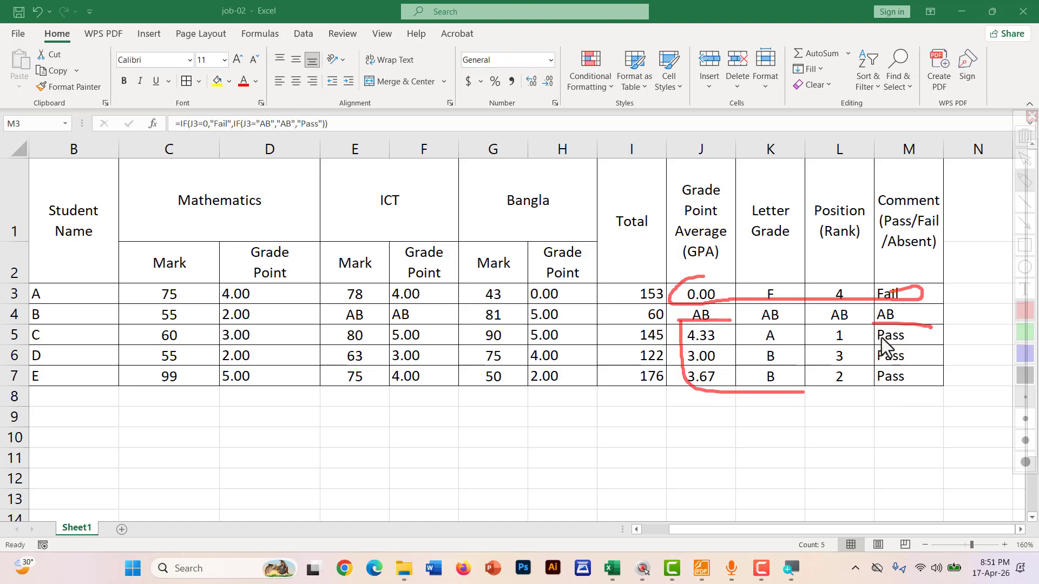
{"action": "mouse_move", "coordinate": [878, 328]}
{"action": "left_mouse_down"}
{"action": "mouse_move", "coordinate": [927, 369]}
{"action": "mouse_move", "coordinate": [931, 347]}
{"action": "left_mouse_up"}
{"action": "key", "text": "Escape"}
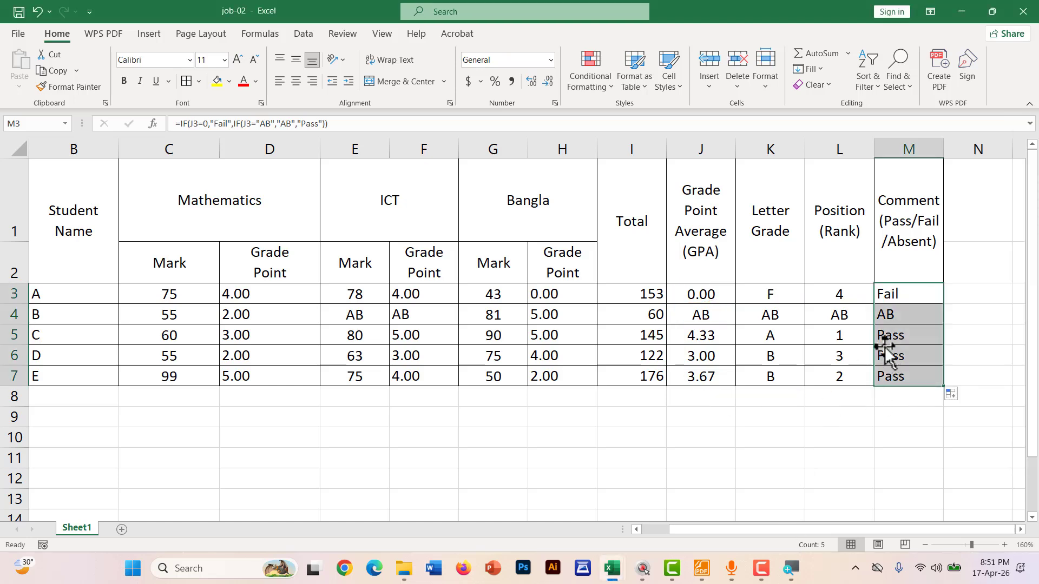
{"action": "left_click", "coordinate": [702, 569]}
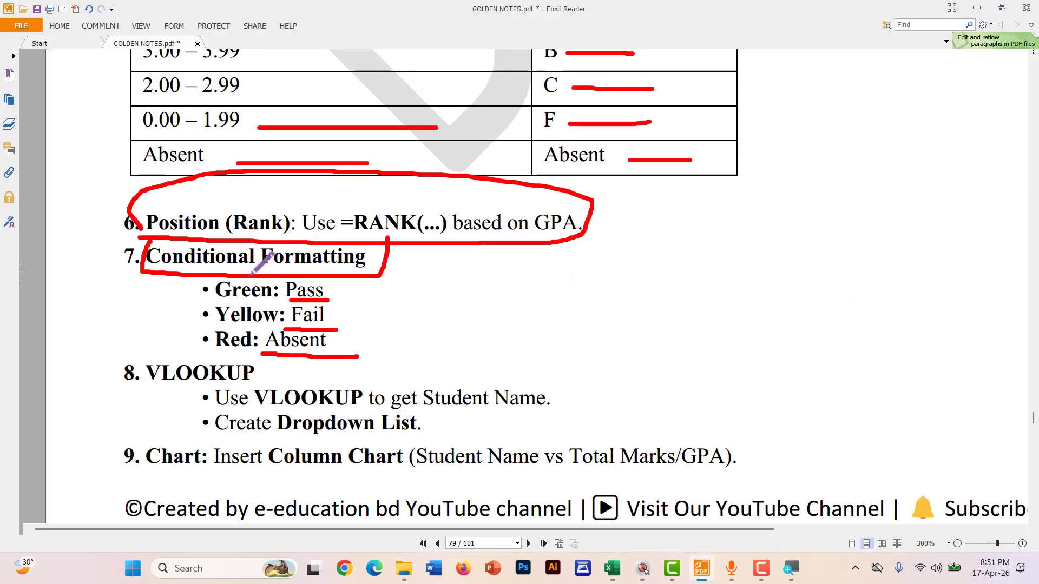
{"action": "left_click_drag", "start_coordinate": [286, 281], "coordinate": [286, 327]}
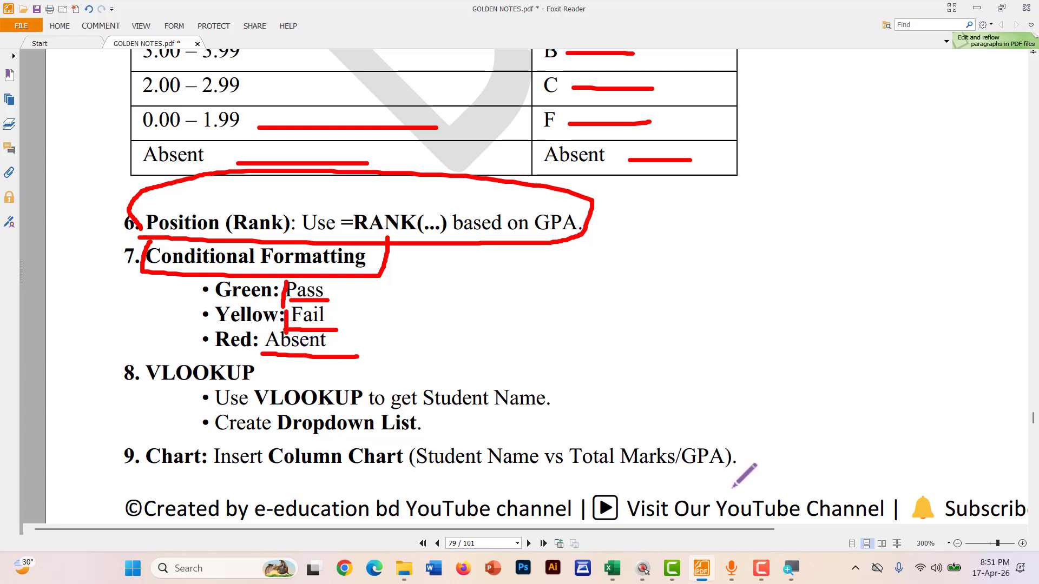
Give M3:M7 a Text That Contains 'Fail' rule with Green Fill with Dark Green Text
{"action": "left_click", "coordinate": [611, 568]}
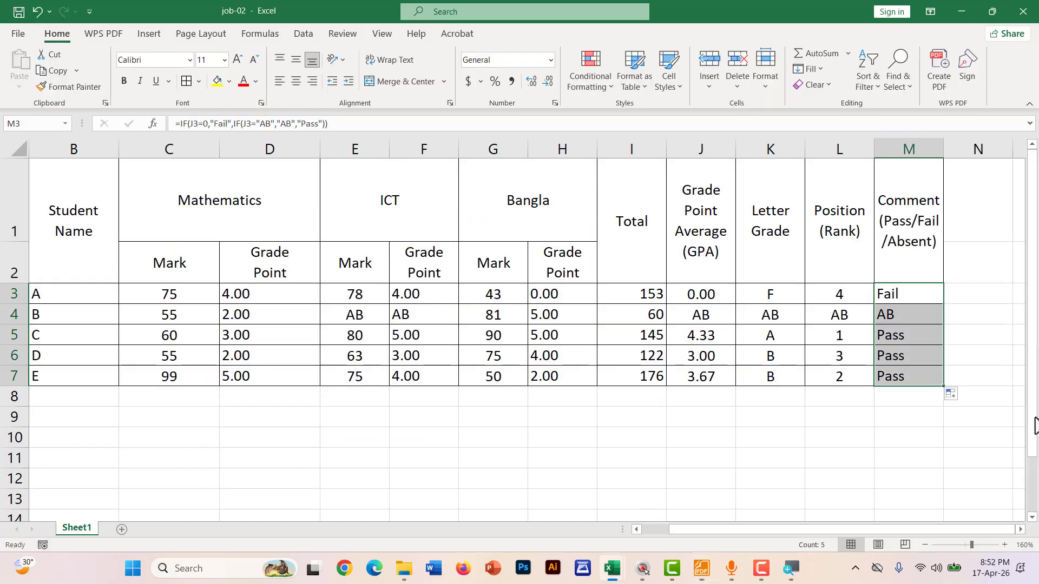
{"action": "left_click", "coordinate": [907, 437]}
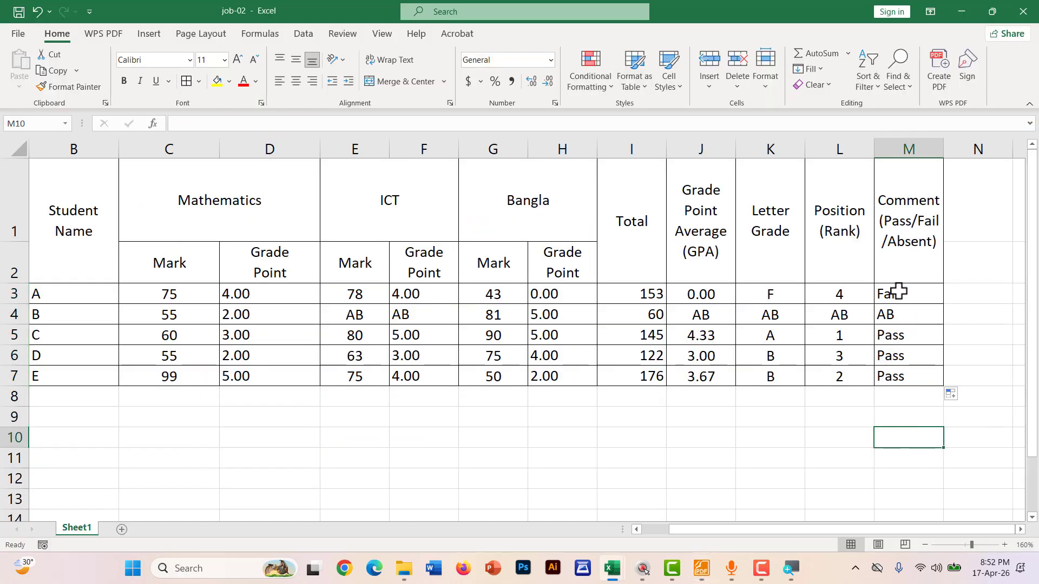
{"action": "left_click_drag", "start_coordinate": [897, 291], "coordinate": [896, 373]}
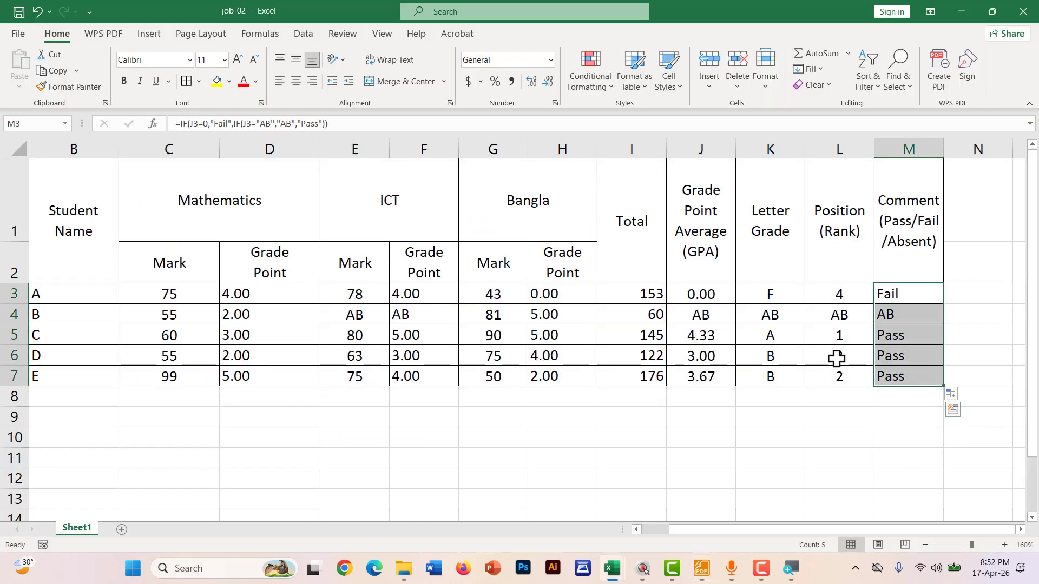
{"action": "left_click", "coordinate": [596, 89]}
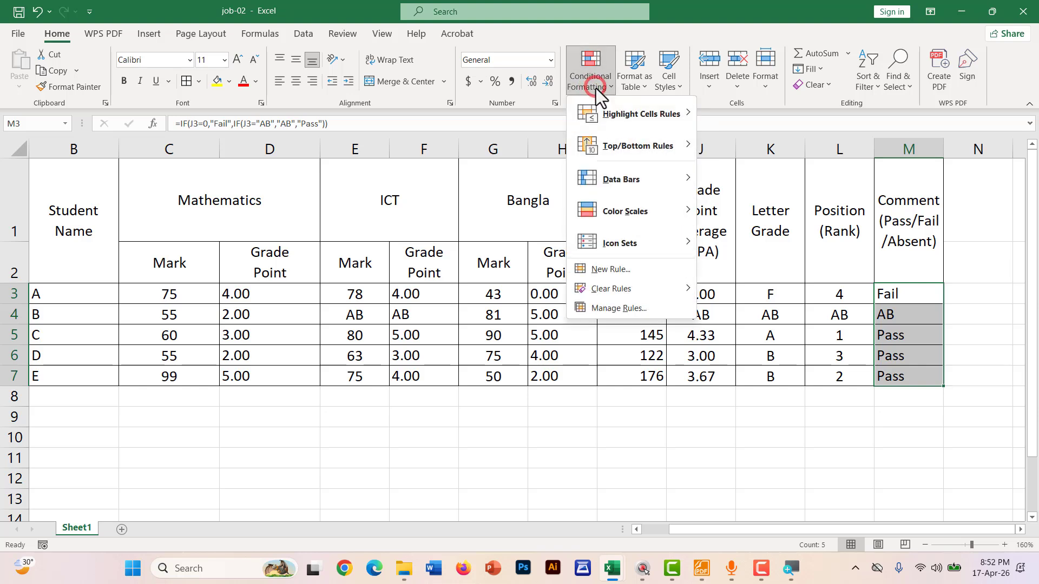
{"action": "mouse_move", "coordinate": [595, 120]}
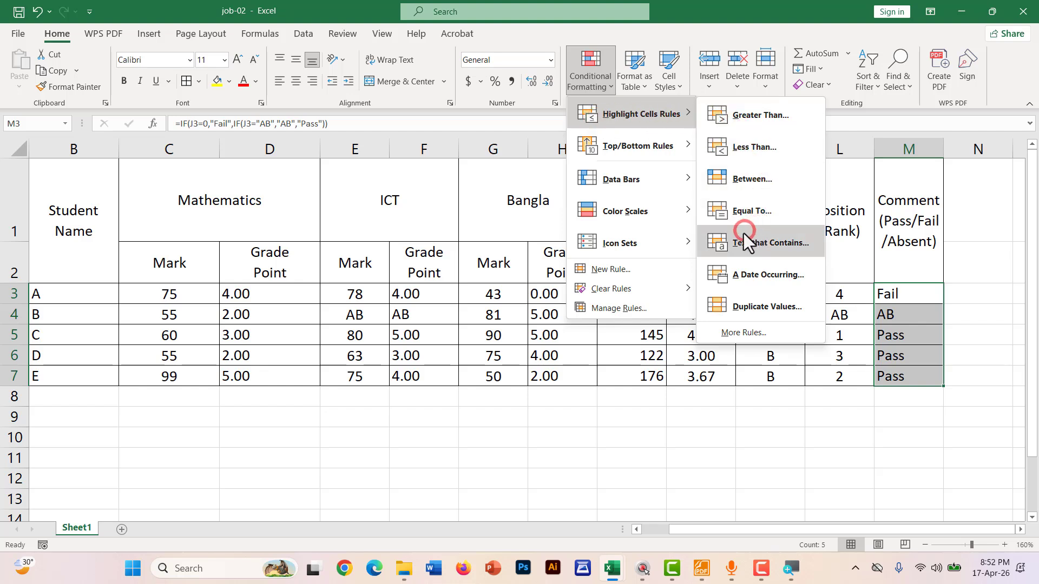
{"action": "left_click", "coordinate": [722, 244]}
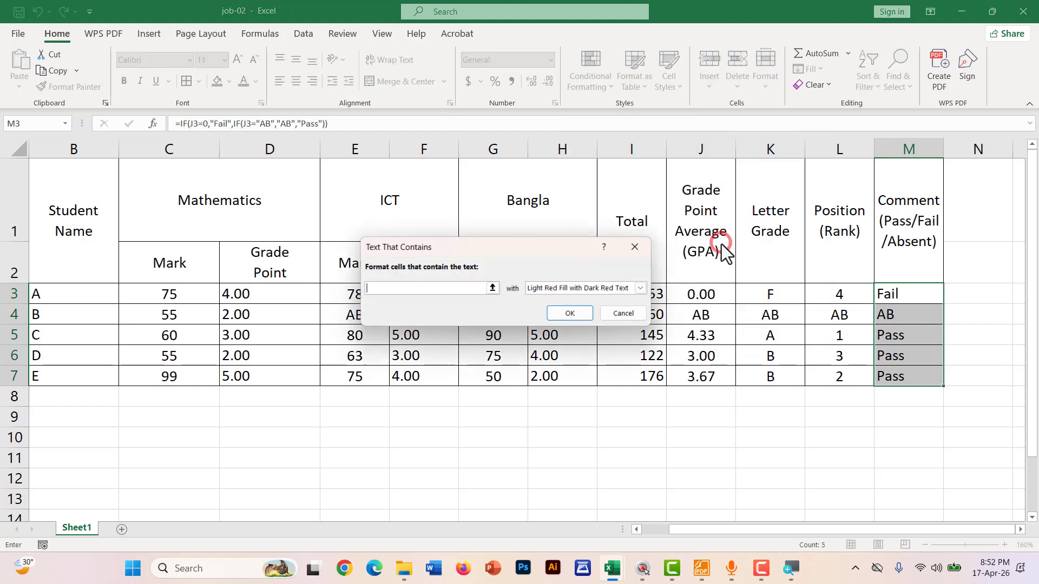
{"action": "left_click_drag", "start_coordinate": [441, 256], "coordinate": [497, 271]}
{"action": "left_click", "coordinate": [443, 303]}
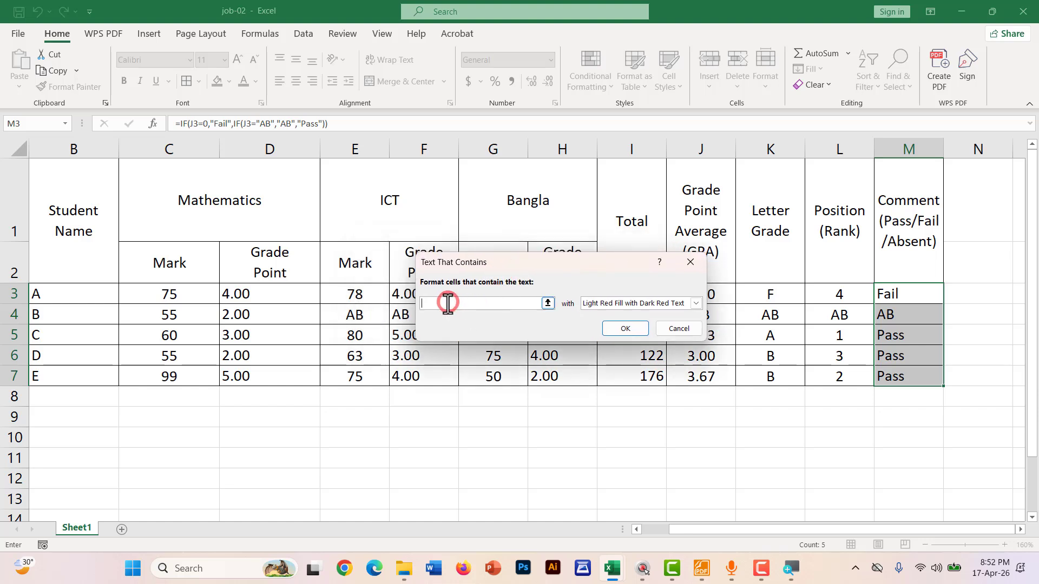
{"action": "type", "text": "F"}
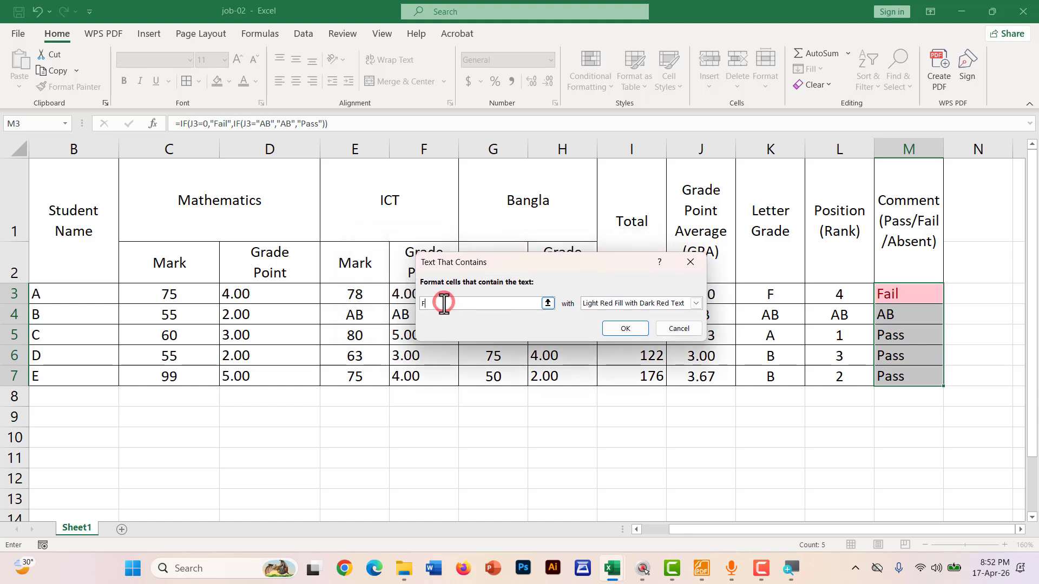
{"action": "type", "text": "ail"}
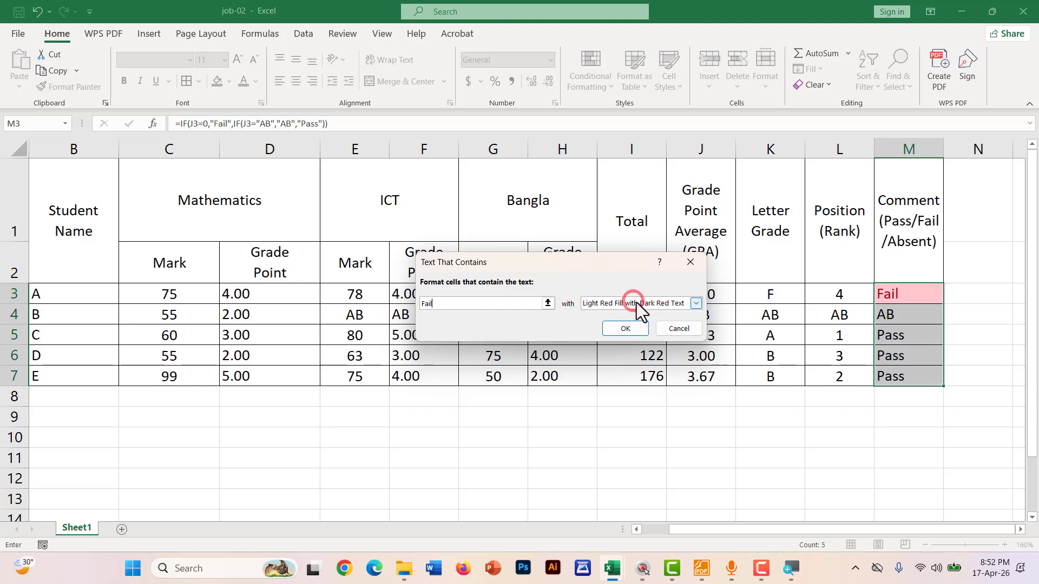
{"action": "left_click", "coordinate": [679, 303]}
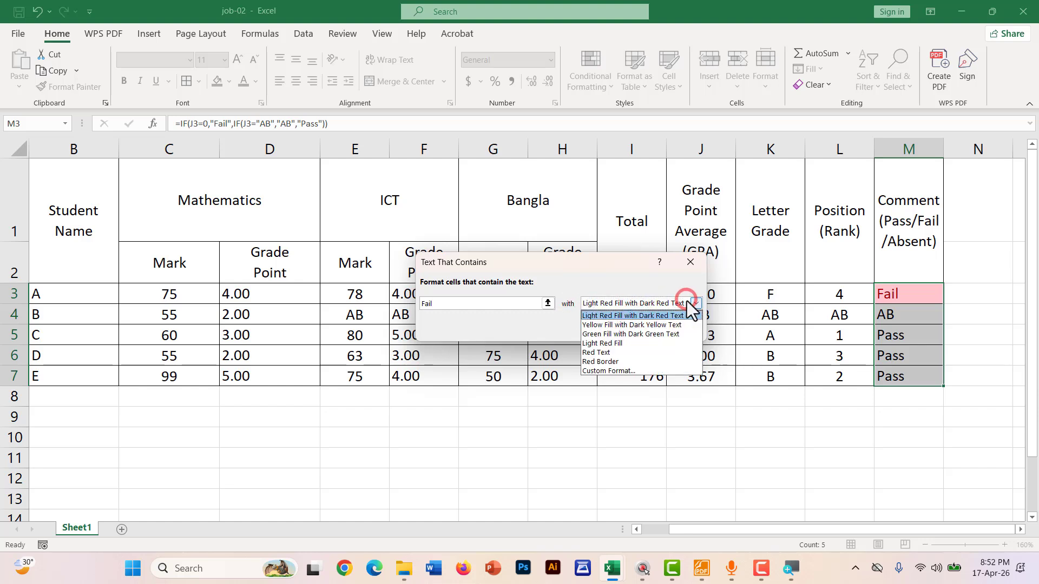
{"action": "left_click", "coordinate": [629, 336]}
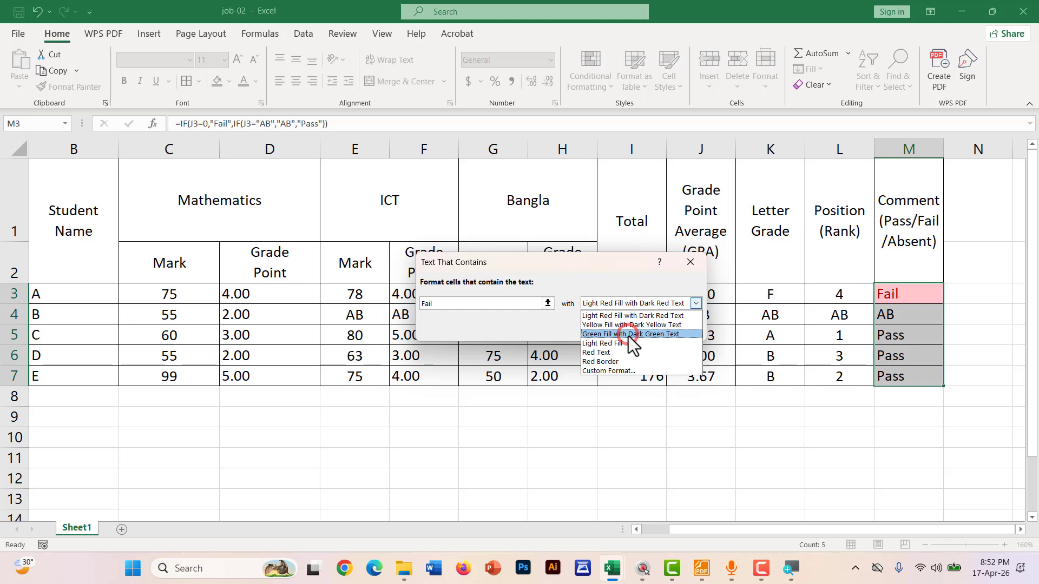
{"action": "left_click", "coordinate": [681, 333]}
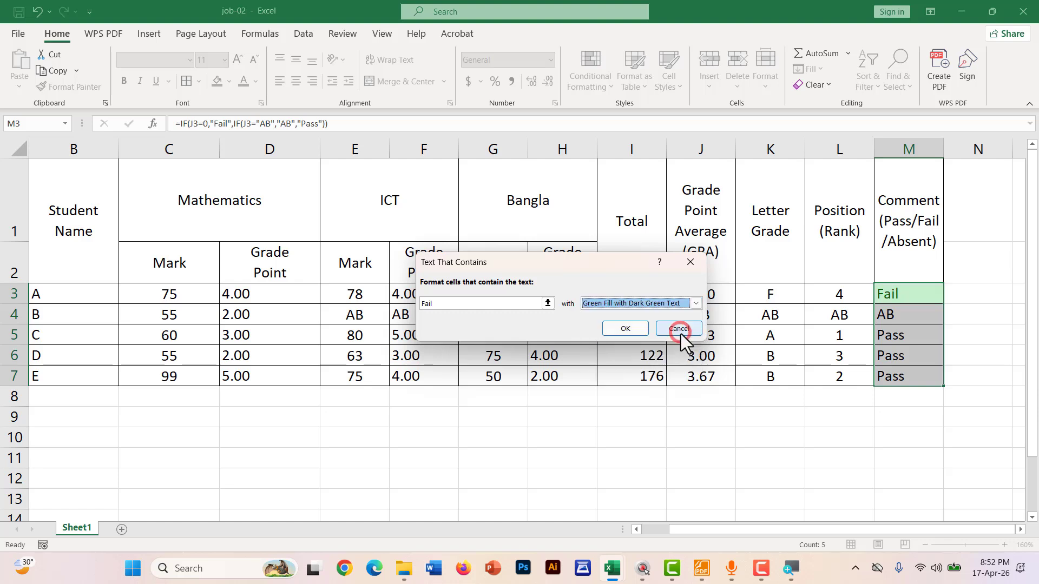
{"action": "left_click", "coordinate": [627, 331]}
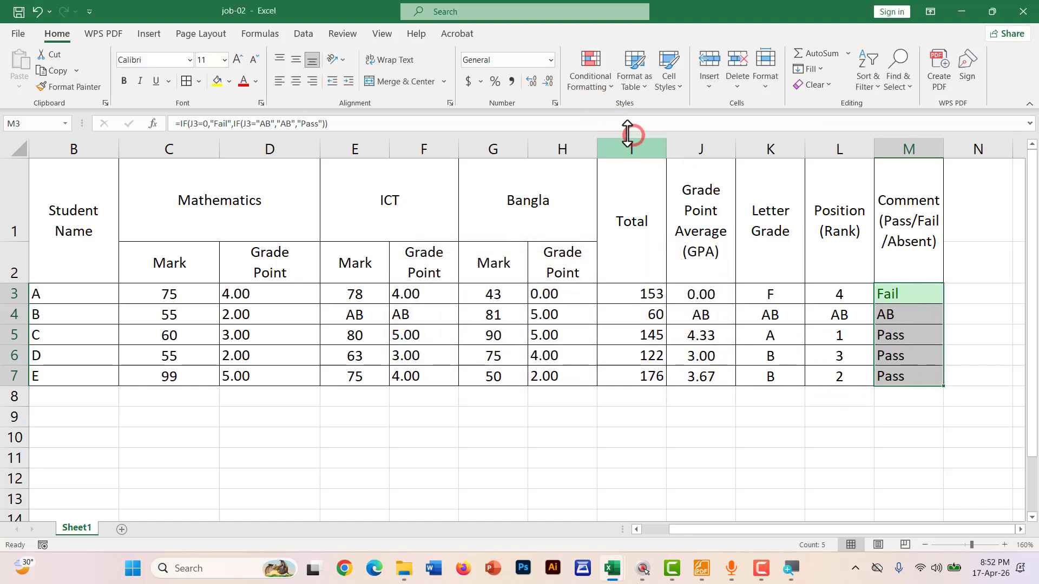
Add a Text That Contains 'AB' rule using Light Red Fill with Dark Red Text
{"action": "left_click", "coordinate": [593, 90]}
{"action": "left_click", "coordinate": [593, 113]}
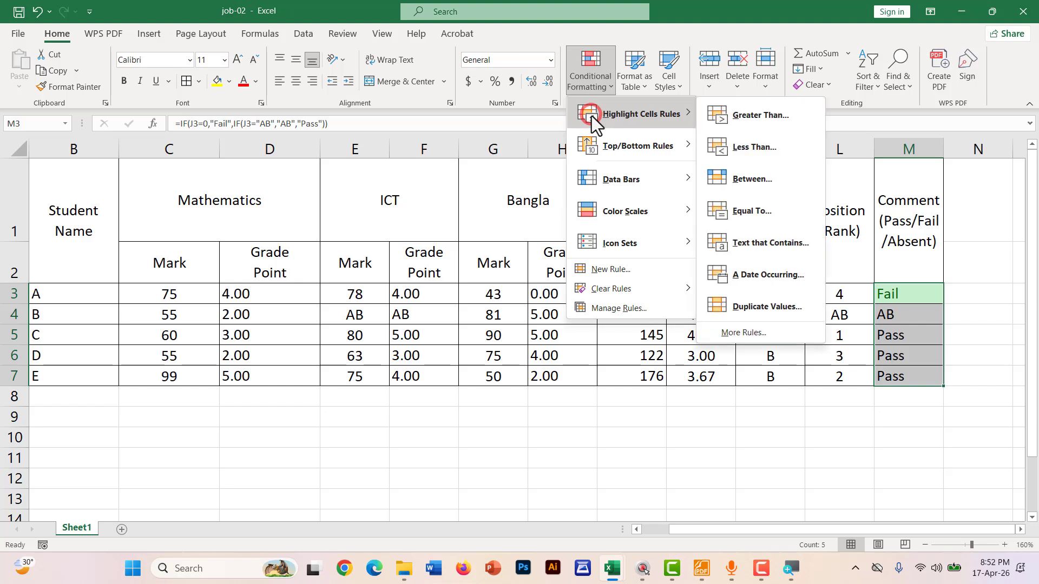
{"action": "left_click", "coordinate": [720, 245]}
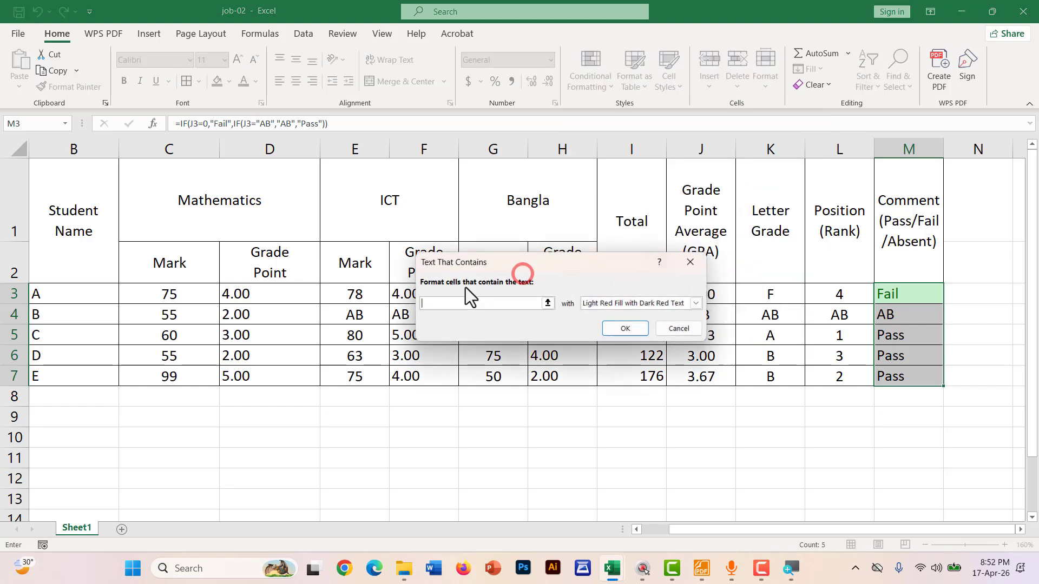
{"action": "left_click", "coordinate": [437, 303]}
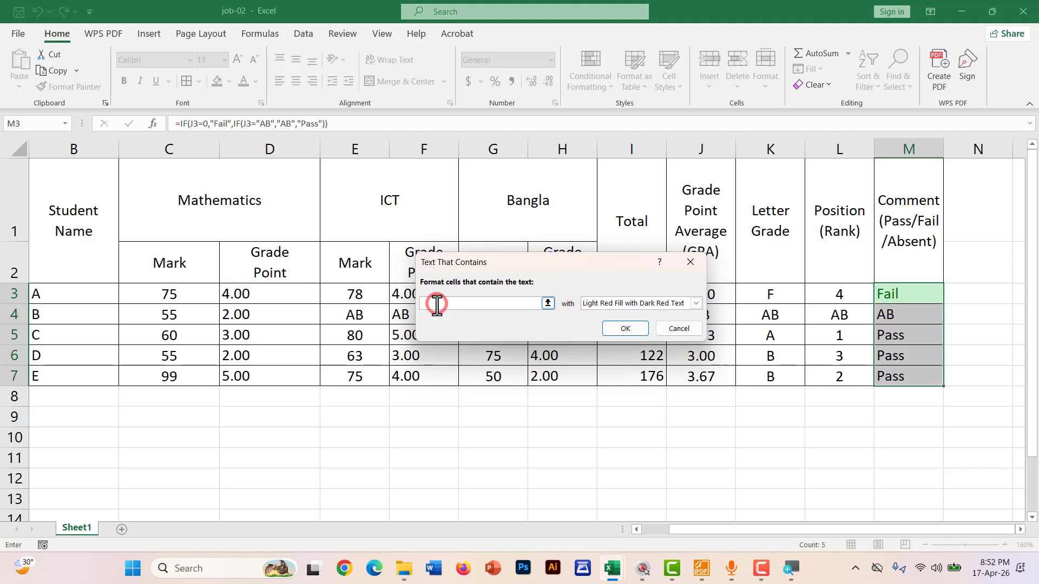
{"action": "type", "text": "Ab"}
{"action": "key", "text": "BackSpace"}
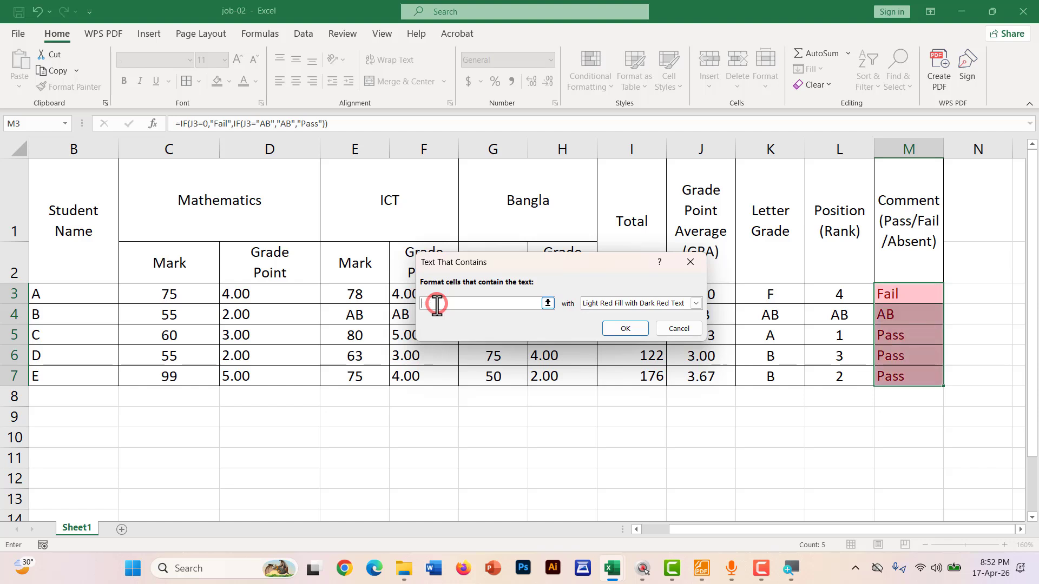
{"action": "type", "text": "AB"}
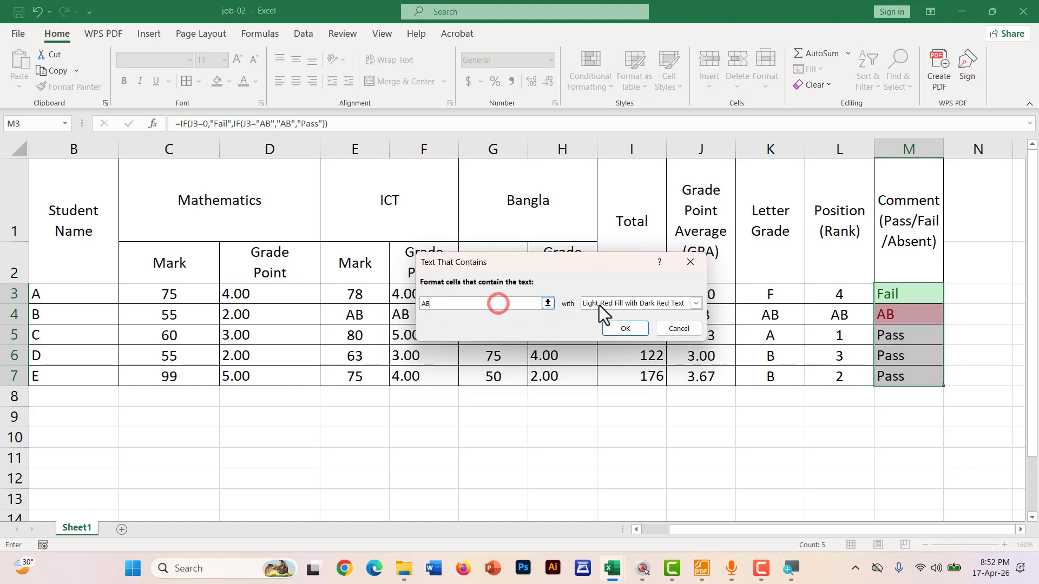
{"action": "left_click", "coordinate": [619, 304]}
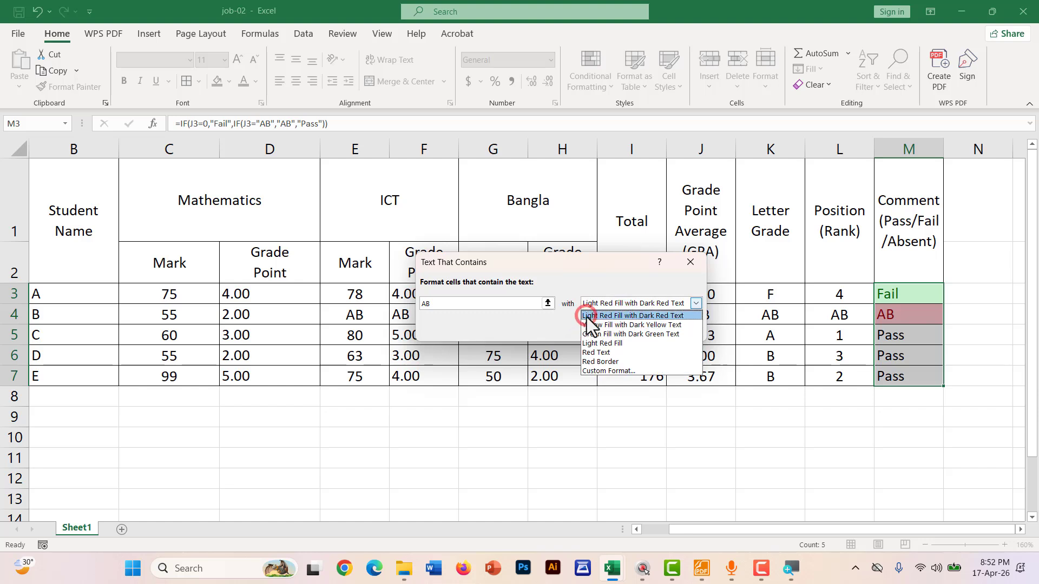
{"action": "left_click", "coordinate": [664, 317]}
{"action": "left_click", "coordinate": [621, 326]}
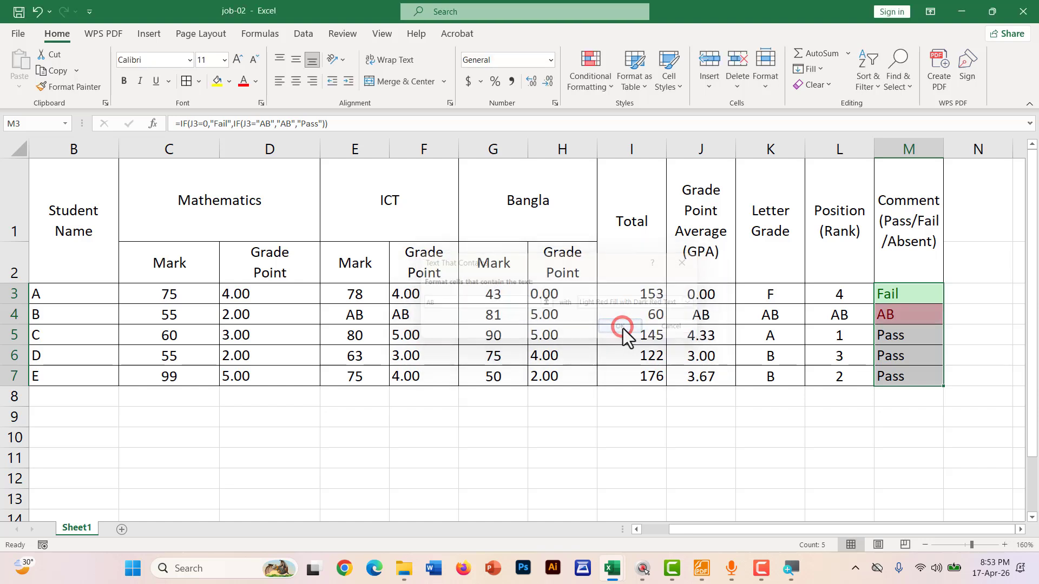
Add a Text That Contains 'pass' rule using Green Fill with Dark Green Text
{"action": "left_click", "coordinate": [592, 86]}
{"action": "left_click", "coordinate": [591, 120]}
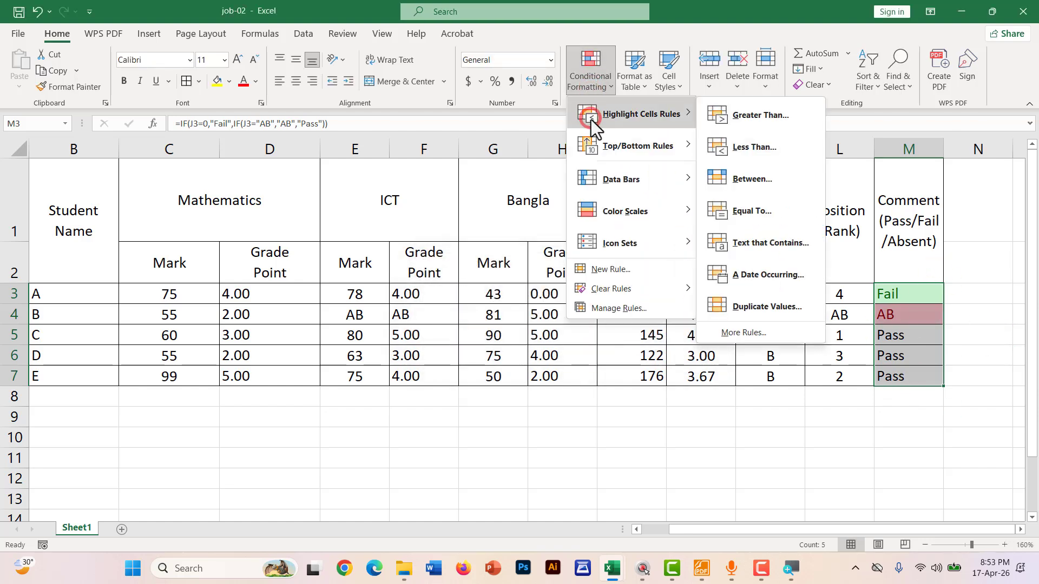
{"action": "left_click", "coordinate": [738, 242]}
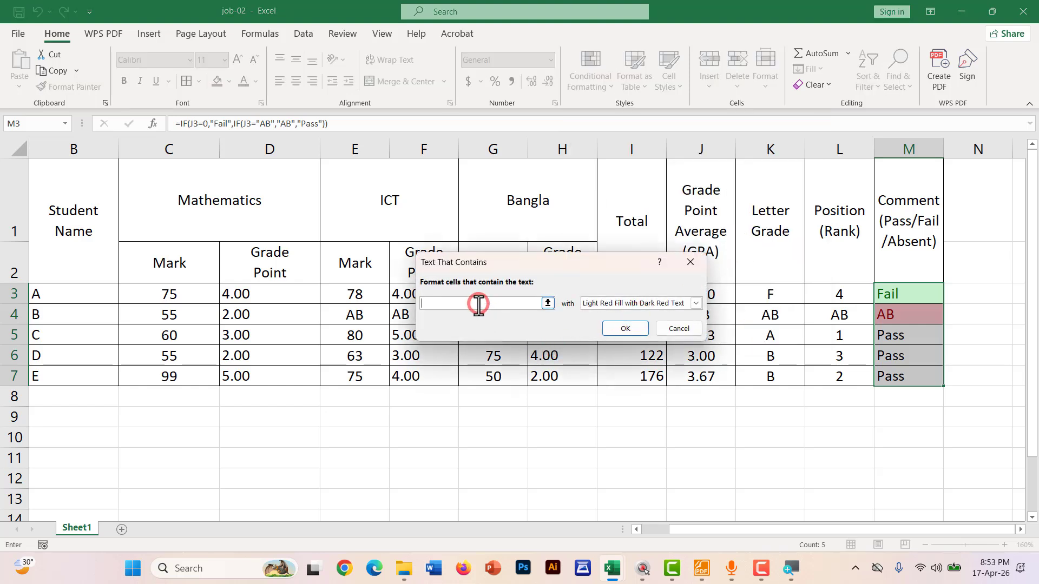
{"action": "type", "text": "pass"}
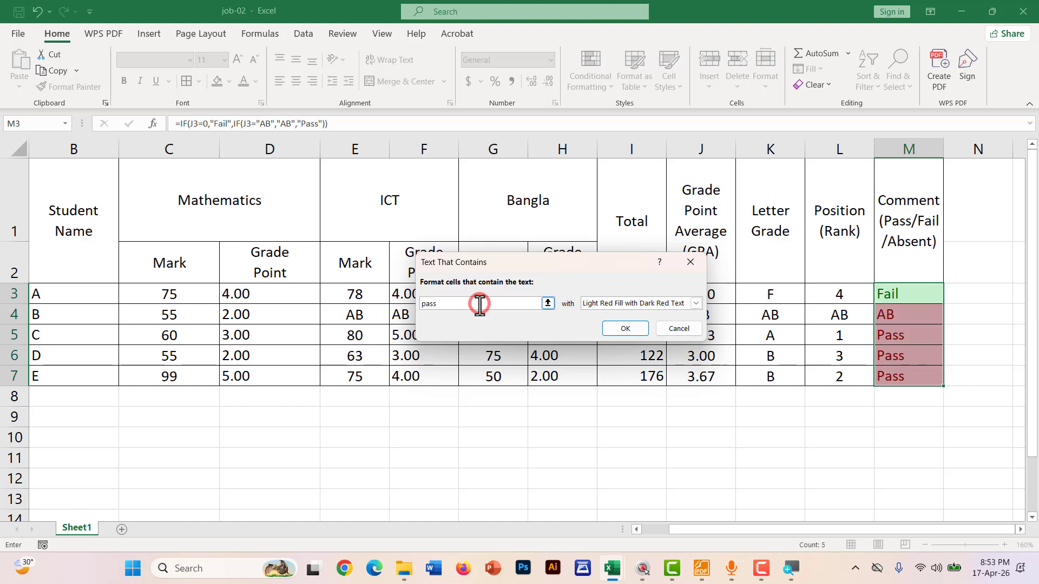
{"action": "left_click", "coordinate": [596, 304]}
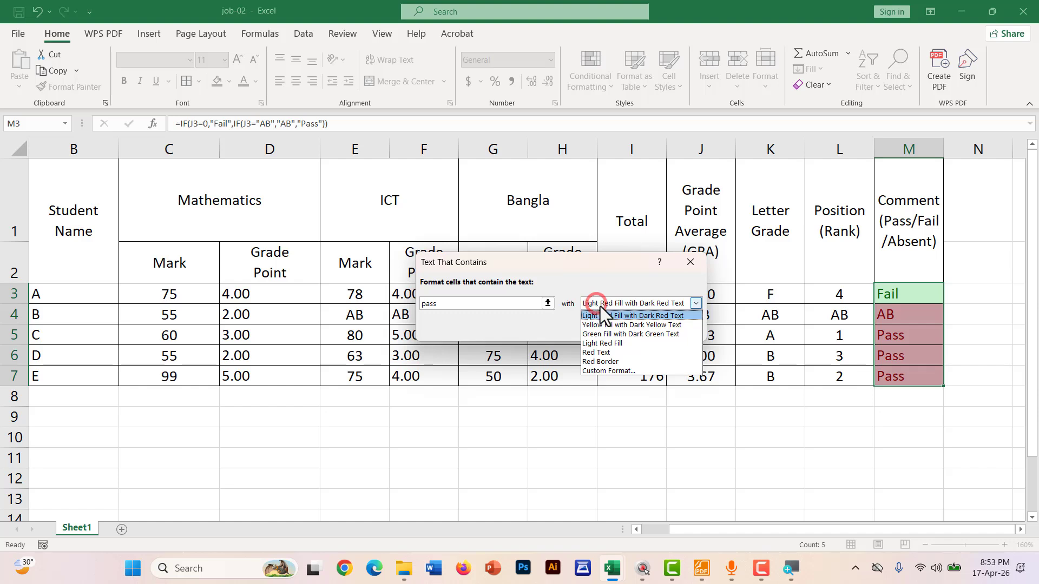
{"action": "left_click", "coordinate": [615, 334]}
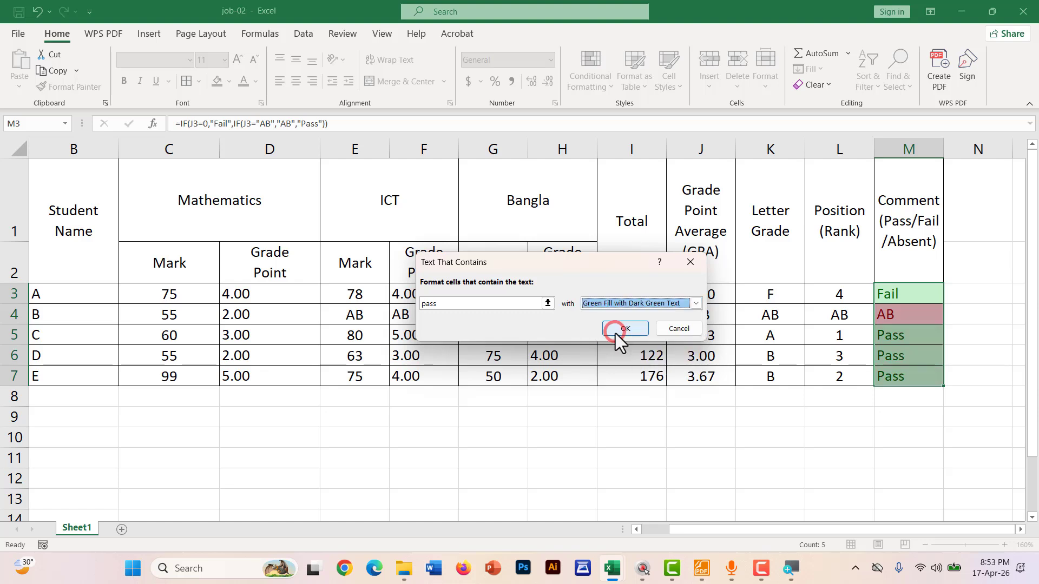
{"action": "left_click", "coordinate": [634, 331]}
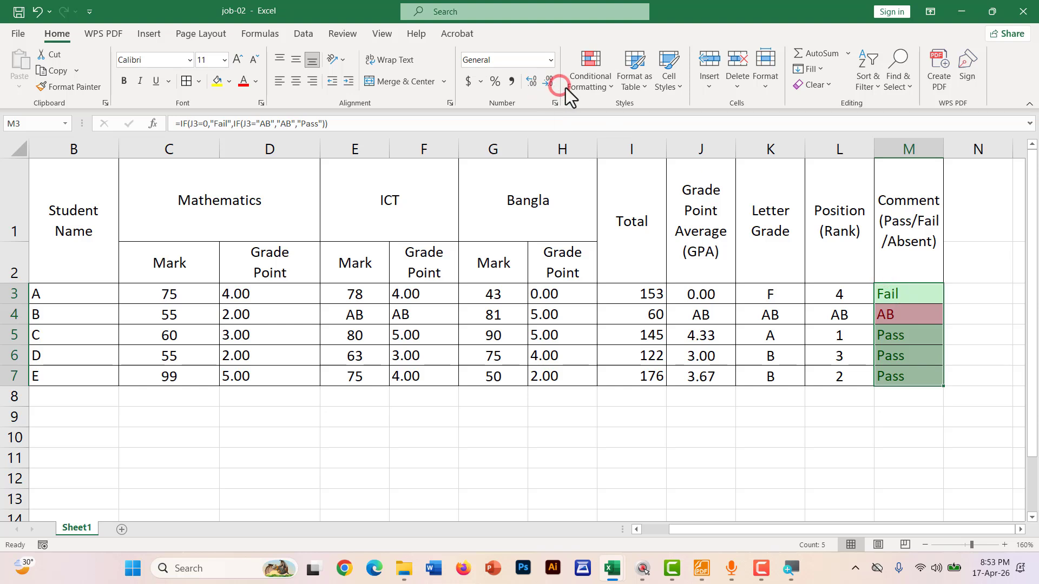
Delete the 'Fail' text rule in the Conditional Formatting Rules Manager
{"action": "left_click", "coordinate": [596, 90]}
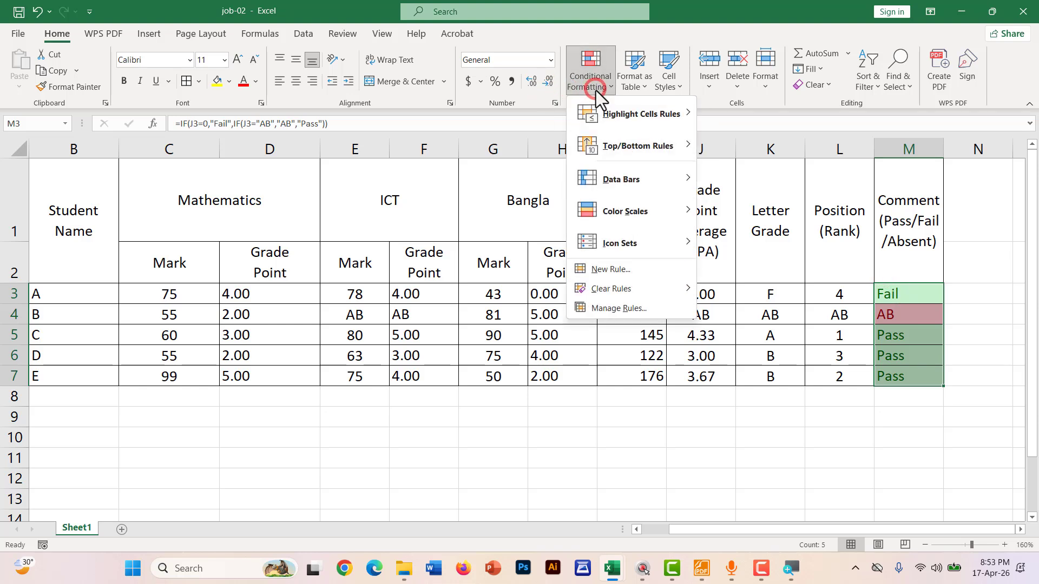
{"action": "left_click", "coordinate": [603, 307]}
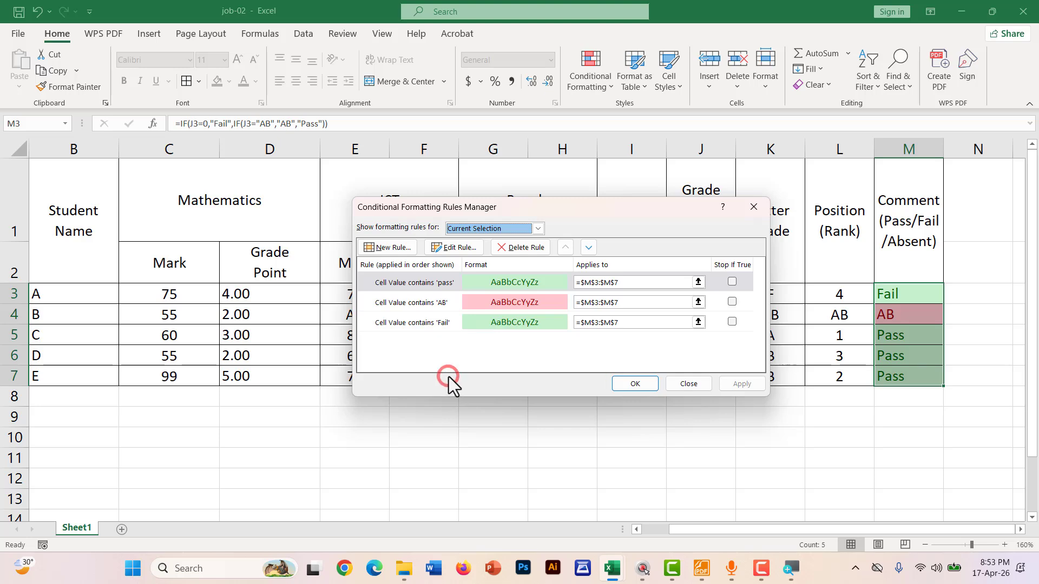
{"action": "left_click", "coordinate": [486, 323]}
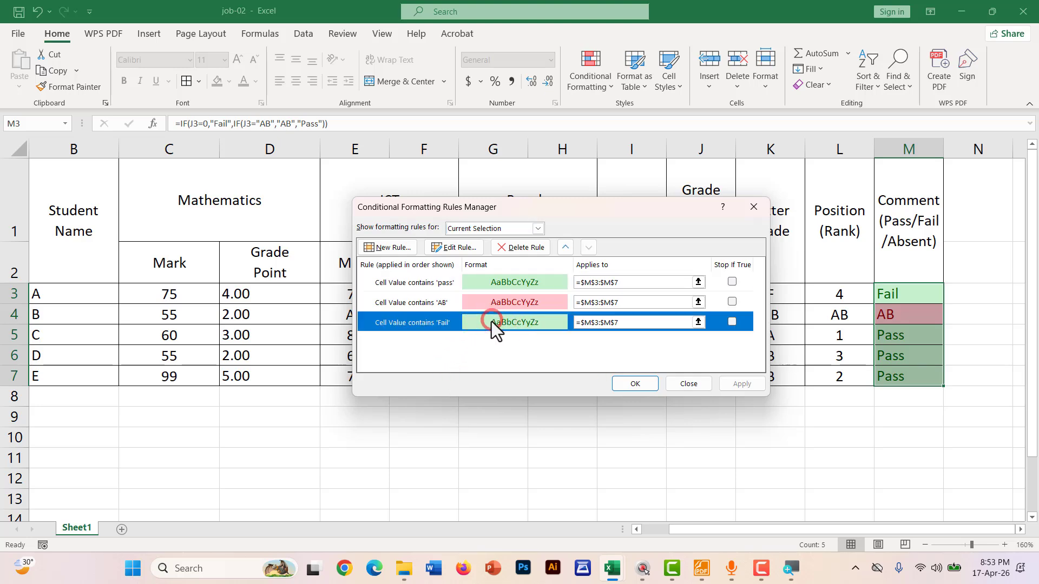
{"action": "left_click", "coordinate": [454, 248]}
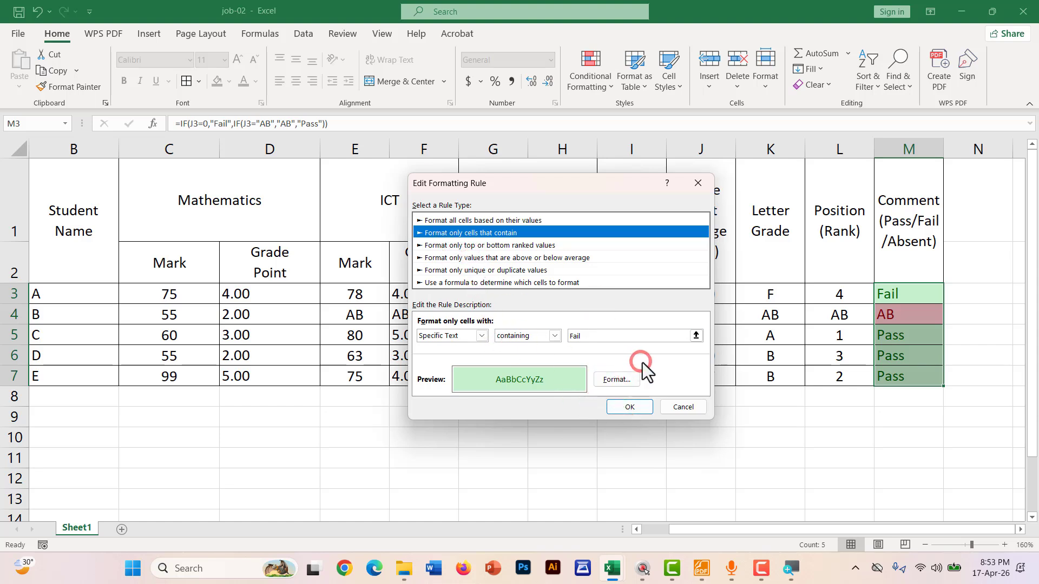
{"action": "left_click", "coordinate": [613, 380]}
{"action": "left_click", "coordinate": [673, 405]}
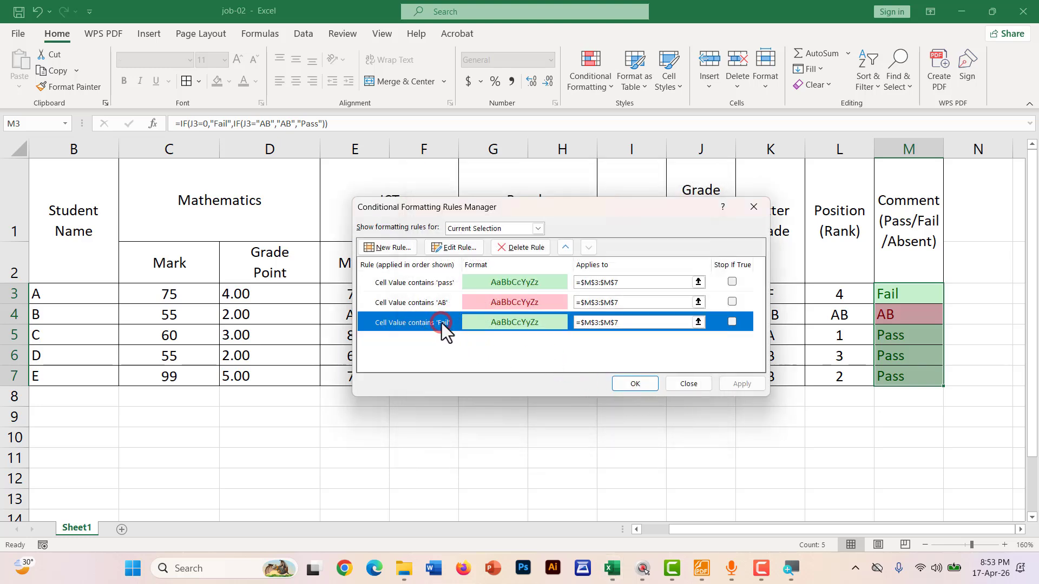
{"action": "left_click", "coordinate": [522, 240]}
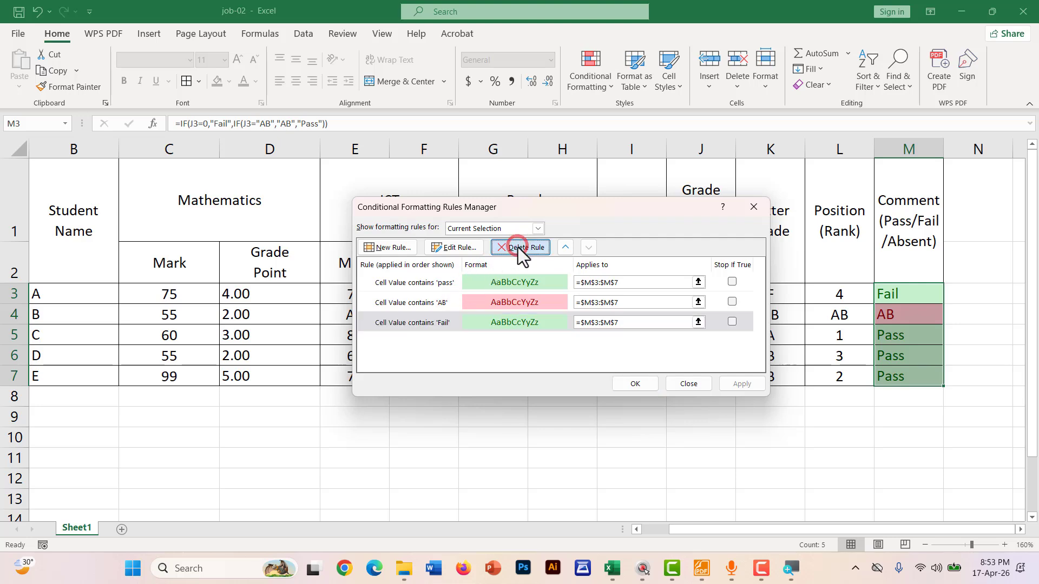
{"action": "left_click", "coordinate": [640, 382]}
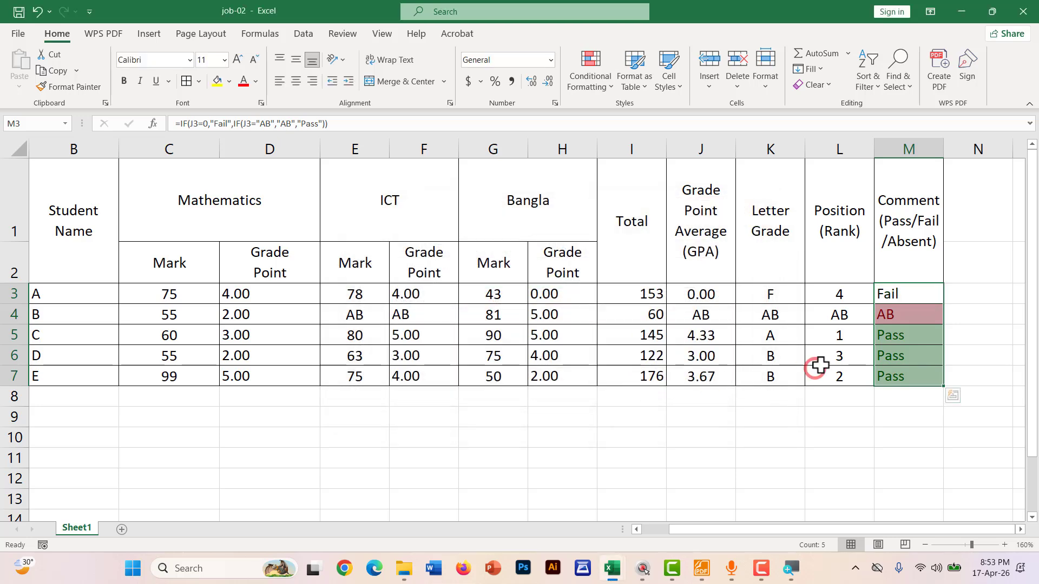
{"action": "left_click_drag", "start_coordinate": [888, 291], "coordinate": [890, 376]}
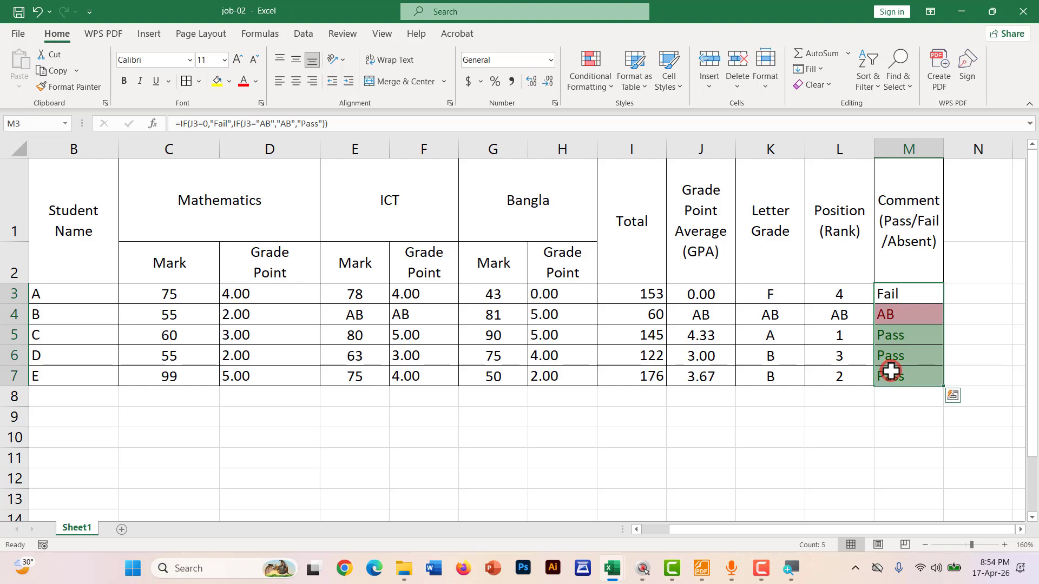
Add a Text that Contains 'Fail' rule to M3:M7 using Yellow Fill with Dark Yellow Text
{"action": "left_click", "coordinate": [597, 82]}
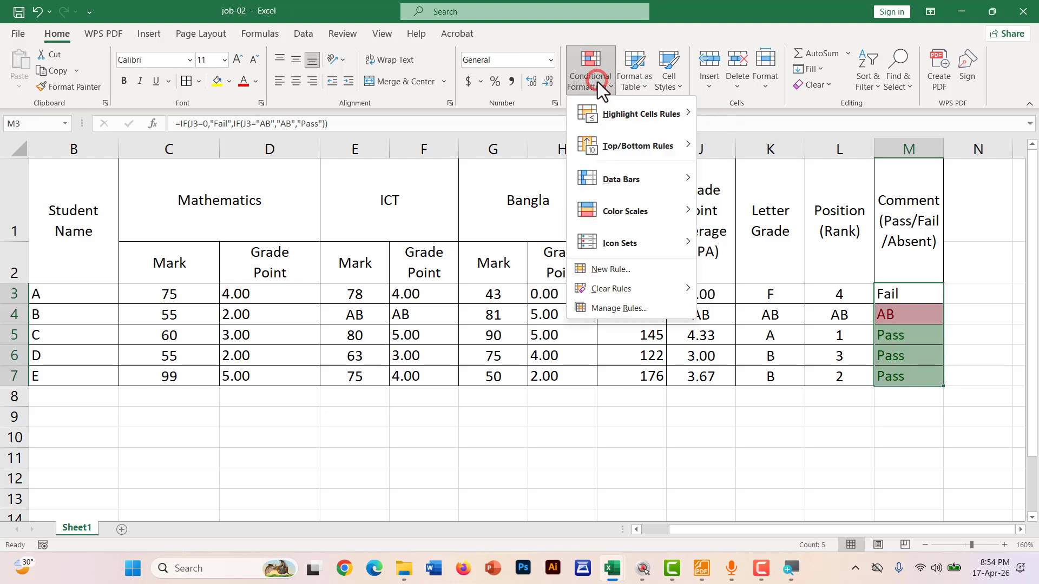
{"action": "left_click", "coordinate": [595, 112]}
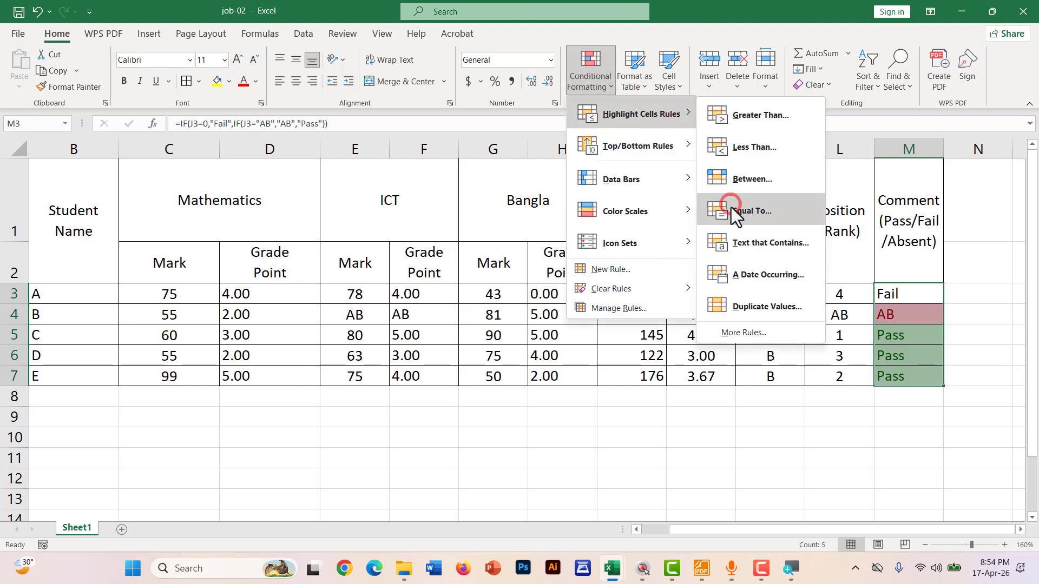
{"action": "left_click", "coordinate": [725, 242]}
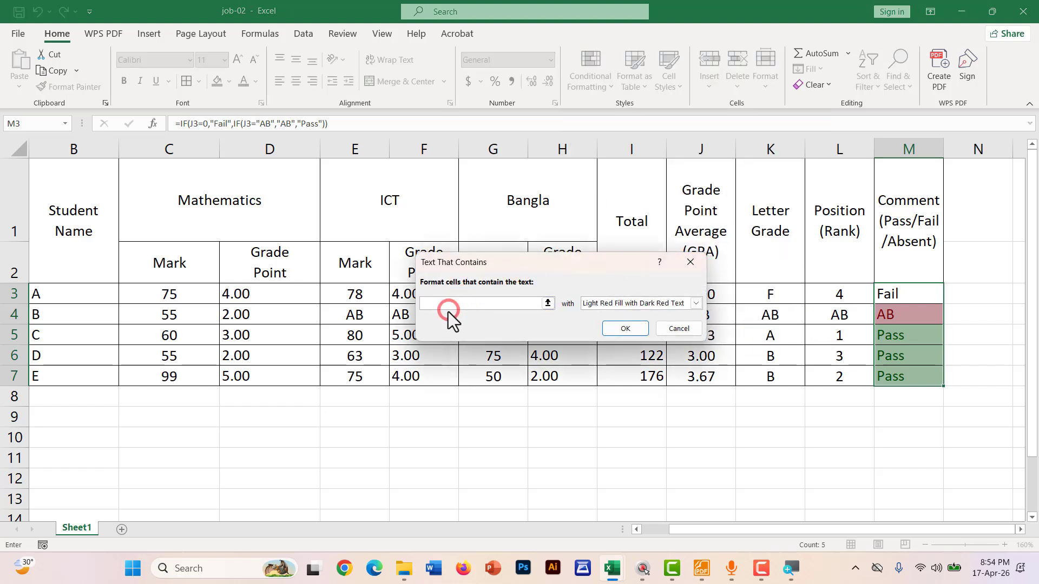
{"action": "type", "text": "Fail"}
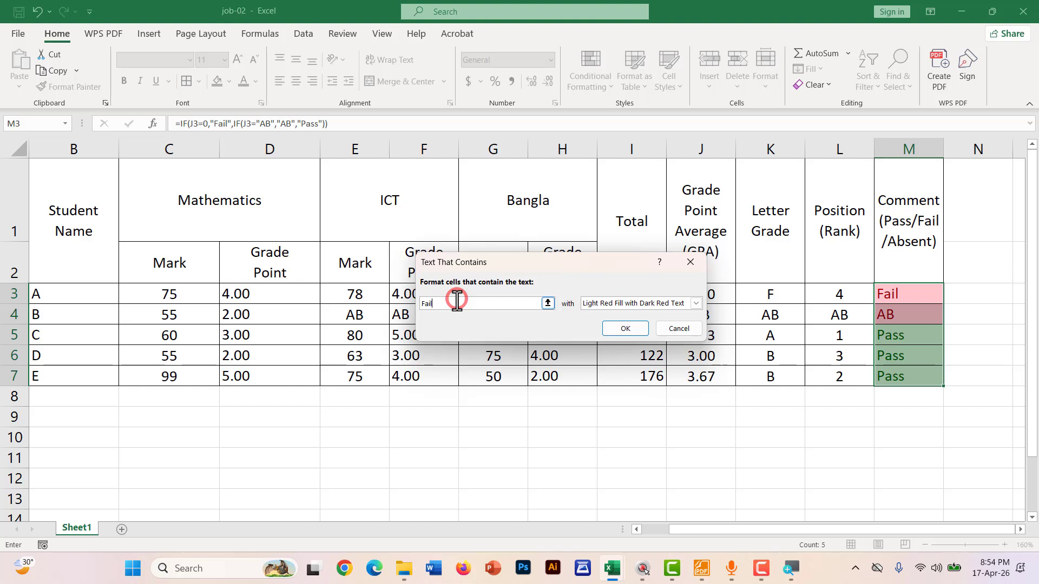
{"action": "left_click", "coordinate": [612, 306]}
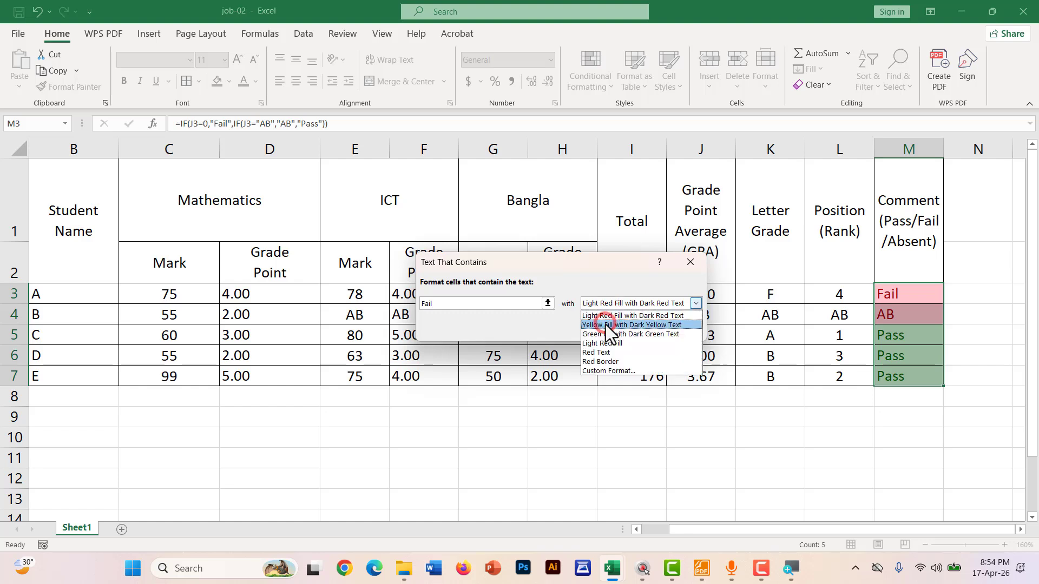
{"action": "left_click", "coordinate": [605, 325]}
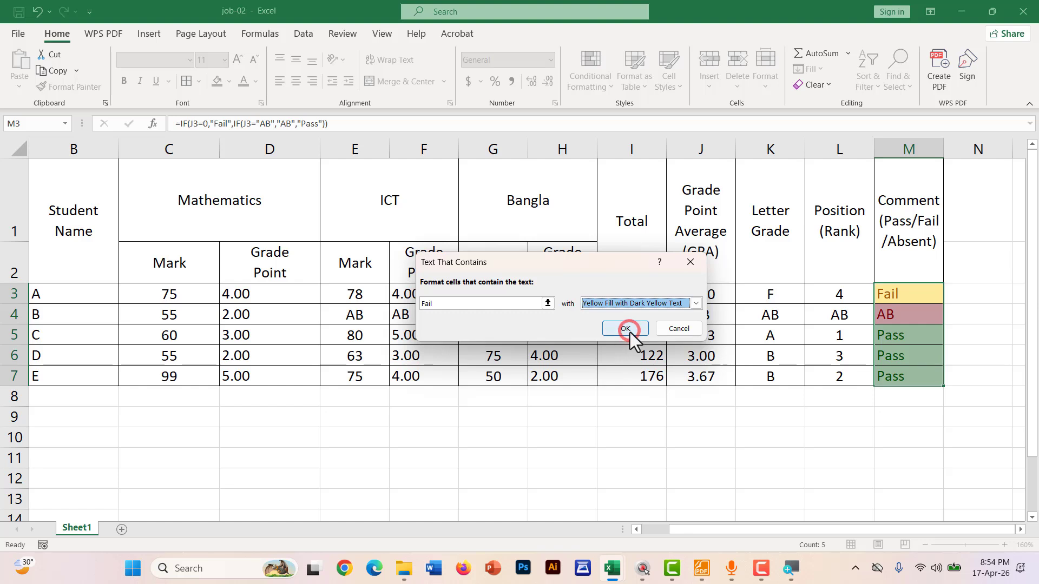
{"action": "left_click", "coordinate": [623, 328]}
{"action": "left_click", "coordinate": [903, 420]}
{"action": "left_click_drag", "start_coordinate": [893, 292], "coordinate": [893, 373]}
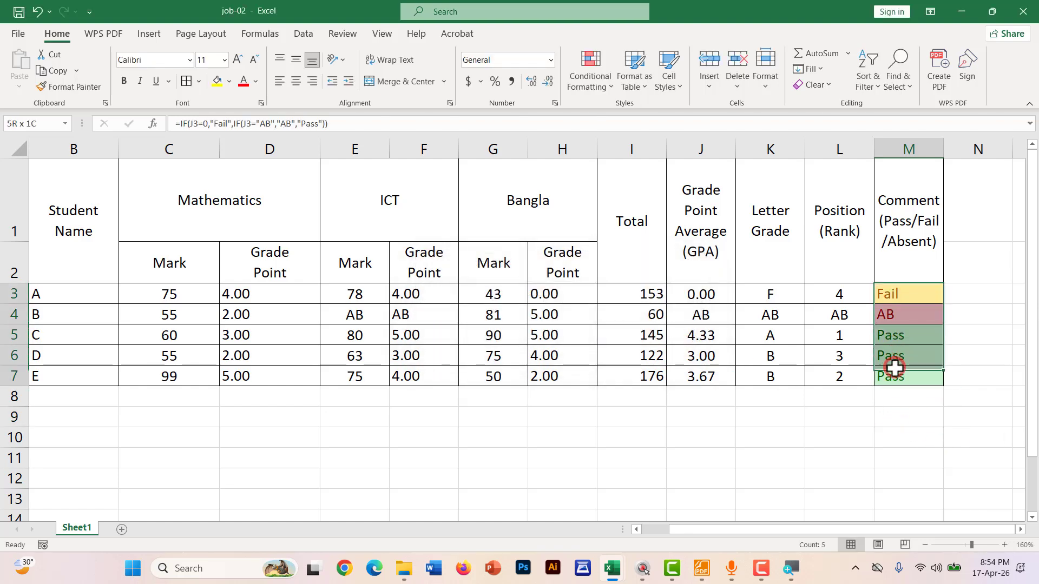
{"action": "left_click", "coordinate": [433, 455]}
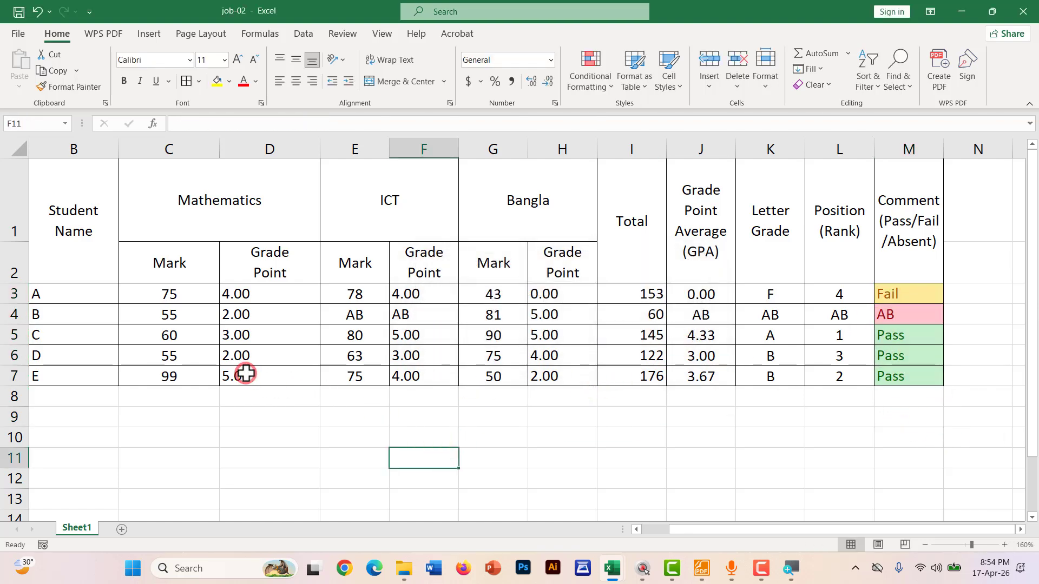
{"action": "left_click", "coordinate": [191, 356]}
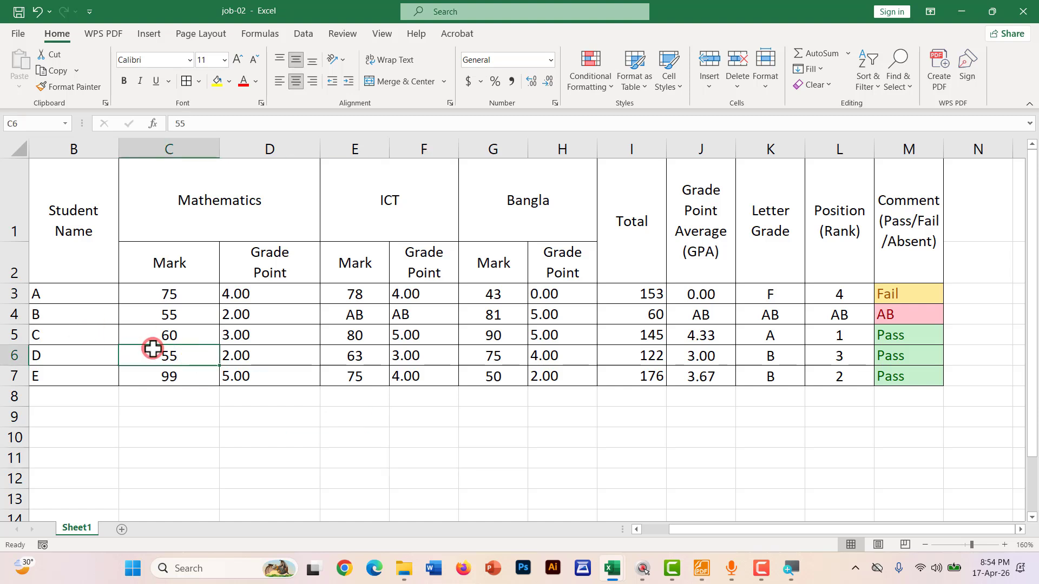
{"action": "type", "text": "ab"}
{"action": "left_click", "coordinate": [325, 420]}
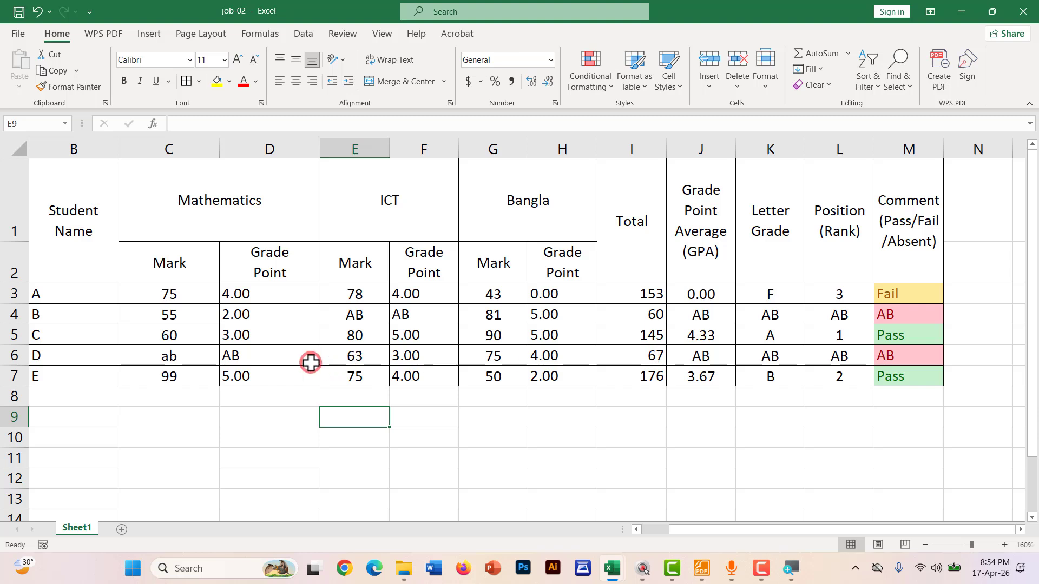
{"action": "key", "text": "ctrl+z"}
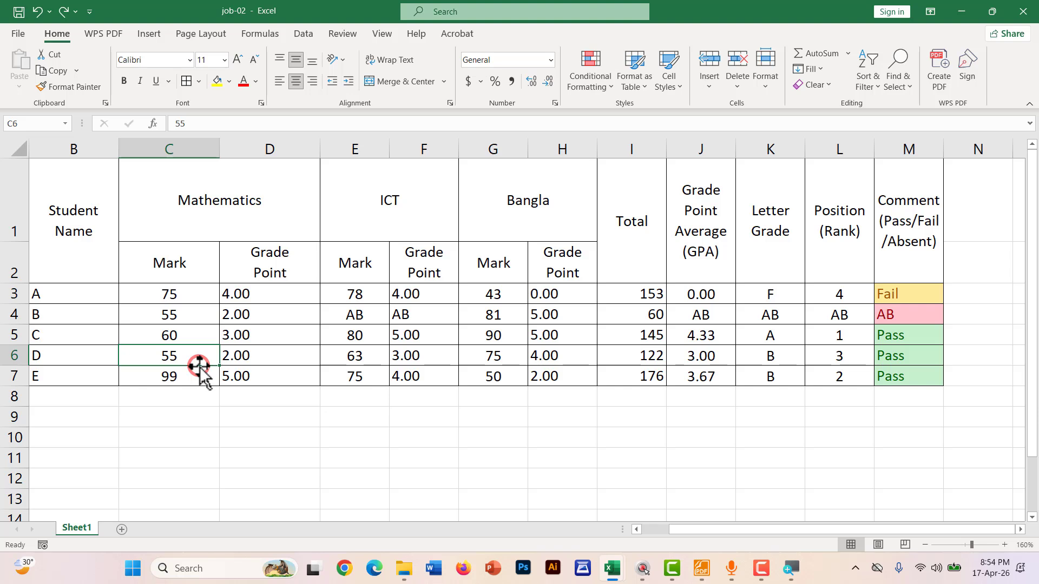
{"action": "type", "text": "30"}
{"action": "key", "text": "Return"}
{"action": "left_click", "coordinate": [157, 357]}
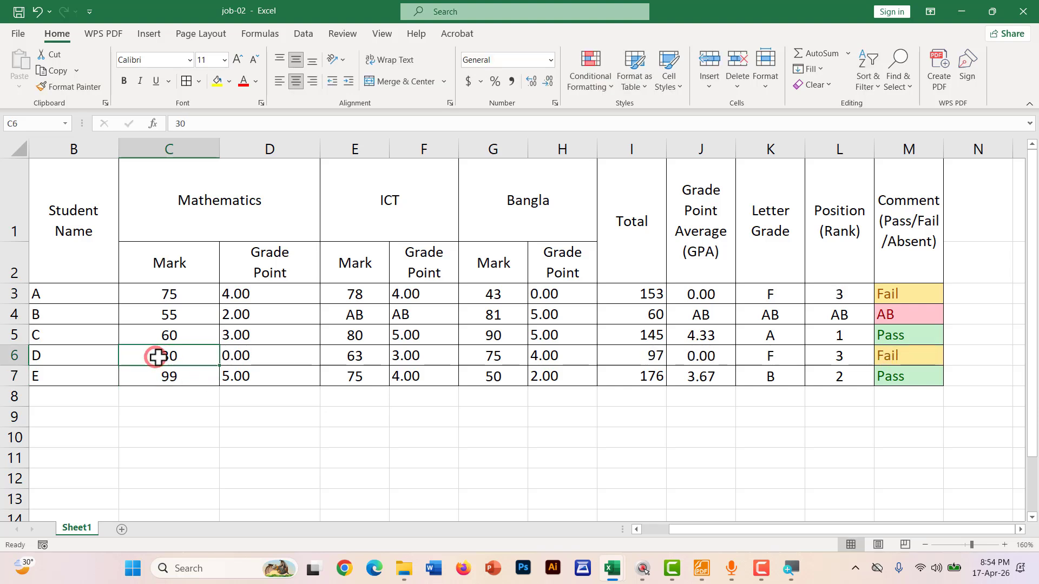
{"action": "left_click", "coordinate": [926, 353]}
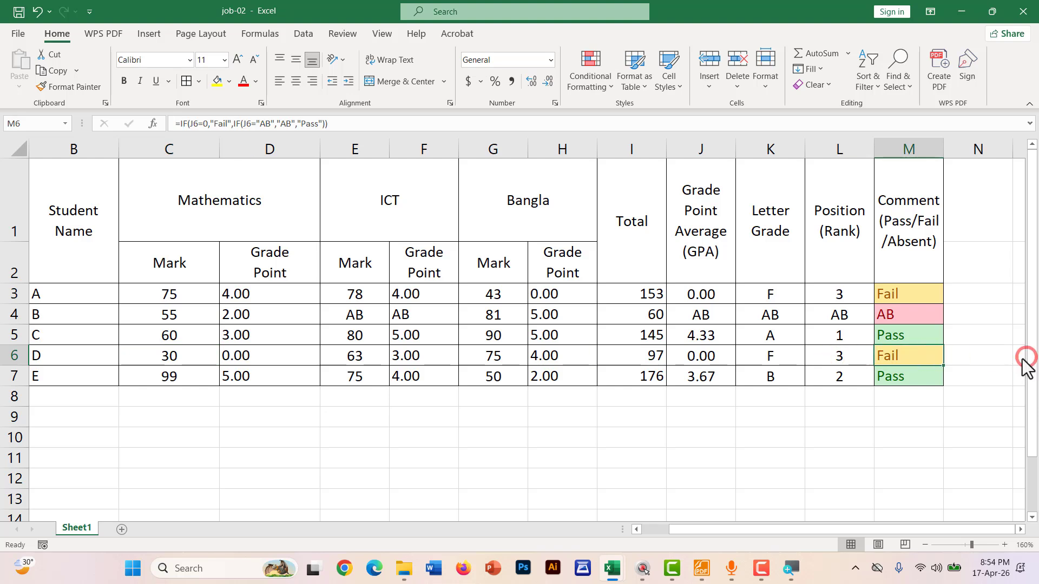
{"action": "key", "text": "F12"}
{"action": "left_click_drag", "start_coordinate": [866, 351], "coordinate": [885, 353]}
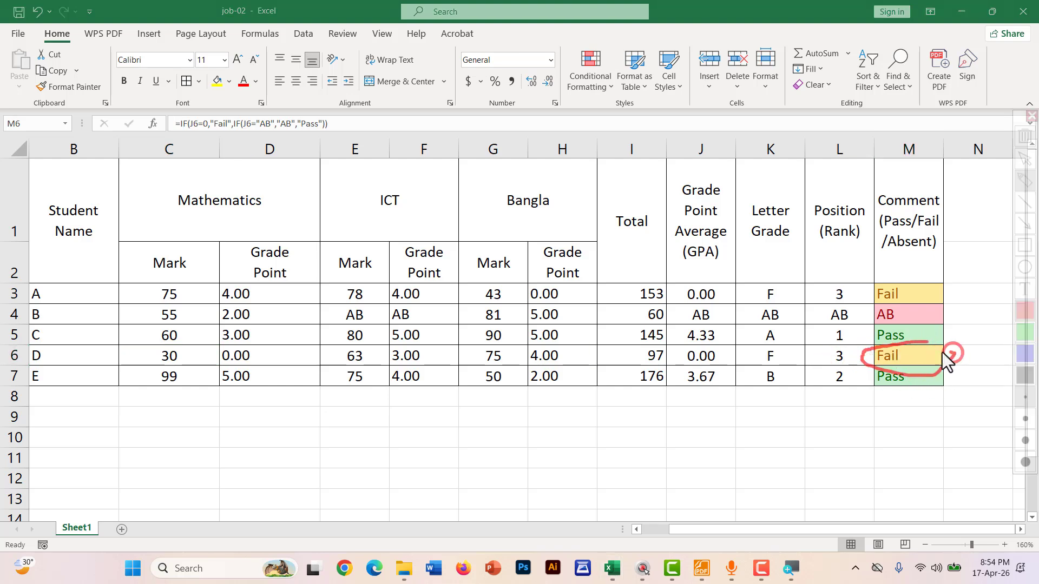
{"action": "key", "text": "Escape"}
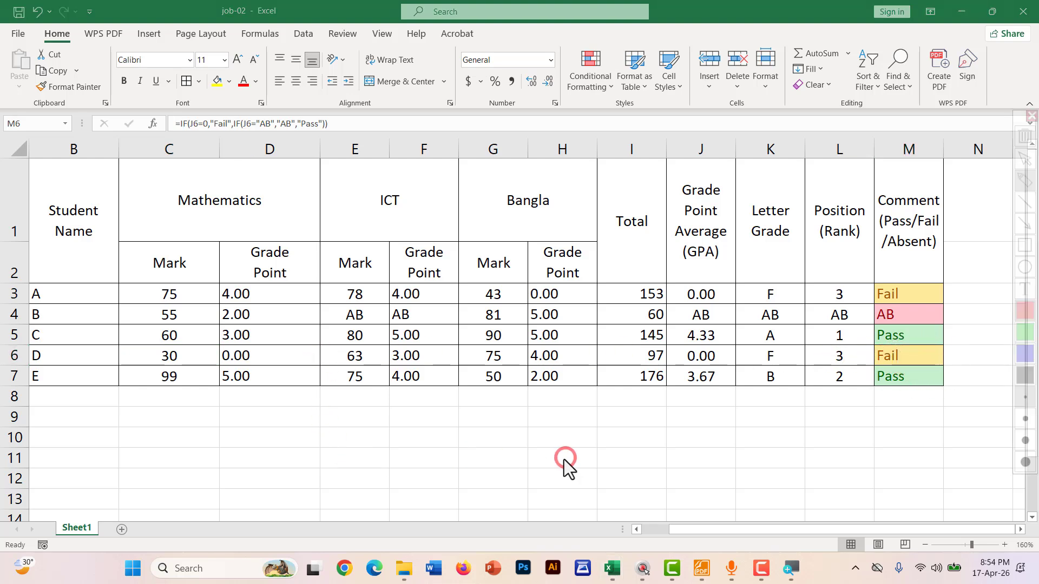
{"action": "key", "text": "ctrl+z"}
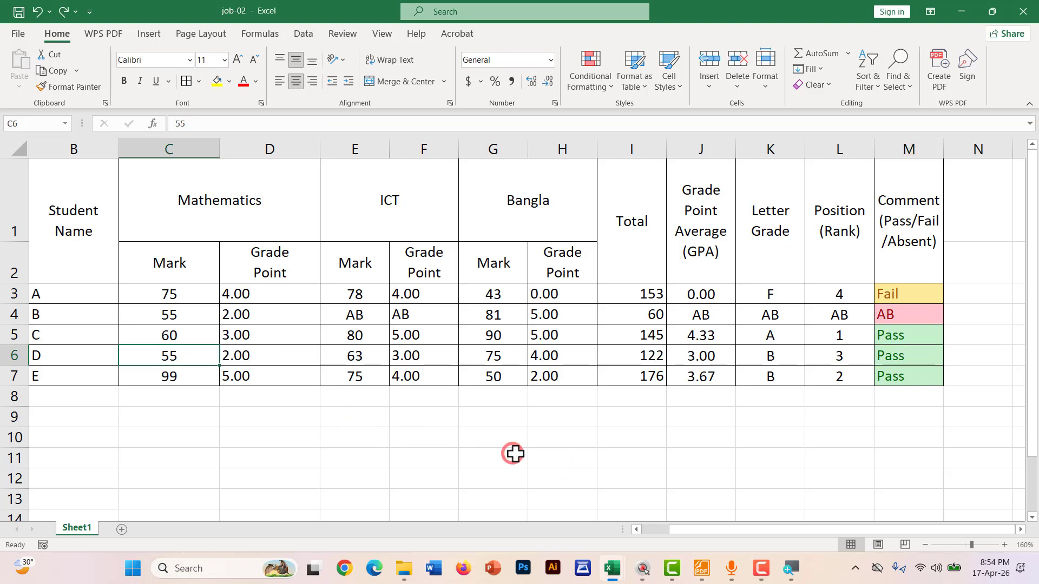
{"action": "left_click", "coordinate": [517, 452]}
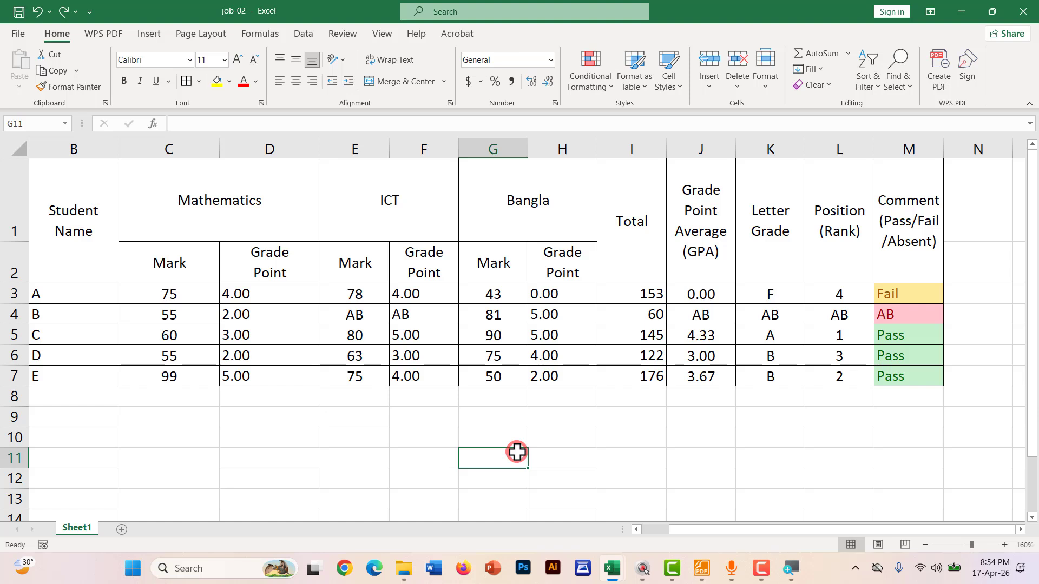
In the PDF notes, mark the 8. VLOOKUP heading and Dropdown List in red ink
{"action": "left_click", "coordinate": [701, 568]}
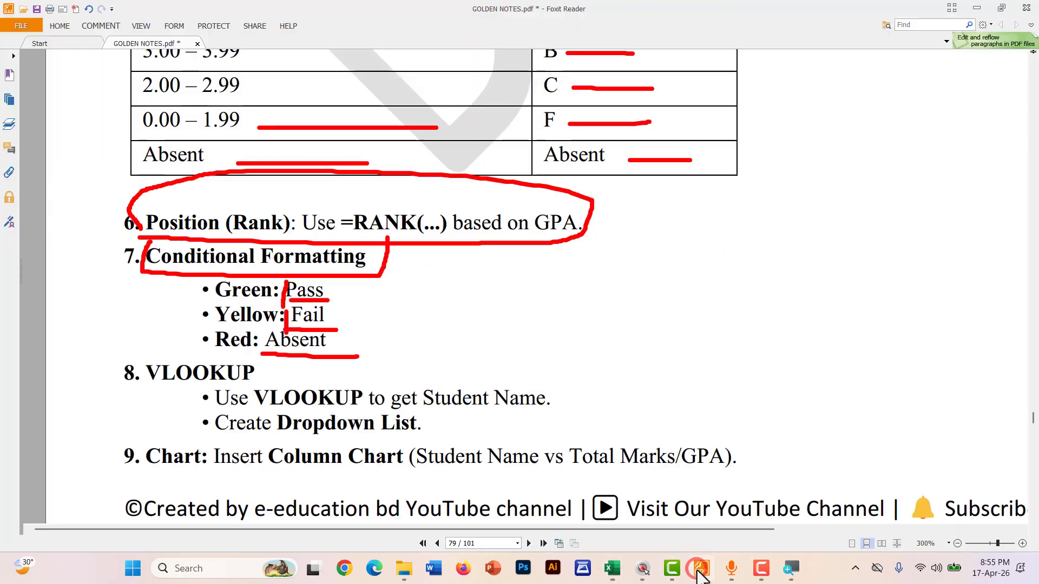
{"action": "scroll", "coordinate": [231, 322], "scroll_direction": "down", "scroll_amount": 3}
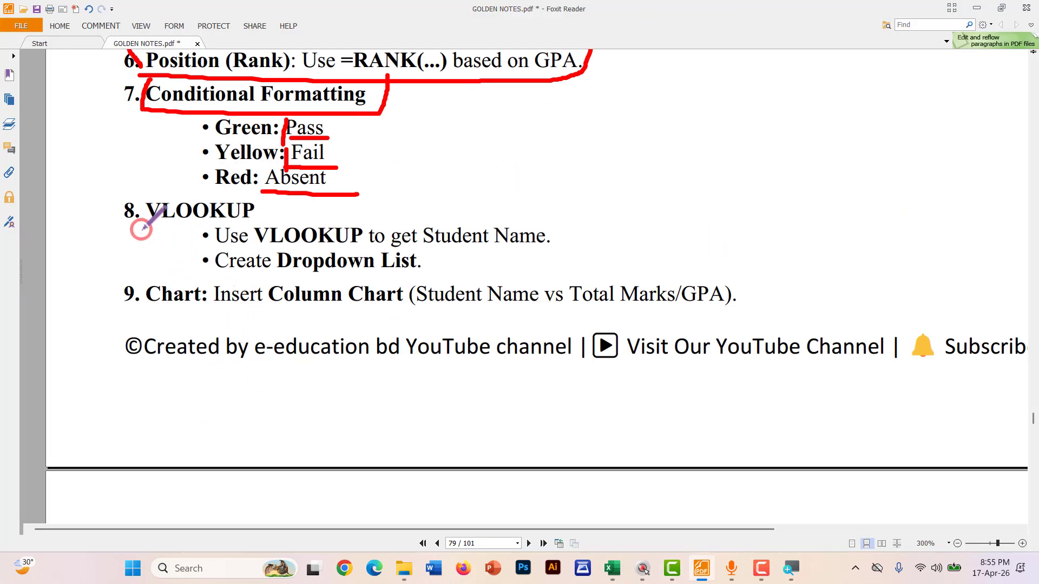
{"action": "mouse_move", "coordinate": [141, 228]}
{"action": "left_mouse_down"}
{"action": "mouse_move", "coordinate": [247, 226]}
{"action": "mouse_move", "coordinate": [276, 186]}
{"action": "mouse_move", "coordinate": [145, 174]}
{"action": "mouse_move", "coordinate": [136, 205]}
{"action": "left_mouse_up"}
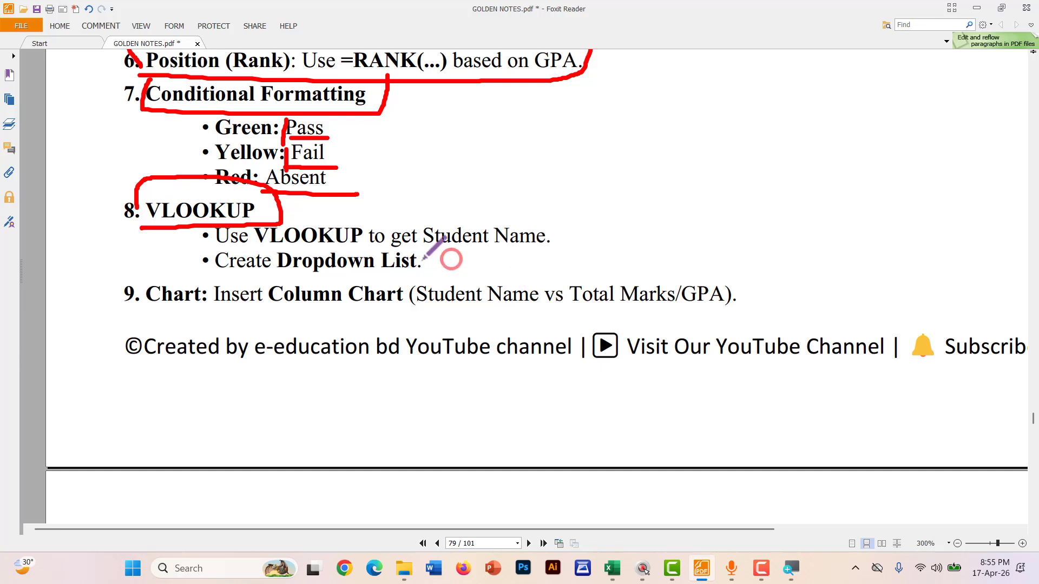
{"action": "key", "text": "ctrl+z"}
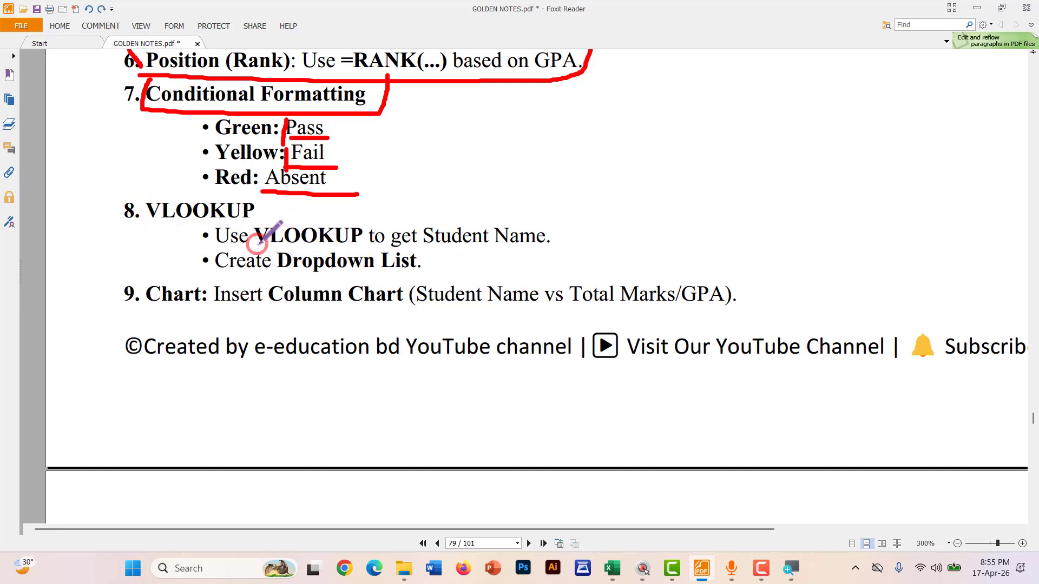
{"action": "left_click_drag", "start_coordinate": [256, 245], "coordinate": [404, 245]}
{"action": "mouse_move", "coordinate": [564, 243]}
{"action": "left_mouse_down"}
{"action": "mouse_move", "coordinate": [559, 205]}
{"action": "mouse_move", "coordinate": [319, 205]}
{"action": "mouse_move", "coordinate": [284, 215]}
{"action": "left_mouse_up"}
{"action": "mouse_move", "coordinate": [266, 266]}
{"action": "left_mouse_down"}
{"action": "mouse_move", "coordinate": [438, 273]}
{"action": "mouse_move", "coordinate": [306, 245]}
{"action": "mouse_move", "coordinate": [286, 251]}
{"action": "left_mouse_up"}
Circle the sample VLOOKUP table in red, then go back to the Excel sheet
{"action": "scroll", "coordinate": [440, 330], "scroll_direction": "down", "scroll_amount": 2}
{"action": "scroll", "coordinate": [440, 330], "scroll_direction": "down", "scroll_amount": 10}
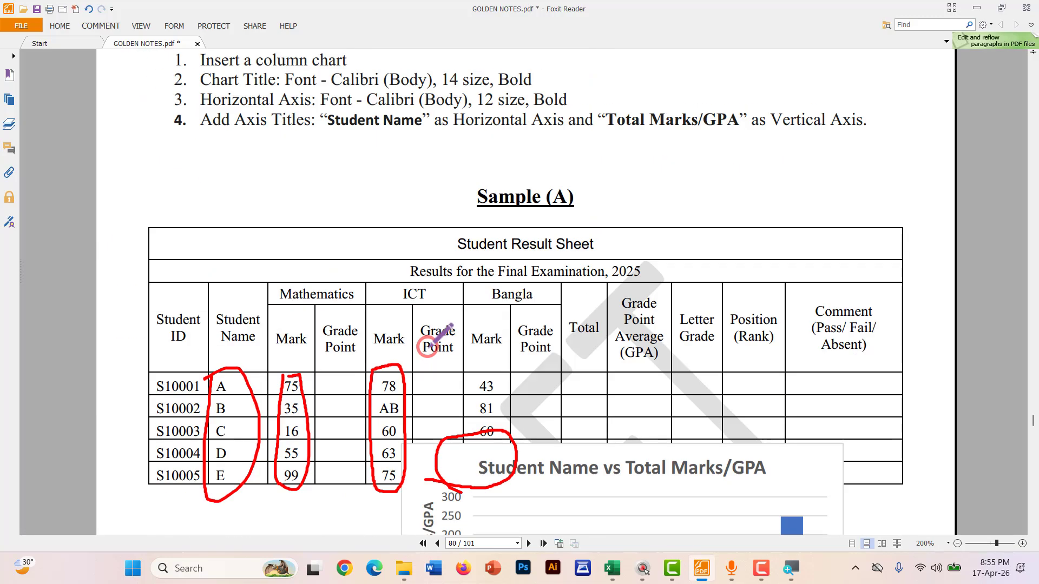
{"action": "scroll", "coordinate": [242, 406], "scroll_direction": "up", "scroll_amount": 1}
{"action": "mouse_move", "coordinate": [234, 384]}
{"action": "left_mouse_down"}
{"action": "mouse_move", "coordinate": [238, 514]}
{"action": "mouse_move", "coordinate": [378, 517]}
{"action": "mouse_move", "coordinate": [400, 373]}
{"action": "mouse_move", "coordinate": [241, 387]}
{"action": "left_mouse_up"}
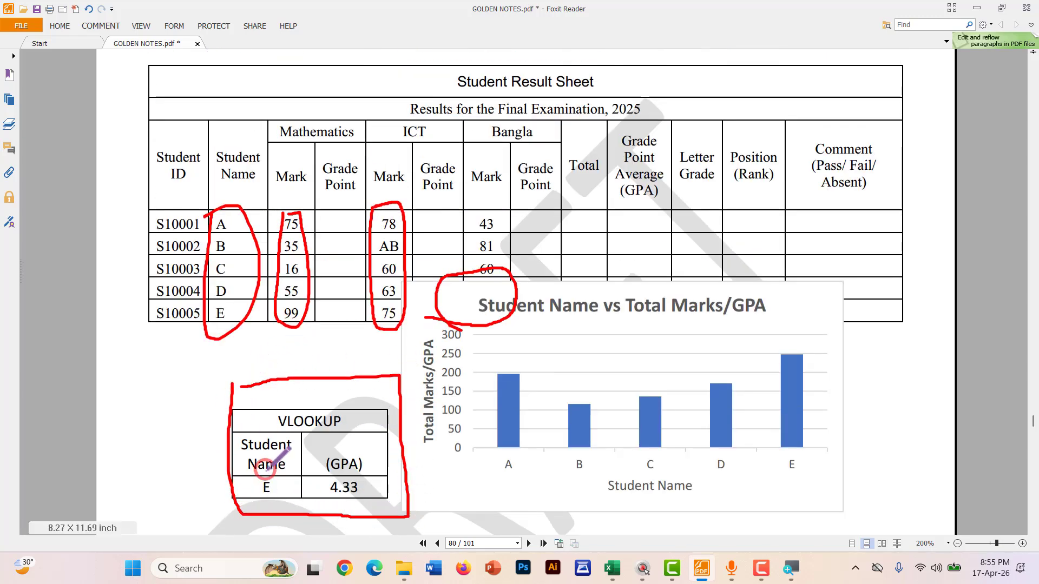
{"action": "mouse_move", "coordinate": [247, 470]}
{"action": "left_mouse_down"}
{"action": "mouse_move", "coordinate": [316, 469]}
{"action": "mouse_move", "coordinate": [265, 476]}
{"action": "mouse_move", "coordinate": [256, 490]}
{"action": "mouse_move", "coordinate": [297, 493]}
{"action": "mouse_move", "coordinate": [299, 484]}
{"action": "left_mouse_up"}
{"action": "mouse_move", "coordinate": [363, 478]}
{"action": "left_mouse_down"}
{"action": "mouse_move", "coordinate": [345, 482]}
{"action": "mouse_move", "coordinate": [363, 483]}
{"action": "mouse_move", "coordinate": [357, 478]}
{"action": "left_mouse_up"}
{"action": "key", "text": "ctrl+z"}
{"action": "key", "text": "ctrl+z"}
{"action": "key", "text": "ctrl+z"}
{"action": "key", "text": "ctrl+z"}
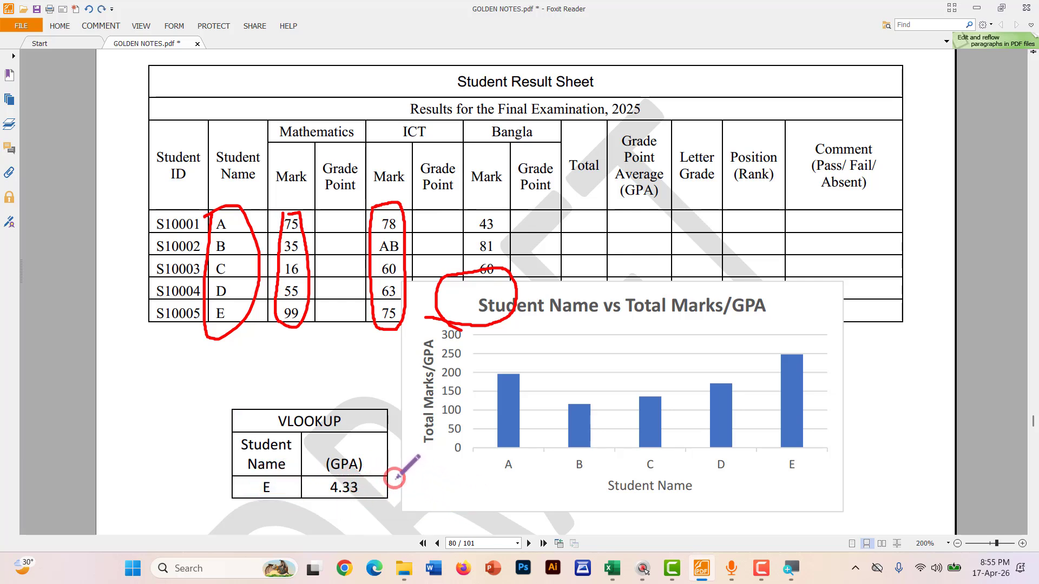
{"action": "left_click", "coordinate": [609, 565]}
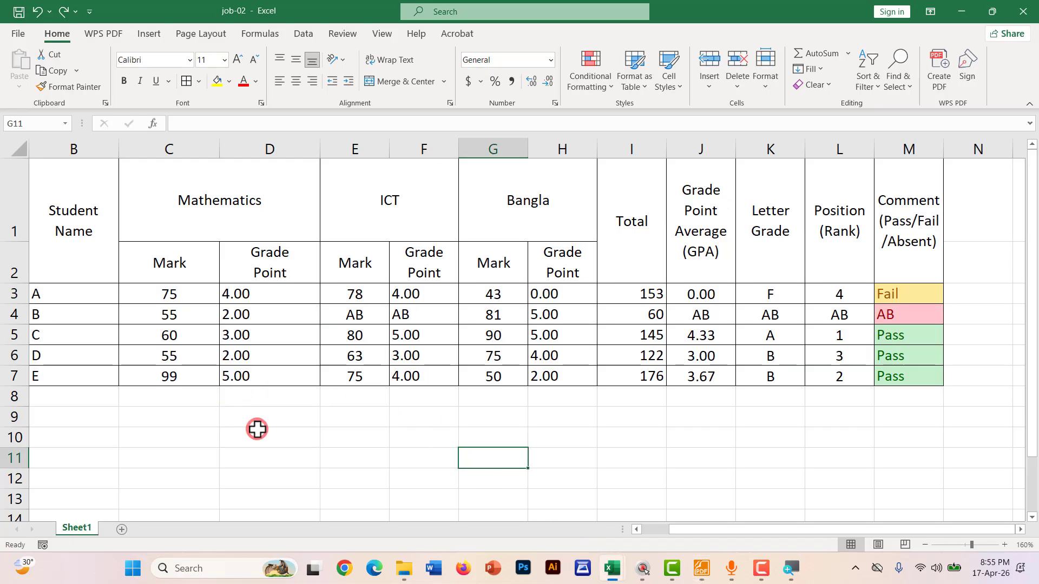
Enter Vlookup in D11, Student name in D12 and (GPA) in E12, then select D11:E11
{"action": "scroll", "coordinate": [245, 434], "scroll_direction": "down", "scroll_amount": 2}
{"action": "scroll", "coordinate": [246, 434], "scroll_direction": "up", "scroll_amount": 2}
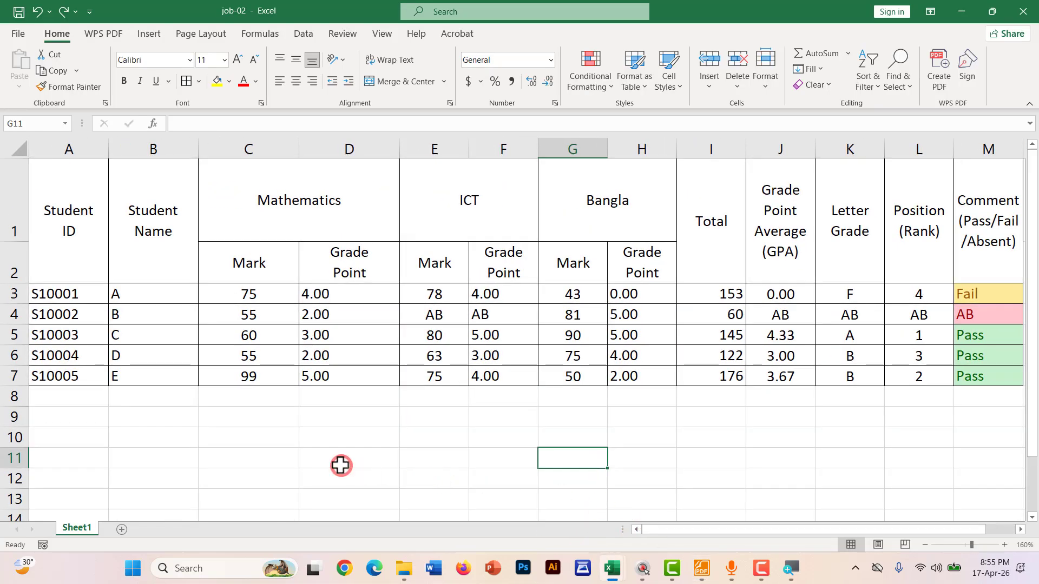
{"action": "left_click", "coordinate": [312, 458]}
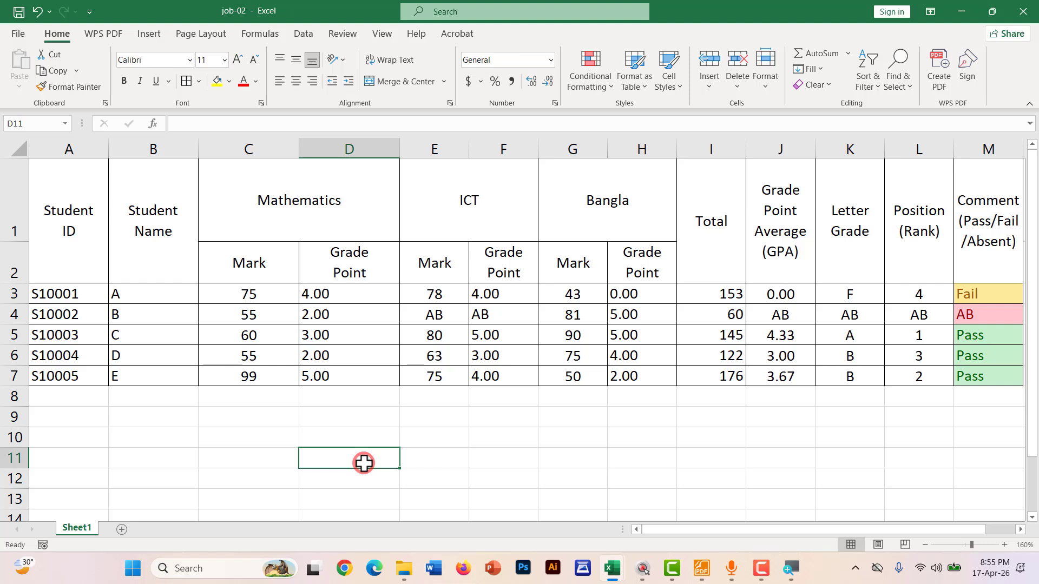
{"action": "type", "text": "Vl"}
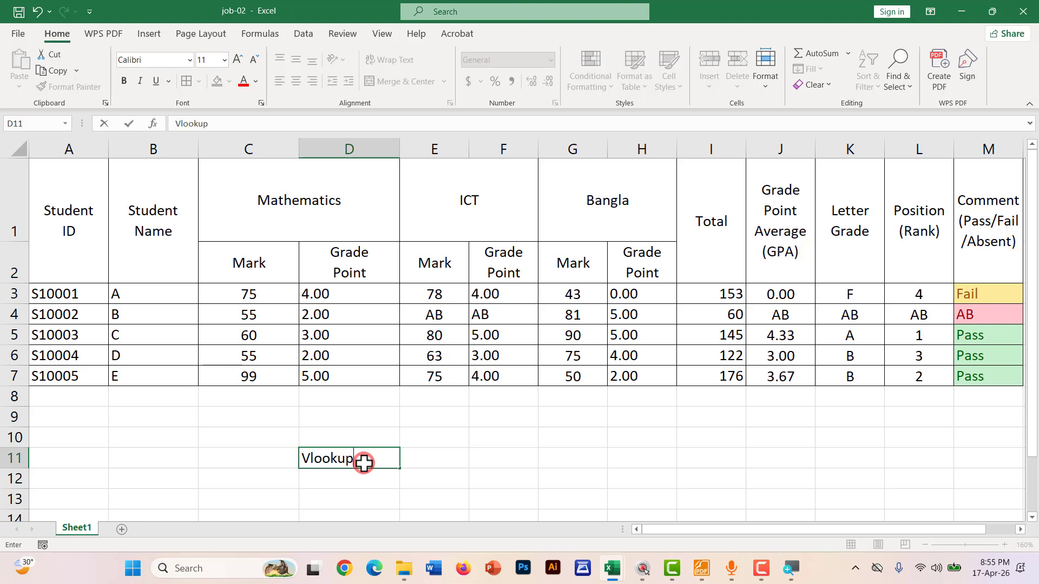
{"action": "type", "text": "ookup"}
{"action": "key", "text": "Tab"}
{"action": "left_click", "coordinate": [337, 476]}
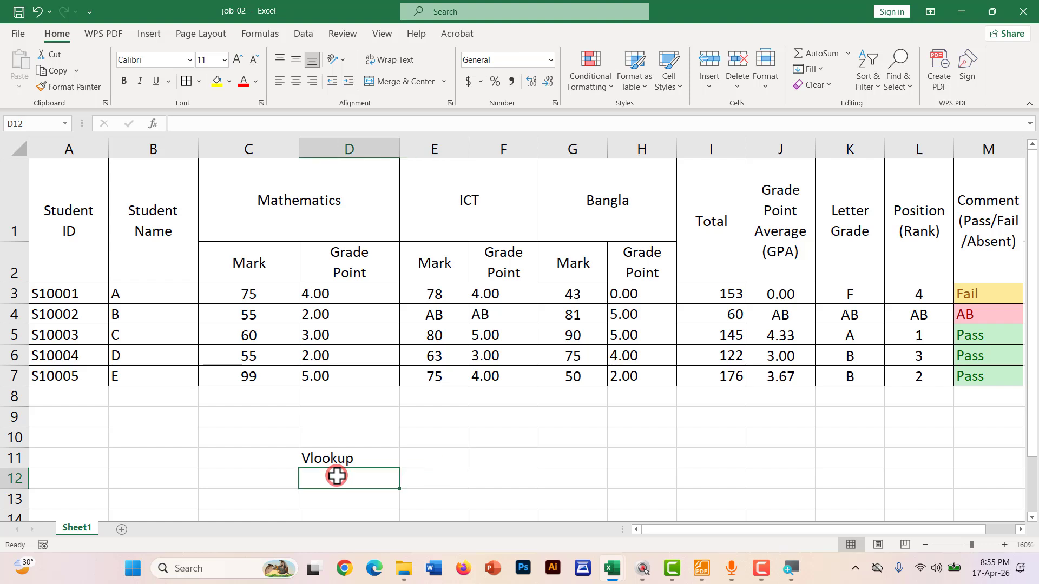
{"action": "type", "text": "St"}
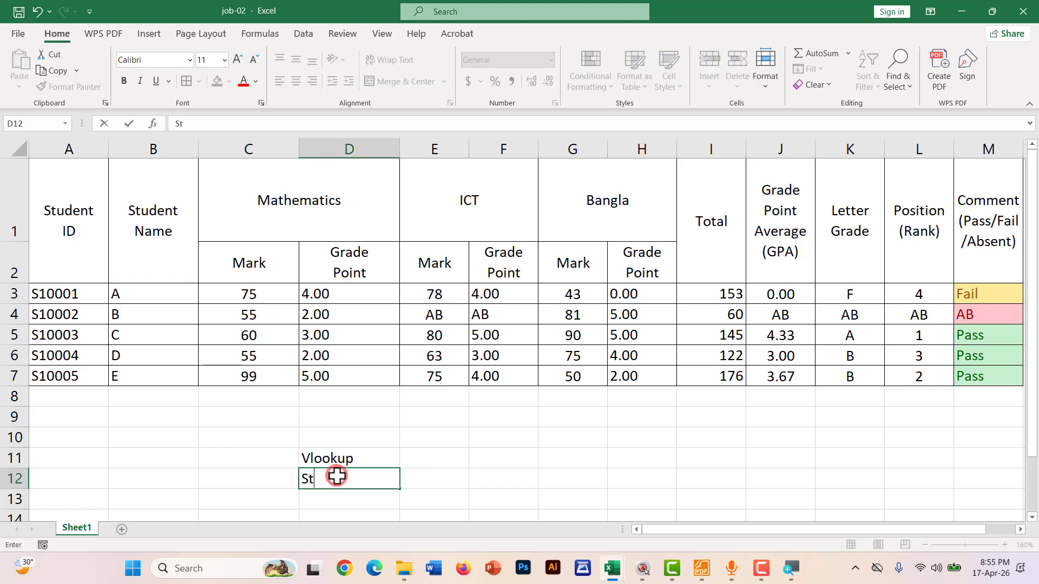
{"action": "type", "text": "udent"}
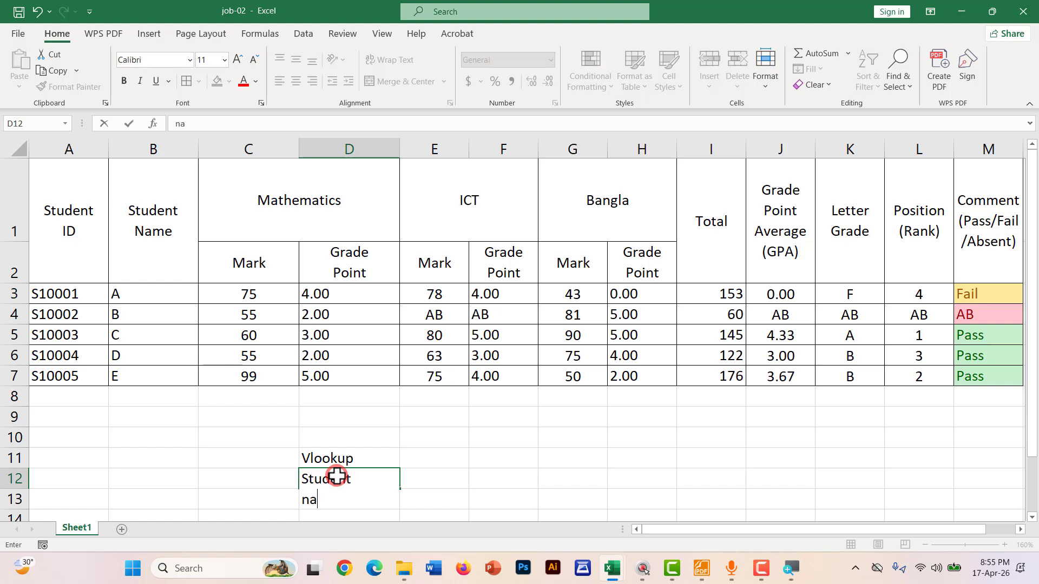
{"action": "key", "text": "Tab"}
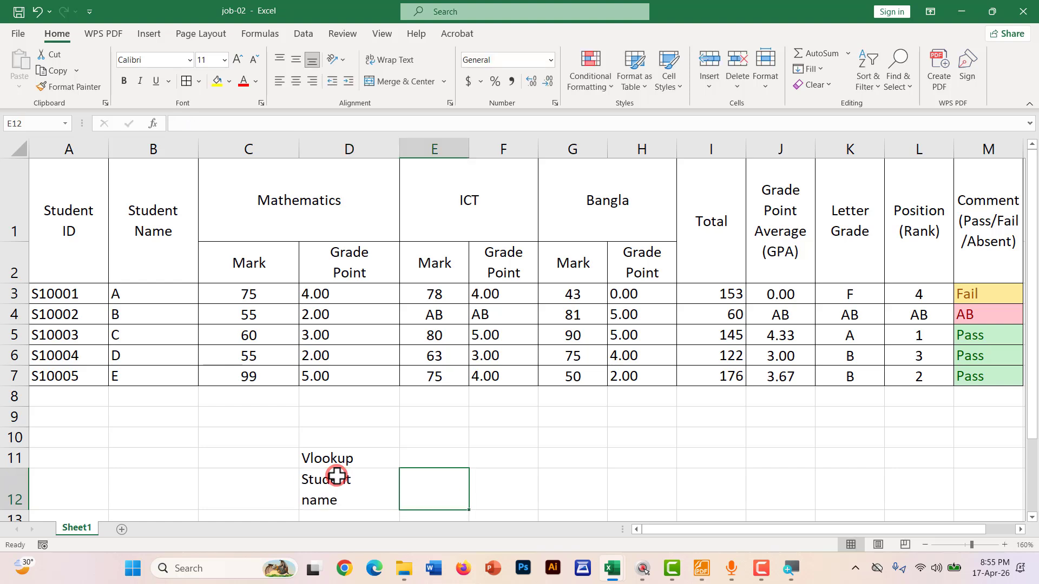
{"action": "type", "text": "(G"}
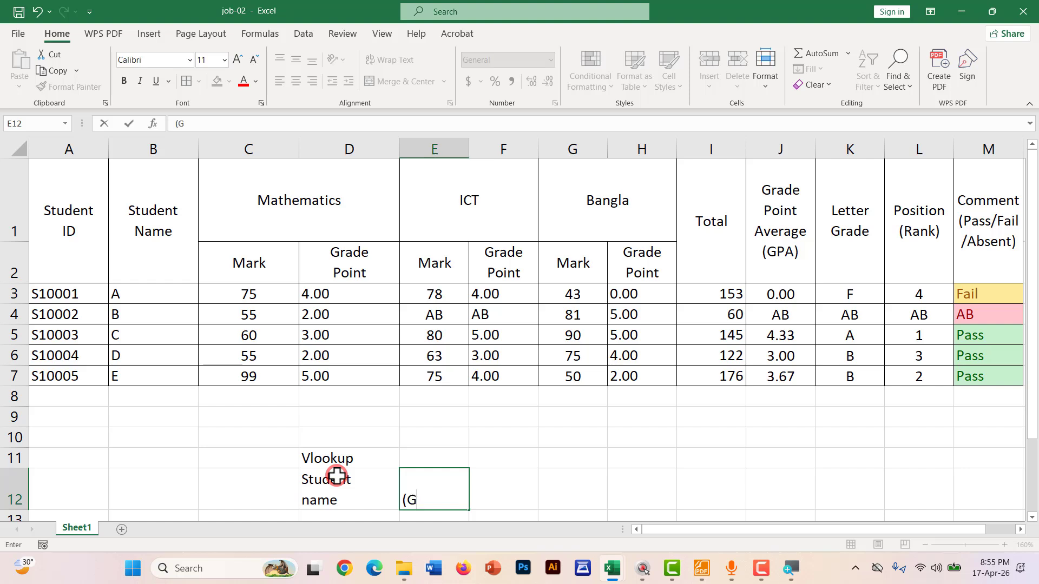
{"action": "type", "text": "PA)"}
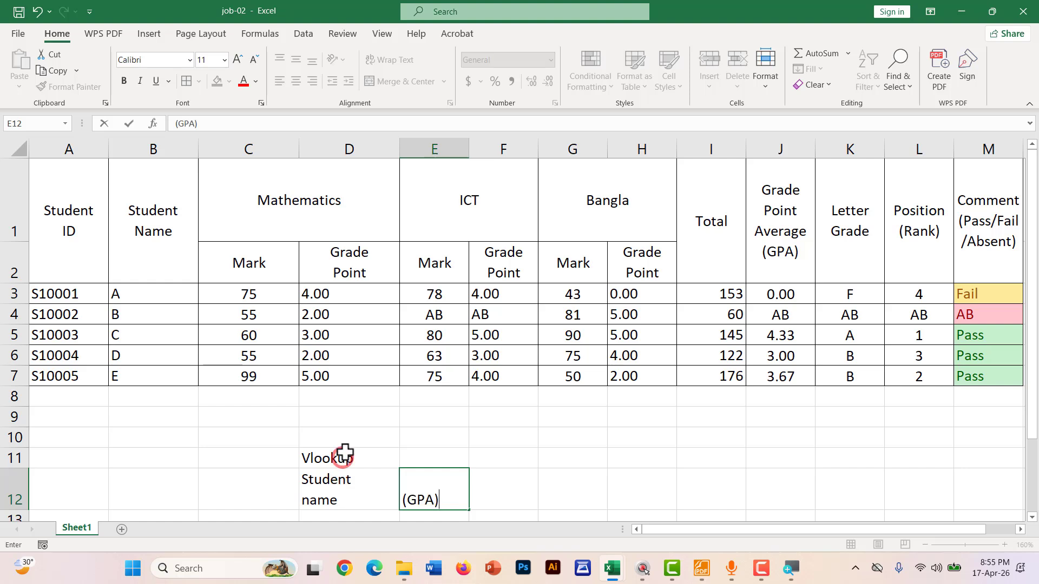
{"action": "left_click", "coordinate": [424, 458]}
{"action": "left_click_drag", "start_coordinate": [393, 458], "coordinate": [331, 457]}
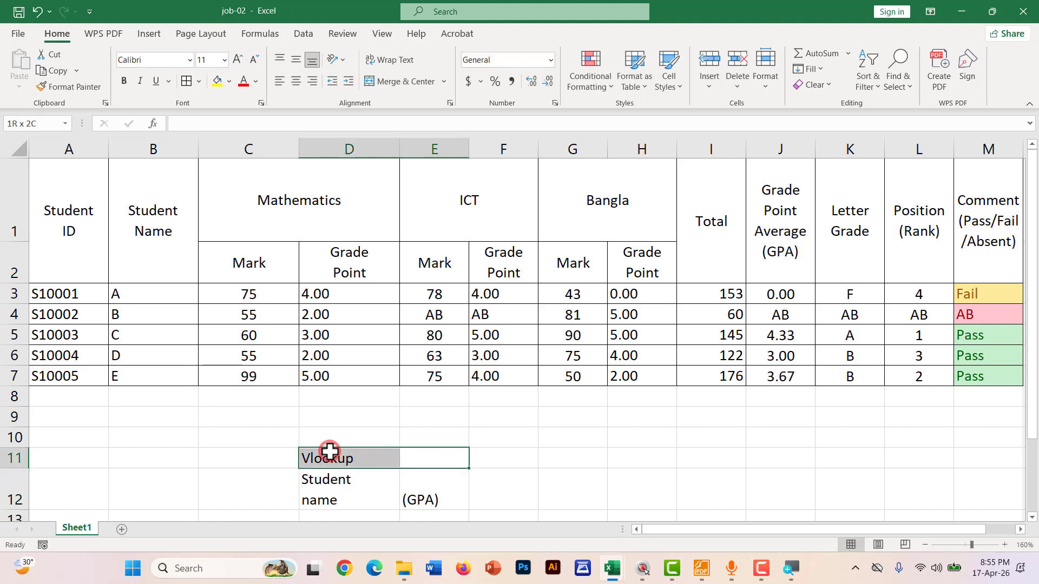
Merge and centre Vlookup across D11:E11 and apply All Borders to D11:E13
{"action": "left_click", "coordinate": [391, 78]}
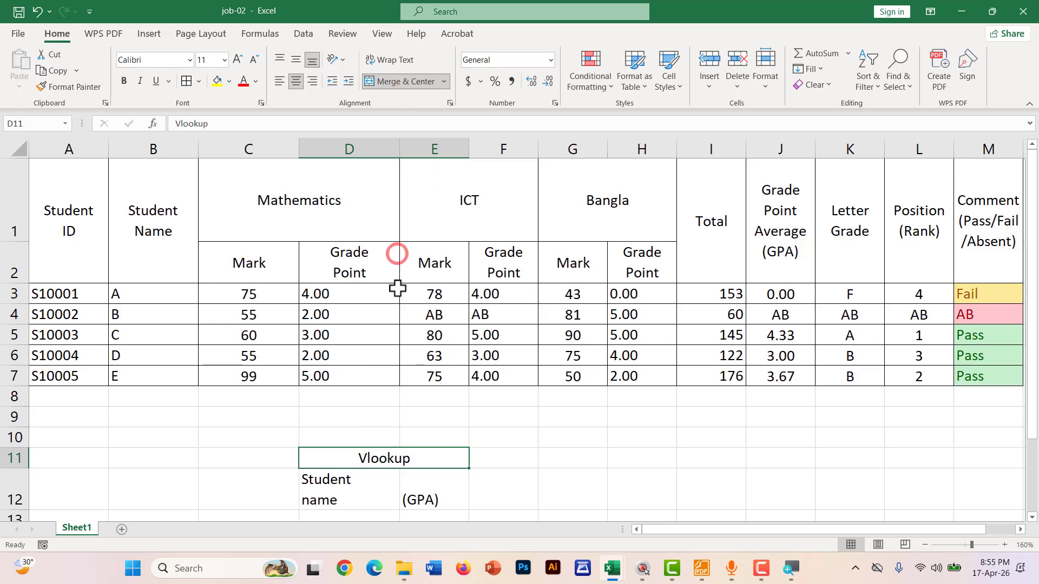
{"action": "scroll", "coordinate": [398, 419], "scroll_direction": "down", "scroll_amount": 1}
{"action": "left_click_drag", "start_coordinate": [310, 427], "coordinate": [325, 480]}
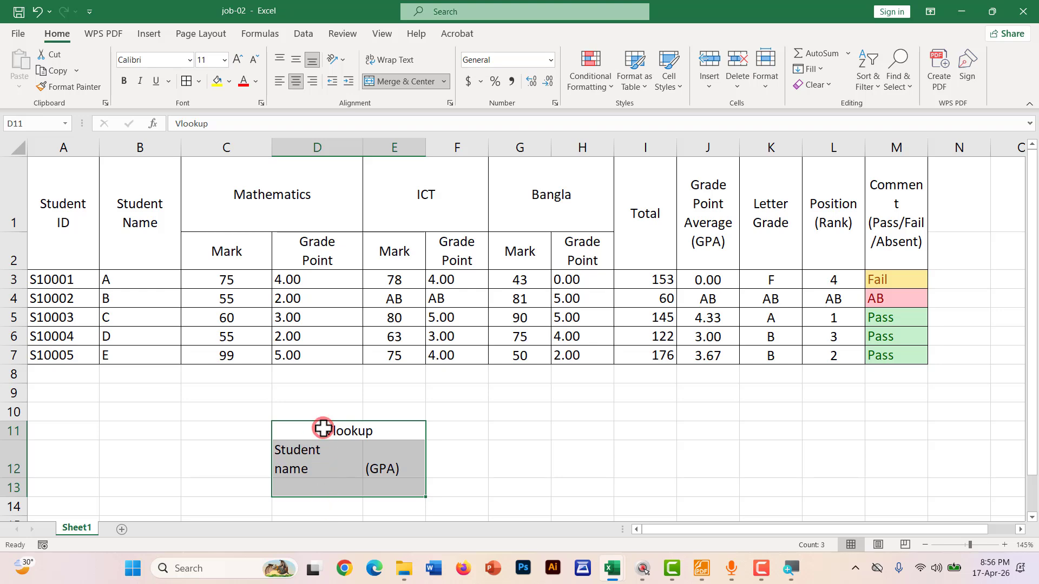
{"action": "left_click", "coordinate": [198, 80]}
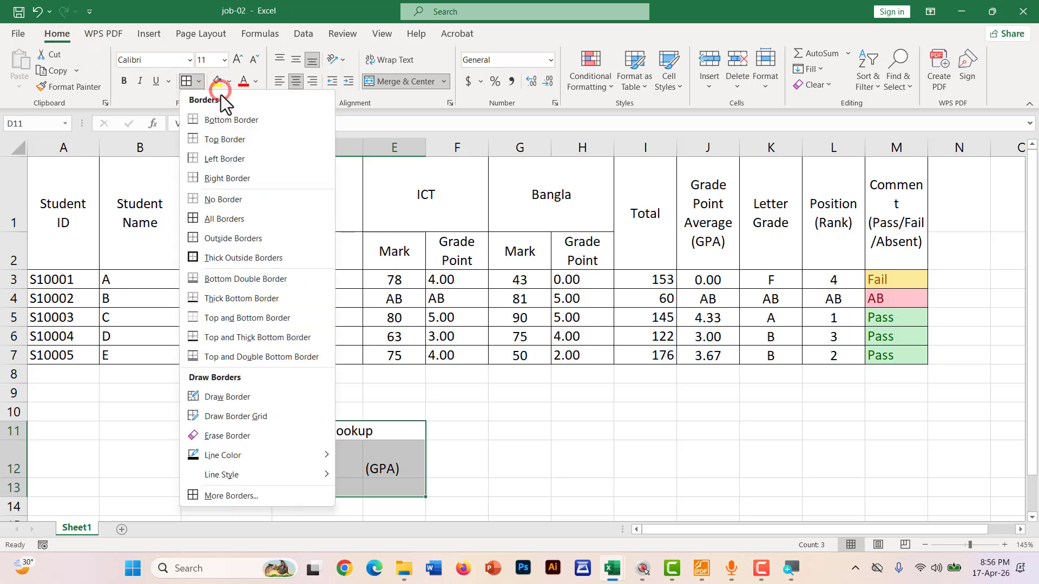
{"action": "left_click", "coordinate": [200, 229]}
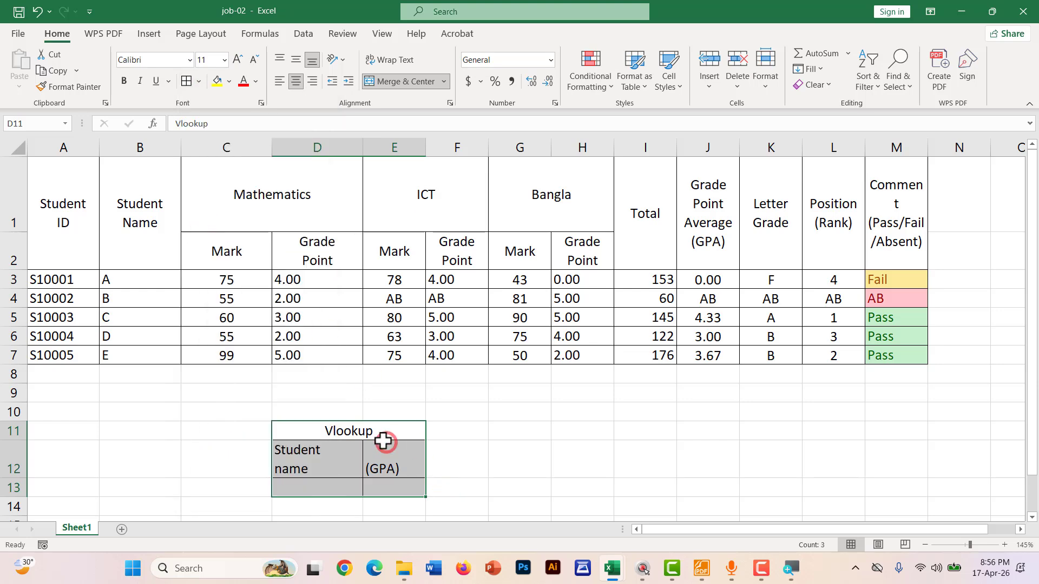
Middle-align and centre the lookup box headers, then select D13
{"action": "scroll", "coordinate": [383, 441], "scroll_direction": "down", "scroll_amount": 1}
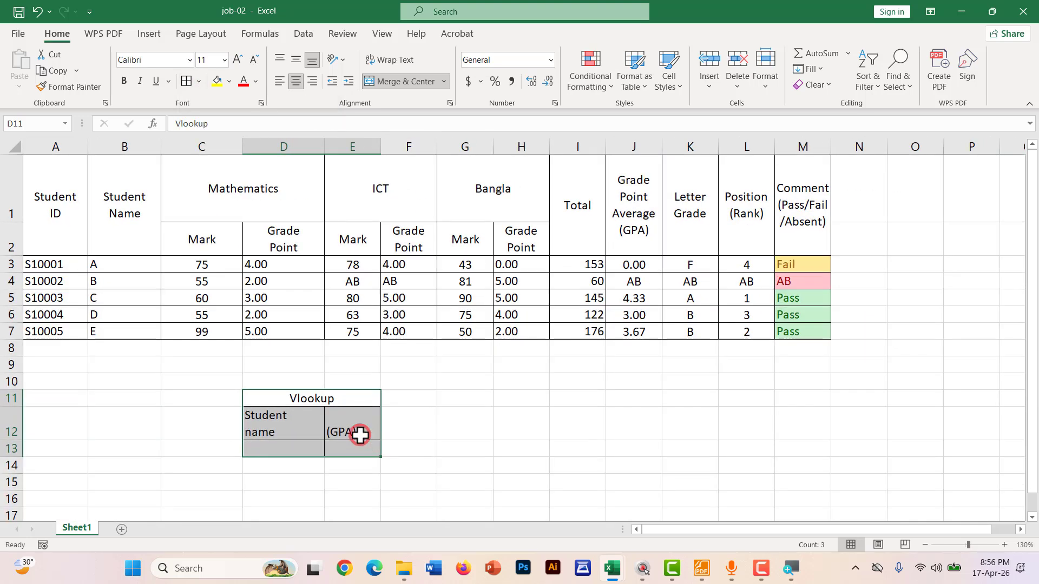
{"action": "left_click", "coordinate": [296, 60]}
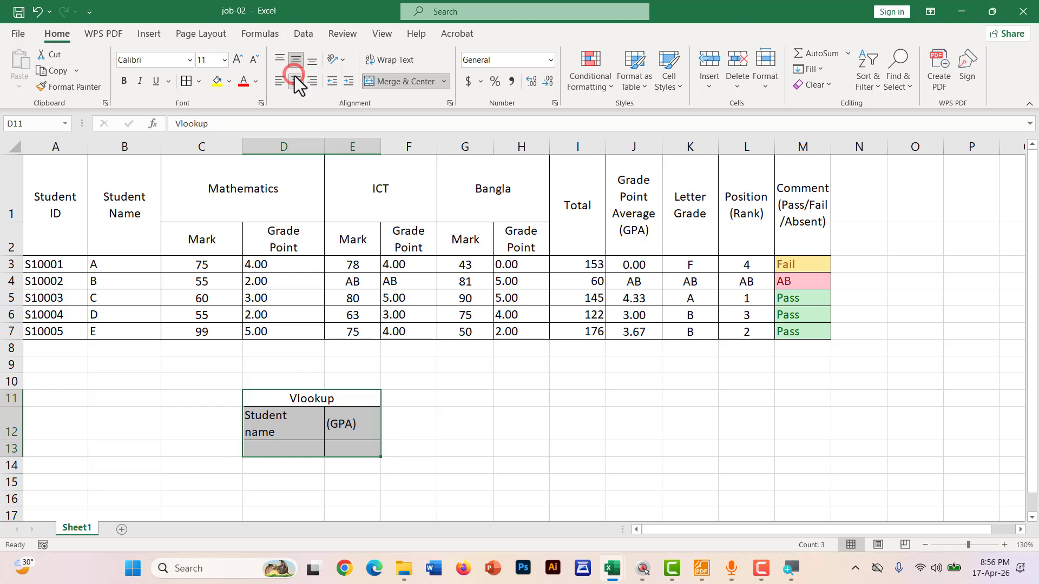
{"action": "left_click", "coordinate": [295, 77]}
{"action": "left_click", "coordinate": [412, 482]}
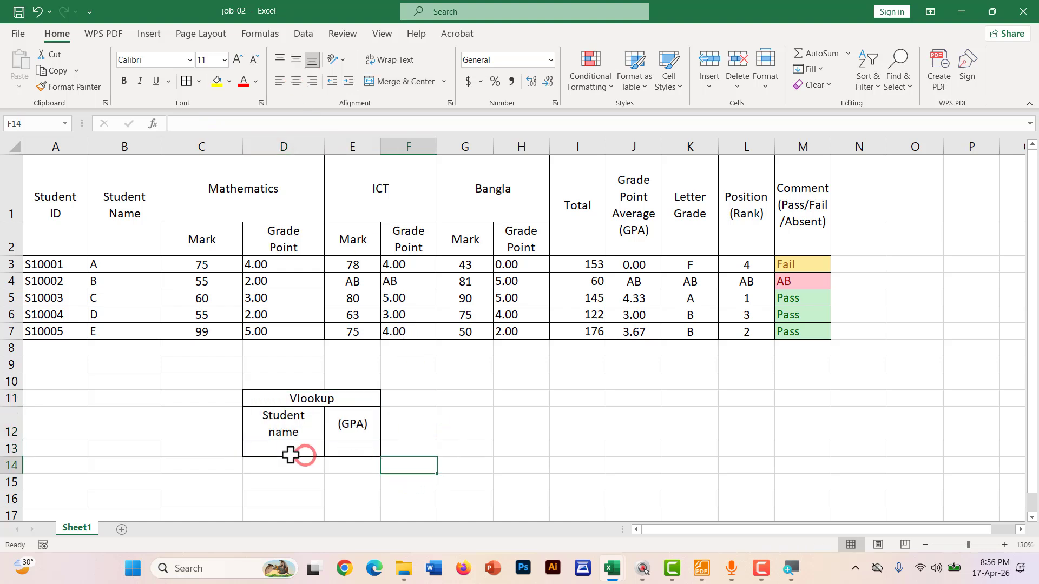
{"action": "left_click", "coordinate": [287, 449]}
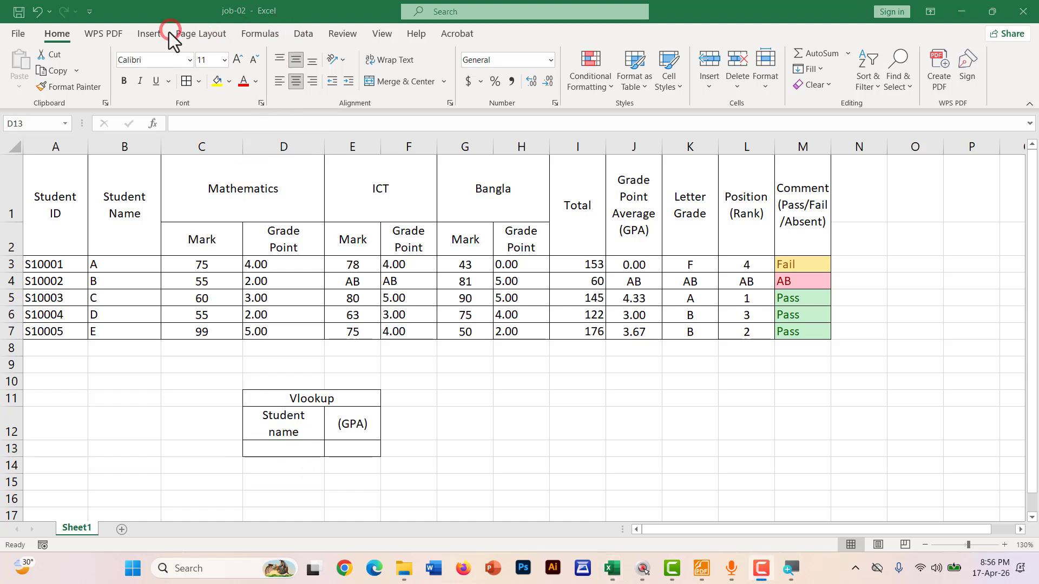
Add List data validation to D13 with source =$B$3:$B$7
{"action": "left_click", "coordinate": [287, 448]}
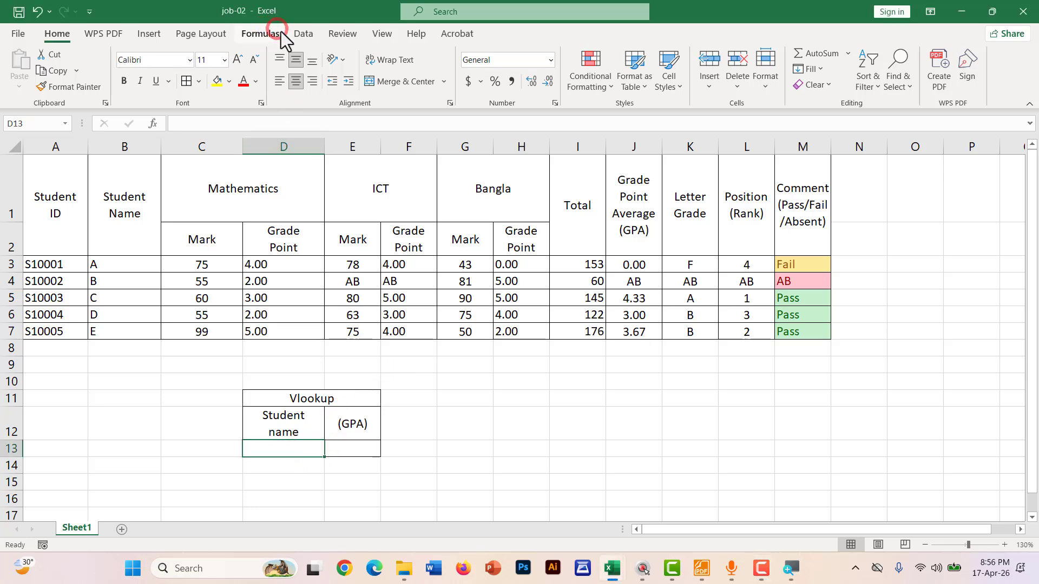
{"action": "left_click", "coordinate": [303, 33]}
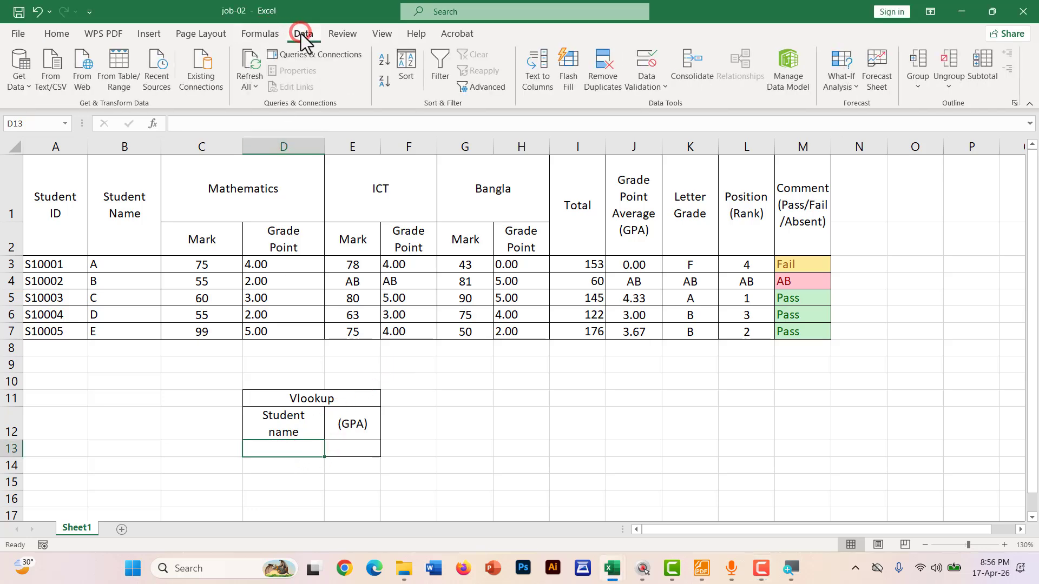
{"action": "left_click", "coordinate": [647, 65]}
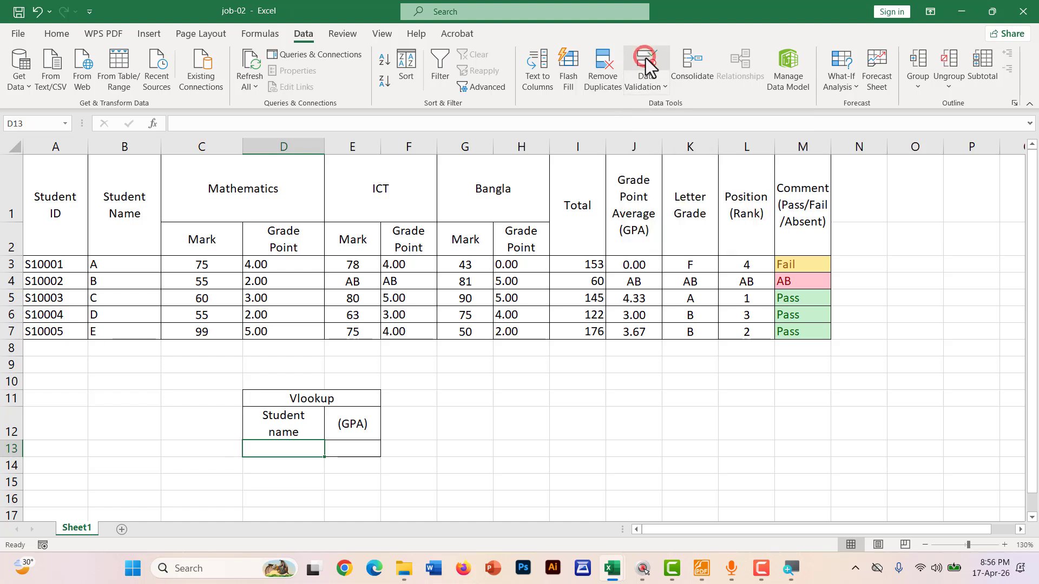
{"action": "left_click", "coordinate": [645, 59]}
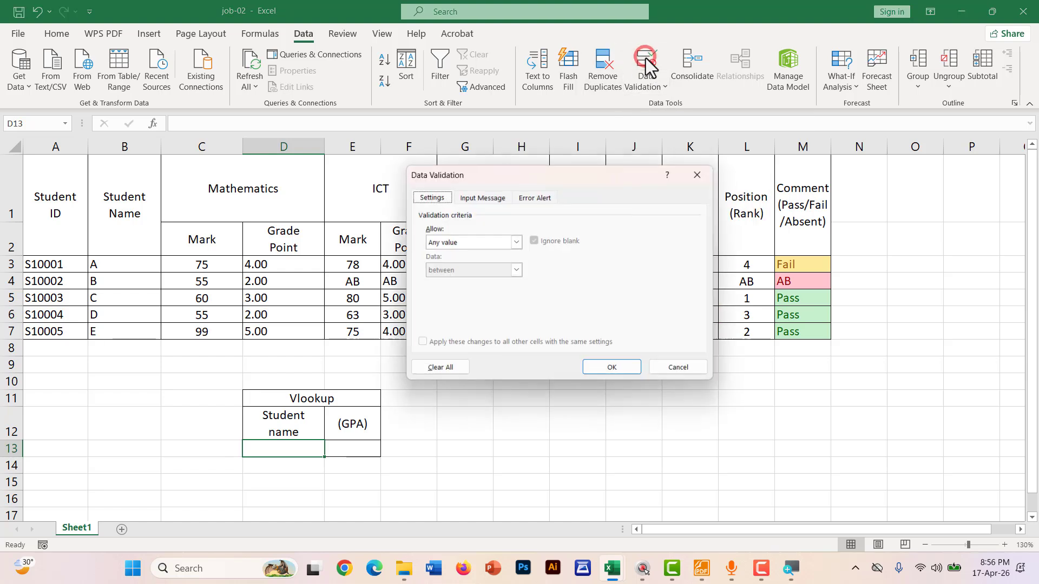
{"action": "left_click", "coordinate": [453, 251]}
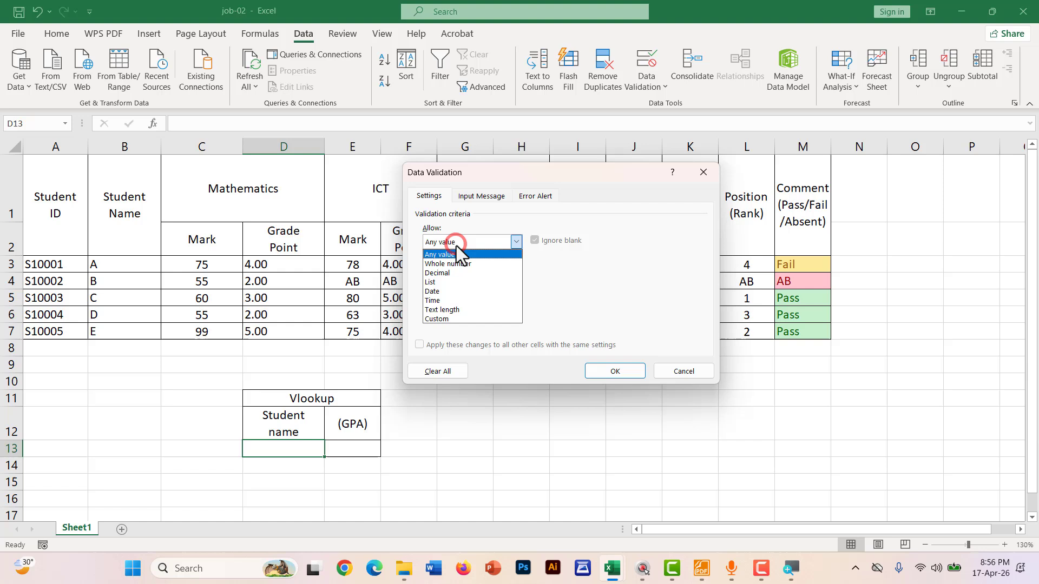
{"action": "left_click", "coordinate": [451, 282]}
{"action": "left_click", "coordinate": [431, 299]}
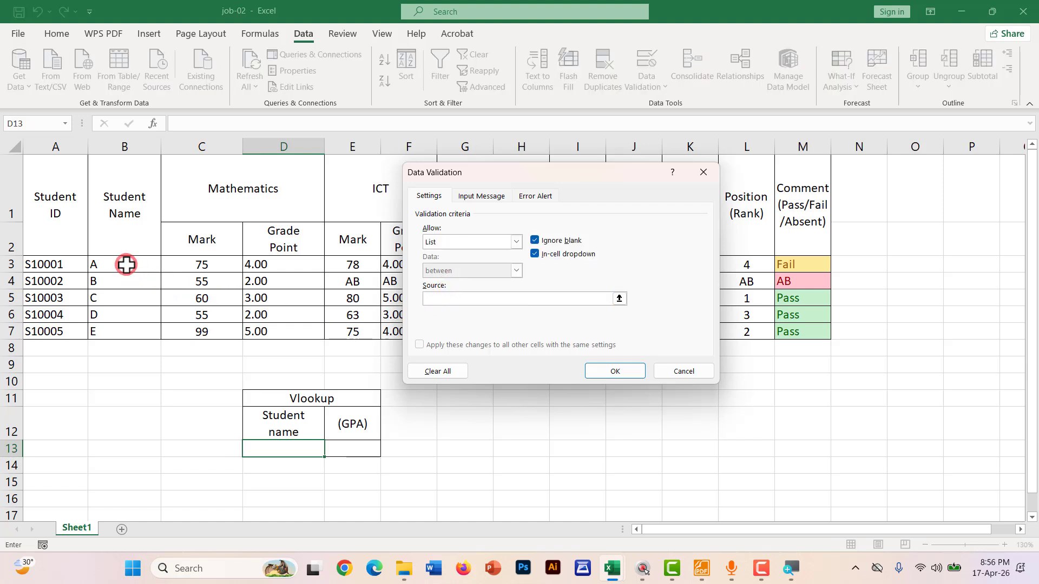
{"action": "left_click_drag", "start_coordinate": [126, 264], "coordinate": [121, 332]}
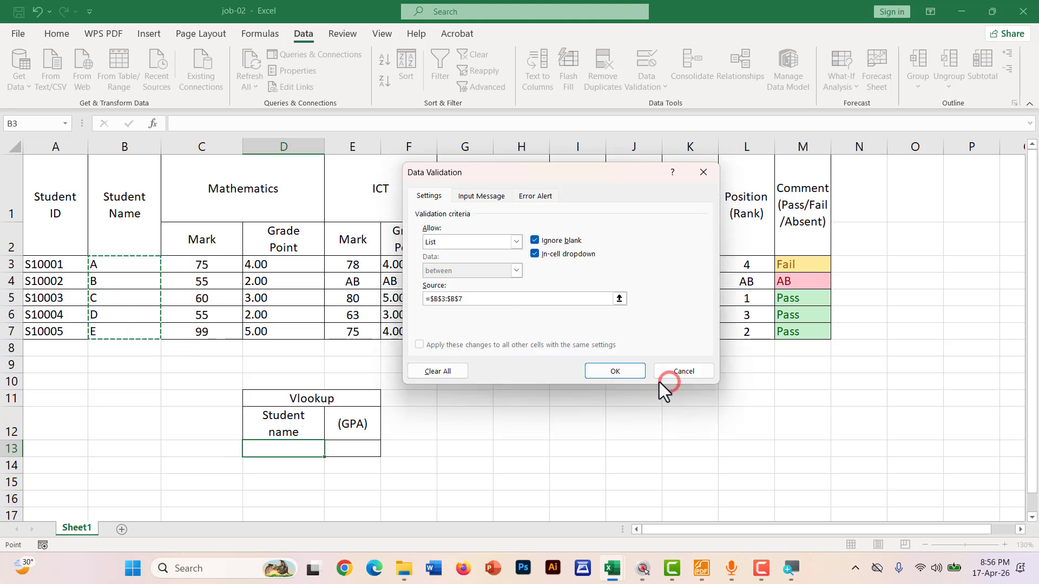
{"action": "left_click", "coordinate": [622, 372]}
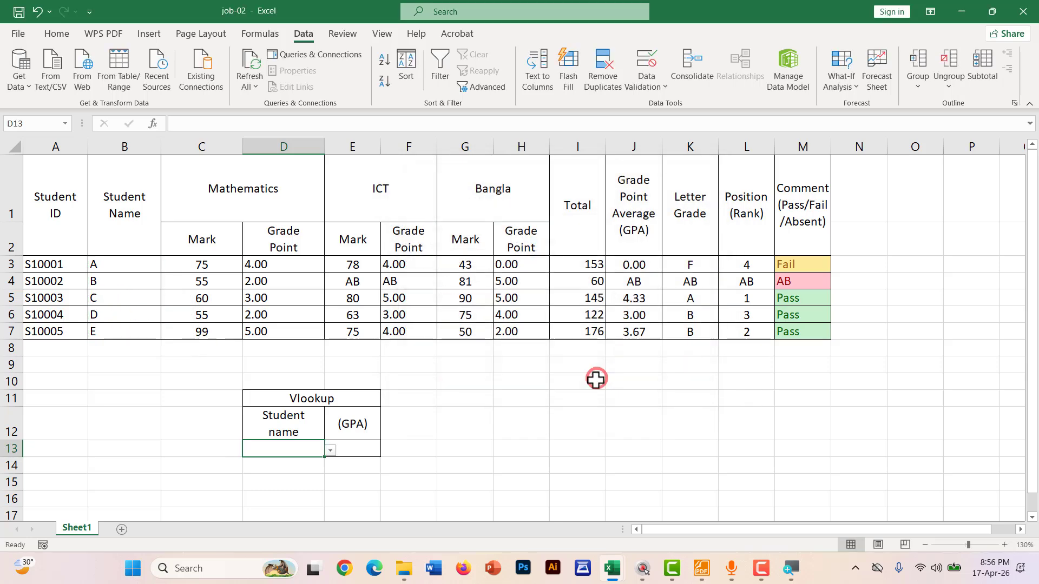
Test the D13 drop-down with student A, widen column E, and choose student C
{"action": "left_click", "coordinate": [329, 452]}
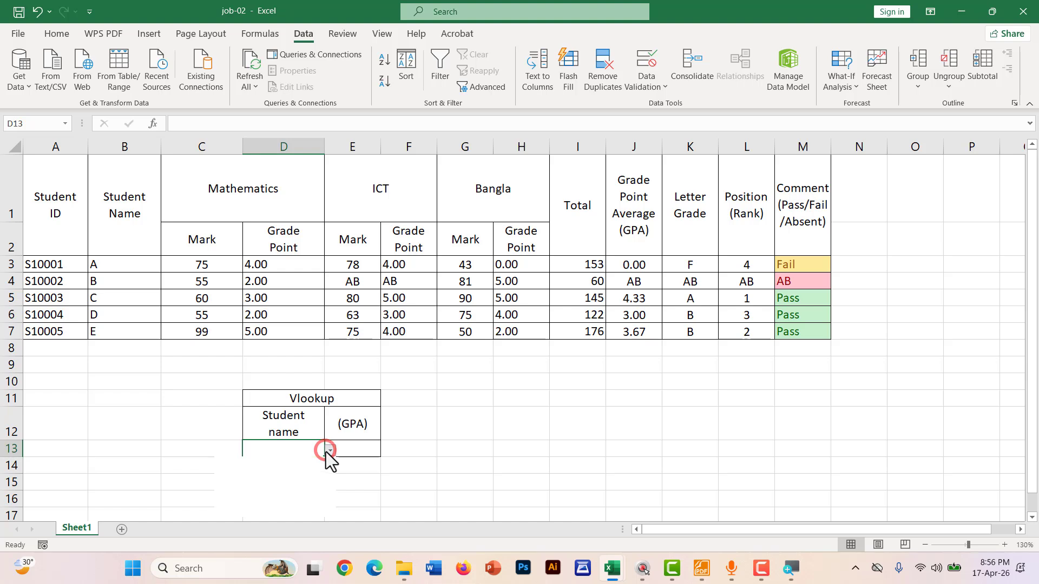
{"action": "left_click", "coordinate": [239, 466]}
{"action": "left_click", "coordinate": [473, 483]}
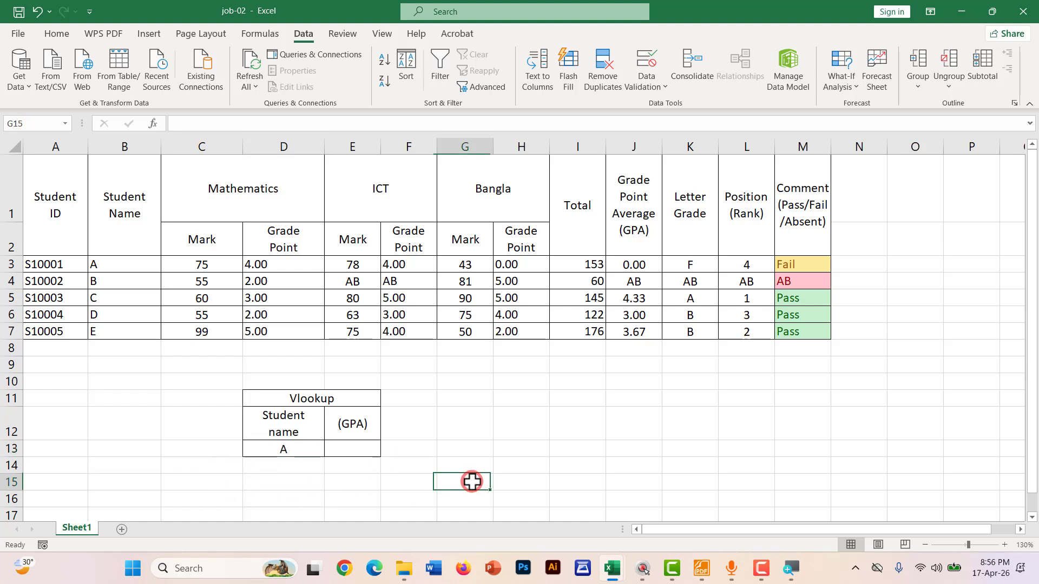
{"action": "left_click", "coordinate": [346, 449]}
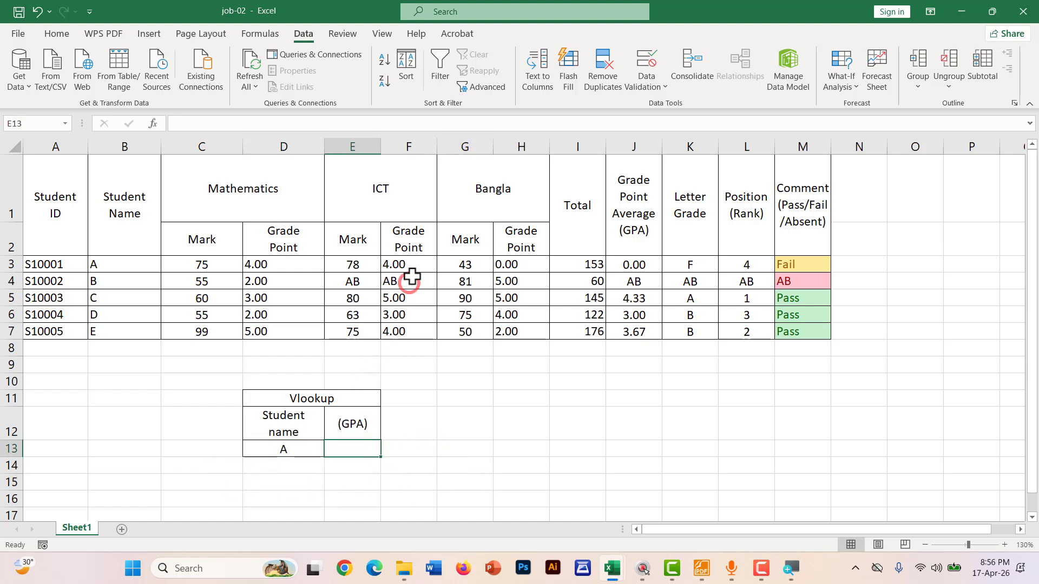
{"action": "left_click_drag", "start_coordinate": [381, 147], "coordinate": [374, 299]}
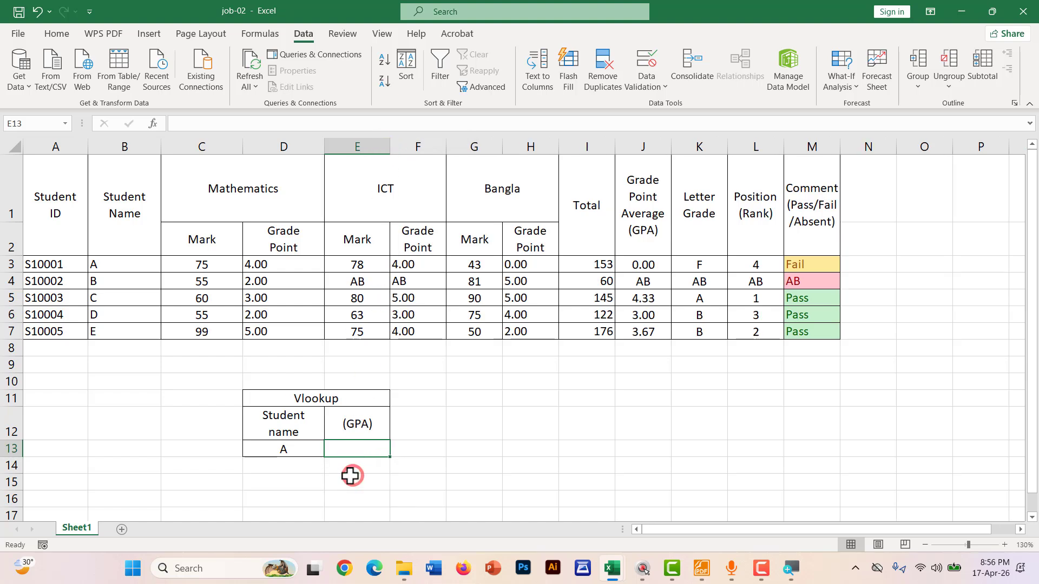
{"action": "left_click", "coordinate": [311, 450]}
{"action": "left_click", "coordinate": [330, 450]}
{"action": "left_click", "coordinate": [264, 486]}
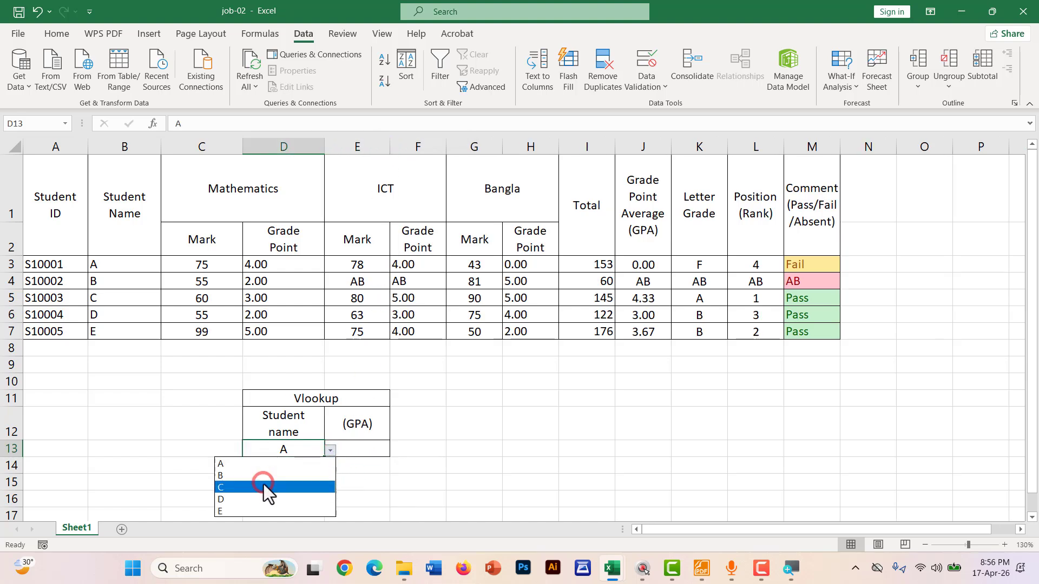
{"action": "left_click", "coordinate": [373, 447]}
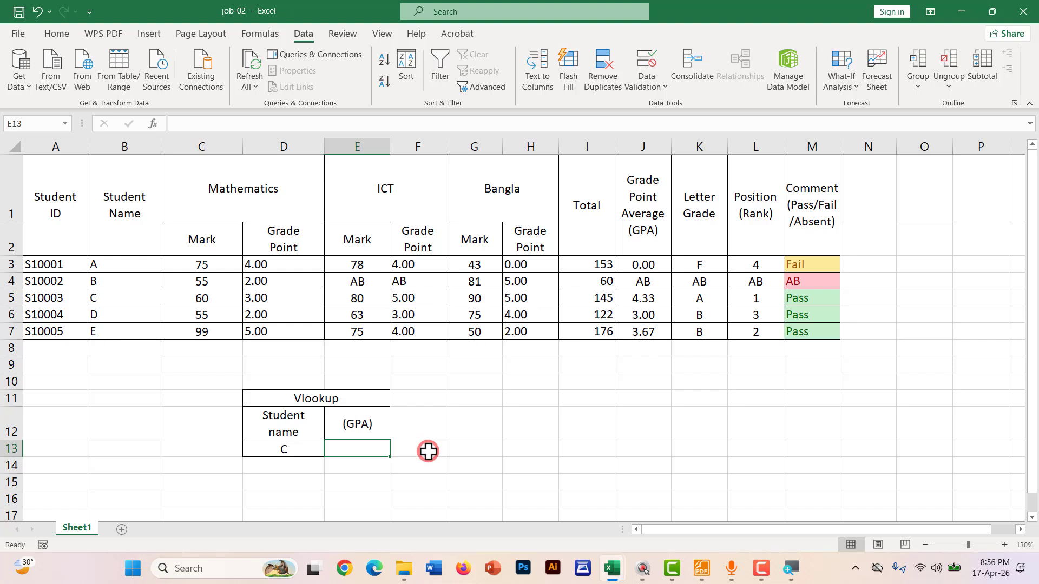
{"action": "key", "text": "ctrl+2"}
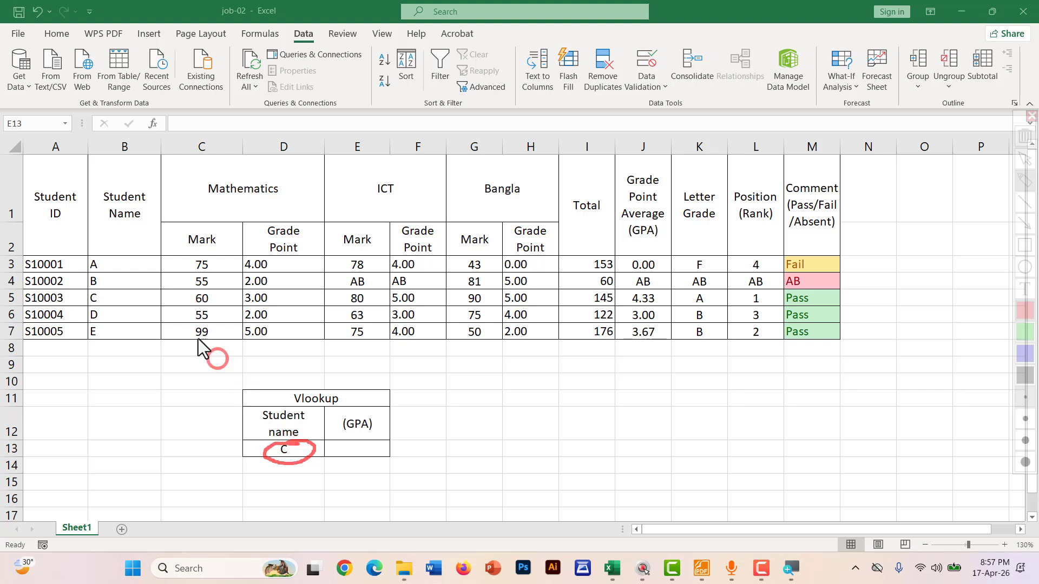
{"action": "mouse_move", "coordinate": [86, 250]}
{"action": "left_mouse_down"}
{"action": "mouse_move", "coordinate": [76, 338]}
{"action": "mouse_move", "coordinate": [573, 343]}
{"action": "left_mouse_up"}
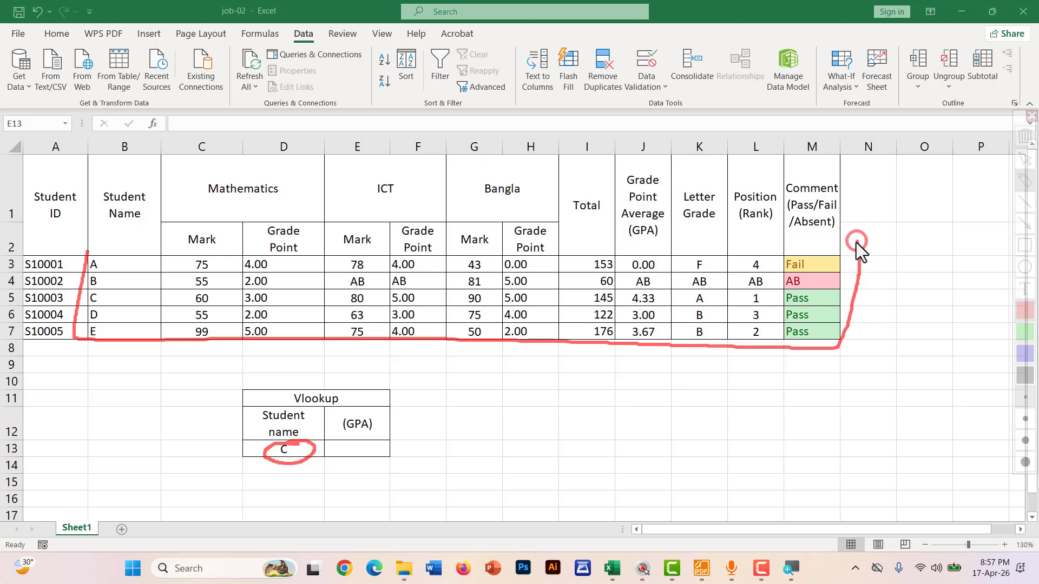
{"action": "left_click_drag", "start_coordinate": [856, 243], "coordinate": [121, 248]}
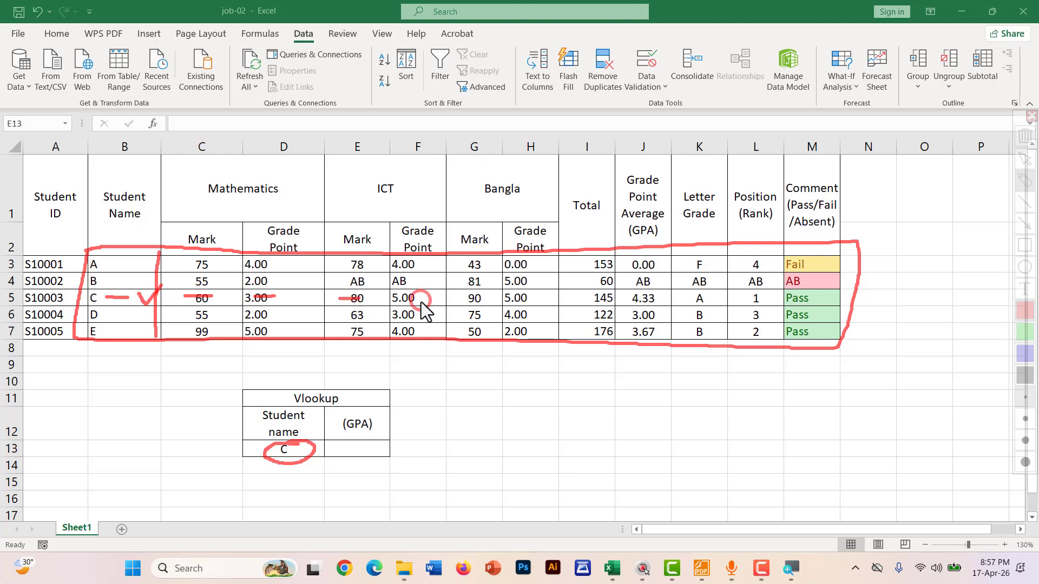
{"action": "left_click_drag", "start_coordinate": [471, 297], "coordinate": [482, 296]}
{"action": "mouse_move", "coordinate": [581, 297]}
{"action": "left_mouse_down"}
{"action": "mouse_move", "coordinate": [641, 283]}
{"action": "mouse_move", "coordinate": [617, 308]}
{"action": "mouse_move", "coordinate": [647, 313]}
{"action": "mouse_move", "coordinate": [659, 295]}
{"action": "left_mouse_up"}
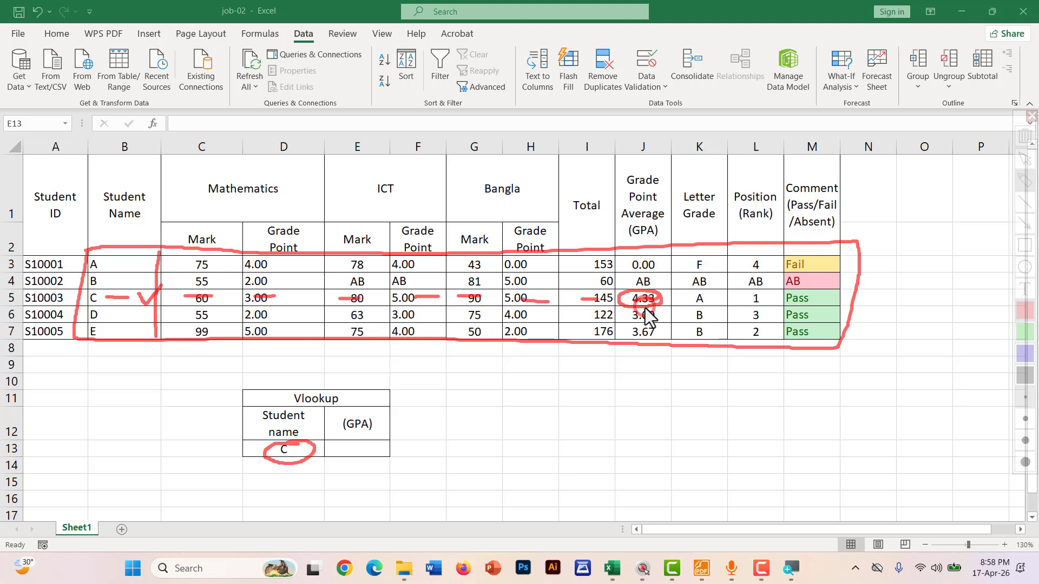
{"action": "key", "text": "Escape"}
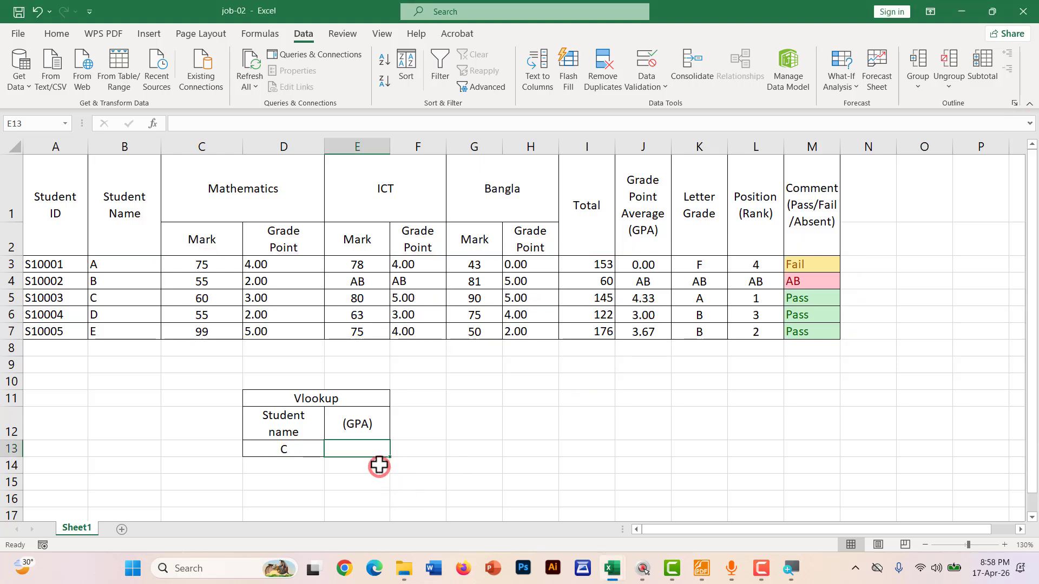
Start a =VLOOKUP in E13, erase it, and show the Home formatting options
{"action": "type", "text": "="}
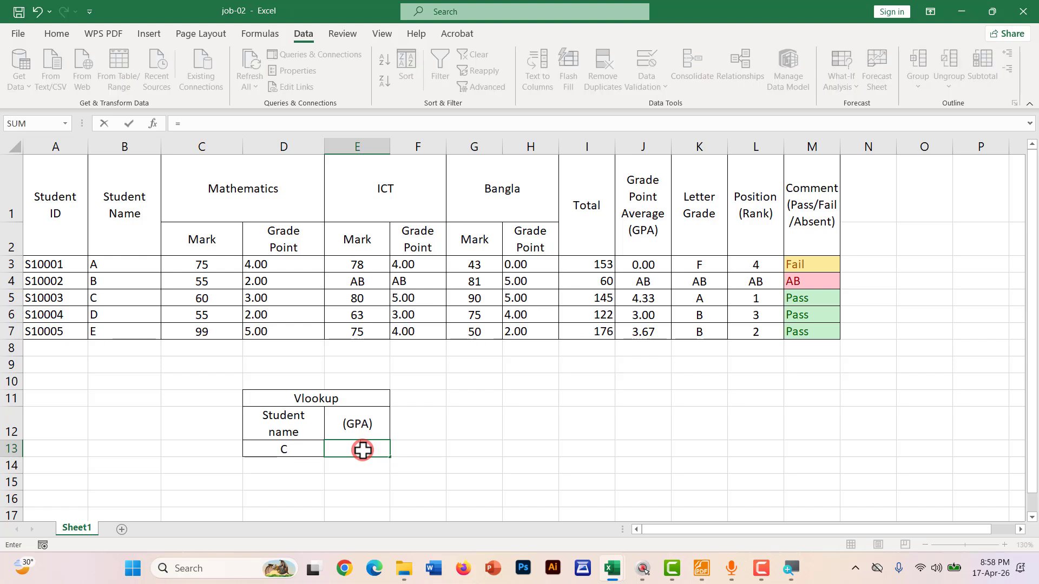
{"action": "type", "text": "vl"}
{"action": "key", "text": "Tab"}
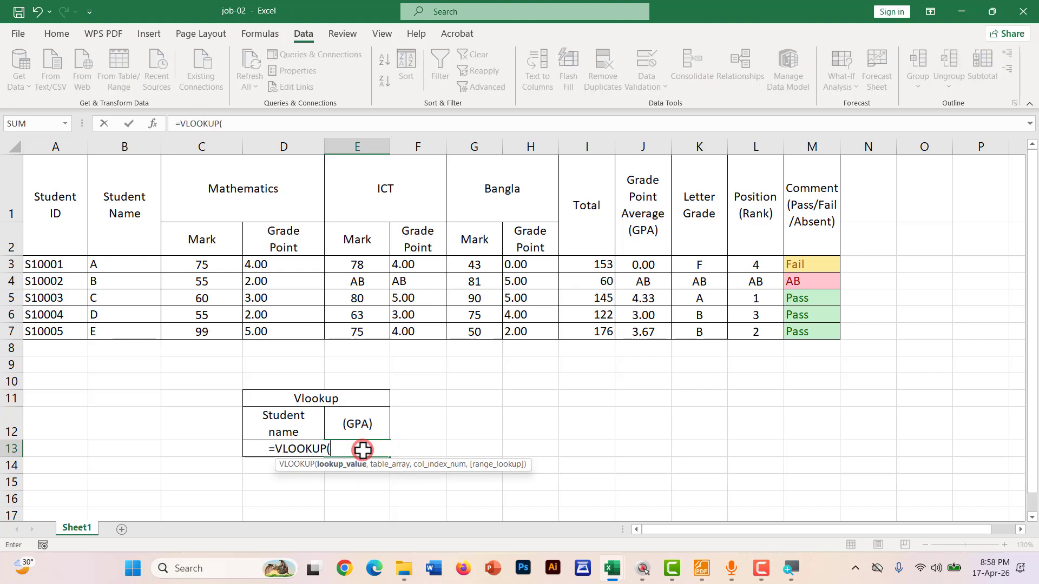
{"action": "key", "text": "BackSpace"}
{"action": "key", "text": "BackSpace"}
{"action": "key", "text": "BackSpace"}
{"action": "key", "text": "BackSpace"}
{"action": "key", "text": "BackSpace"}
{"action": "key", "text": "BackSpace"}
{"action": "key", "text": "BackSpace"}
{"action": "key", "text": "BackSpace"}
{"action": "key", "text": "BackSpace"}
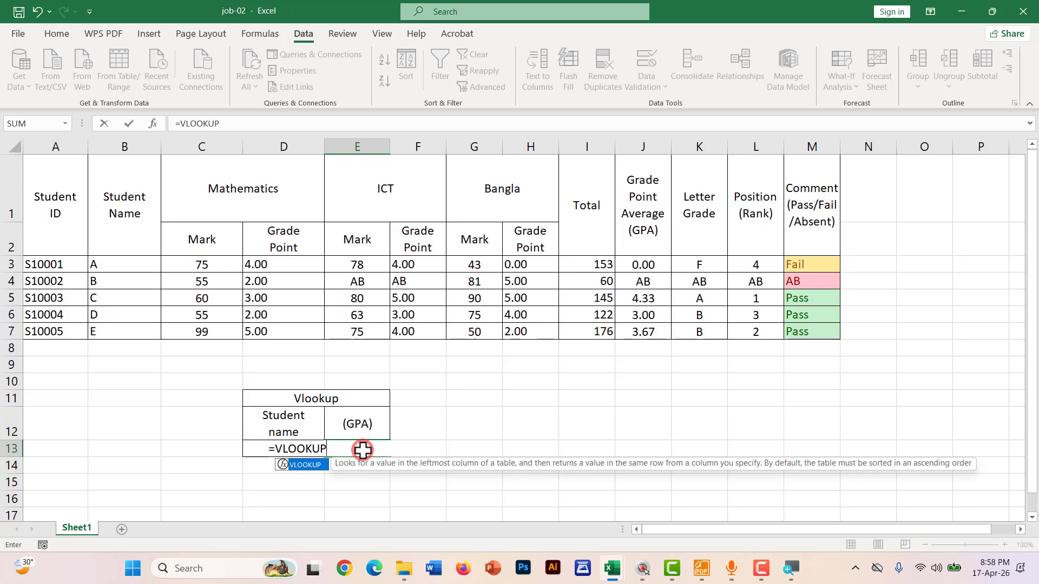
{"action": "left_click", "coordinate": [450, 466]}
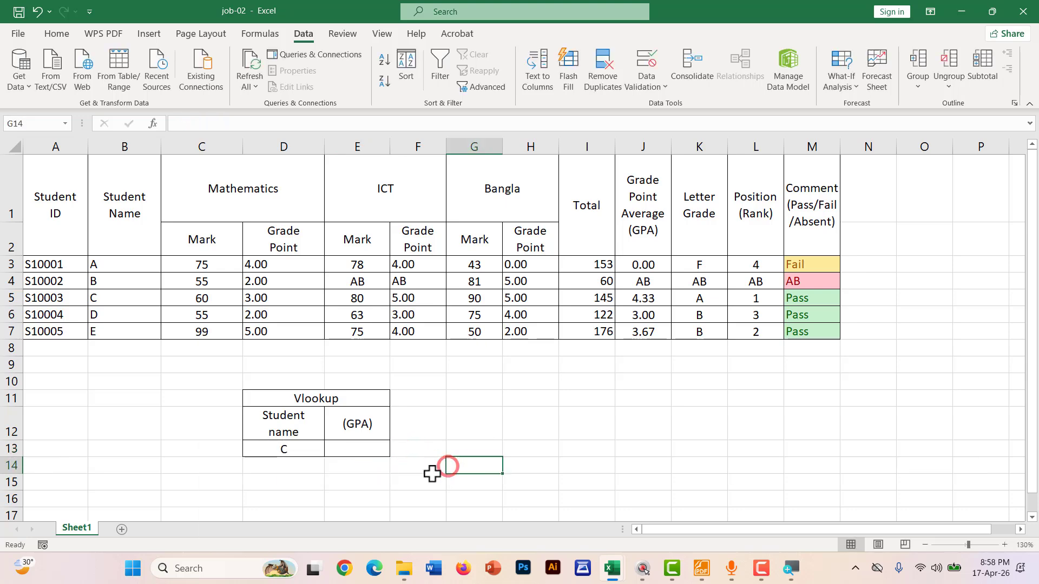
{"action": "left_click", "coordinate": [371, 451]}
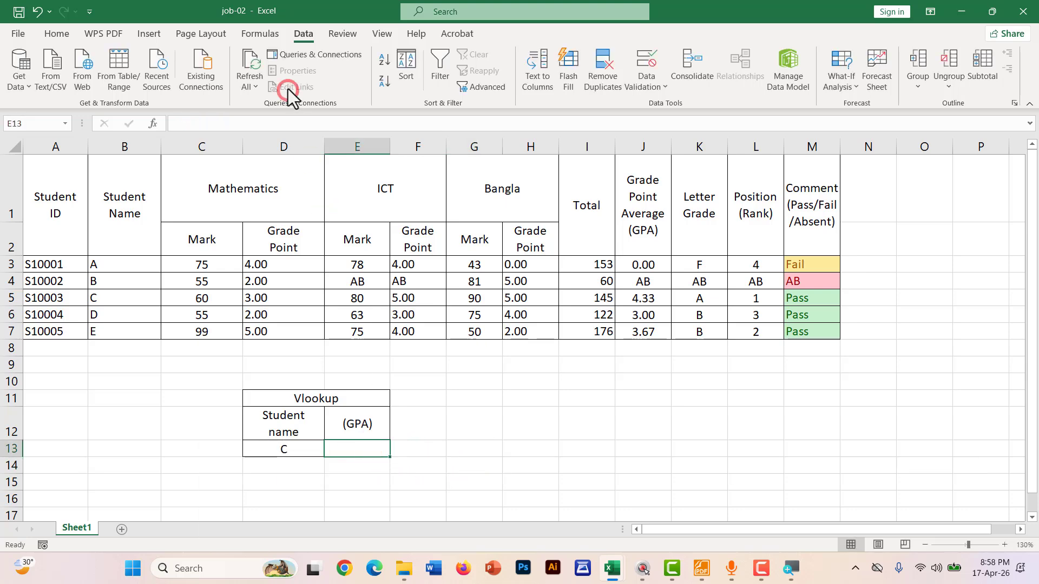
{"action": "left_click", "coordinate": [57, 34]}
{"action": "left_click", "coordinate": [358, 452]}
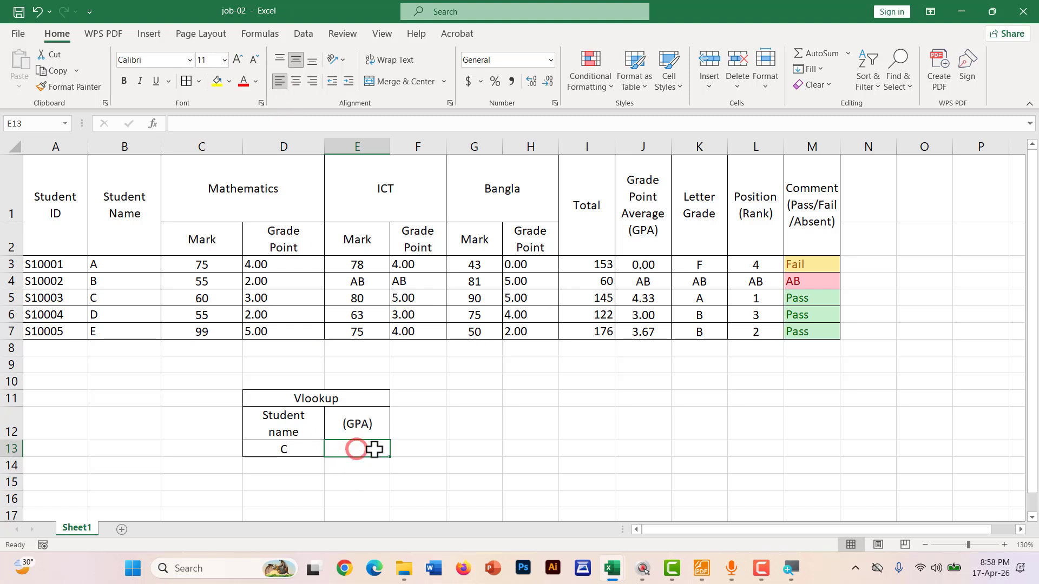
Retype =VLOOKUP in E13 and cancel it with Esc, leaving E13 empty
{"action": "left_click", "coordinate": [304, 76]}
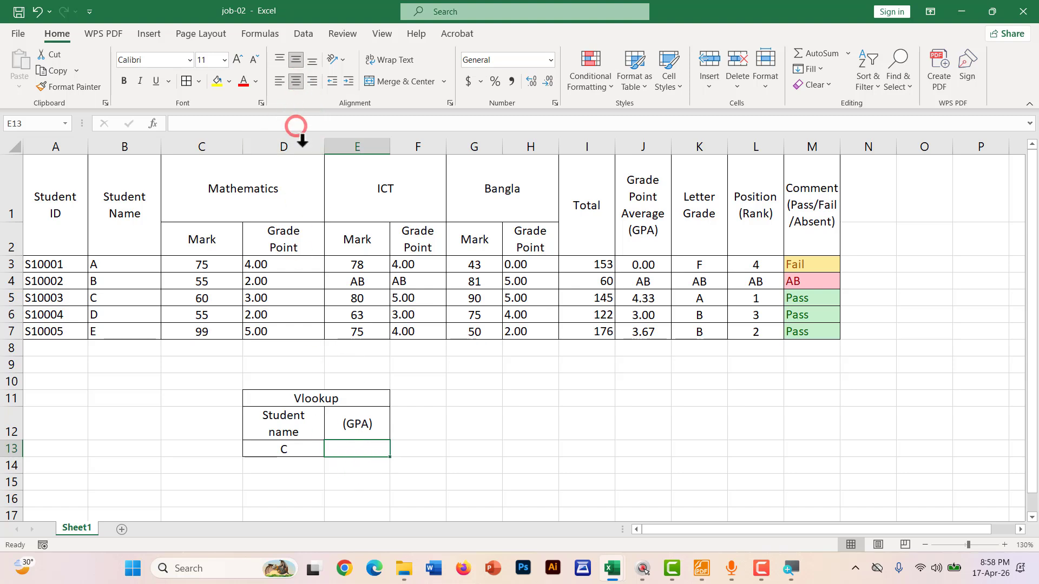
{"action": "type", "text": "="}
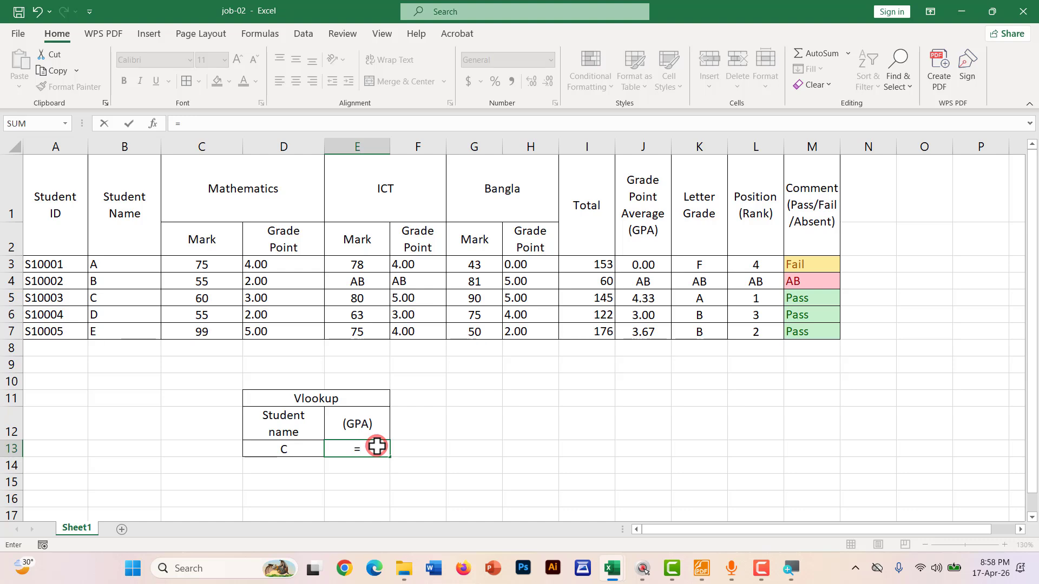
{"action": "type", "text": "vl"}
{"action": "key", "text": "Tab"}
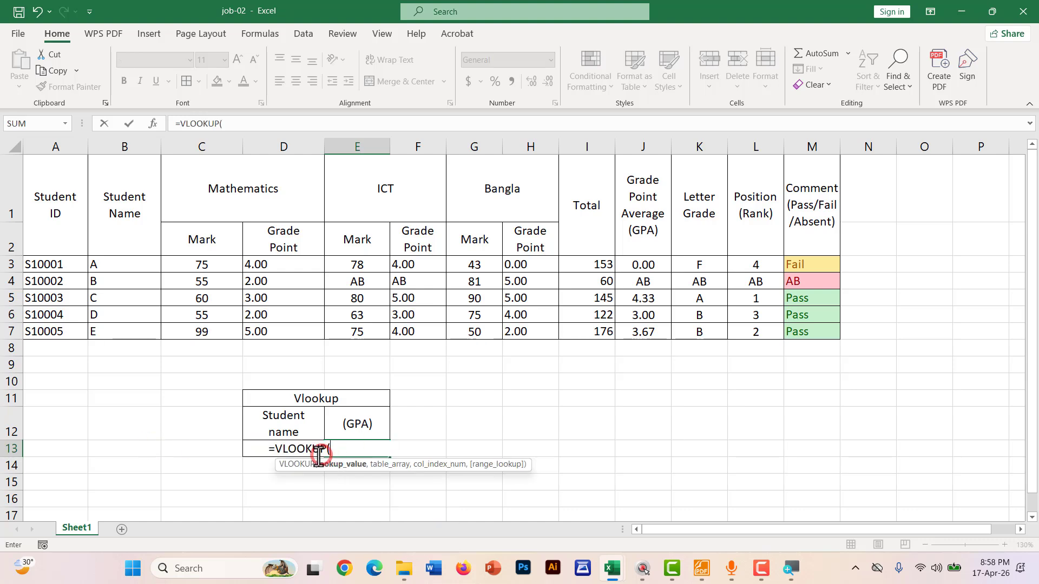
{"action": "key", "text": "BackSpace"}
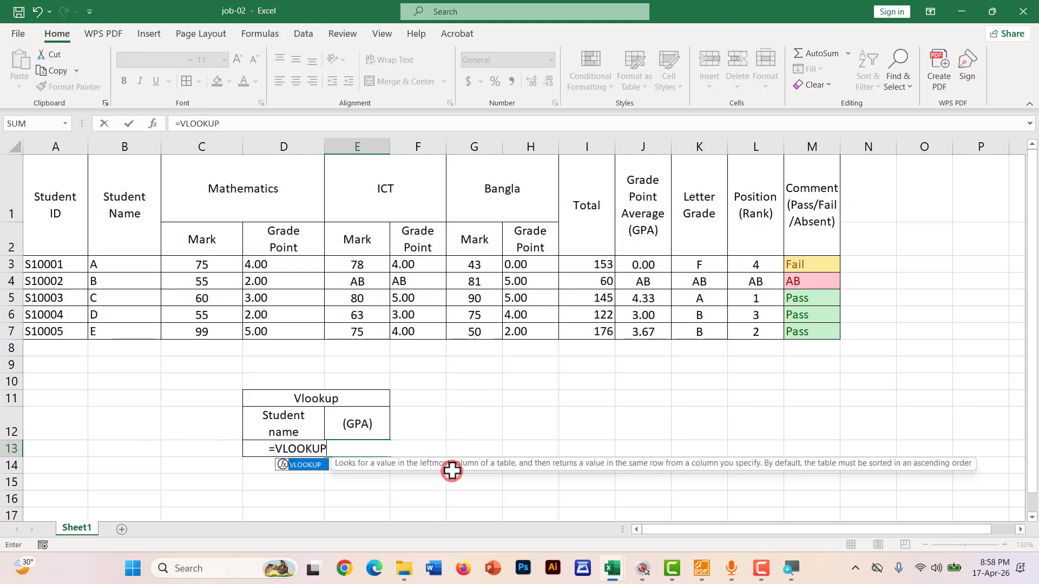
{"action": "key", "text": "Escape"}
{"action": "left_click", "coordinate": [511, 454]}
{"action": "left_click", "coordinate": [349, 446]}
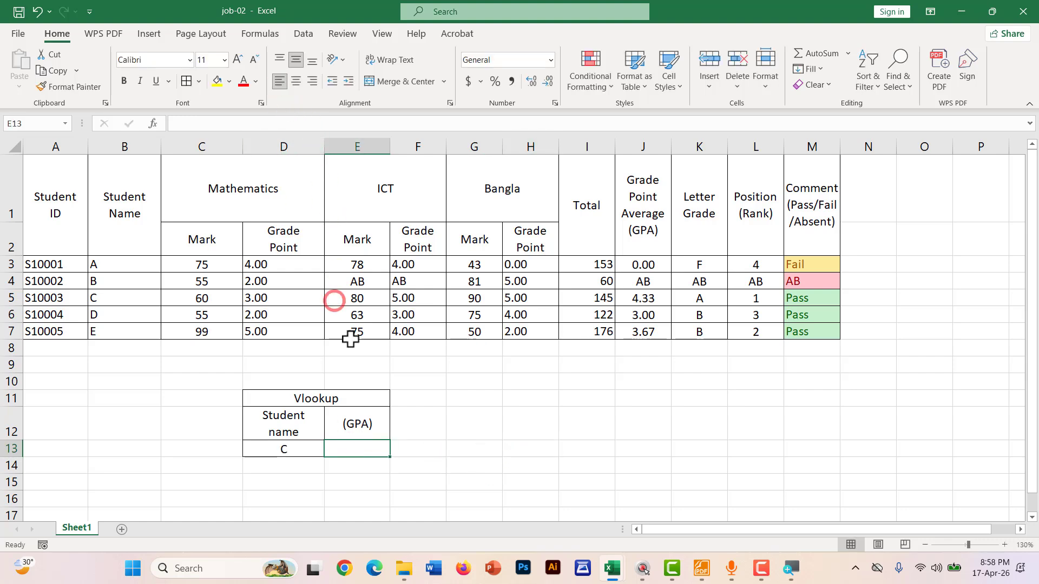
{"action": "left_click", "coordinate": [355, 452]}
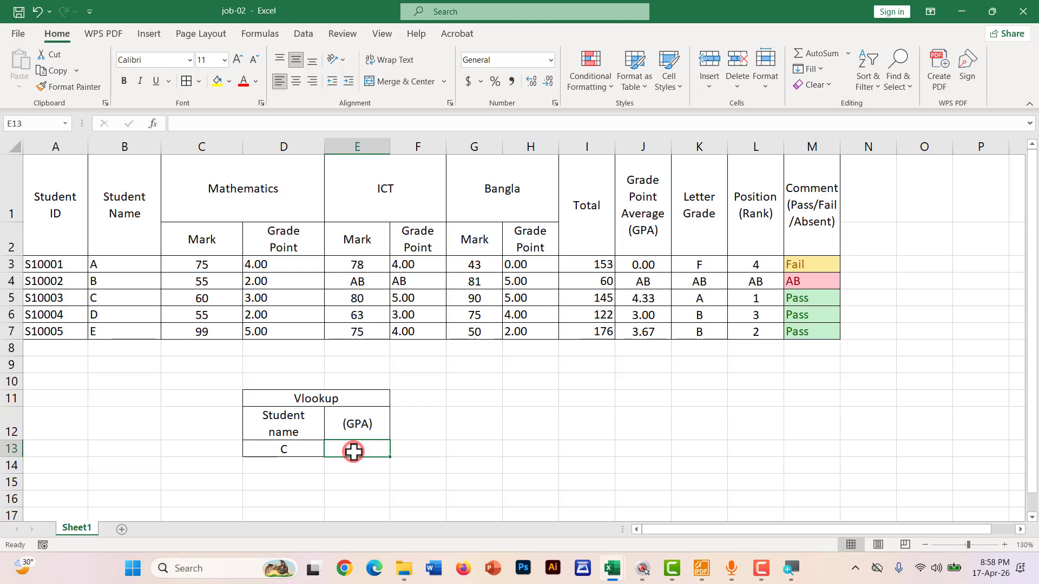
Enter =VLOOKUP(D13,B3:J7,9,0) in E13, returning student C's GPA 4.3333333
{"action": "type", "text": "=VLOOKUP("}
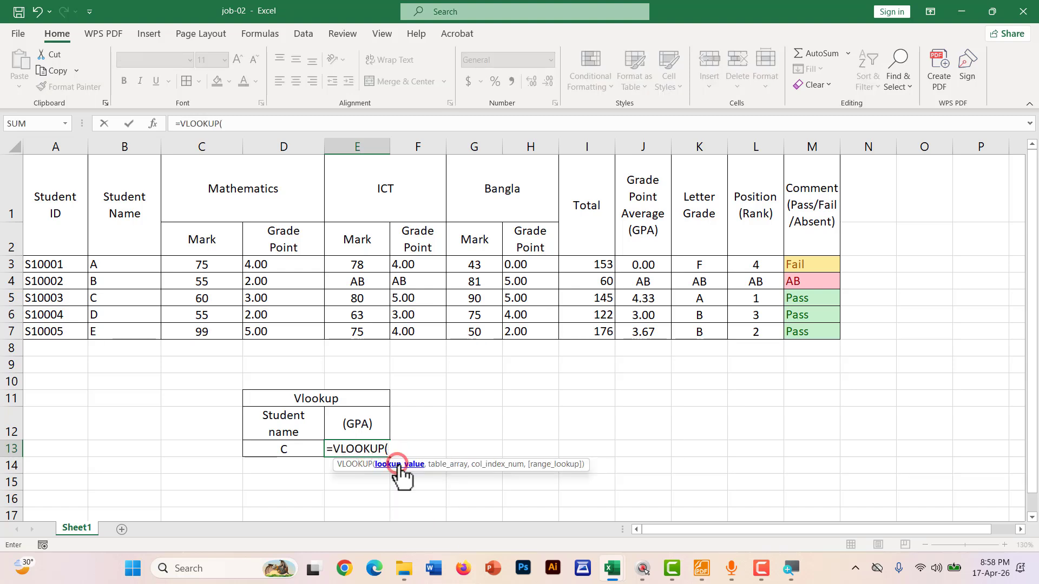
{"action": "left_click", "coordinate": [269, 450]}
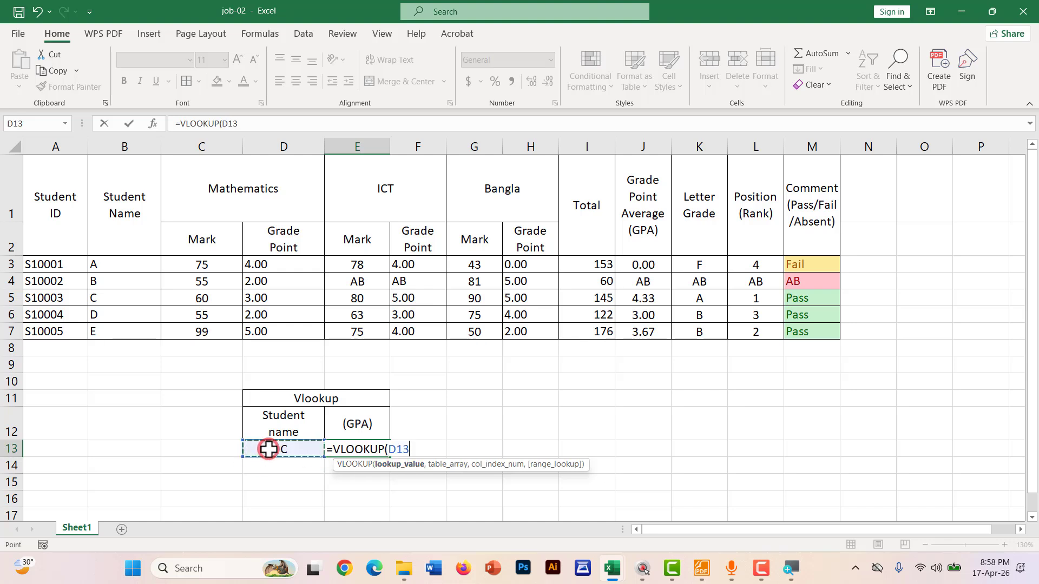
{"action": "type", "text": ","}
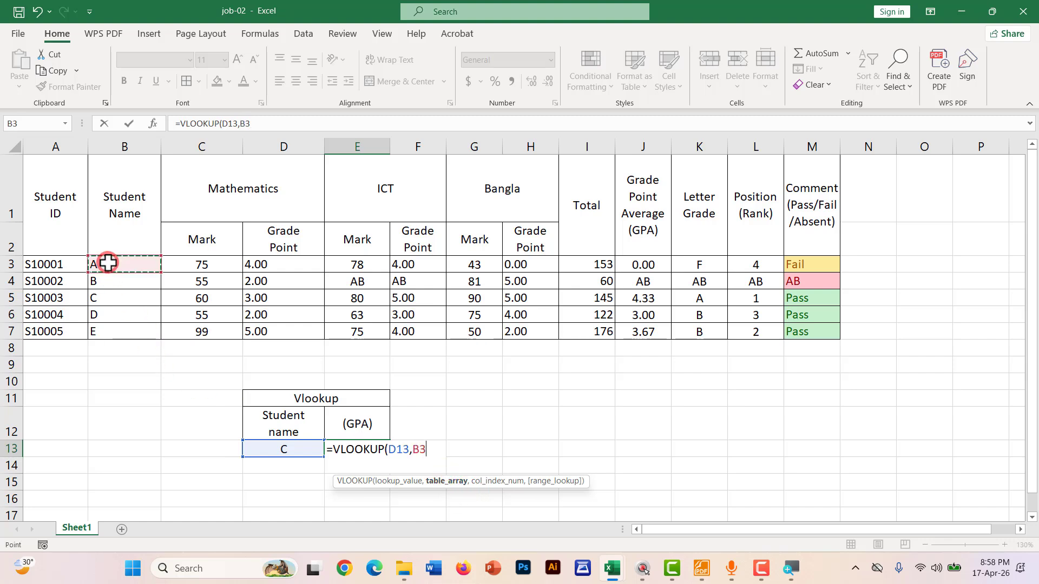
{"action": "left_click_drag", "start_coordinate": [108, 263], "coordinate": [620, 329]}
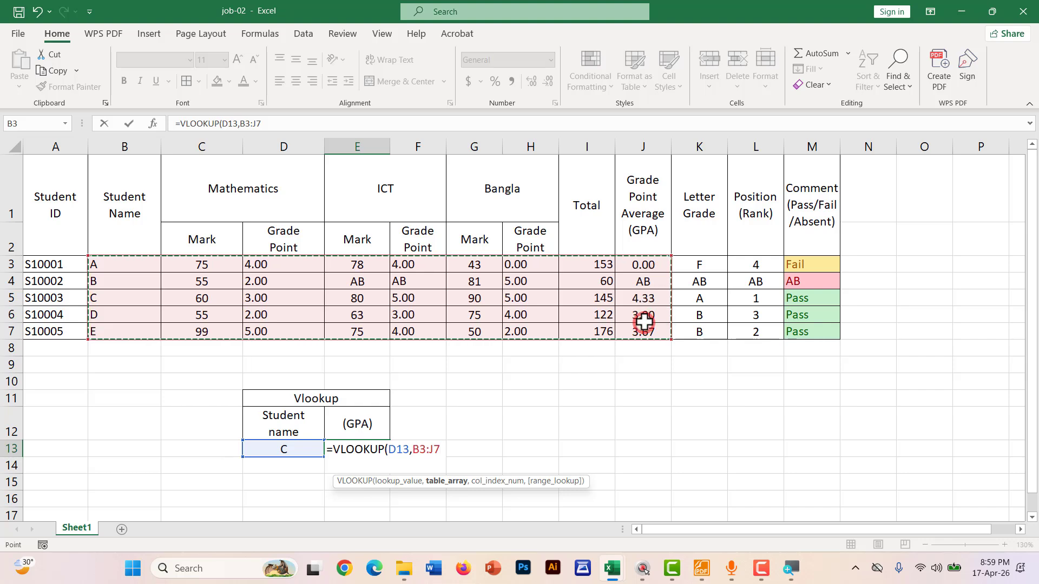
{"action": "type", "text": ","}
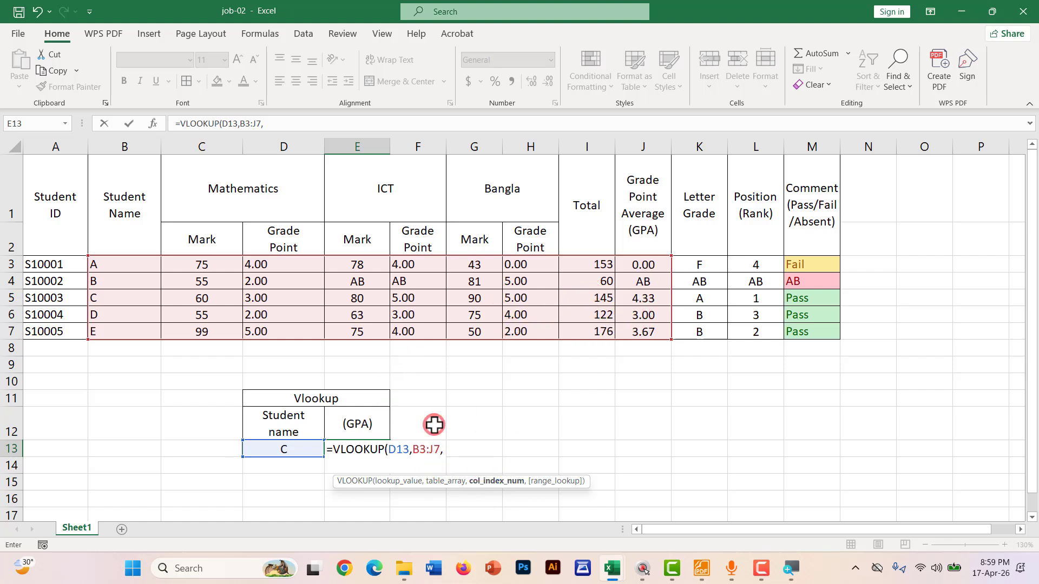
{"action": "type", "text": "9,0"}
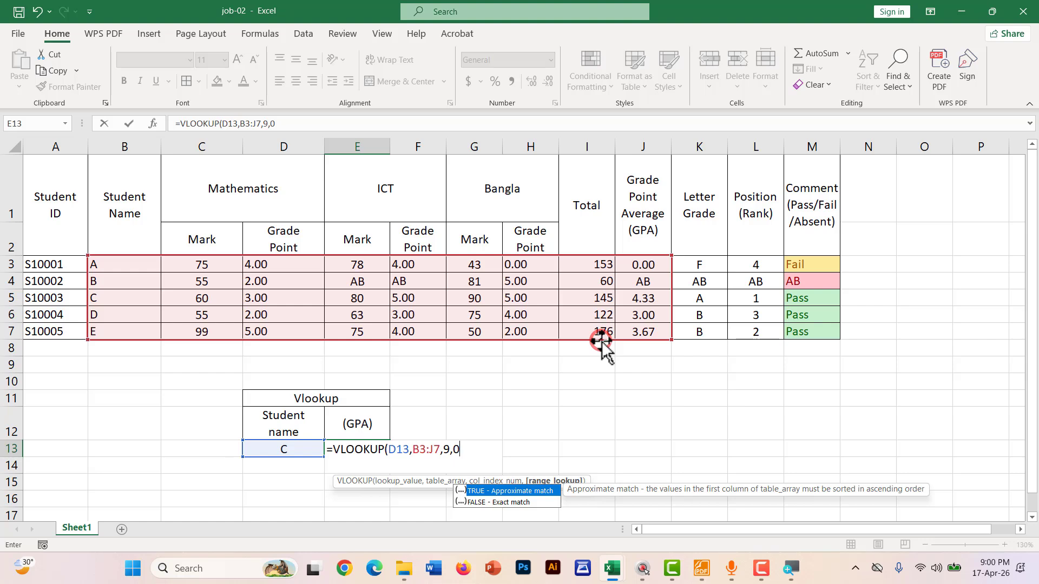
{"action": "type", "text": ")"}
{"action": "key", "text": "Return"}
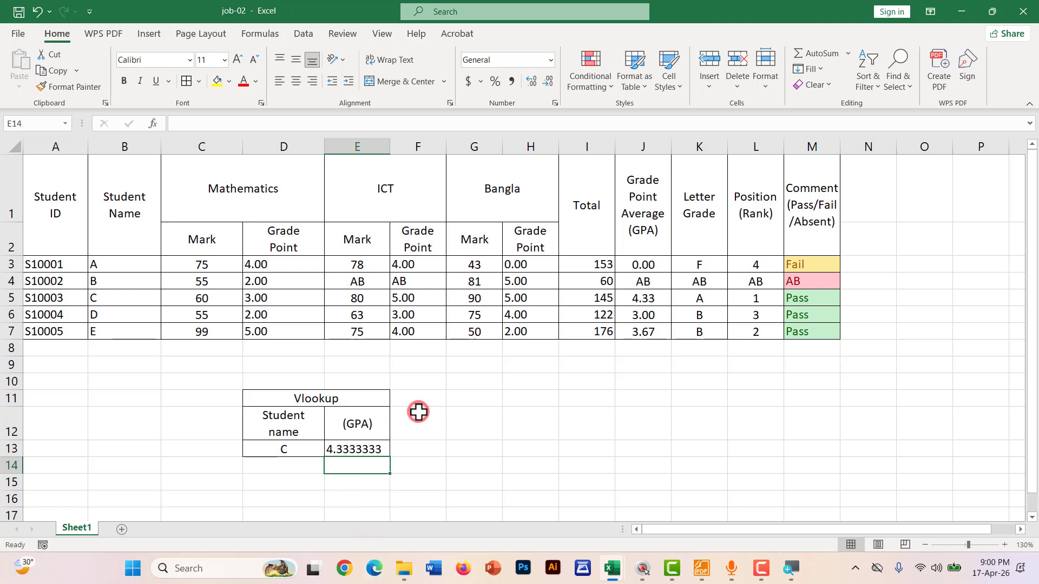
Pick student A in D13 and compare E13's result with A's GPA in J3
{"action": "key", "text": "ctrl+2"}
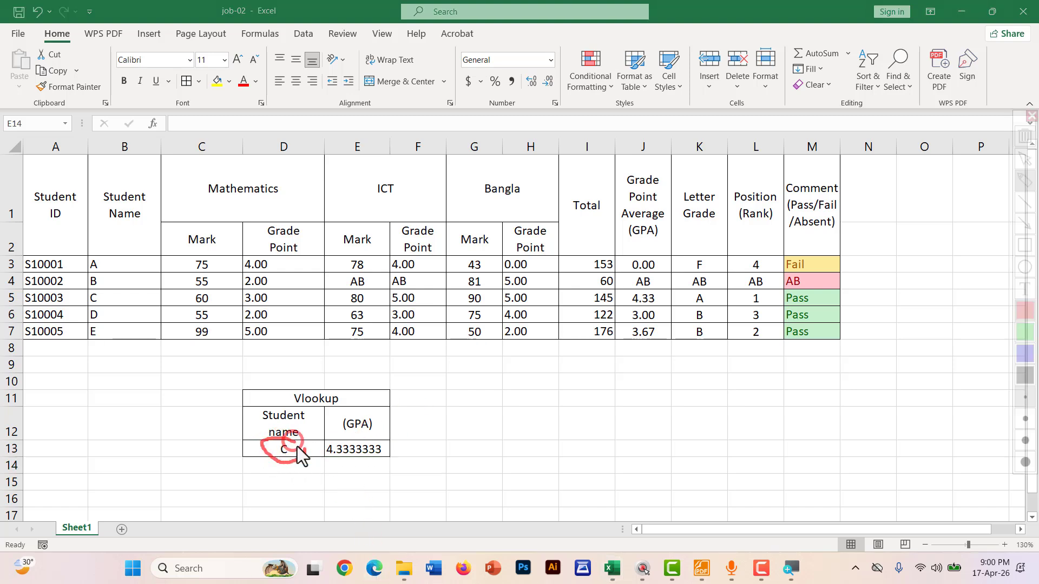
{"action": "left_click_drag", "start_coordinate": [91, 299], "coordinate": [135, 297]}
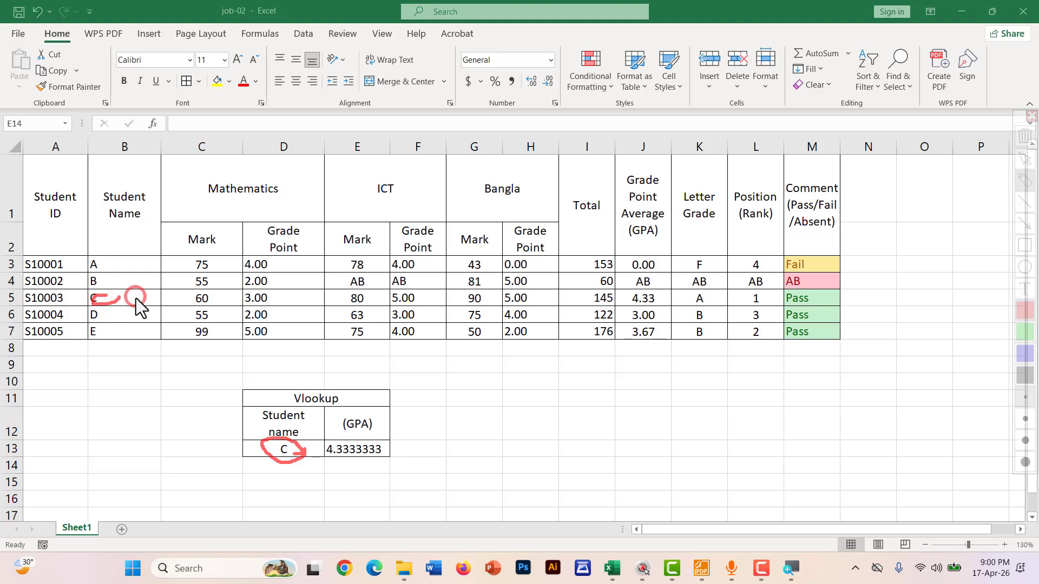
{"action": "mouse_move", "coordinate": [285, 303]}
{"action": "left_mouse_down"}
{"action": "mouse_move", "coordinate": [617, 300]}
{"action": "mouse_move", "coordinate": [622, 313]}
{"action": "left_mouse_up"}
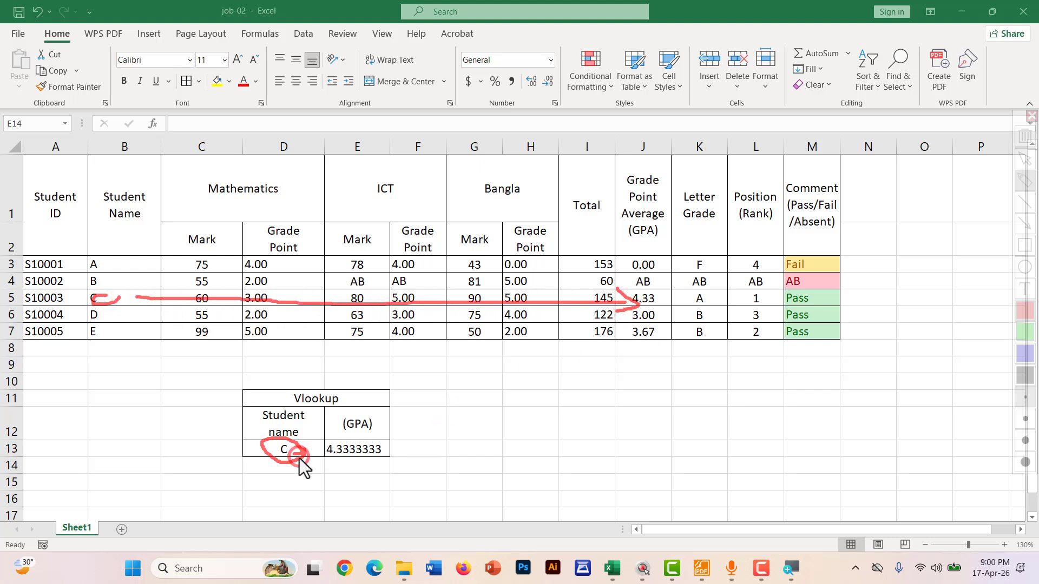
{"action": "mouse_move", "coordinate": [386, 441]}
{"action": "left_mouse_down"}
{"action": "mouse_move", "coordinate": [307, 457]}
{"action": "mouse_move", "coordinate": [367, 437]}
{"action": "left_mouse_up"}
{"action": "key", "text": "Escape"}
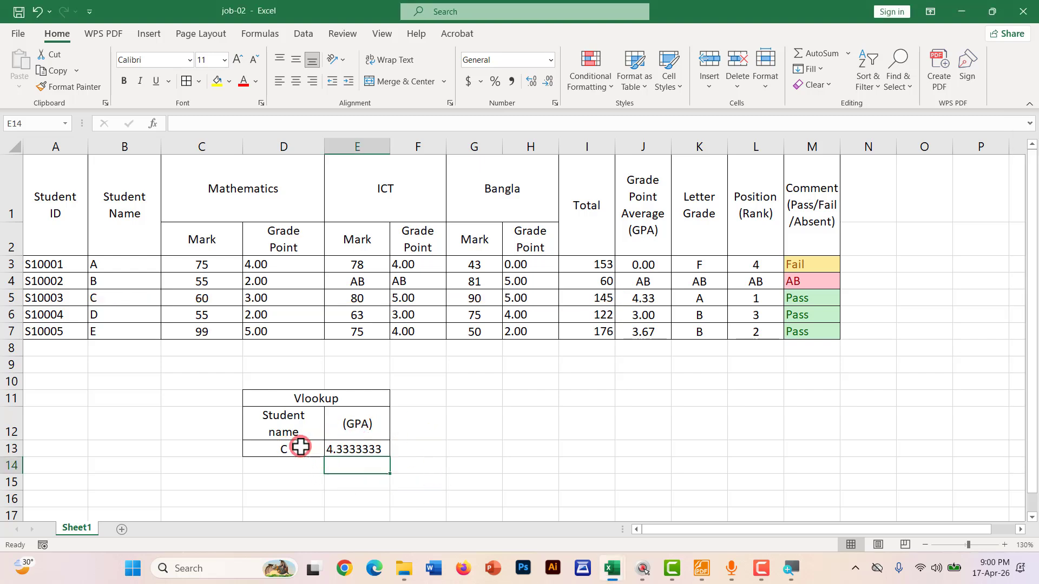
{"action": "left_click", "coordinate": [299, 448]}
{"action": "left_click", "coordinate": [331, 451]}
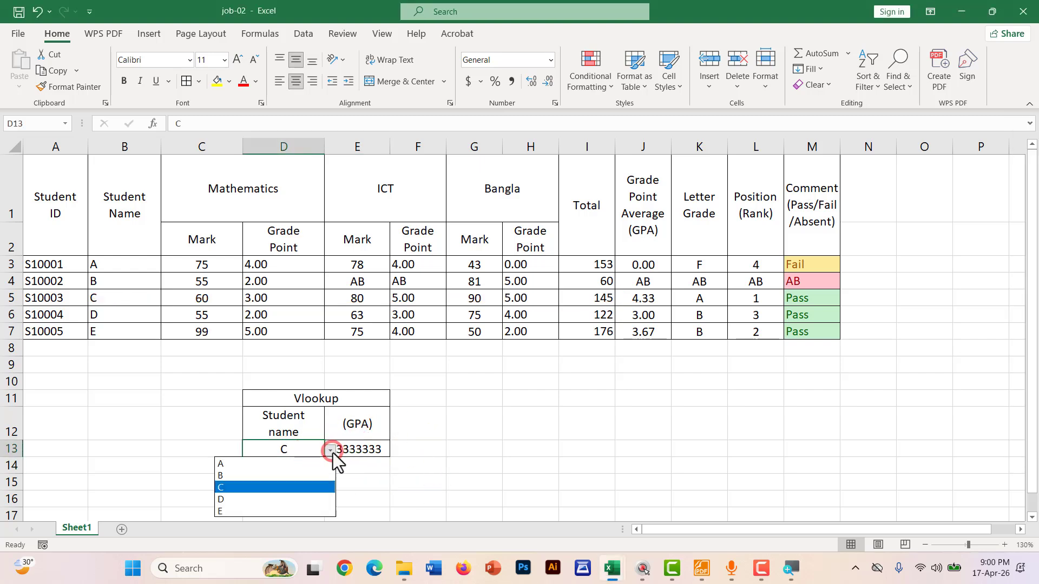
{"action": "left_click", "coordinate": [237, 461]}
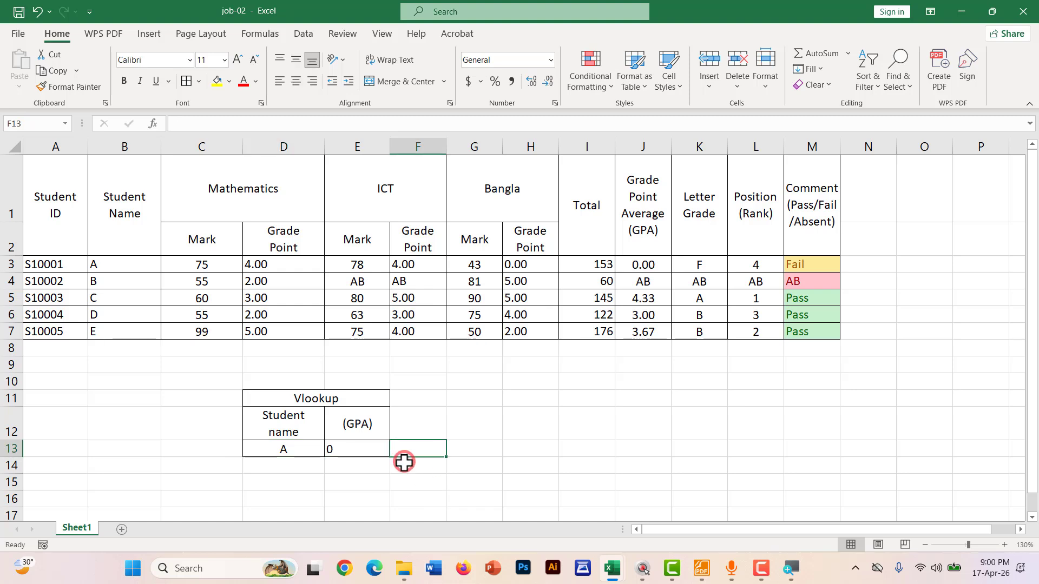
{"action": "left_click", "coordinate": [355, 449]}
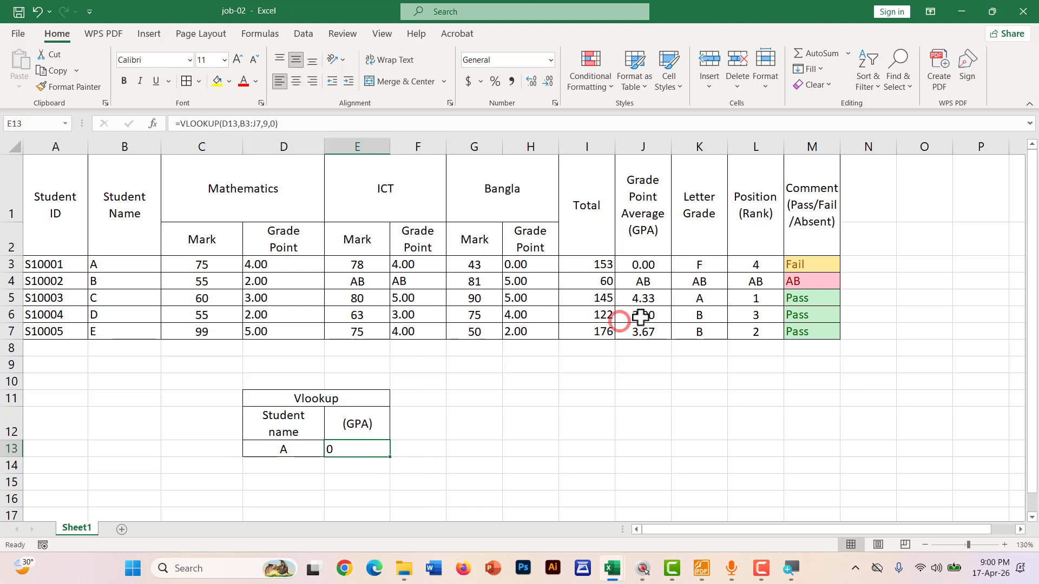
{"action": "left_click", "coordinate": [660, 264]}
Pick student E in D13 and confirm E13 returns 3.6666667, matching J7
{"action": "left_click", "coordinate": [357, 449]}
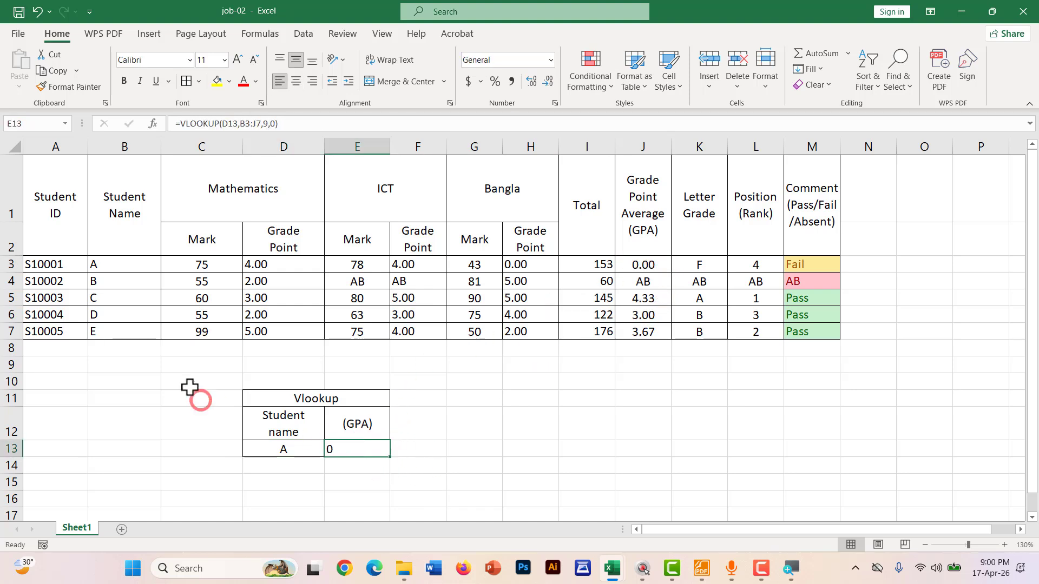
{"action": "left_click", "coordinate": [308, 452]}
{"action": "left_click", "coordinate": [331, 450]}
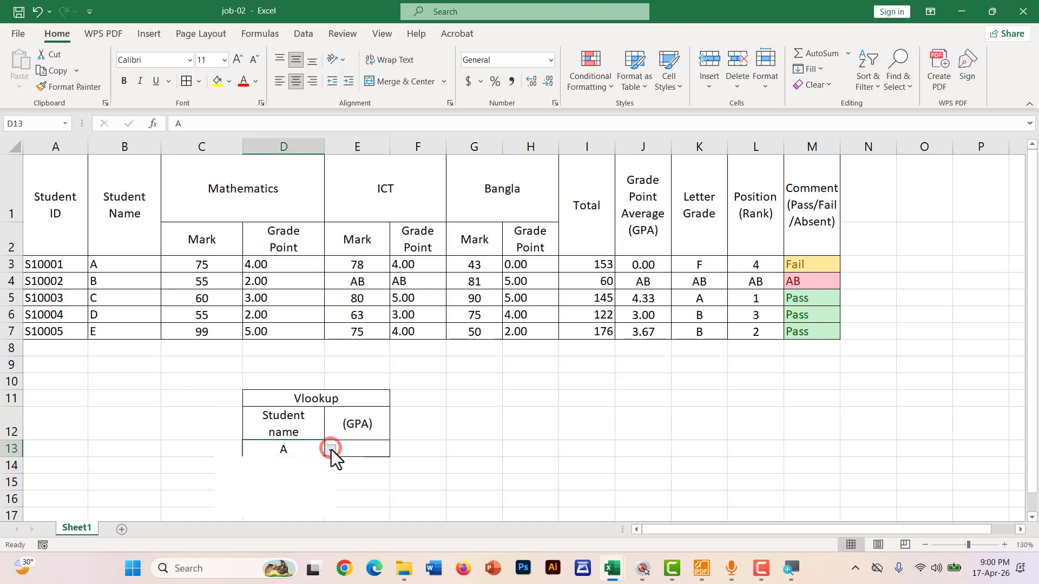
{"action": "left_click", "coordinate": [238, 512]}
{"action": "left_click", "coordinate": [383, 449]}
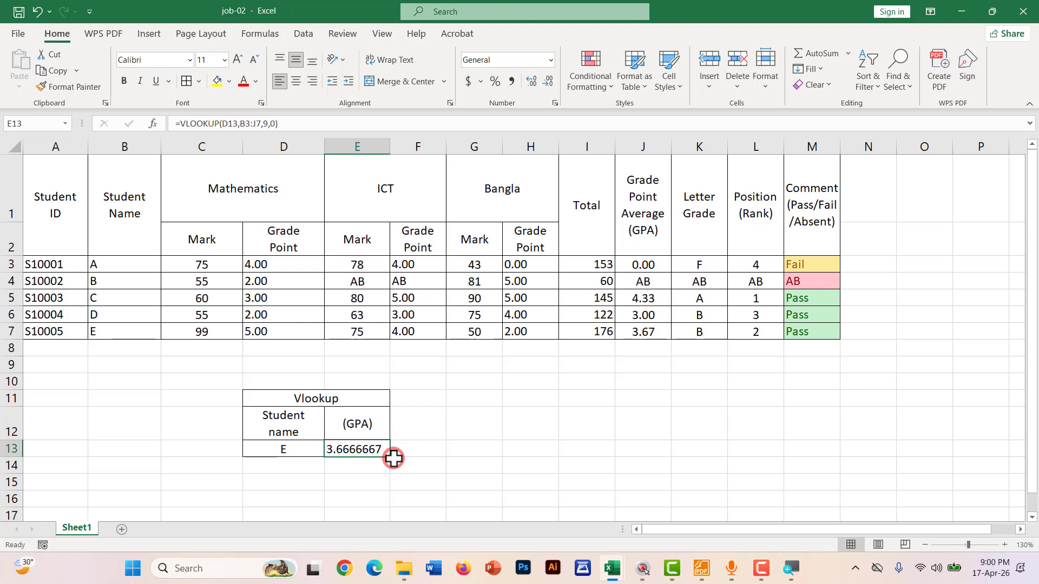
{"action": "left_click", "coordinate": [659, 335]}
{"action": "left_click", "coordinate": [475, 452]}
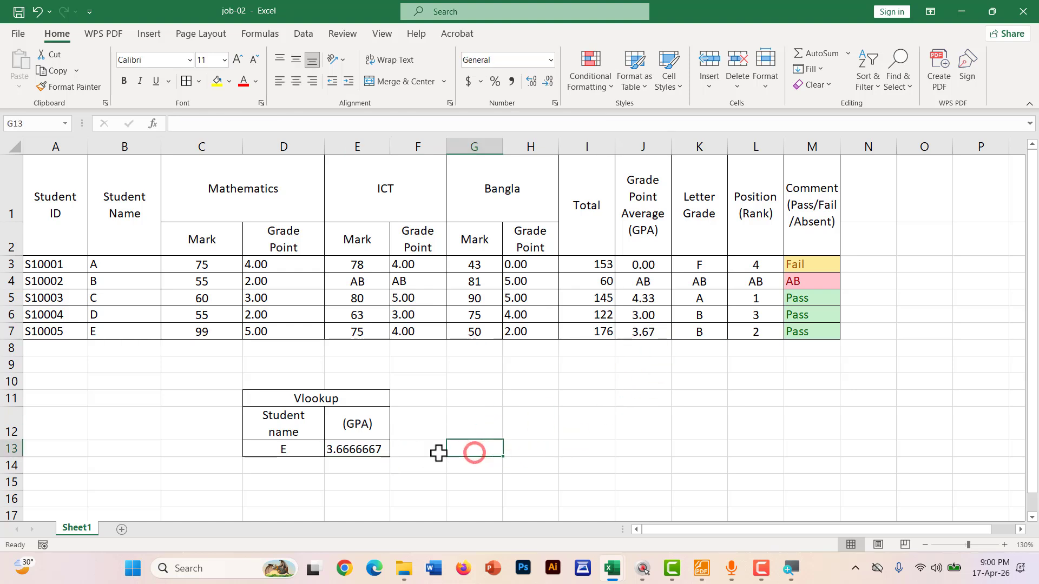
{"action": "left_click", "coordinate": [357, 452]}
{"action": "left_click", "coordinate": [525, 462]}
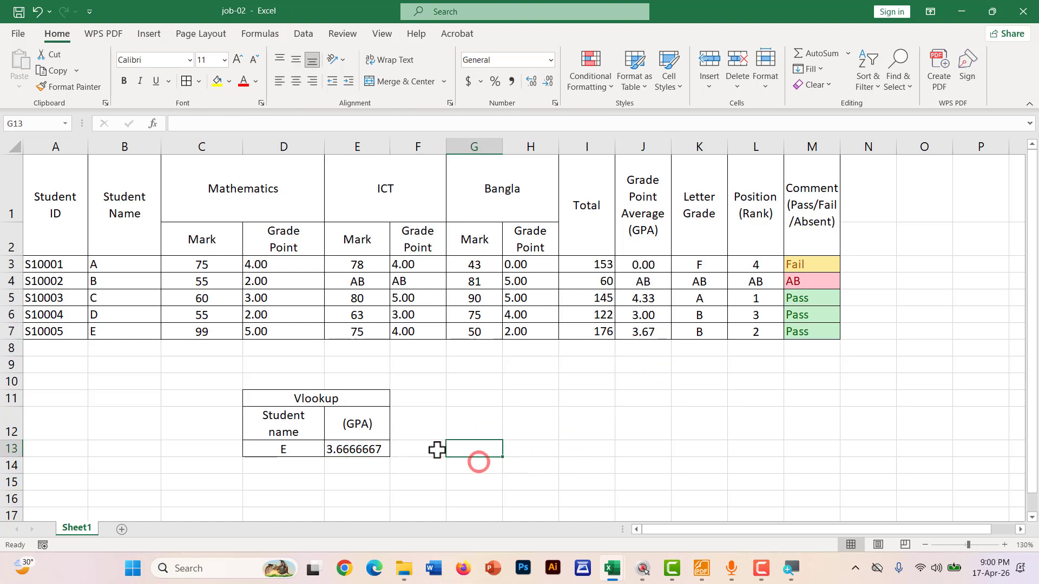
{"action": "left_click", "coordinate": [360, 449]}
Review the E13 formula and inspect the H3:H7 and I3:I7 columns
{"action": "double_click", "coordinate": [359, 450]}
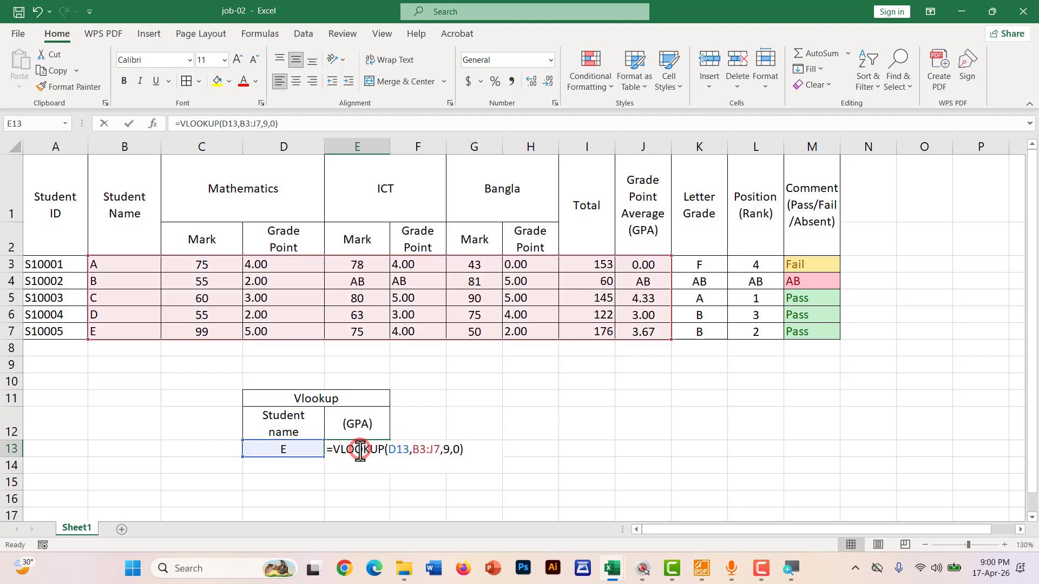
{"action": "key", "text": "Return"}
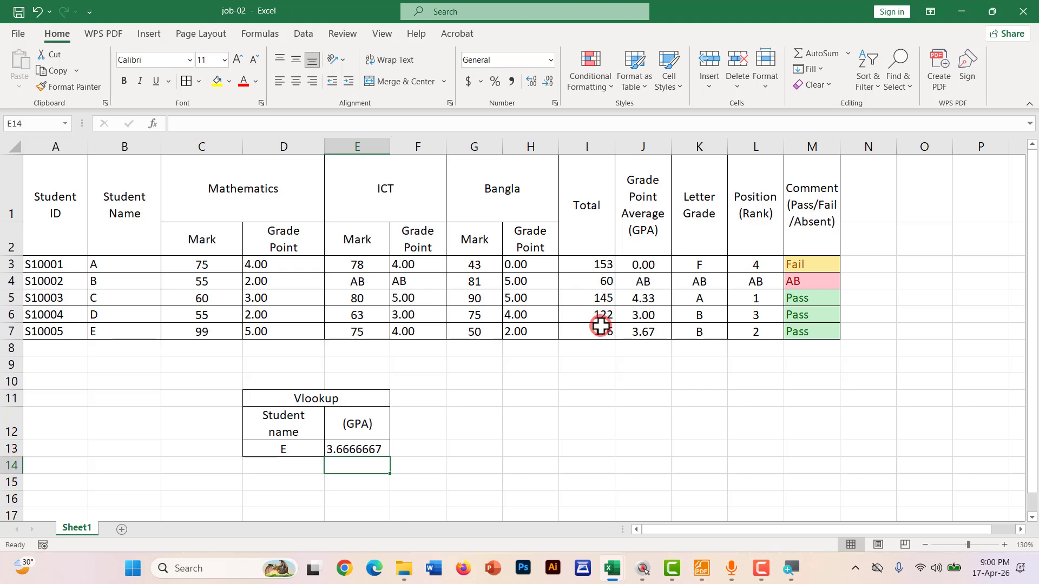
{"action": "left_click_drag", "start_coordinate": [585, 263], "coordinate": [587, 330]}
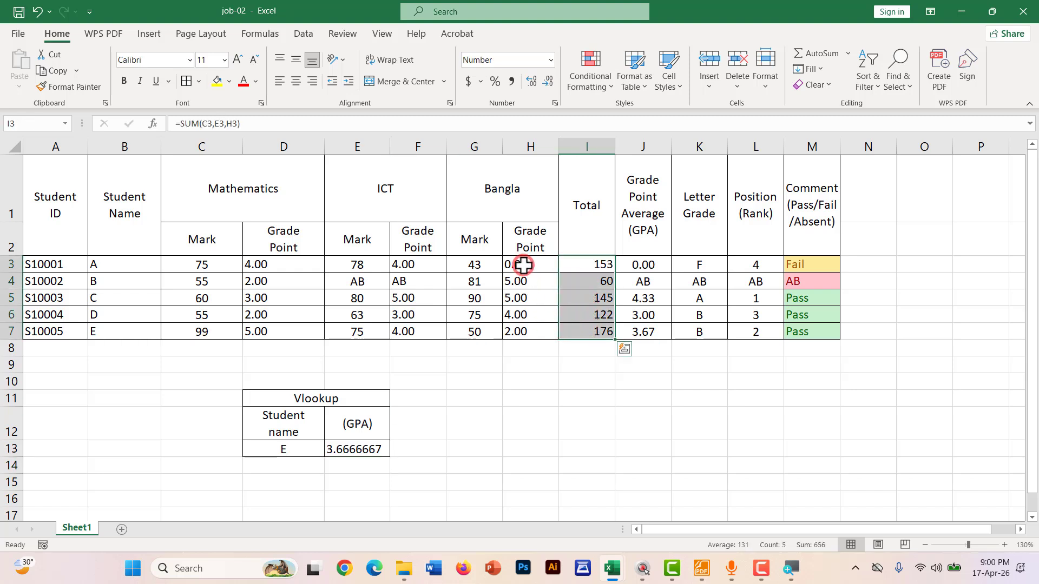
{"action": "left_click_drag", "start_coordinate": [525, 263], "coordinate": [521, 330]}
{"action": "left_click", "coordinate": [480, 465]}
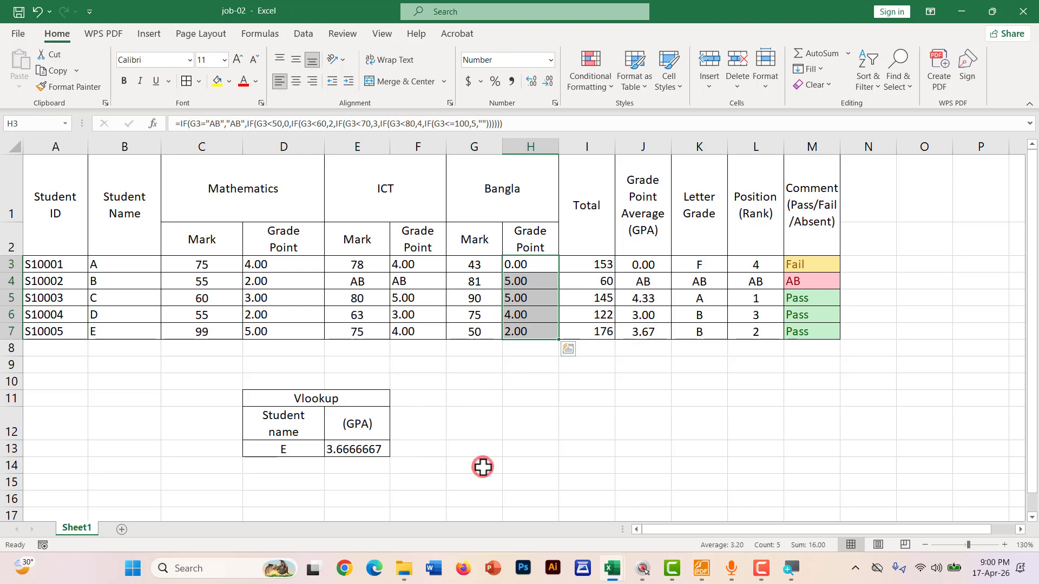
{"action": "left_click", "coordinate": [348, 448]}
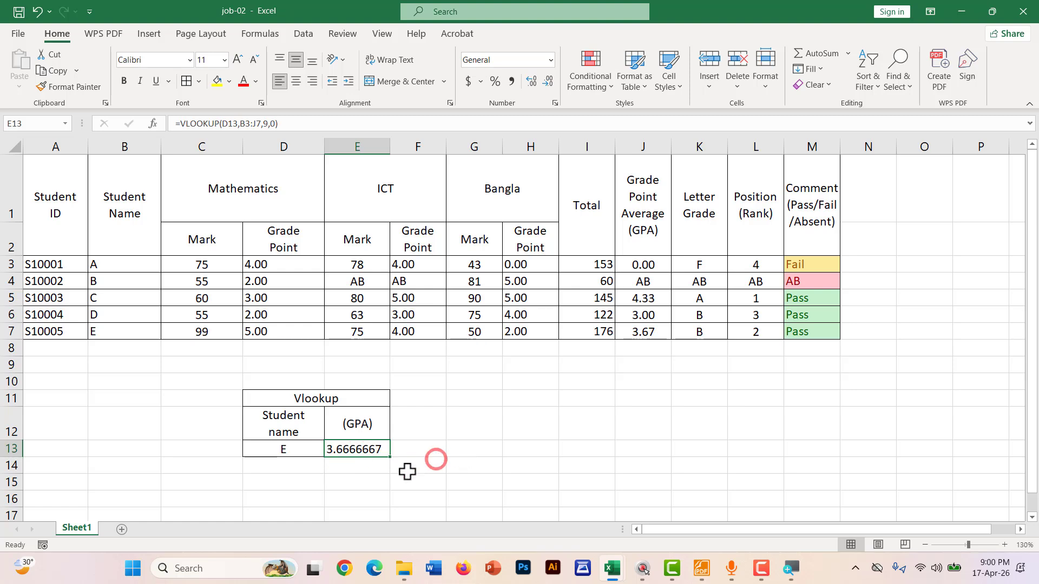
{"action": "left_click", "coordinate": [470, 454]}
{"action": "left_click", "coordinate": [356, 445]}
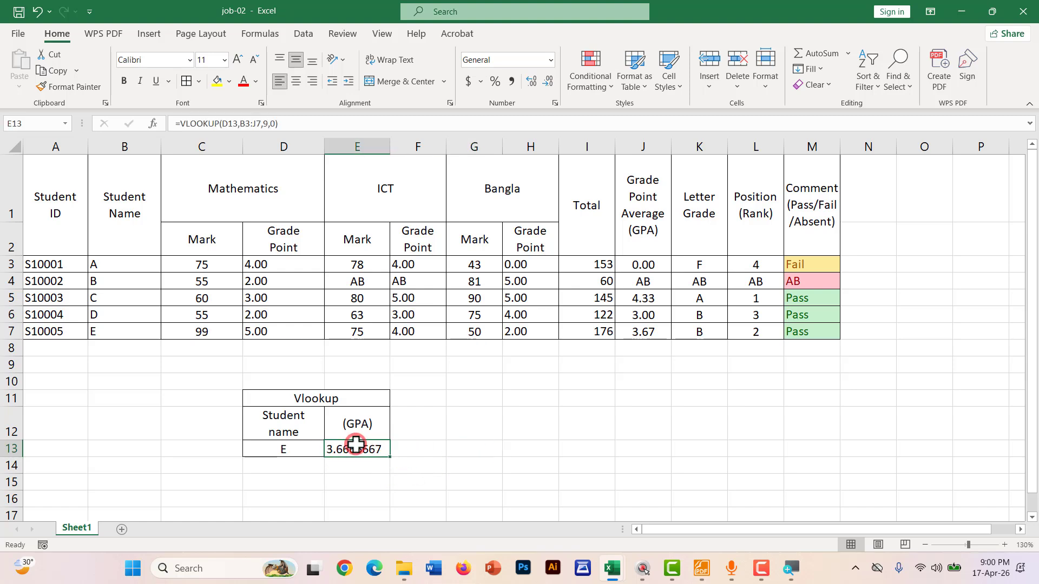
Decrease E13's decimals to show 3.67 and center the value
{"action": "left_click", "coordinate": [548, 82]}
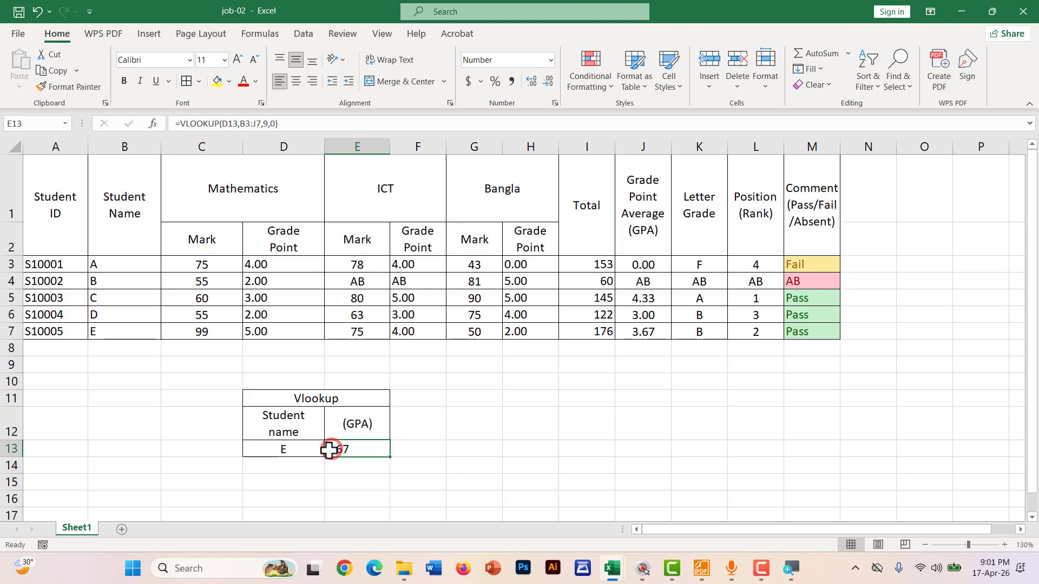
{"action": "left_click", "coordinate": [463, 463]}
{"action": "left_click", "coordinate": [355, 454]}
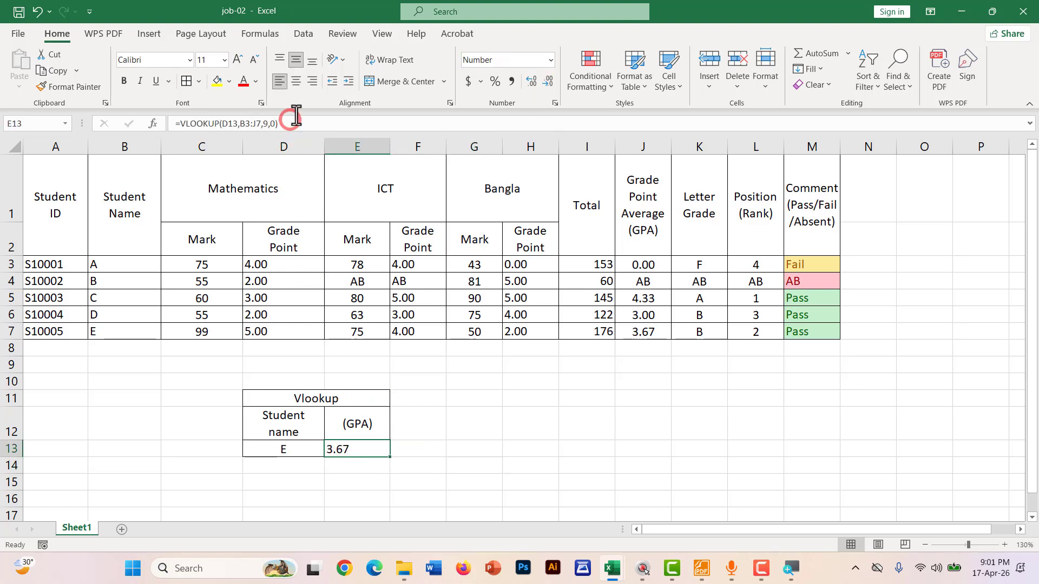
{"action": "left_click", "coordinate": [296, 81]}
{"action": "left_click", "coordinate": [556, 447]}
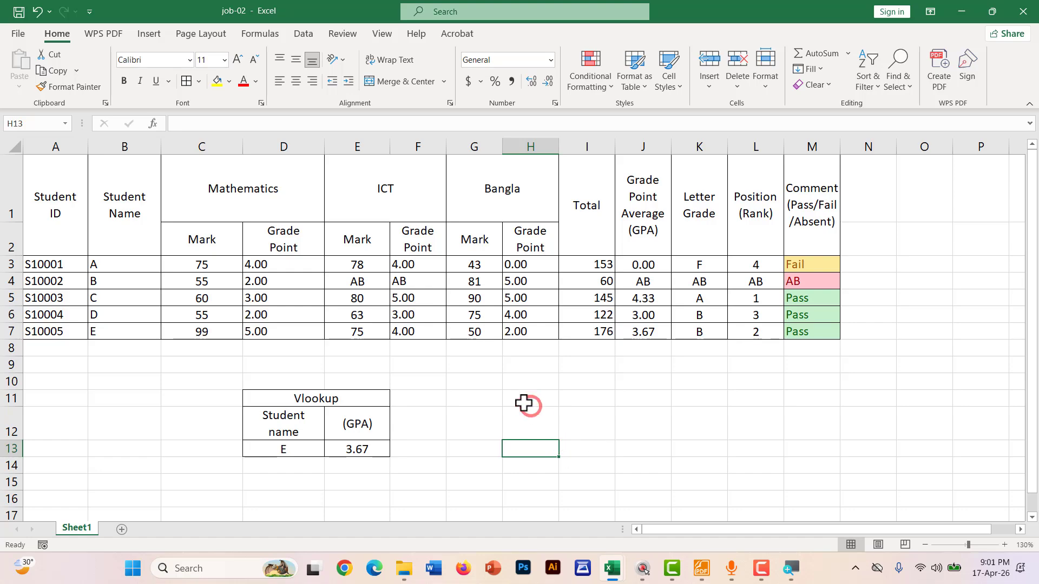
{"action": "scroll", "coordinate": [514, 403], "scroll_direction": "down", "scroll_amount": 2}
{"action": "scroll", "coordinate": [204, 400], "scroll_direction": "up", "scroll_amount": 1}
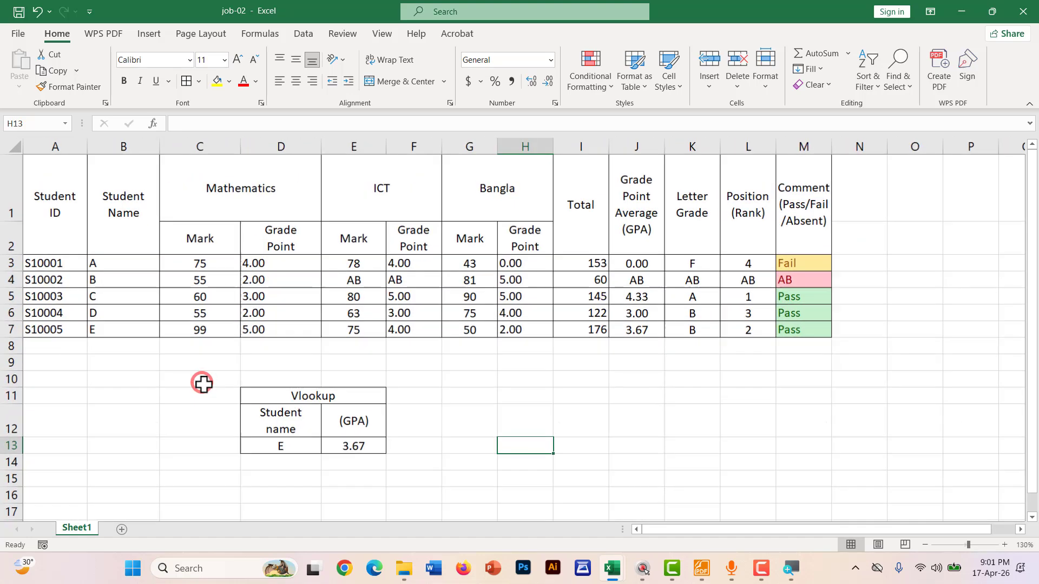
Rename the D11 heading from Vlookup to lookup by deleting the V
{"action": "left_click", "coordinate": [300, 398]}
{"action": "double_click", "coordinate": [300, 399]}
{"action": "left_click_drag", "start_coordinate": [301, 399], "coordinate": [285, 398]}
{"action": "key", "text": "BackSpace"}
{"action": "left_click", "coordinate": [466, 435]}
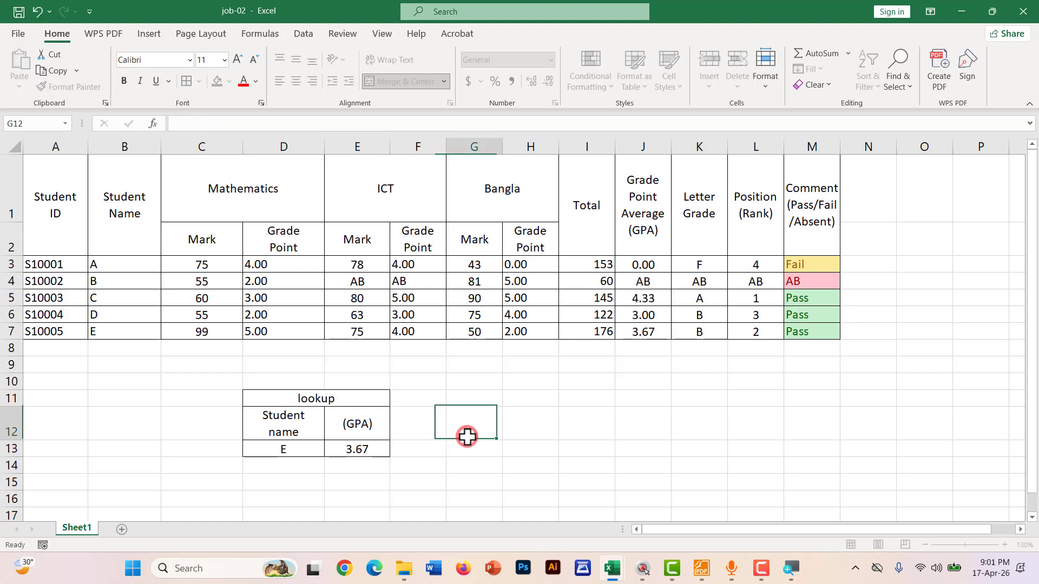
{"action": "left_click_drag", "start_coordinate": [276, 410], "coordinate": [352, 451]}
{"action": "key", "text": "ctrl+q"}
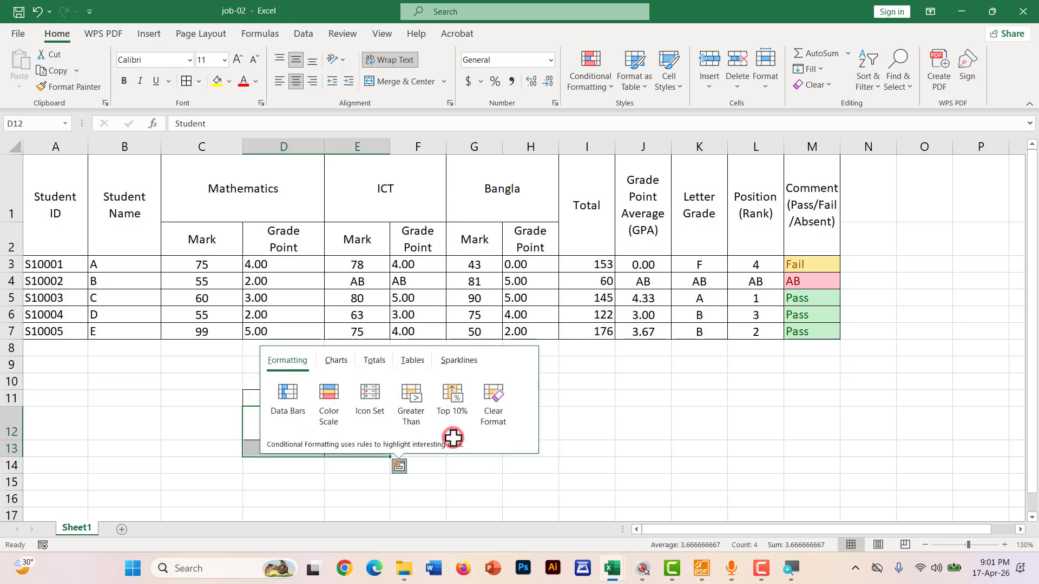
{"action": "left_click", "coordinate": [609, 460]}
{"action": "scroll", "coordinate": [538, 436], "scroll_direction": "down", "scroll_amount": 1, "text": "ctrl"}
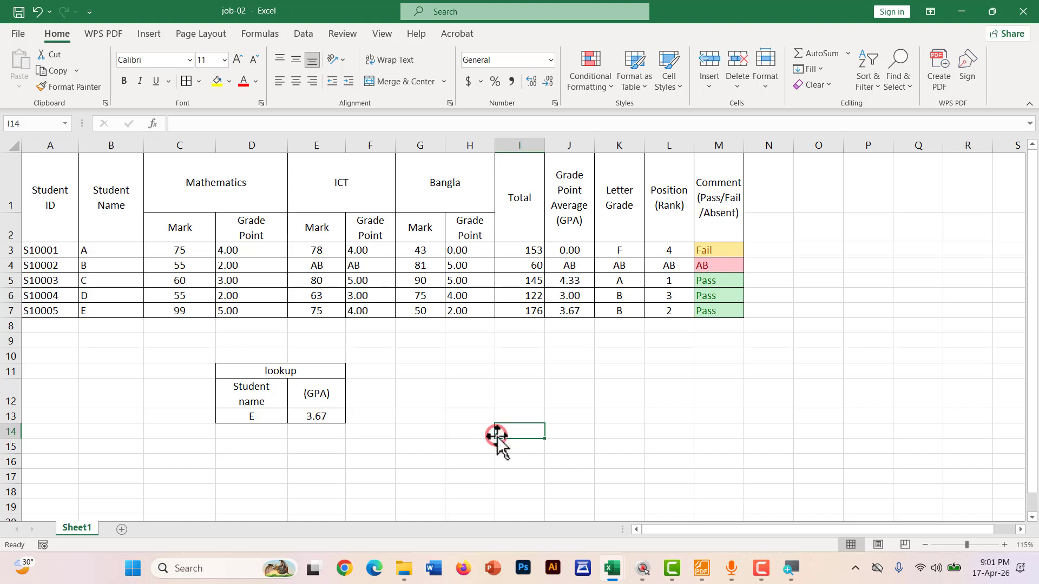
{"action": "left_click", "coordinate": [701, 568]}
Draw a red underline under Chart and Column Chart in note 9, then return to Excel
{"action": "scroll", "coordinate": [283, 353], "scroll_direction": "up", "scroll_amount": 3}
{"action": "scroll", "coordinate": [285, 354], "scroll_direction": "up", "scroll_amount": 3}
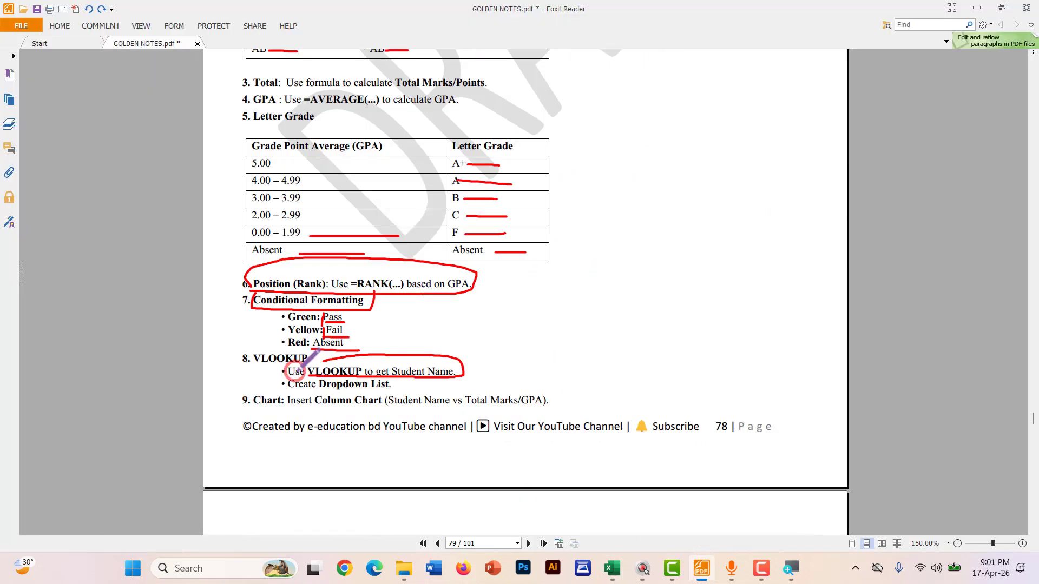
{"action": "scroll", "coordinate": [295, 351], "scroll_direction": "down", "scroll_amount": 2}
{"action": "scroll", "coordinate": [303, 347], "scroll_direction": "up", "scroll_amount": 3, "text": "ctrl"}
{"action": "scroll", "coordinate": [151, 277], "scroll_direction": "down", "scroll_amount": 1}
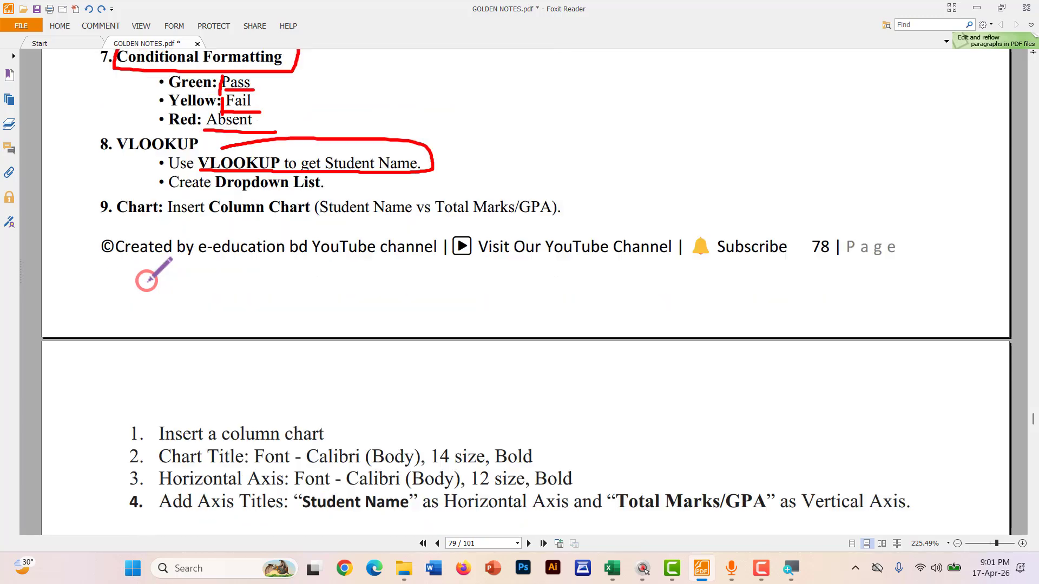
{"action": "mouse_move", "coordinate": [126, 220]}
{"action": "left_mouse_down"}
{"action": "mouse_move", "coordinate": [538, 222]}
{"action": "mouse_move", "coordinate": [565, 195]}
{"action": "mouse_move", "coordinate": [459, 180]}
{"action": "mouse_move", "coordinate": [287, 197]}
{"action": "mouse_move", "coordinate": [400, 222]}
{"action": "left_mouse_up"}
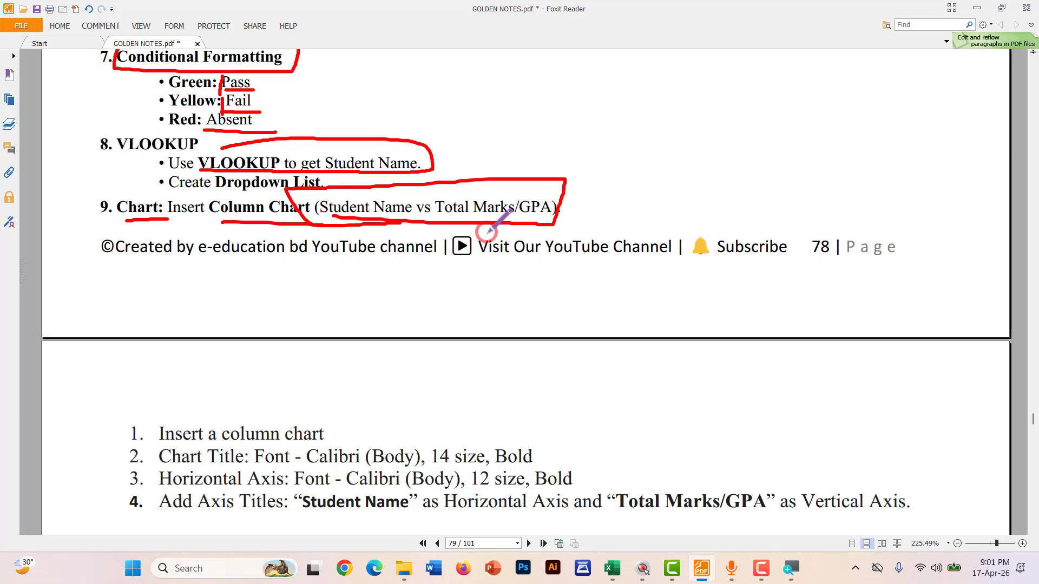
{"action": "key", "text": "alt+Tab"}
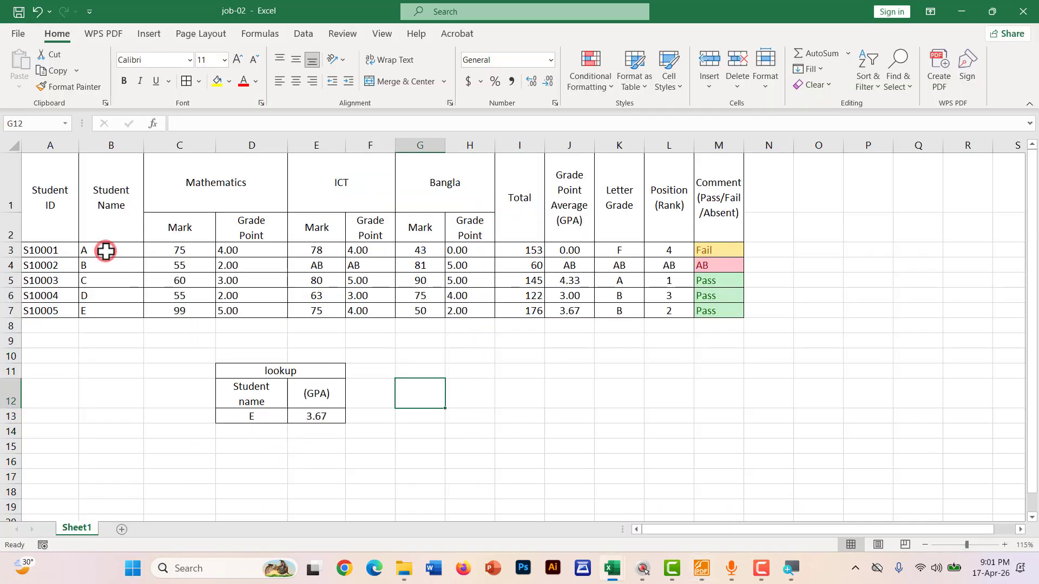
Select the student names B3:B7 together with the total marks I3:I7
{"action": "left_click_drag", "start_coordinate": [105, 251], "coordinate": [102, 307]}
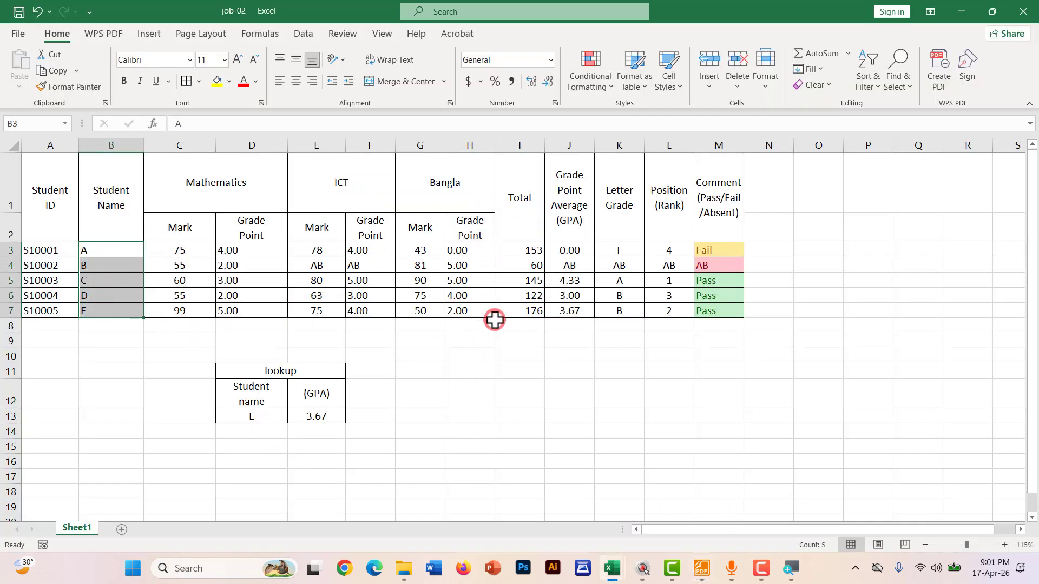
{"action": "left_click_drag", "start_coordinate": [530, 248], "coordinate": [533, 311]}
{"action": "left_click", "coordinate": [537, 337]}
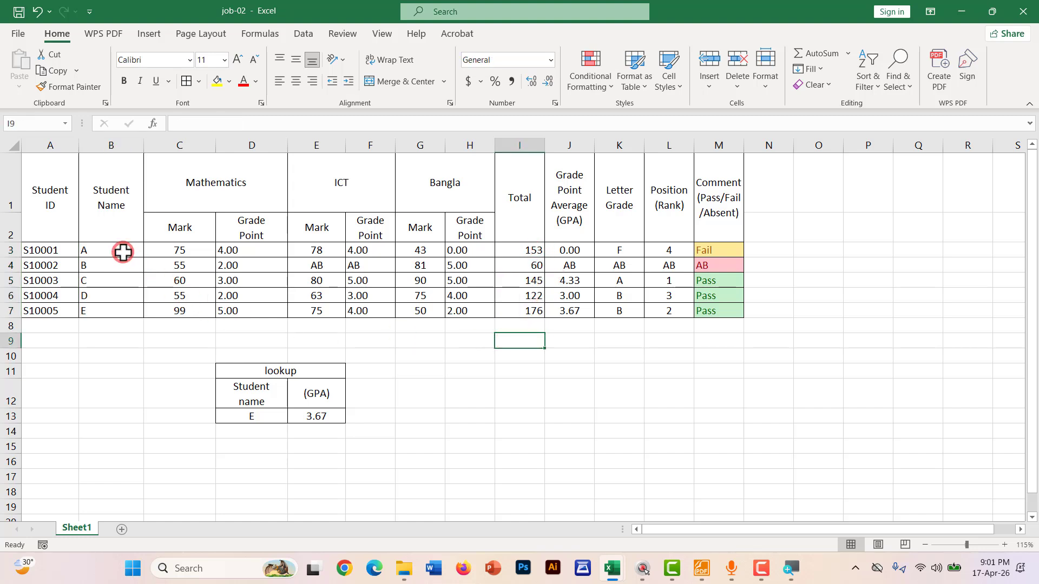
{"action": "left_click_drag", "start_coordinate": [120, 249], "coordinate": [119, 294]}
{"action": "left_click_drag", "start_coordinate": [117, 311], "coordinate": [118, 311]}
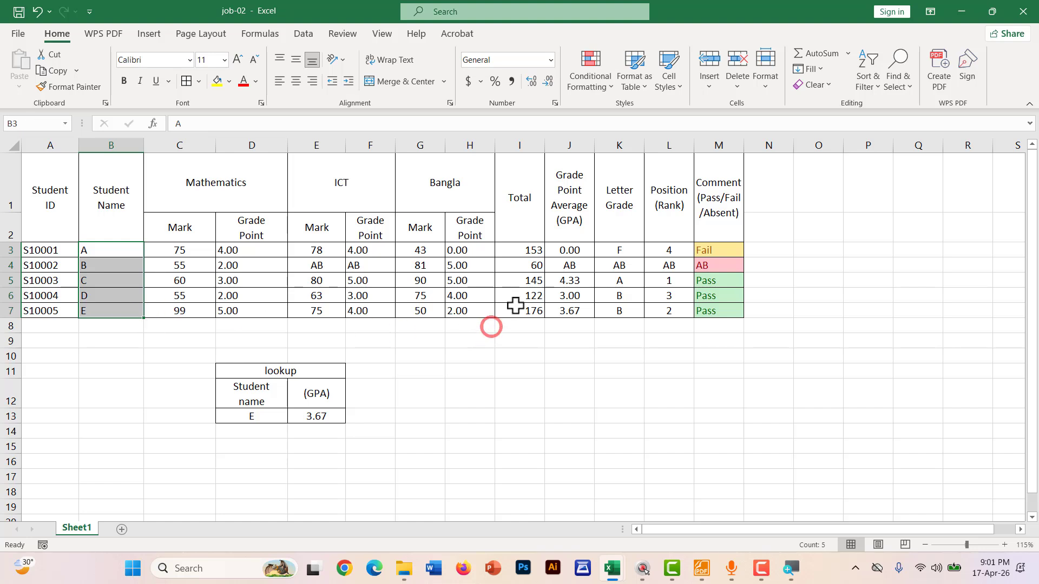
{"action": "left_click_drag", "start_coordinate": [528, 248], "coordinate": [522, 310]}
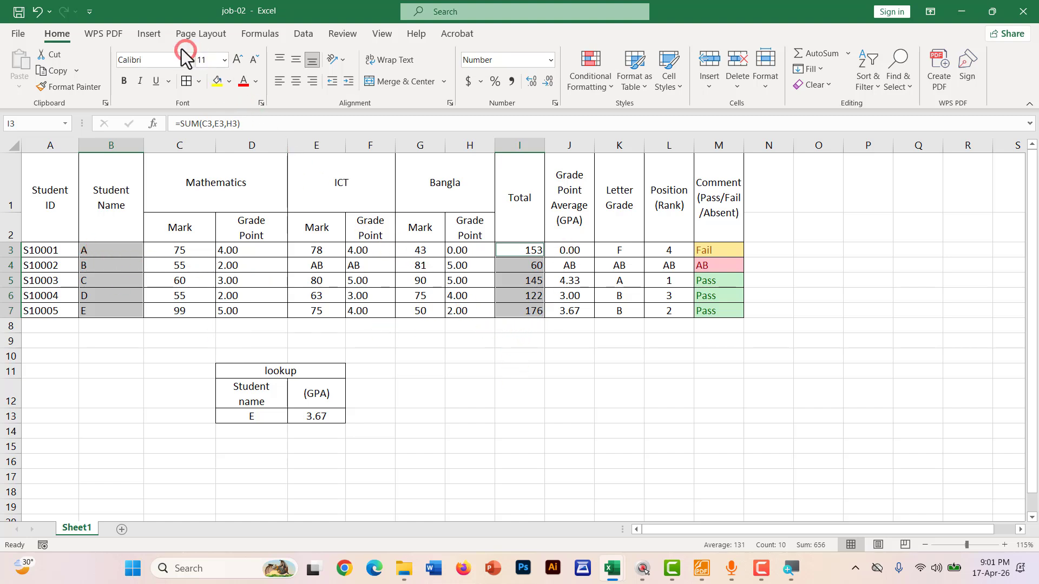
Insert a 2-D column chart of names versus totals and move it below the result table
{"action": "left_click", "coordinate": [146, 36]}
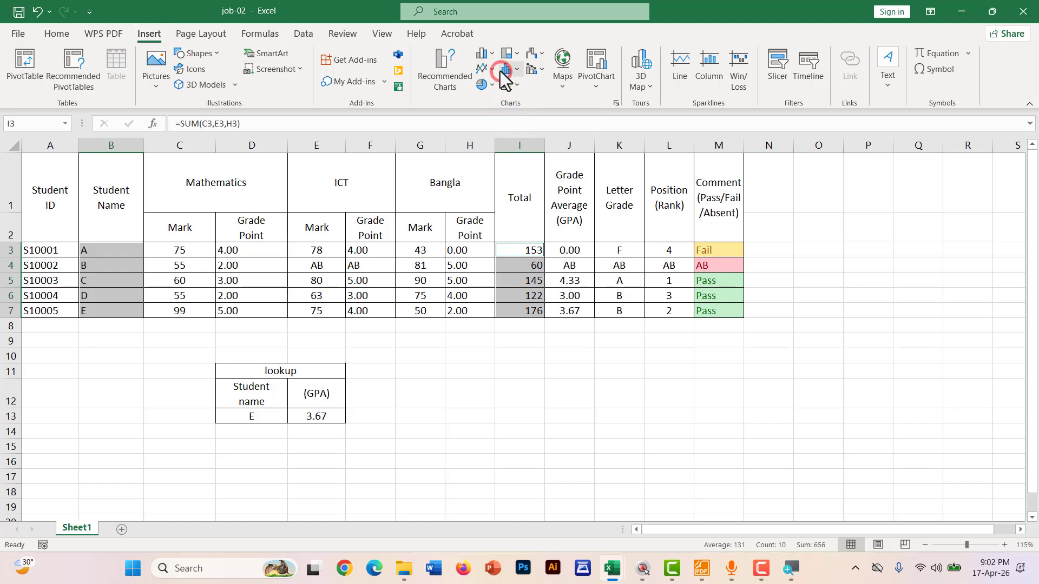
{"action": "left_click", "coordinate": [487, 53]}
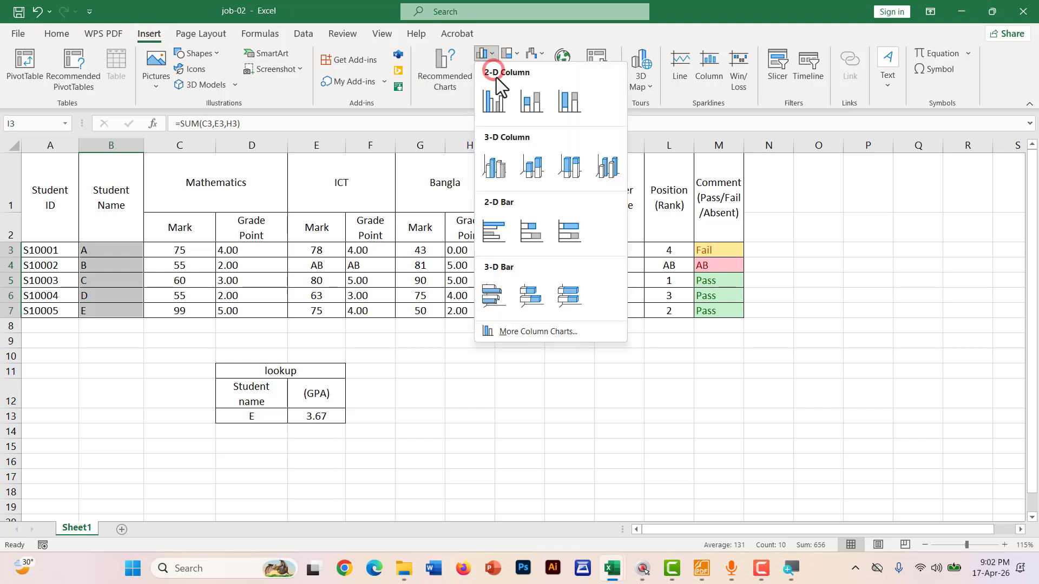
{"action": "left_click", "coordinate": [532, 103]}
{"action": "scroll", "coordinate": [627, 350], "scroll_direction": "down", "scroll_amount": 2}
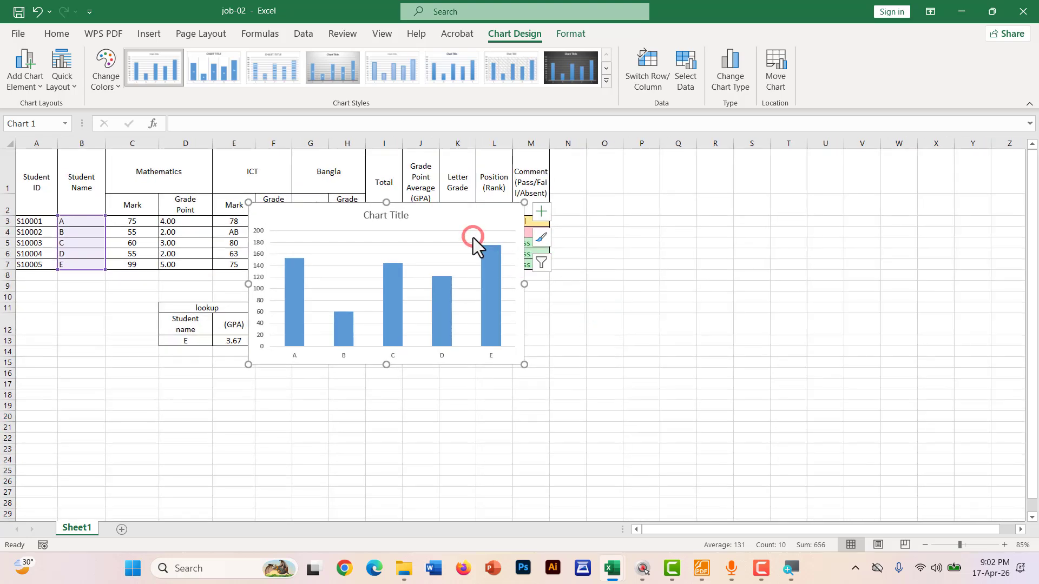
{"action": "left_click_drag", "start_coordinate": [476, 239], "coordinate": [481, 299]}
{"action": "left_click", "coordinate": [605, 363]}
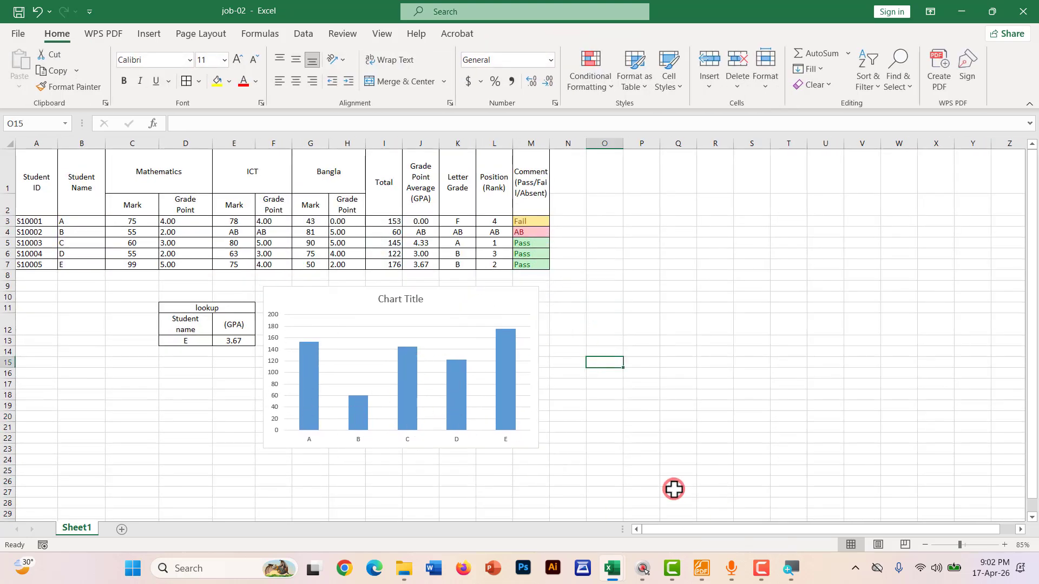
In the notes PDF, red-underline the column chart, title font (14 size, Bold), horizontal axis and axis-titles instructions
{"action": "left_click", "coordinate": [701, 568]}
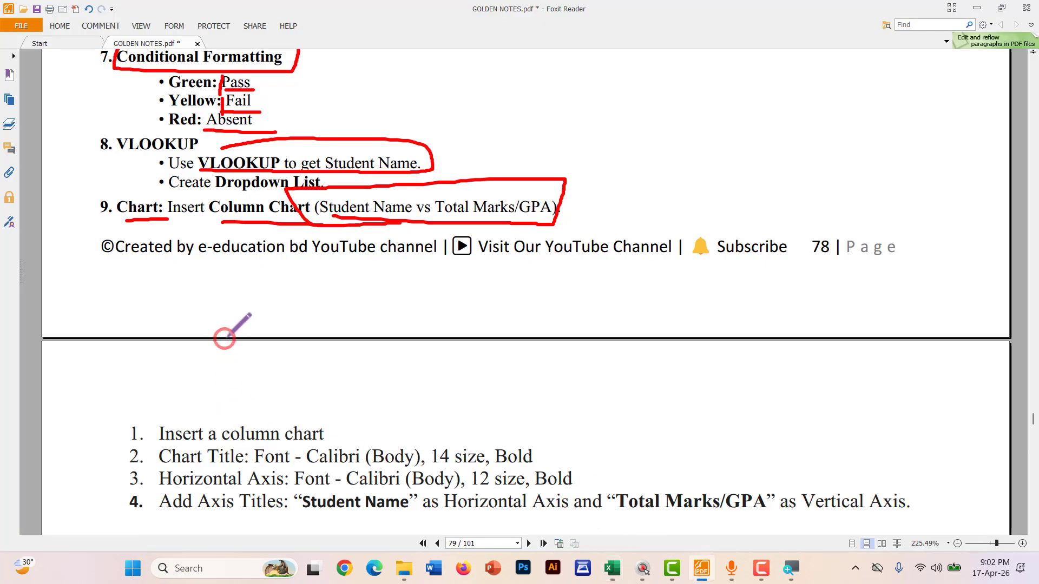
{"action": "scroll", "coordinate": [225, 337], "scroll_direction": "down", "scroll_amount": 3}
{"action": "scroll", "coordinate": [169, 305], "scroll_direction": "up", "scroll_amount": 1}
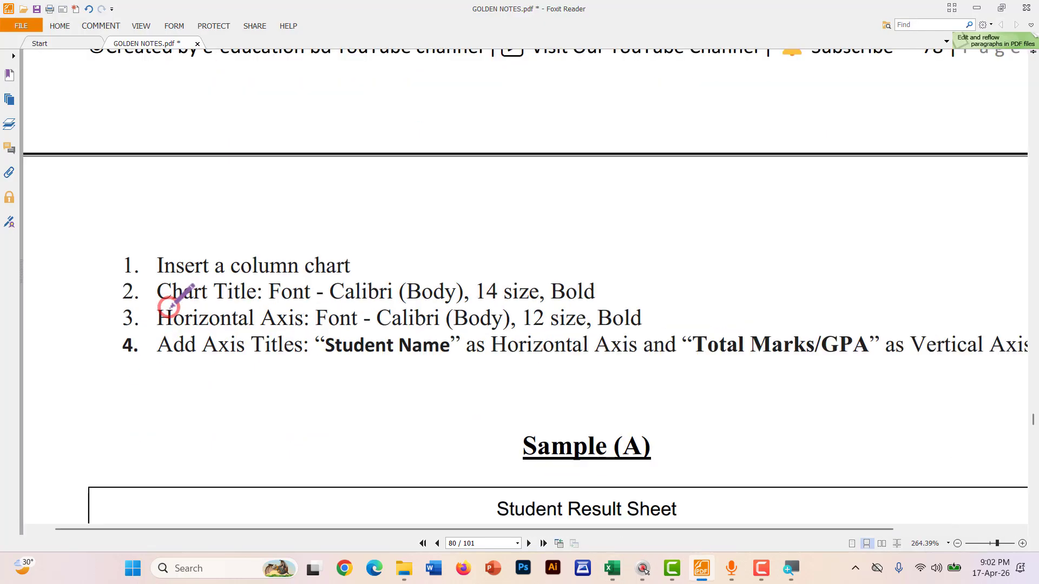
{"action": "scroll", "coordinate": [190, 324], "scroll_direction": "down", "scroll_amount": 1}
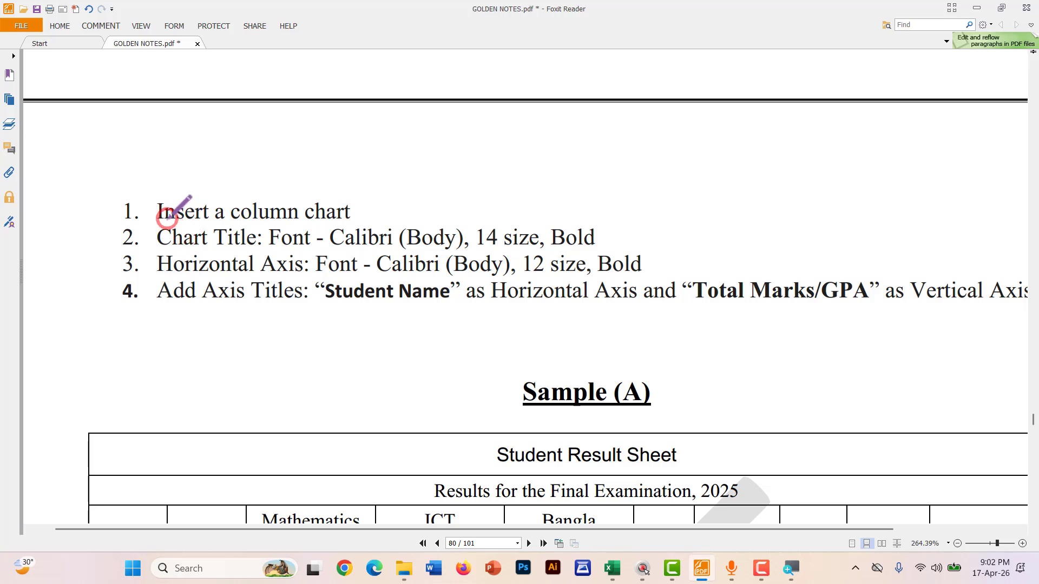
{"action": "left_click_drag", "start_coordinate": [162, 217], "coordinate": [392, 216]}
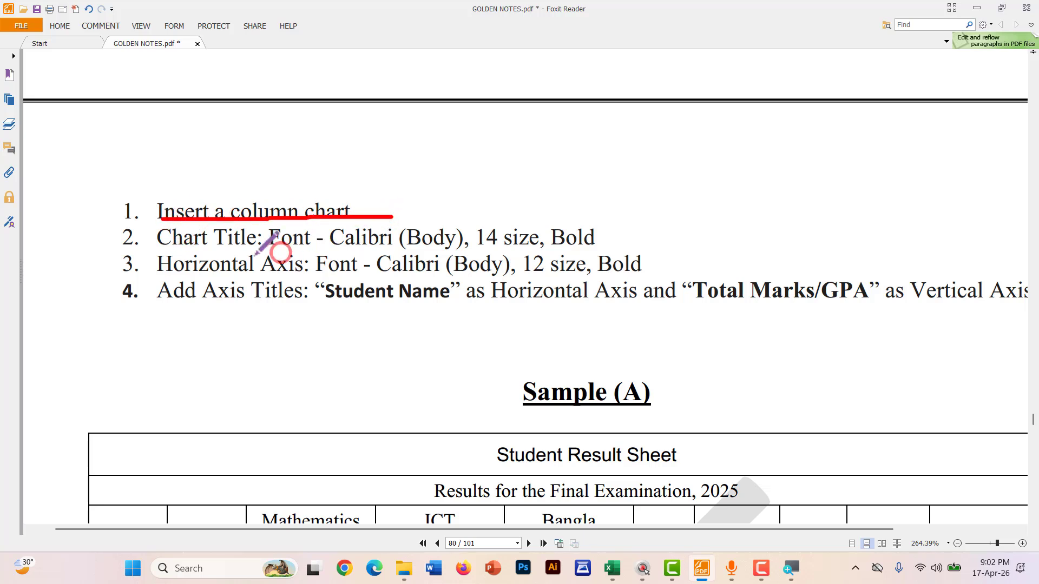
{"action": "left_click_drag", "start_coordinate": [171, 247], "coordinate": [390, 251]}
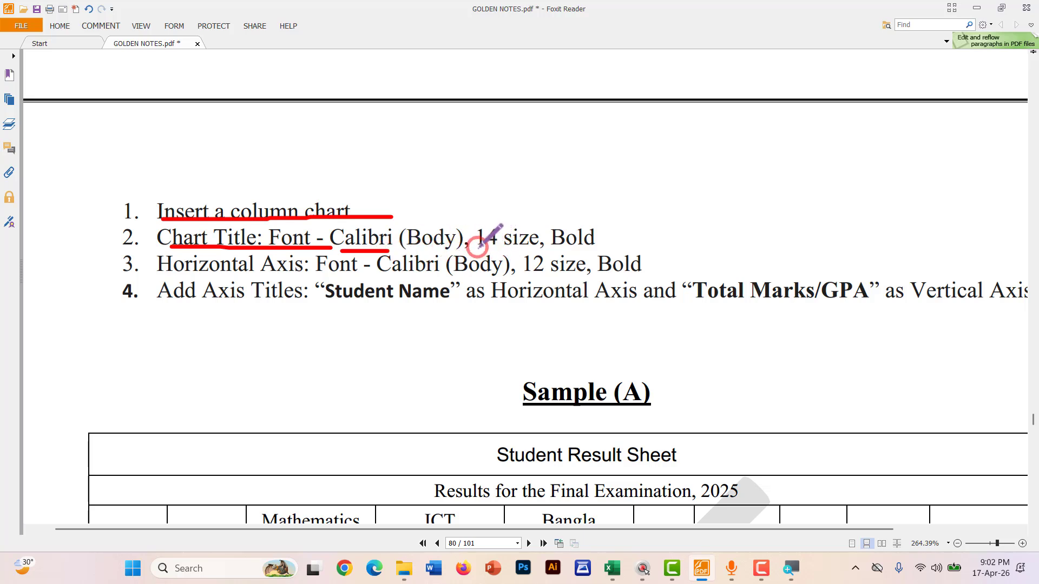
{"action": "left_click_drag", "start_coordinate": [477, 248], "coordinate": [605, 249]}
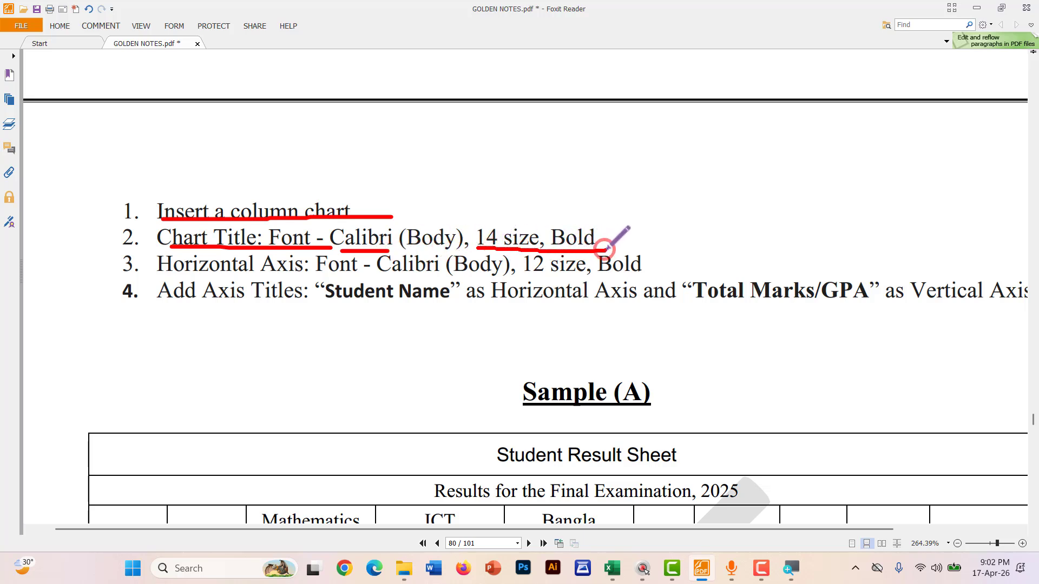
{"action": "left_click_drag", "start_coordinate": [170, 278], "coordinate": [664, 275]}
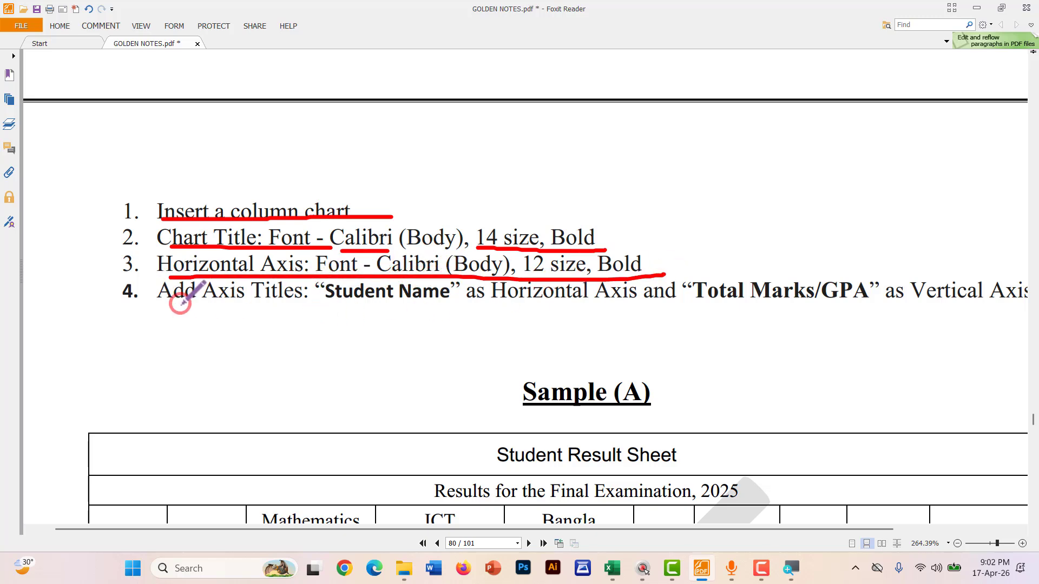
{"action": "mouse_move", "coordinate": [164, 306]}
{"action": "left_mouse_down"}
{"action": "mouse_move", "coordinate": [723, 315]}
{"action": "mouse_move", "coordinate": [747, 302]}
{"action": "mouse_move", "coordinate": [878, 303]}
{"action": "left_mouse_up"}
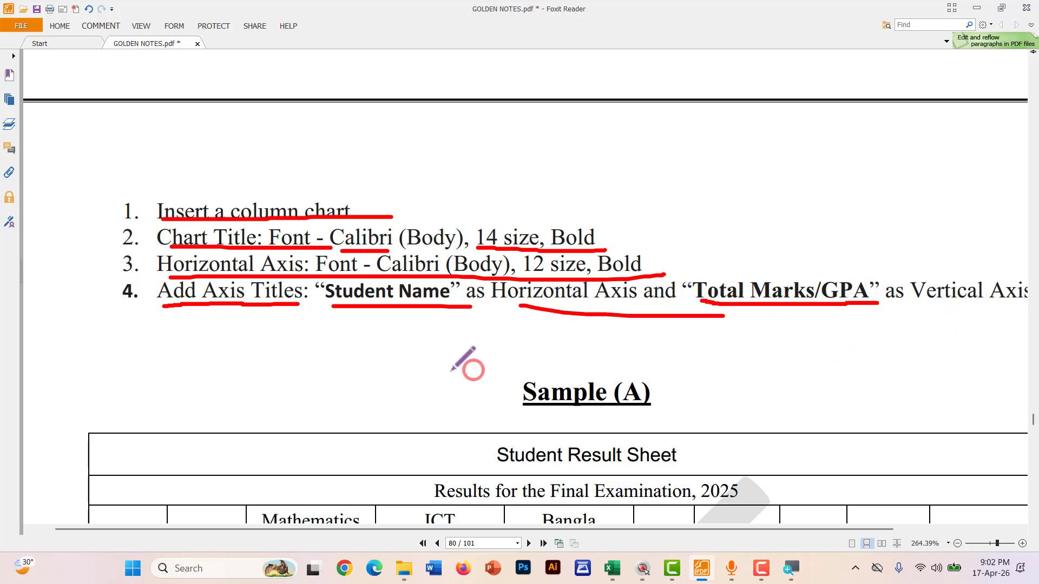
{"action": "key", "text": "alt+Tab"}
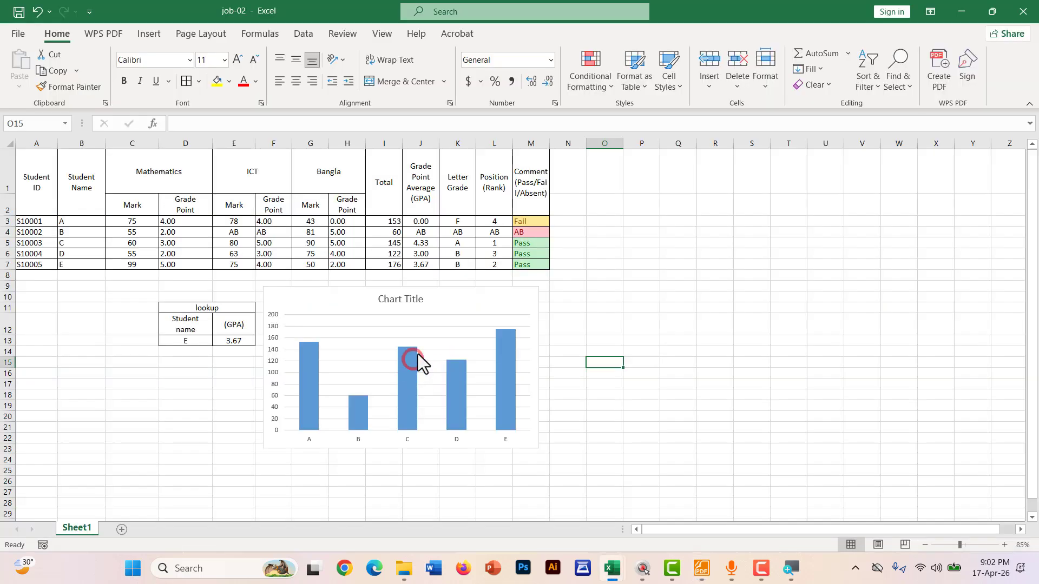
Open the Format Chart Title pane with the 'Chart Title' text selected for replacement
{"action": "left_click_drag", "start_coordinate": [466, 297], "coordinate": [494, 293]}
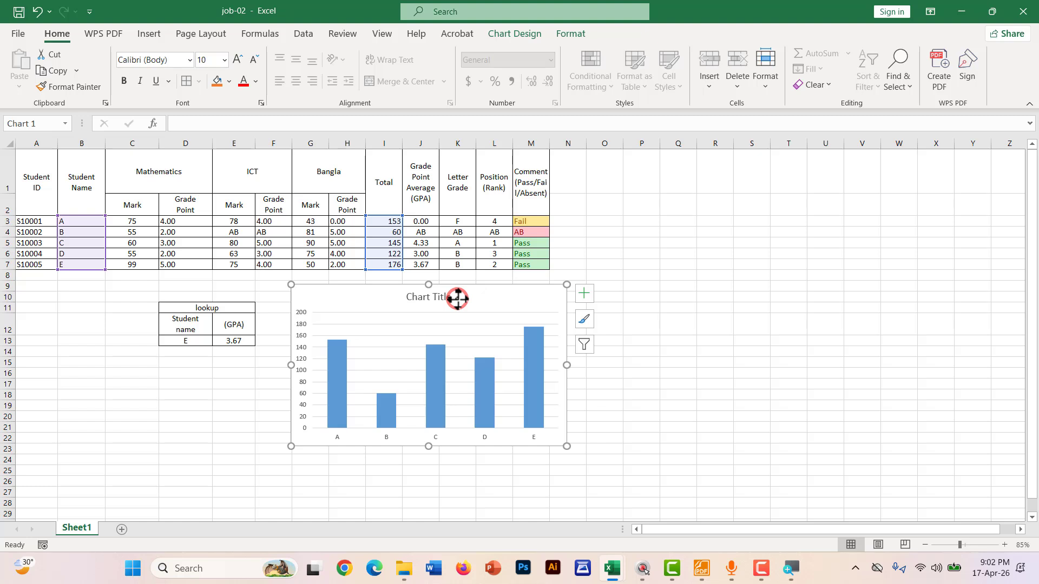
{"action": "double_click", "coordinate": [430, 298]}
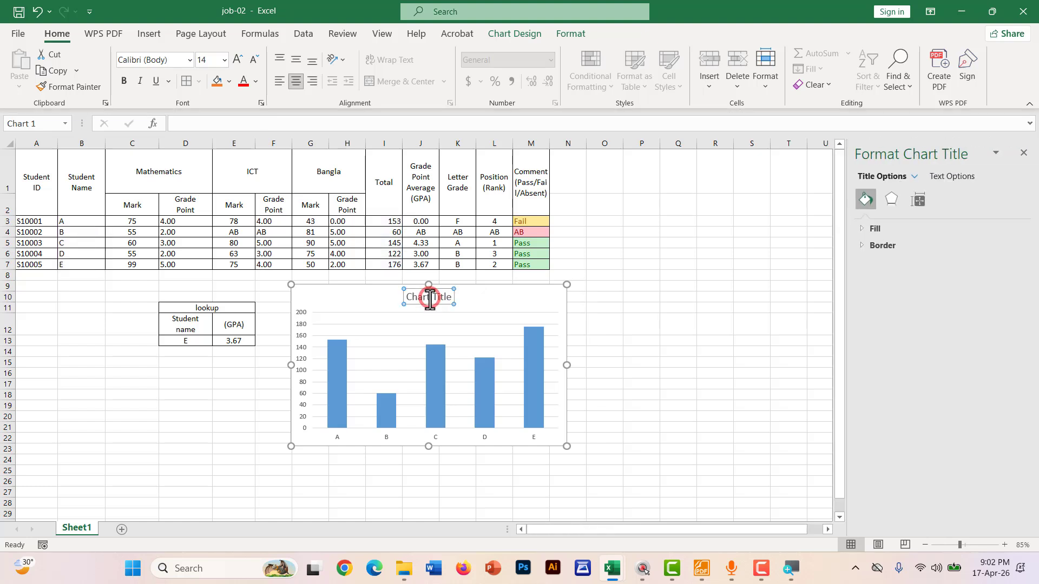
{"action": "double_click", "coordinate": [430, 298]}
{"action": "triple_click", "coordinate": [430, 298]}
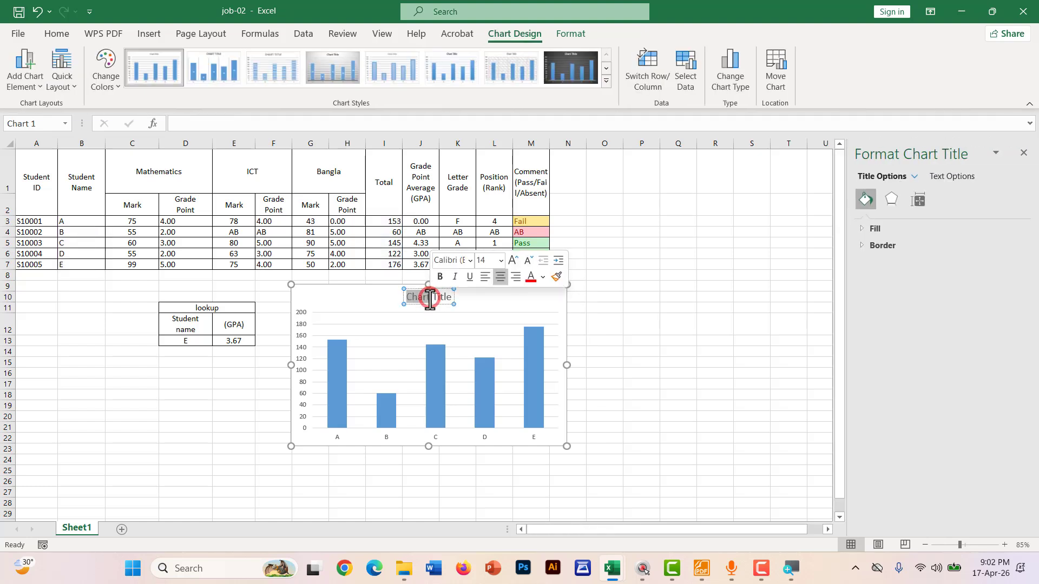
{"action": "triple_click", "coordinate": [430, 300]}
{"action": "triple_click", "coordinate": [430, 300]}
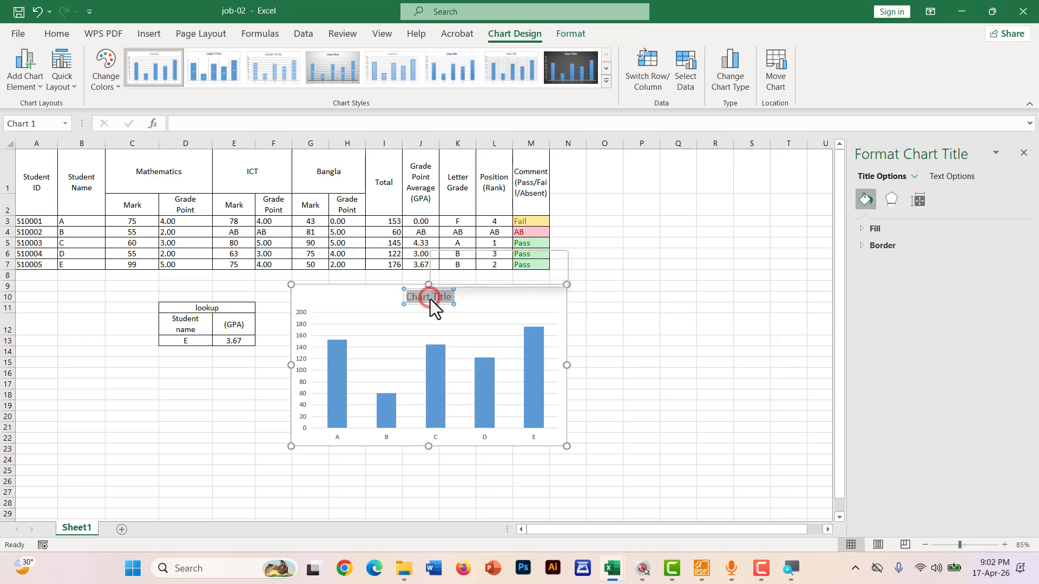
Draw a red ellipse around 'Student Name vs Total Marks/GPA' on the PDF's sample chart
{"action": "left_click", "coordinate": [702, 567]}
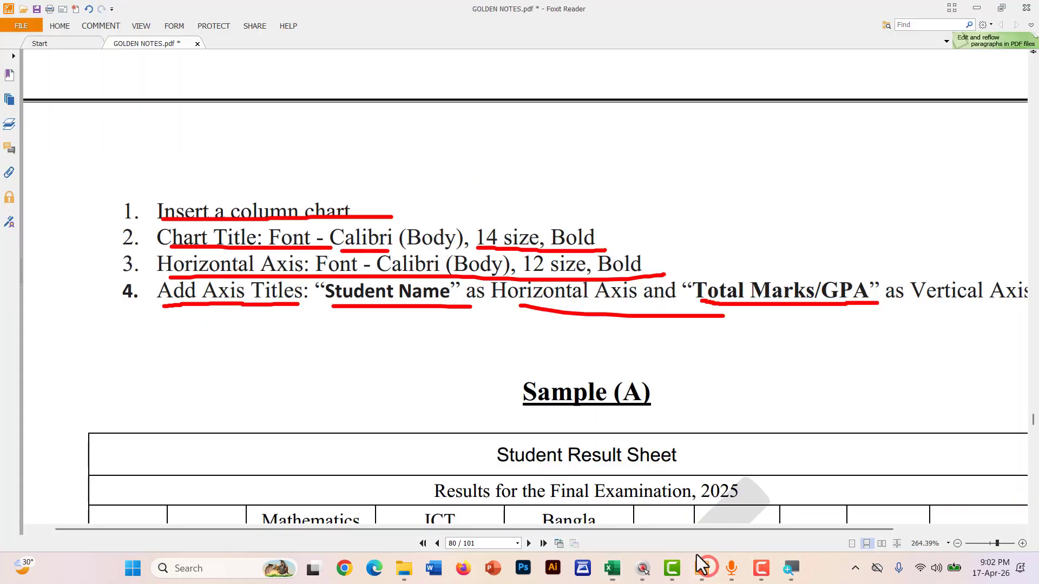
{"action": "scroll", "coordinate": [521, 368], "scroll_direction": "down", "scroll_amount": 10}
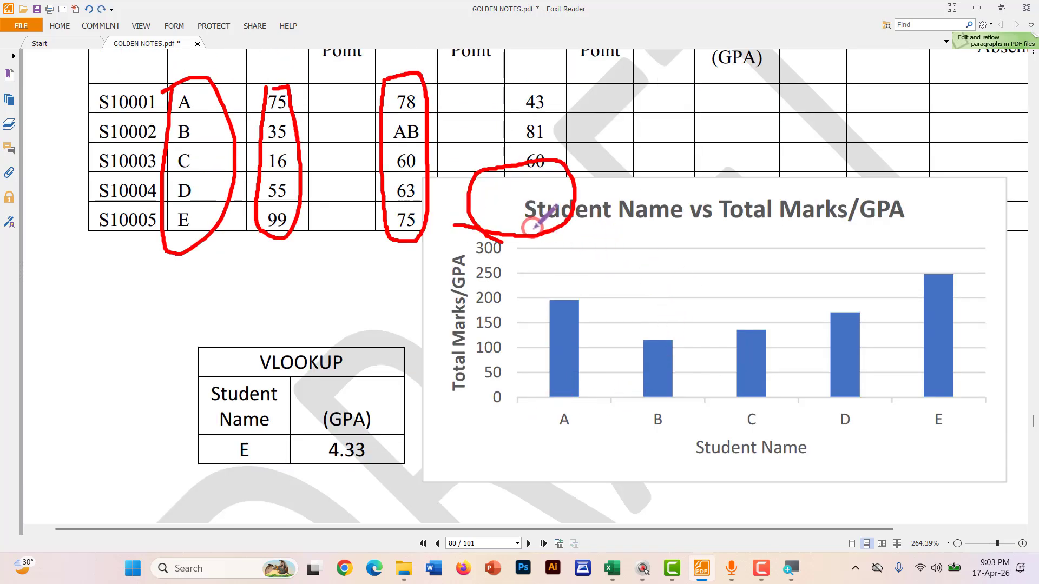
{"action": "mouse_move", "coordinate": [532, 227]}
{"action": "left_mouse_down"}
{"action": "mouse_move", "coordinate": [947, 225]}
{"action": "mouse_move", "coordinate": [462, 167]}
{"action": "mouse_move", "coordinate": [562, 243]}
{"action": "left_mouse_up"}
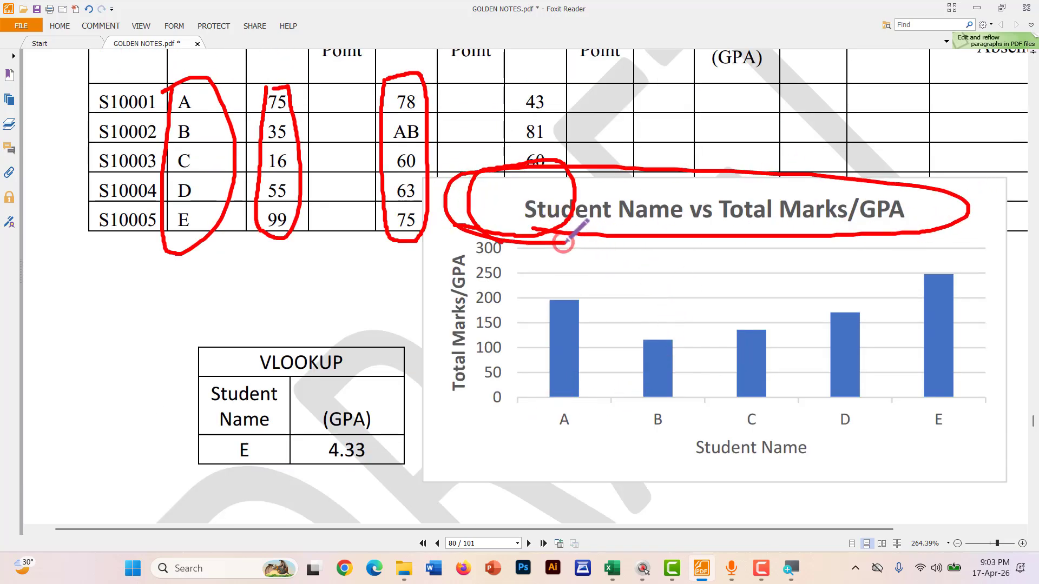
{"action": "key", "text": "alt+Tab"}
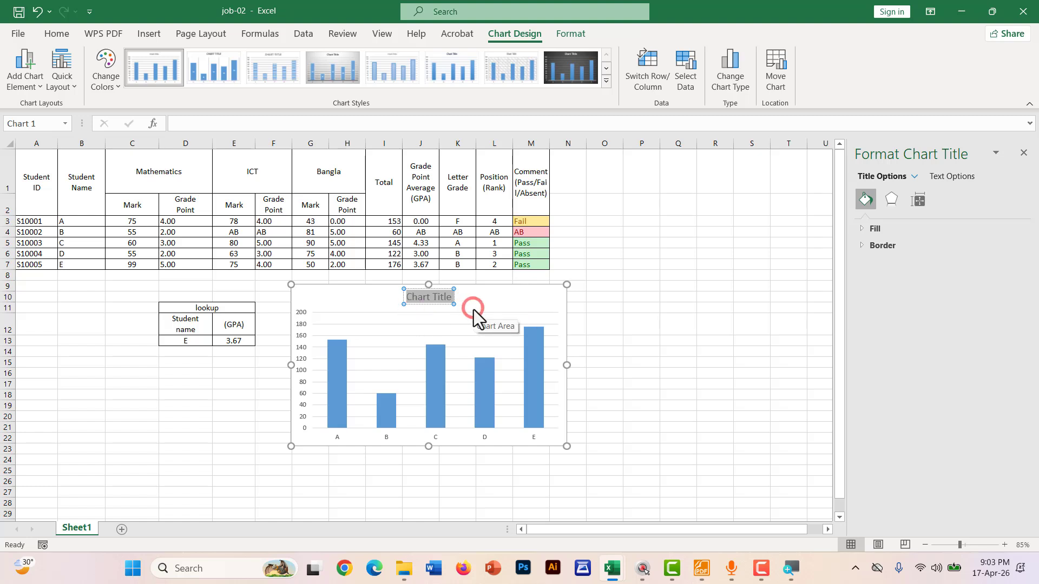
Retitle the chart 'Student Name vs Total Mark/GPA' and make the title bold
{"action": "type", "text": "S"}
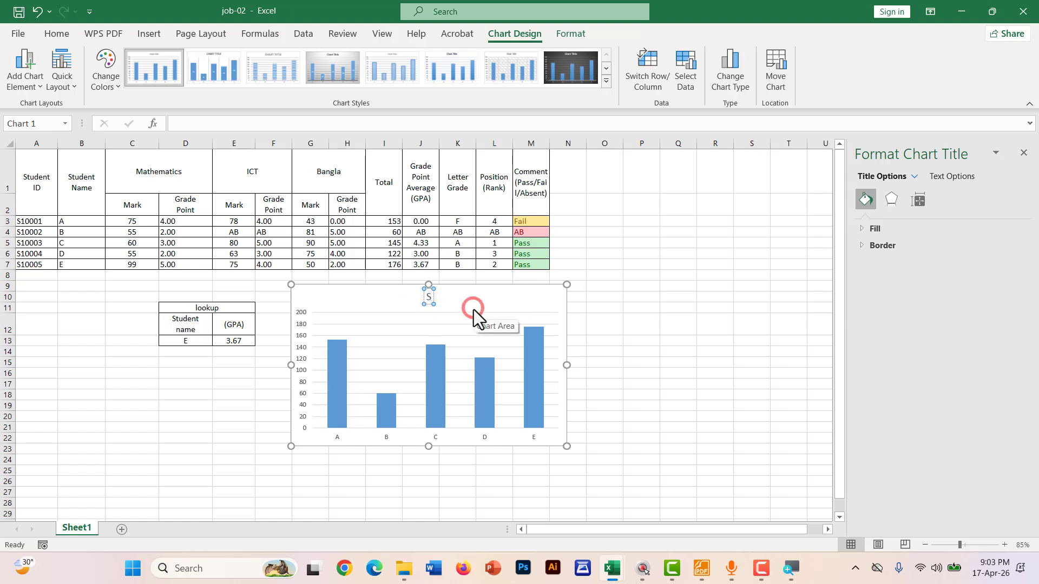
{"action": "type", "text": "tudent Name vs"}
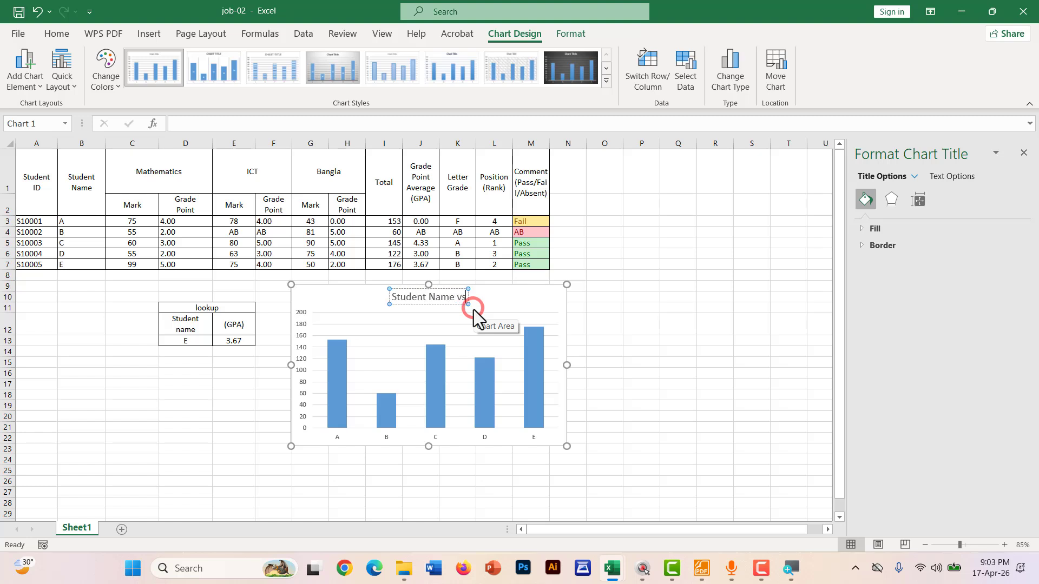
{"action": "type", "text": " Total M"}
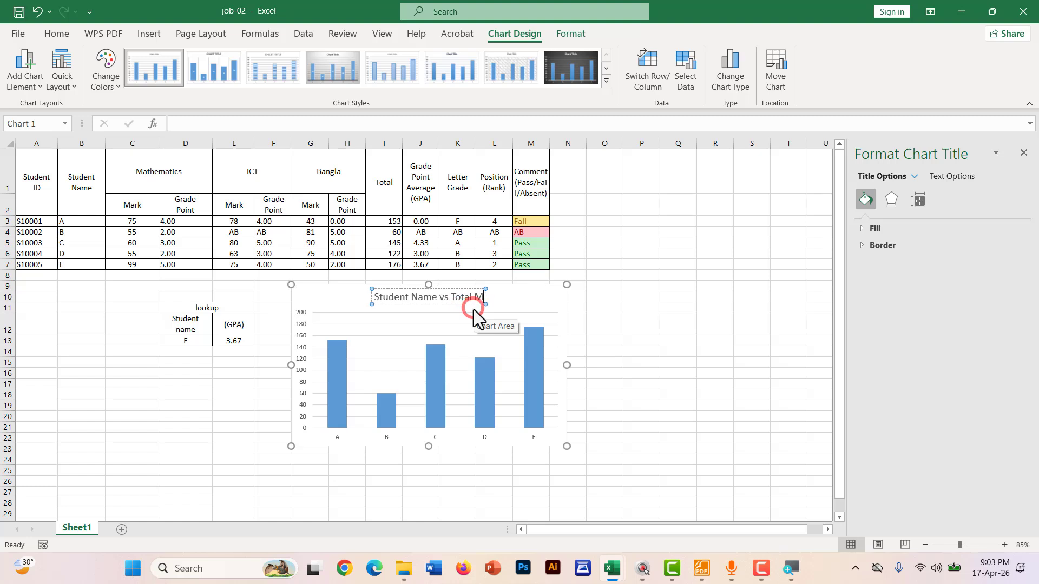
{"action": "type", "text": "ark/G"}
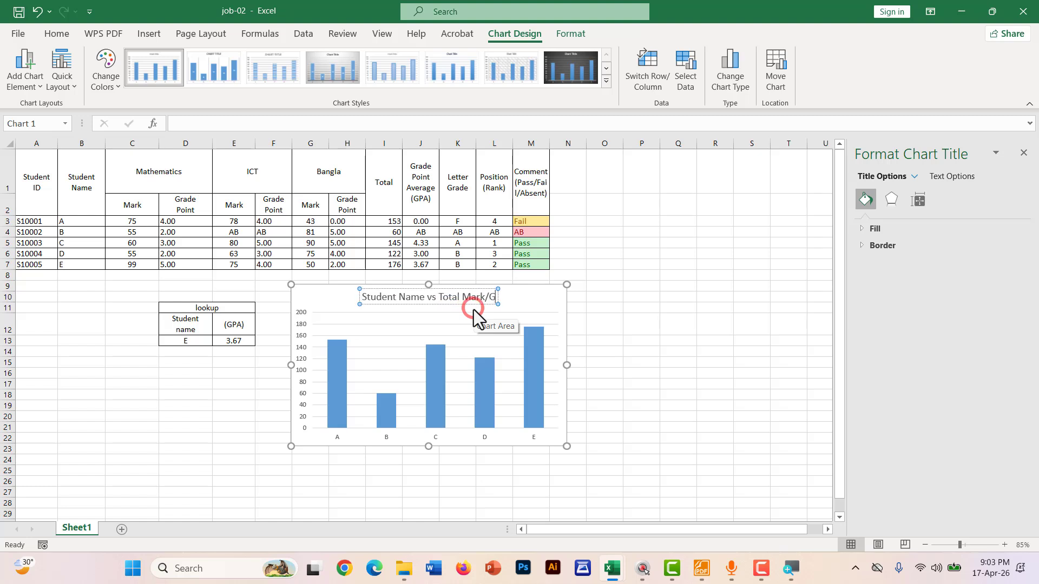
{"action": "type", "text": "PA"}
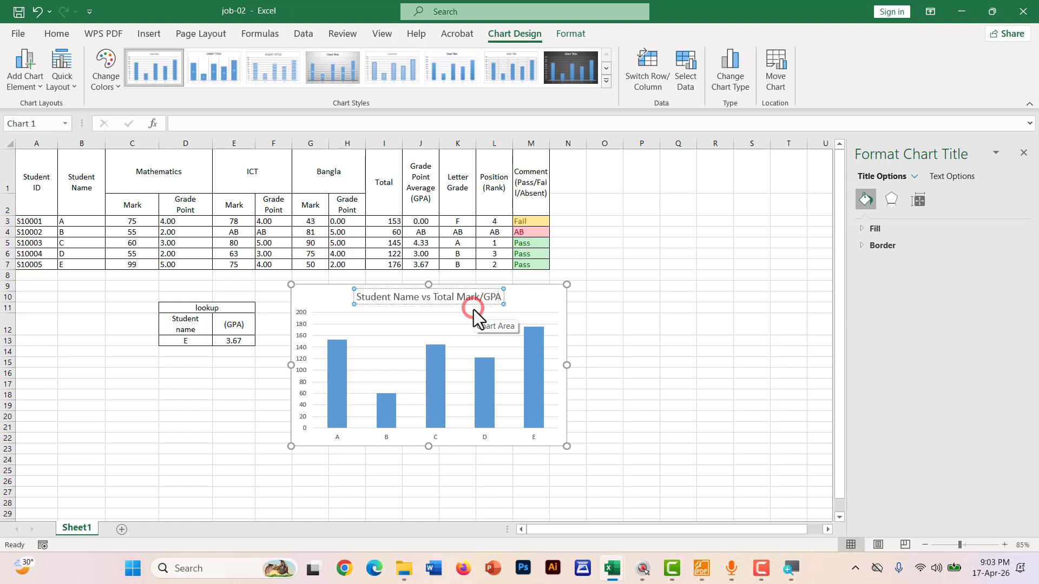
{"action": "left_click", "coordinate": [631, 333]}
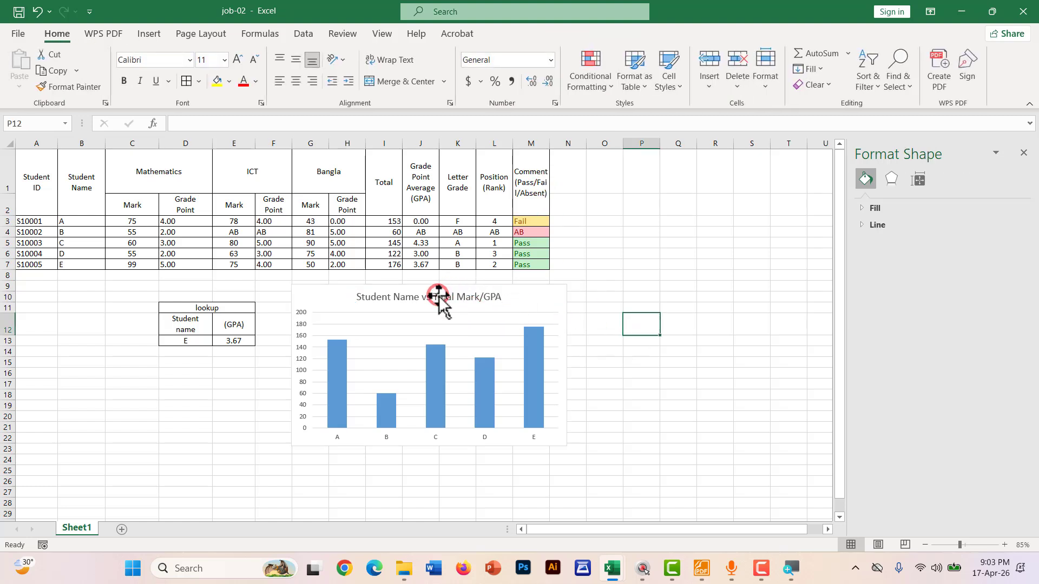
{"action": "left_click", "coordinate": [445, 296]}
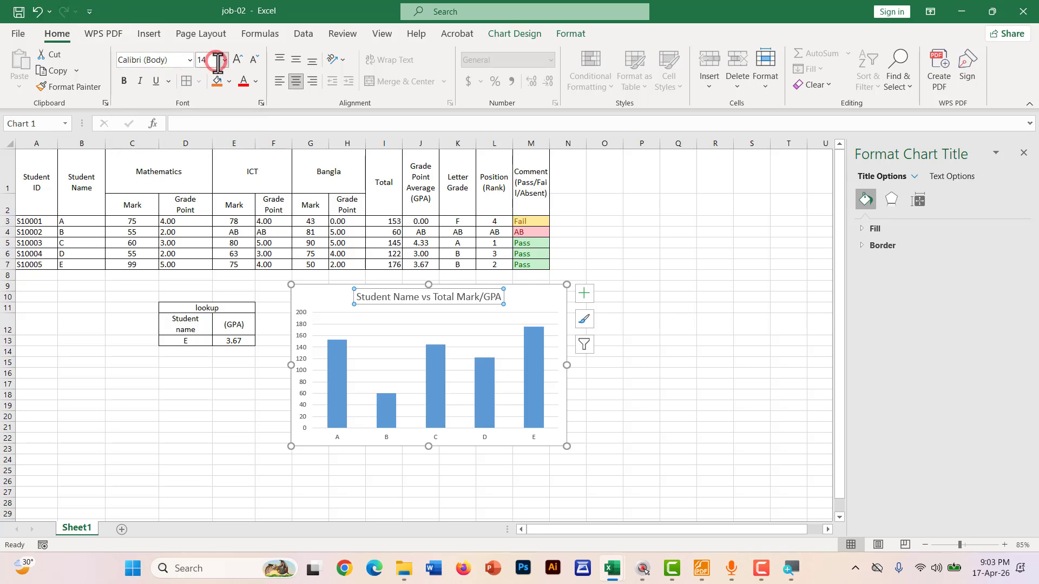
{"action": "left_click", "coordinate": [189, 60]}
{"action": "left_click", "coordinate": [189, 59]}
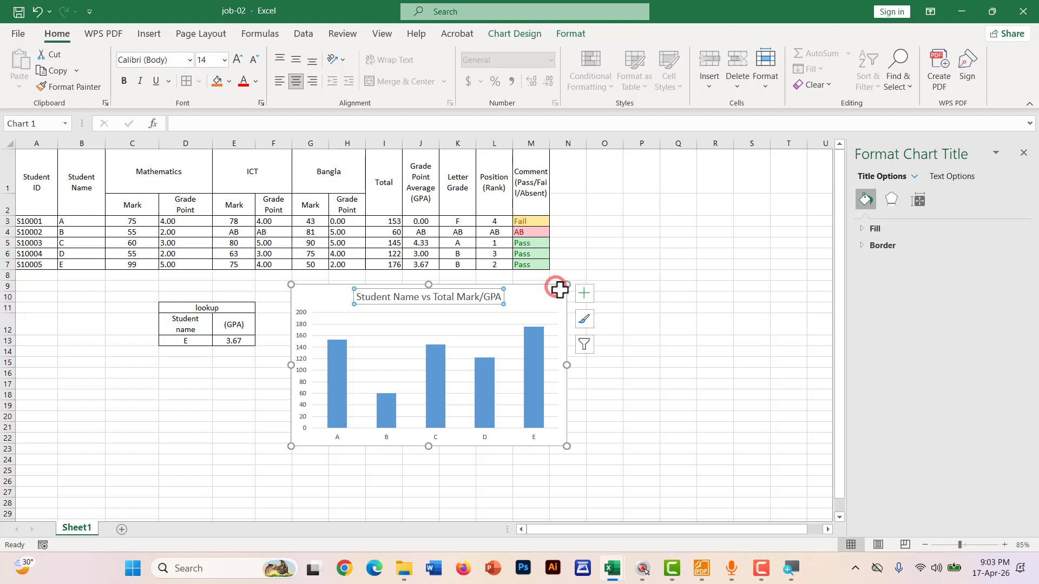
{"action": "left_click", "coordinate": [123, 81]}
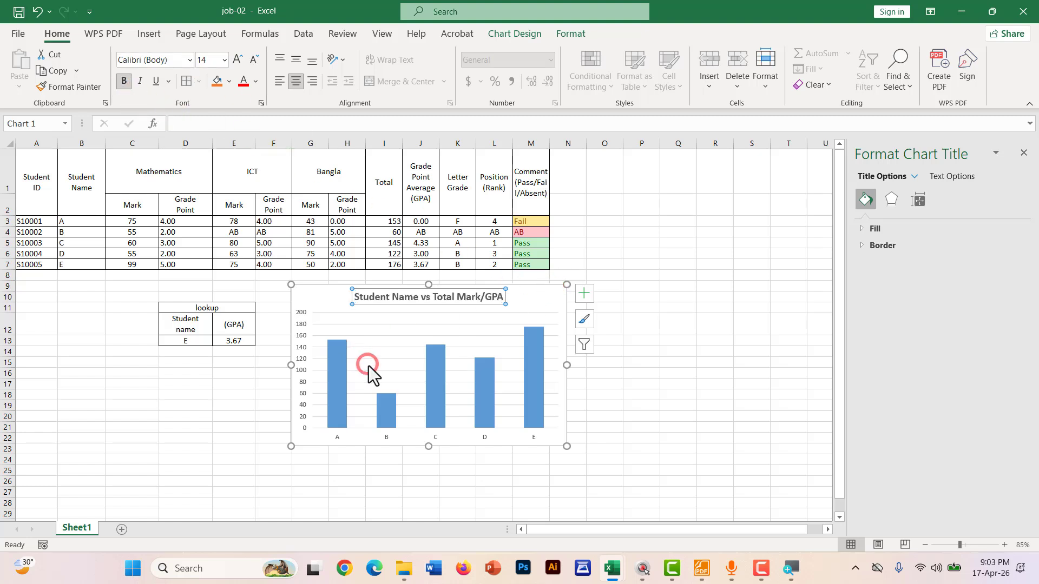
{"action": "left_click", "coordinate": [532, 299]}
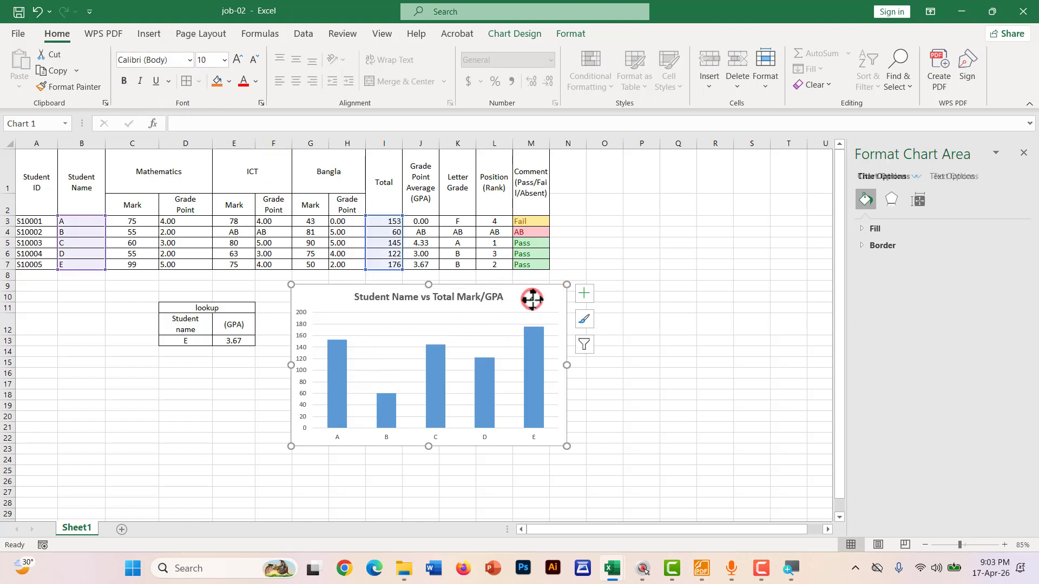
Add a primary horizontal axis title and replace its placeholder with 'Student Name'
{"action": "left_click", "coordinate": [529, 34]}
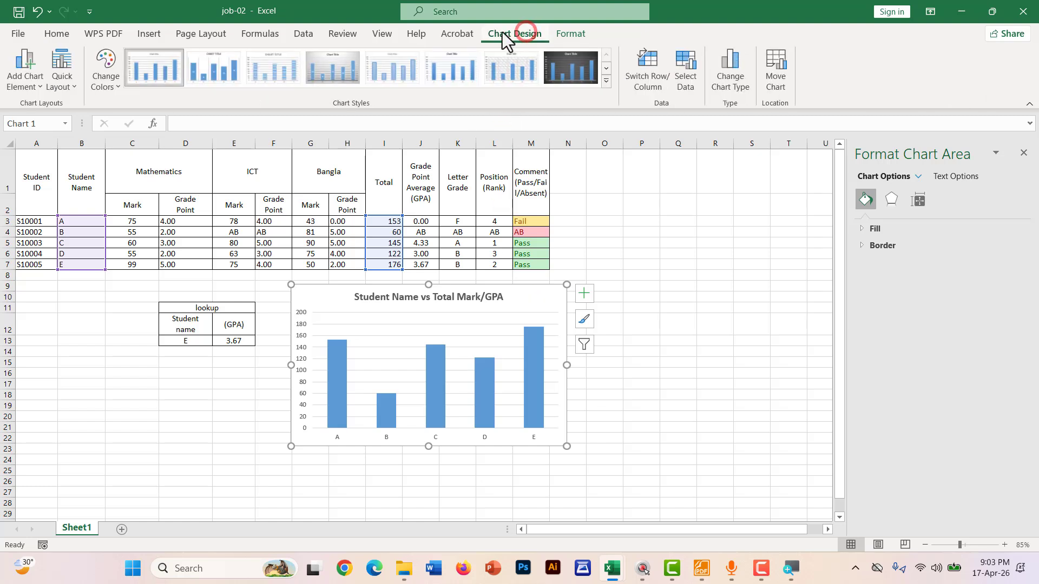
{"action": "left_click", "coordinate": [31, 87]}
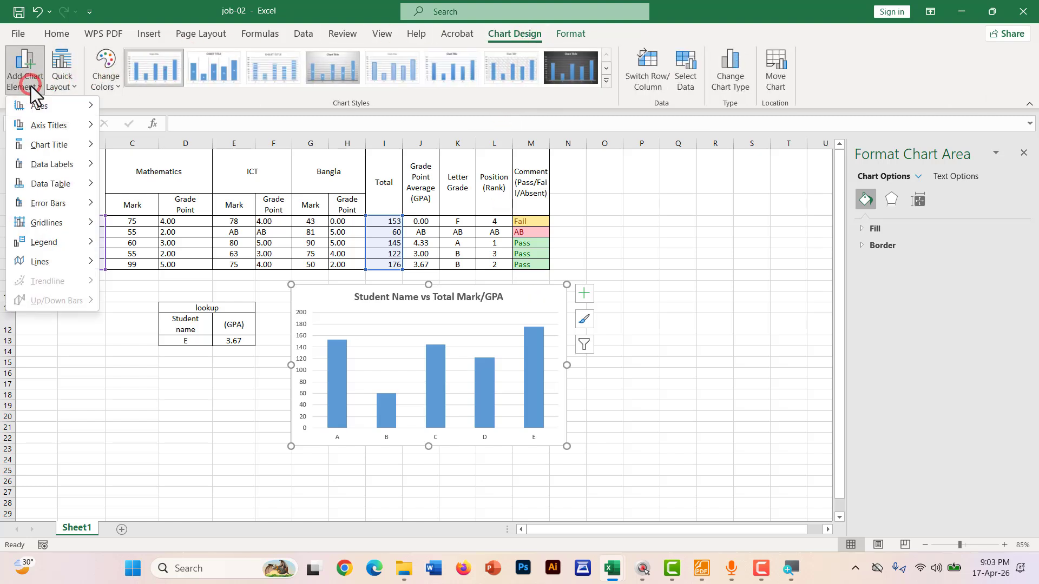
{"action": "left_click", "coordinate": [45, 127]}
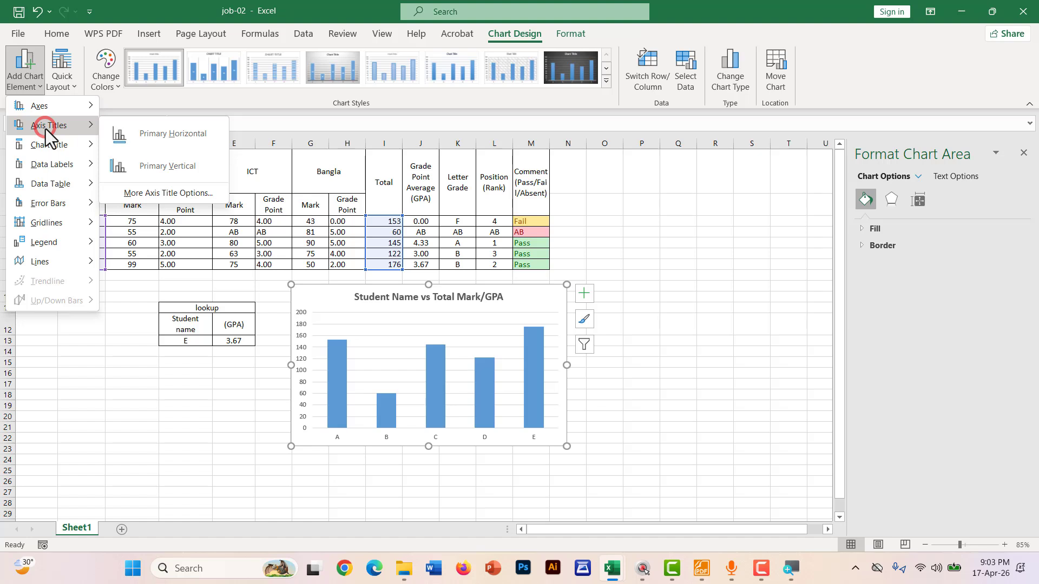
{"action": "left_click", "coordinate": [125, 129]}
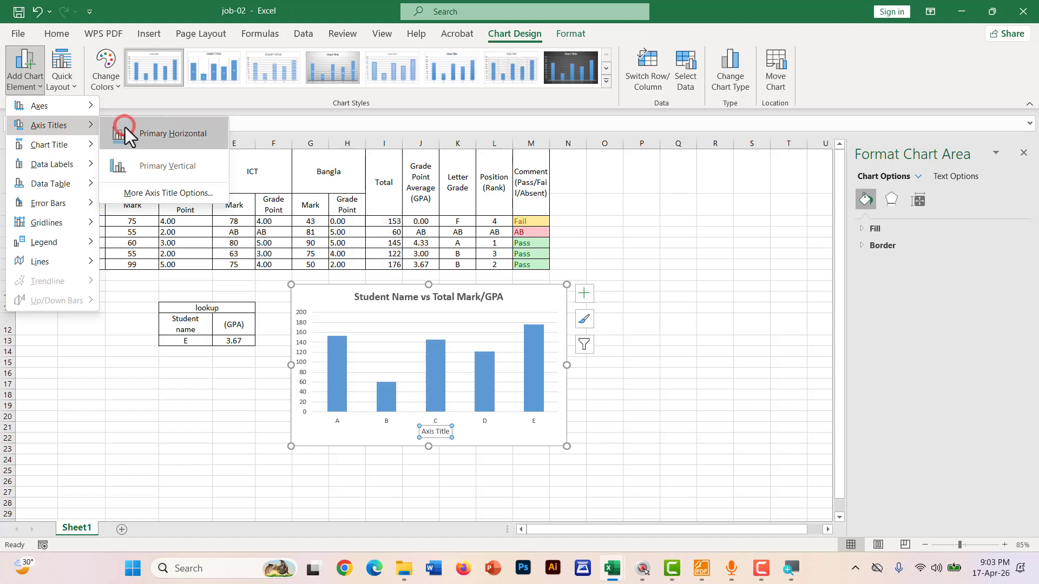
{"action": "left_click", "coordinate": [154, 131]}
{"action": "left_click", "coordinate": [437, 432]}
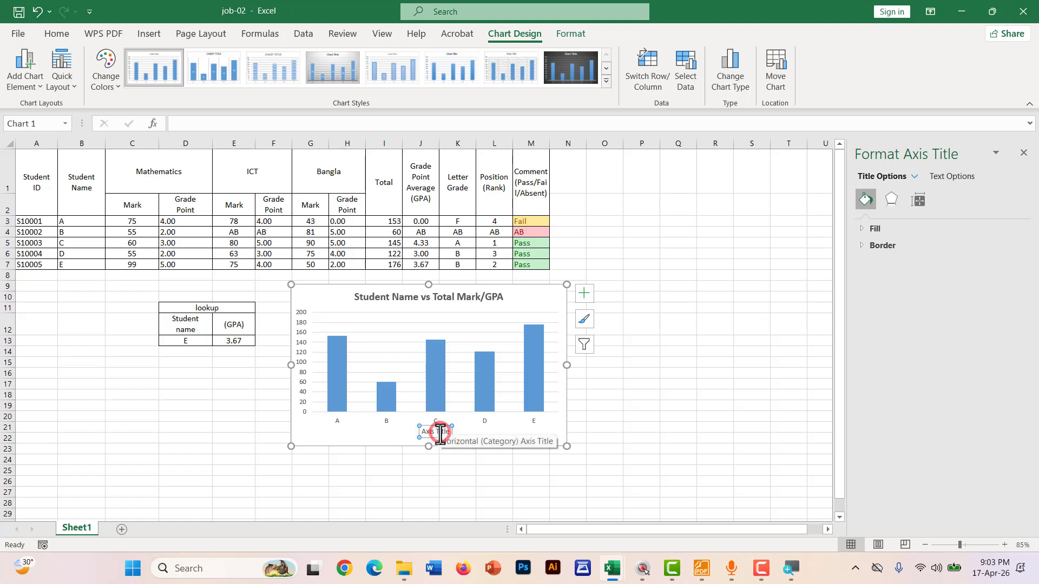
{"action": "triple_click", "coordinate": [436, 432]}
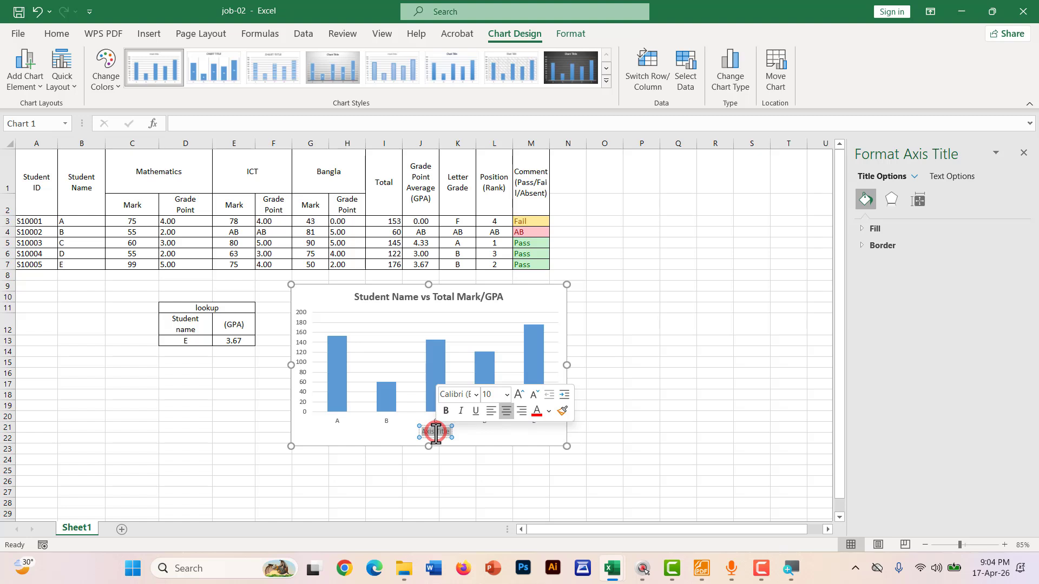
{"action": "key", "text": "BackSpace"}
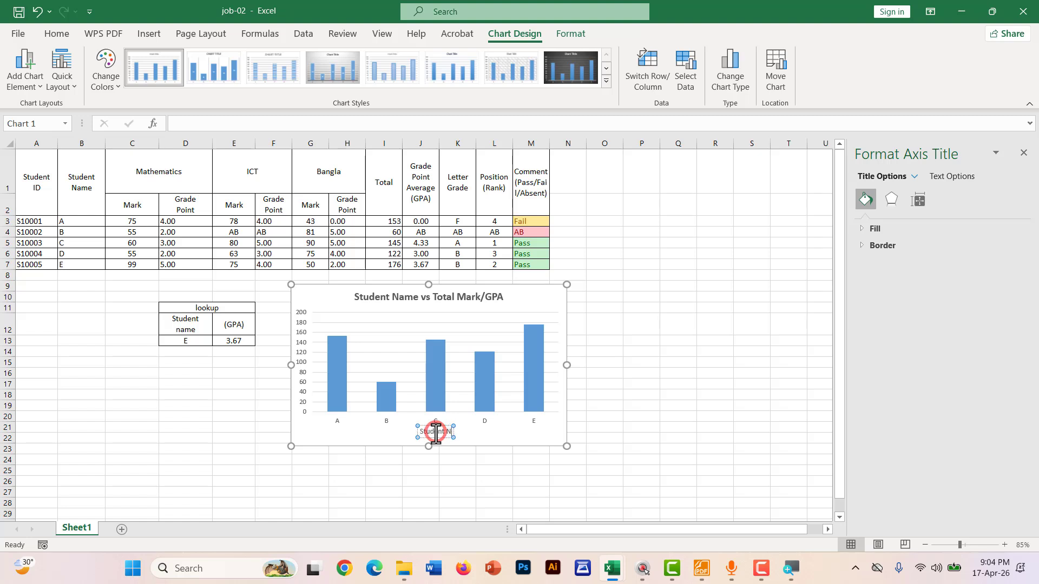
{"action": "left_click", "coordinate": [329, 300]}
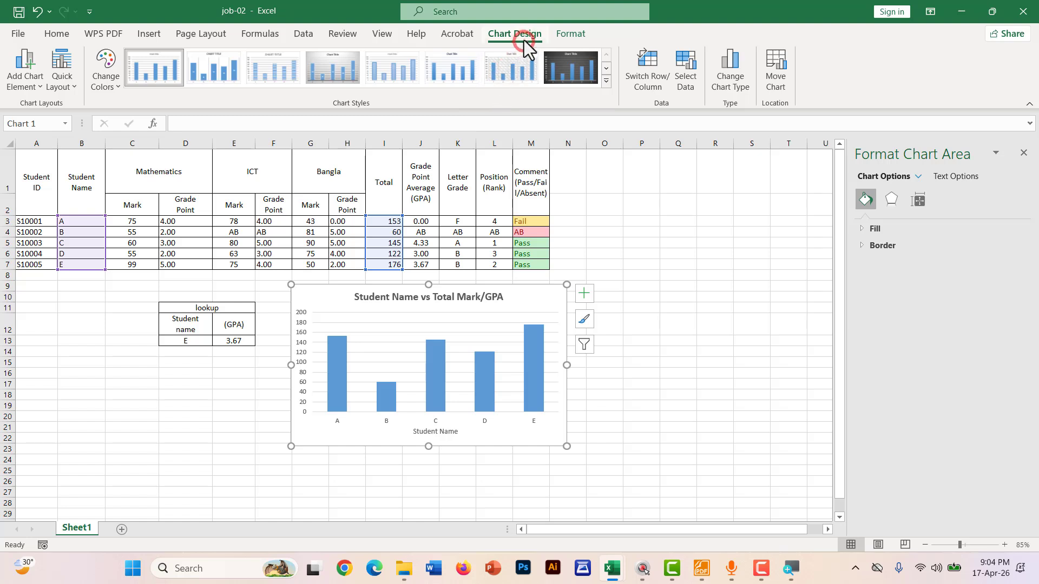
Add a primary vertical axis title and enter 'Total Marks/ GPA' as its text
{"action": "left_click", "coordinate": [31, 87]}
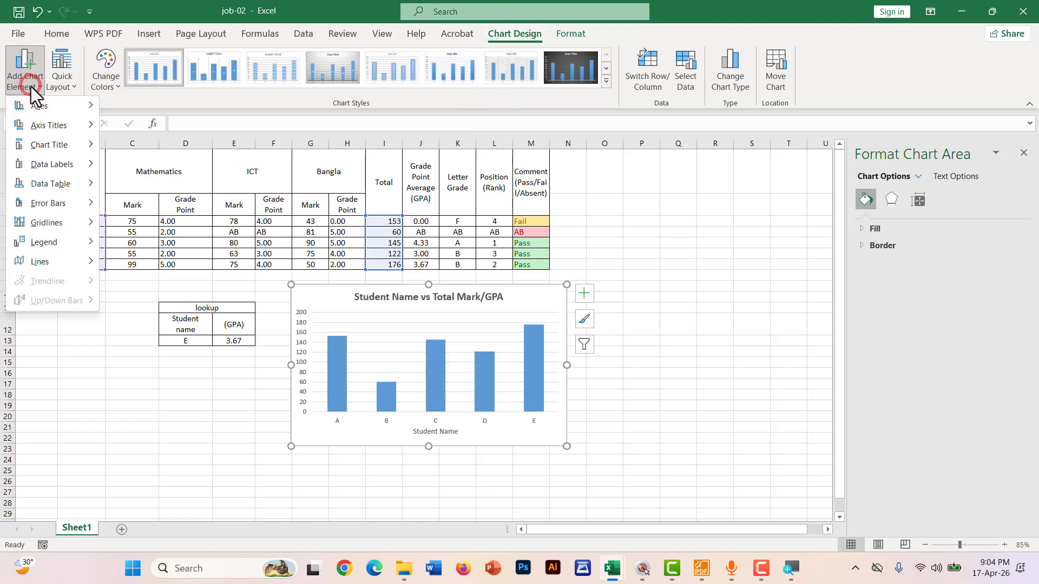
{"action": "mouse_move", "coordinate": [33, 125]}
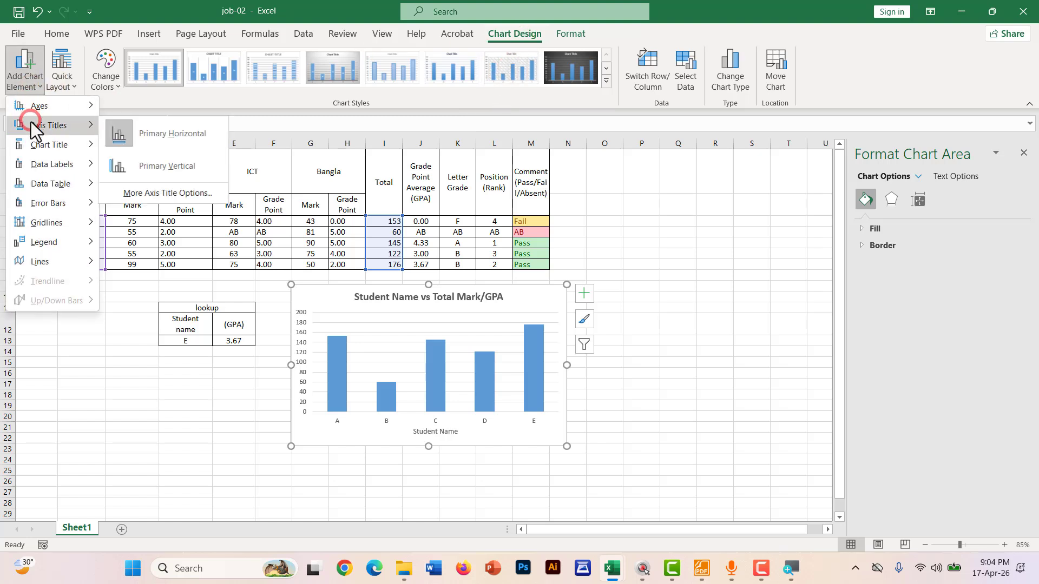
{"action": "left_click", "coordinate": [165, 165]}
{"action": "left_click", "coordinate": [302, 371]}
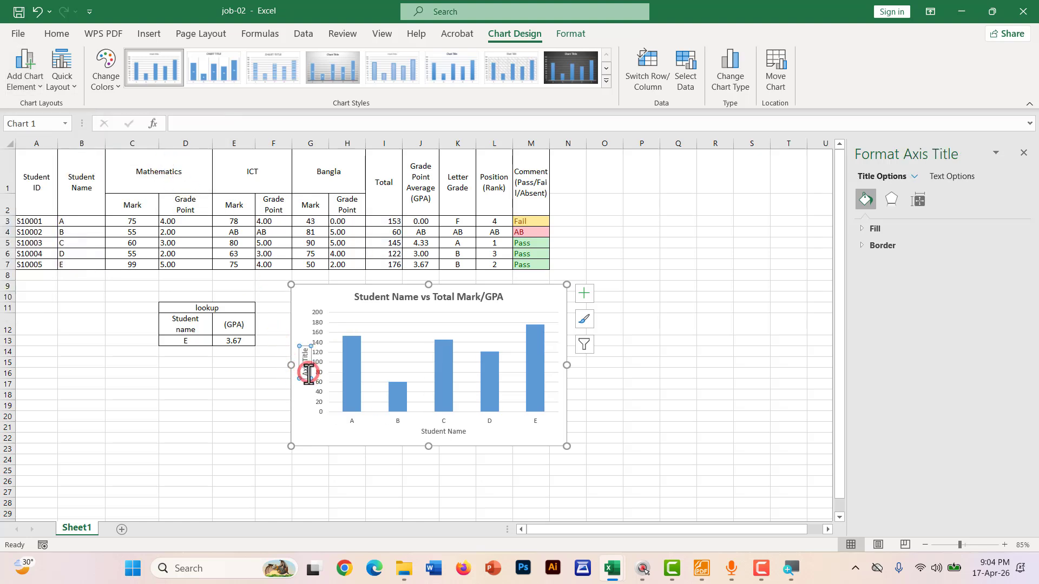
{"action": "left_click", "coordinate": [305, 371]}
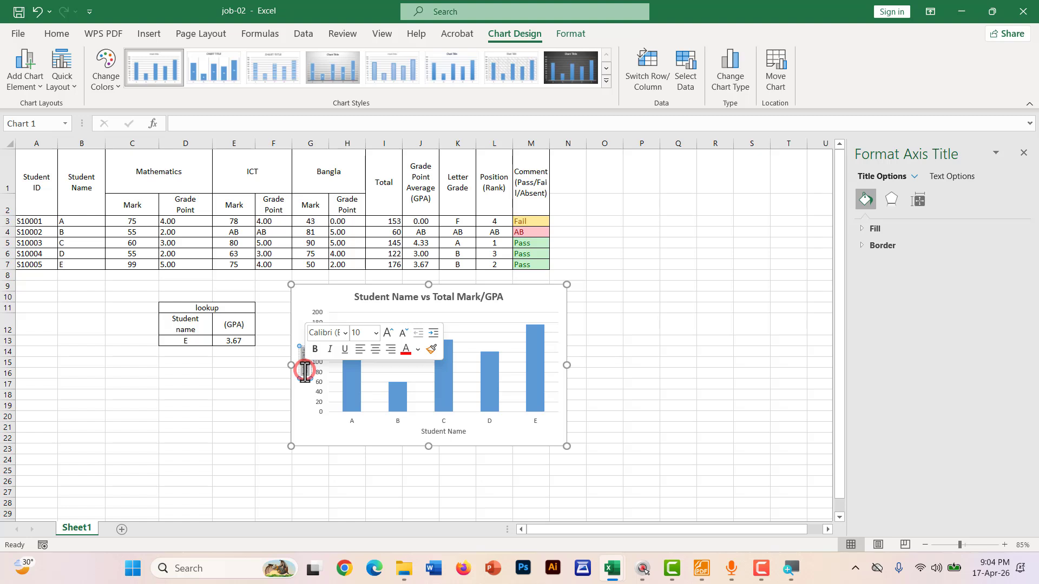
{"action": "type", "text": "To"}
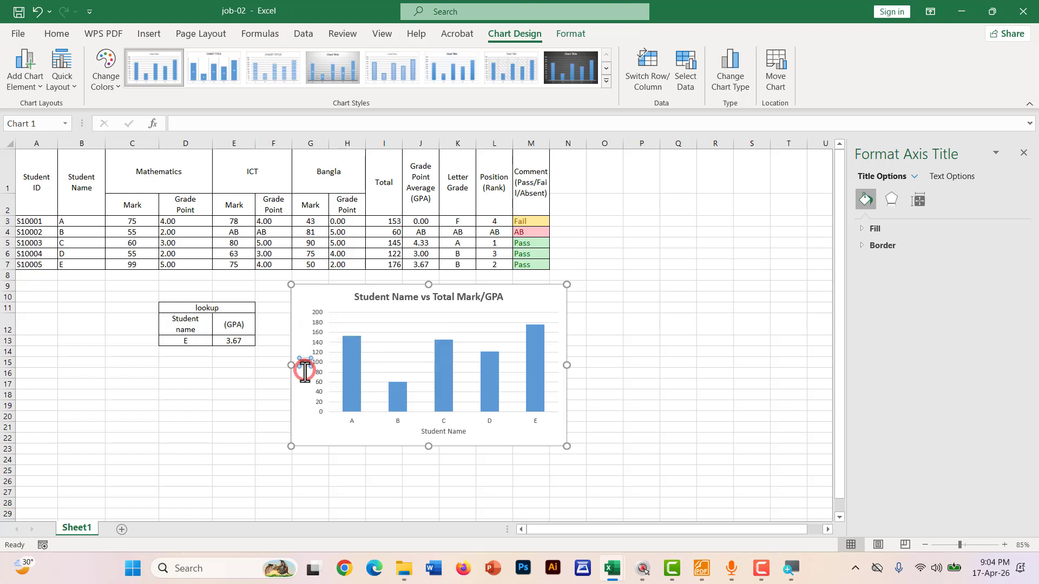
{"action": "type", "text": "tal Marks/ GPA"}
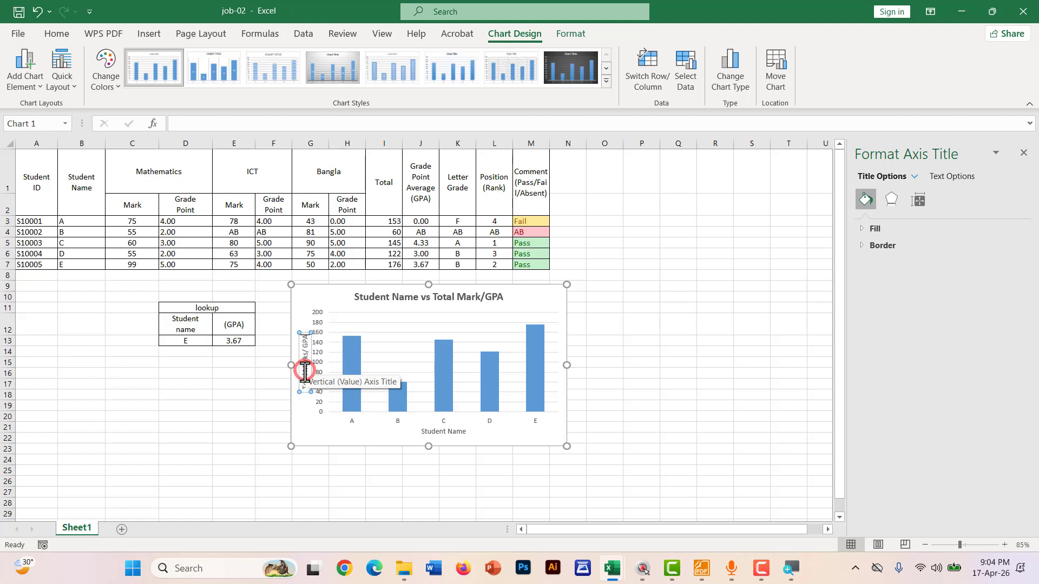
{"action": "left_click", "coordinate": [233, 384]}
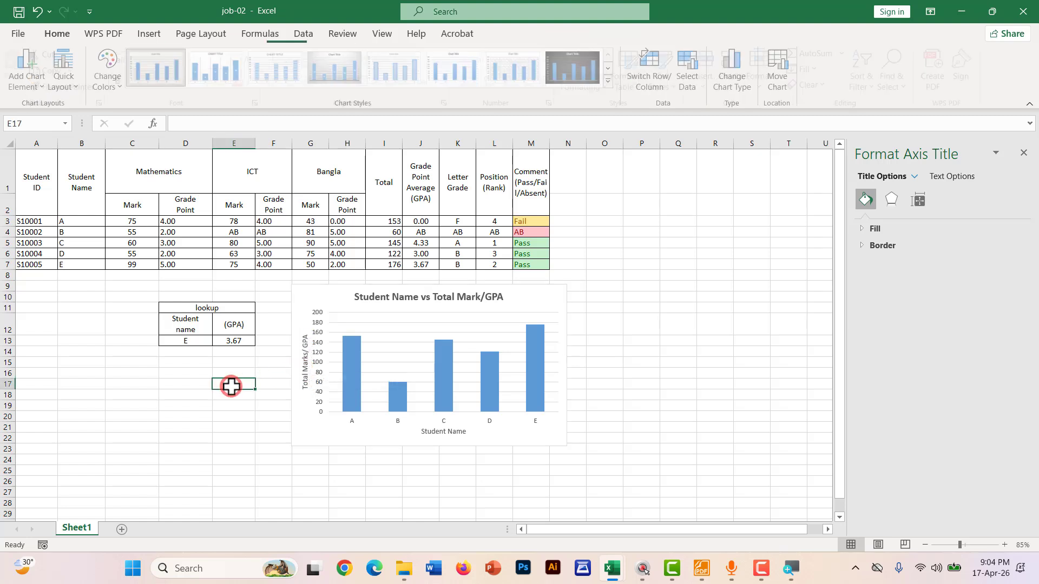
Make the vertical and 'Student Name' axis titles 12 pt bold
{"action": "left_click", "coordinate": [304, 377]}
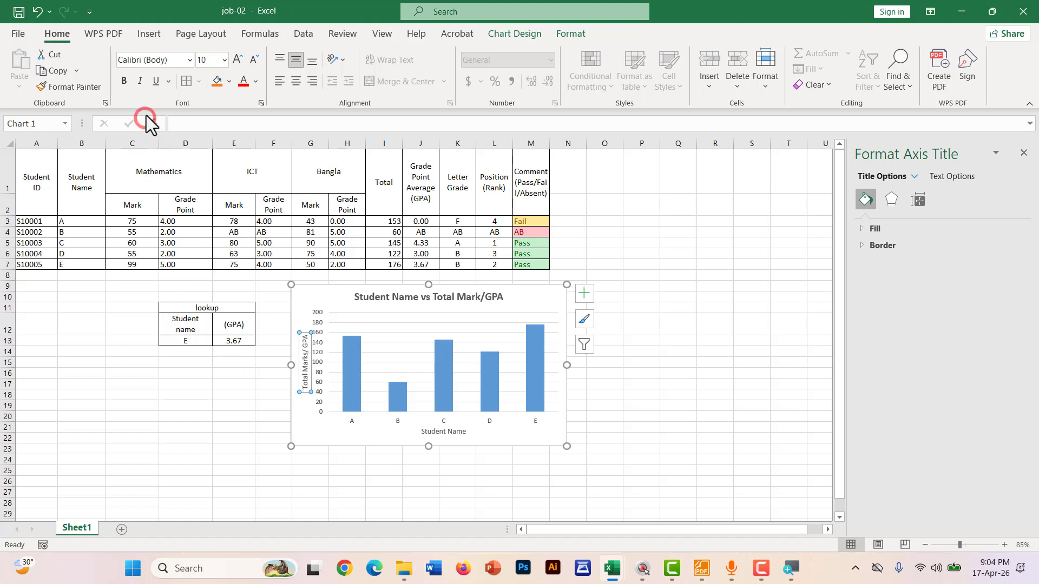
{"action": "left_click", "coordinate": [234, 60]}
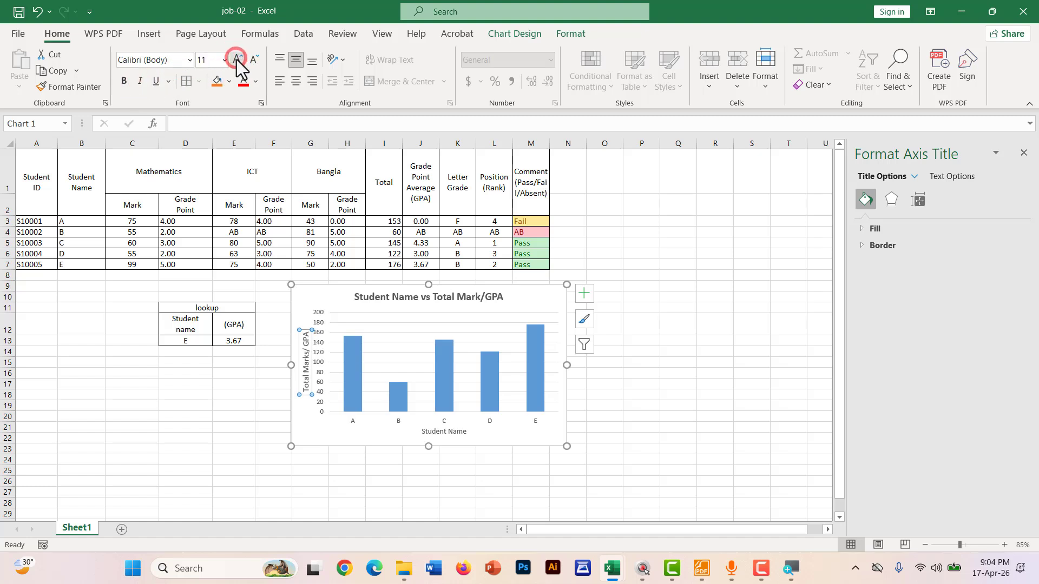
{"action": "left_click", "coordinate": [237, 60]}
{"action": "left_click", "coordinate": [124, 81]}
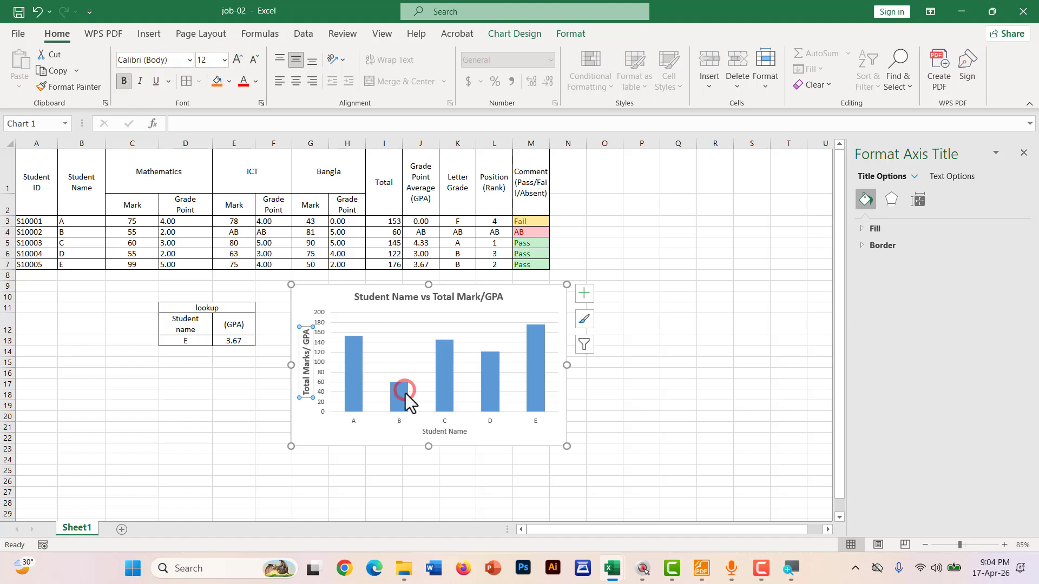
{"action": "left_click", "coordinate": [436, 431]}
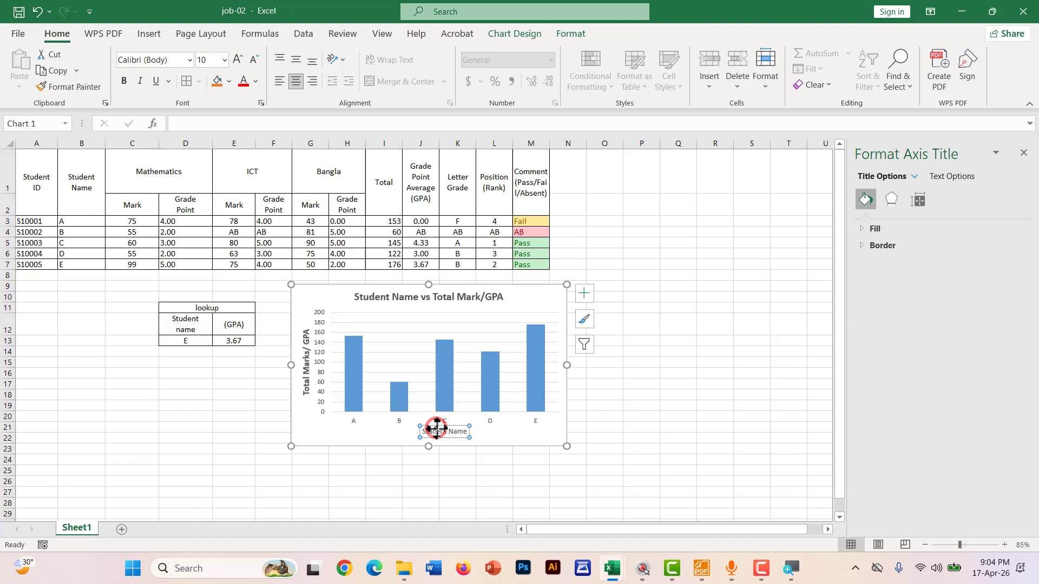
{"action": "left_click", "coordinate": [238, 58]}
{"action": "left_click", "coordinate": [239, 58]}
{"action": "left_click", "coordinate": [124, 81]}
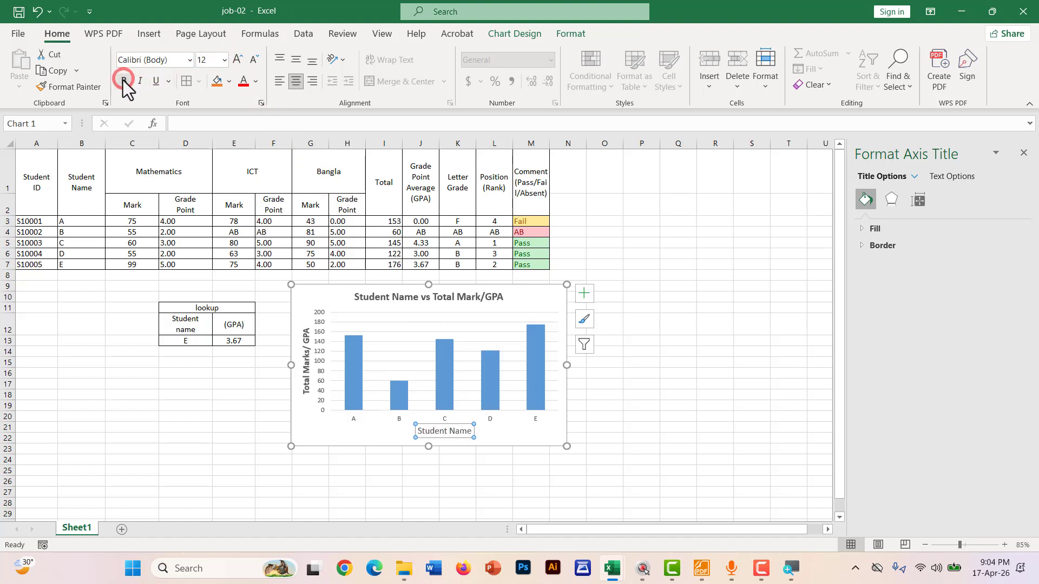
Move the chart slightly lower on the sheet
{"action": "left_click", "coordinate": [563, 359]}
{"action": "left_click", "coordinate": [604, 361]}
{"action": "left_click_drag", "start_coordinate": [522, 305], "coordinate": [523, 323]}
{"action": "left_click", "coordinate": [633, 368]}
Scroll the notes PDF up to the sample result sheet, undoing a stray pen stroke
{"action": "key", "text": "alt+Tab"}
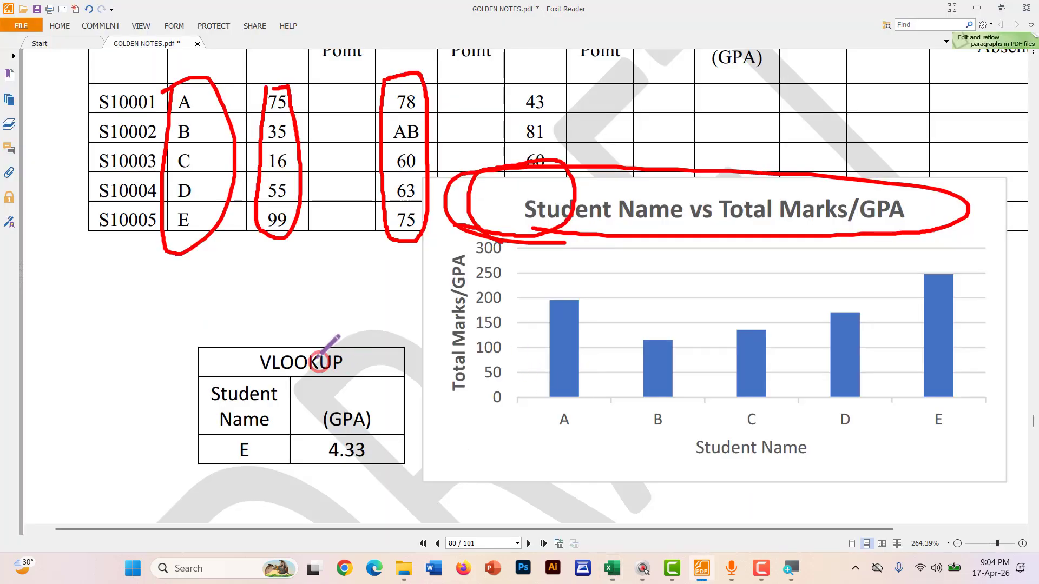
{"action": "scroll", "coordinate": [306, 326], "scroll_direction": "down", "scroll_amount": 3}
{"action": "scroll", "coordinate": [412, 343], "scroll_direction": "up", "scroll_amount": 5}
{"action": "scroll", "coordinate": [417, 345], "scroll_direction": "up", "scroll_amount": 5}
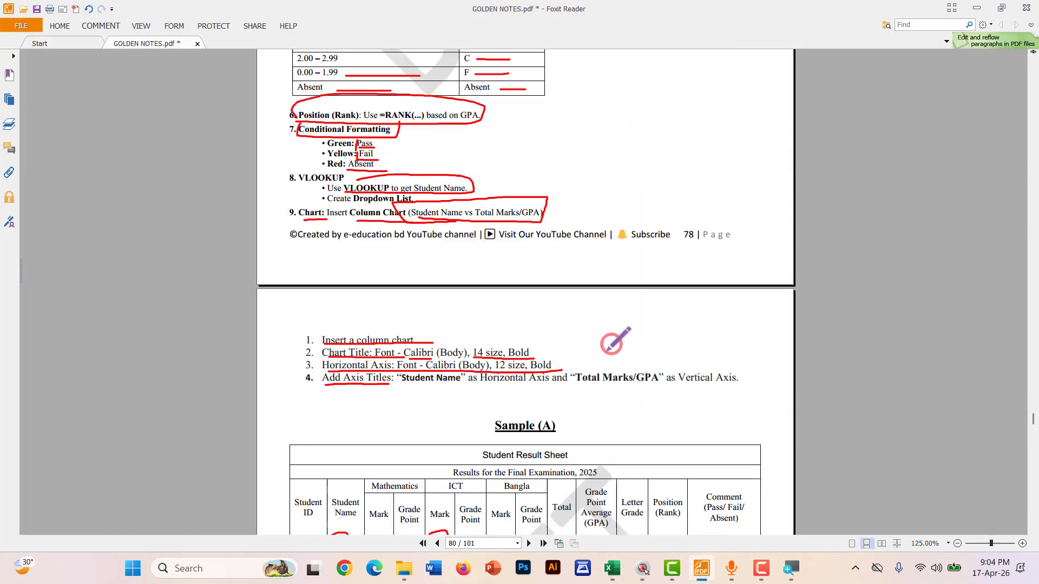
{"action": "scroll", "coordinate": [378, 332], "scroll_direction": "up", "scroll_amount": 3}
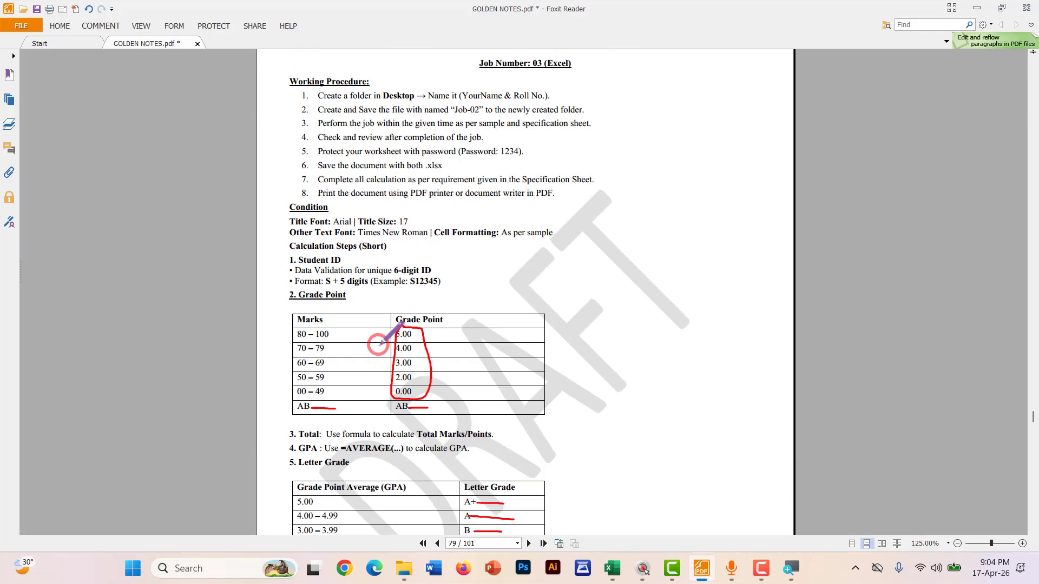
{"action": "scroll", "coordinate": [362, 293], "scroll_direction": "up", "scroll_amount": 2}
{"action": "scroll", "coordinate": [362, 293], "scroll_direction": "up", "scroll_amount": 3}
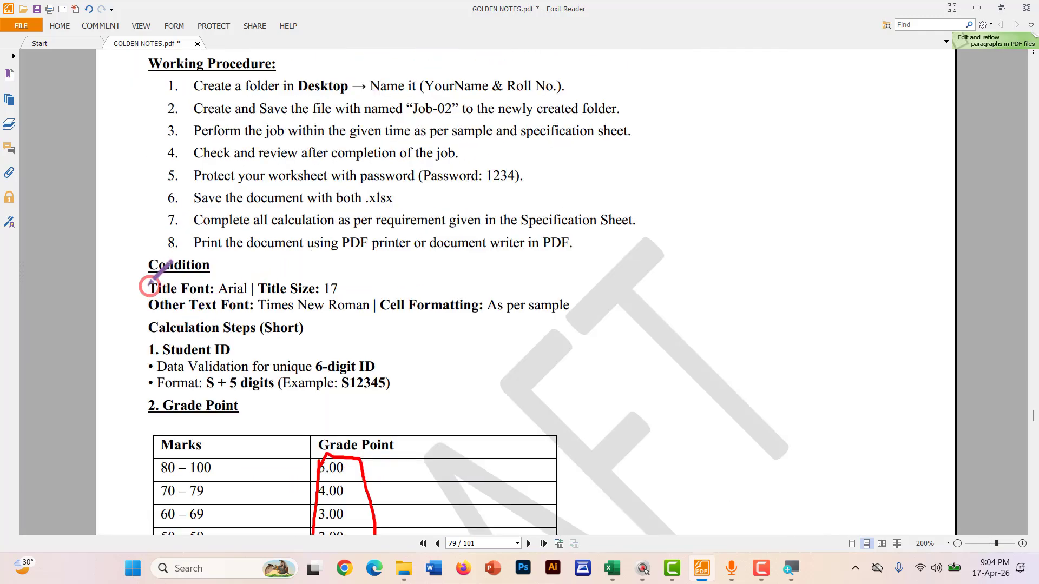
{"action": "scroll", "coordinate": [144, 275], "scroll_direction": "up", "scroll_amount": 2}
{"action": "scroll", "coordinate": [145, 281], "scroll_direction": "up", "scroll_amount": 1}
{"action": "scroll", "coordinate": [125, 276], "scroll_direction": "down", "scroll_amount": 2}
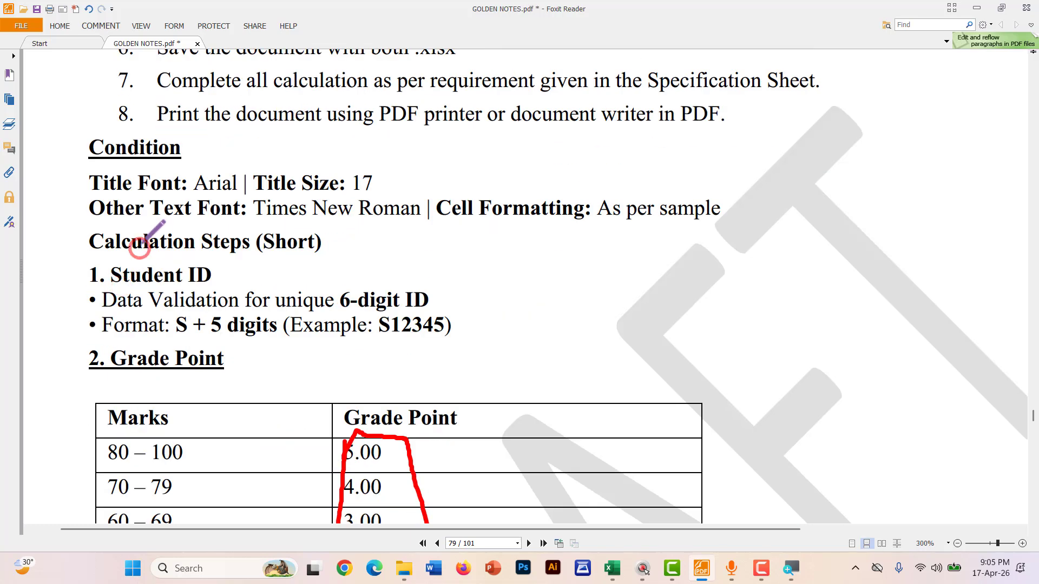
{"action": "mouse_move", "coordinate": [95, 189]}
{"action": "left_mouse_down"}
{"action": "mouse_move", "coordinate": [407, 182]}
{"action": "mouse_move", "coordinate": [388, 154]}
{"action": "mouse_move", "coordinate": [102, 161]}
{"action": "left_mouse_up"}
{"action": "key", "text": "ctrl+z"}
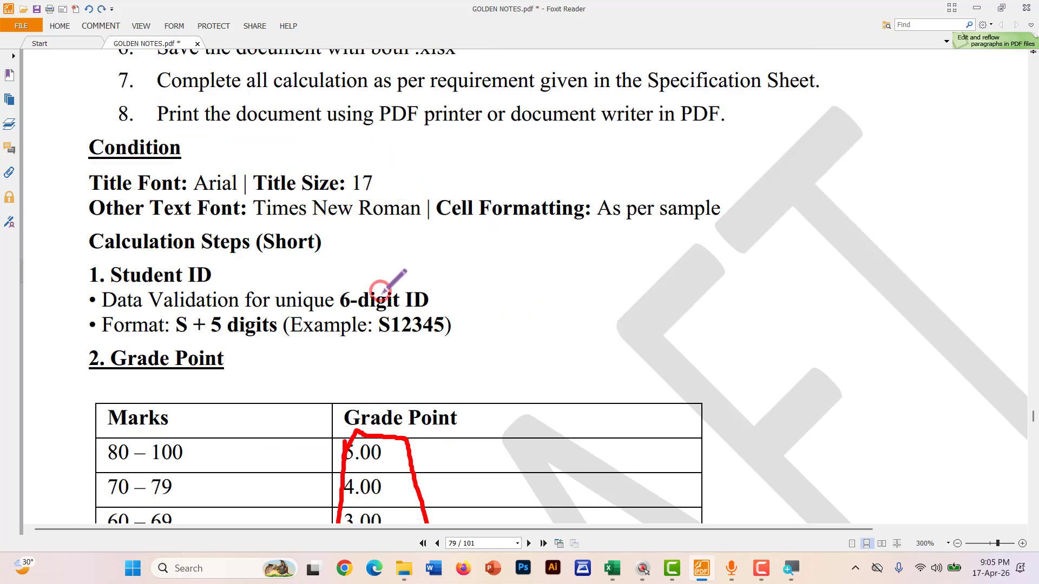
Mark and select the line 'Results for the Final Examination, 2025' with Select Text
{"action": "scroll", "coordinate": [425, 297], "scroll_direction": "down", "scroll_amount": 5}
{"action": "scroll", "coordinate": [396, 352], "scroll_direction": "down", "scroll_amount": 5}
{"action": "scroll", "coordinate": [397, 352], "scroll_direction": "down", "scroll_amount": 2}
{"action": "scroll", "coordinate": [309, 341], "scroll_direction": "up", "scroll_amount": 3}
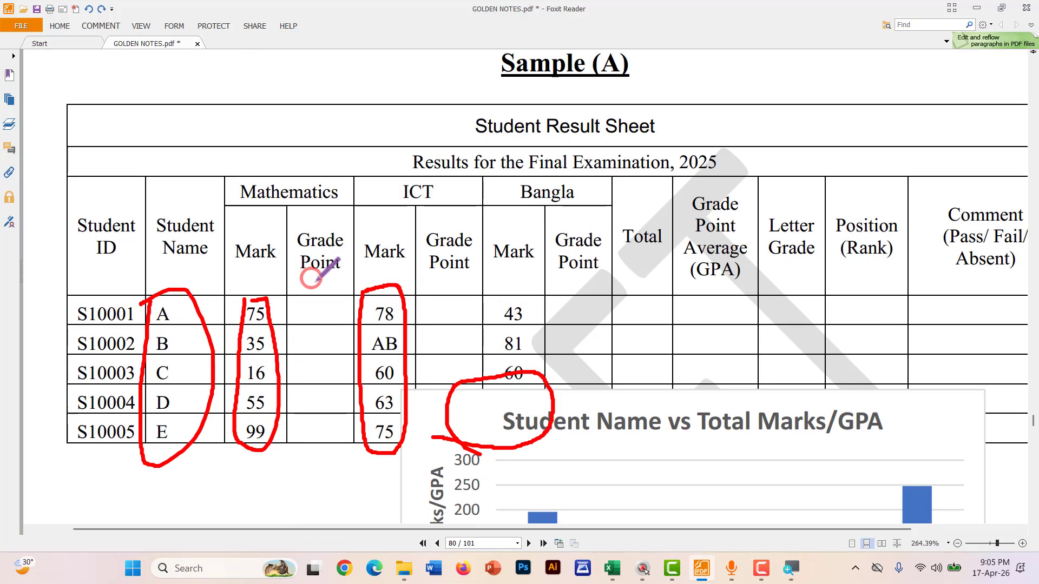
{"action": "scroll", "coordinate": [394, 302], "scroll_direction": "up", "scroll_amount": 2}
{"action": "mouse_move", "coordinate": [403, 282]}
{"action": "left_mouse_down"}
{"action": "mouse_move", "coordinate": [742, 273]}
{"action": "mouse_move", "coordinate": [536, 234]}
{"action": "mouse_move", "coordinate": [376, 281]}
{"action": "left_mouse_up"}
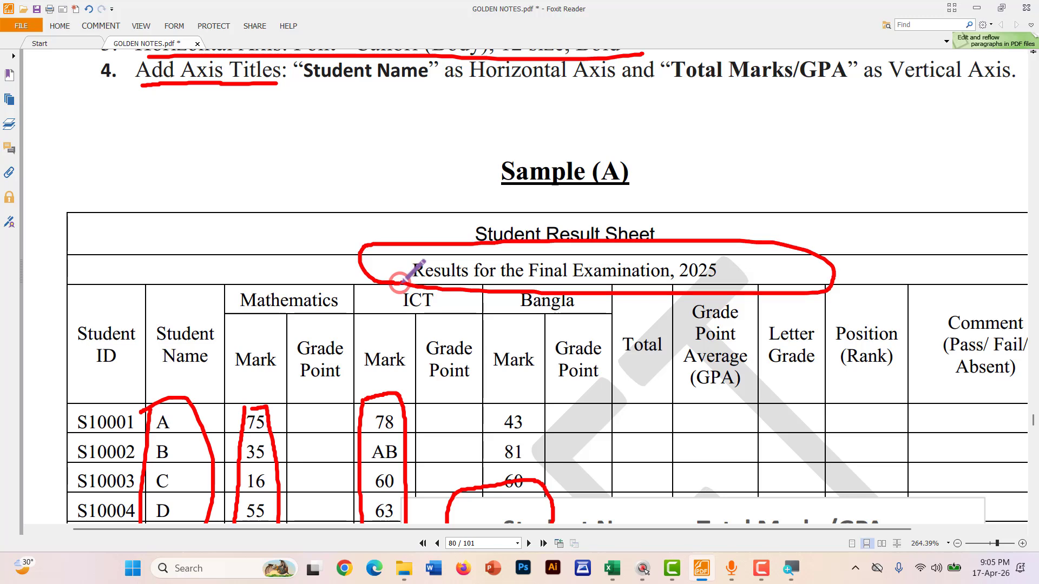
{"action": "left_click", "coordinate": [63, 28]}
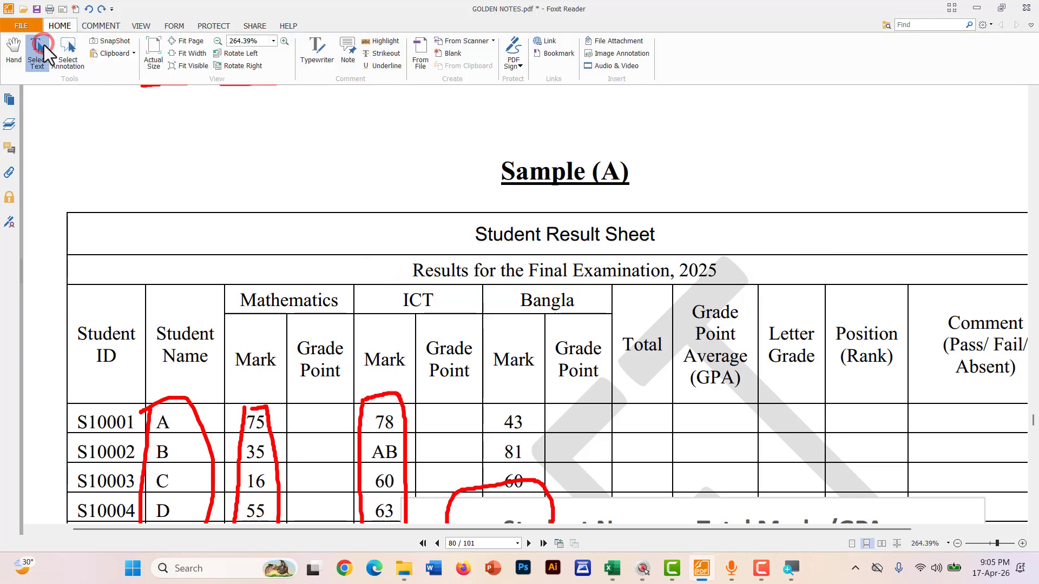
{"action": "left_click", "coordinate": [44, 44]}
{"action": "left_click_drag", "start_coordinate": [410, 270], "coordinate": [719, 269]}
{"action": "key", "text": "ctrl+c"}
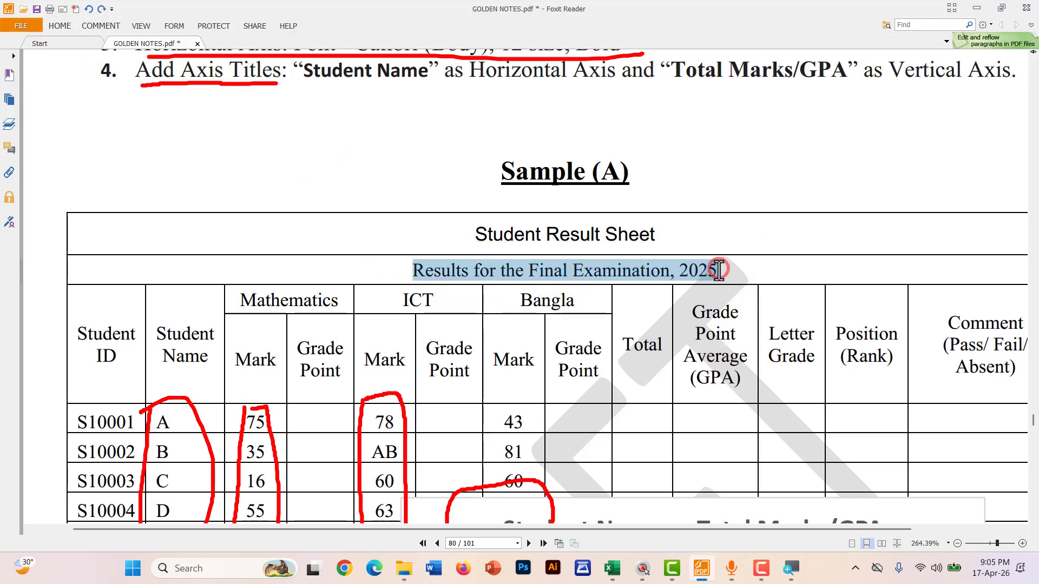
Close the Format Shape pane and insert a new empty row above the table
{"action": "key", "text": "alt+Tab"}
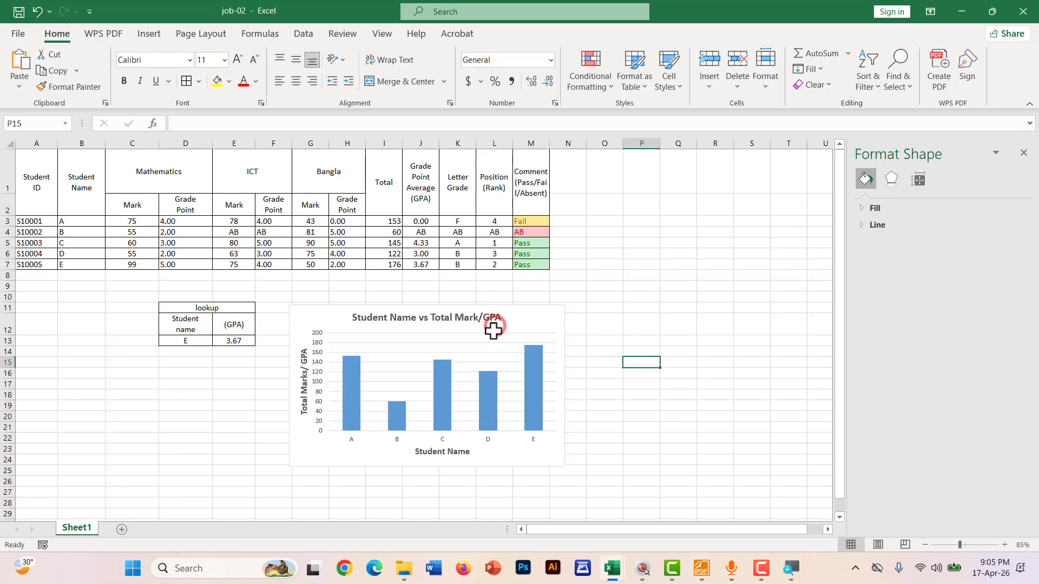
{"action": "left_click", "coordinate": [116, 290]}
{"action": "scroll", "coordinate": [72, 265], "scroll_direction": "up", "scroll_amount": 2, "text": "ctrl"}
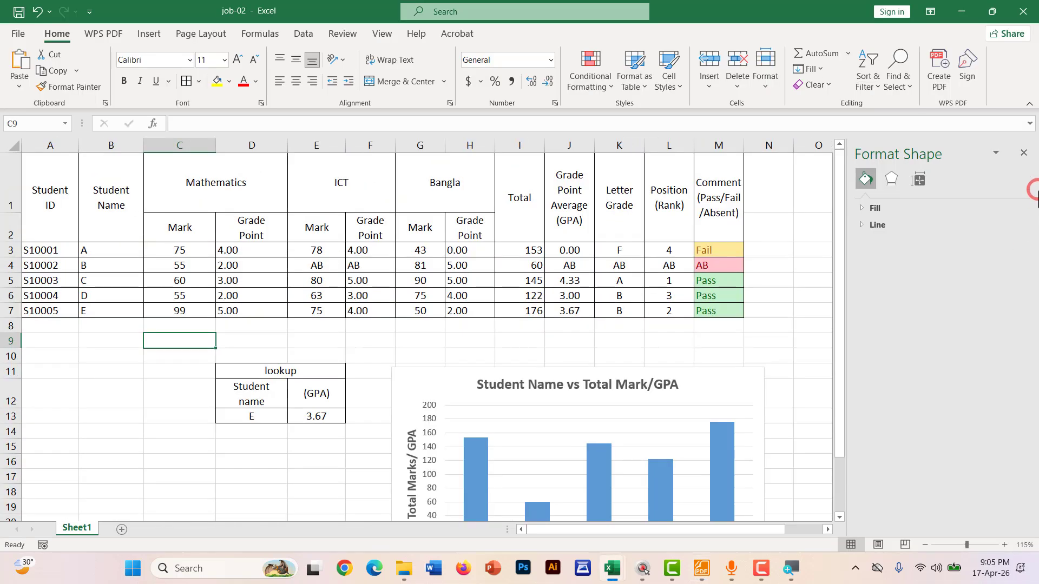
{"action": "left_click", "coordinate": [1023, 153]}
{"action": "scroll", "coordinate": [77, 238], "scroll_direction": "up", "scroll_amount": 1, "text": "ctrl"}
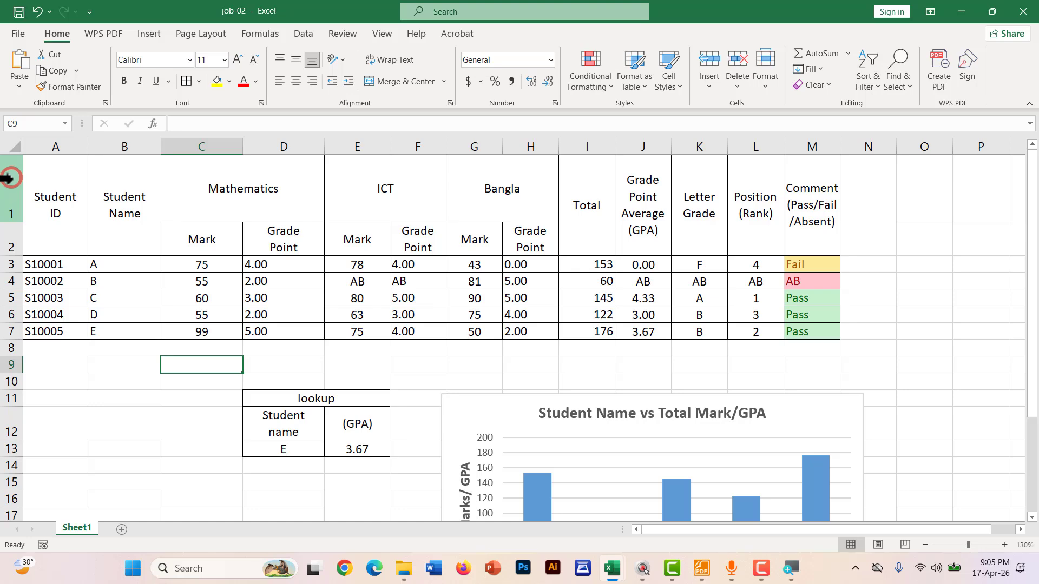
{"action": "right_click", "coordinate": [7, 177]}
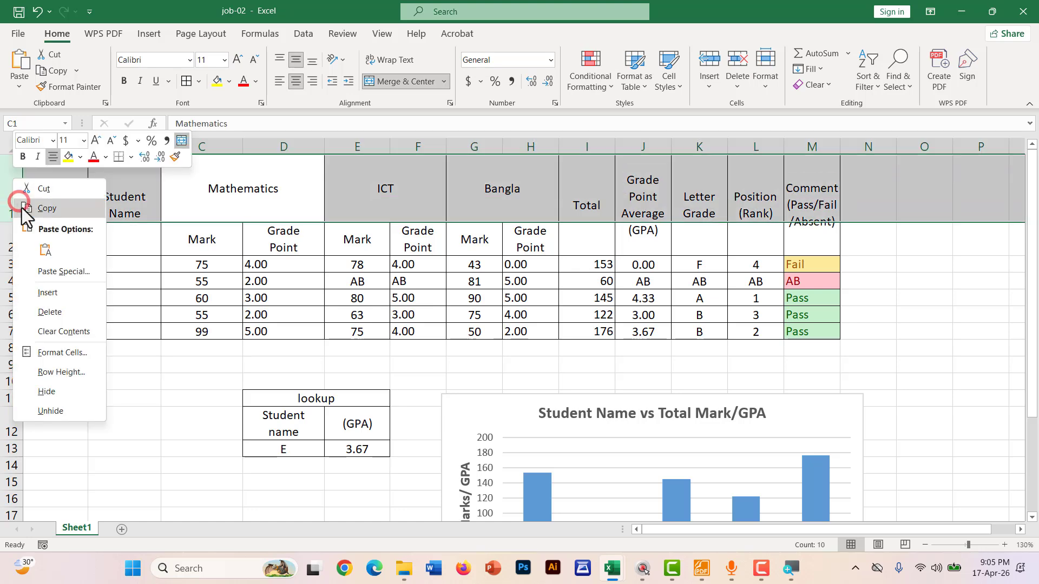
{"action": "left_click", "coordinate": [46, 293]}
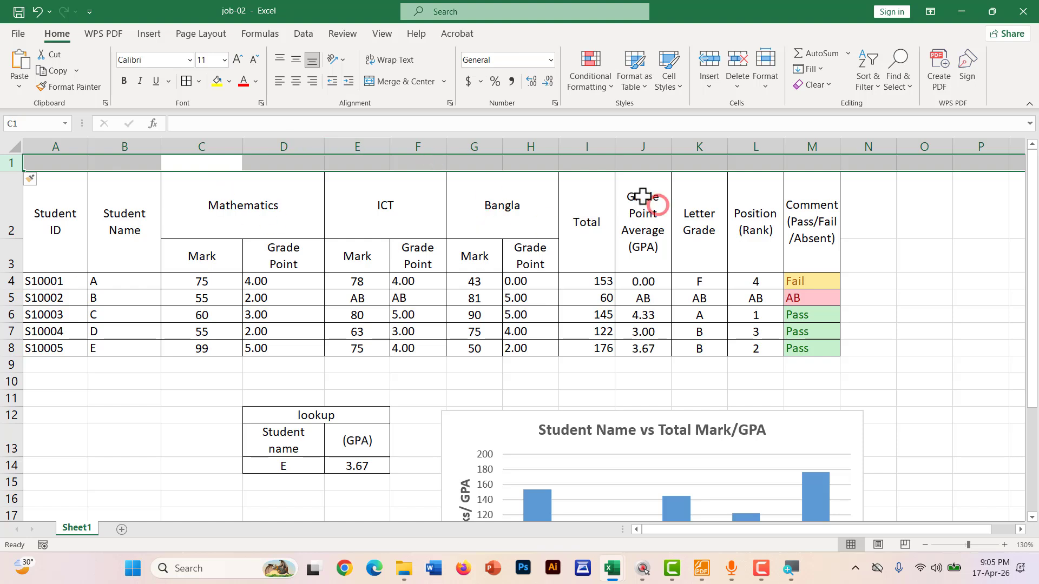
Merge and centre A1:M1 and paste 'Results for the Final Examination, 2025' into it
{"action": "left_click_drag", "start_coordinate": [796, 162], "coordinate": [38, 162]}
{"action": "left_click", "coordinate": [382, 80]}
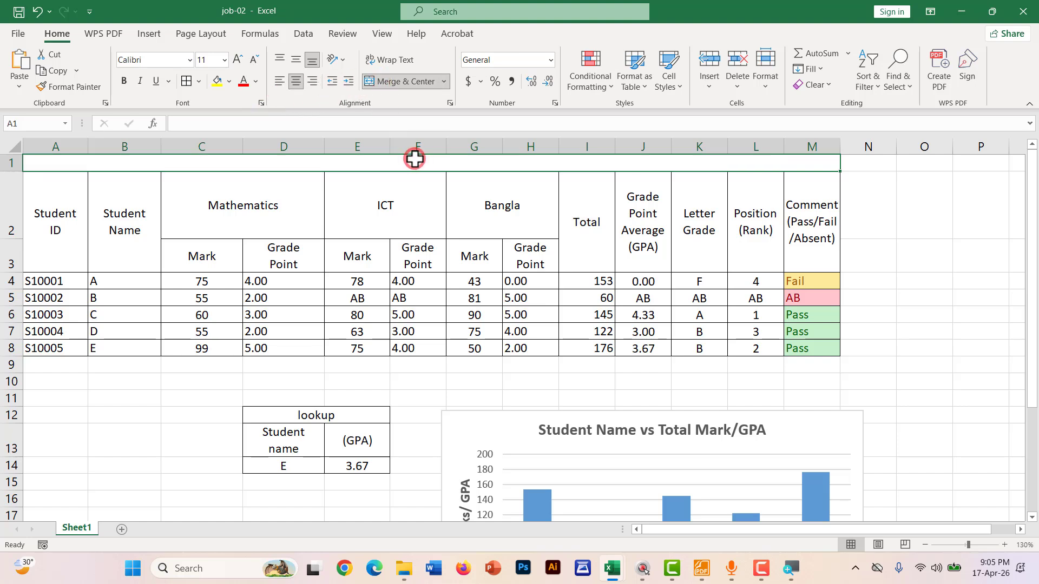
{"action": "double_click", "coordinate": [415, 160]}
{"action": "key", "text": "ctrl+v"}
{"action": "left_click", "coordinate": [882, 281]}
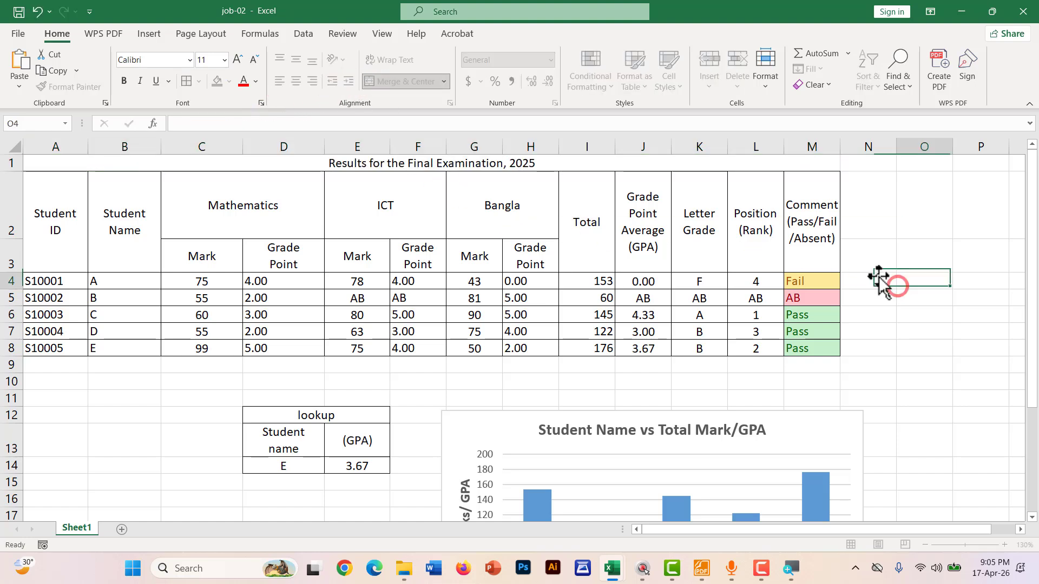
{"action": "left_click", "coordinate": [417, 161]}
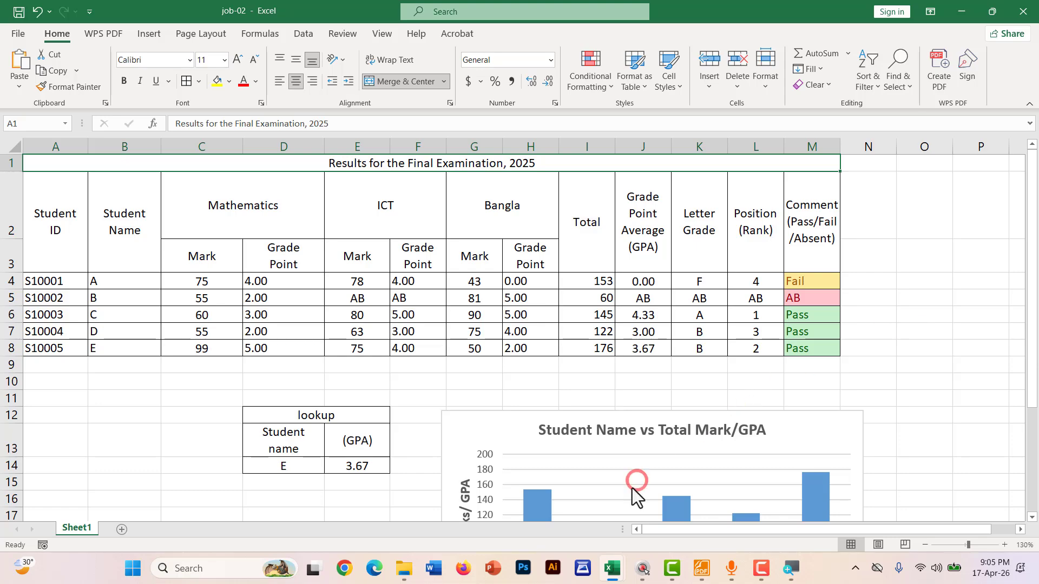
{"action": "key", "text": "alt+Tab"}
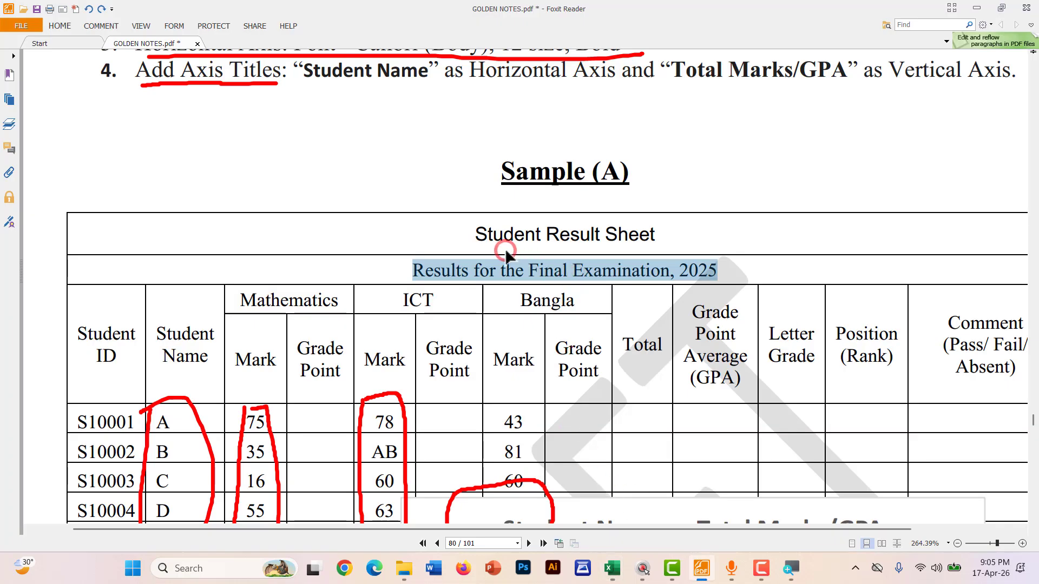
Scroll the PDF back to page 79's Condition section with the Arial size 17 title rule
{"action": "scroll", "coordinate": [498, 397], "scroll_direction": "down", "scroll_amount": 2}
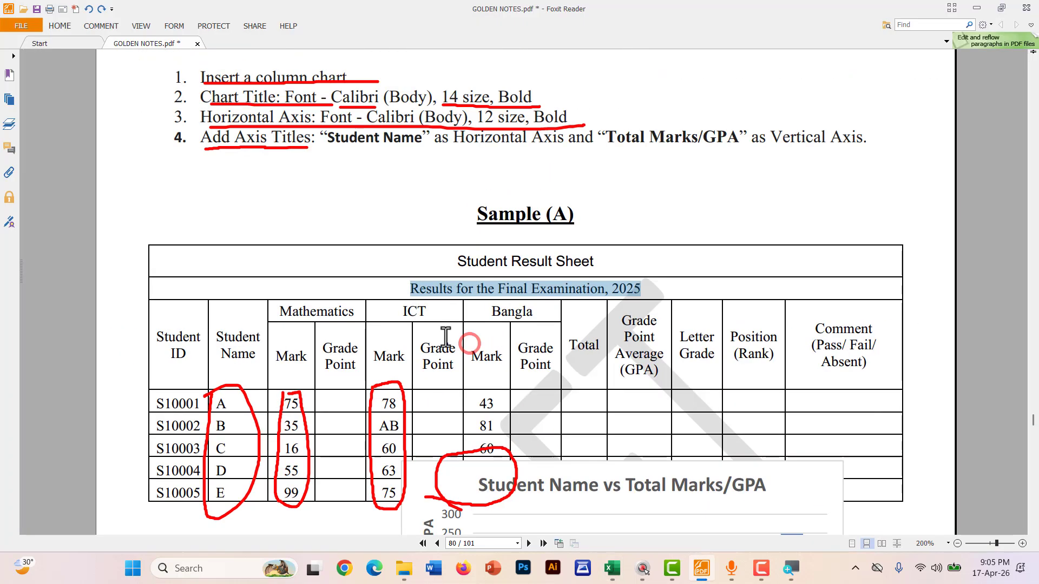
{"action": "scroll", "coordinate": [444, 341], "scroll_direction": "up", "scroll_amount": 5}
{"action": "scroll", "coordinate": [230, 343], "scroll_direction": "up", "scroll_amount": 10}
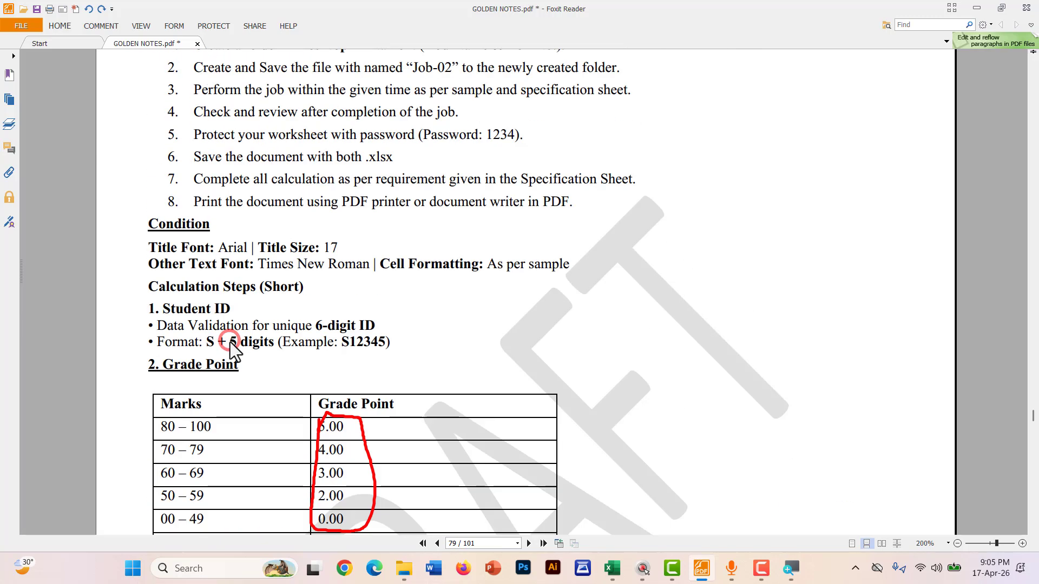
{"action": "scroll", "coordinate": [230, 342], "scroll_direction": "up", "scroll_amount": 2}
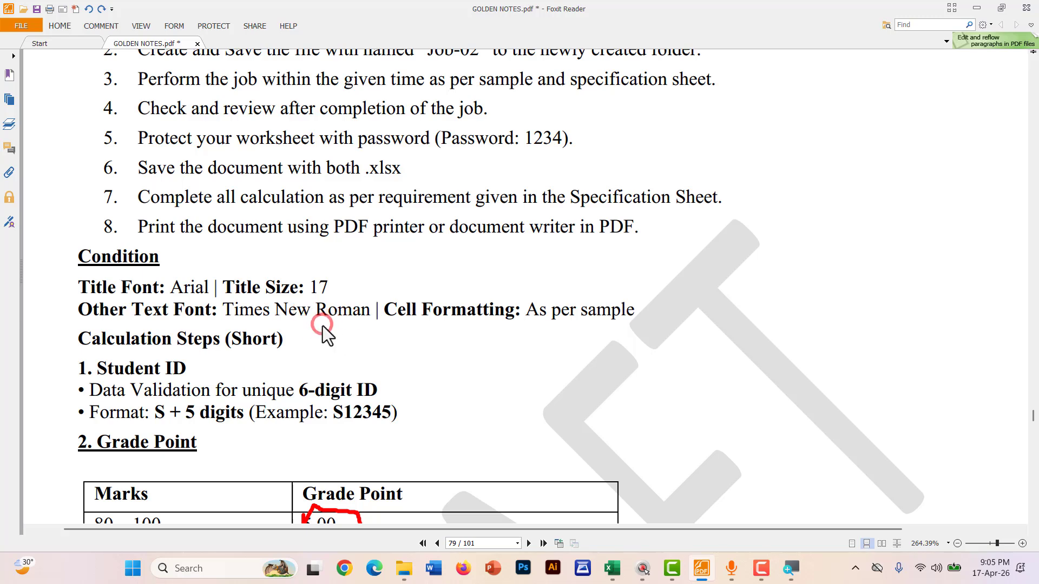
Set the title's font size to 17 and recheck the title requirements in the PDF
{"action": "key", "text": "alt+Tab"}
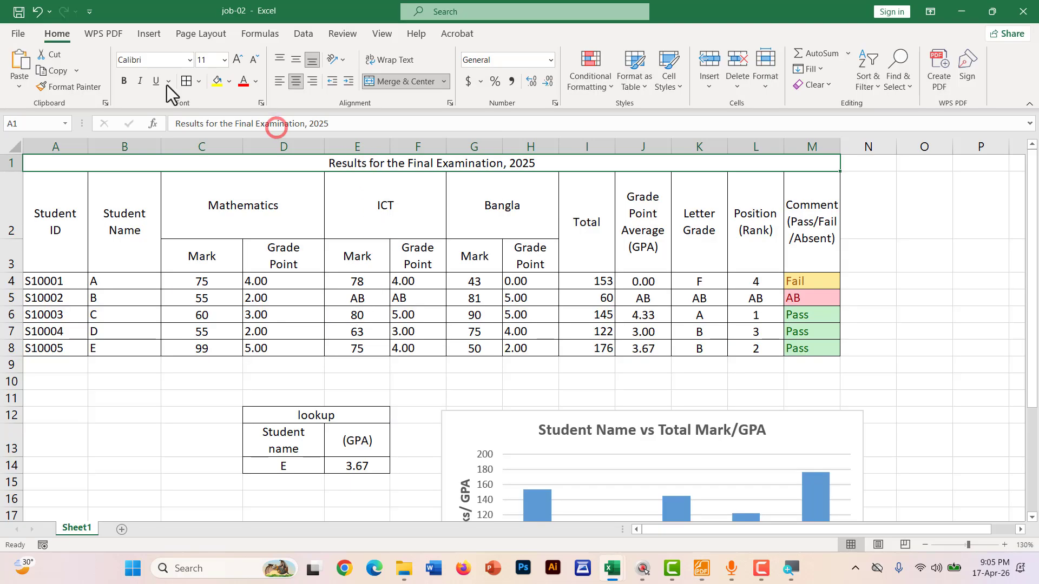
{"action": "left_click", "coordinate": [206, 59]}
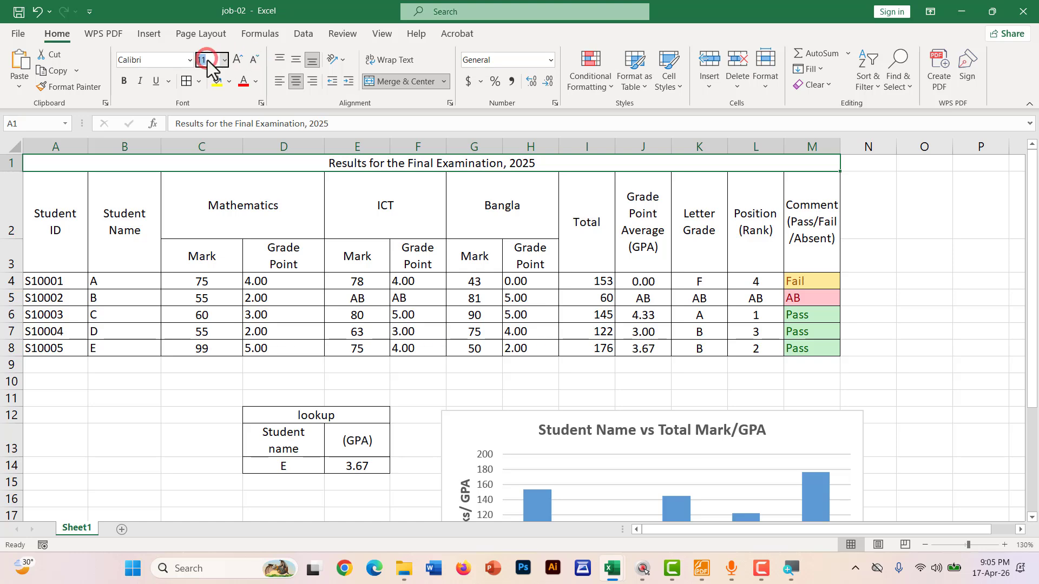
{"action": "type", "text": "17"}
{"action": "key", "text": "Return"}
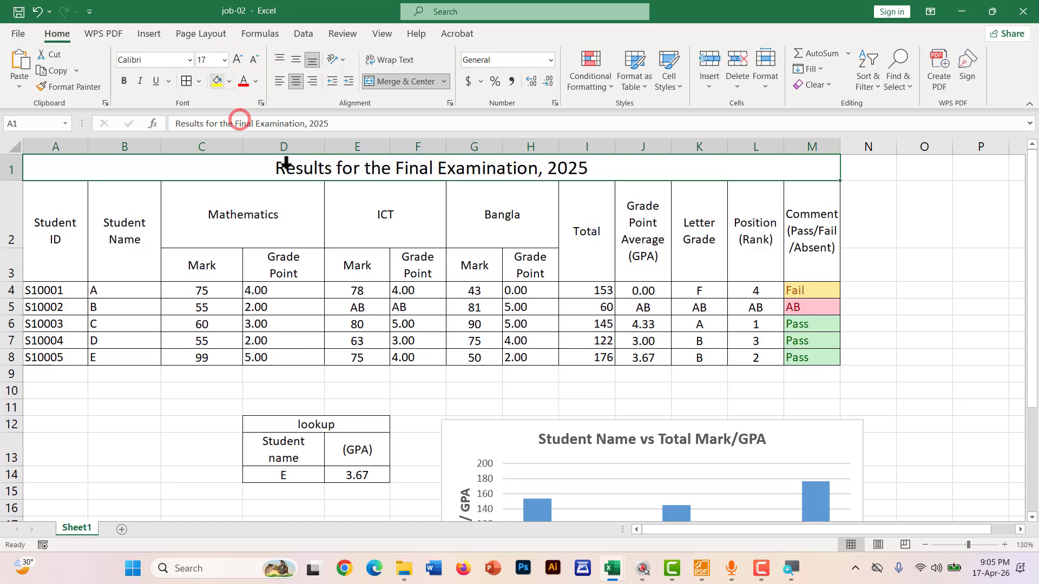
{"action": "key", "text": "alt+Tab"}
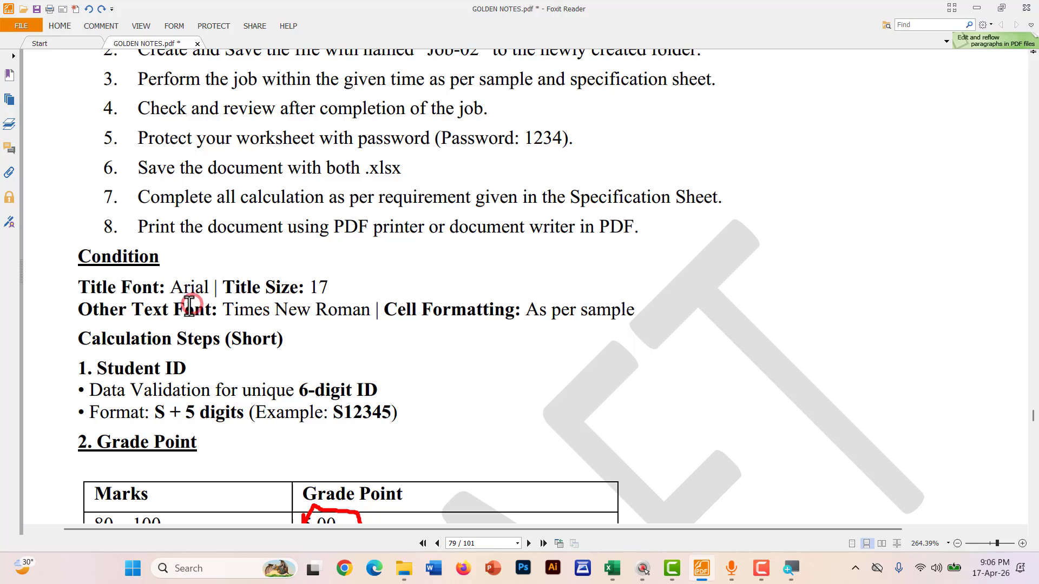
{"action": "key", "text": "alt+Tab"}
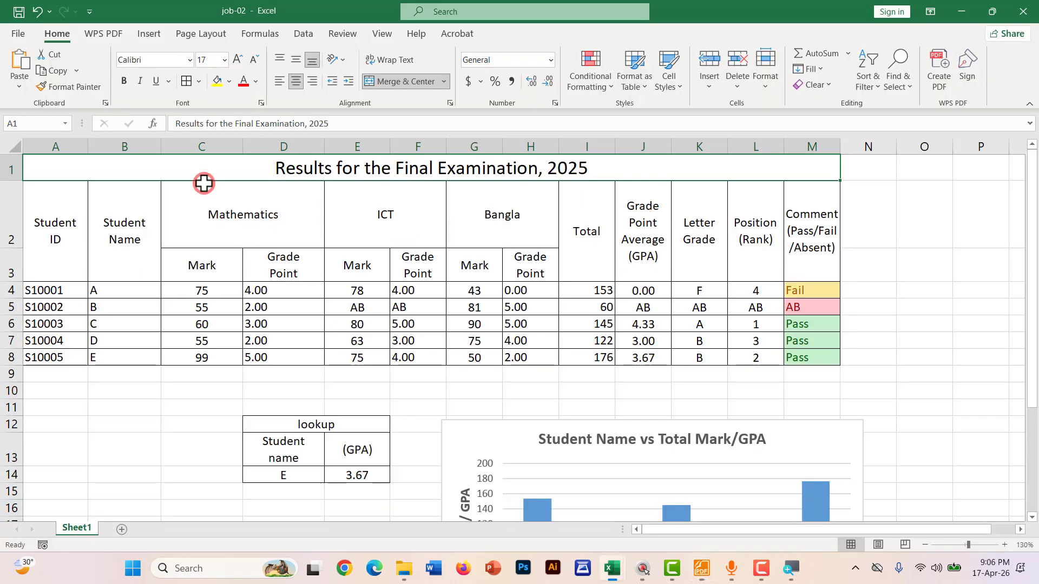
Make the title Arial and bold, then go back to the PDF
{"action": "left_click", "coordinate": [189, 59]}
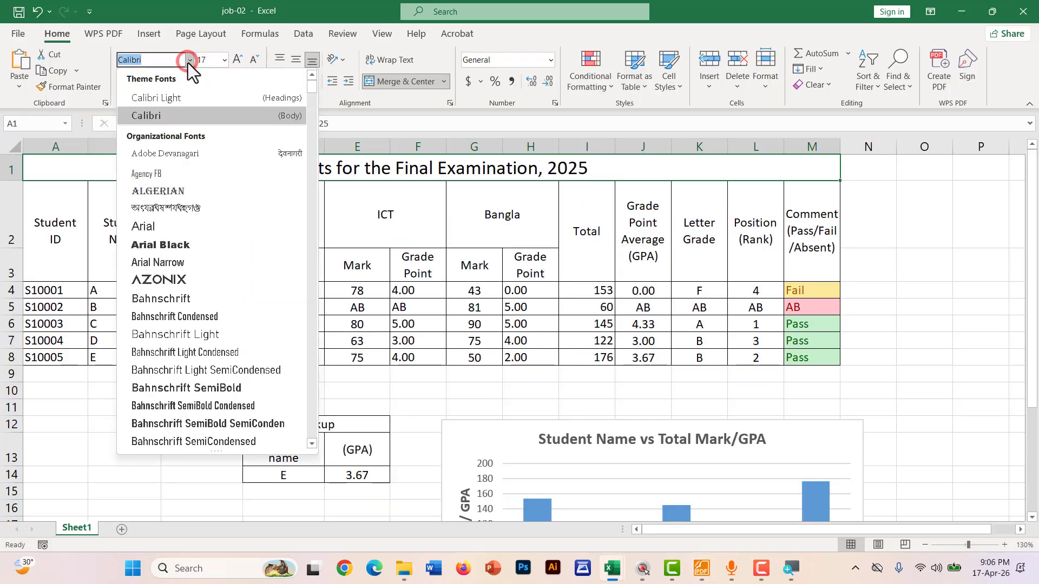
{"action": "type", "text": "Ar"}
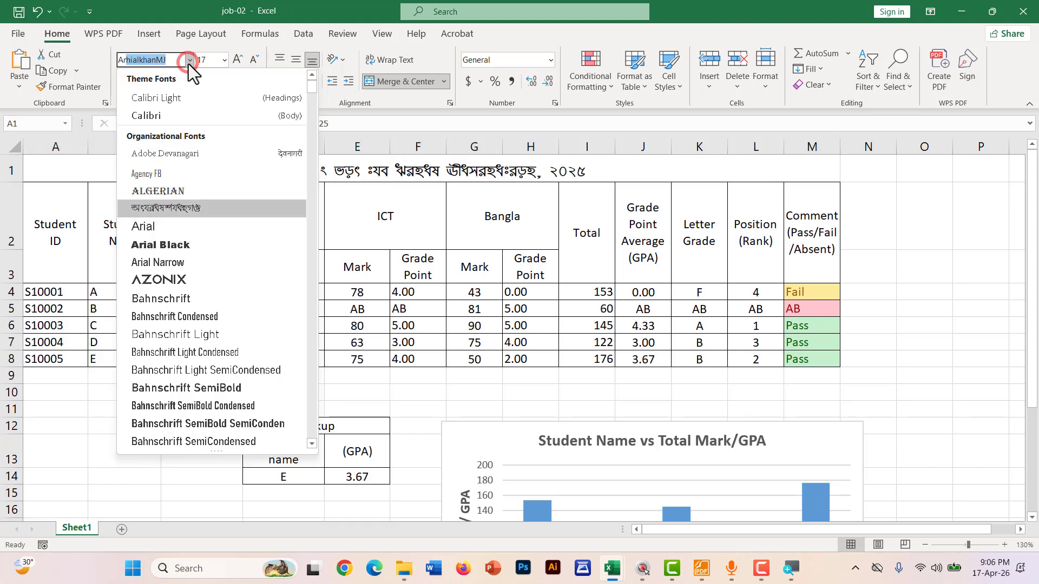
{"action": "type", "text": "ial"}
{"action": "key", "text": "Return"}
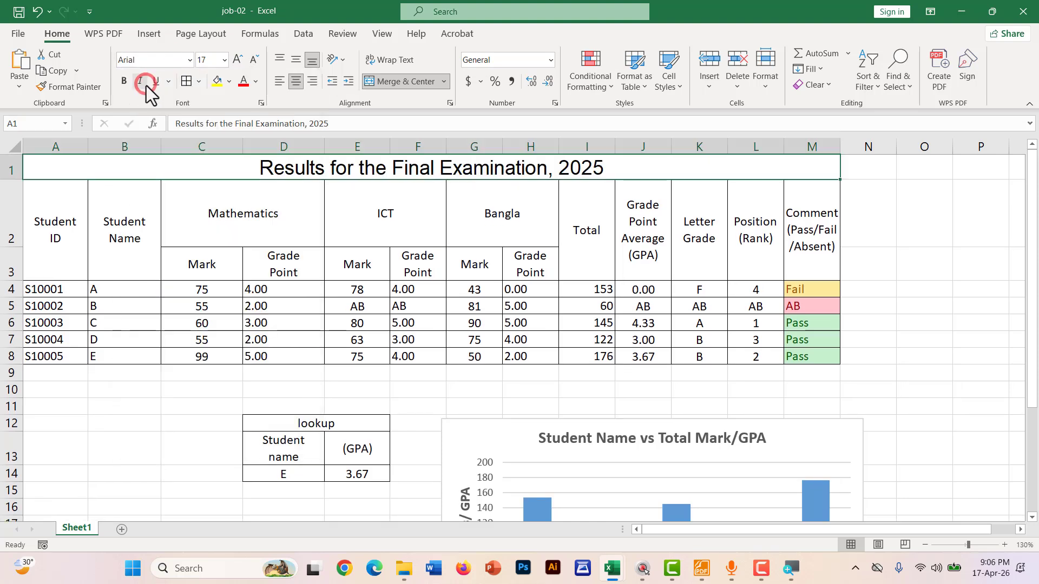
{"action": "left_click", "coordinate": [124, 81]}
{"action": "left_click", "coordinate": [912, 377]}
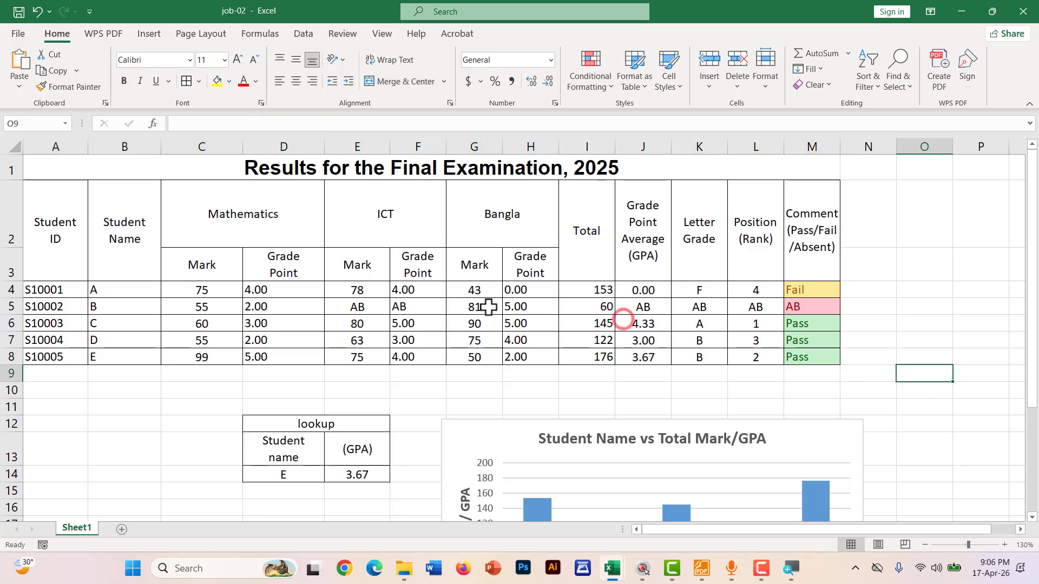
{"action": "key", "text": "alt+Tab"}
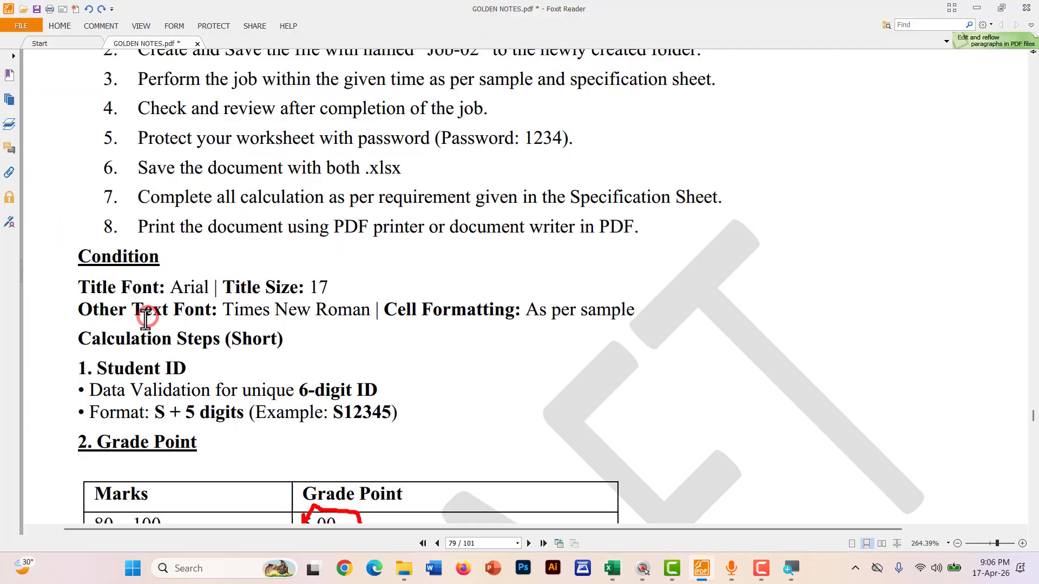
Highlight the Times New Roman 'Other Text Font' requirement, then select the Excel content below the title
{"action": "left_click_drag", "start_coordinate": [79, 312], "coordinate": [620, 313]}
{"action": "left_click", "coordinate": [257, 313]}
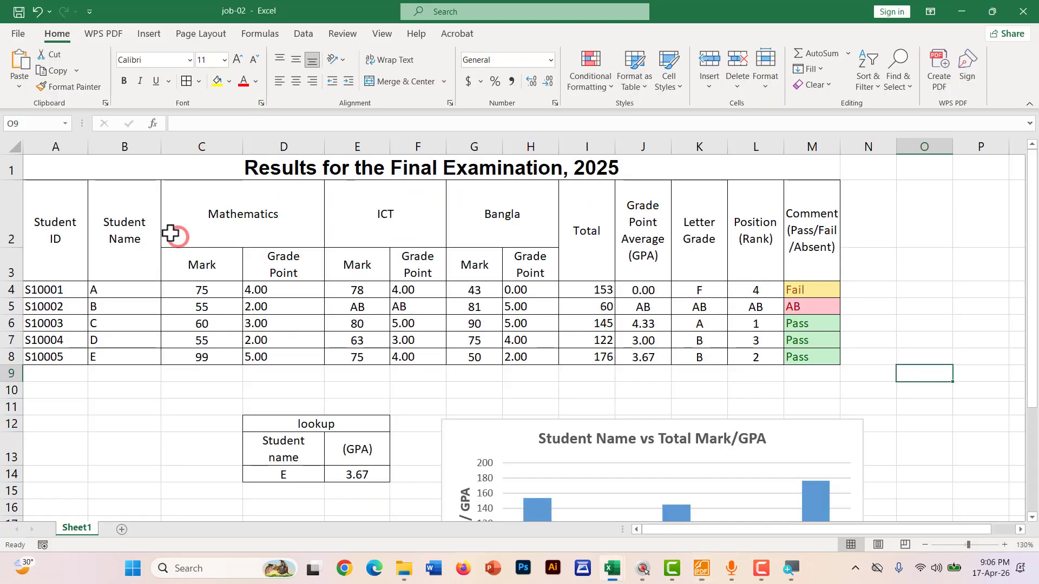
{"action": "key", "text": "alt+Tab"}
{"action": "left_click_drag", "start_coordinate": [89, 208], "coordinate": [920, 483]}
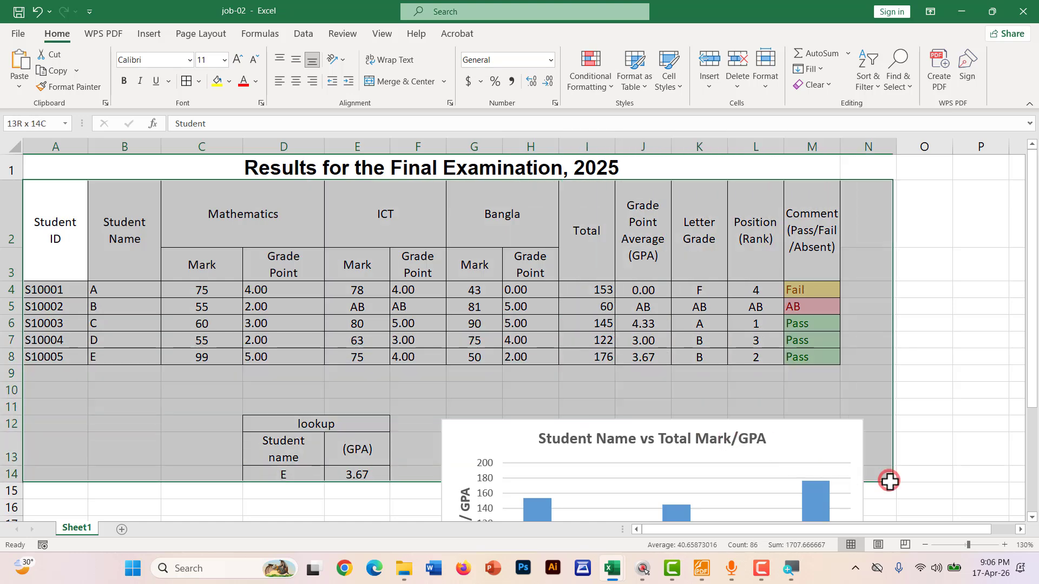
Apply Times New Roman to A2:O15, covering the results table and GPA lookup
{"action": "left_click", "coordinate": [156, 81]}
{"action": "left_click", "coordinate": [167, 61]}
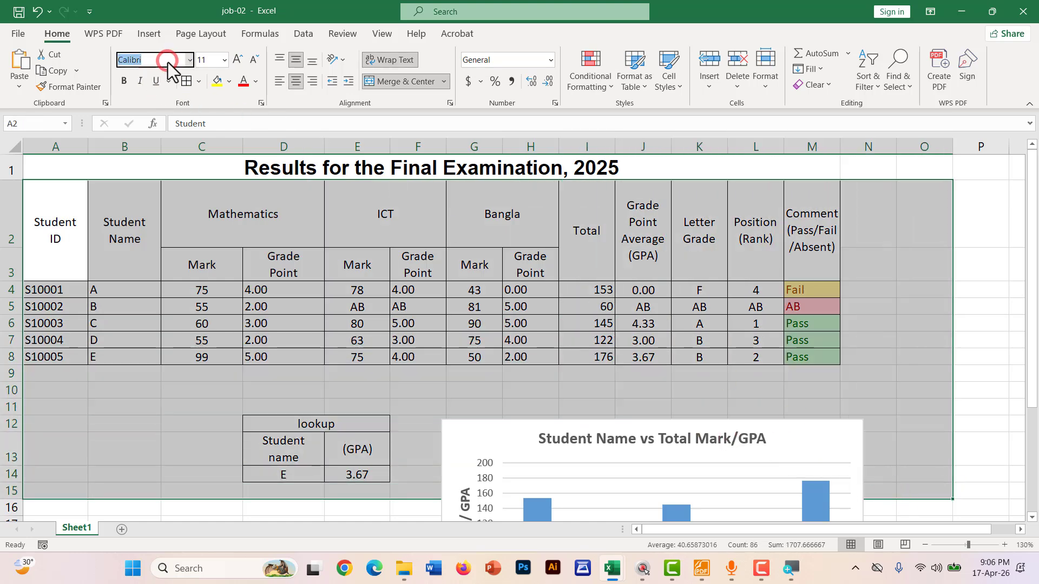
{"action": "type", "text": "Times New Roman"}
{"action": "key", "text": "Return"}
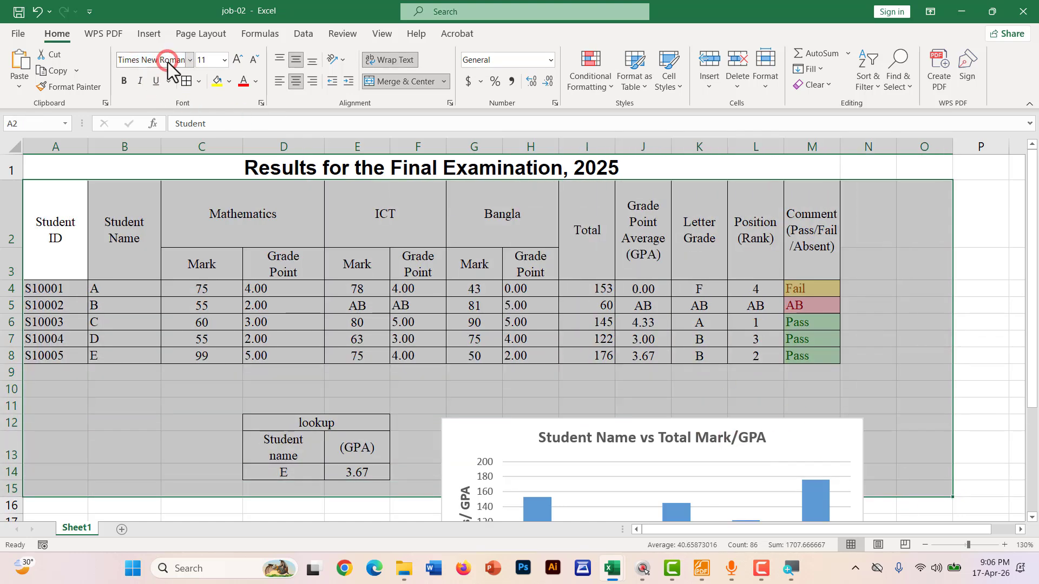
{"action": "left_click", "coordinate": [863, 395]}
{"action": "scroll", "coordinate": [812, 373], "scroll_direction": "down", "scroll_amount": 1, "text": "ctrl"}
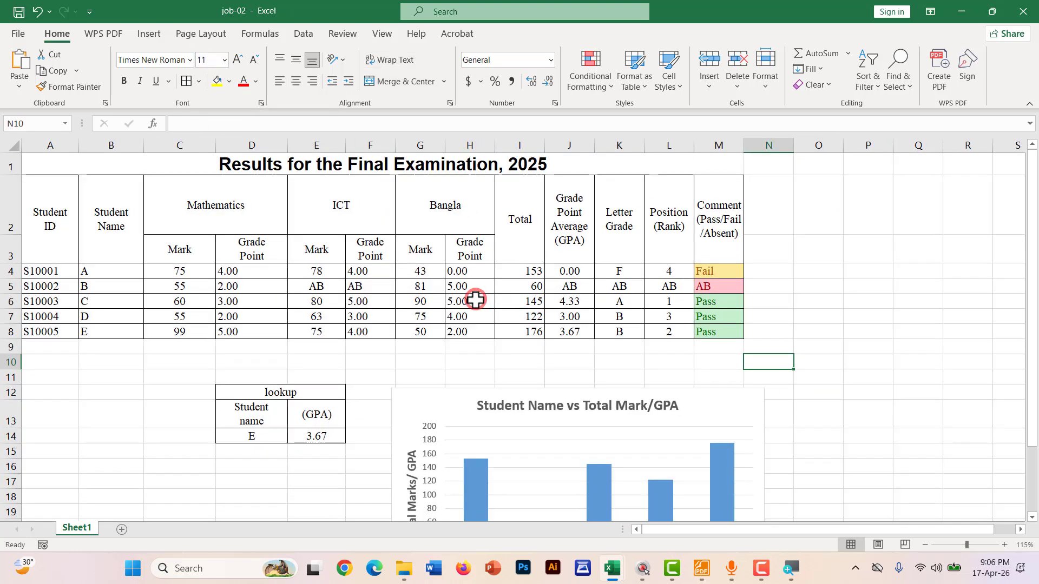
{"action": "key", "text": "alt+Tab"}
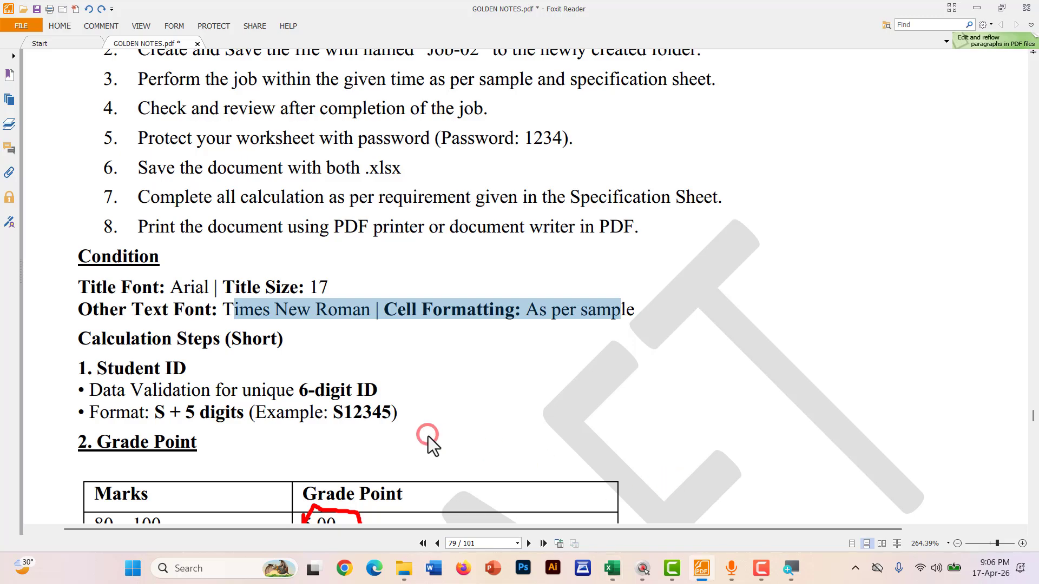
Tick working-procedure items 1 and 2 in red with the Pencil tool
{"action": "scroll", "coordinate": [189, 342], "scroll_direction": "down", "scroll_amount": 1, "text": "ctrl"}
{"action": "scroll", "coordinate": [138, 361], "scroll_direction": "down", "scroll_amount": 2}
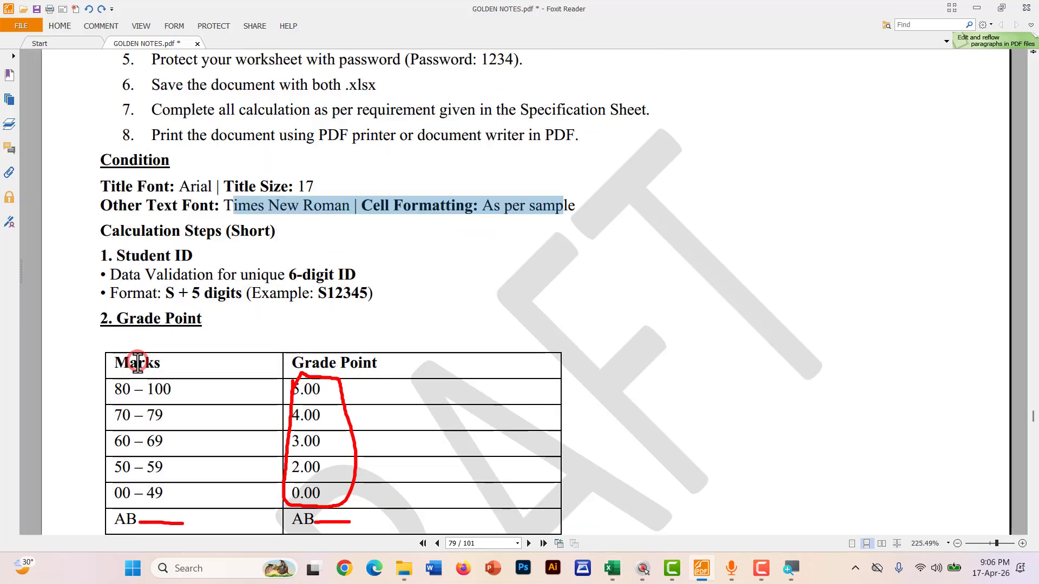
{"action": "scroll", "coordinate": [138, 349], "scroll_direction": "up", "scroll_amount": 5}
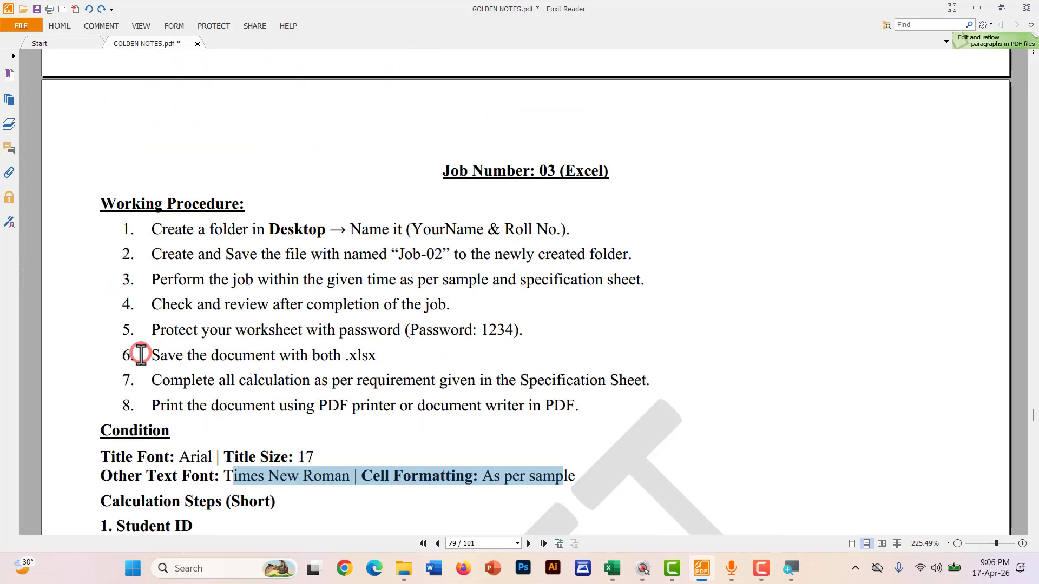
{"action": "scroll", "coordinate": [111, 379], "scroll_direction": "up", "scroll_amount": 1, "text": "ctrl"}
{"action": "scroll", "coordinate": [149, 278], "scroll_direction": "up", "scroll_amount": 1, "text": "ctrl"}
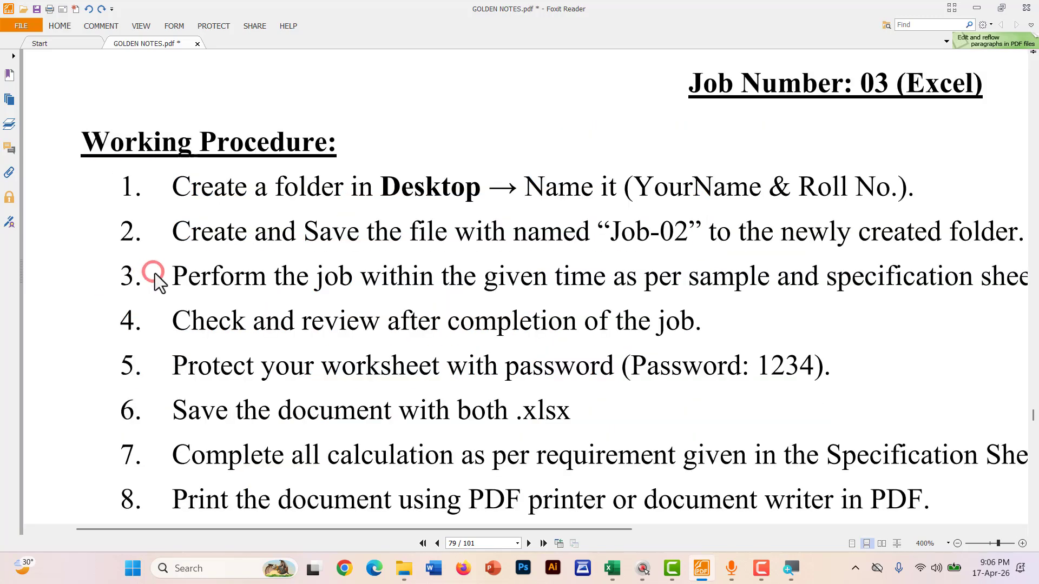
{"action": "scroll", "coordinate": [155, 275], "scroll_direction": "down", "scroll_amount": 1, "text": "ctrl"}
{"action": "scroll", "coordinate": [155, 275], "scroll_direction": "down", "scroll_amount": 1}
{"action": "left_click", "coordinate": [100, 24]}
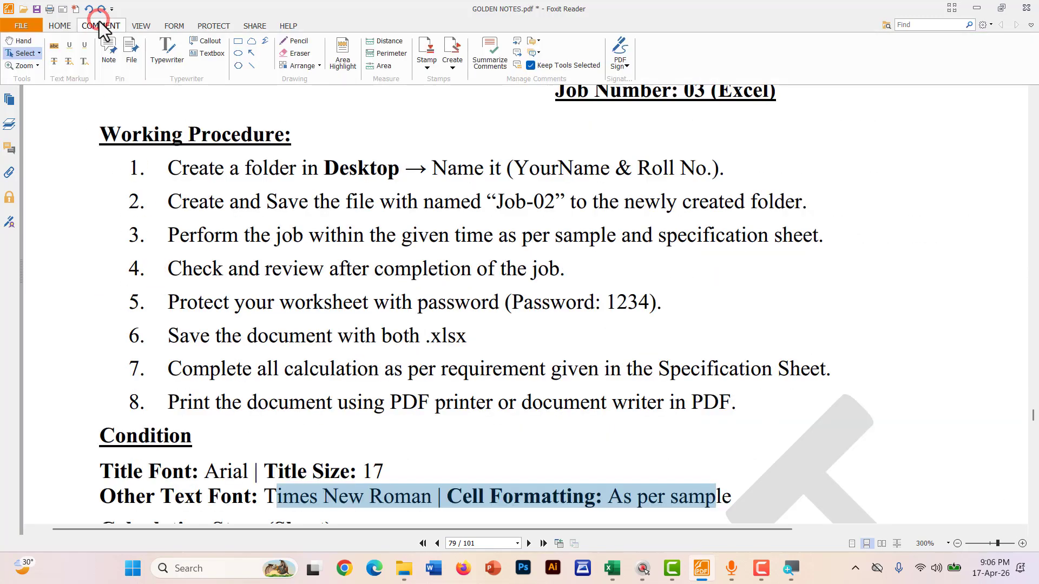
{"action": "left_click", "coordinate": [282, 44]}
{"action": "left_click_drag", "start_coordinate": [106, 184], "coordinate": [169, 155]}
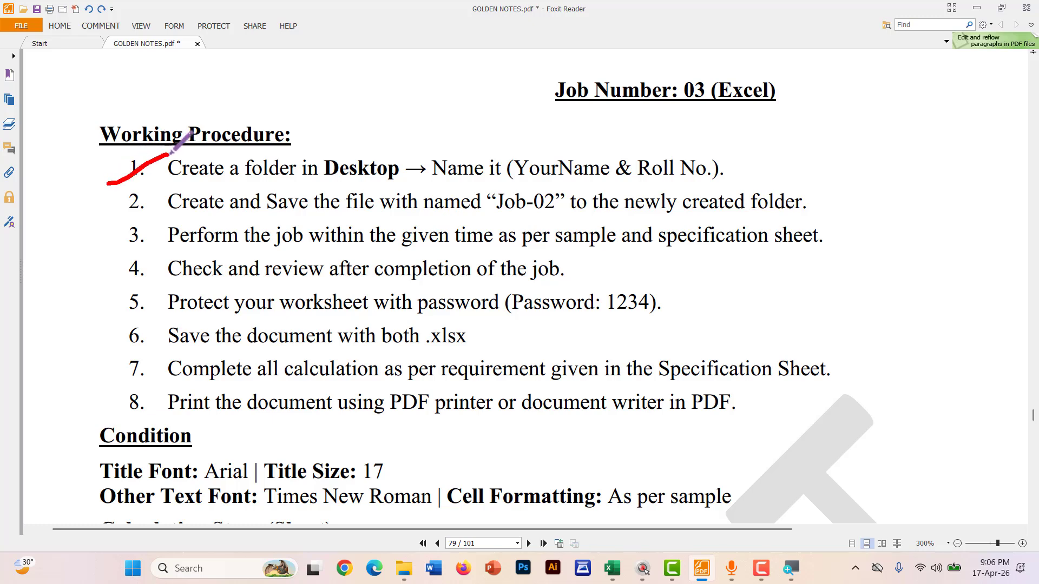
{"action": "left_click_drag", "start_coordinate": [123, 207], "coordinate": [168, 187]}
Underline the check-and-review and password-protection steps in red
{"action": "mouse_move", "coordinate": [114, 238]}
{"action": "left_mouse_down"}
{"action": "mouse_move", "coordinate": [148, 232]}
{"action": "mouse_move", "coordinate": [181, 199]}
{"action": "mouse_move", "coordinate": [318, 235]}
{"action": "mouse_move", "coordinate": [569, 225]}
{"action": "left_mouse_up"}
{"action": "scroll", "coordinate": [154, 228], "scroll_direction": "down", "scroll_amount": 1}
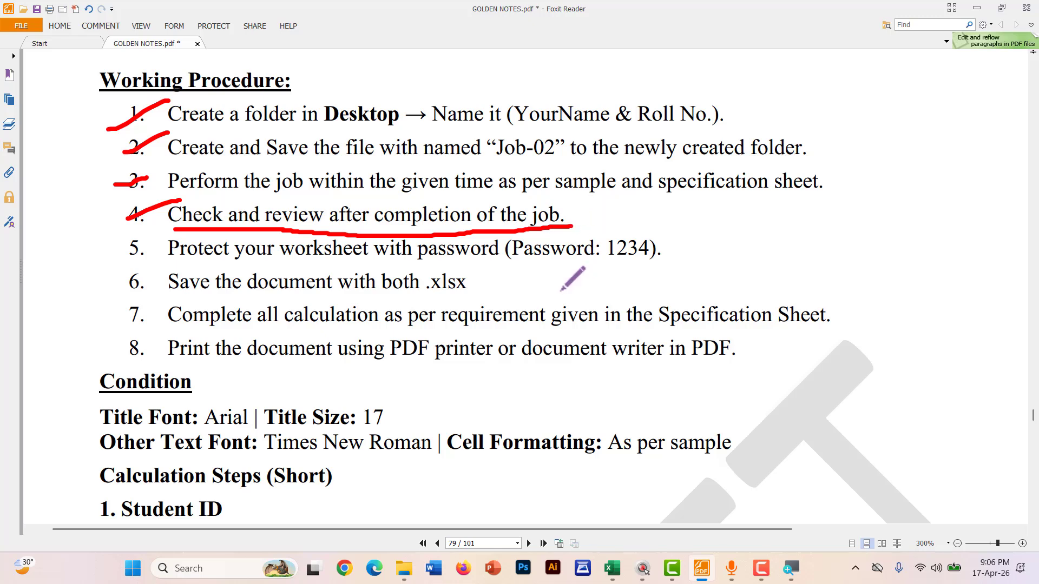
{"action": "left_click_drag", "start_coordinate": [222, 265], "coordinate": [665, 263]}
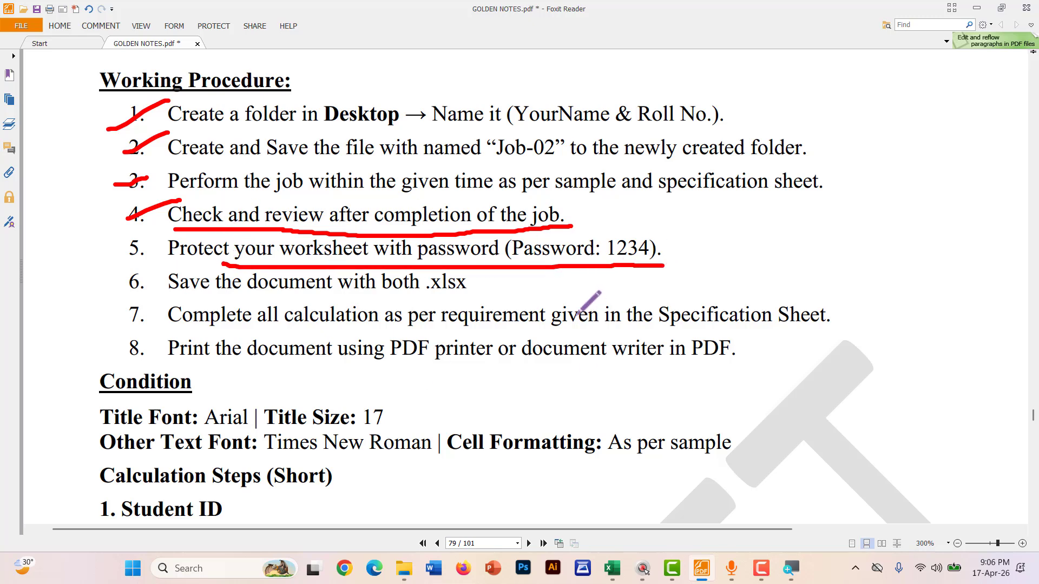
{"action": "key", "text": "alt+Tab"}
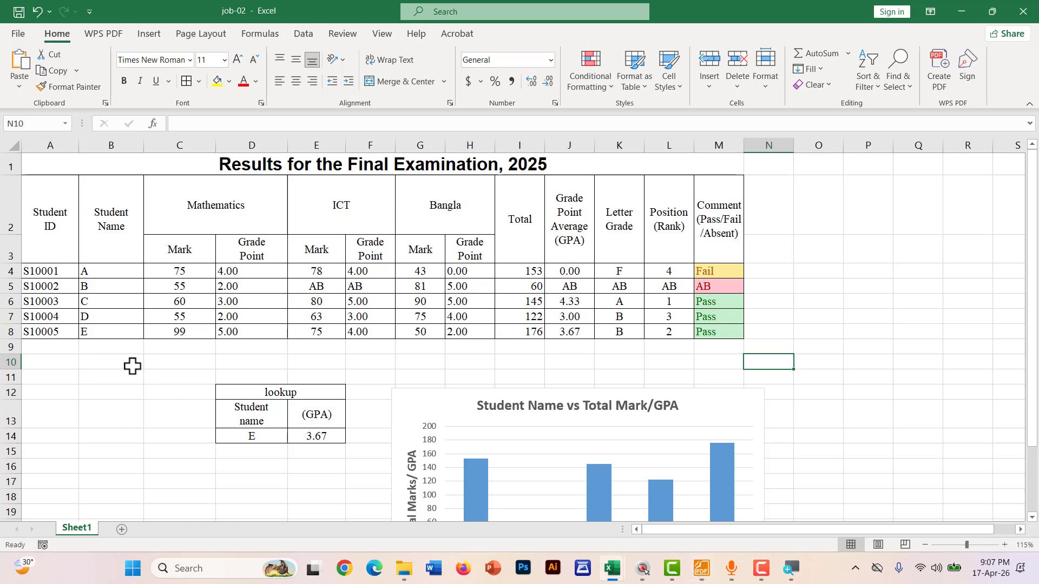
Encrypt job-02 with a password via Protect Workbook, confirm it, and save the workbook
{"action": "left_click", "coordinate": [97, 383]}
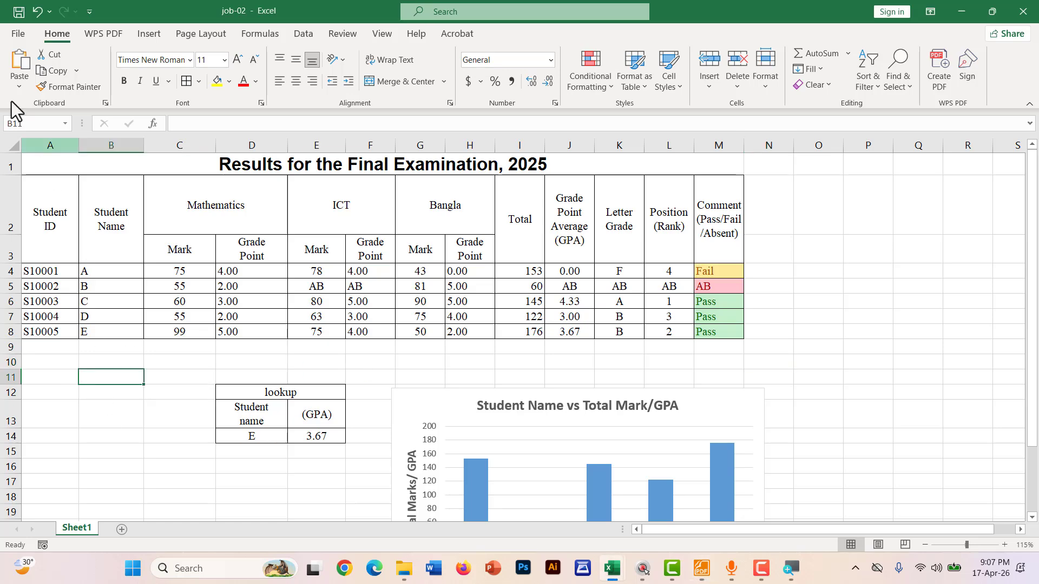
{"action": "left_click", "coordinate": [10, 33]}
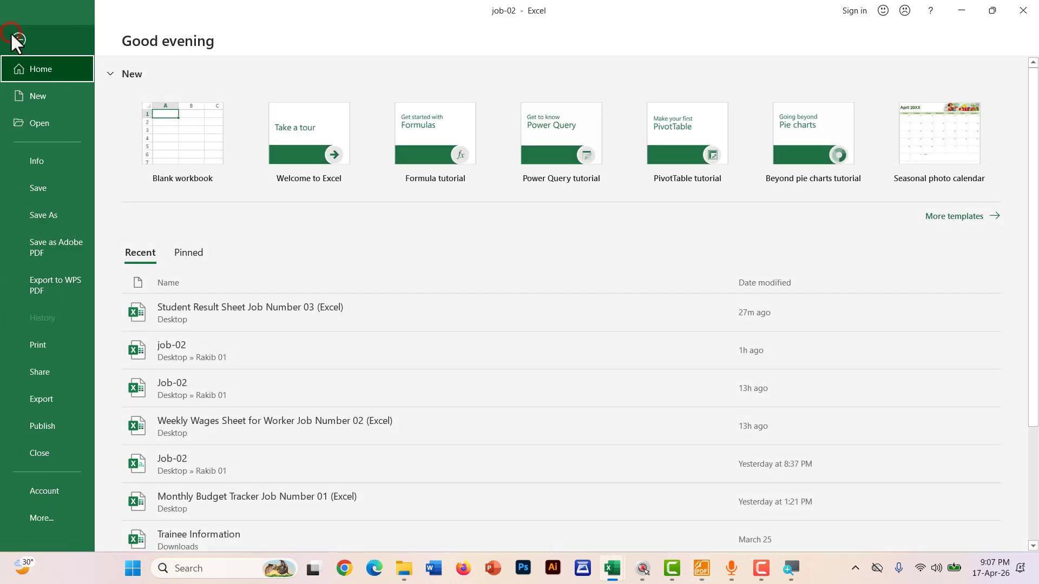
{"action": "left_click", "coordinate": [37, 159]}
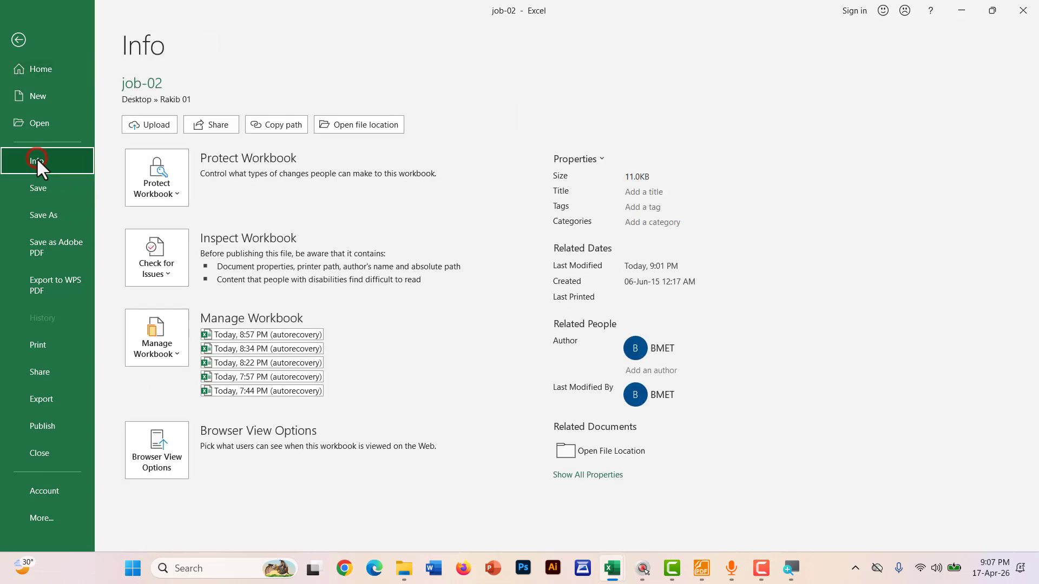
{"action": "left_click", "coordinate": [158, 191]}
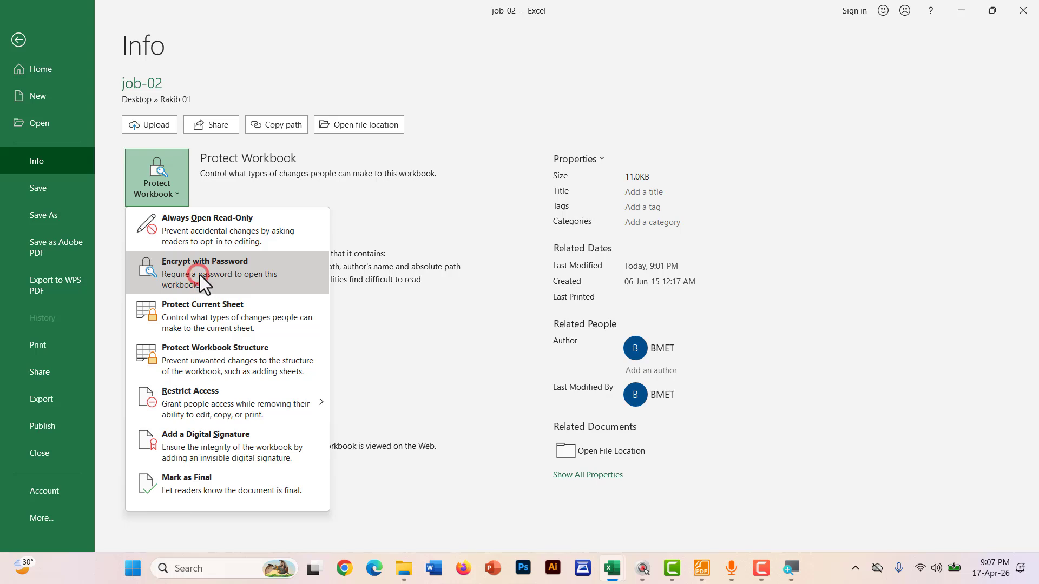
{"action": "left_click", "coordinate": [199, 275]}
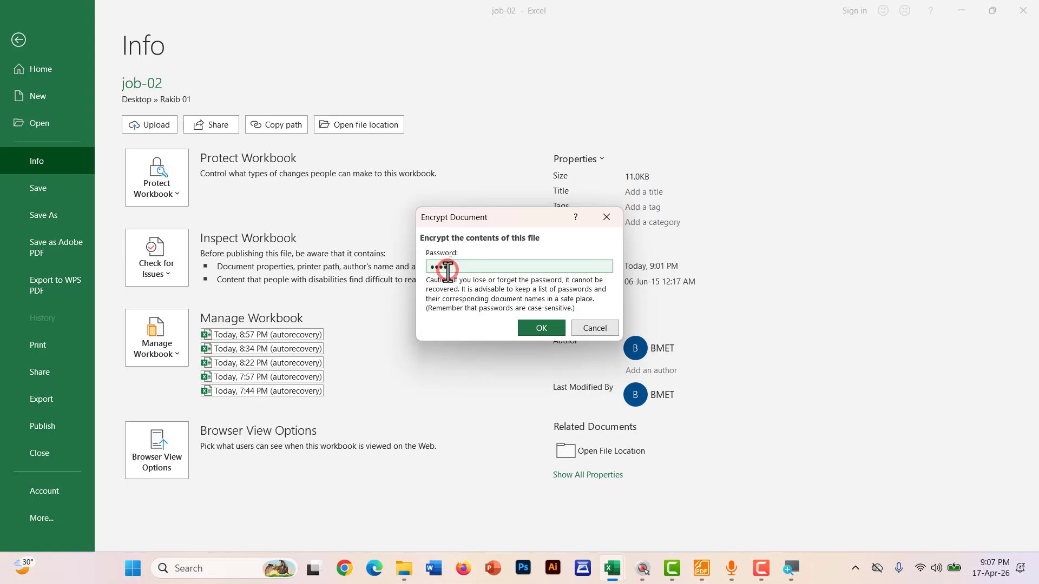
{"action": "left_click", "coordinate": [543, 327]}
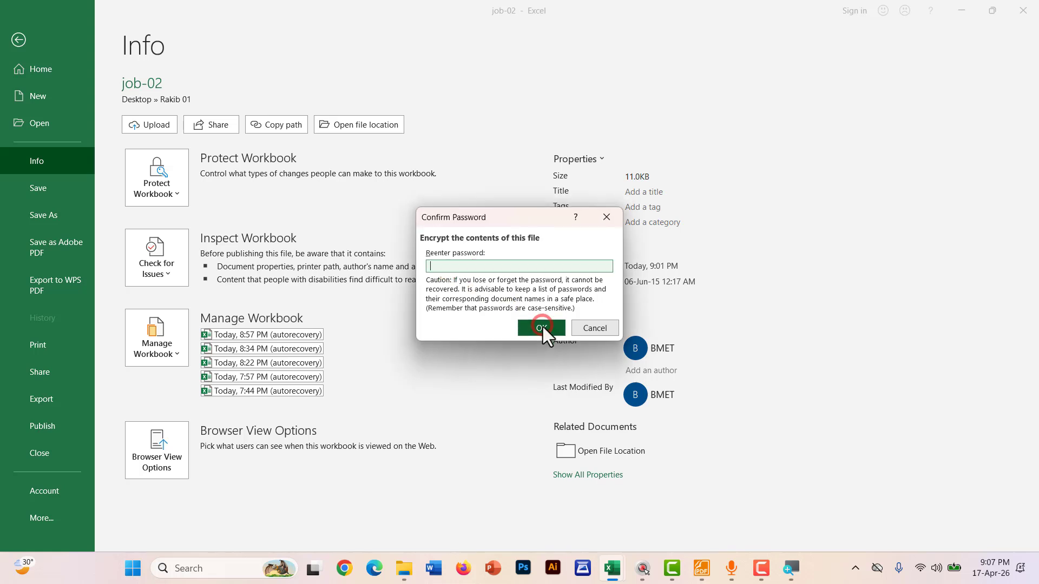
{"action": "left_click", "coordinate": [458, 265]}
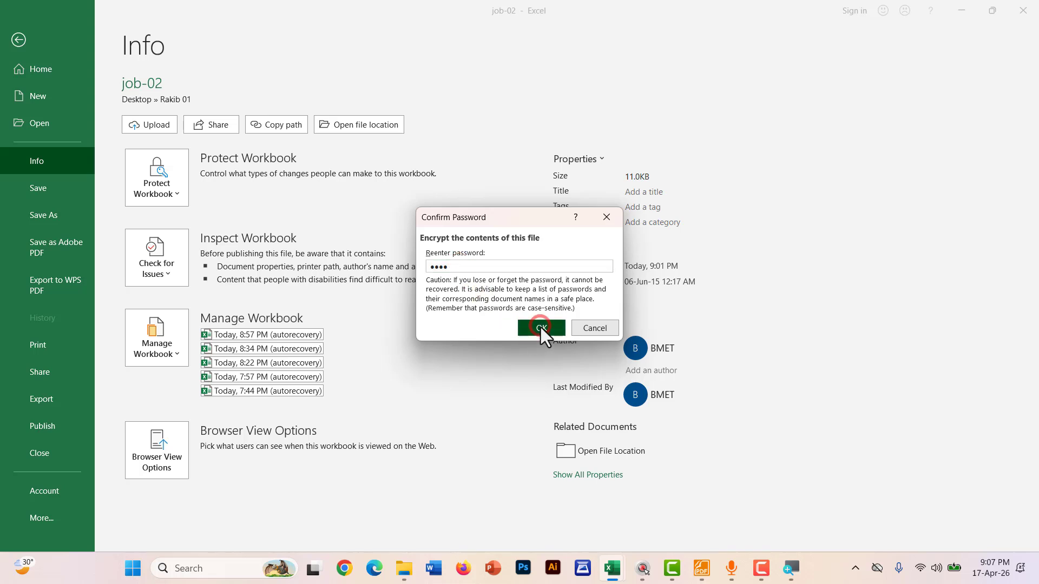
{"action": "left_click", "coordinate": [541, 327]}
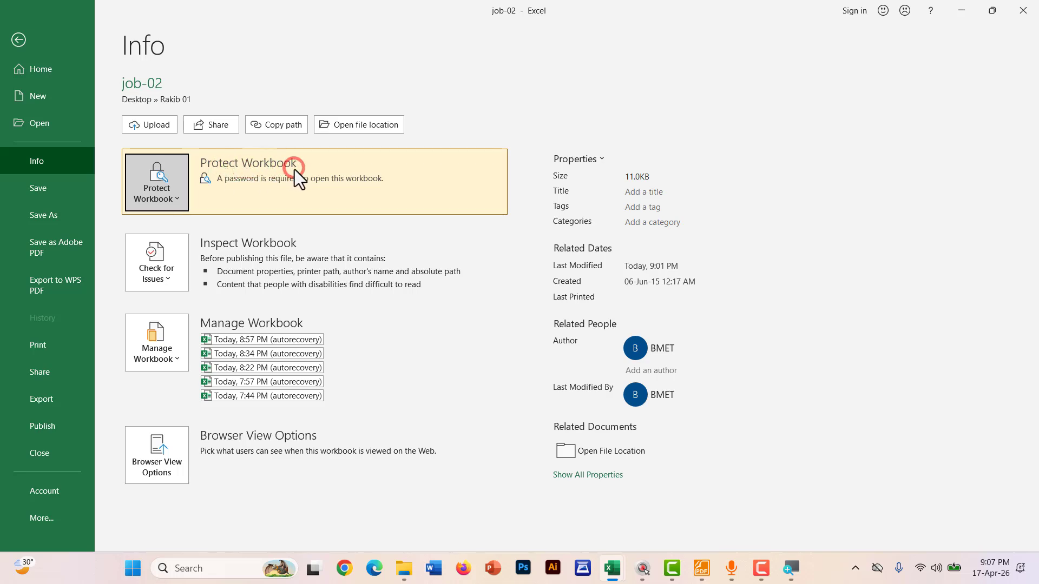
{"action": "left_click", "coordinate": [43, 187]}
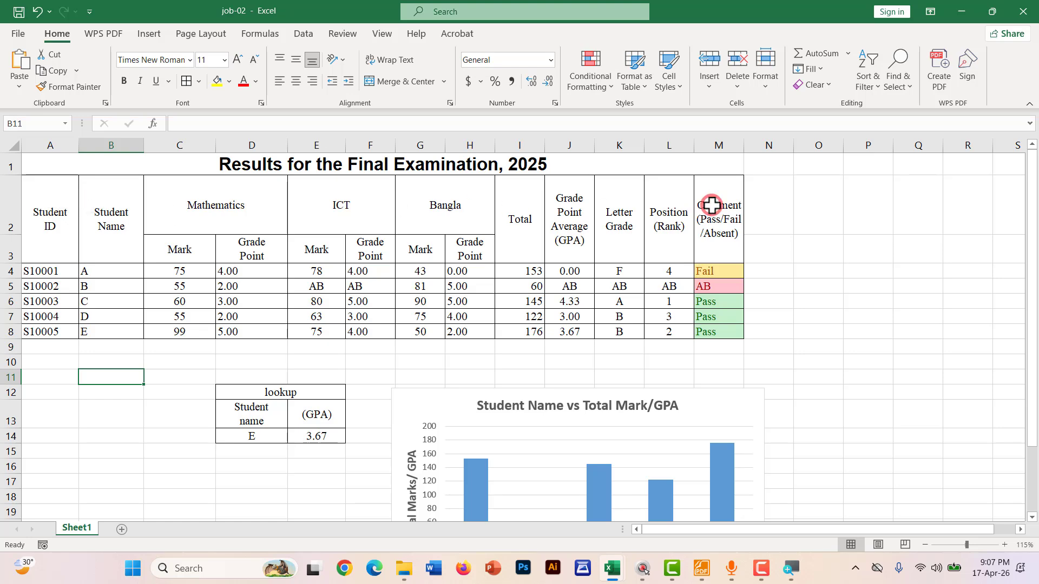
Close Excel, open the student's desktop folder maximized, and reopen job-02
{"action": "left_click", "coordinate": [1025, 12]}
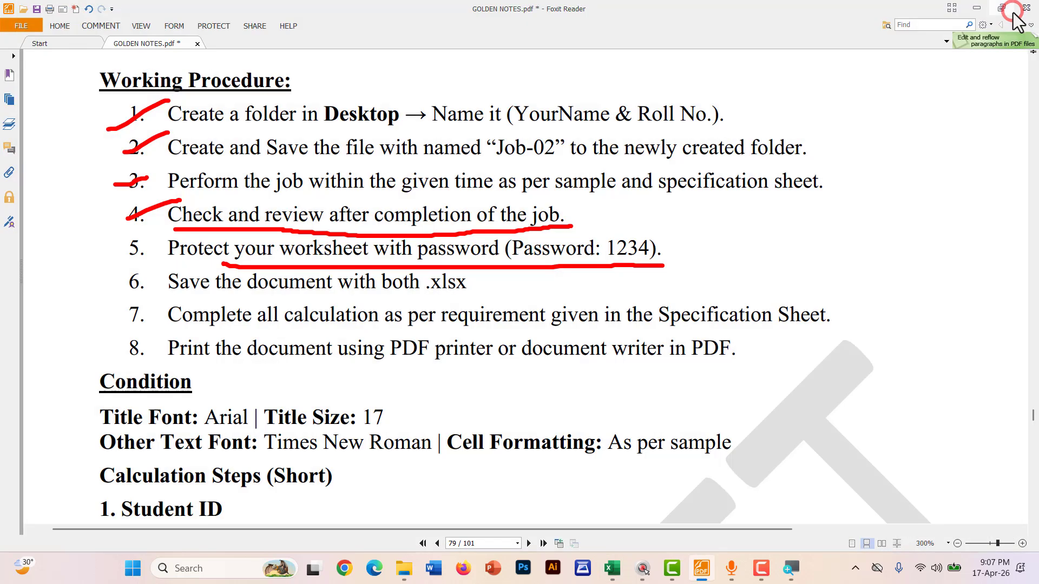
{"action": "left_click", "coordinate": [1038, 574]}
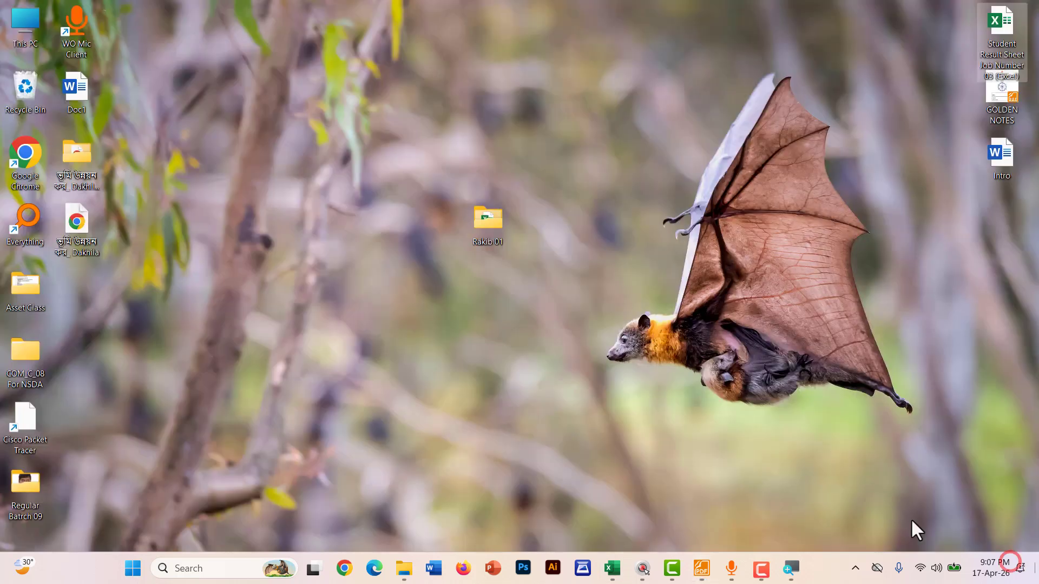
{"action": "double_click", "coordinate": [484, 223]}
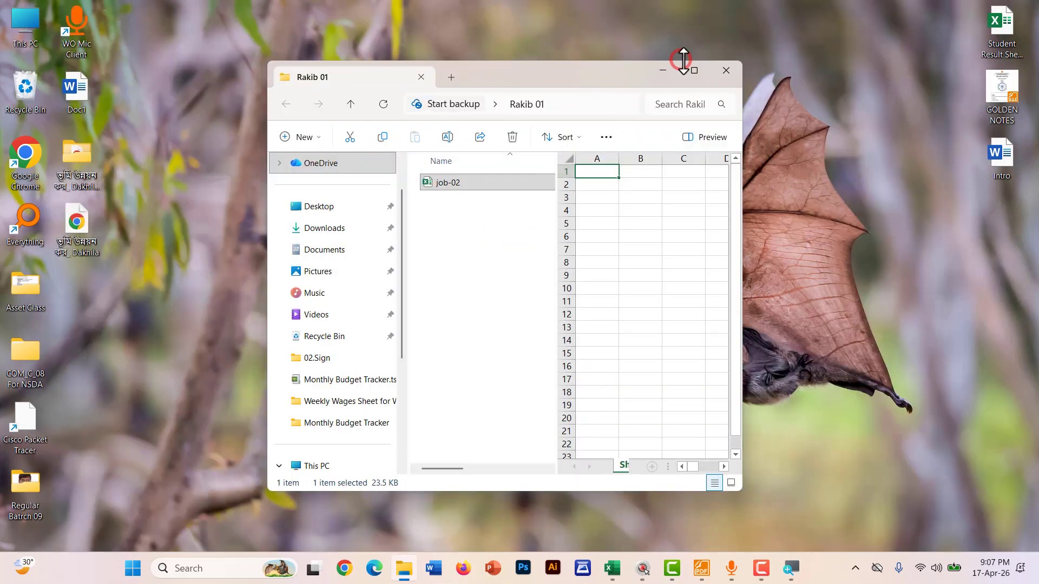
{"action": "left_click", "coordinate": [695, 71]}
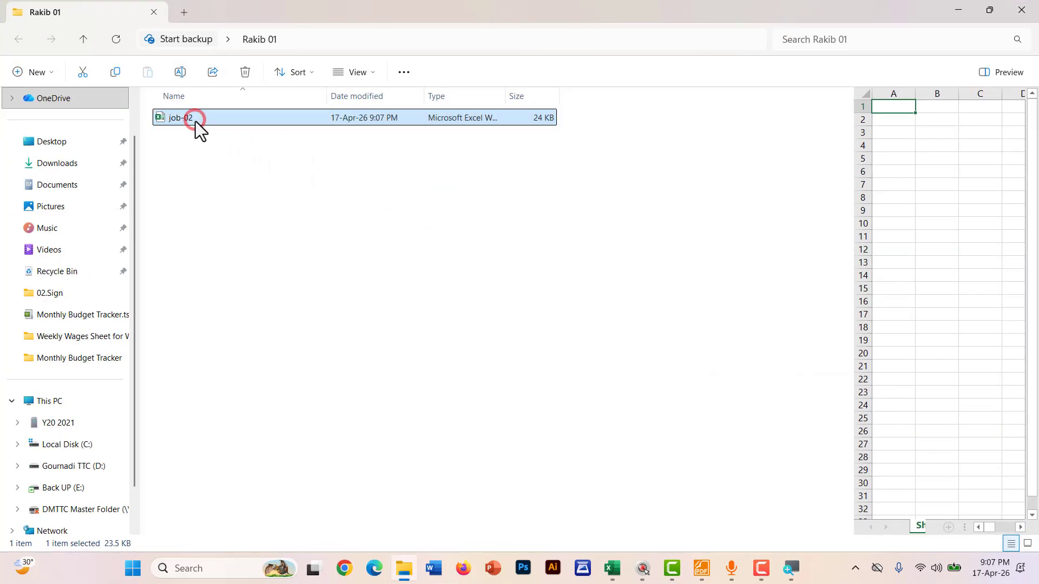
{"action": "double_click", "coordinate": [196, 121]}
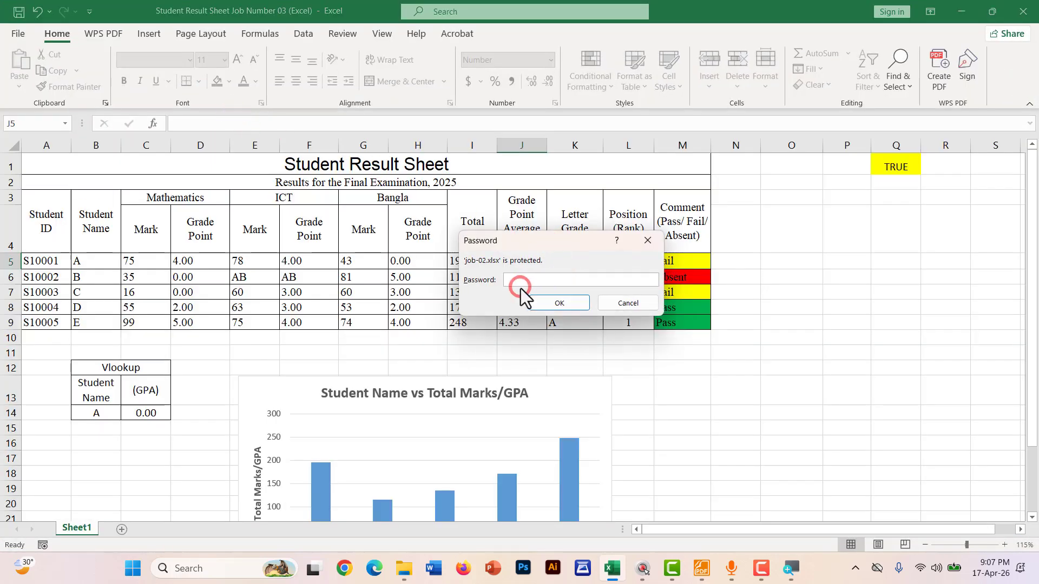
Enter the workbook password to open the encrypted job-02
{"action": "left_click", "coordinate": [538, 279]}
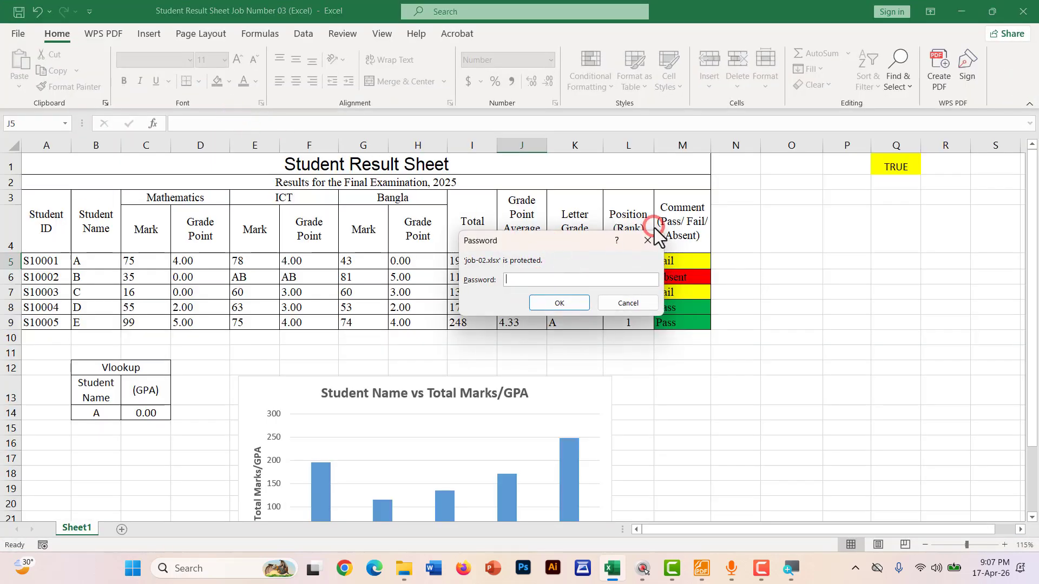
{"action": "type", "text": "1234"}
{"action": "key", "text": "Return"}
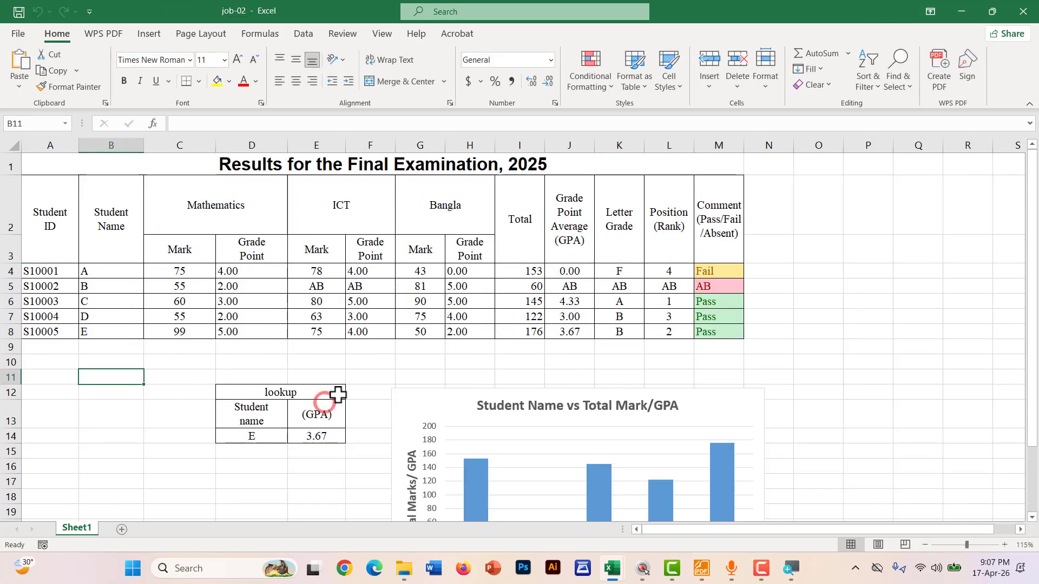
Close the extra Student Result Sheet window from its taskbar preview
{"action": "mouse_move", "coordinate": [612, 568]}
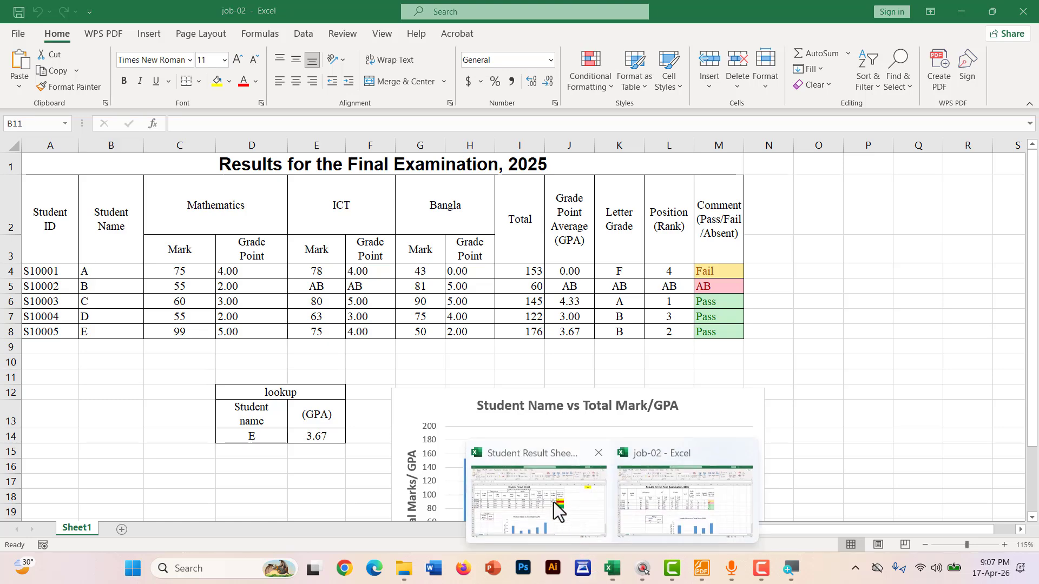
{"action": "left_click", "coordinate": [598, 453]}
{"action": "left_click", "coordinate": [812, 368]}
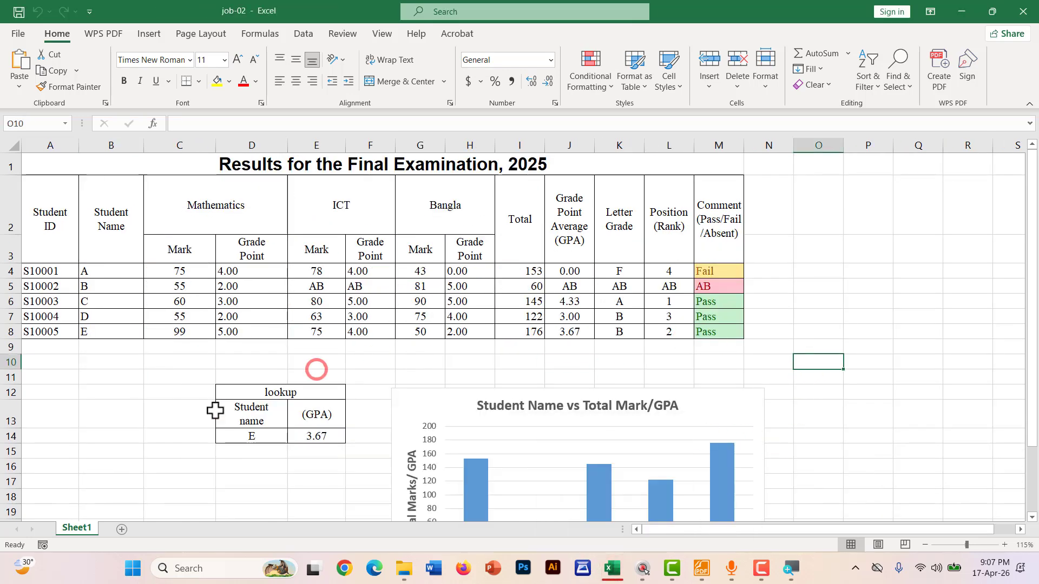
Underline procedure step 6, saving the document as .xlsx, in red
{"action": "left_click", "coordinate": [702, 568]}
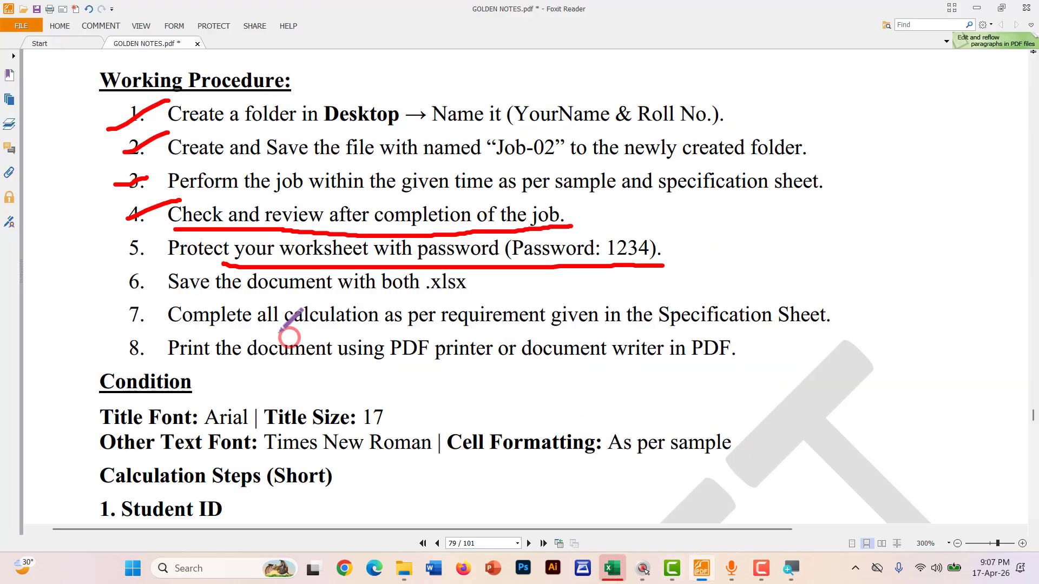
{"action": "scroll", "coordinate": [178, 287], "scroll_direction": "down", "scroll_amount": 2}
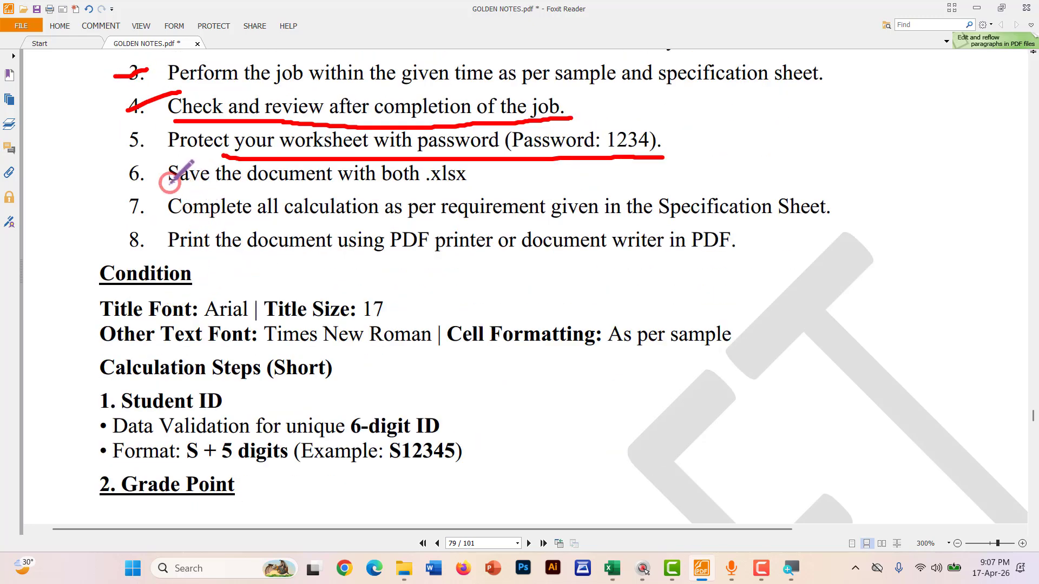
{"action": "mouse_move", "coordinate": [170, 183]}
{"action": "left_mouse_down"}
{"action": "mouse_move", "coordinate": [478, 187]}
{"action": "mouse_move", "coordinate": [479, 165]}
{"action": "mouse_move", "coordinate": [441, 160]}
{"action": "mouse_move", "coordinate": [421, 172]}
{"action": "mouse_move", "coordinate": [424, 185]}
{"action": "left_mouse_up"}
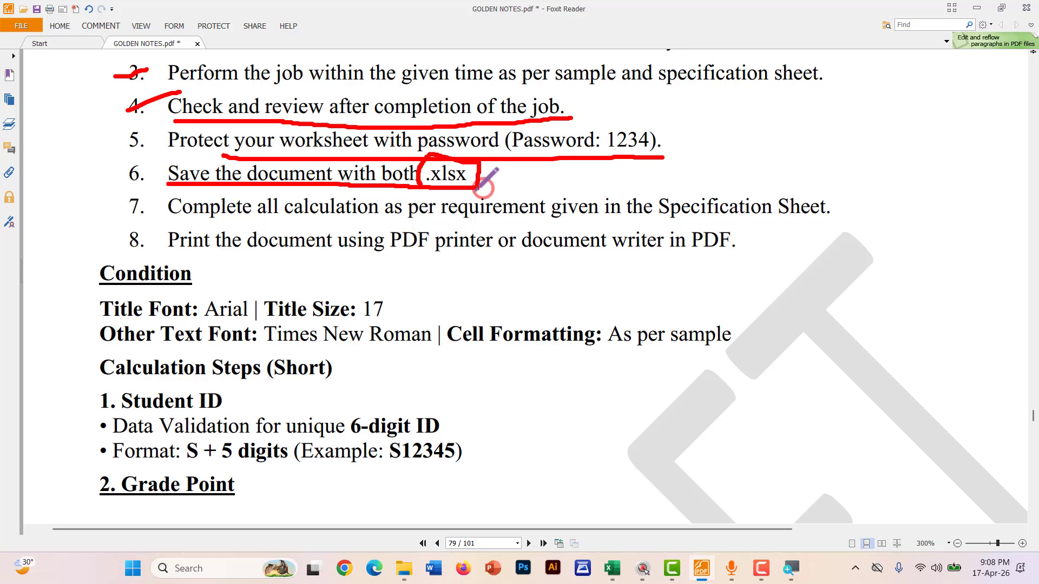
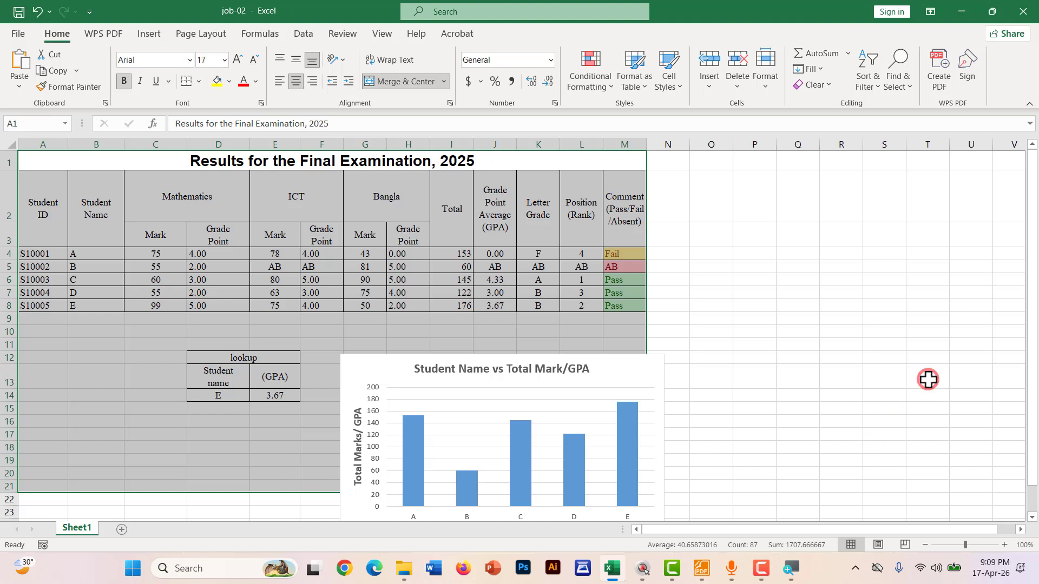
Deselect the finished results table, GPA lookup and chart by clicking an empty cell
{"action": "left_click", "coordinate": [927, 377]}
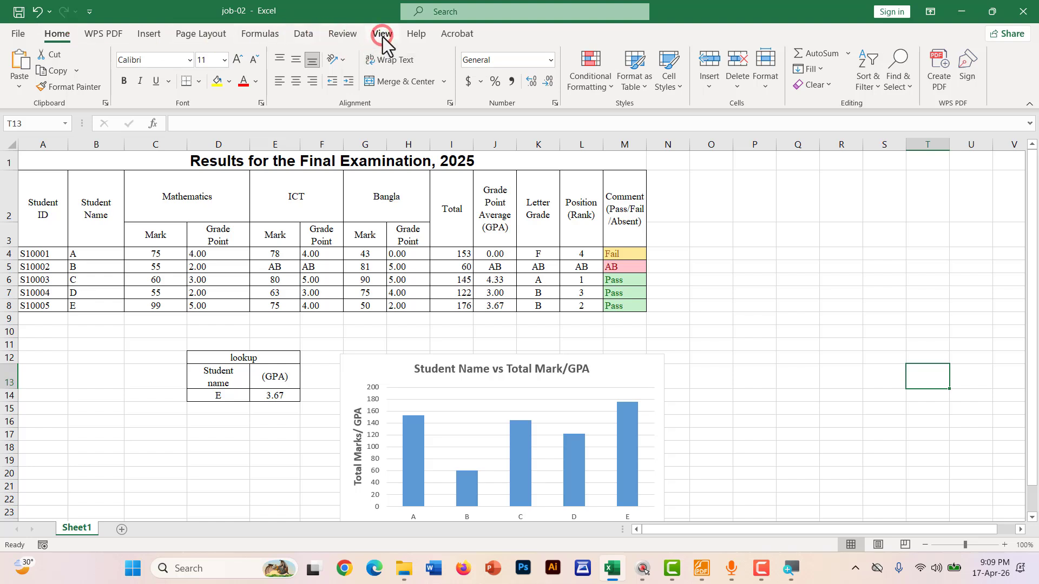
Switch the sheet to Page Layout view at 55% zoom to see the two-page split
{"action": "left_click", "coordinate": [382, 38]}
{"action": "left_click", "coordinate": [23, 76]}
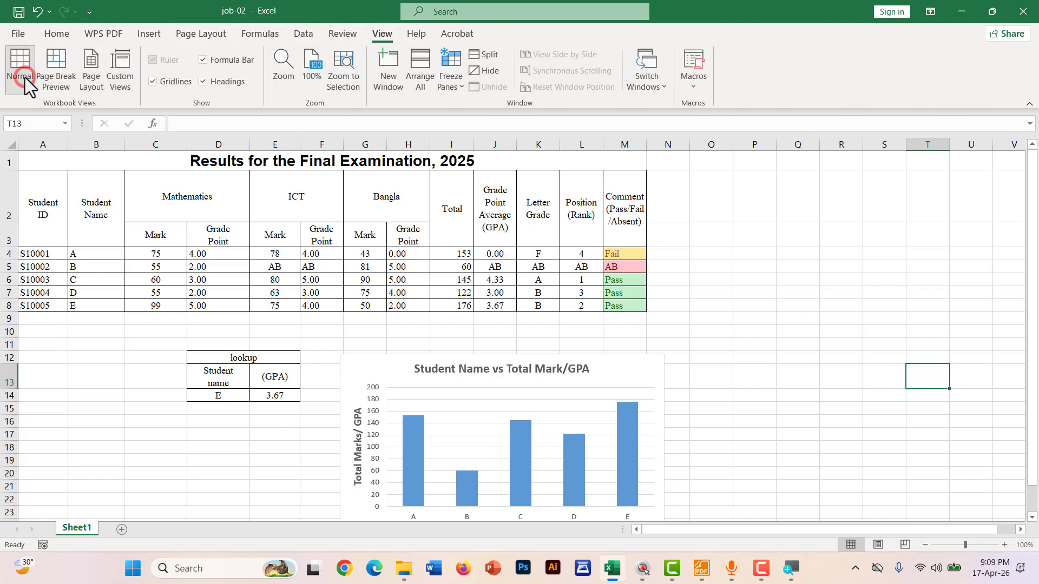
{"action": "left_click", "coordinate": [93, 70]}
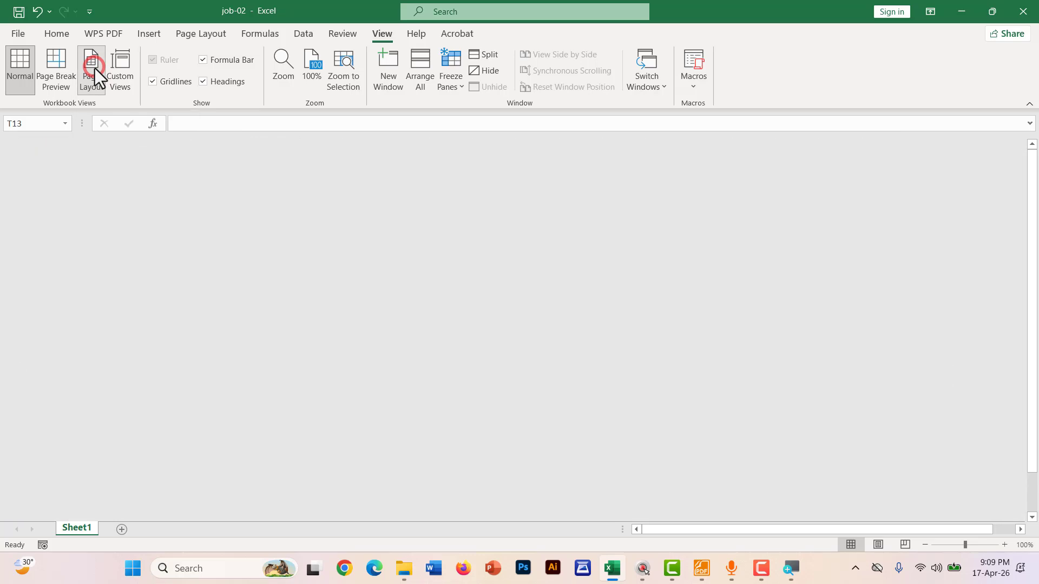
{"action": "scroll", "coordinate": [286, 392], "scroll_direction": "down", "scroll_amount": 3, "text": "ctrl"}
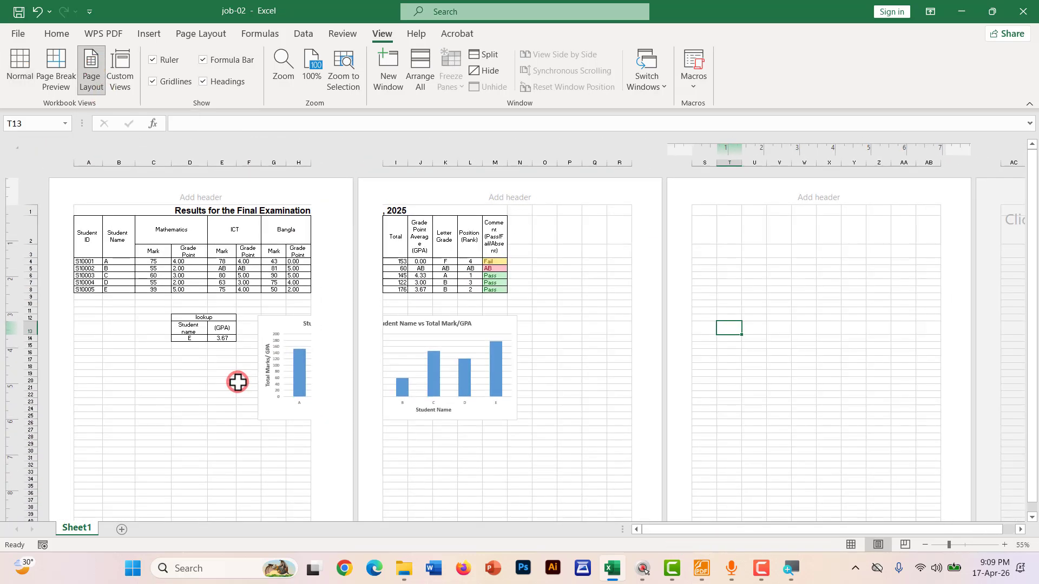
{"action": "key", "text": "ctrl+shift+d"}
{"action": "mouse_move", "coordinate": [99, 220]}
{"action": "left_mouse_down"}
{"action": "mouse_move", "coordinate": [216, 283]}
{"action": "mouse_move", "coordinate": [275, 232]}
{"action": "left_mouse_up"}
{"action": "mouse_move", "coordinate": [421, 243]}
{"action": "left_mouse_down"}
{"action": "mouse_move", "coordinate": [416, 255]}
{"action": "mouse_move", "coordinate": [632, 223]}
{"action": "left_mouse_up"}
{"action": "key", "text": "Escape"}
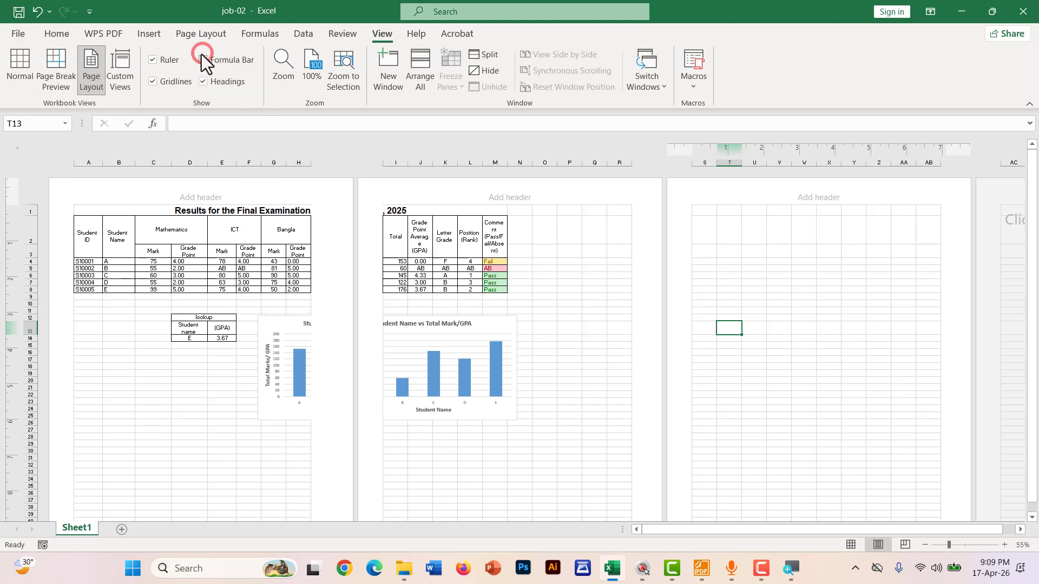
{"action": "left_click", "coordinate": [202, 34]}
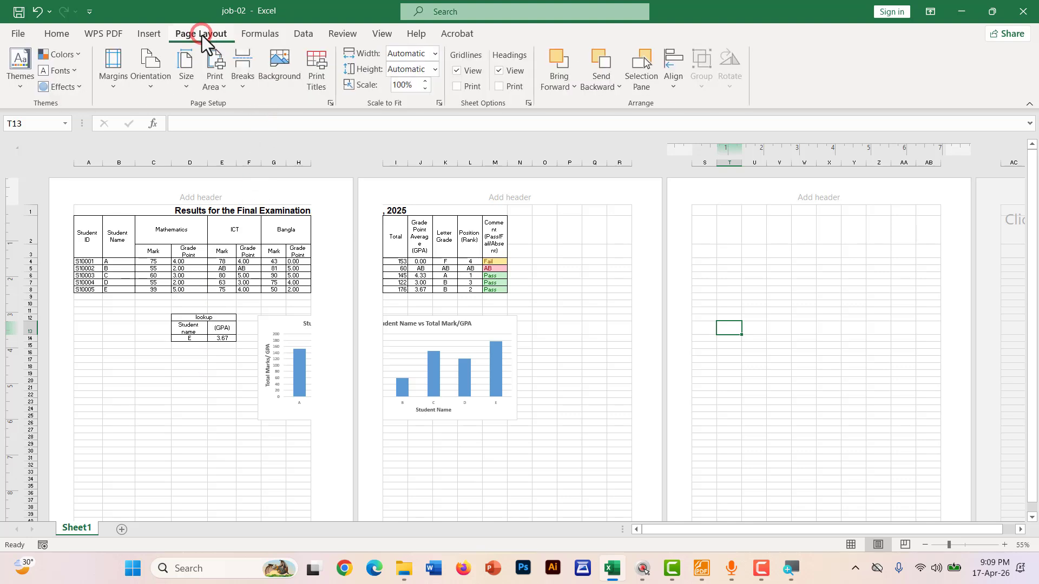
Set the paper size to A4 in landscape orientation
{"action": "left_click", "coordinate": [184, 69]}
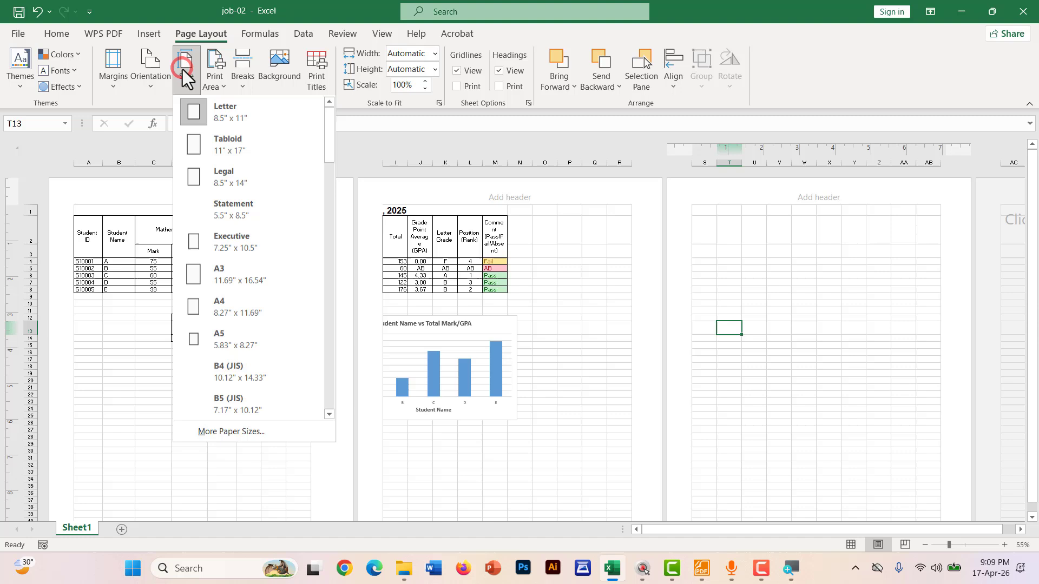
{"action": "left_click", "coordinate": [214, 306]}
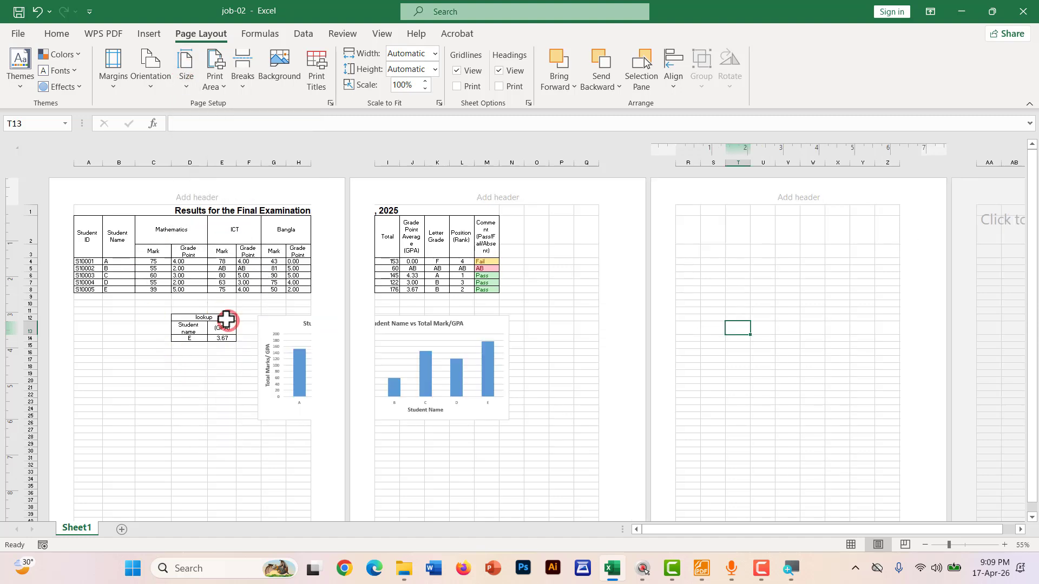
{"action": "left_click", "coordinate": [155, 80]}
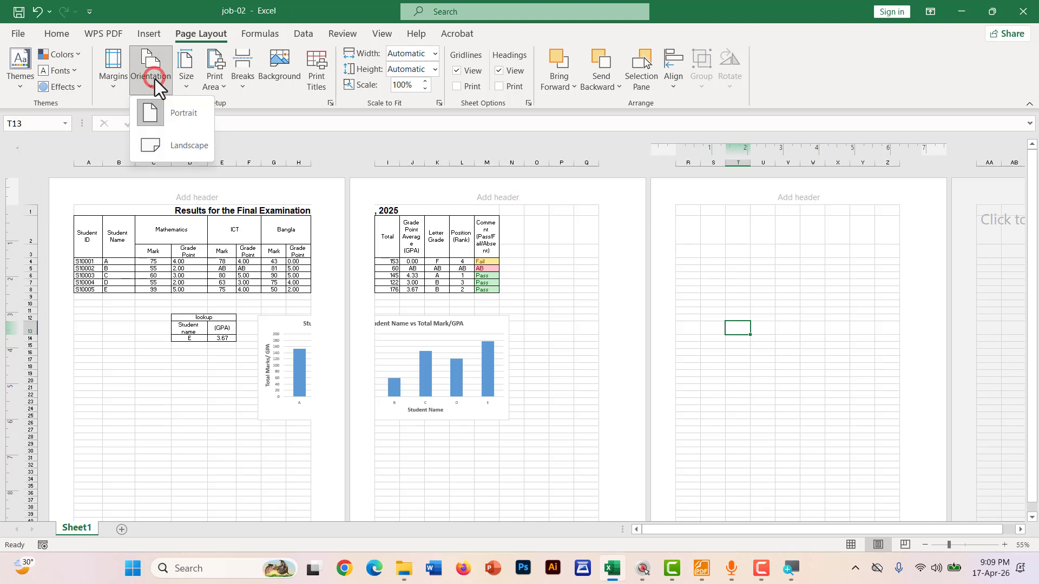
{"action": "left_click", "coordinate": [154, 143]}
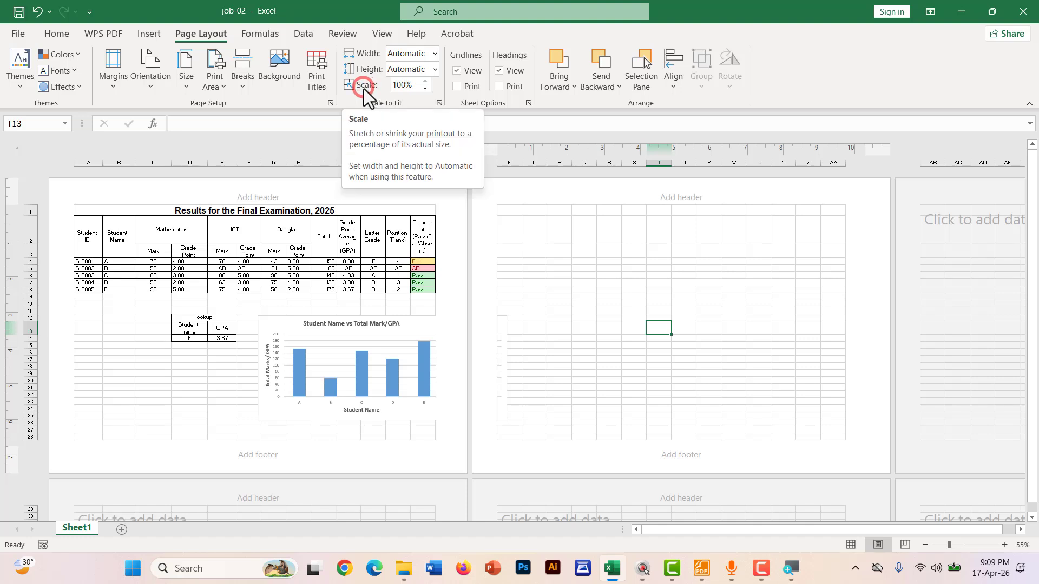
Try a 90% print scale, then restore it to 100%
{"action": "left_click", "coordinate": [424, 89]}
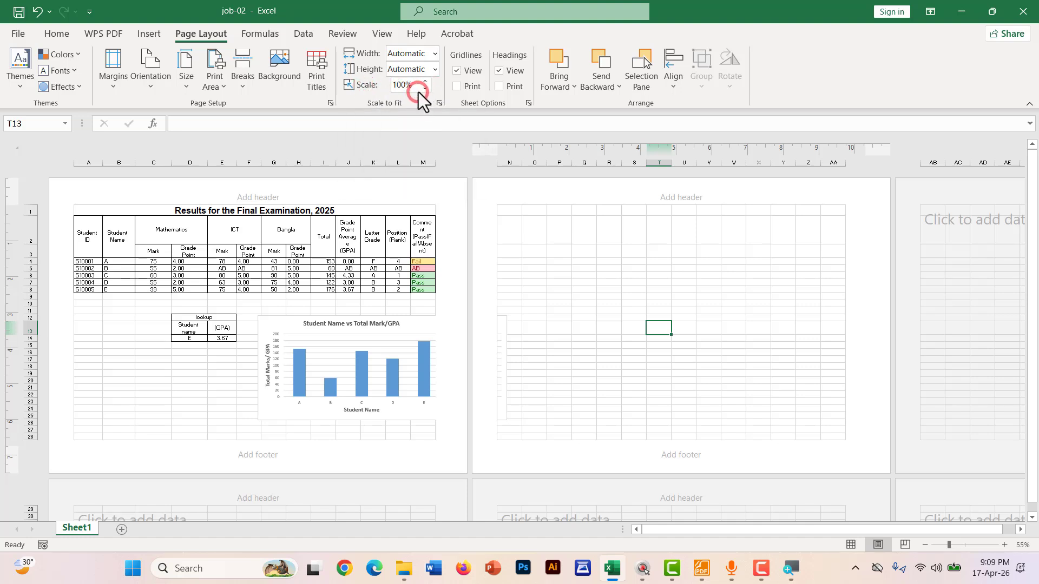
{"action": "left_click", "coordinate": [424, 89]}
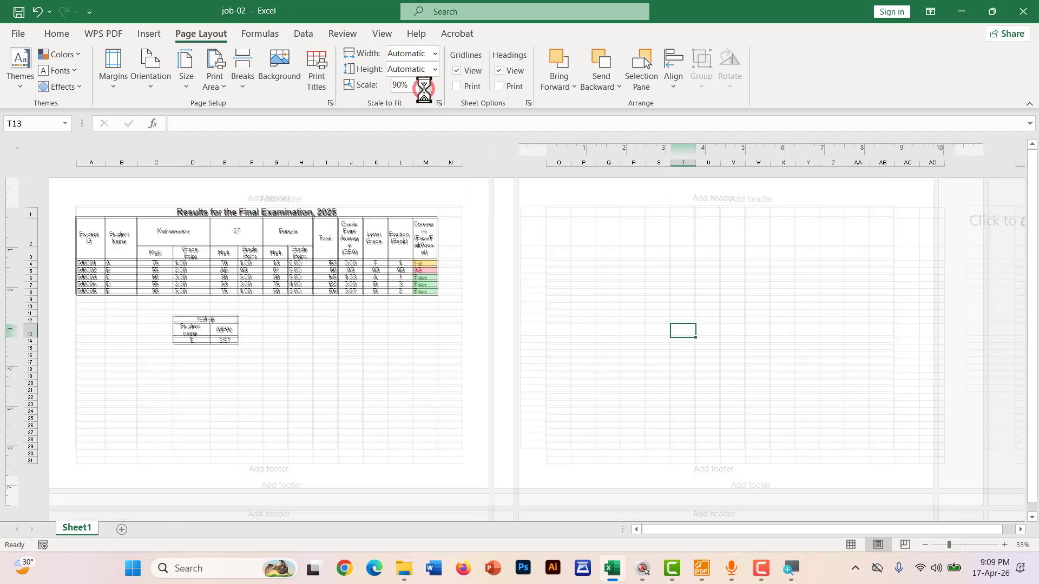
{"action": "left_click", "coordinate": [426, 80]}
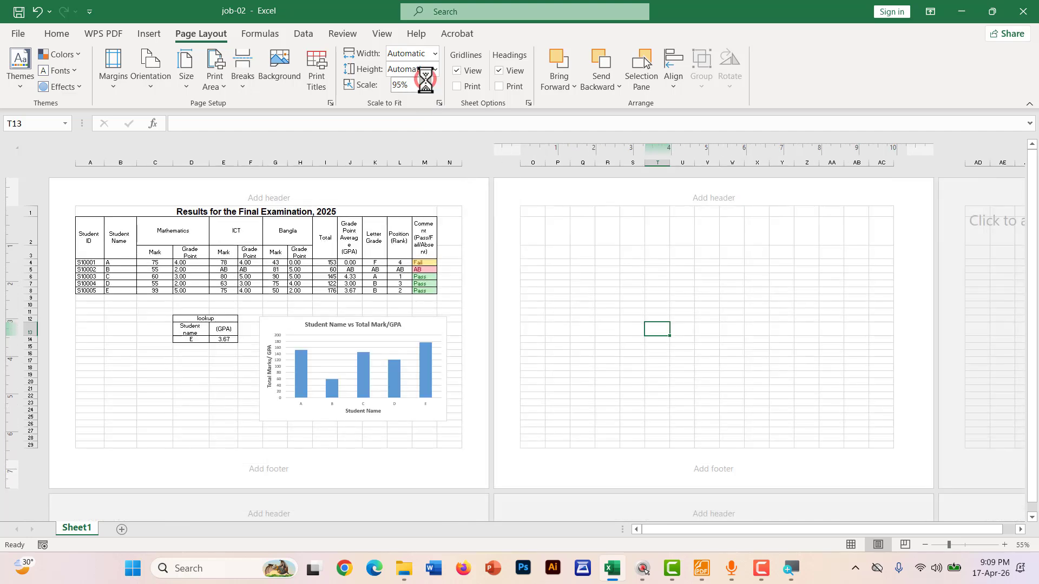
{"action": "left_click", "coordinate": [425, 80]}
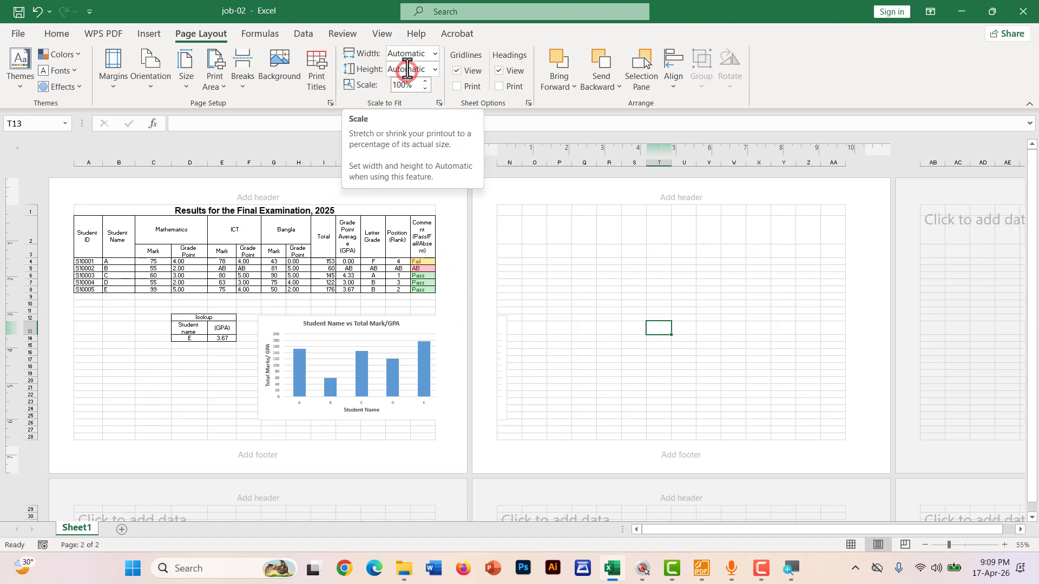
Return to Normal view and move the chart up and to the left
{"action": "left_click", "coordinate": [382, 33]}
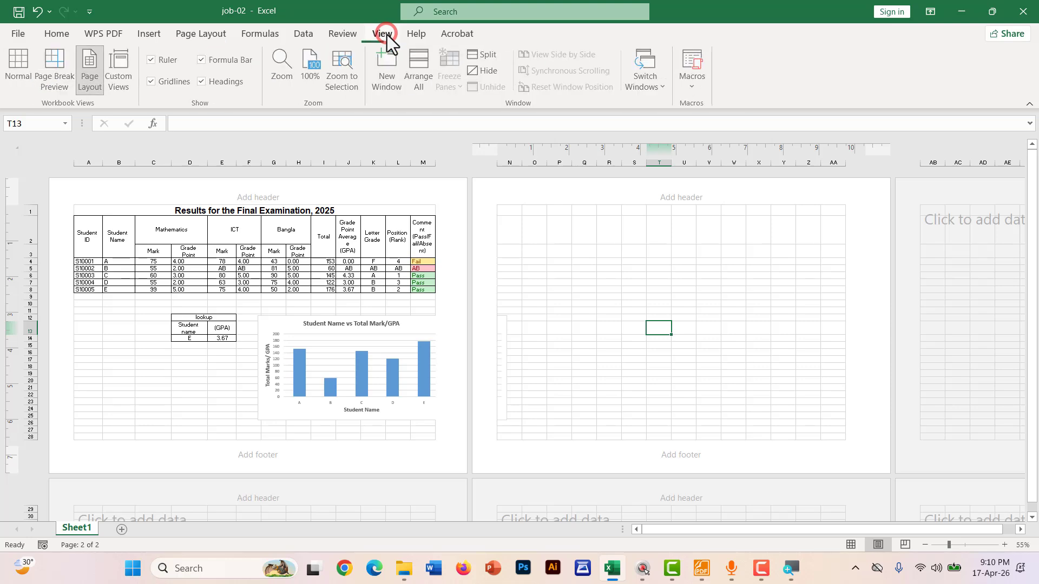
{"action": "left_click", "coordinate": [18, 63]}
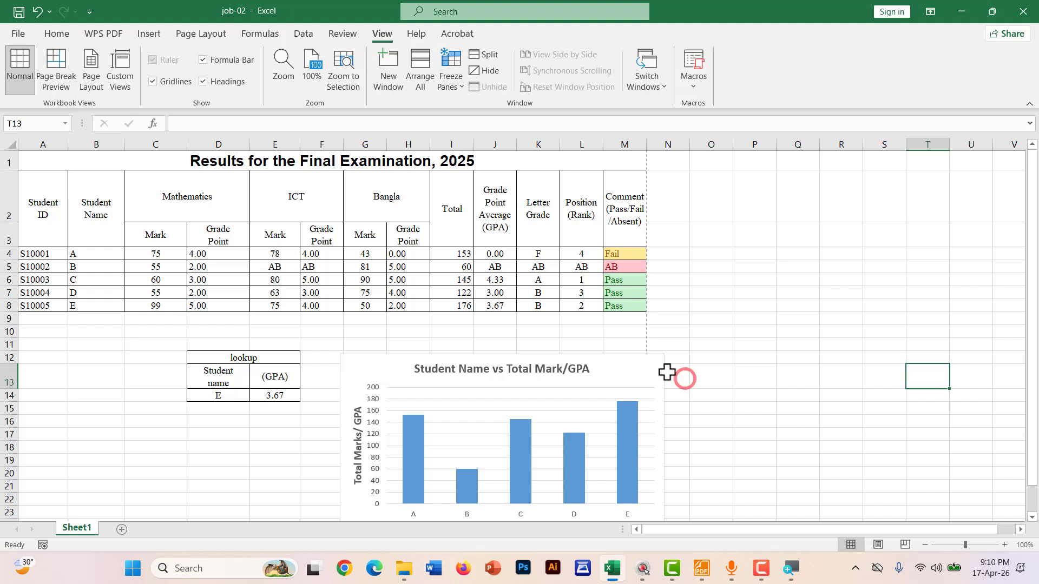
{"action": "left_click_drag", "start_coordinate": [643, 358], "coordinate": [620, 353]}
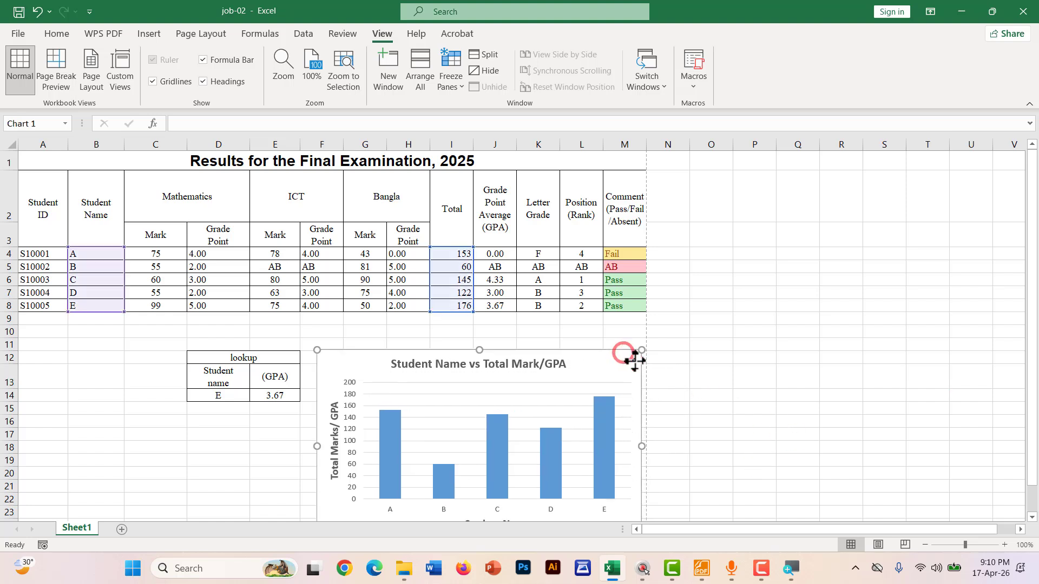
{"action": "left_click", "coordinate": [761, 356]}
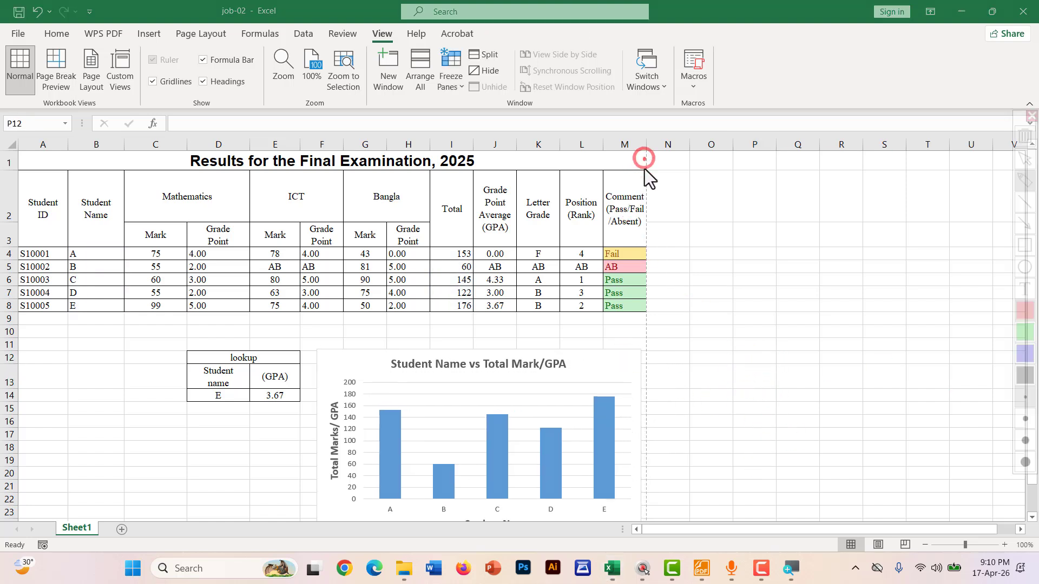
Nudge the chart so its right edge sits just inside the dashed page-break line
{"action": "mouse_move", "coordinate": [644, 159]}
{"action": "left_mouse_down"}
{"action": "mouse_move", "coordinate": [656, 494]}
{"action": "mouse_move", "coordinate": [199, 503]}
{"action": "left_mouse_up"}
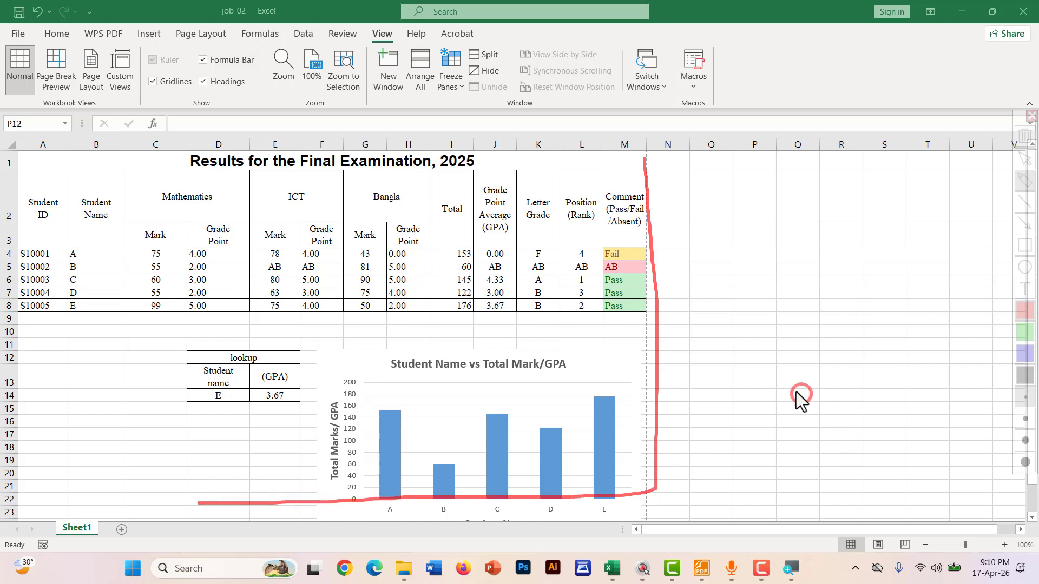
{"action": "left_click_drag", "start_coordinate": [704, 377], "coordinate": [800, 381]}
{"action": "left_click_drag", "start_coordinate": [751, 344], "coordinate": [766, 356]}
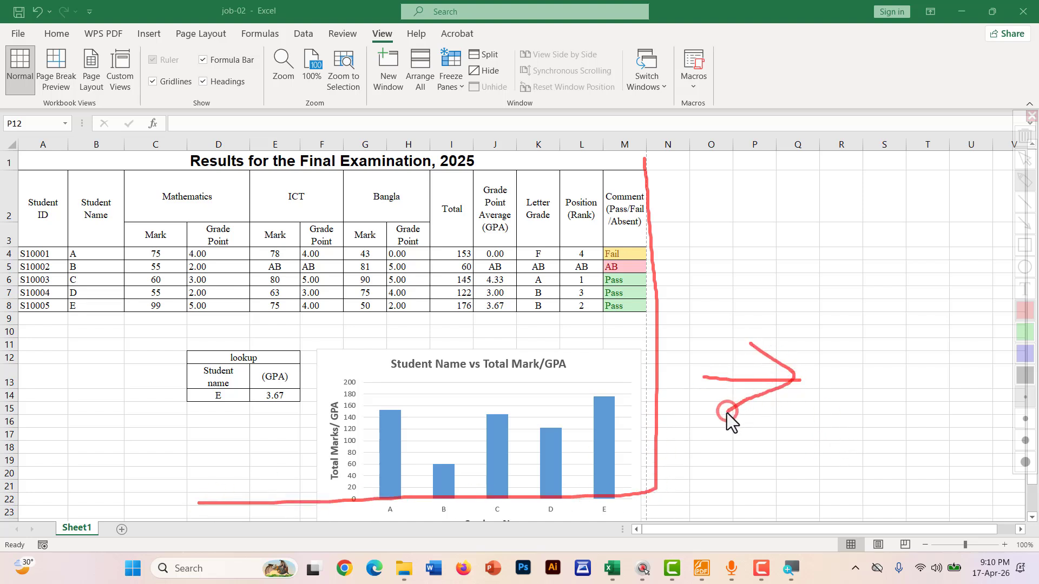
{"action": "key", "text": "Escape"}
{"action": "mouse_move", "coordinate": [615, 363]}
{"action": "left_mouse_down"}
{"action": "mouse_move", "coordinate": [673, 362]}
{"action": "mouse_move", "coordinate": [595, 362]}
{"action": "mouse_move", "coordinate": [600, 354]}
{"action": "left_mouse_up"}
{"action": "left_click", "coordinate": [675, 332]}
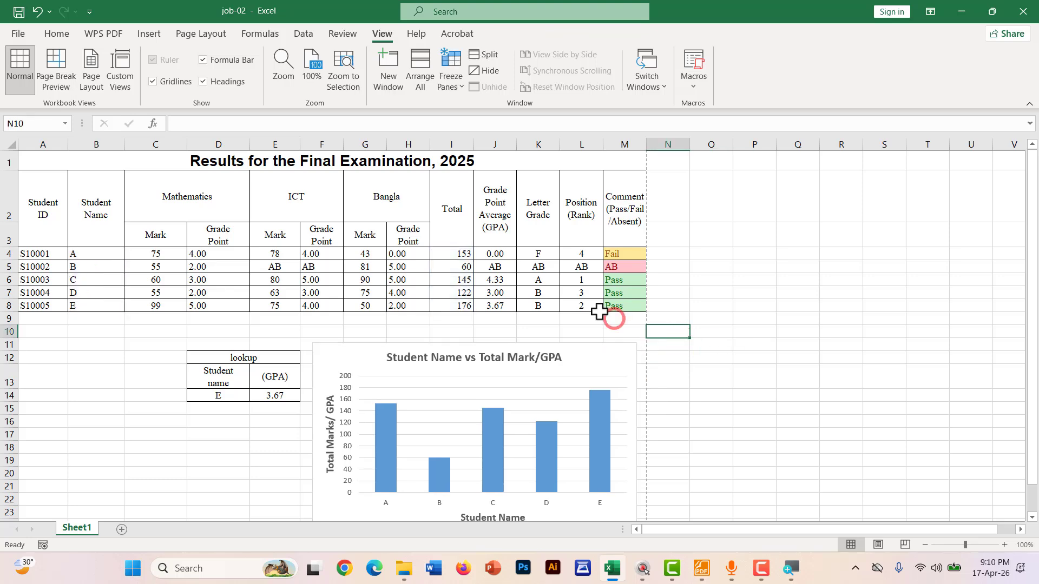
Print the active sheet to the Microsoft Print to PDF printer
{"action": "left_click", "coordinate": [21, 36]}
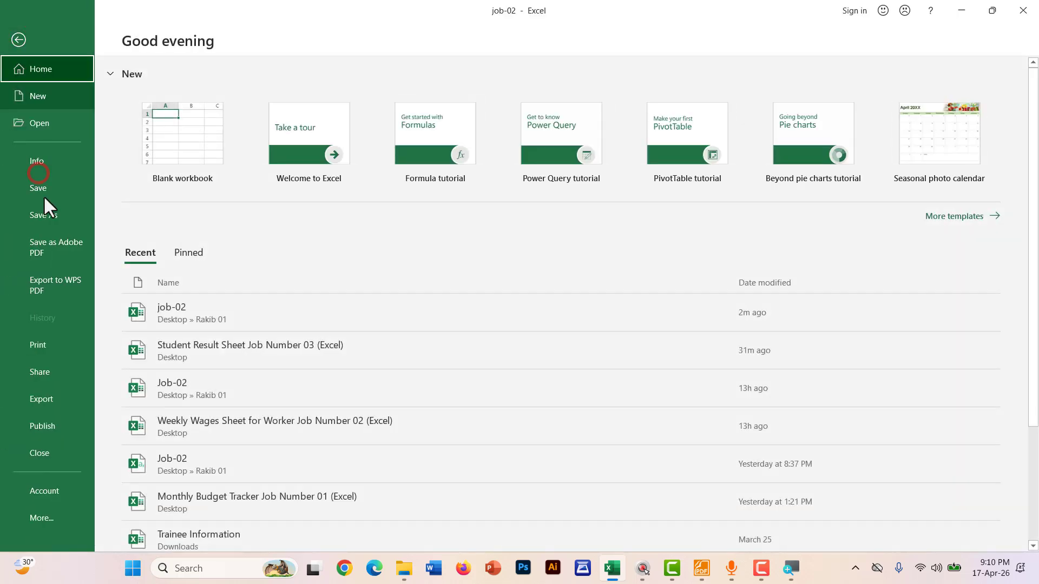
{"action": "left_click", "coordinate": [45, 341]}
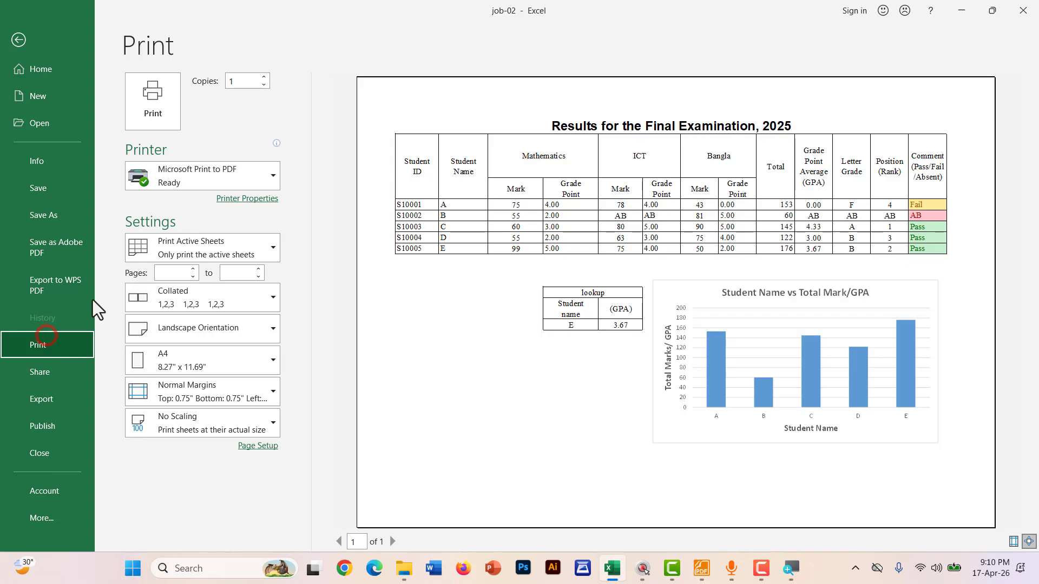
{"action": "left_click", "coordinate": [180, 172]}
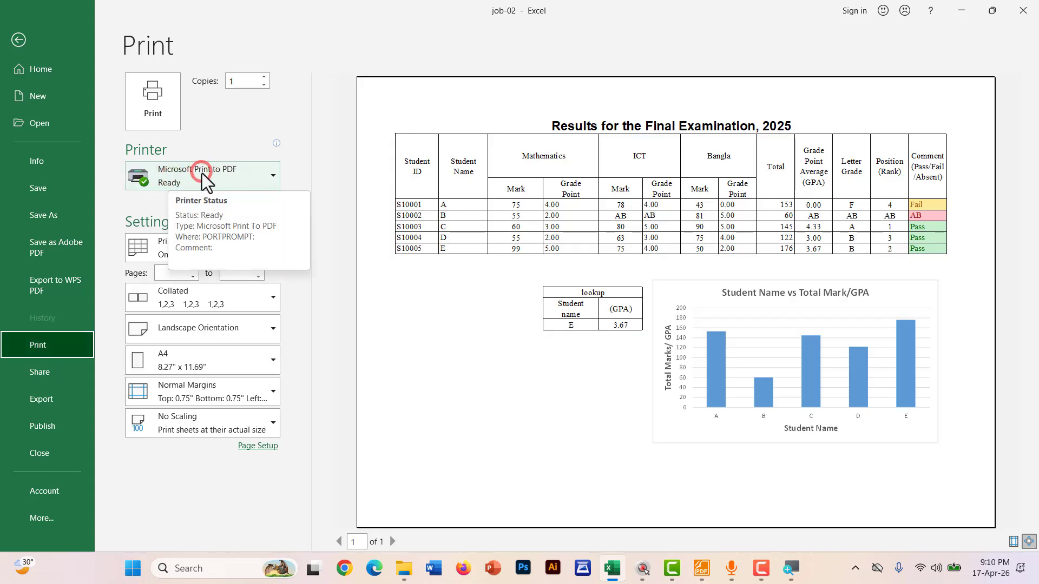
{"action": "left_click", "coordinate": [202, 174]}
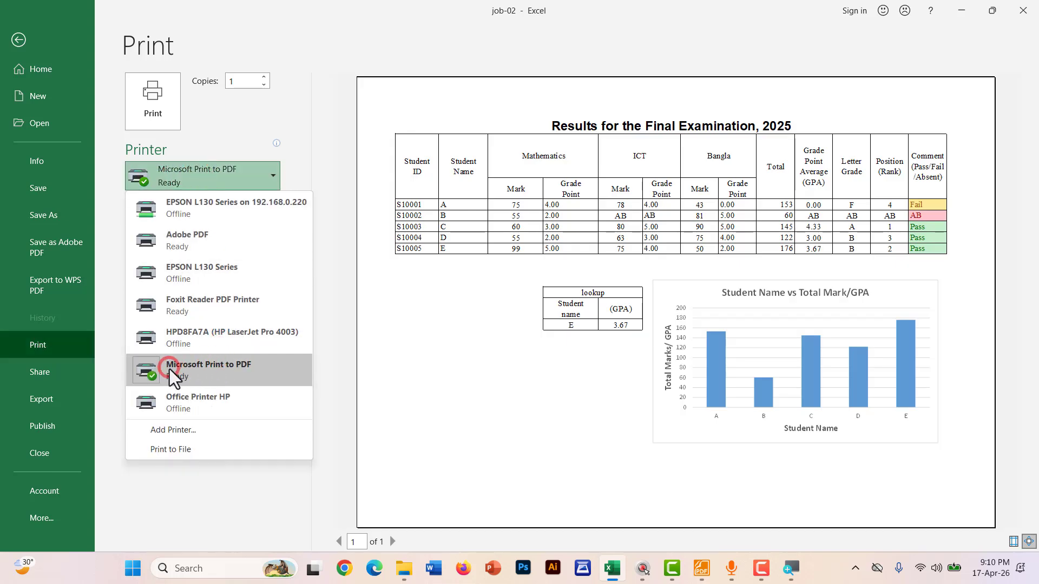
{"action": "left_click", "coordinate": [224, 369]}
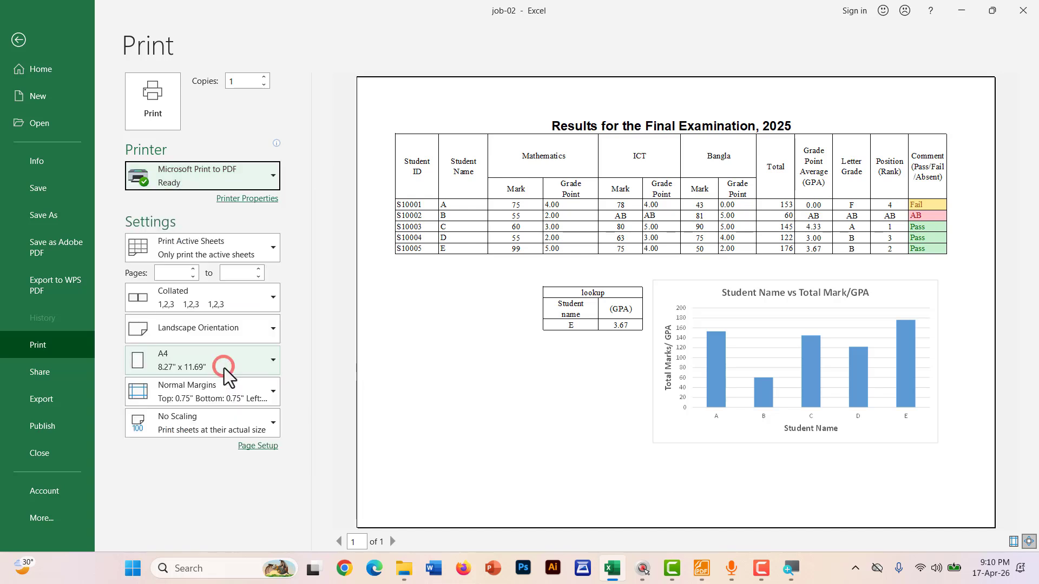
{"action": "left_click", "coordinate": [184, 252]}
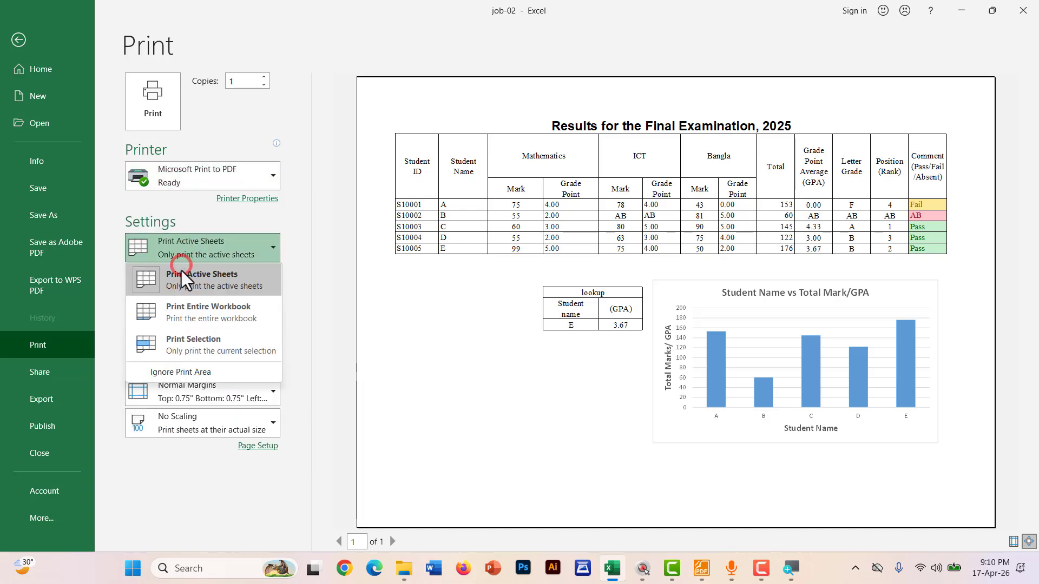
{"action": "left_click", "coordinate": [175, 285]}
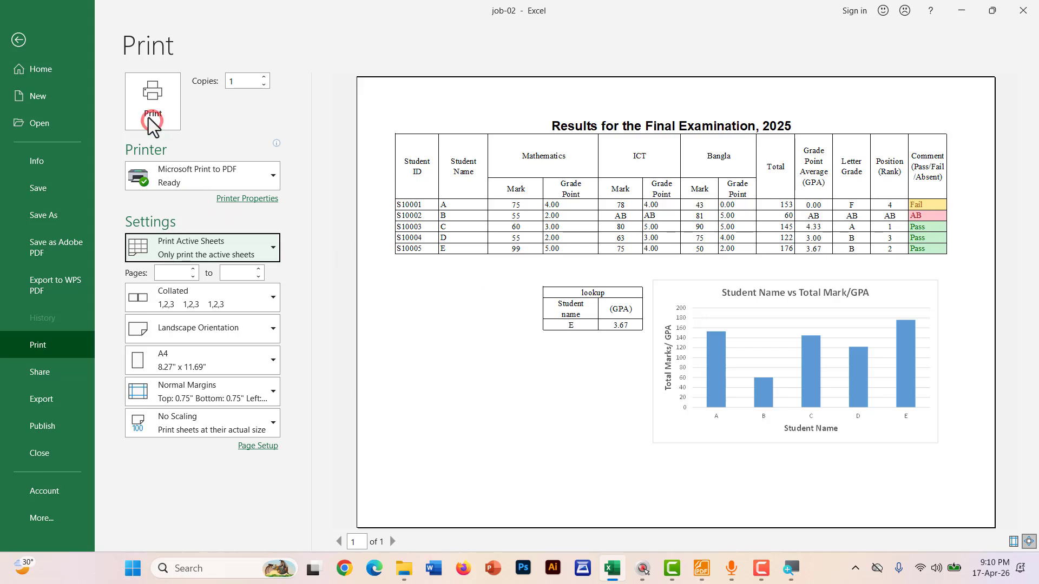
{"action": "left_click", "coordinate": [150, 94]}
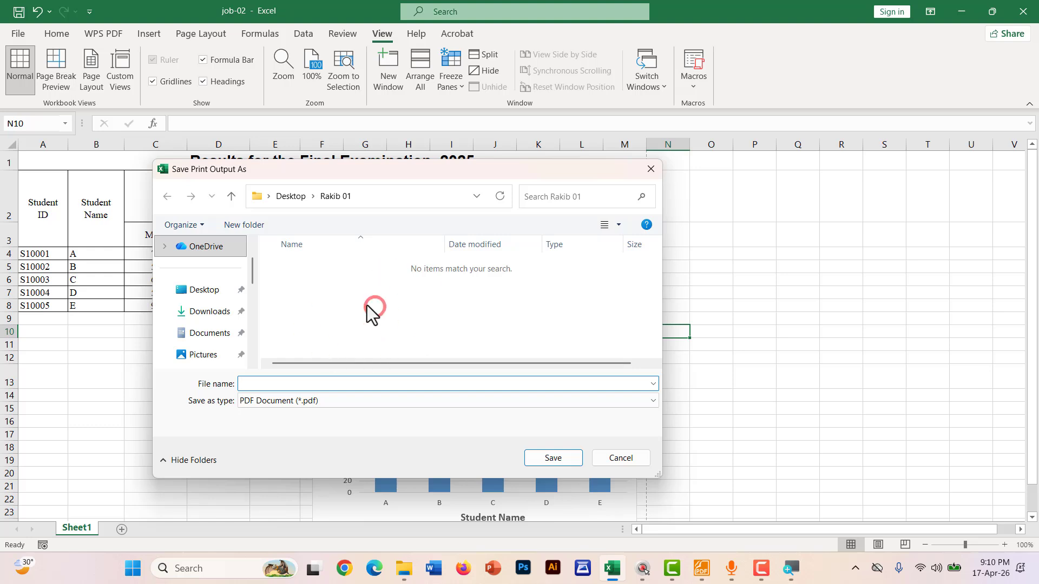
Save the PDF as 'Print pdf document' in the Desktop project folder
{"action": "left_click", "coordinate": [191, 295]}
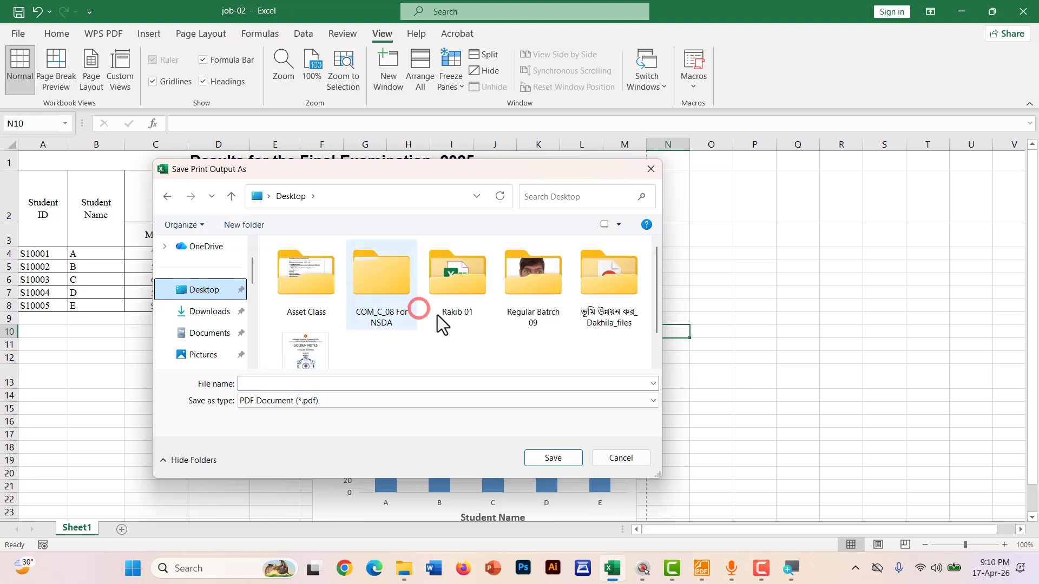
{"action": "left_click", "coordinate": [459, 284]}
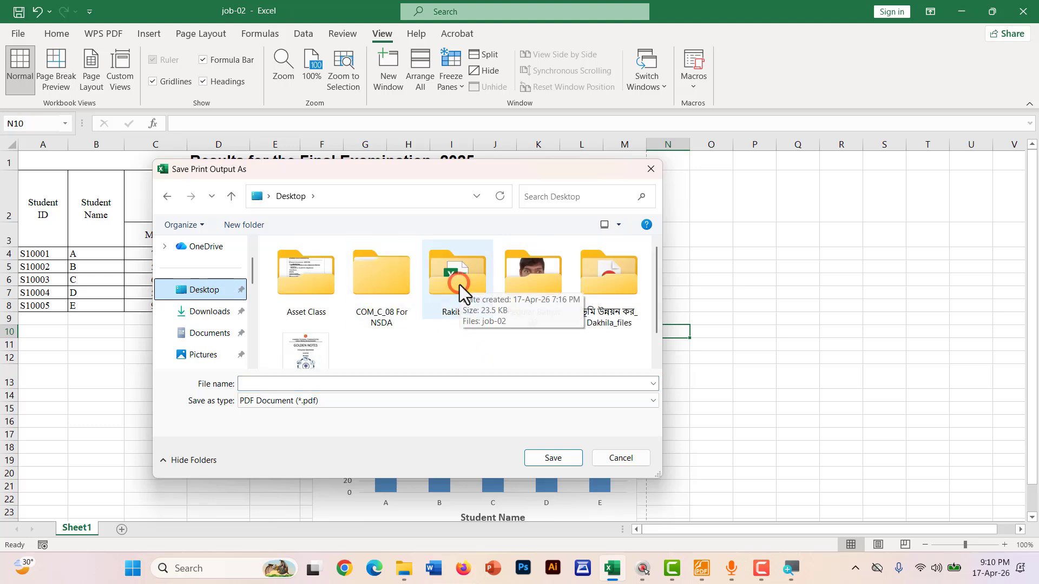
{"action": "double_click", "coordinate": [460, 285]}
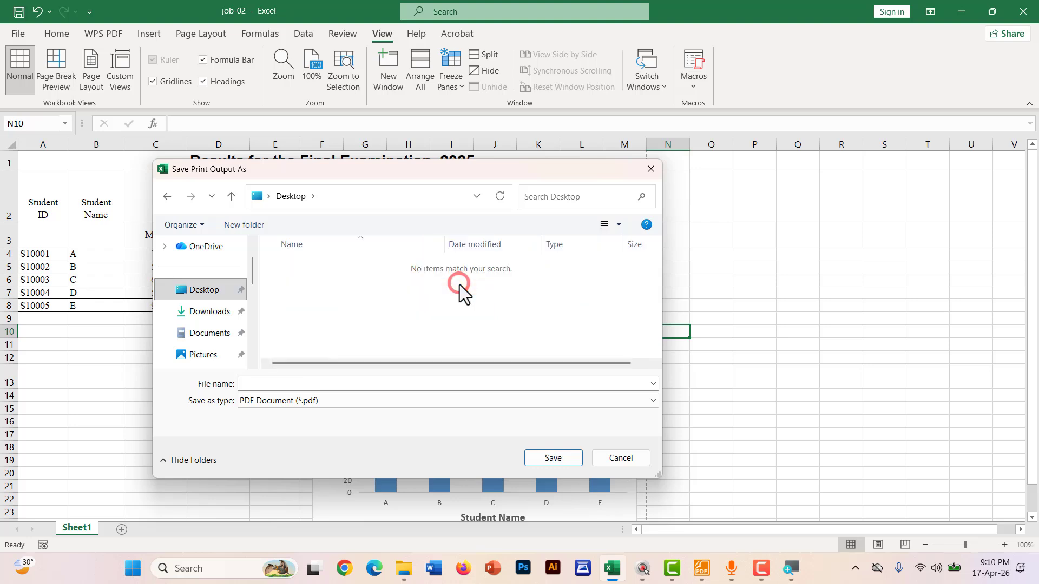
{"action": "left_click", "coordinate": [275, 382]}
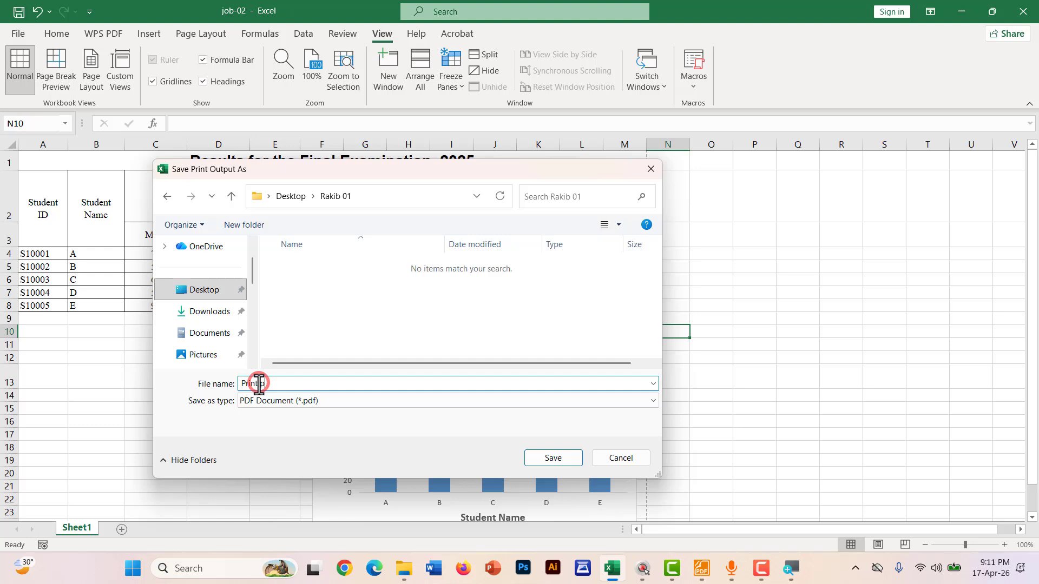
{"action": "key", "text": "BackSpace"}
{"action": "type", "text": "document"}
{"action": "left_click", "coordinate": [556, 463]}
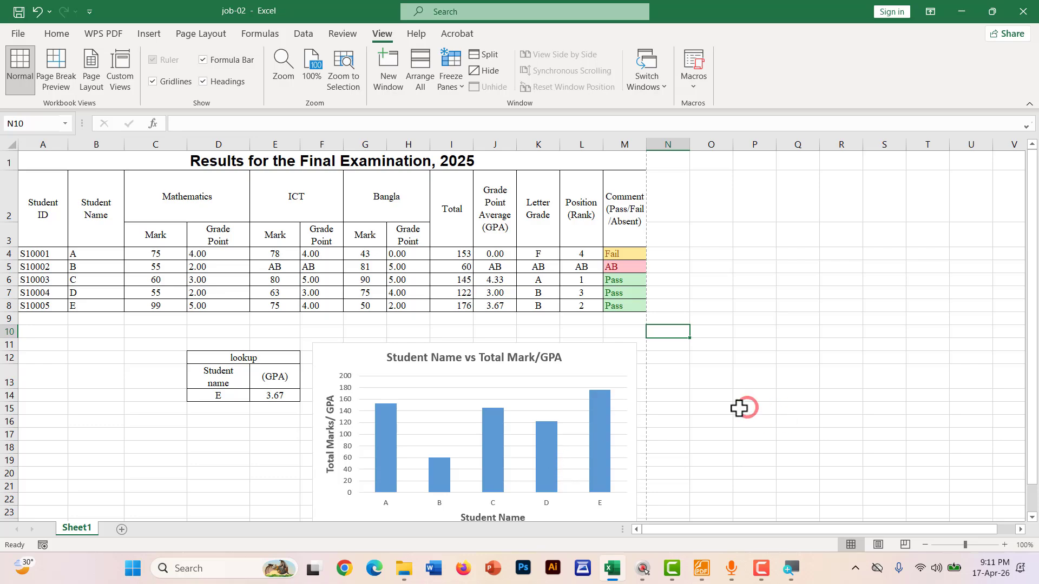
Tick item 8 in GOLDEN NOTES.pdf in Foxit Reader, then minimise Foxit
{"action": "left_click", "coordinate": [701, 567]}
{"action": "mouse_move", "coordinate": [118, 231]}
{"action": "left_mouse_down"}
{"action": "mouse_move", "coordinate": [138, 245]}
{"action": "mouse_move", "coordinate": [265, 232]}
{"action": "left_mouse_up"}
{"action": "scroll", "coordinate": [244, 238], "scroll_direction": "up", "scroll_amount": 5}
{"action": "scroll", "coordinate": [246, 197], "scroll_direction": "down", "scroll_amount": 3}
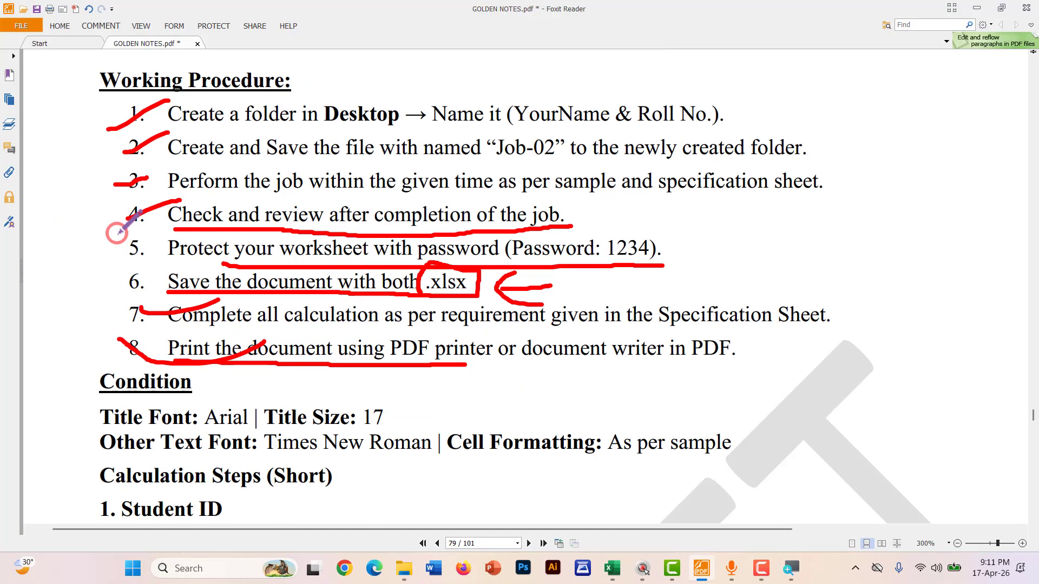
{"action": "scroll", "coordinate": [117, 233], "scroll_direction": "down", "scroll_amount": 2}
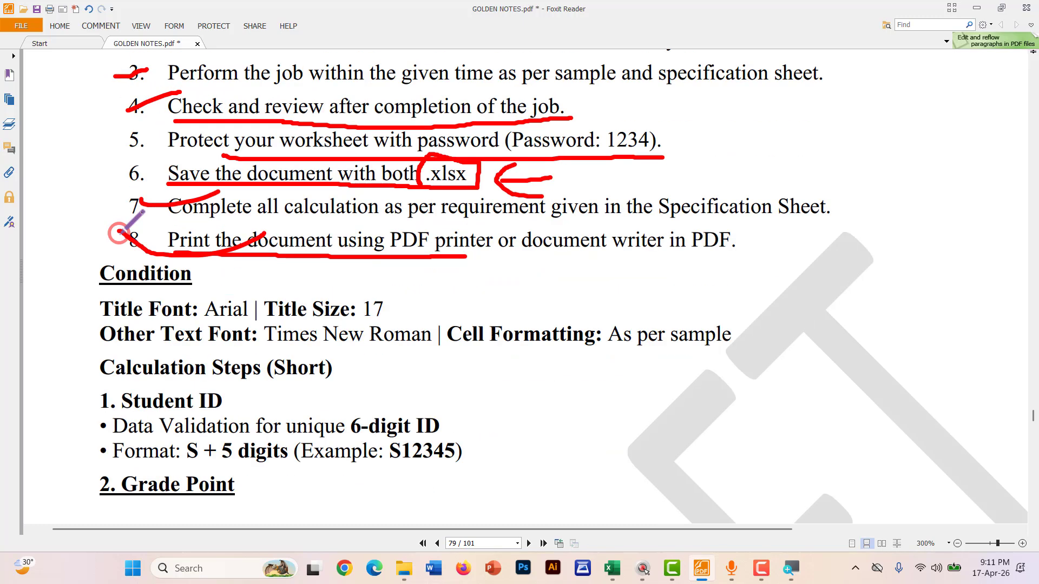
{"action": "left_click", "coordinate": [977, 8]}
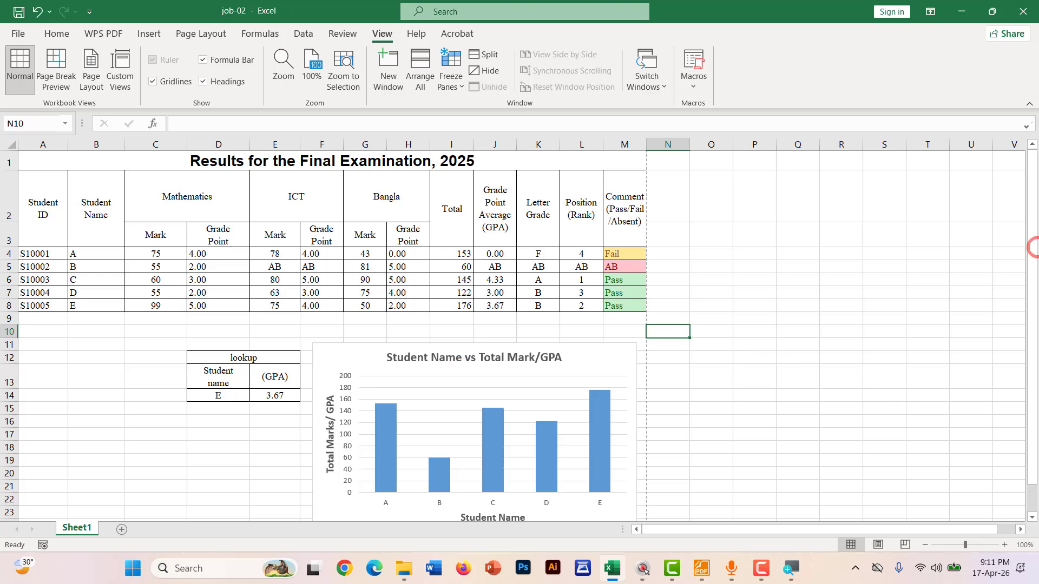
Save the job-02 workbook and close Excel
{"action": "left_click", "coordinate": [17, 34]}
{"action": "left_click", "coordinate": [34, 189]}
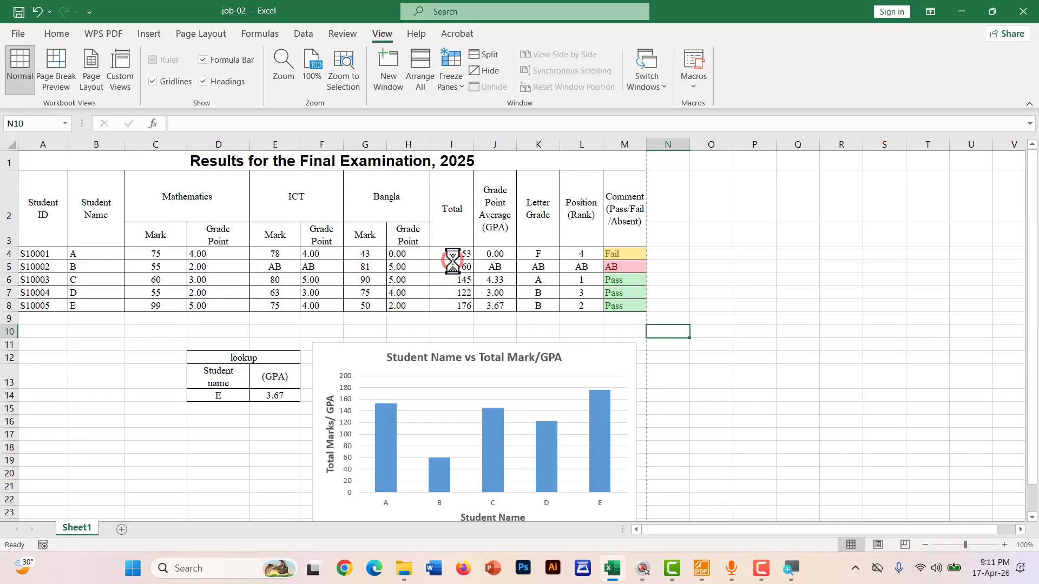
{"action": "left_click", "coordinate": [1023, 12]}
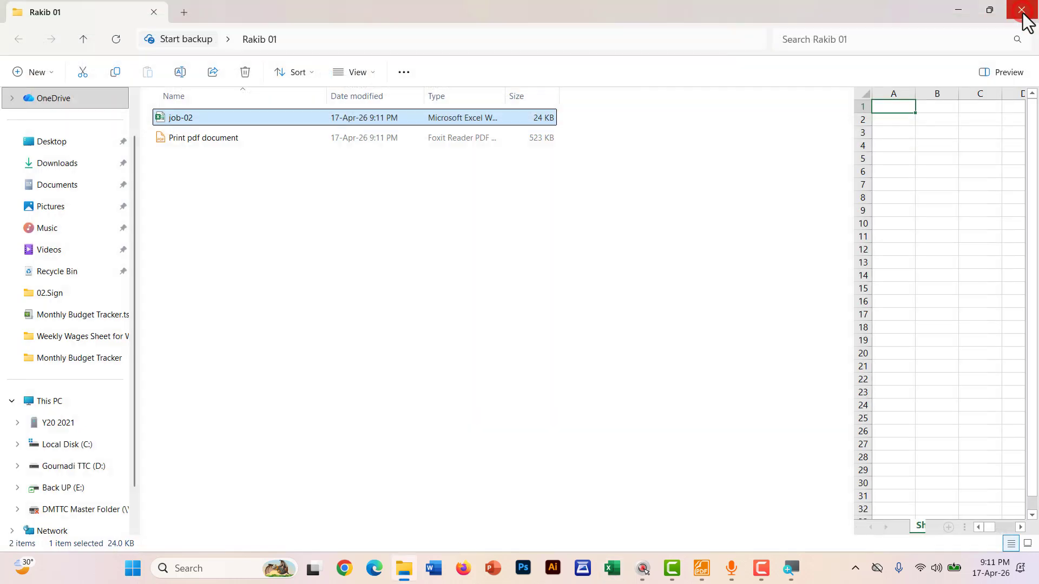
{"action": "left_click", "coordinate": [1025, 10]}
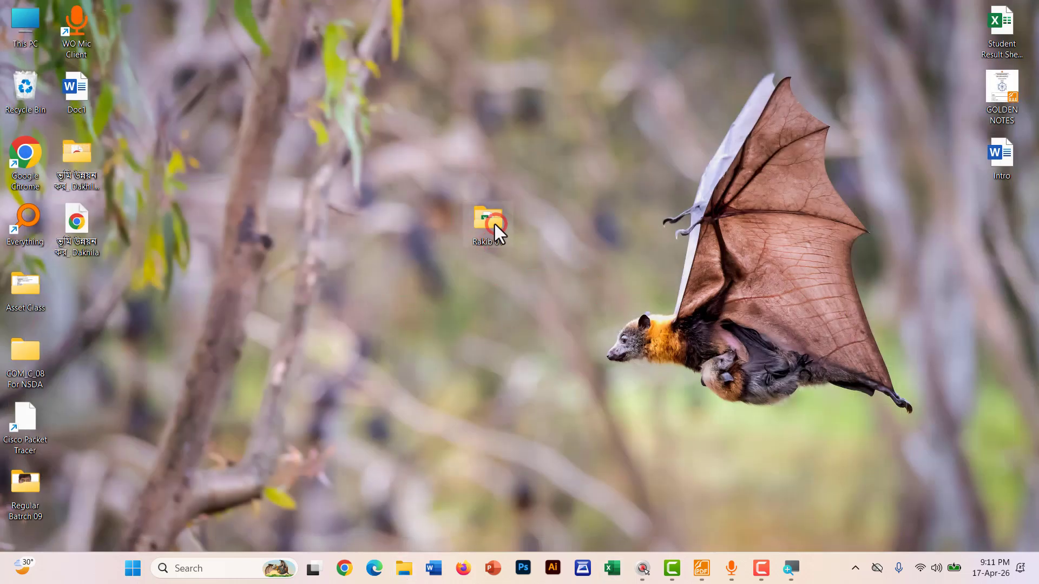
Open the desktop project folder to confirm job-02 and Print pdf document are there
{"action": "double_click", "coordinate": [492, 223]}
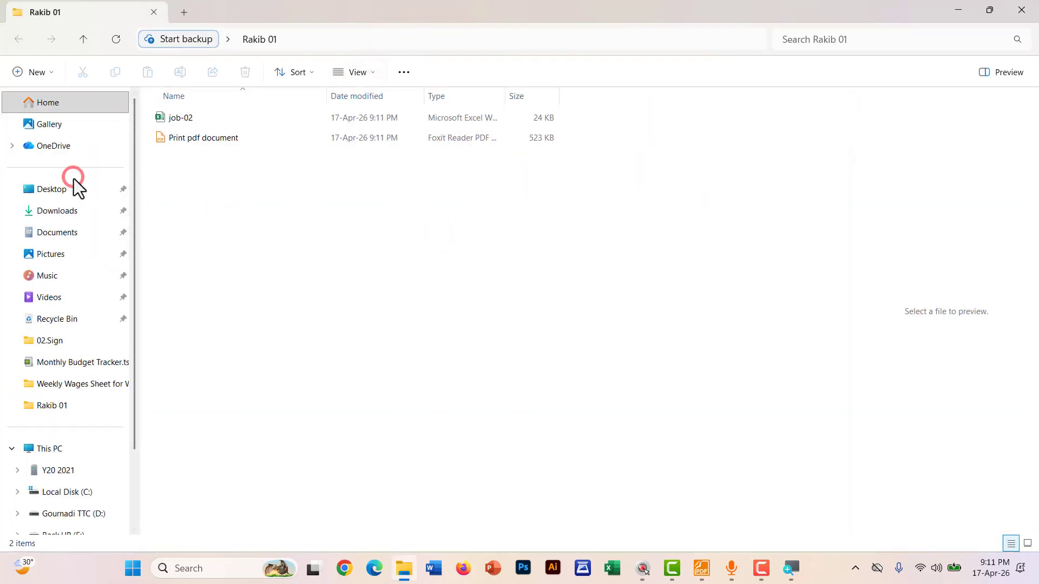
{"action": "left_click", "coordinate": [179, 124]}
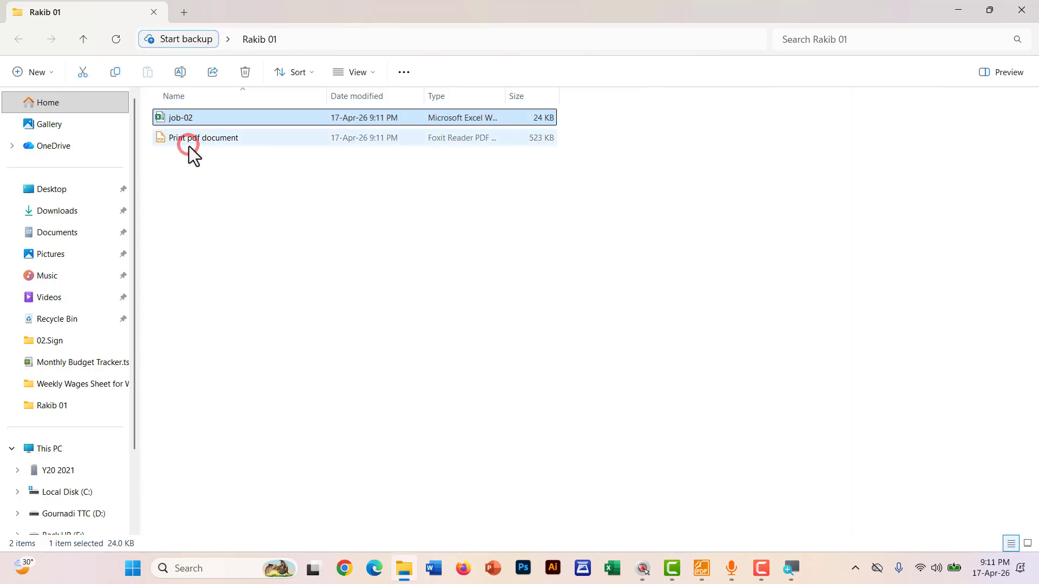
{"action": "double_click", "coordinate": [202, 144]}
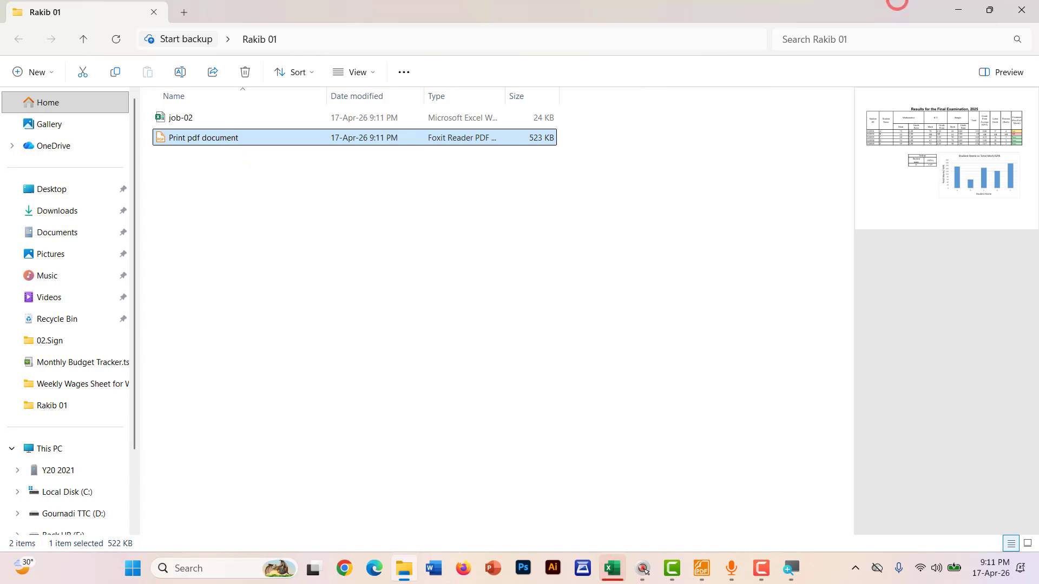
{"action": "left_click", "coordinate": [1021, 10]}
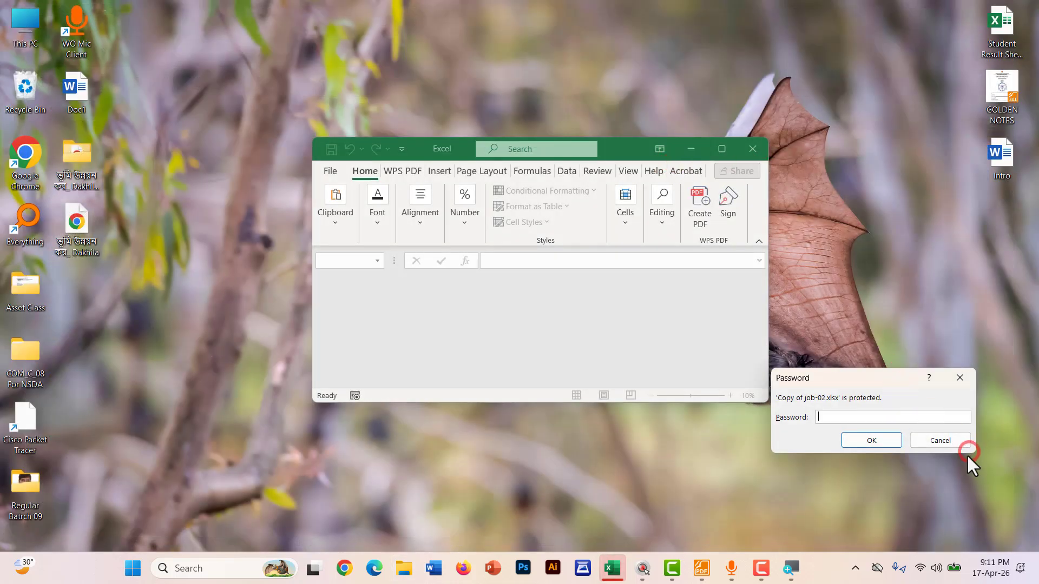
{"action": "left_click", "coordinate": [942, 440]}
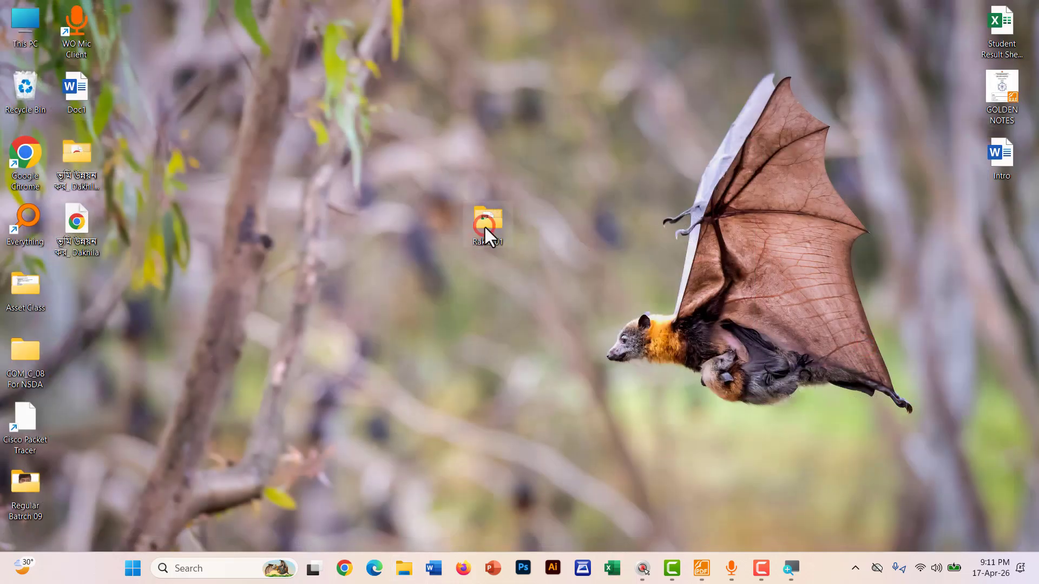
{"action": "double_click", "coordinate": [485, 227]}
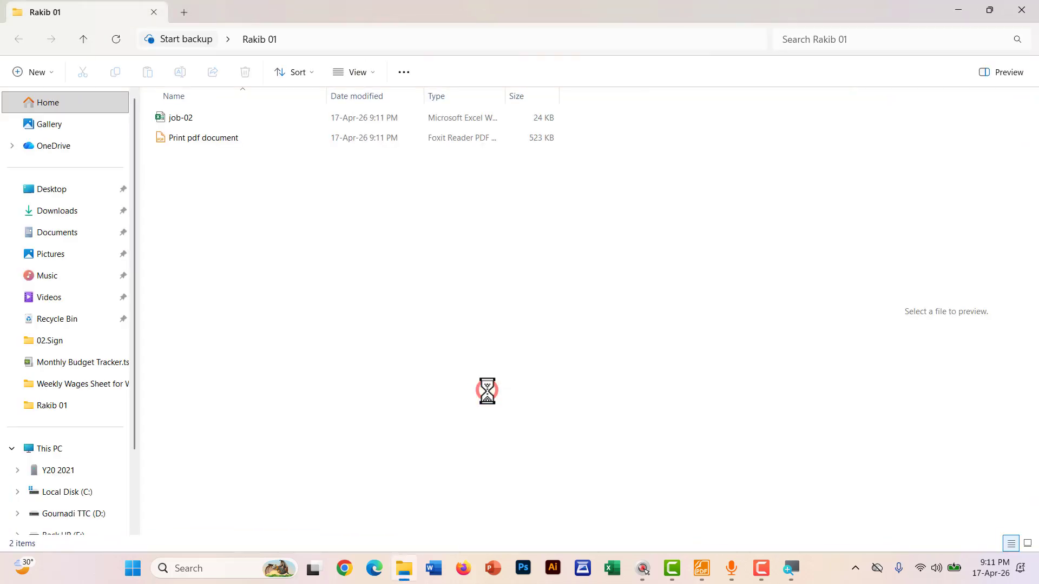